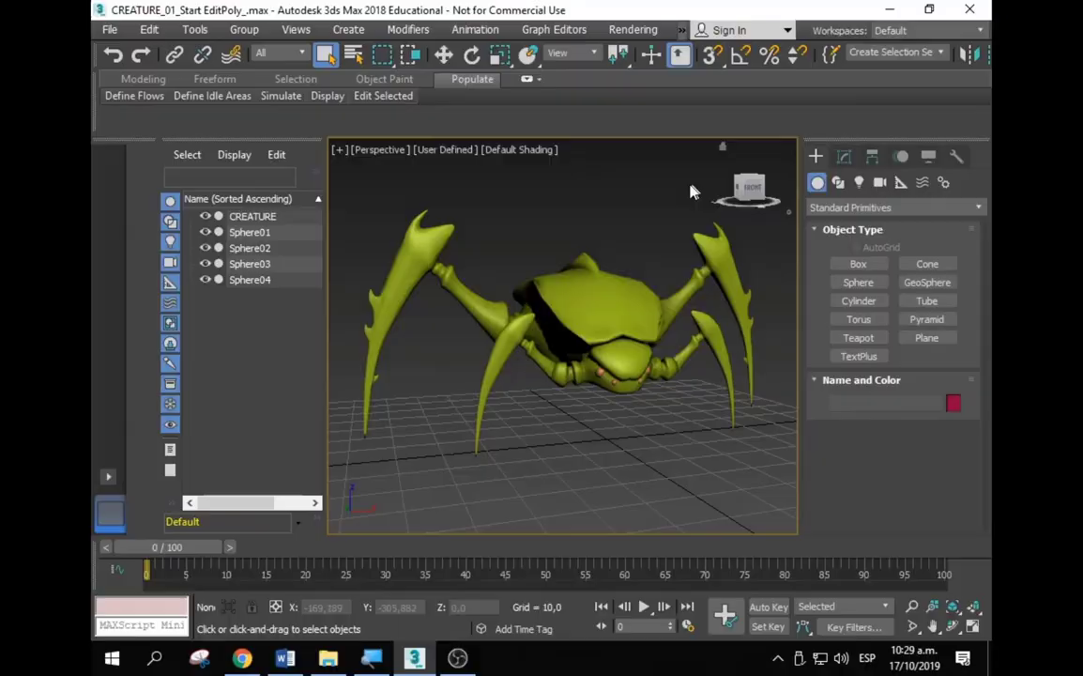
Step: Orbit the Perspective view around the creature model and its four spheres
mouse_move(600, 347)
alt+middle_down()
mouse_move(560, 347)
mouse_move(776, 348)
mouse_move(601, 310)
alt+middle_up()
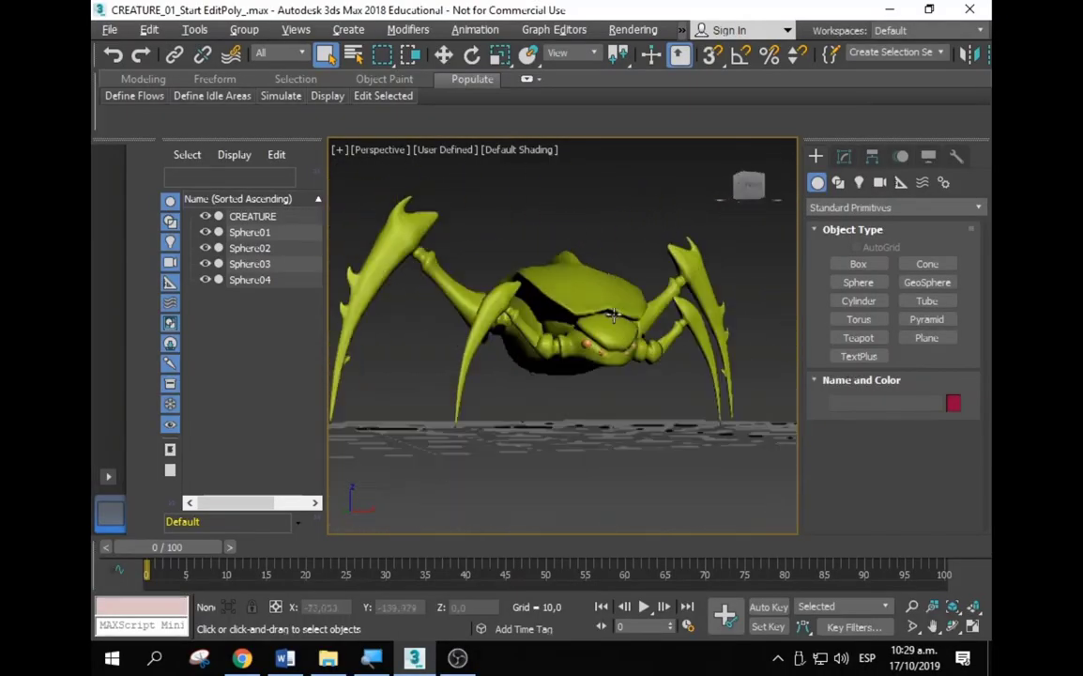
click(545, 281)
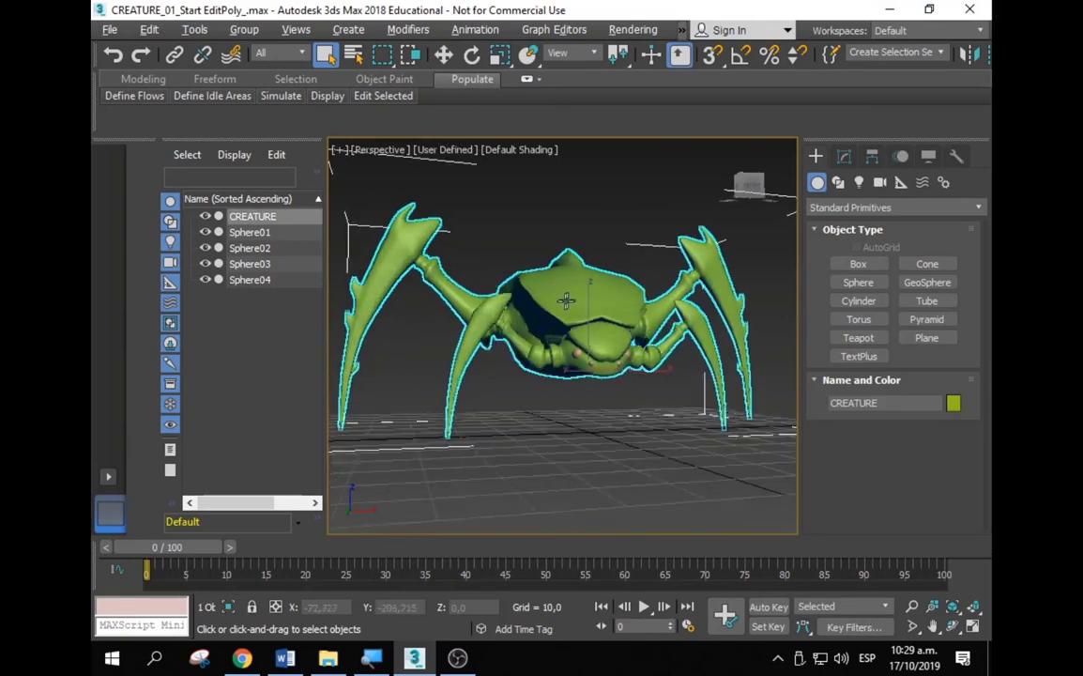
key(f)
right_click(570, 307)
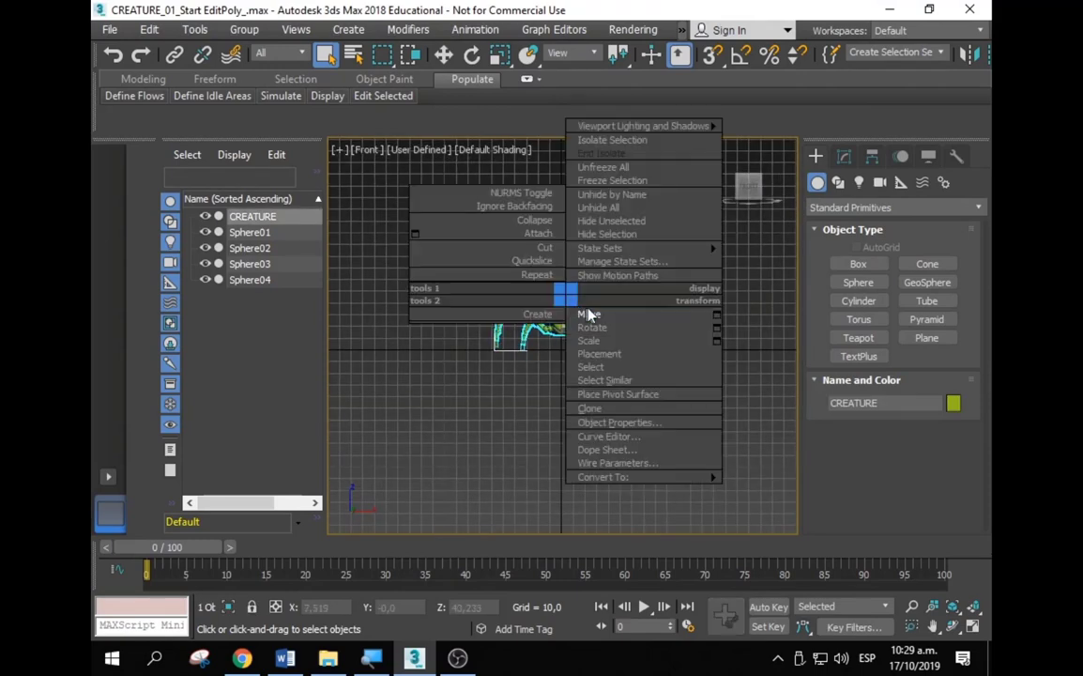
click(585, 315)
scroll(588, 342, up, 5)
scroll(507, 284, up, 2)
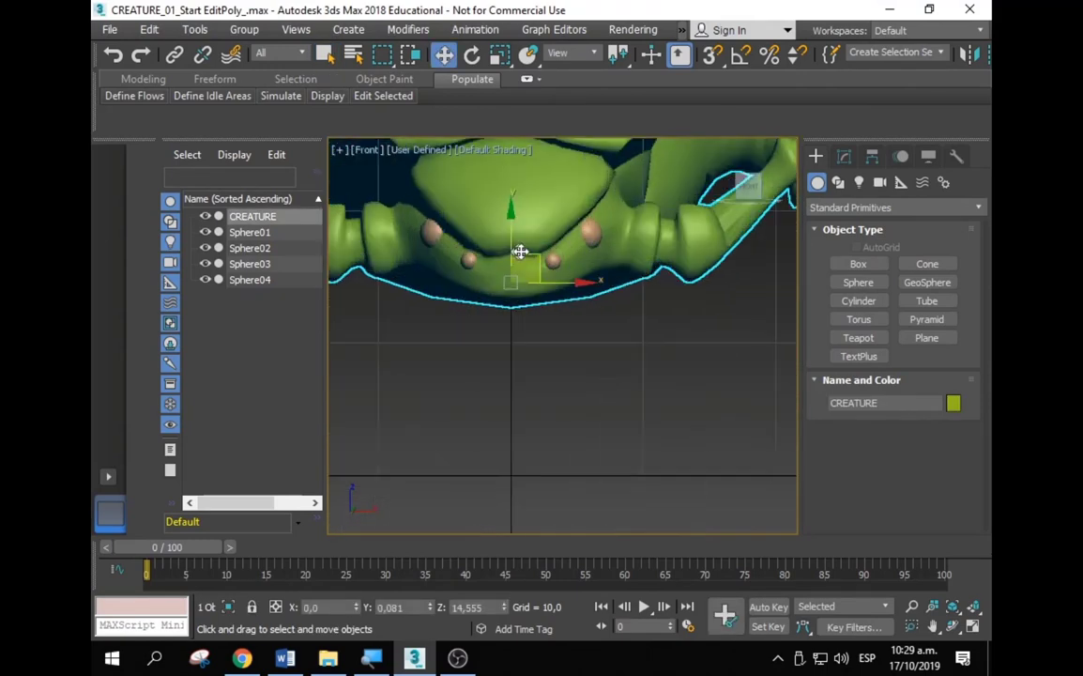
drag(548, 285, 595, 294)
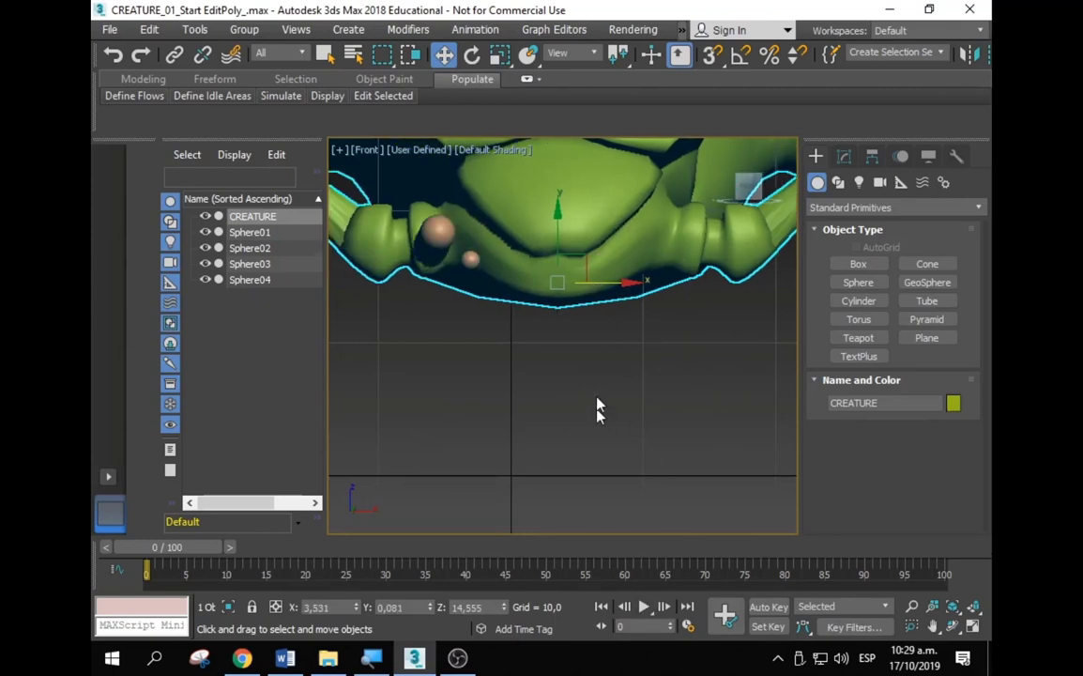
scroll(608, 392, down, 3)
scroll(601, 371, down, 2)
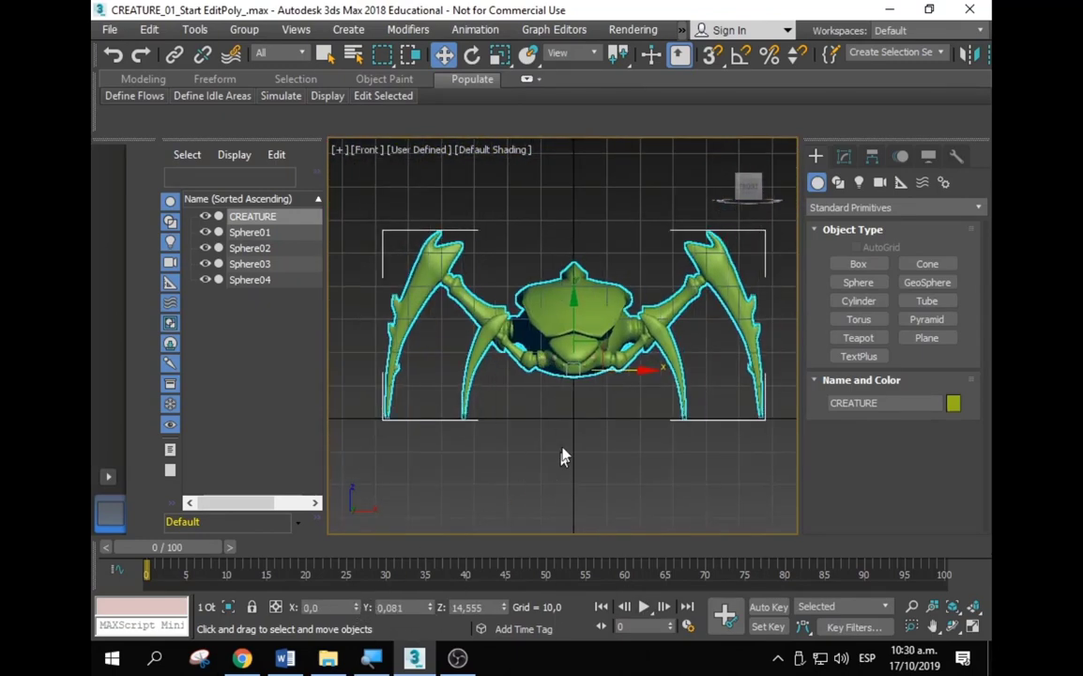
click(507, 478)
scroll(597, 375, up, 5)
click(605, 397)
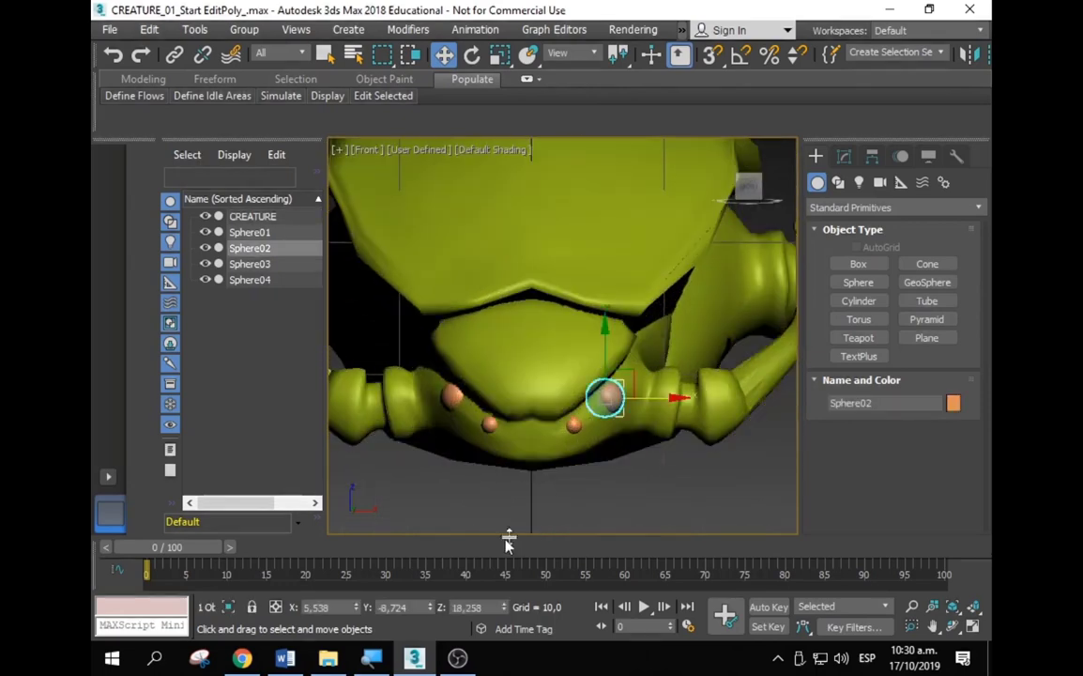
click(454, 396)
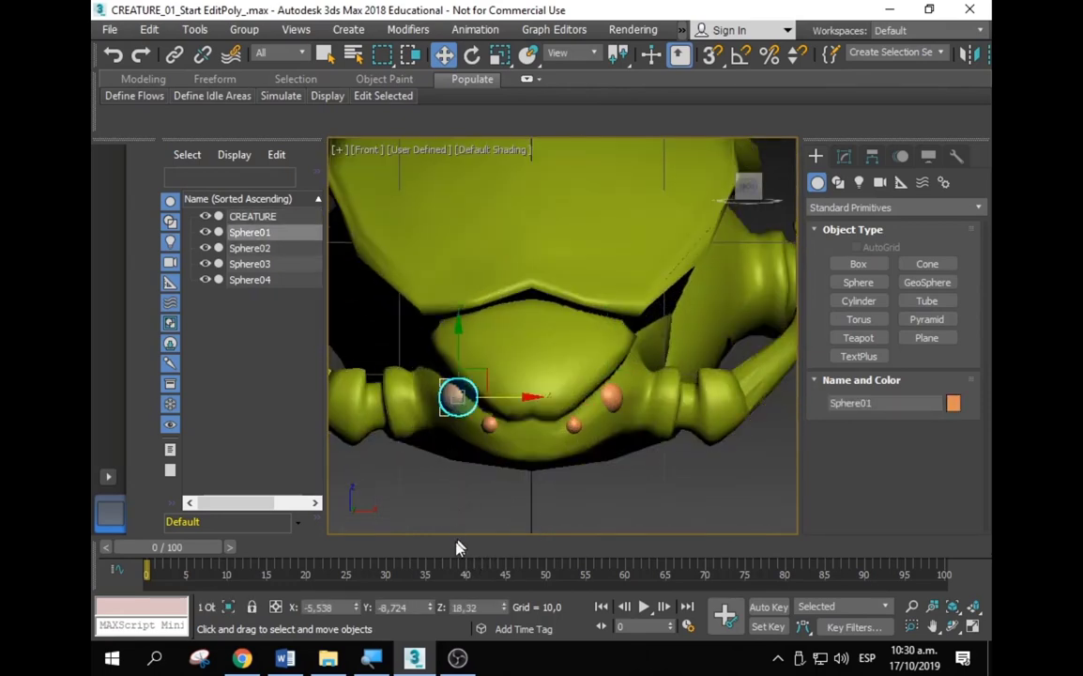
double_click(317, 607)
click(606, 396)
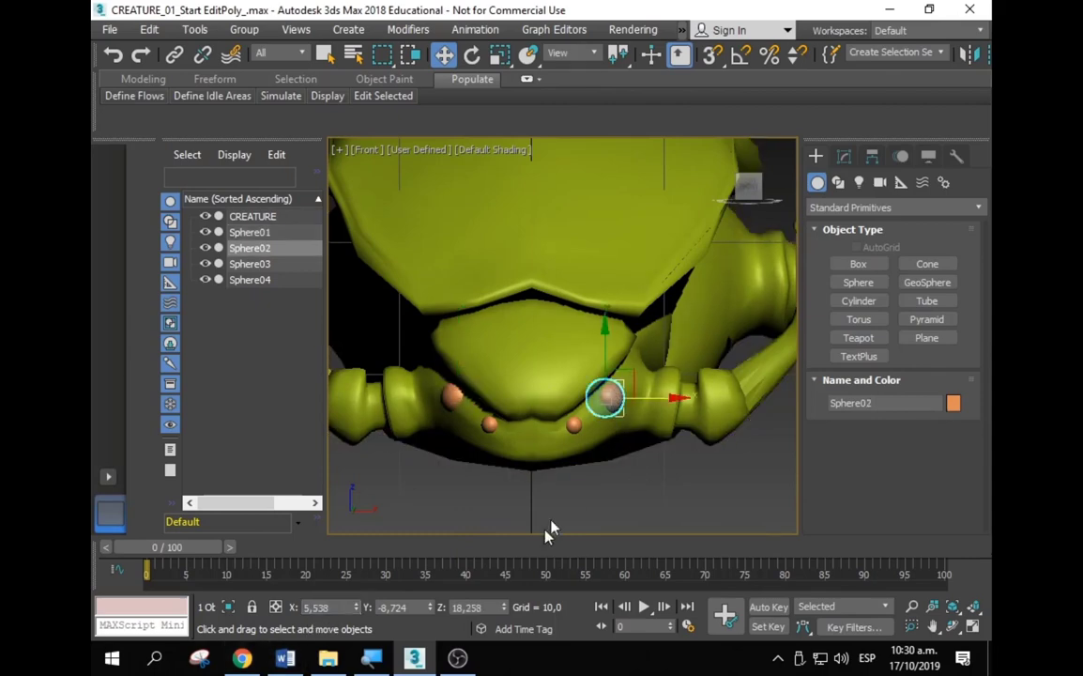
double_click(345, 607)
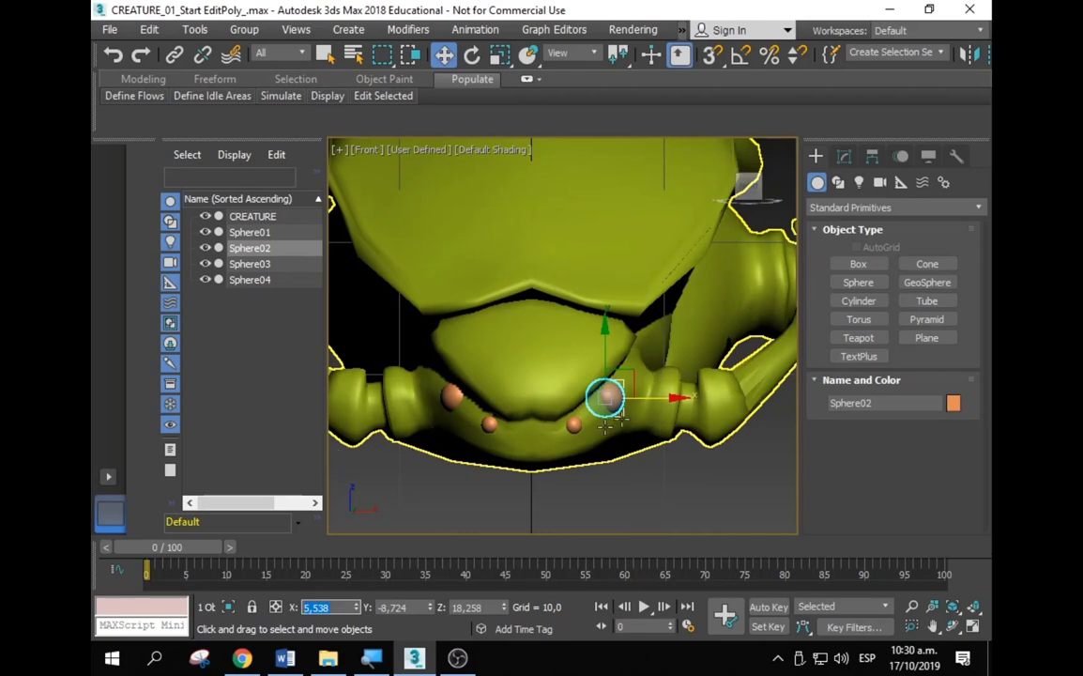
scroll(597, 194, down, 3)
scroll(597, 194, down, 2)
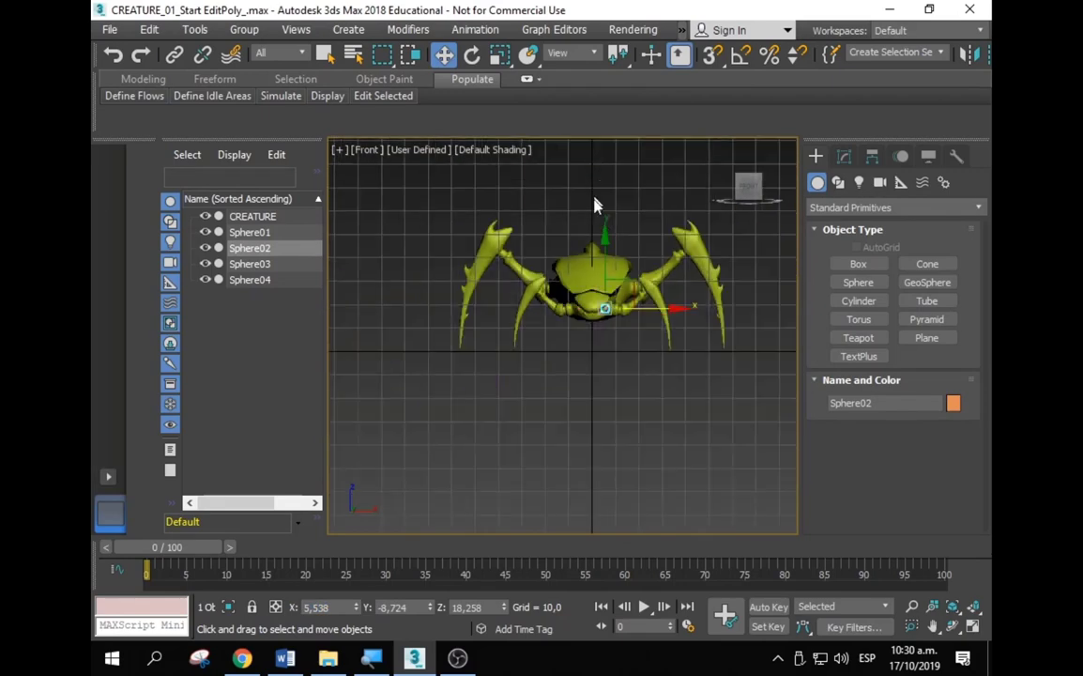
middle_drag(573, 259, 505, 217)
key(p)
alt+middle_drag(601, 368, 554, 382)
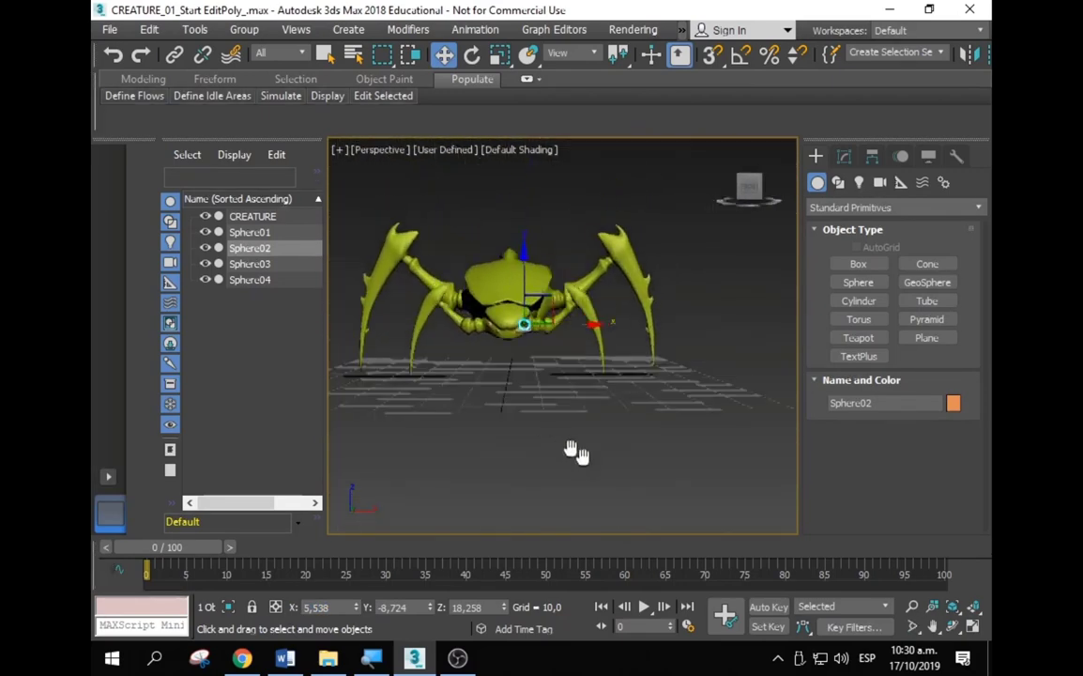
click(491, 285)
mouse_move(491, 285)
alt+middle_down()
mouse_move(459, 413)
mouse_move(682, 415)
mouse_move(571, 374)
alt+middle_up()
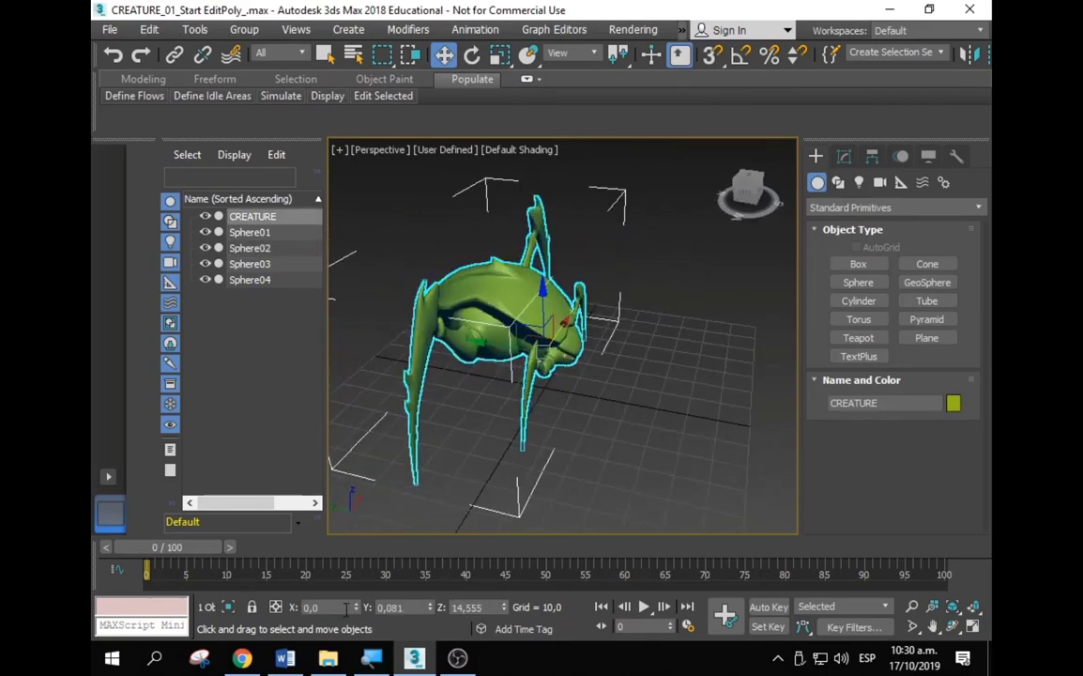
mouse_move(641, 306)
alt+middle_down()
mouse_move(568, 338)
mouse_move(601, 319)
mouse_move(624, 322)
mouse_move(629, 307)
alt+middle_up()
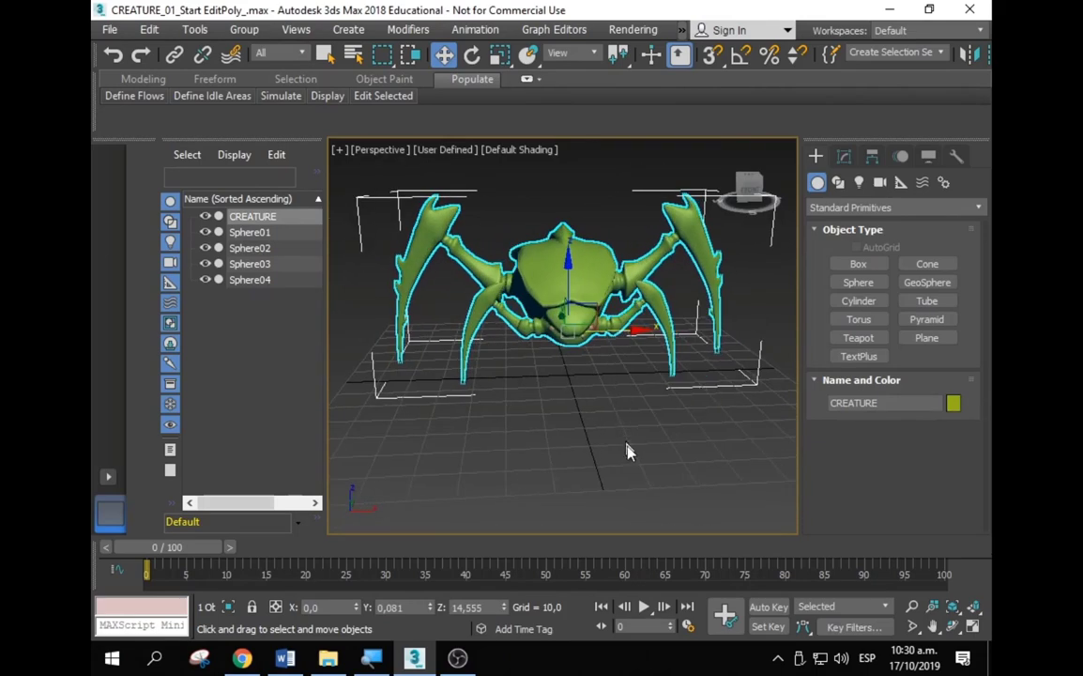
Step: In Time Configuration, try the frame-rate options and keep NTSC, then set End Time to 30
click(690, 628)
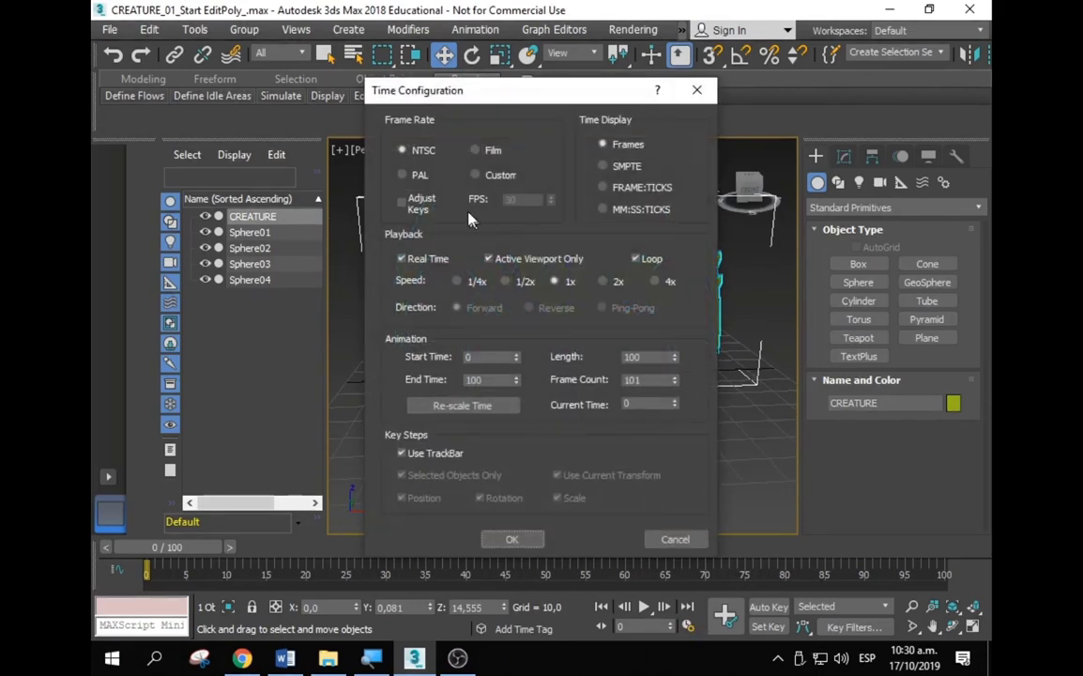
click(409, 174)
click(479, 150)
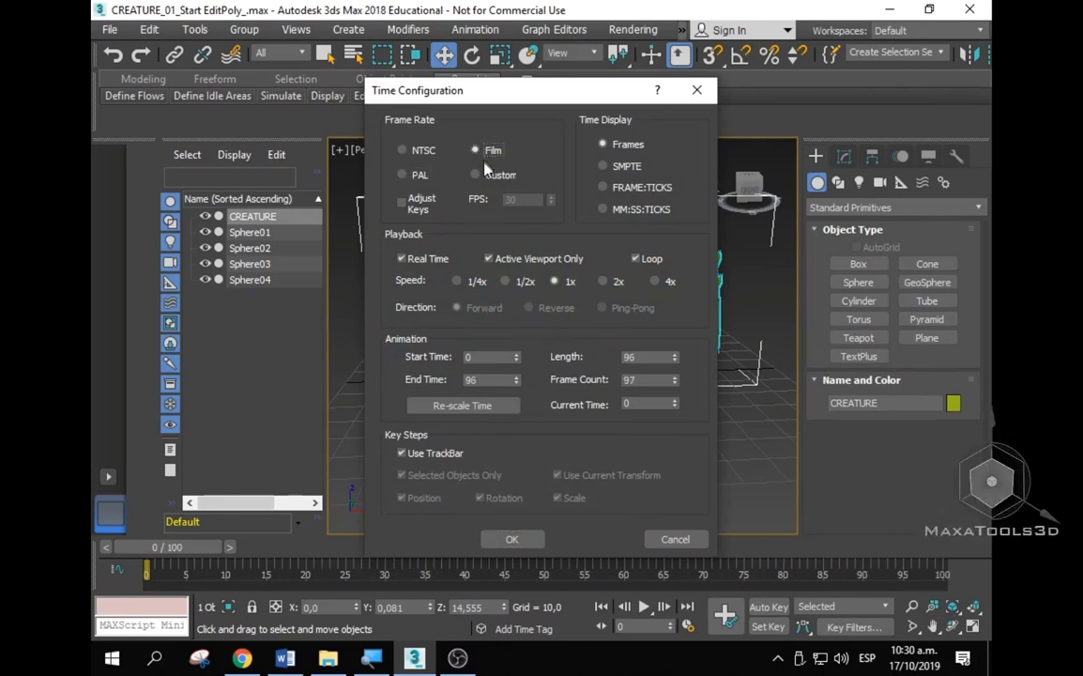
click(476, 175)
click(434, 175)
click(433, 152)
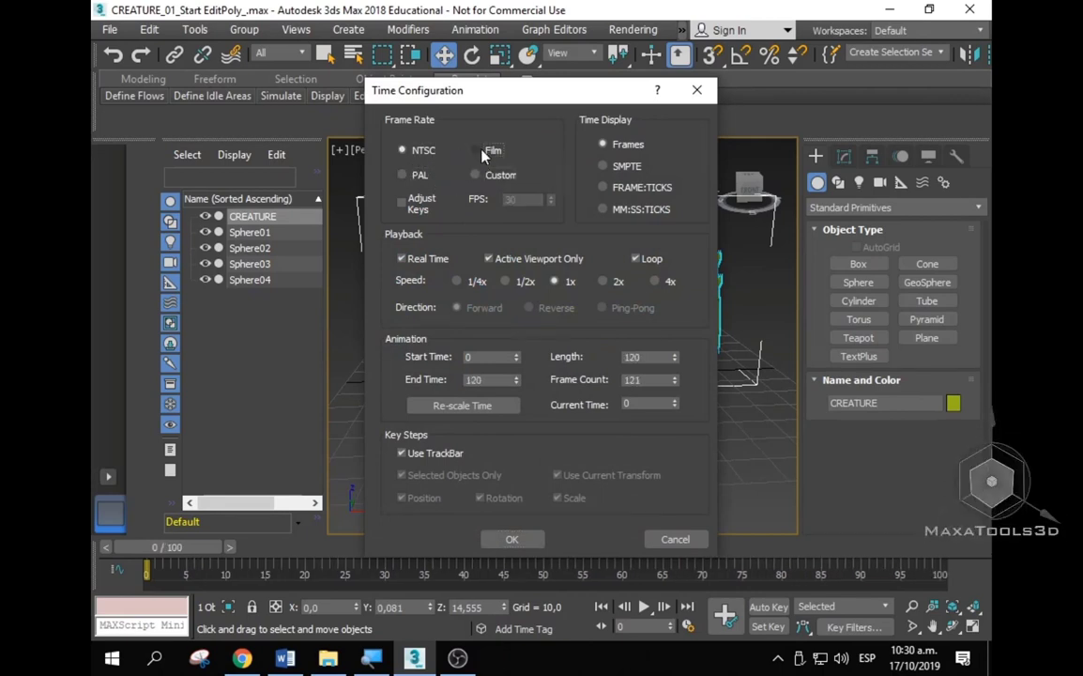
click(479, 151)
click(476, 175)
click(403, 174)
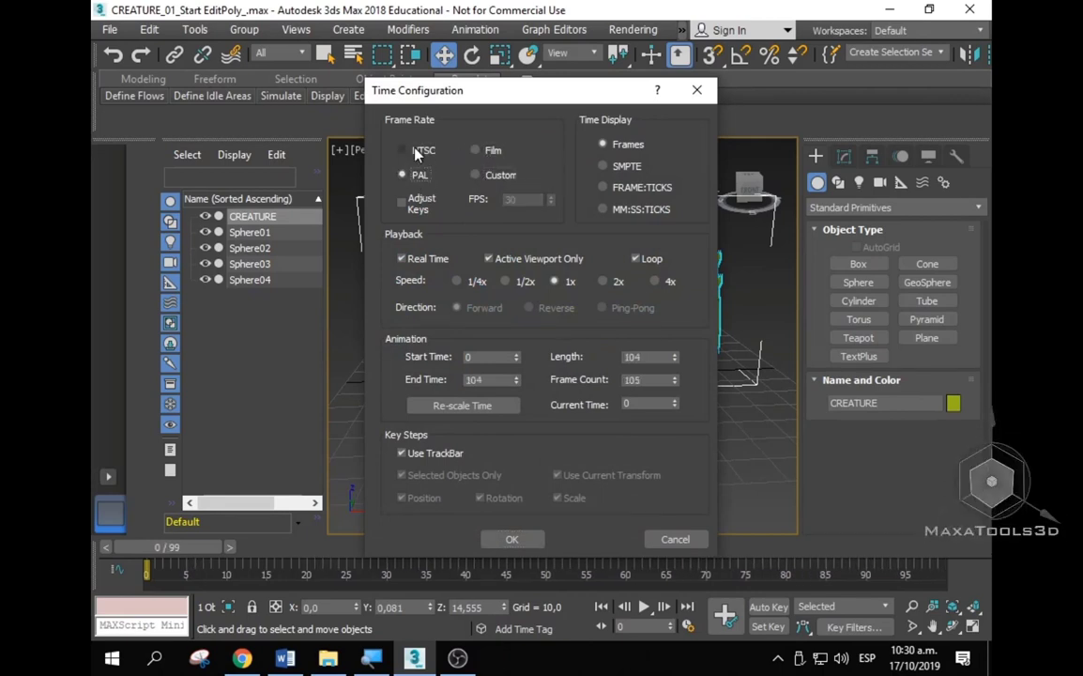
click(418, 152)
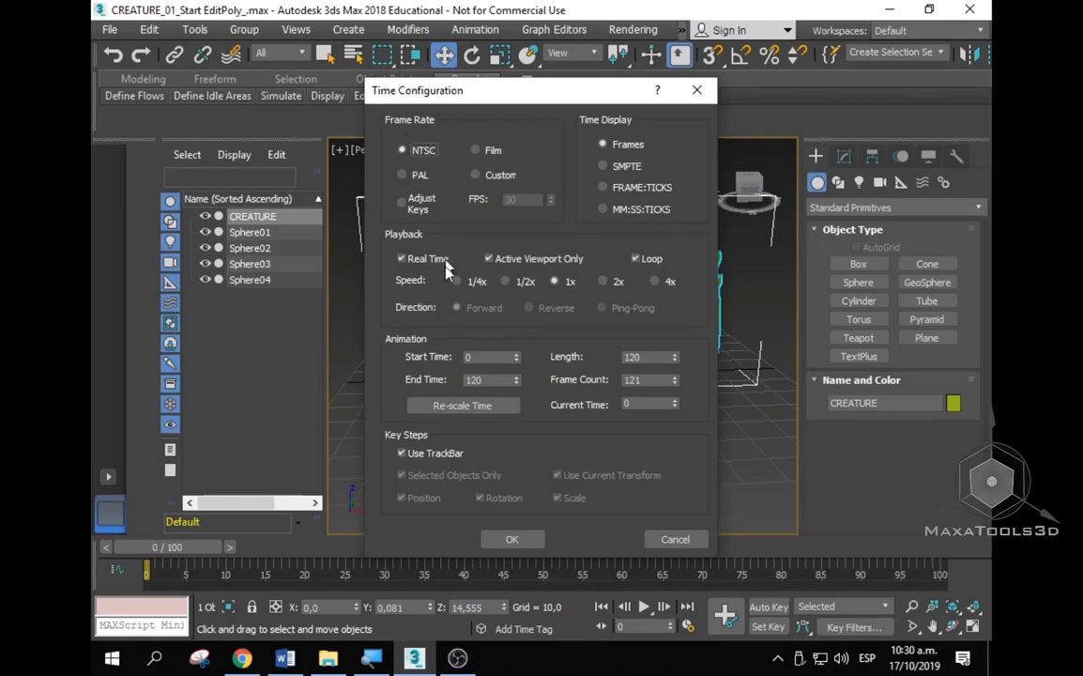
double_click(483, 379)
text(30)
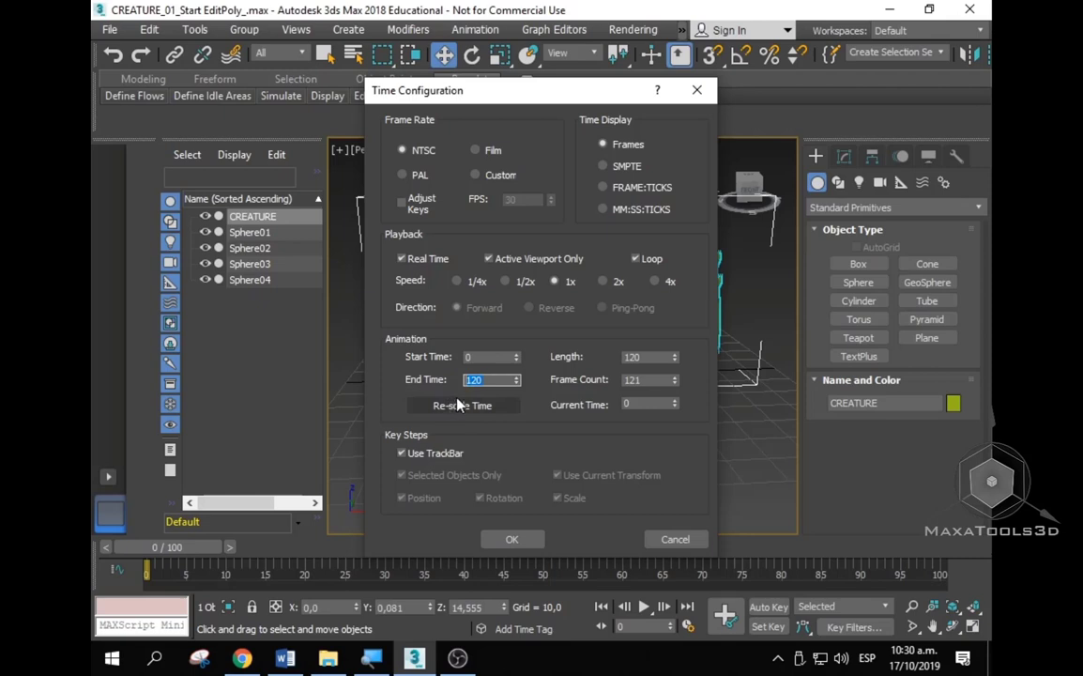
click(512, 539)
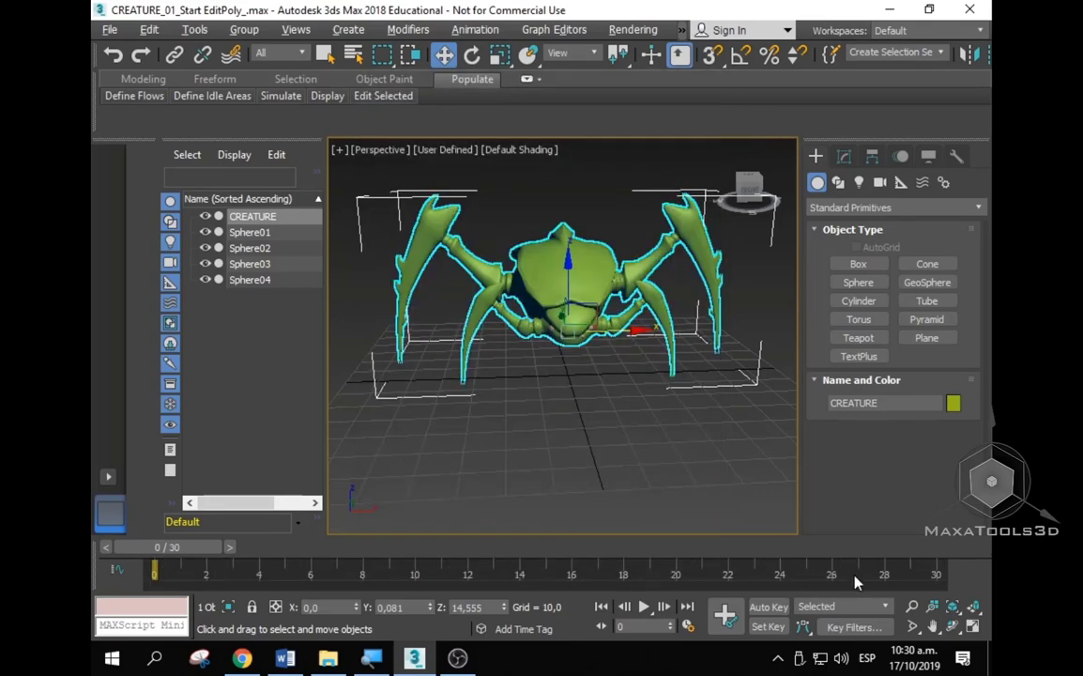
Step: Drag the timeline range and review Time Configuration, closing it without changes
mouse_move(854, 582)
ctrl+alt+right_down()
mouse_move(791, 607)
mouse_move(850, 600)
mouse_move(750, 621)
ctrl+alt+right_up()
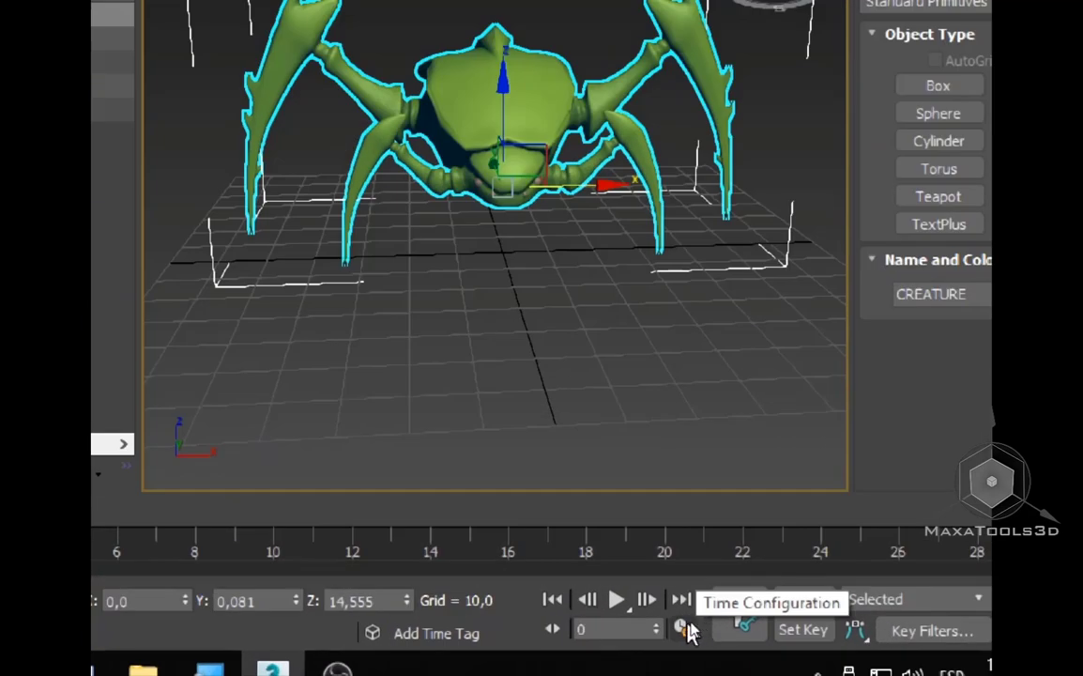
click(690, 631)
click(663, 501)
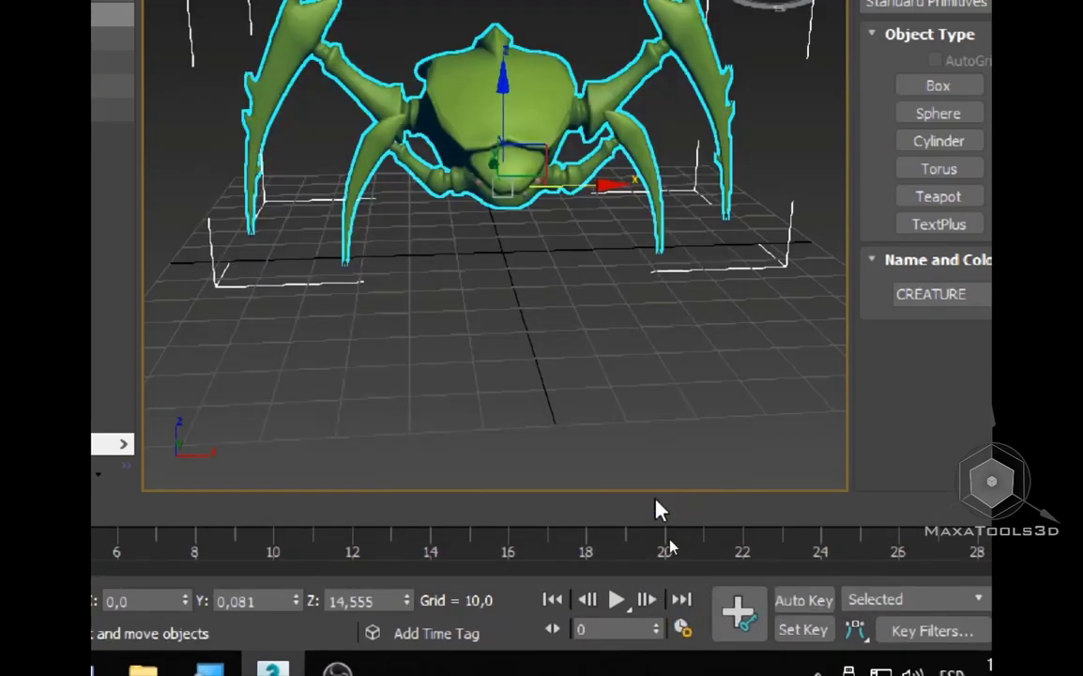
Step: Select Sphere01 through Sphere04 in Scene Explorer and orbit in to inspect them
alt+middle_drag(576, 421, 507, 394)
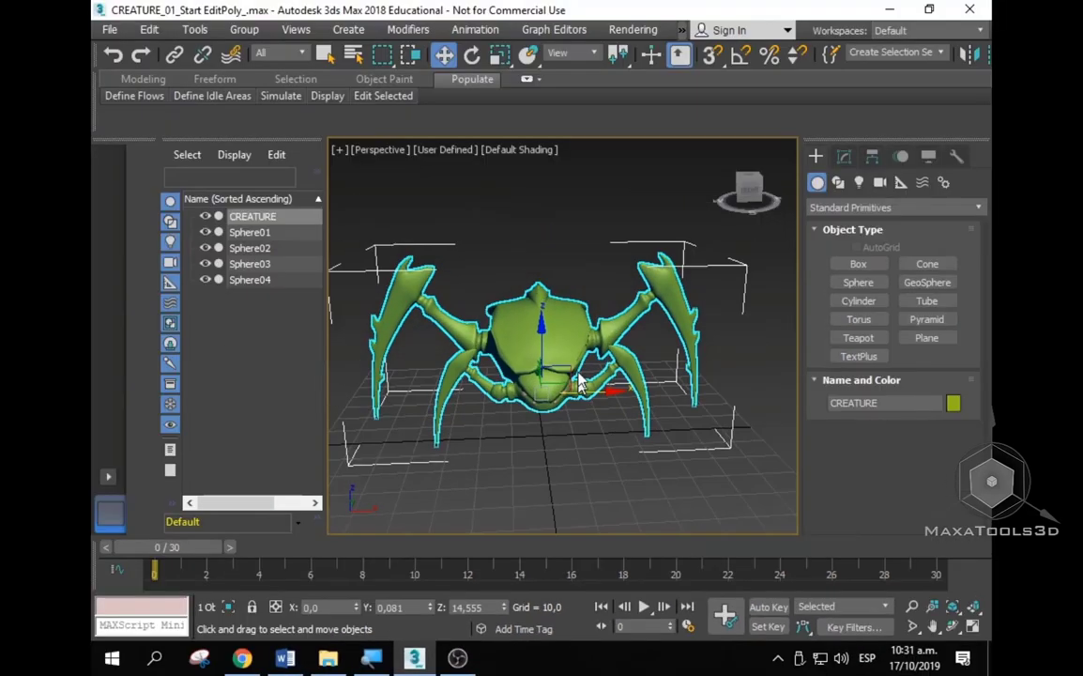
click(249, 231)
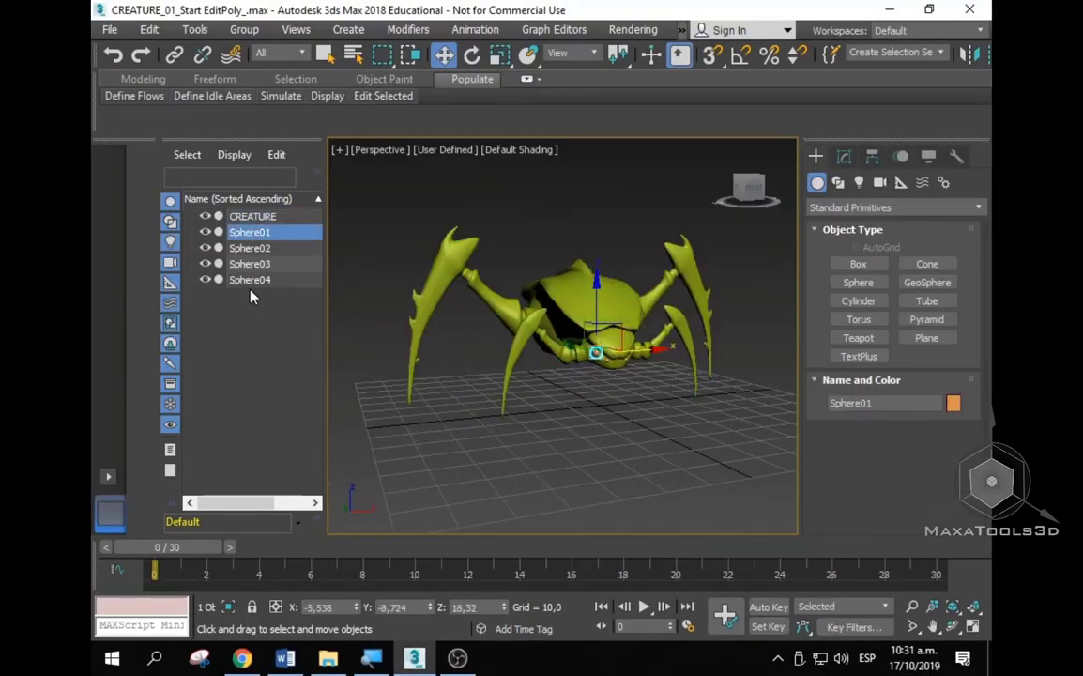
shift+click(246, 279)
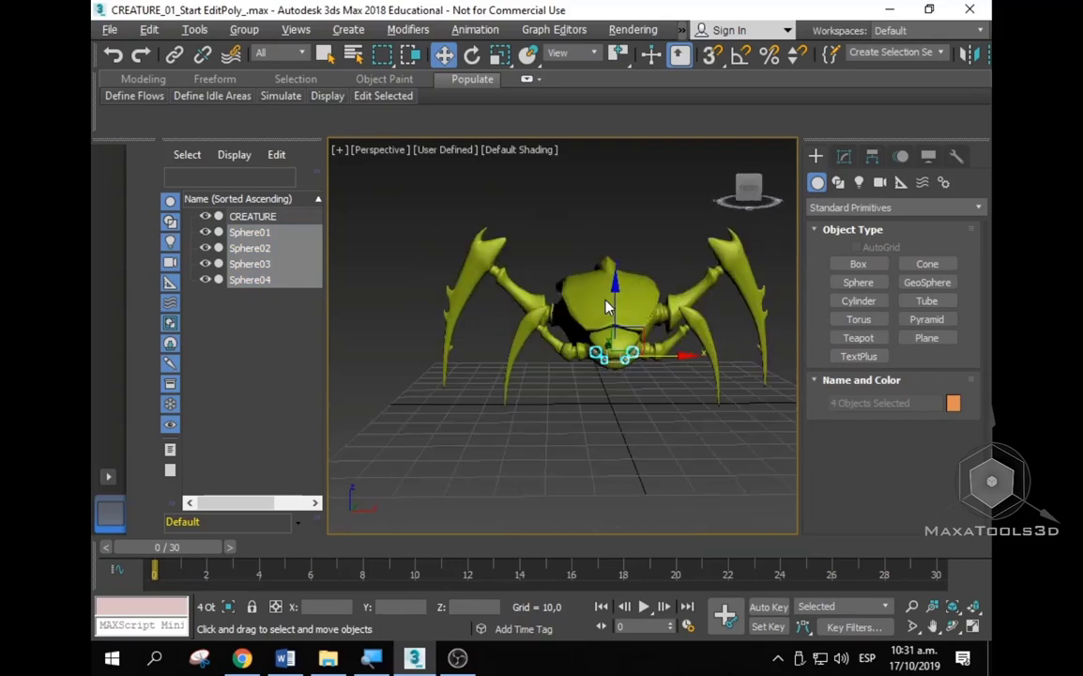
scroll(648, 356, up, 3)
mouse_move(648, 361)
middle_down()
mouse_move(658, 354)
mouse_move(611, 357)
middle_up()
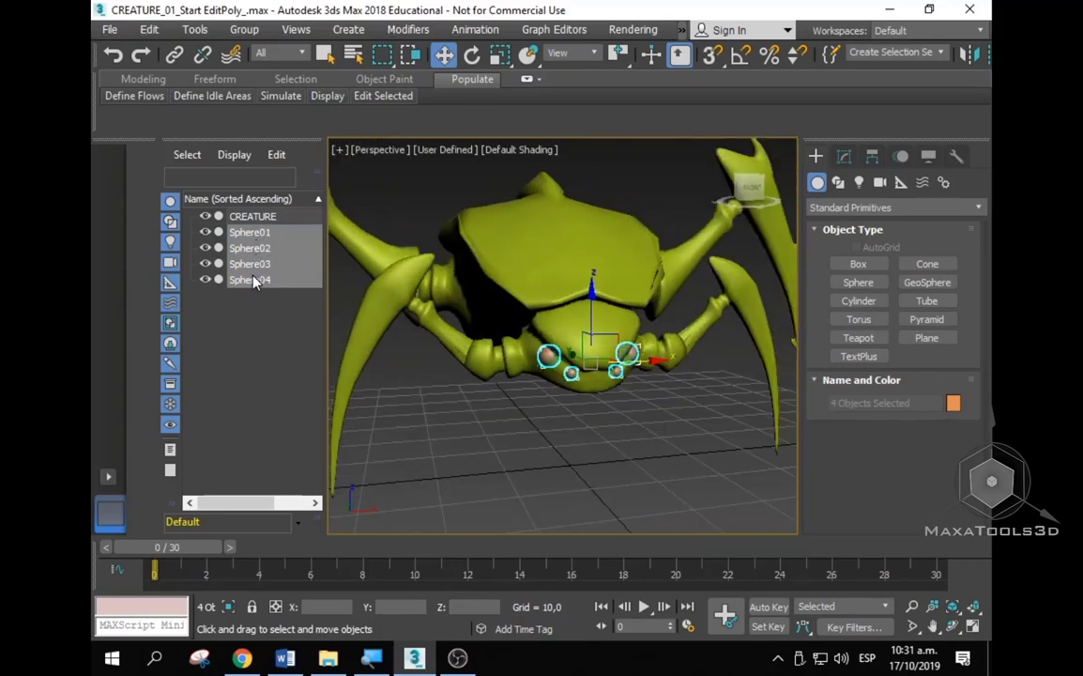
mouse_move(413, 334)
alt+middle_down()
mouse_move(447, 326)
mouse_move(549, 340)
alt+middle_up()
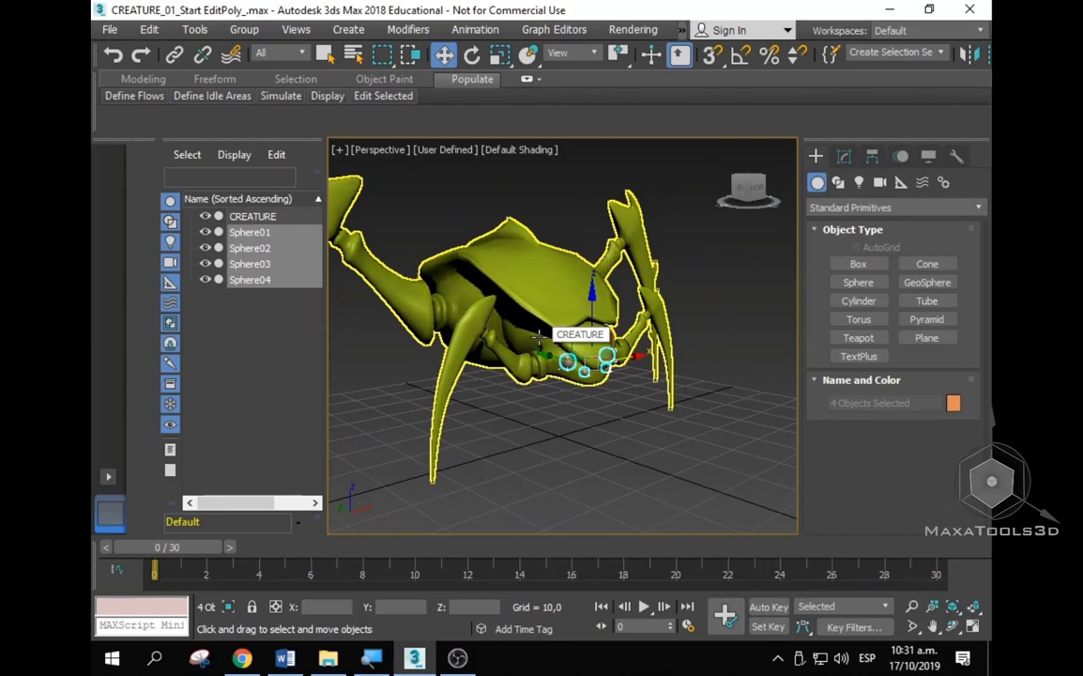
mouse_move(495, 327)
alt+middle_down()
mouse_move(537, 313)
mouse_move(507, 312)
mouse_move(518, 317)
alt+middle_up()
click(200, 31)
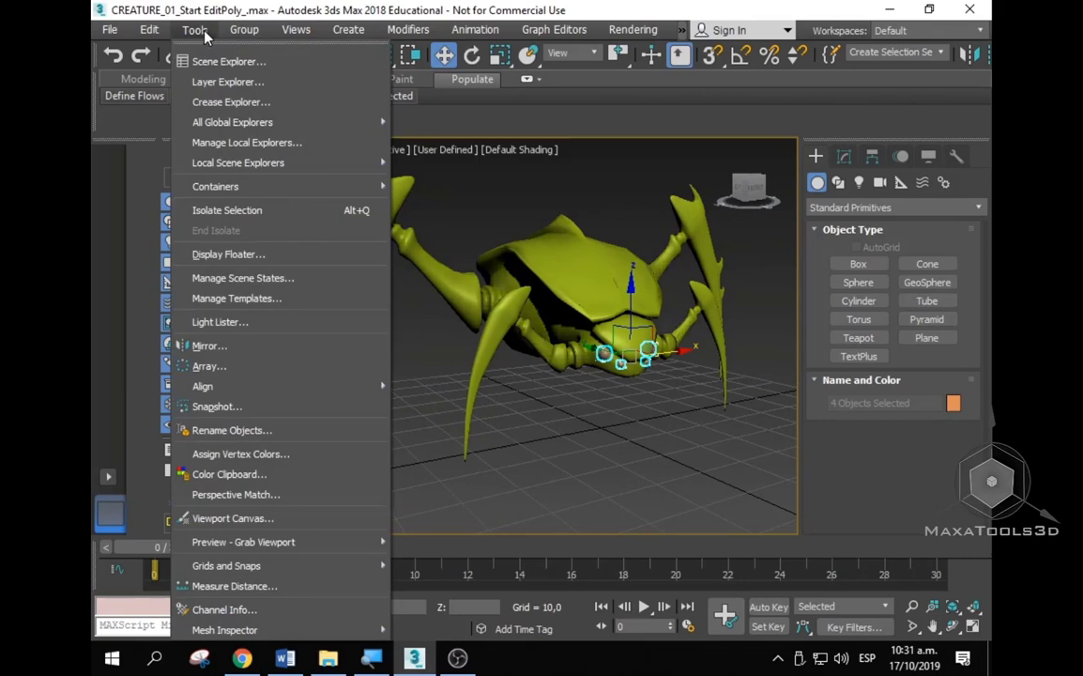
Step: Batch-rename the selected spheres with base name Ojo_, numbered starting at 1
click(220, 432)
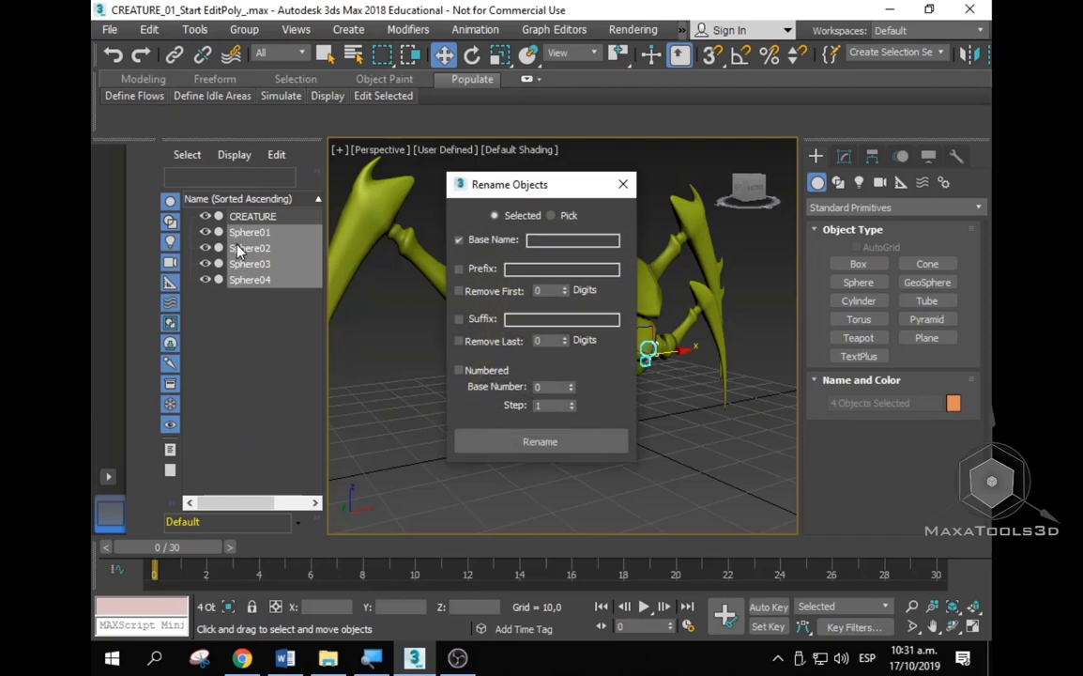
middle_drag(704, 342, 779, 343)
scroll(720, 336, up, 5)
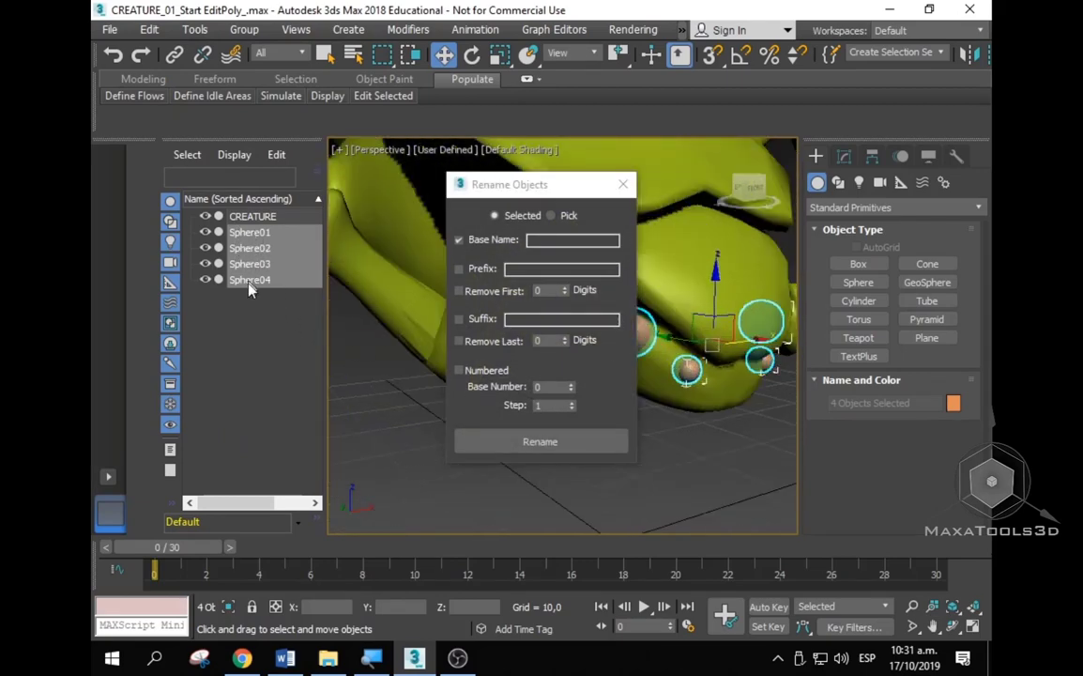
click(549, 239)
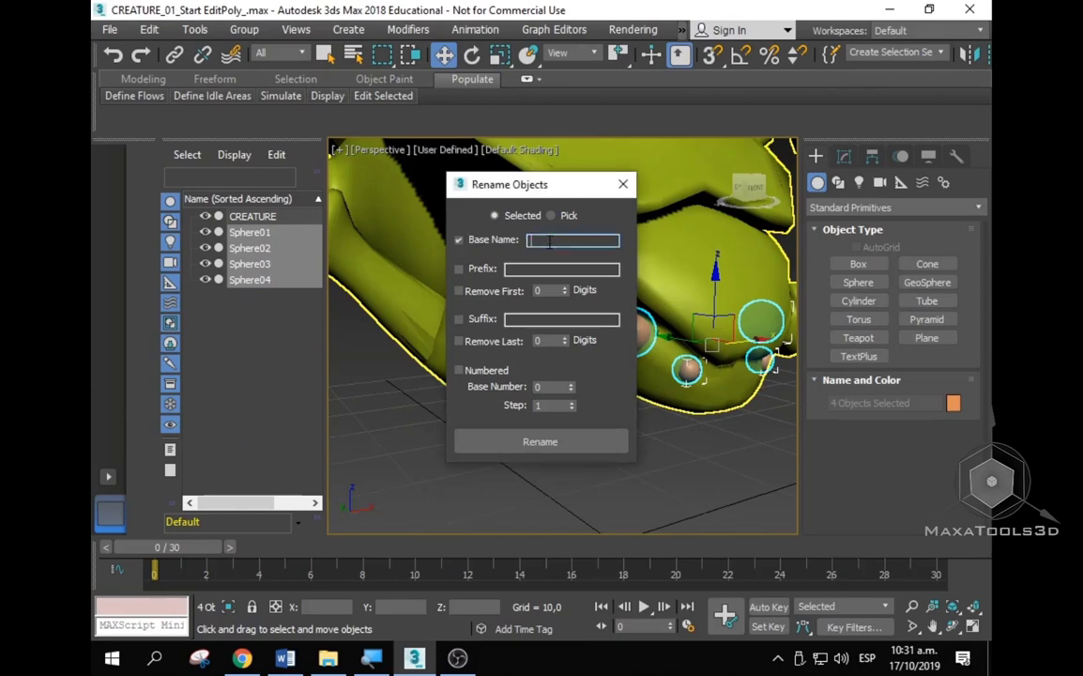
text(Ojo_)
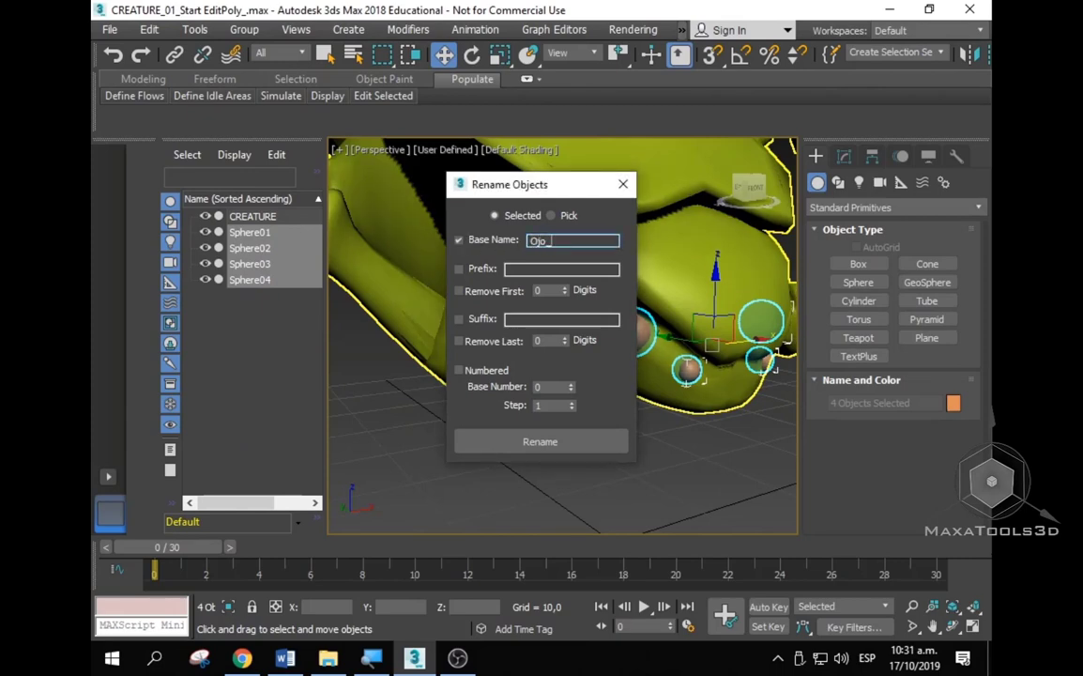
click(480, 372)
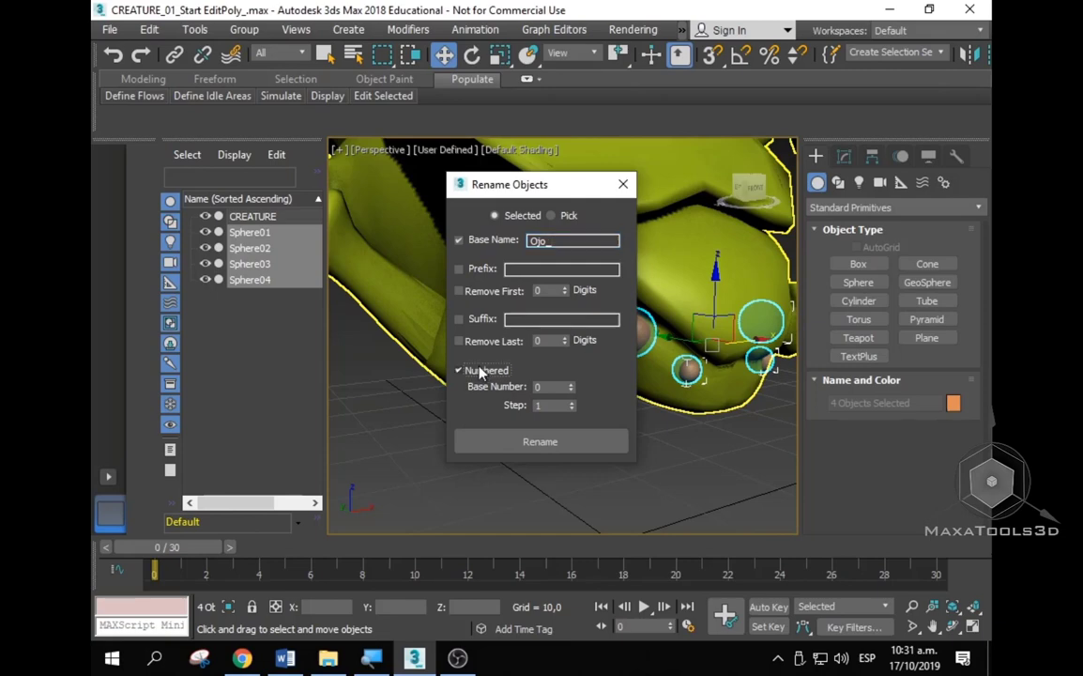
click(570, 384)
click(566, 447)
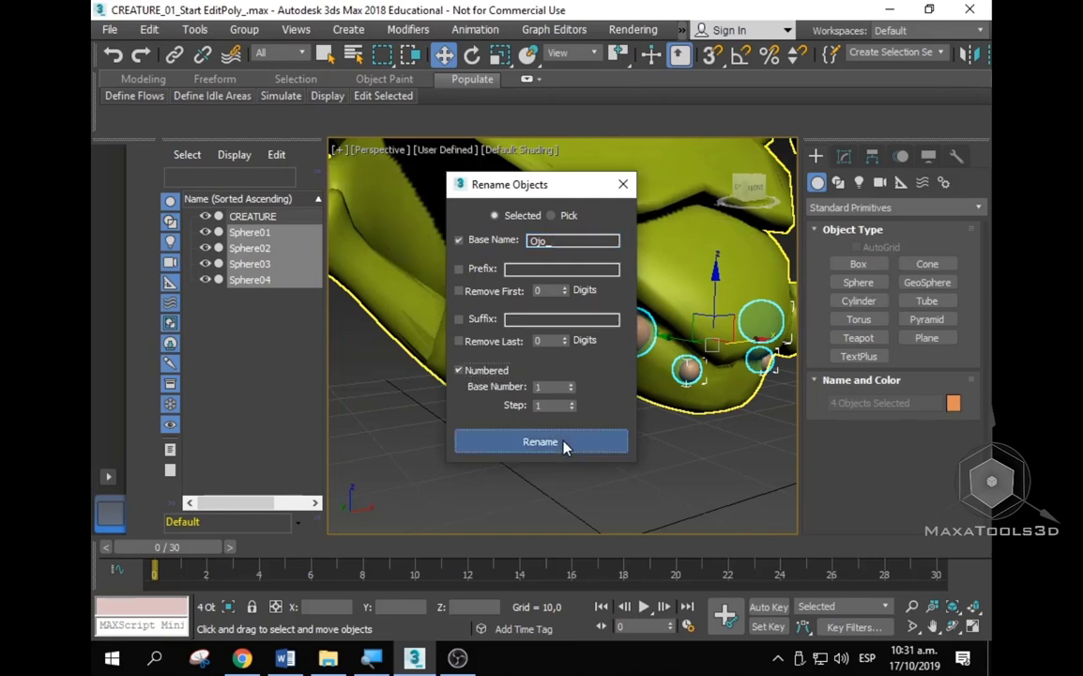
click(624, 187)
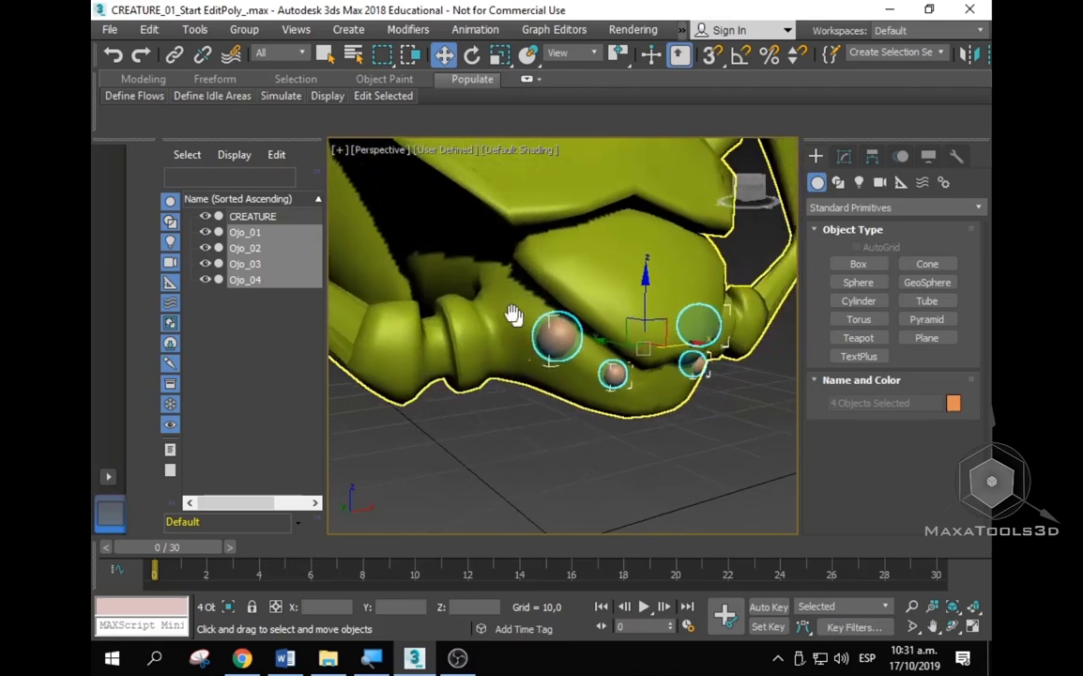
Step: Check the renamed eyes by selecting Ojo_01 and Ojo_03, then clear the selection
alt+middle_drag(513, 313, 465, 337)
click(418, 373)
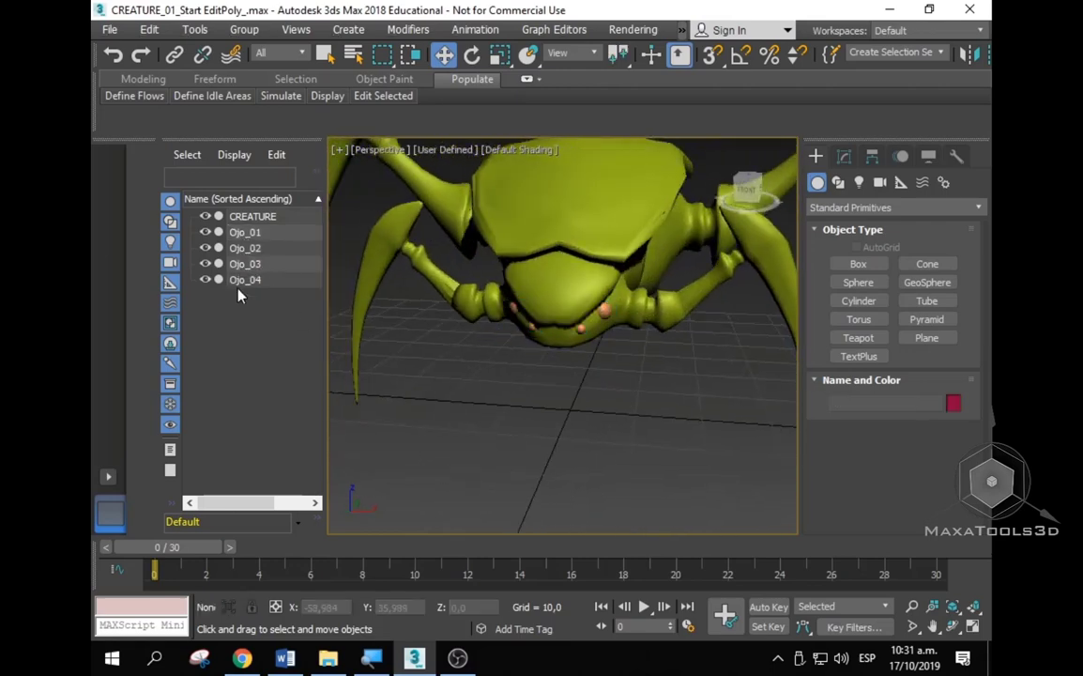
scroll(526, 309, up, 2)
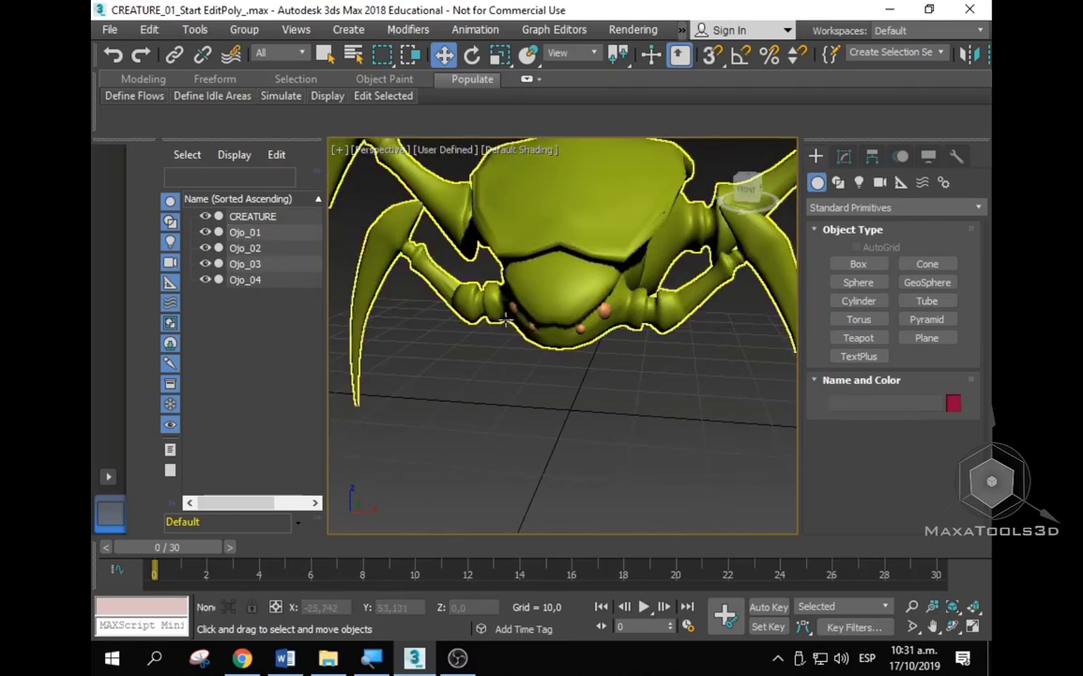
scroll(526, 310, up, 4)
click(531, 298)
ctrl+click(560, 355)
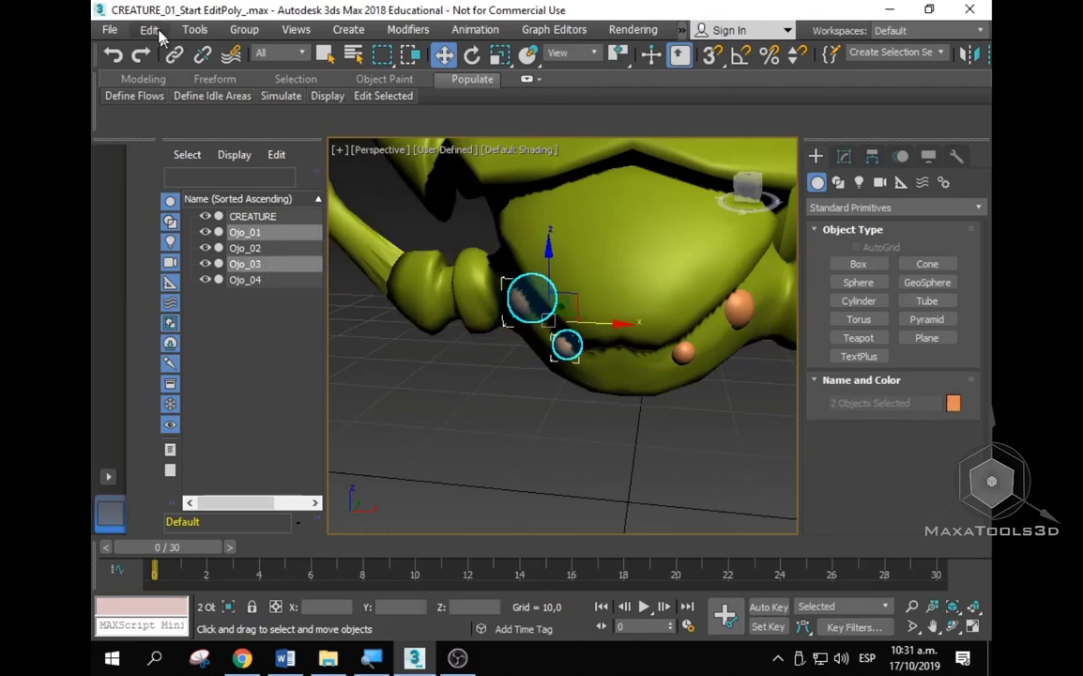
click(380, 356)
scroll(394, 385, down, 3)
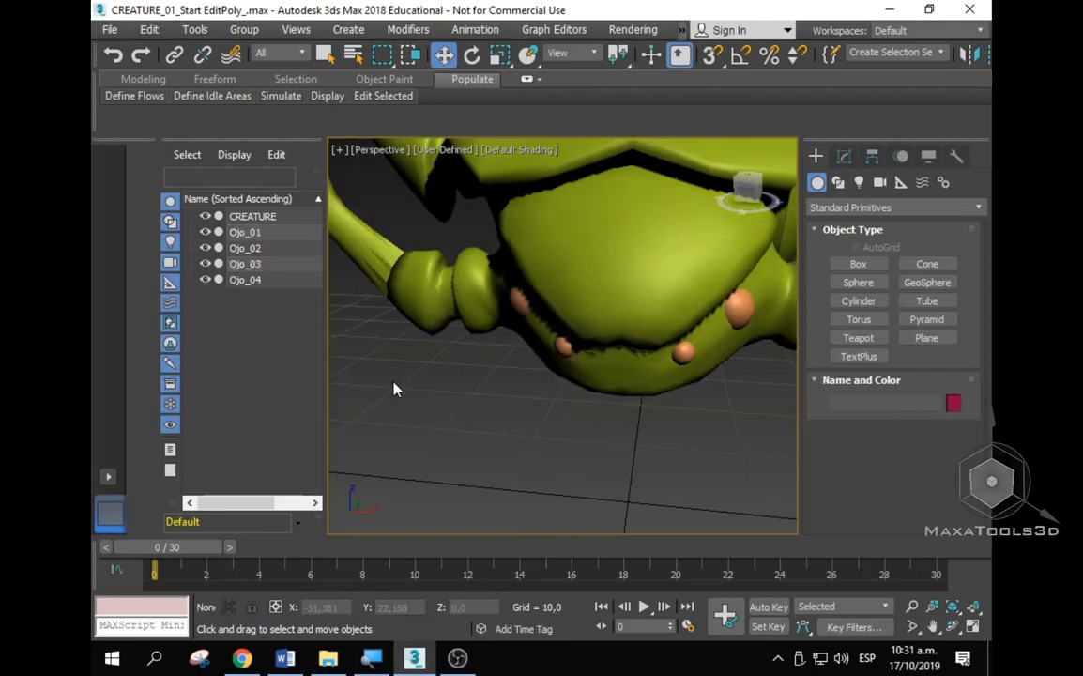
scroll(395, 384, down, 3)
scroll(441, 356, down, 3)
scroll(450, 352, down, 2)
Step: Open the Bone Tools floater from Animation, move it aside, and show the Systems object types
alt+middle_drag(452, 352, 608, 321)
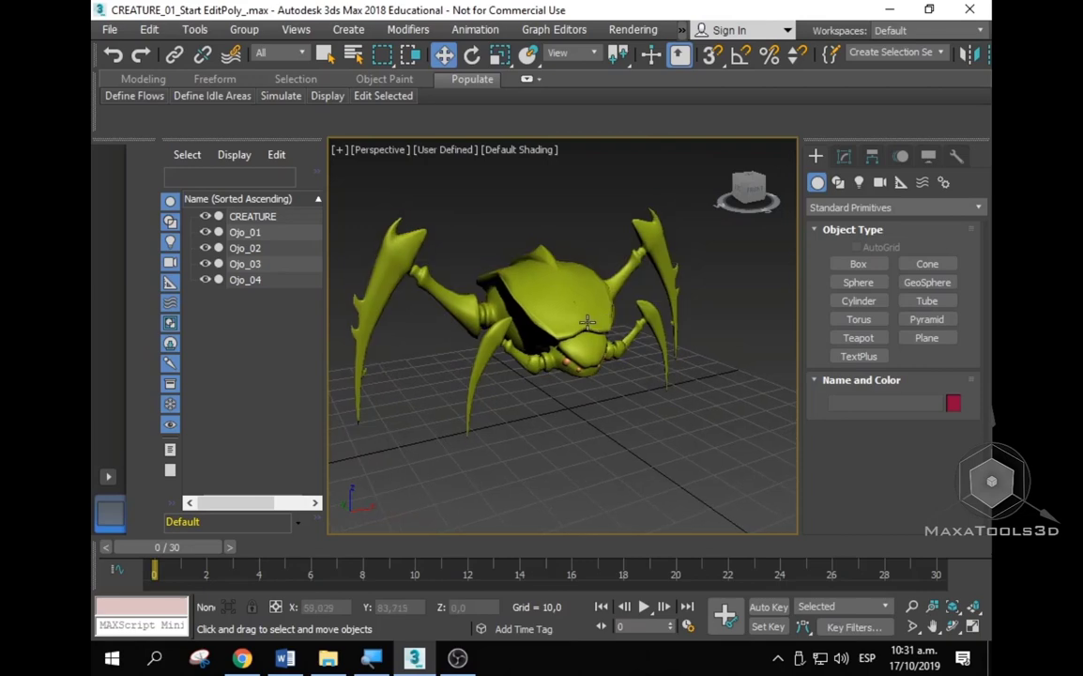
click(475, 30)
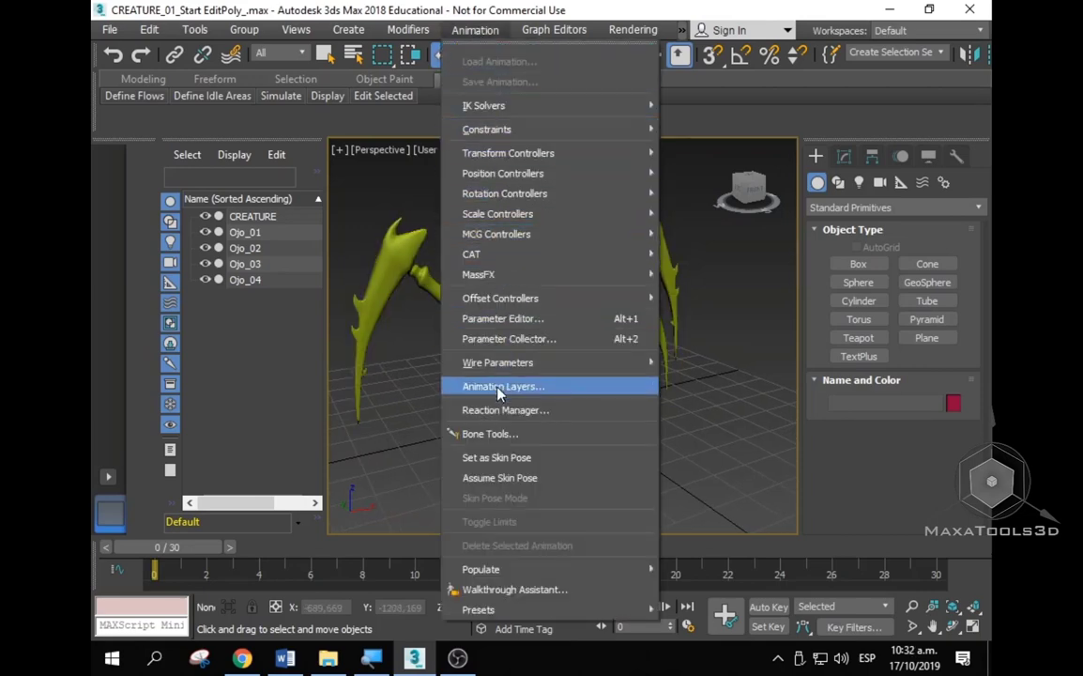
click(493, 434)
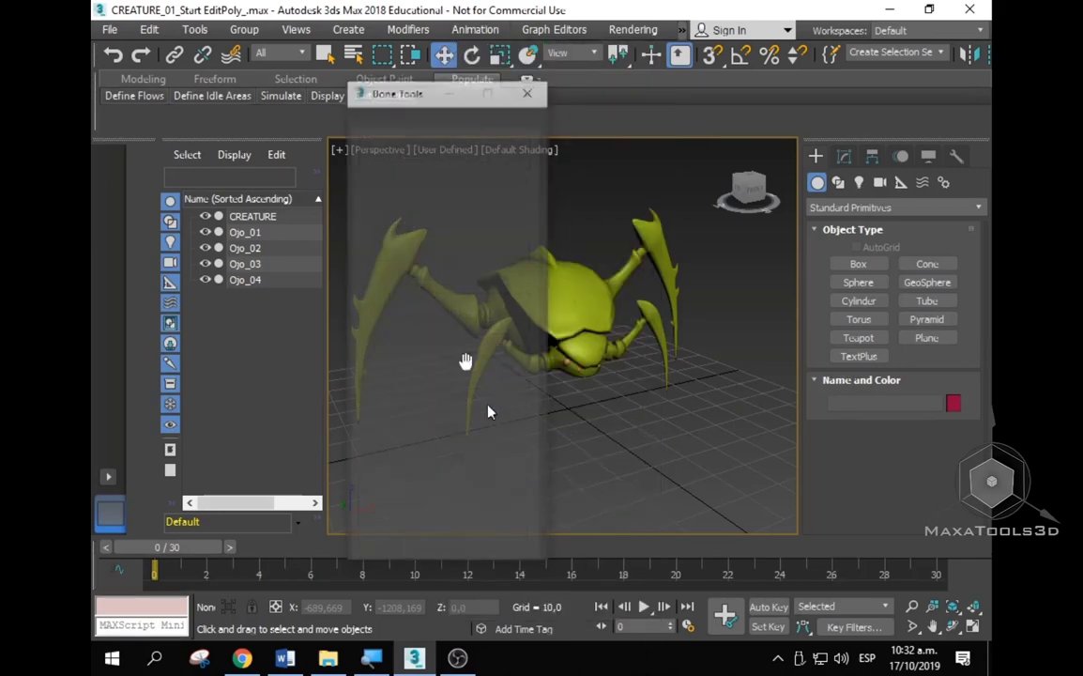
drag(405, 91, 255, 56)
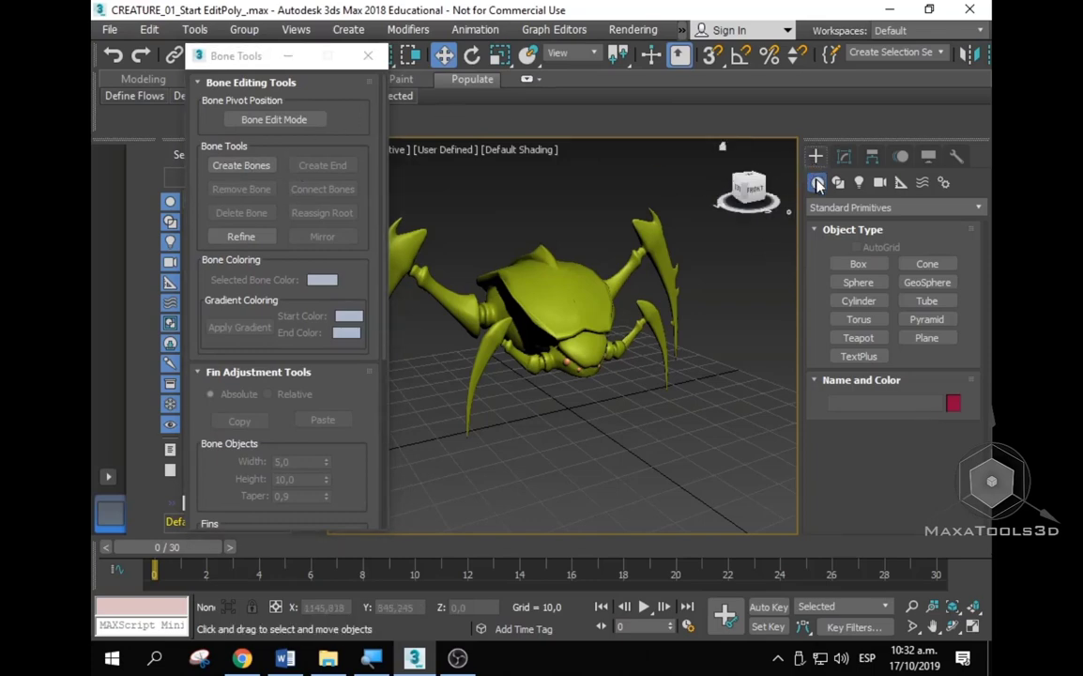
click(944, 182)
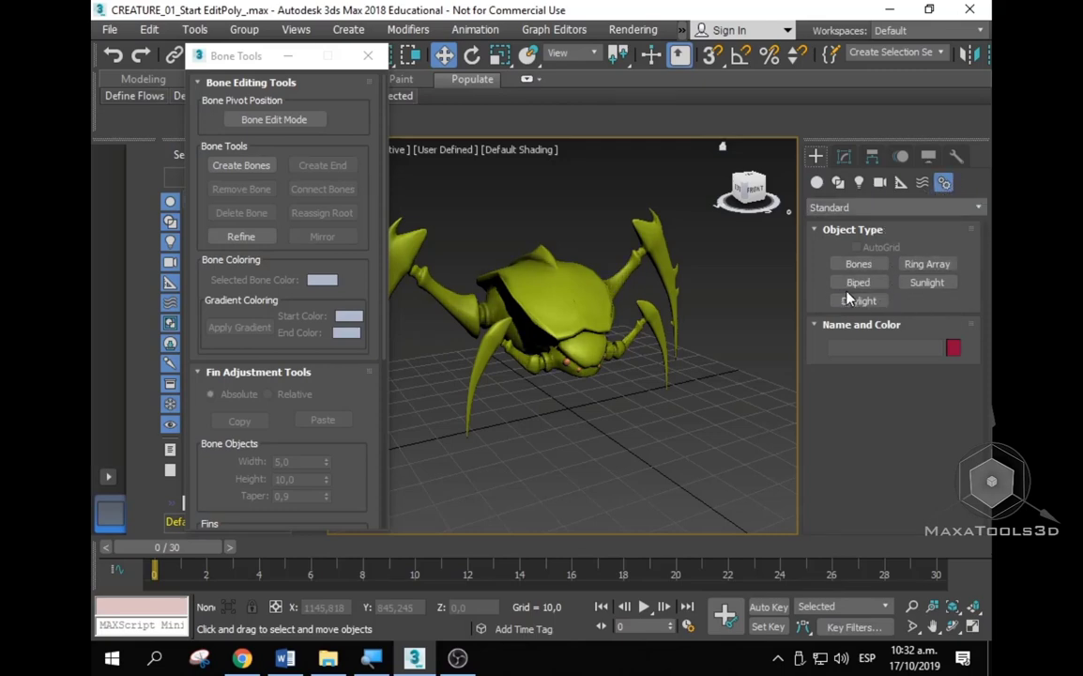
Step: Draw a practice bone chain of three joints above the creature
click(858, 263)
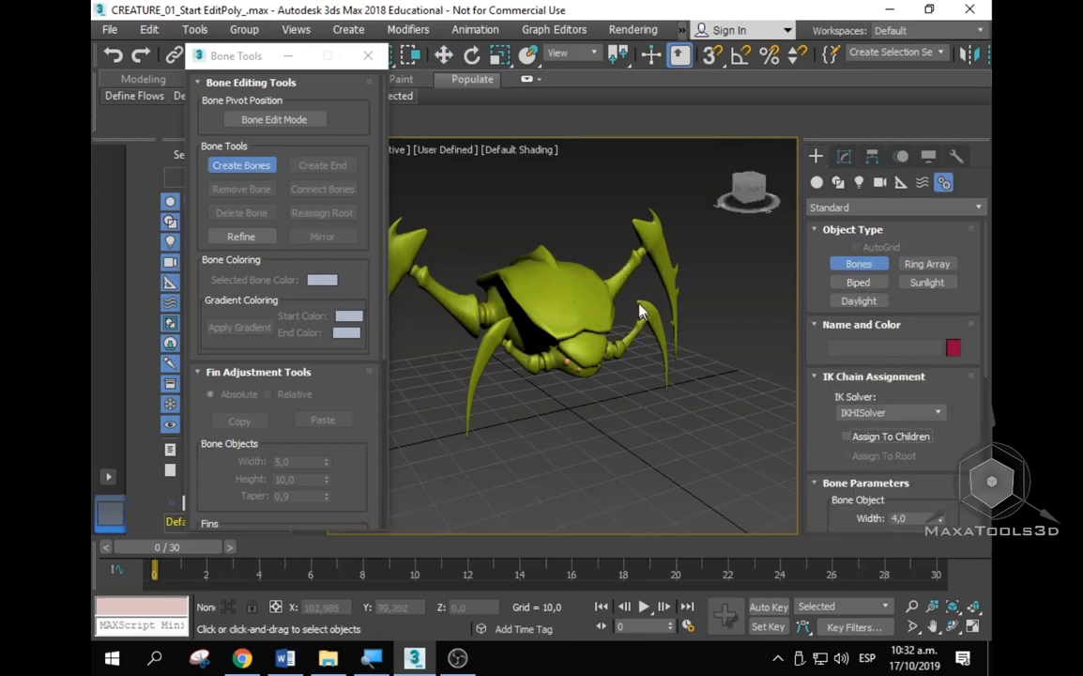
mouse_move(647, 307)
alt+middle_down()
mouse_move(680, 262)
mouse_move(626, 363)
mouse_move(613, 231)
alt+middle_up()
click(615, 188)
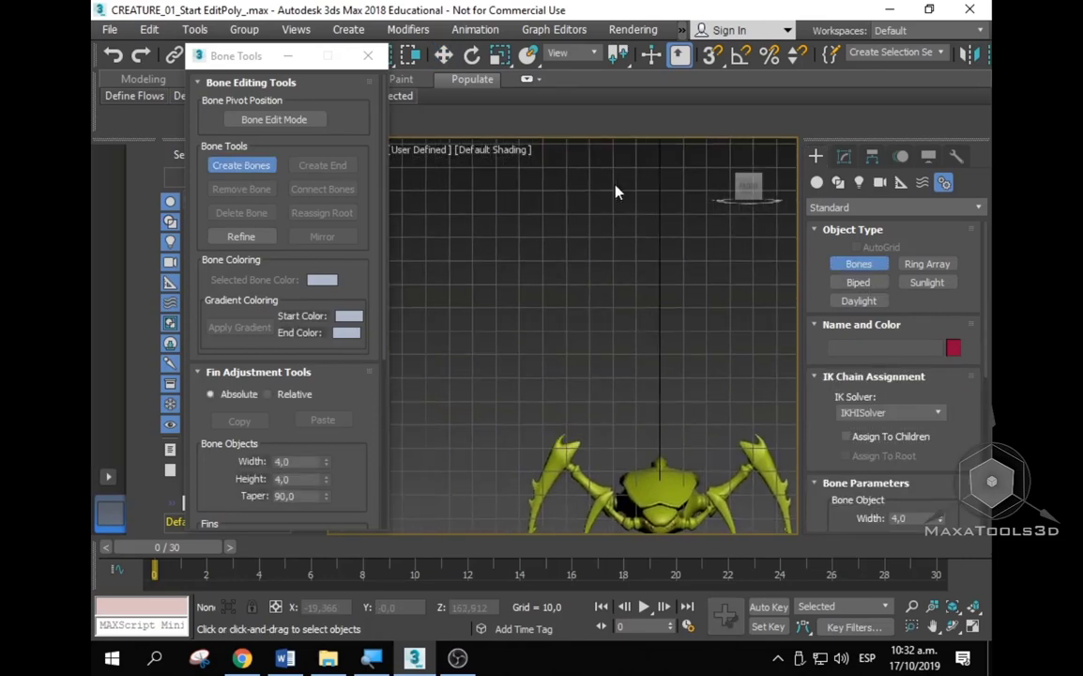
click(558, 220)
click(555, 263)
right_click(555, 272)
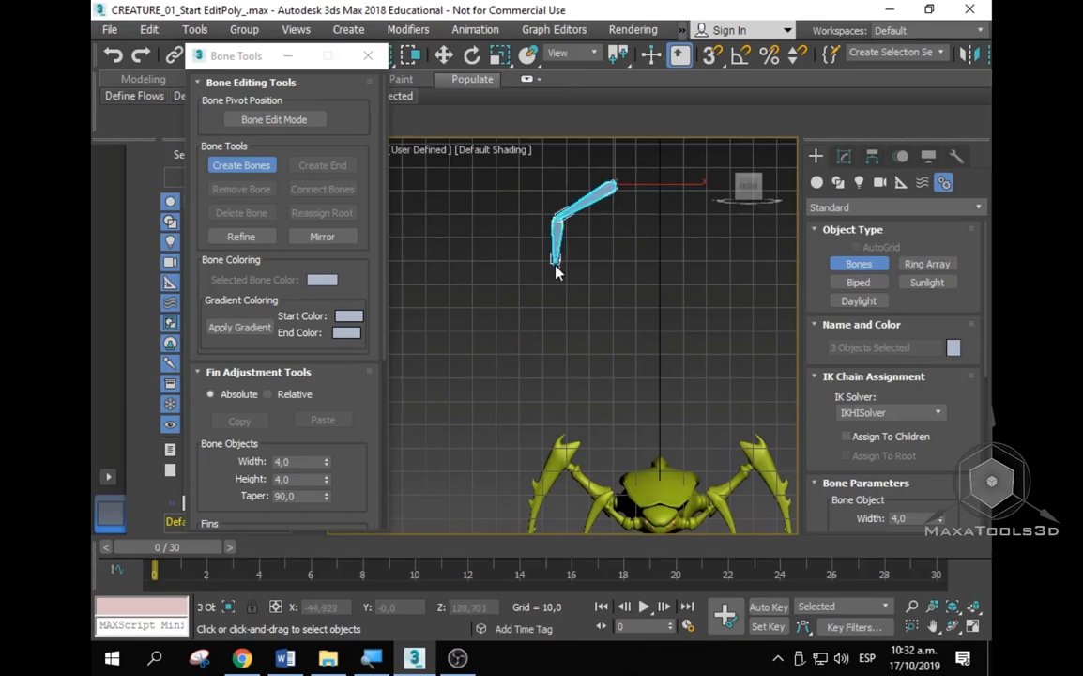
click(501, 309)
right_click(504, 312)
Step: Move the chain, close Bone Tools, and pull the upper bone to test the linkage
click(591, 173)
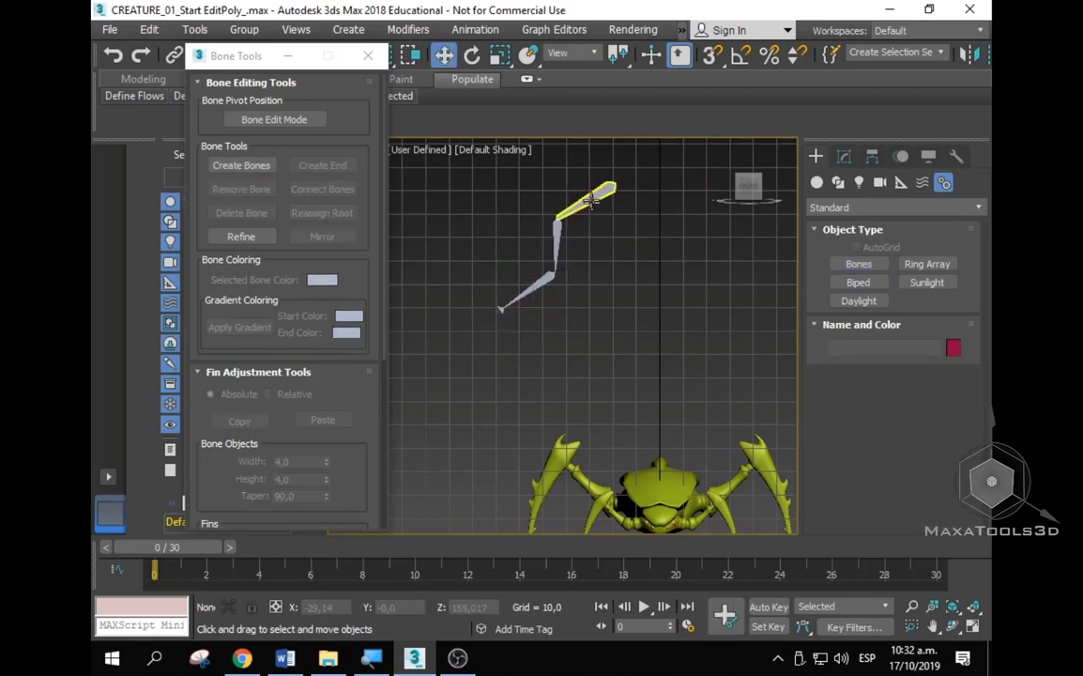
click(583, 205)
mouse_move(639, 171)
mouse_down()
mouse_move(629, 147)
mouse_move(607, 173)
mouse_up()
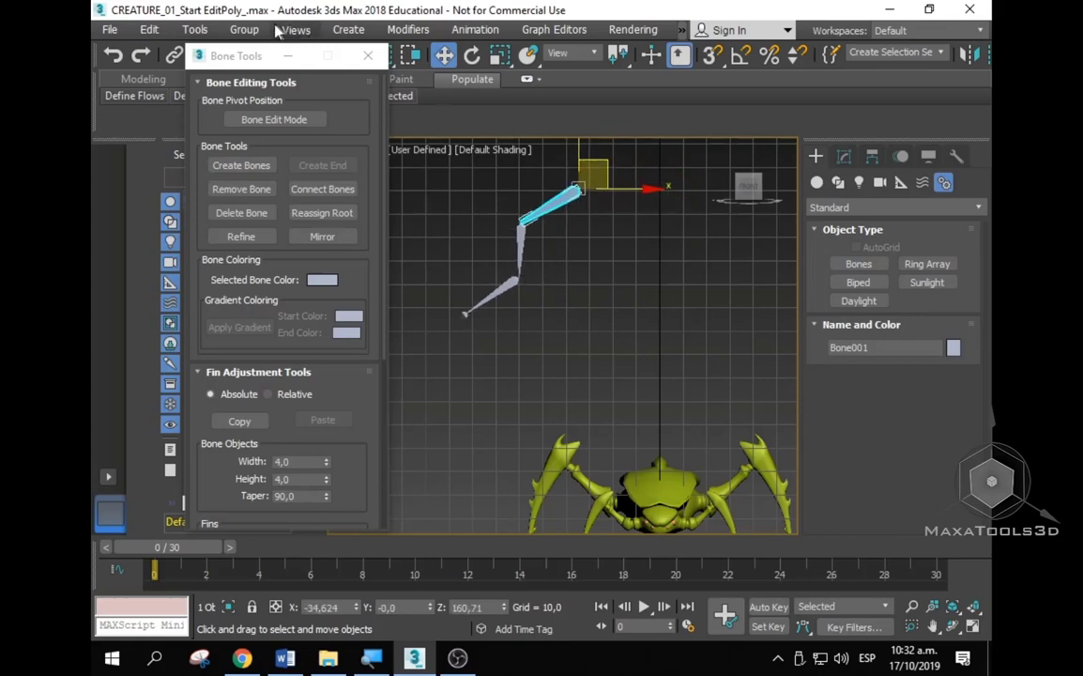
drag(211, 55, 258, 261)
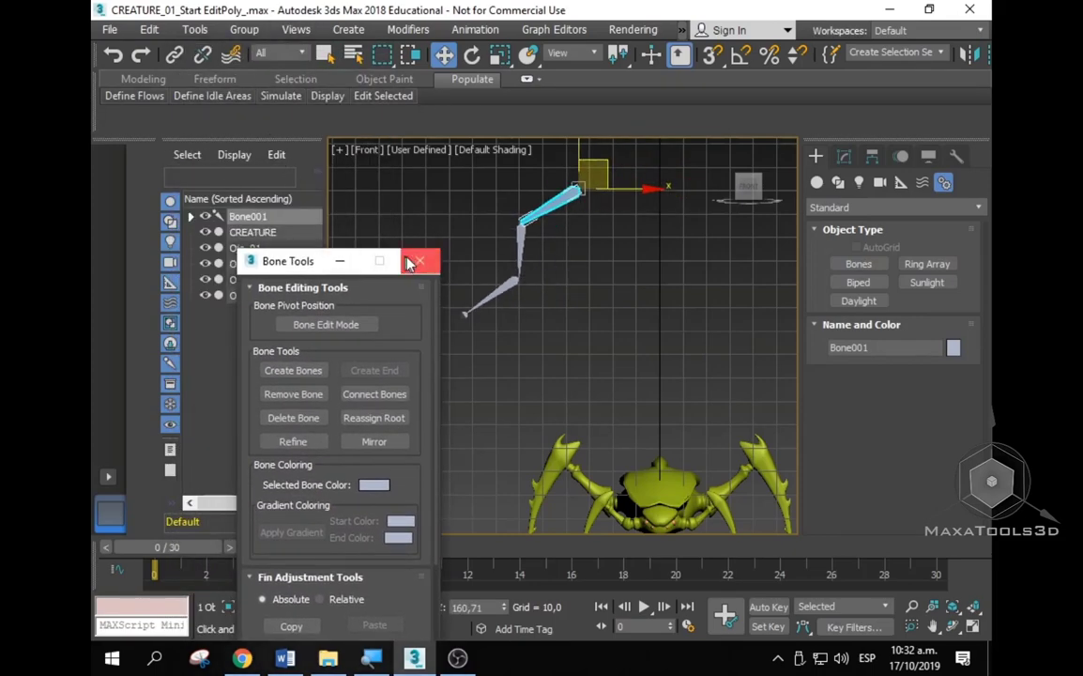
click(420, 261)
scroll(593, 254, up, 2)
scroll(578, 271, up, 2)
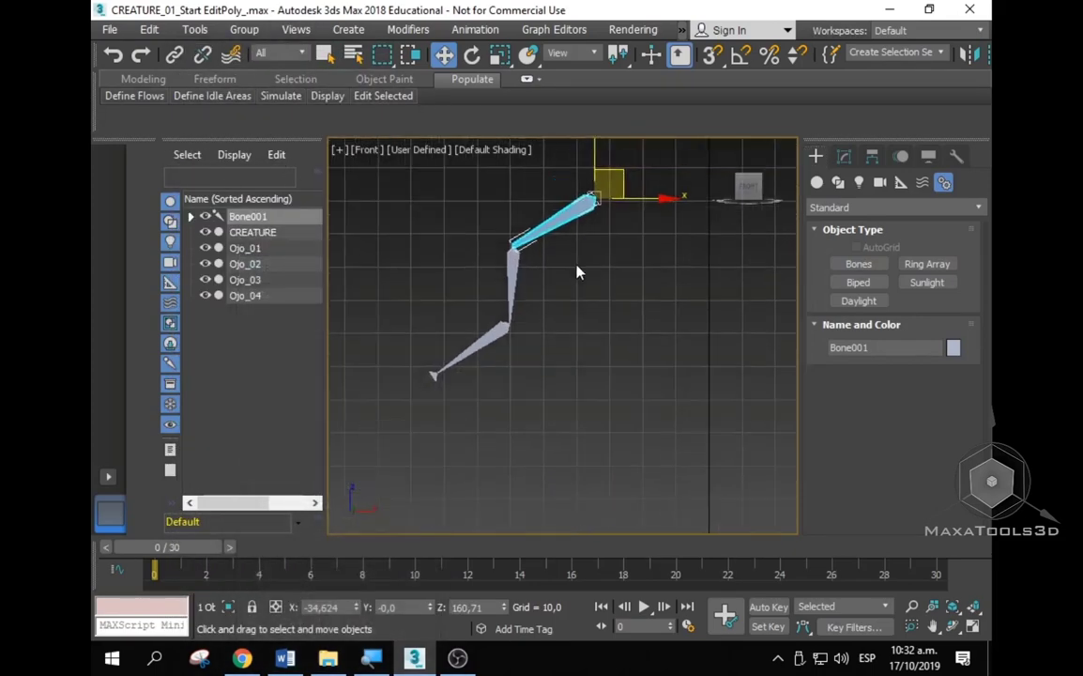
scroll(597, 253, up, 2)
scroll(606, 246, up, 2)
middle_drag(591, 234, 624, 242)
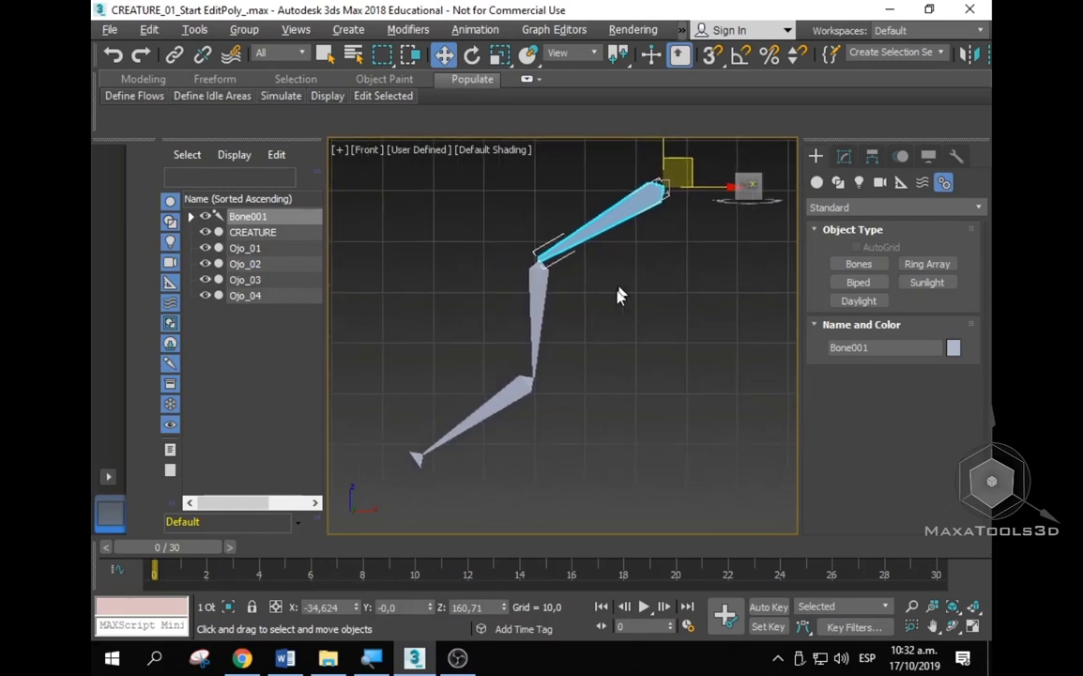
key(Page_Down)
mouse_move(601, 225)
mouse_down()
mouse_move(624, 213)
mouse_move(580, 194)
mouse_move(597, 271)
mouse_up()
click(597, 270)
mouse_move(615, 221)
mouse_down()
mouse_move(634, 198)
mouse_move(605, 214)
mouse_up()
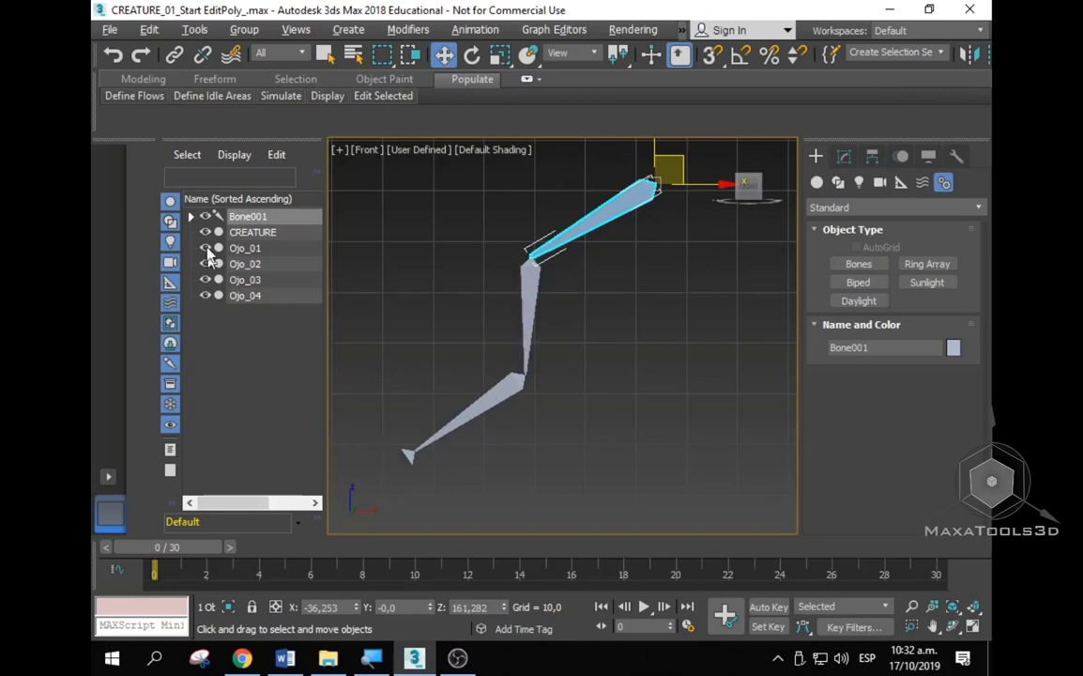
Step: Expand Bone001 in Scene Explorer, then select and delete the practice chain
click(189, 217)
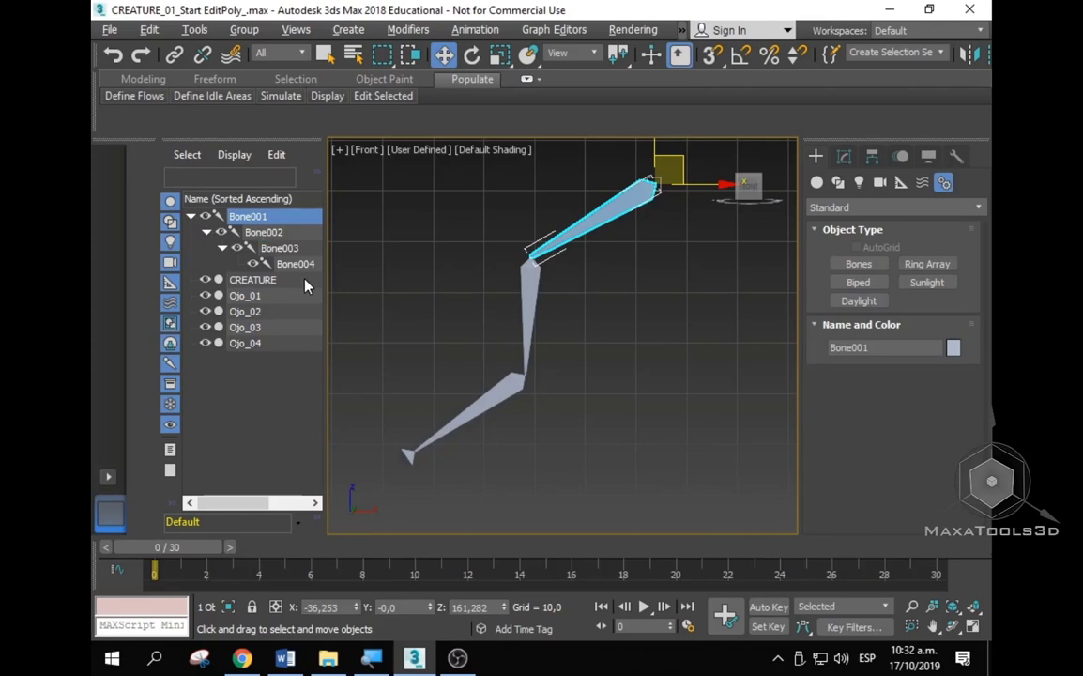
key(ctrl+z)
drag(619, 379, 409, 194)
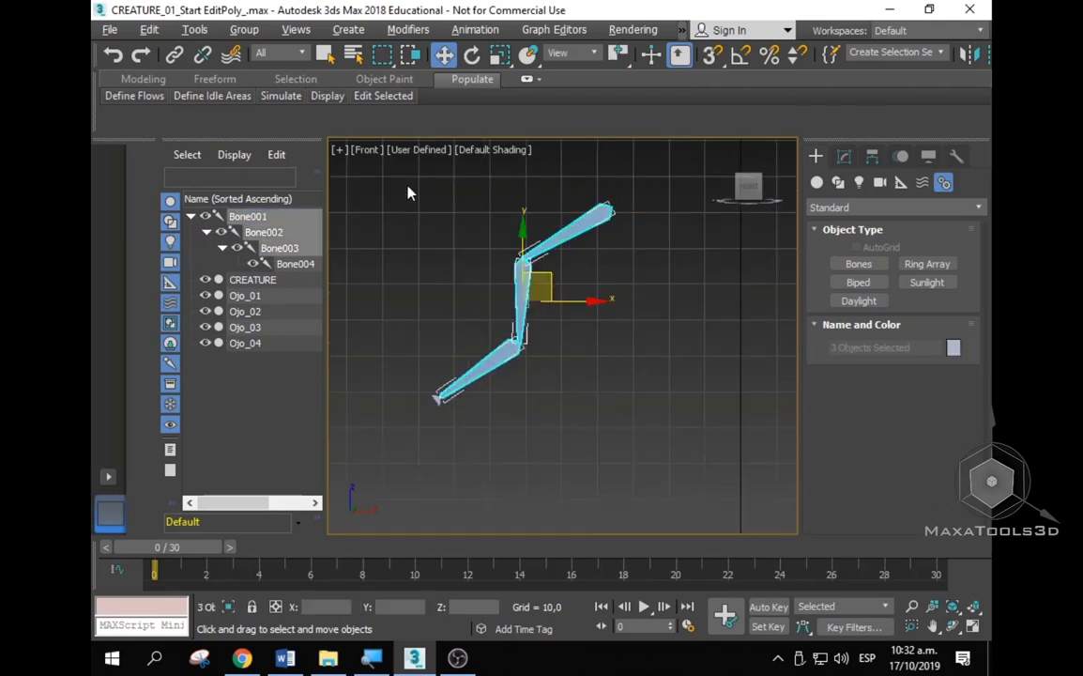
key(Delete)
click(437, 396)
key(Delete)
Step: Centre and enlarge the creature, then switch to the Left view in wireframe (L, F3)
middle_drag(515, 304, 529, 236)
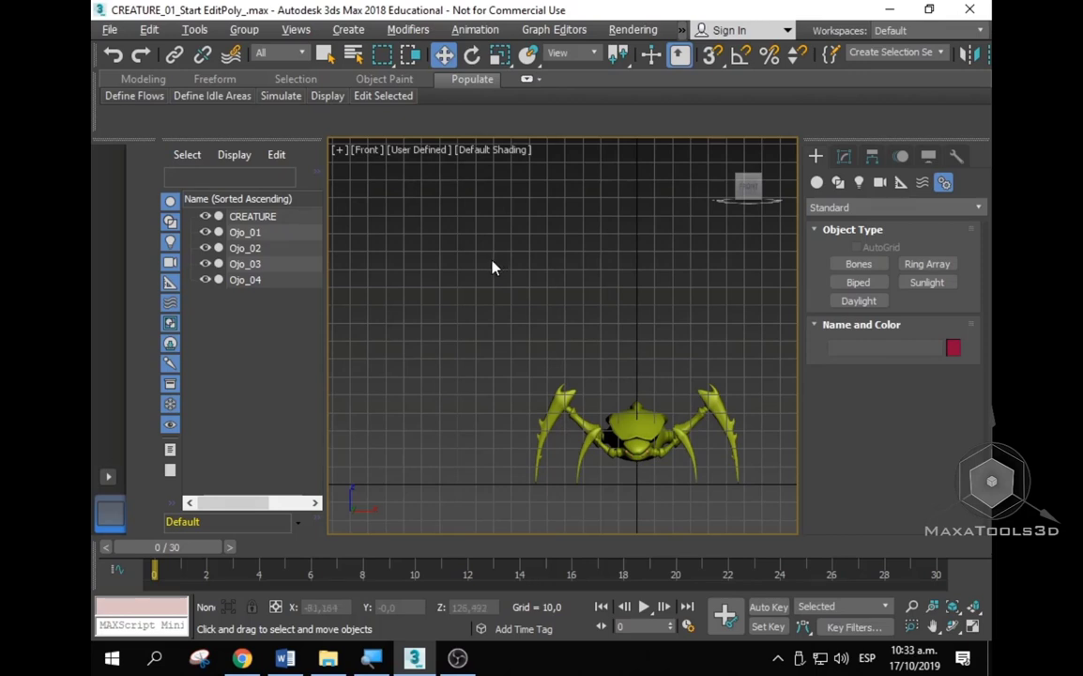
middle_drag(504, 269, 523, 294)
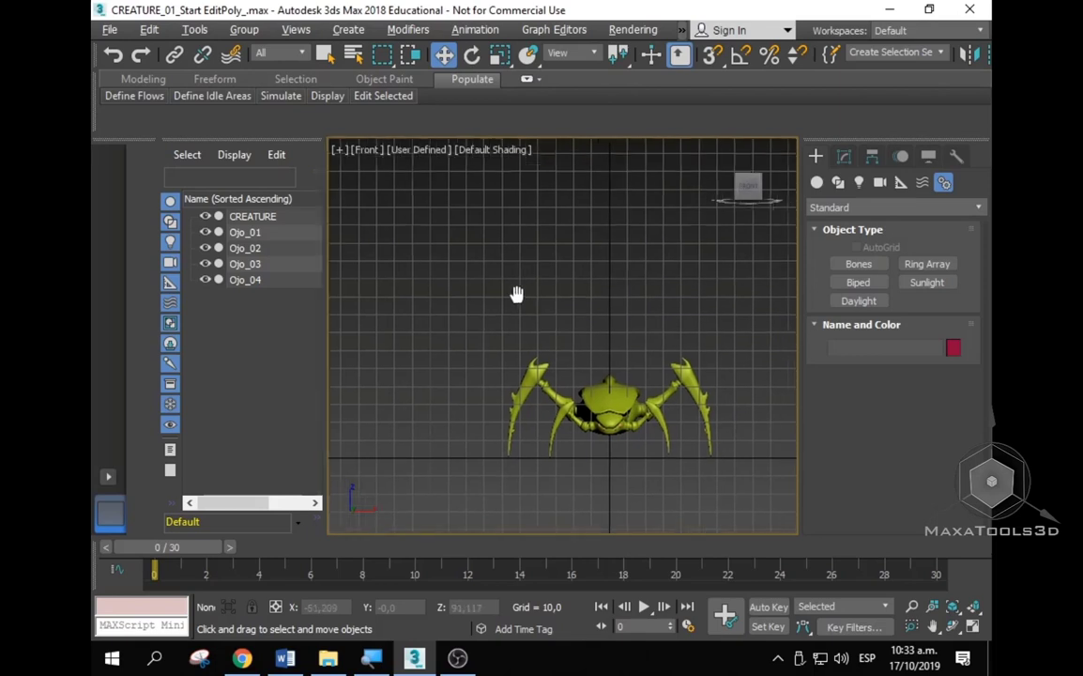
scroll(596, 351, up, 2)
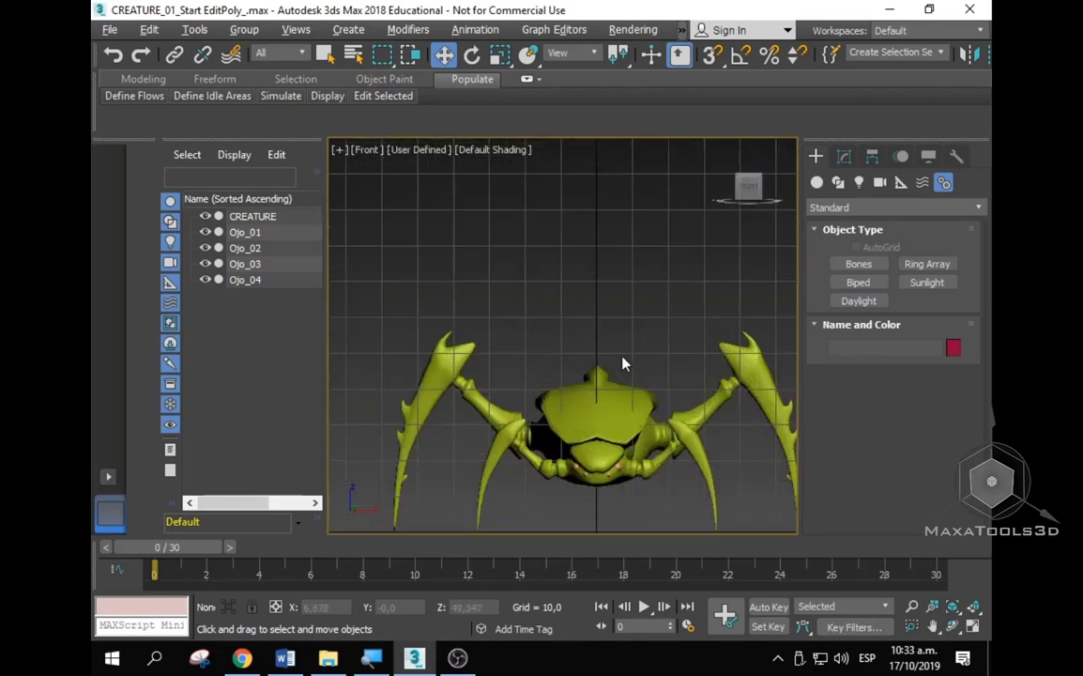
scroll(624, 362, up, 2)
mouse_move(624, 362)
middle_down()
mouse_move(575, 260)
mouse_move(599, 256)
middle_up()
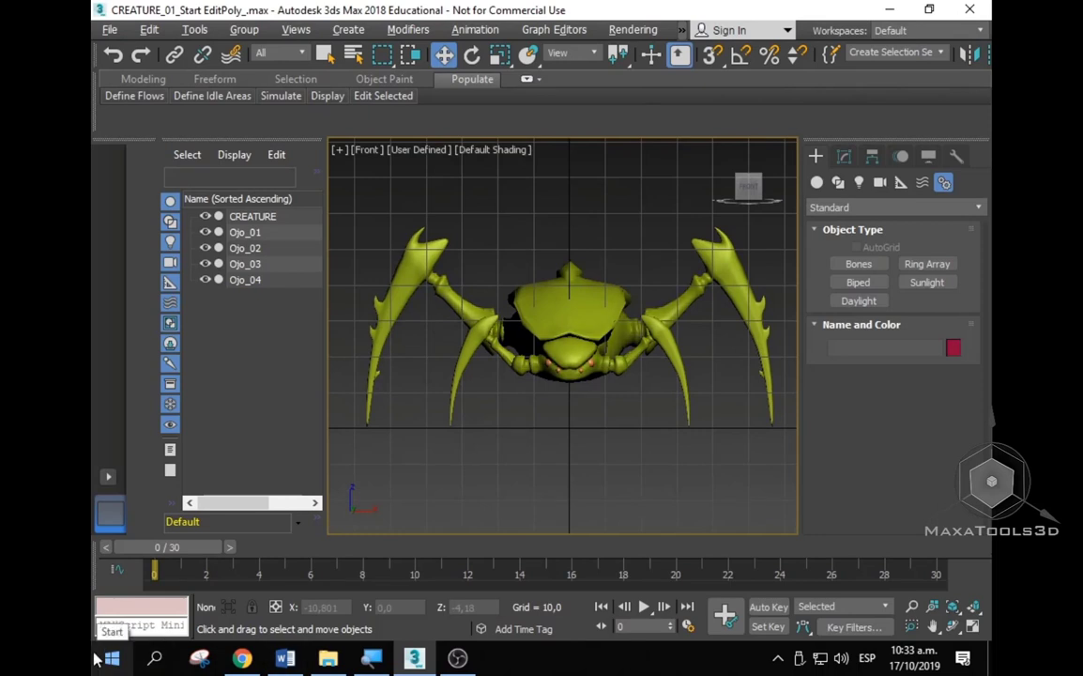
key(l)
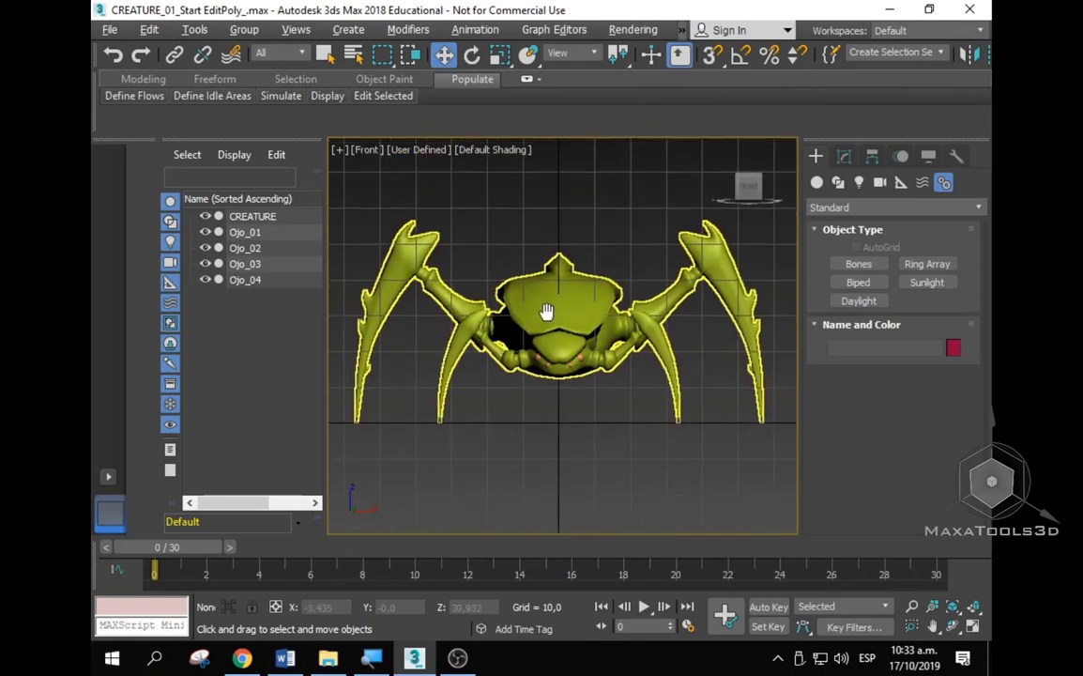
key(F3)
mouse_move(549, 324)
middle_down()
mouse_move(550, 362)
mouse_move(580, 368)
middle_up()
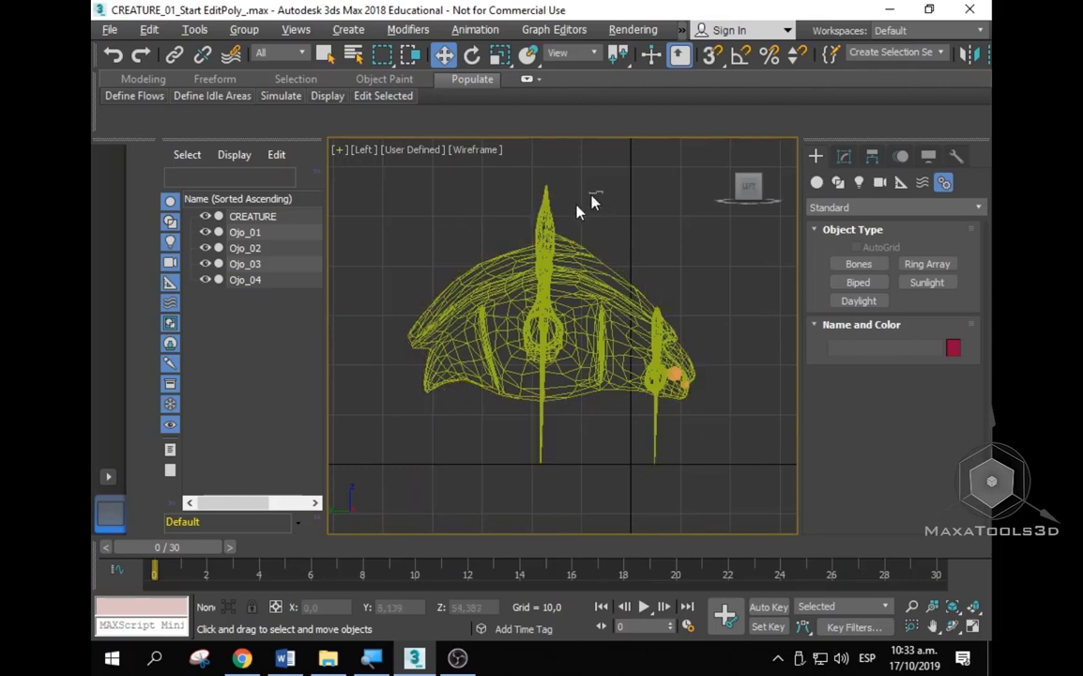
click(578, 335)
key(ctrl+d)
scroll(582, 328, up, 2)
scroll(582, 328, up, 1)
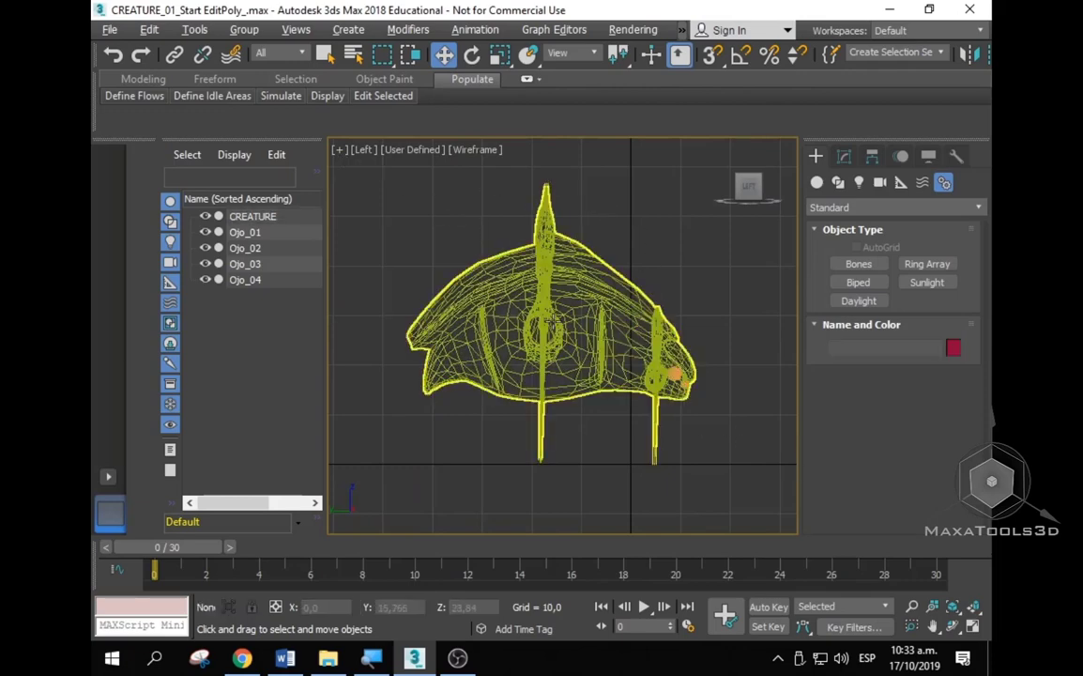
scroll(589, 336, up, 2)
mouse_move(589, 336)
middle_down()
mouse_move(617, 339)
mouse_move(561, 315)
mouse_move(580, 310)
mouse_move(532, 323)
mouse_move(582, 310)
middle_up()
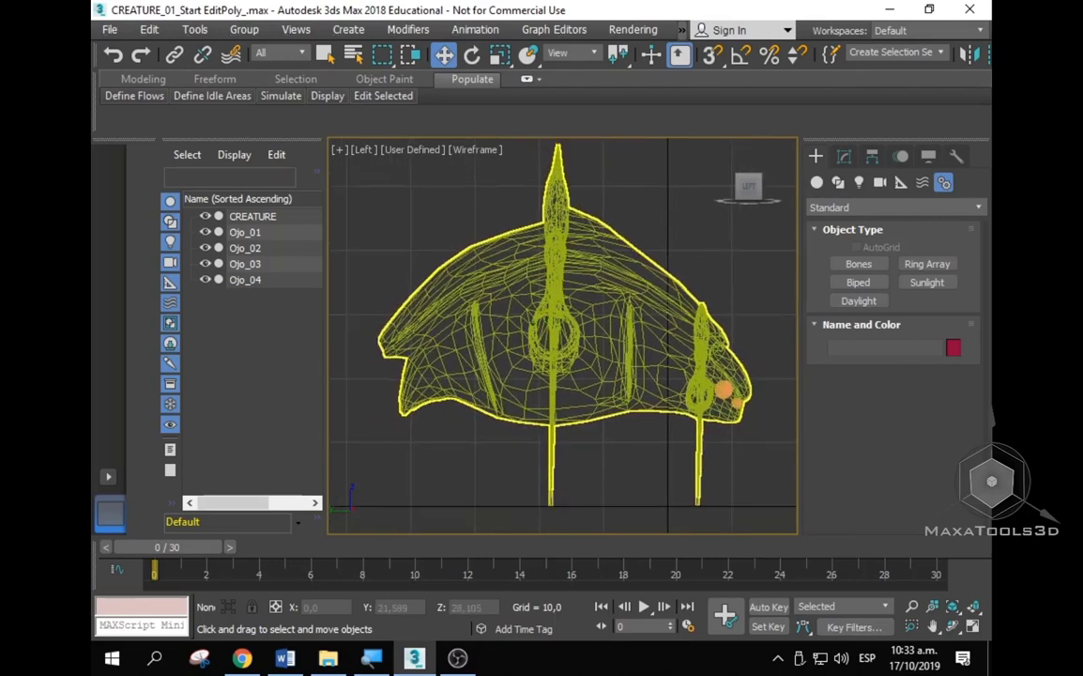
scroll(792, 65, down, 3)
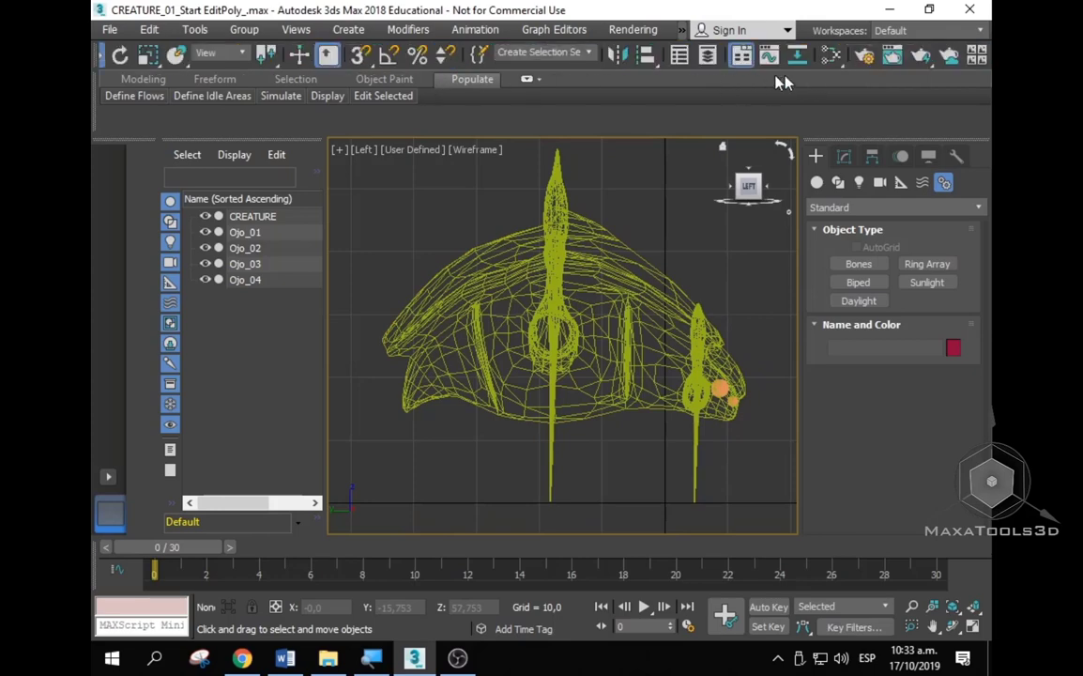
click(832, 56)
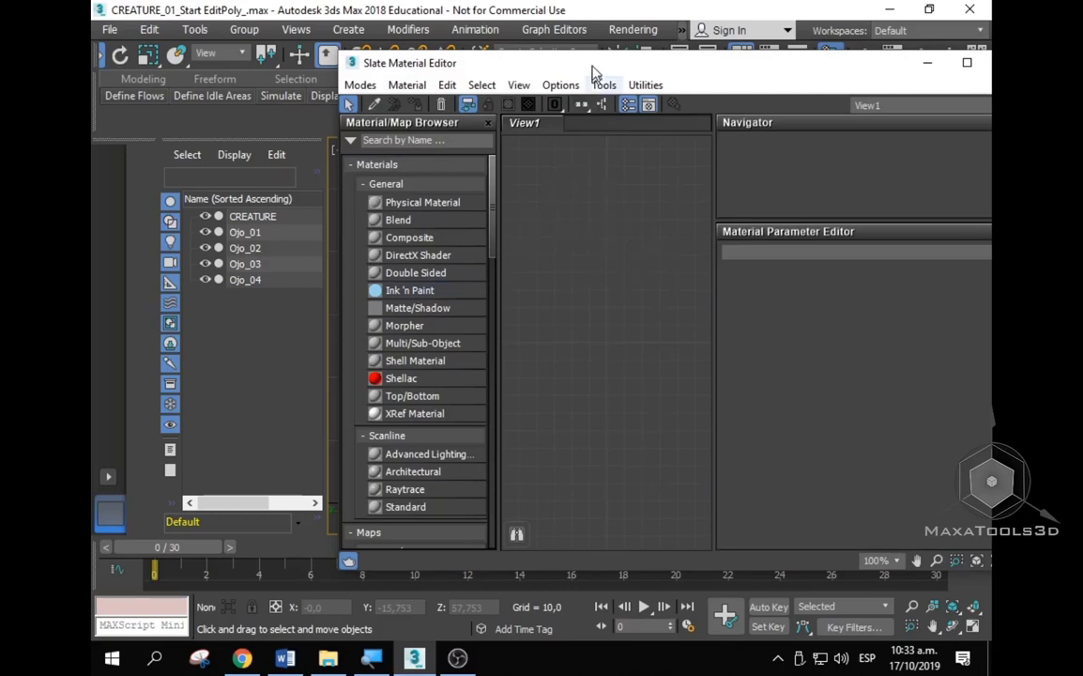
drag(595, 73, 798, 259)
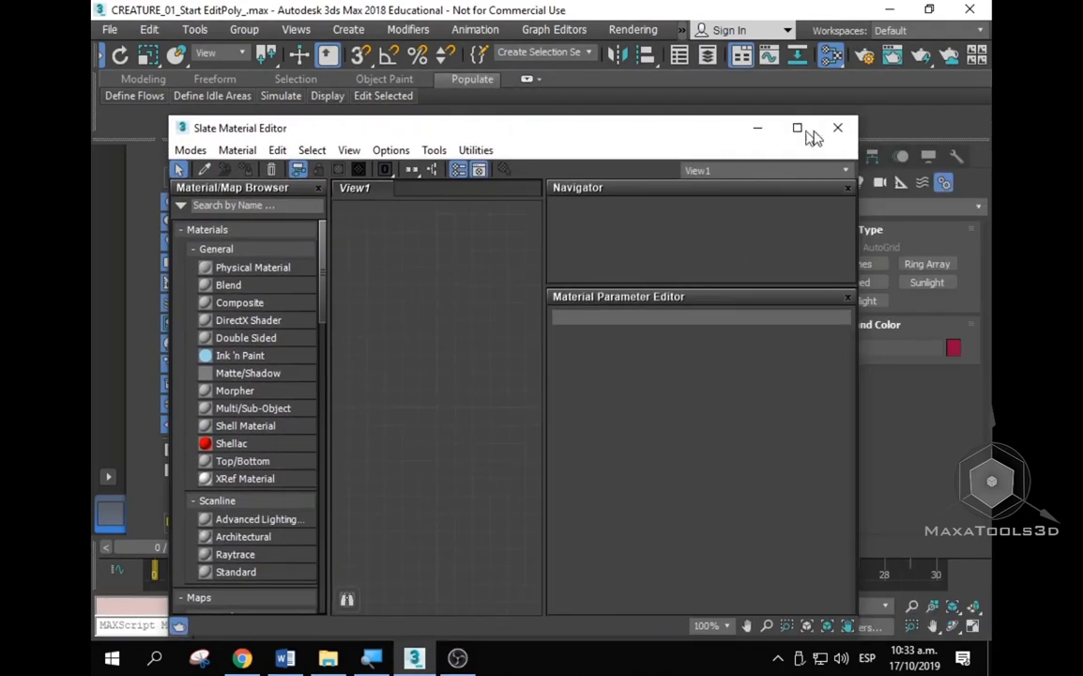
click(837, 127)
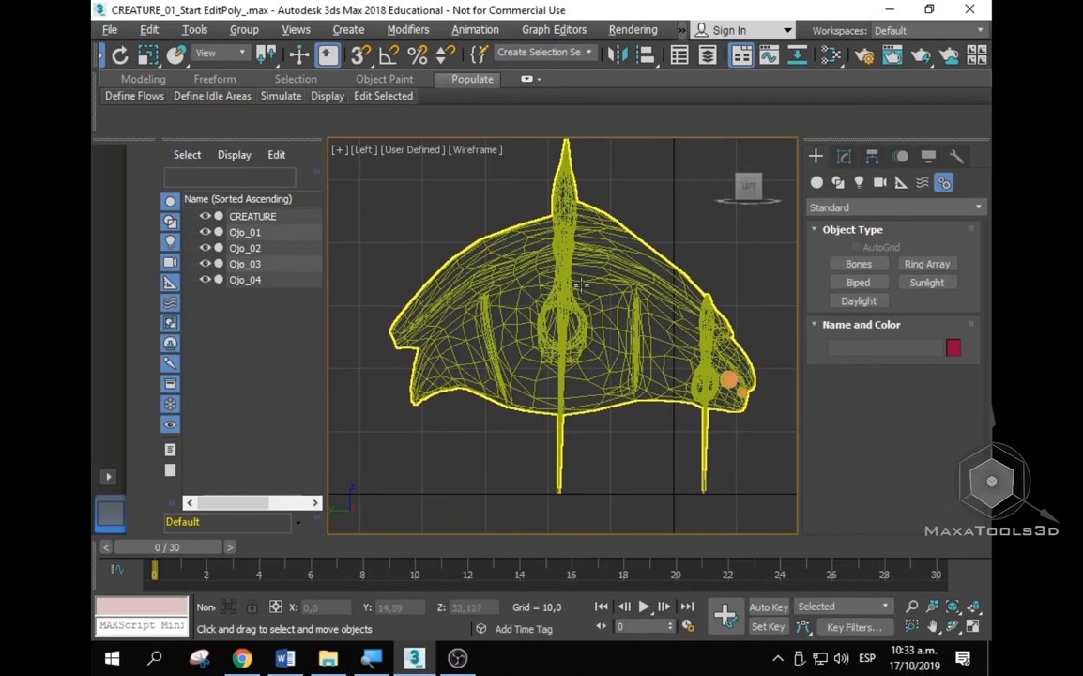
scroll(578, 286, up, 2)
scroll(582, 291, down, 1)
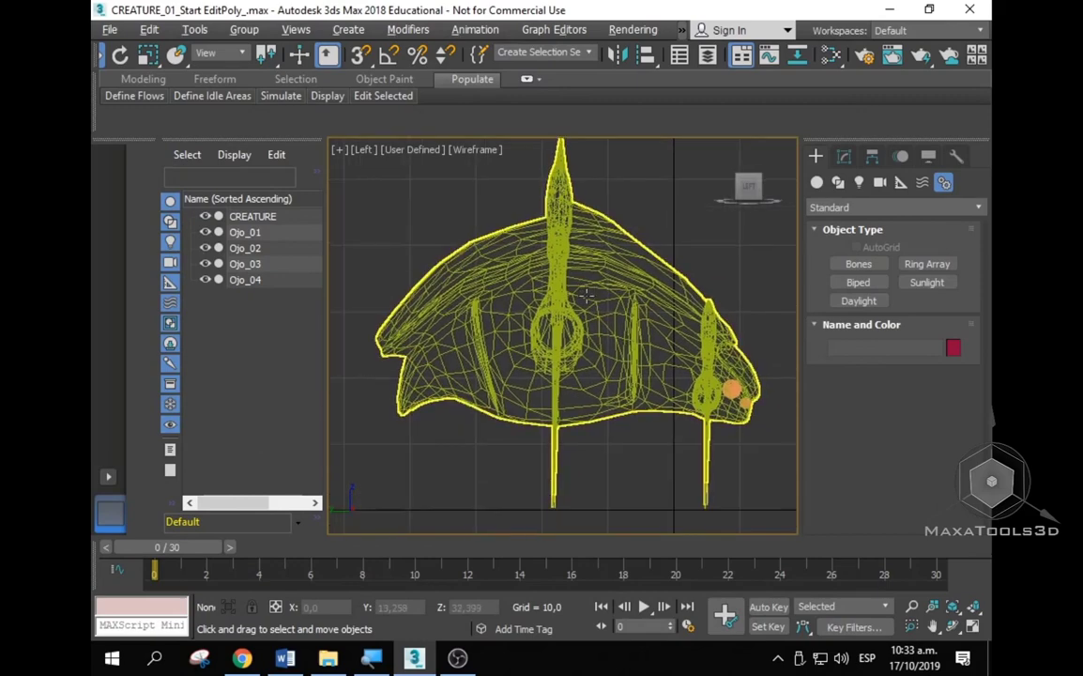
scroll(585, 295, up, 1)
scroll(582, 300, down, 1)
scroll(581, 314, down, 1)
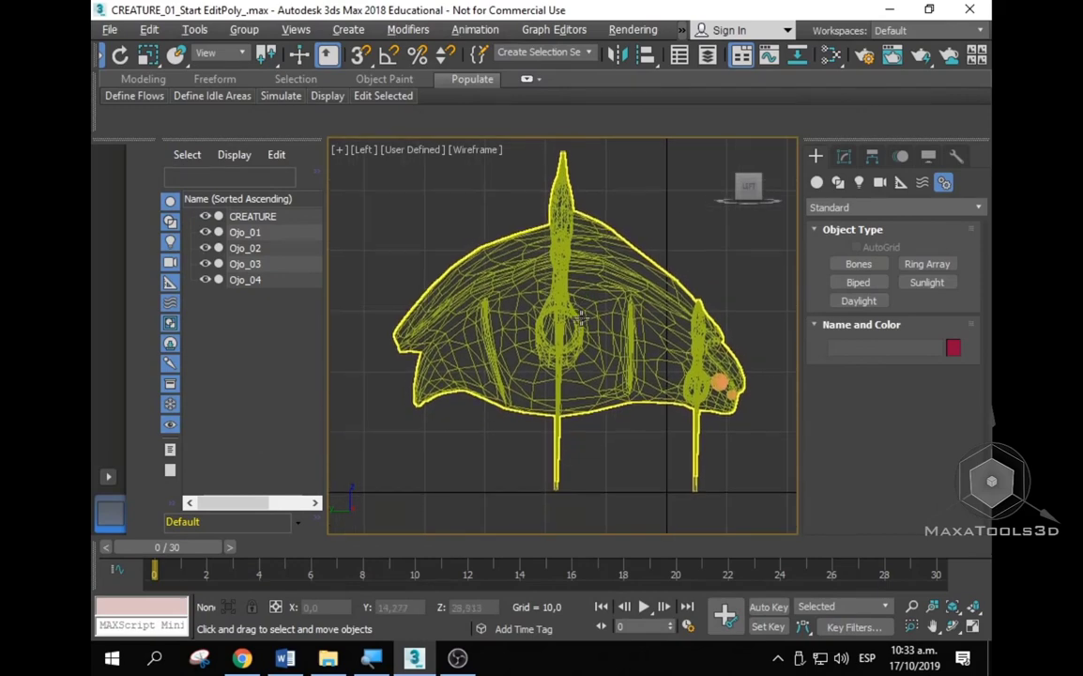
scroll(581, 319, up, 1)
scroll(583, 317, down, 1)
scroll(584, 315, up, 1)
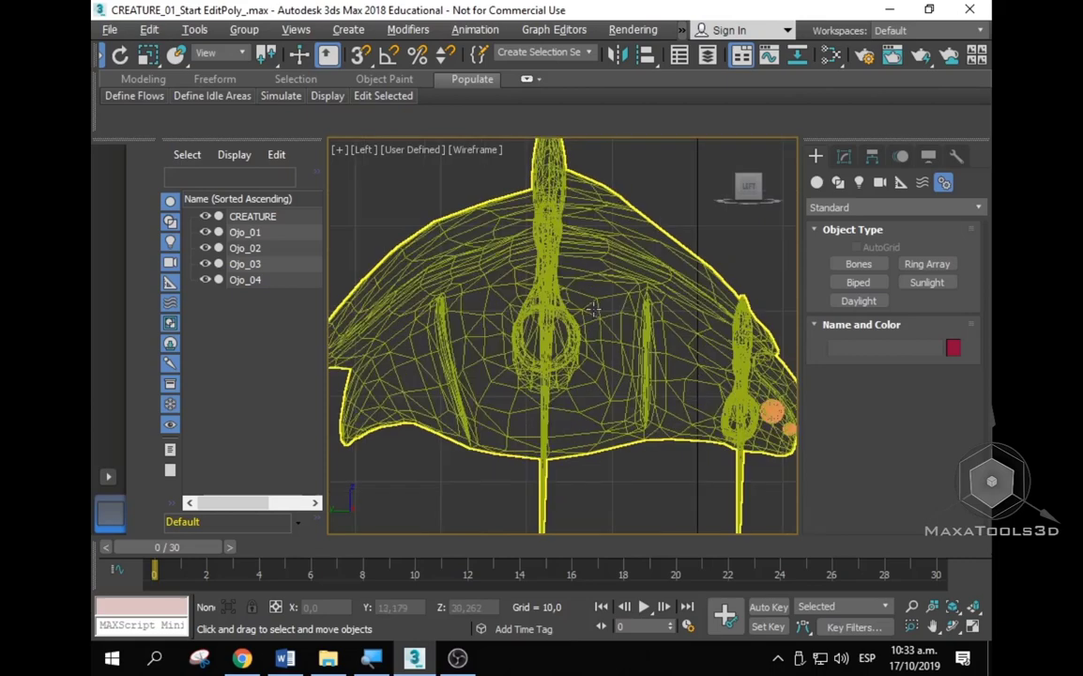
scroll(584, 314, down, 1)
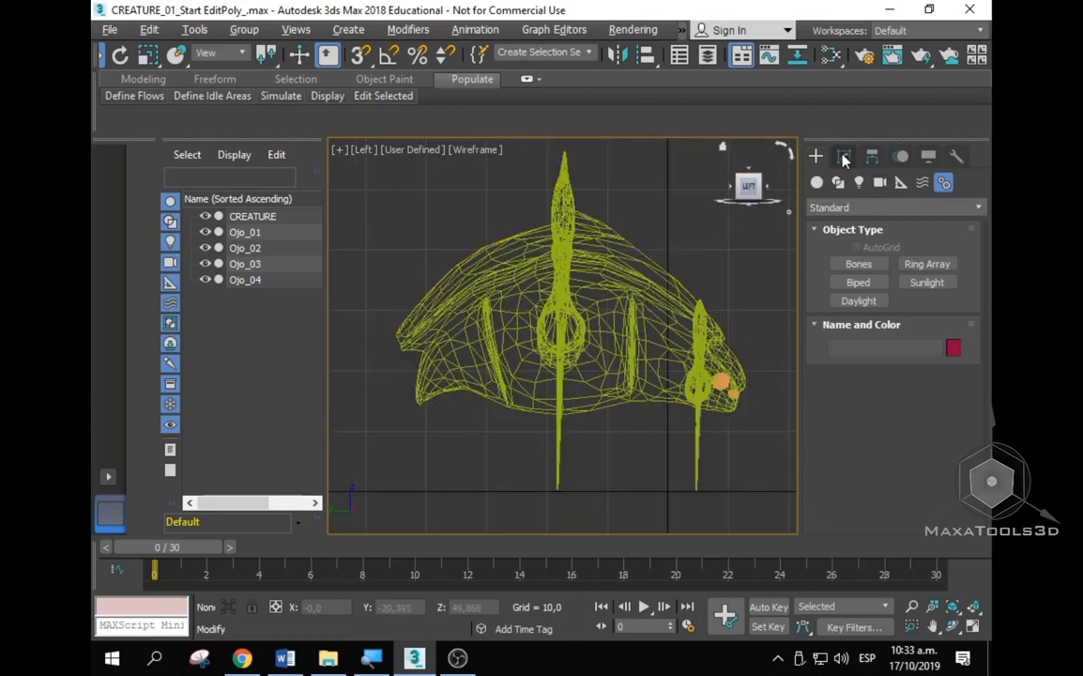
Step: Draw a four-bone chain lengthwise through the body in the Left view, ending past the eyes
click(861, 265)
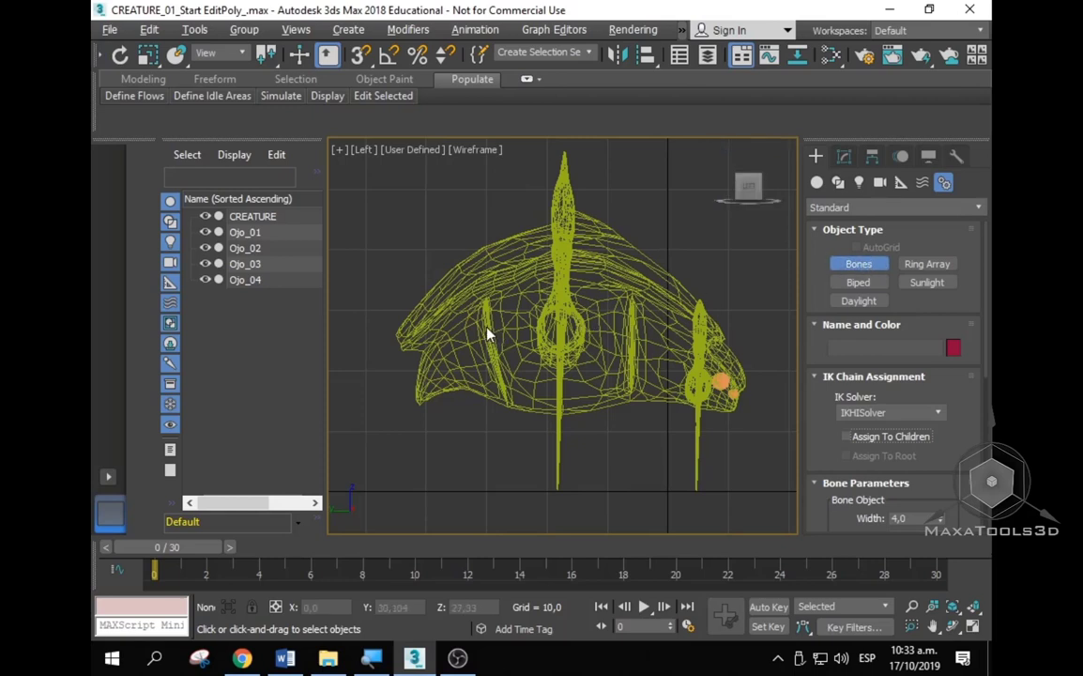
drag(489, 334, 519, 334)
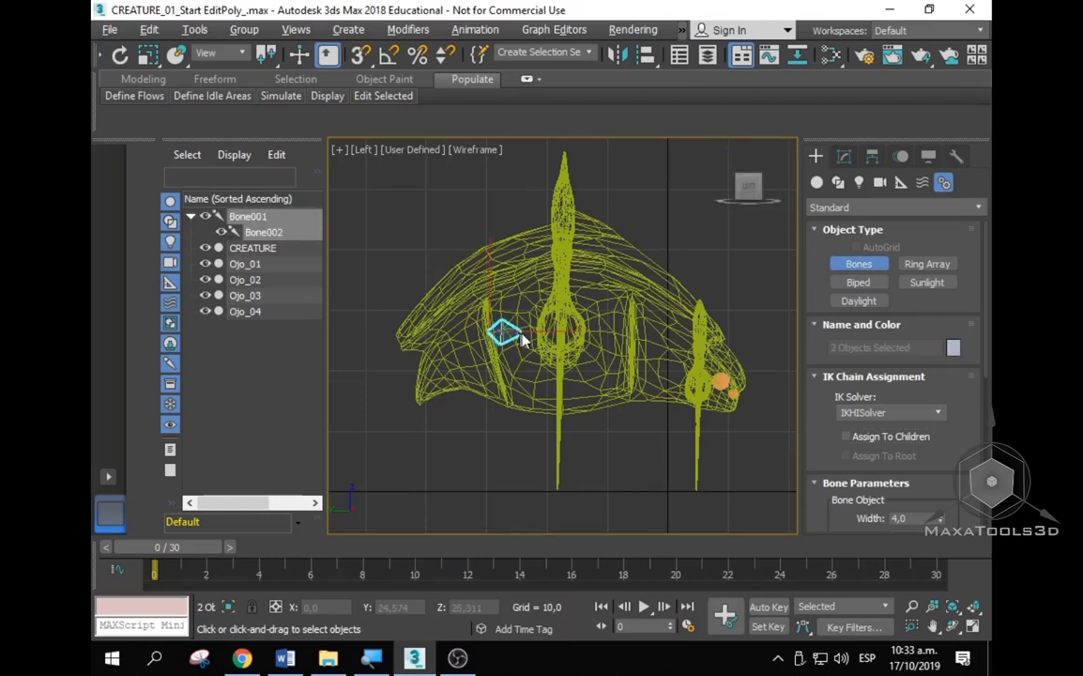
click(632, 338)
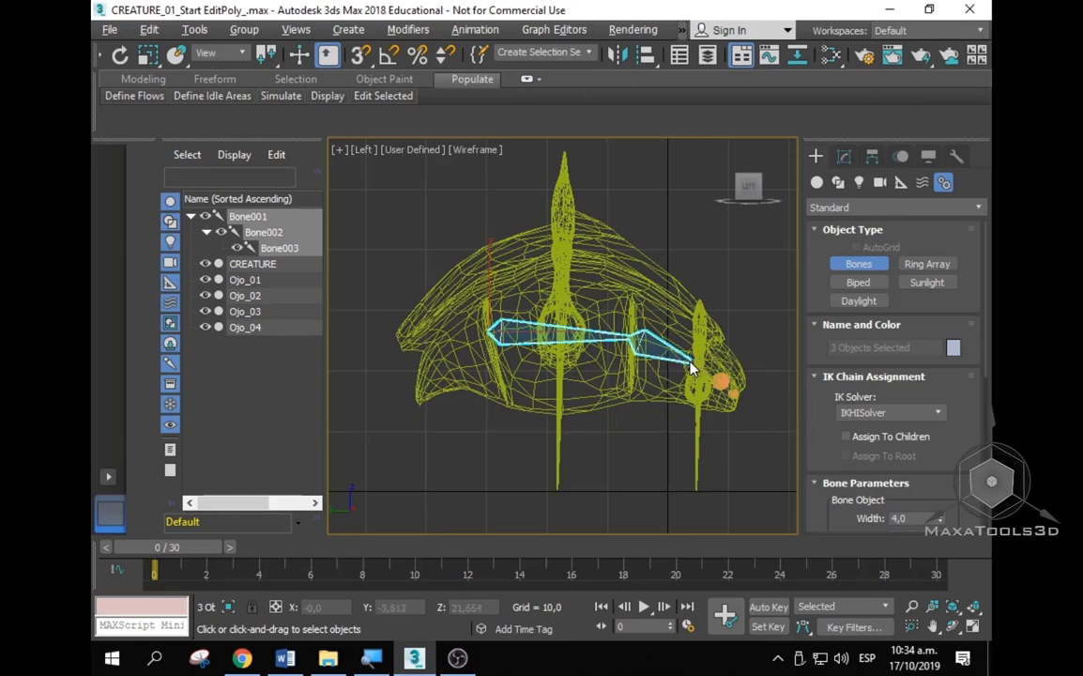
click(696, 370)
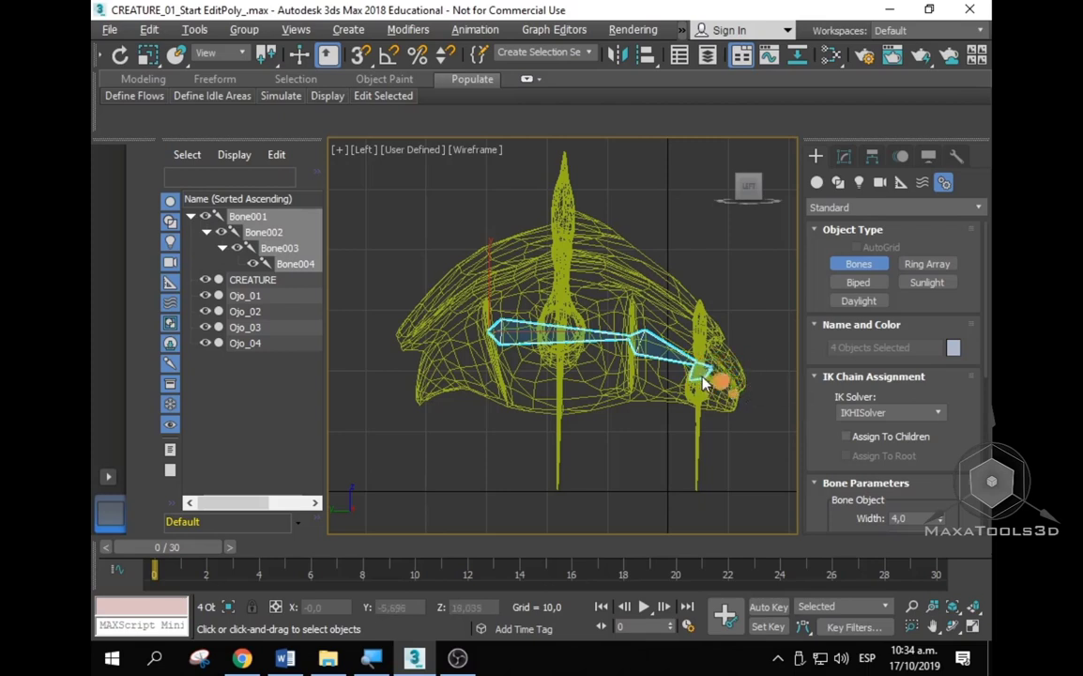
click(739, 399)
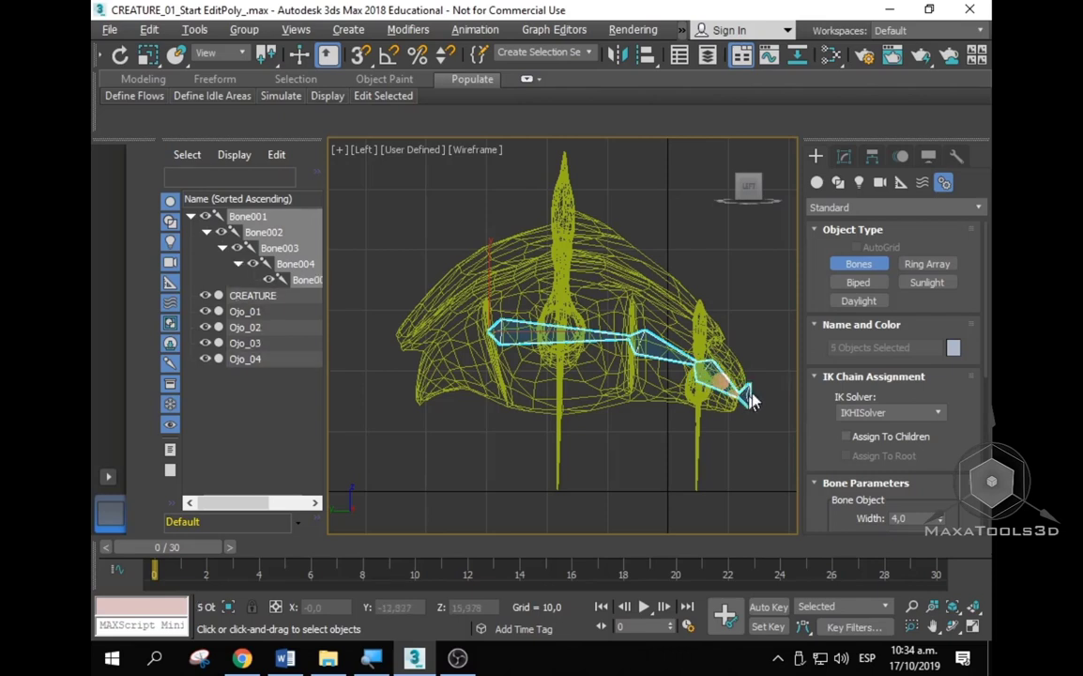
right_click(764, 300)
scroll(765, 301, up, 2)
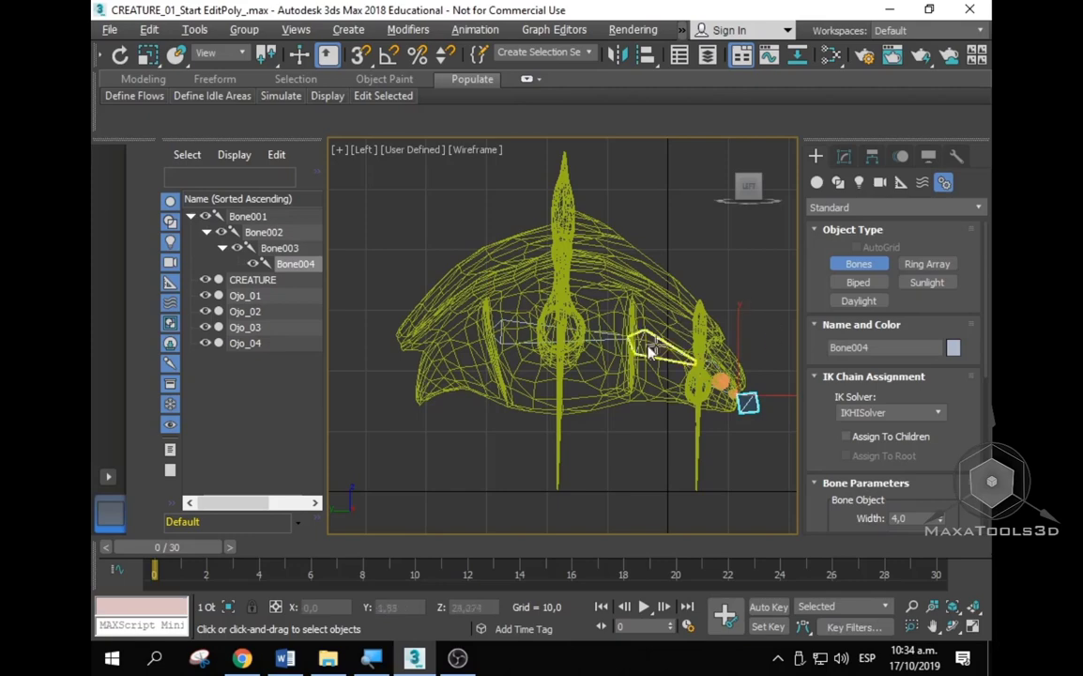
scroll(625, 346, up, 2)
scroll(657, 376, up, 2)
scroll(680, 411, up, 2)
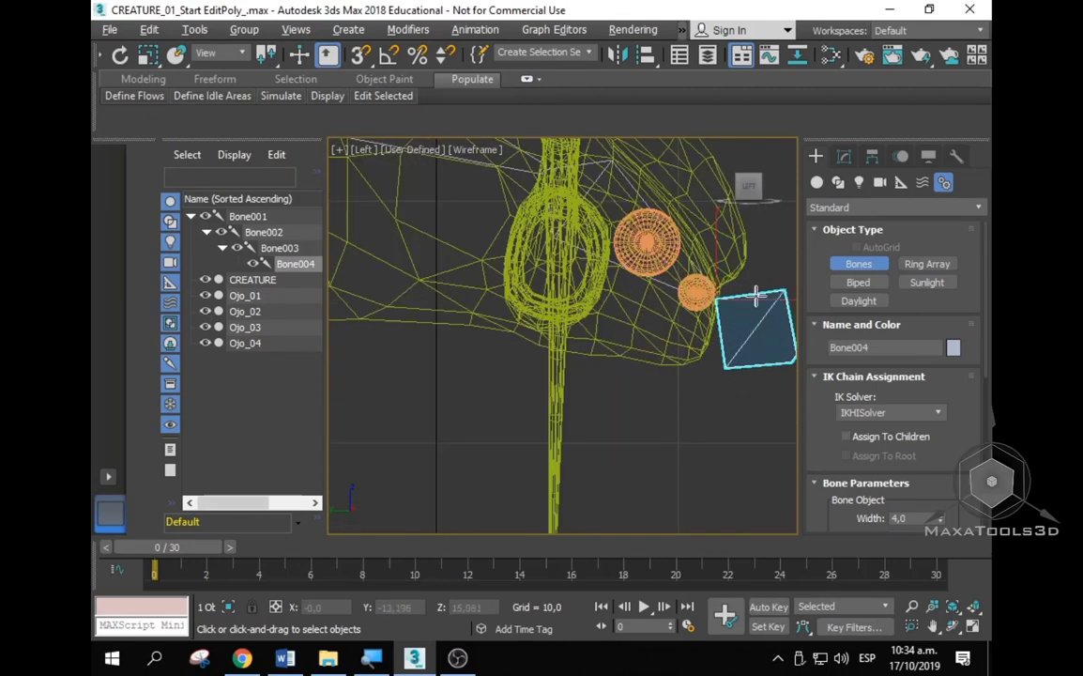
Step: Exit bone creation with the Move tool (W) and pan and zoom across the creature's head
key(w)
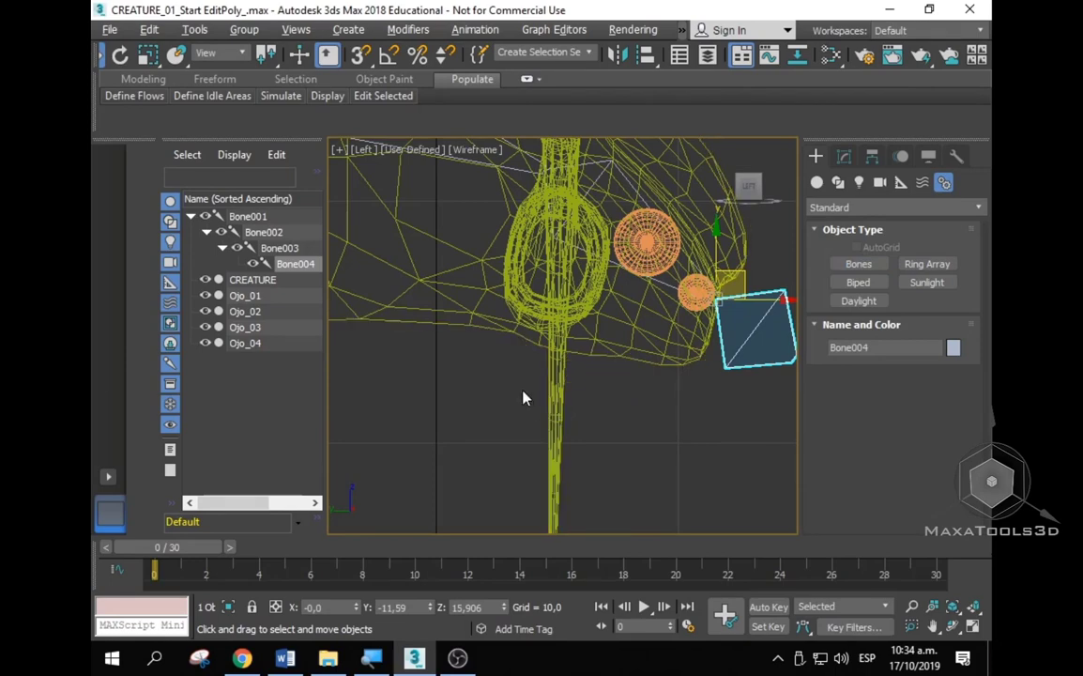
scroll(523, 398, down, 3)
middle_drag(549, 413, 642, 411)
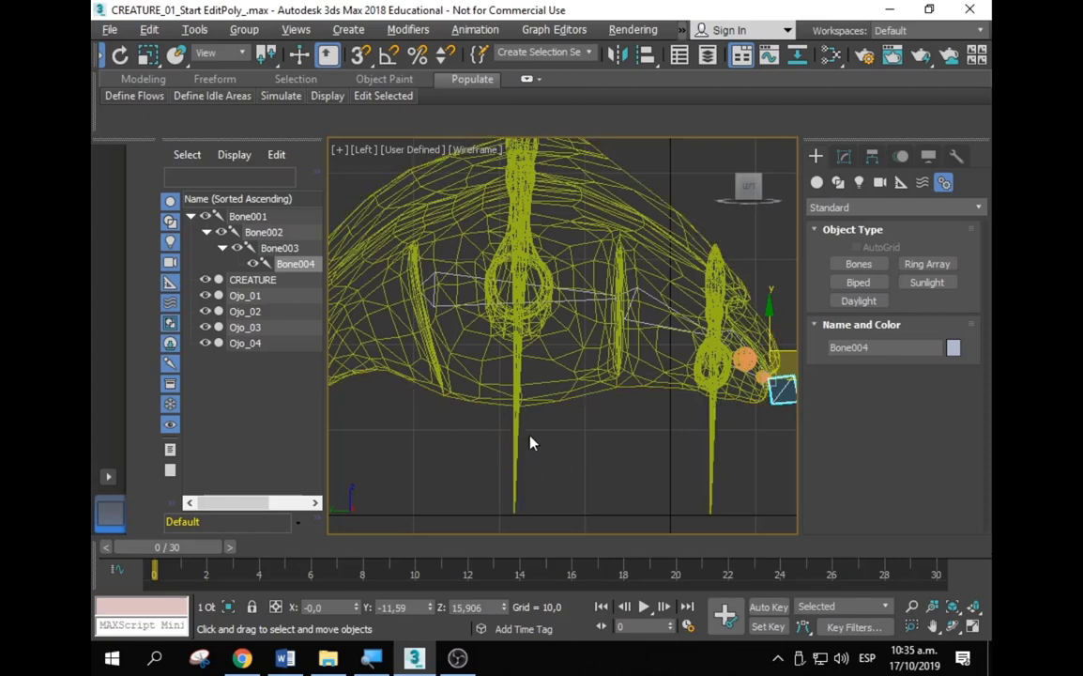
scroll(537, 342, down, 2)
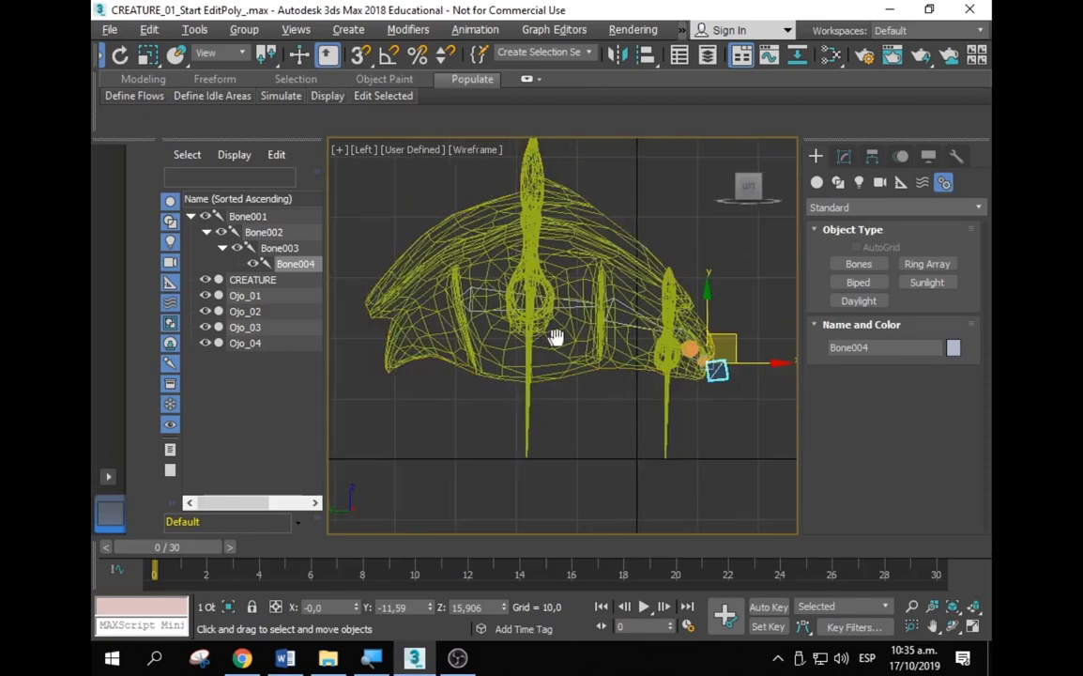
scroll(514, 283, up, 5)
middle_drag(514, 284, 595, 271)
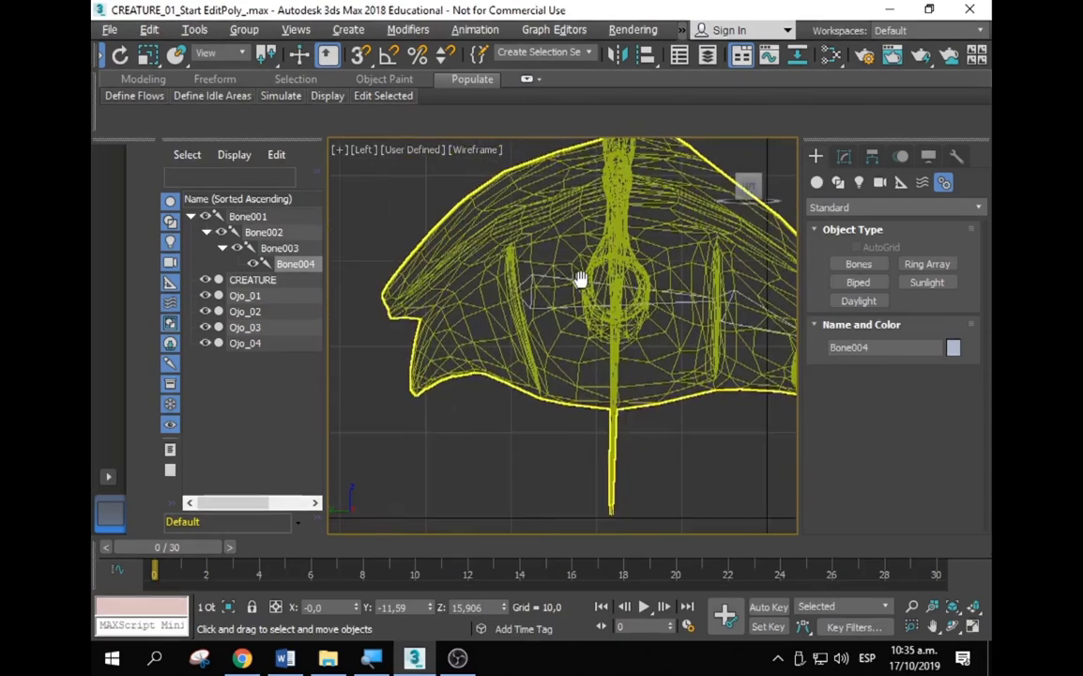
scroll(594, 271, down, 1)
scroll(591, 282, down, 2)
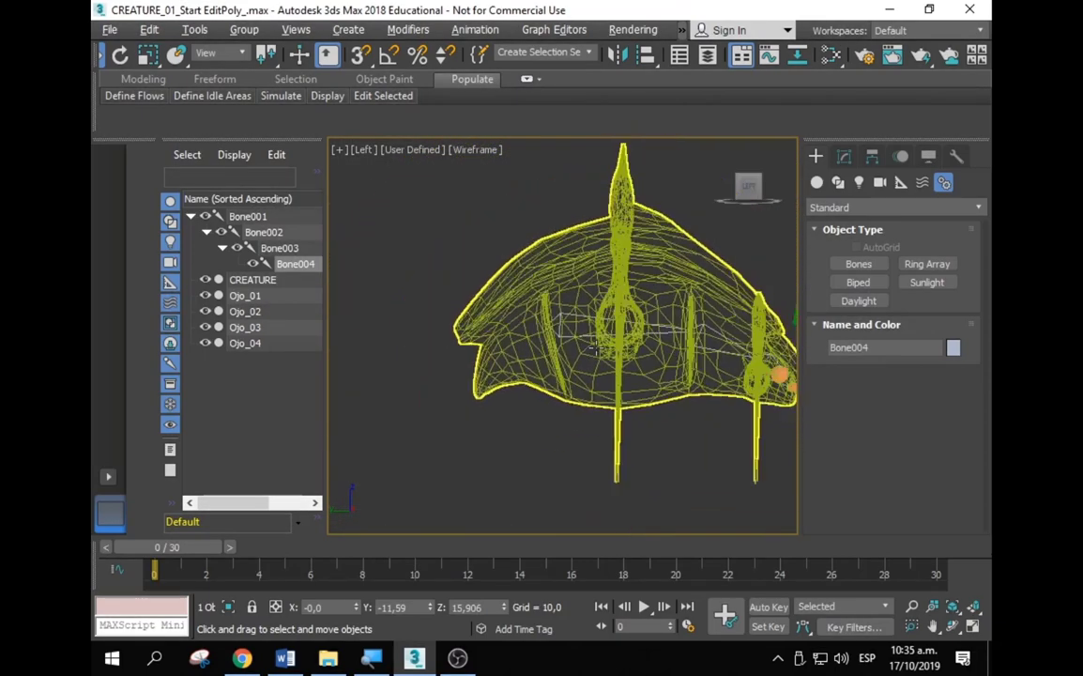
scroll(583, 312, down, 2)
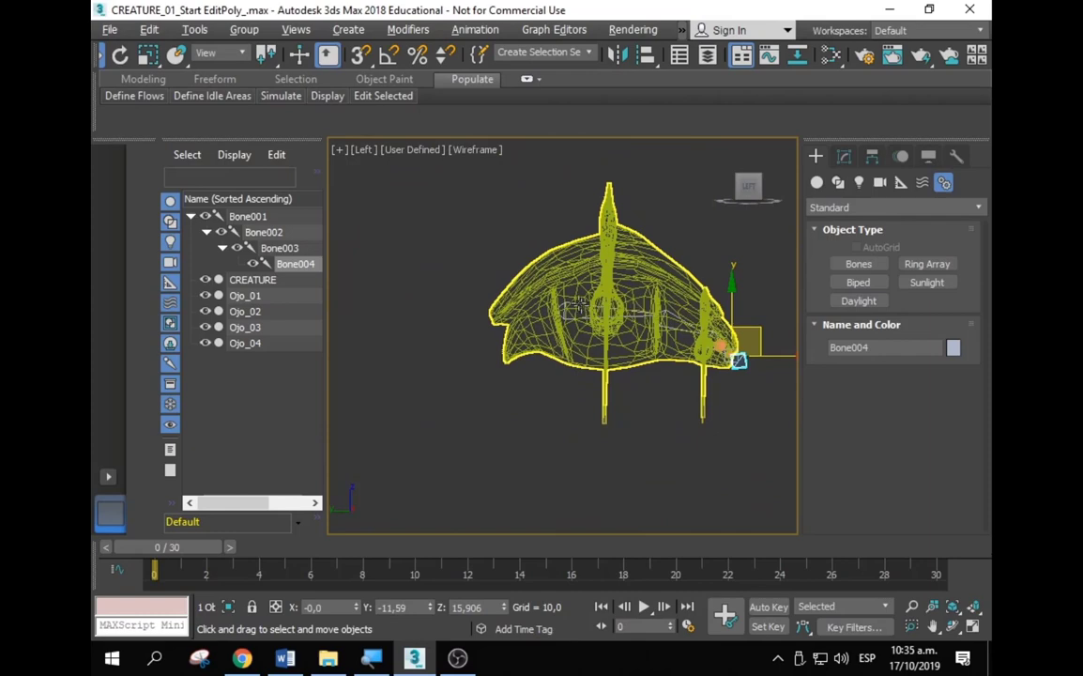
Step: Switch to the Front view with shaded display (F, F3)
key(f)
key(F3)
scroll(572, 331, up, 3)
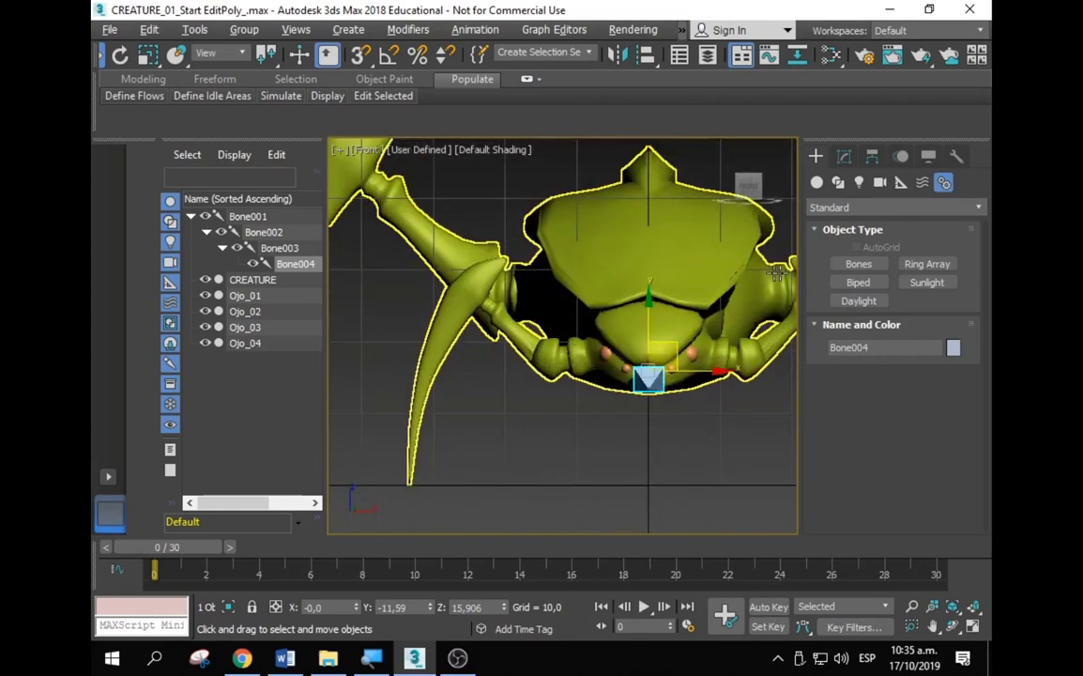
Step: Draw a trial leg bone chain from the jaw, then undo it
click(858, 263)
click(611, 357)
click(563, 347)
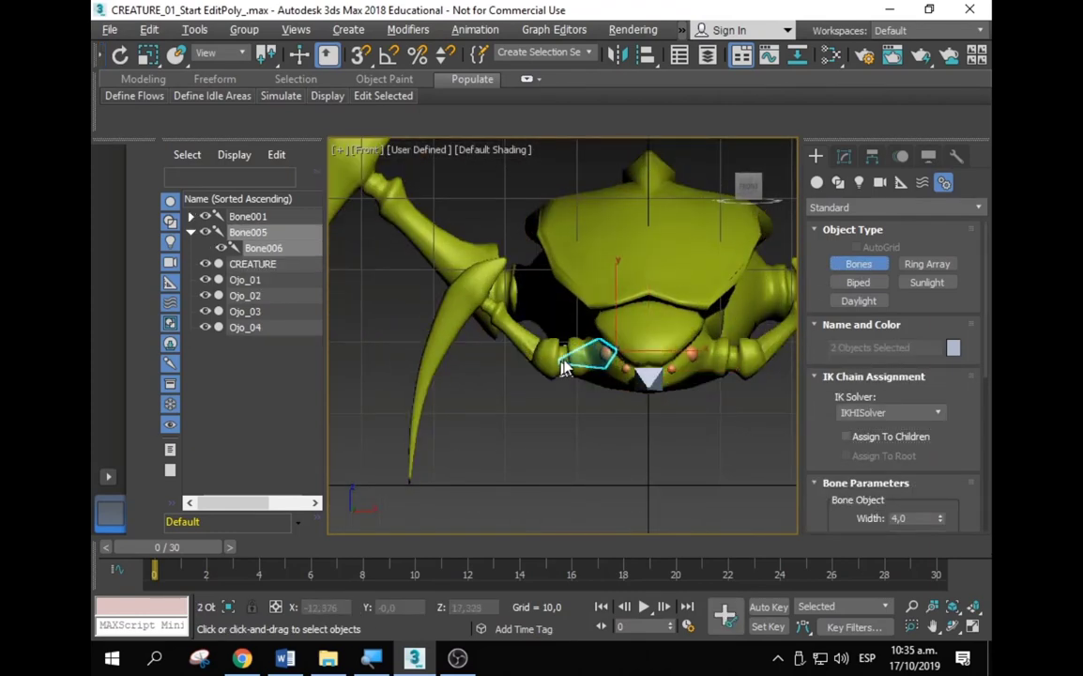
click(509, 319)
right_click(509, 319)
click(438, 269)
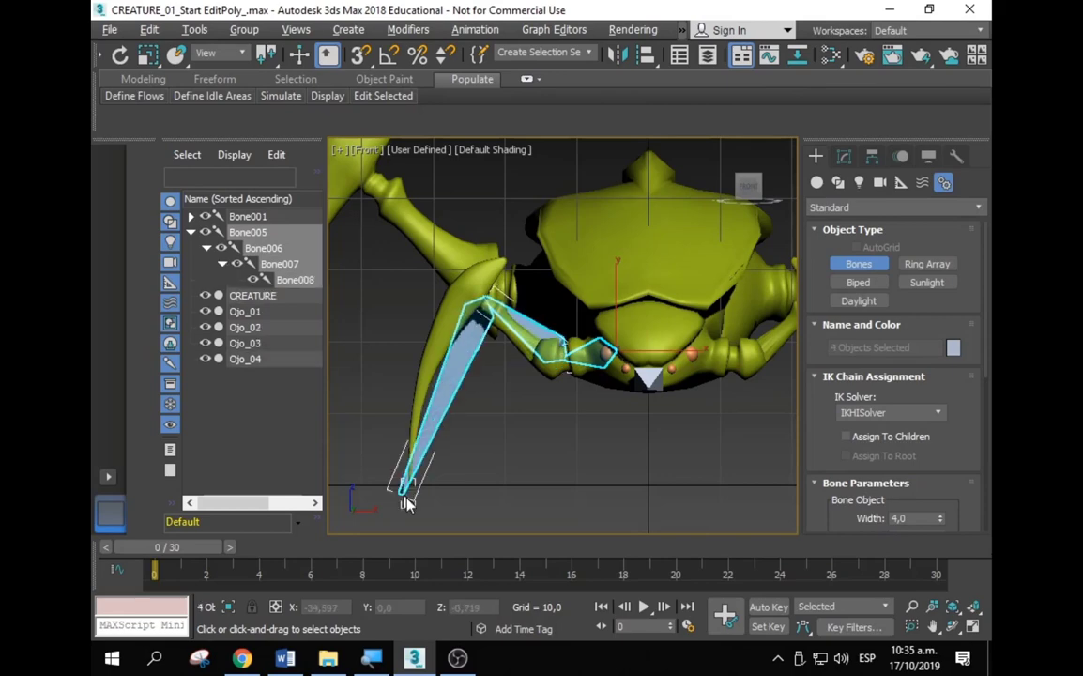
right_click(460, 465)
key(ctrl+z)
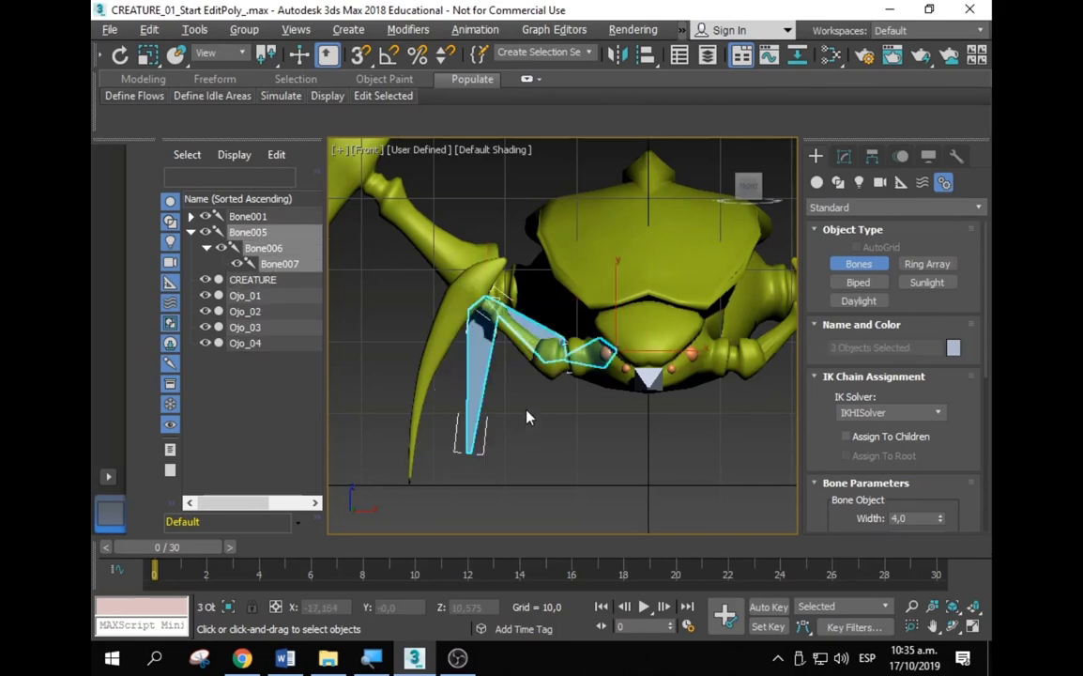
key(ctrl+z)
Step: Return to the wireframe Left view, select a body bone, and zoom in to frame the head
key(l)
key(F3)
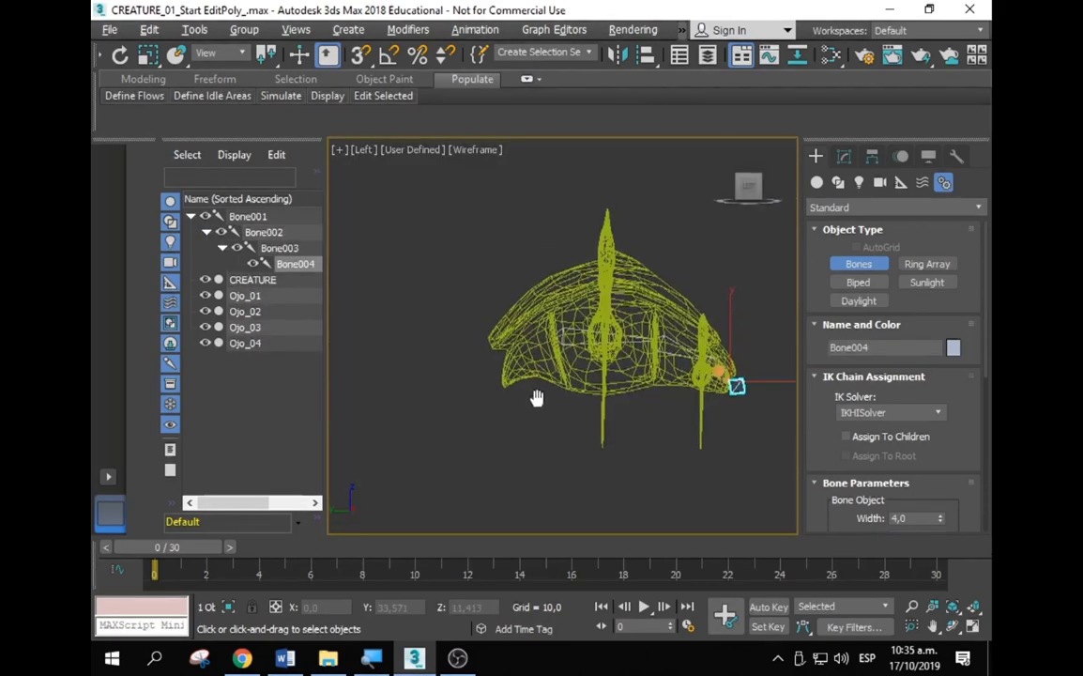
scroll(536, 399, up, 5)
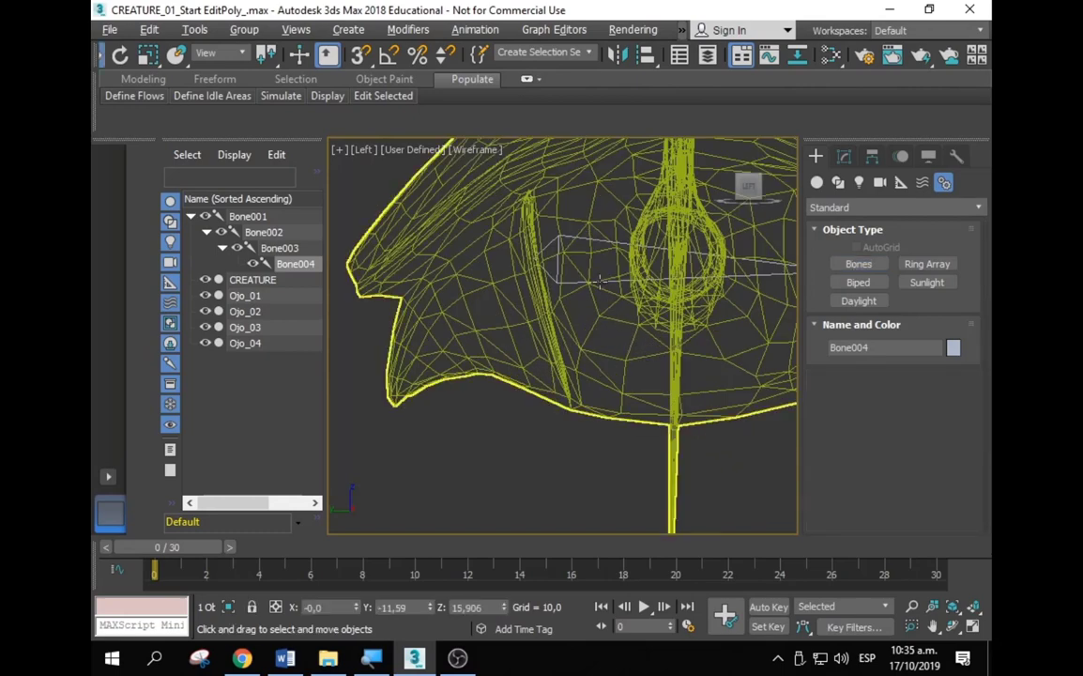
click(543, 259)
click(845, 274)
scroll(517, 391, down, 3)
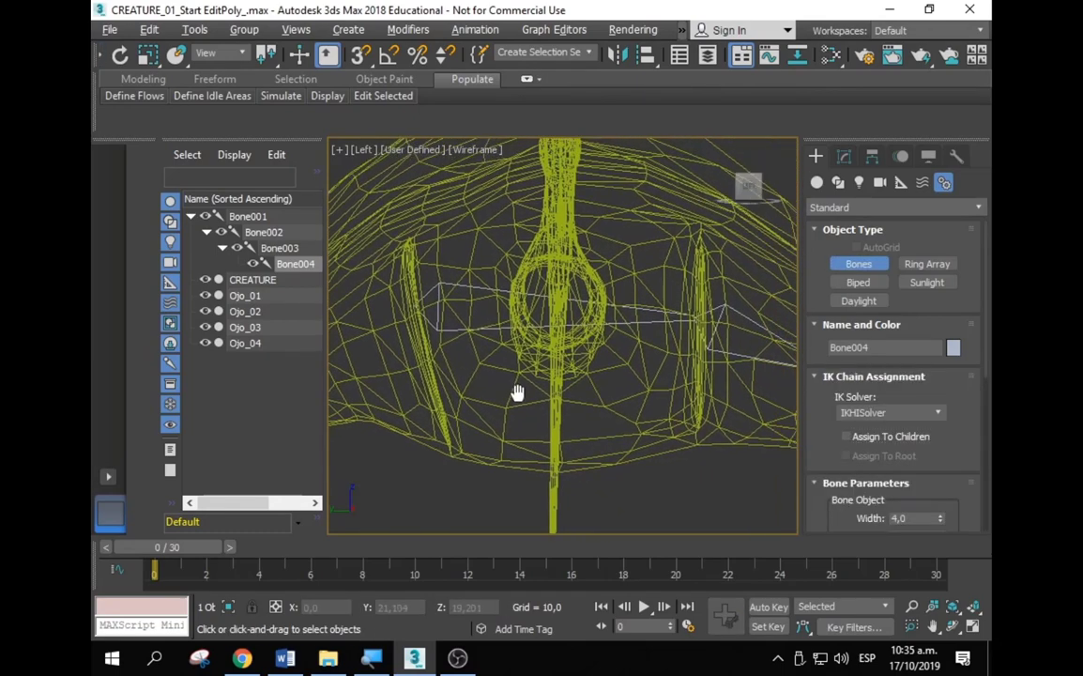
scroll(583, 391, down, 3)
scroll(589, 249, up, 2)
scroll(591, 273, up, 2)
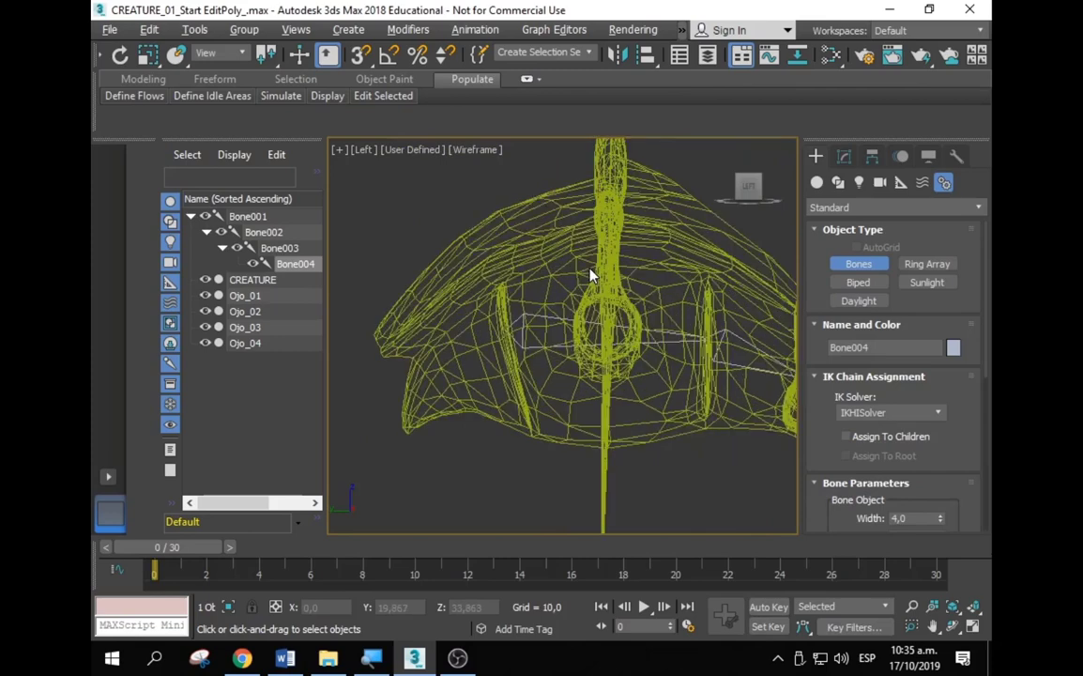
scroll(589, 273, up, 2)
scroll(606, 255, up, 2)
mouse_move(605, 255)
middle_down()
mouse_move(596, 227)
mouse_move(524, 383)
mouse_move(546, 379)
middle_up()
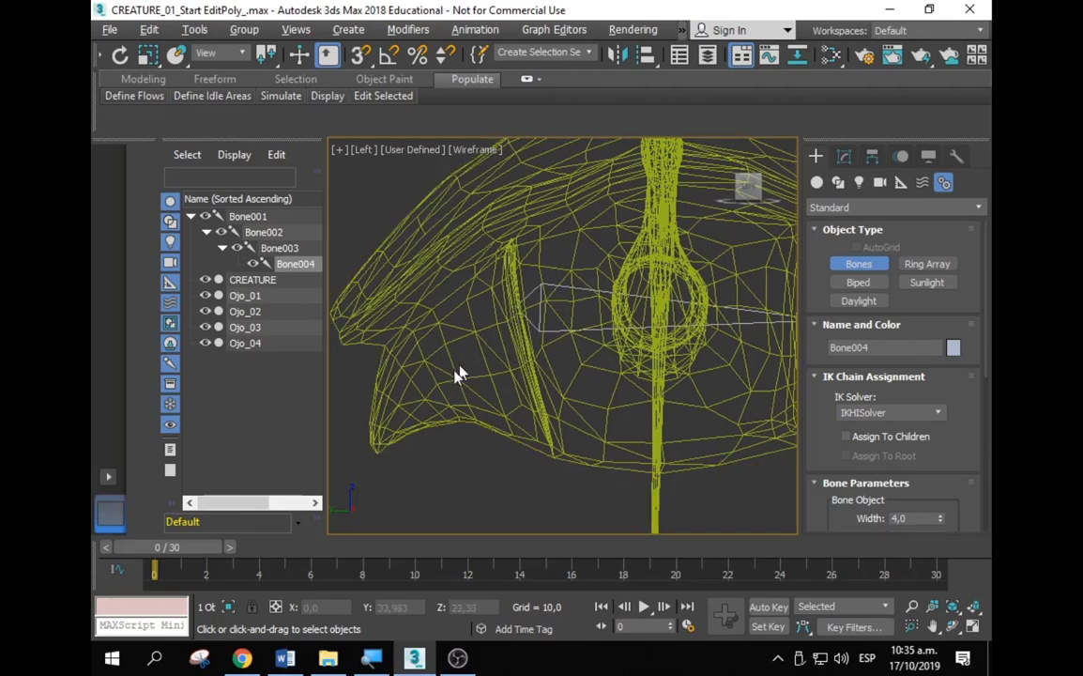
Step: Discard the misplaced bone attempts in the head and body, undoing the stray chain
click(513, 322)
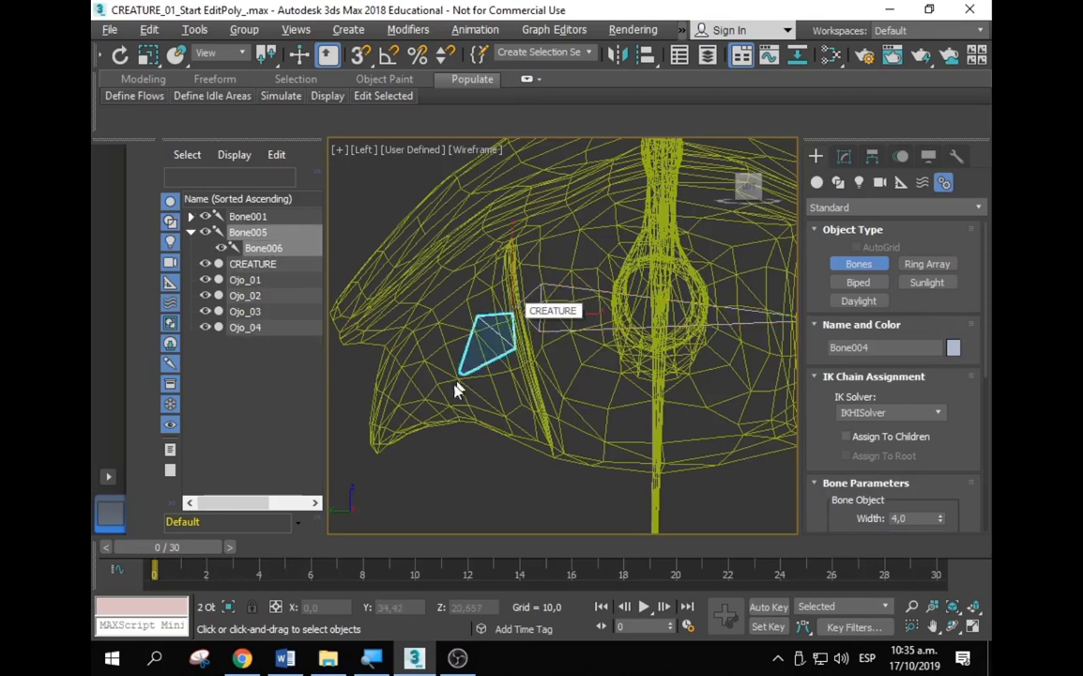
right_click(389, 422)
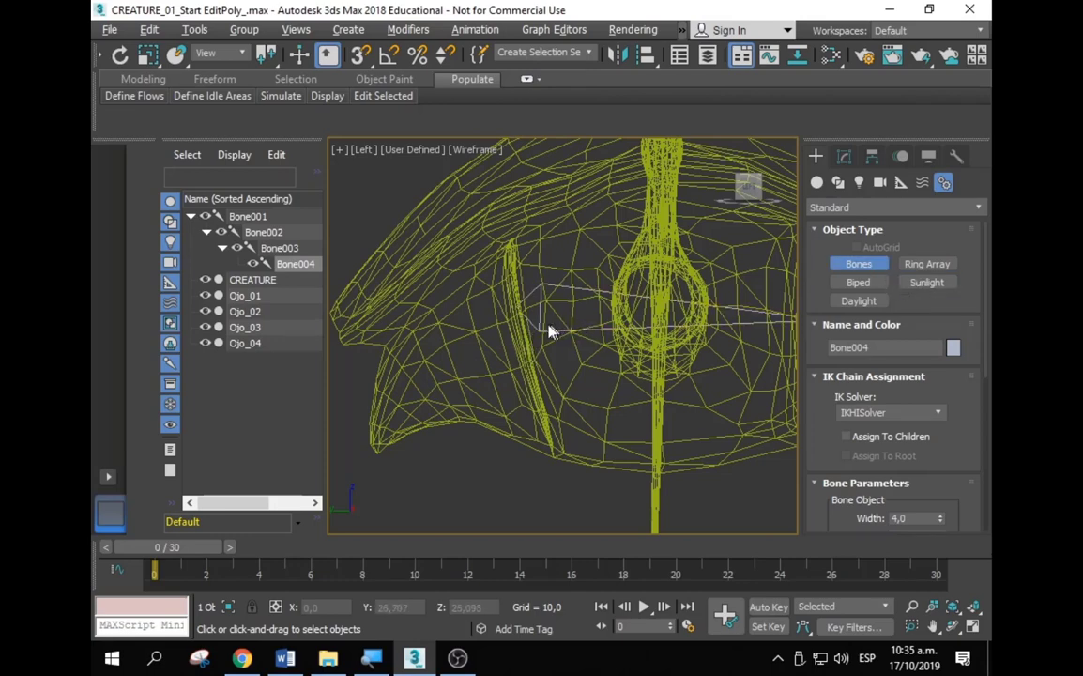
click(550, 331)
right_click(793, 315)
scroll(530, 396, down, 5)
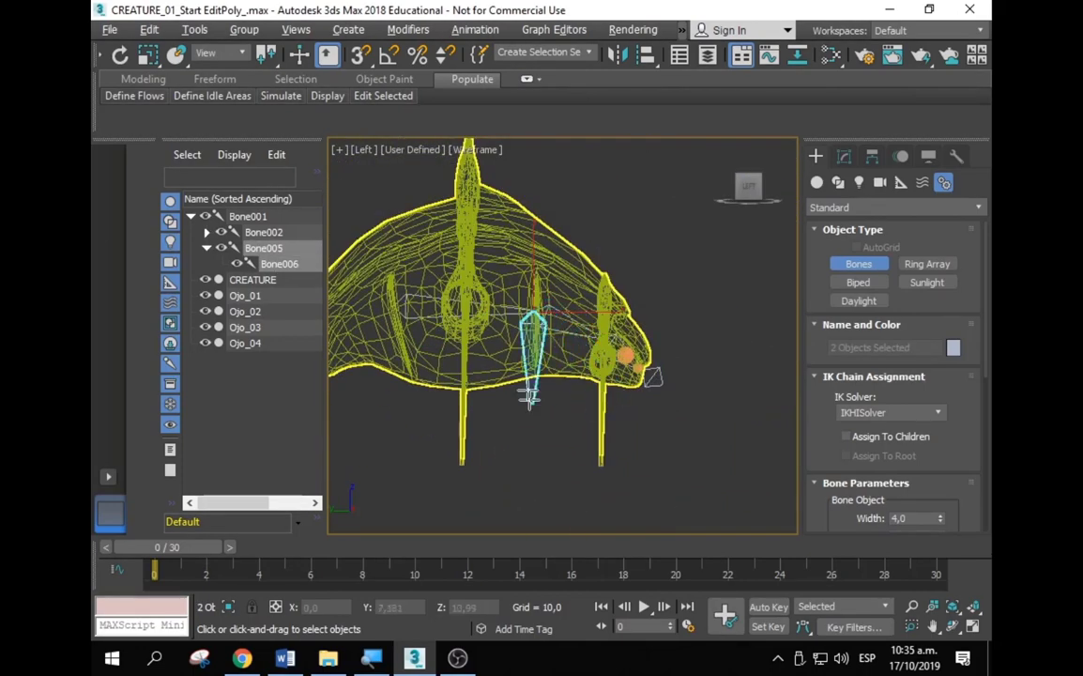
key(ctrl+z)
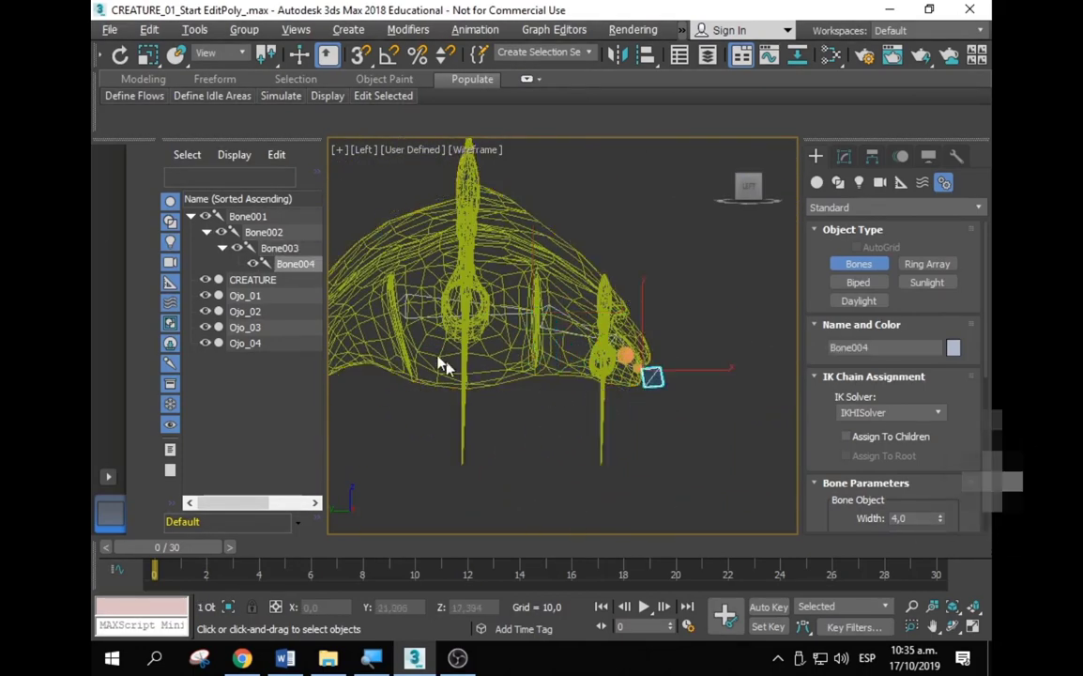
scroll(507, 303, up, 3)
scroll(529, 301, up, 3)
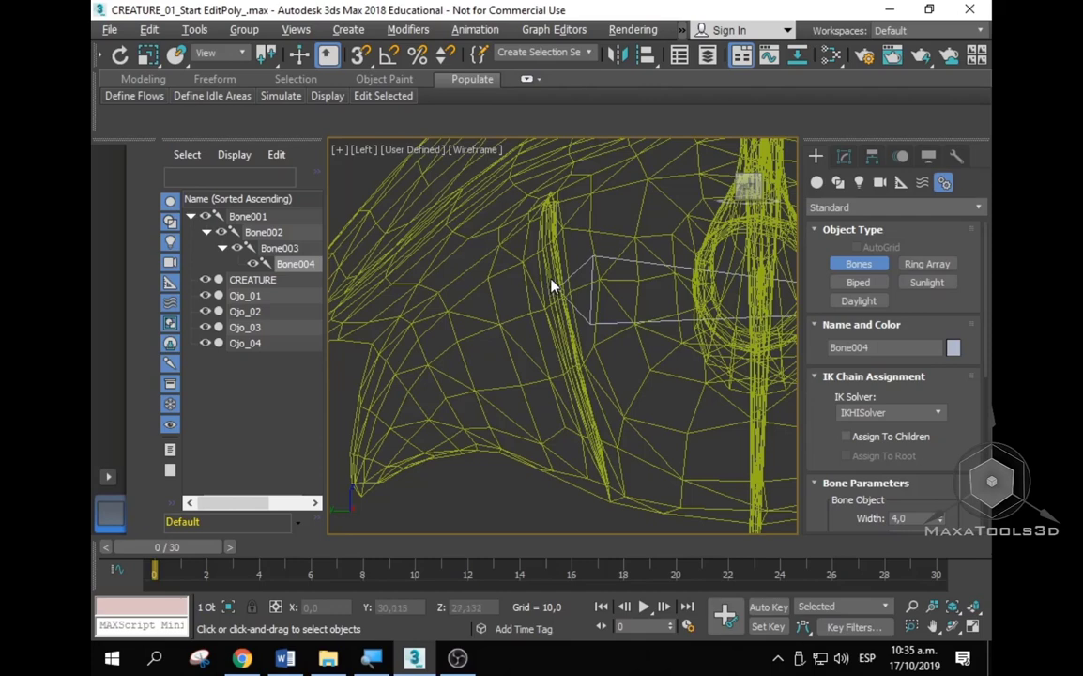
Step: Draw Bone005 from the upper rear body down to the rear tip, ending in Bone006
click(552, 286)
click(366, 502)
right_click(366, 502)
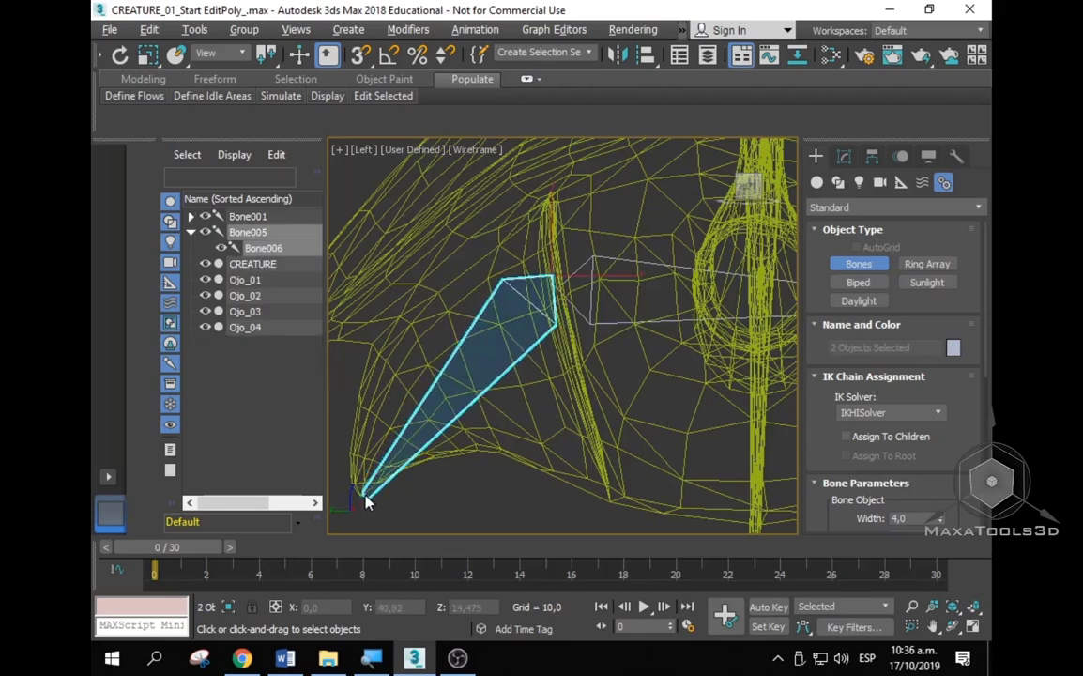
click(365, 498)
Step: Nudge Bone005 and its end nub Bone006 into position with Move
key(w)
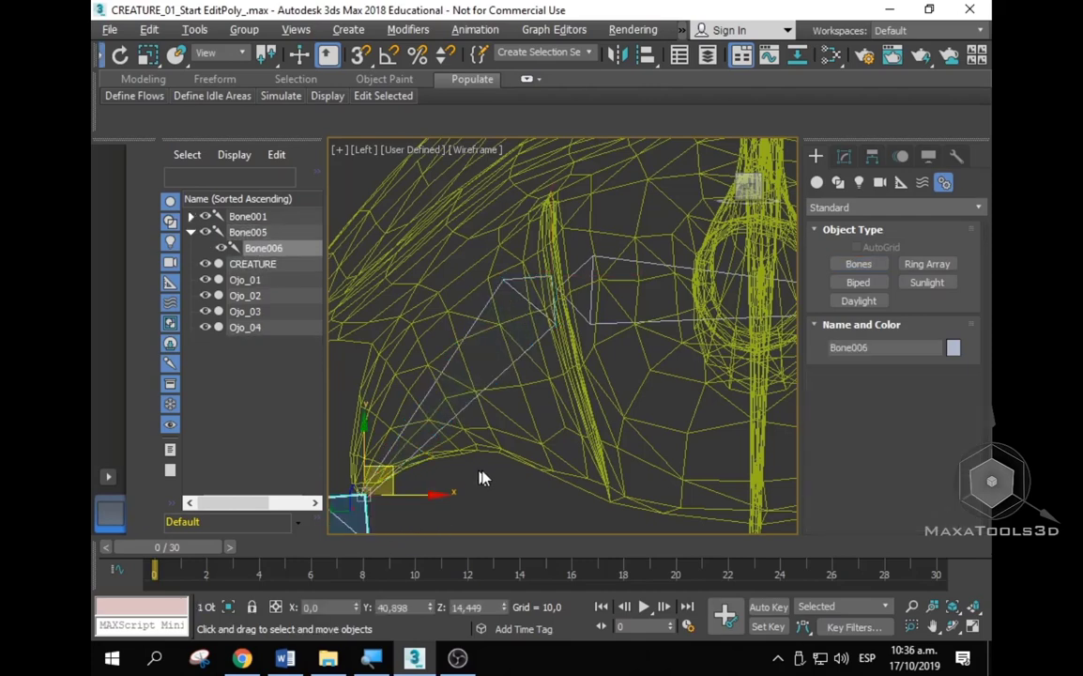
click(500, 375)
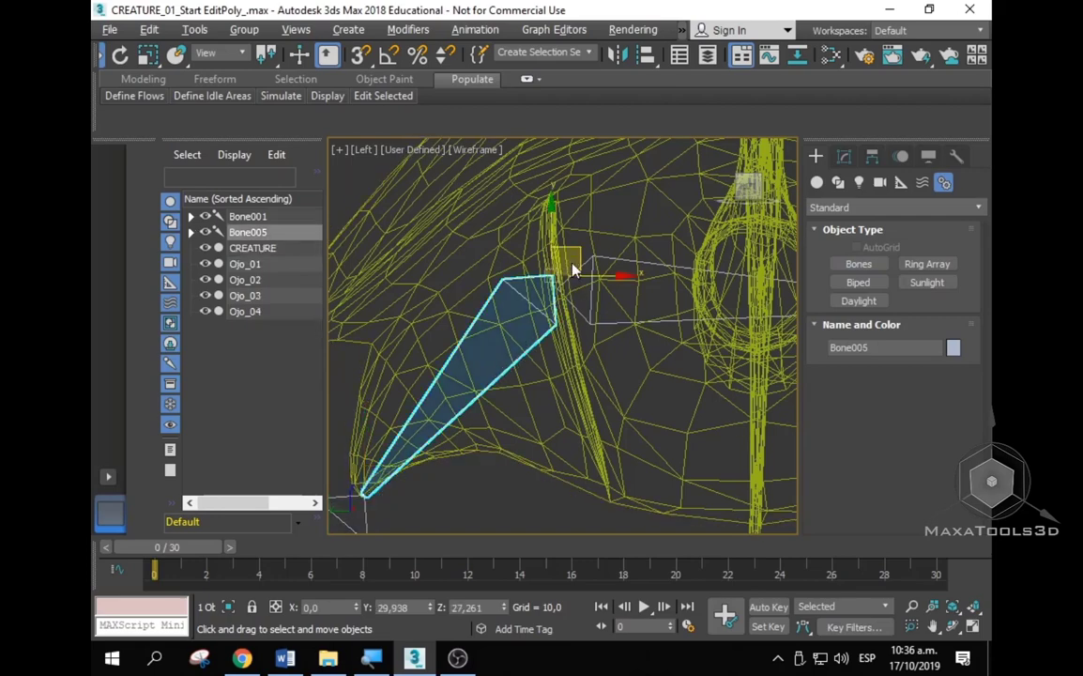
drag(574, 270, 586, 268)
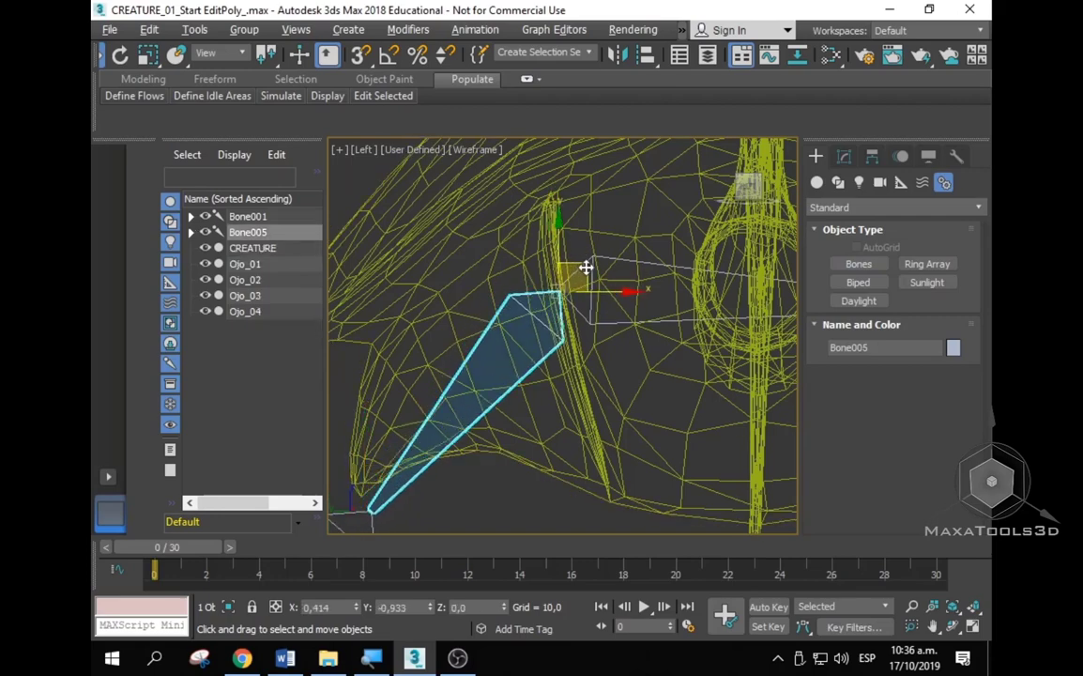
key(shift+z)
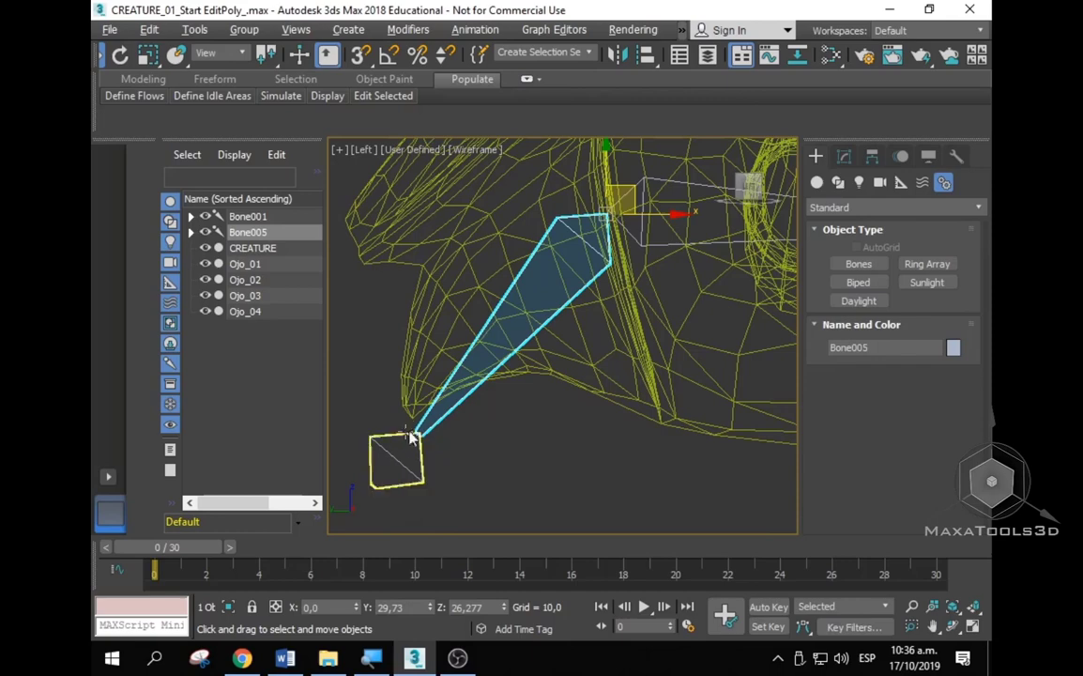
right_click(420, 470)
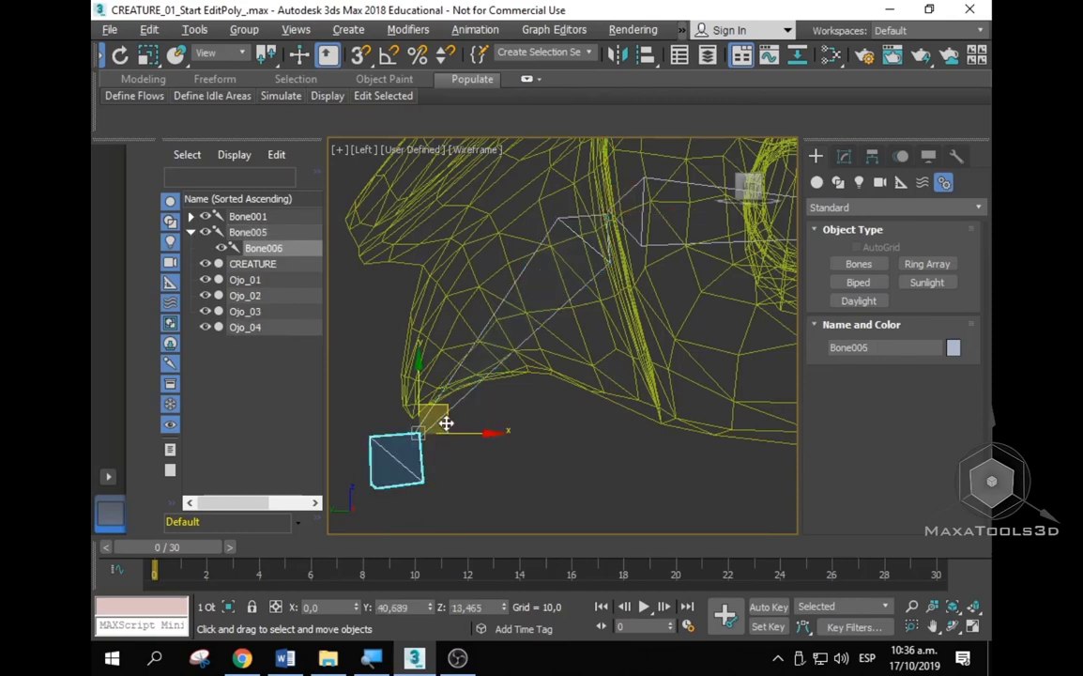
mouse_move(453, 425)
mouse_down()
mouse_move(481, 389)
mouse_move(476, 430)
mouse_move(549, 409)
mouse_move(454, 377)
mouse_move(584, 386)
mouse_move(452, 373)
mouse_move(537, 372)
mouse_move(472, 373)
mouse_move(418, 353)
mouse_move(488, 384)
mouse_move(525, 373)
mouse_up()
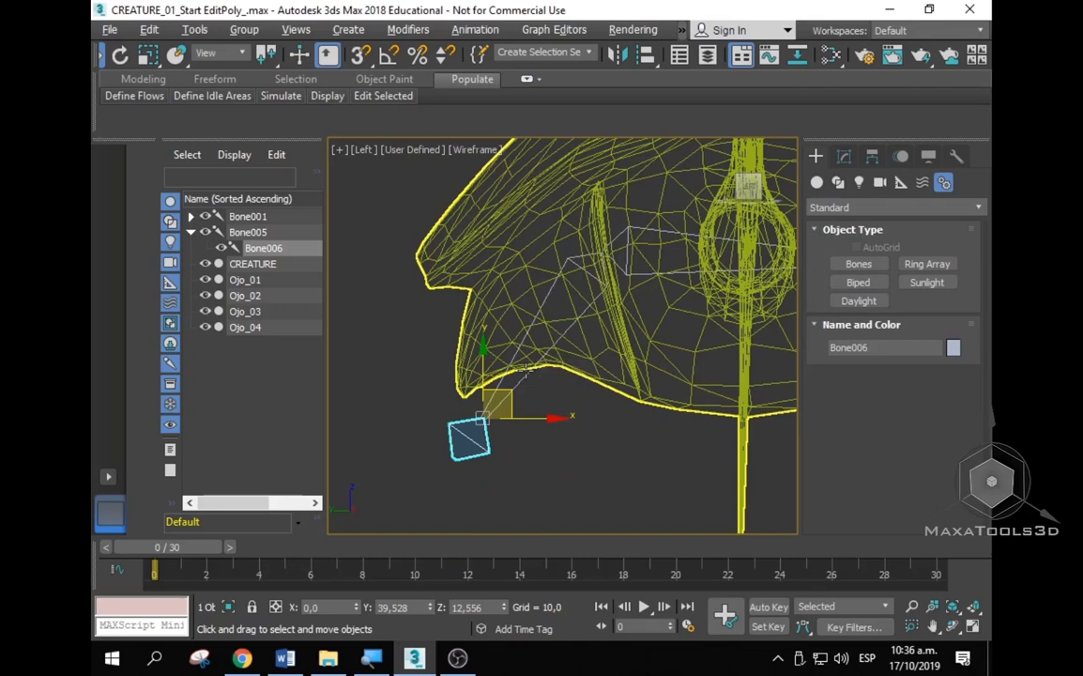
Step: Open Bone Tools and, in Bone Edit Mode, drag the Bone006 end nub down to the rear tip
click(470, 29)
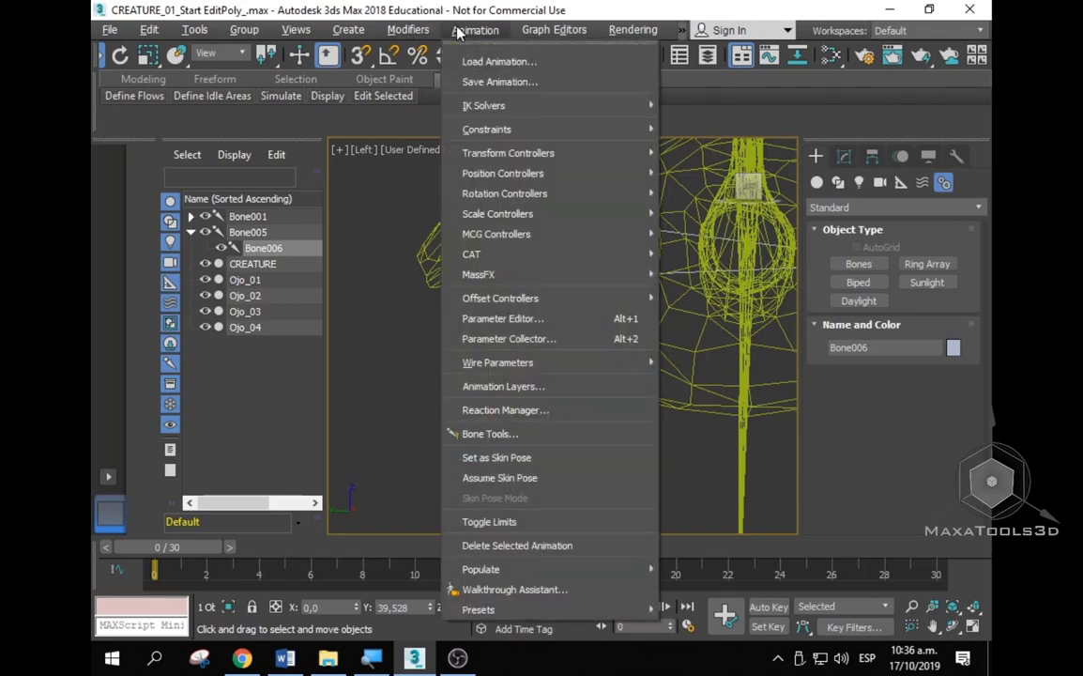
click(479, 430)
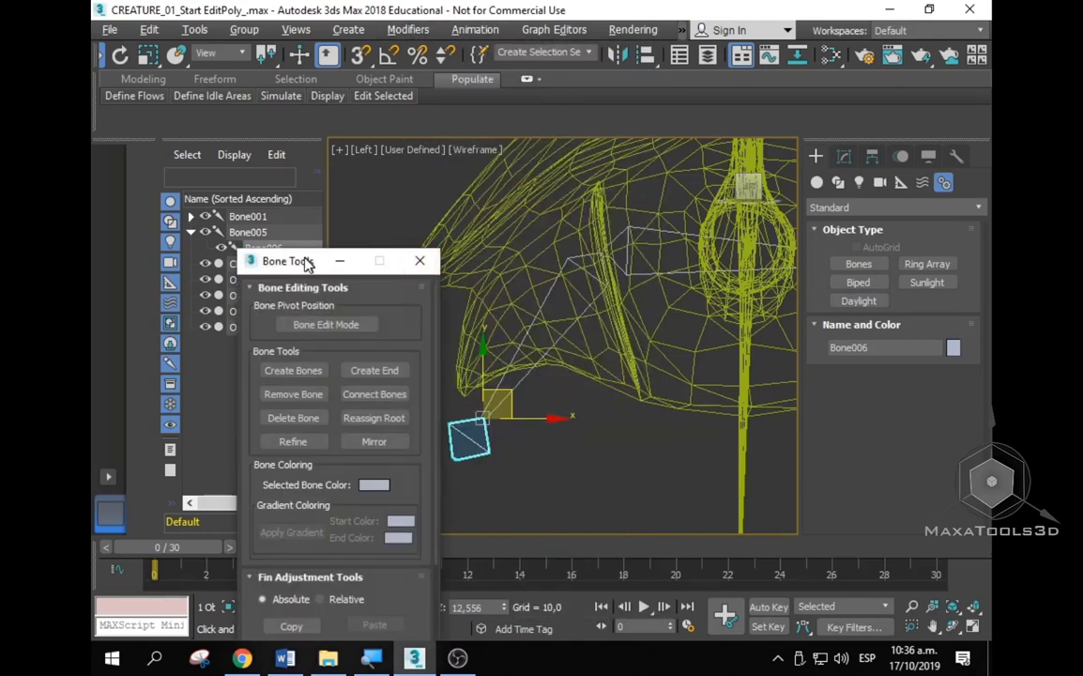
drag(310, 263, 200, 125)
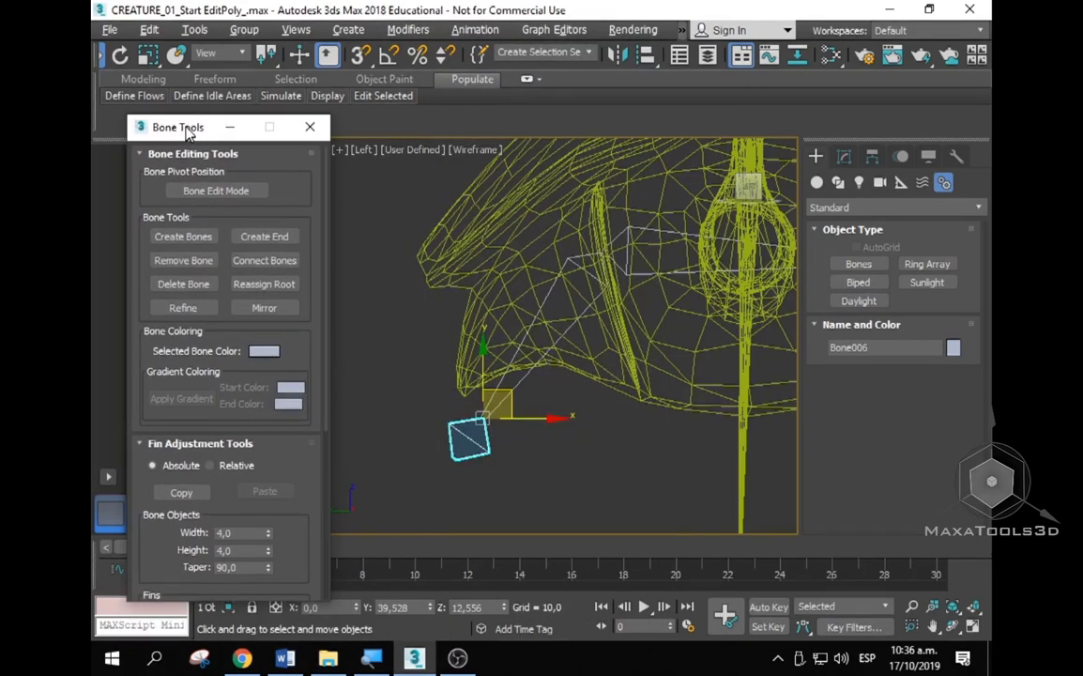
click(197, 190)
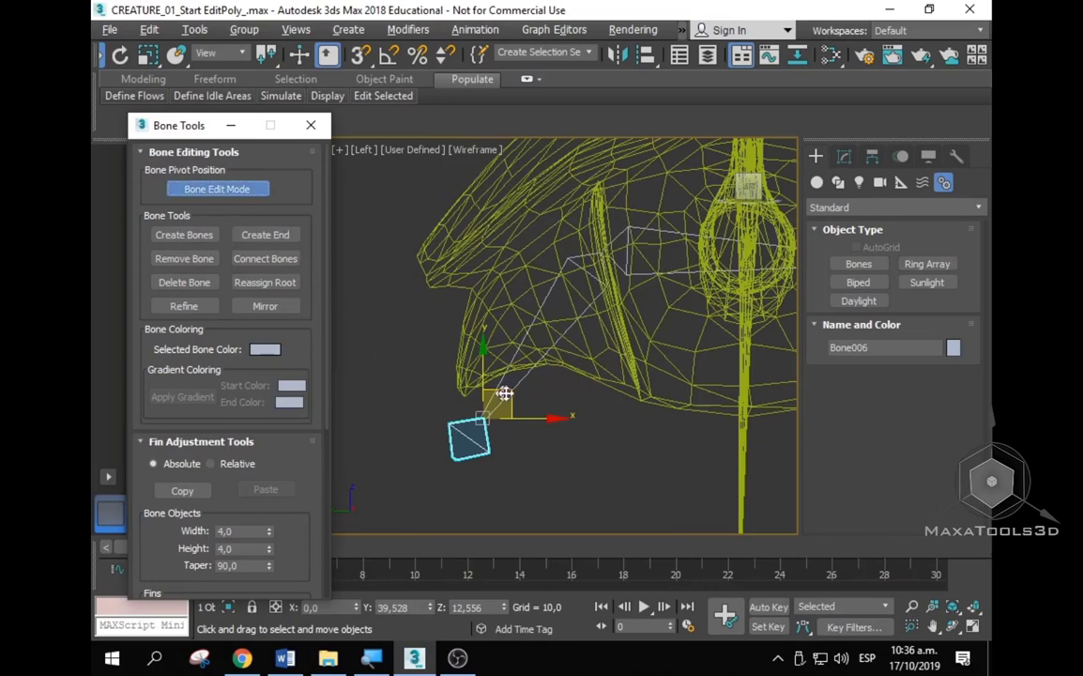
mouse_move(511, 395)
mouse_down()
mouse_move(543, 303)
mouse_move(508, 314)
mouse_move(450, 416)
mouse_move(558, 265)
mouse_move(466, 328)
mouse_move(521, 284)
mouse_move(501, 315)
mouse_up()
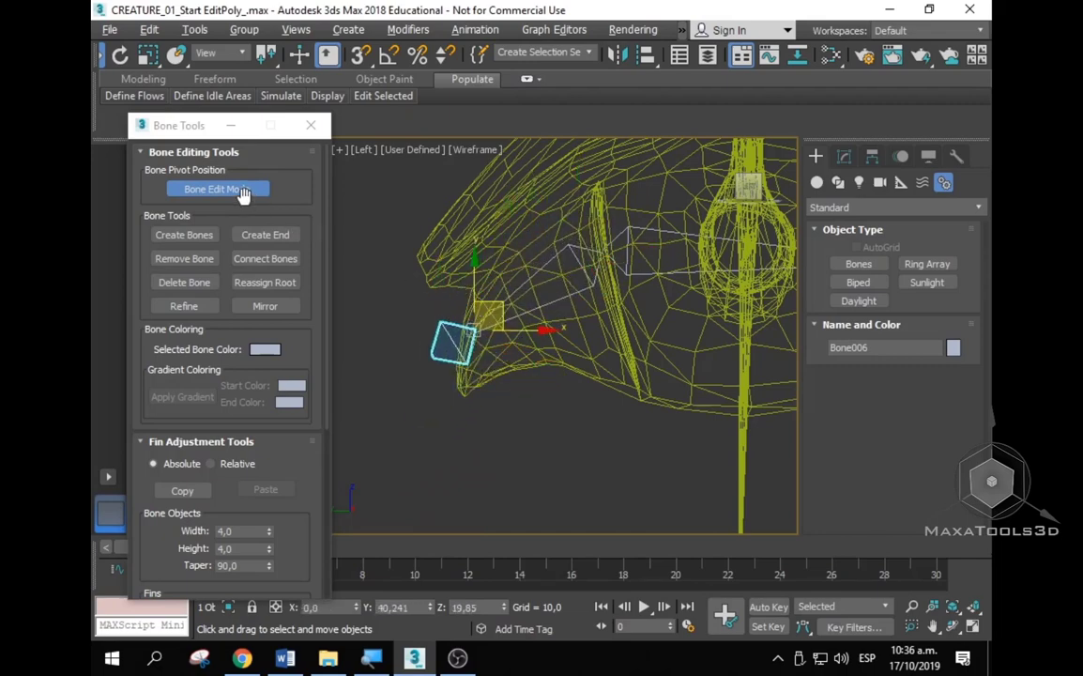
click(243, 200)
mouse_move(497, 318)
mouse_down()
mouse_move(575, 240)
mouse_move(484, 339)
mouse_move(491, 368)
mouse_up()
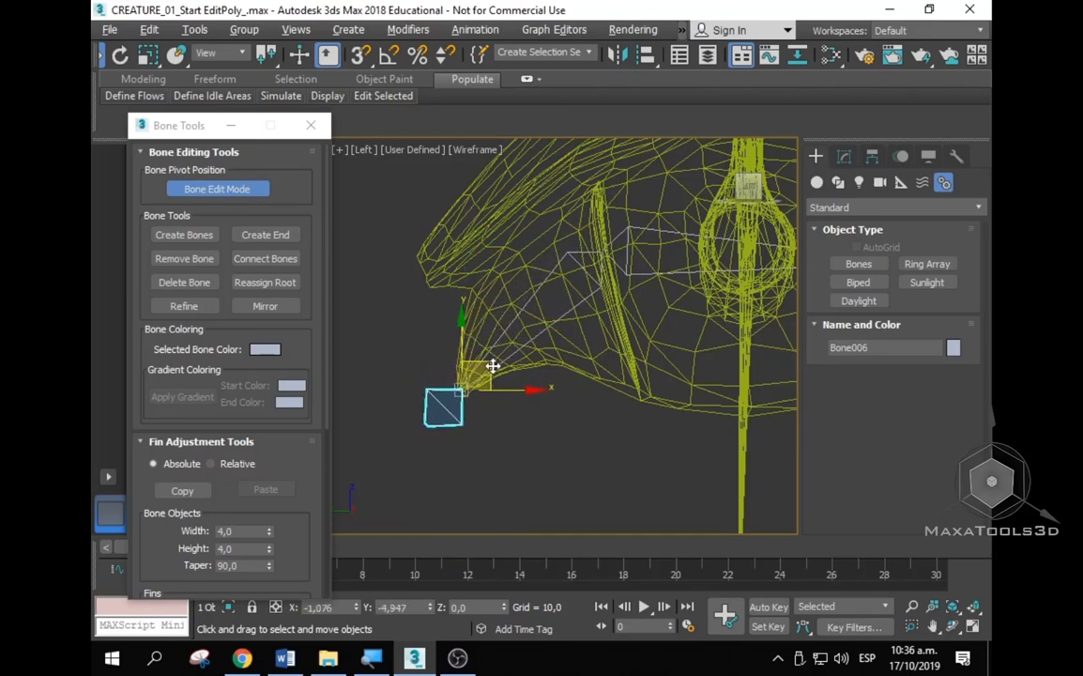
click(239, 192)
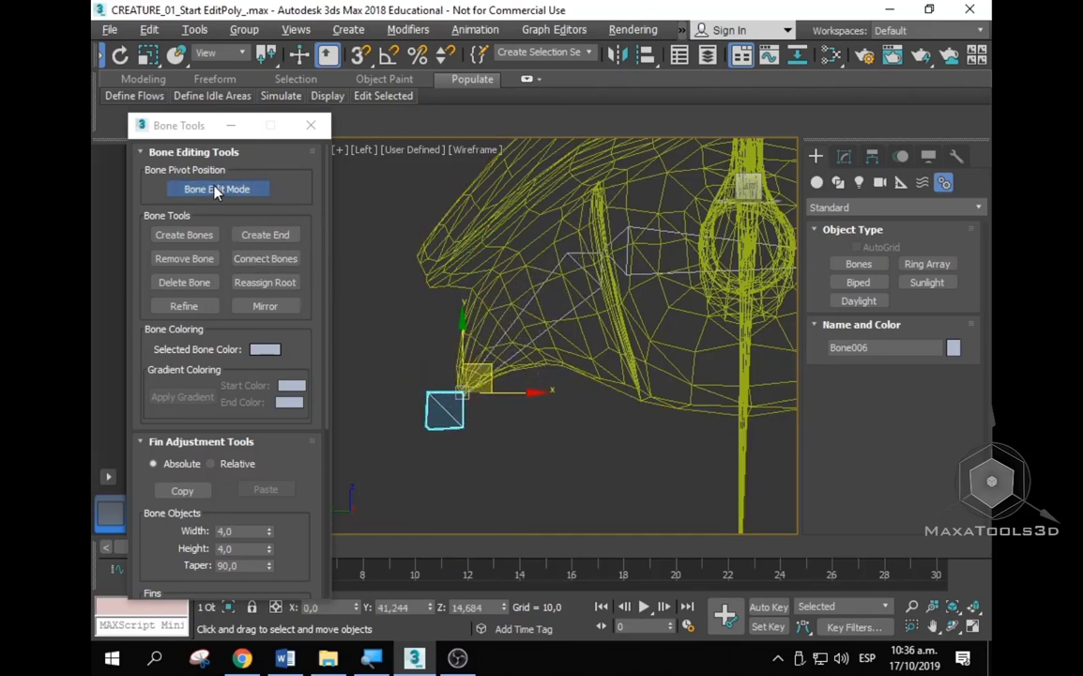
Step: Turn off Bone Edit Mode, fine-tune the end nub, and pull back to see the whole creature
click(475, 29)
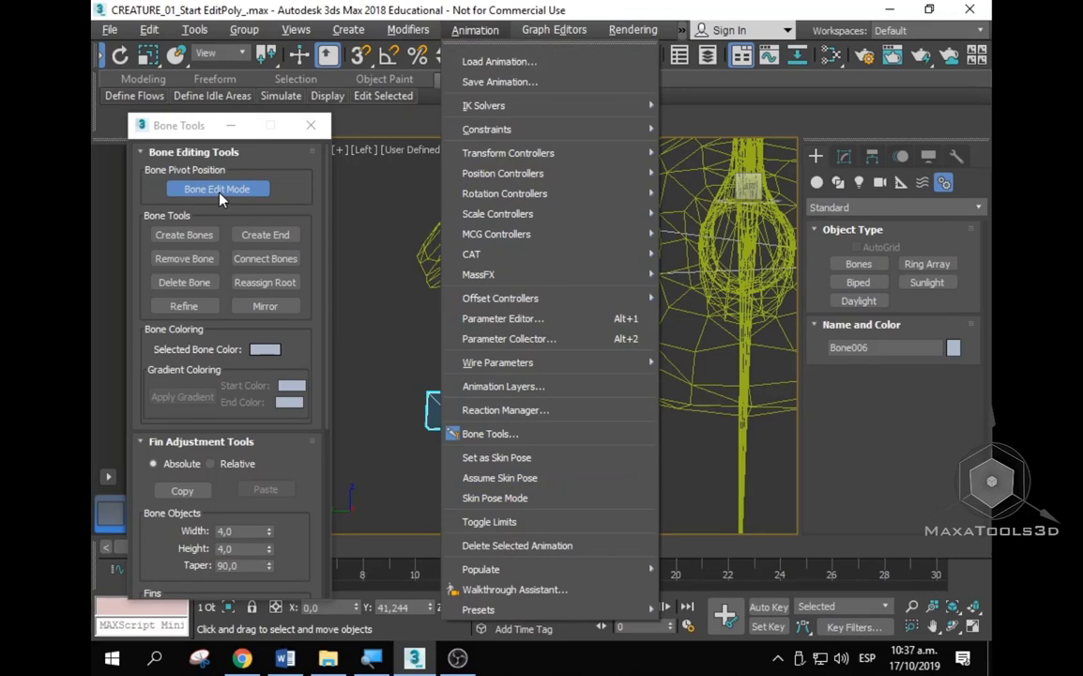
click(221, 197)
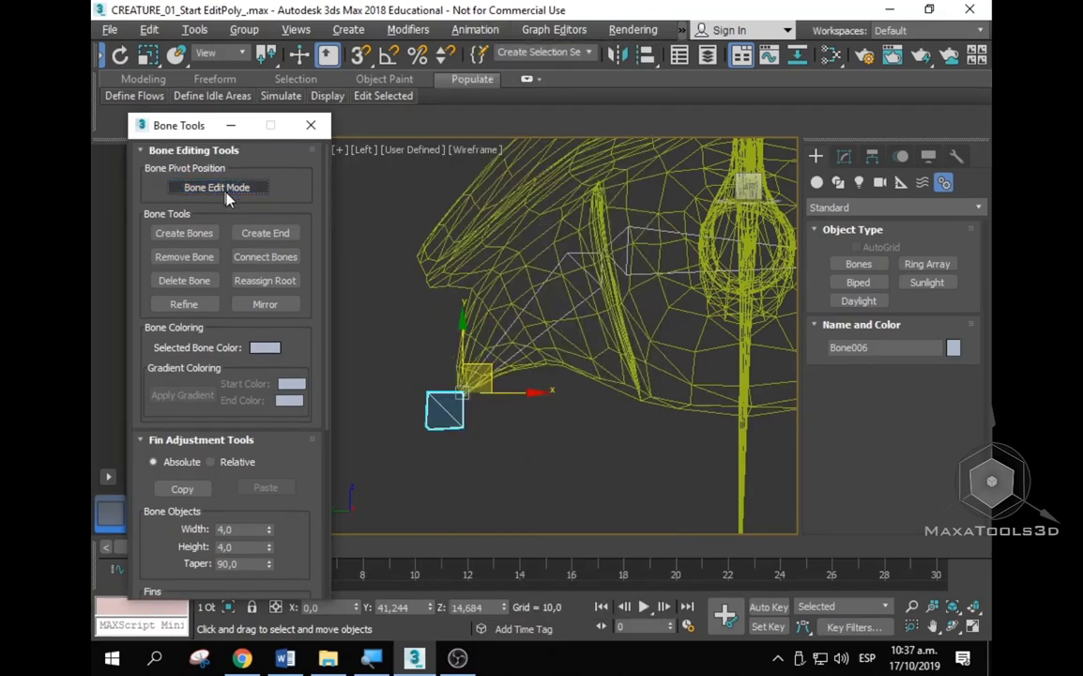
click(226, 193)
drag(458, 383, 503, 356)
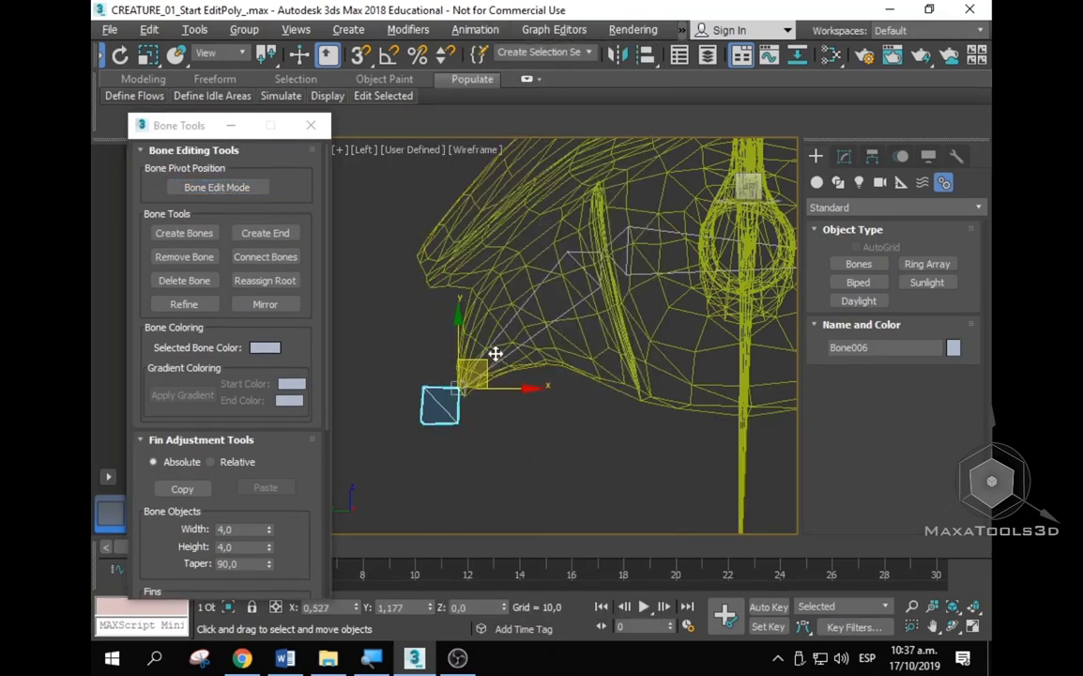
mouse_move(503, 357)
alt+middle_down()
mouse_move(595, 285)
mouse_move(599, 293)
alt+middle_up()
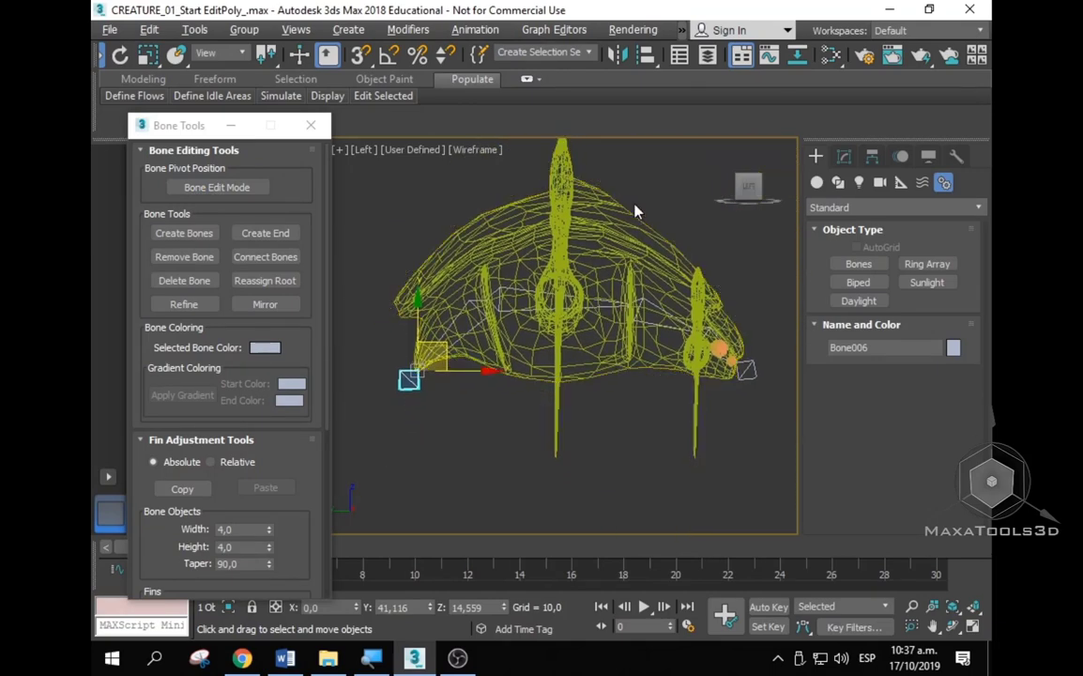
Step: Select the creature, orbit the Perspective view to its front and display it with Edged Faces
key(p)
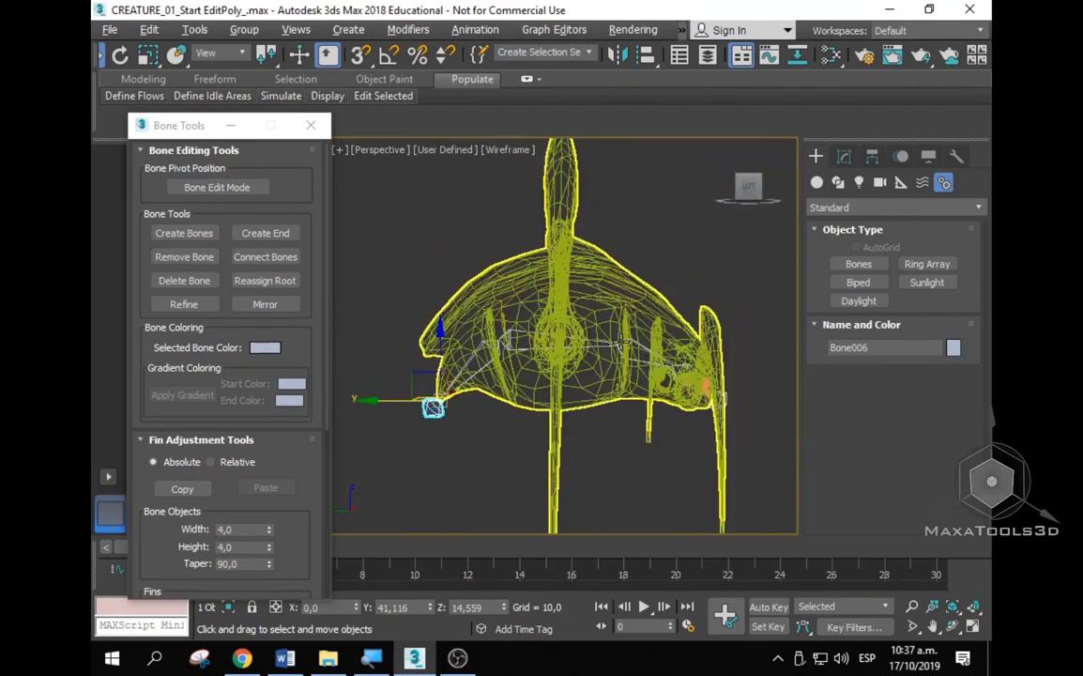
mouse_move(598, 293)
alt+middle_down()
mouse_move(560, 364)
mouse_move(543, 337)
mouse_move(699, 271)
mouse_move(496, 242)
mouse_move(641, 235)
mouse_move(508, 257)
mouse_move(403, 253)
mouse_move(560, 253)
mouse_move(469, 258)
alt+middle_up()
click(489, 321)
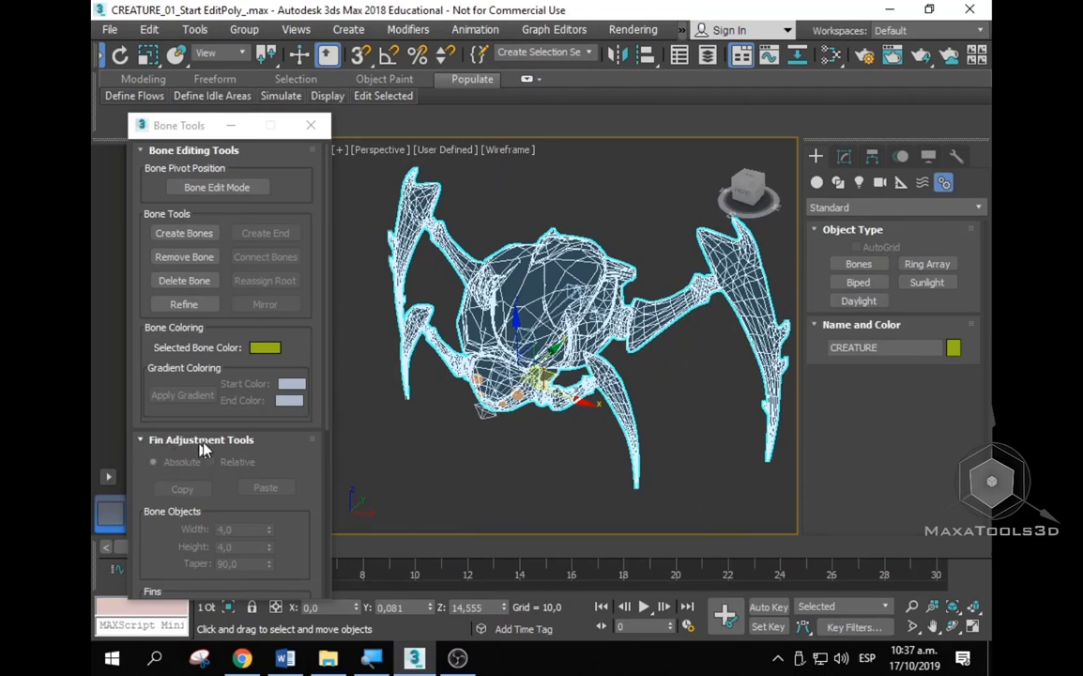
drag(169, 518, 190, 238)
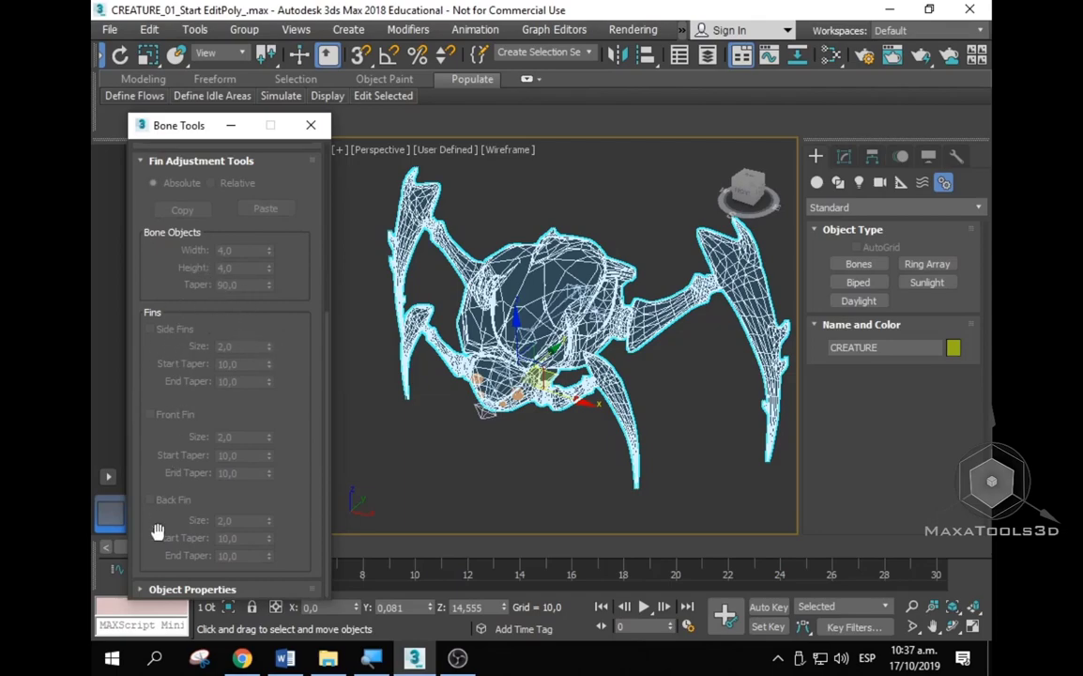
mouse_move(467, 469)
alt+middle_down()
mouse_move(577, 296)
mouse_move(544, 453)
mouse_move(495, 437)
alt+middle_up()
key(F3)
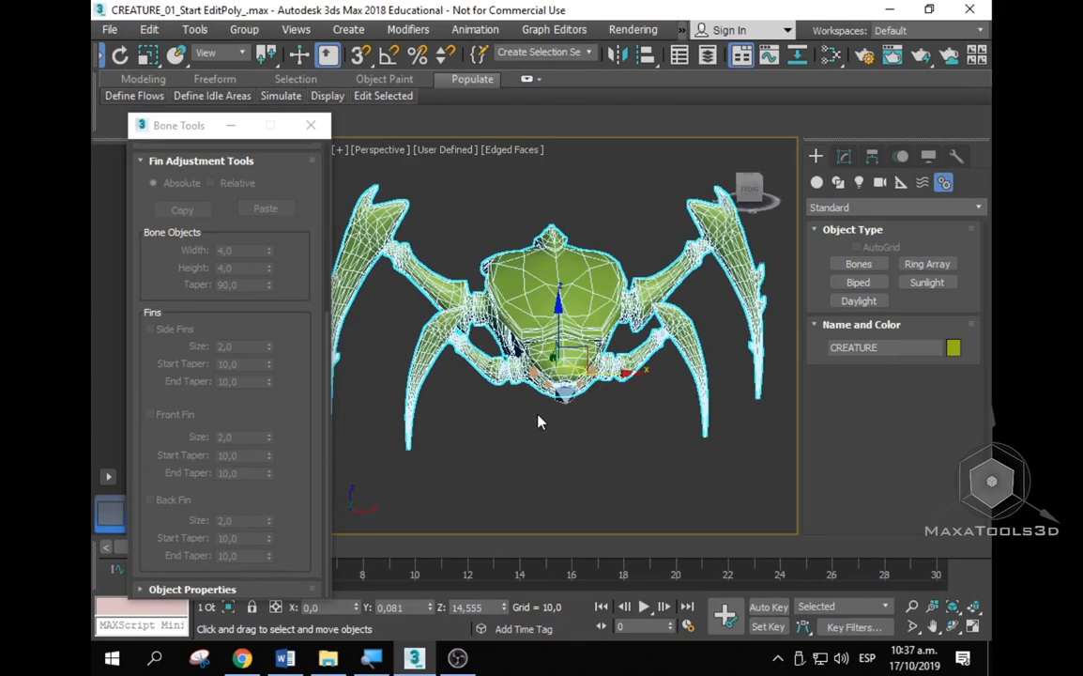
click(537, 422)
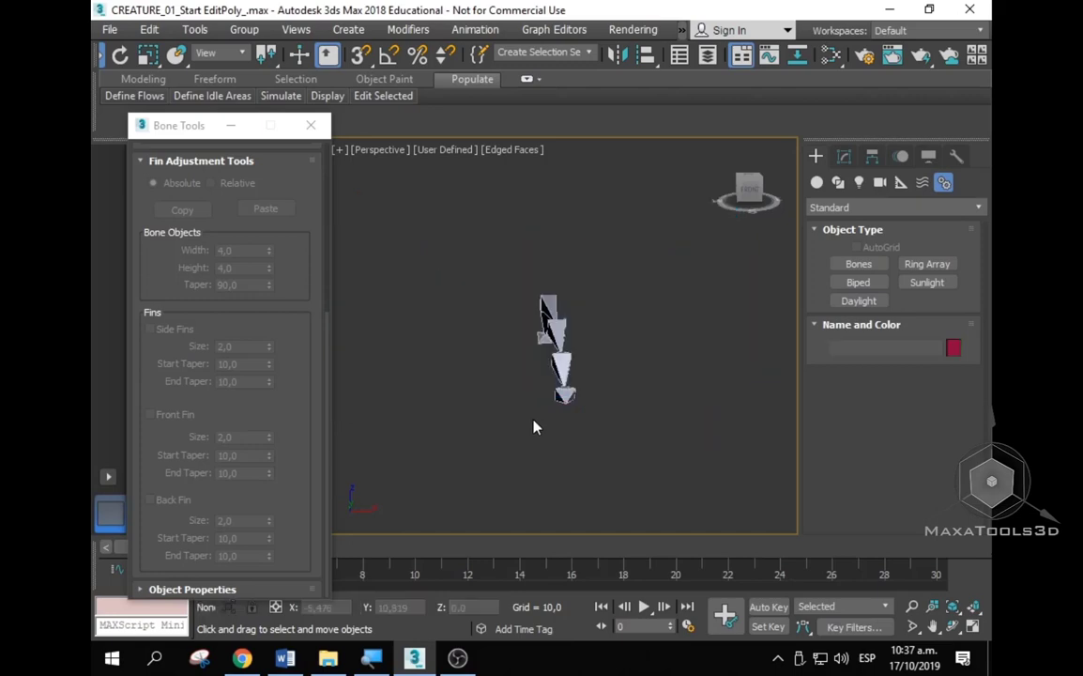
click(554, 289)
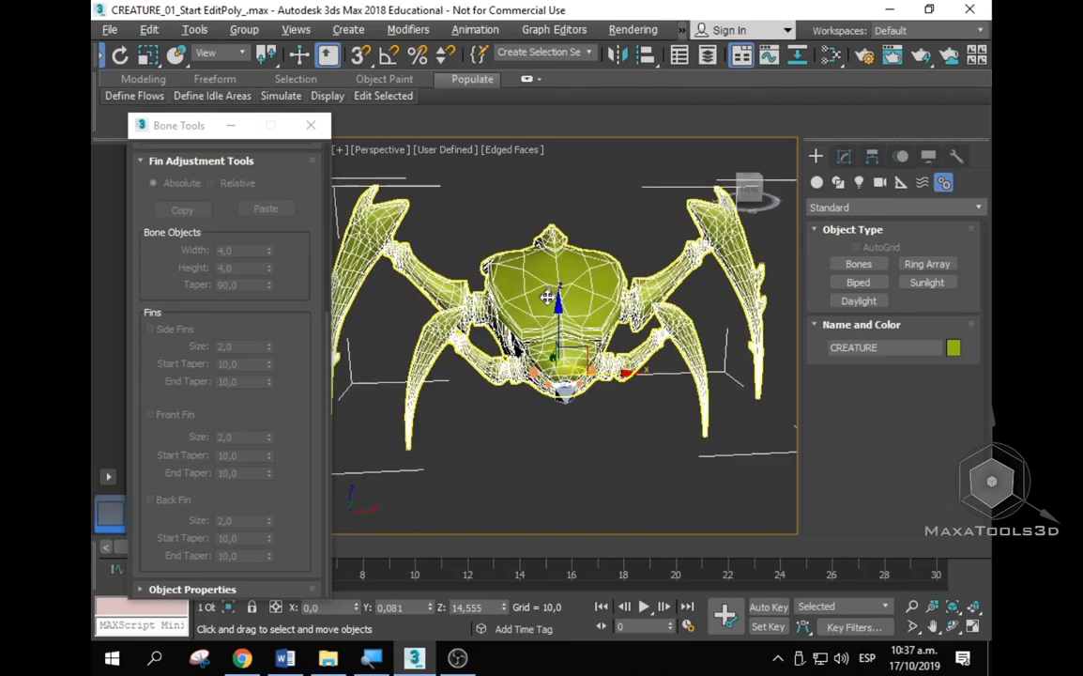
Step: Orbit and zoom in on the creature's head with nothing selected
alt+middle_drag(528, 325, 523, 417)
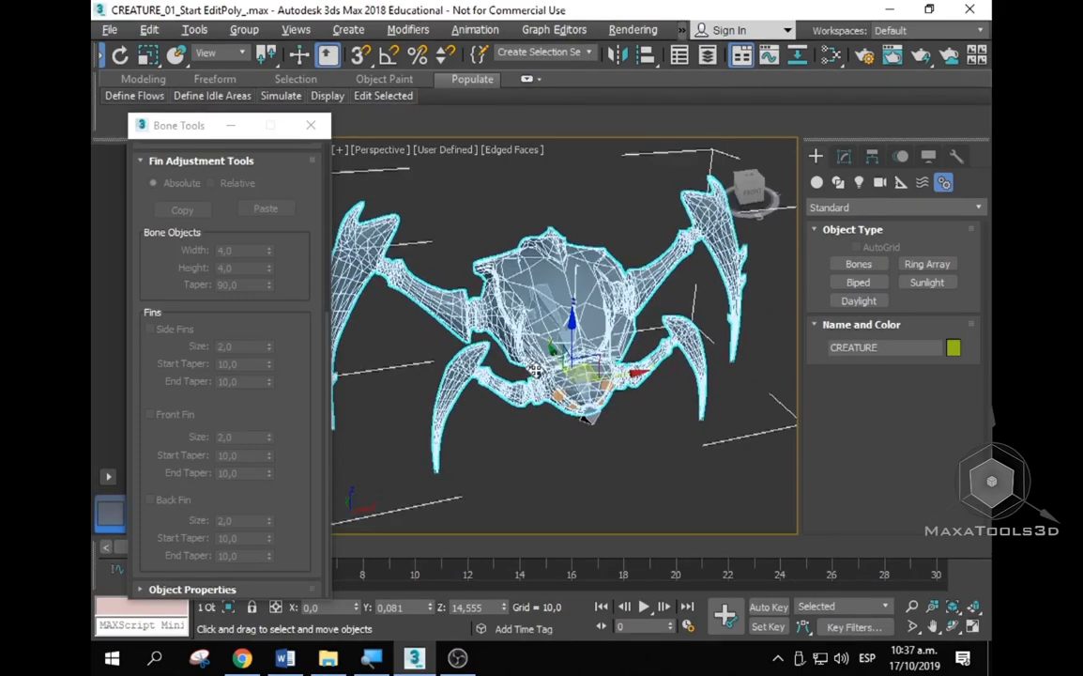
click(525, 419)
alt+middle_drag(555, 317, 582, 242)
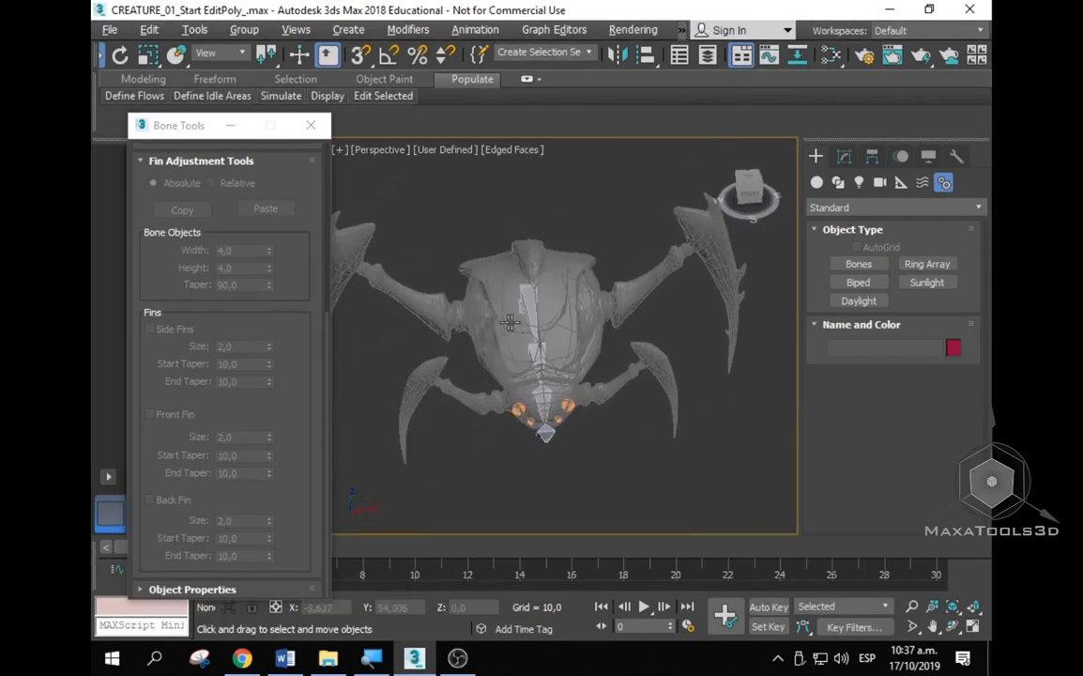
scroll(577, 315, up, 2)
scroll(577, 316, up, 3)
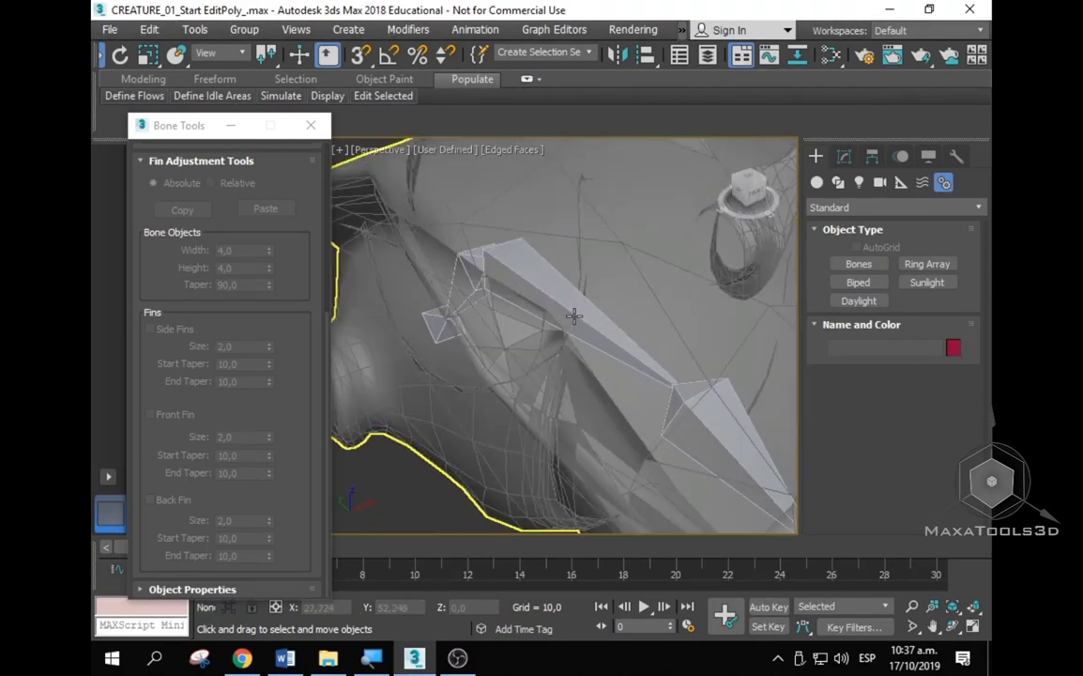
scroll(576, 315, down, 5)
scroll(576, 315, up, 2)
scroll(576, 316, up, 3)
Step: Click through the creature mesh to select Bone001 inside the head, then dismiss the antivirus popup
click(568, 309)
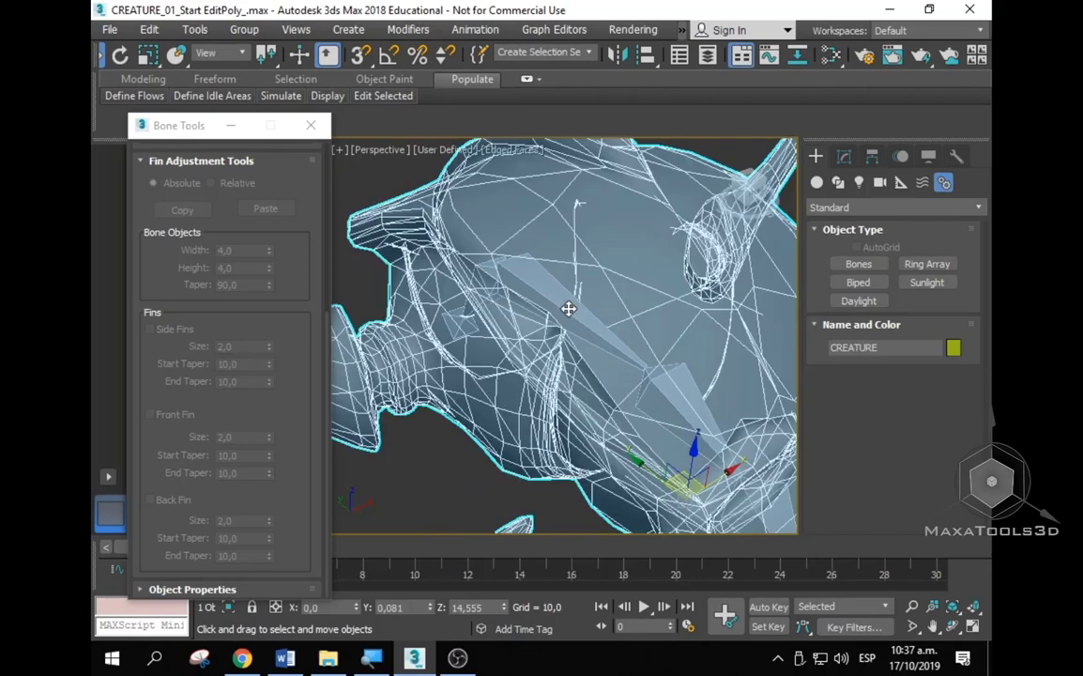
click(568, 309)
click(465, 483)
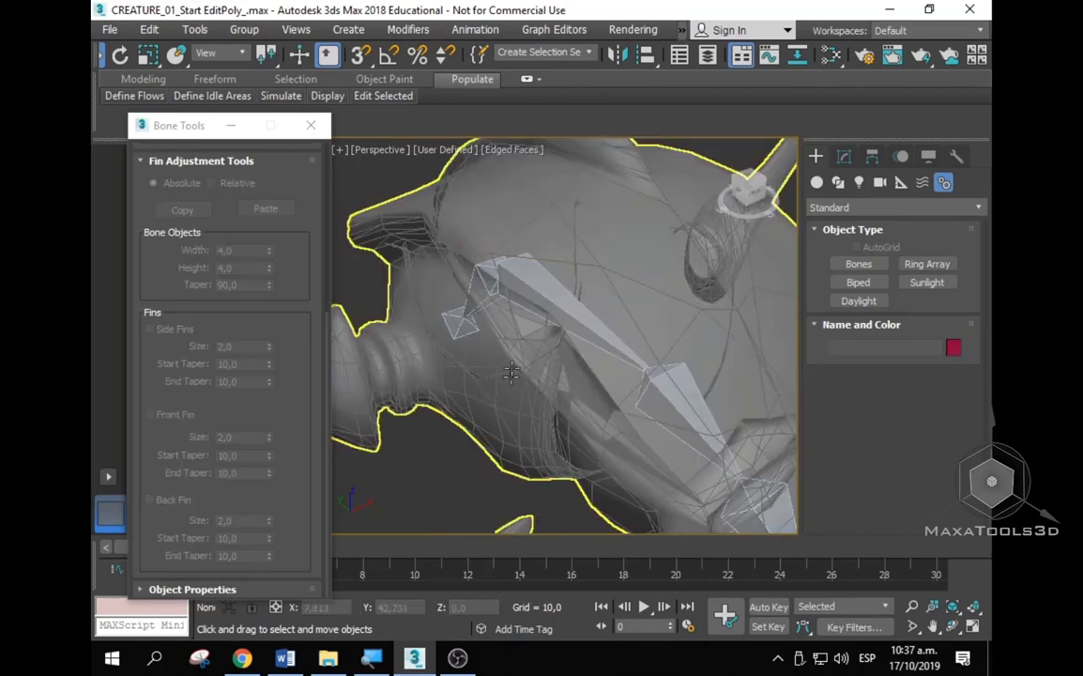
click(521, 336)
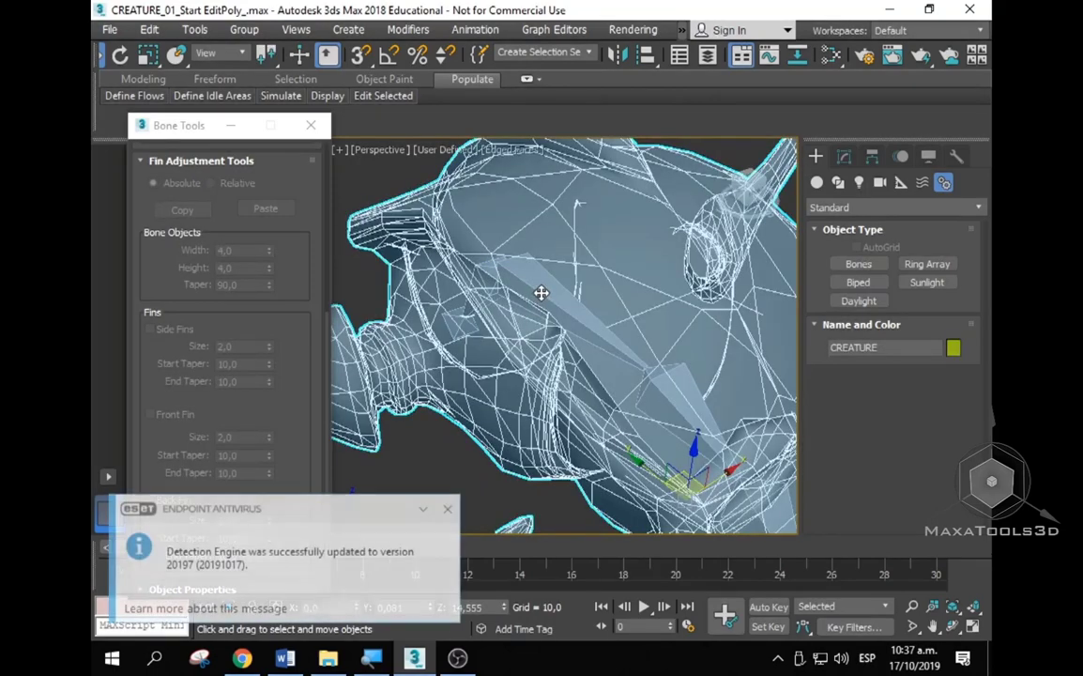
click(539, 296)
click(446, 512)
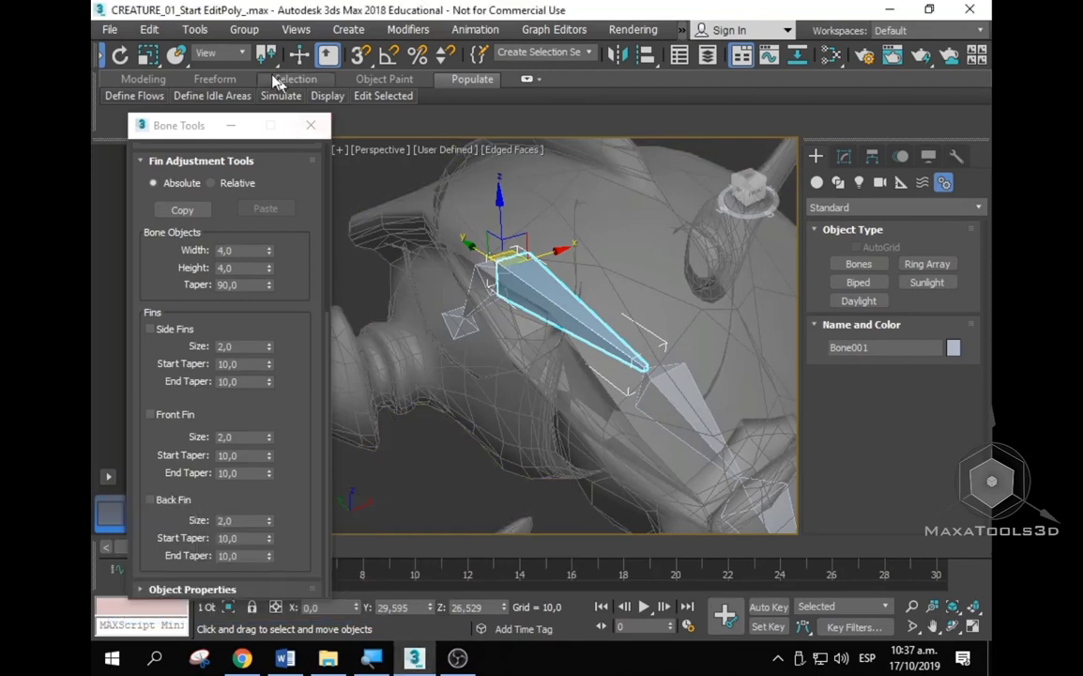
Step: Set the toolbar Selection Filter to Bone and test-pick the head bones and Bone005
drag(238, 58, 617, 57)
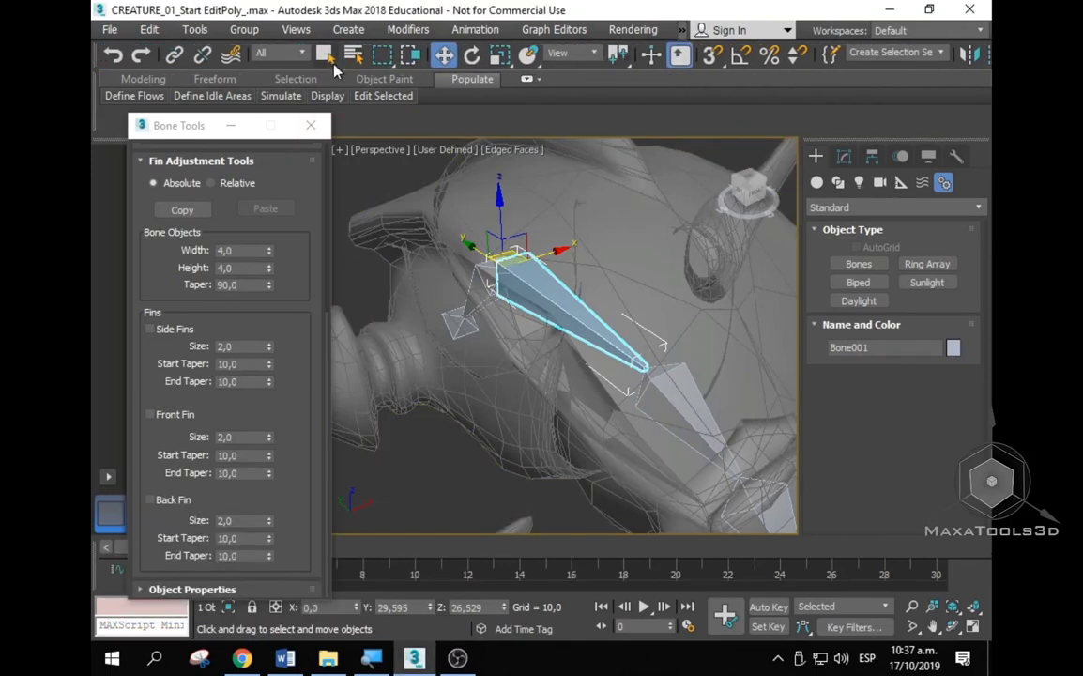
click(303, 53)
click(302, 53)
click(304, 54)
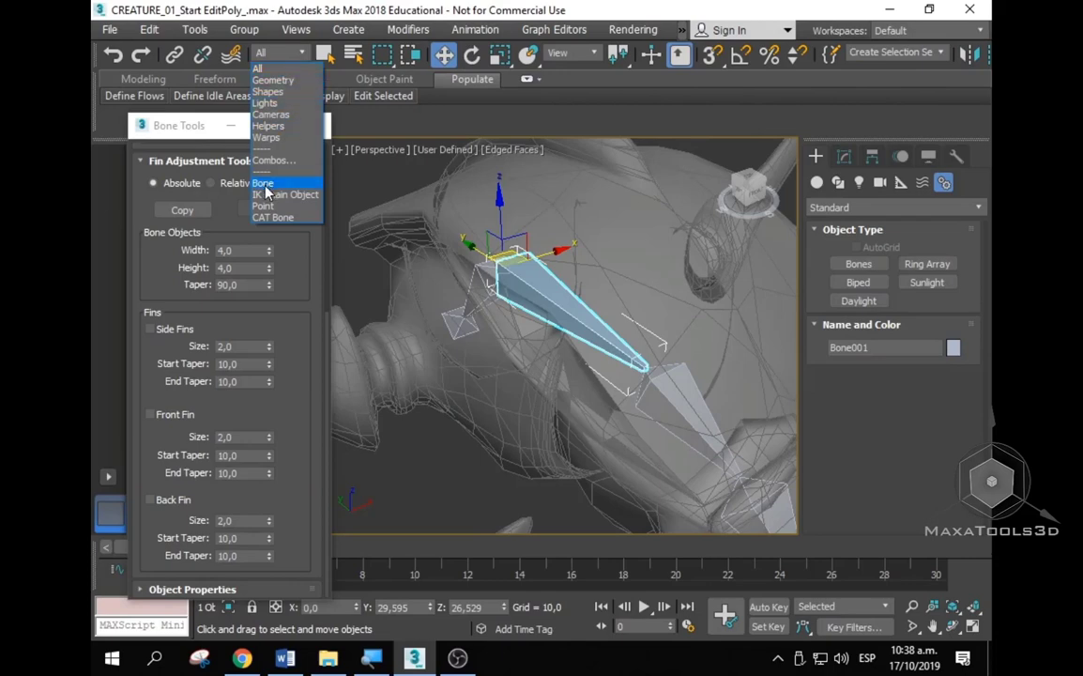
click(266, 184)
click(447, 454)
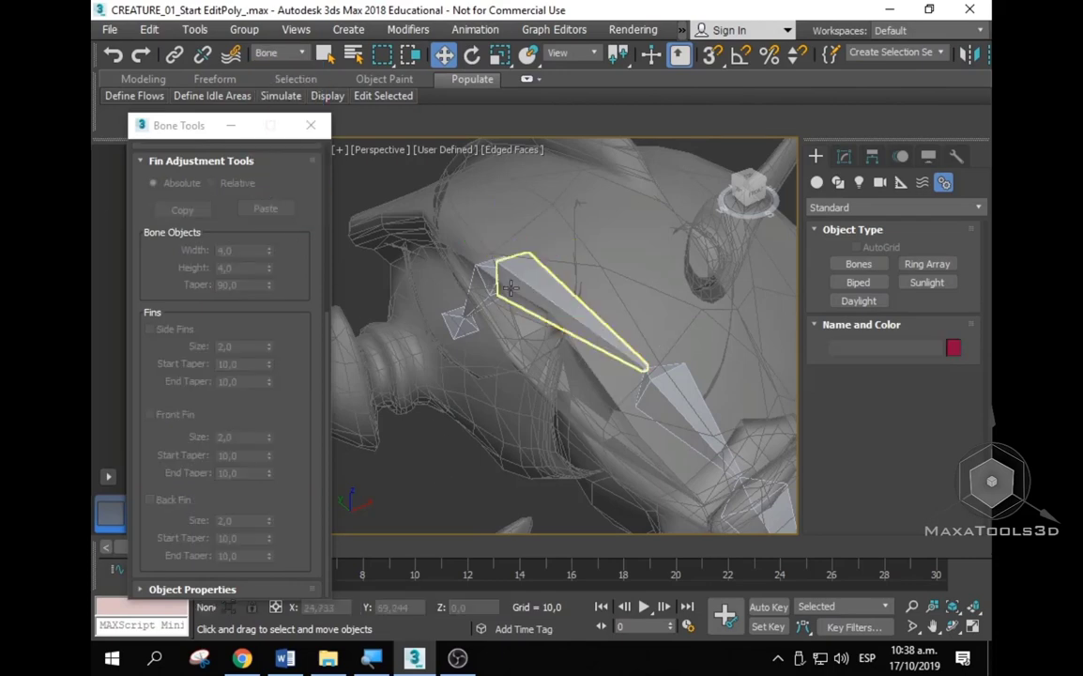
click(498, 301)
click(452, 331)
click(483, 278)
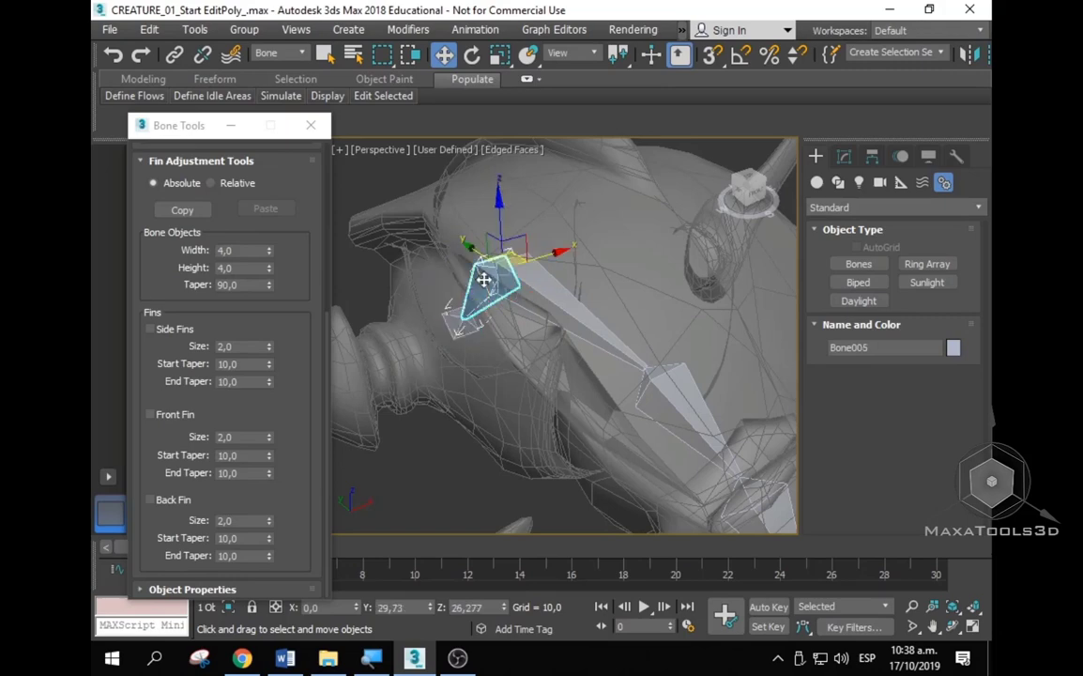
click(375, 165)
Step: Confirm the Bone filter is still set, then box-select and deselect the head bones
click(278, 55)
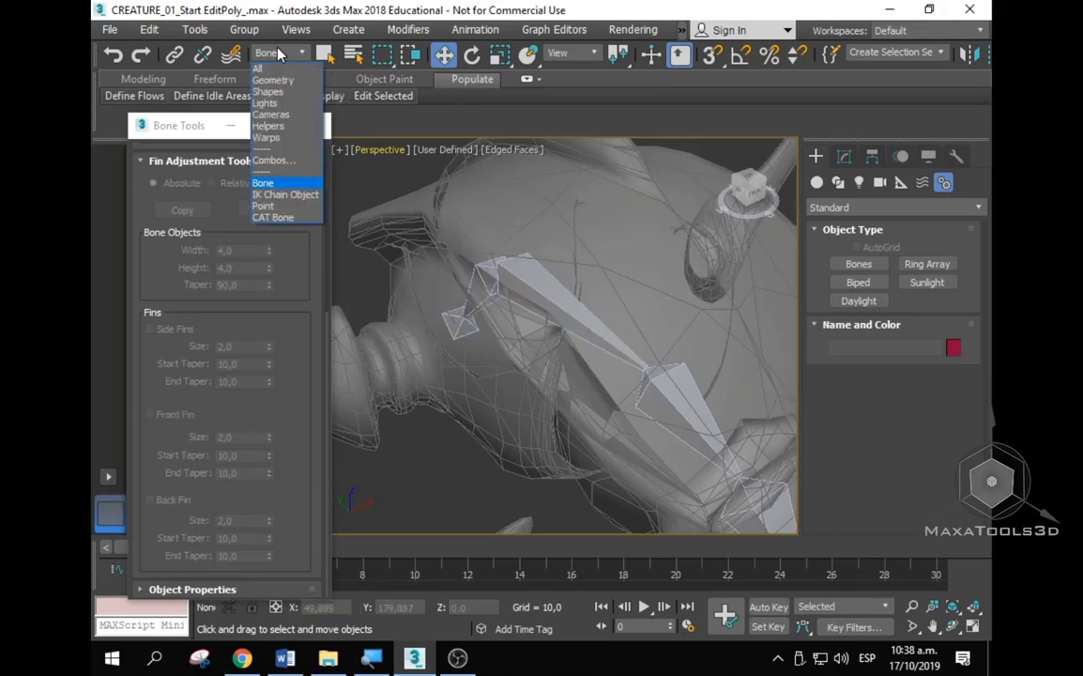
click(277, 55)
click(278, 54)
click(277, 55)
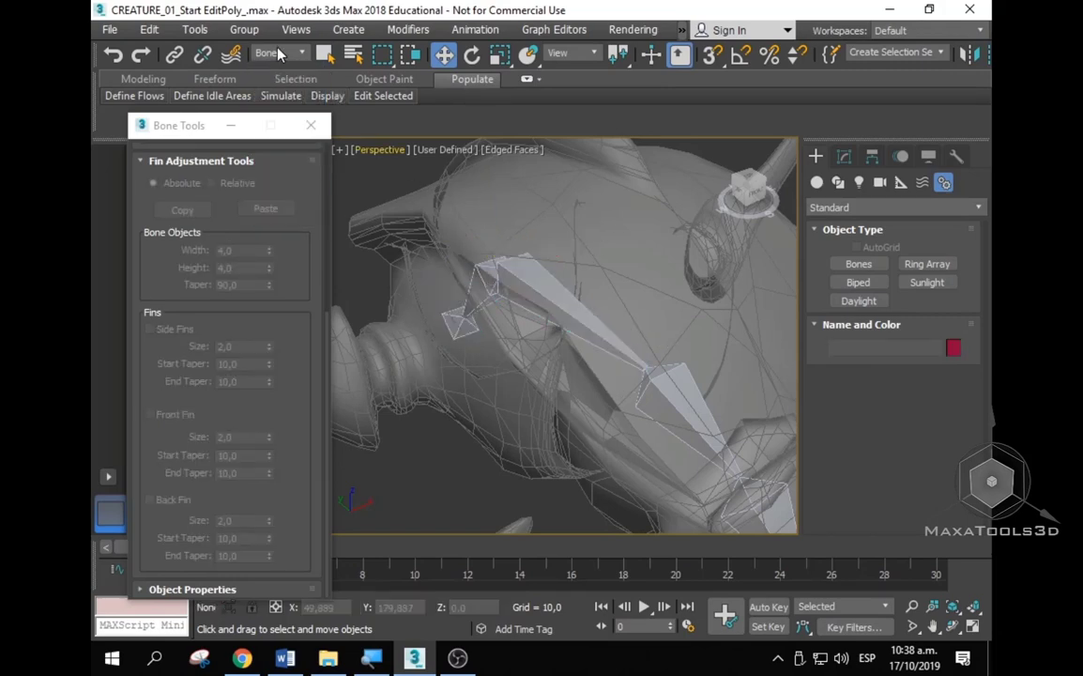
click(278, 54)
click(278, 54)
click(278, 55)
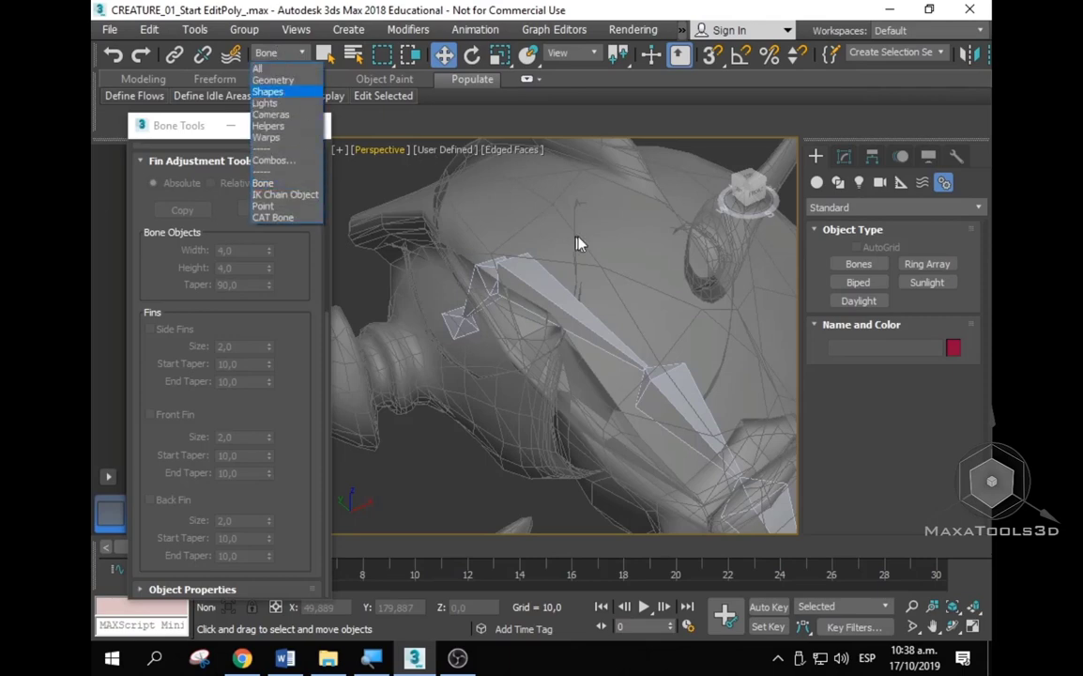
click(523, 210)
drag(597, 200, 552, 241)
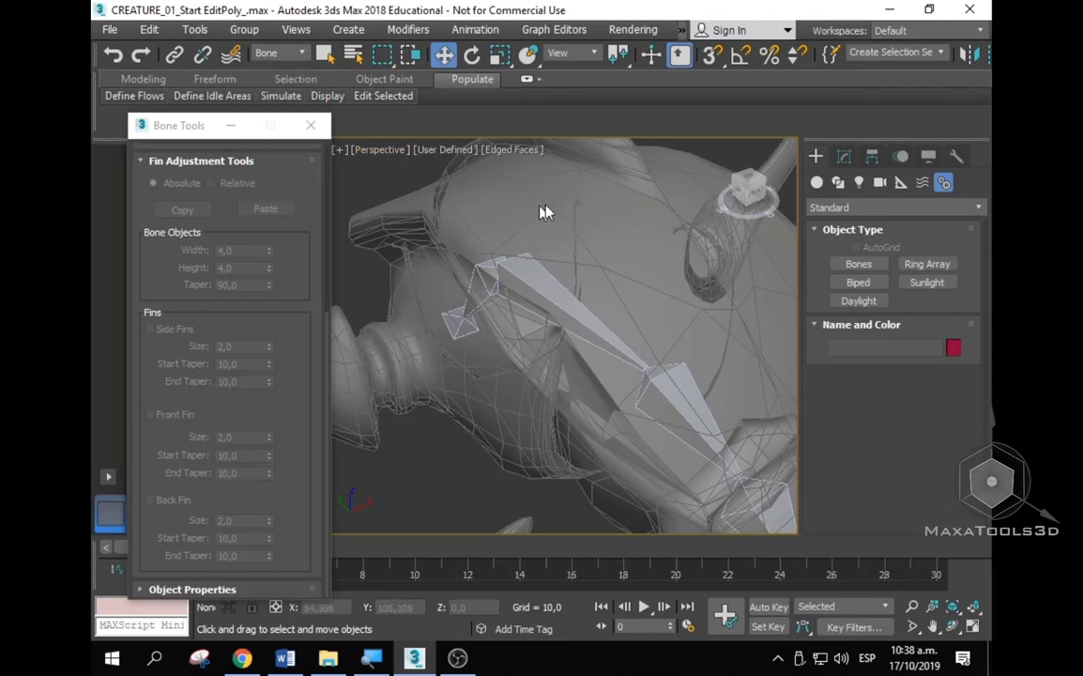
click(495, 252)
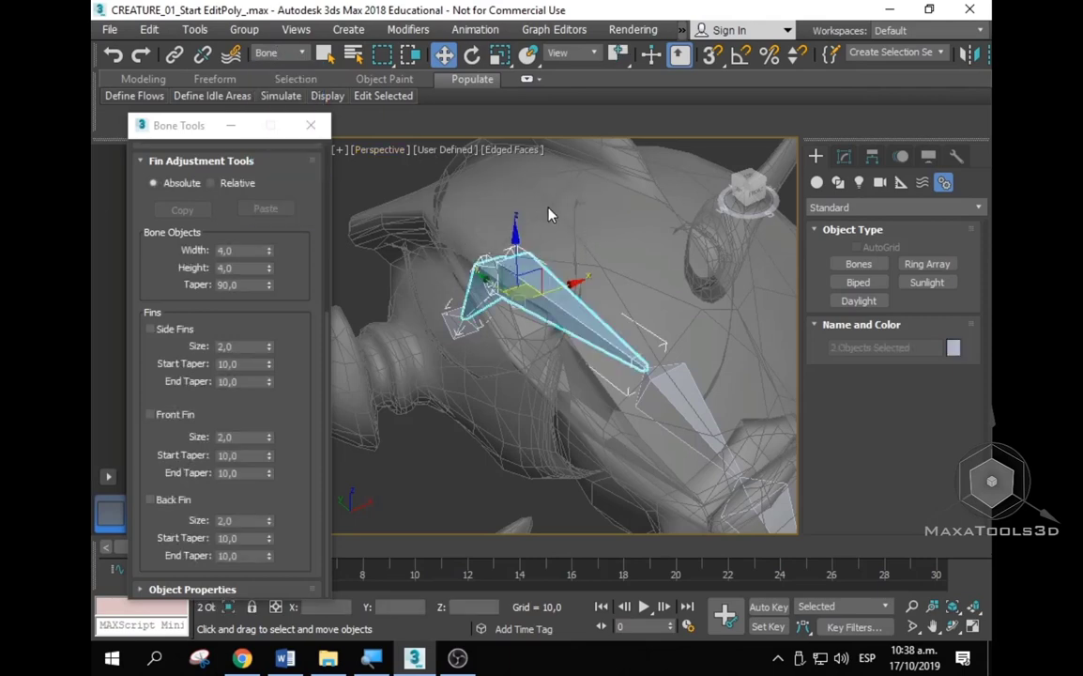
click(589, 192)
Step: Select the head bone Bone001 and orbit in for a closer look
click(276, 54)
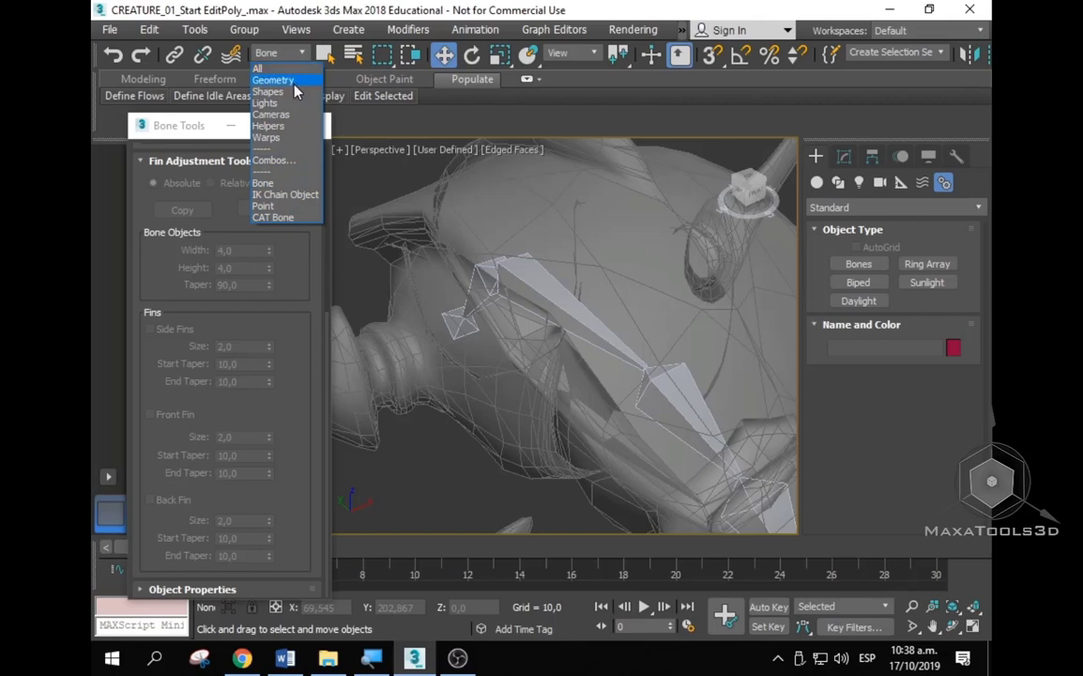
click(278, 184)
alt+middle_drag(617, 312, 555, 284)
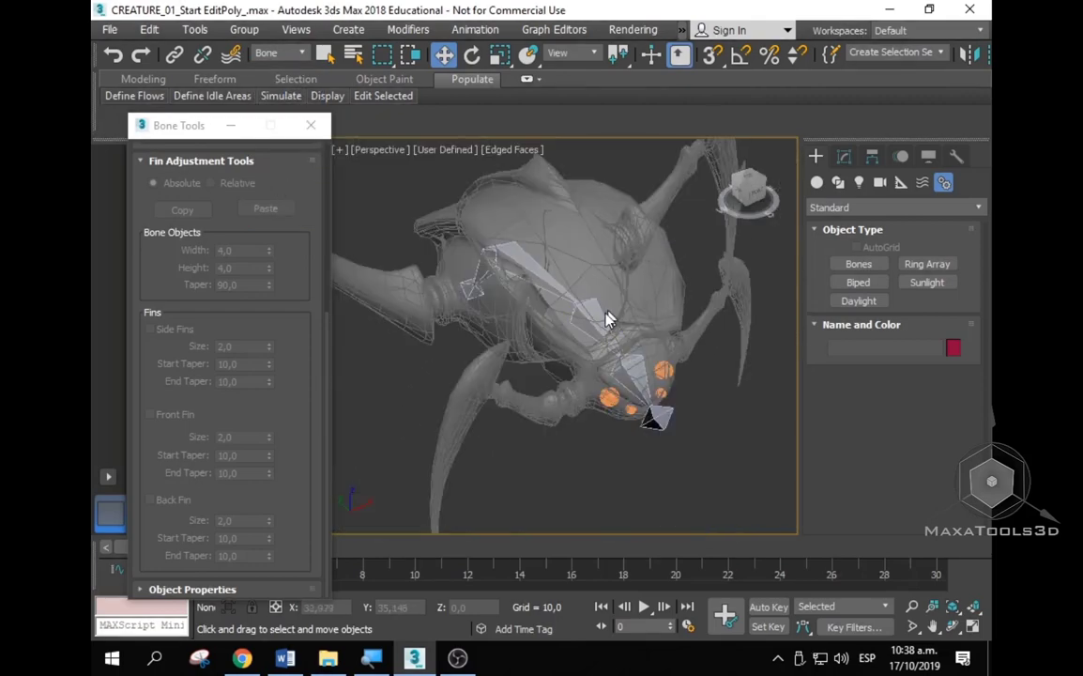
click(555, 283)
alt+middle_drag(609, 379, 450, 334)
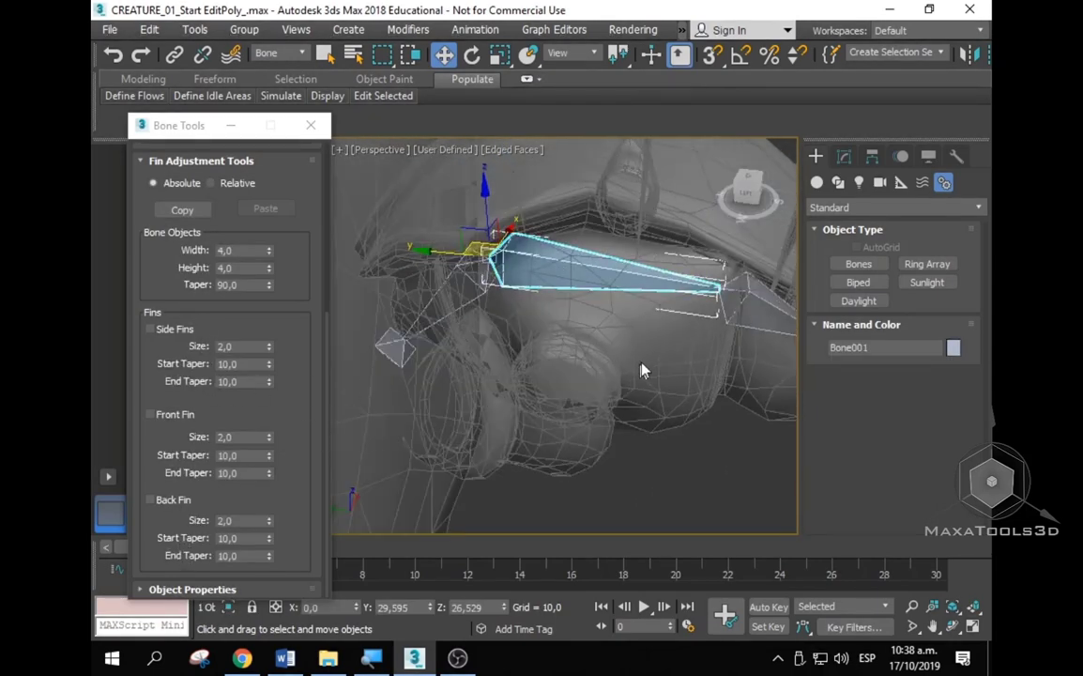
alt+middle_drag(643, 371, 582, 356)
Step: Enable Side Fins, Front Fin and Back Fin in Bone001's Bone Parameters
click(843, 156)
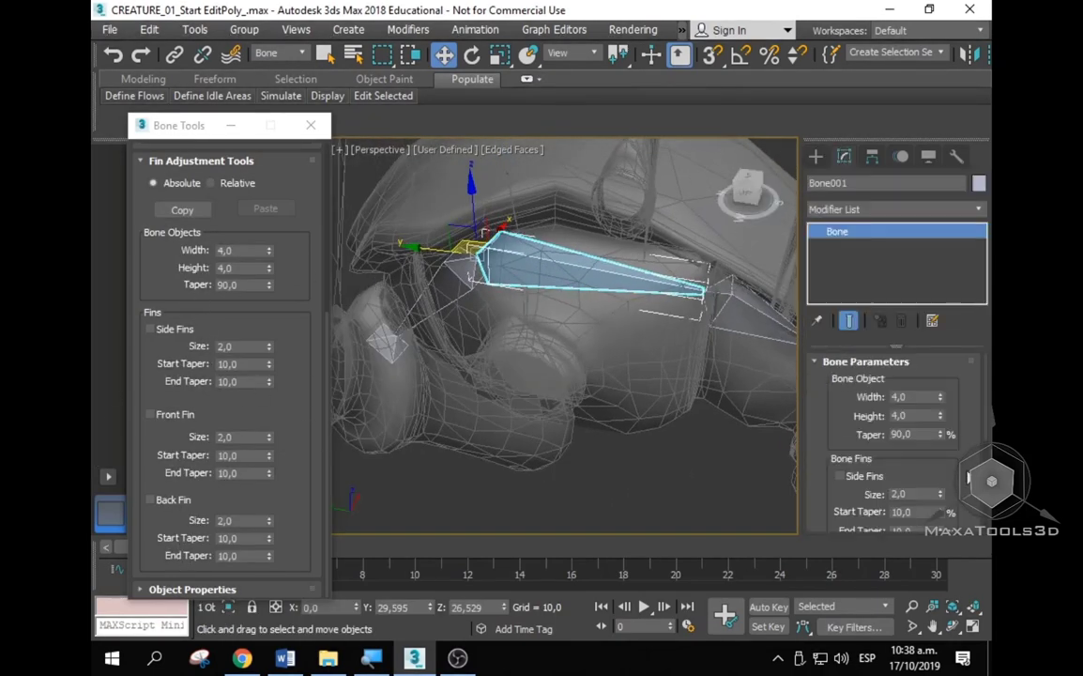
drag(897, 346, 904, 294)
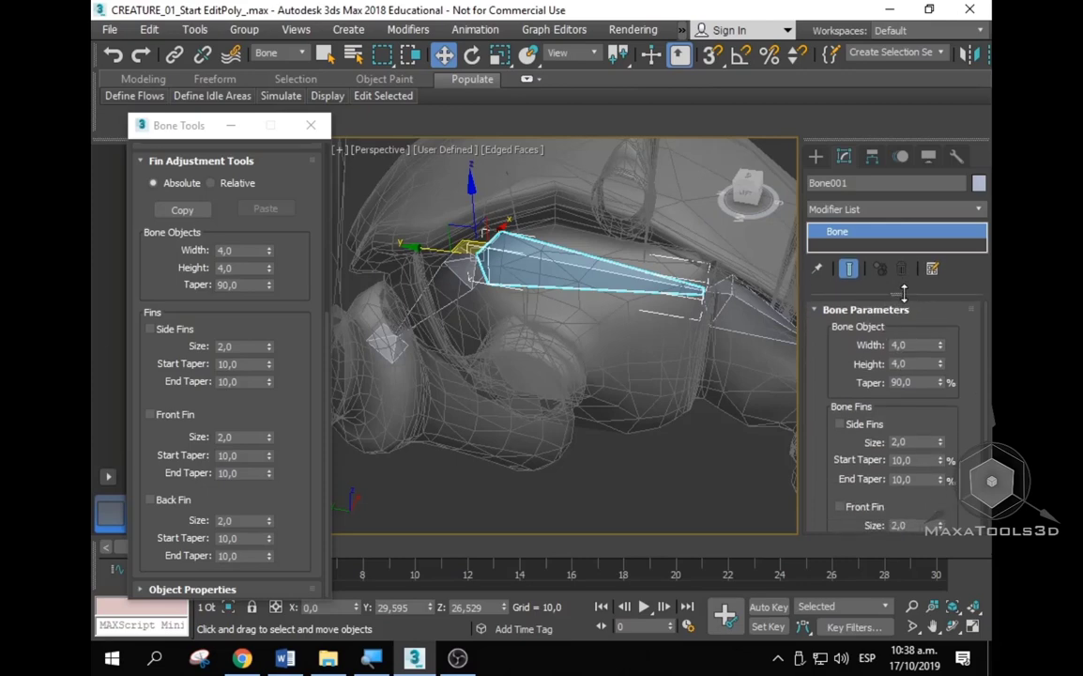
drag(851, 375, 854, 290)
click(864, 339)
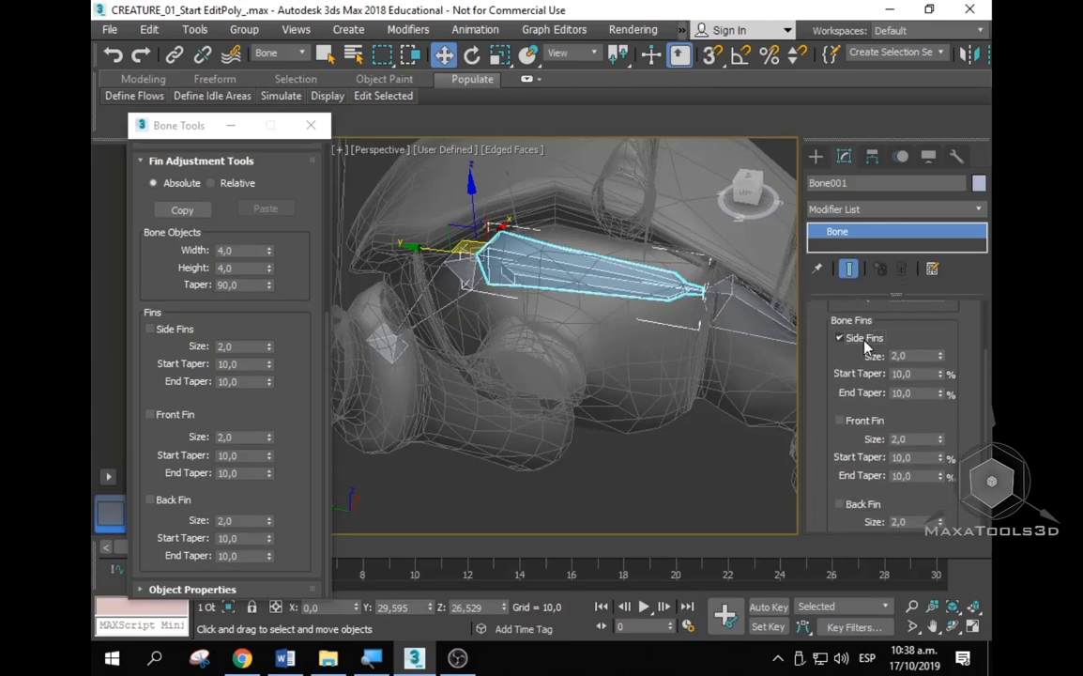
click(840, 421)
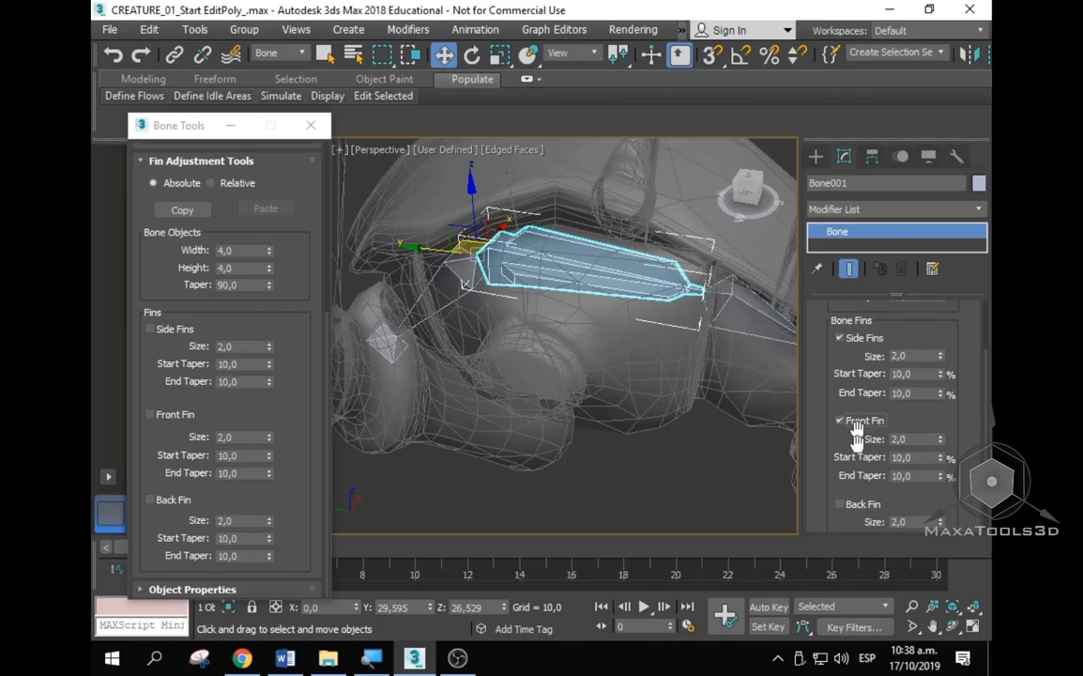
click(858, 505)
mouse_move(553, 353)
alt+middle_down()
mouse_move(424, 354)
mouse_move(459, 256)
mouse_move(646, 280)
mouse_move(523, 348)
mouse_move(462, 322)
mouse_move(581, 295)
mouse_move(556, 374)
mouse_move(464, 387)
mouse_move(526, 403)
alt+middle_up()
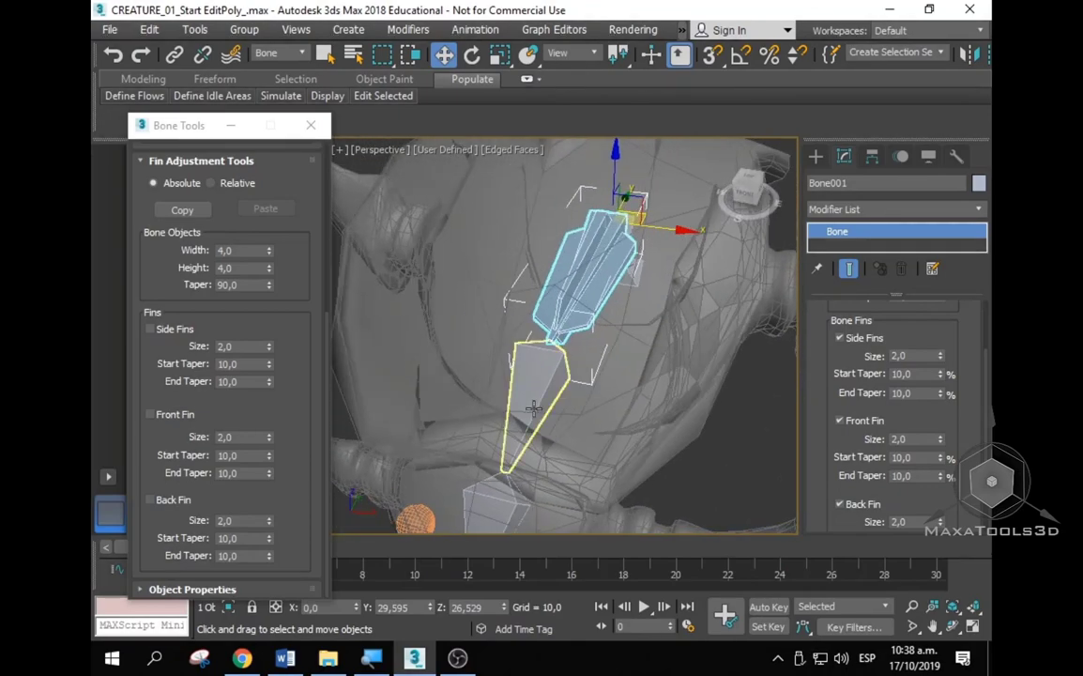
Step: Enlarge Bone001's side fins to 14,579, undoing an accidental width change
scroll(944, 358, down, 2)
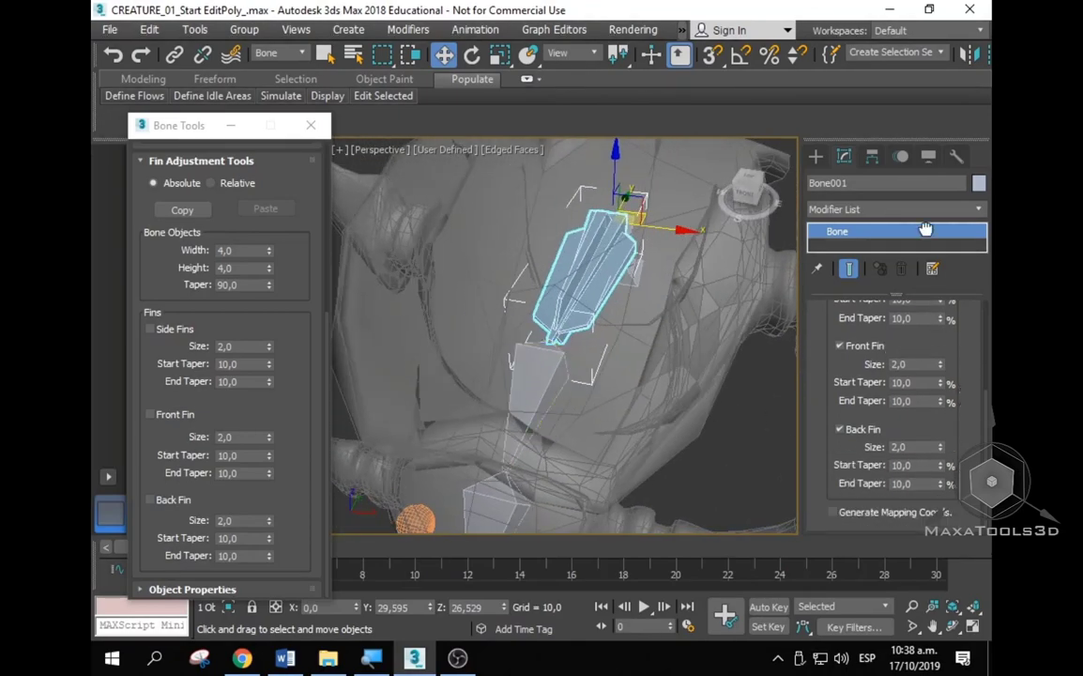
scroll(927, 395, up, 4)
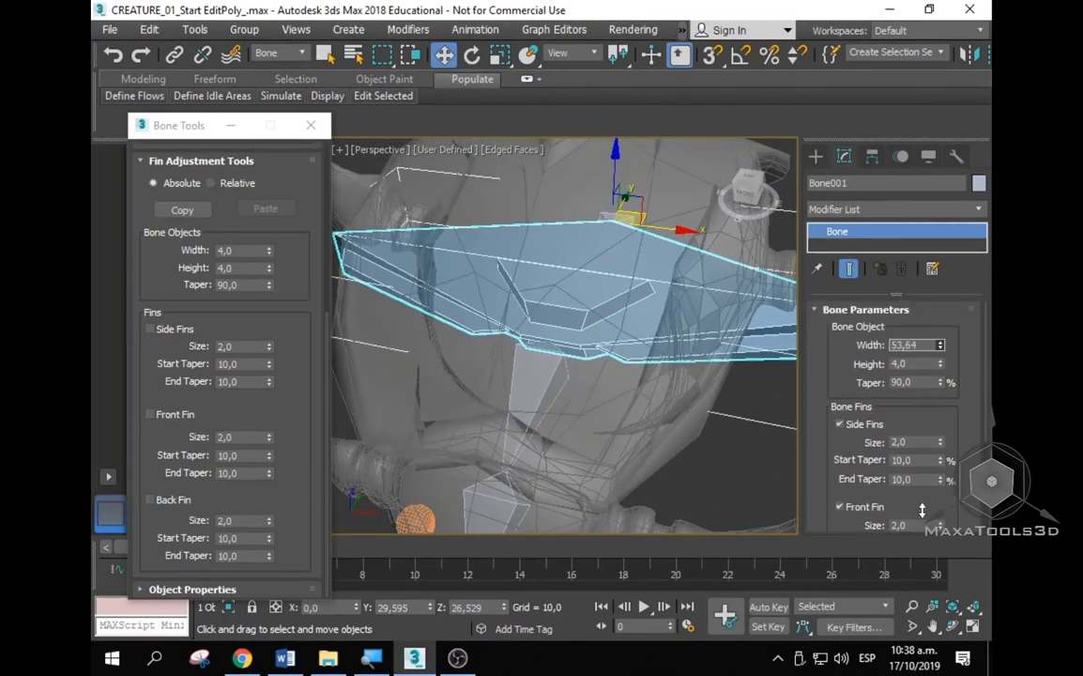
drag(944, 347, 944, 333)
key(ctrl+z)
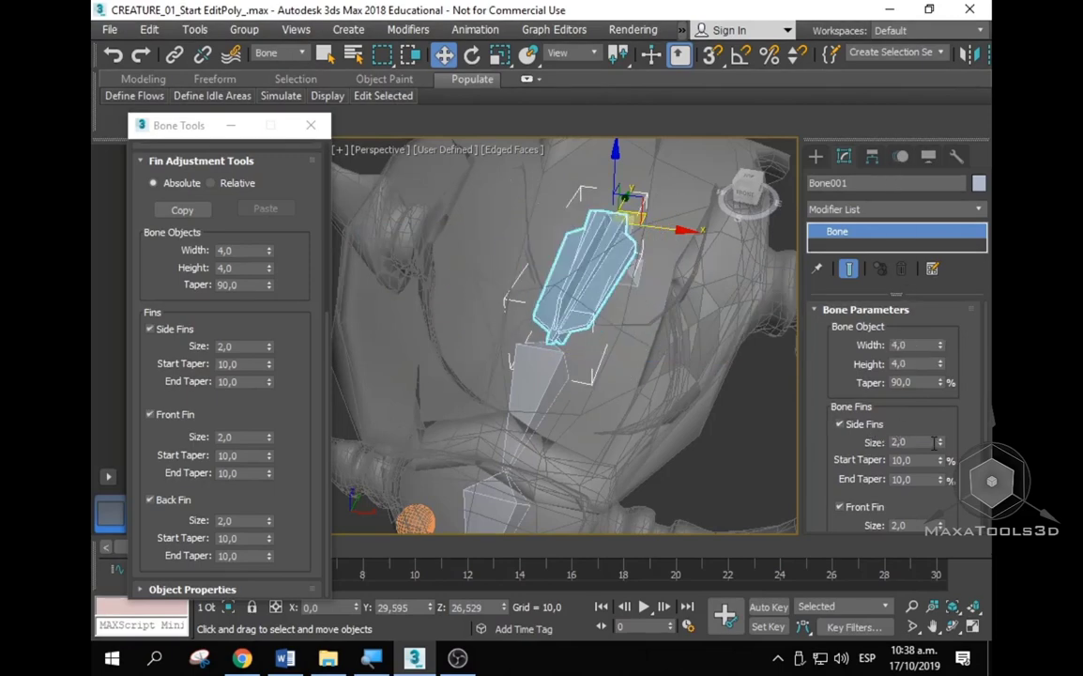
drag(941, 443, 941, 404)
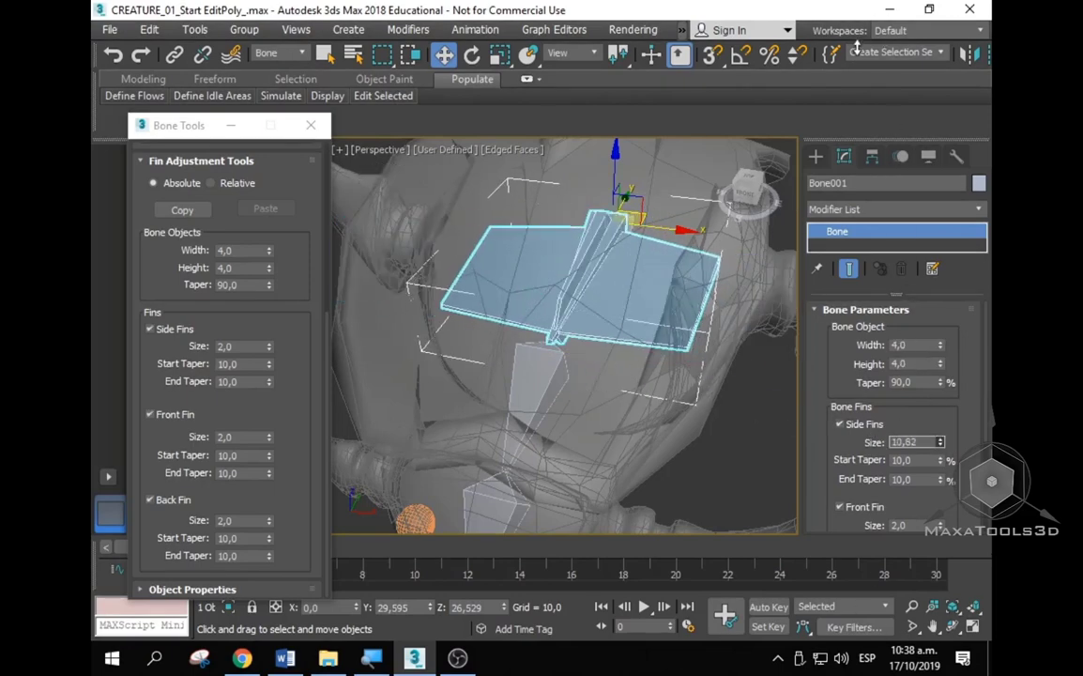
alt+middle_drag(629, 405, 627, 342)
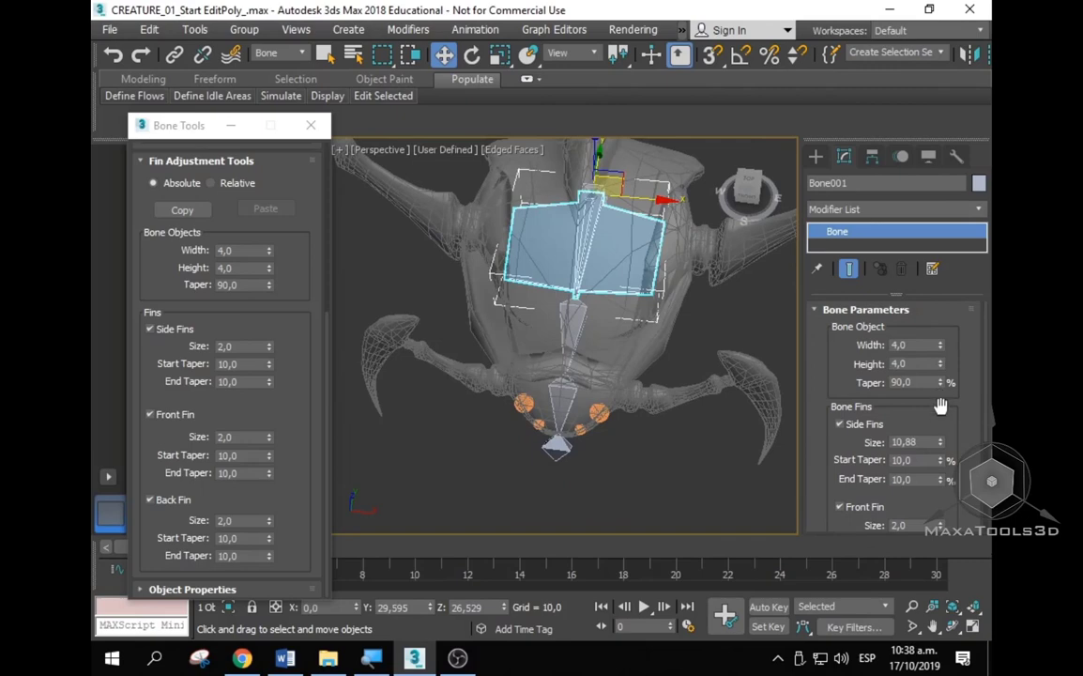
drag(940, 443, 926, 413)
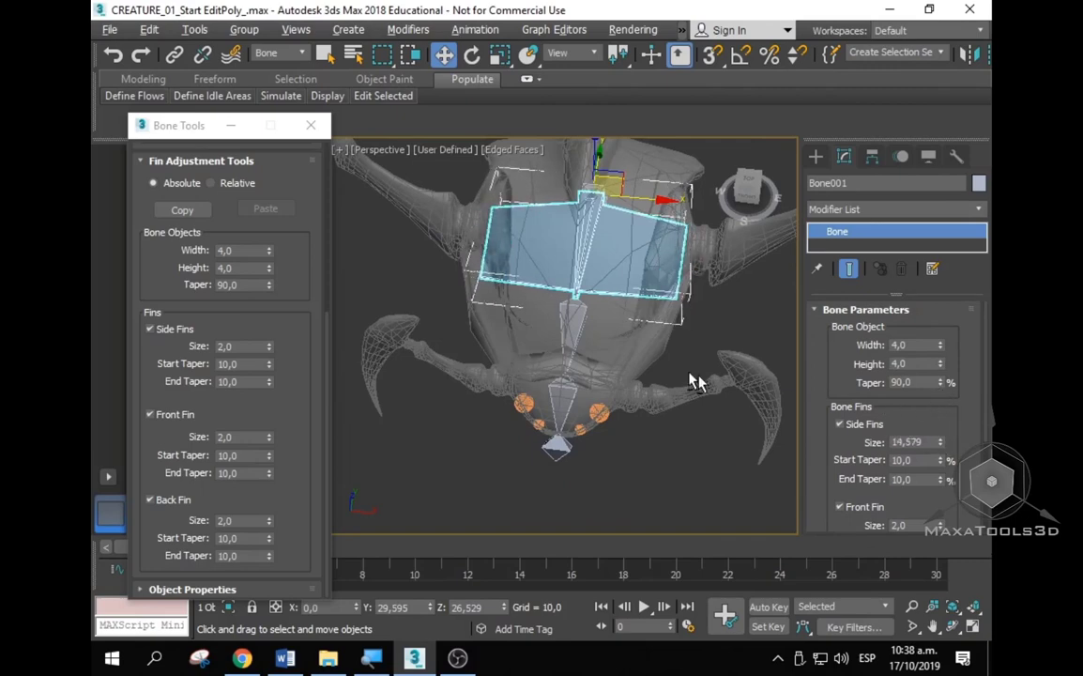
alt+middle_drag(694, 381, 779, 397)
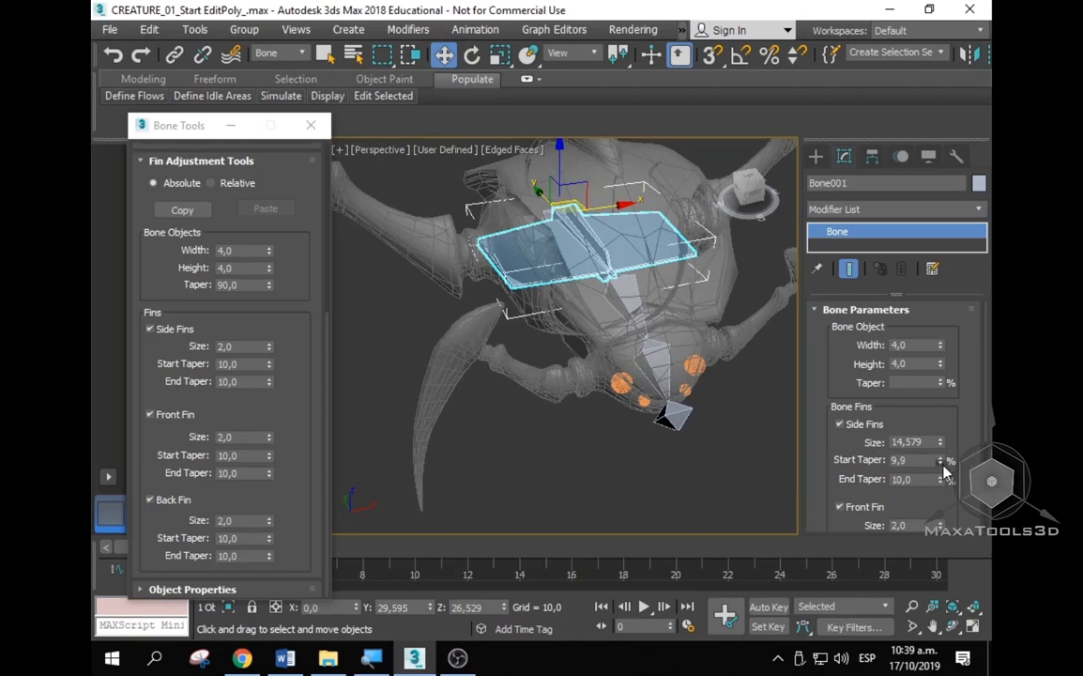
Step: Reduce Bone001's side fin start taper and set its front fin size to 19,88
drag(943, 467, 871, 499)
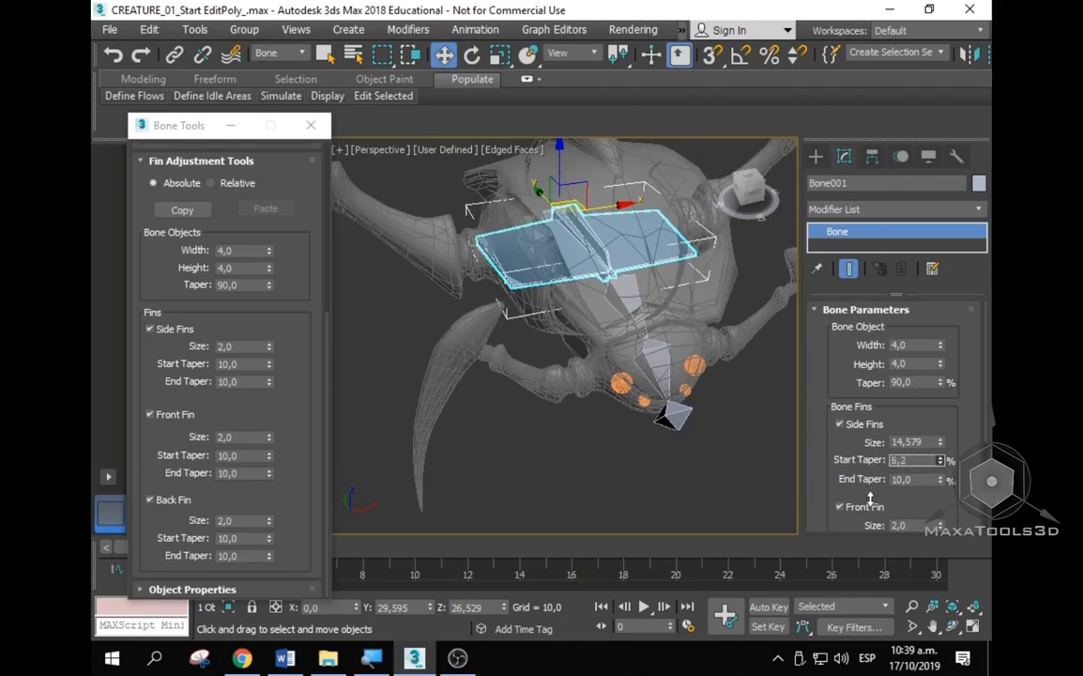
scroll(946, 461, down, 3)
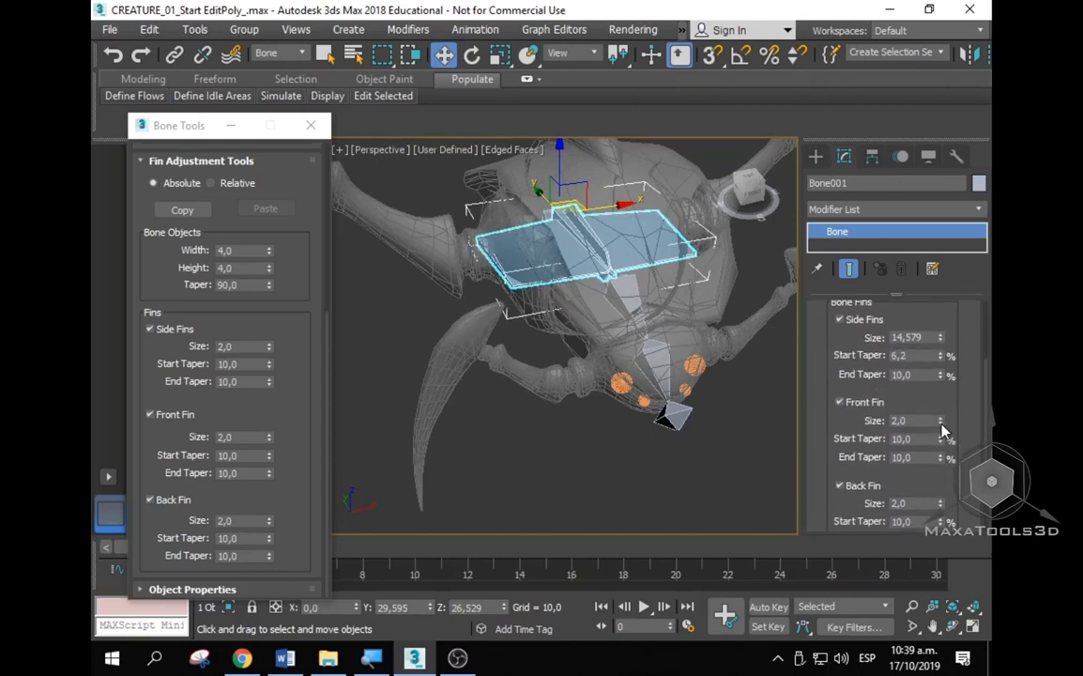
drag(941, 423, 840, 554)
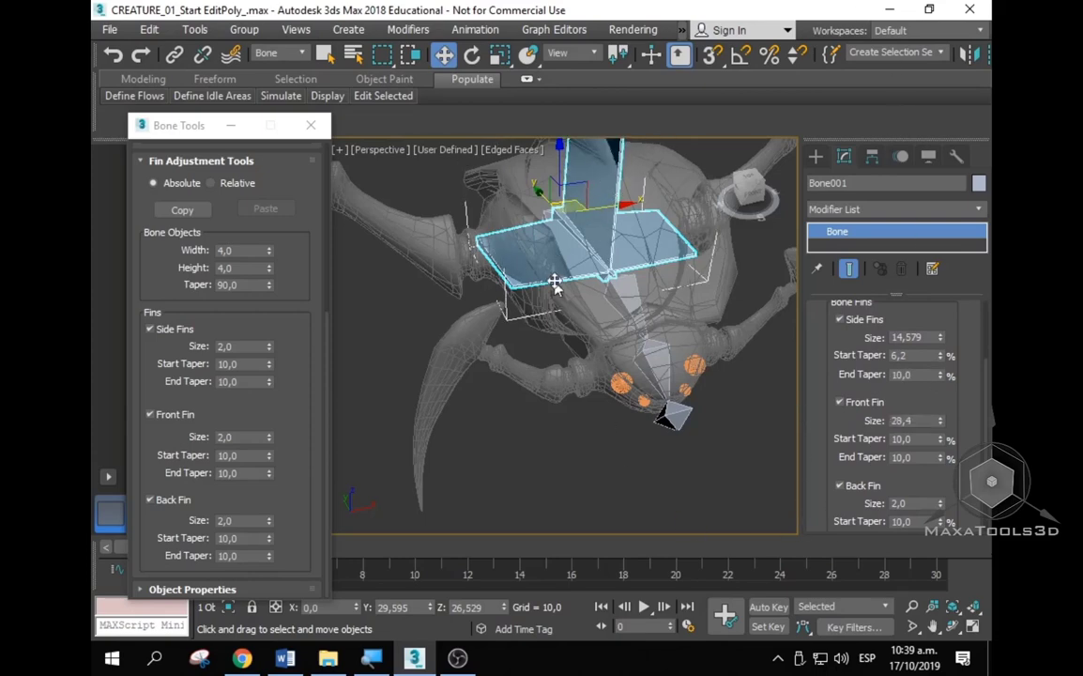
alt+middle_drag(555, 283, 525, 320)
drag(941, 424, 941, 449)
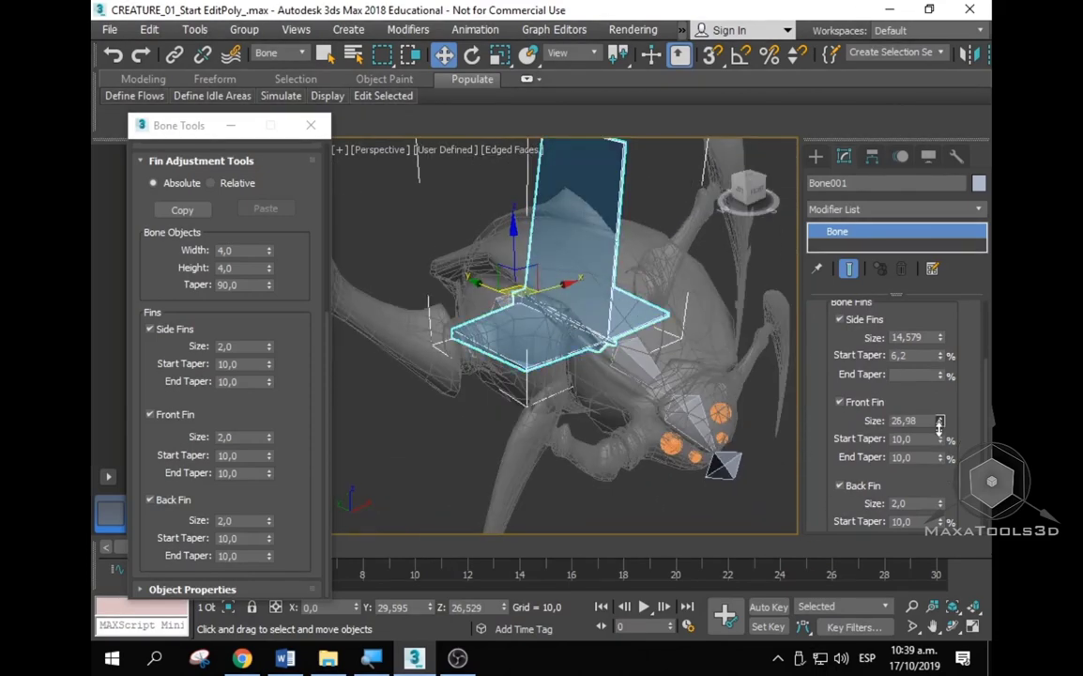
alt+middle_drag(725, 362, 694, 376)
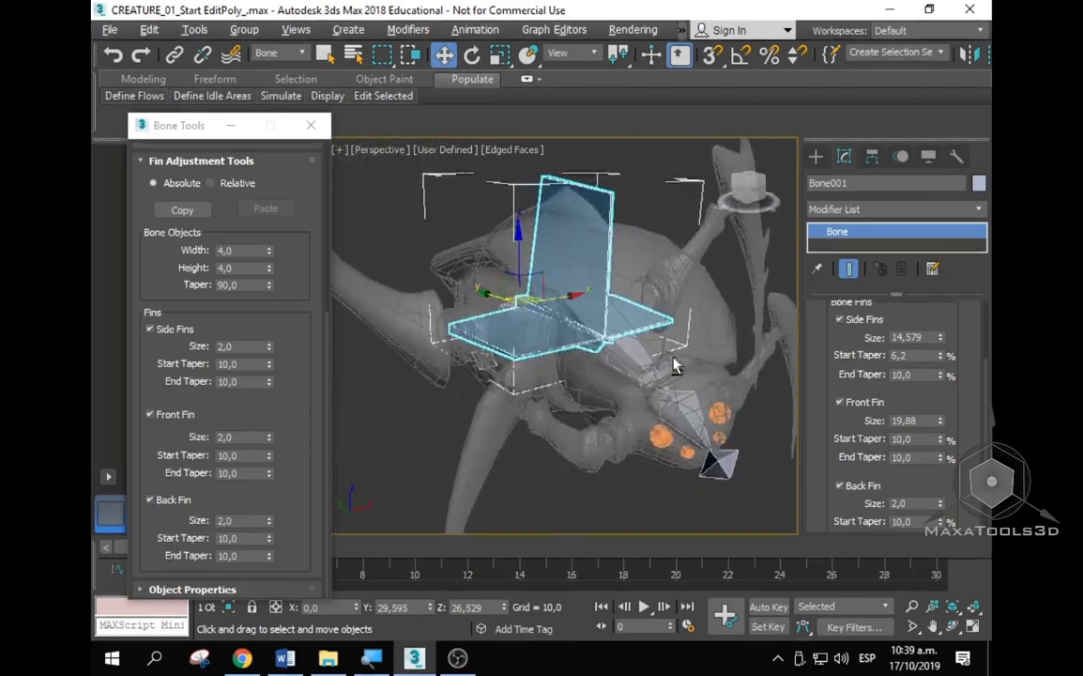
Step: Restore the back fin start taper to 10 and grow Bone001's back fin to about 14,9
drag(946, 490, 940, 404)
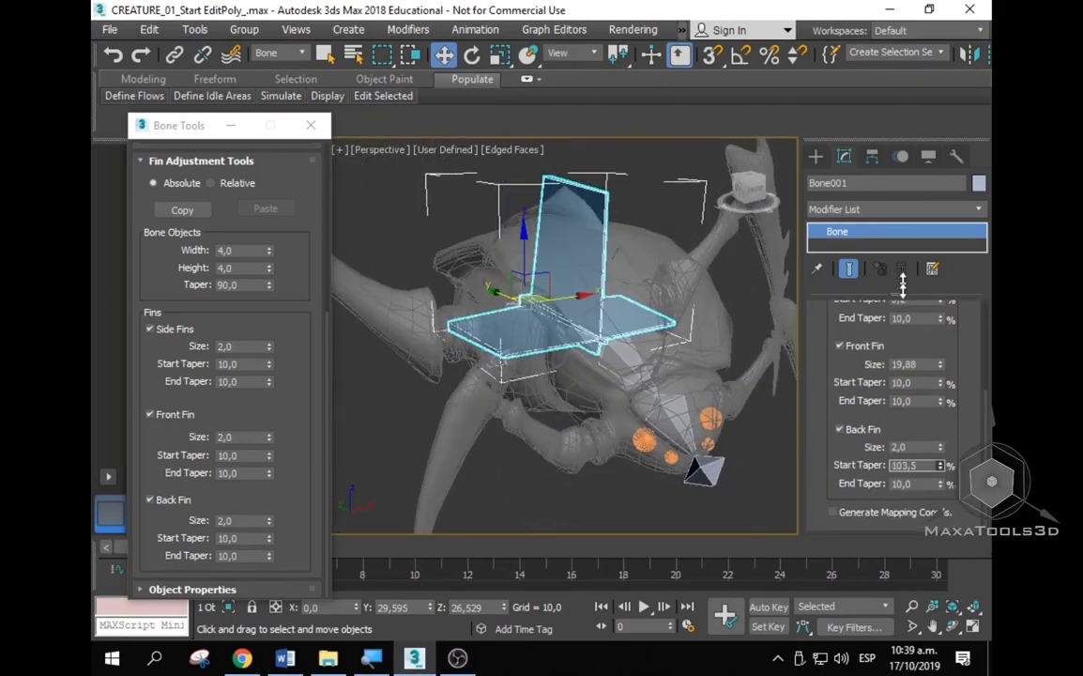
mouse_move(930, 344)
mouse_down()
mouse_move(946, 477)
mouse_move(904, 319)
mouse_up()
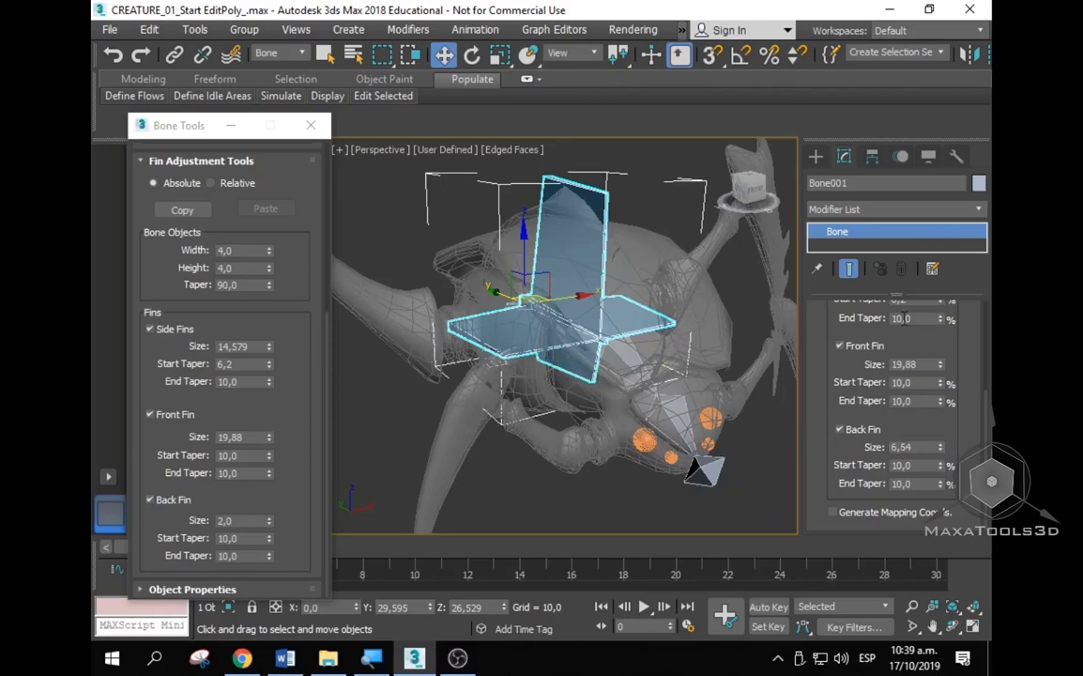
drag(944, 449, 942, 394)
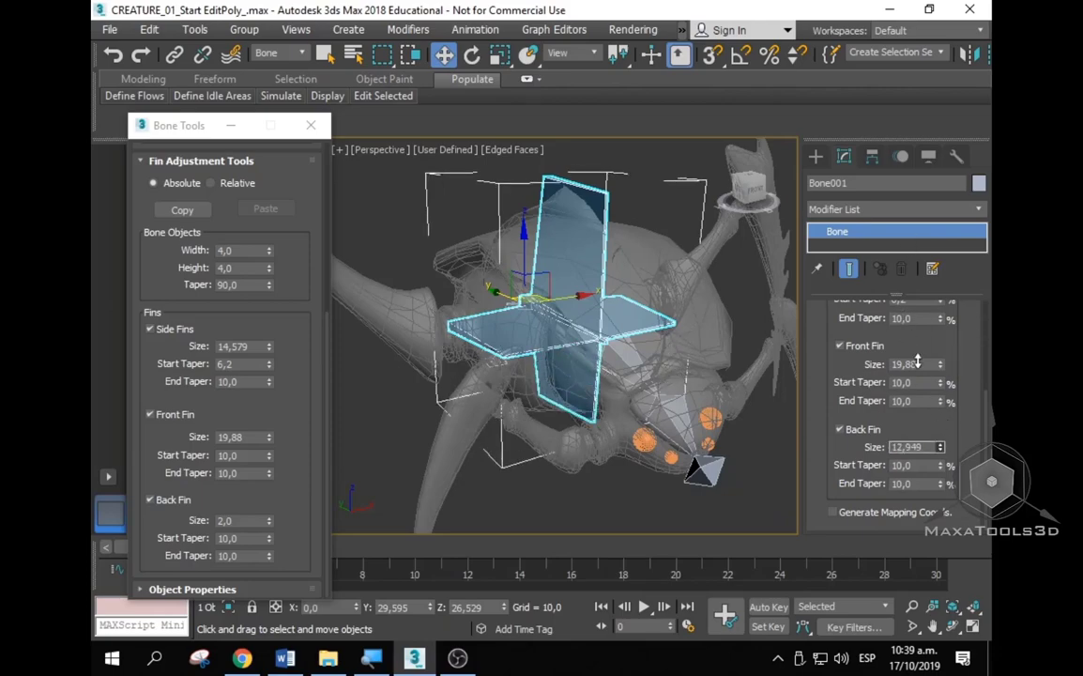
mouse_move(783, 303)
alt+middle_down()
mouse_move(700, 322)
mouse_move(696, 382)
alt+middle_up()
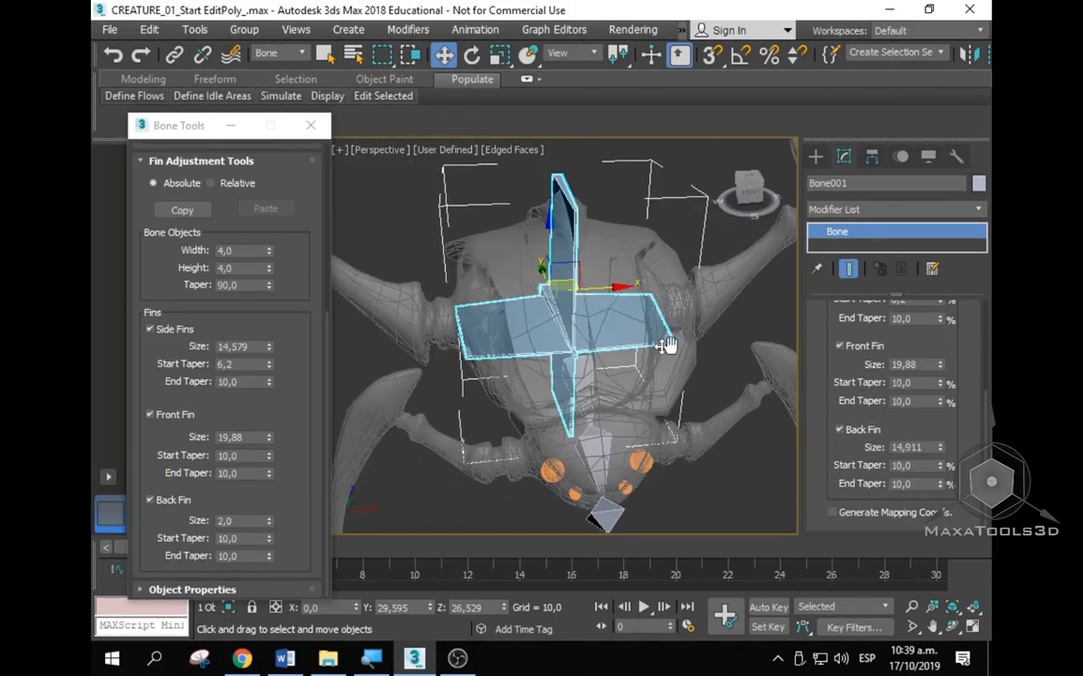
Step: Select Bone002 and enable its front, back and side fins, with side fins at 8,24
click(696, 385)
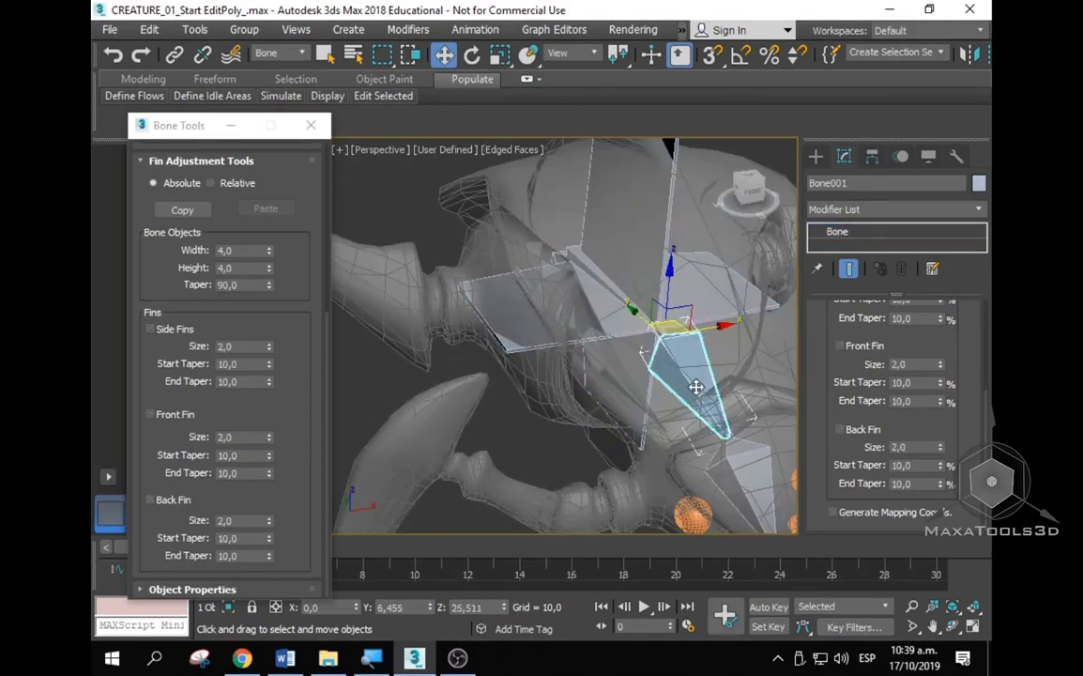
click(839, 345)
click(863, 431)
scroll(865, 394, up, 2)
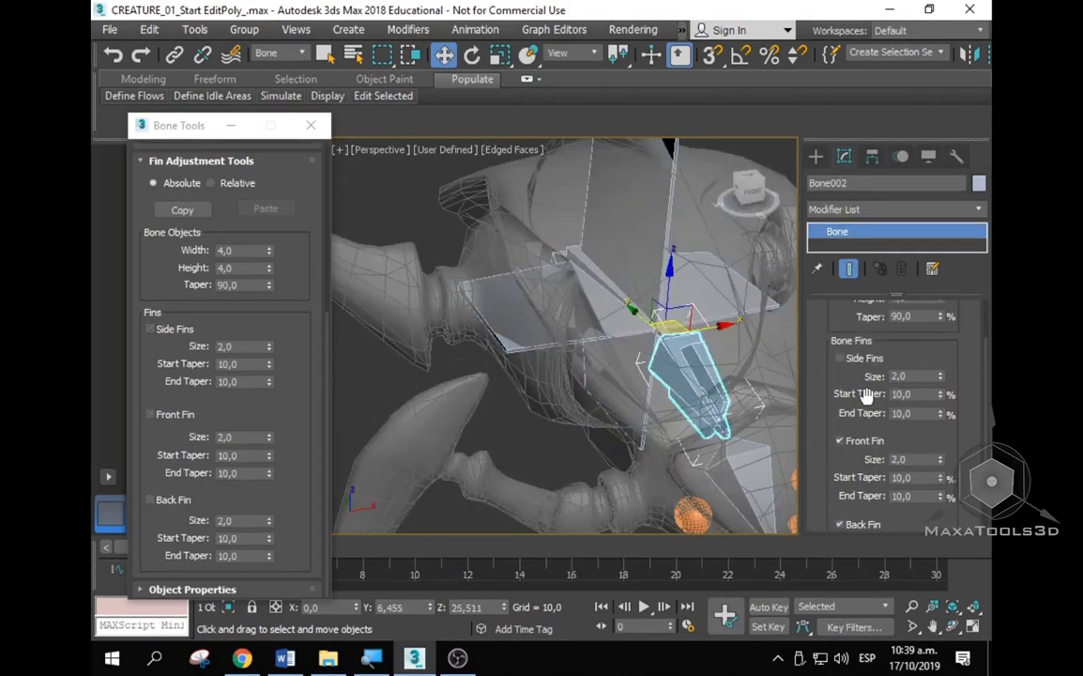
click(840, 358)
drag(940, 377, 940, 310)
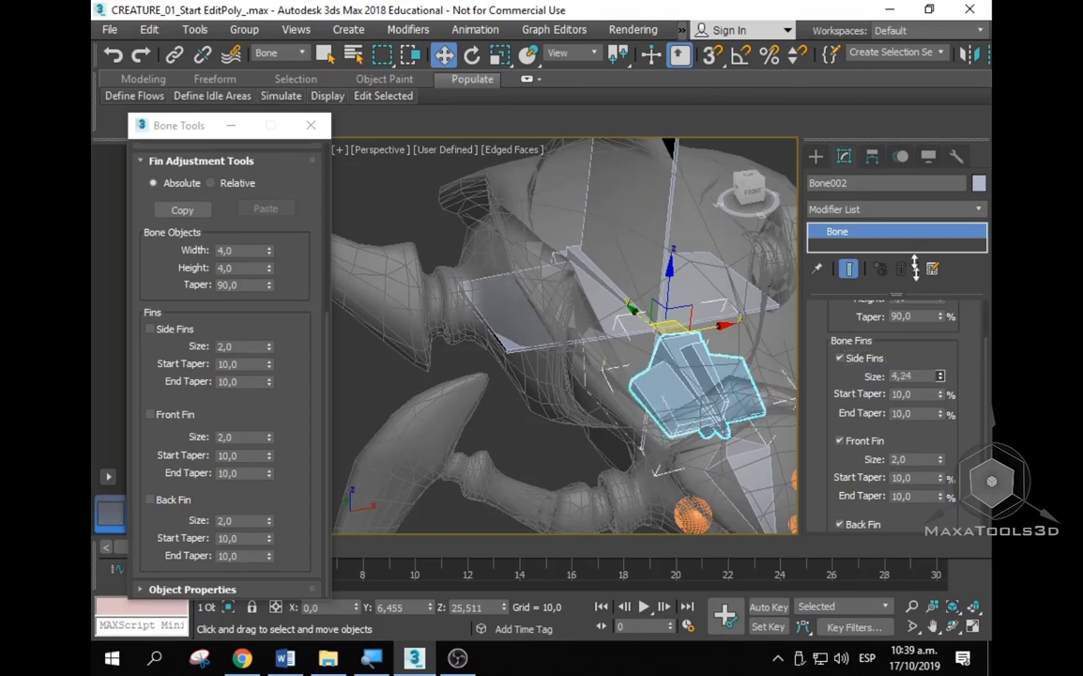
Step: Size Bone002's front fin to 9,32 and its back fin to 9,22
alt+middle_drag(719, 328, 822, 399)
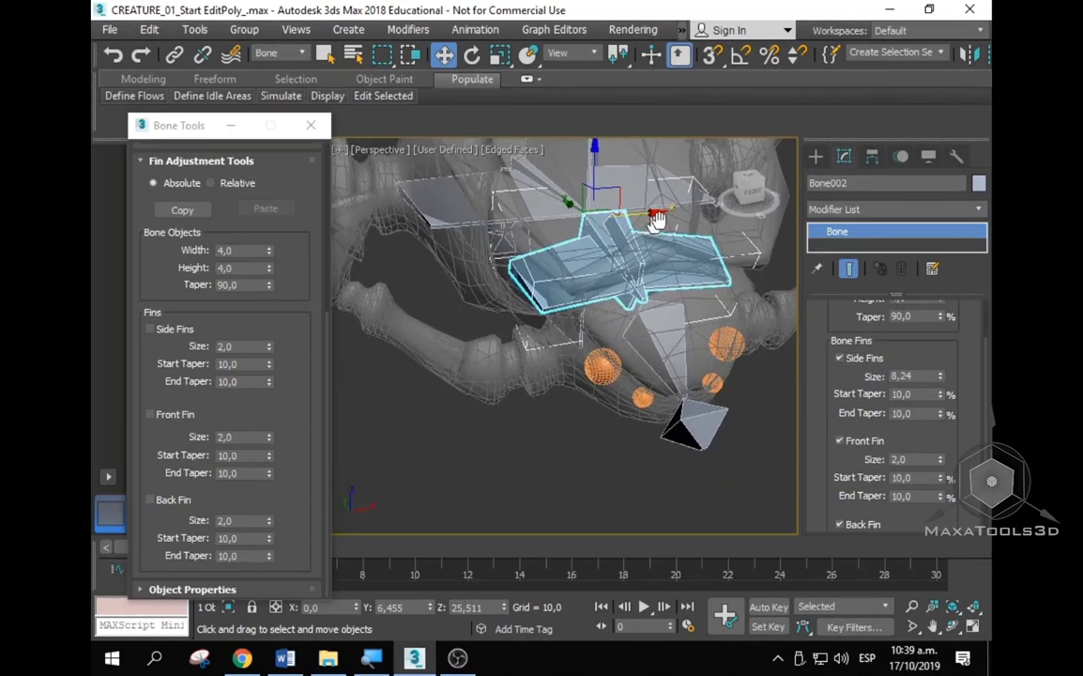
drag(942, 462, 942, 413)
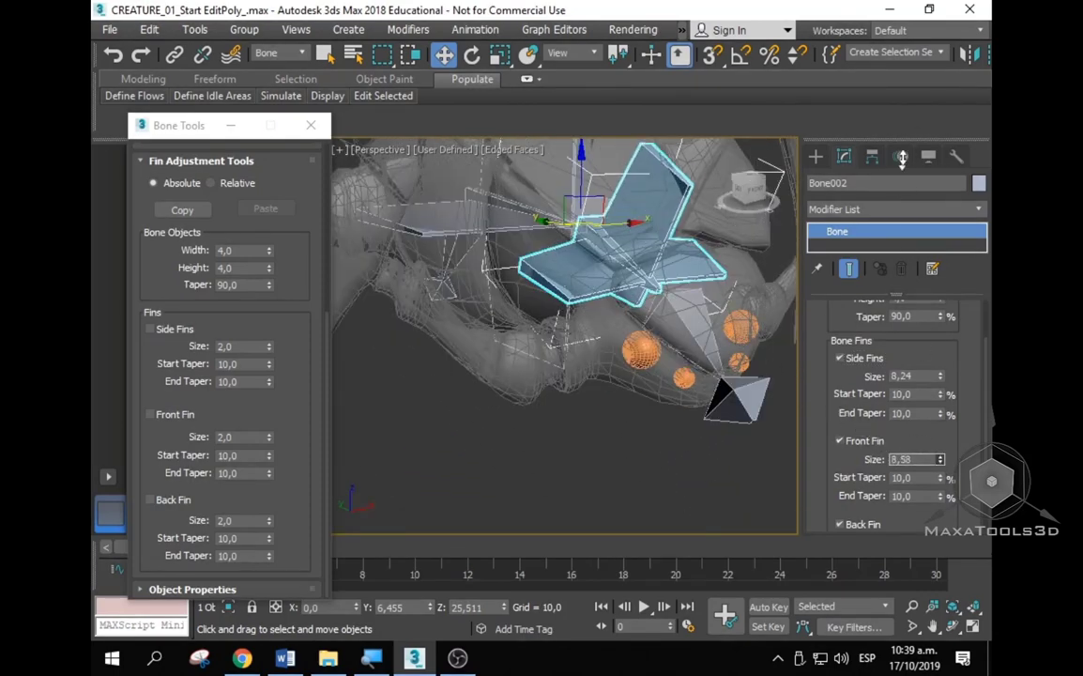
mouse_move(635, 312)
alt+middle_down()
mouse_move(672, 322)
mouse_move(823, 434)
alt+middle_up()
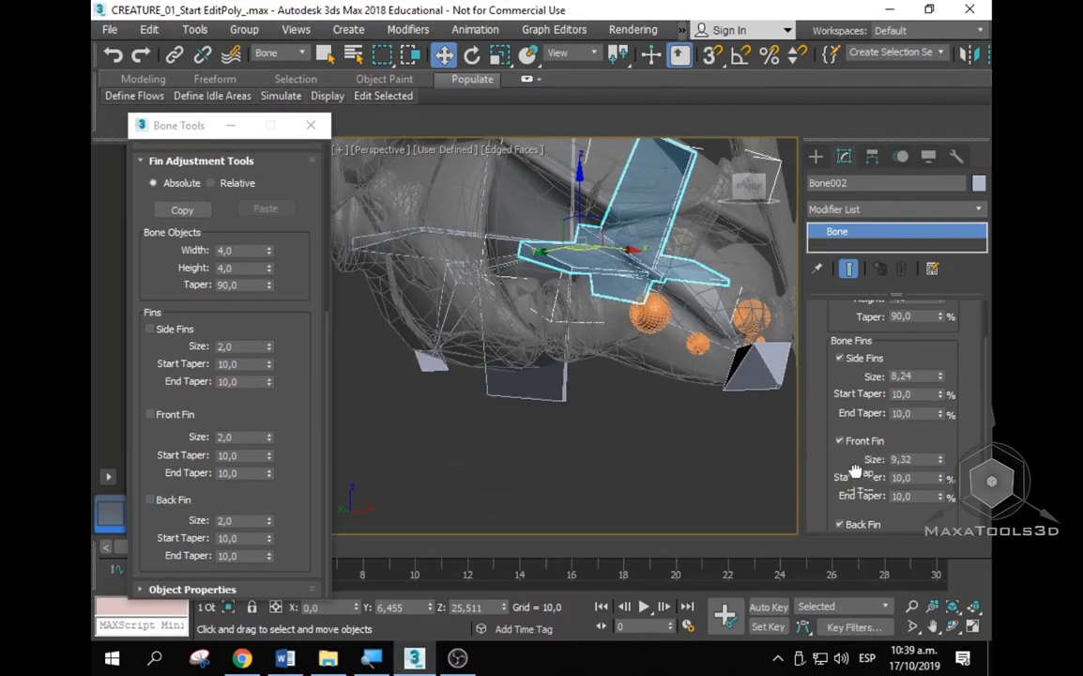
scroll(855, 471, down, 3)
drag(932, 382, 932, 357)
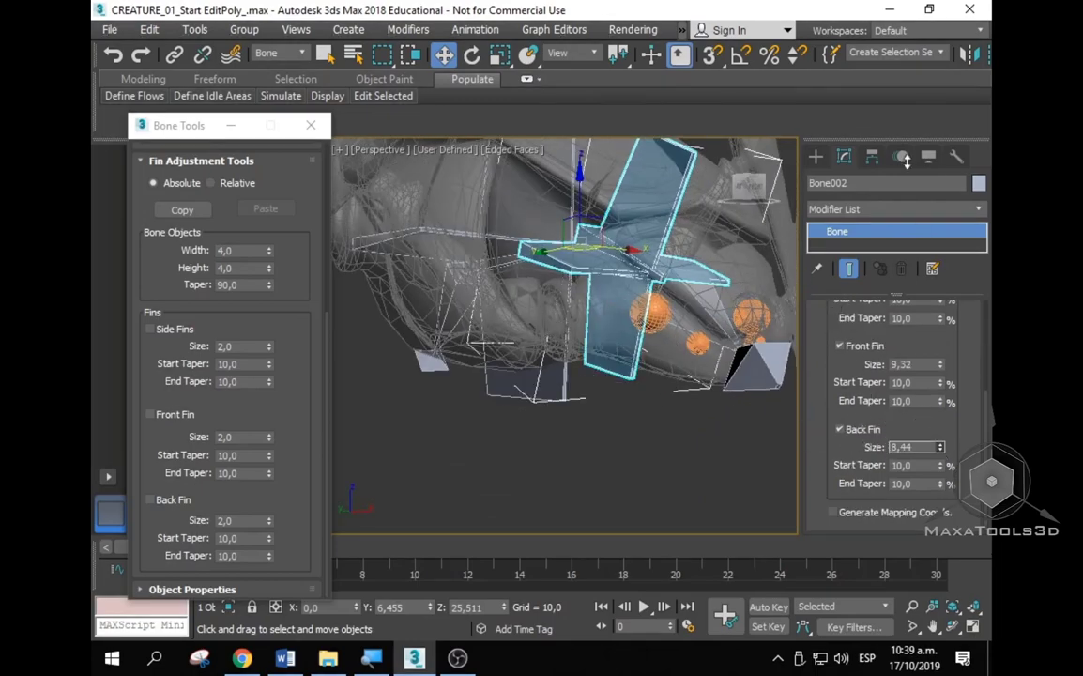
mouse_move(563, 329)
alt+middle_down()
mouse_move(517, 355)
mouse_move(558, 347)
alt+middle_up()
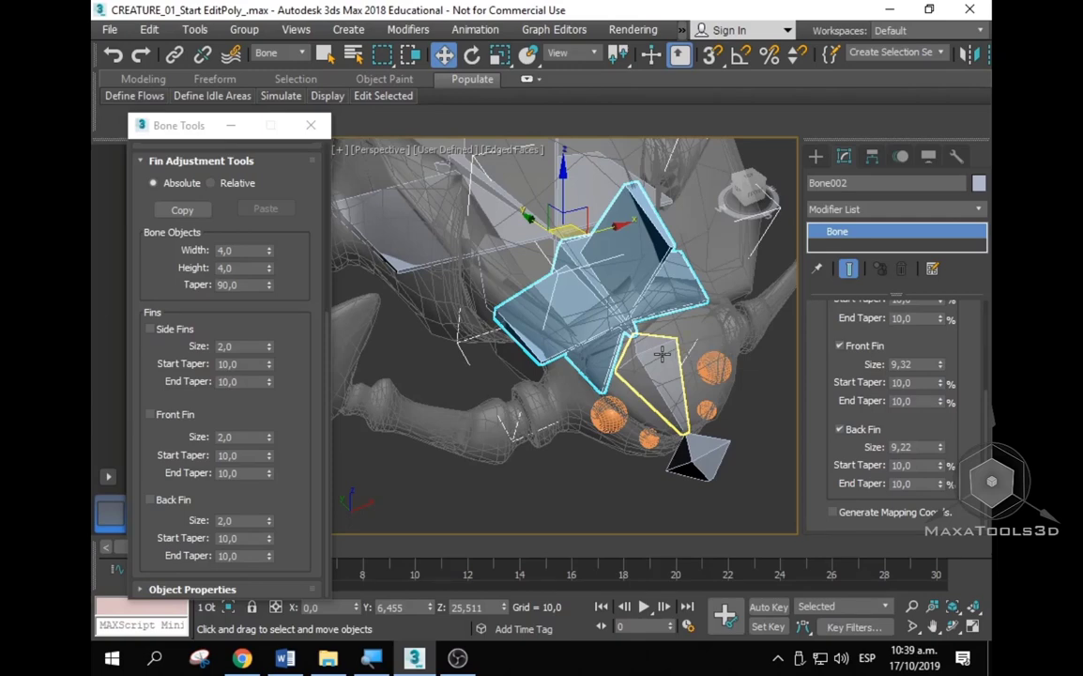
click(670, 367)
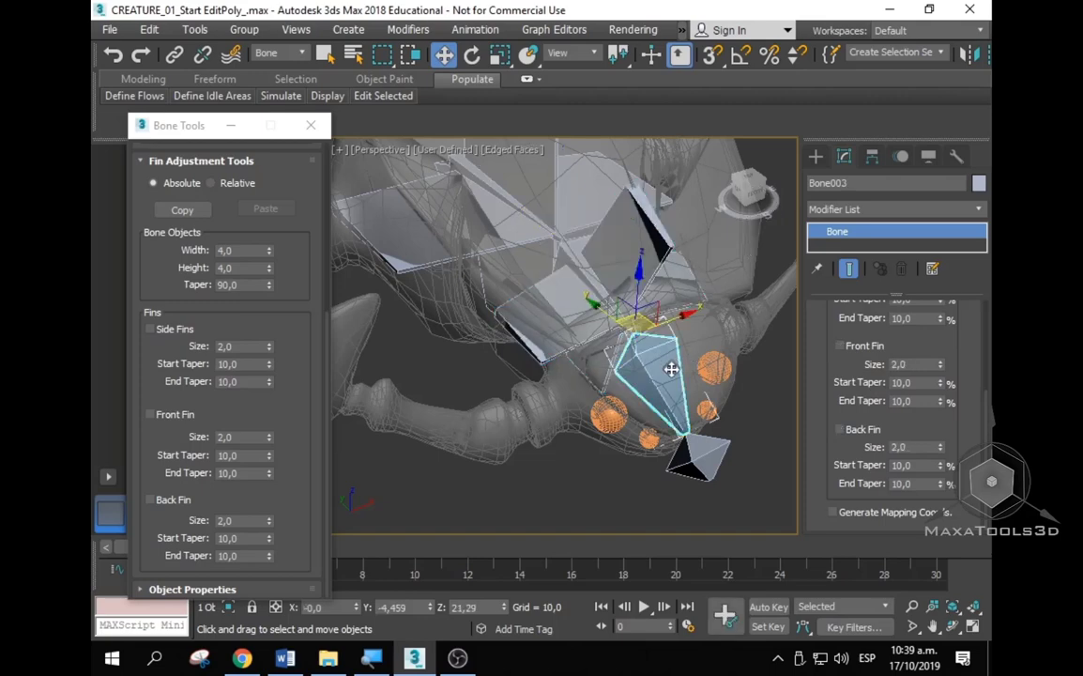
Step: Give Bone003 side fins of 5,7, a front fin of 4,66 and a back fin of 5,0
click(839, 346)
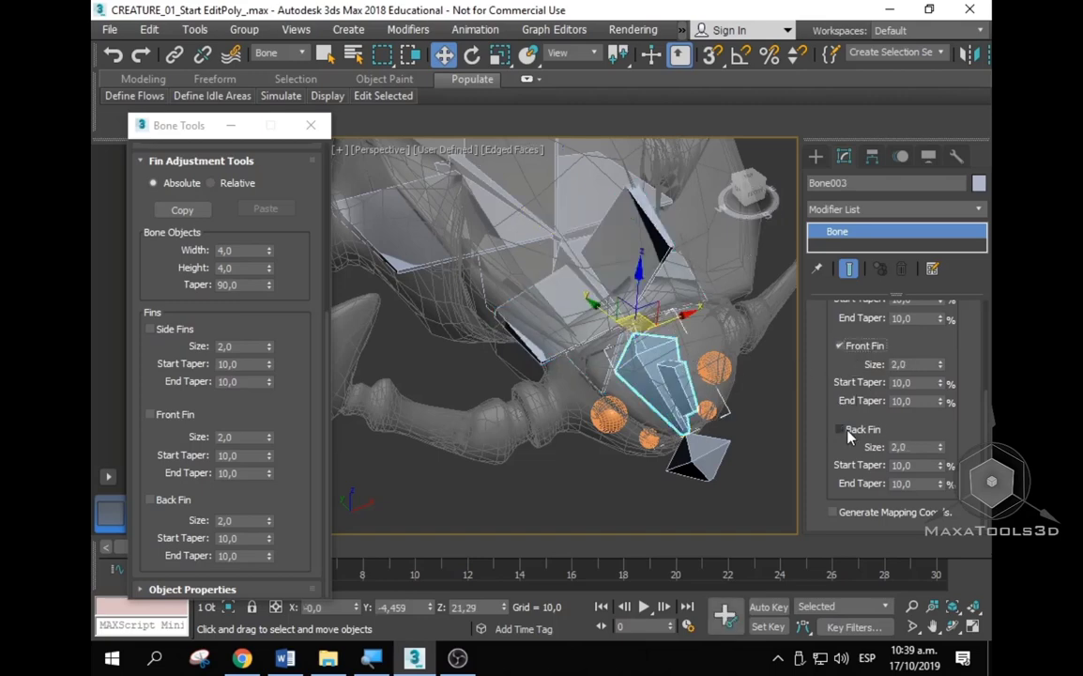
click(839, 429)
scroll(840, 394, up, 2)
click(839, 336)
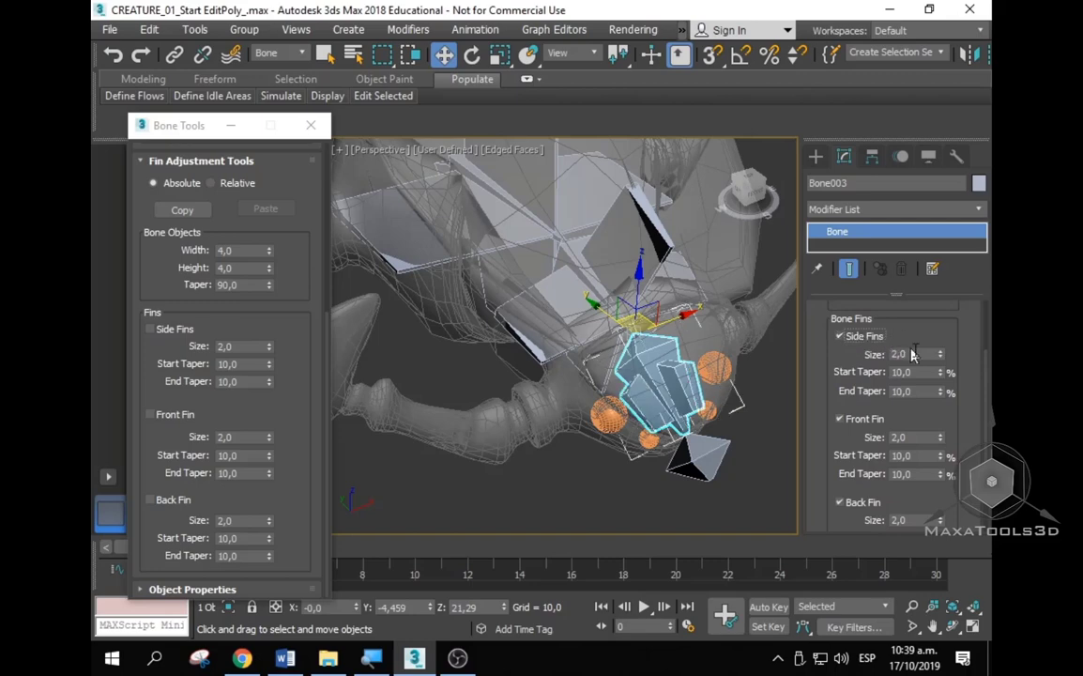
drag(939, 354, 919, 206)
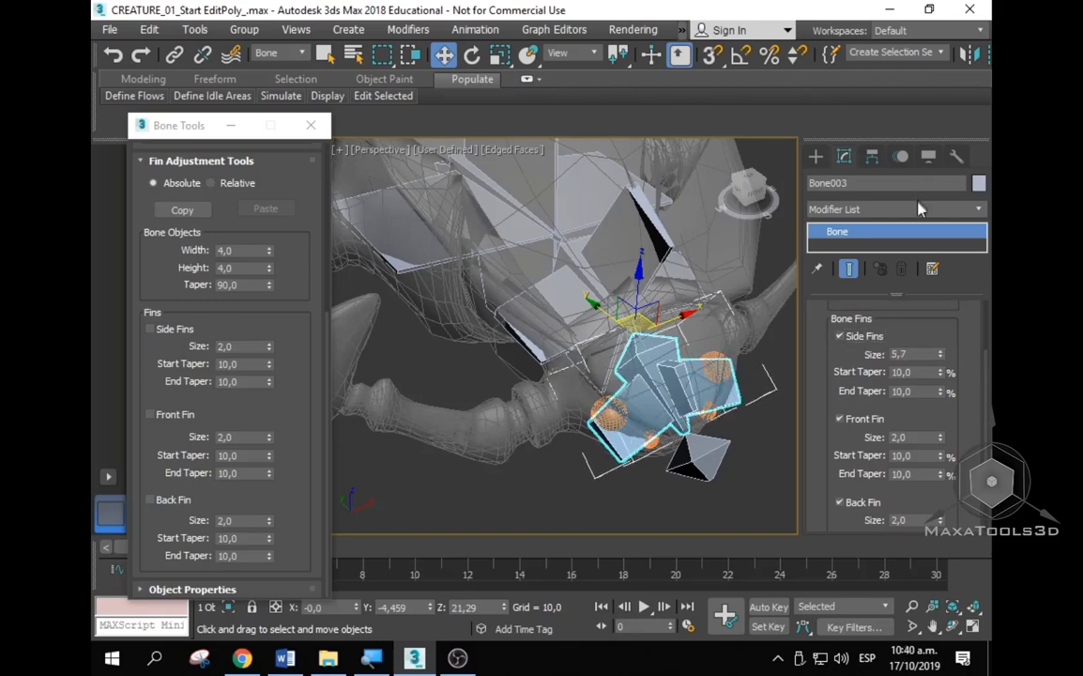
drag(940, 437, 962, 249)
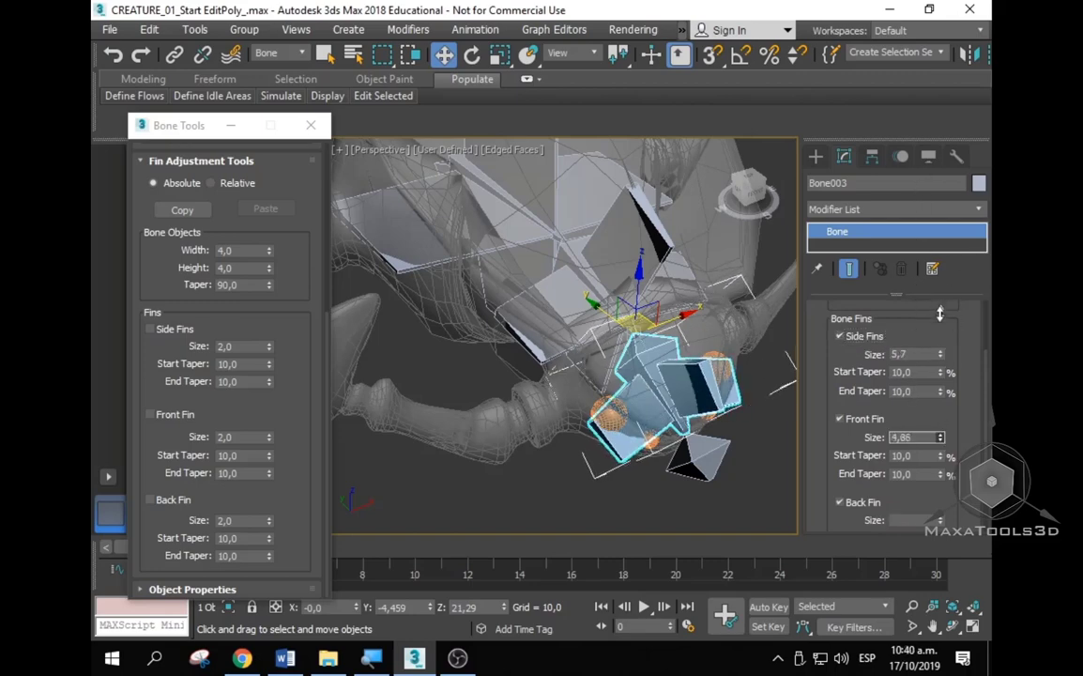
mouse_move(650, 365)
alt+middle_down()
mouse_move(708, 327)
mouse_move(679, 310)
mouse_move(769, 404)
alt+middle_up()
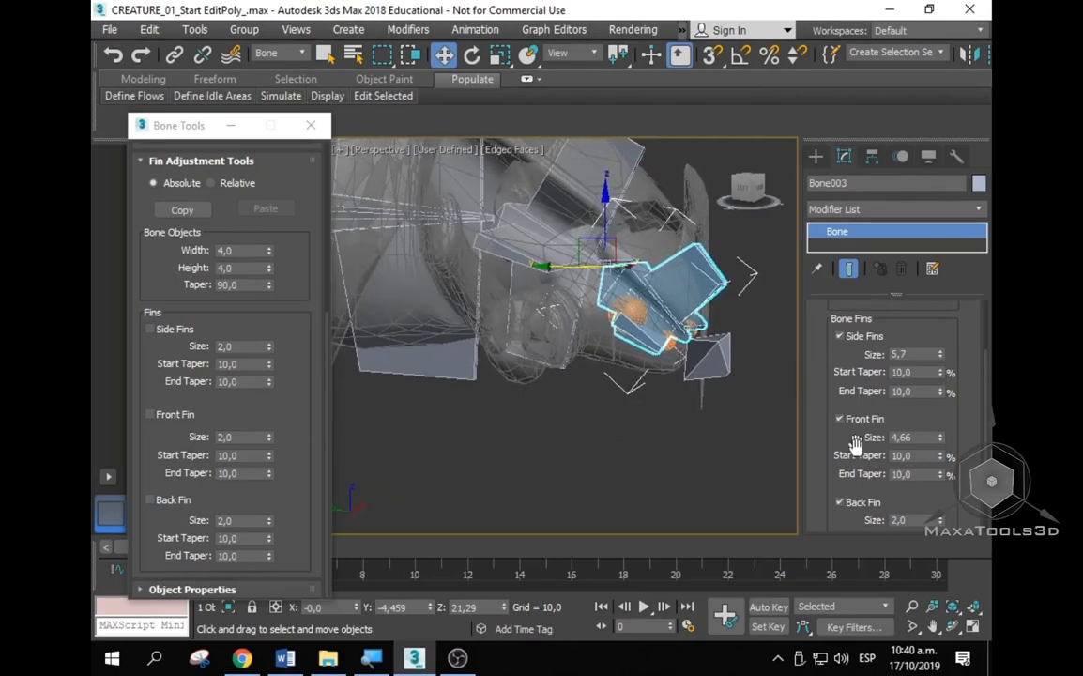
scroll(899, 424, down, 2)
drag(939, 447, 850, 406)
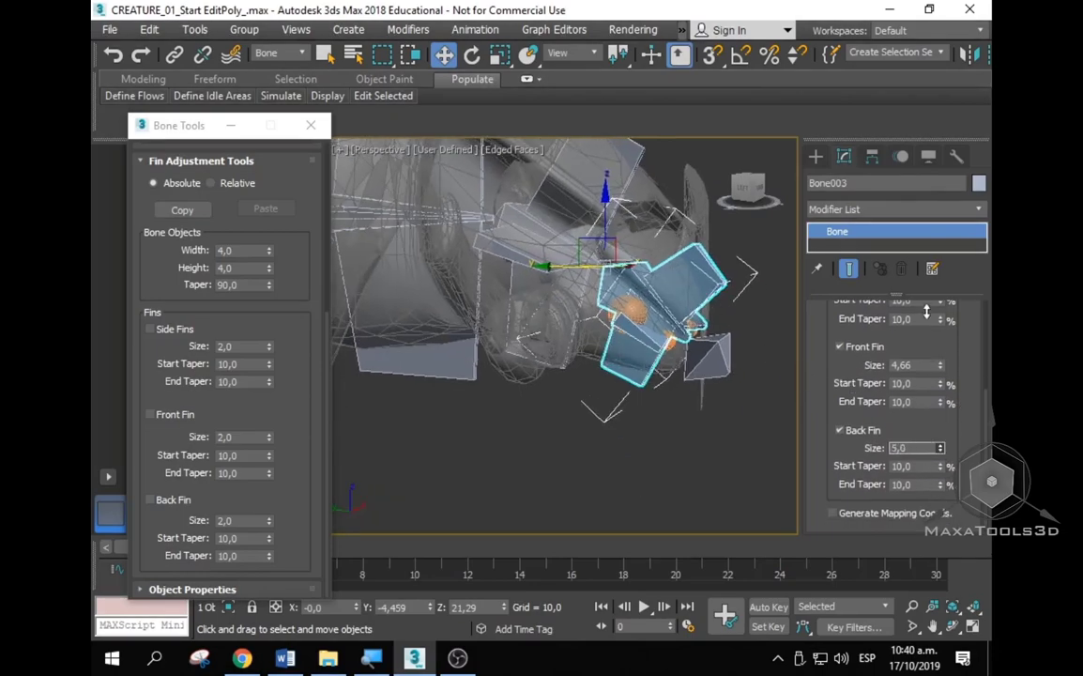
mouse_move(850, 406)
alt+middle_down()
mouse_move(699, 319)
mouse_move(498, 296)
mouse_move(563, 422)
alt+middle_up()
scroll(699, 319, down, 2)
scroll(498, 296, down, 2)
scroll(563, 423, up, 4)
Step: Give Bone005 a back fin of size 8,06 and a front fin of 6,32
click(624, 464)
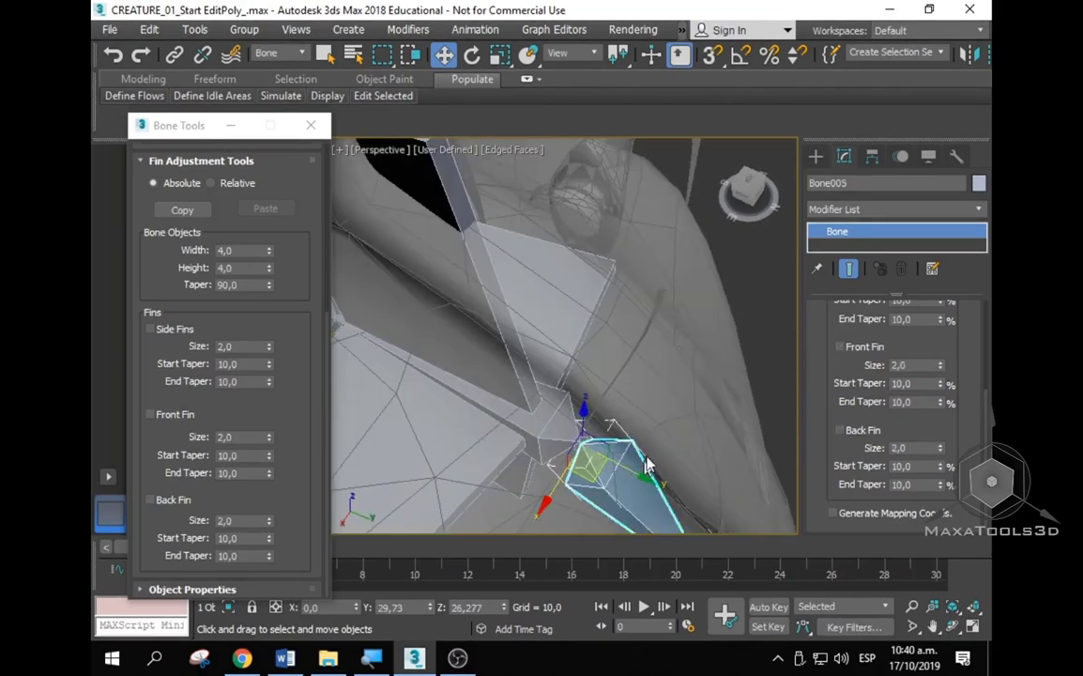
scroll(648, 459, down, 4)
alt+middle_drag(664, 393, 736, 369)
click(839, 346)
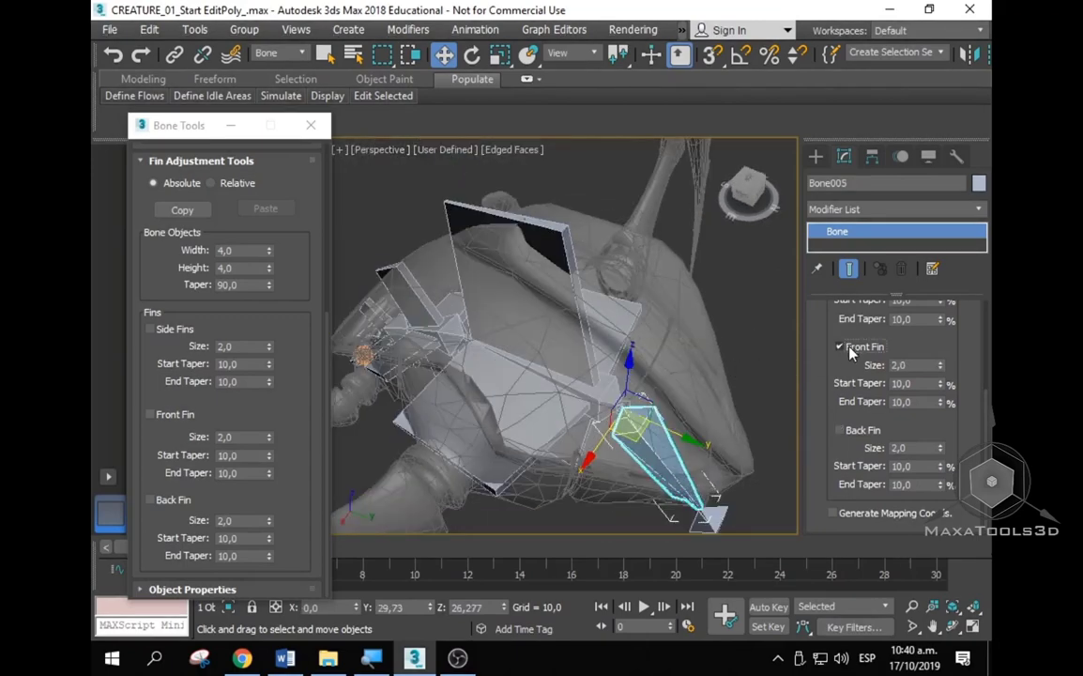
click(839, 430)
drag(940, 447, 922, 171)
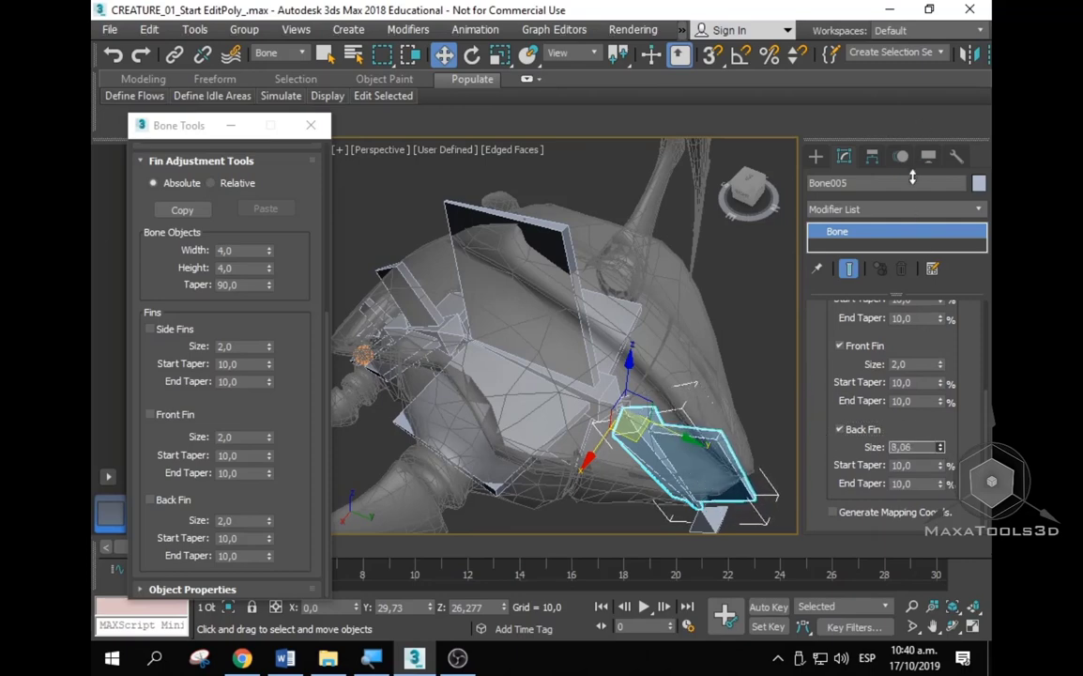
alt+middle_drag(732, 431, 732, 322)
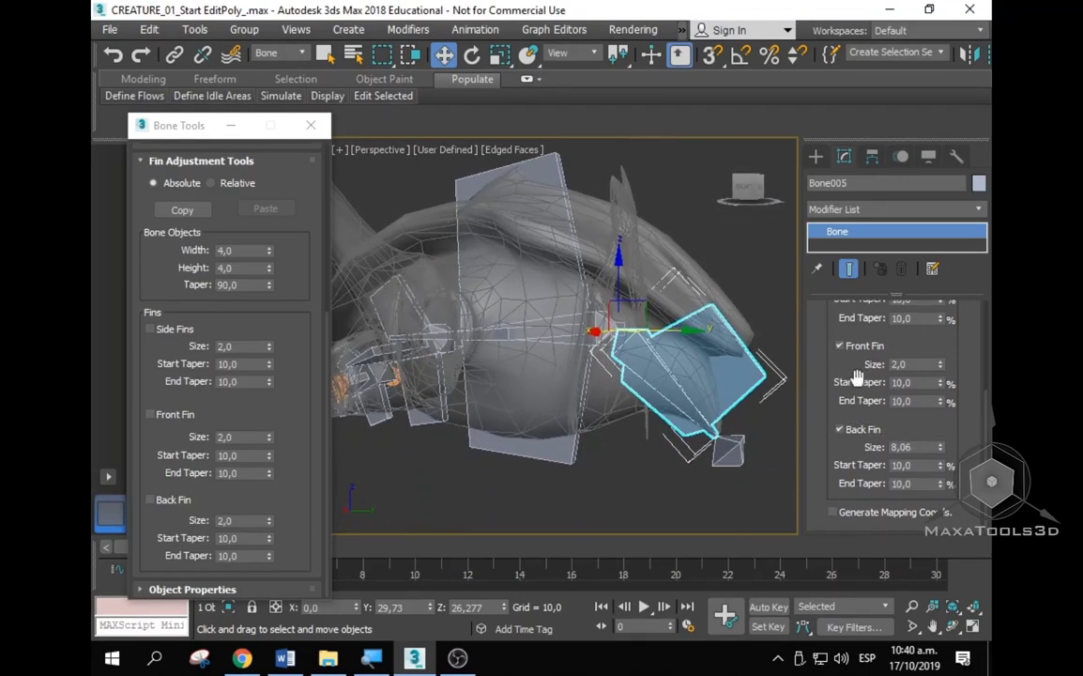
scroll(831, 376, up, 1)
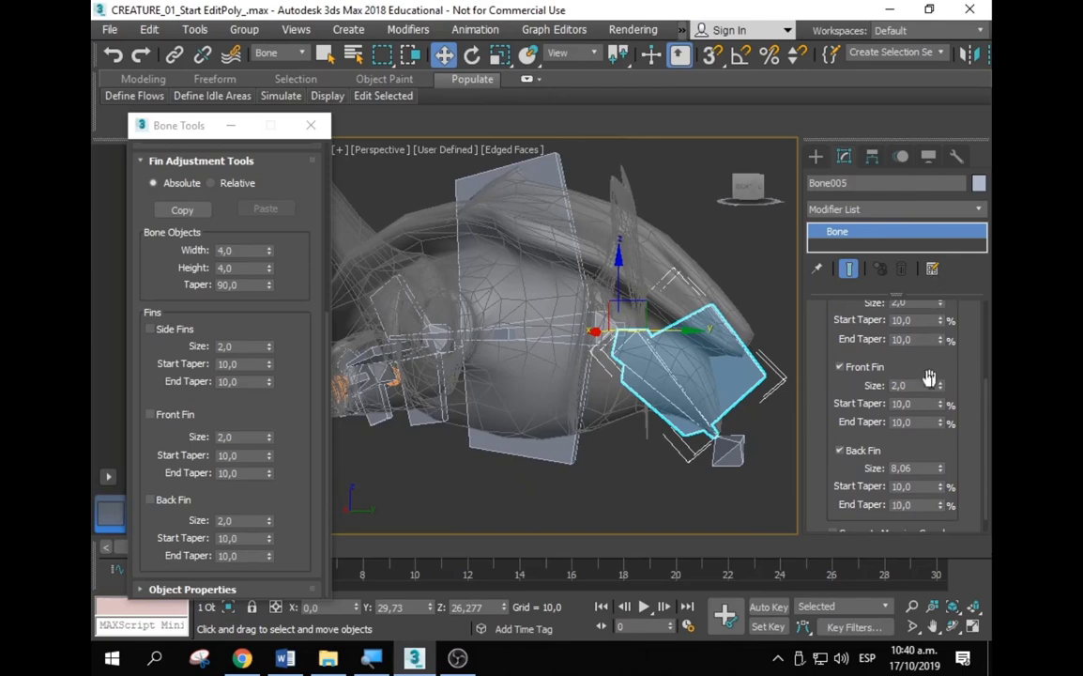
drag(940, 385, 939, 357)
mouse_move(648, 394)
alt+middle_down()
mouse_move(662, 380)
mouse_move(613, 416)
alt+middle_up()
Step: Add side fins of size 6,12 to Bone005, then view the creature from the front
scroll(918, 404, up, 4)
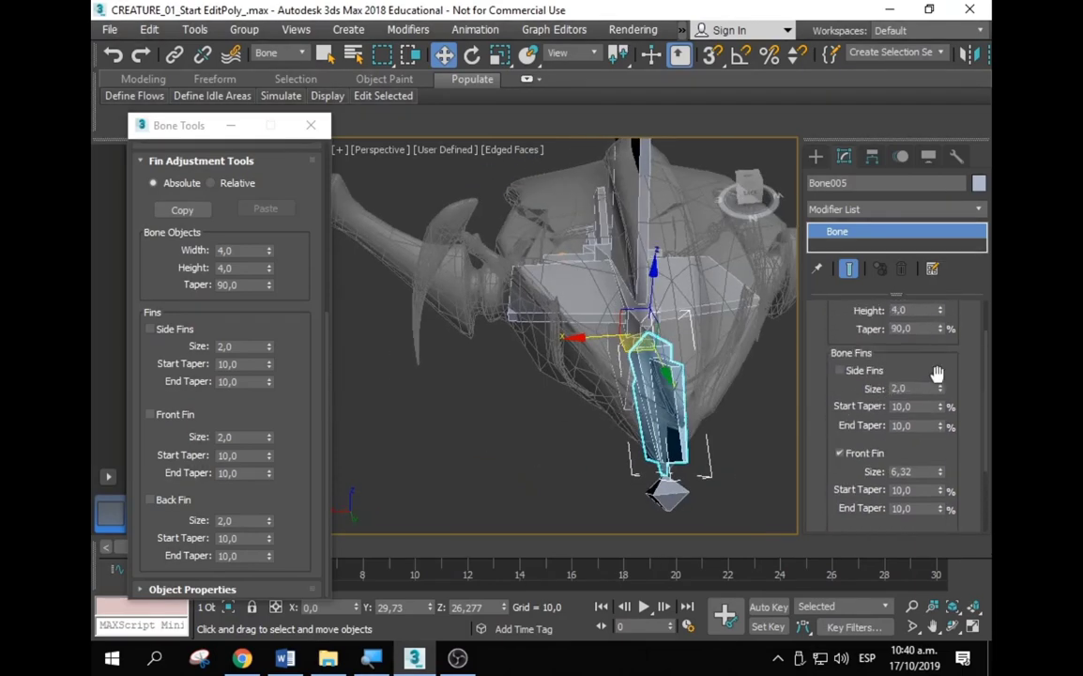
click(840, 371)
drag(939, 387, 944, 209)
mouse_move(657, 394)
alt+middle_down()
mouse_move(698, 355)
mouse_move(551, 387)
mouse_move(641, 459)
alt+middle_up()
key(f)
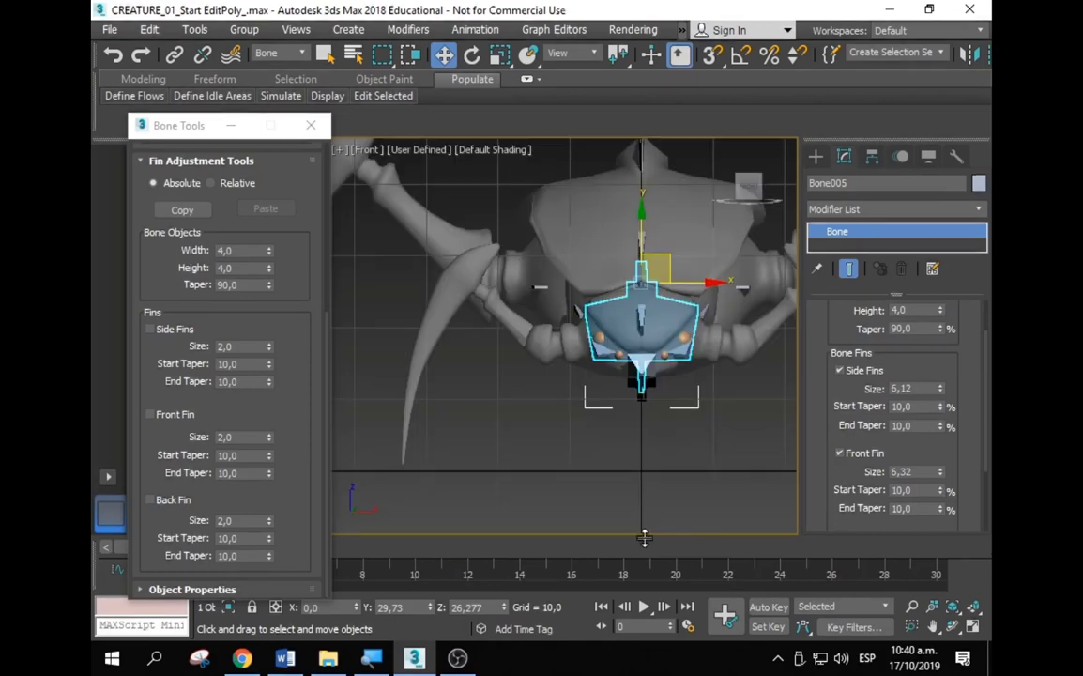
click(592, 380)
scroll(621, 398, up, 5)
Step: Expand Bone005, Bone001, Bone002 and Bone003 in the Scene Explorer to show the full hierarchy
scroll(622, 399, up, 2)
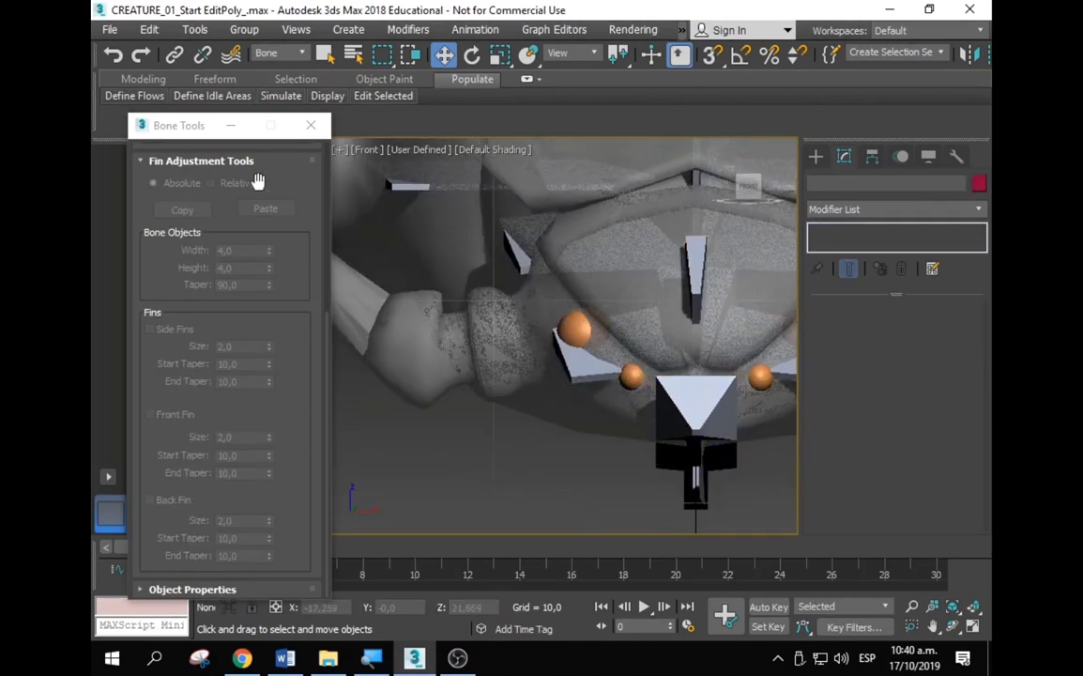
drag(185, 124, 433, 126)
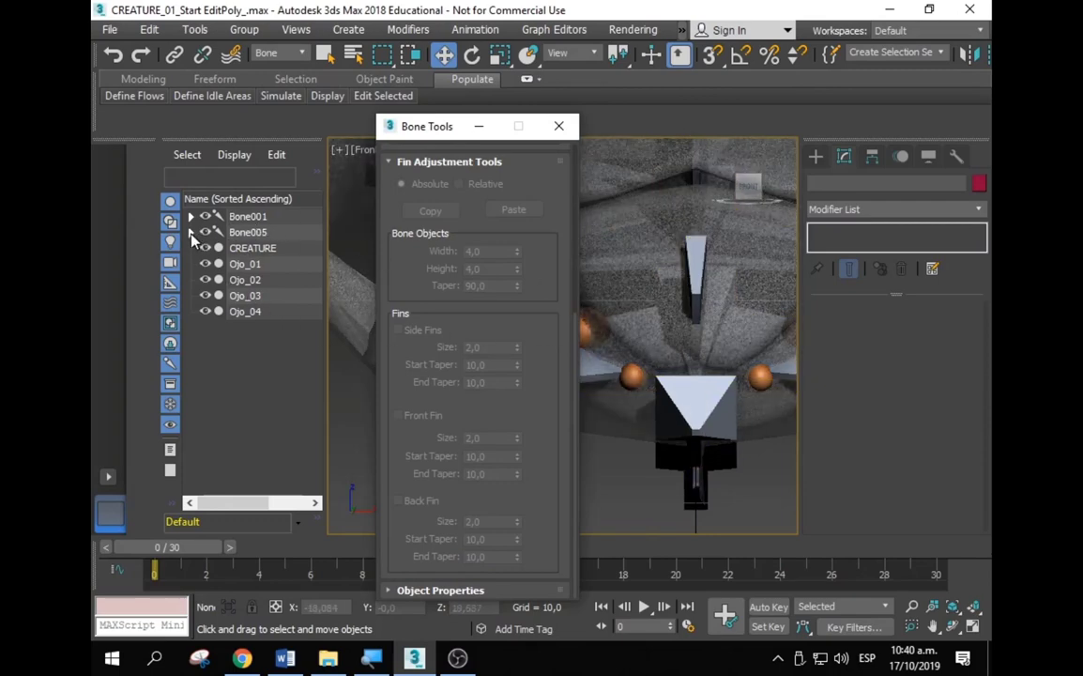
click(191, 234)
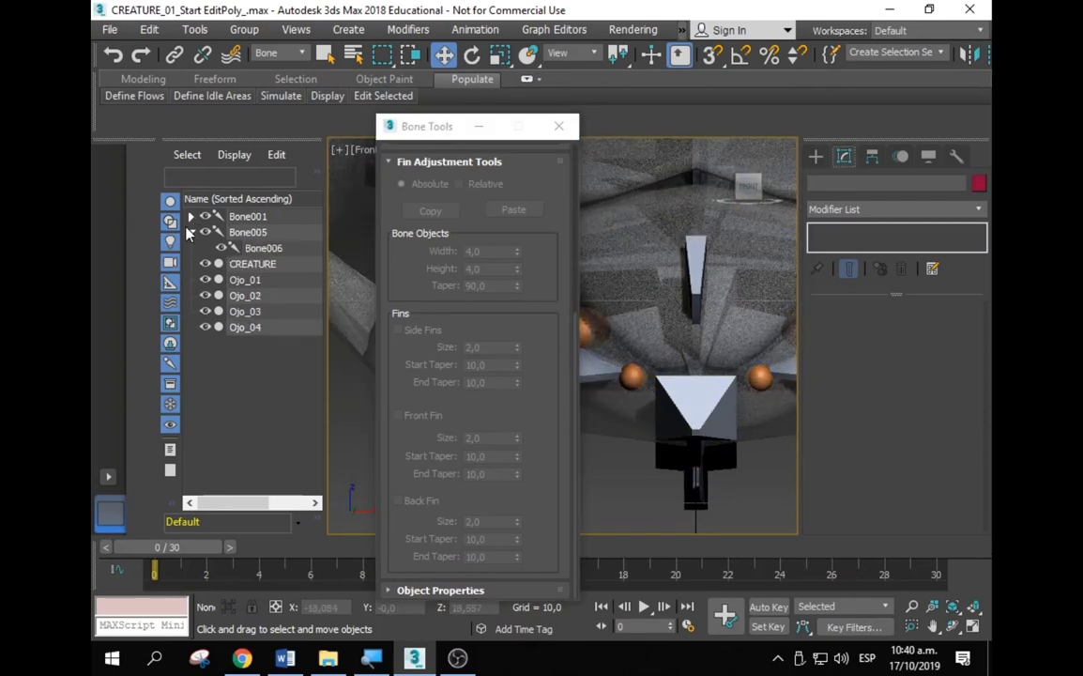
click(191, 216)
click(207, 232)
click(223, 247)
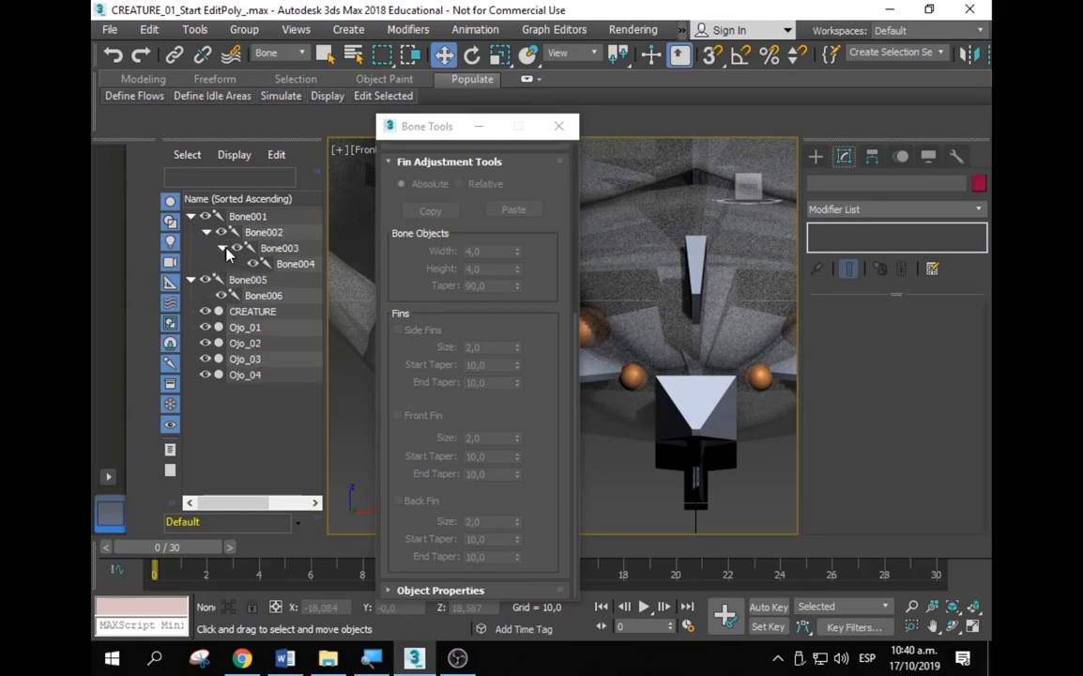
Step: Select Bone001 in the perspective view and put the Bone Tools window away
click(276, 265)
key(p)
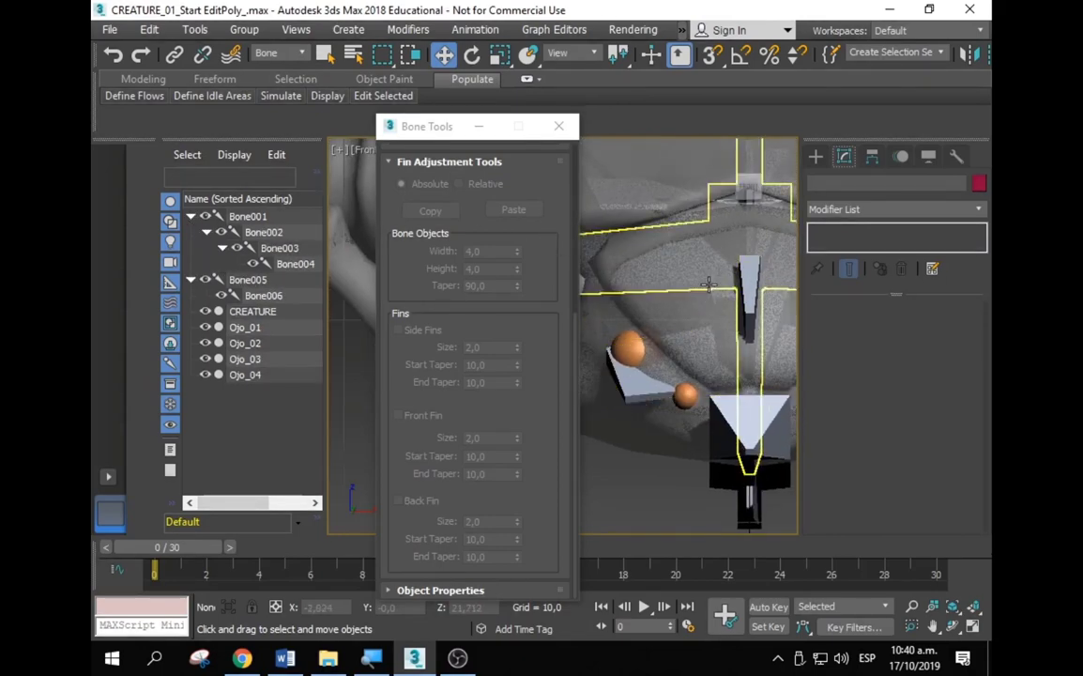
alt+middle_drag(698, 310, 740, 343)
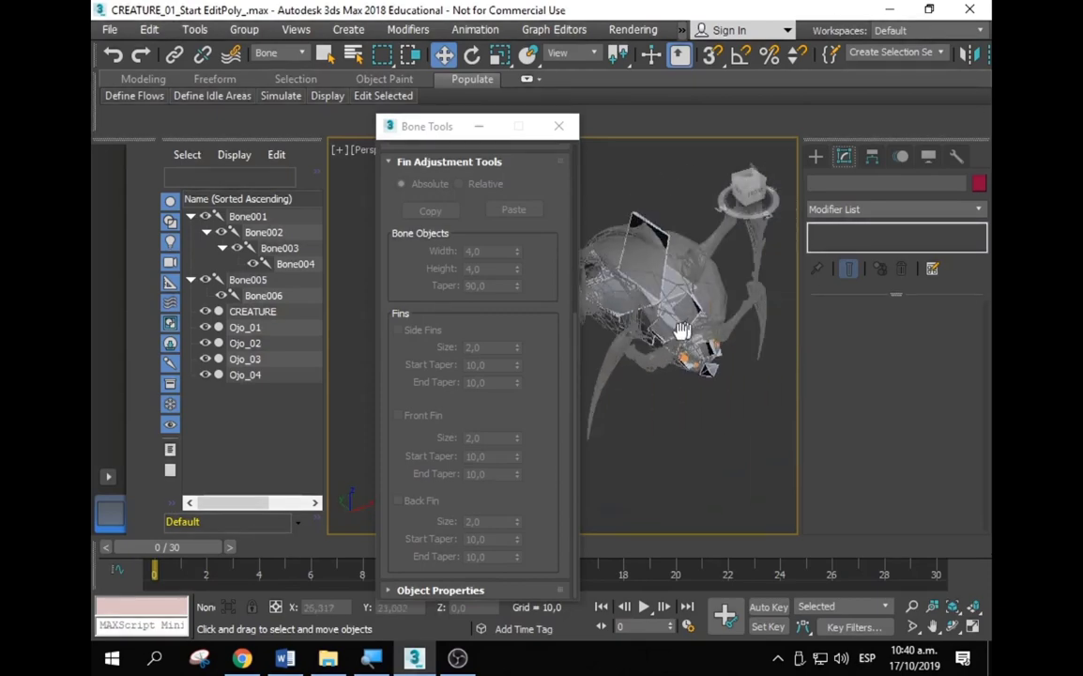
click(629, 230)
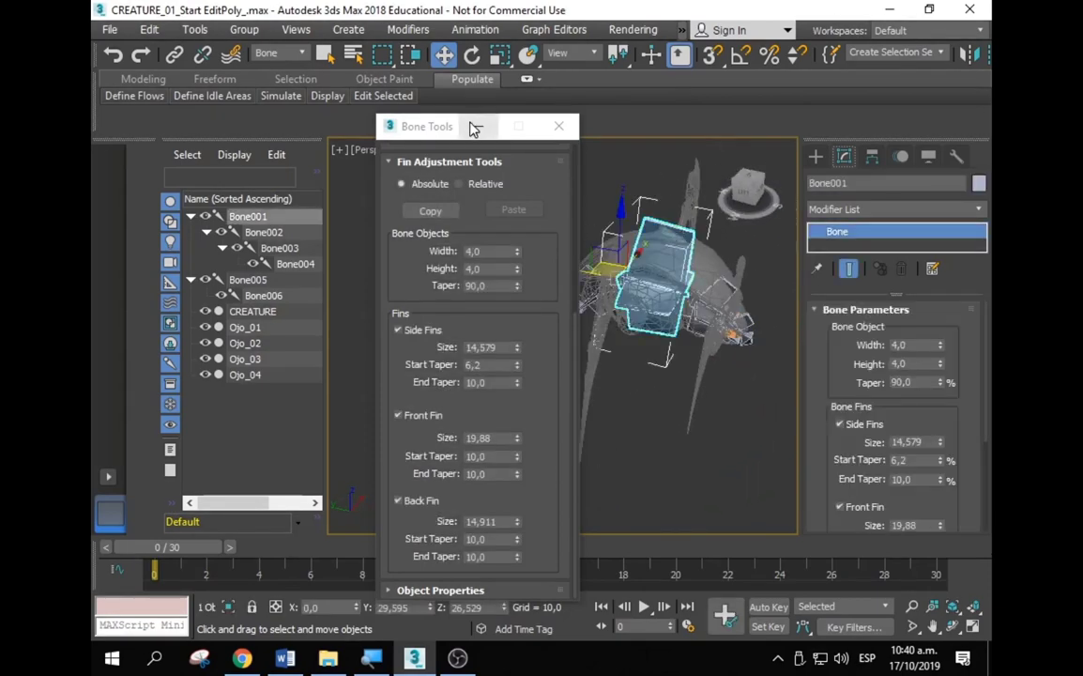
click(479, 126)
Step: Rename Bone001 to Cadera and Bone002 to cuello
key(z)
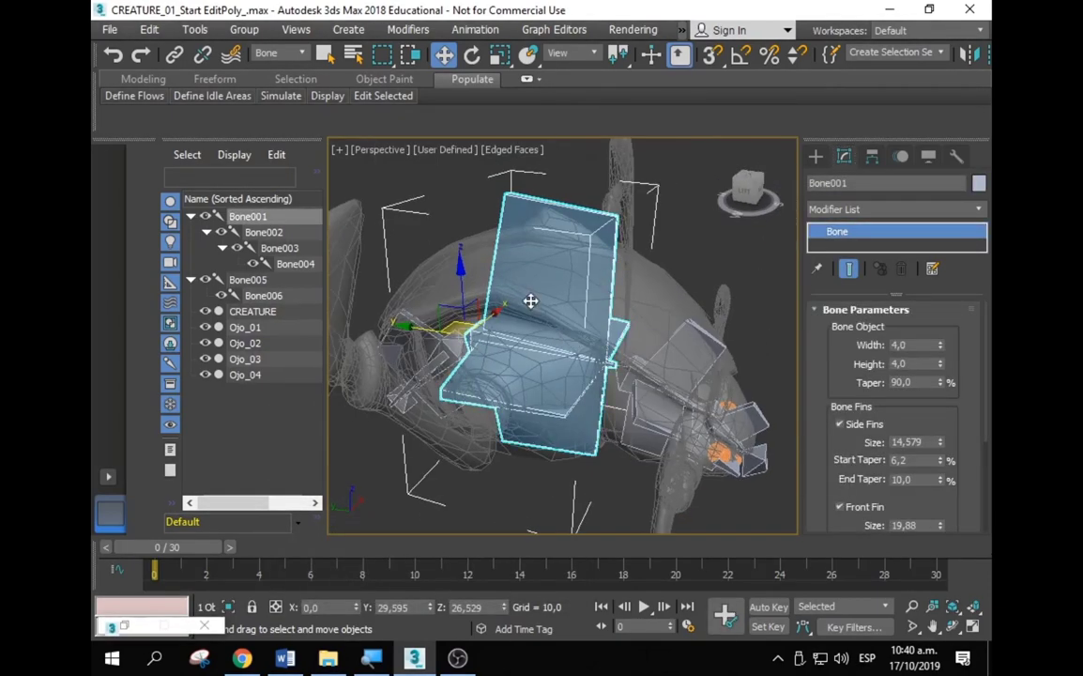
alt+middle_drag(558, 295, 601, 258)
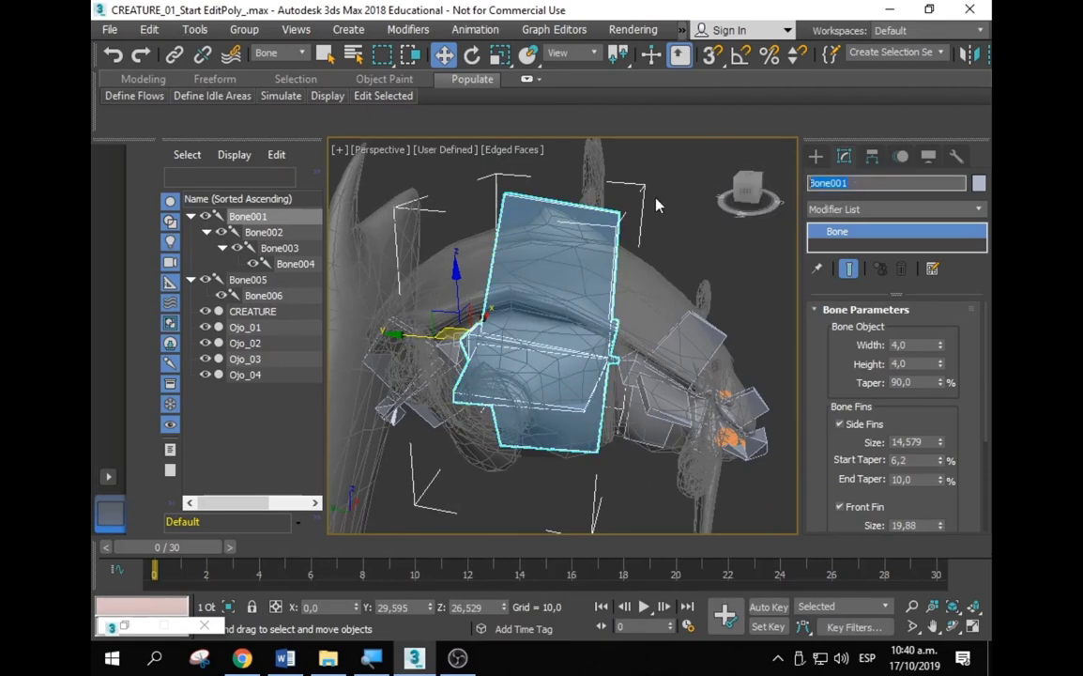
text(Cs)
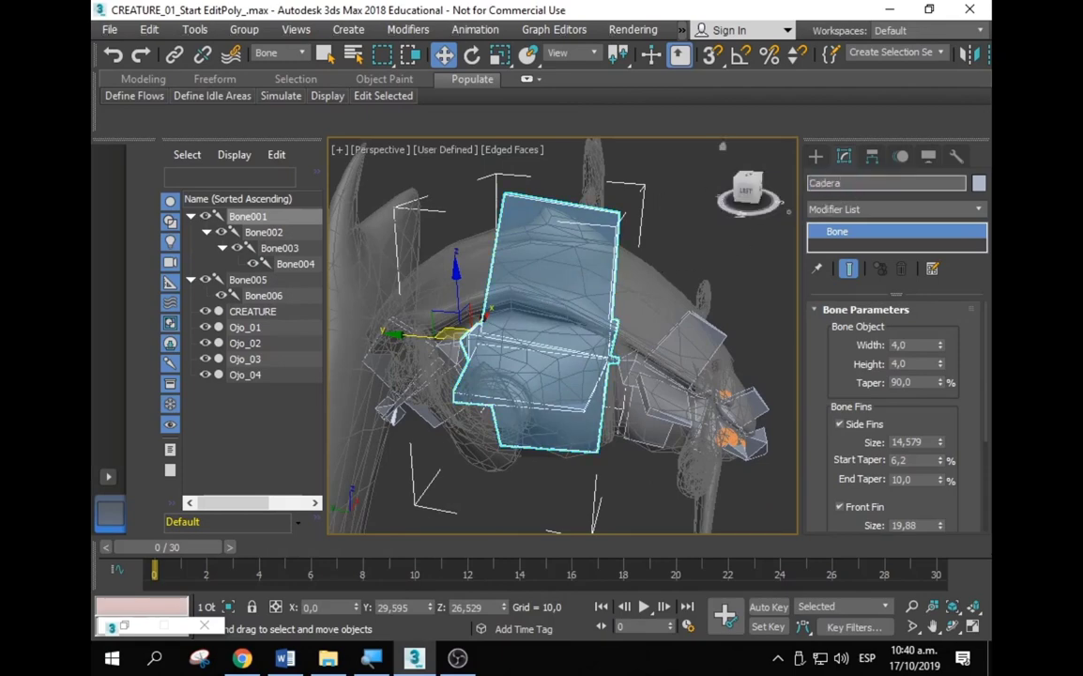
key(Return)
click(266, 233)
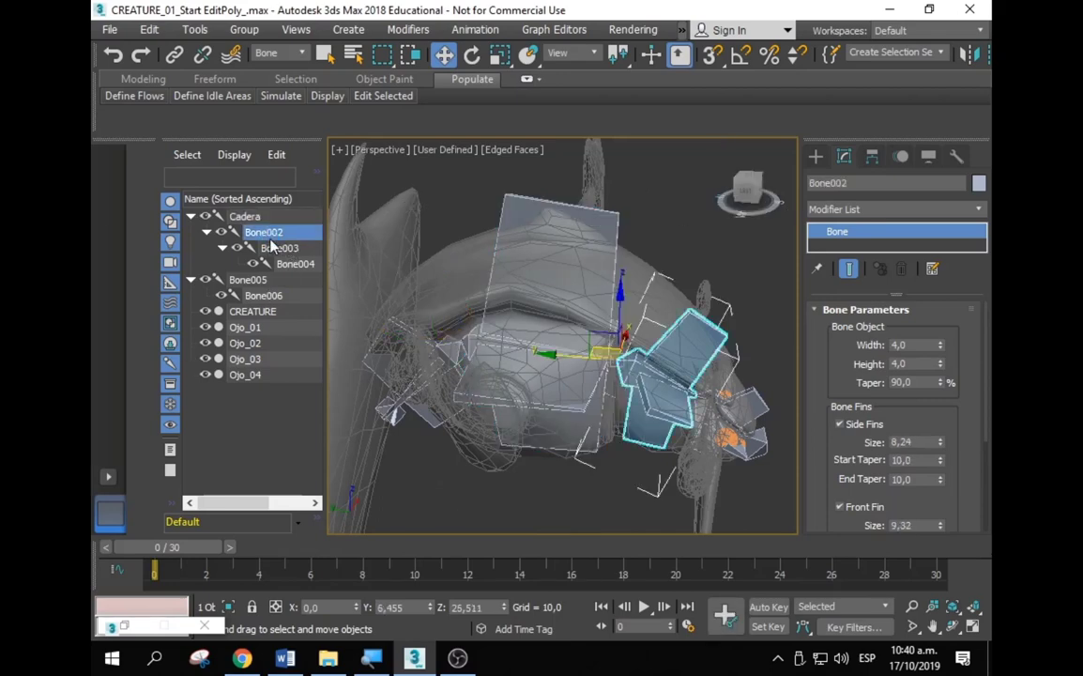
click(898, 184)
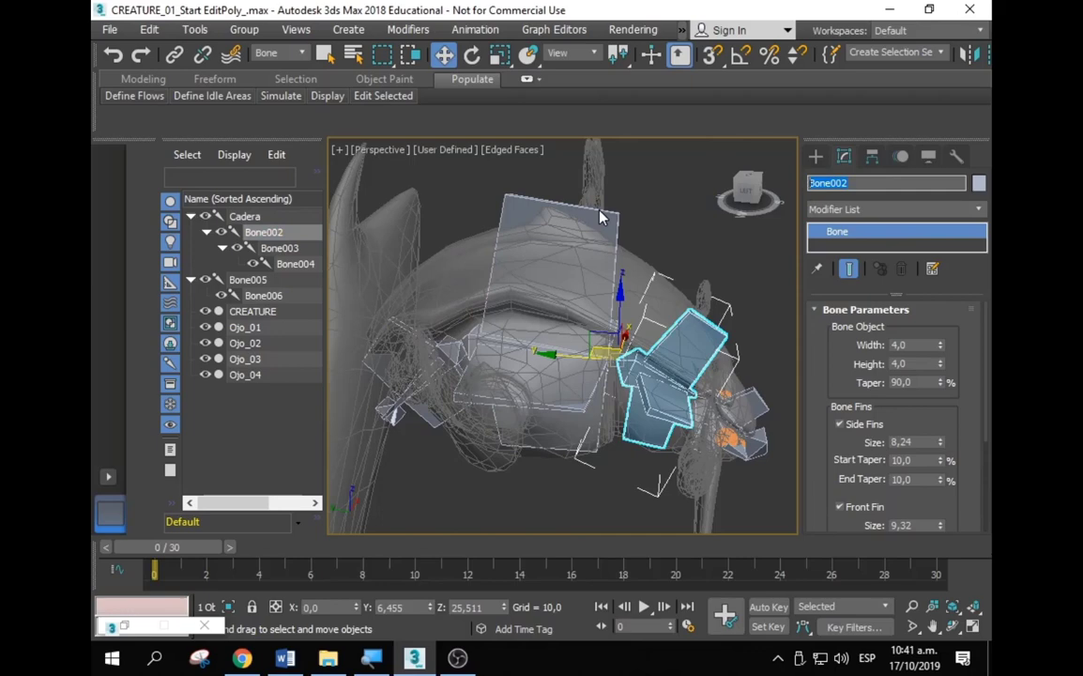
text(cuello)
key(Return)
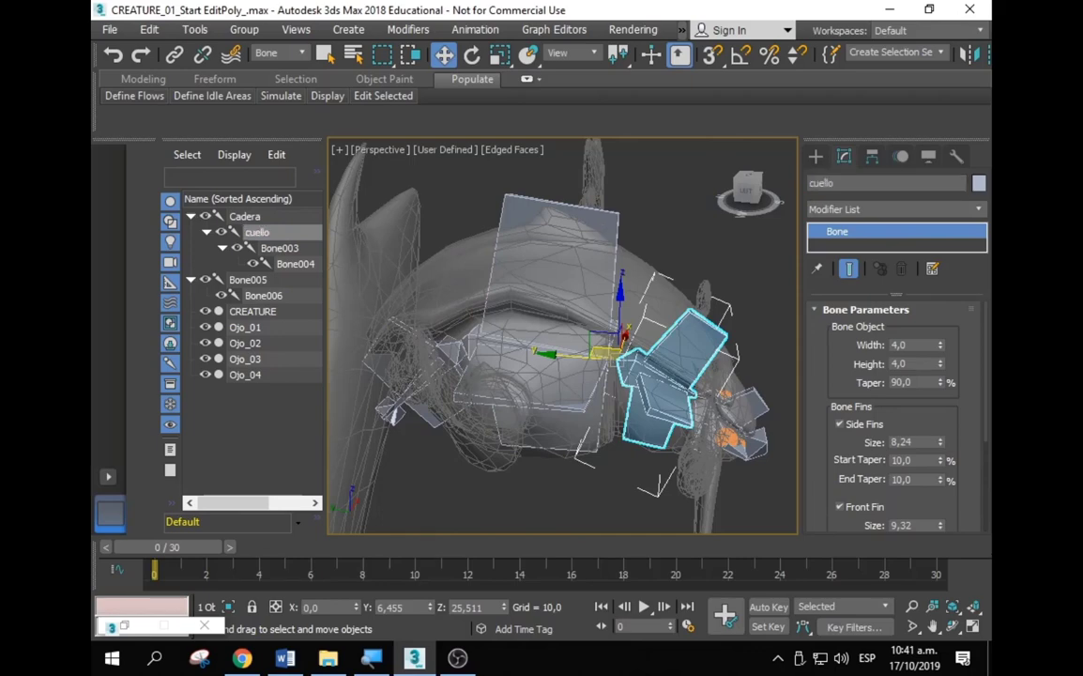
Step: Rename Bone003 to Cabeza and Bone004 to Cabeza END
click(266, 250)
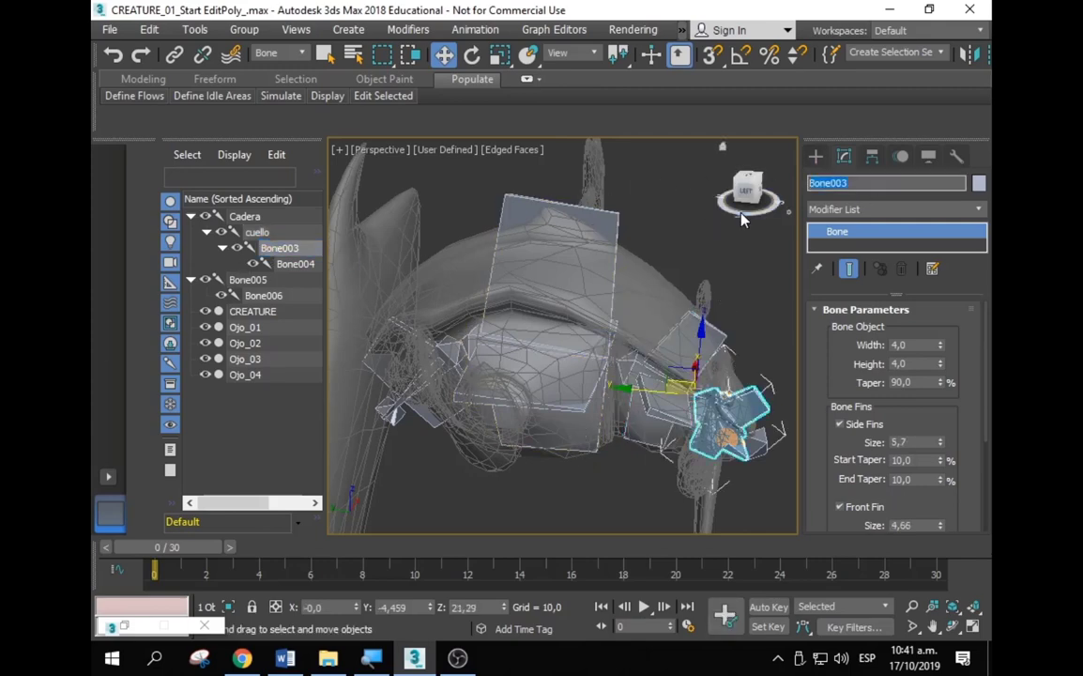
text(Cabeza)
key(Return)
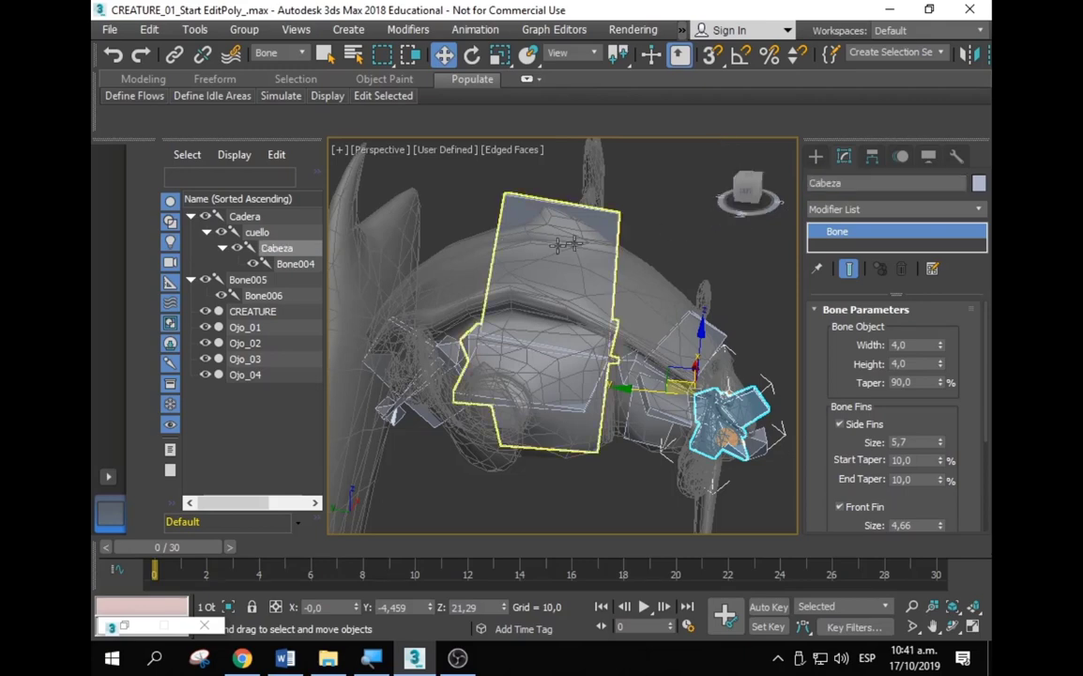
click(295, 264)
click(844, 183)
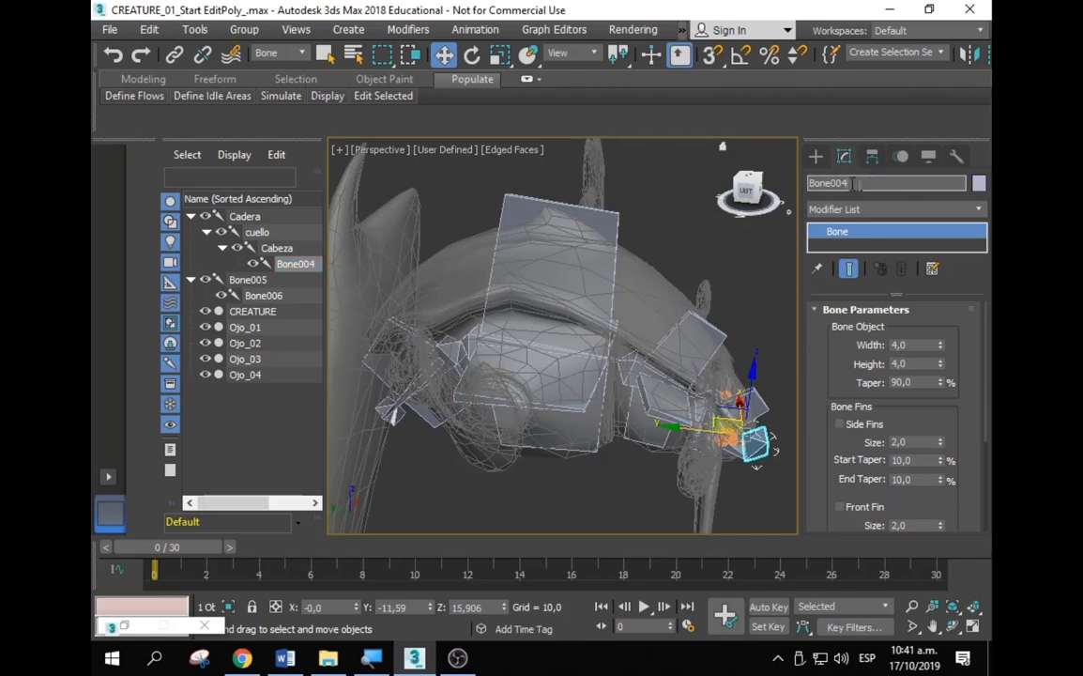
text(Cabeza END)
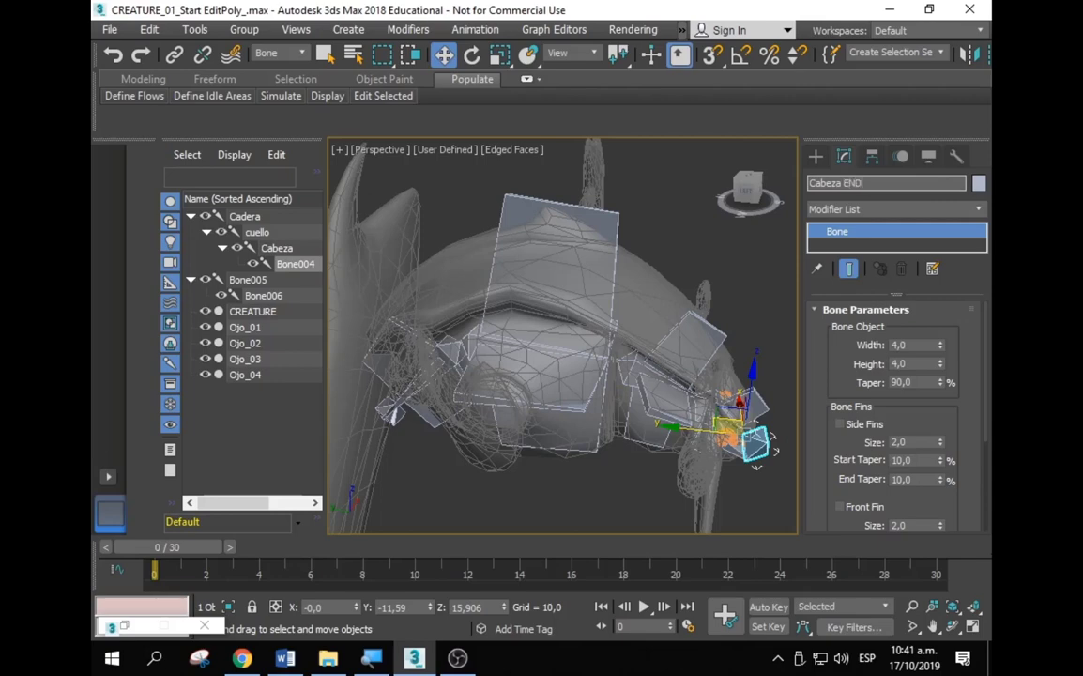
key(Return)
Step: Pan toward the tail and select tail bones Bone005 and Bone006 in turn
scroll(556, 265, up, 3)
middle_drag(689, 290, 637, 276)
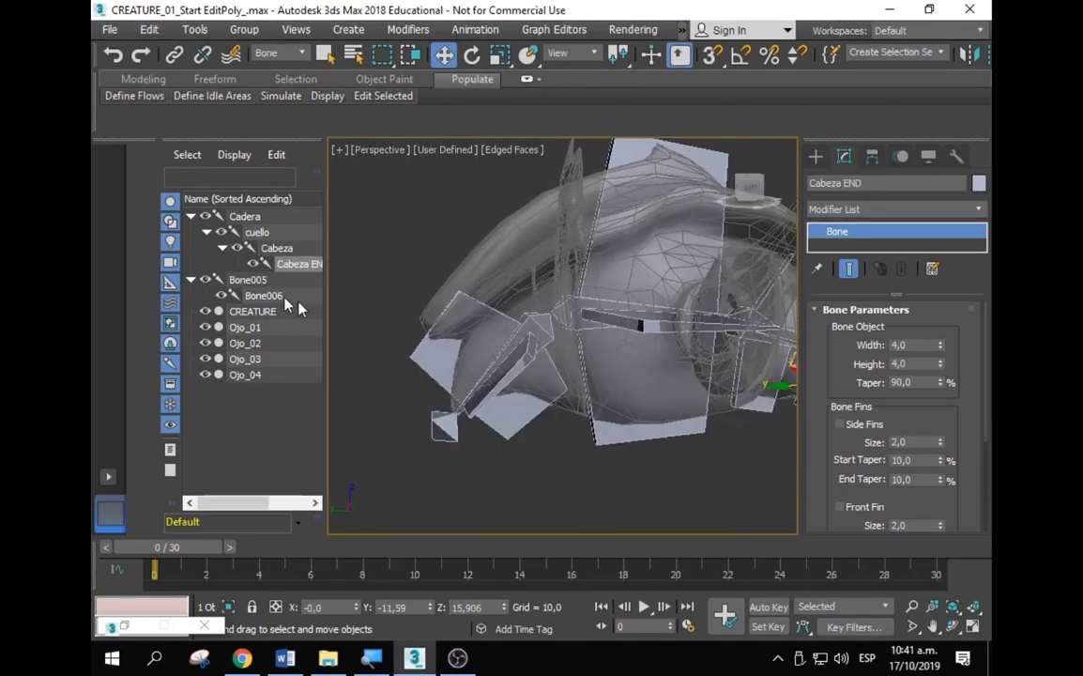
click(246, 280)
click(255, 294)
click(252, 285)
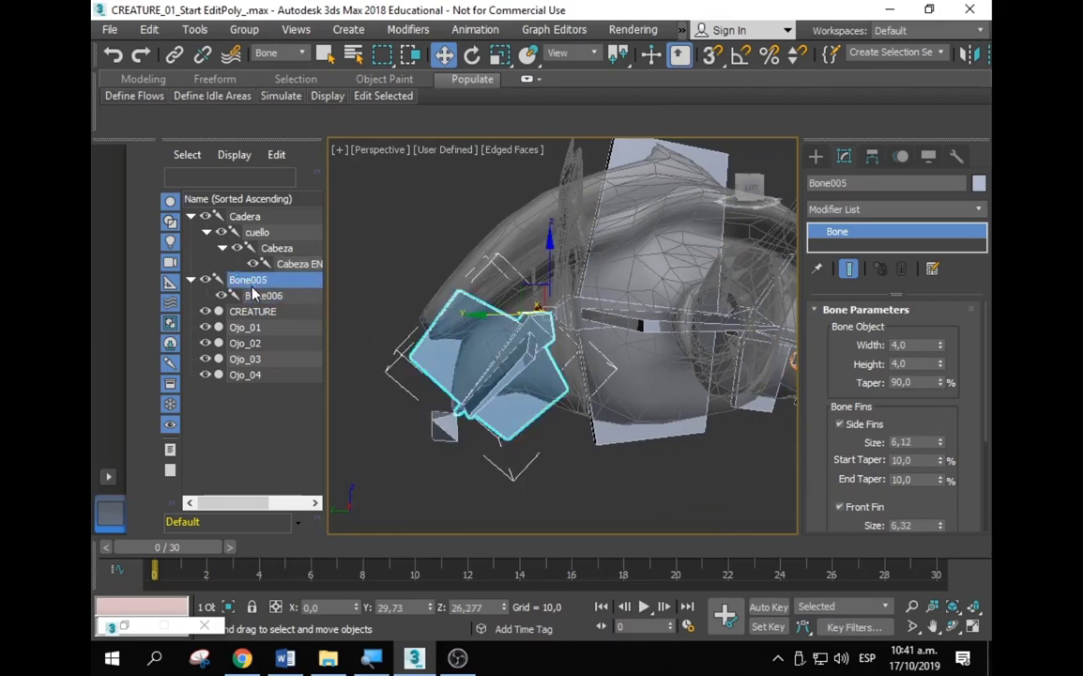
click(255, 295)
click(248, 280)
click(255, 295)
click(249, 280)
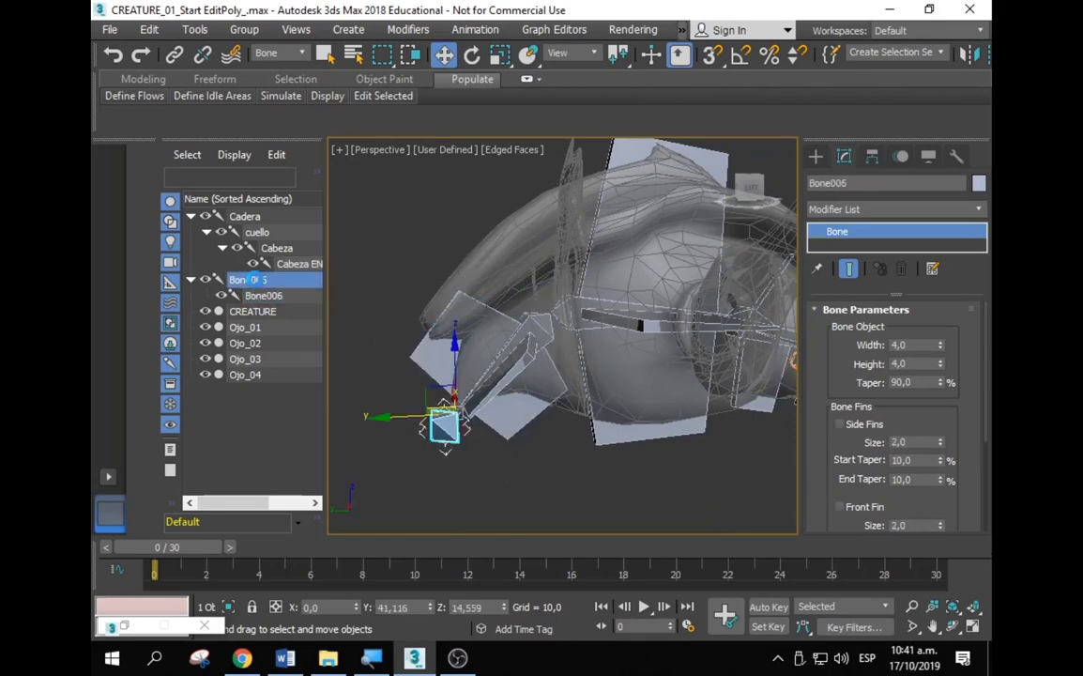
click(256, 295)
click(250, 280)
Step: Switch to Move and orbit around the body, ending with tail bone Bone005 selected
right_click(484, 376)
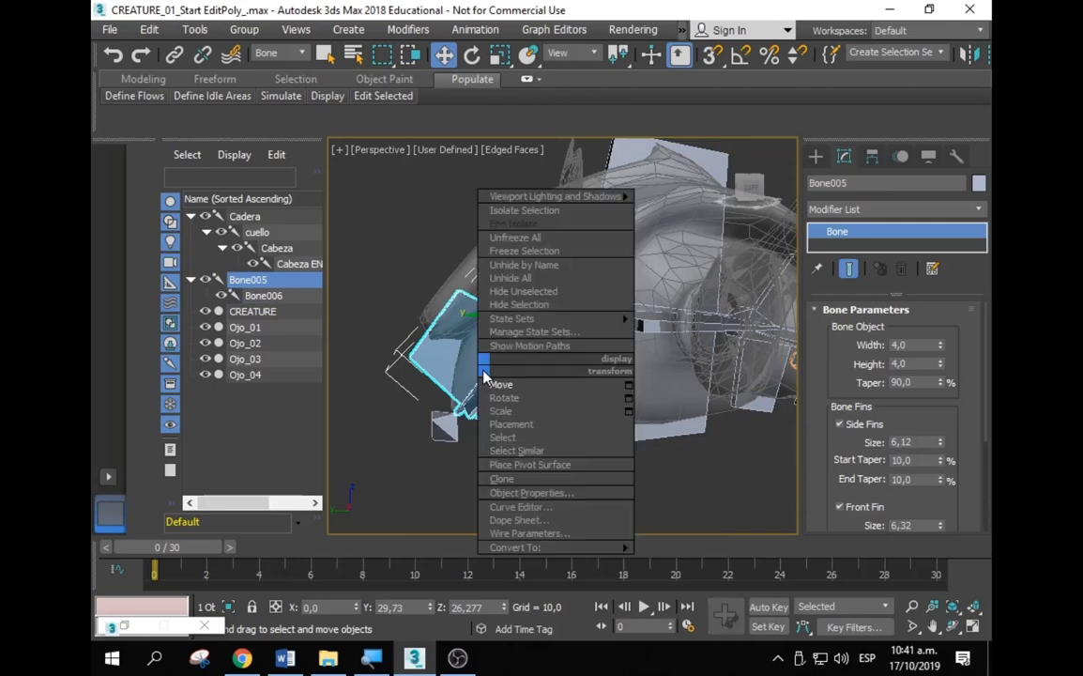
click(497, 384)
alt+middle_drag(498, 384, 553, 249)
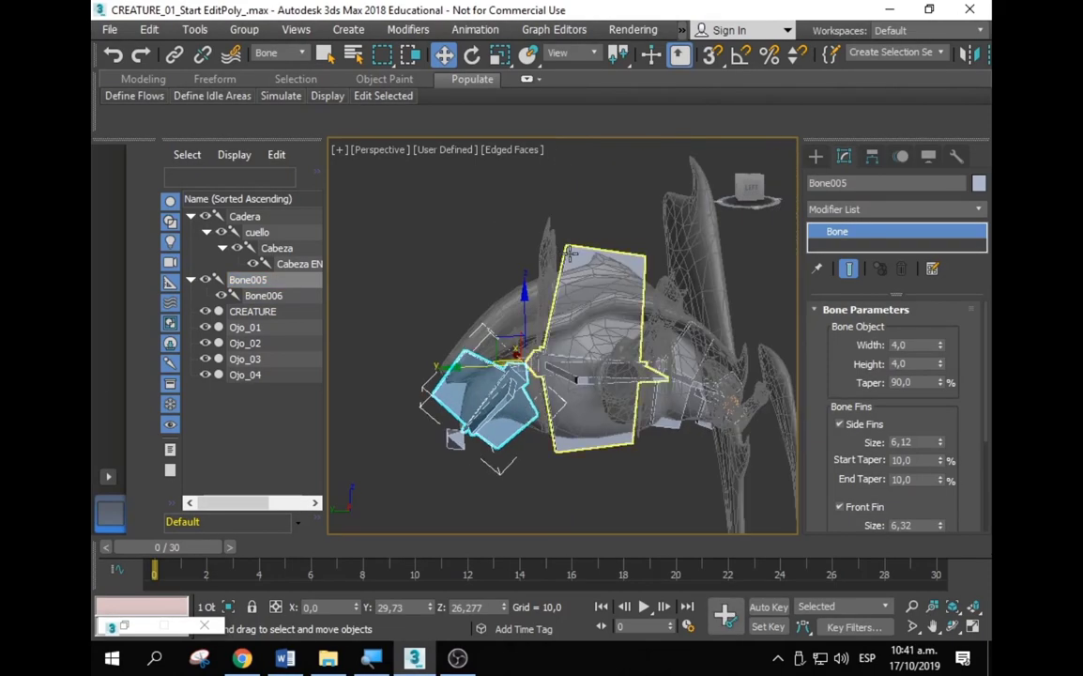
click(599, 278)
alt+middle_drag(499, 338, 555, 247)
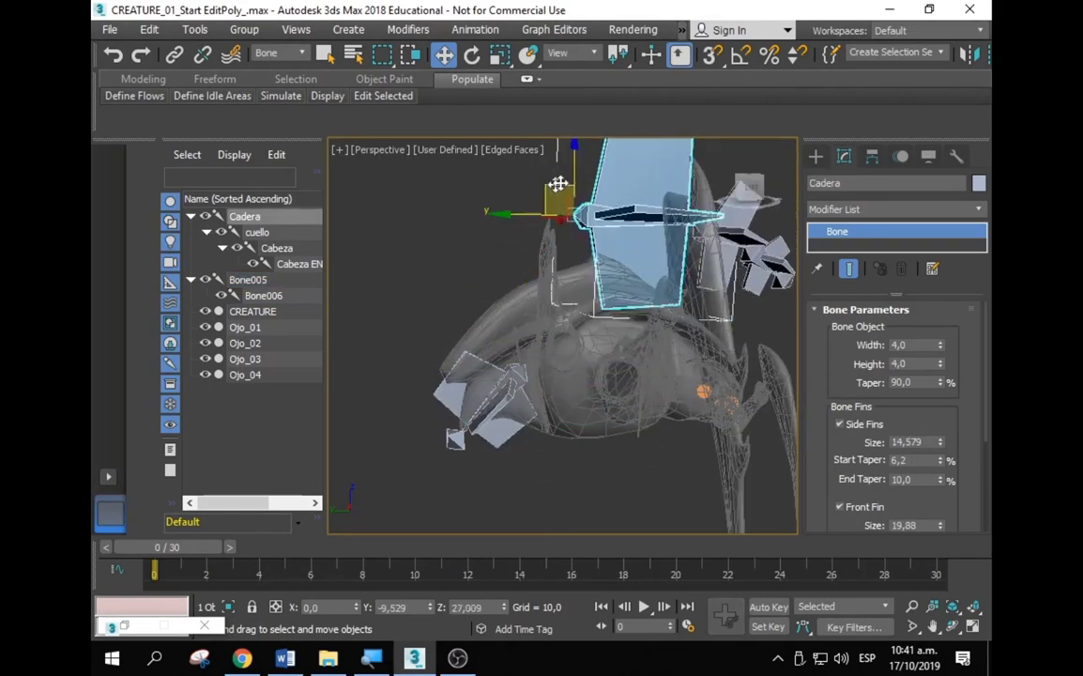
key(shift+z)
click(504, 406)
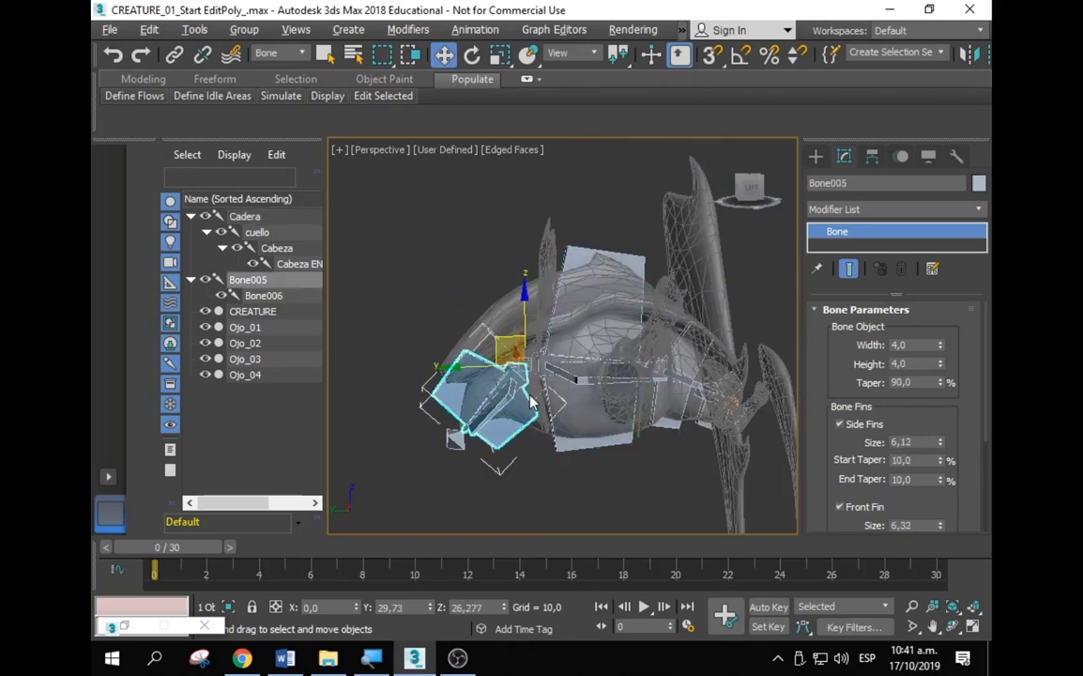
alt+middle_drag(504, 406, 359, 355)
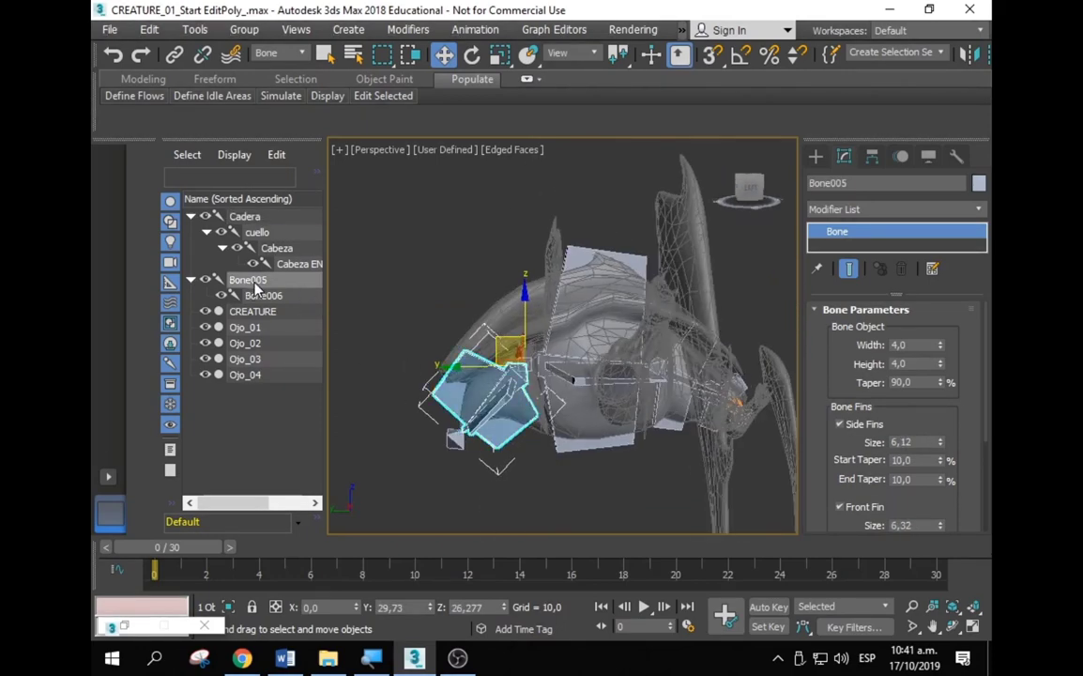
Step: Link tail bone Bone005 under the Cadera bone with Select and Link
click(175, 53)
scroll(479, 432, up, 2)
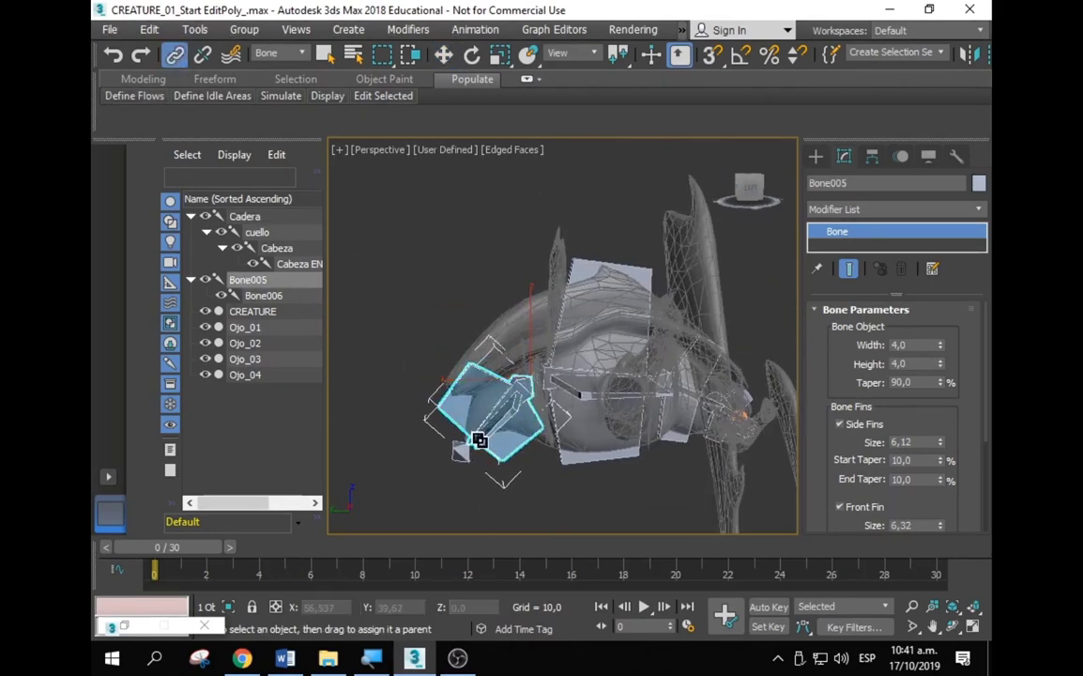
scroll(525, 410, up, 3)
drag(556, 361, 762, 331)
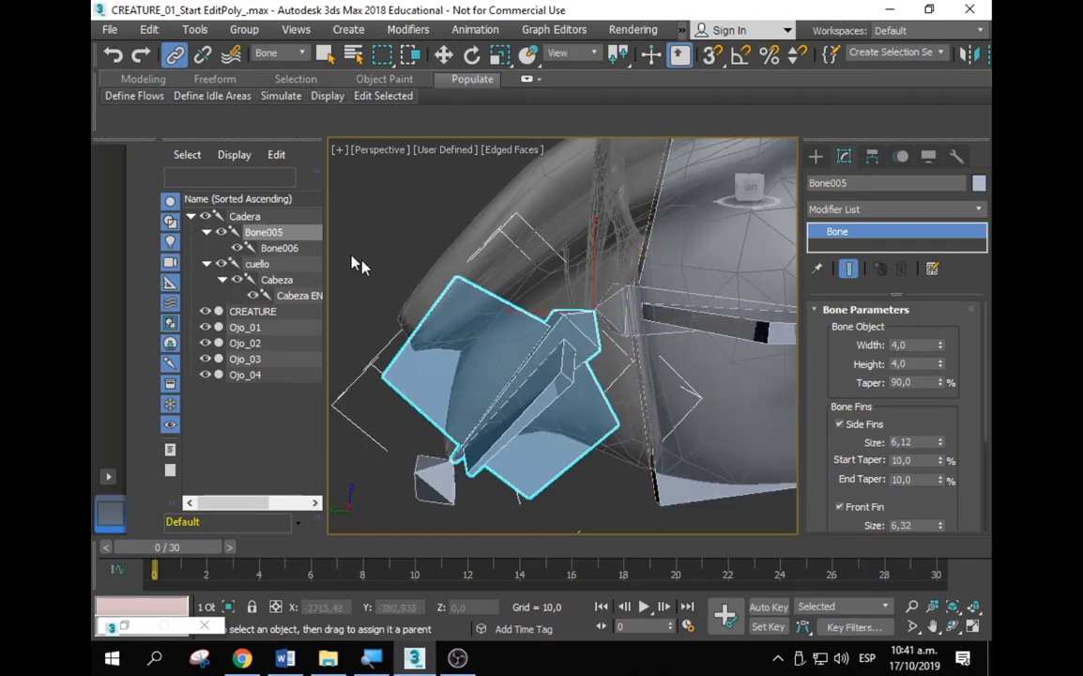
Step: Rename Bone005 to Cola and Bone006 to coola end in the Scene Explorer
click(259, 235)
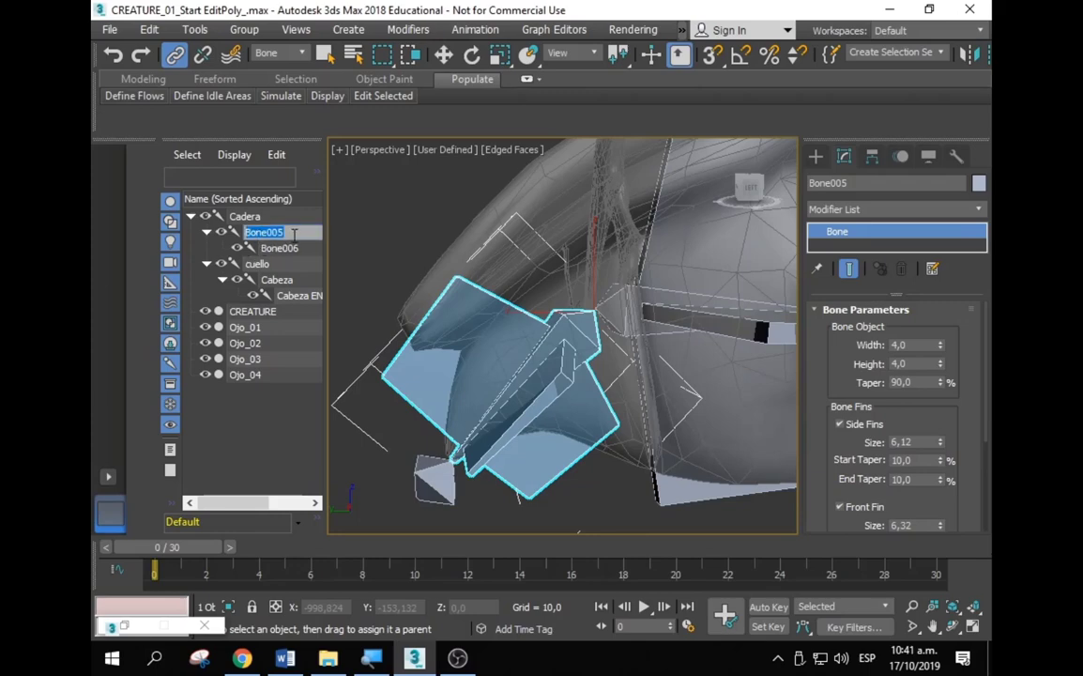
text(c)
click(286, 249)
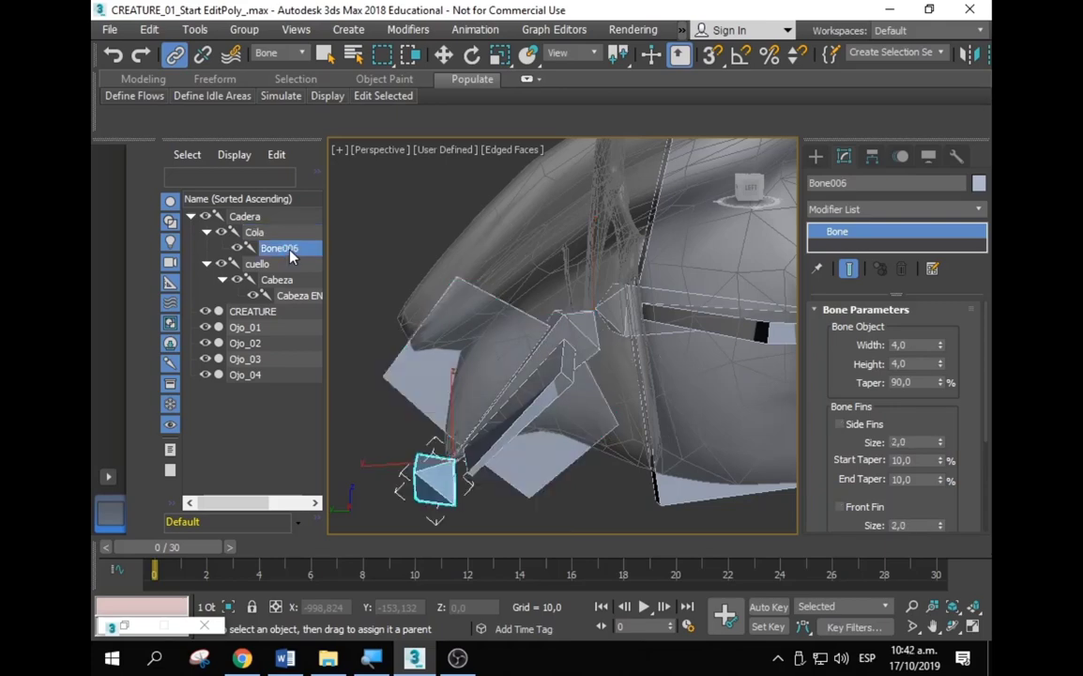
click(290, 251)
text(coola end)
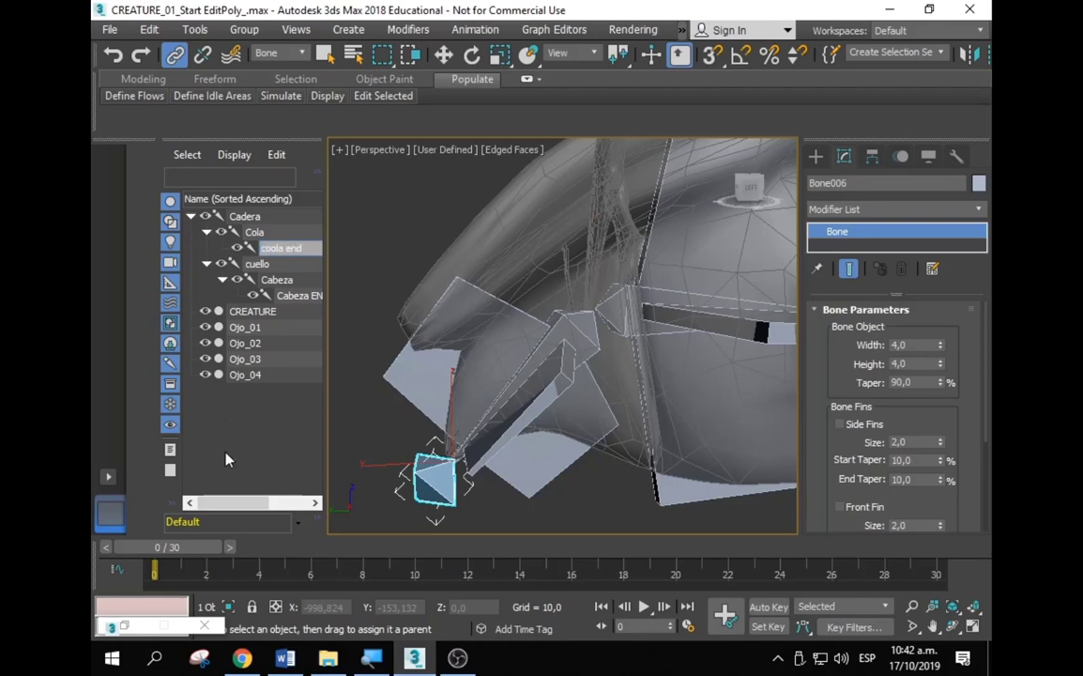
click(398, 482)
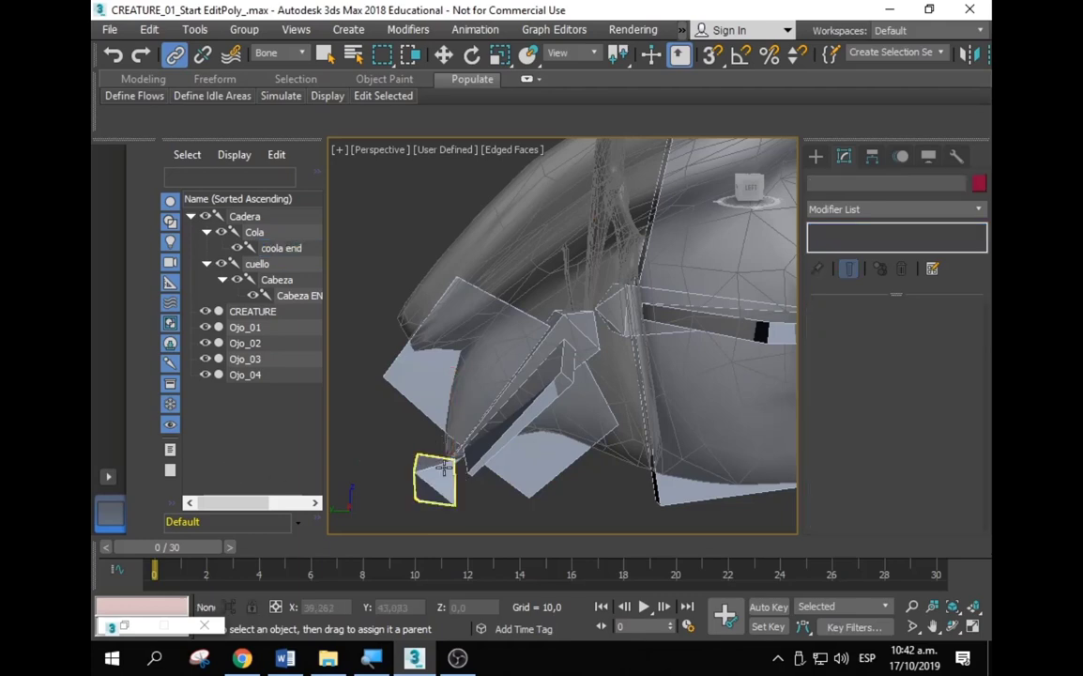
scroll(418, 337, down, 5)
scroll(517, 344, up, 2)
scroll(517, 345, up, 5)
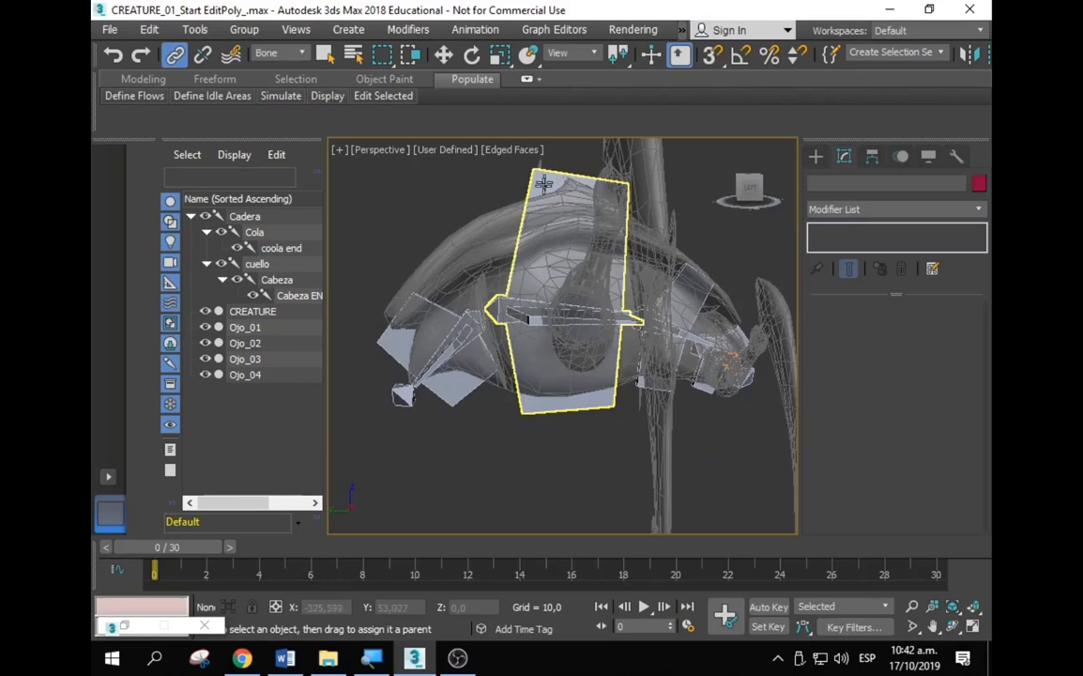
Step: Switch to Move, zoom in close to the creature's head and select the Cabeza bone
click(620, 235)
right_click(615, 225)
click(631, 243)
mouse_move(624, 249)
alt+middle_down()
mouse_move(447, 305)
mouse_move(644, 289)
mouse_move(483, 317)
alt+middle_up()
click(246, 248)
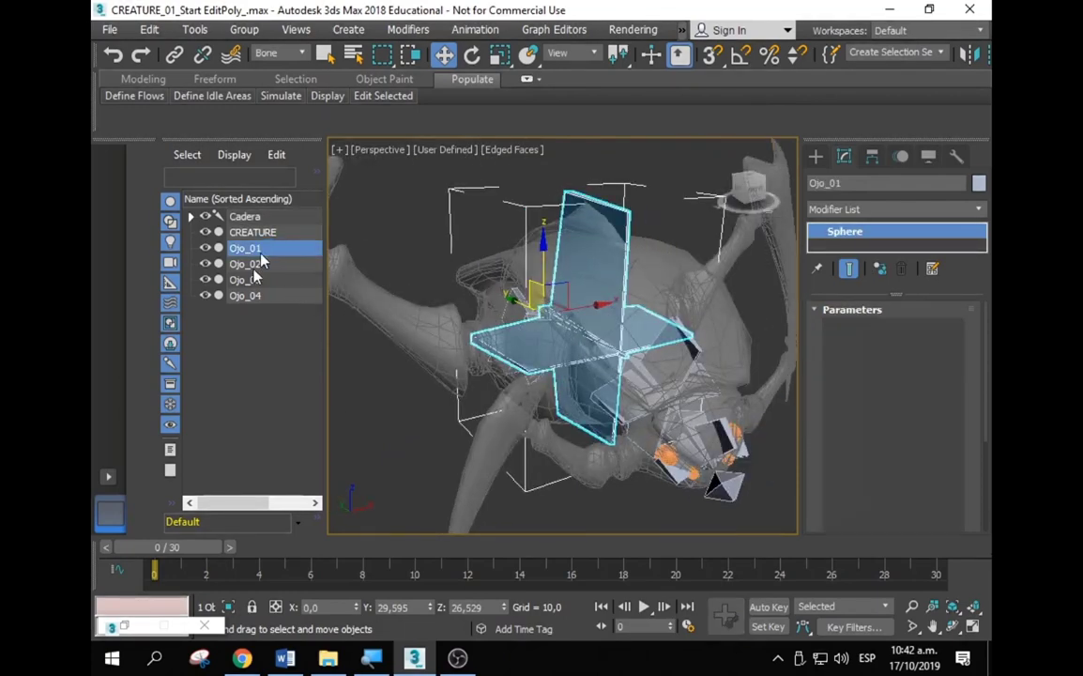
click(246, 232)
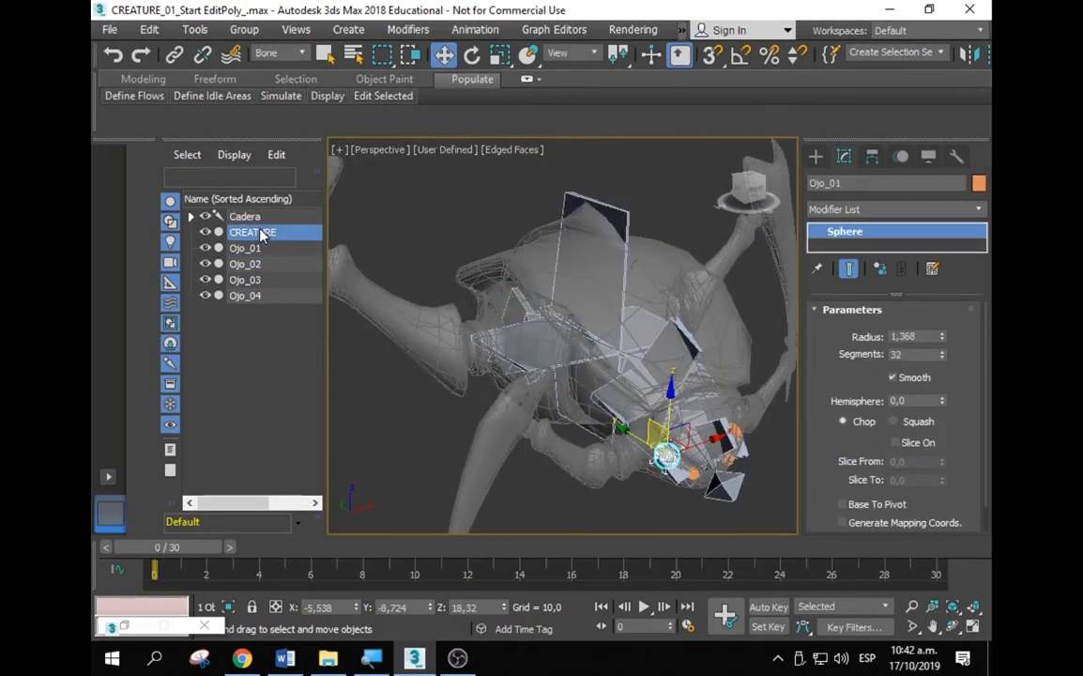
click(469, 205)
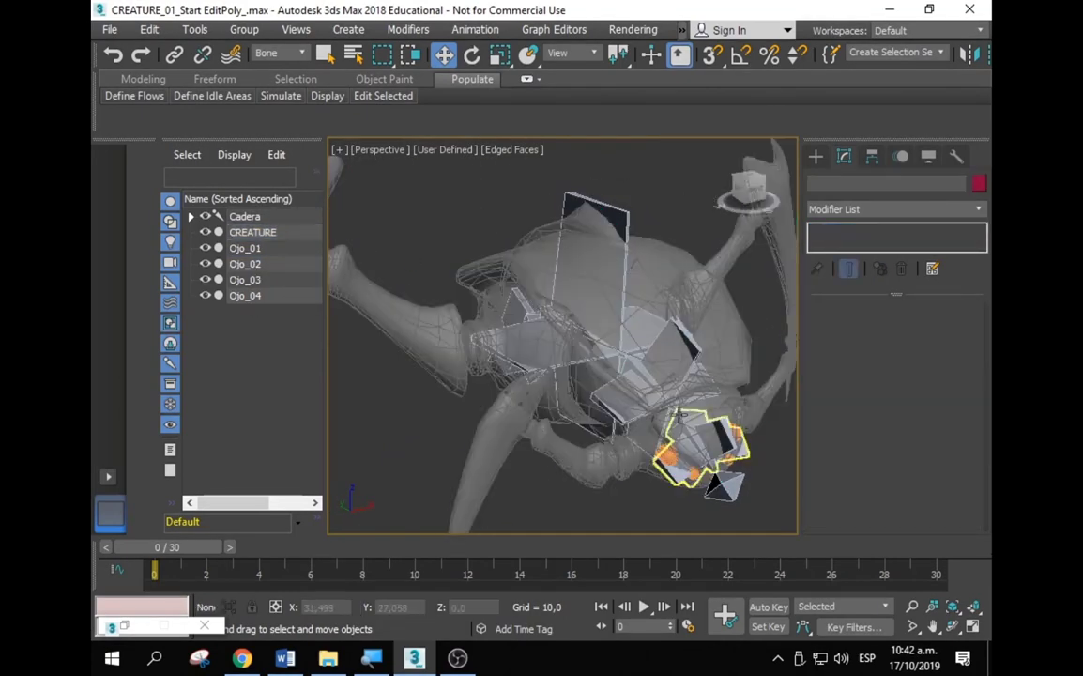
mouse_move(469, 205)
alt+middle_down()
mouse_move(600, 266)
mouse_move(520, 282)
alt+middle_up()
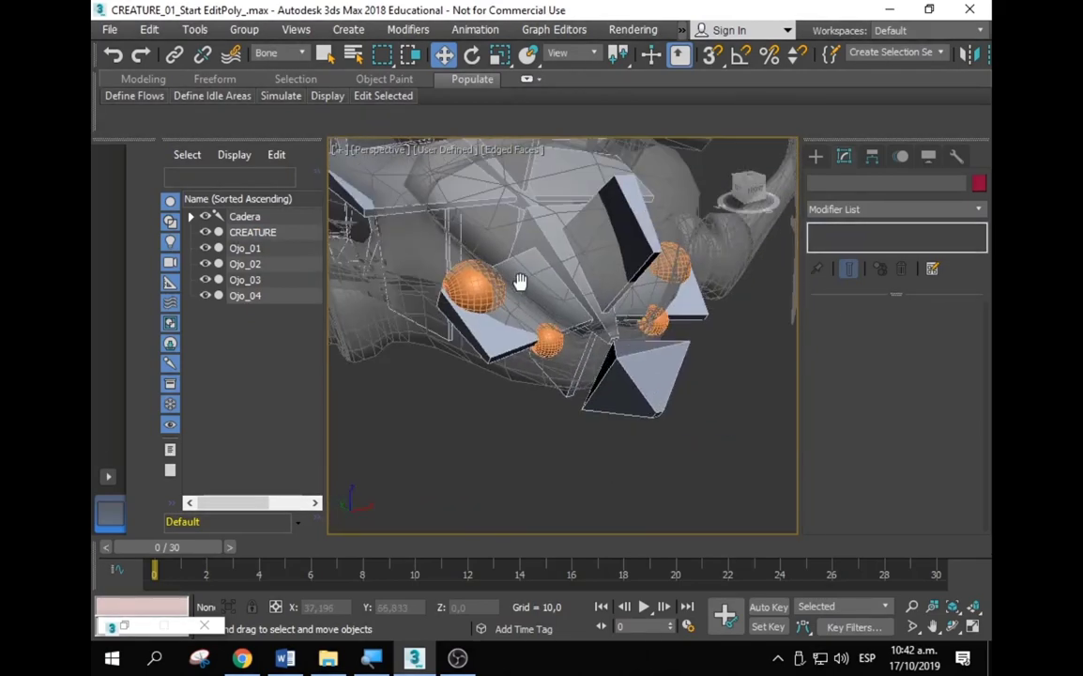
click(473, 282)
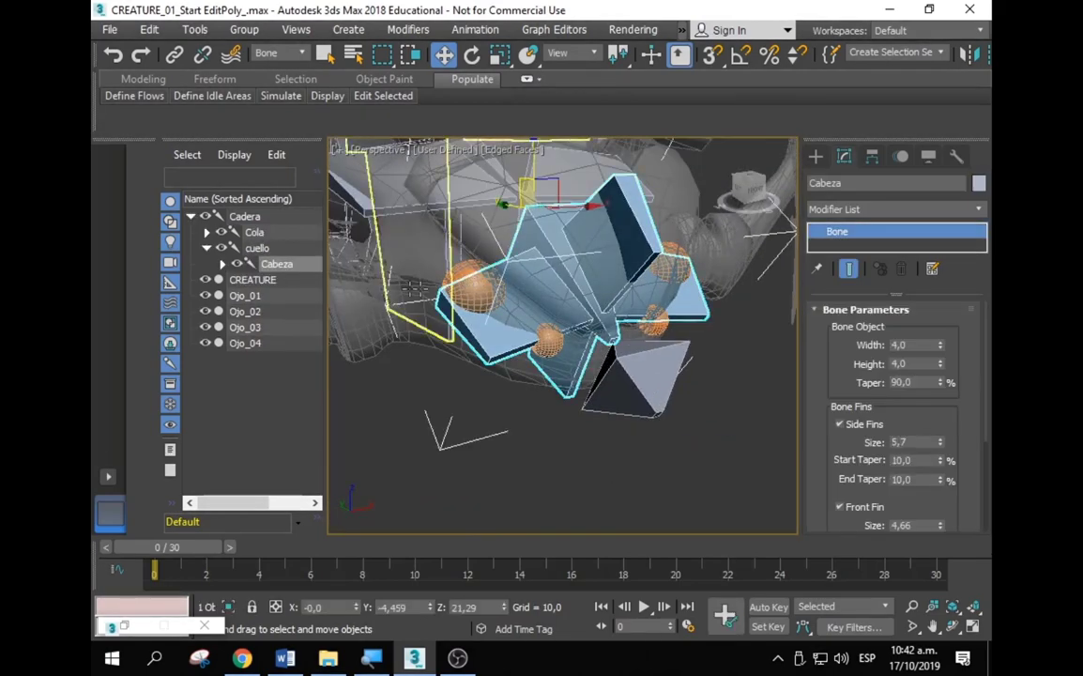
Step: Select eyes Ojo_01 through Ojo_04 and link them to Cabeza
click(245, 295)
ctrl+click(245, 310)
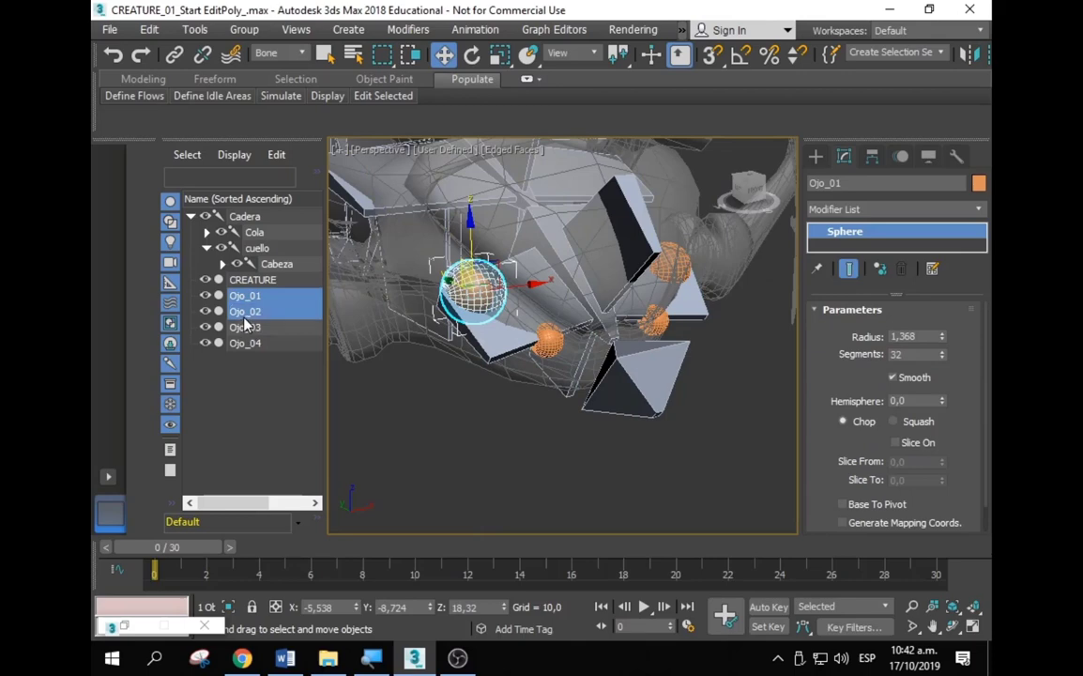
ctrl+click(245, 327)
ctrl+click(245, 343)
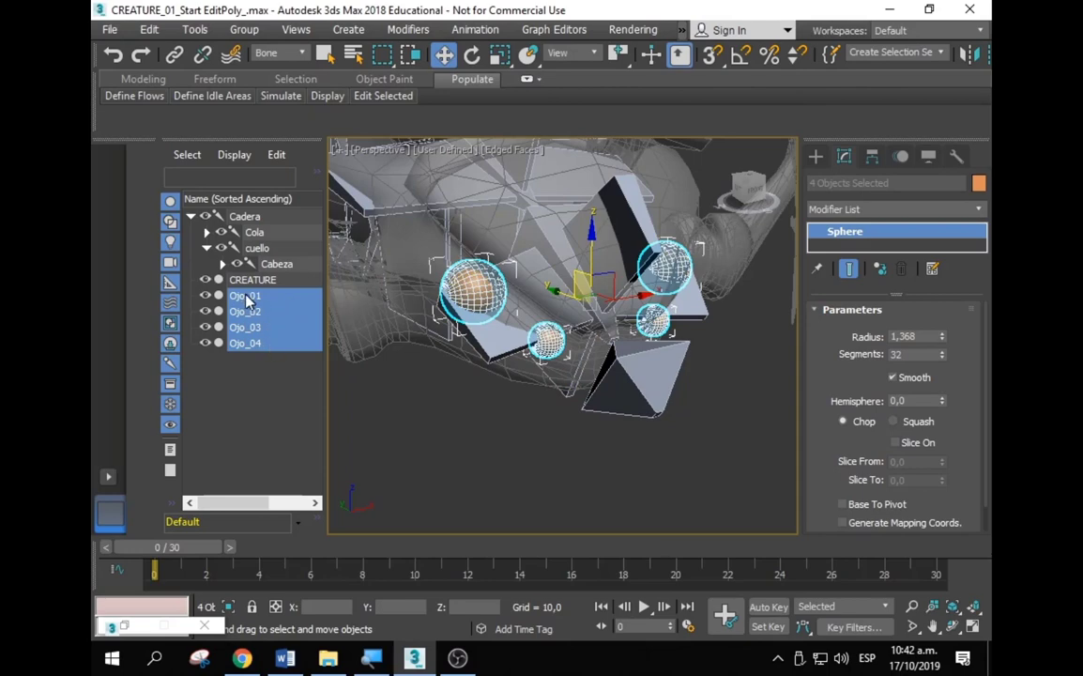
drag(246, 297, 280, 265)
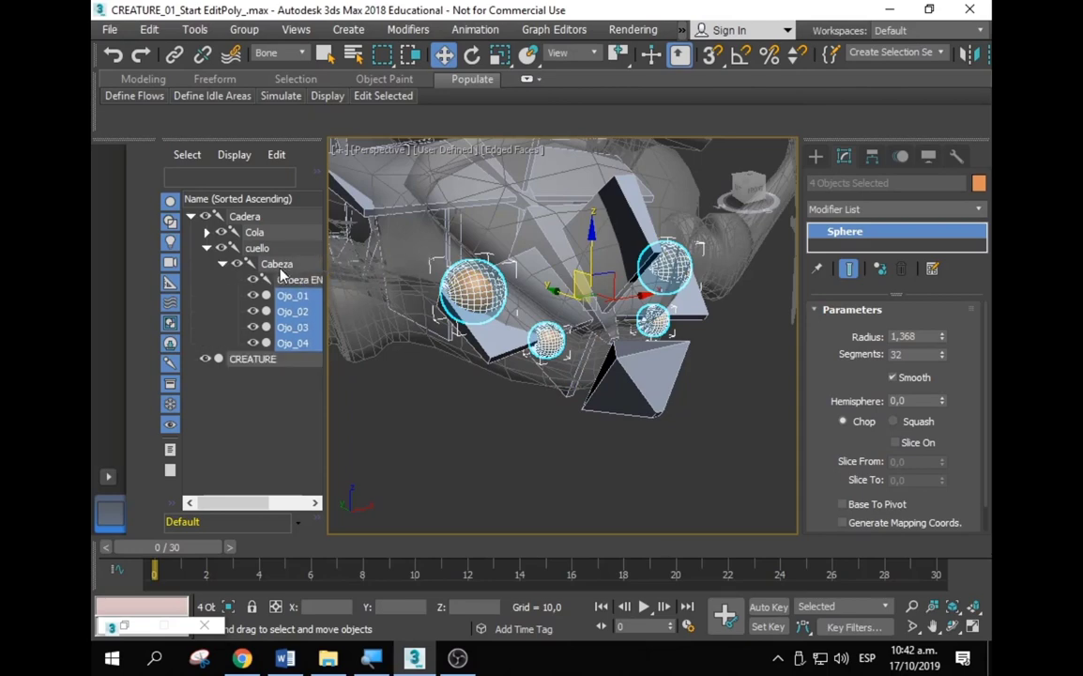
click(484, 436)
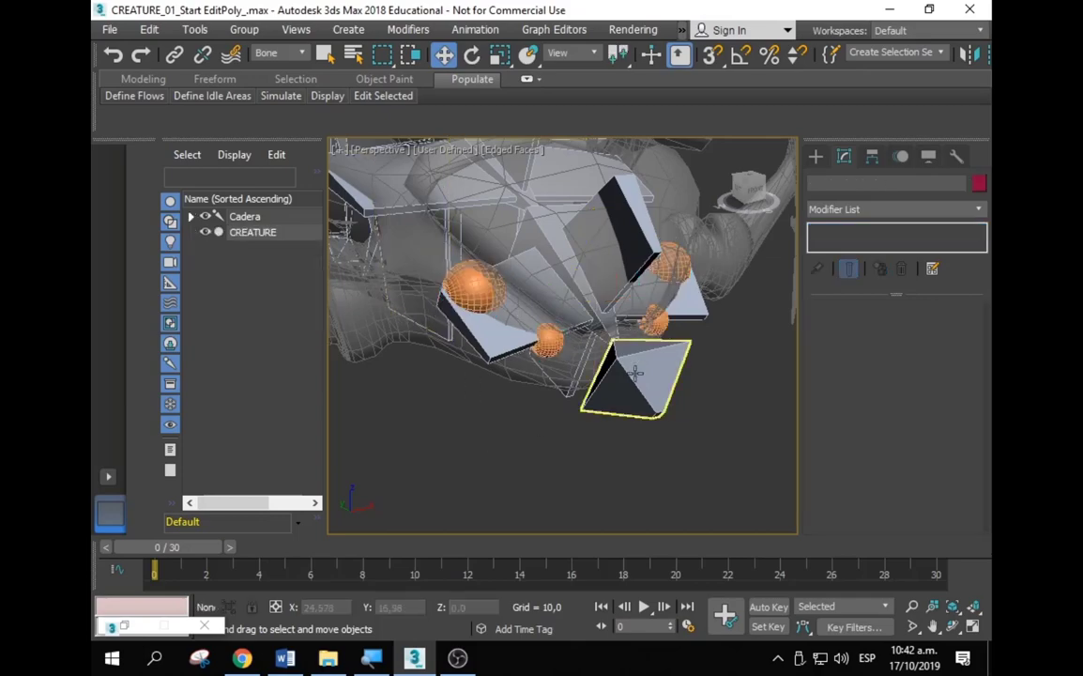
Step: Rotate the Cabeza bone to confirm the eyes follow, then undo the rotation
click(626, 270)
right_click(626, 269)
click(644, 292)
alt+middle_drag(644, 292, 525, 230)
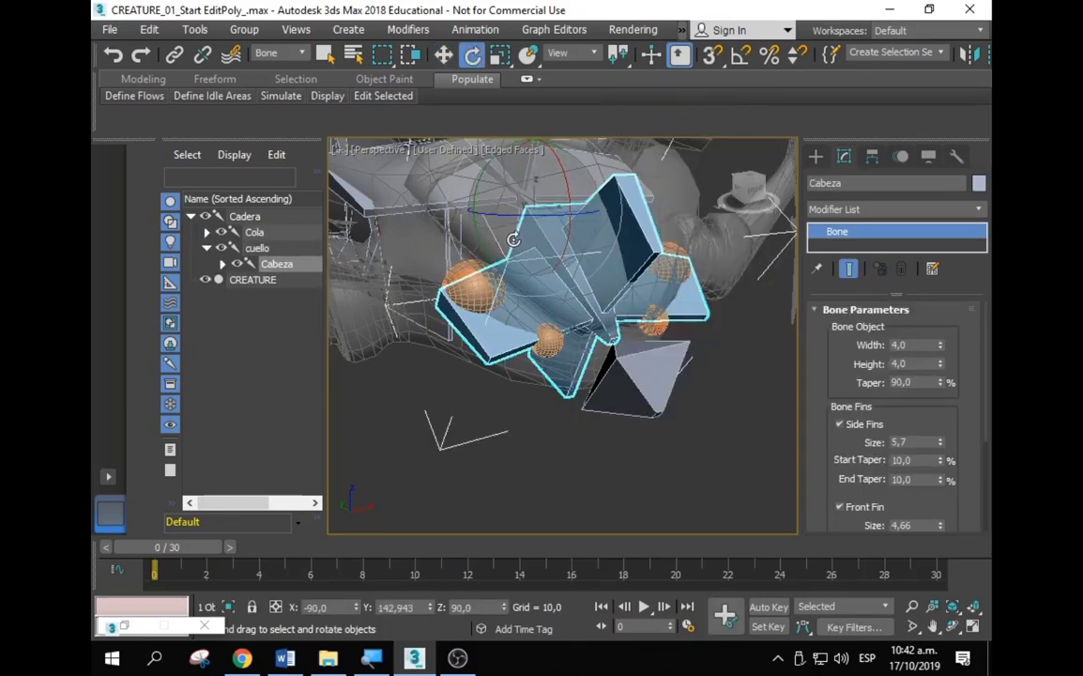
drag(525, 230, 371, 282)
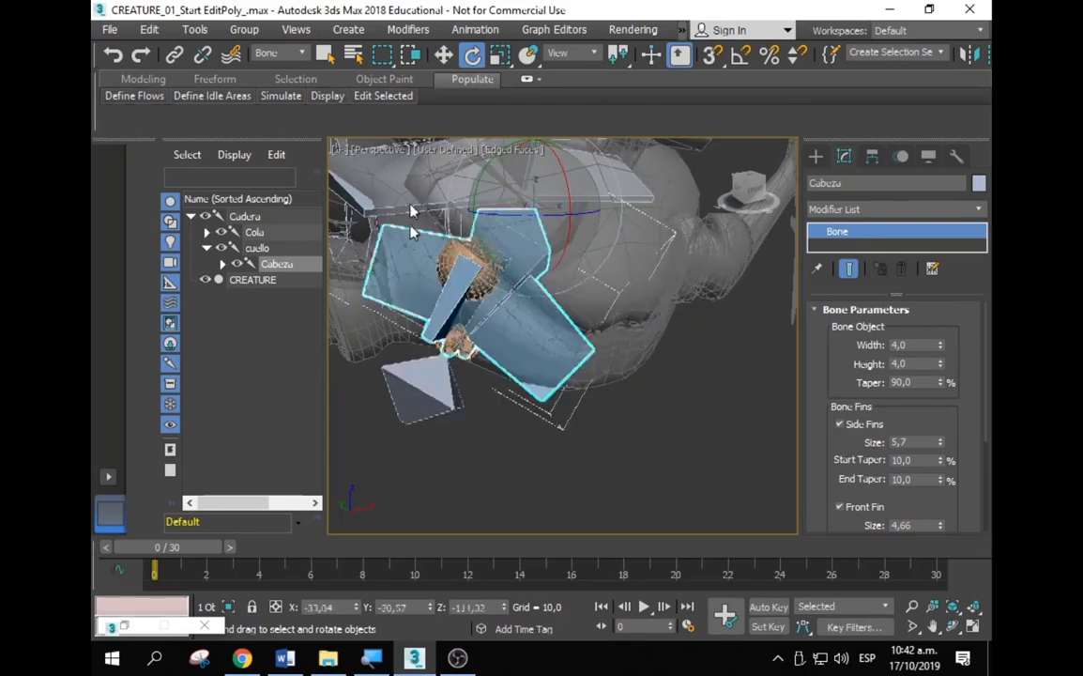
key(ctrl+z)
mouse_move(370, 282)
alt+middle_down()
mouse_move(648, 317)
mouse_move(641, 246)
alt+middle_up()
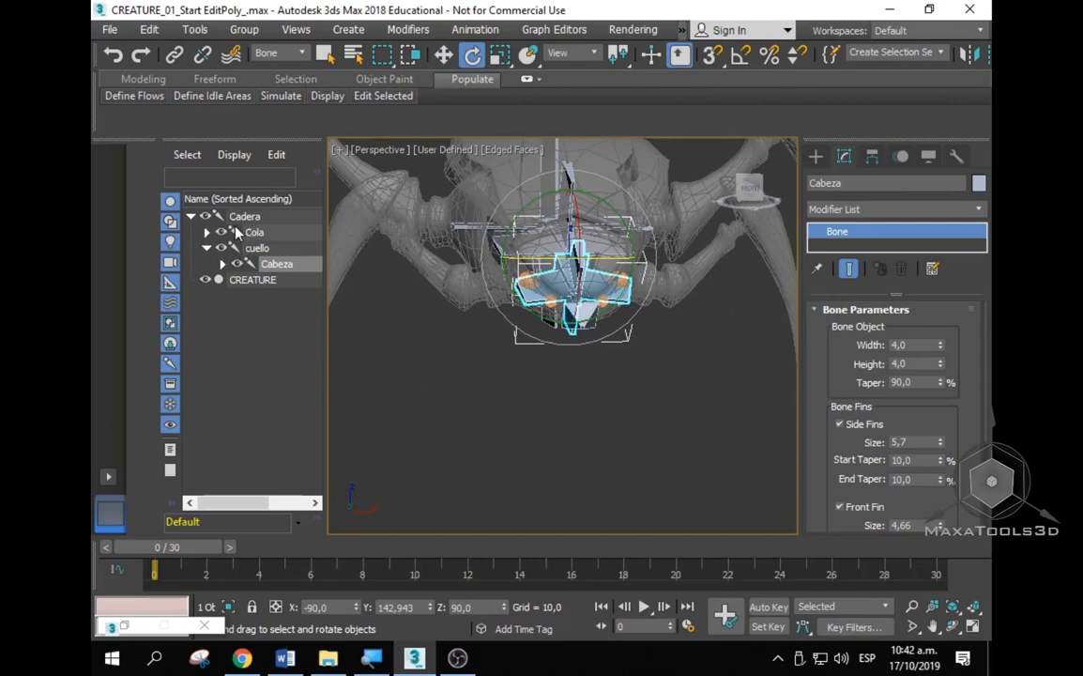
Step: Expand the Cola and Cabeza branches and select the whole Cadera hierarchy
click(208, 232)
click(208, 232)
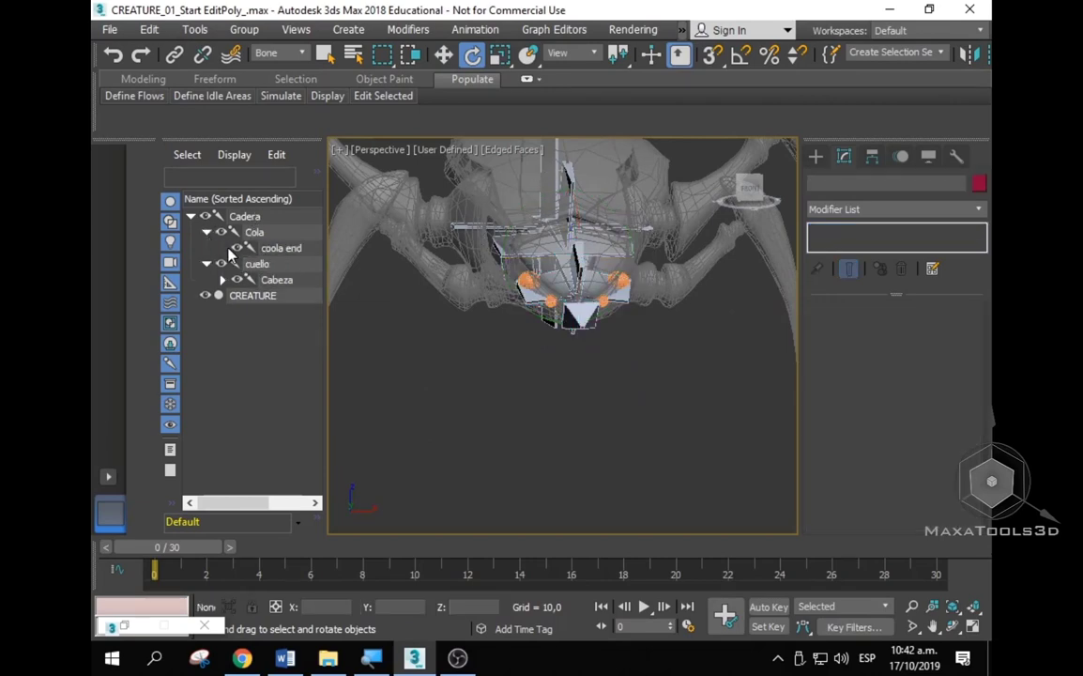
click(223, 280)
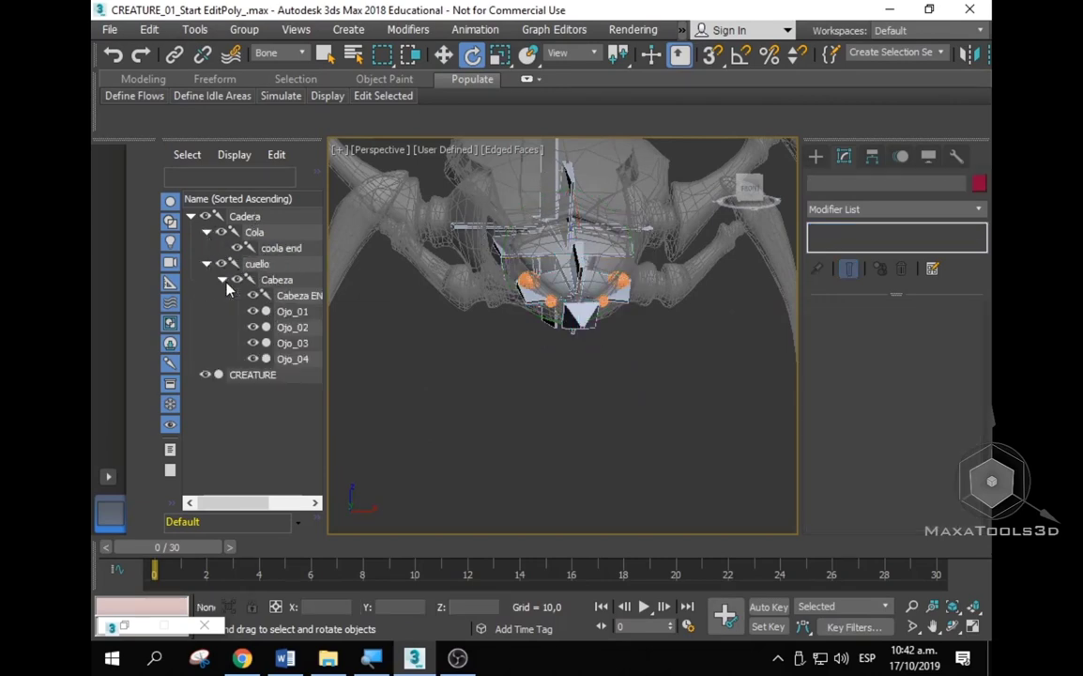
click(295, 297)
double_click(244, 217)
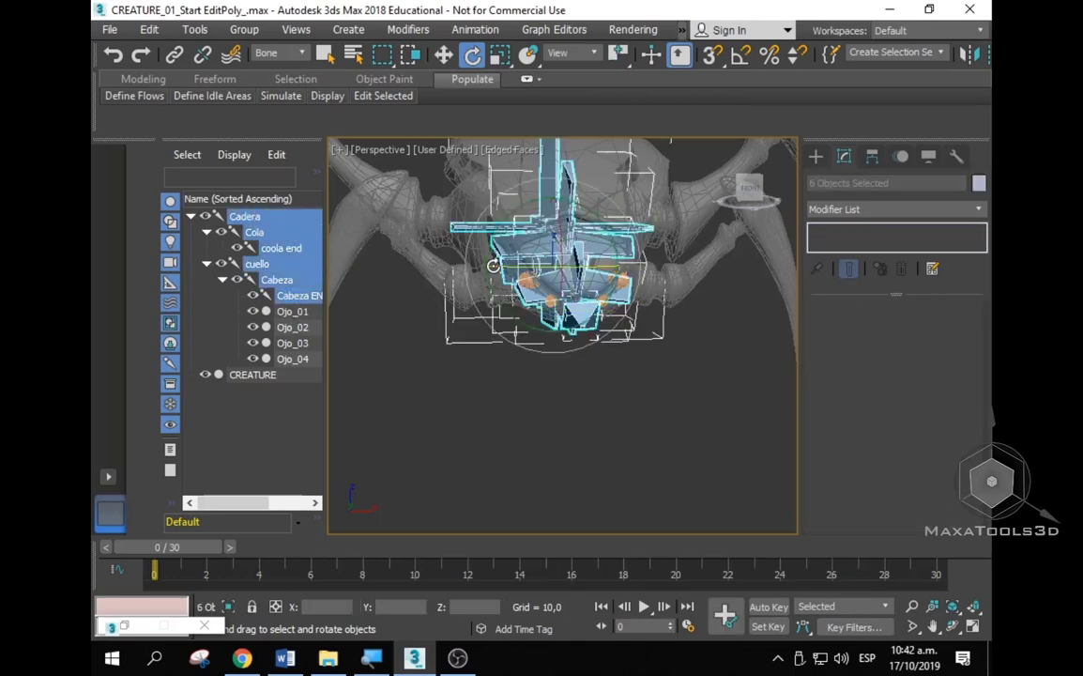
Step: Hide the Cadera bone hierarchy and switch to the front view
click(206, 216)
key(f)
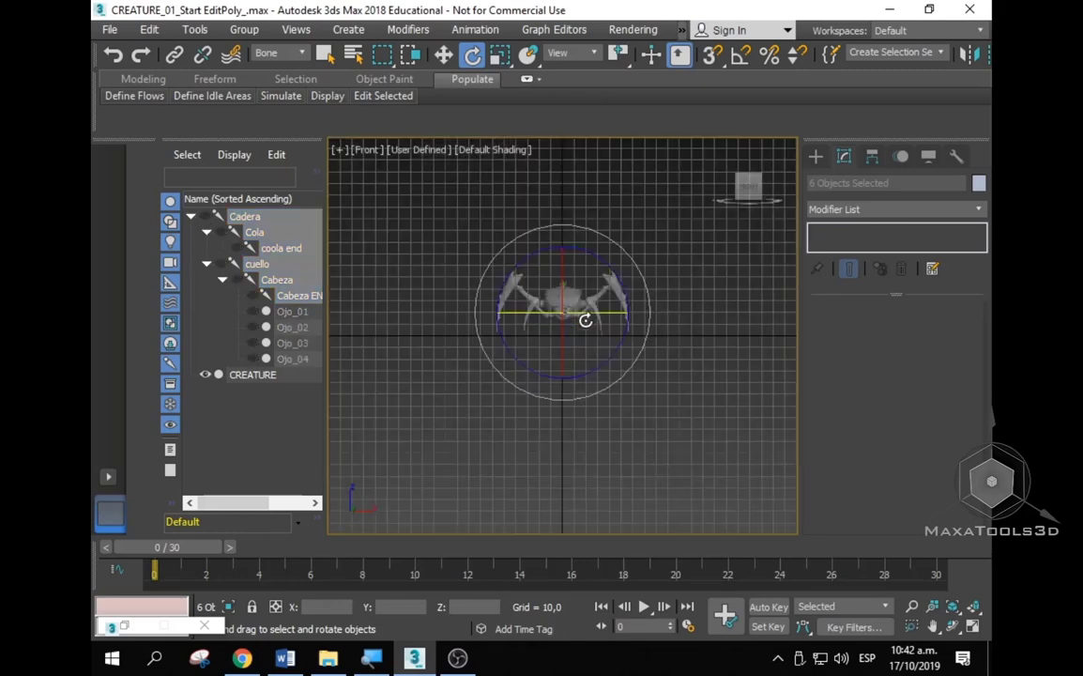
scroll(585, 317, up, 3)
scroll(604, 356, up, 3)
middle_drag(611, 376, 615, 319)
Step: Activate Bones creation under Create > Systems and pan to the creature's belly and leg joint
right_click(677, 231)
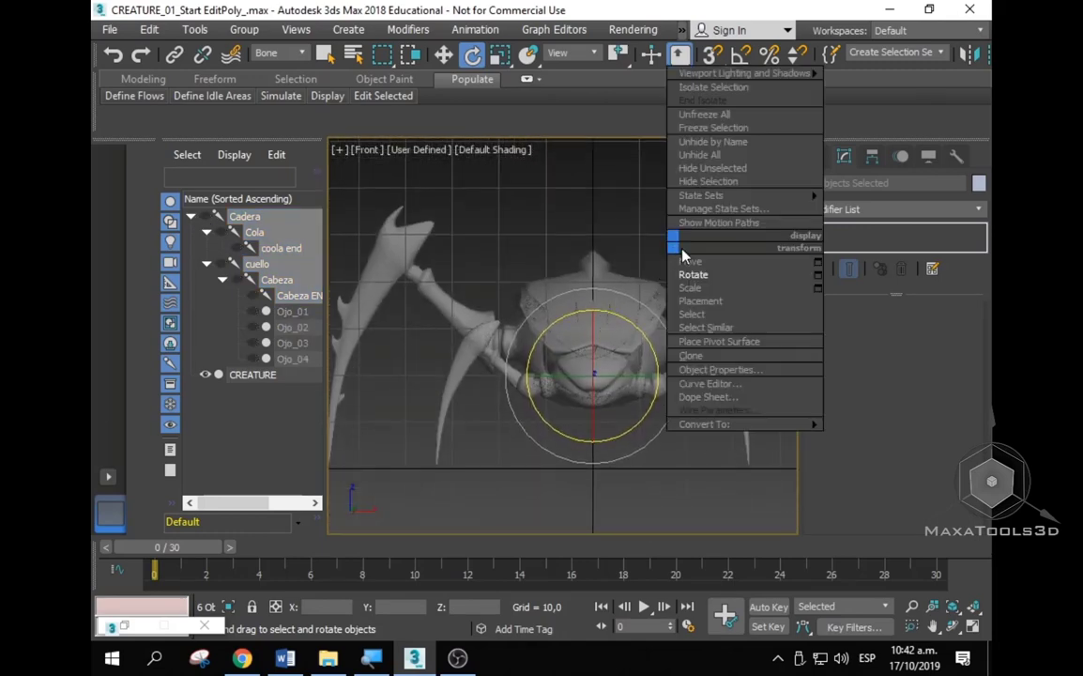
click(695, 261)
click(815, 156)
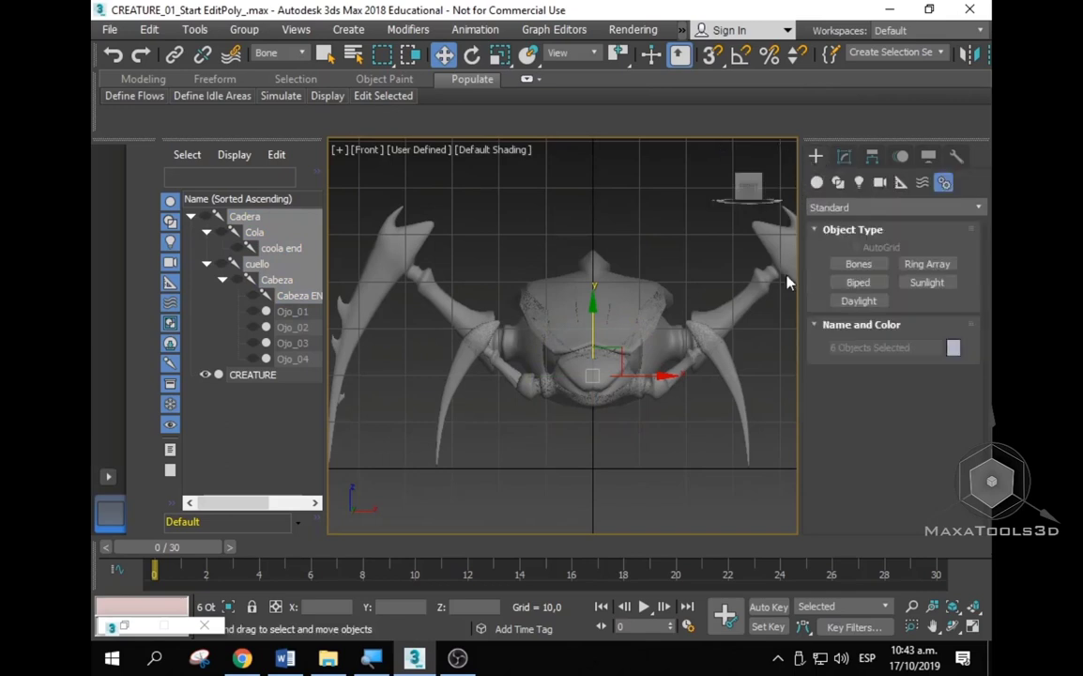
click(728, 453)
click(859, 264)
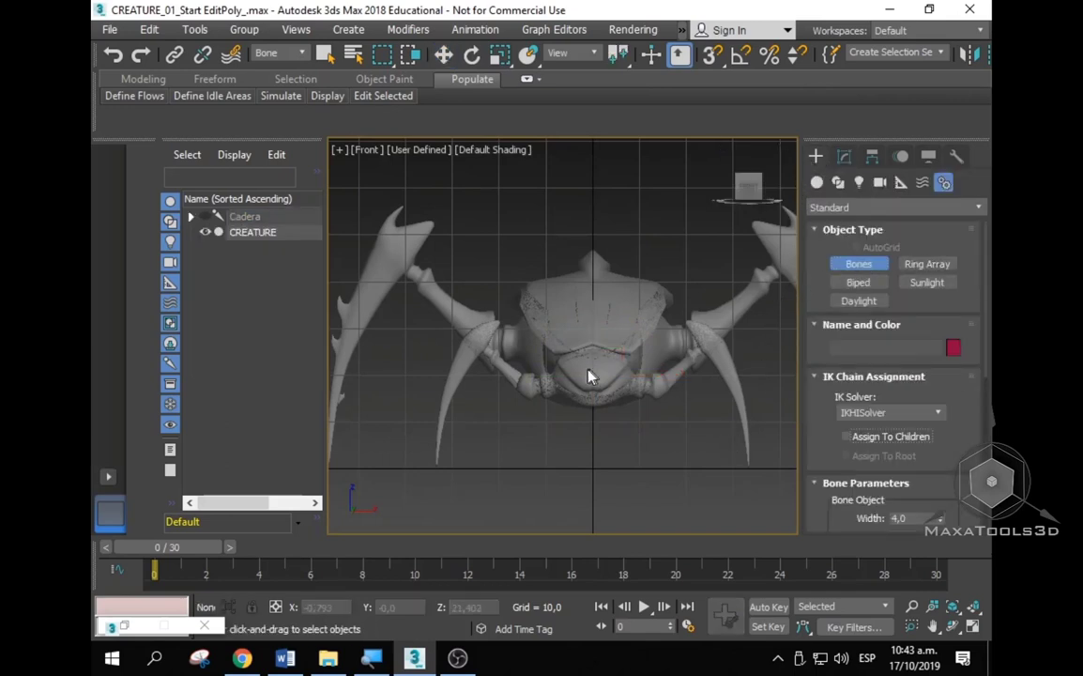
scroll(593, 374, up, 3)
scroll(592, 358, up, 2)
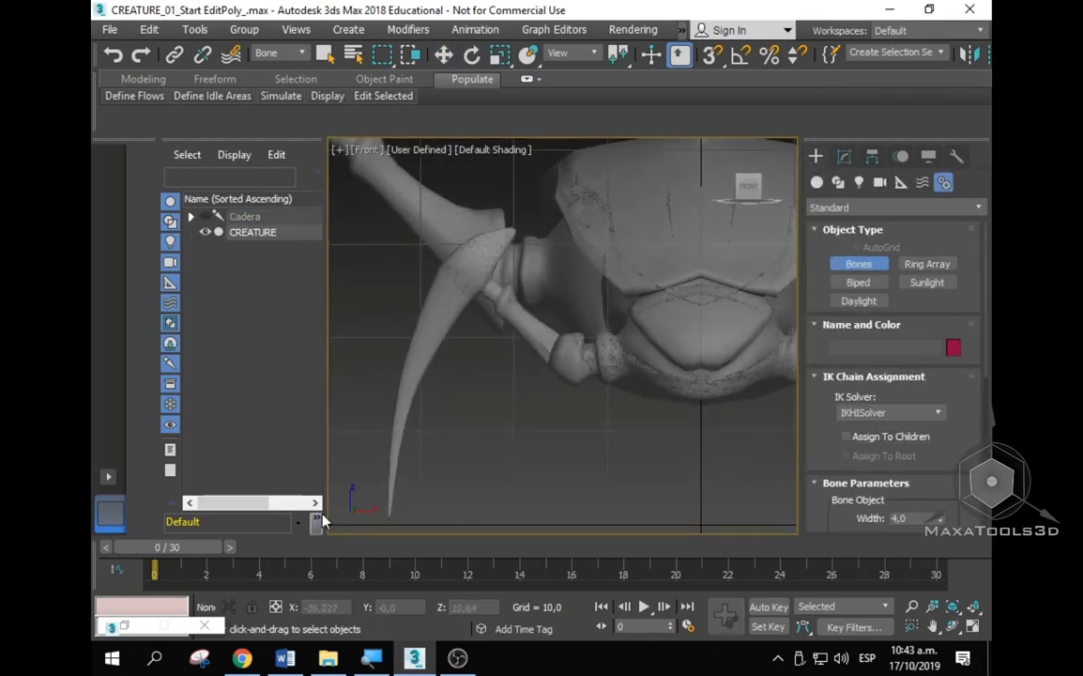
scroll(484, 471, down, 3)
scroll(484, 471, down, 2)
middle_drag(483, 471, 546, 458)
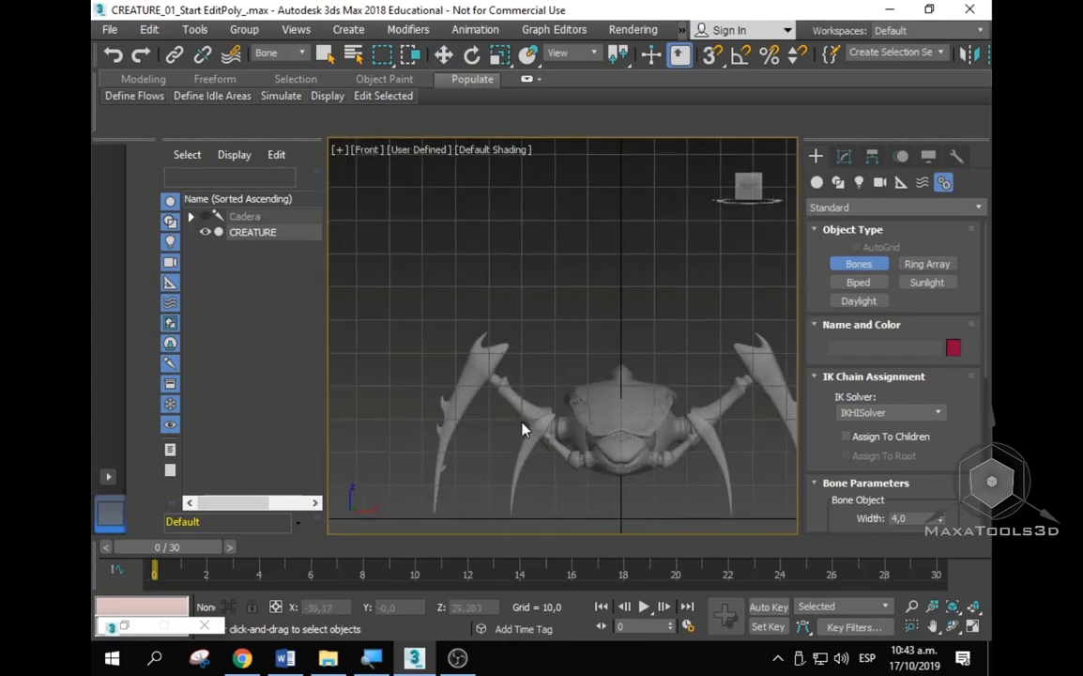
scroll(573, 366, up, 5)
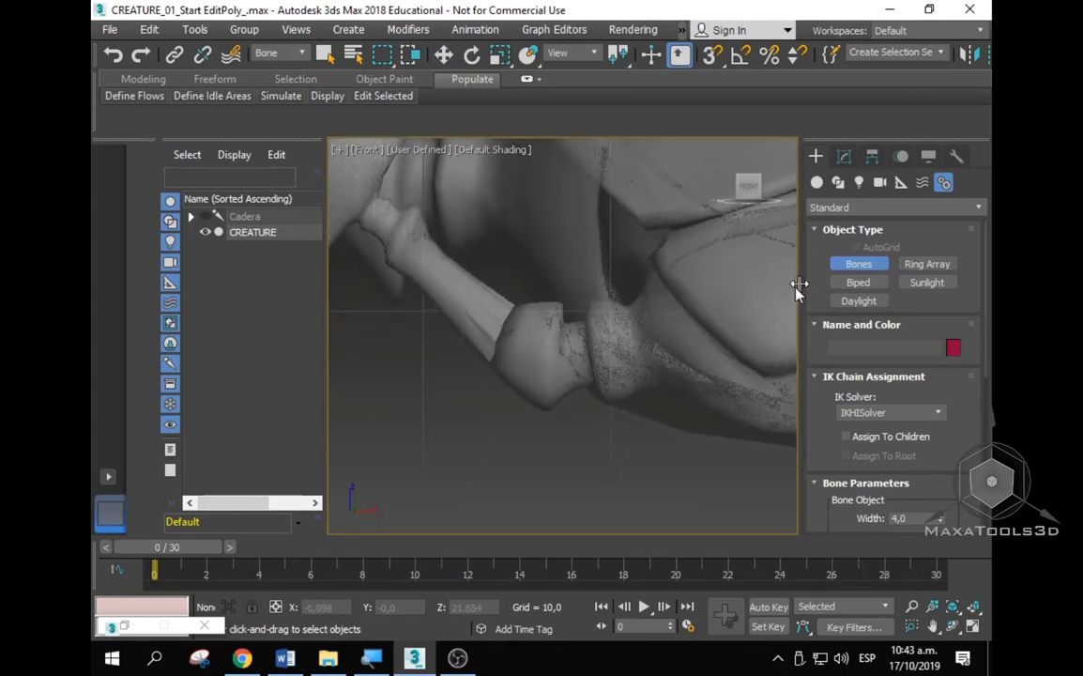
middle_drag(798, 286, 571, 343)
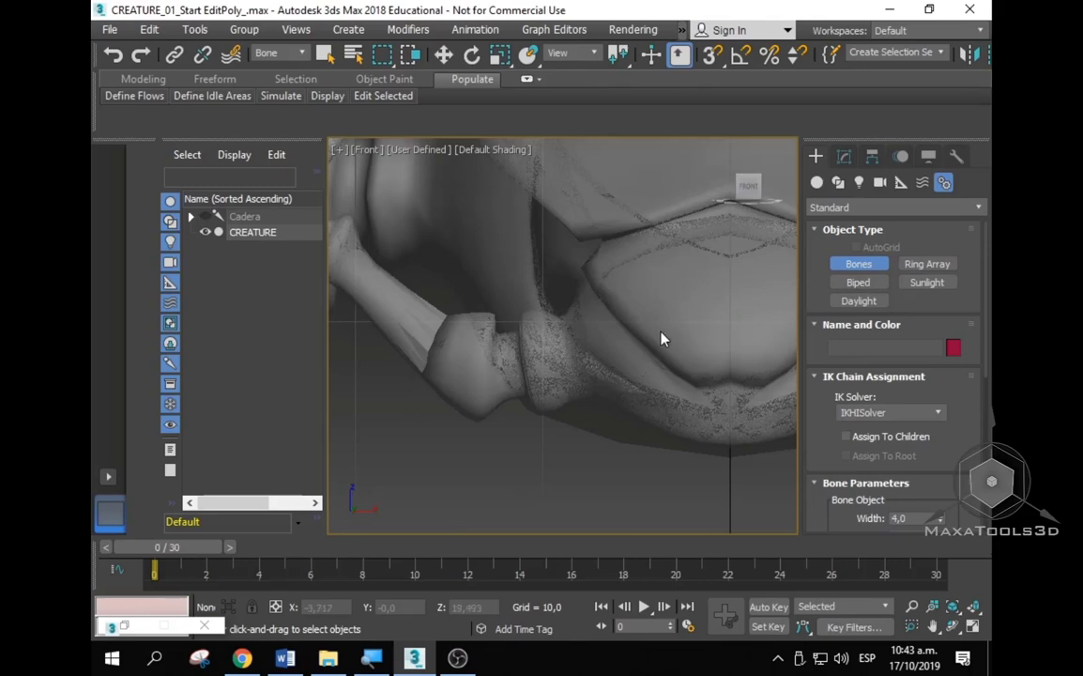
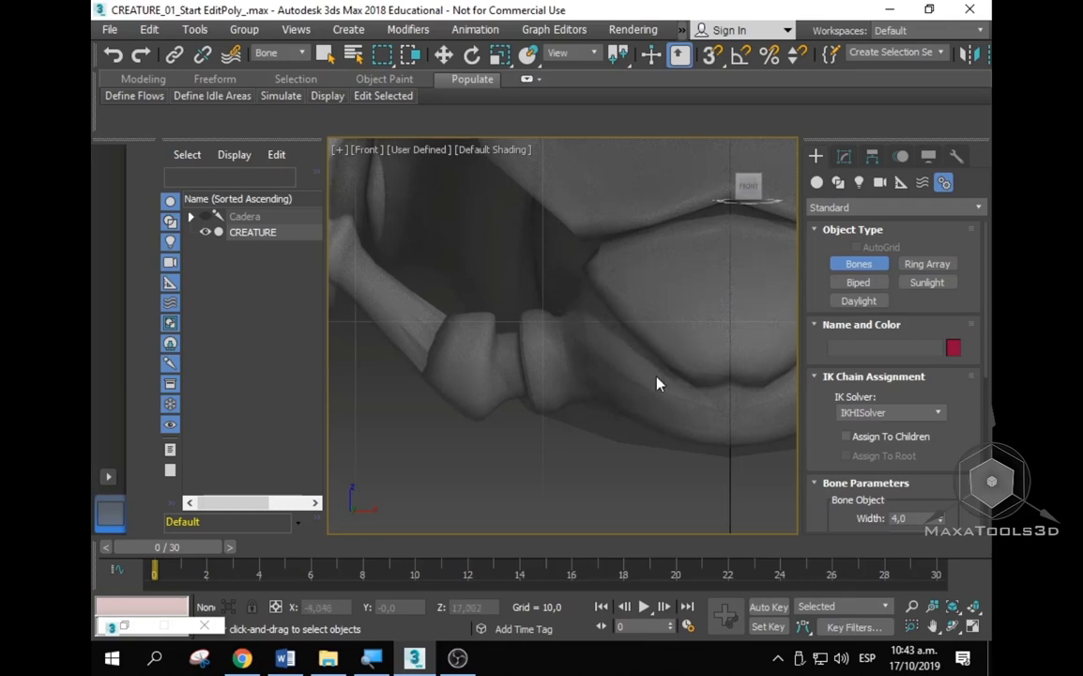
Step: Place joints down the front limb from the body joint to the claw tip, creating Bone001–Bone004
click(673, 330)
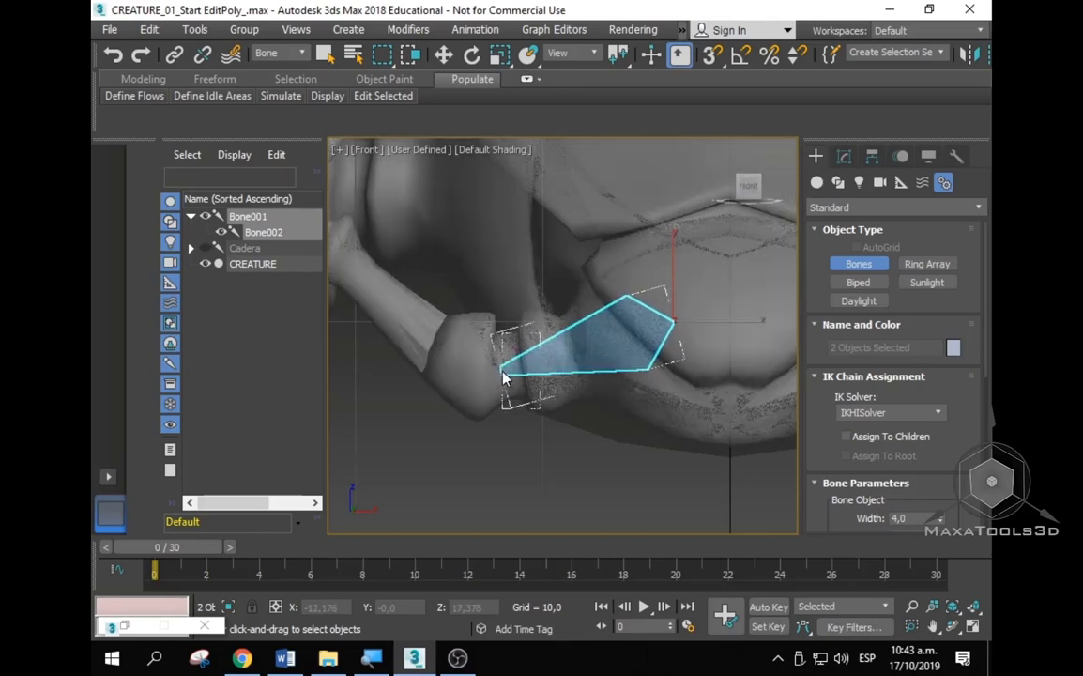
click(502, 378)
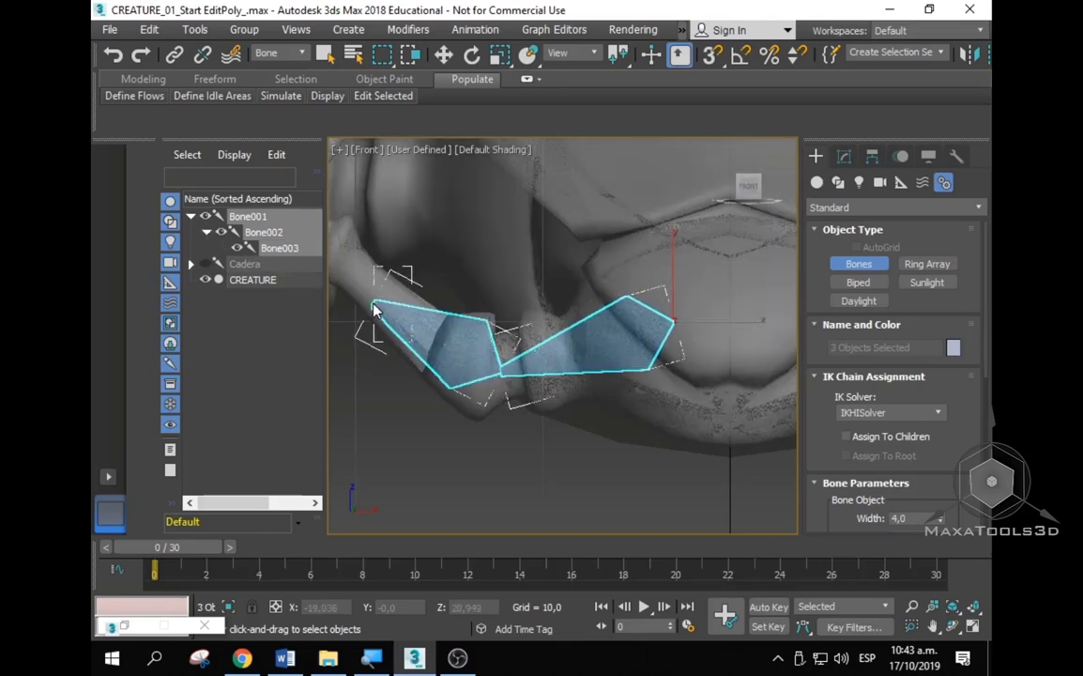
scroll(375, 310, up, 3)
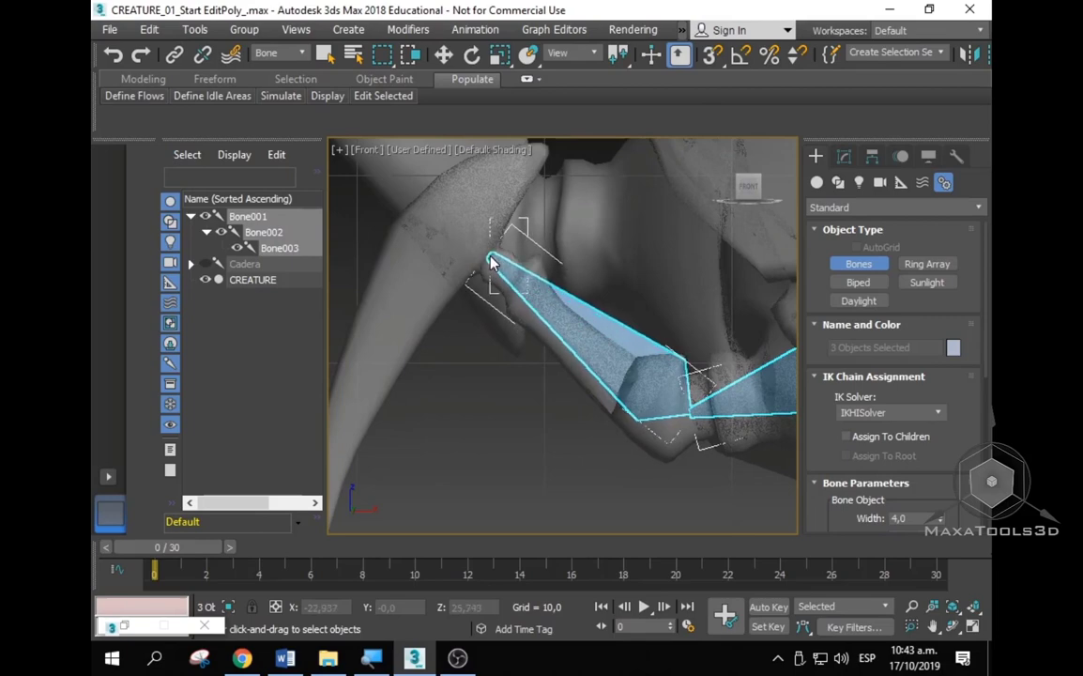
click(490, 262)
scroll(424, 381, up, 3)
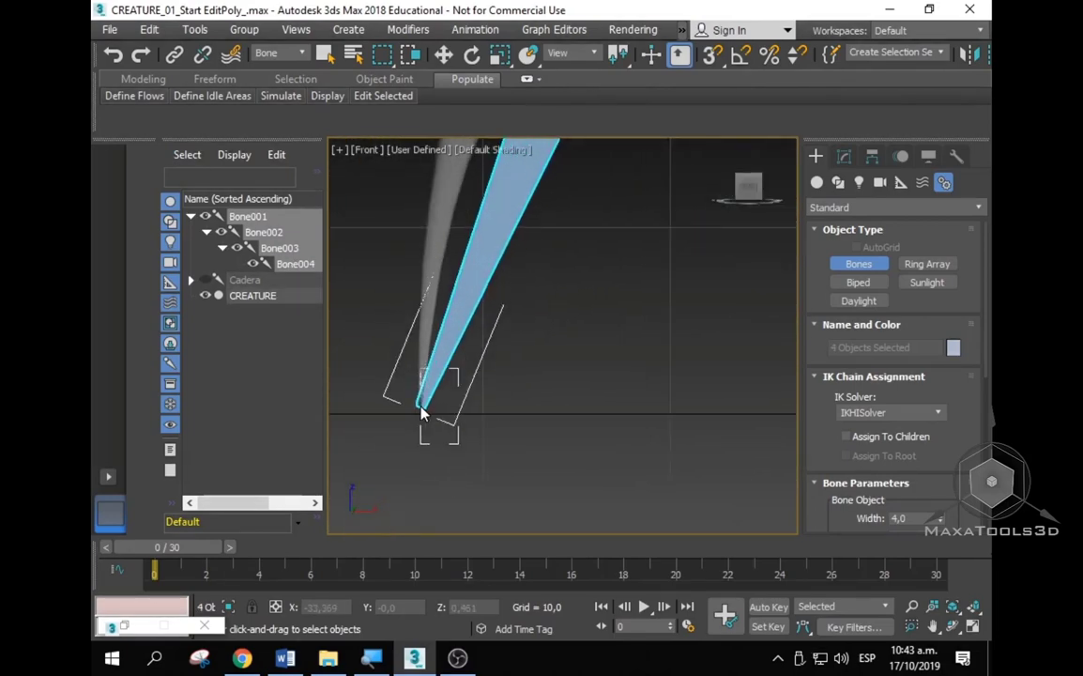
click(418, 413)
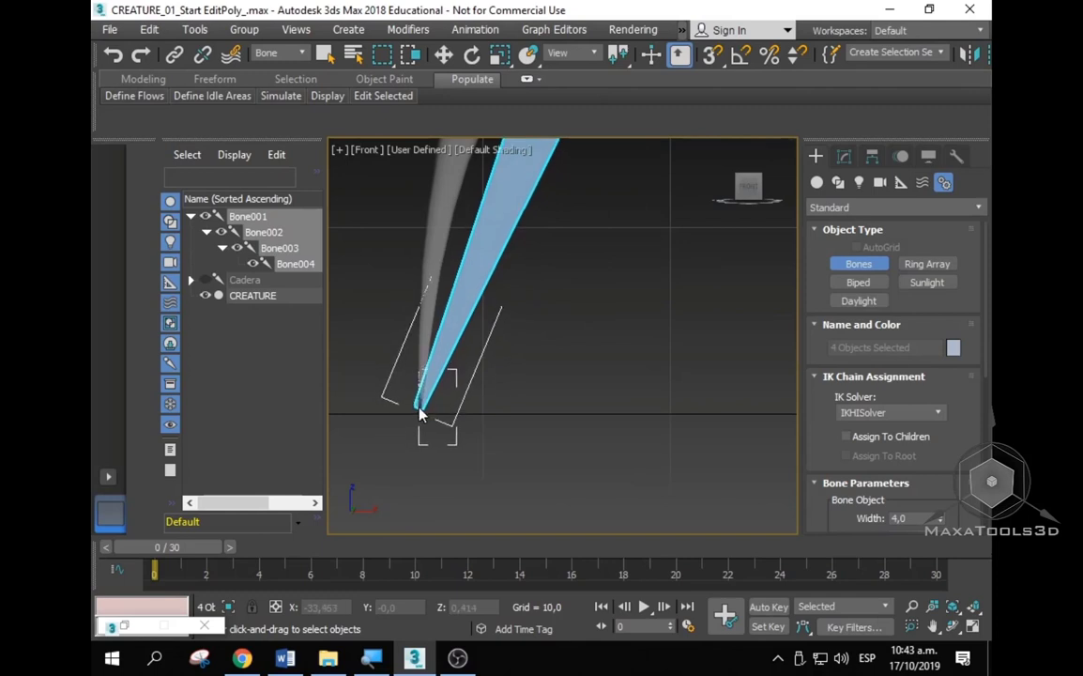
right_click(466, 474)
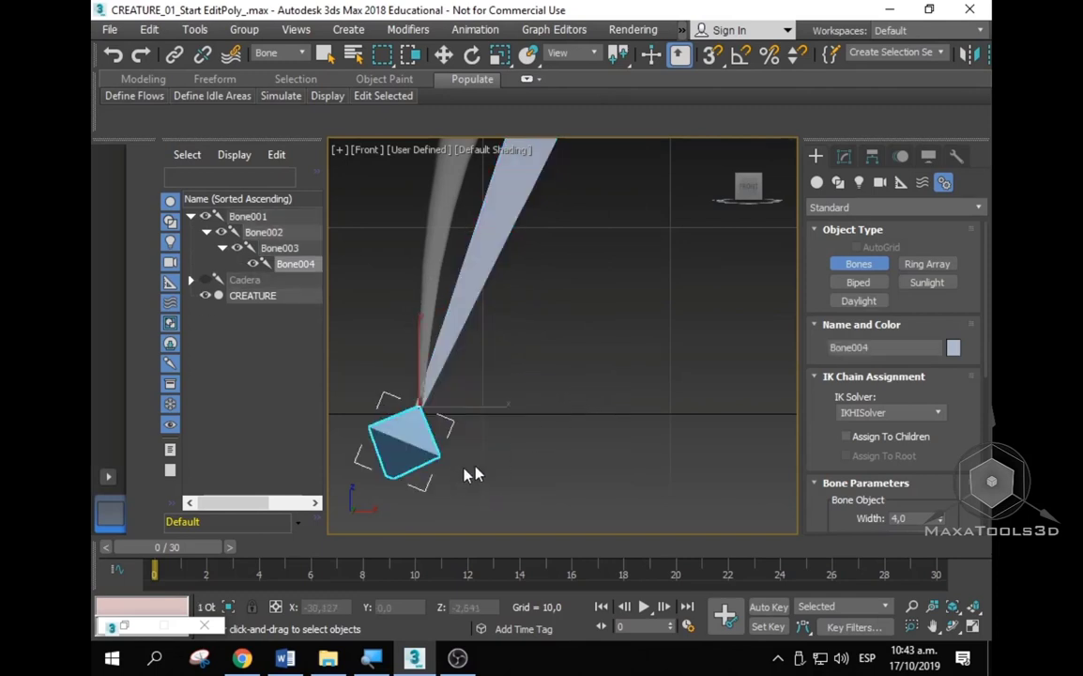
Step: Select the whole Bone001–Bone004 chain and frame it in the view
key(w)
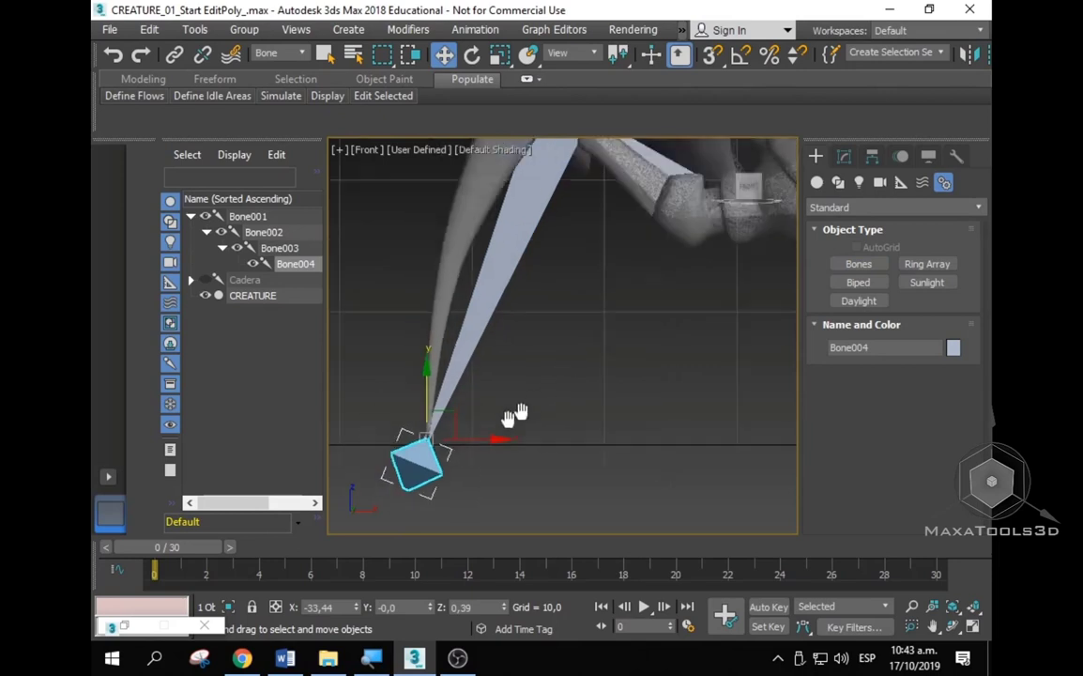
scroll(588, 358, up, 5)
scroll(606, 320, up, 3)
click(606, 320)
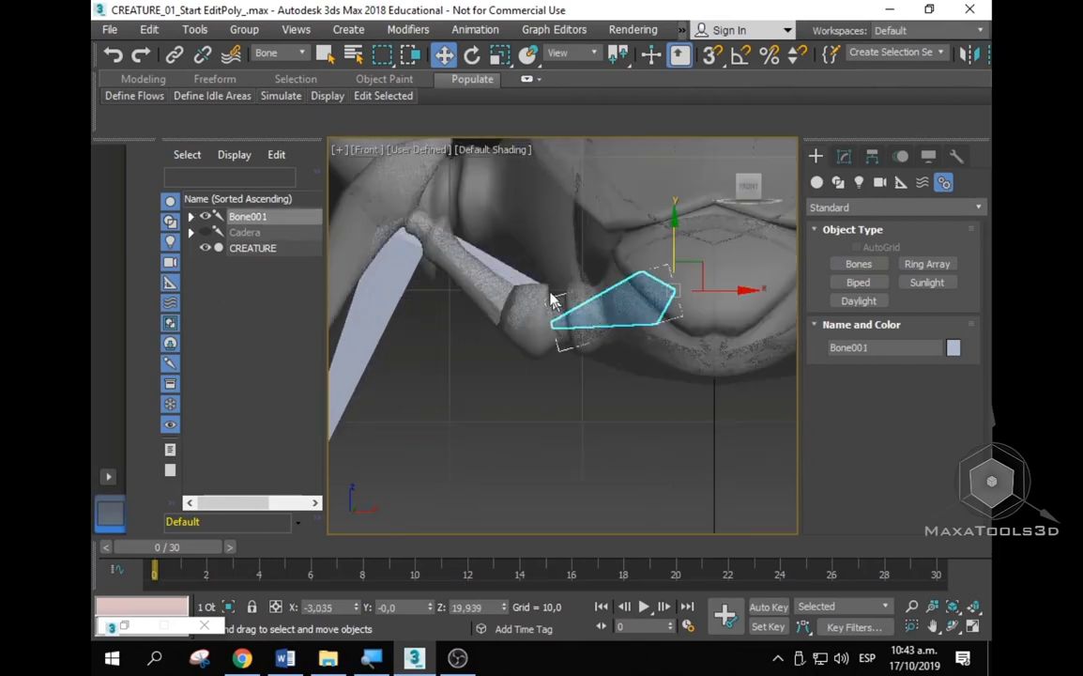
click(432, 282)
click(390, 305)
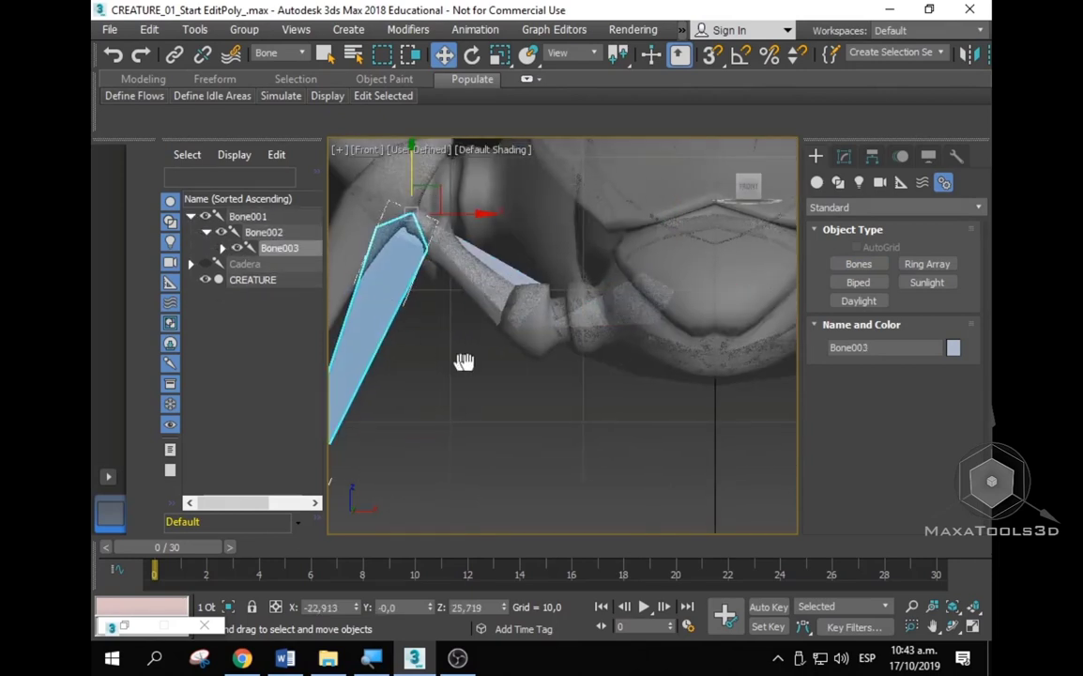
alt+middle_drag(462, 363, 654, 279)
right_click(452, 511)
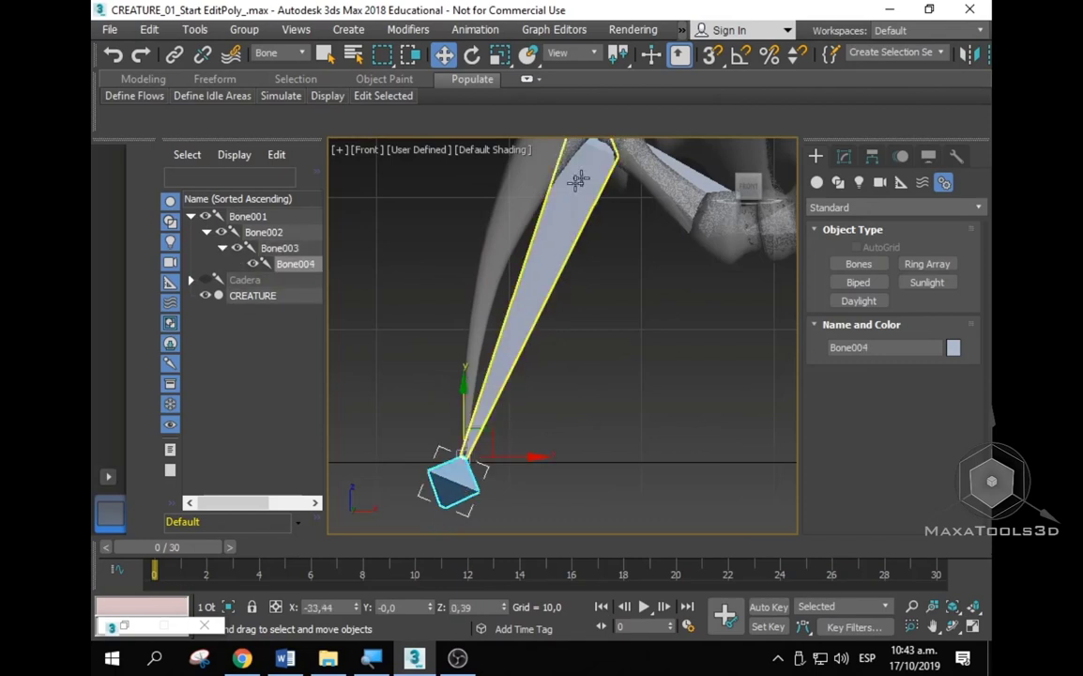
middle_drag(573, 261, 516, 308)
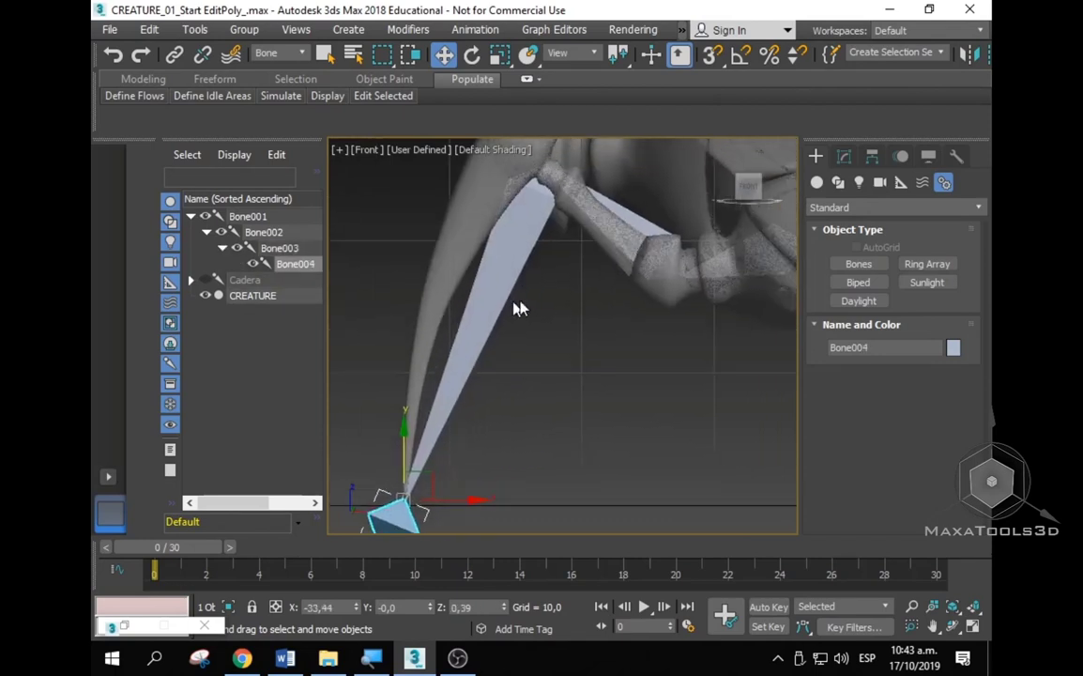
double_click(746, 251)
middle_drag(633, 314, 596, 297)
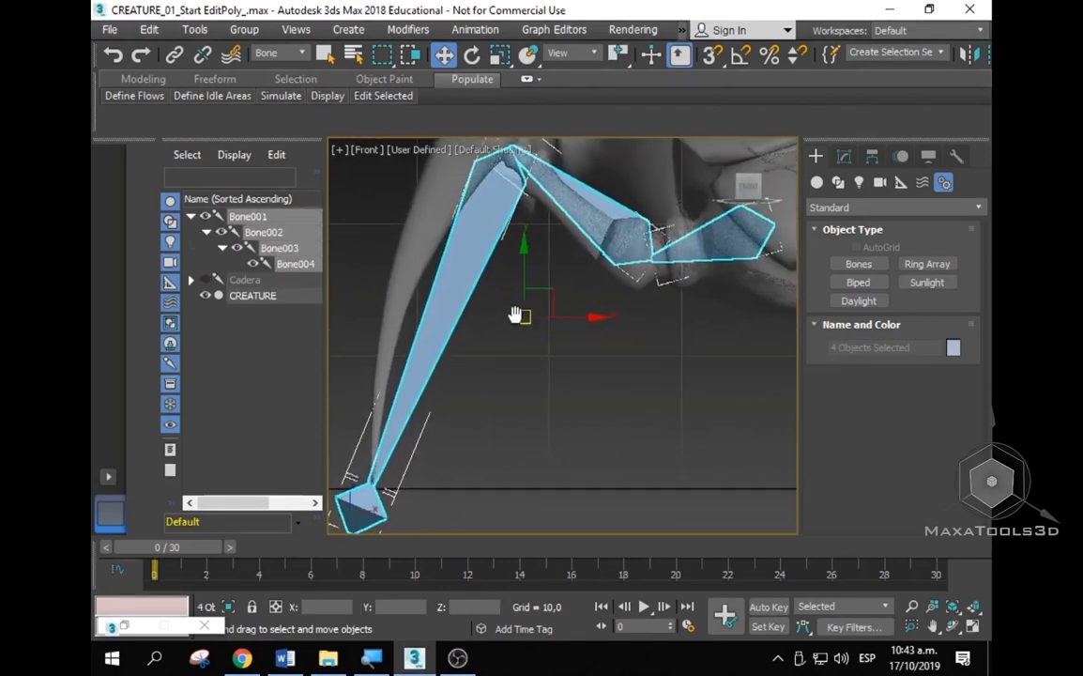
Step: Rename Objects with base name 'Mano Der_', numbered from 1, giving Mano Der_01 to Mano Der_04
click(194, 29)
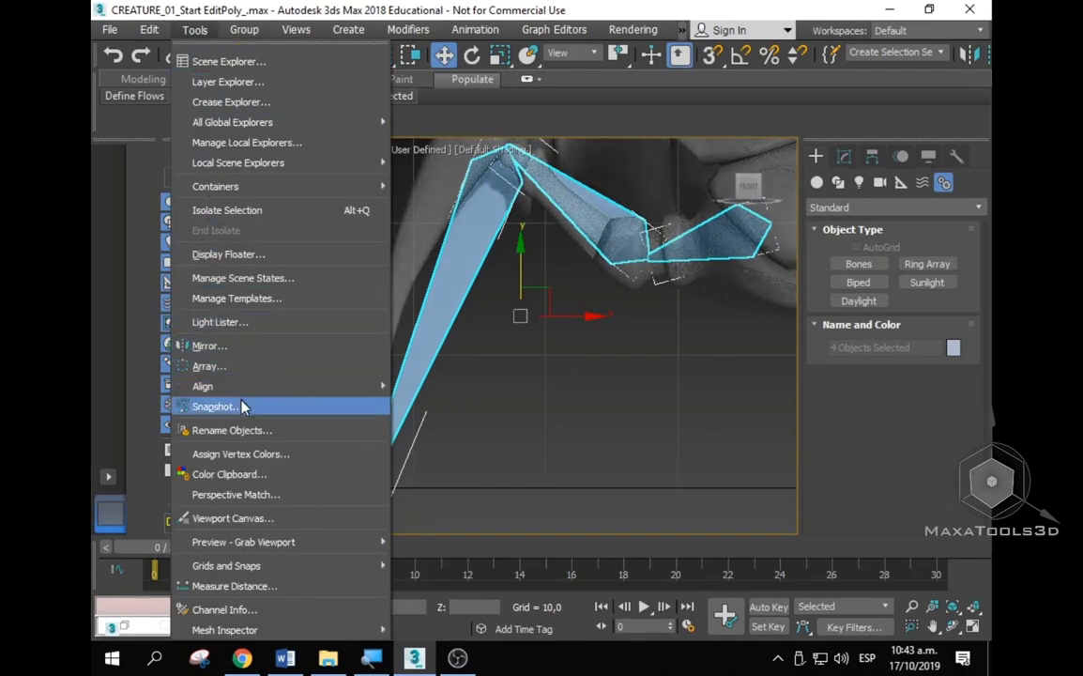
click(235, 430)
click(578, 239)
text(Mano Der)
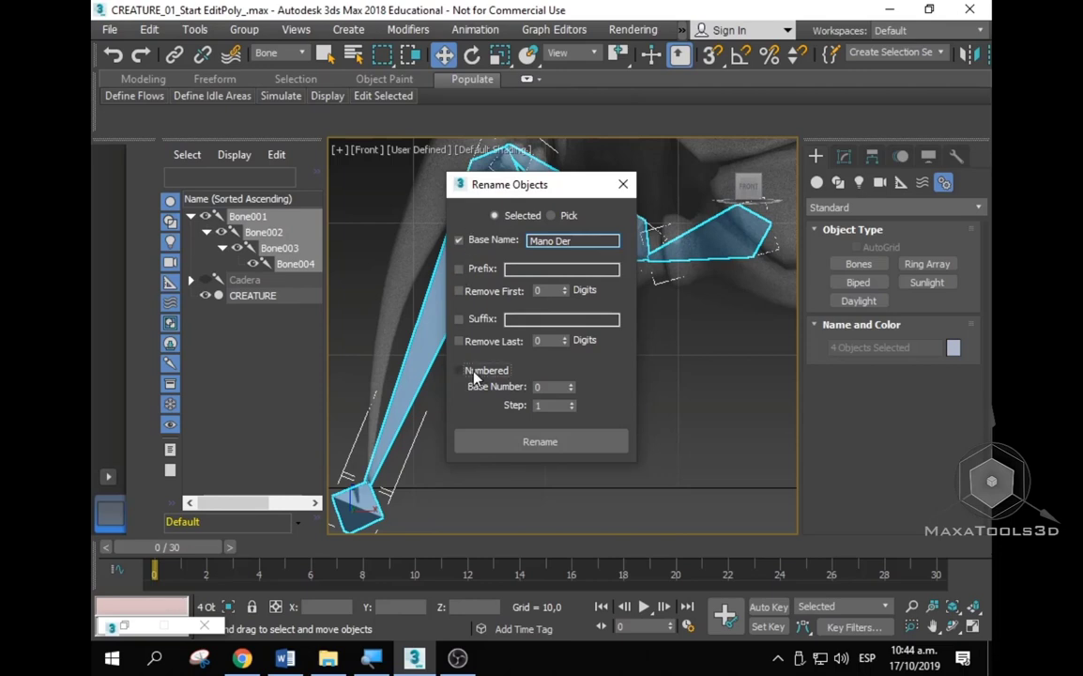
click(571, 384)
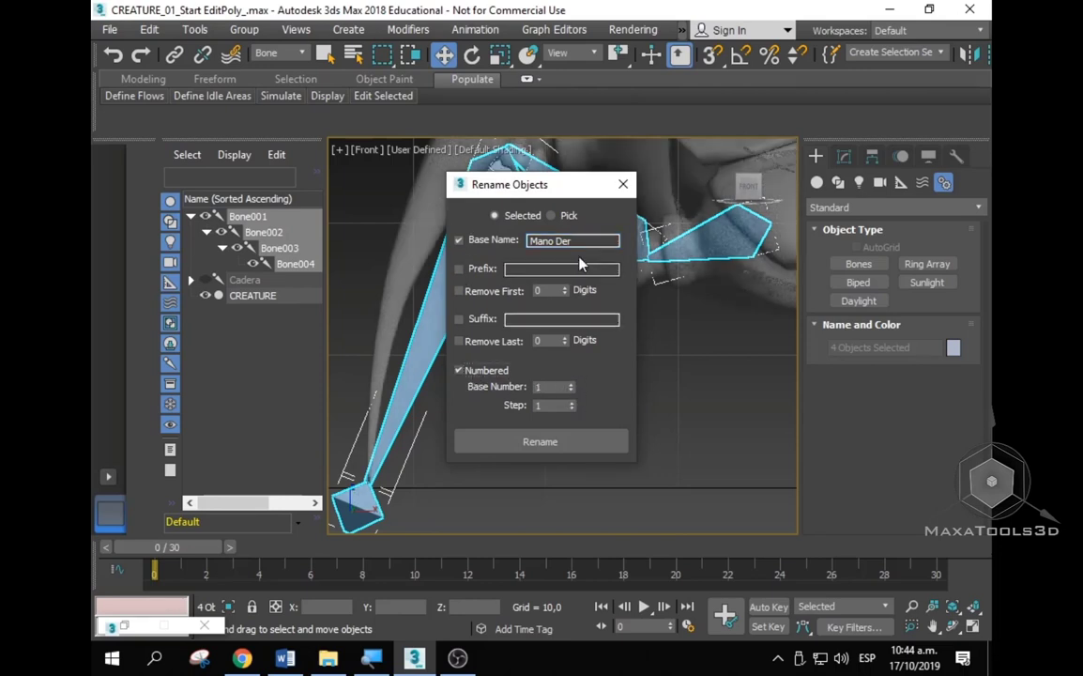
text(_)
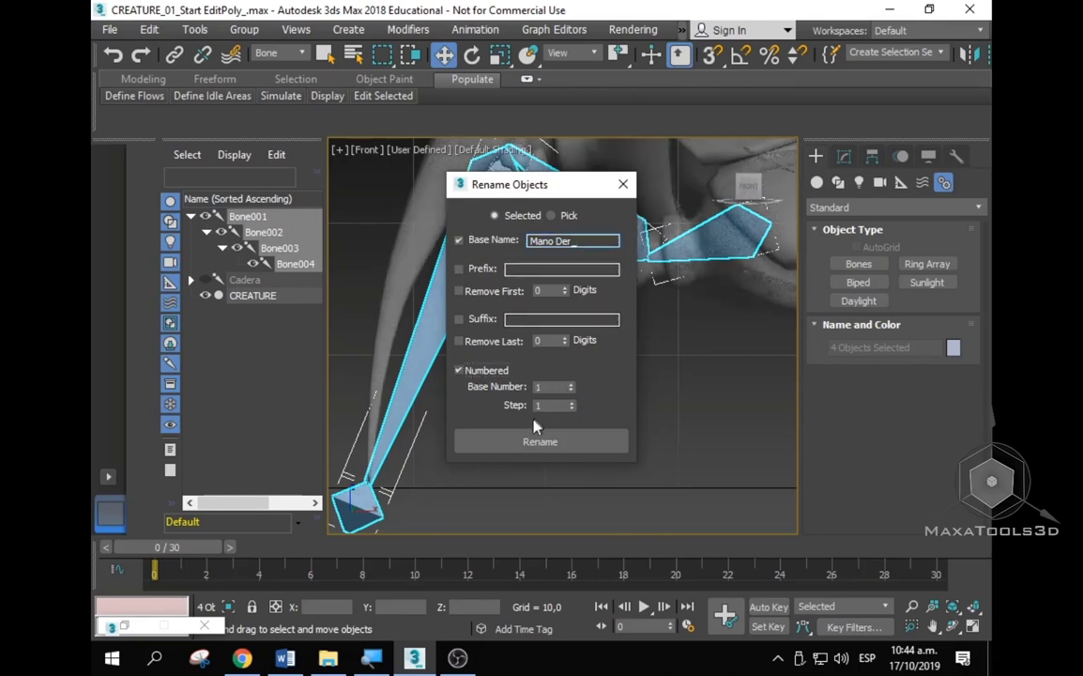
click(531, 443)
click(621, 183)
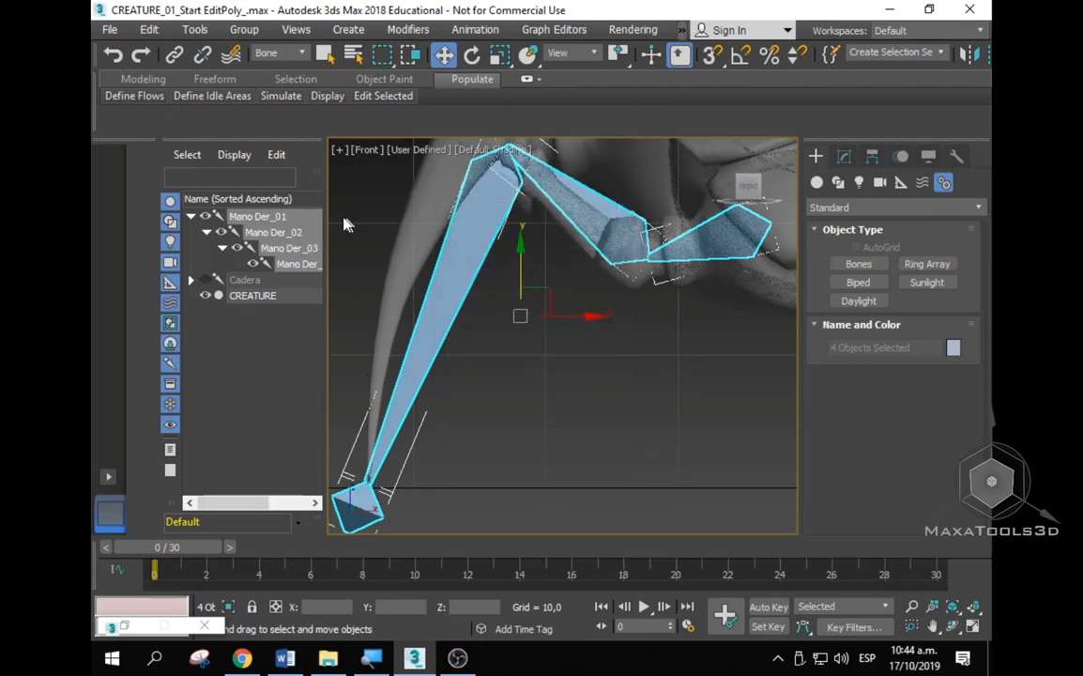
drag(325, 196, 396, 197)
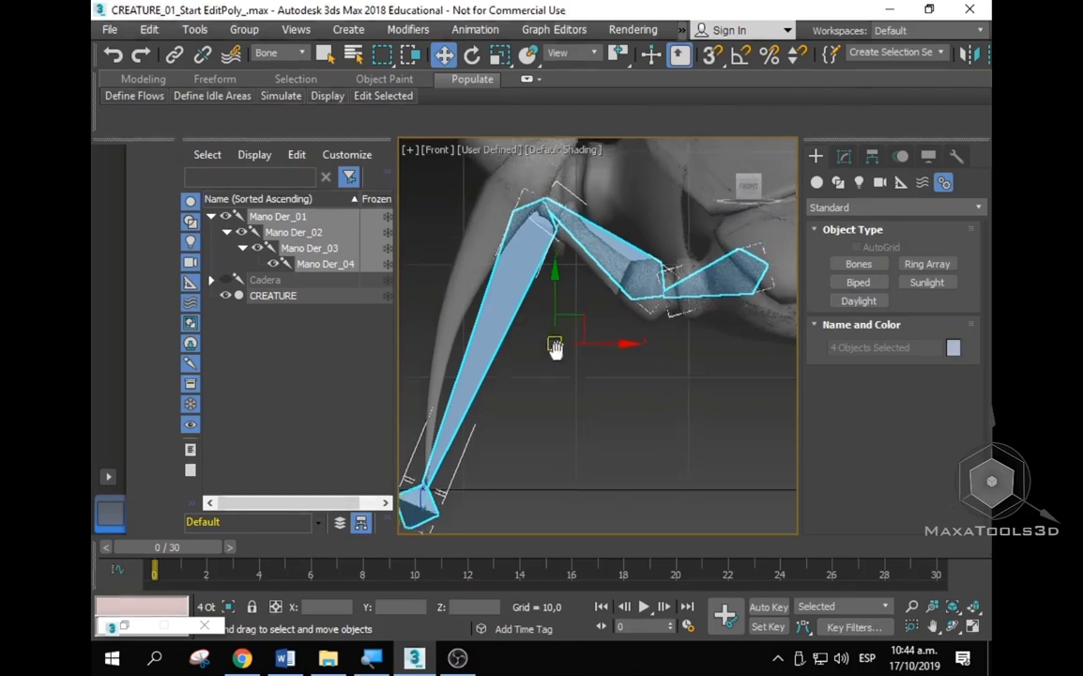
Step: Zoom out to the whole creature and double-click Mano Der_01 to select its full chain
scroll(563, 357, down, 2)
scroll(593, 368, down, 2)
mouse_move(592, 368)
middle_down()
mouse_move(526, 347)
mouse_move(534, 341)
middle_up()
scroll(538, 342, down, 1)
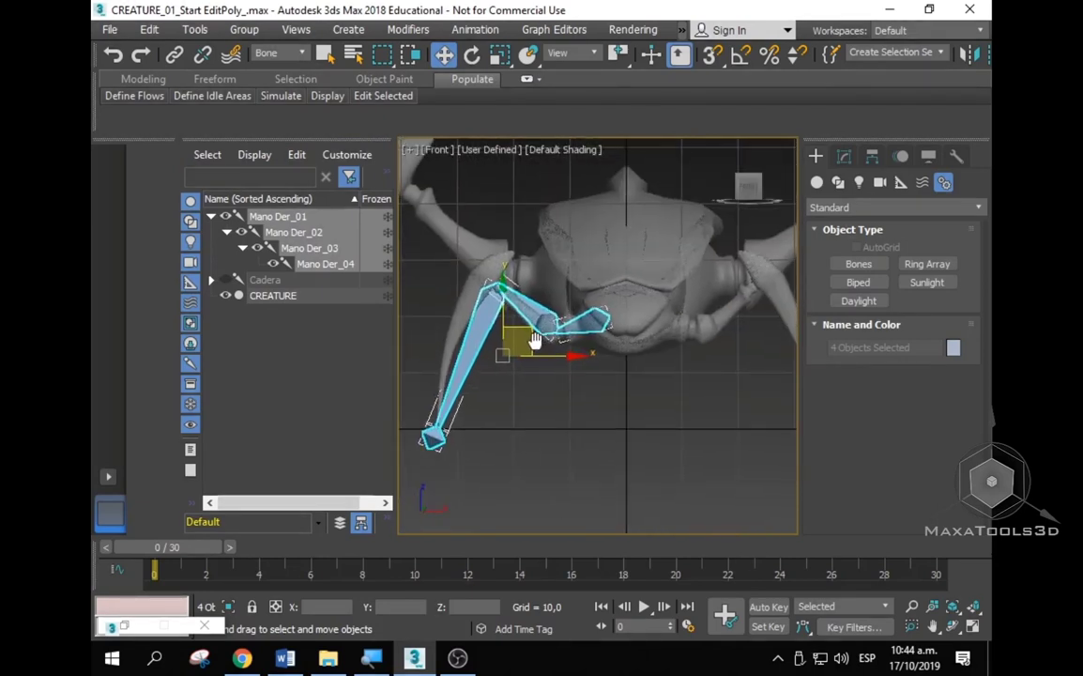
drag(534, 340, 551, 382)
click(565, 408)
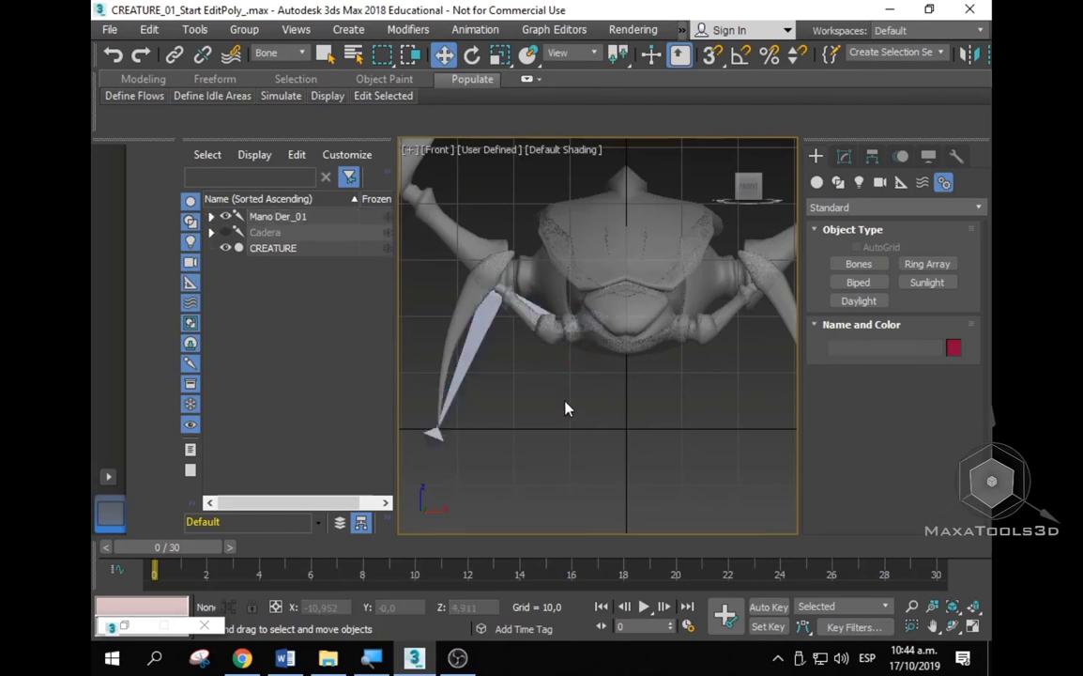
double_click(583, 322)
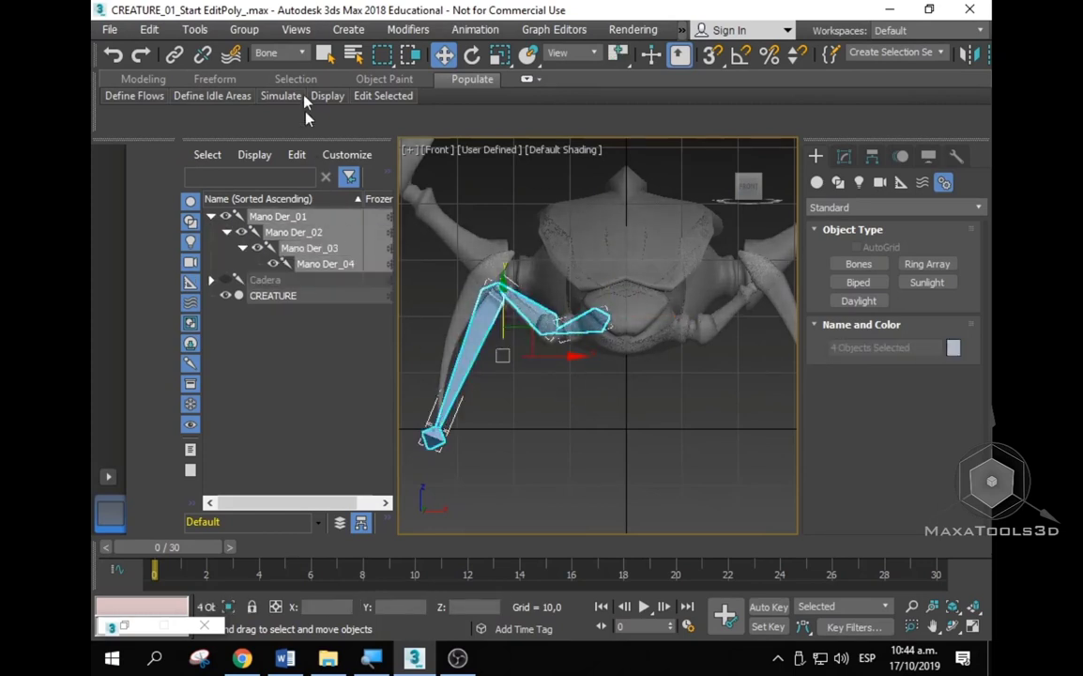
Step: Mirror the Mano Der chain on the X axis with Bone Tools, creating the (mirrored) copy
click(475, 29)
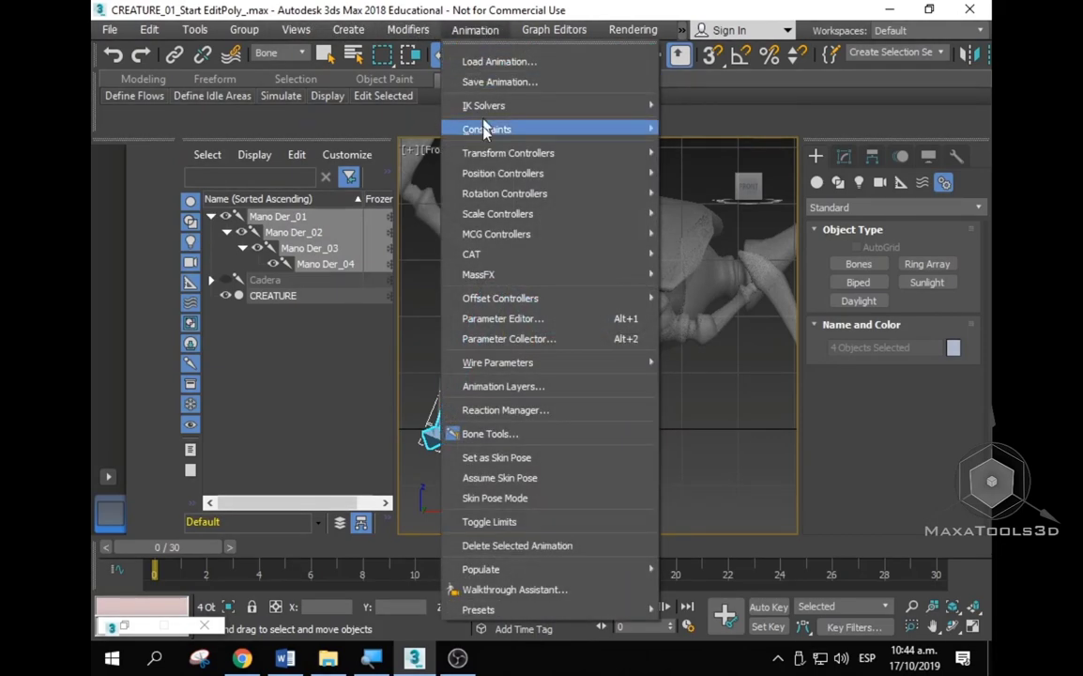
click(489, 434)
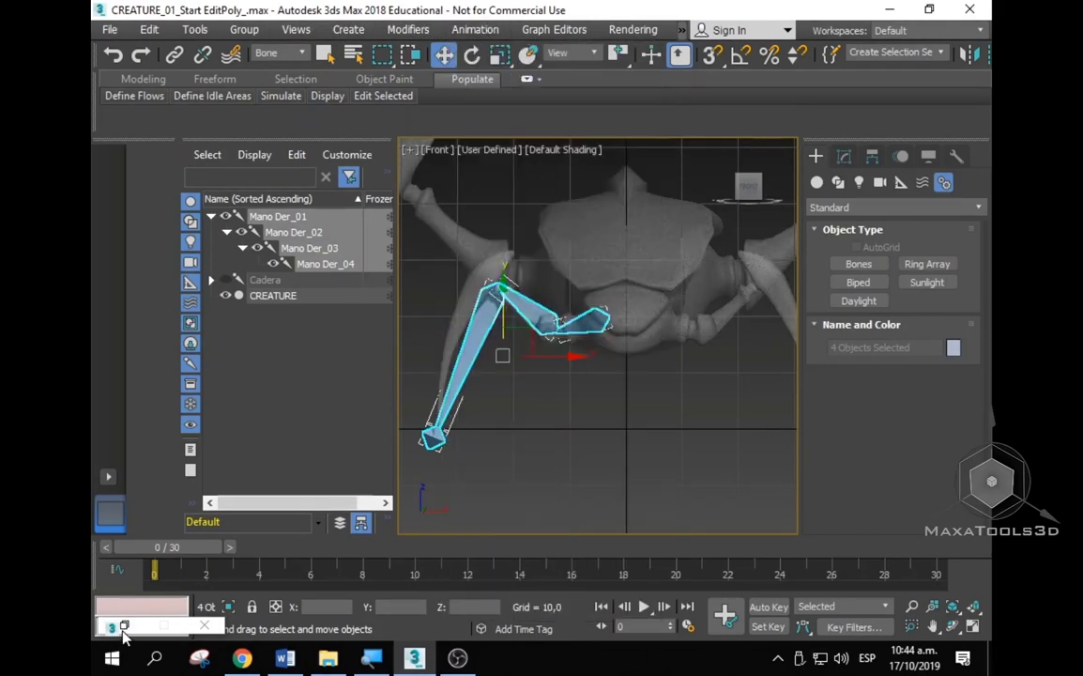
scroll(431, 394, up, 3)
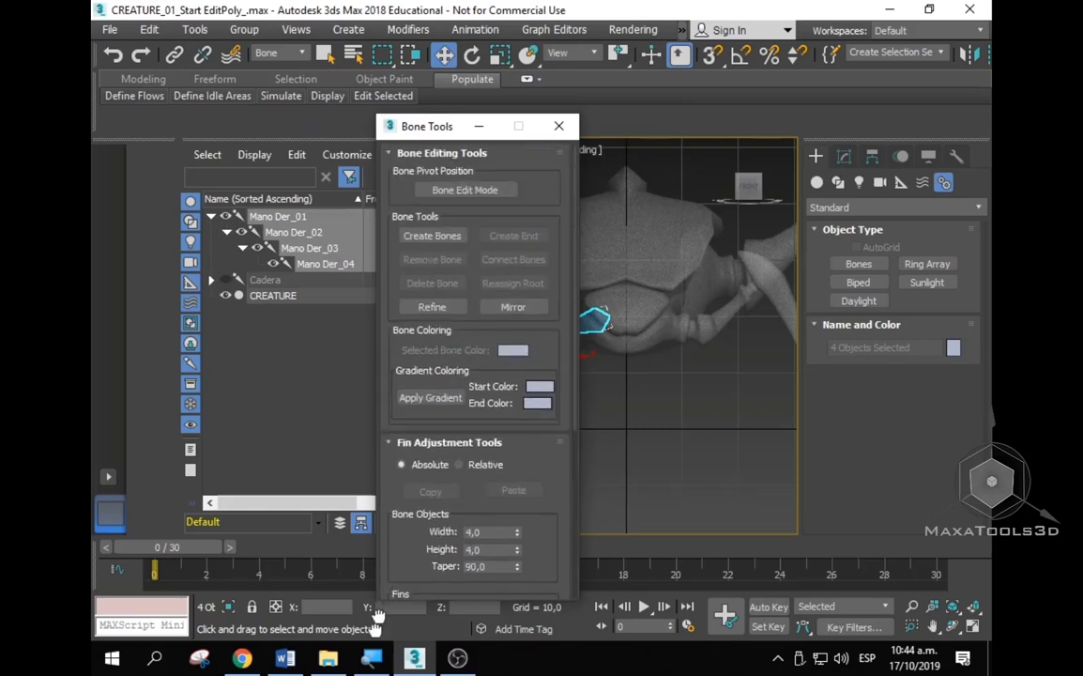
click(497, 307)
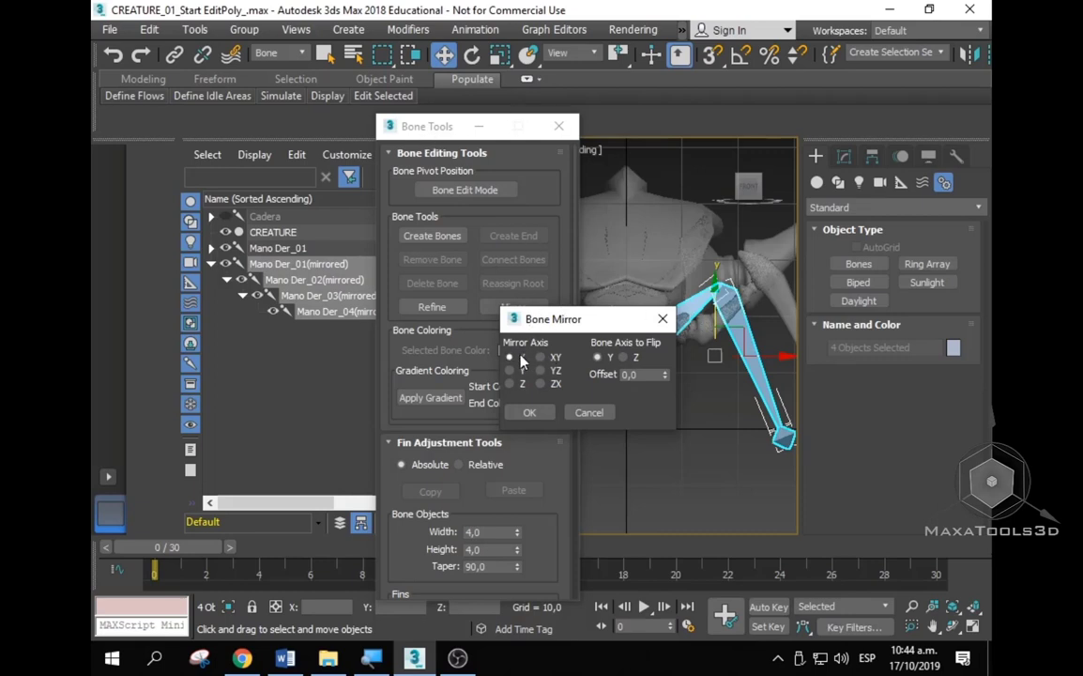
click(530, 414)
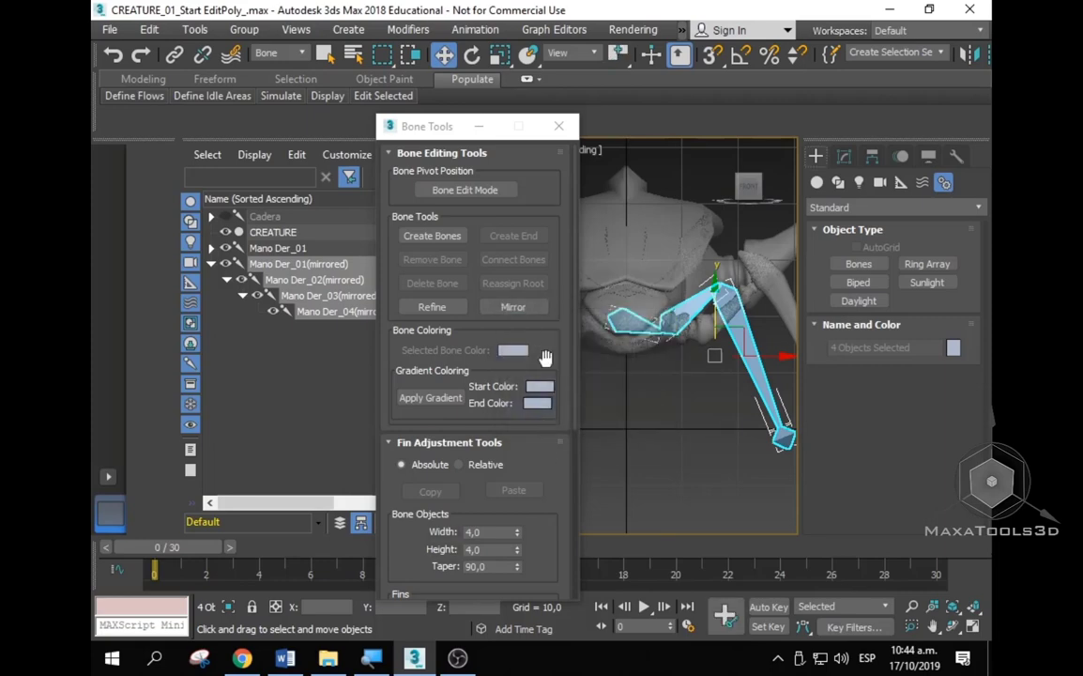
click(559, 126)
middle_drag(548, 262, 509, 257)
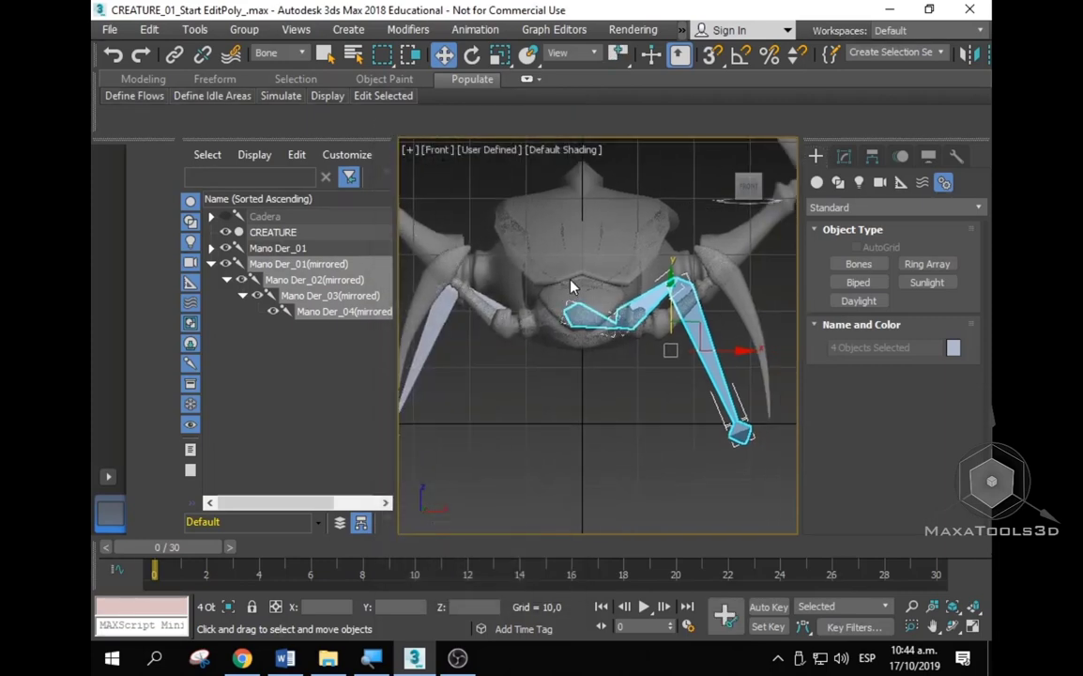
key(p)
alt+middle_drag(571, 340, 572, 355)
key(f)
scroll(572, 353, up, 3)
scroll(600, 313, up, 2)
scroll(686, 280, up, 3)
scroll(735, 266, up, 1)
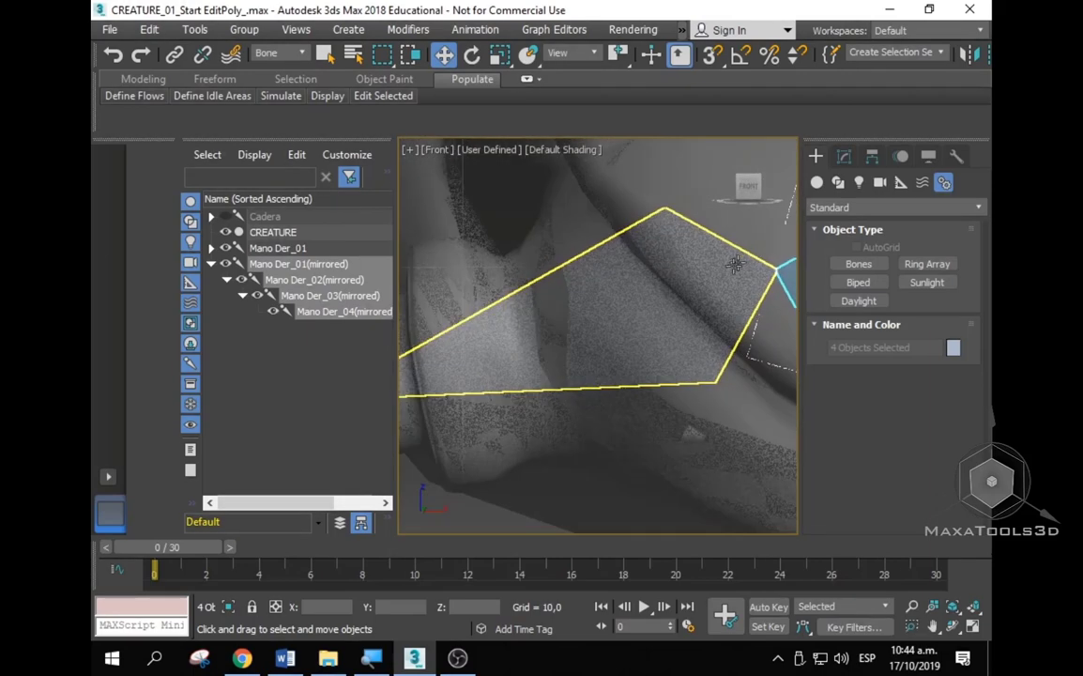
click(684, 258)
middle_drag(684, 258, 592, 283)
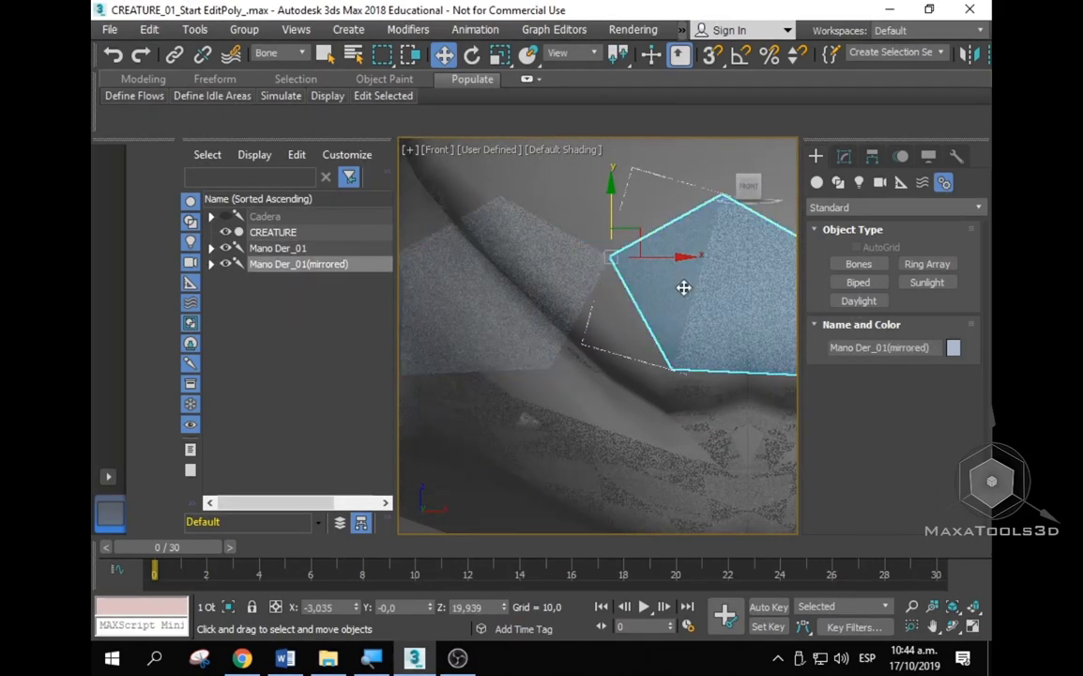
click(524, 261)
click(612, 264)
click(576, 261)
click(617, 285)
click(606, 266)
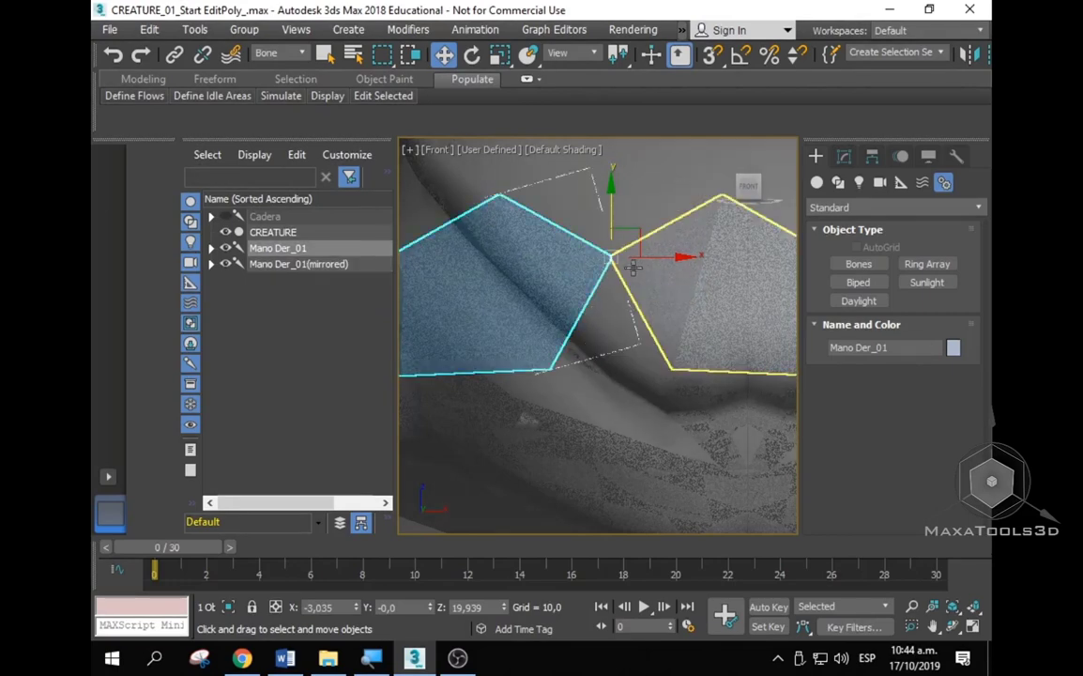
click(635, 268)
click(577, 263)
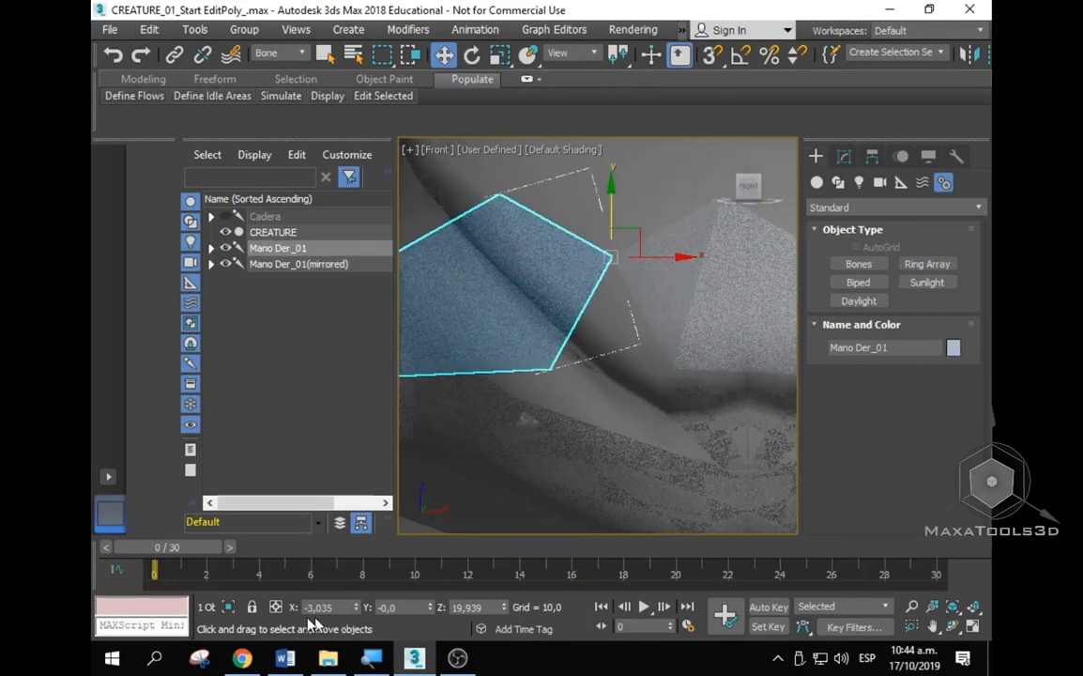
drag(343, 610, 268, 620)
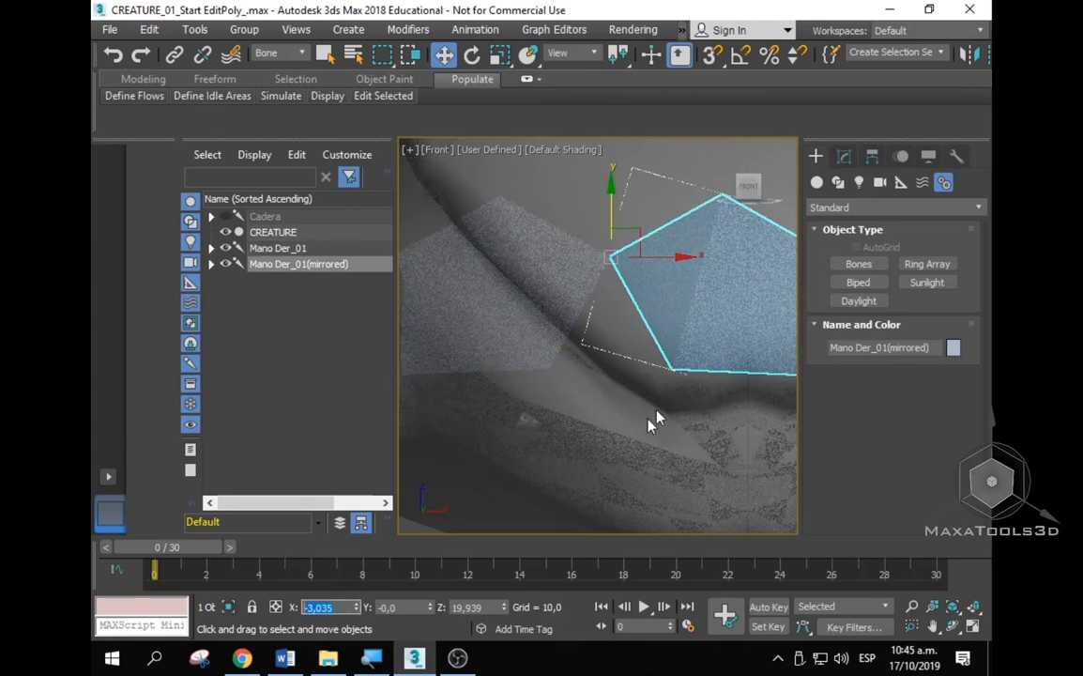
scroll(648, 419, down, 5)
scroll(610, 355, down, 3)
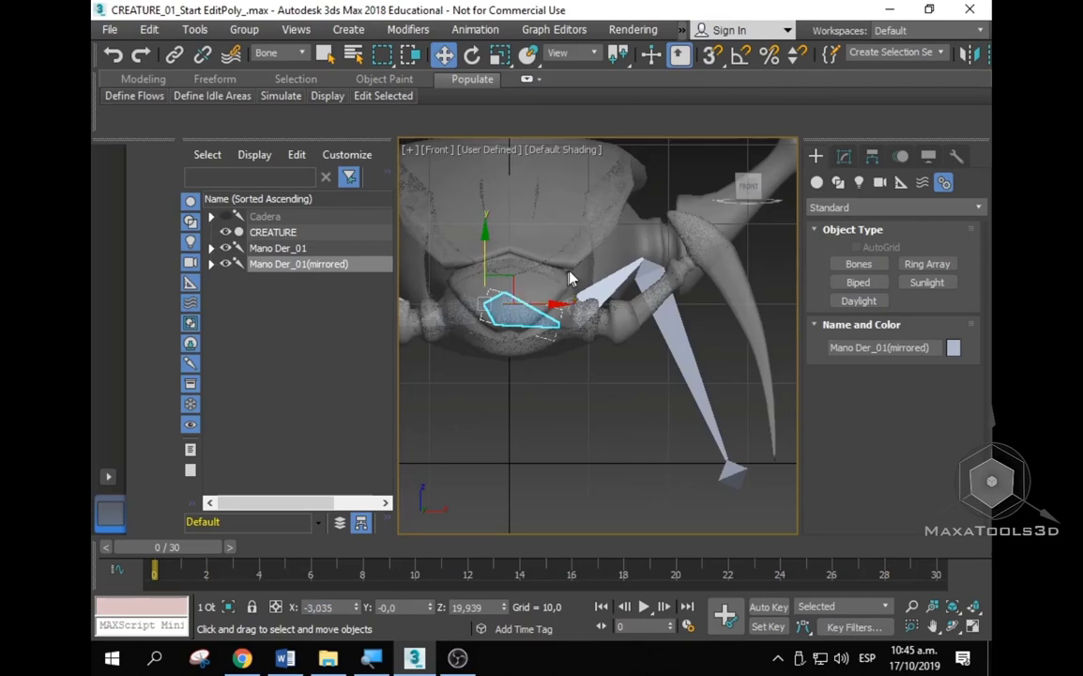
scroll(530, 322, up, 5)
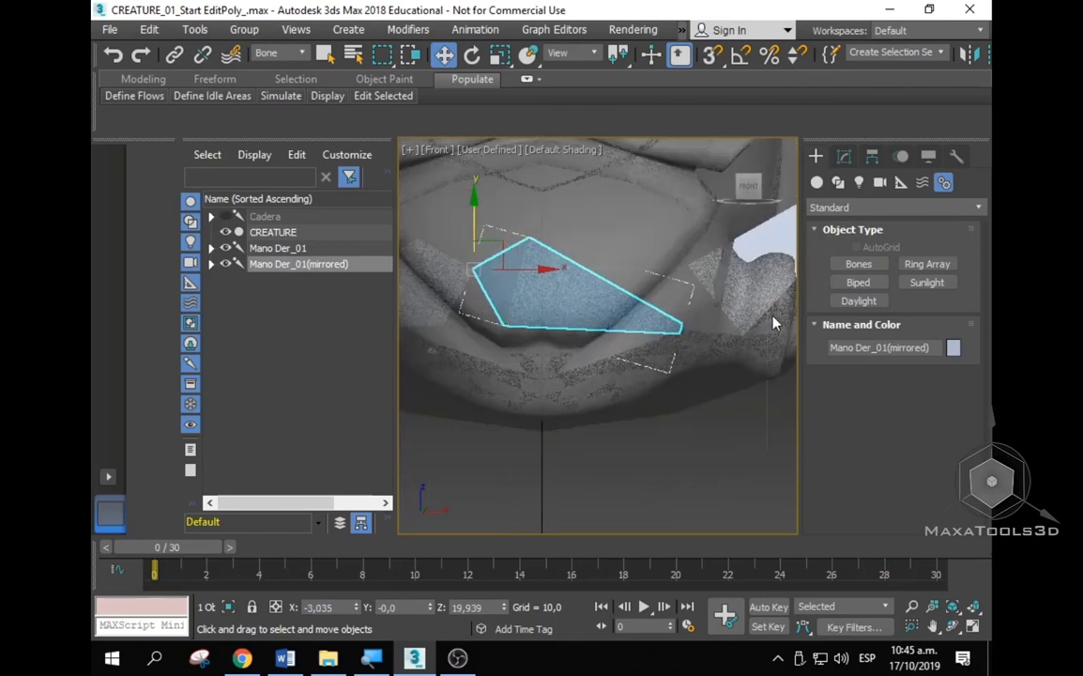
mouse_move(411, 456)
middle_down()
mouse_move(524, 419)
mouse_move(546, 387)
mouse_move(563, 428)
middle_up()
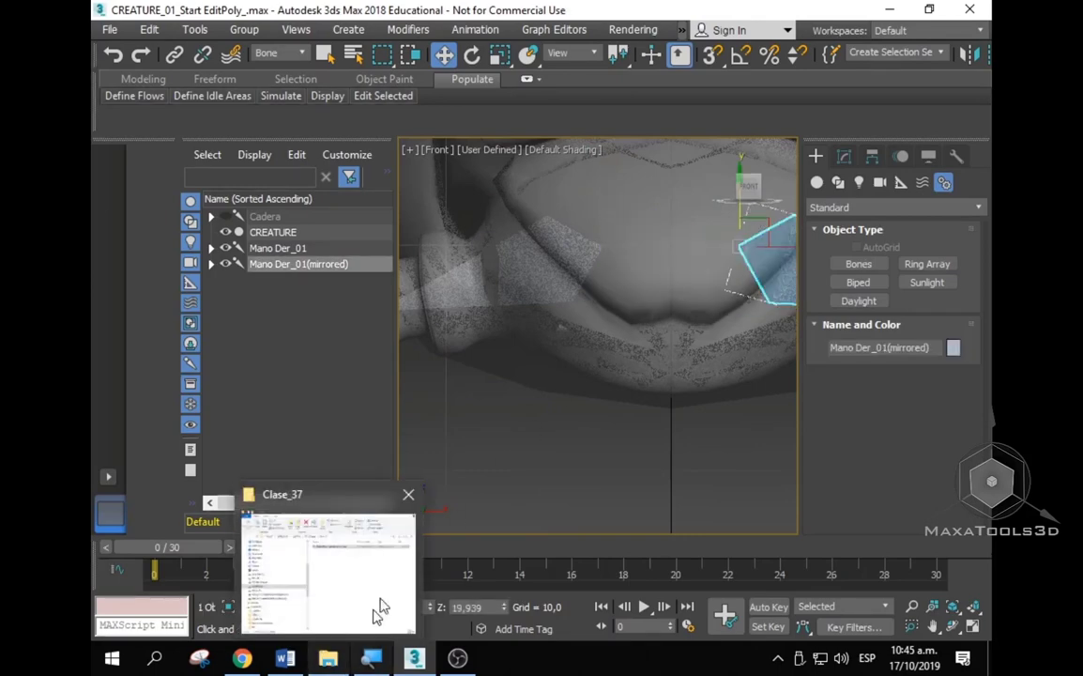
middle_drag(436, 355, 479, 377)
scroll(480, 377, down, 2)
mouse_move(593, 313)
middle_down()
mouse_move(624, 345)
mouse_move(597, 297)
mouse_move(536, 292)
middle_up()
scroll(537, 292, down, 2)
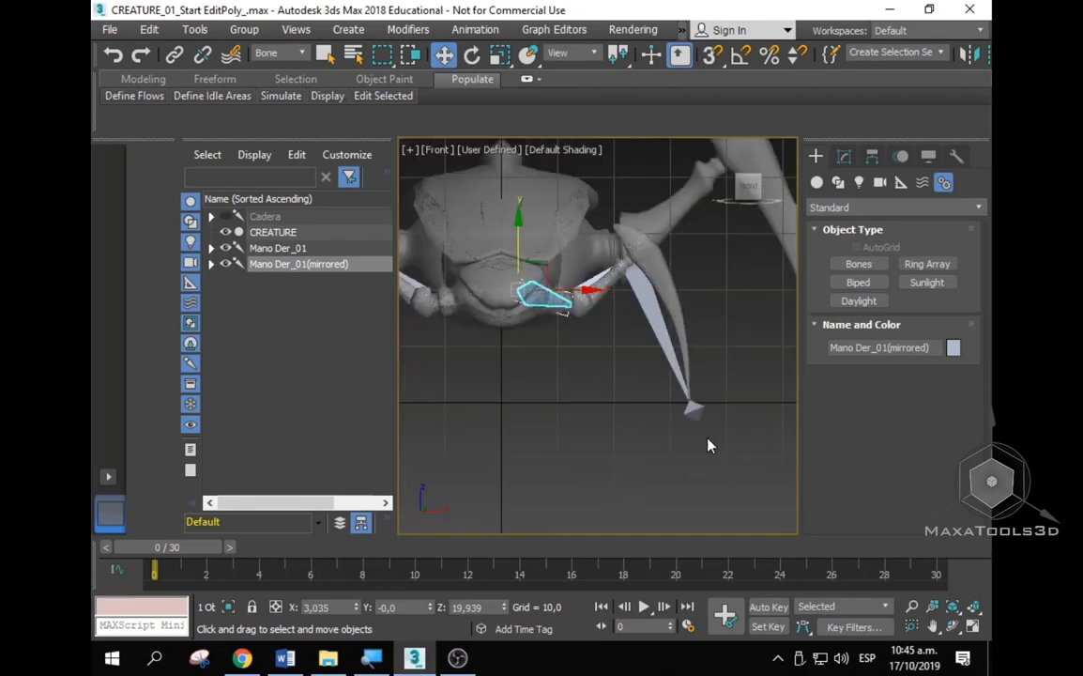
mouse_move(708, 446)
alt+middle_down()
mouse_move(585, 423)
mouse_move(698, 302)
mouse_move(670, 296)
alt+middle_up()
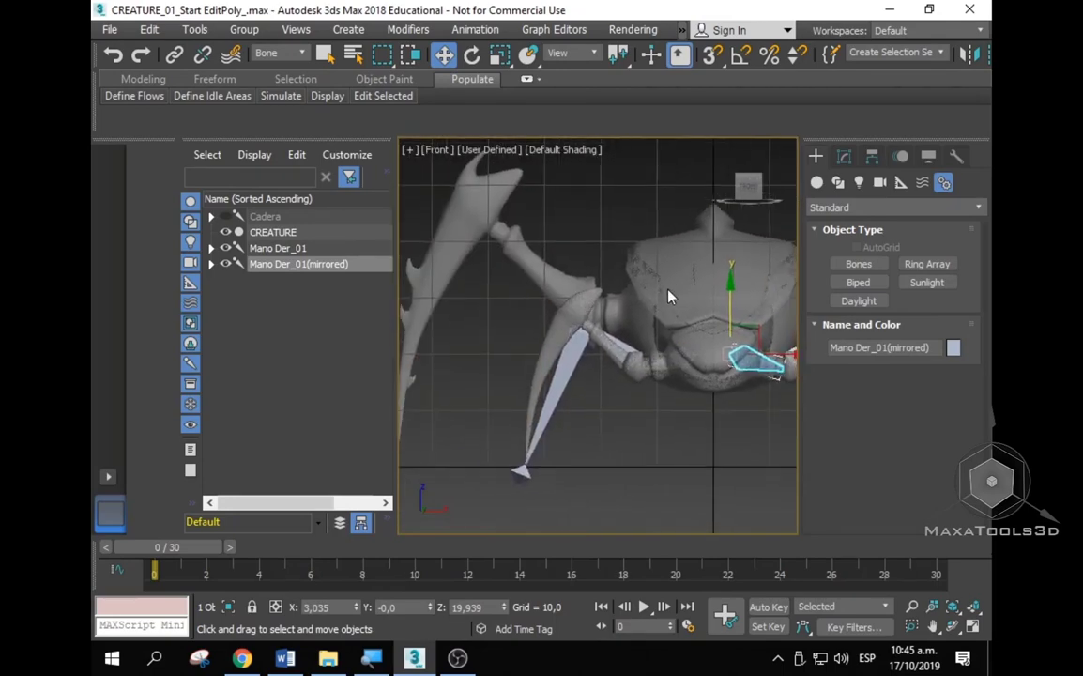
Step: In Top view, select the Mano Der_01 chain and move it down along Y
key(t)
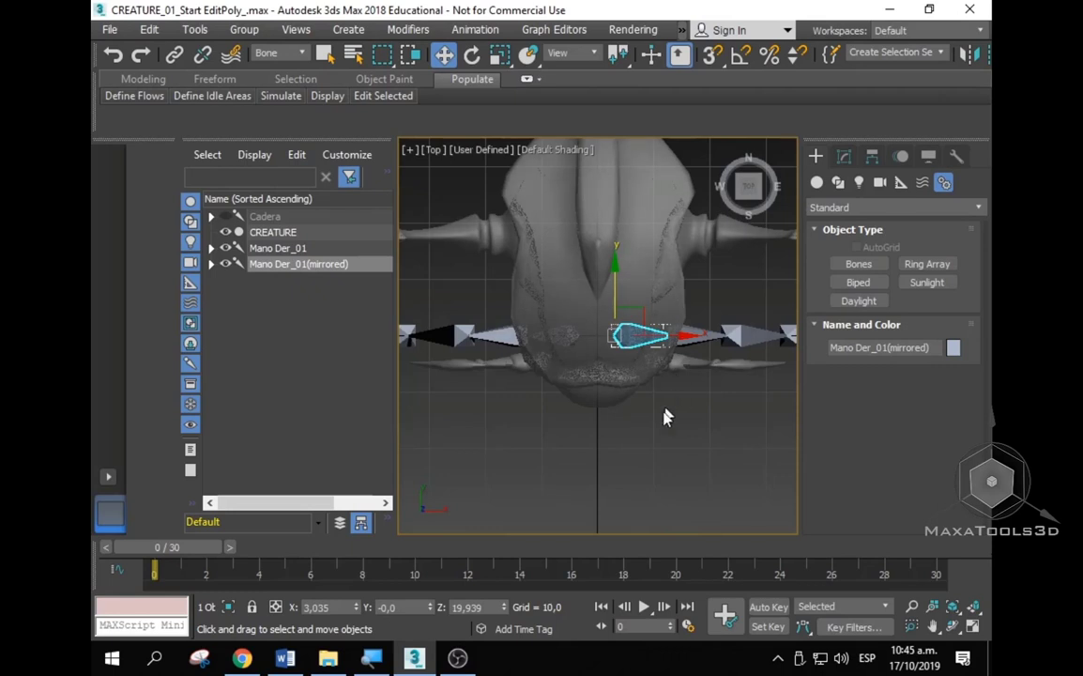
click(654, 443)
double_click(624, 339)
click(652, 431)
scroll(649, 427, down, 2)
scroll(648, 423, up, 1)
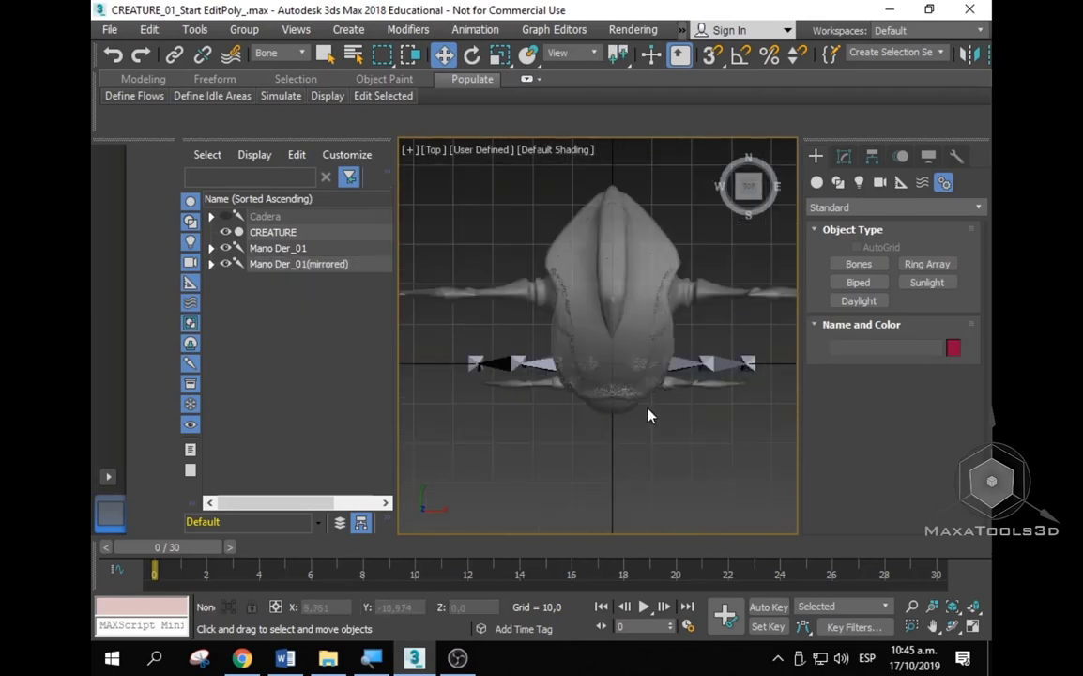
scroll(638, 408, up, 1)
double_click(619, 353)
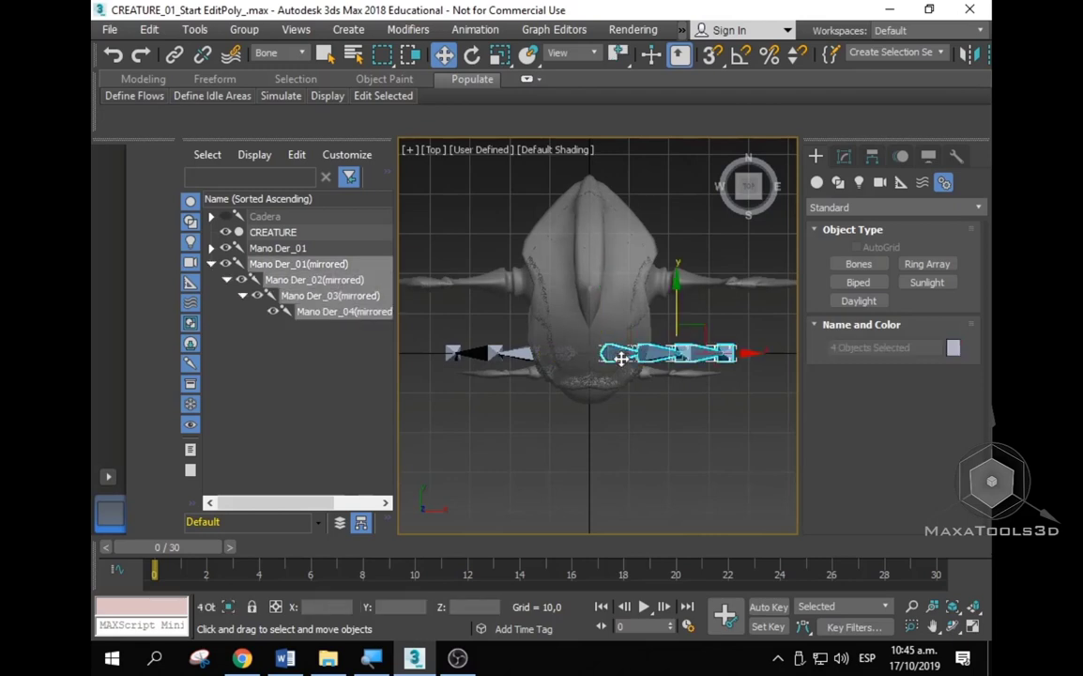
ctrl+click(562, 353)
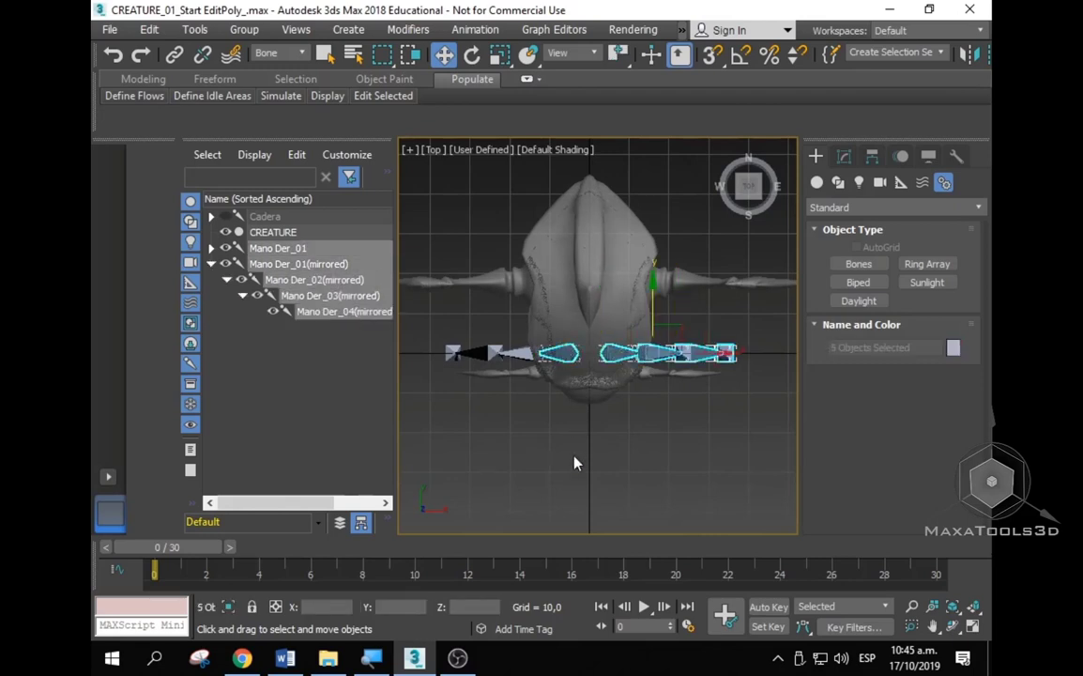
click(559, 353)
double_click(560, 353)
scroll(568, 366, up, 3)
scroll(600, 356, down, 2)
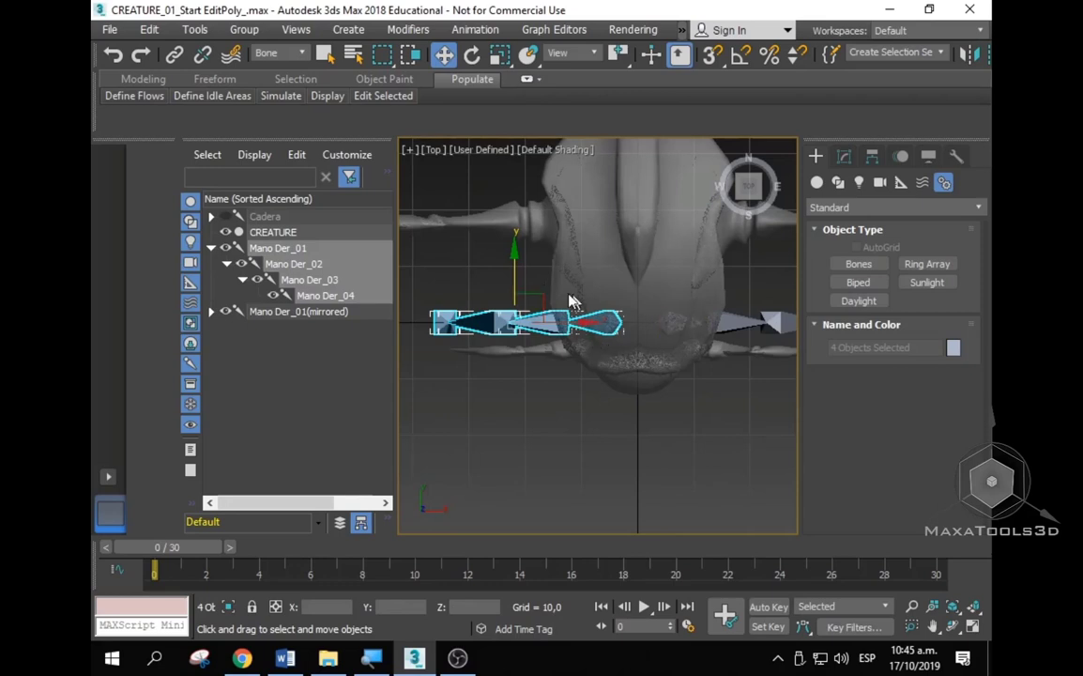
drag(510, 274, 519, 354)
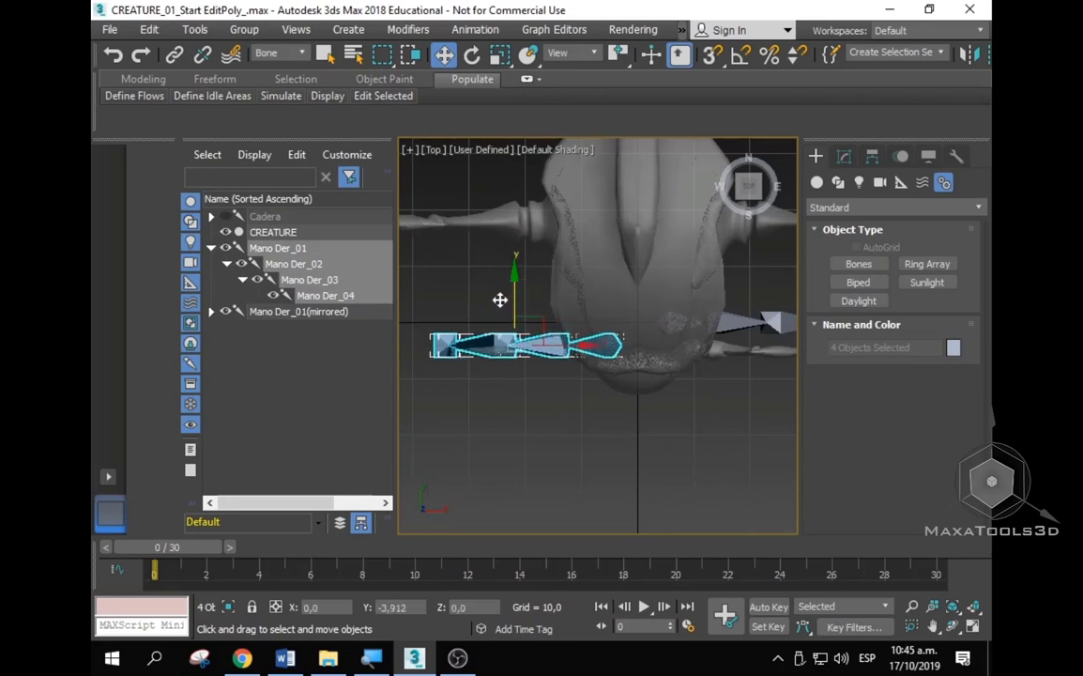
Step: Copy Mano Der_01's Y value -5,279 and paste it into the mirrored bone's Y field
scroll(519, 355, up, 4)
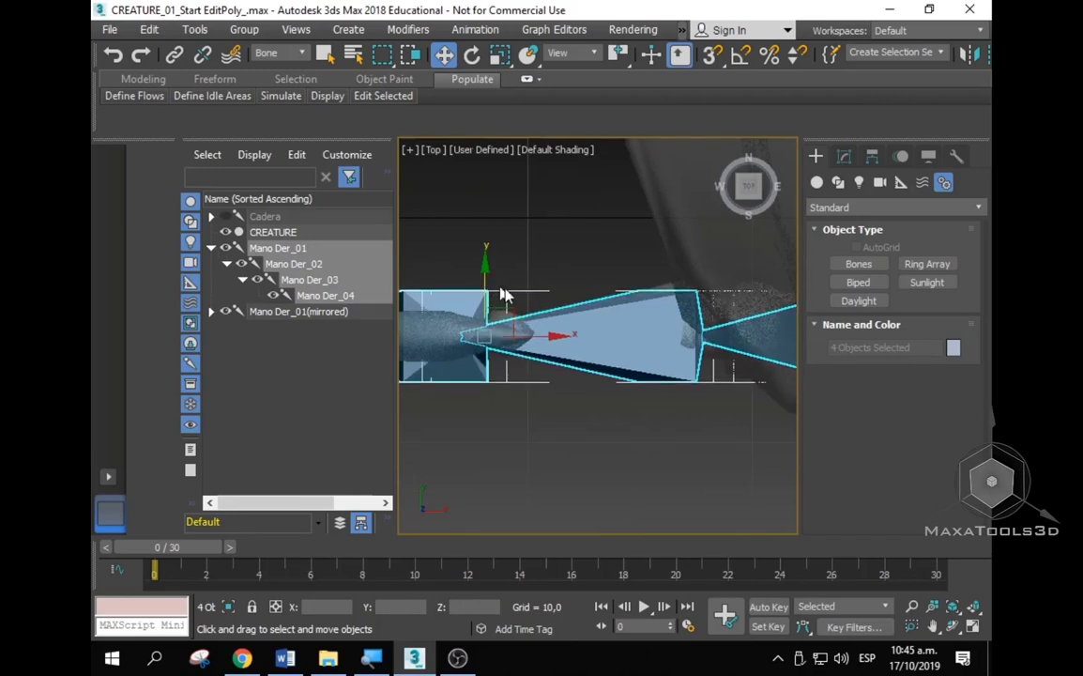
scroll(503, 460, down, 3)
scroll(610, 481, down, 2)
click(586, 385)
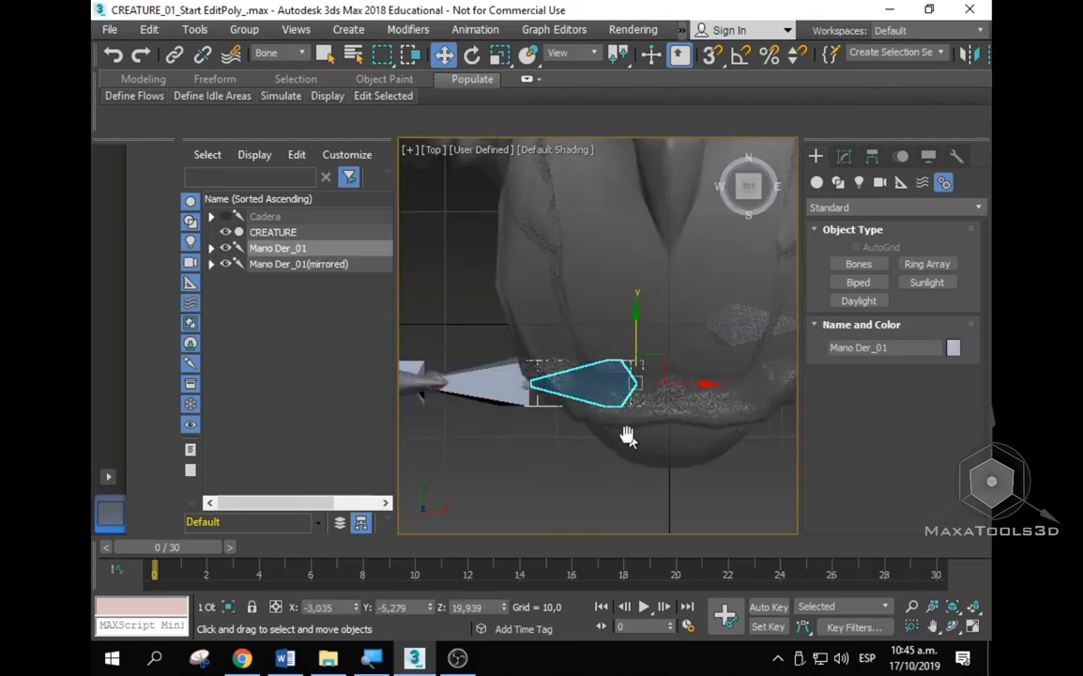
scroll(610, 409, down, 2)
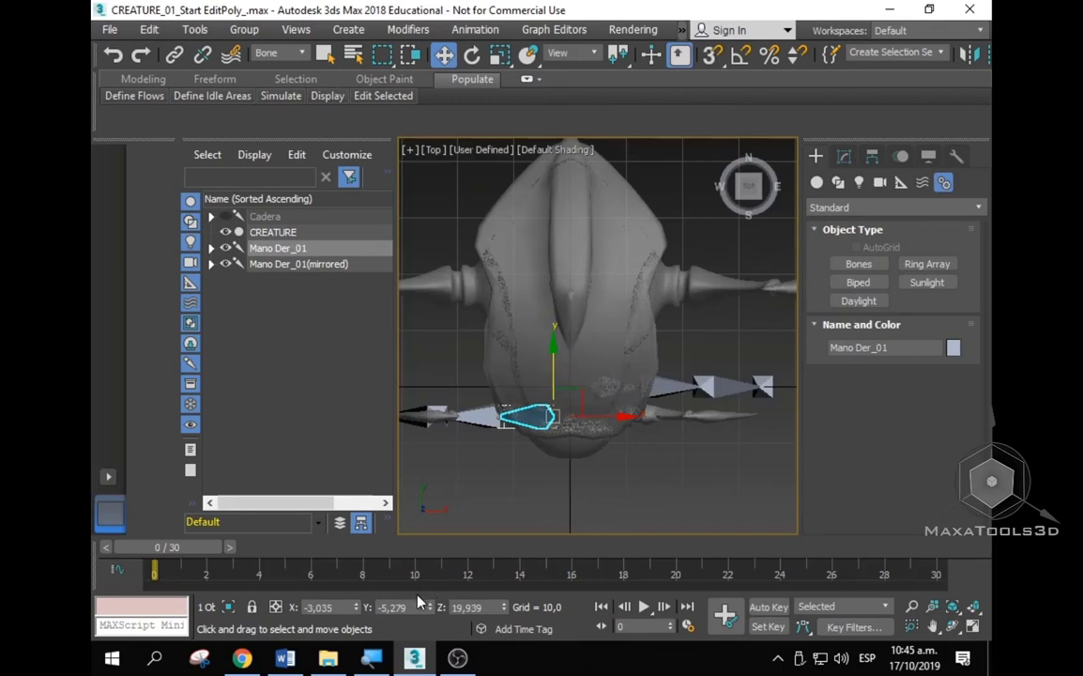
double_click(394, 608)
key(ctrl+c)
click(594, 373)
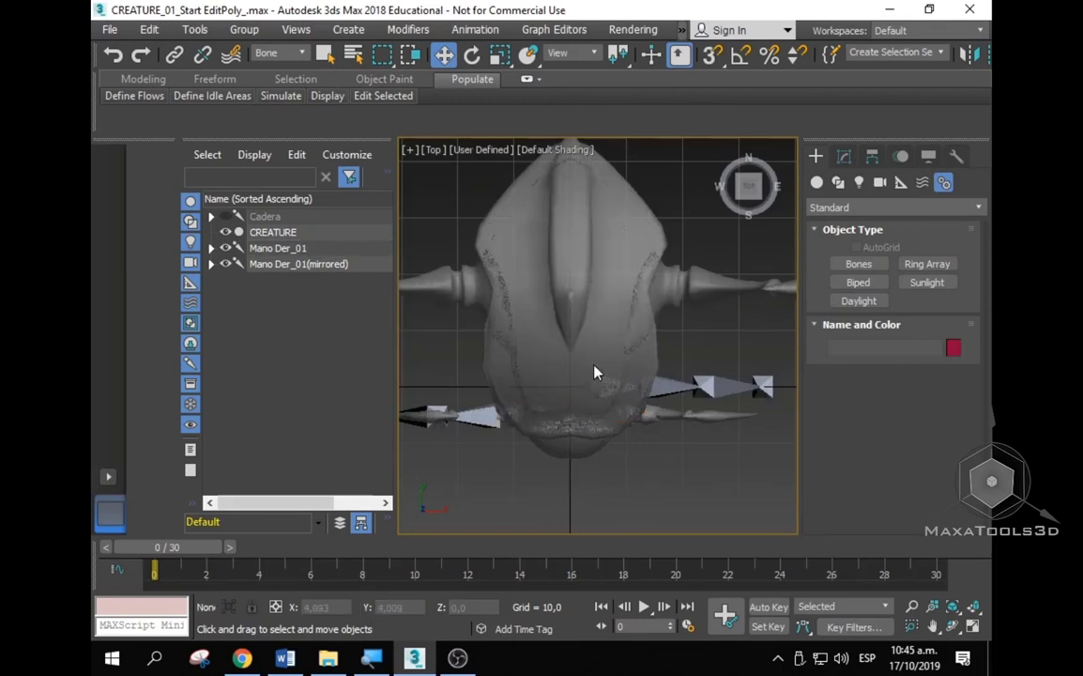
click(598, 393)
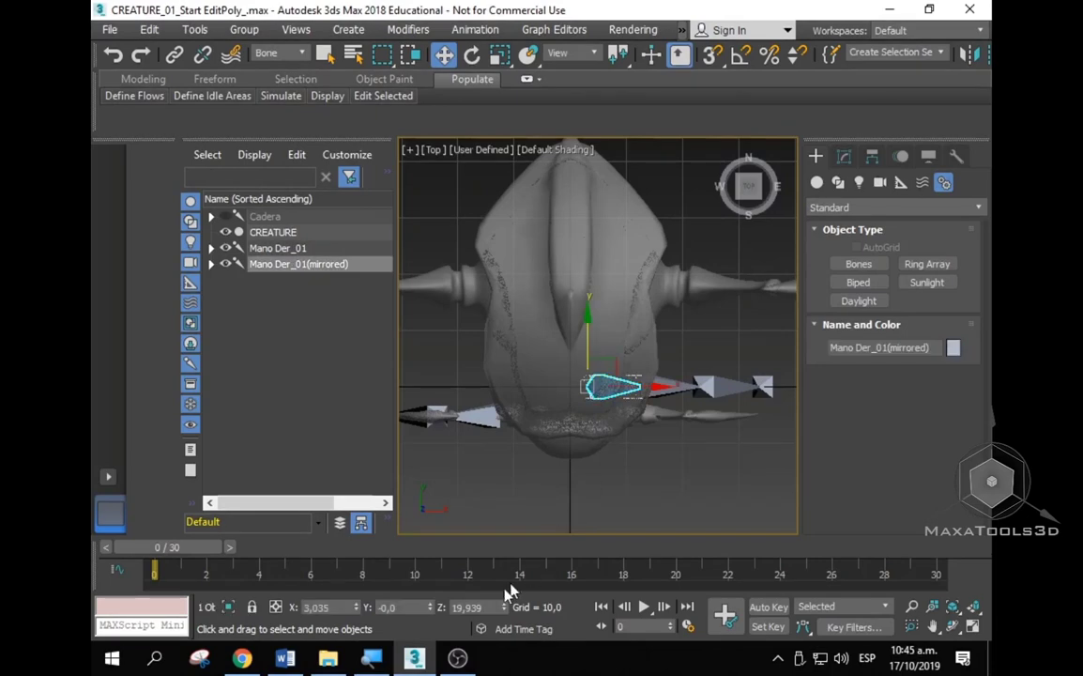
double_click(423, 608)
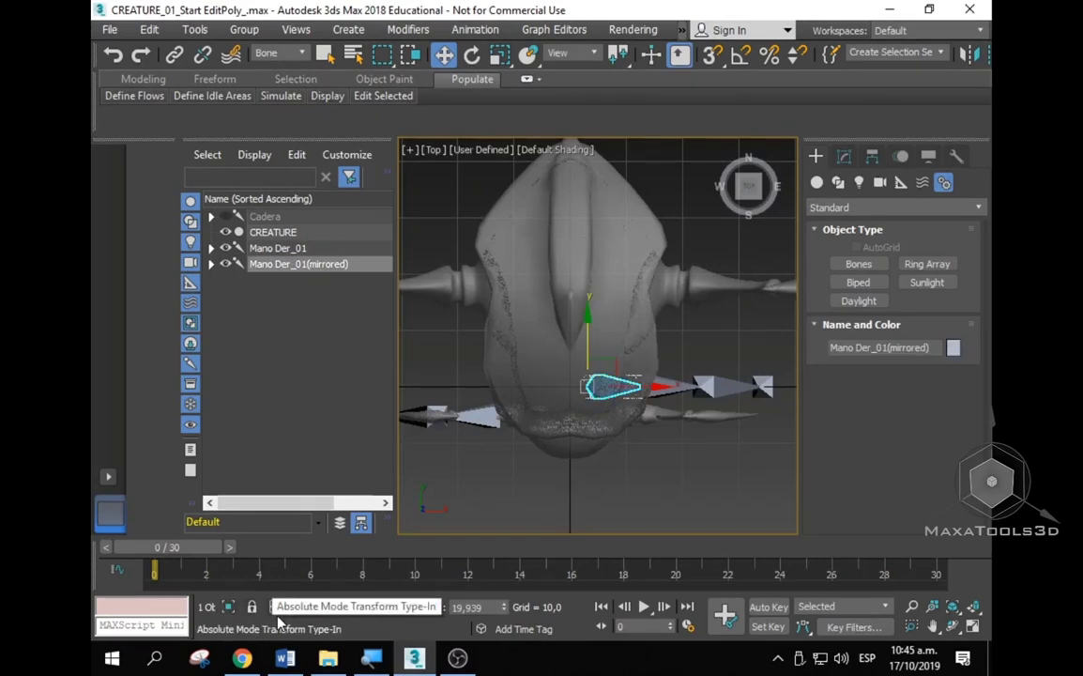
key(ctrl+v)
key(Return)
scroll(583, 322, up, 3)
scroll(583, 322, down, 3)
Step: Check the aligned chains from the perspective and front views
key(p)
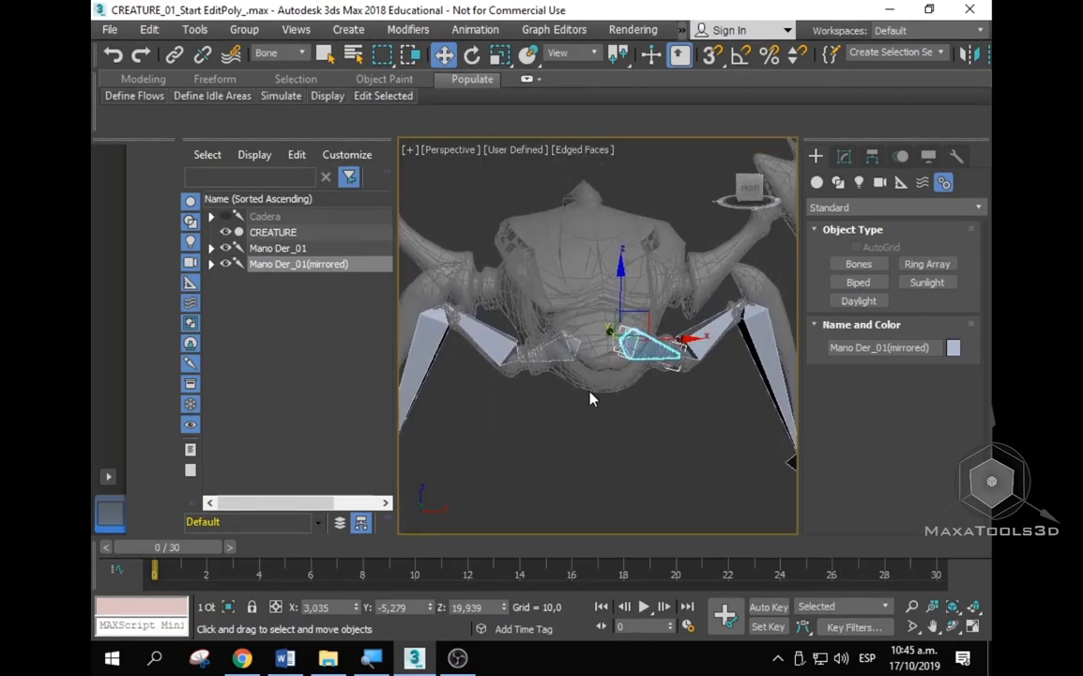
mouse_move(590, 394)
alt+middle_down()
mouse_move(723, 410)
mouse_move(522, 391)
mouse_move(613, 390)
mouse_move(606, 379)
alt+middle_up()
scroll(722, 410, down, 3)
key(f)
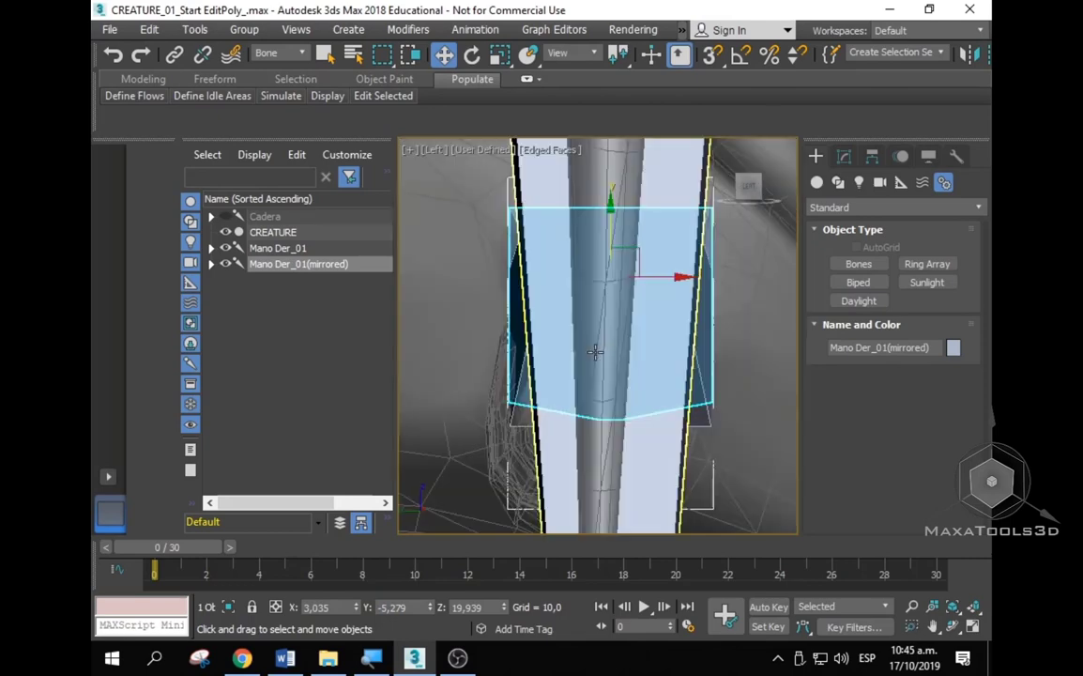
scroll(600, 349, down, 3)
scroll(600, 349, down, 2)
key(z)
scroll(599, 347, down, 3)
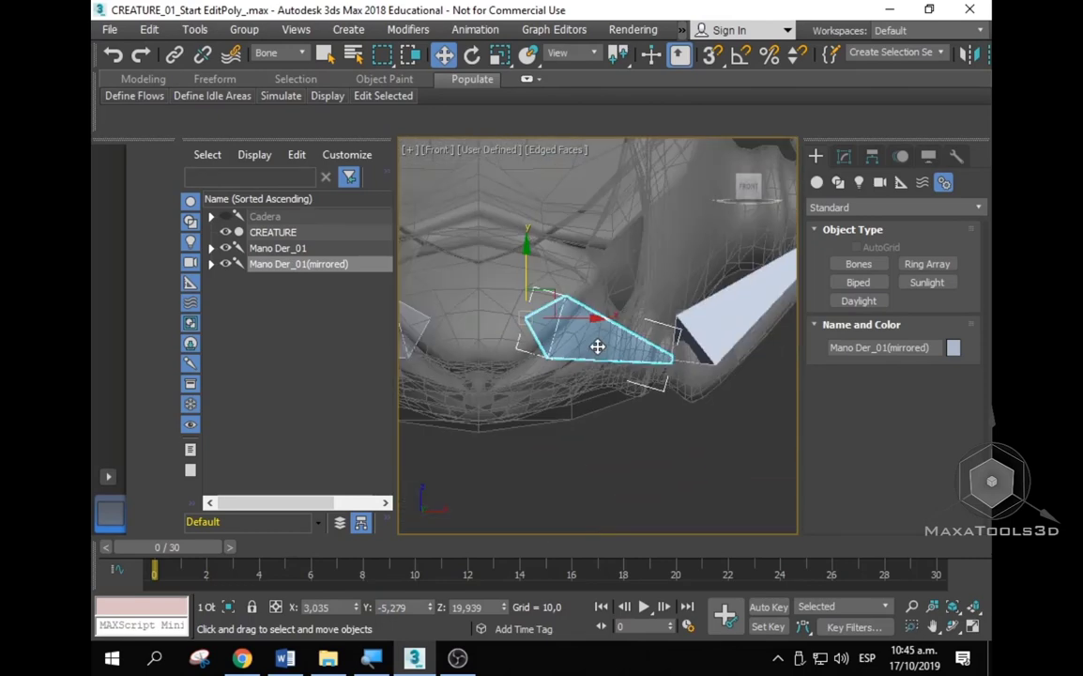
scroll(591, 346, down, 3)
click(532, 295)
scroll(532, 295, up, 4)
middle_drag(533, 294, 610, 317)
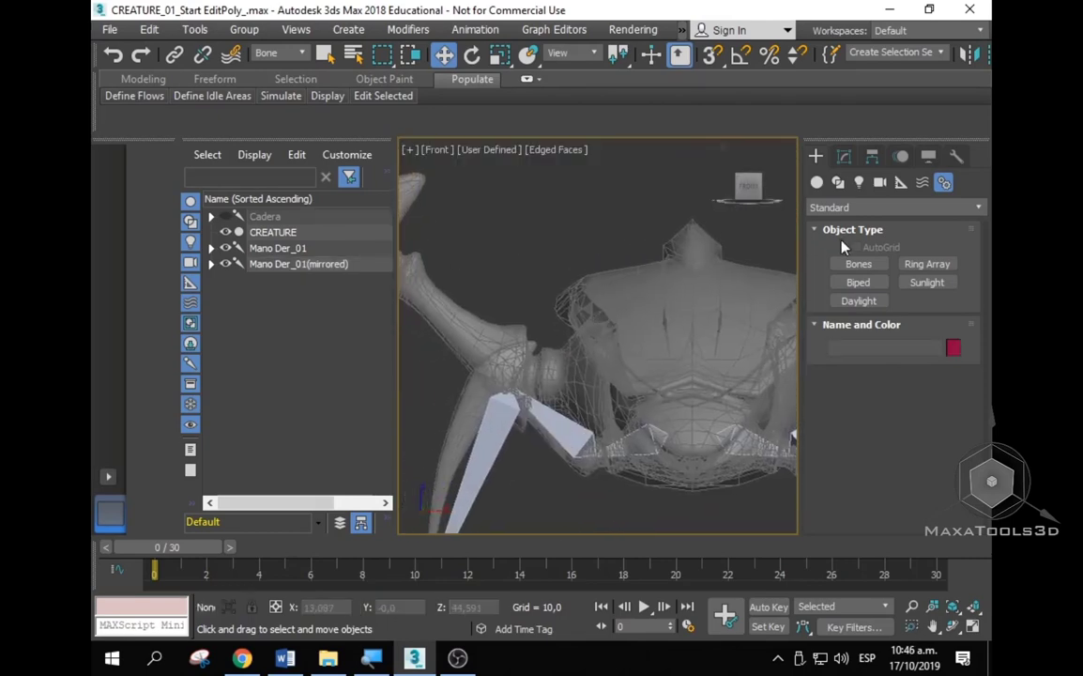
Step: Draw a new chain, Bone001–Bone004, from the left arm root down another limb
click(858, 264)
scroll(663, 287, down, 1)
scroll(671, 280, down, 1)
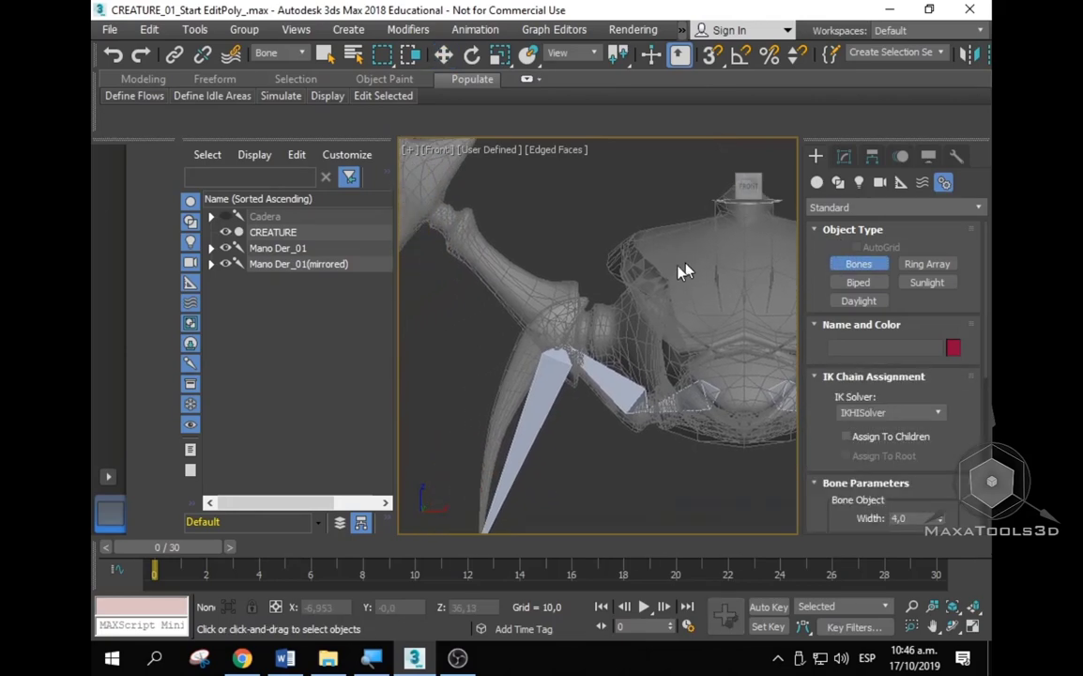
scroll(647, 309, down, 1)
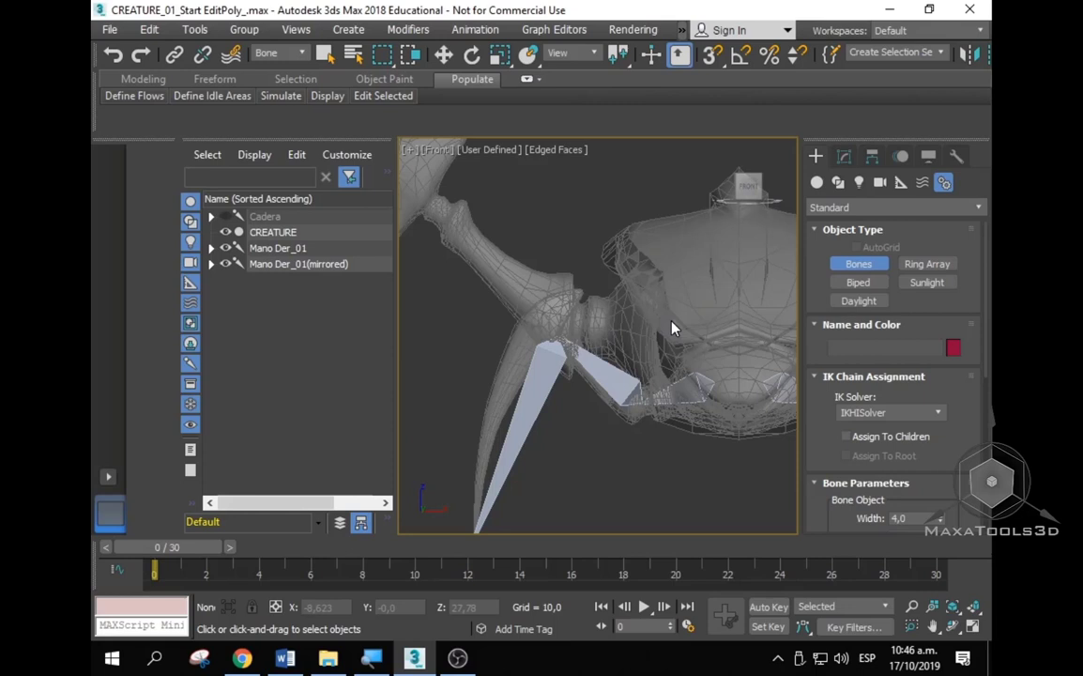
click(672, 327)
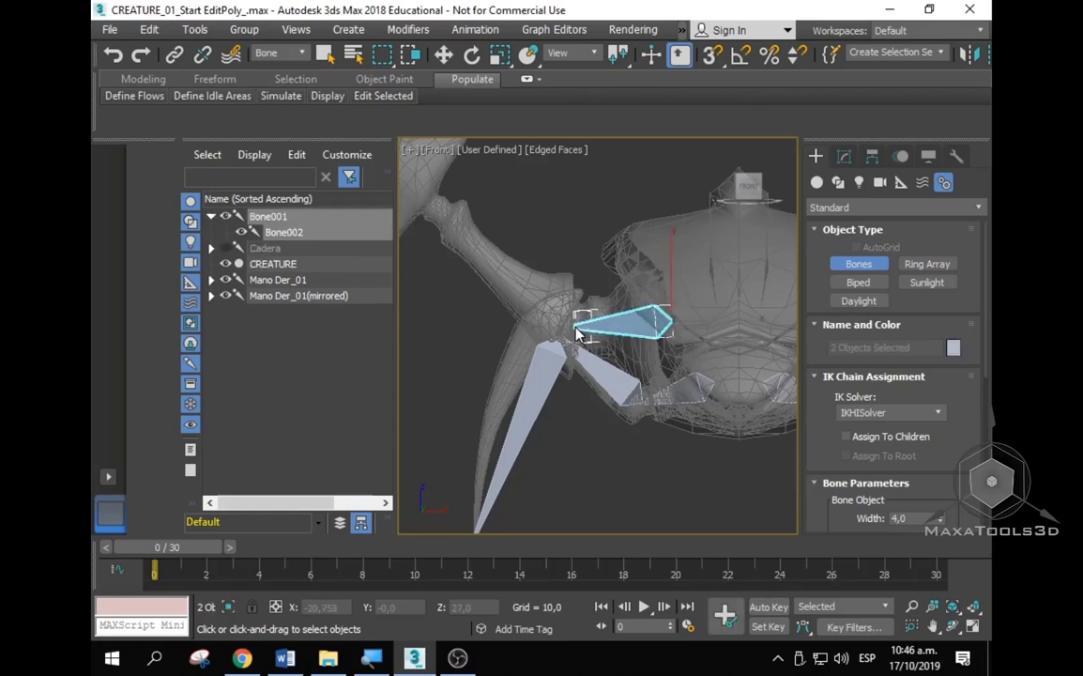
click(579, 333)
right_click(428, 212)
middle_drag(442, 249, 789, 256)
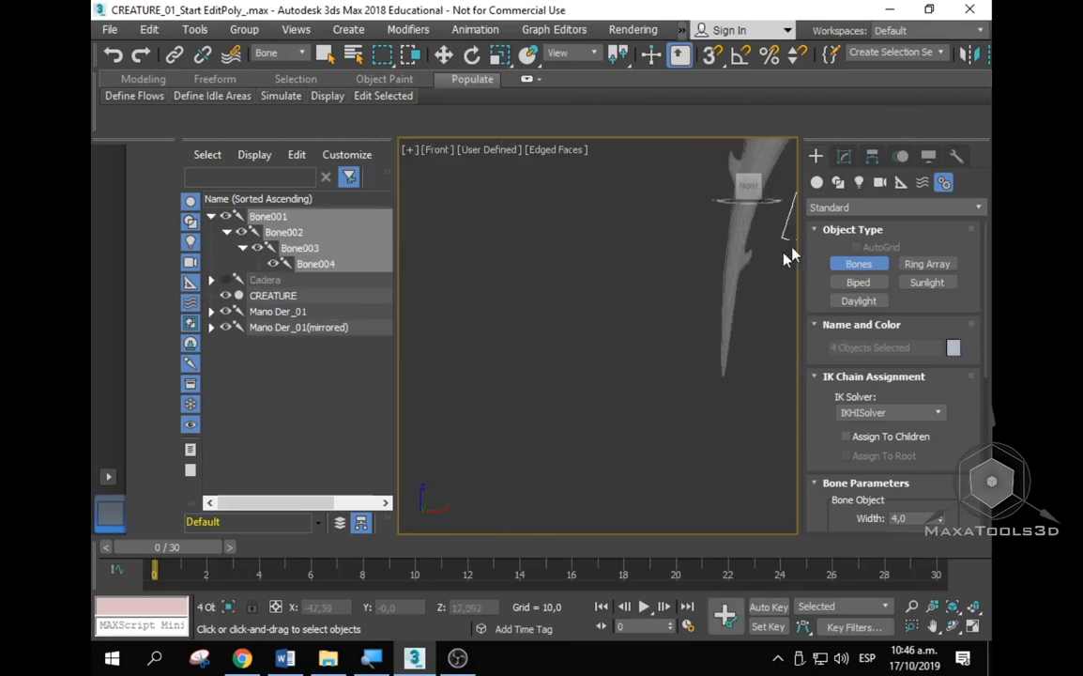
click(715, 383)
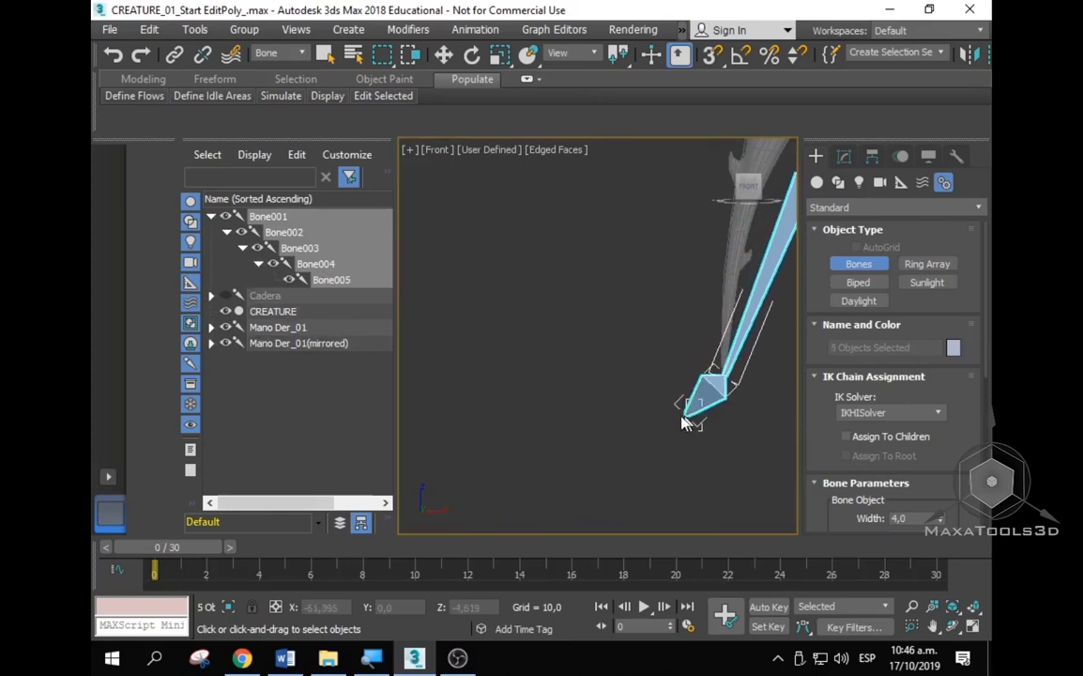
right_click(683, 423)
middle_drag(664, 434, 551, 427)
right_click(660, 321)
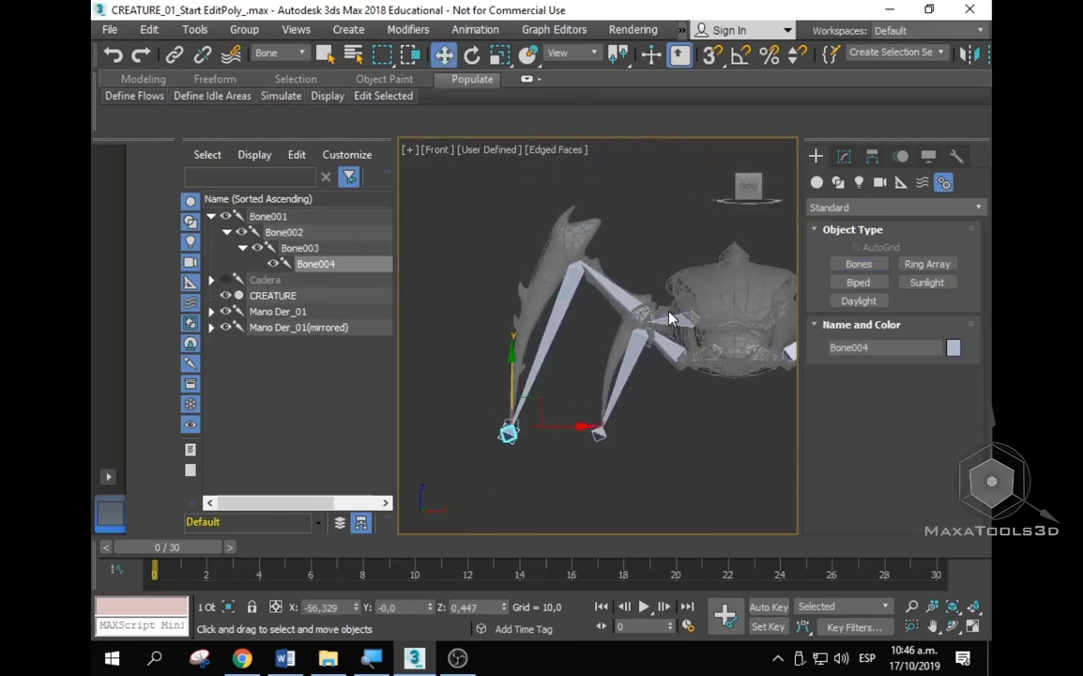
key(w)
double_click(657, 319)
middle_drag(643, 367, 554, 402)
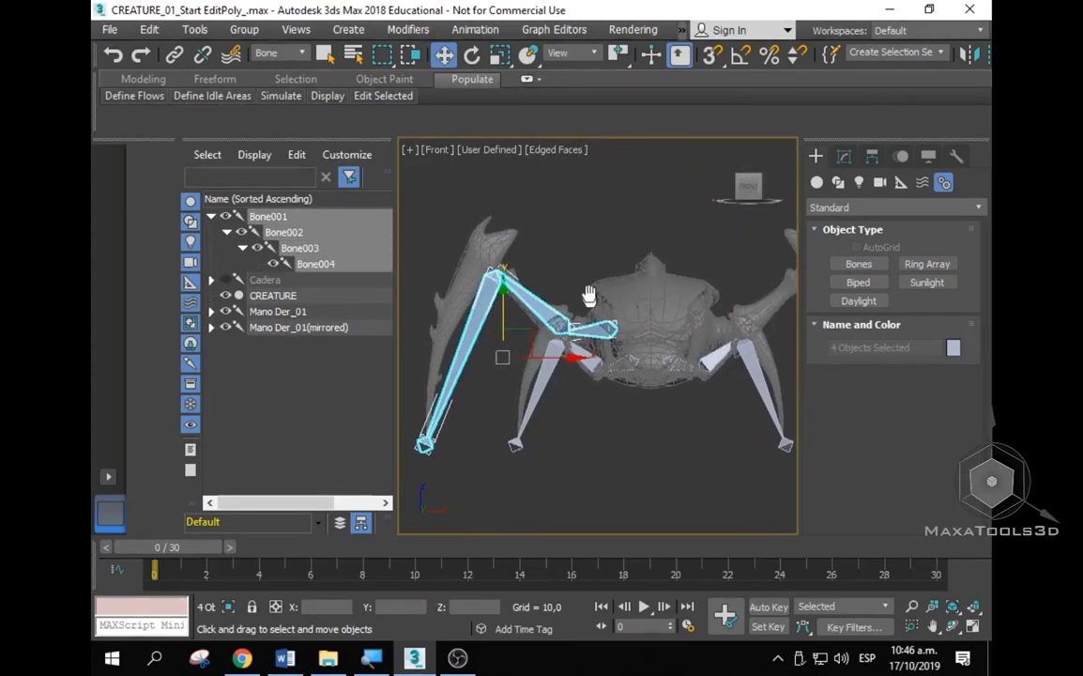
Step: In Top view, move the new Bone001–Bone004 chain along Y
key(t)
middle_drag(574, 314, 541, 331)
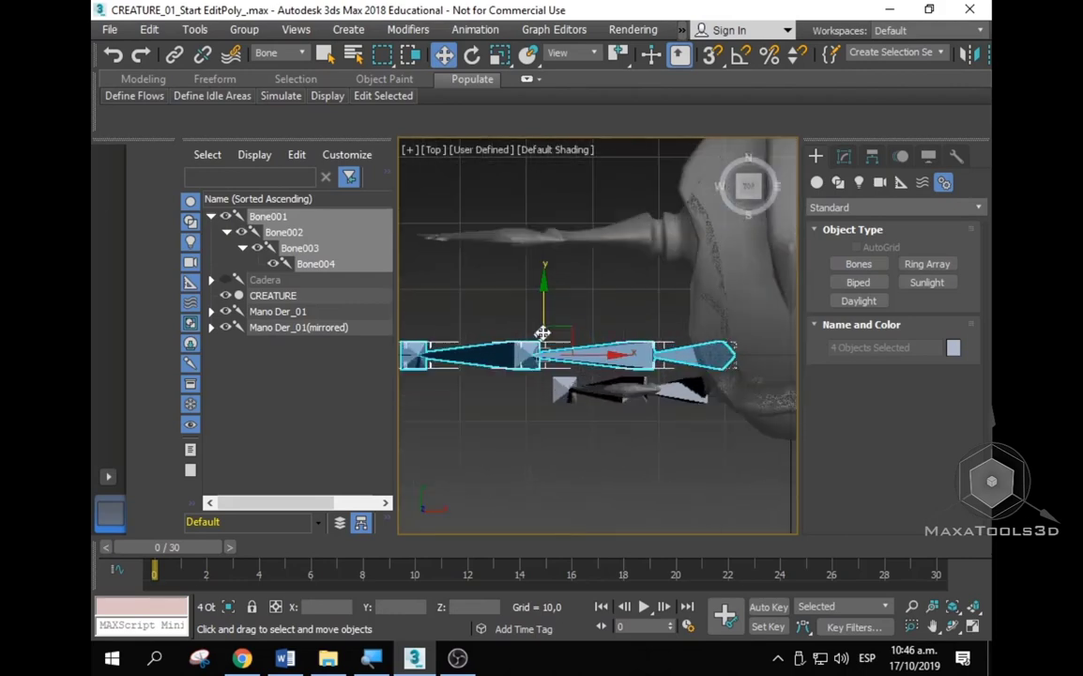
drag(543, 327, 554, 197)
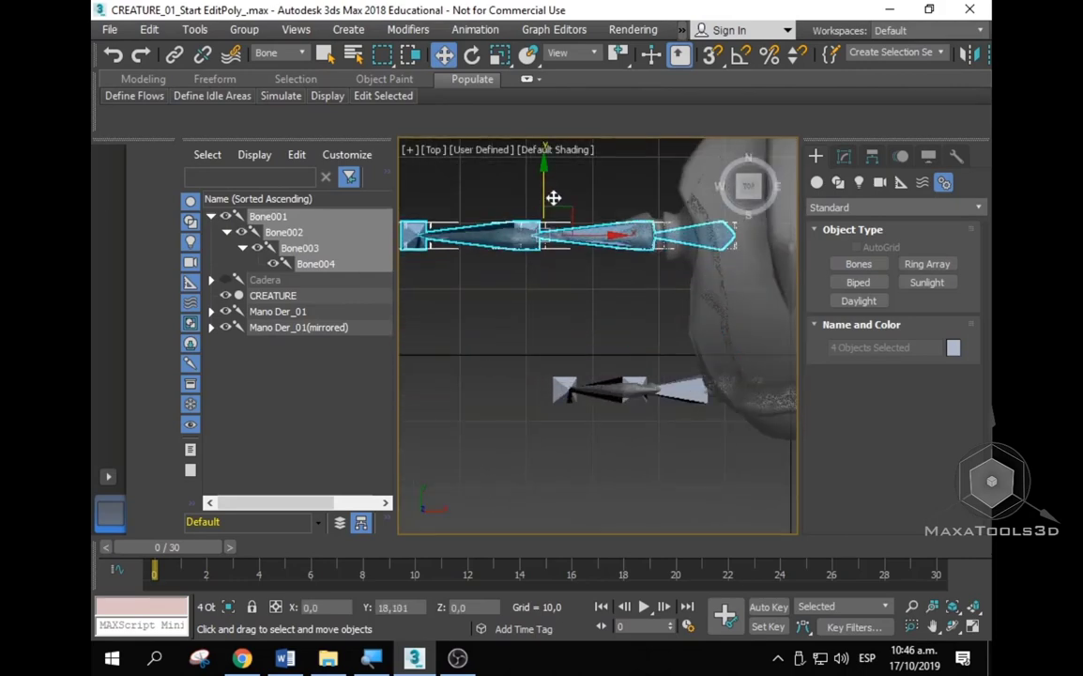
mouse_move(593, 287)
middle_down()
mouse_move(577, 286)
mouse_move(612, 391)
mouse_move(588, 331)
mouse_move(584, 223)
mouse_move(599, 286)
middle_up()
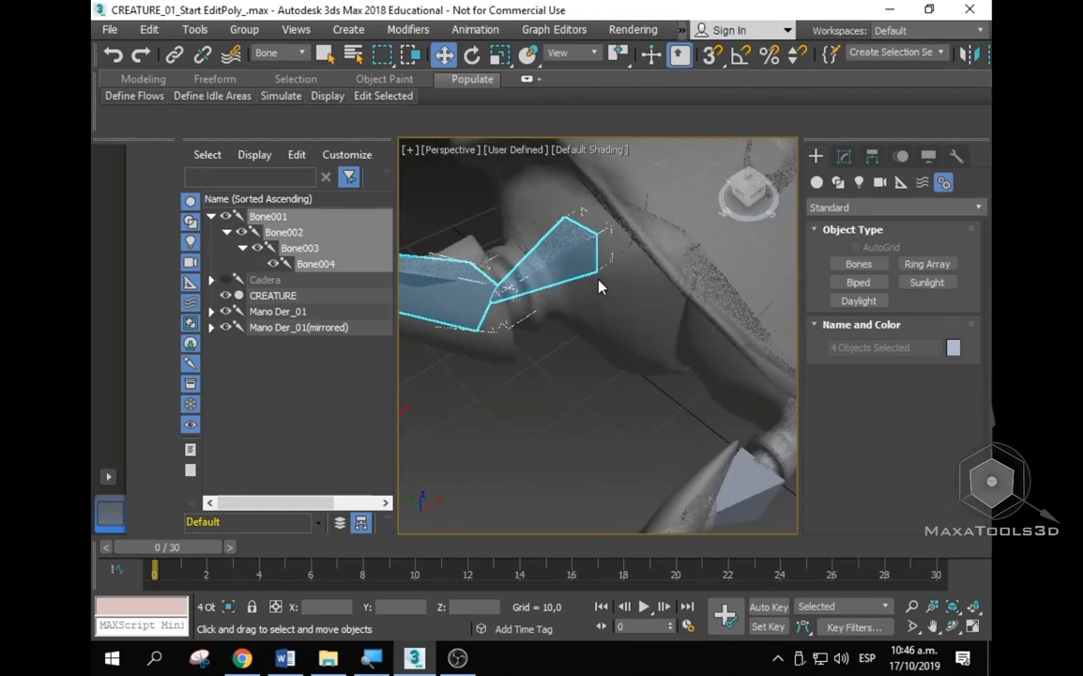
Step: Enable side, front and back fins on Bone001 and roughly adjust their sizes
click(573, 263)
click(844, 156)
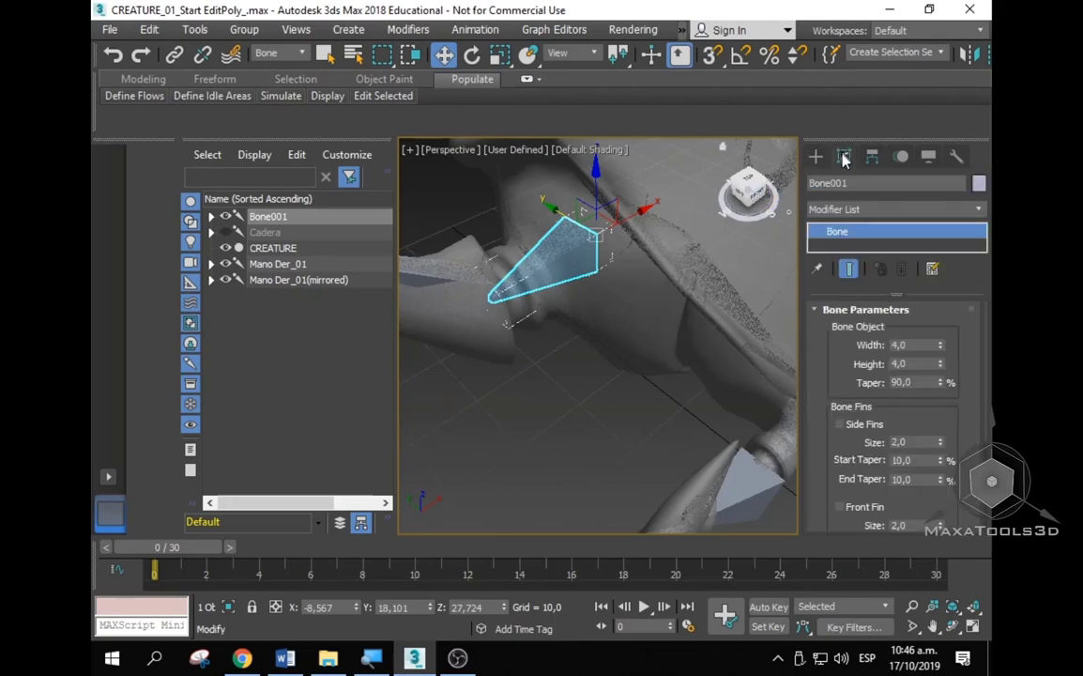
click(871, 424)
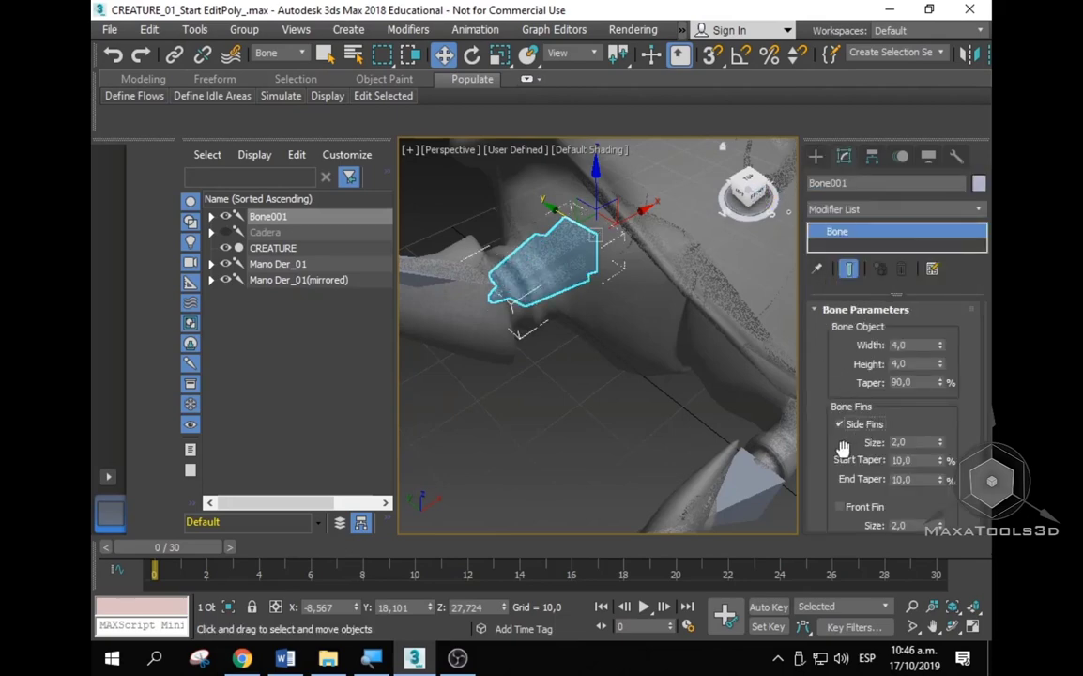
scroll(836, 393, down, 3)
click(863, 413)
scroll(845, 427, down, 2)
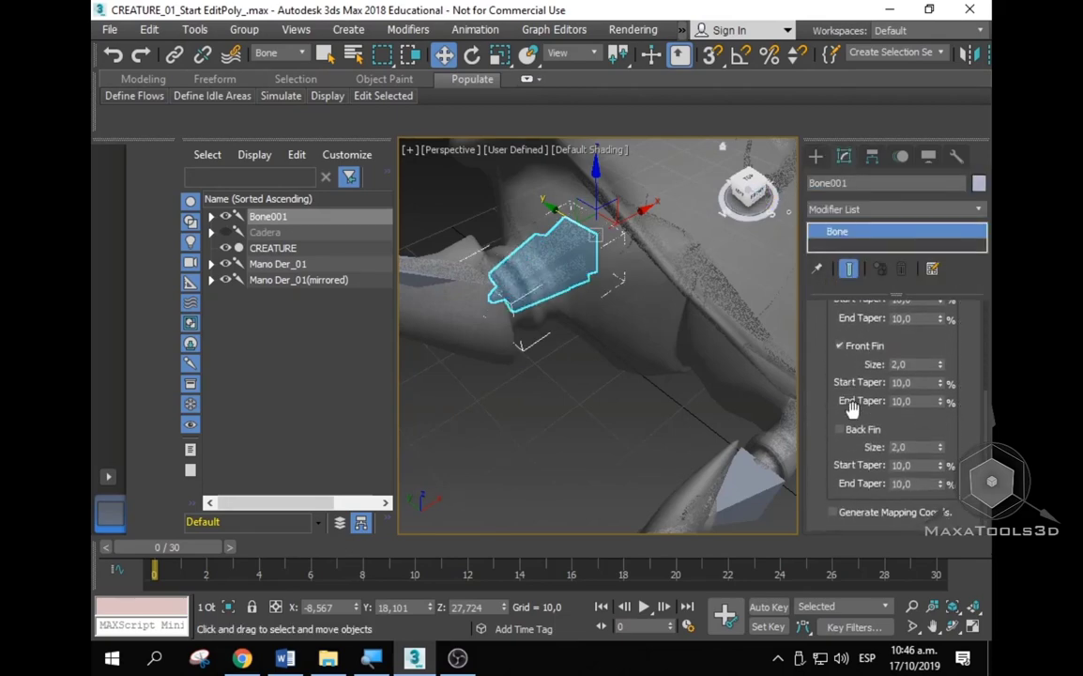
click(861, 430)
drag(941, 365, 941, 338)
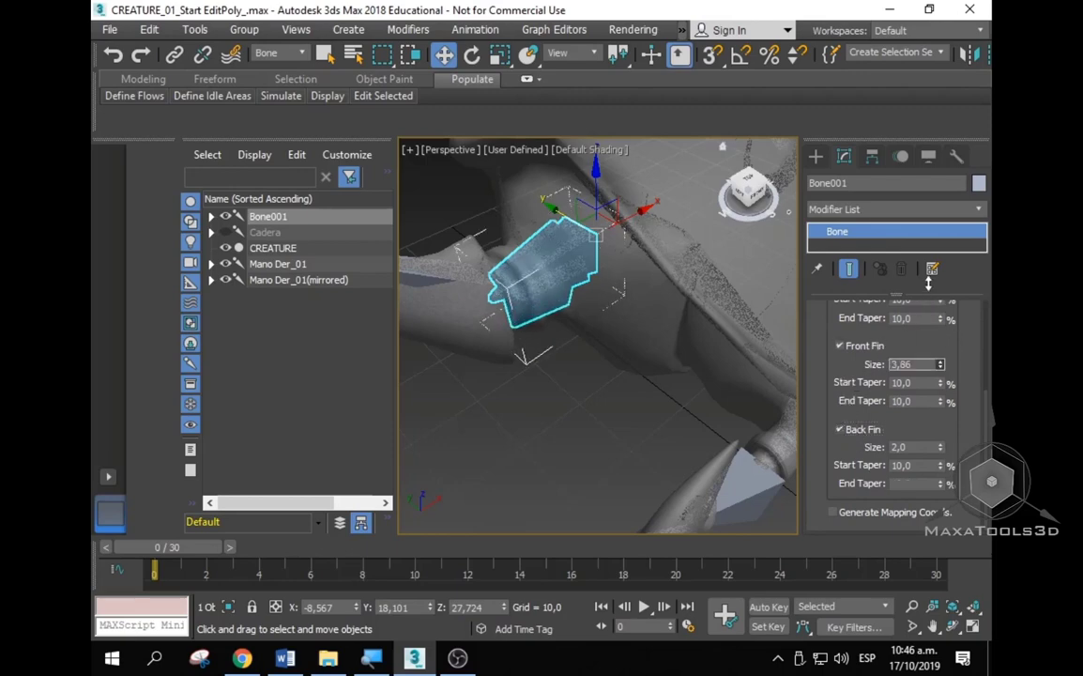
mouse_move(500, 424)
alt+middle_down()
mouse_move(672, 377)
mouse_move(655, 423)
alt+middle_up()
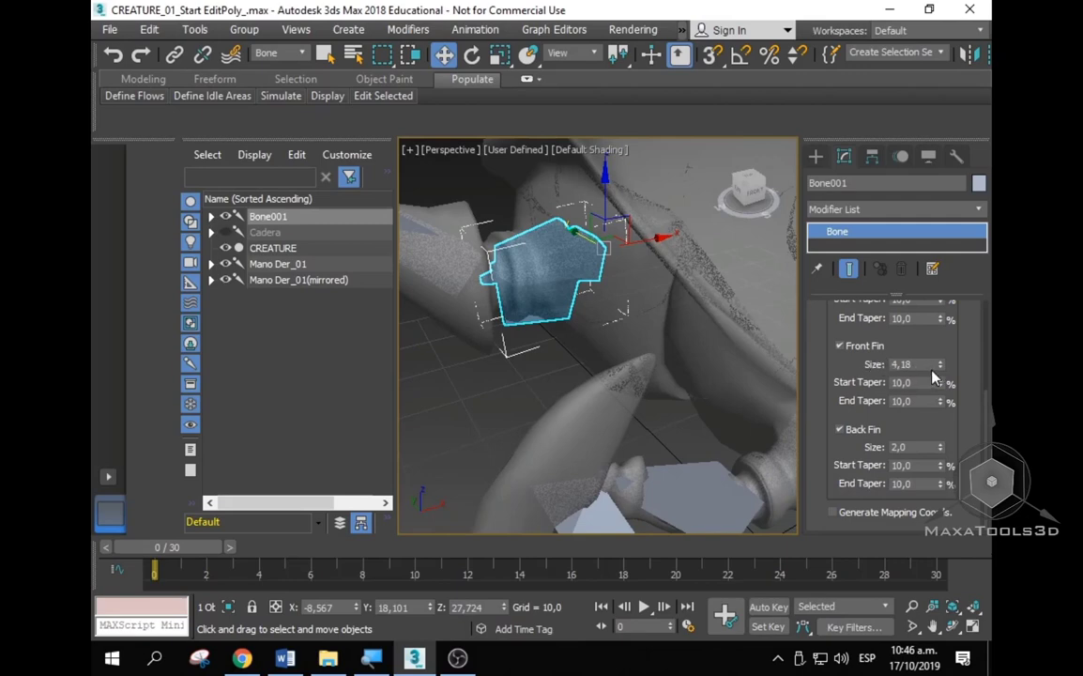
drag(941, 365, 940, 372)
alt+middle_drag(748, 405, 676, 366)
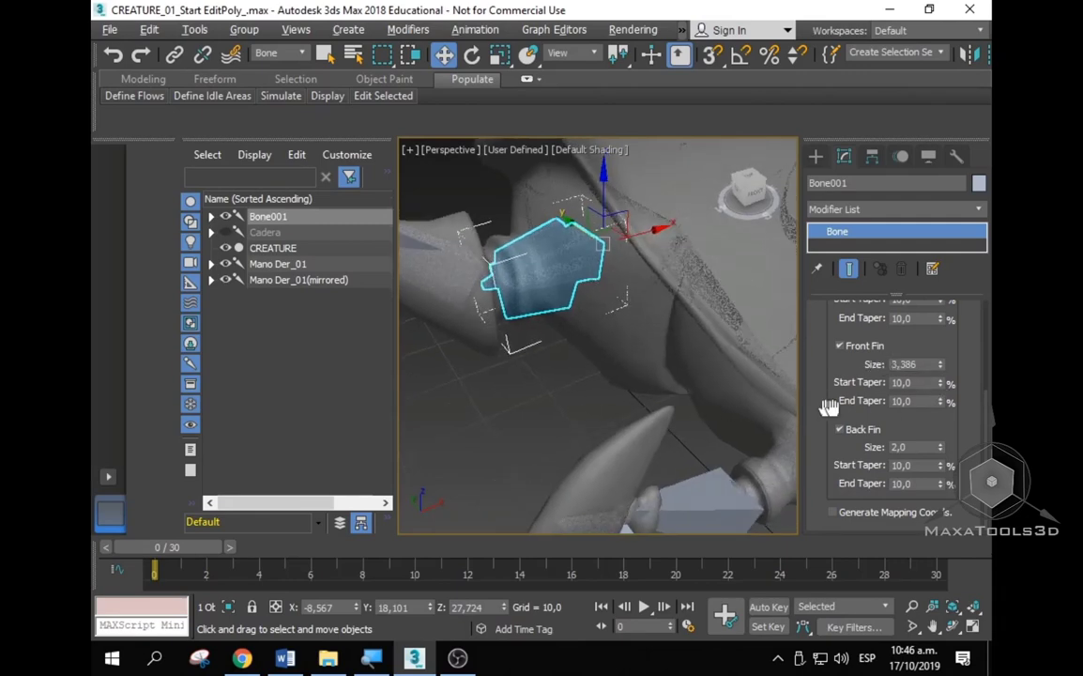
drag(941, 448, 941, 413)
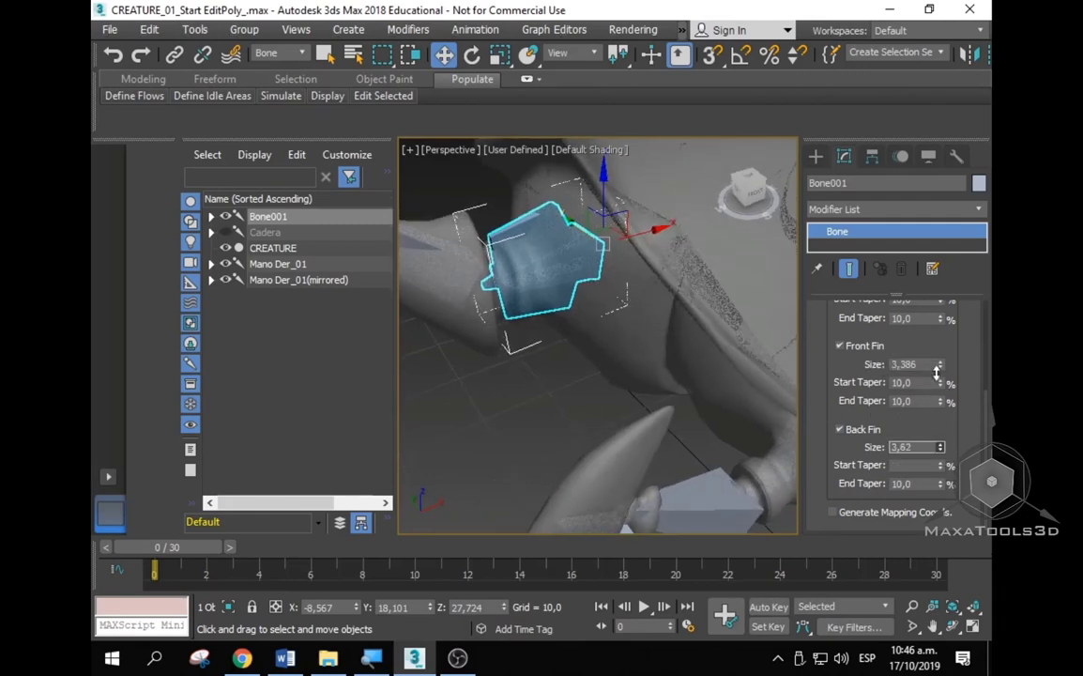
alt+middle_drag(640, 336, 718, 404)
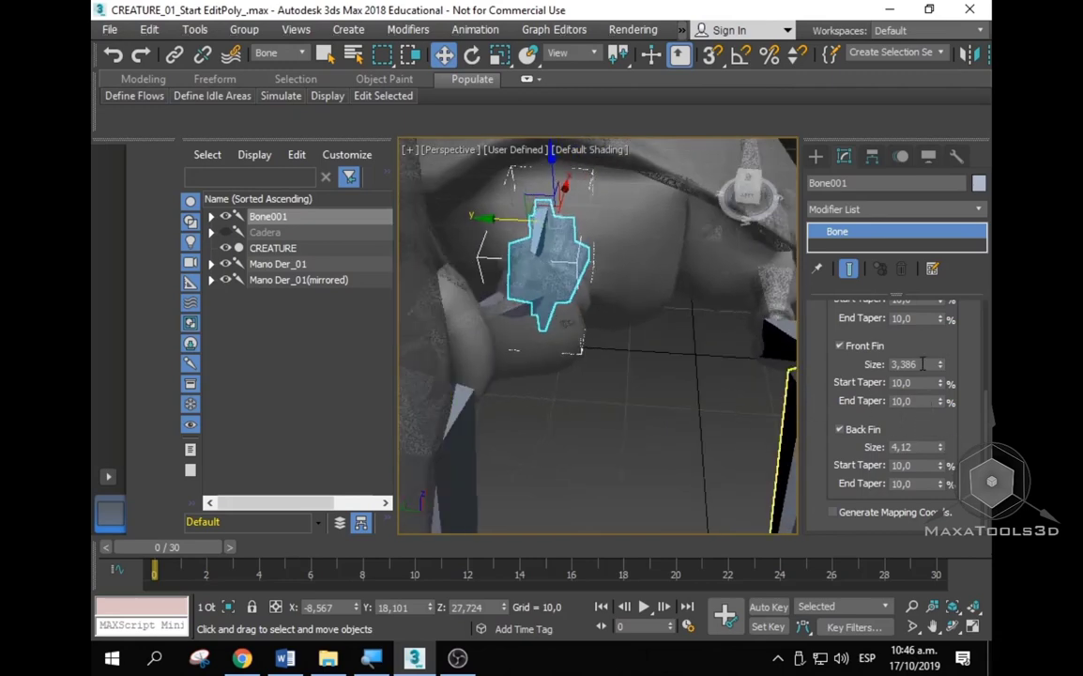
scroll(921, 351, up, 5)
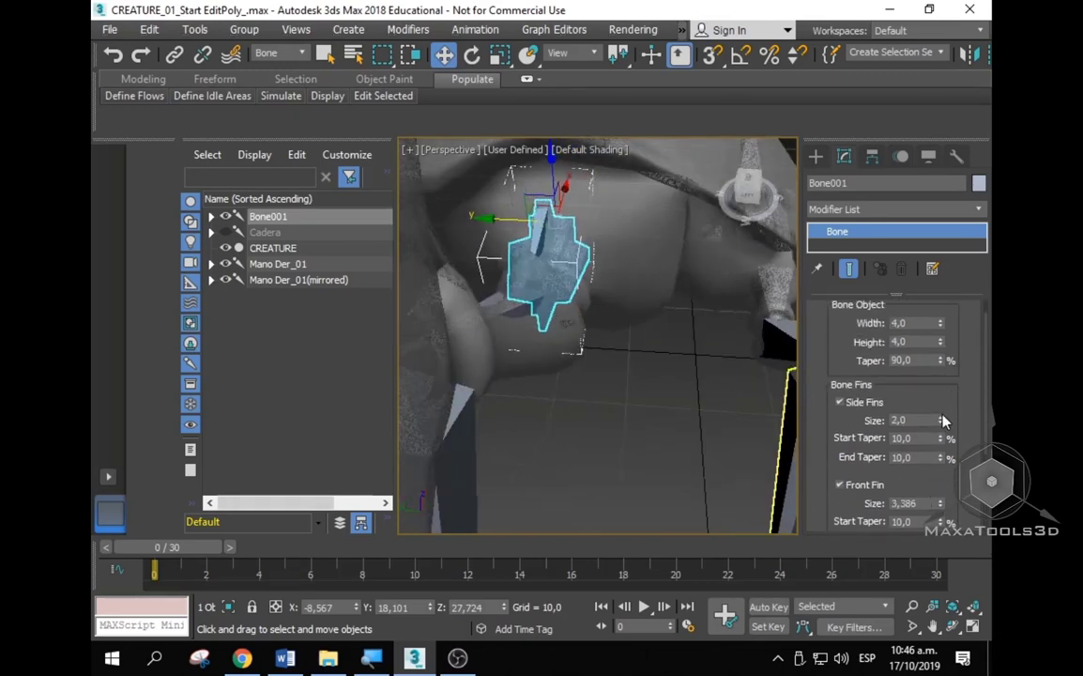
drag(939, 419, 937, 300)
alt+middle_drag(556, 452, 471, 425)
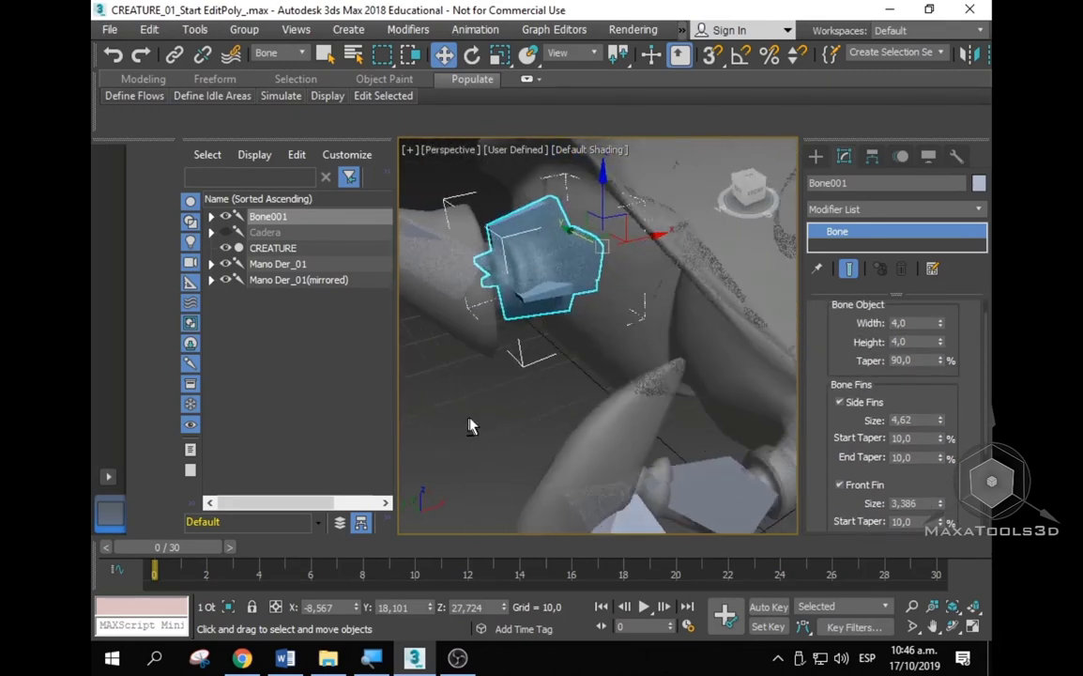
Step: Set Bone001's side, front and back fin sizes to 4,0
double_click(901, 419)
text(5)
key(Return)
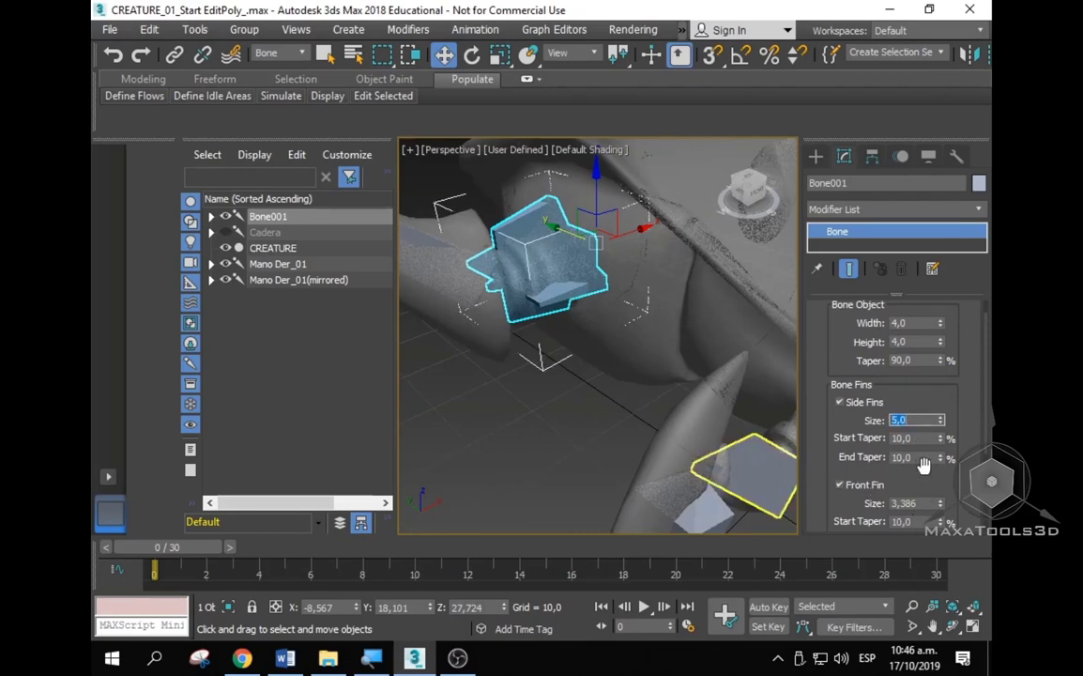
text(4)
key(Return)
double_click(901, 502)
text(4)
key(Return)
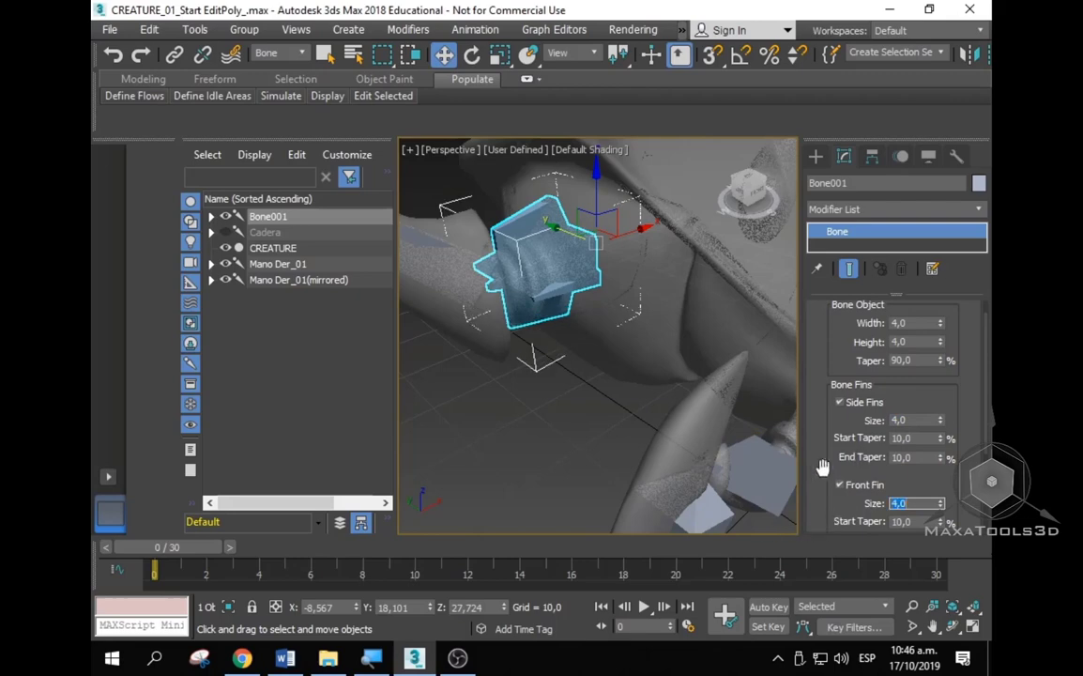
scroll(915, 470, down, 5)
scroll(911, 450, down, 1)
text(4)
key(Return)
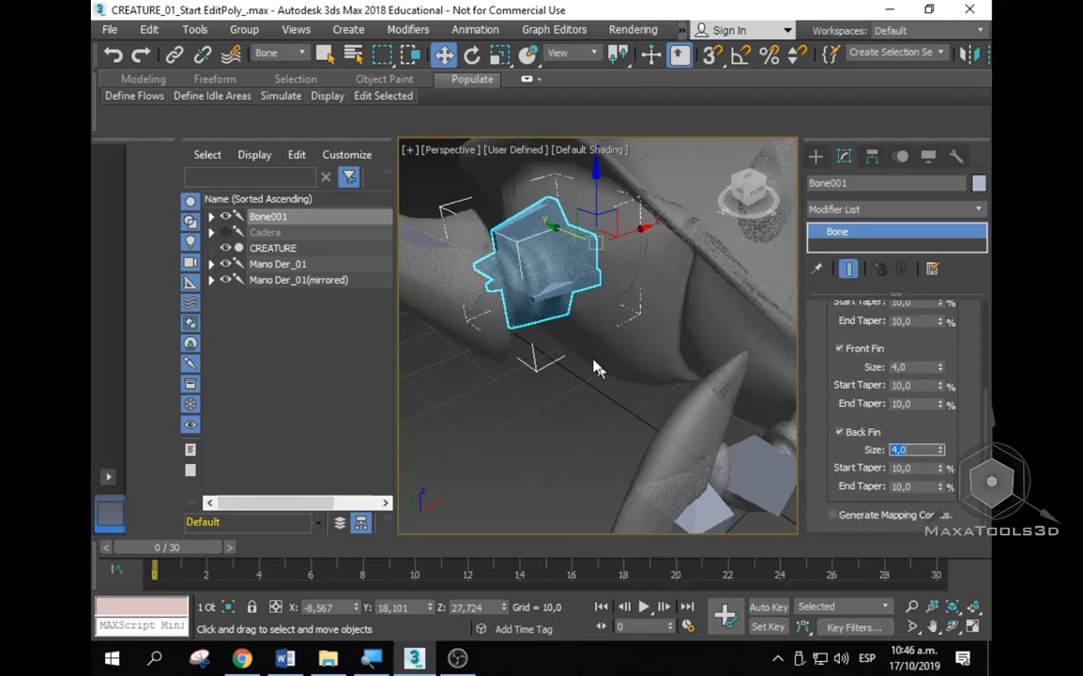
mouse_move(593, 367)
alt+middle_down()
mouse_move(659, 391)
mouse_move(545, 386)
mouse_move(535, 344)
alt+middle_up()
scroll(551, 350, down, 3)
scroll(535, 344, up, 3)
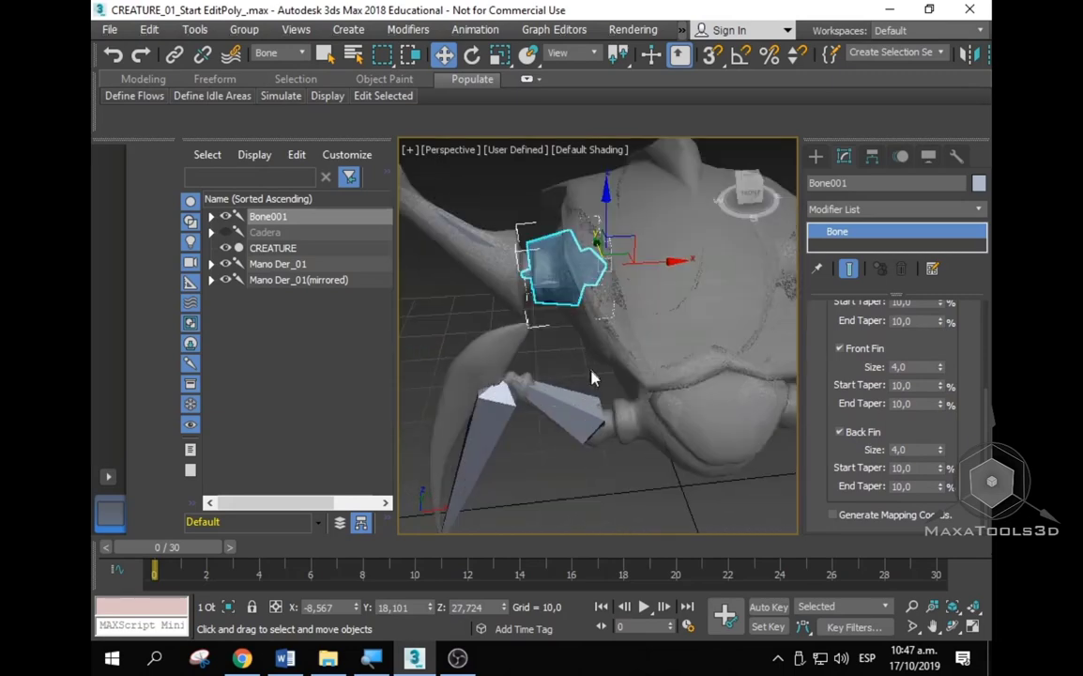
scroll(592, 376, up, 3)
Step: Give the Mano Der_01 bone both a front fin and a back fin
click(738, 413)
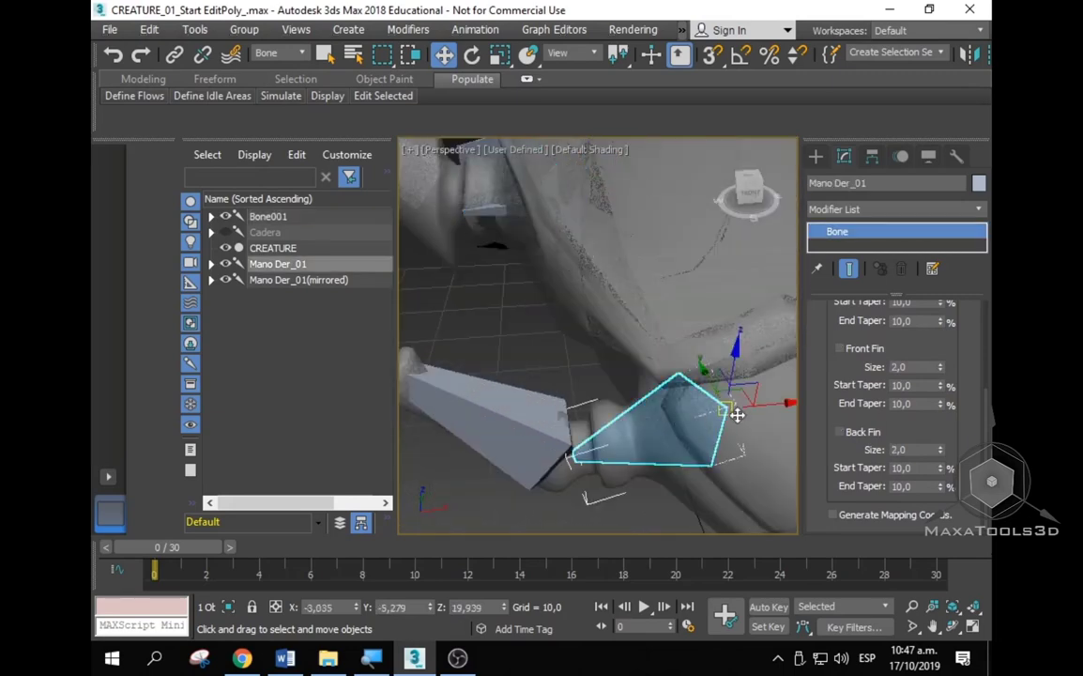
click(839, 348)
click(839, 432)
scroll(836, 370, up, 3)
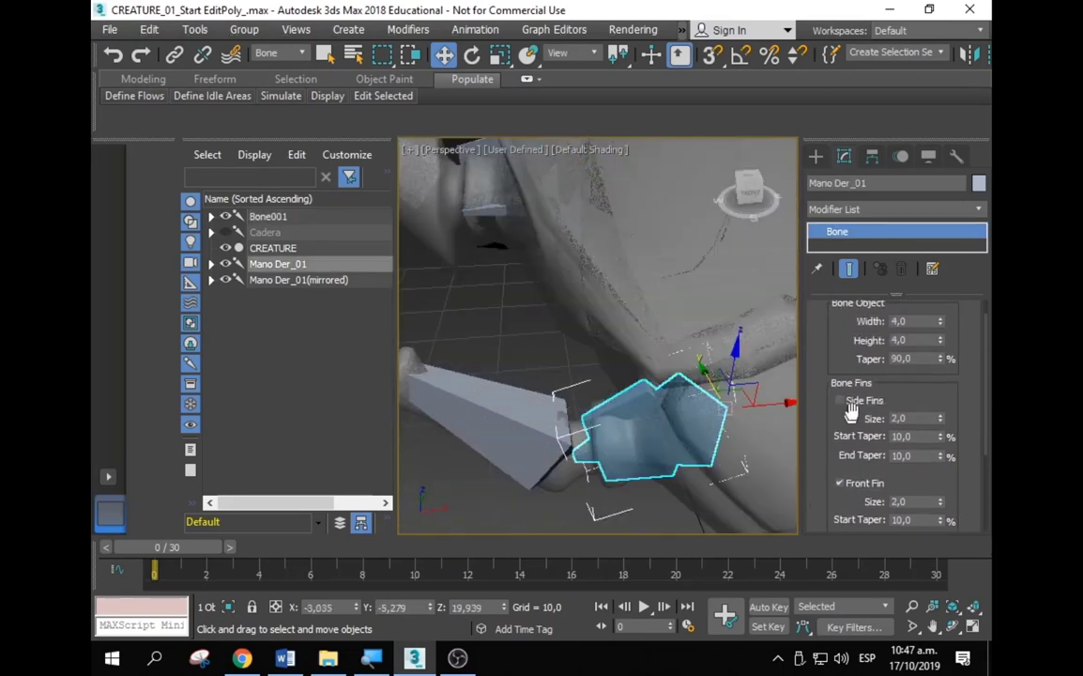
mouse_move(769, 364)
alt+middle_down()
mouse_move(649, 379)
mouse_move(601, 338)
alt+middle_up()
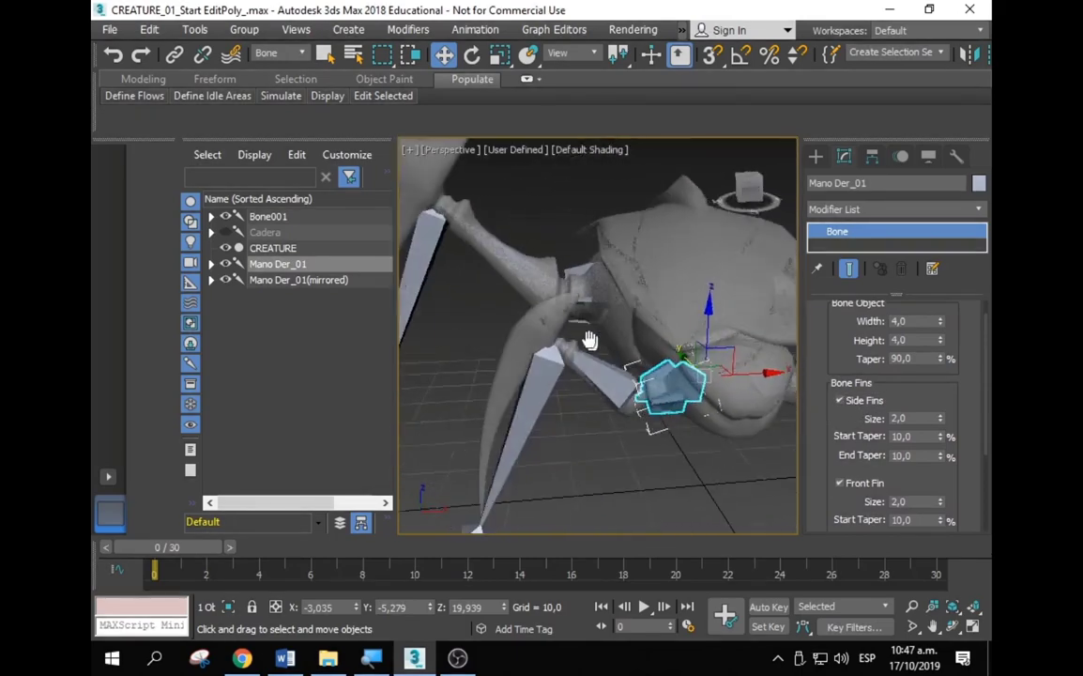
Step: Add a back fin to Mano Der_03 and try out its size and taper values
click(592, 324)
scroll(594, 319, up, 3)
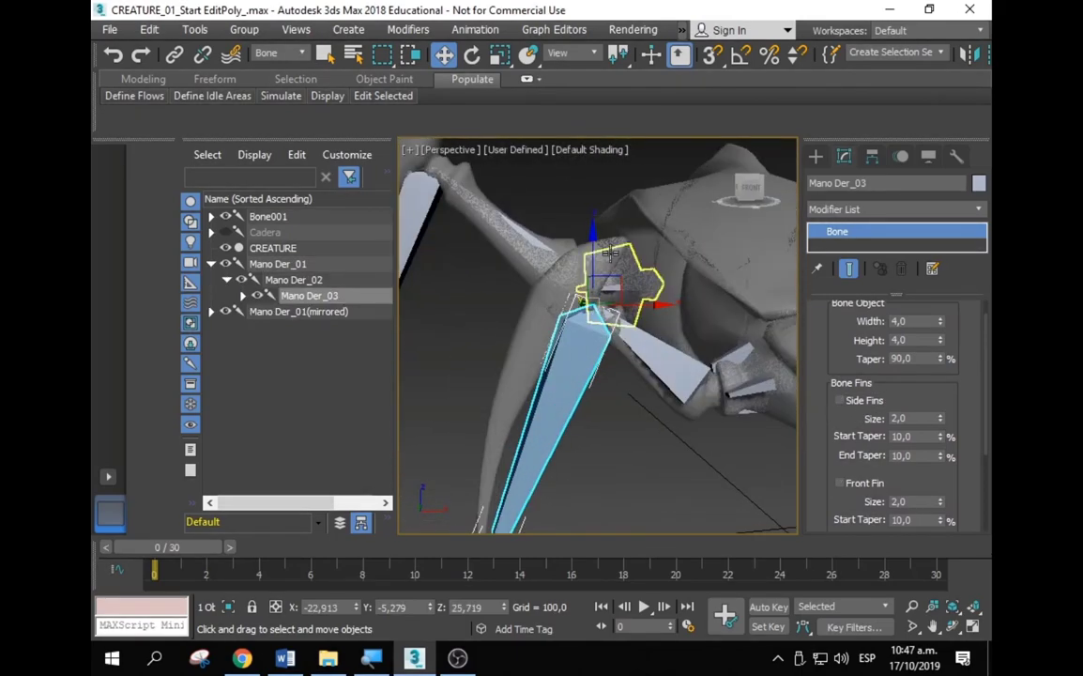
mouse_move(624, 303)
alt+middle_down()
mouse_move(541, 326)
mouse_move(580, 301)
alt+middle_up()
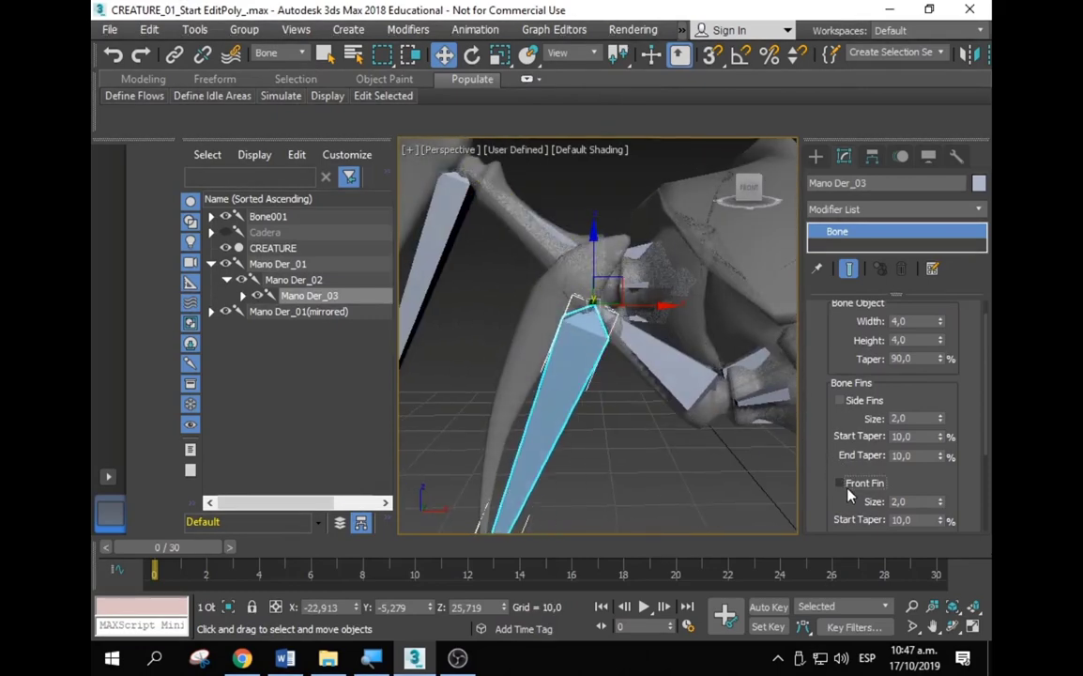
click(857, 403)
click(851, 406)
drag(845, 455, 841, 375)
click(839, 429)
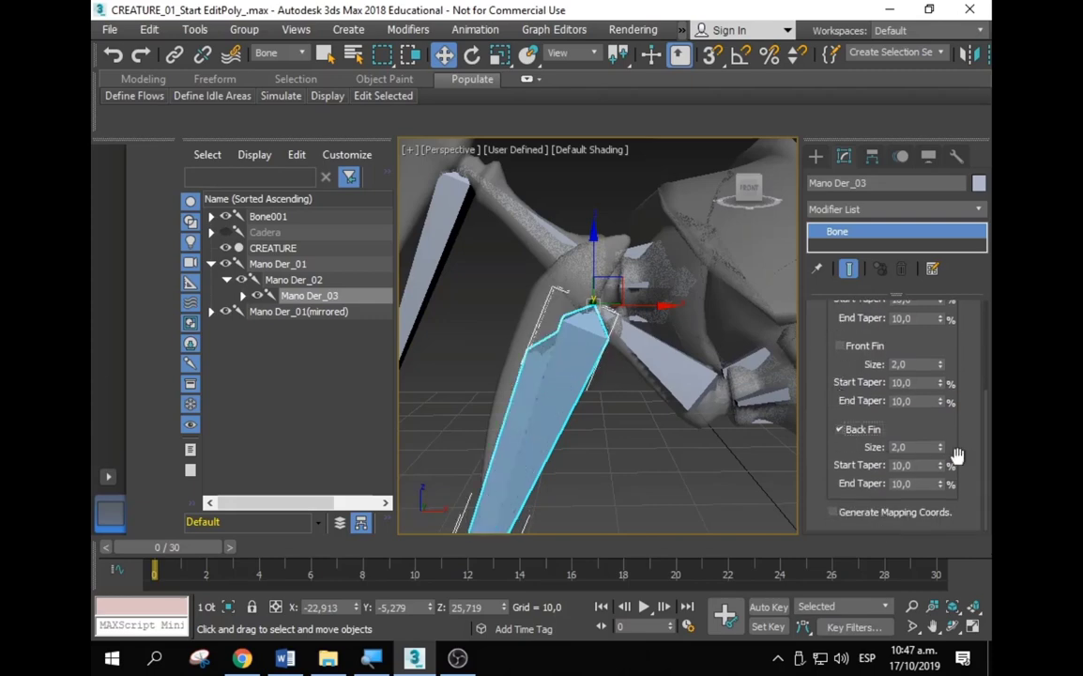
mouse_move(939, 450)
mouse_down()
mouse_move(918, 344)
mouse_move(918, 401)
mouse_up()
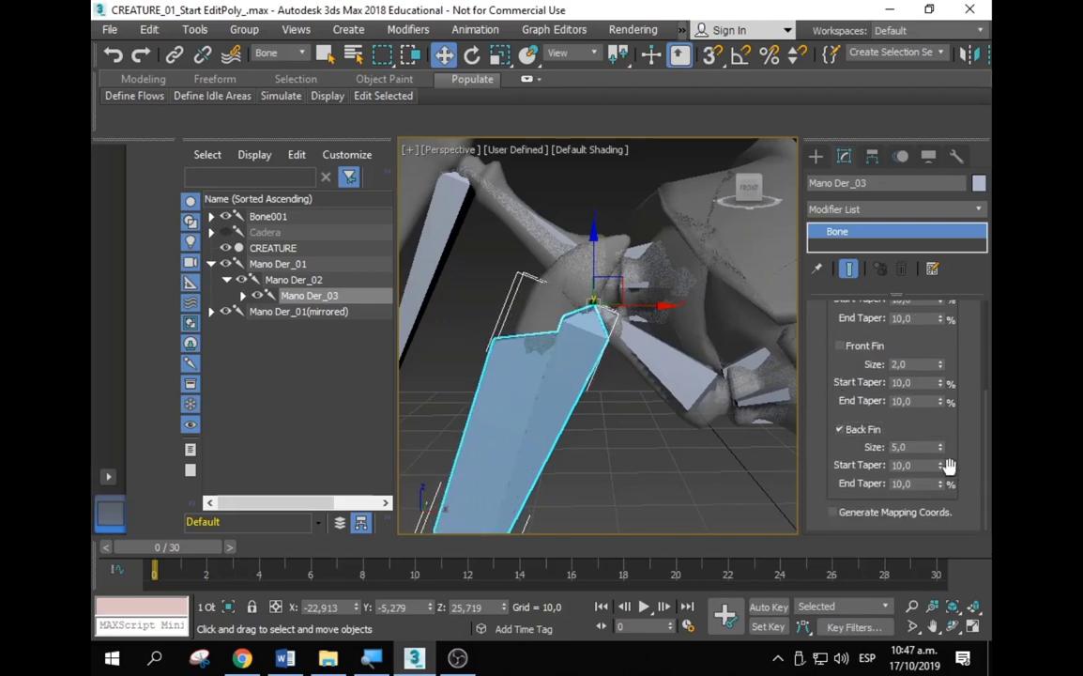
mouse_move(940, 466)
mouse_down()
mouse_move(825, 490)
mouse_move(822, 430)
mouse_up()
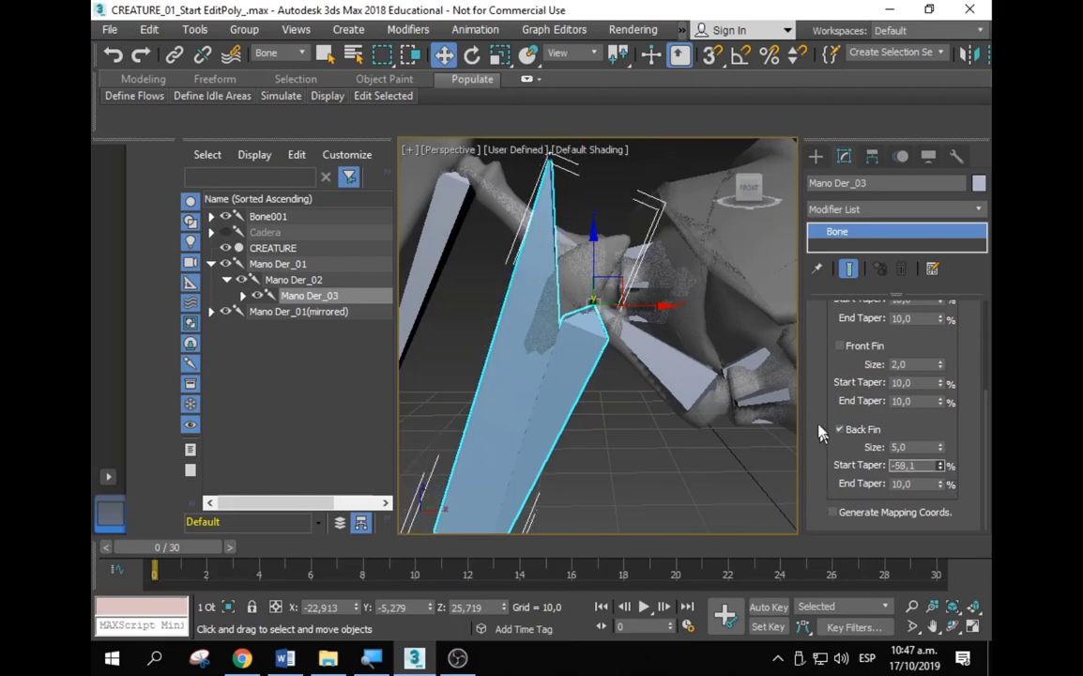
drag(939, 485, 928, 538)
right_click(924, 476)
drag(940, 447, 923, 472)
Step: Set Mano Der_03's back fin size to 4,0
mouse_move(619, 375)
alt+middle_down()
mouse_move(617, 391)
mouse_move(496, 387)
alt+middle_up()
double_click(898, 447)
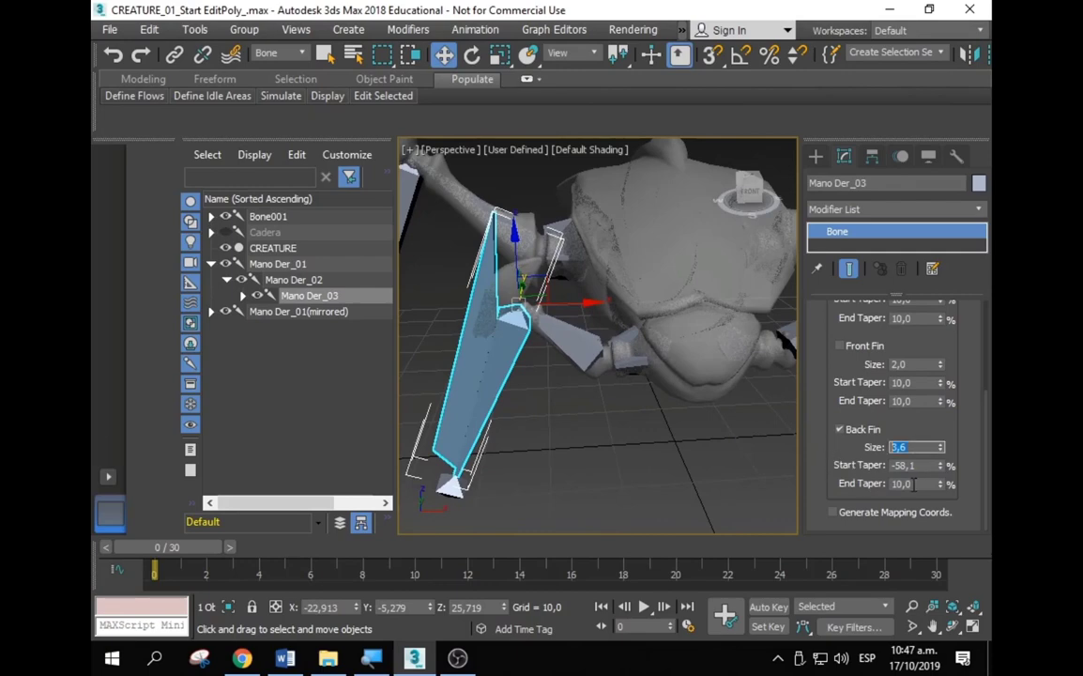
double_click(900, 465)
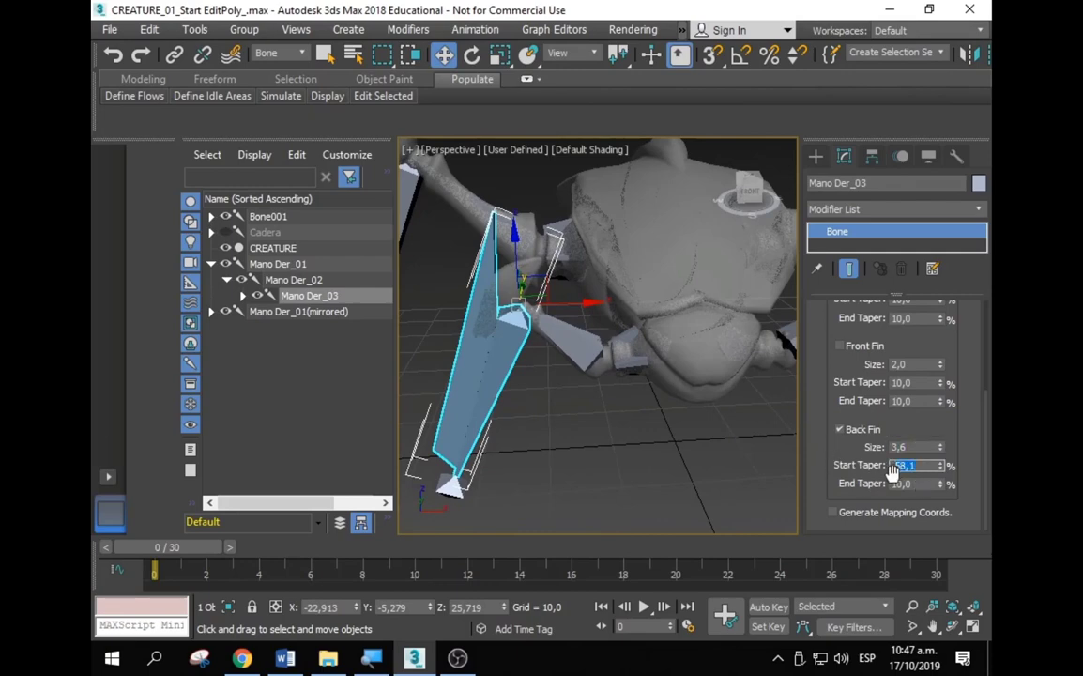
text(-60)
double_click(910, 449)
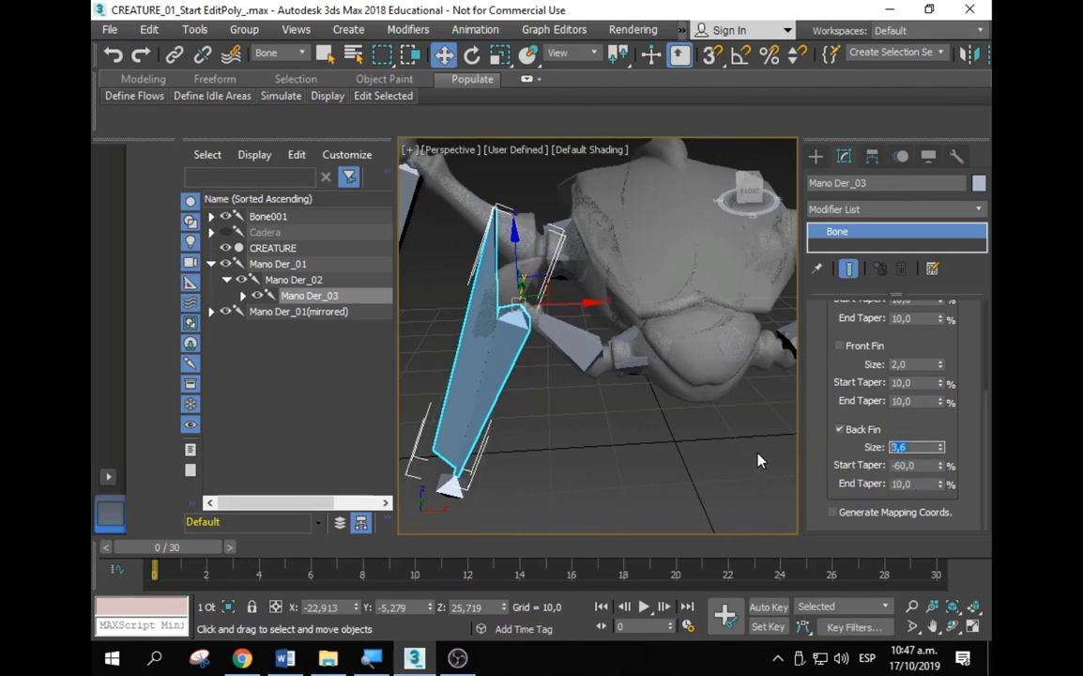
text(4)
key(Return)
Step: Give the mirrored forearm bone Mano Der_03(mirrored) a front fin only, no back fin
alt+middle_drag(617, 437, 553, 389)
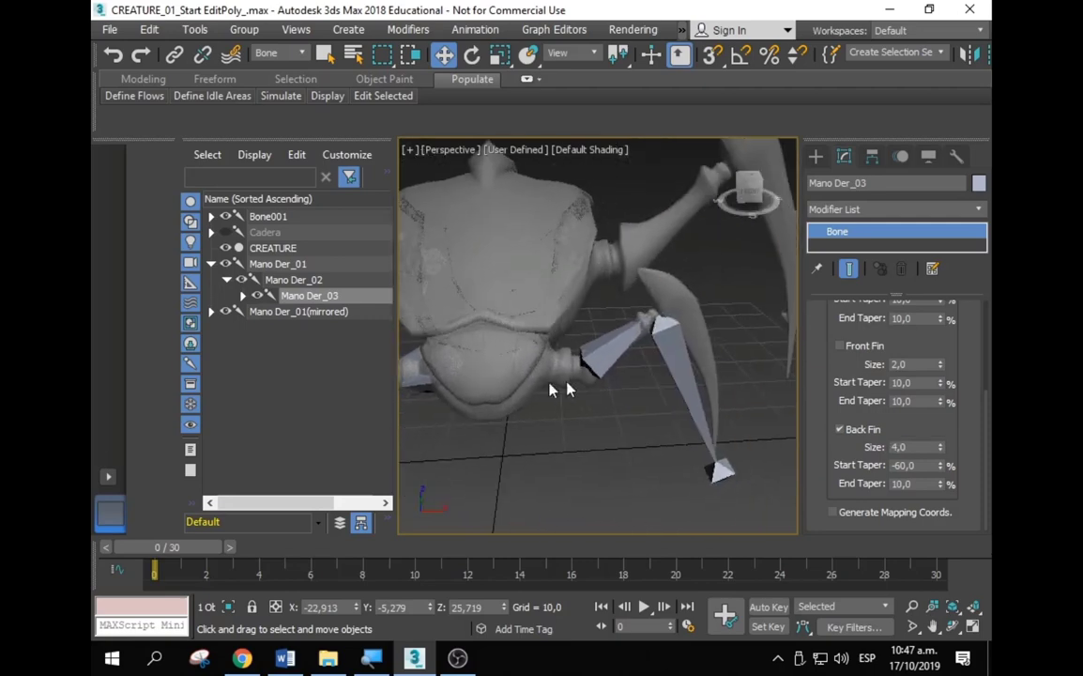
click(694, 413)
click(876, 347)
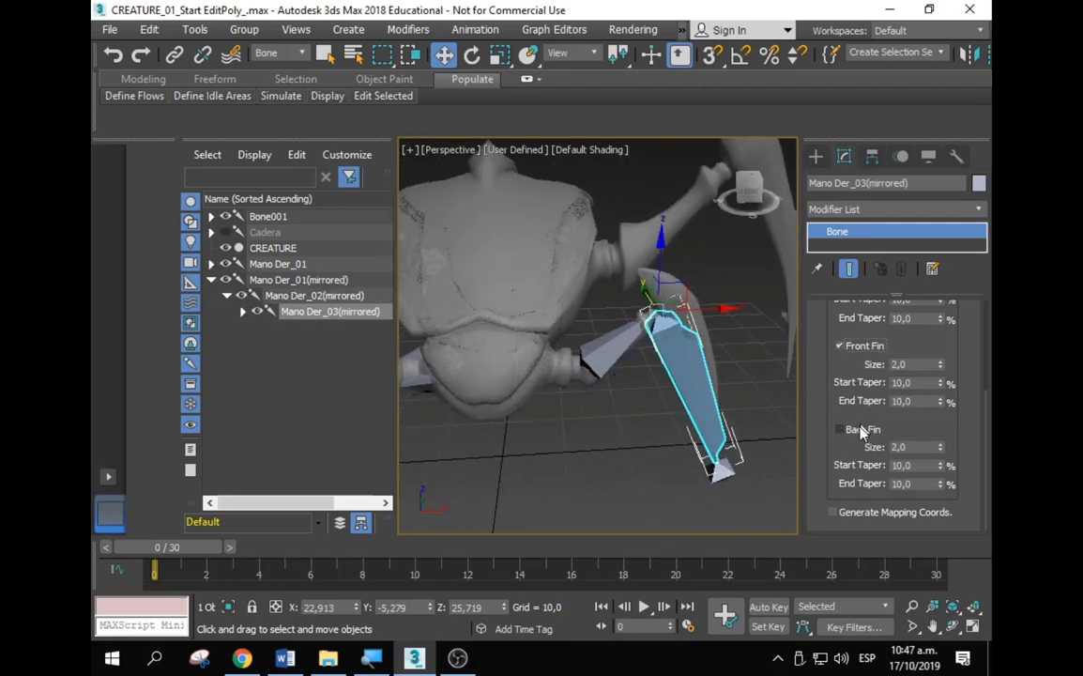
click(856, 429)
click(858, 430)
Step: Compare Mano Der_03's fin settings with the mirrored bone's, committing its start taper
alt+middle_drag(600, 413, 509, 365)
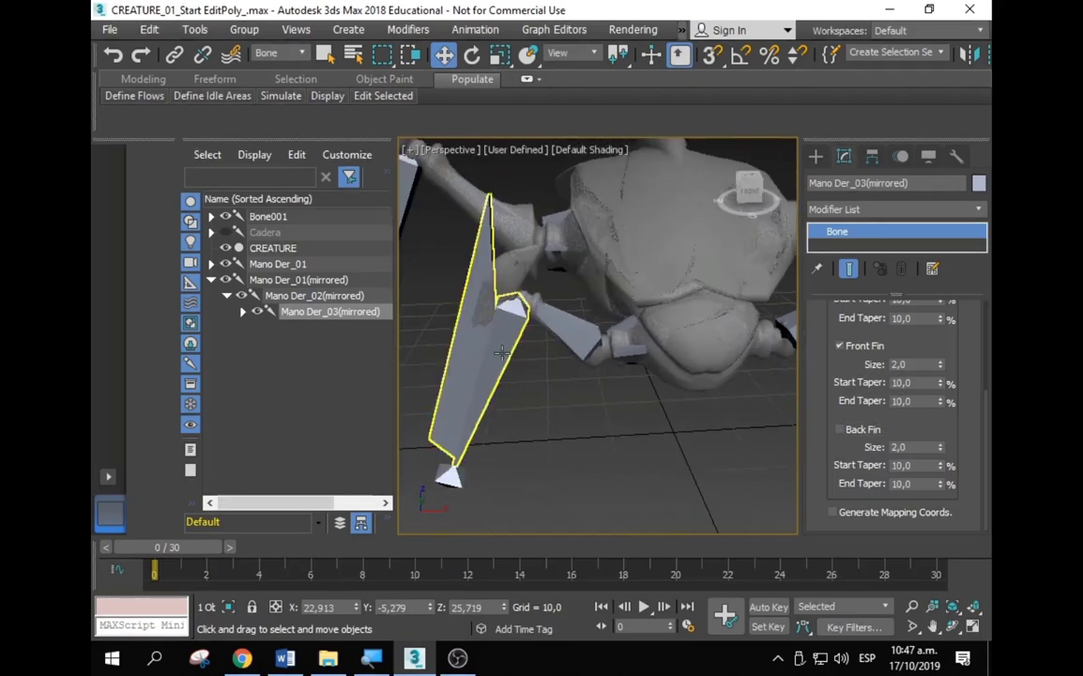
click(502, 353)
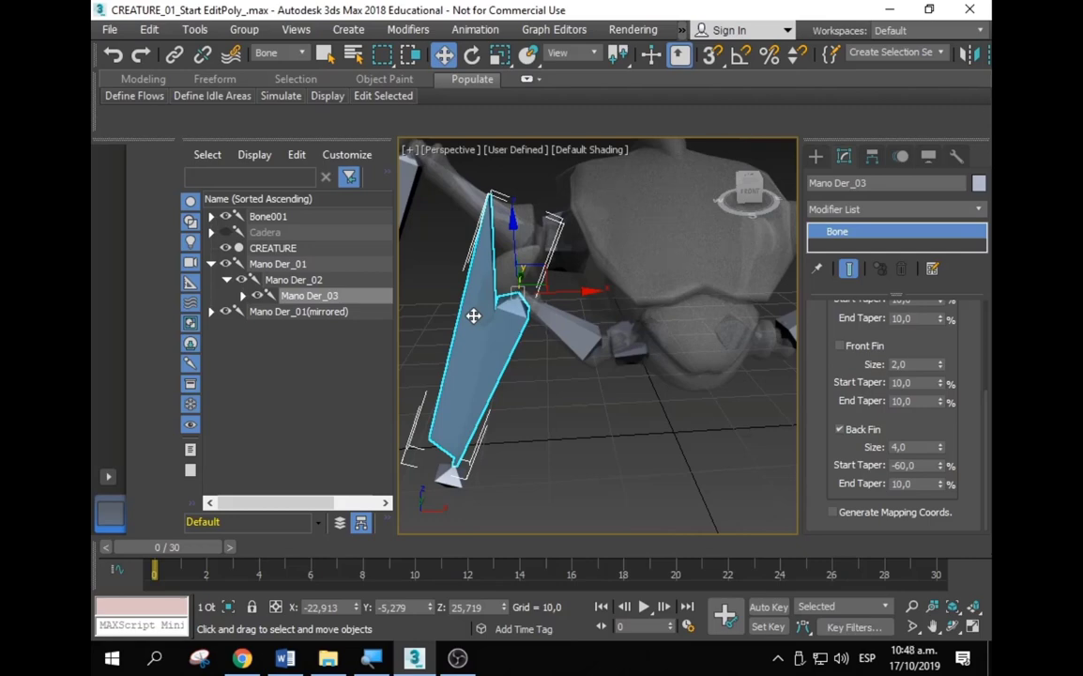
scroll(556, 374, down, 3)
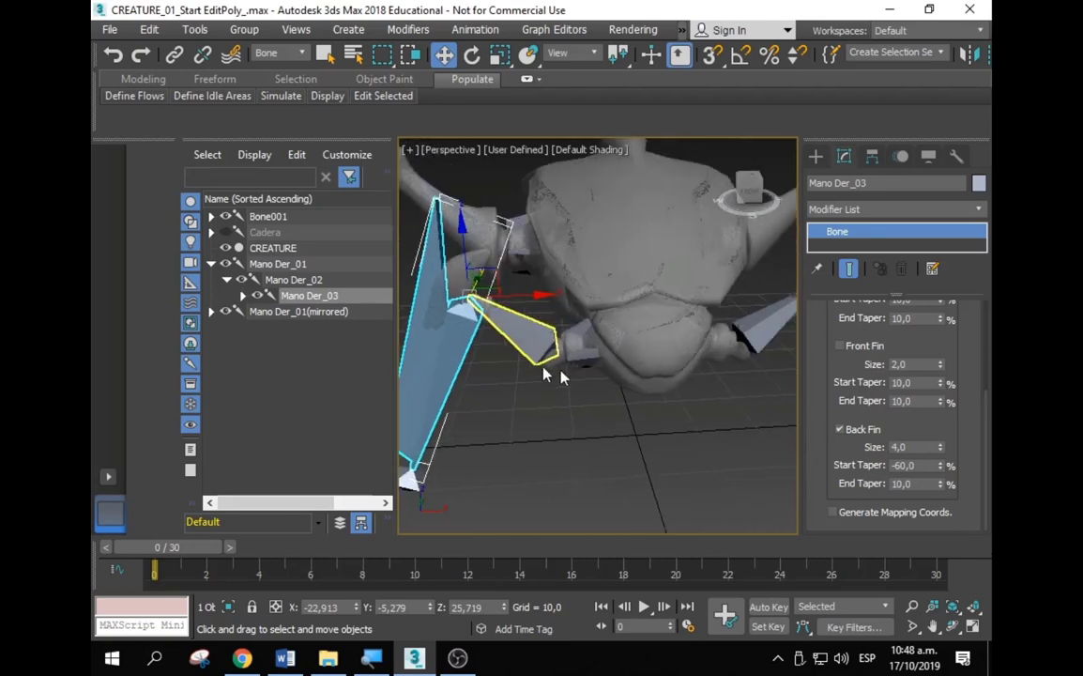
scroll(634, 403, down, 3)
alt+middle_drag(633, 404, 673, 396)
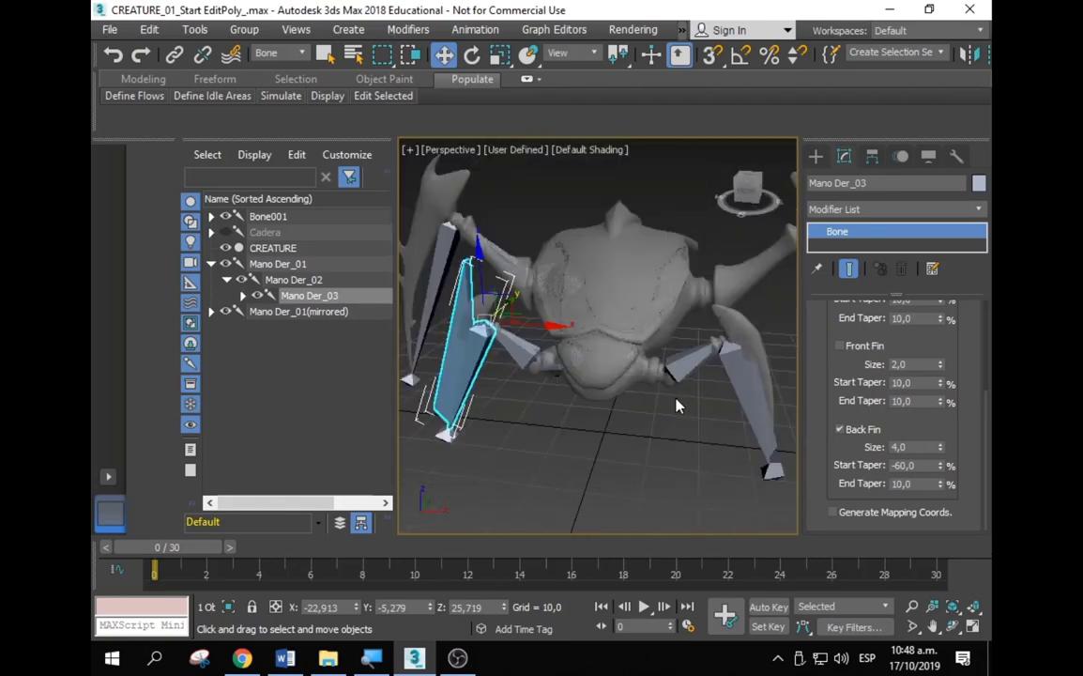
click(676, 392)
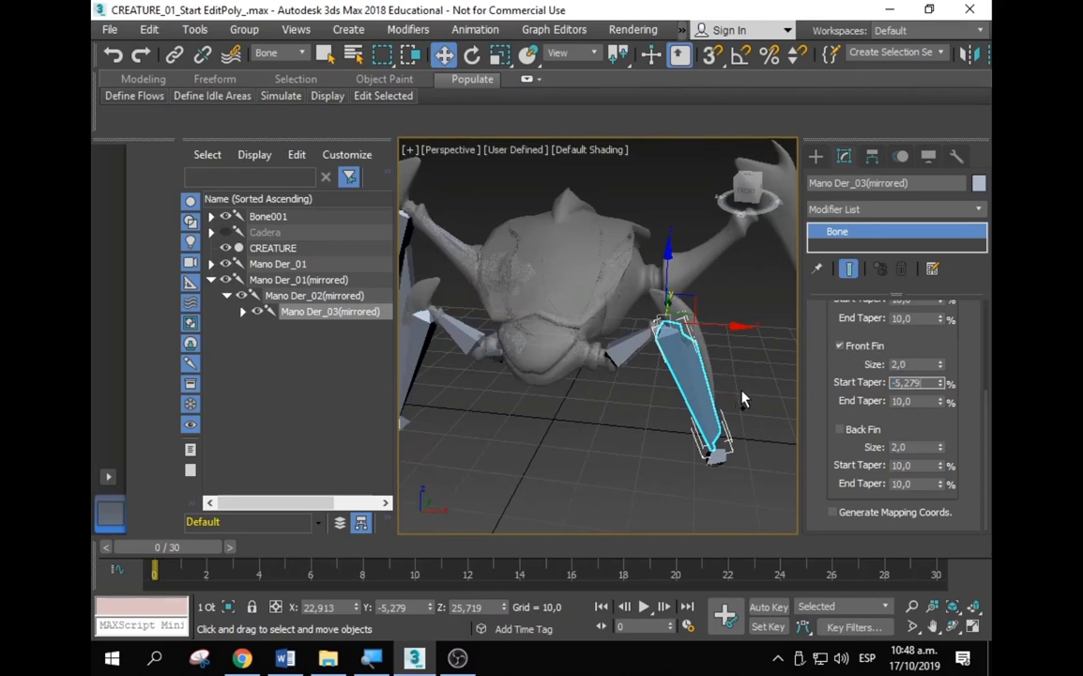
key(Return)
click(419, 324)
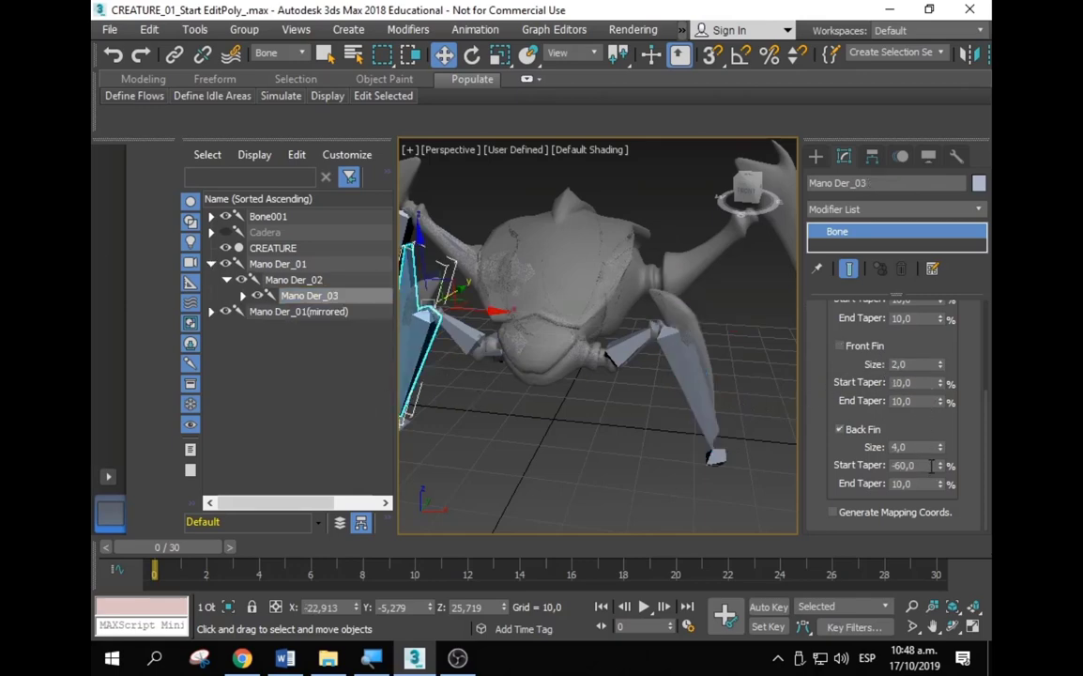
click(699, 403)
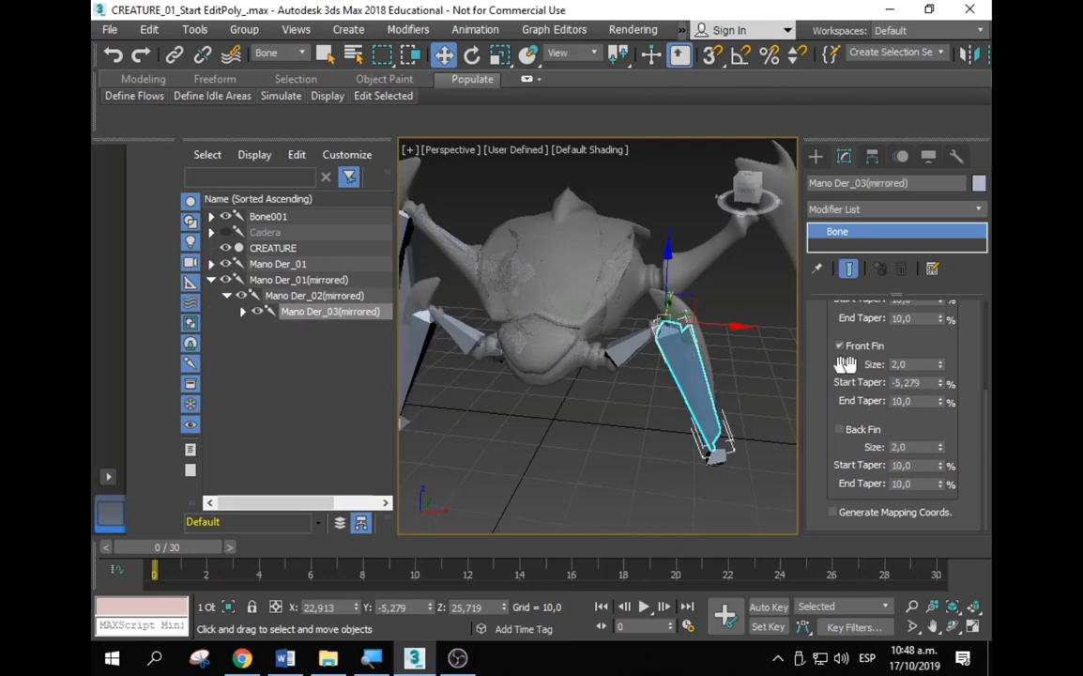
Step: Set the mirrored bone's front fin to size 4,0 with start taper -60
double_click(917, 366)
text(4)
key(Return)
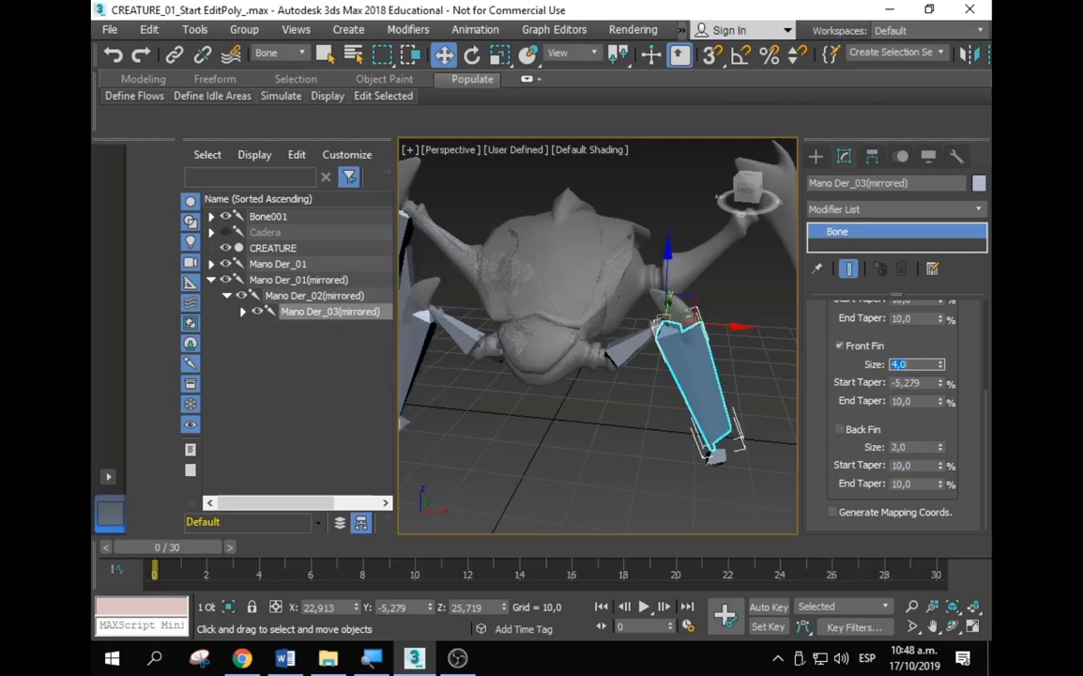
double_click(927, 381)
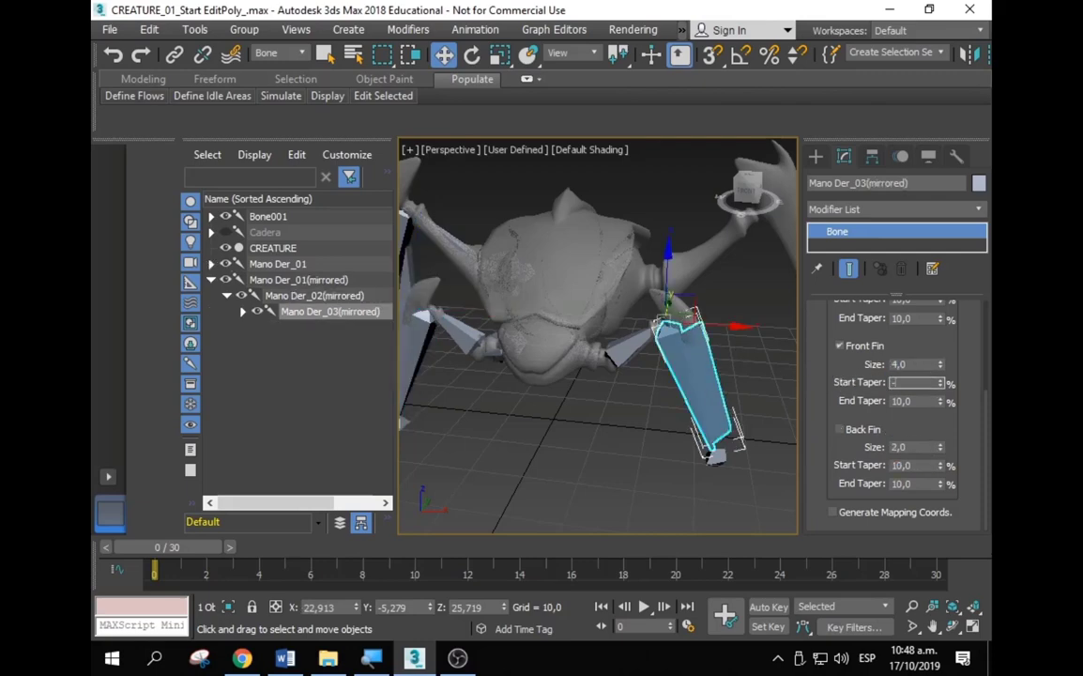
text(60)
key(Return)
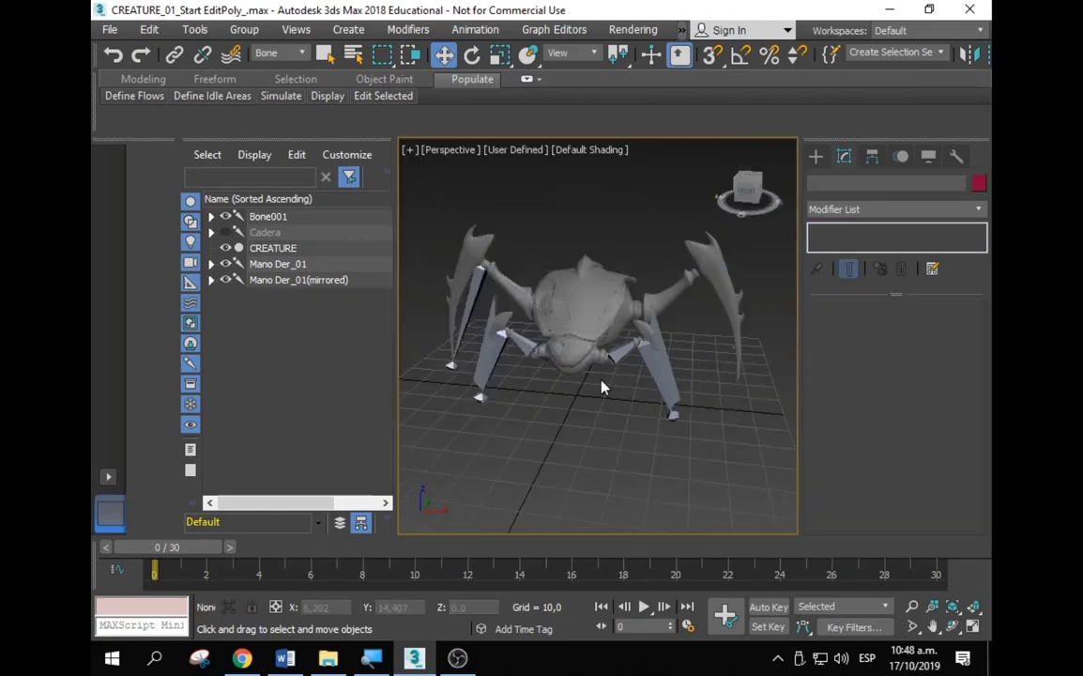
Step: Add a back fin to leg bone Bone003, after trying side and front fins
click(456, 334)
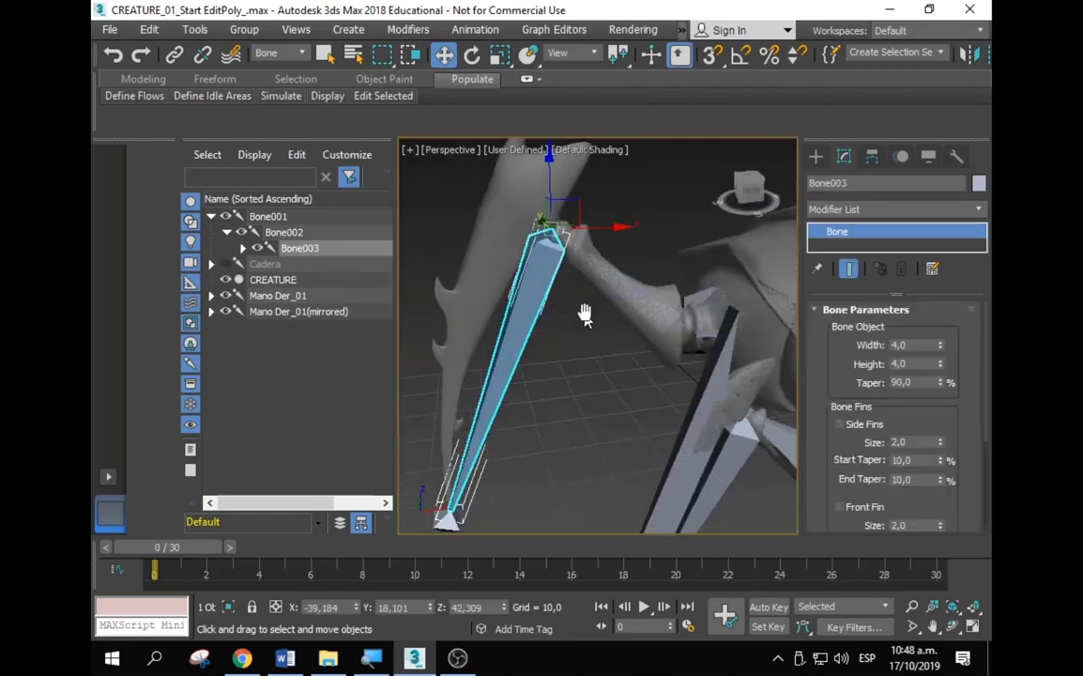
alt+middle_drag(585, 314, 563, 309)
click(875, 427)
click(875, 427)
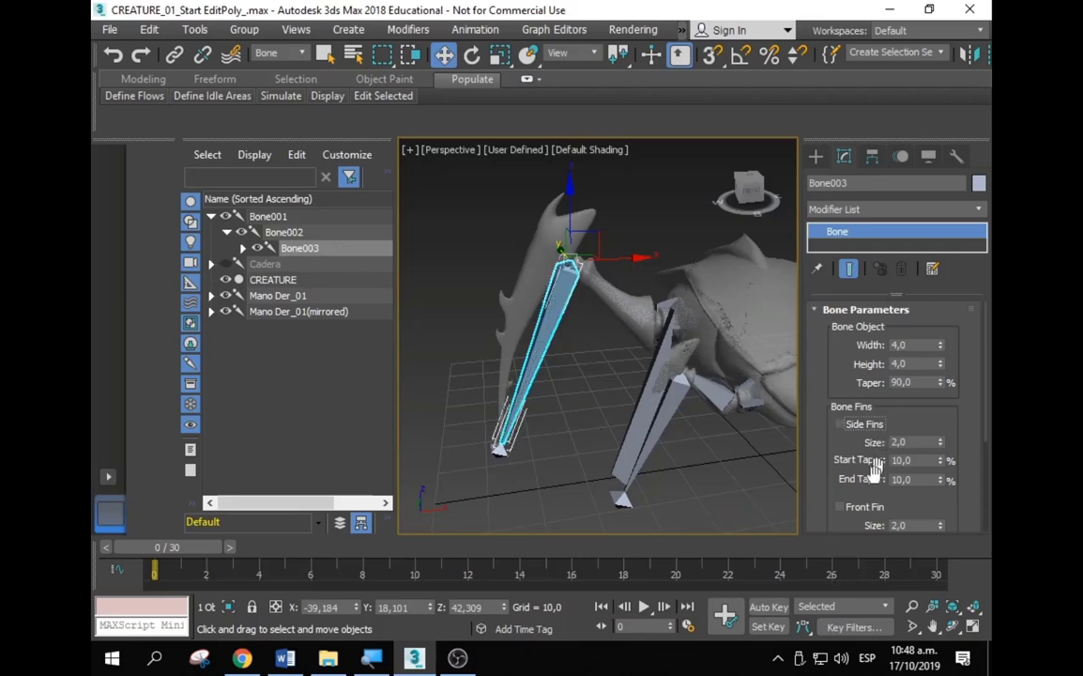
click(840, 507)
drag(863, 514, 866, 403)
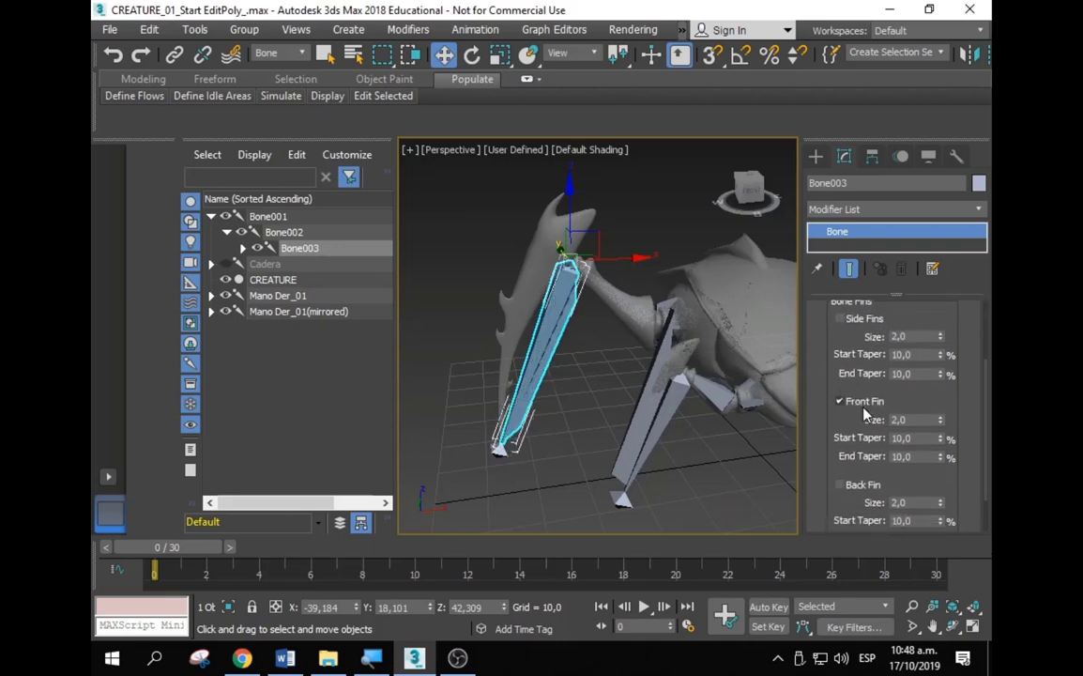
click(865, 403)
click(864, 485)
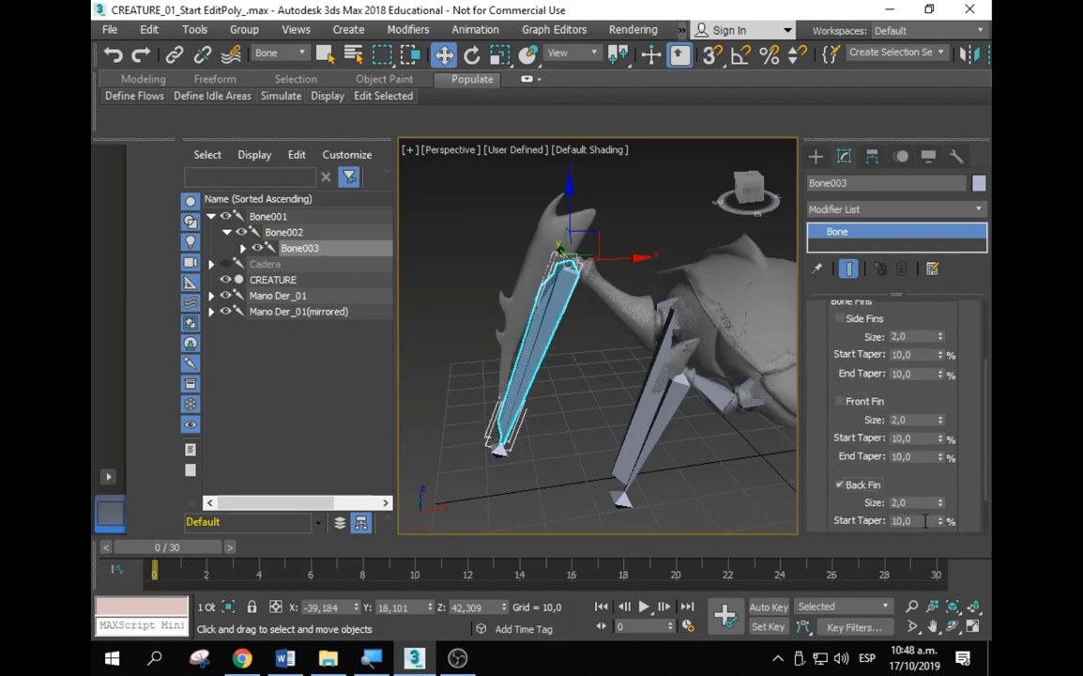
Step: Set Bone003's back fin to size 8,0 with start taper -50,0
double_click(924, 522)
text(60)
key(Return)
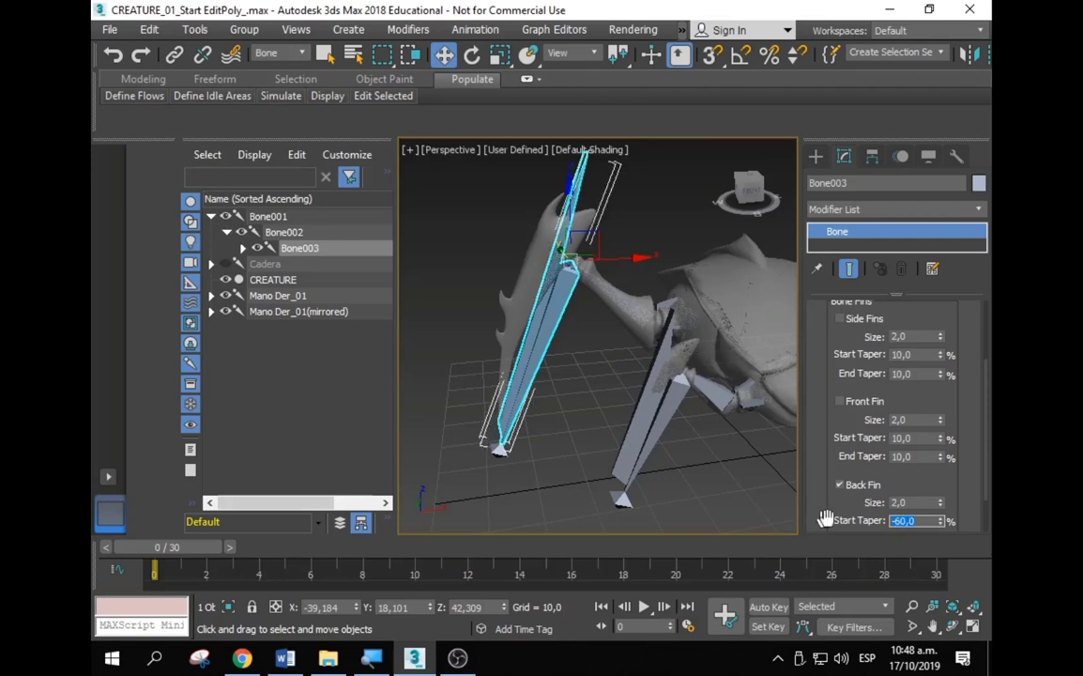
double_click(918, 502)
text(4)
key(Return)
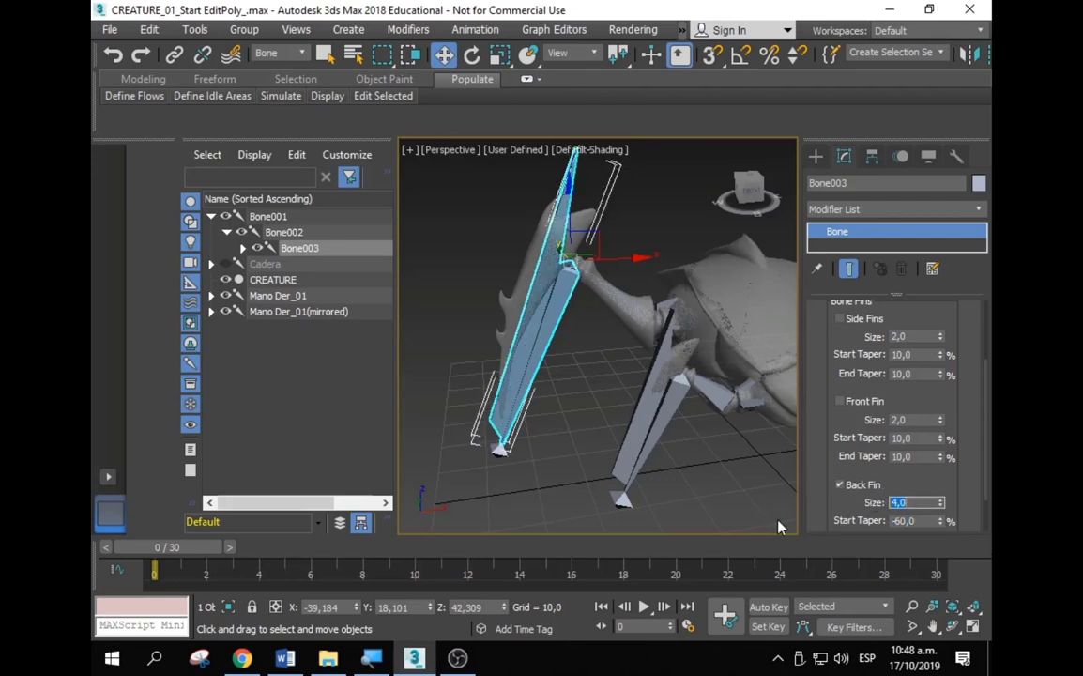
mouse_move(941, 502)
mouse_down()
mouse_move(927, 482)
mouse_move(950, 409)
mouse_up()
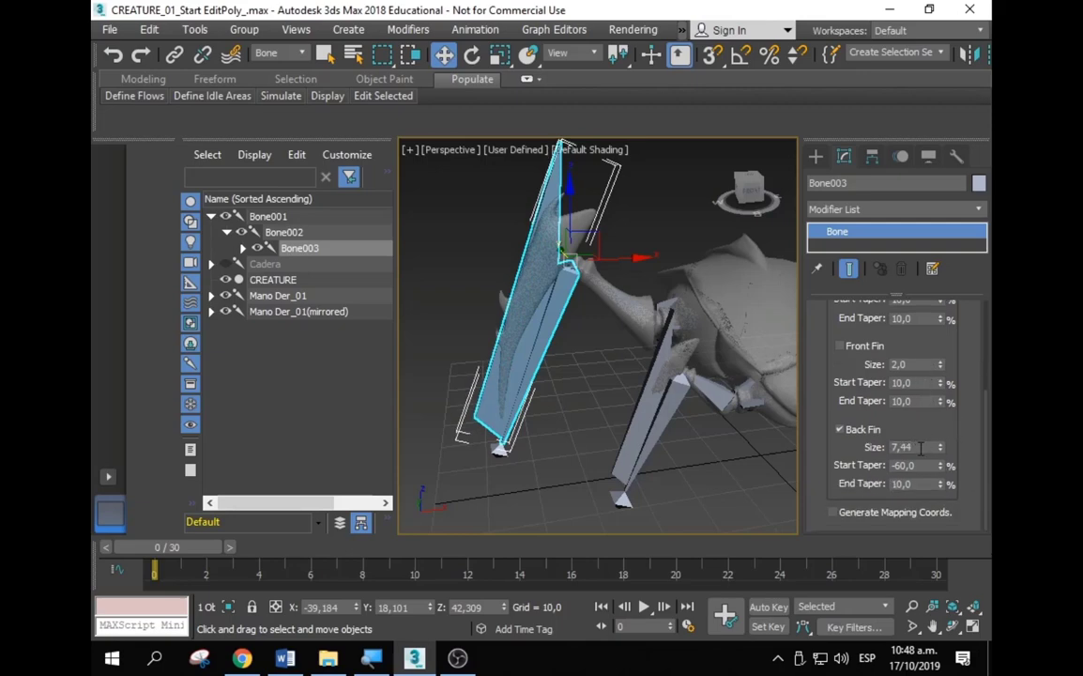
text(8)
key(Return)
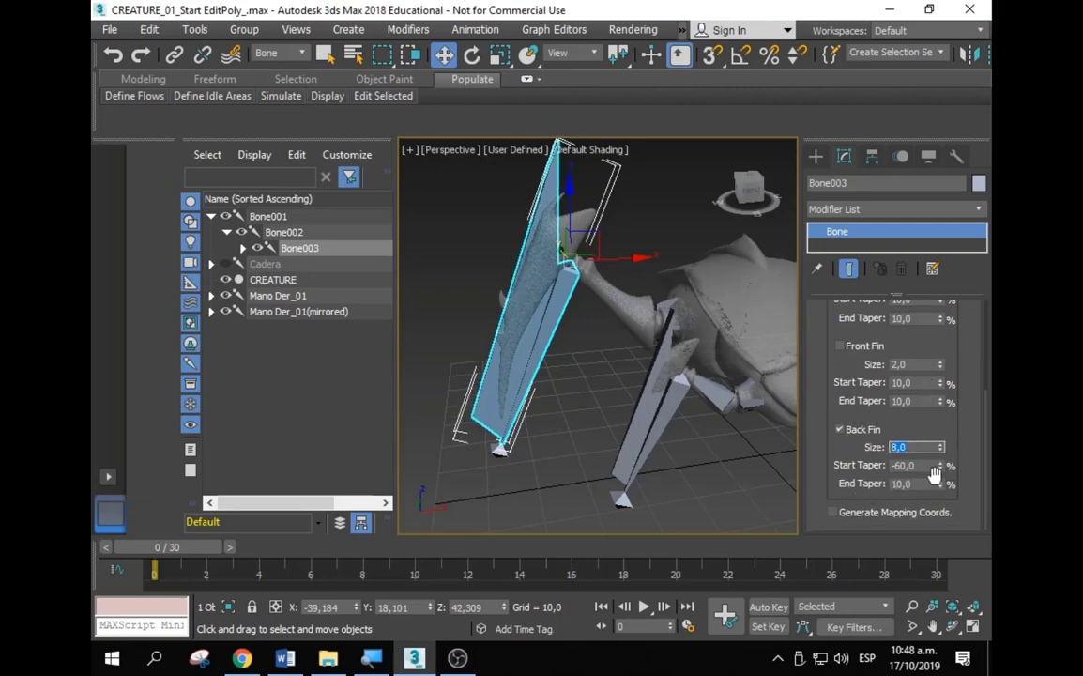
double_click(928, 467)
text(0)
key(Return)
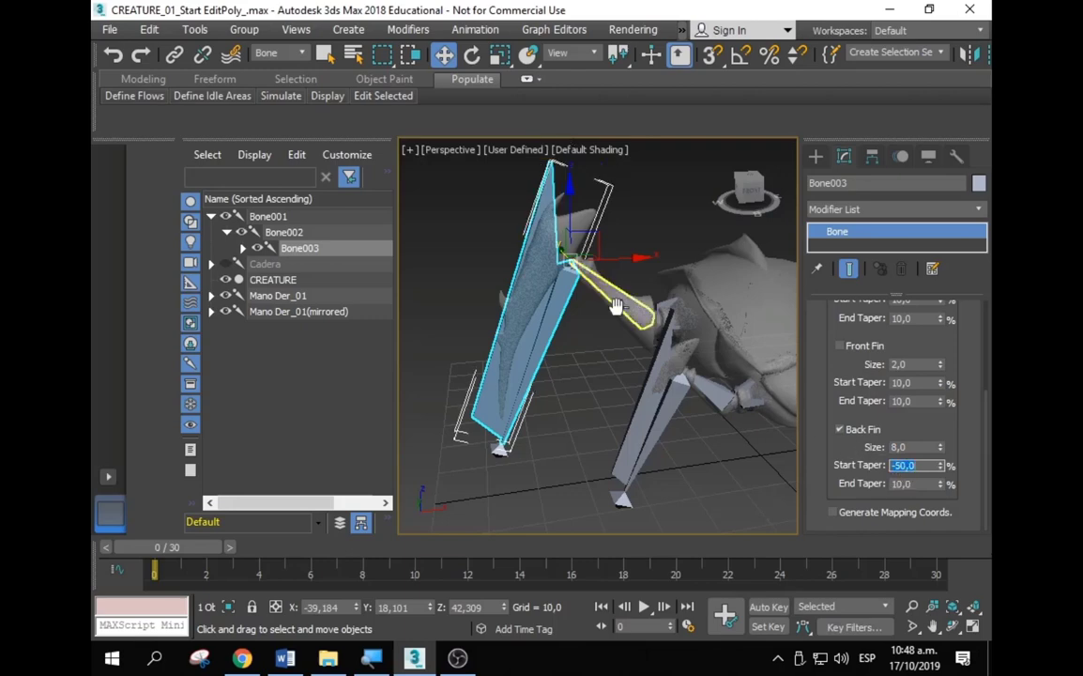
Step: Check the mirrored forearm bone's fins from a more frontal view of the creature
scroll(552, 316, down, 3)
mouse_move(552, 315)
alt+middle_down()
mouse_move(544, 334)
mouse_move(563, 338)
mouse_move(554, 339)
mouse_move(580, 324)
alt+middle_up()
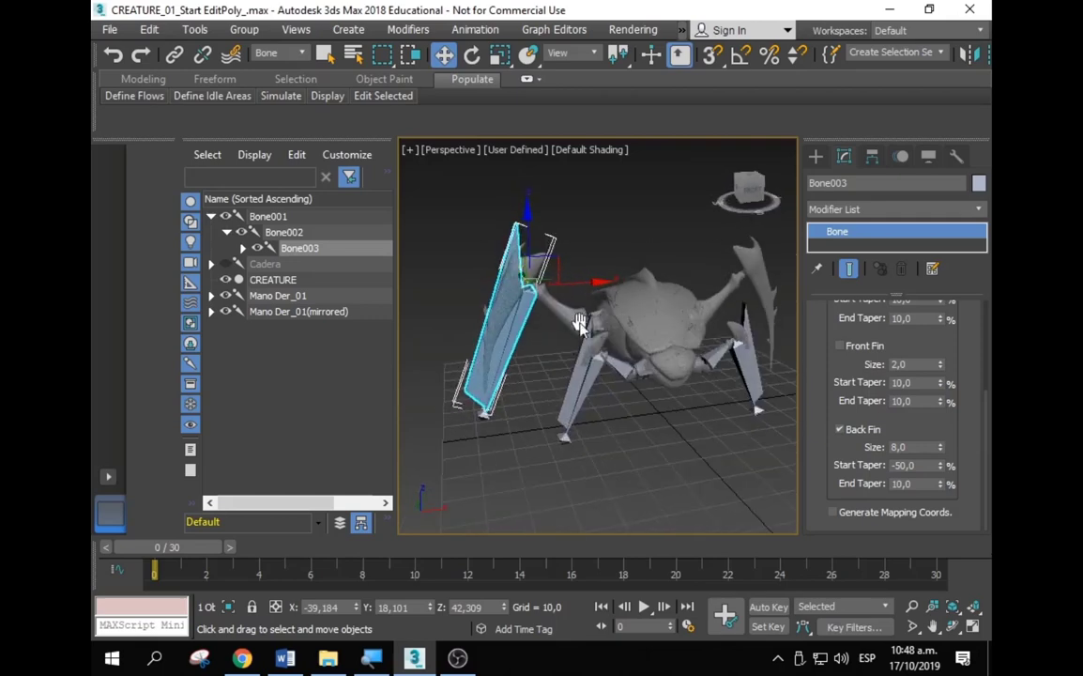
scroll(592, 319, up, 1)
scroll(604, 316, up, 3)
scroll(619, 300, up, 2)
click(674, 292)
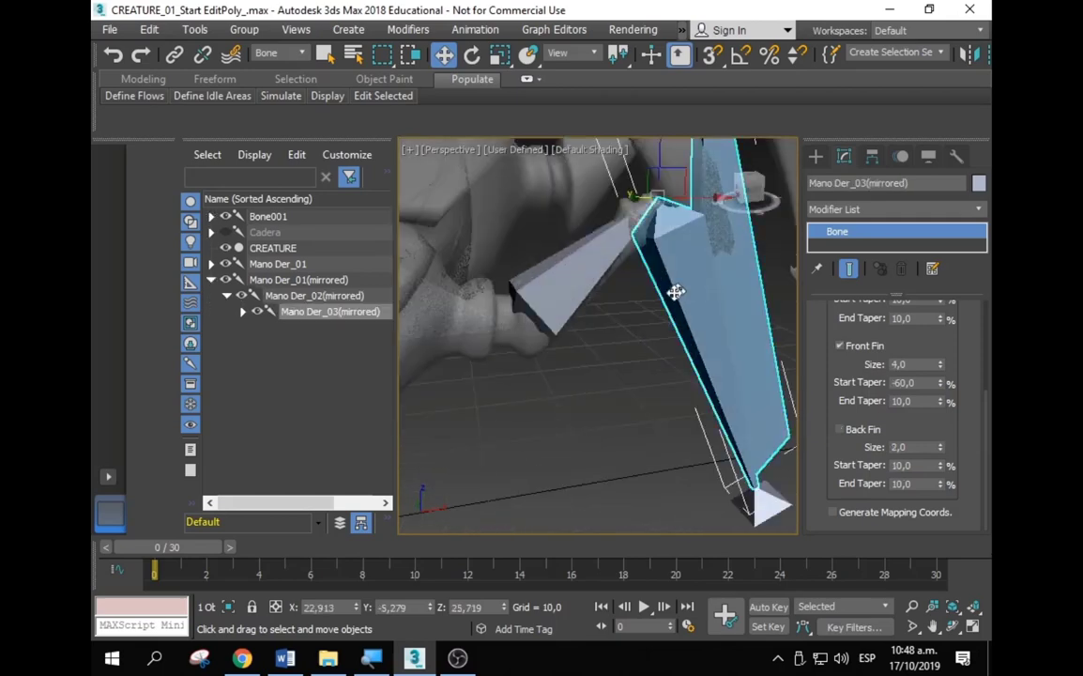
scroll(675, 292, down, 4)
mouse_move(653, 305)
alt+middle_down()
mouse_move(609, 315)
mouse_move(673, 312)
mouse_move(631, 342)
mouse_move(713, 389)
mouse_move(611, 319)
mouse_move(648, 288)
alt+middle_up()
Step: Turn on back, front and side fins for leg bone Bone002
click(615, 333)
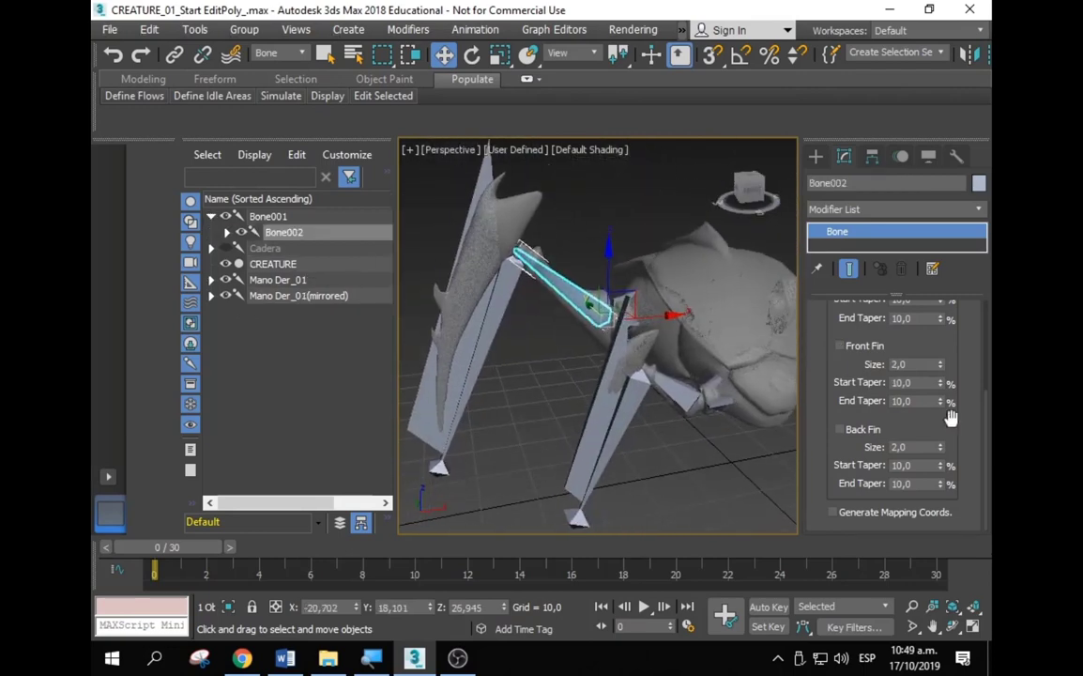
click(839, 429)
click(839, 345)
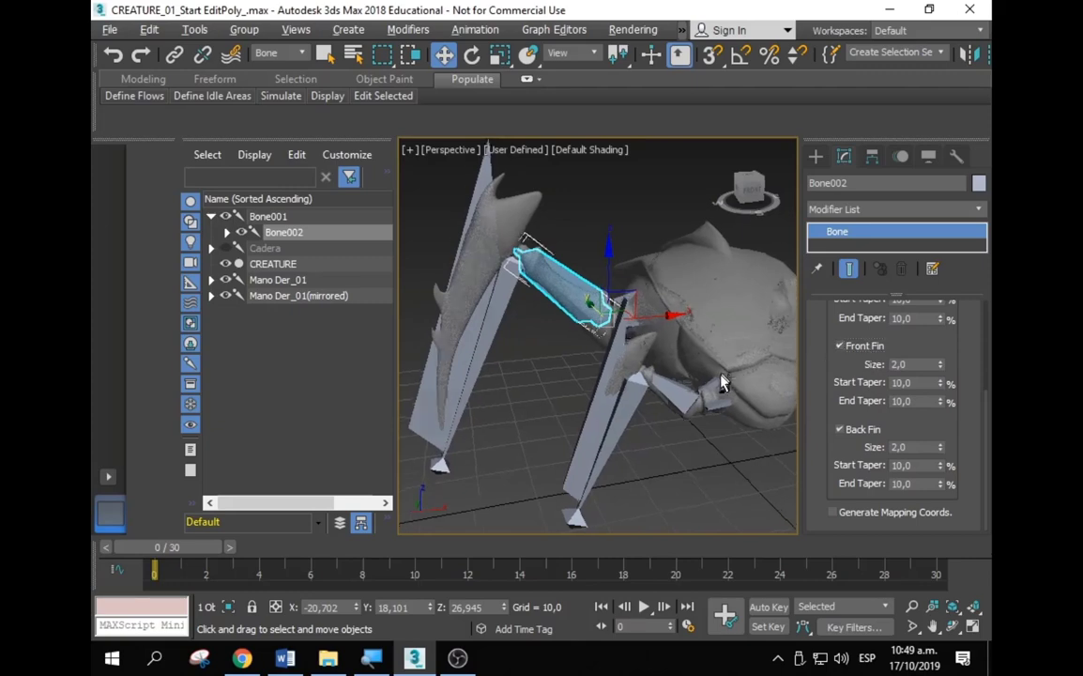
alt+middle_drag(721, 382, 828, 368)
scroll(827, 368, up, 3)
click(839, 348)
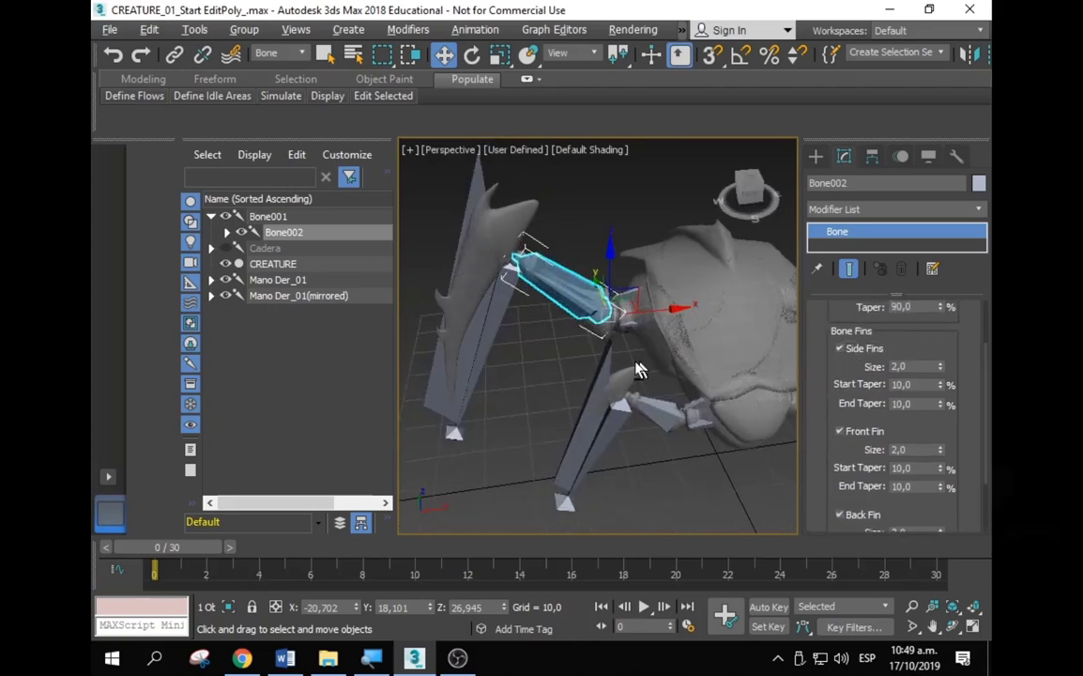
click(475, 29)
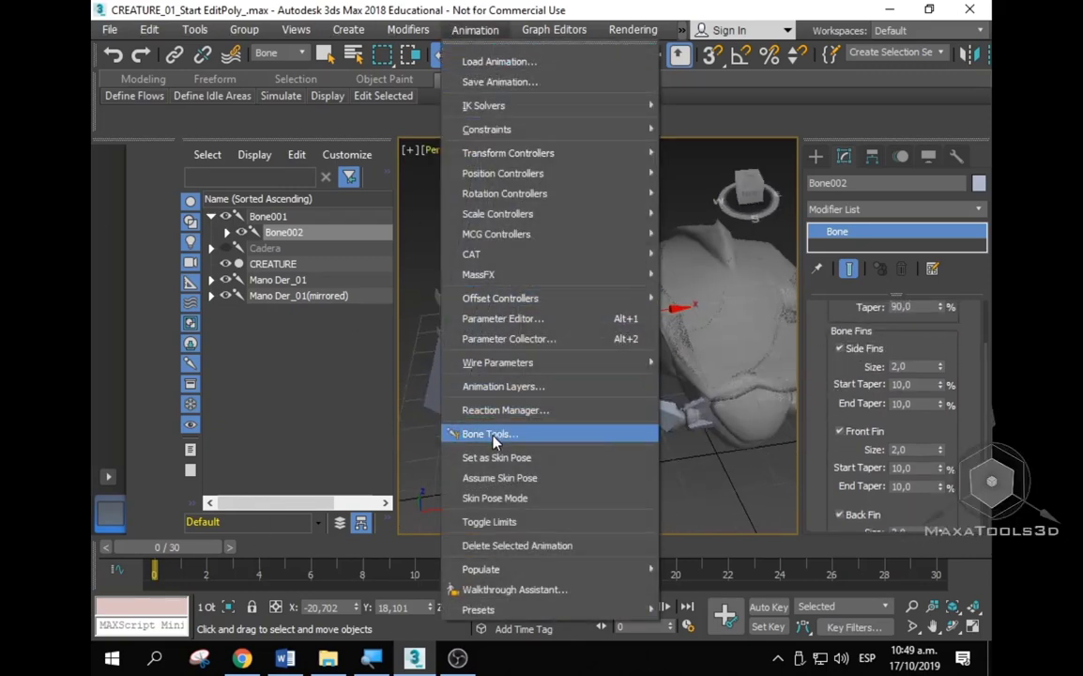
Step: Open the Bone Tools window and orbit to a front view of the left leg
click(464, 436)
drag(424, 126, 251, 113)
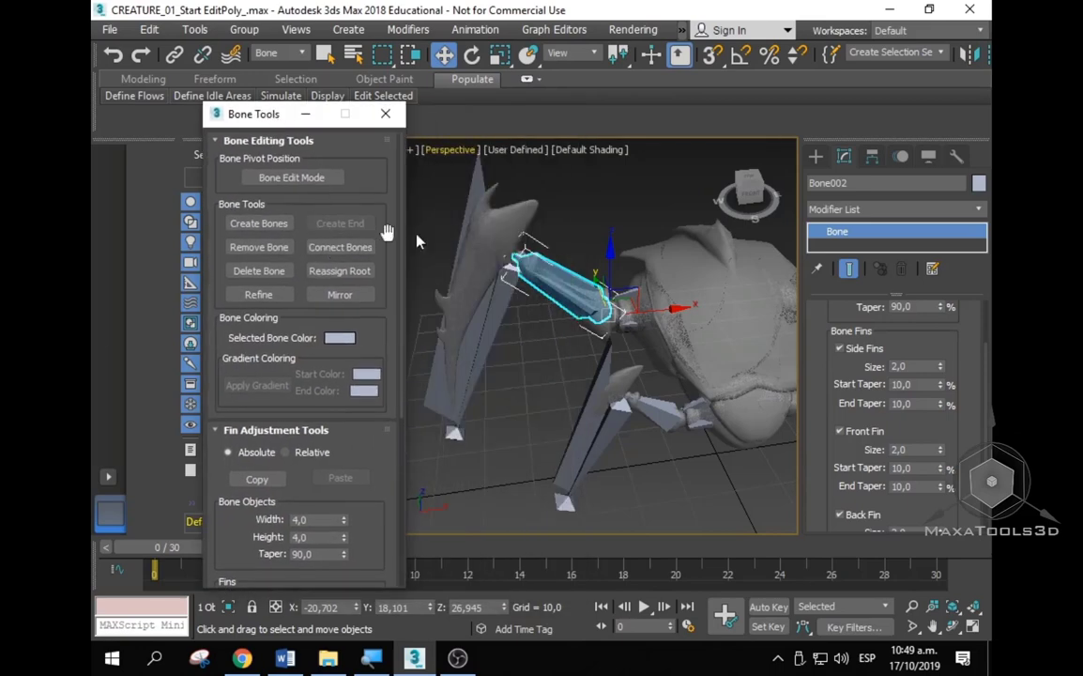
click(587, 364)
mouse_move(588, 364)
alt+middle_down()
mouse_move(554, 232)
mouse_move(648, 193)
mouse_move(581, 242)
alt+middle_up()
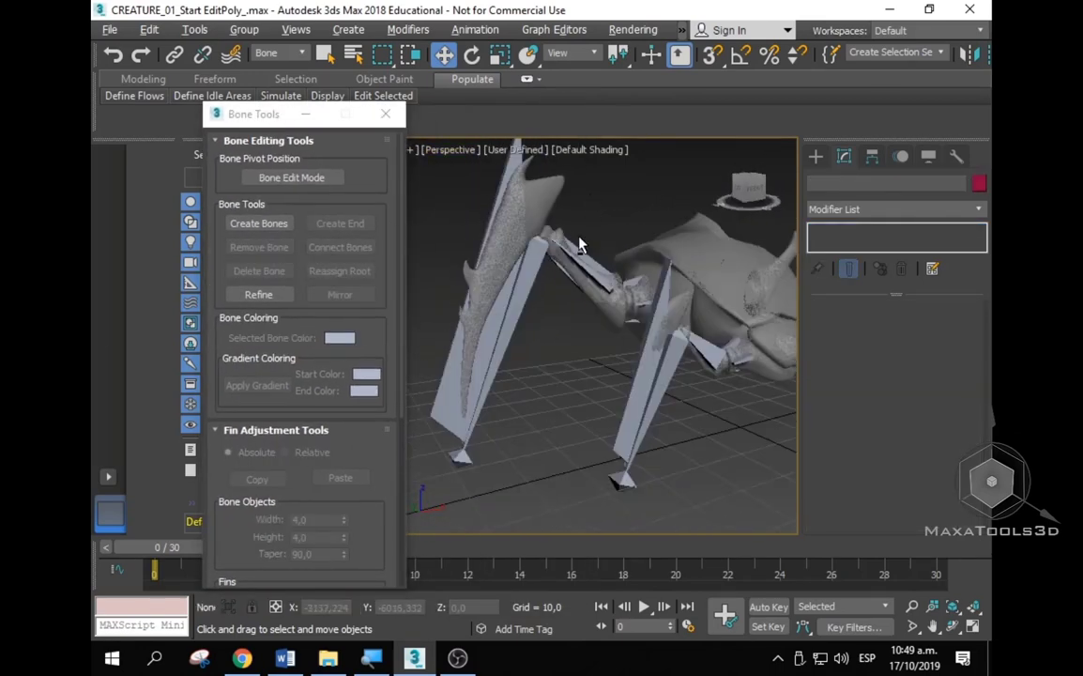
click(521, 296)
middle_drag(547, 307, 572, 333)
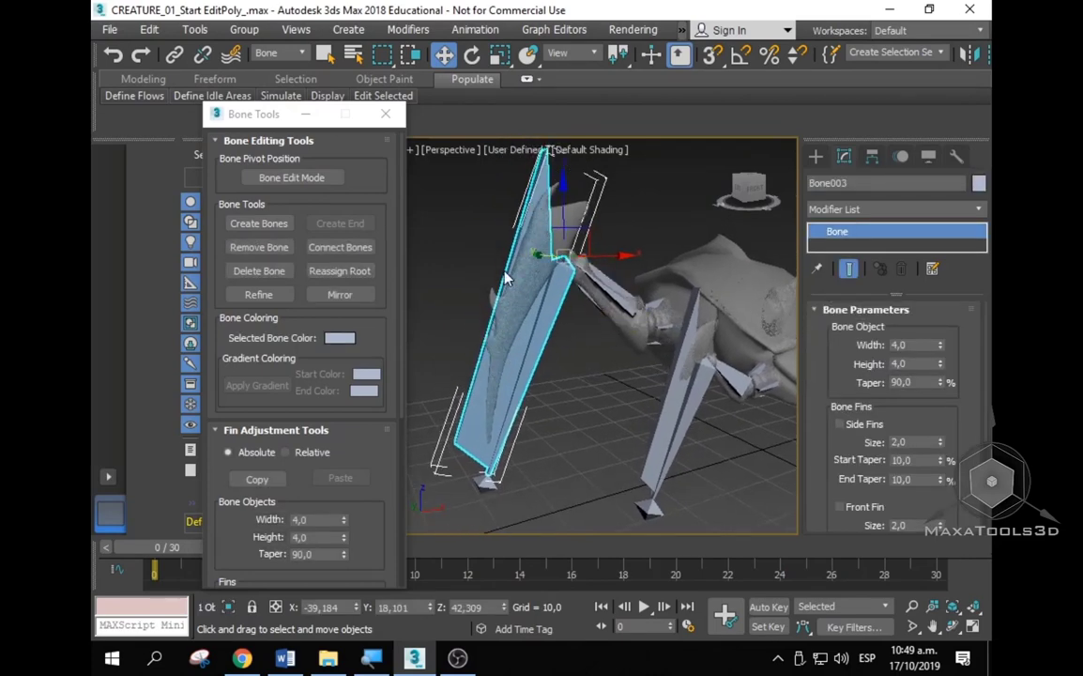
drag(834, 459, 846, 308)
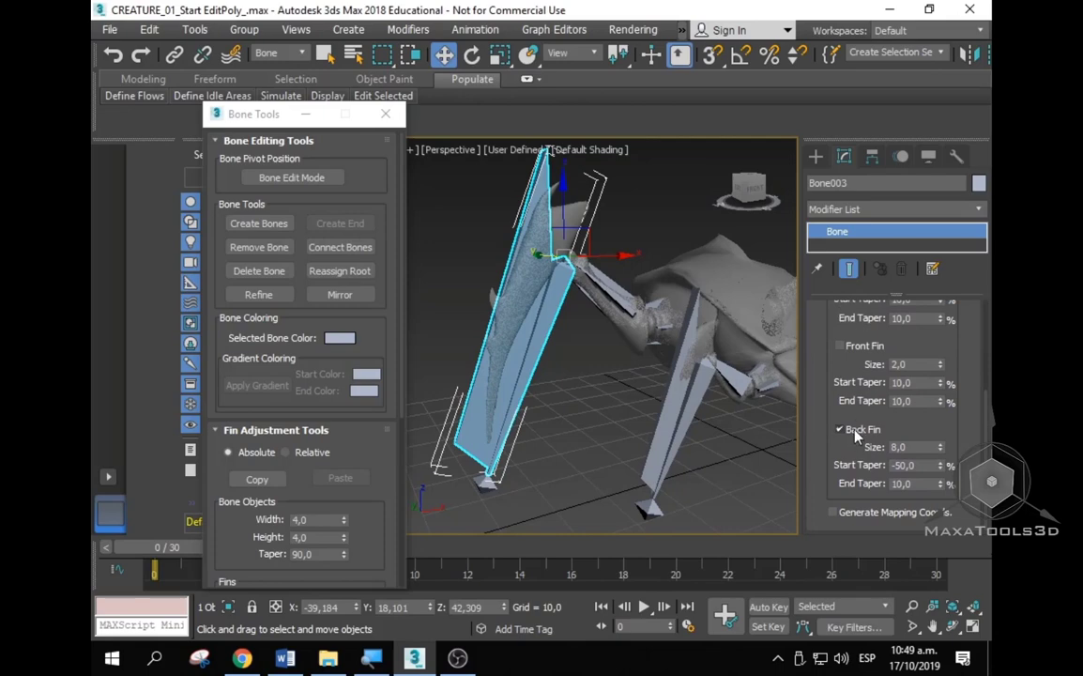
drag(850, 366, 839, 476)
mouse_move(476, 316)
alt+middle_down()
mouse_move(522, 341)
mouse_move(620, 298)
alt+middle_up()
mouse_move(725, 300)
alt+middle_down()
mouse_move(672, 328)
mouse_move(681, 350)
mouse_move(505, 360)
mouse_move(614, 376)
mouse_move(468, 340)
alt+middle_up()
Step: Select the whole left leg bone chain and mirror it across X
double_click(468, 340)
click(340, 294)
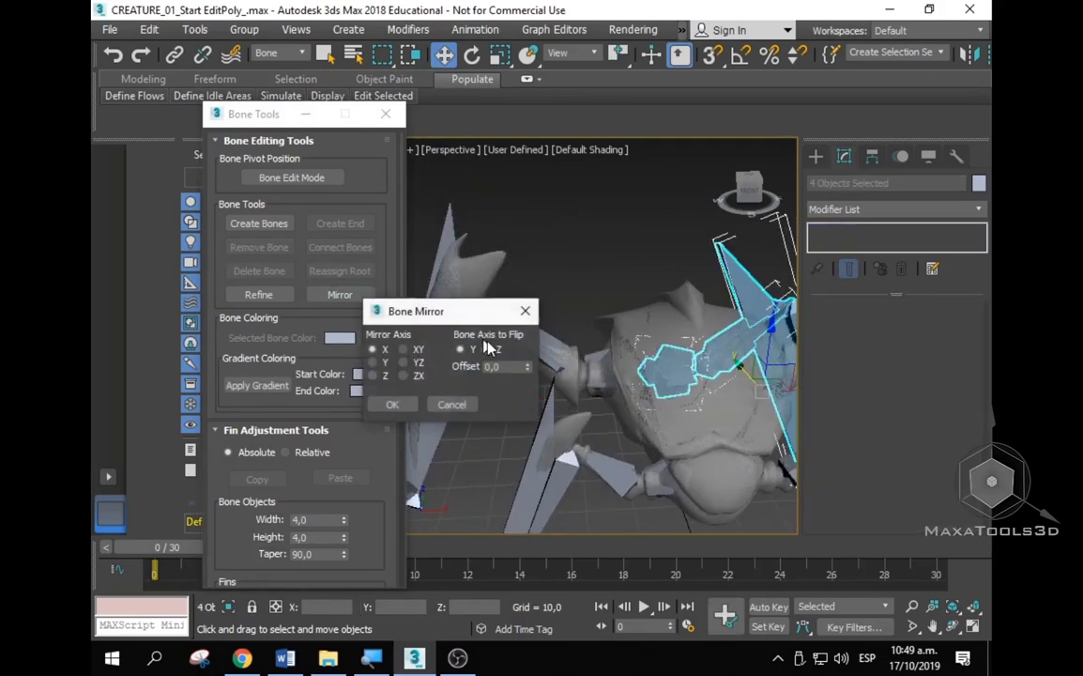
click(391, 404)
middle_drag(392, 404, 572, 329)
scroll(573, 329, up, 5)
Step: Compare the mirrored chain with the original Bone001, then close Bone Tools
click(602, 304)
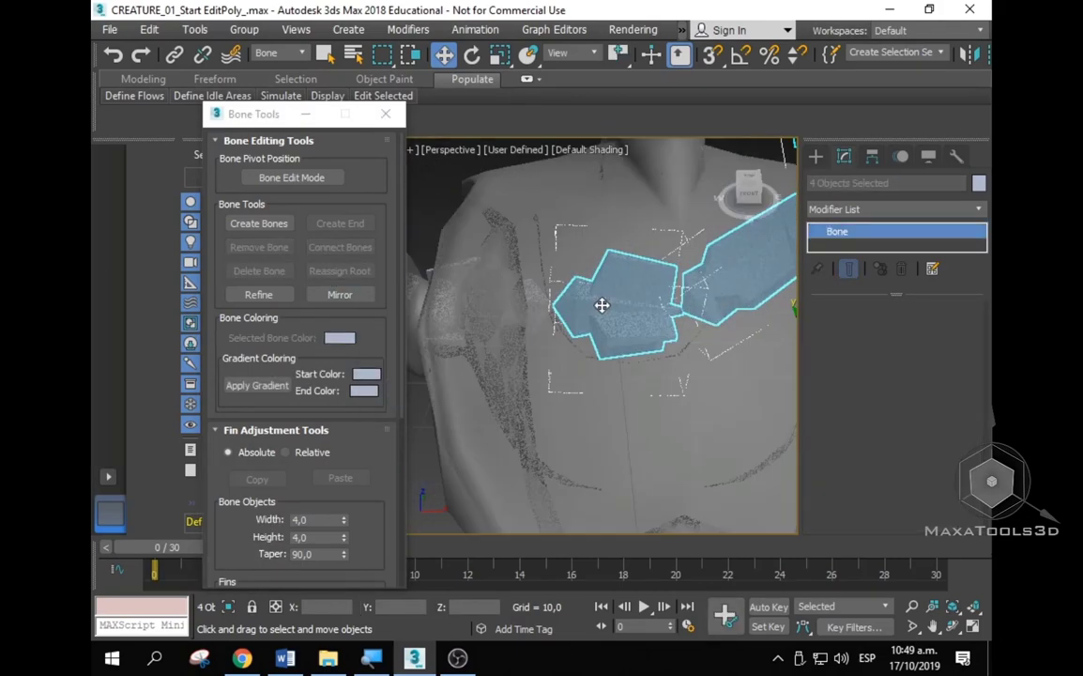
scroll(601, 304, down, 5)
alt+middle_drag(673, 292, 619, 302)
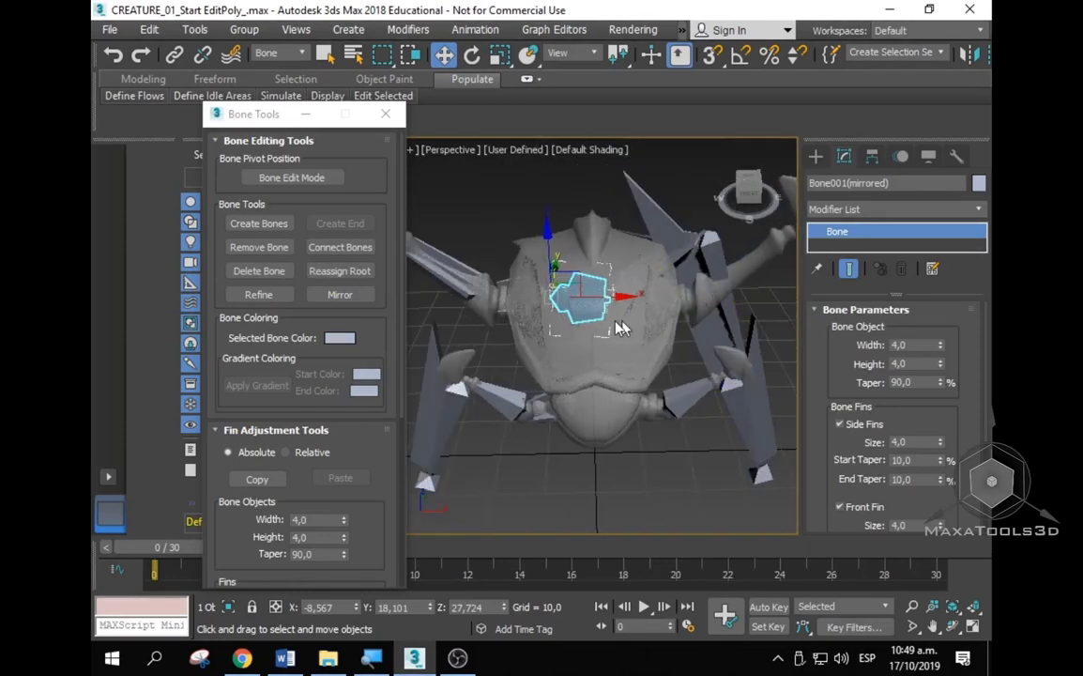
scroll(528, 311, up, 5)
click(532, 287)
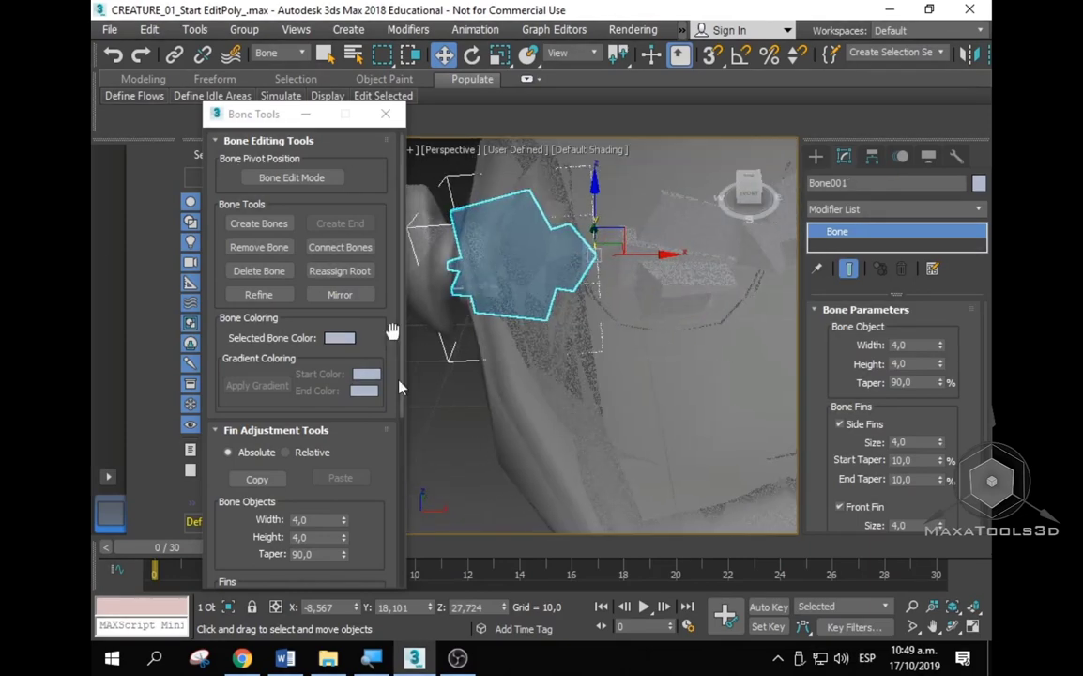
drag(285, 110, 285, 47)
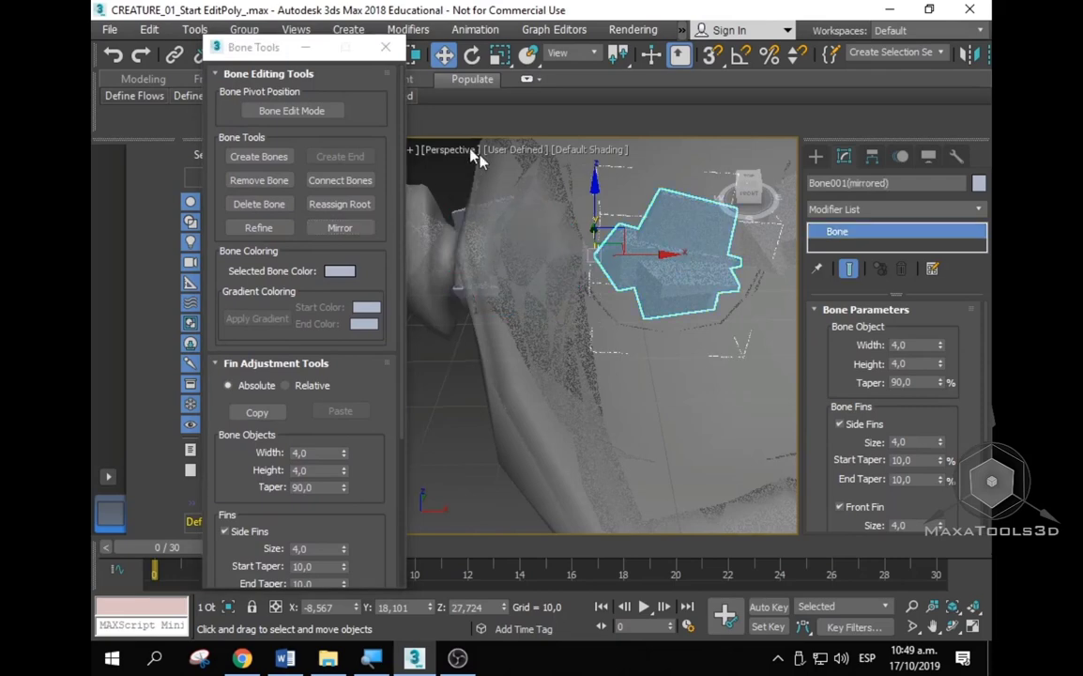
click(385, 47)
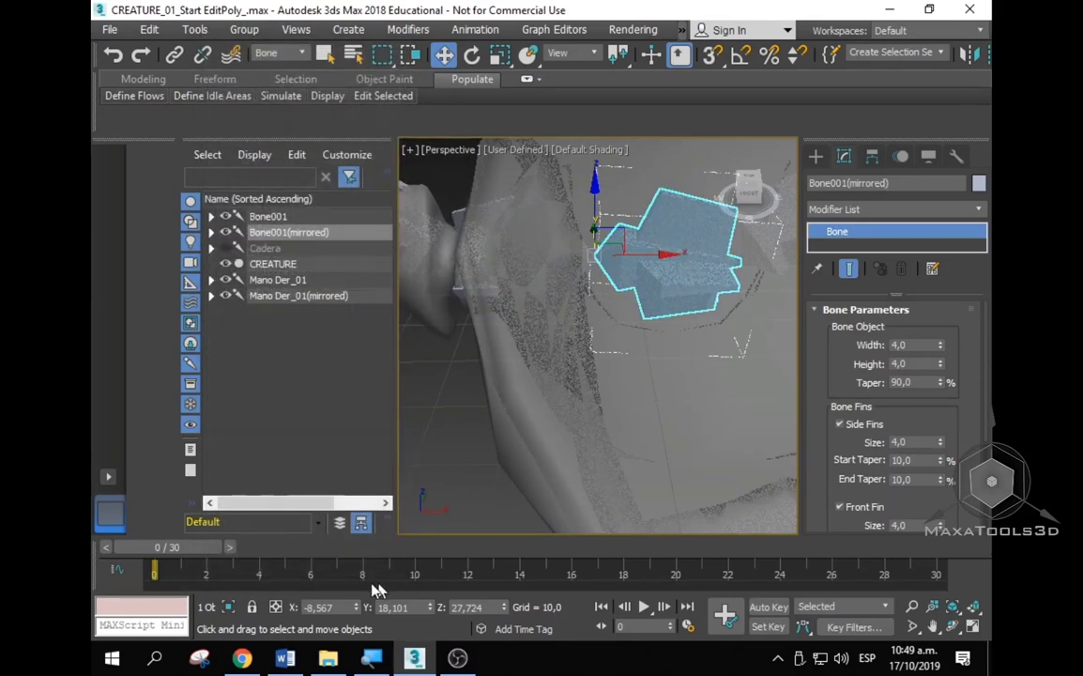
Step: Set the mirrored bone's X position to 8,567
click(307, 608)
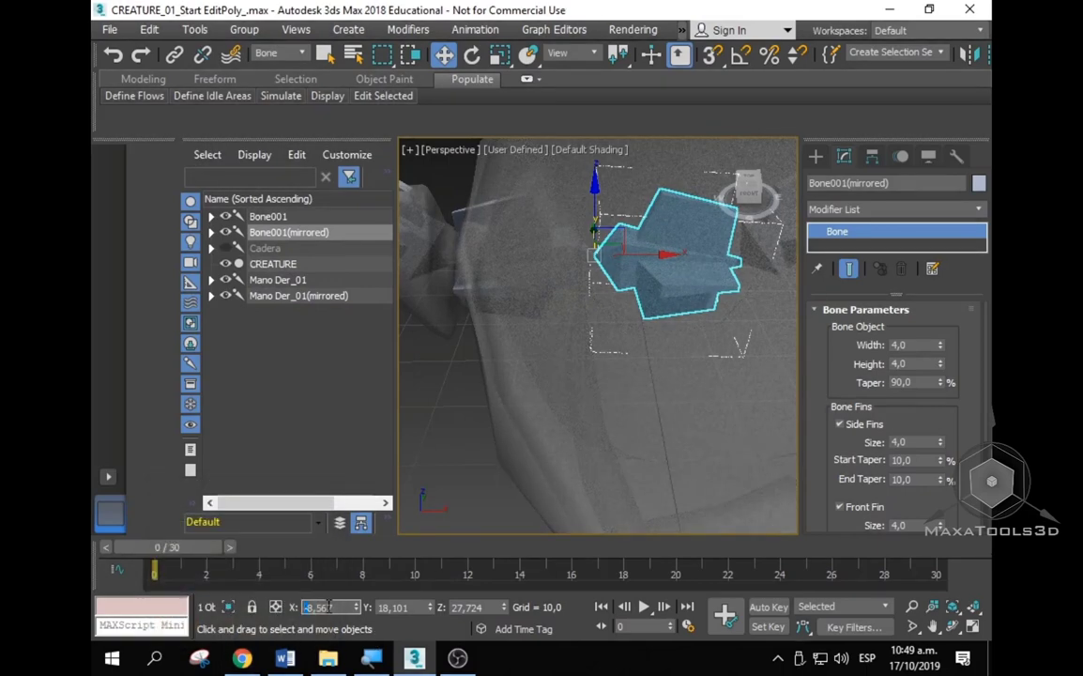
text(8,567)
key(Return)
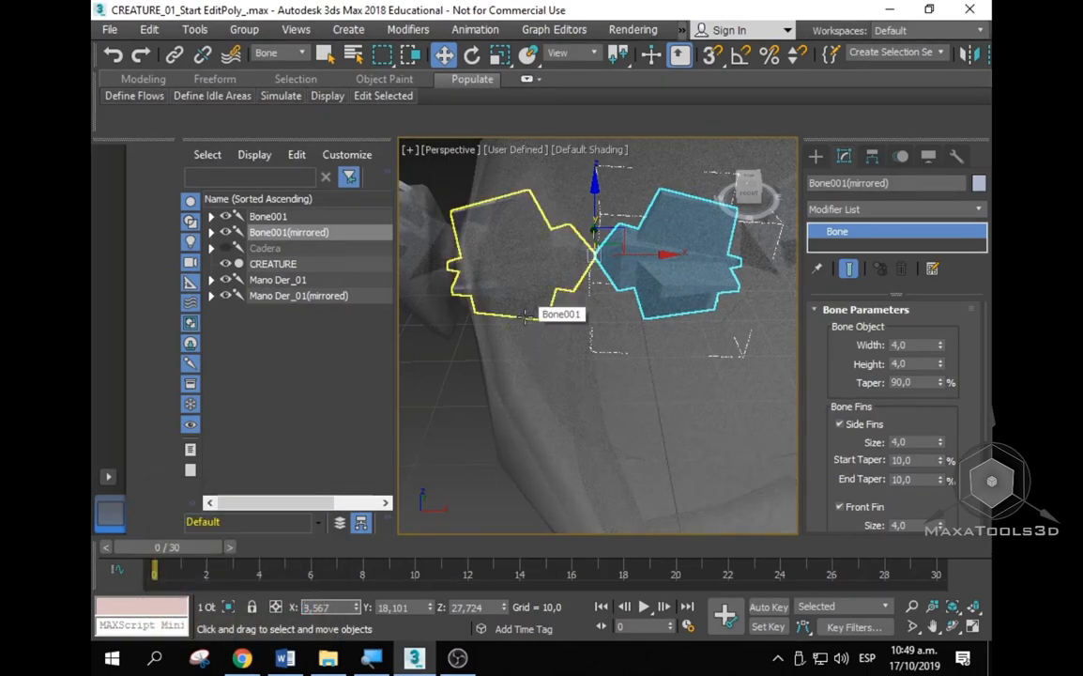
scroll(563, 300, down, 3)
scroll(609, 292, down, 5)
scroll(662, 303, up, 3)
scroll(641, 285, up, 2)
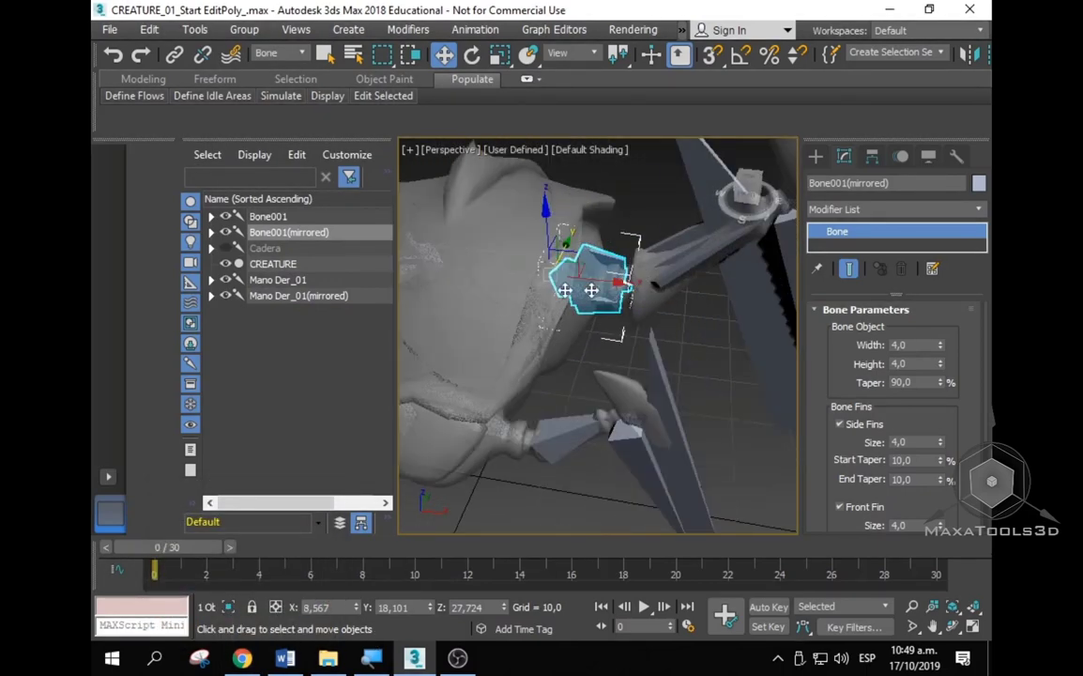
mouse_move(580, 290)
alt+middle_down()
mouse_move(647, 265)
mouse_move(622, 234)
mouse_move(651, 251)
mouse_move(657, 282)
alt+middle_up()
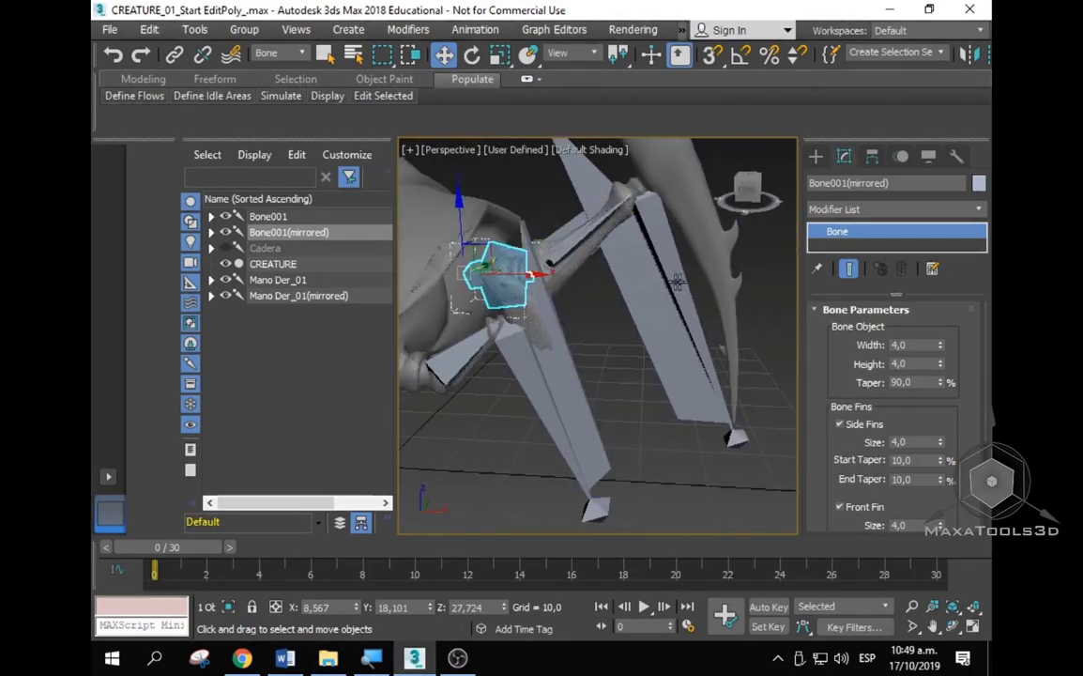
click(660, 290)
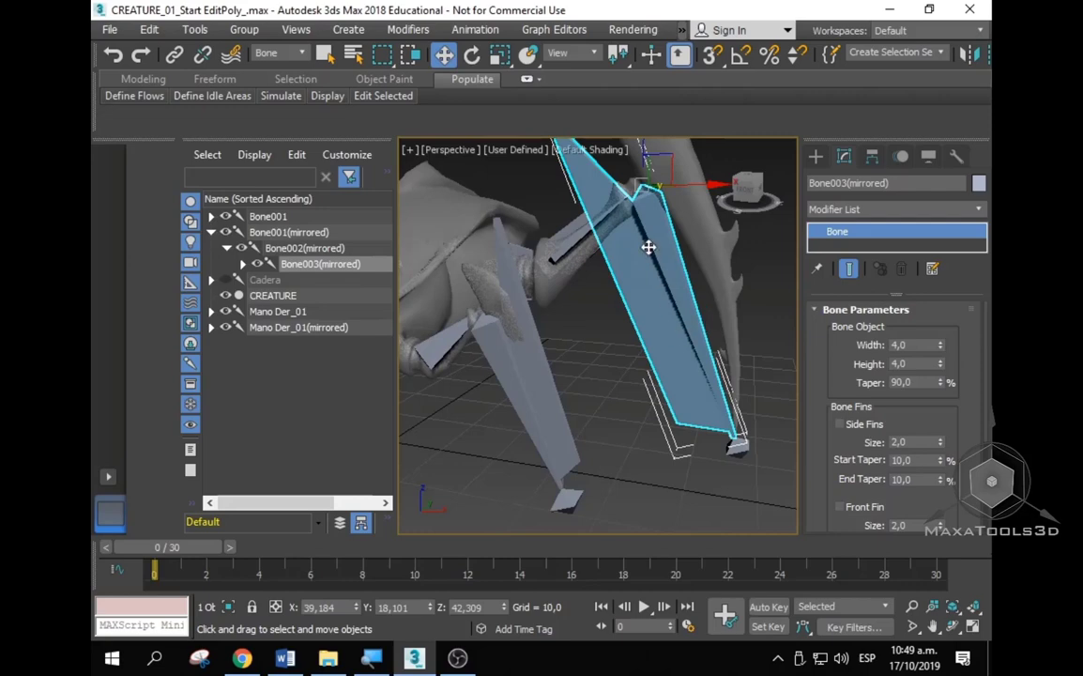
Step: Swap Bone003(mirrored)'s back fin for a front fin, pasting -50 start taper and size 8
scroll(809, 356, down, 3)
scroll(809, 355, down, 2)
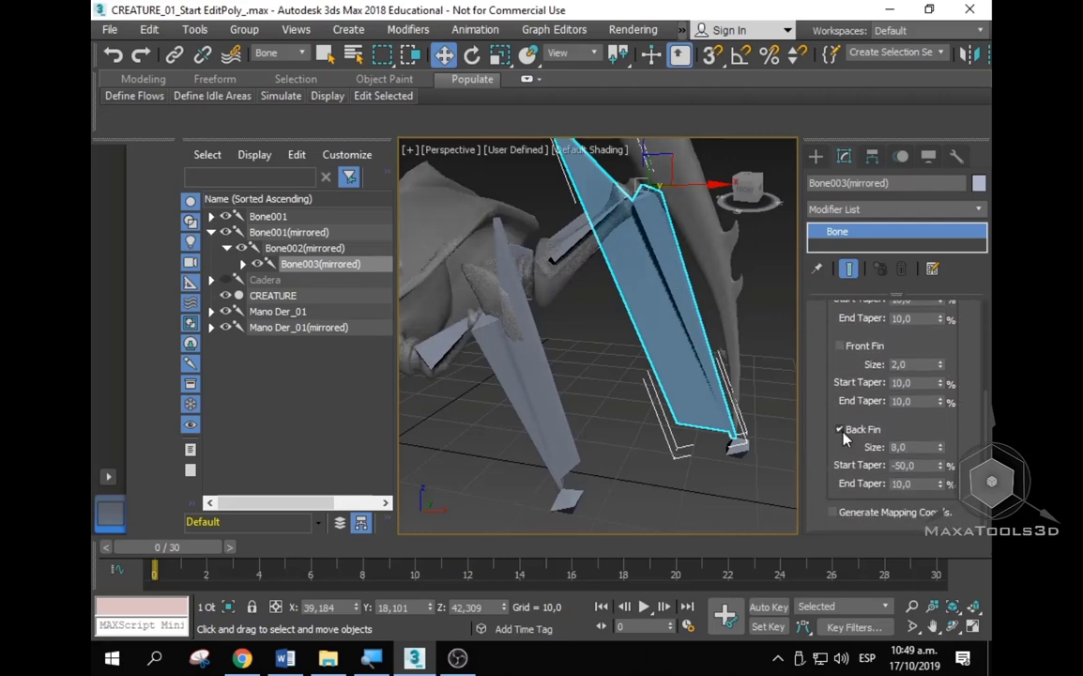
click(840, 430)
click(840, 345)
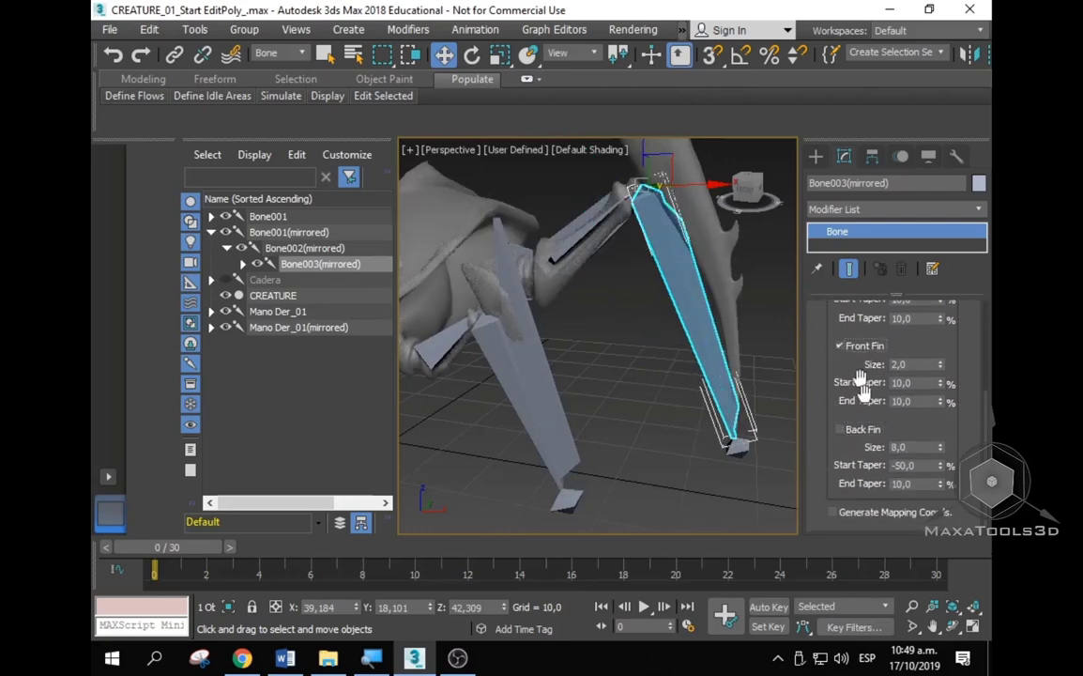
double_click(908, 466)
key(ctrl+c)
double_click(901, 381)
key(ctrl+v)
double_click(923, 363)
text(8)
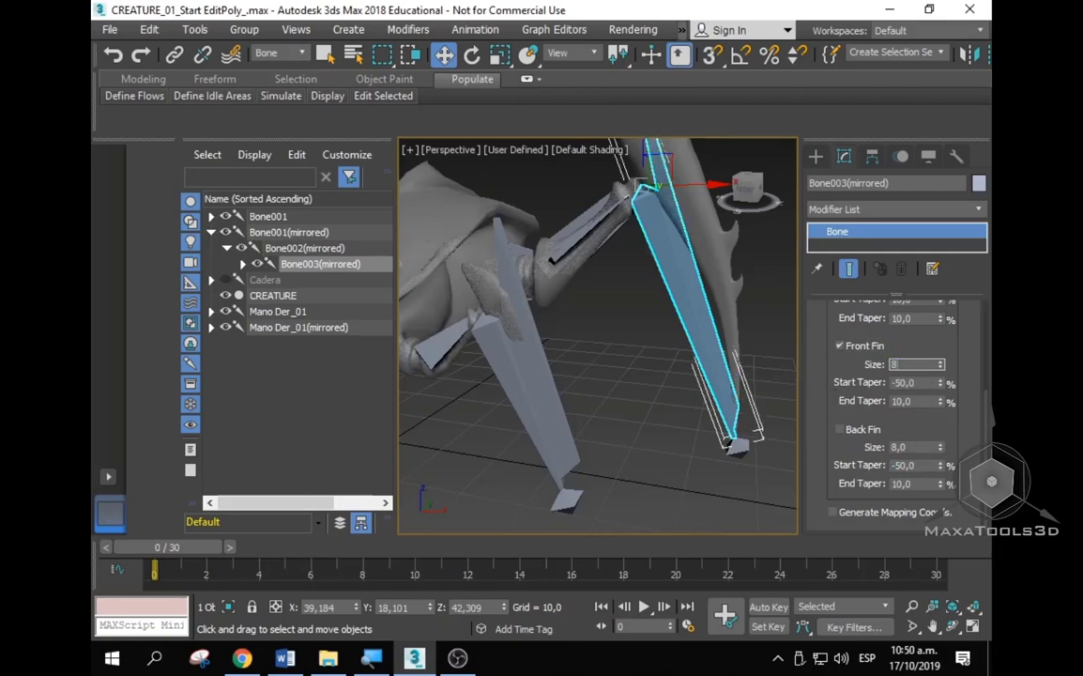
key(Return)
scroll(531, 313, down, 5)
Step: Unhide all objects from the quad menu to reveal the Cadera hip bones
click(525, 375)
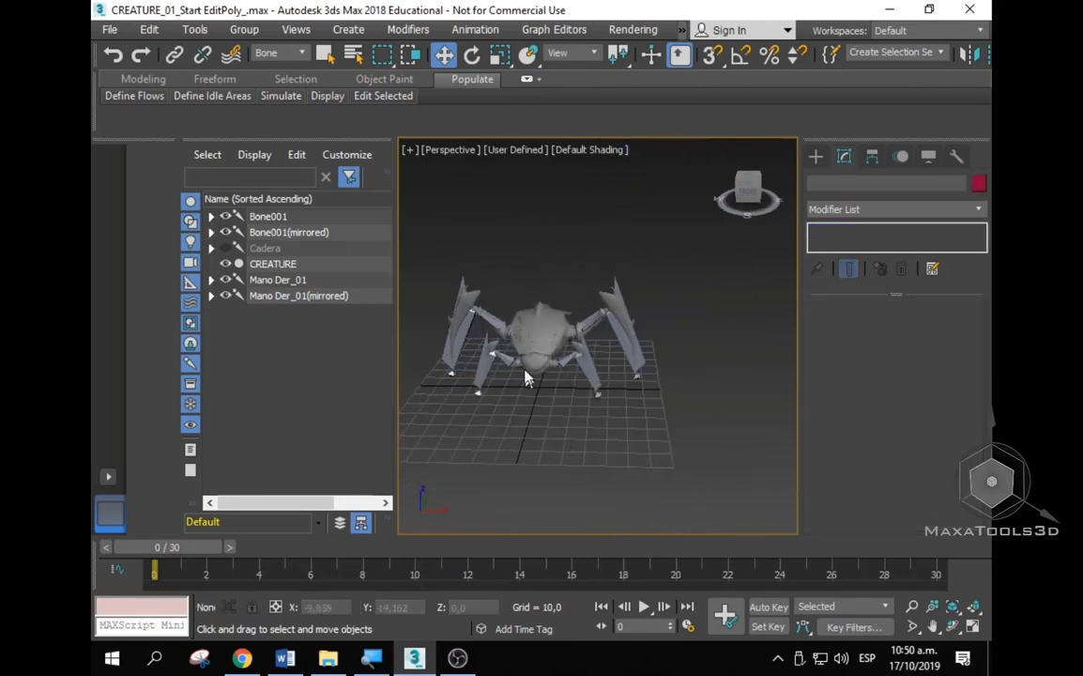
mouse_move(471, 330)
alt+middle_down()
mouse_move(516, 317)
mouse_move(592, 325)
mouse_move(445, 282)
alt+middle_up()
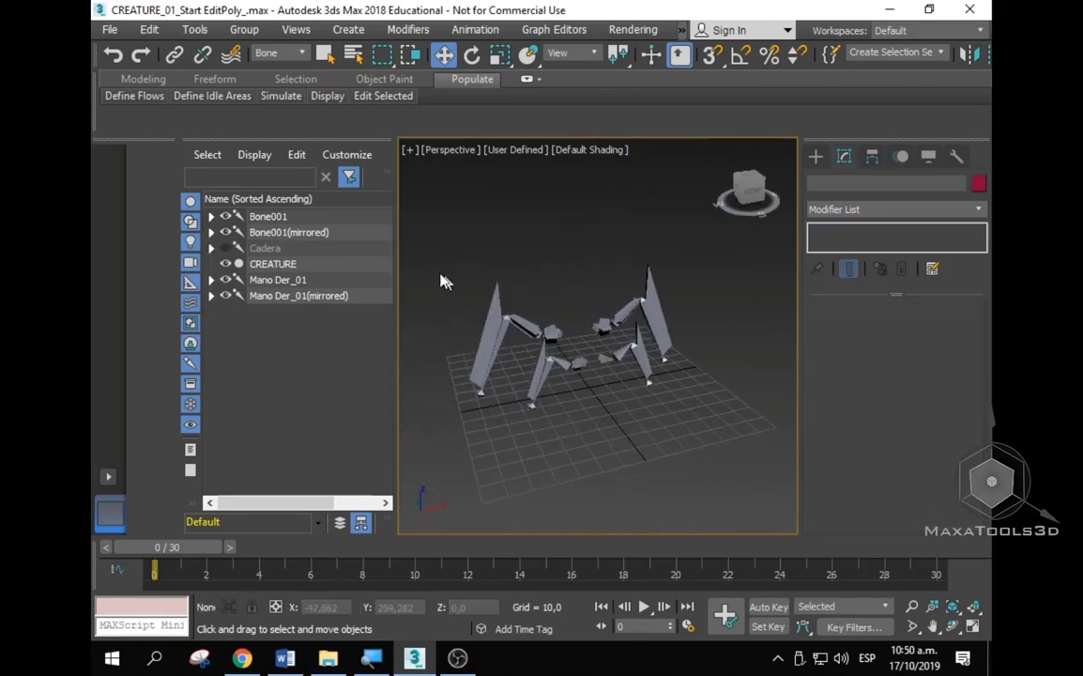
right_click(551, 257)
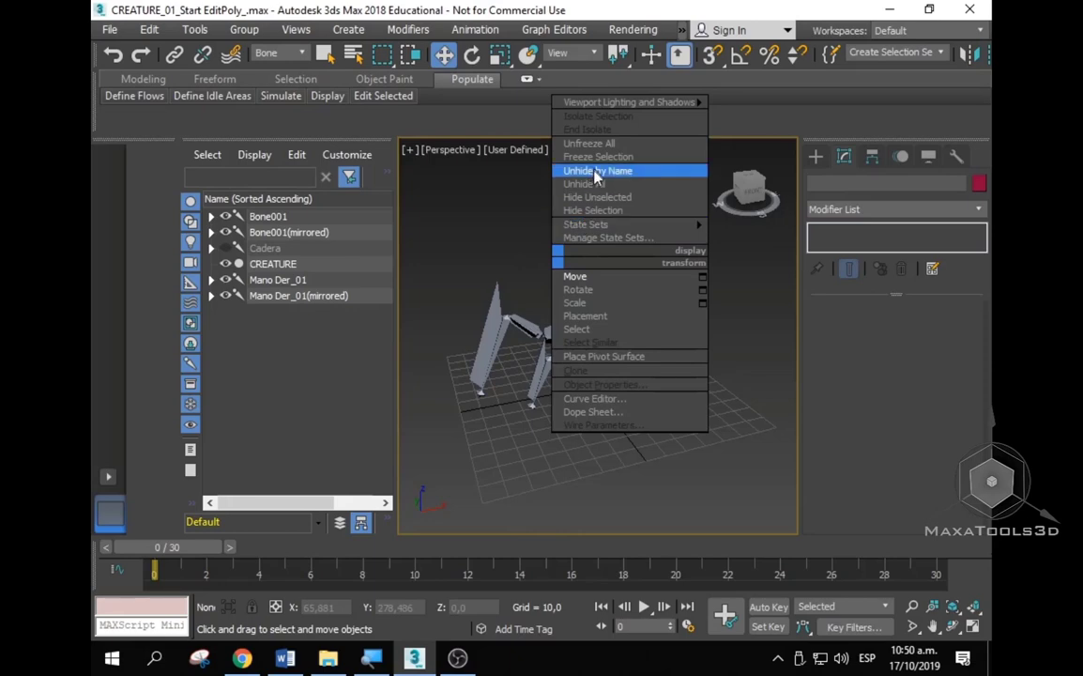
click(578, 184)
scroll(610, 328, up, 5)
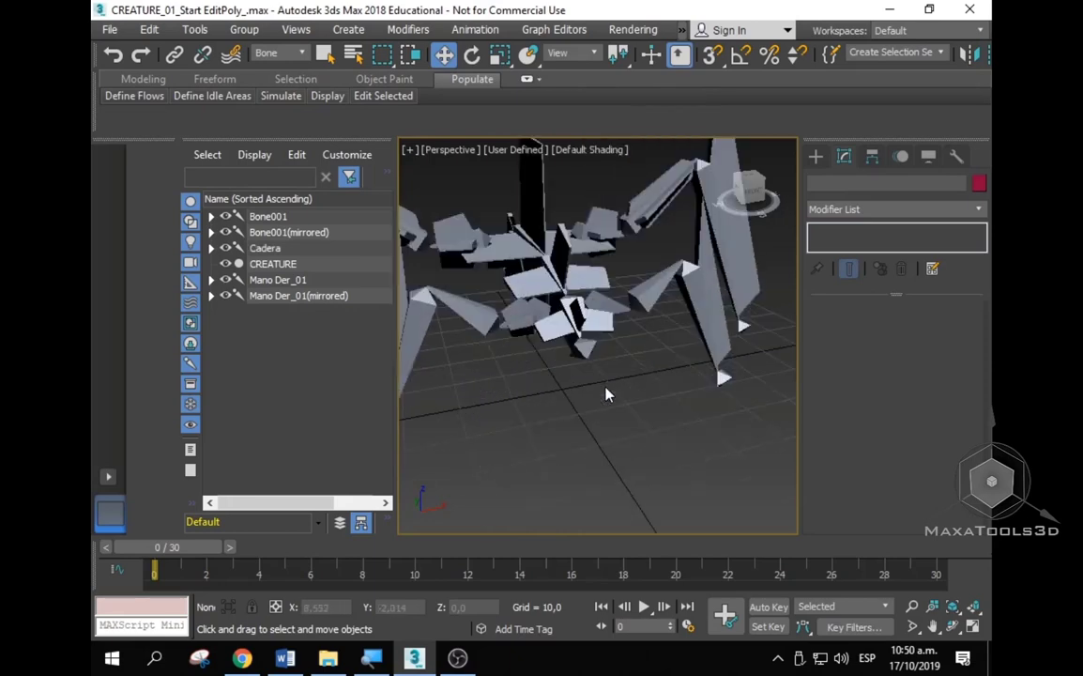
mouse_move(607, 391)
alt+middle_down()
mouse_move(644, 411)
mouse_move(750, 423)
mouse_move(732, 406)
mouse_move(497, 399)
mouse_move(550, 415)
mouse_move(658, 418)
alt+middle_up()
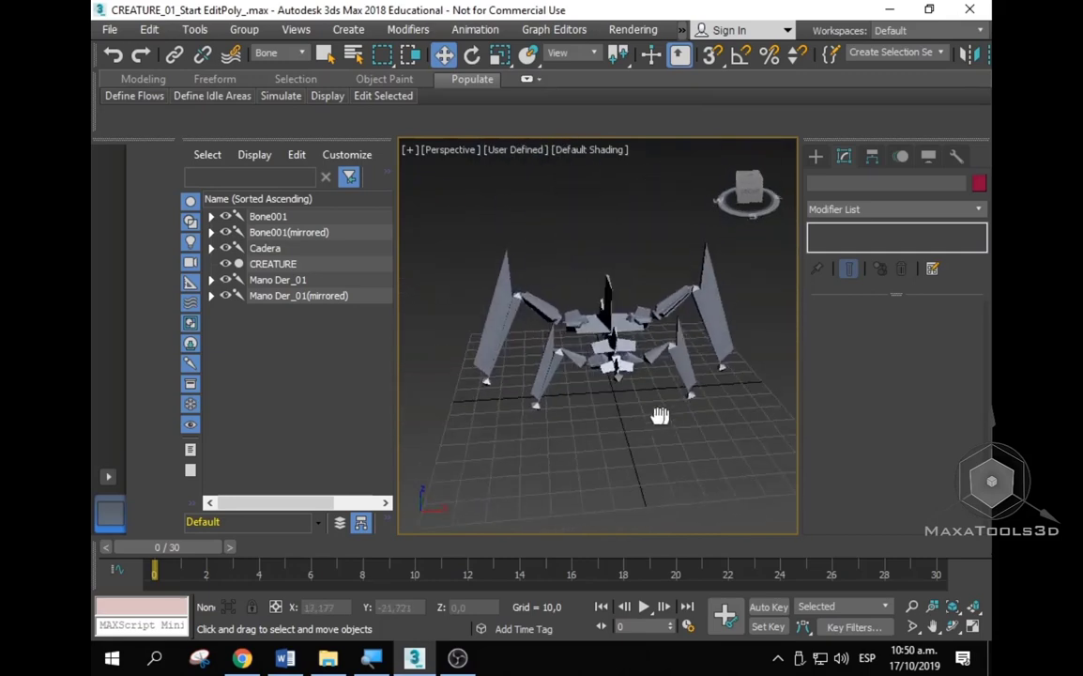
Step: Switch the command panel to Create and straighten the view of the skeleton
click(816, 157)
alt+middle_drag(591, 361, 642, 387)
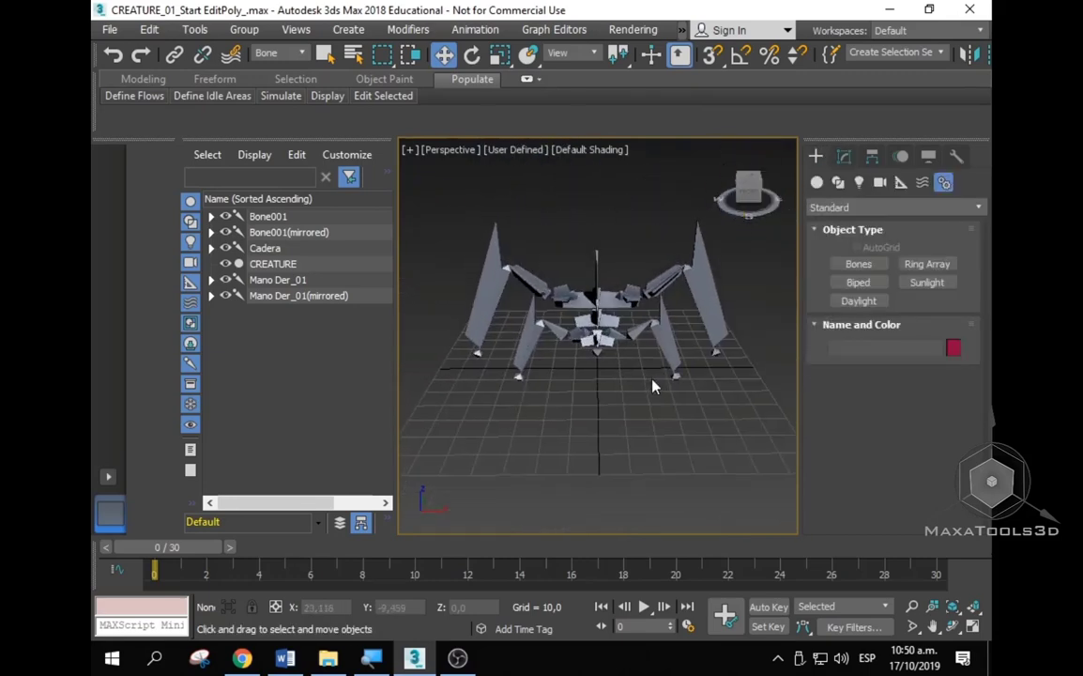
mouse_move(619, 384)
alt+middle_down()
mouse_move(609, 381)
mouse_move(663, 386)
mouse_move(590, 381)
alt+middle_up()
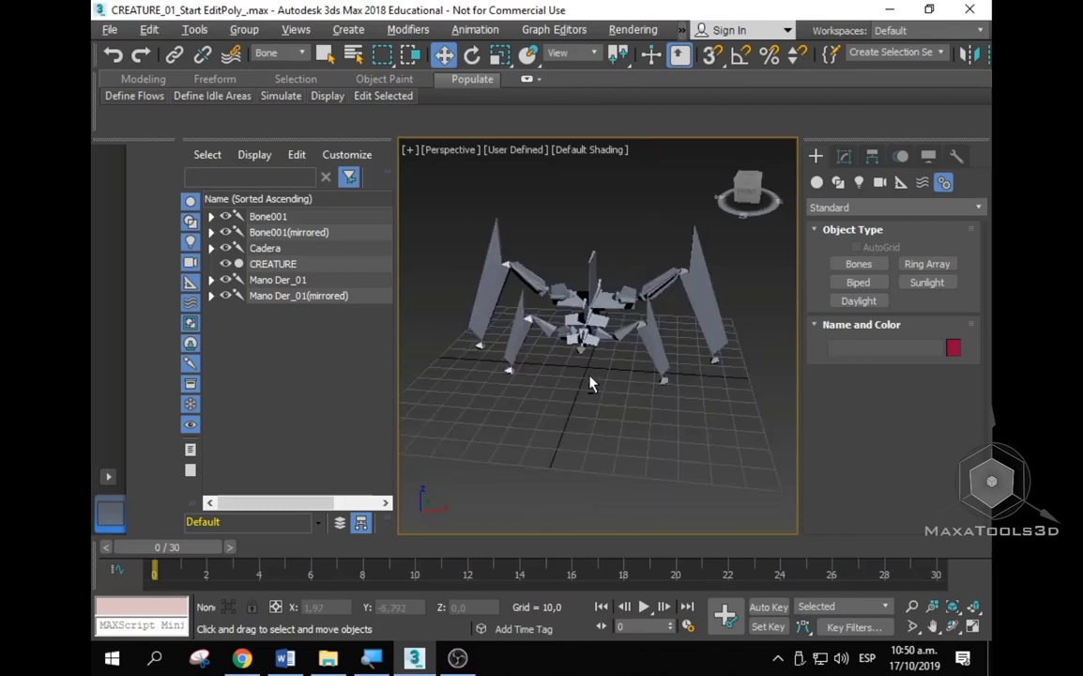
Step: Place a Point helper from Create > Helpers on the grid in front of the legs
click(900, 185)
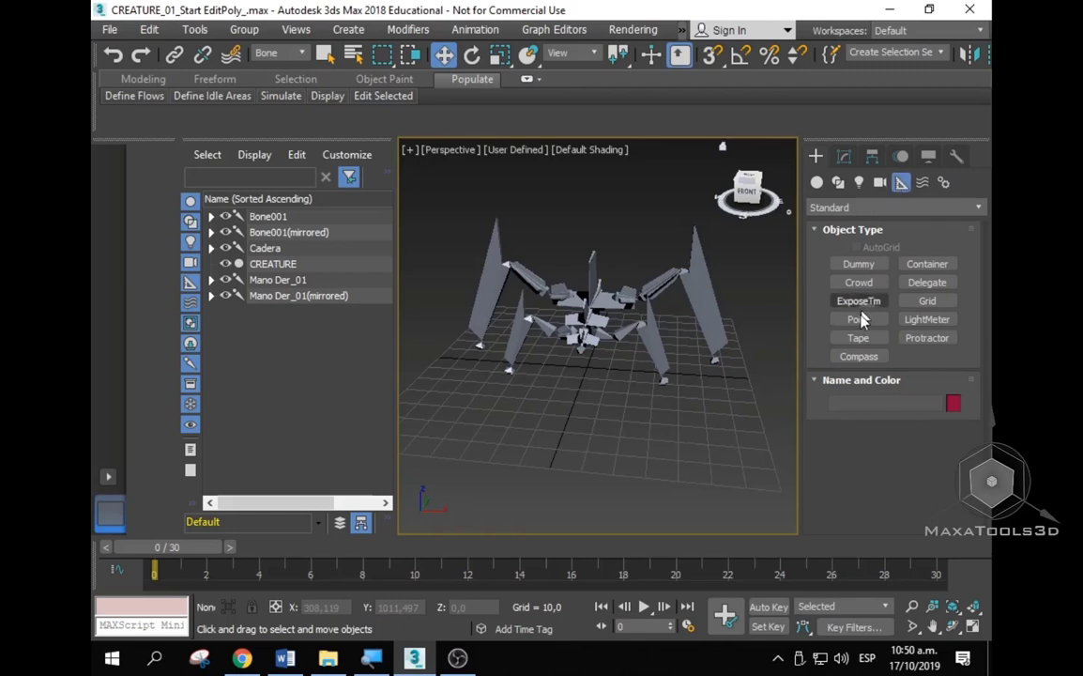
click(861, 323)
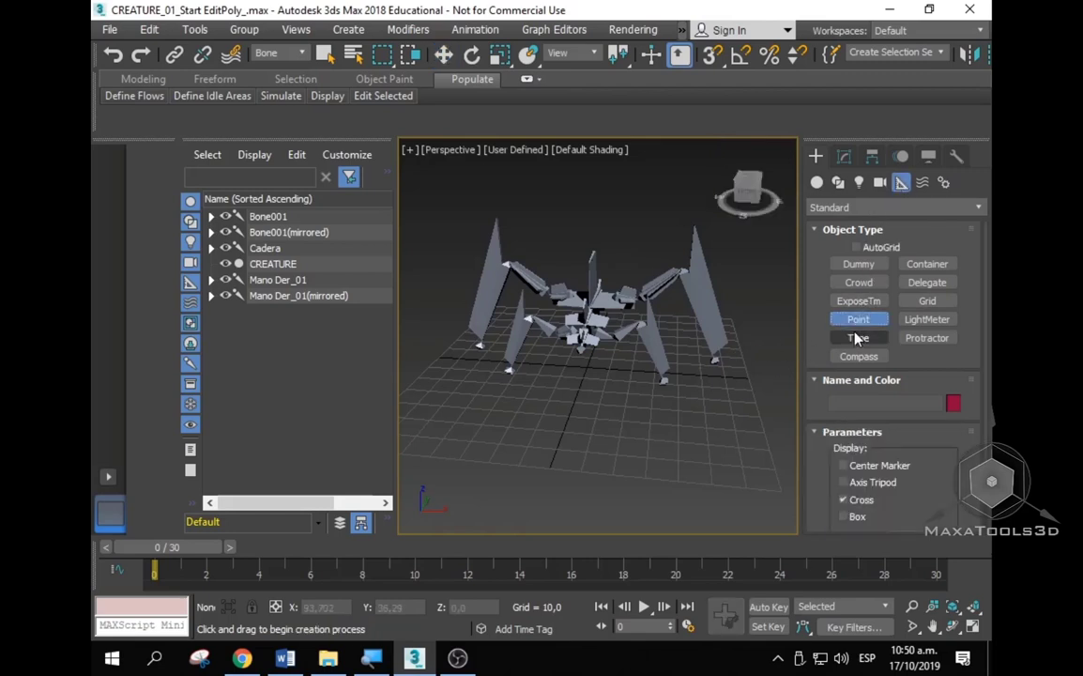
click(501, 419)
right_click(573, 428)
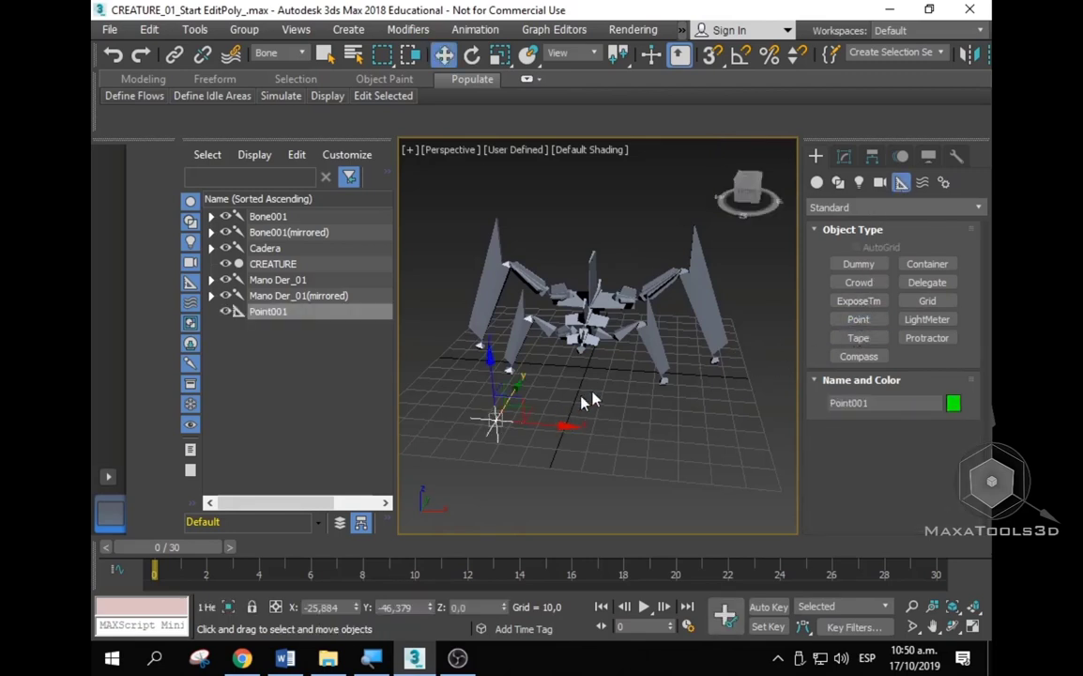
scroll(525, 407, up, 3)
mouse_move(525, 406)
middle_down()
mouse_move(563, 404)
mouse_move(612, 379)
mouse_move(576, 370)
middle_up()
alt+middle_drag(576, 415, 523, 328)
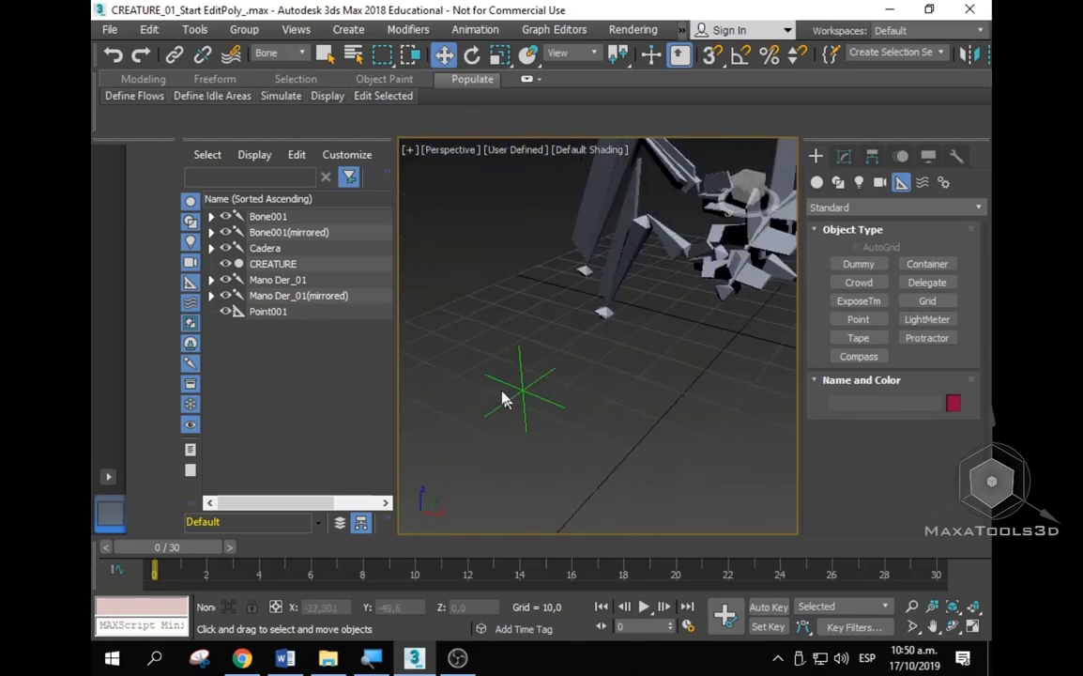
Step: Switch to the Modify panel and box-select the new Point001 helper
click(737, 230)
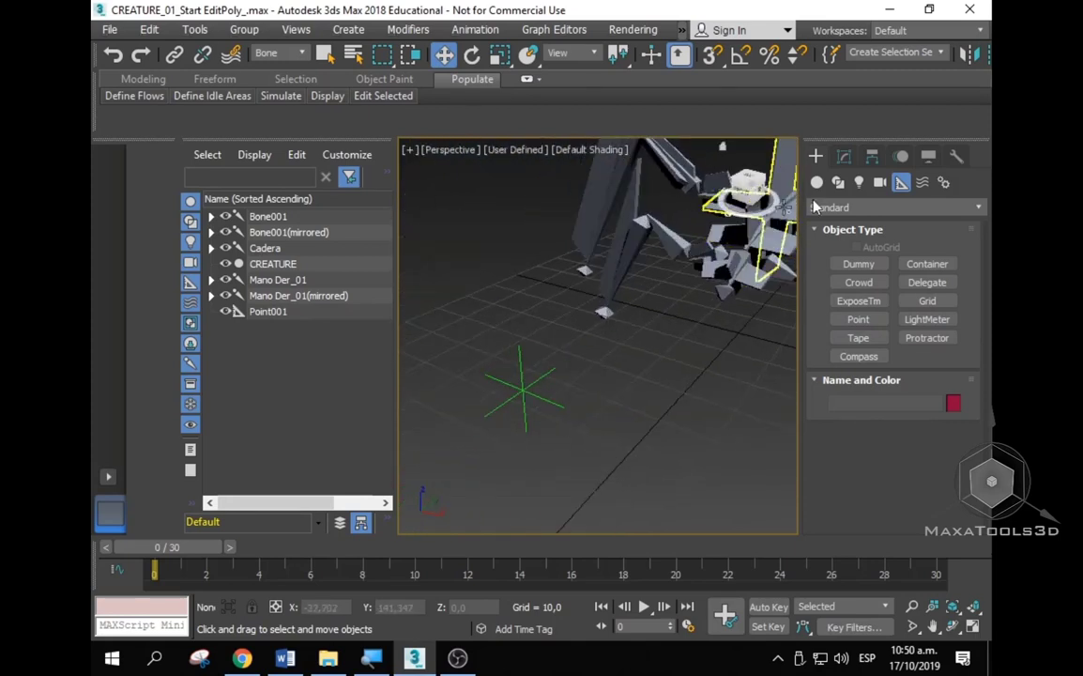
click(844, 156)
click(543, 355)
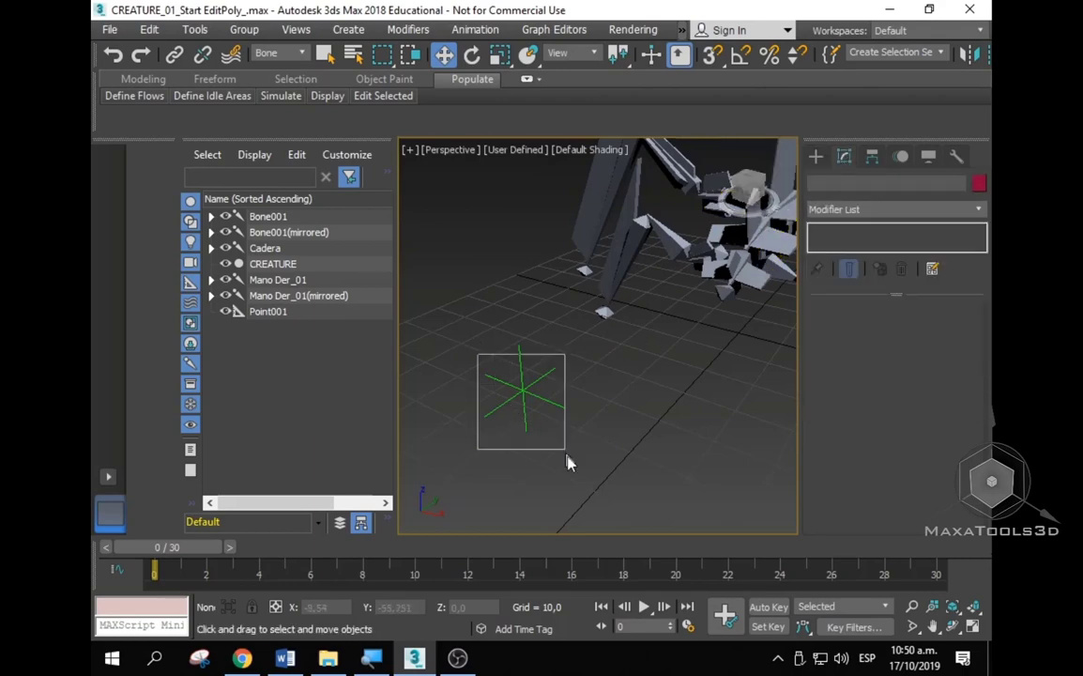
mouse_move(582, 458)
mouse_down()
mouse_move(492, 382)
mouse_move(580, 476)
mouse_move(474, 447)
mouse_up()
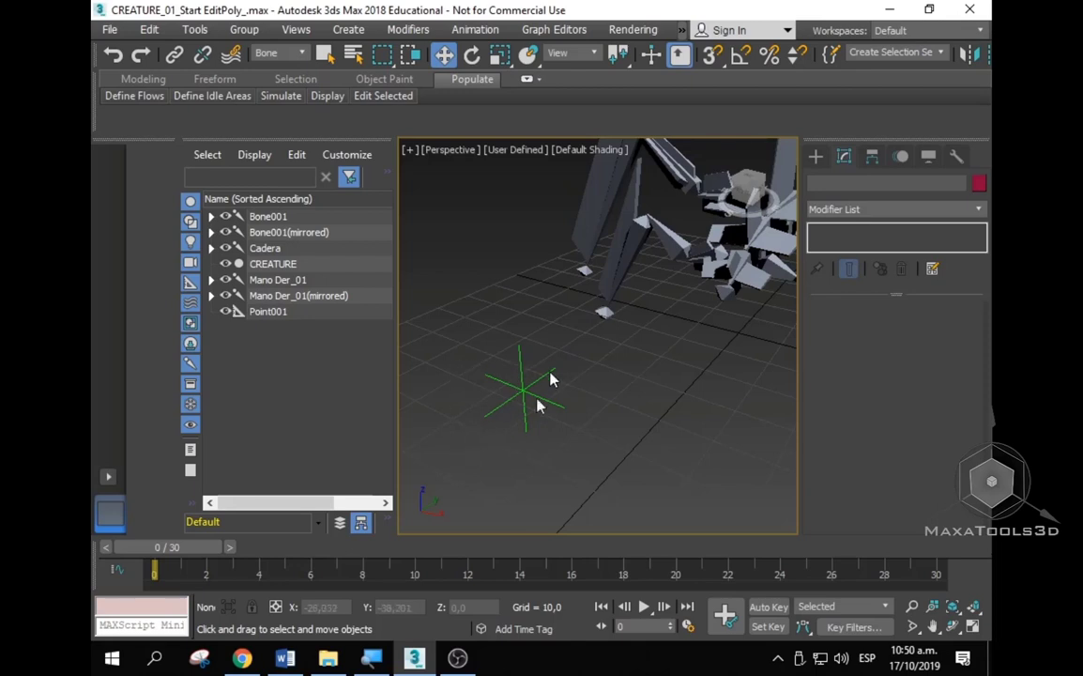
click(537, 405)
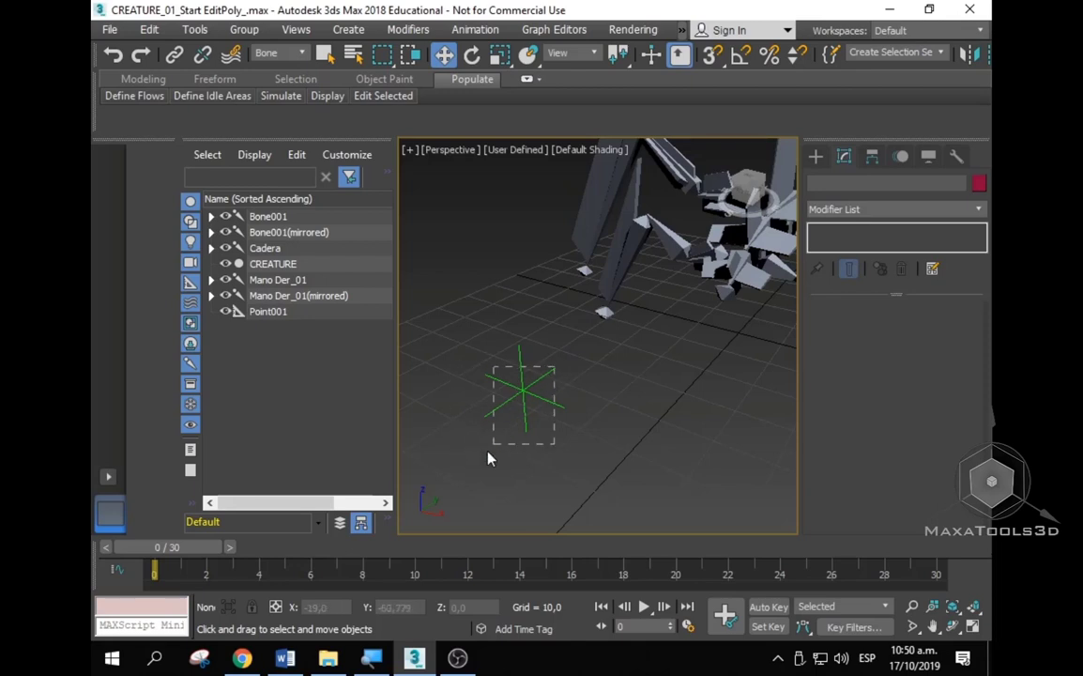
Step: Set the selection filter to All and select the Point001 helper
click(273, 54)
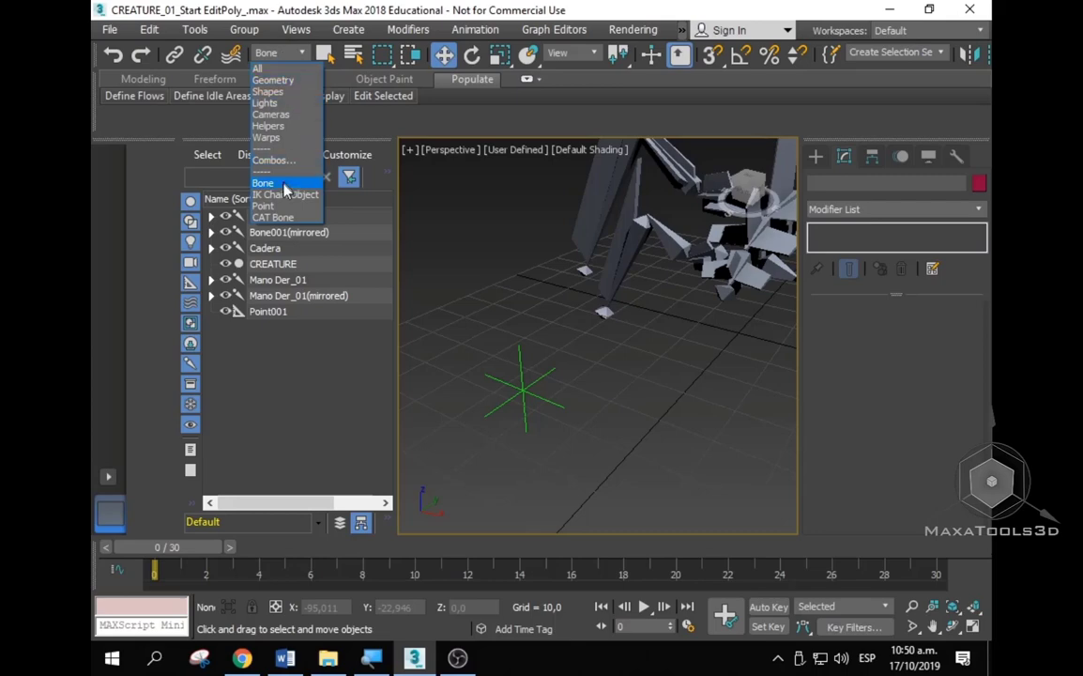
click(263, 69)
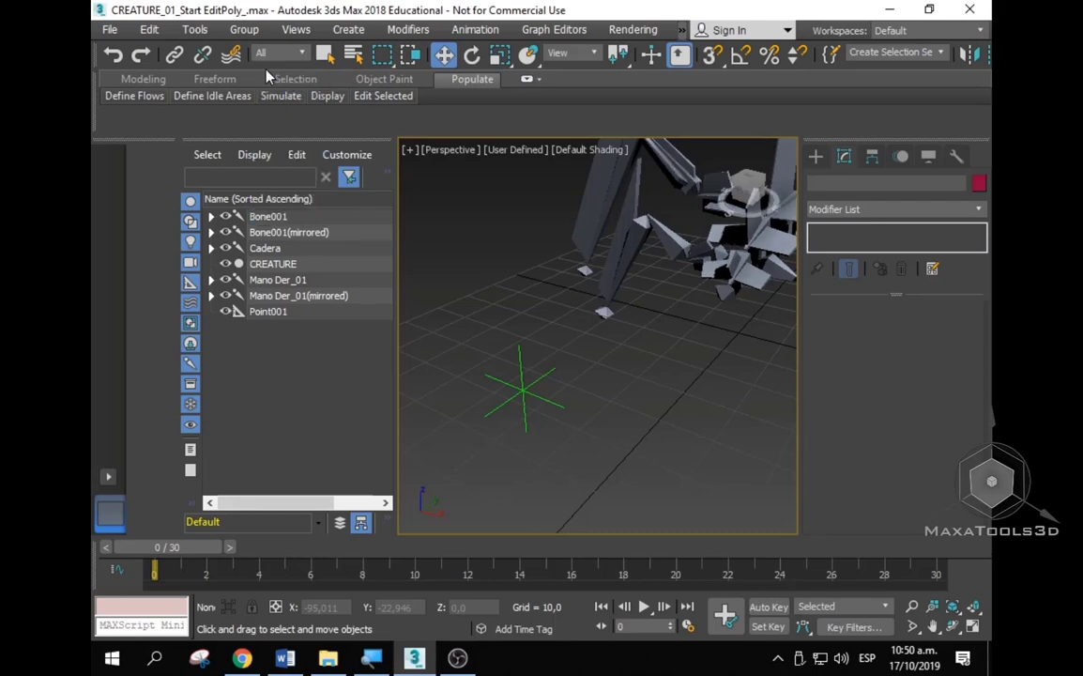
drag(494, 454, 496, 455)
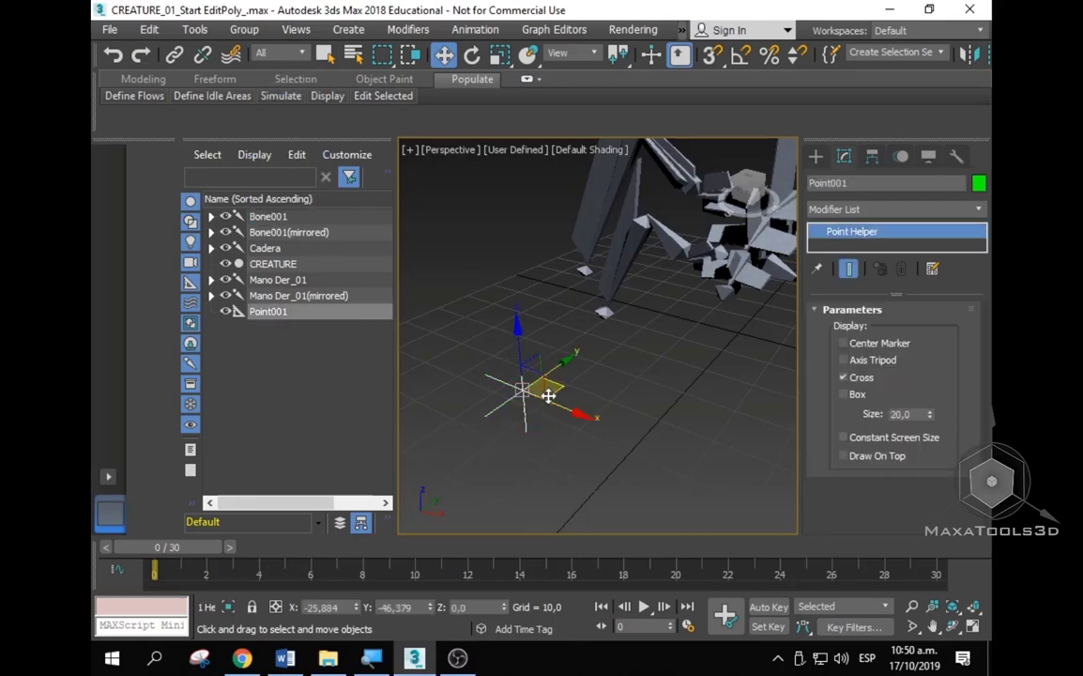
click(280, 54)
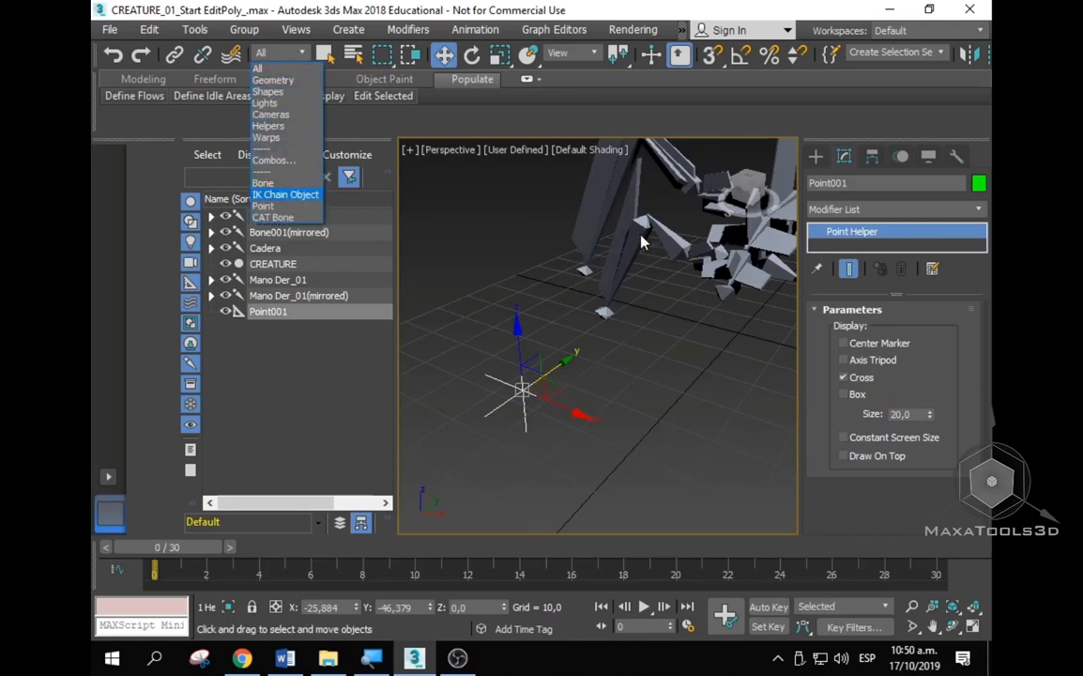
click(615, 350)
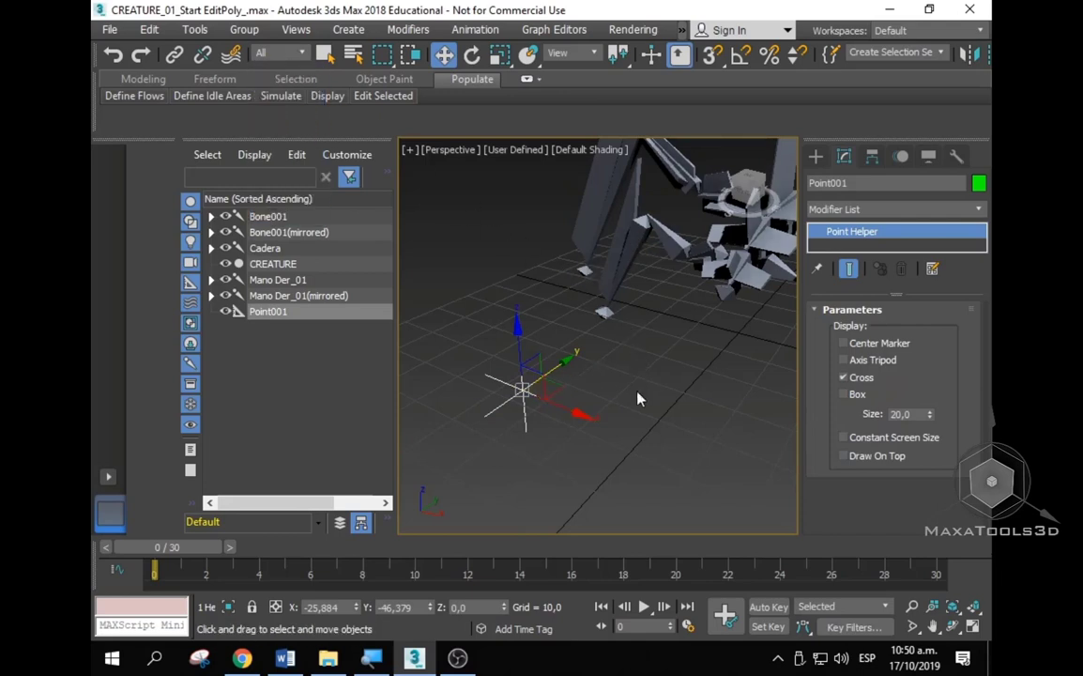
Step: Switch Point001's display from Cross to Box and Shift-drag a copy to its right
click(862, 378)
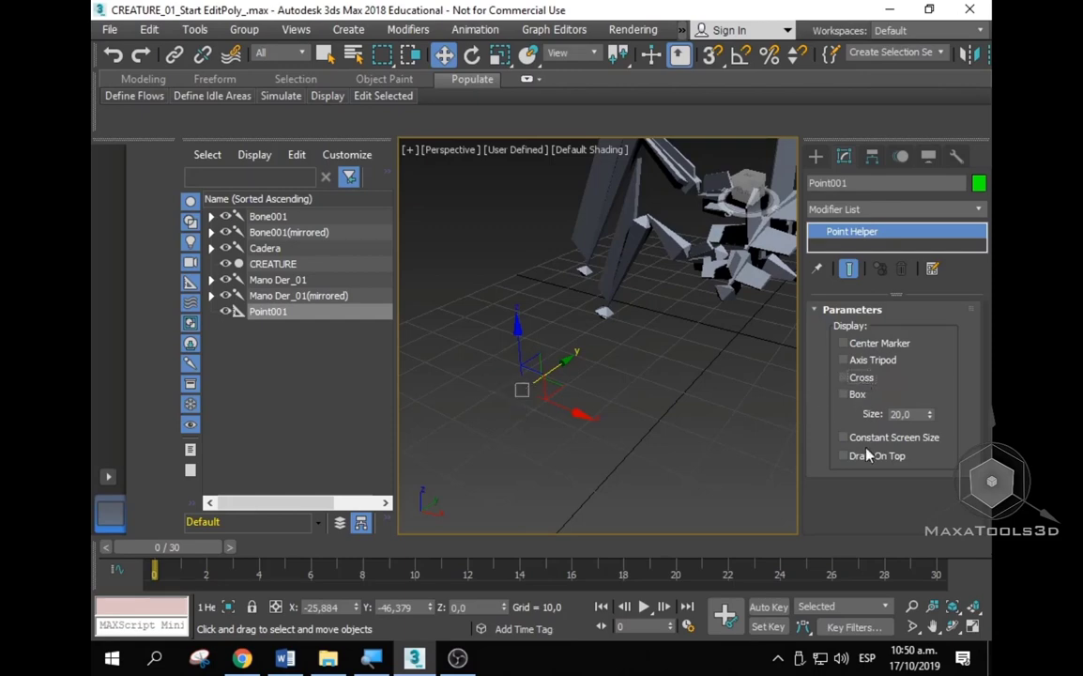
click(853, 396)
mouse_move(657, 392)
alt+middle_down()
mouse_move(633, 388)
mouse_move(647, 382)
alt+middle_up()
shift+drag(575, 390, 648, 389)
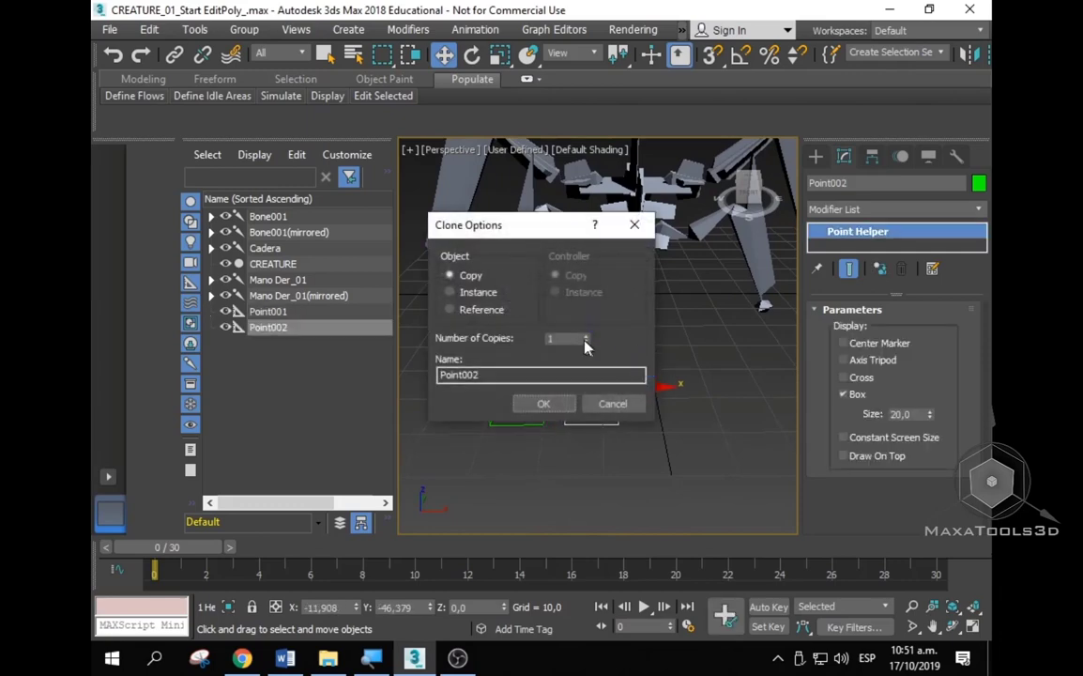
Step: Make 3 copies of the box helper, Point002 to Point004, then select Point003
click(586, 336)
click(544, 403)
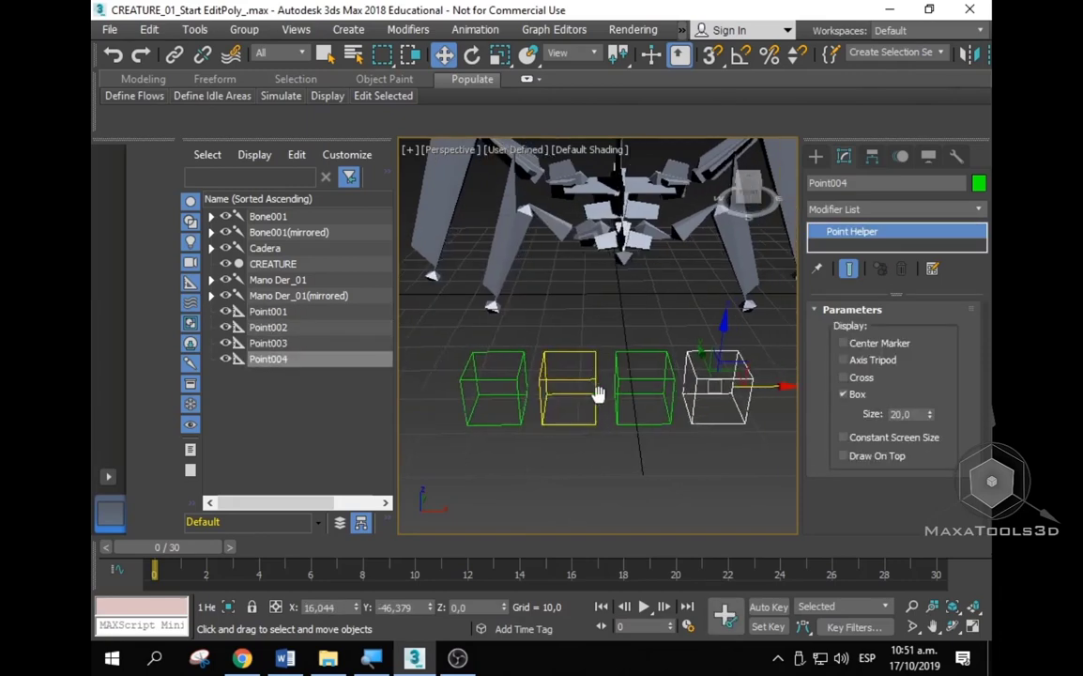
alt+middle_drag(624, 455, 618, 453)
click(621, 451)
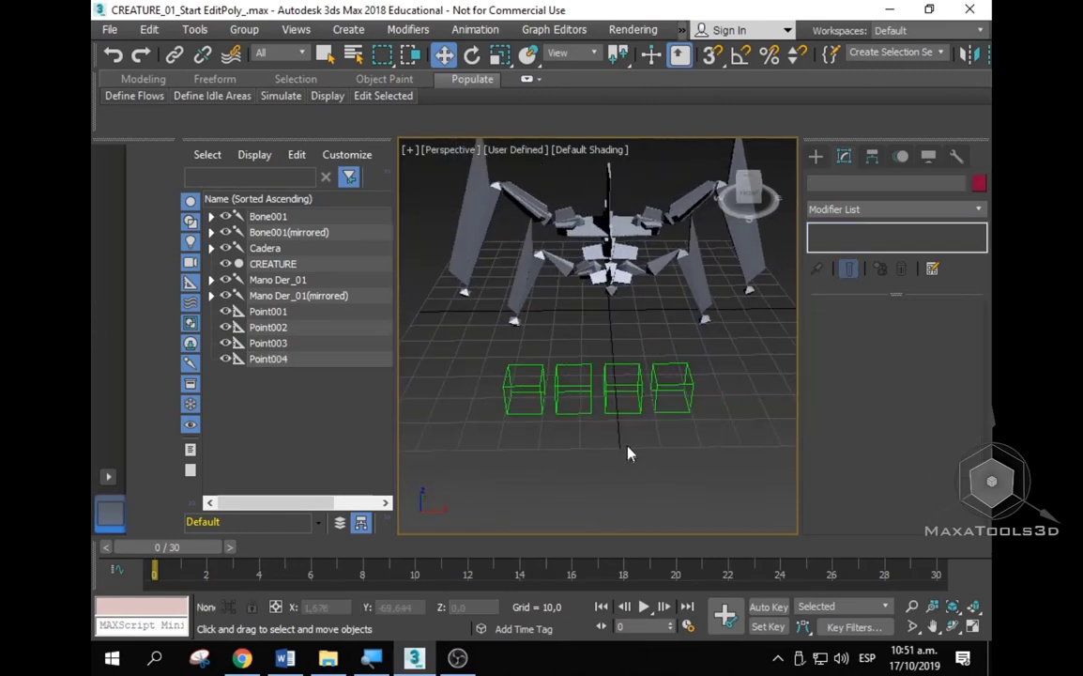
click(604, 401)
Step: Clone Point003 toward the front as Point005 and set its Size to 50
alt+middle_drag(619, 389, 592, 412)
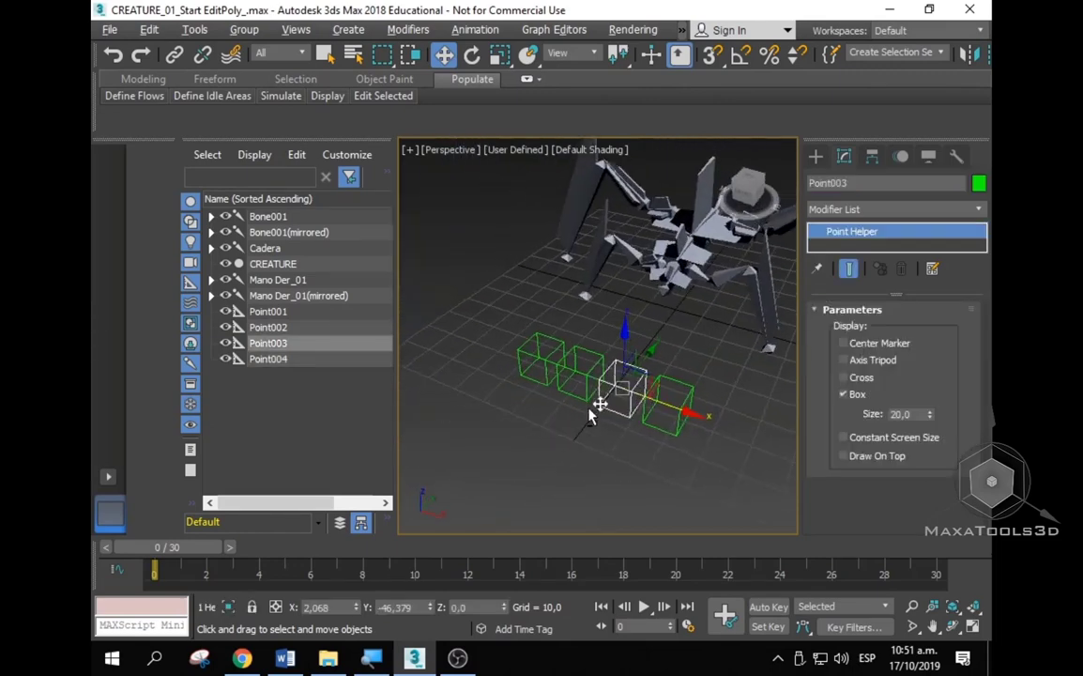
shift+drag(649, 353, 579, 449)
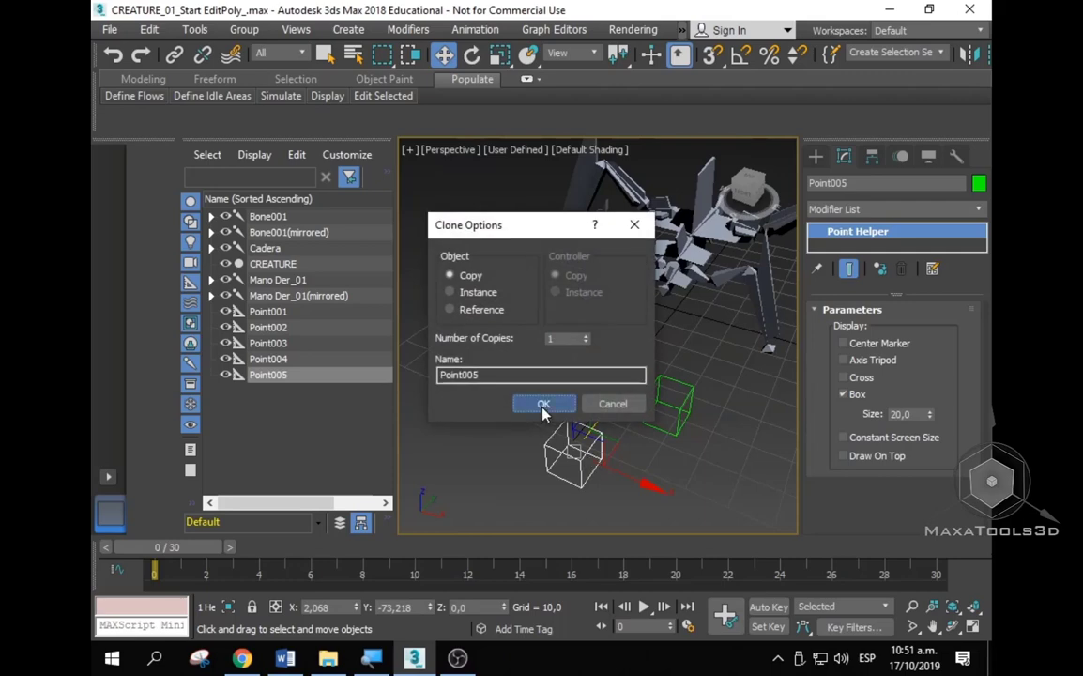
click(546, 406)
click(891, 414)
text(50)
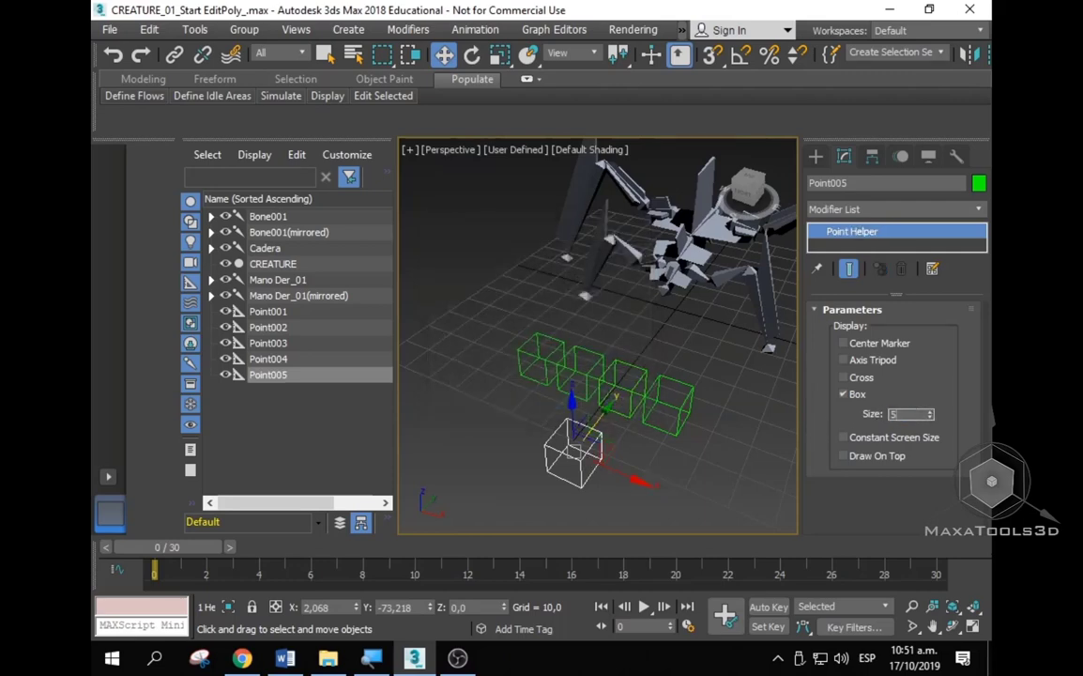
key(Return)
scroll(671, 402, up, 3)
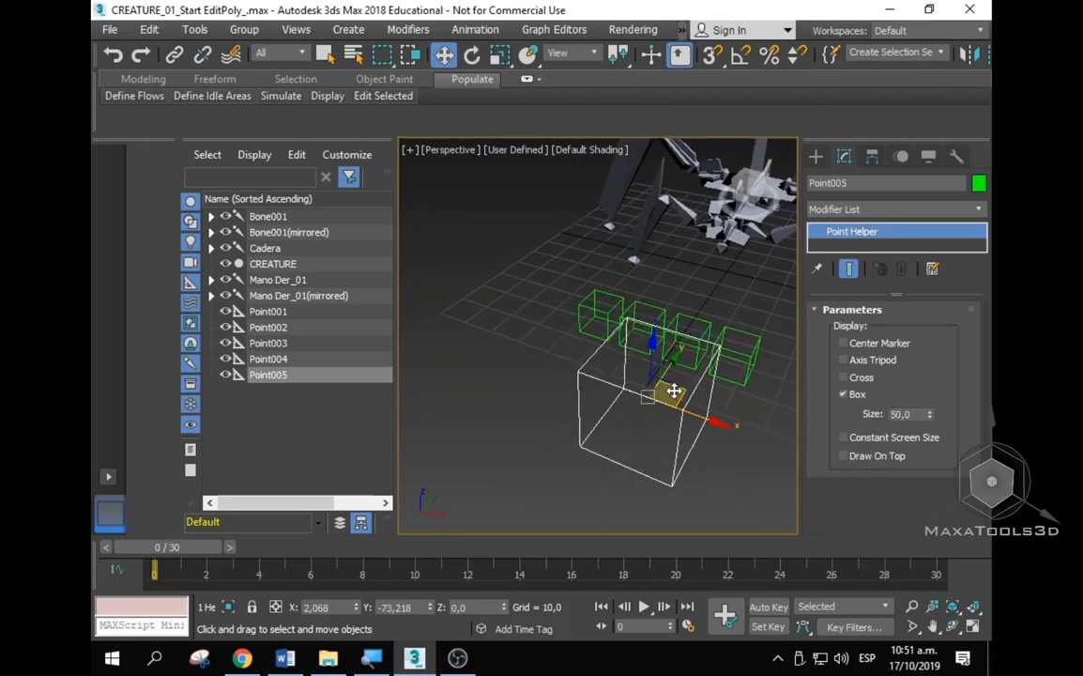
mouse_move(674, 390)
alt+middle_down()
mouse_move(623, 399)
mouse_move(687, 433)
mouse_move(672, 411)
alt+middle_up()
click(816, 155)
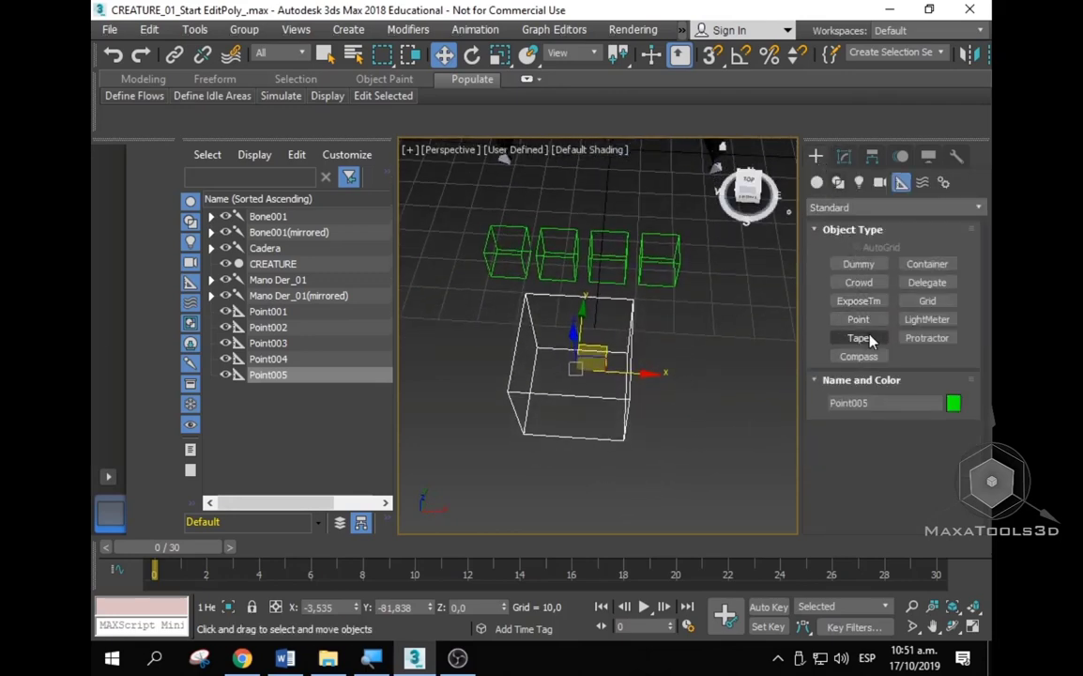
Step: Place a new Text shape in the Front view
mouse_move(706, 353)
alt+middle_down()
mouse_move(721, 341)
mouse_move(718, 350)
mouse_move(707, 327)
alt+middle_up()
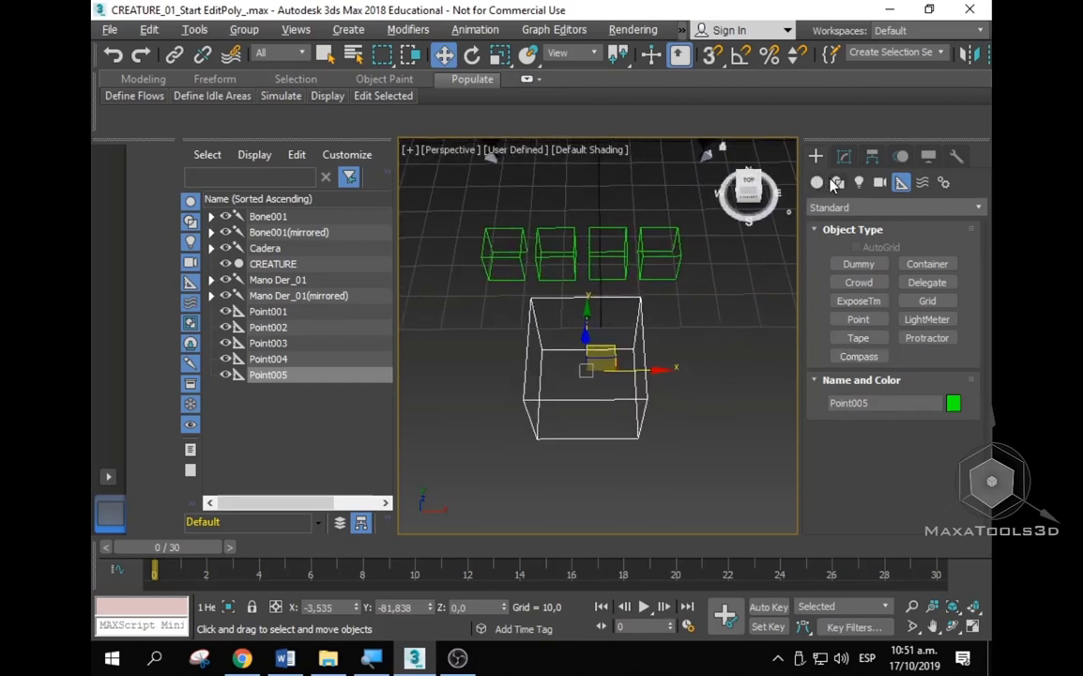
click(837, 182)
mouse_move(624, 330)
alt+middle_down()
mouse_move(696, 257)
mouse_move(575, 271)
mouse_move(681, 324)
mouse_move(589, 341)
mouse_move(637, 320)
mouse_move(679, 331)
alt+middle_up()
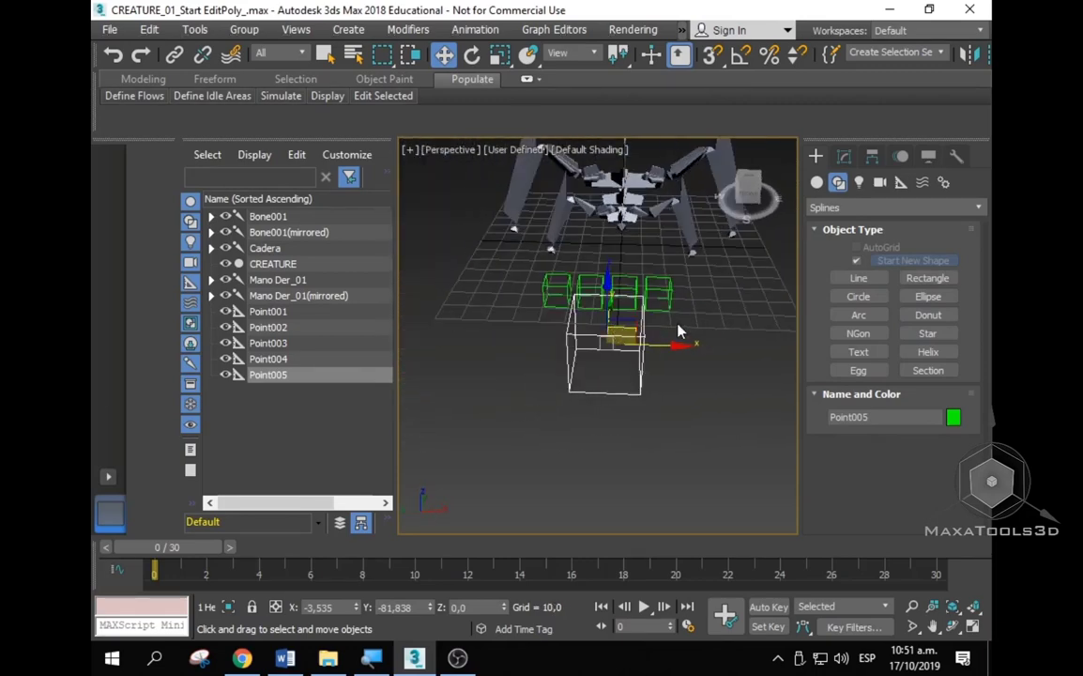
click(859, 352)
mouse_move(604, 429)
middle_down()
mouse_move(585, 277)
mouse_move(561, 295)
mouse_move(583, 253)
middle_up()
key(f)
click(582, 254)
key(w)
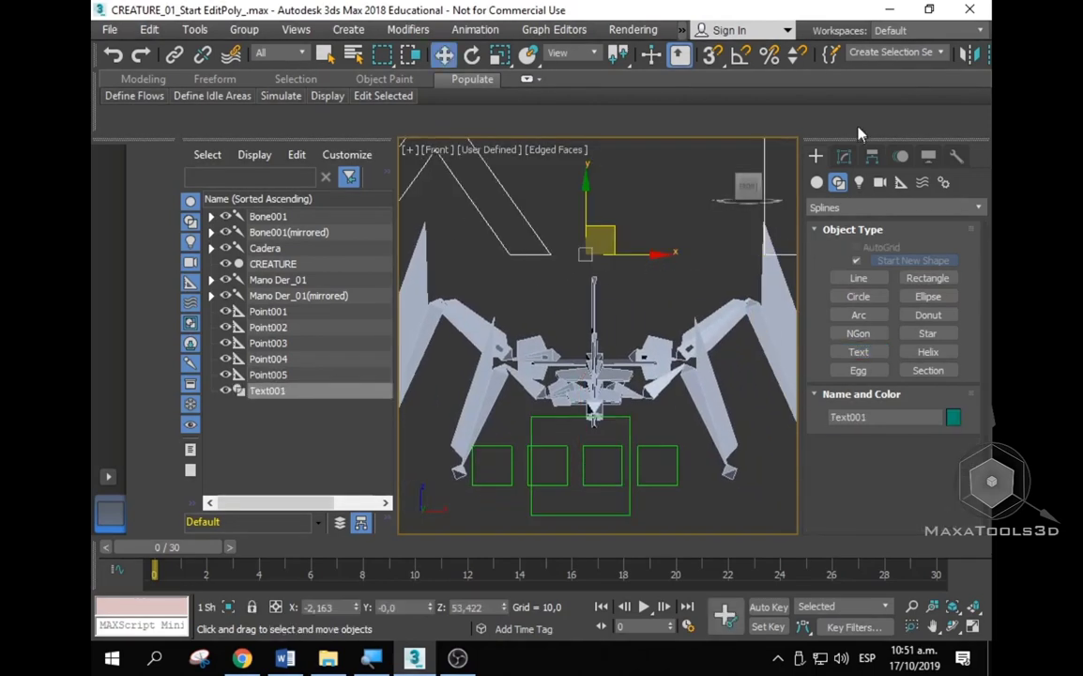
Step: Change the text to 'Look', set Size 9, and move it down beside the boxes
click(844, 156)
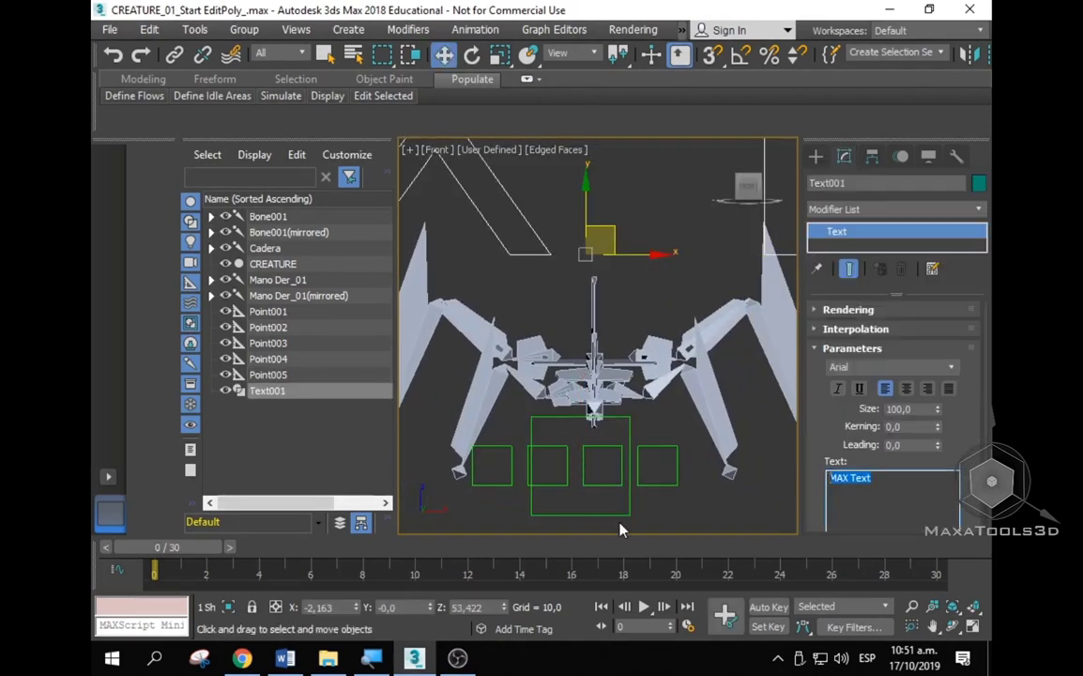
text(Look)
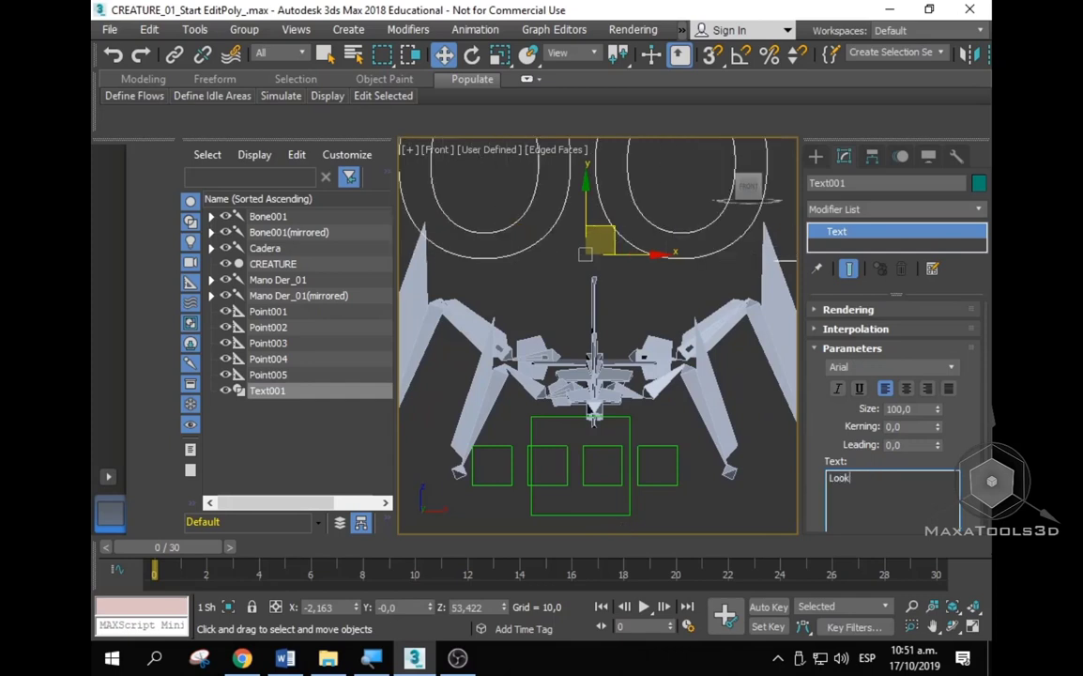
drag(939, 409, 896, 487)
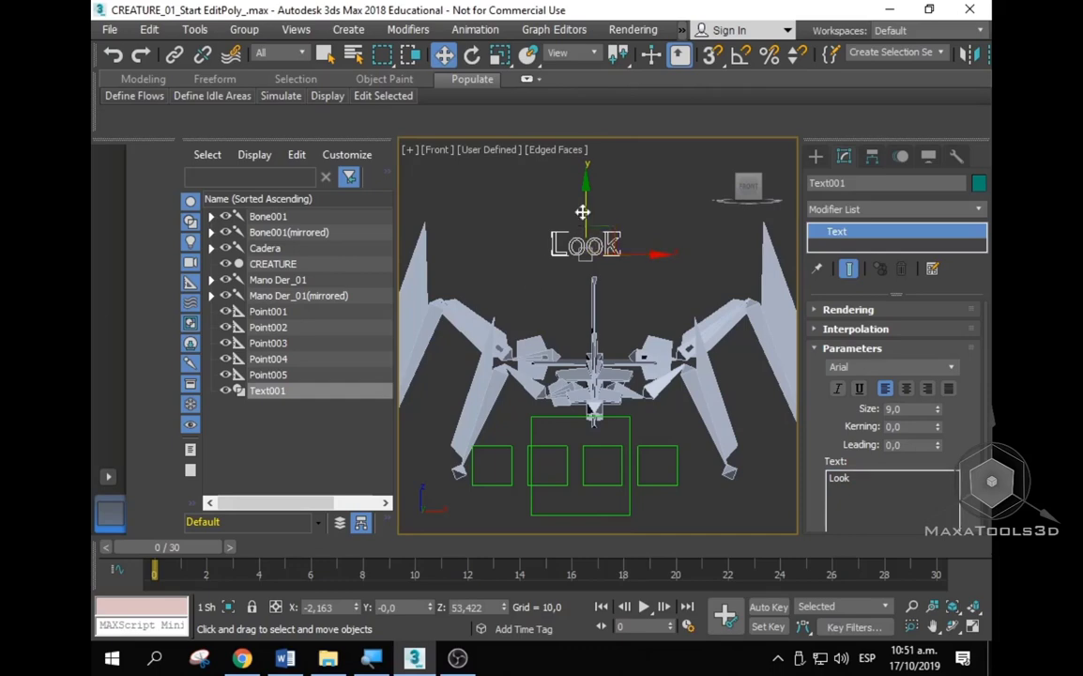
drag(586, 242, 584, 406)
key(p)
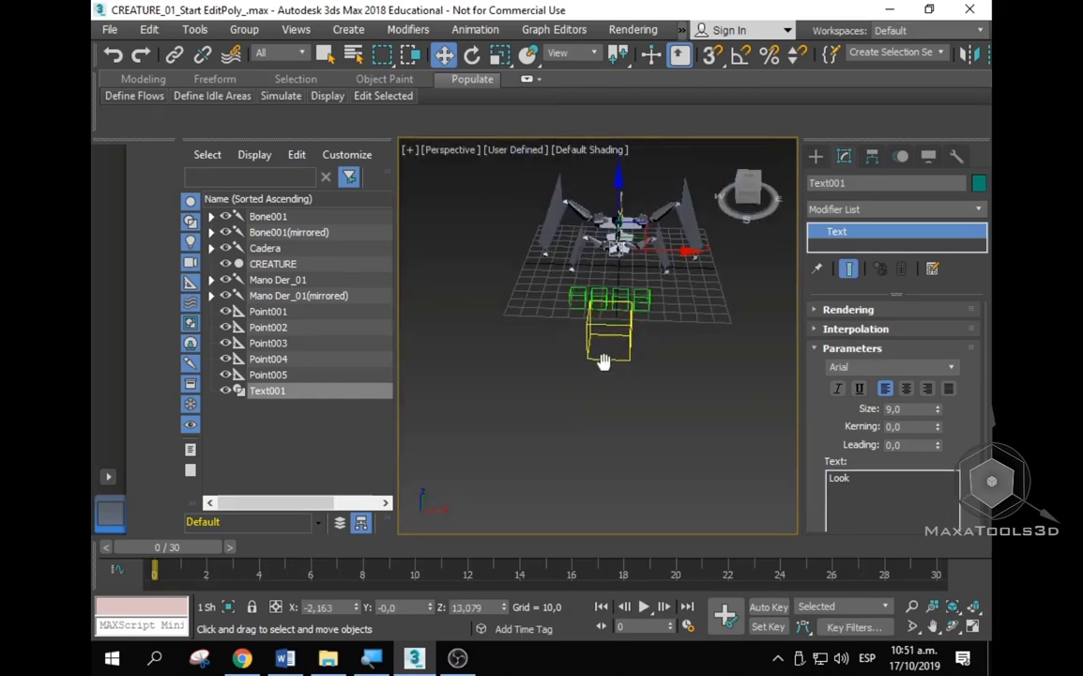
mouse_move(602, 360)
alt+middle_down()
mouse_move(652, 369)
mouse_move(605, 248)
alt+middle_up()
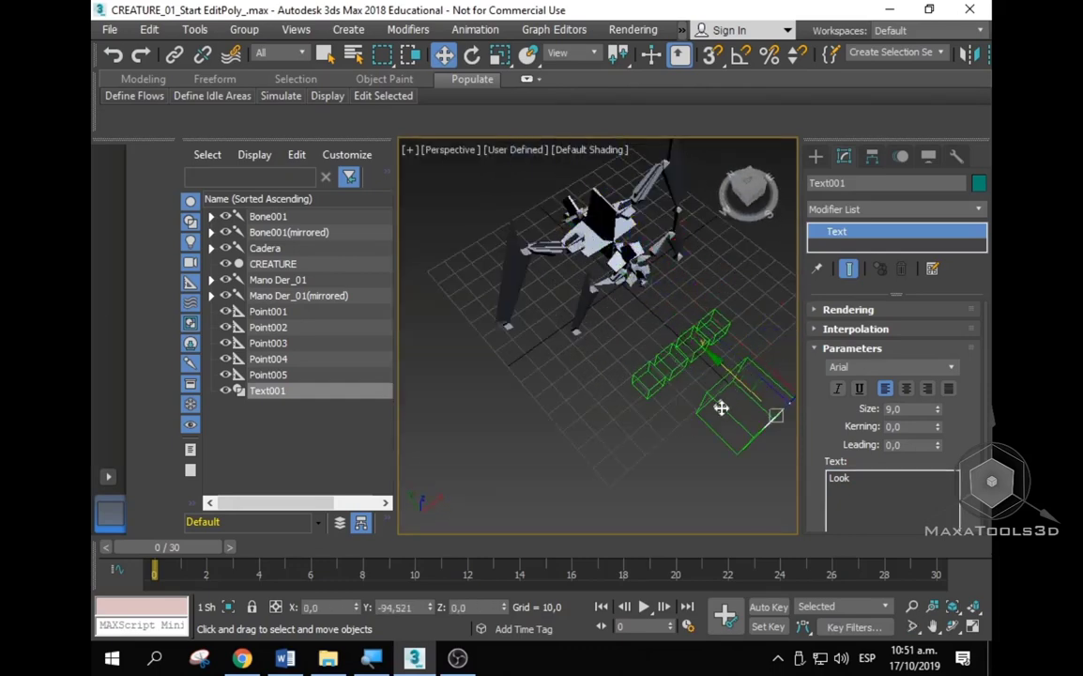
mouse_move(709, 422)
middle_down()
mouse_move(515, 301)
mouse_move(520, 336)
middle_up()
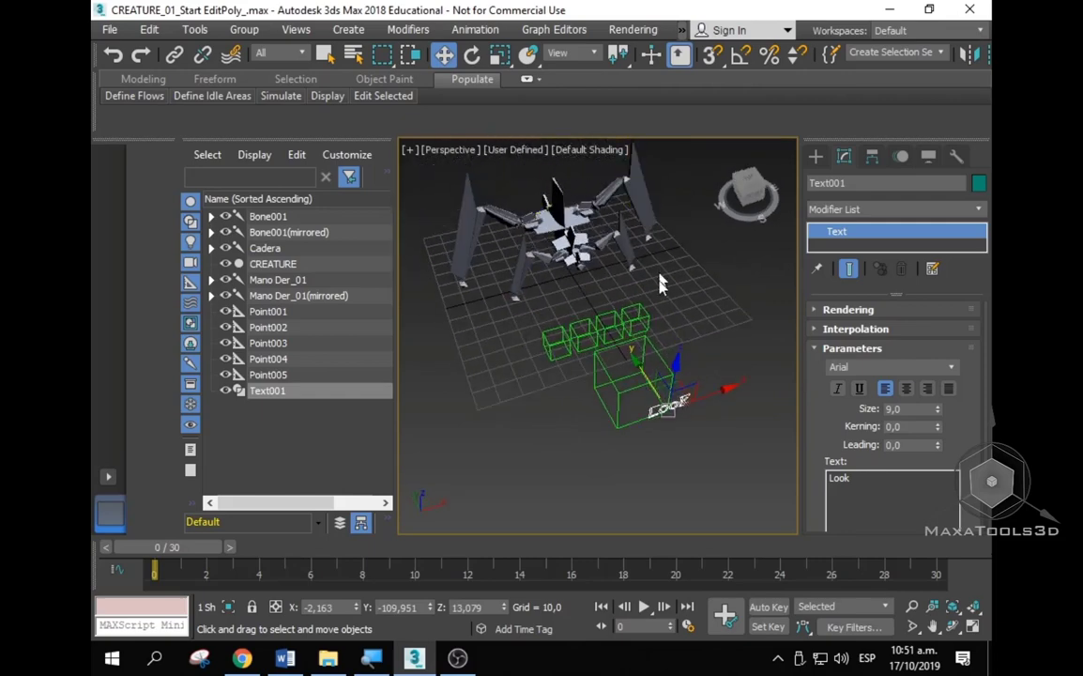
mouse_move(668, 321)
alt+middle_down()
mouse_move(612, 302)
mouse_move(638, 301)
mouse_move(647, 282)
alt+middle_up()
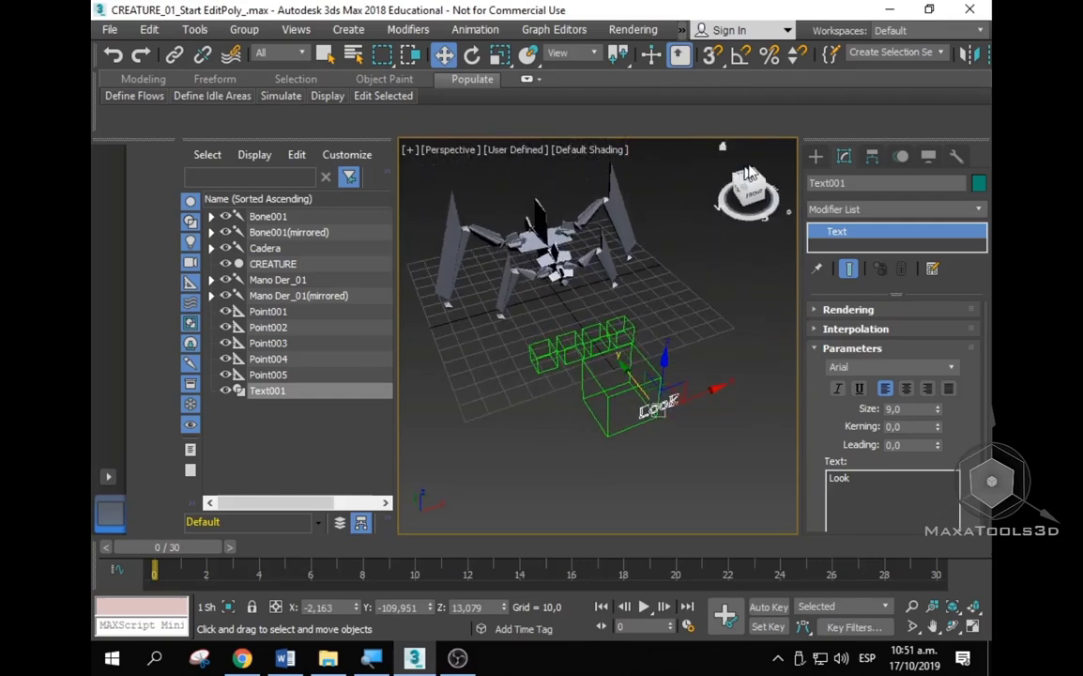
click(815, 157)
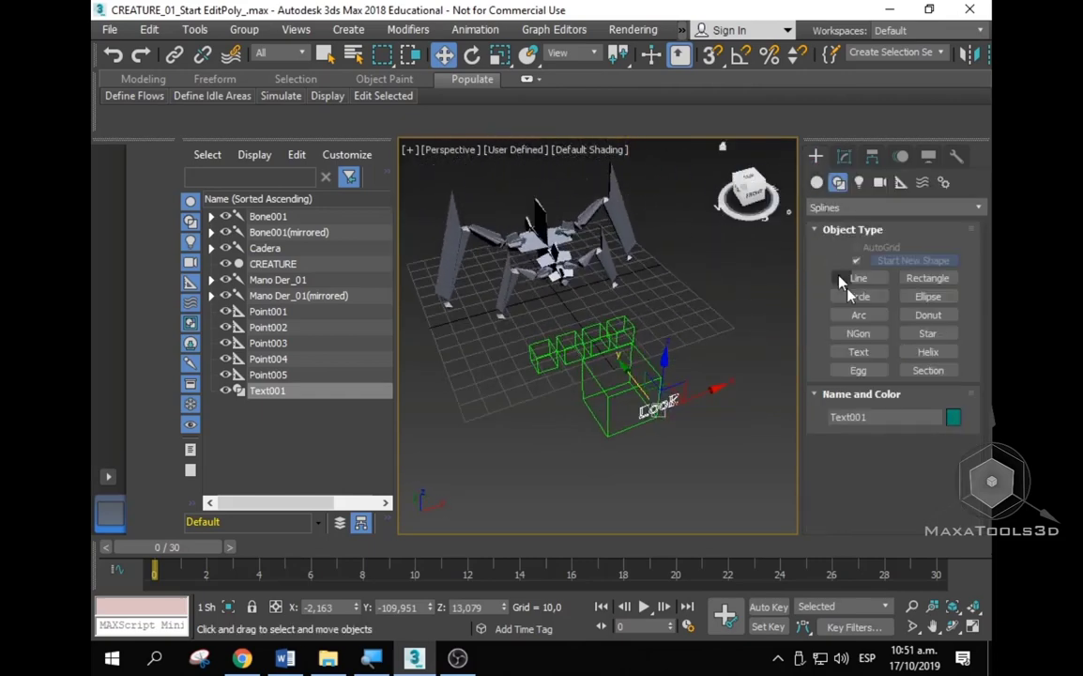
Step: Draw an NGon hexagon in front of the boxes and rename NGon001 to 'Helper Master'
click(930, 336)
click(858, 334)
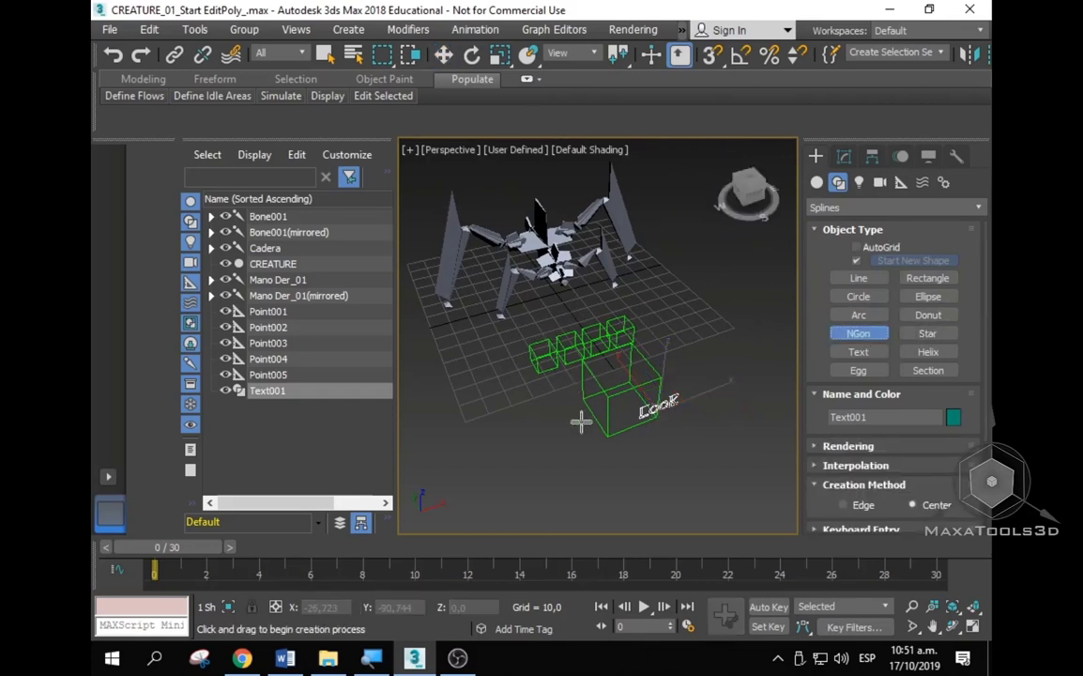
mouse_move(512, 454)
mouse_down()
mouse_move(523, 406)
mouse_move(563, 379)
mouse_up()
key(w)
alt+middle_drag(643, 385, 585, 300)
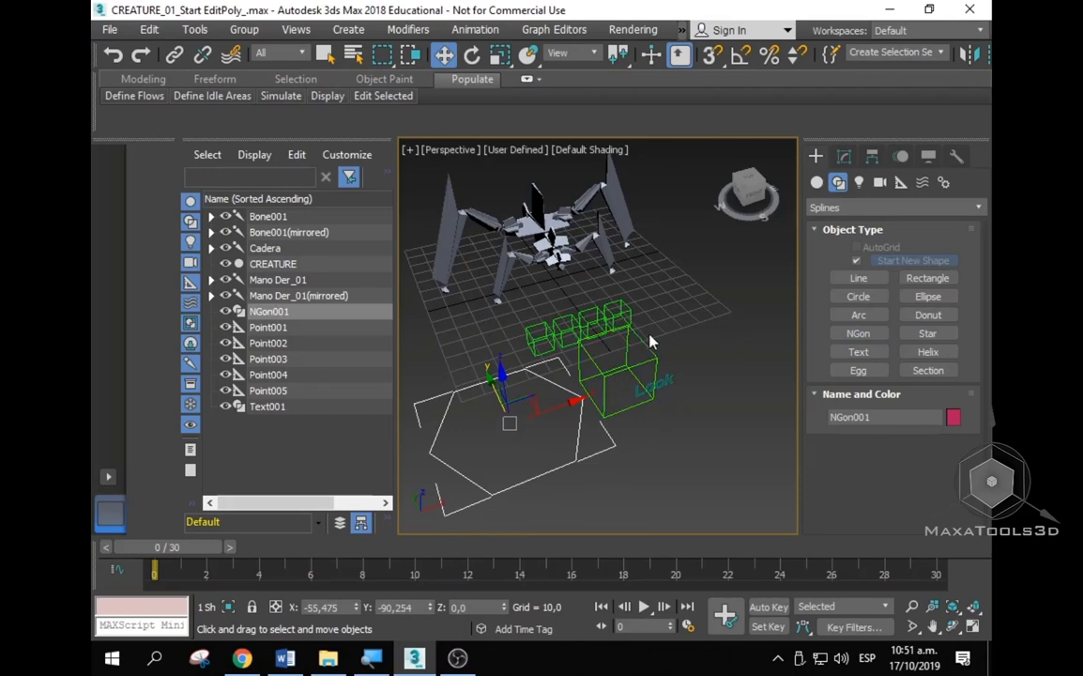
scroll(532, 370, up, 4)
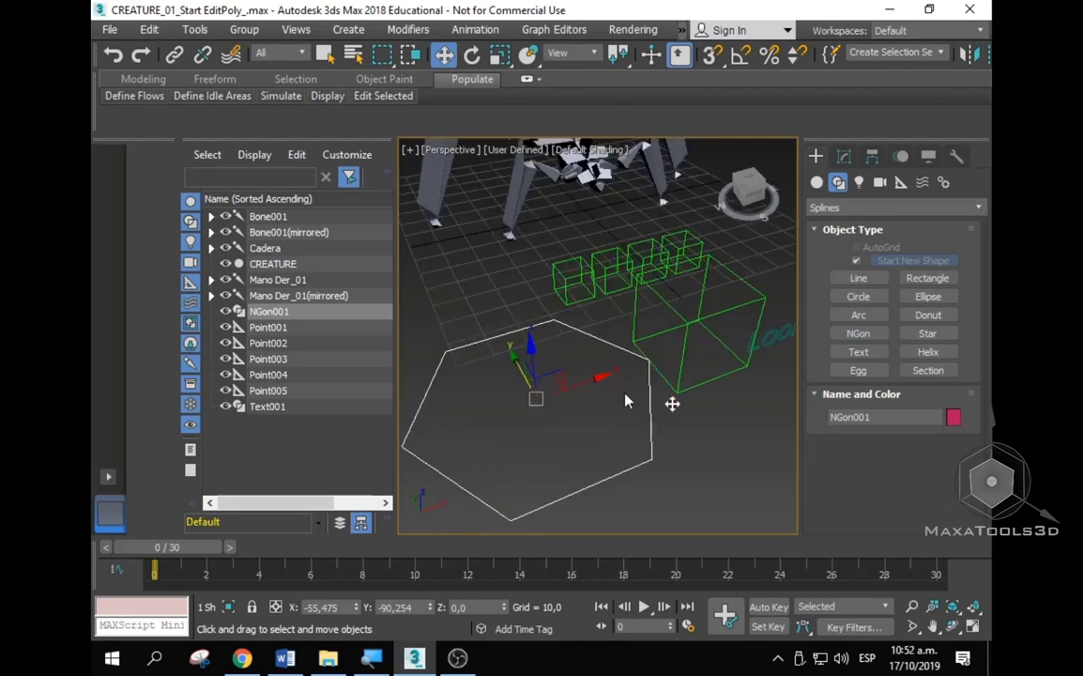
double_click(270, 315)
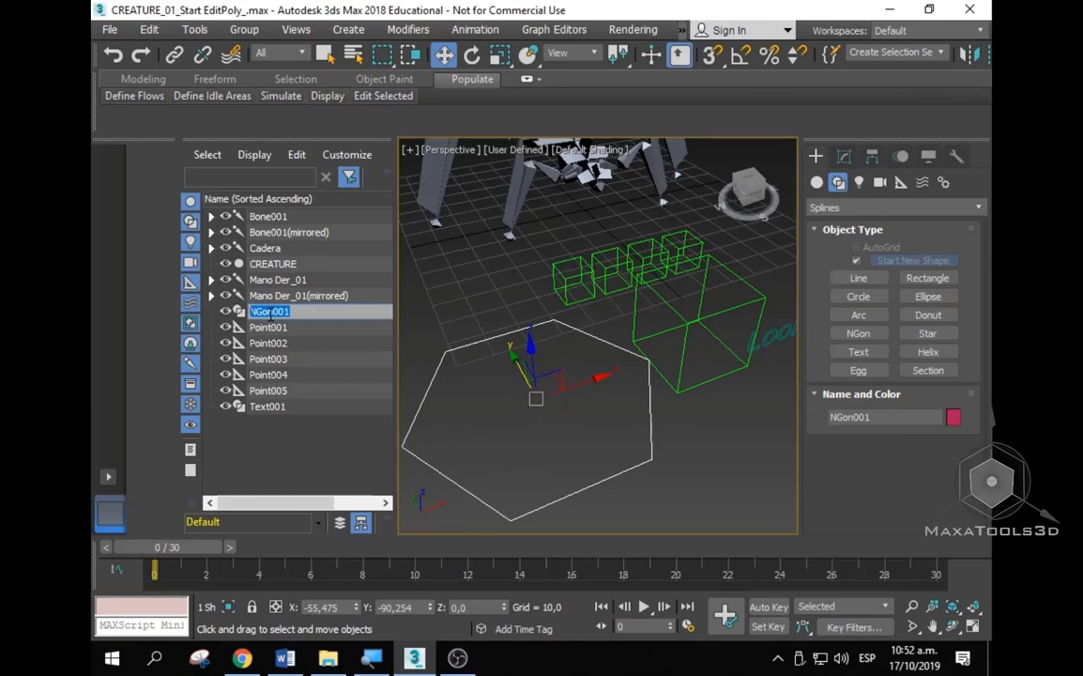
text(Co)
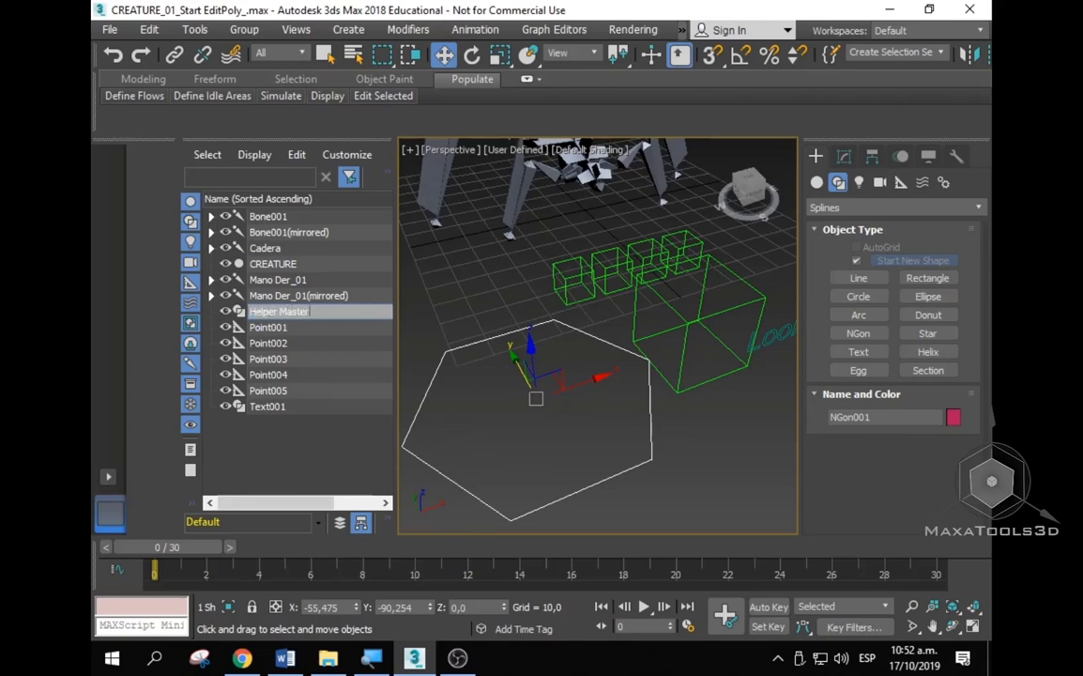
Step: Rename the large box helper Point005 to 'Helper Cadera'
click(711, 466)
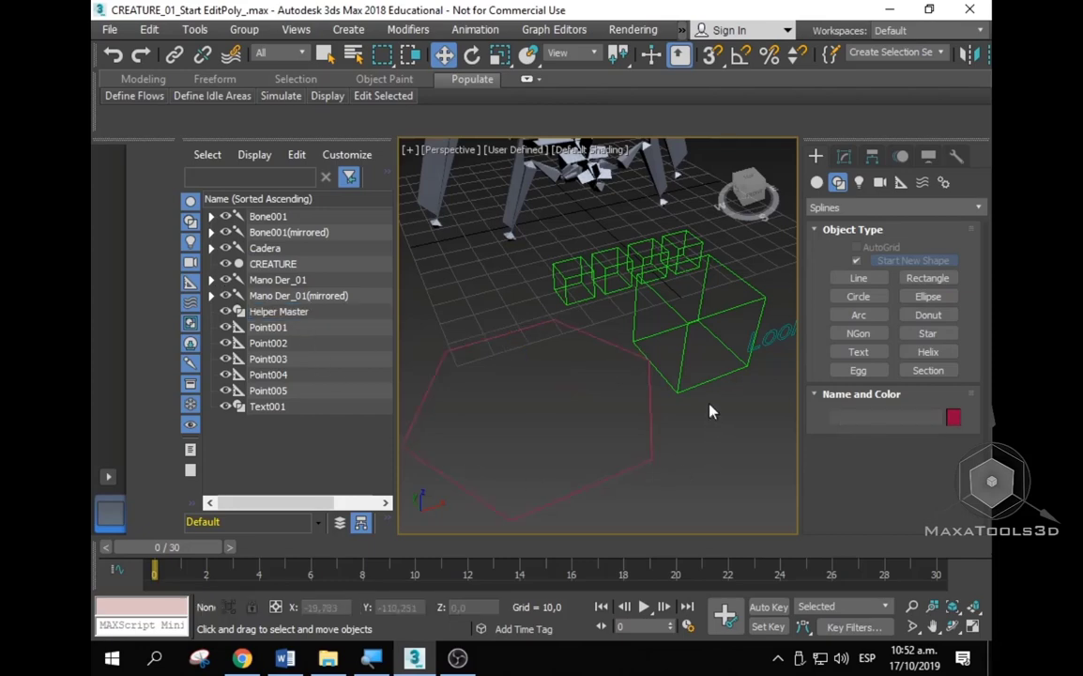
click(679, 389)
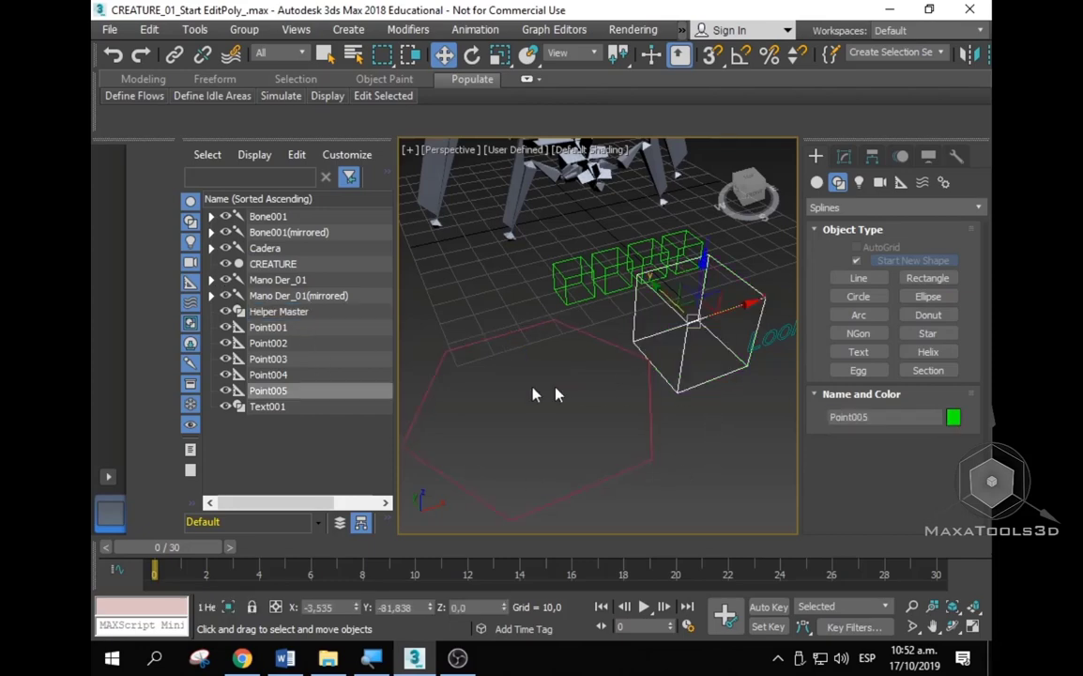
click(269, 392)
text(Helper Cadera)
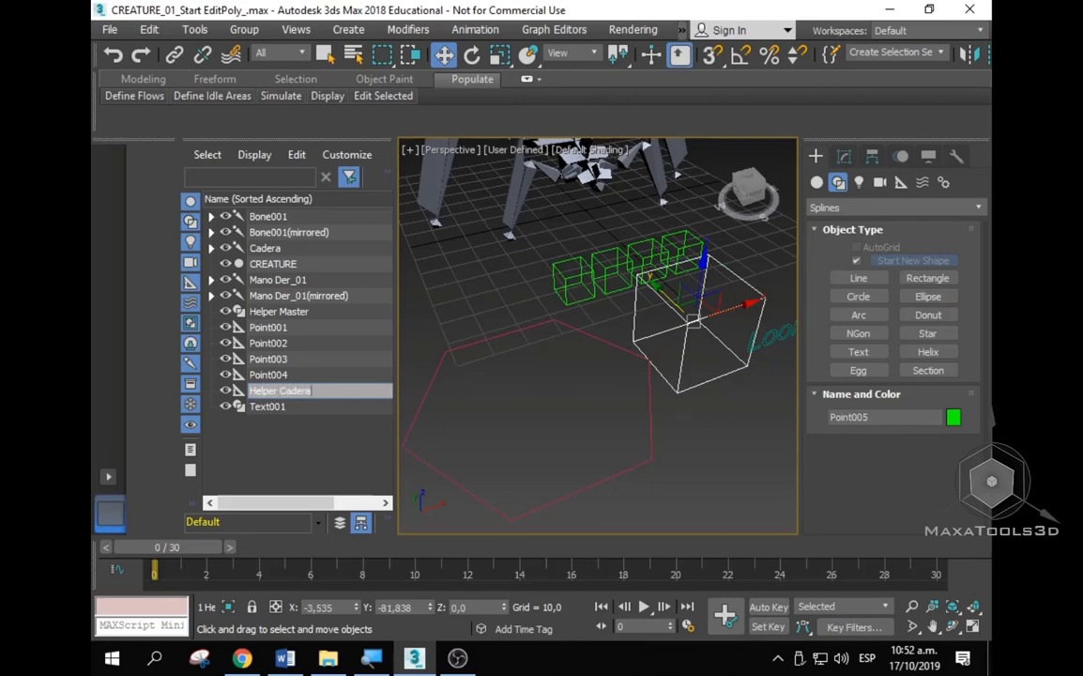
key(Return)
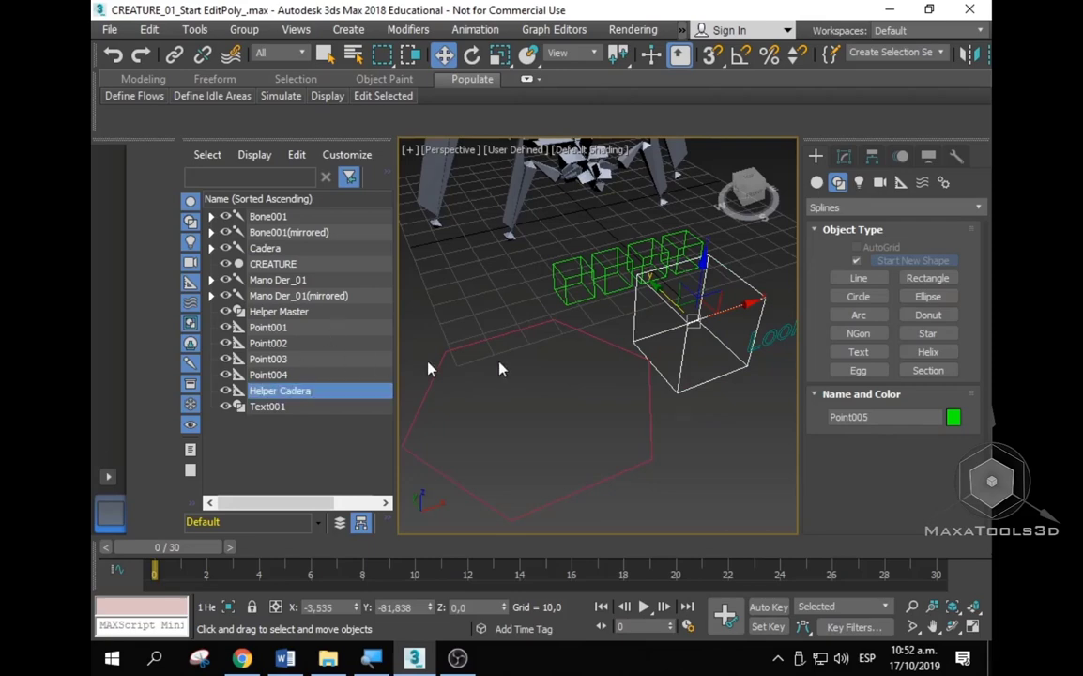
Step: Rename the Look text object Text001 to 'Helper Mirada'
middle_drag(499, 369, 534, 408)
click(267, 406)
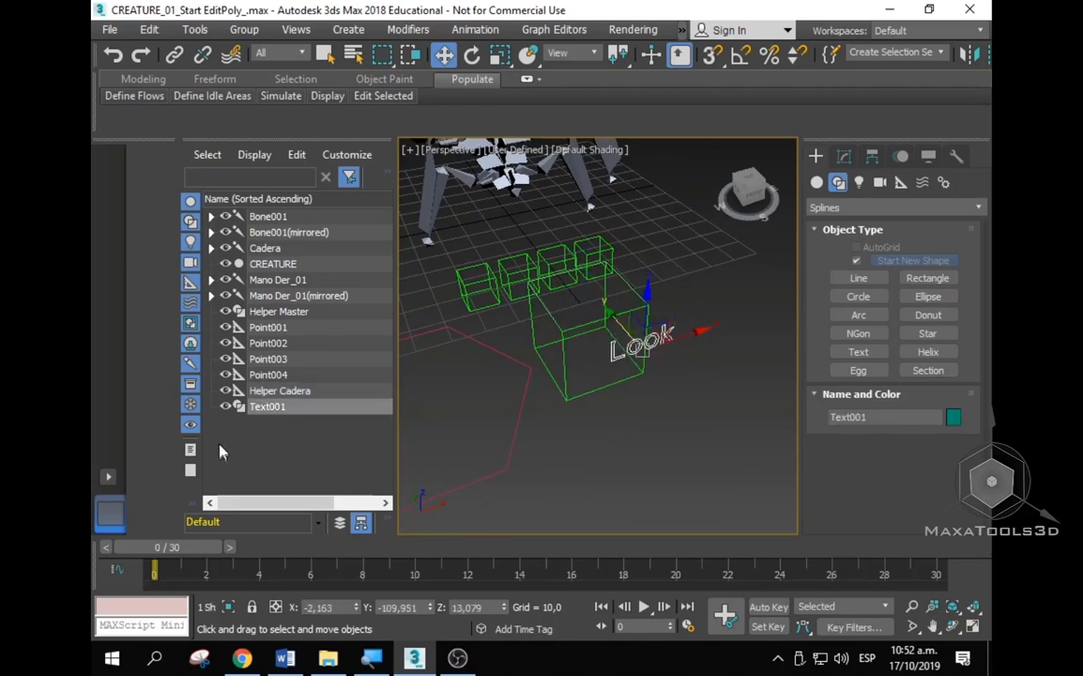
click(264, 408)
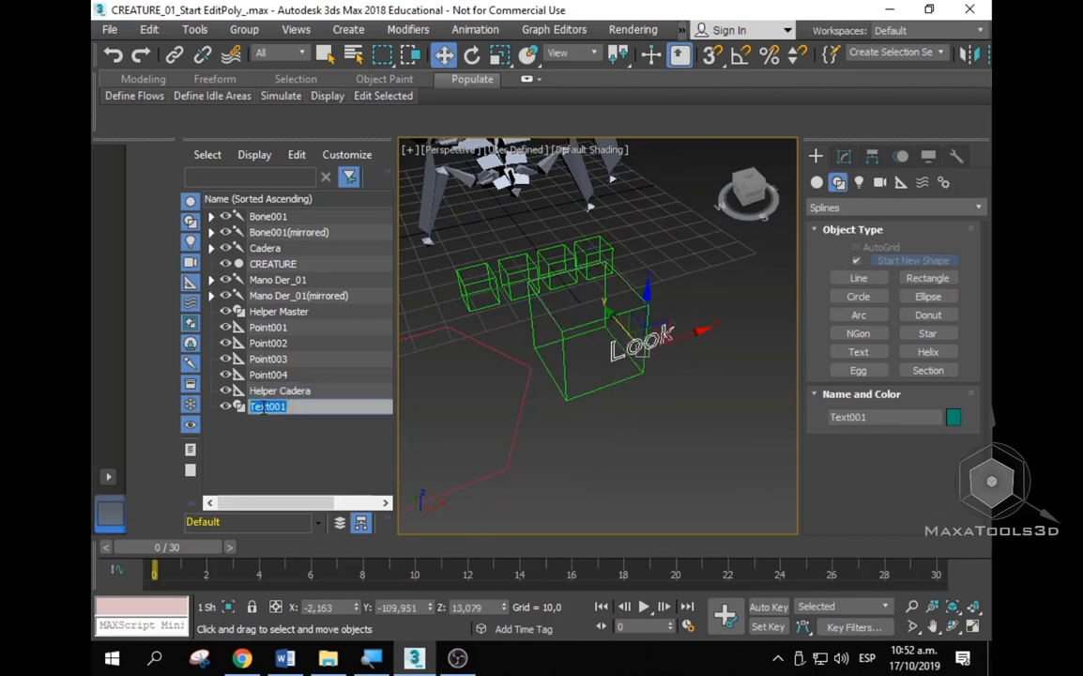
text(Helper Mirada)
key(Return)
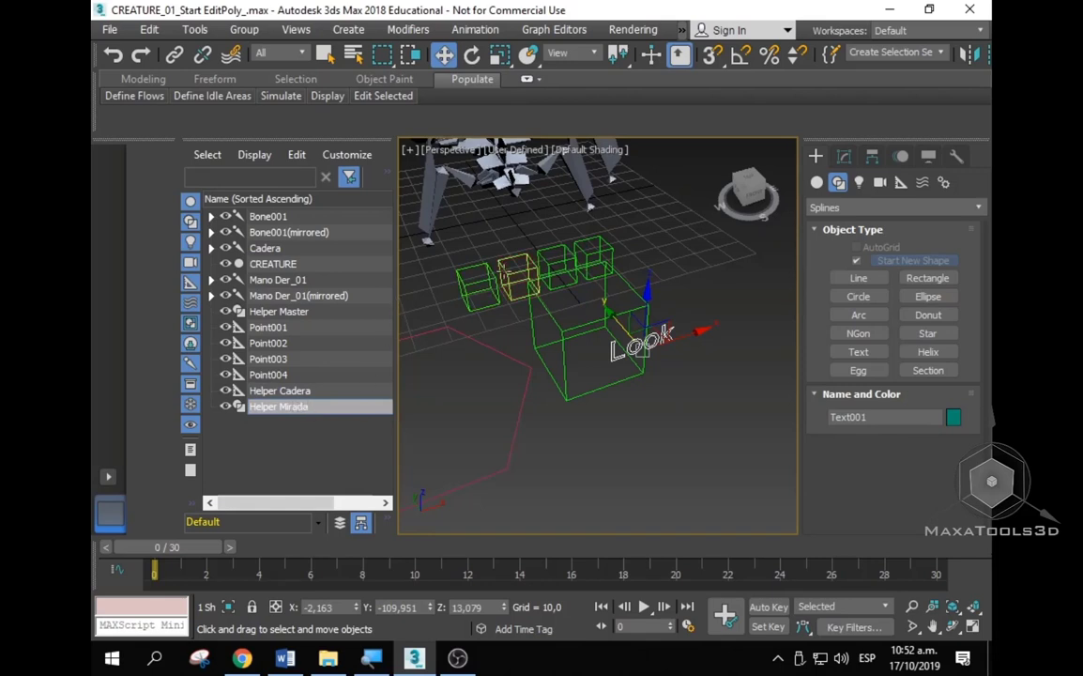
Step: Select the four small box helpers, Point001 through Point004
click(603, 258)
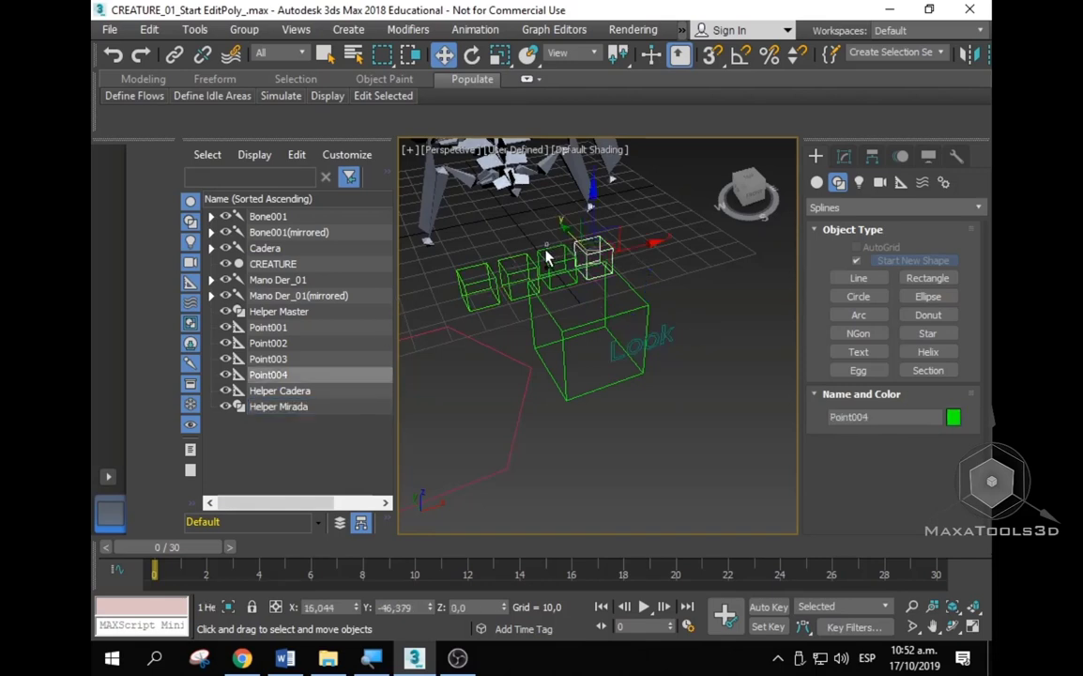
ctrl+click(558, 267)
ctrl+click(517, 275)
ctrl+click(474, 284)
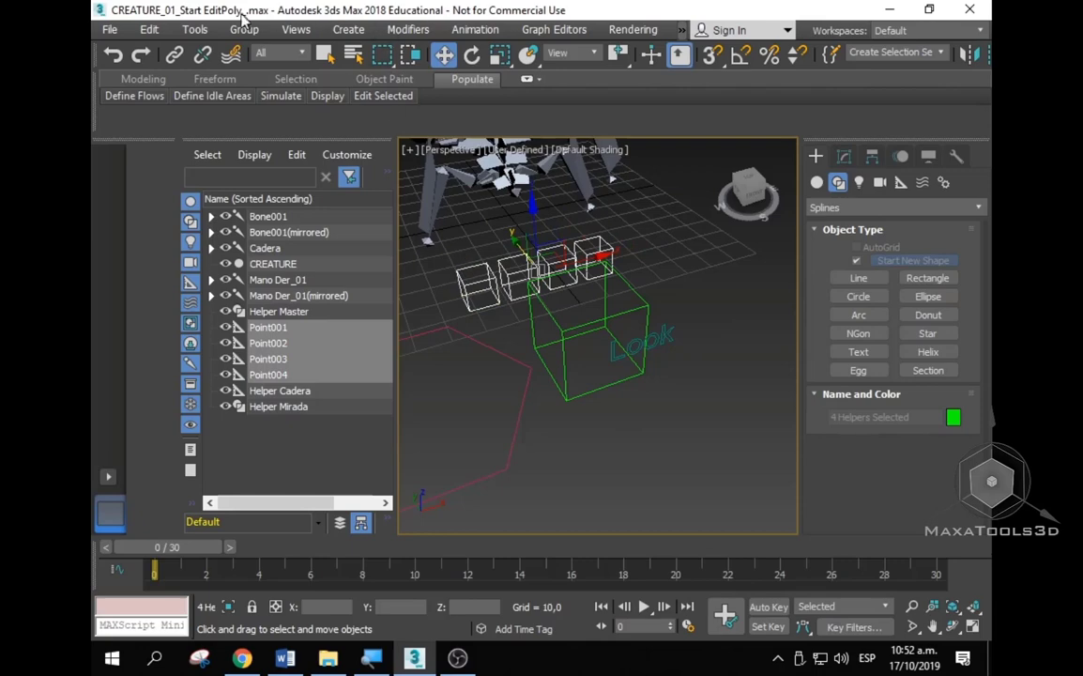
Step: Batch-rename the four small helpers with base name Pata, numbered from 1, giving Pata01–Pata04
click(194, 29)
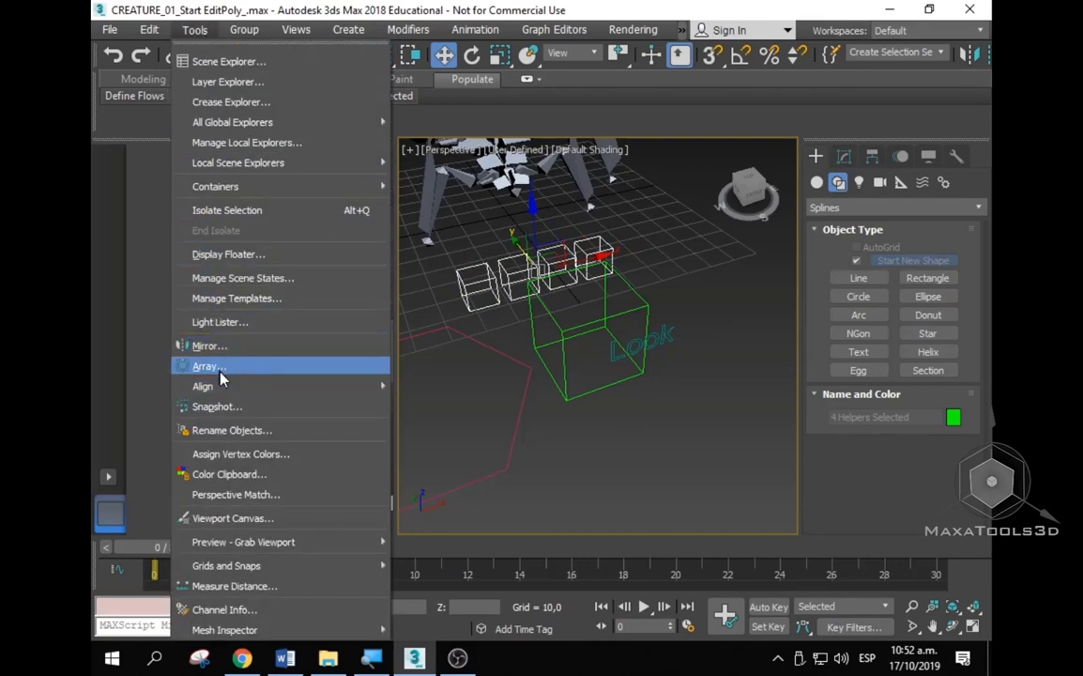
click(231, 430)
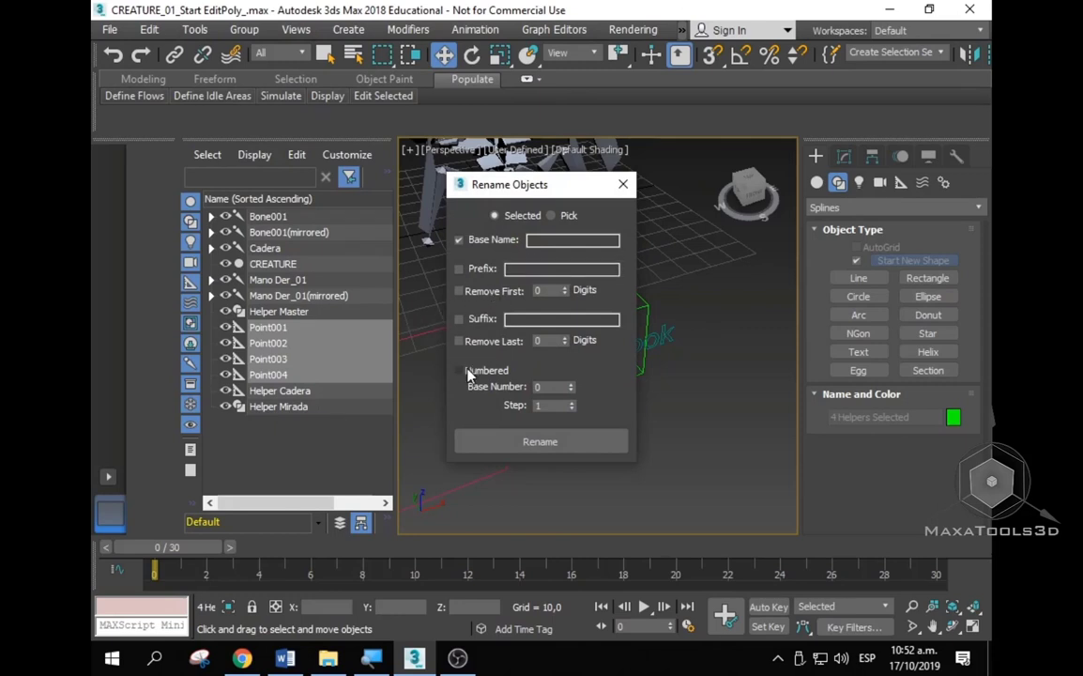
click(459, 369)
click(528, 240)
text(Pata)
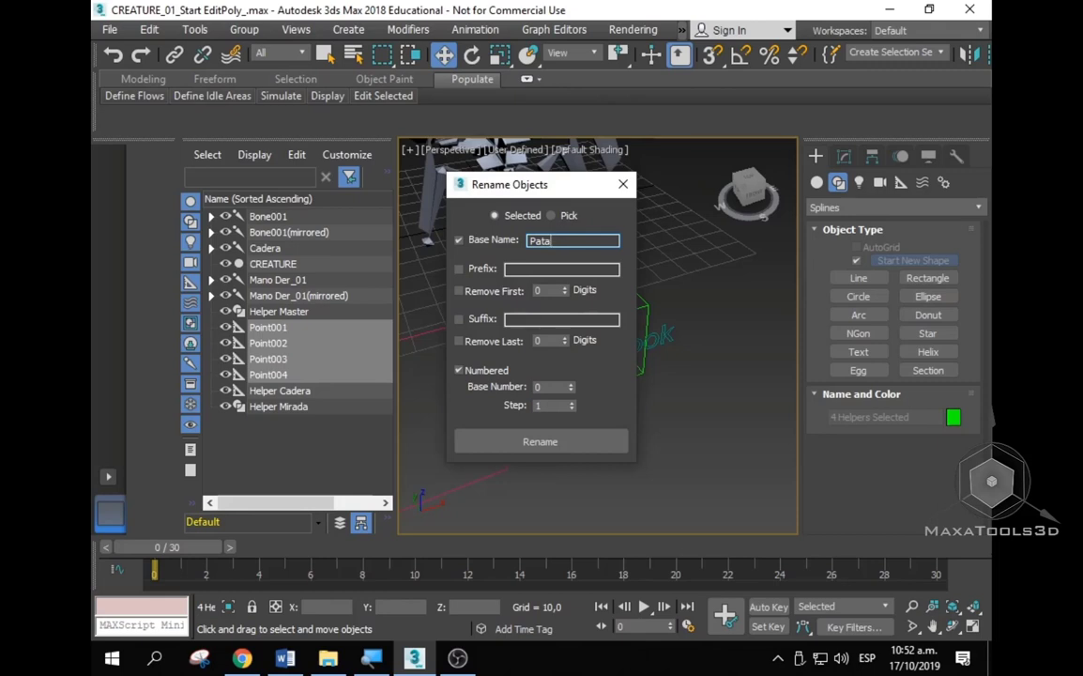
click(571, 384)
click(566, 443)
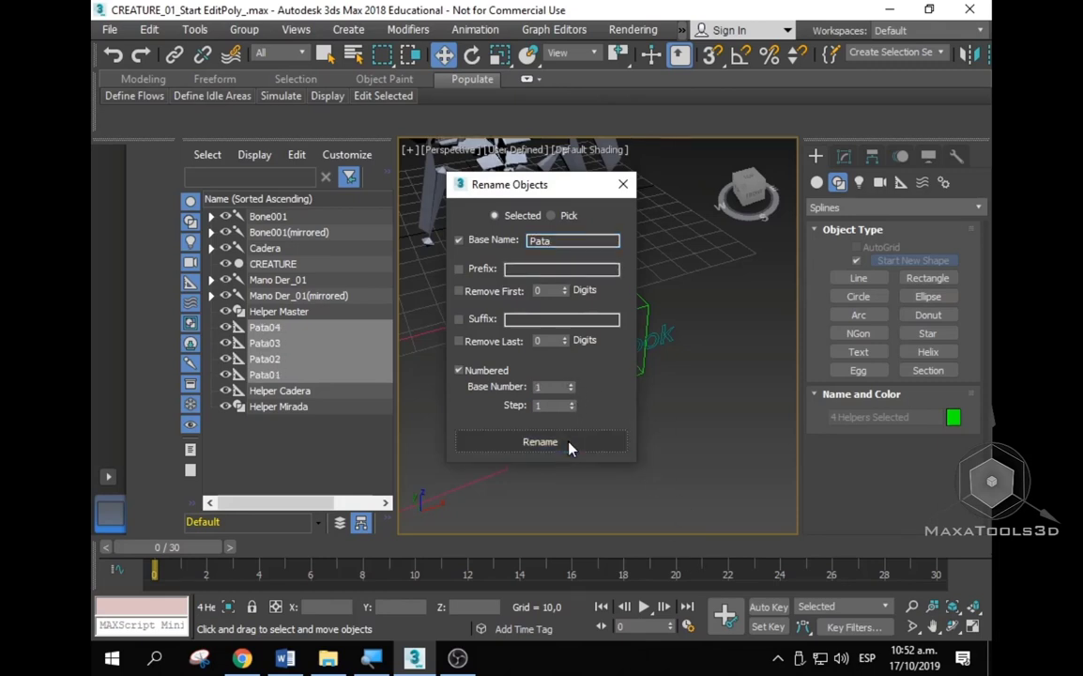
click(622, 183)
click(563, 268)
alt+middle_drag(563, 267, 508, 290)
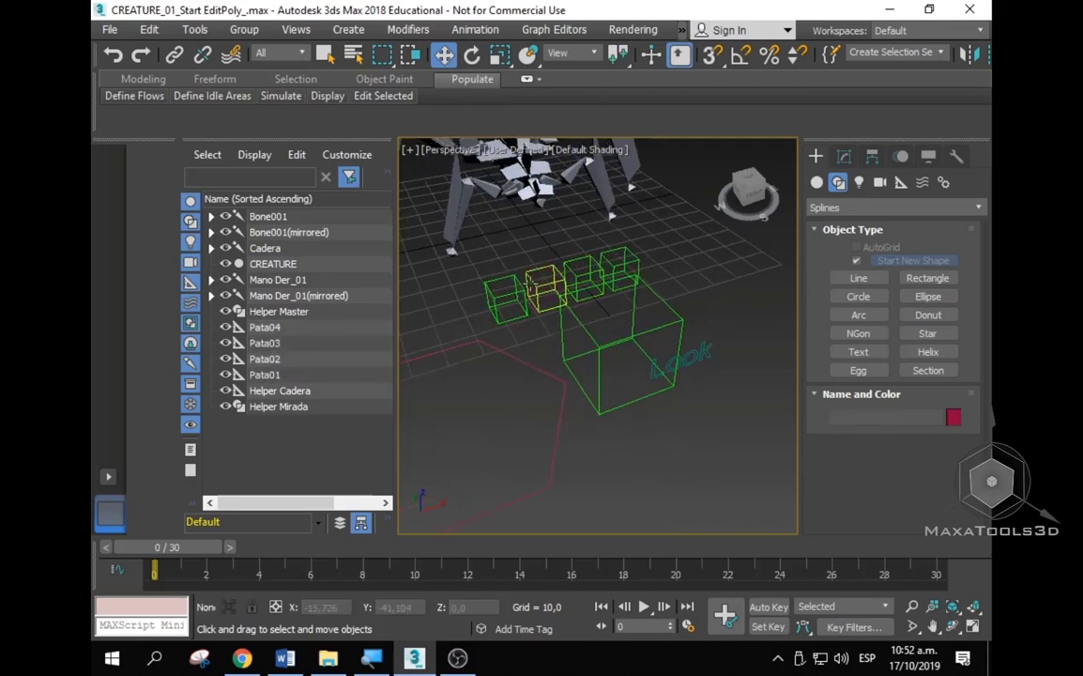
click(507, 290)
click(535, 307)
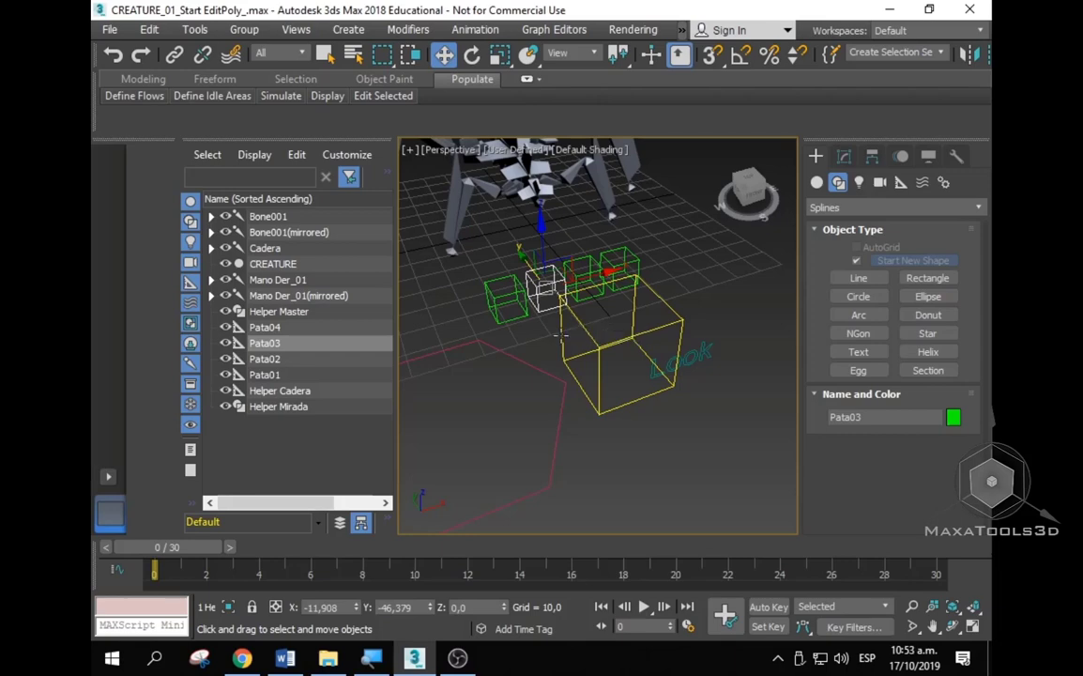
mouse_move(560, 335)
alt+middle_down()
mouse_move(516, 417)
mouse_move(539, 401)
mouse_move(615, 402)
mouse_move(698, 303)
mouse_move(630, 343)
alt+middle_up()
scroll(599, 379, up, 3)
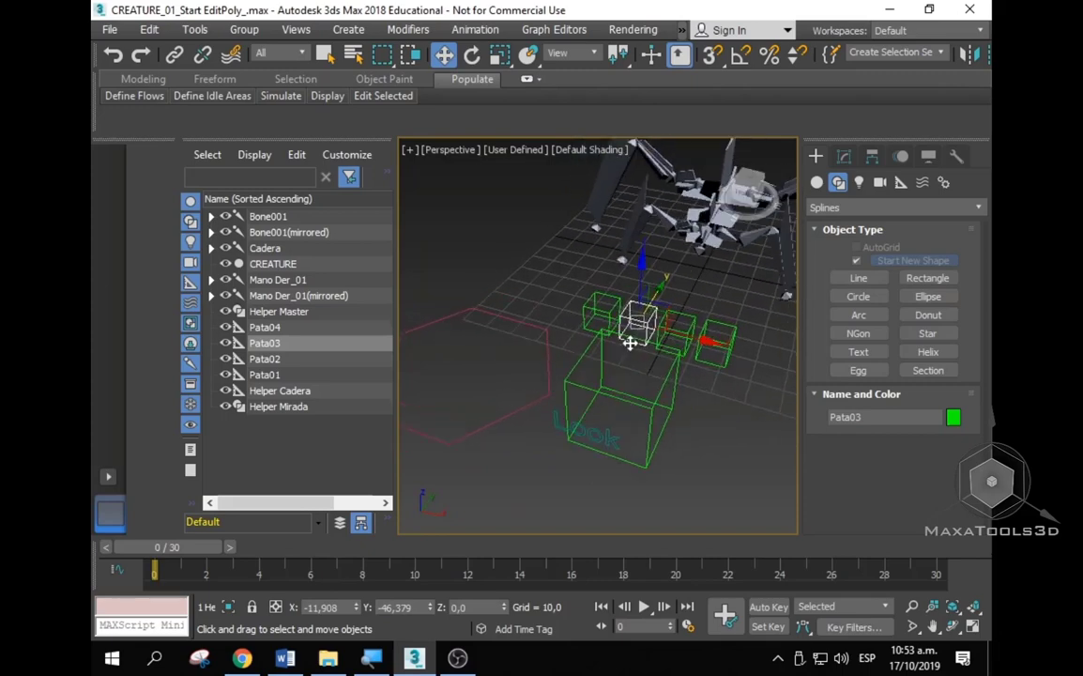
mouse_move(615, 395)
alt+middle_down()
mouse_move(580, 416)
mouse_move(693, 394)
mouse_move(646, 333)
mouse_move(657, 343)
mouse_move(601, 361)
mouse_move(578, 384)
mouse_move(582, 374)
alt+middle_up()
scroll(581, 374, up, 3)
scroll(582, 373, up, 2)
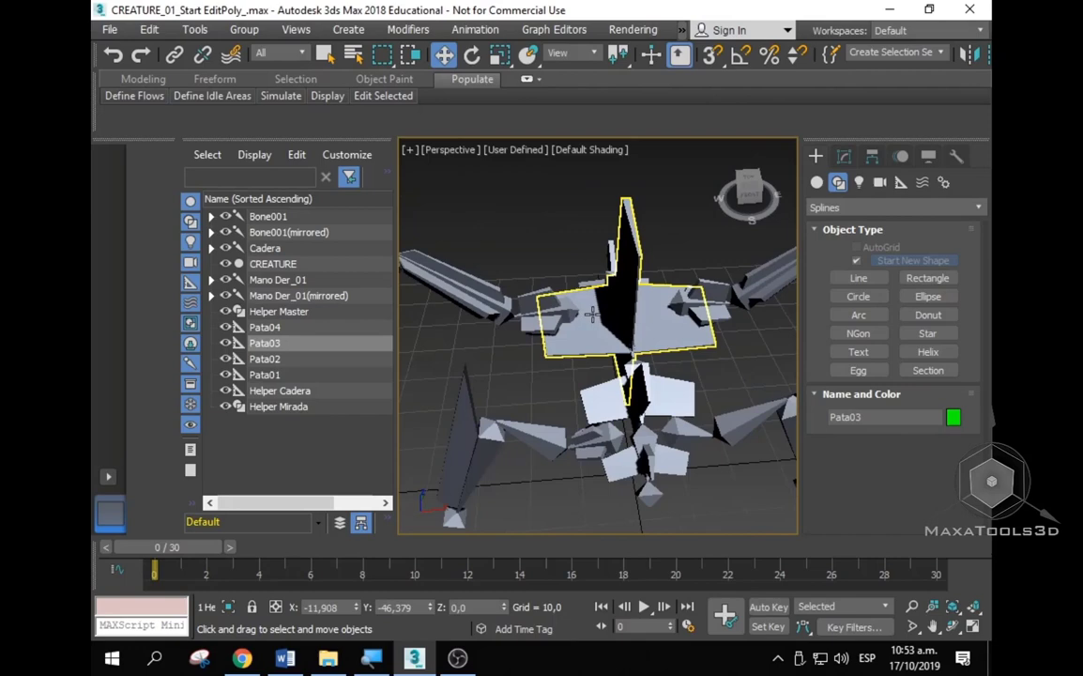
click(545, 302)
alt+middle_drag(640, 325, 605, 290)
mouse_move(605, 290)
mouse_down()
mouse_move(600, 189)
mouse_move(635, 191)
mouse_move(648, 313)
mouse_up()
mouse_move(713, 310)
mouse_down()
mouse_move(688, 257)
mouse_move(701, 309)
mouse_up()
click(544, 302)
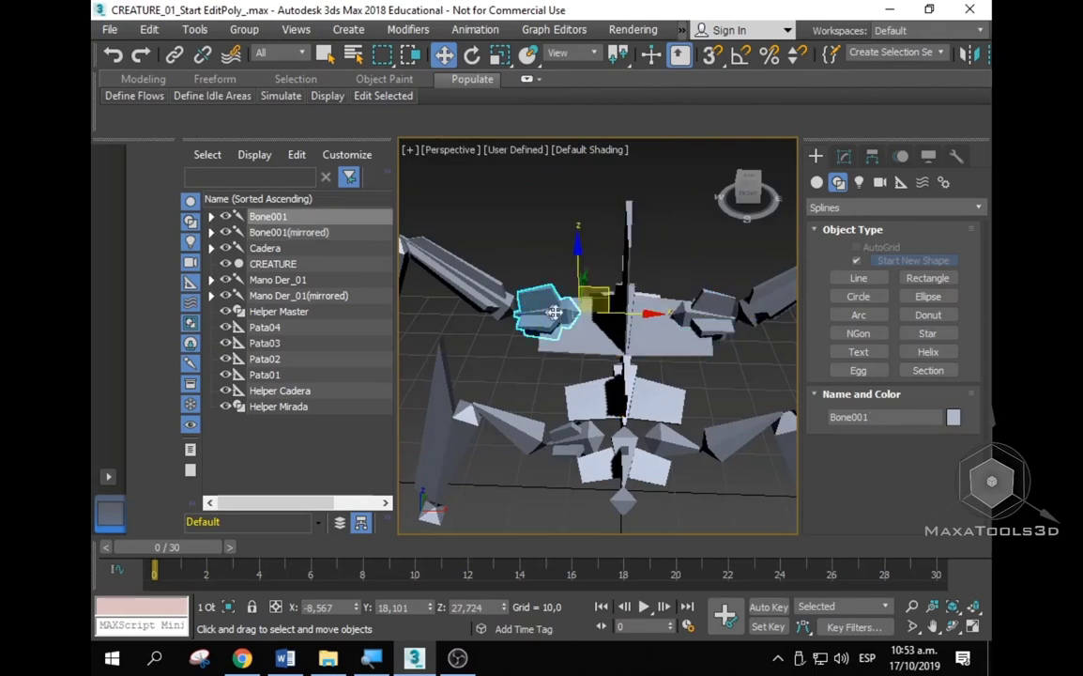
click(592, 331)
click(540, 299)
Step: Link Bone001 and Bone001(mirrored) wing pieces to Cadera
click(174, 54)
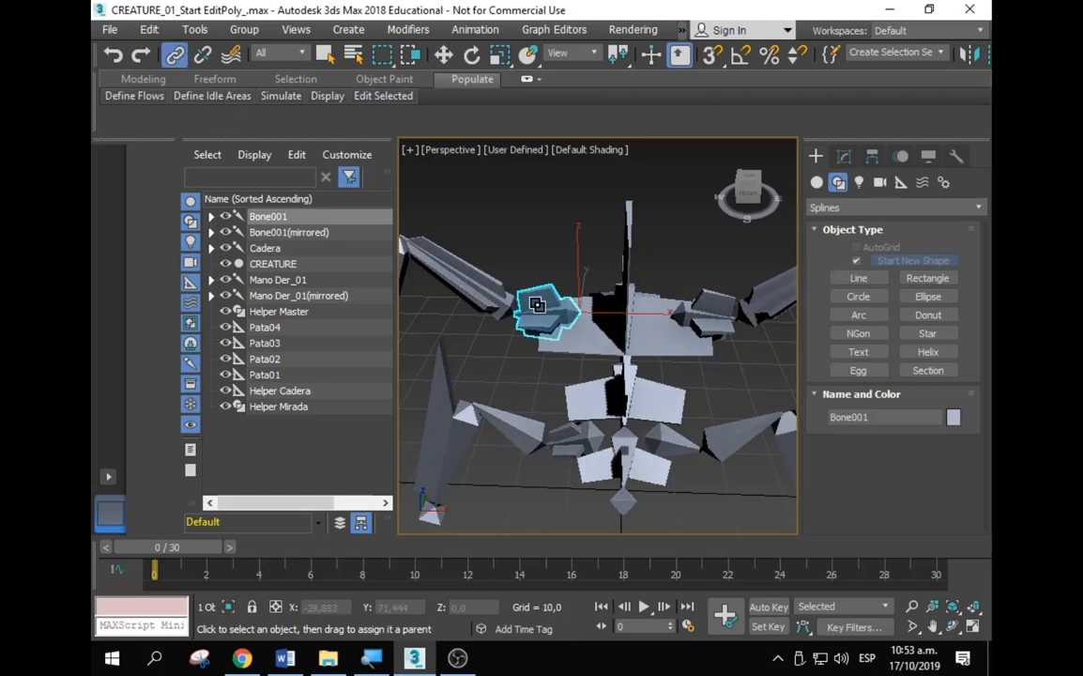
drag(540, 305, 638, 339)
alt+middle_drag(637, 339, 690, 311)
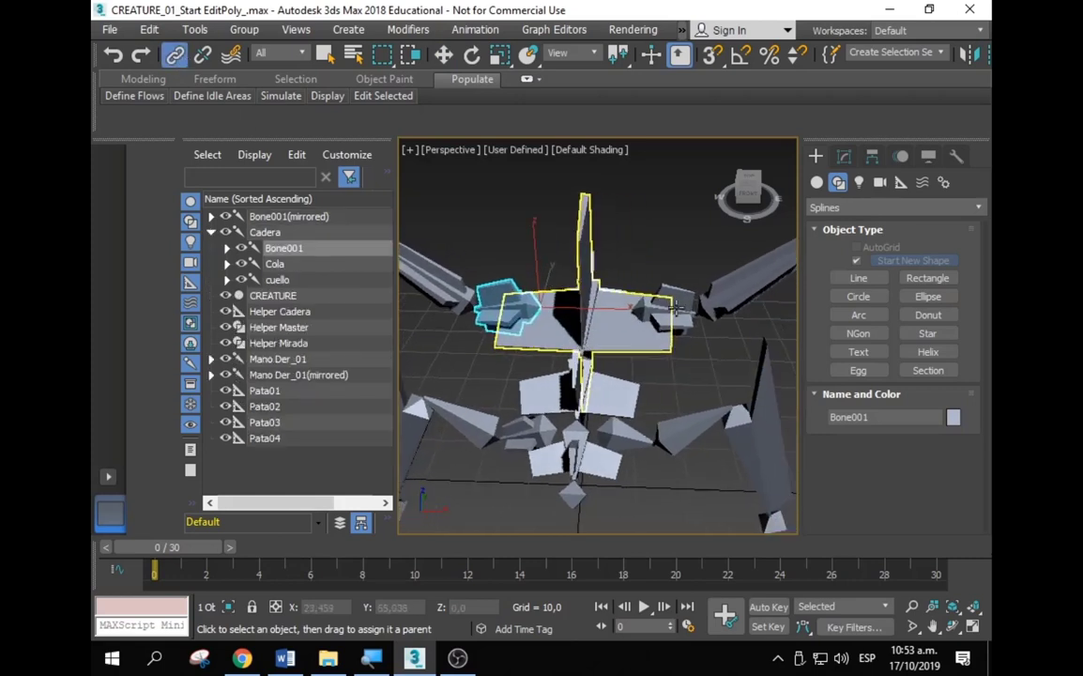
click(690, 311)
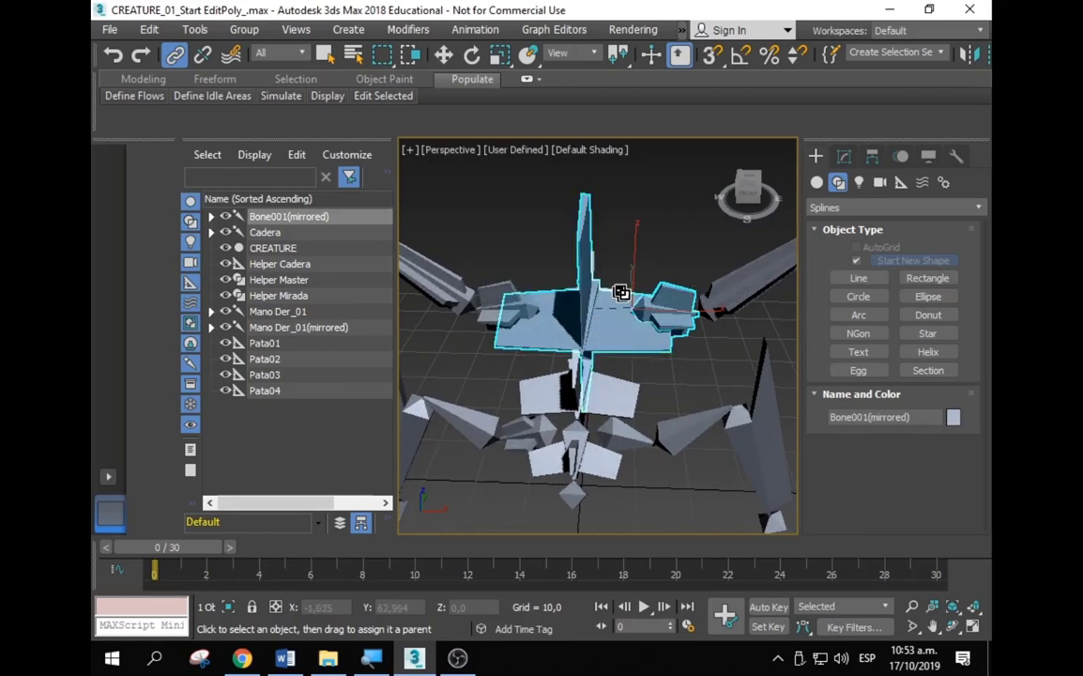
drag(678, 303, 618, 295)
Step: Select the Mano Der_01 hand and nudge it back into place
right_click(631, 246)
click(660, 266)
click(629, 302)
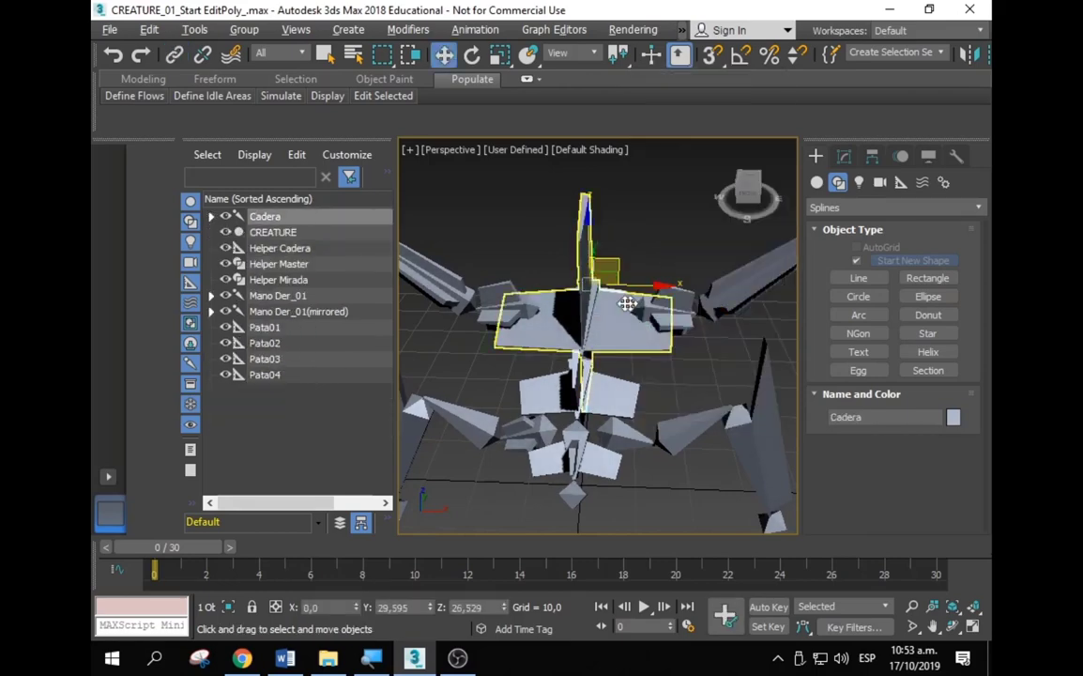
mouse_move(629, 303)
alt+middle_down()
mouse_move(610, 281)
mouse_move(644, 265)
mouse_move(629, 234)
mouse_move(633, 285)
mouse_move(686, 261)
mouse_move(689, 278)
mouse_move(646, 152)
mouse_move(636, 213)
mouse_move(576, 303)
mouse_move(582, 357)
mouse_move(582, 246)
alt+middle_up()
scroll(687, 261, down, 3)
scroll(573, 306, up, 3)
click(548, 283)
scroll(583, 358, up, 3)
scroll(584, 242, down, 3)
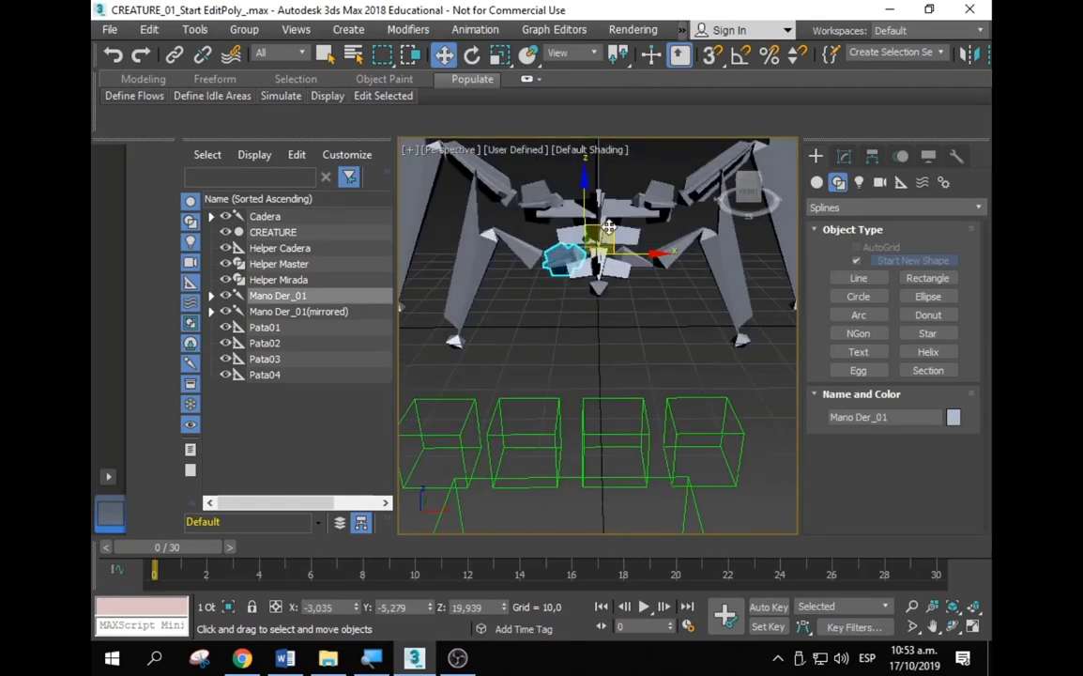
mouse_move(582, 246)
mouse_down()
mouse_move(594, 196)
mouse_move(648, 302)
mouse_up()
alt+middle_drag(647, 303, 647, 310)
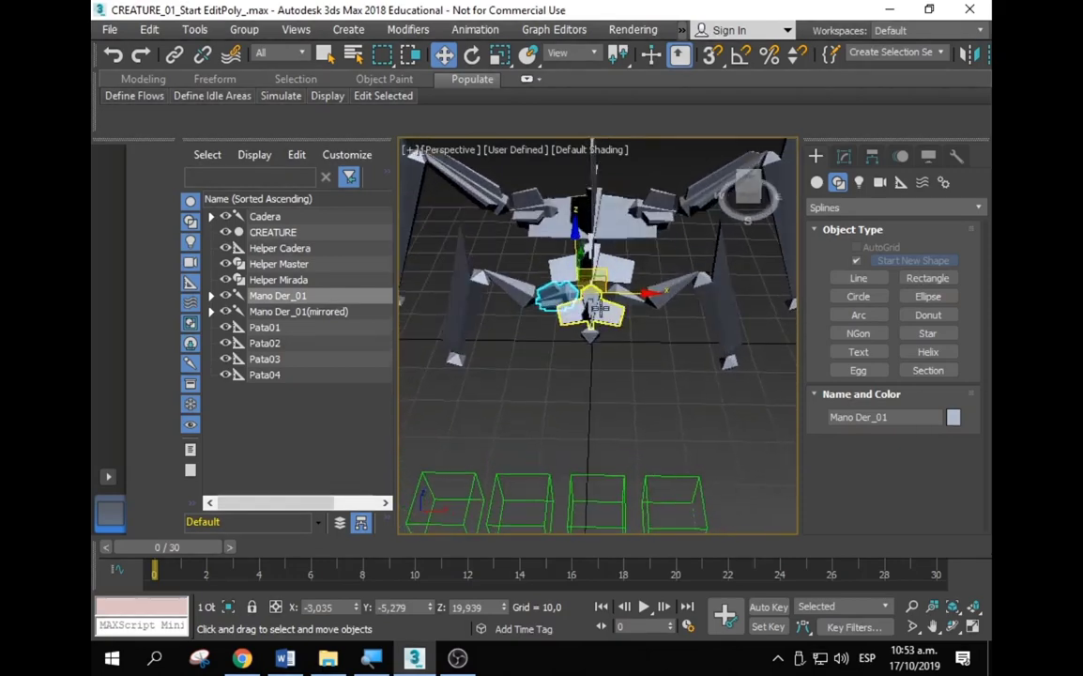
scroll(647, 315, up, 3)
Step: Link Mano Der_01 and Mano Der_01(mirrored) to the cuello neck bone
click(171, 53)
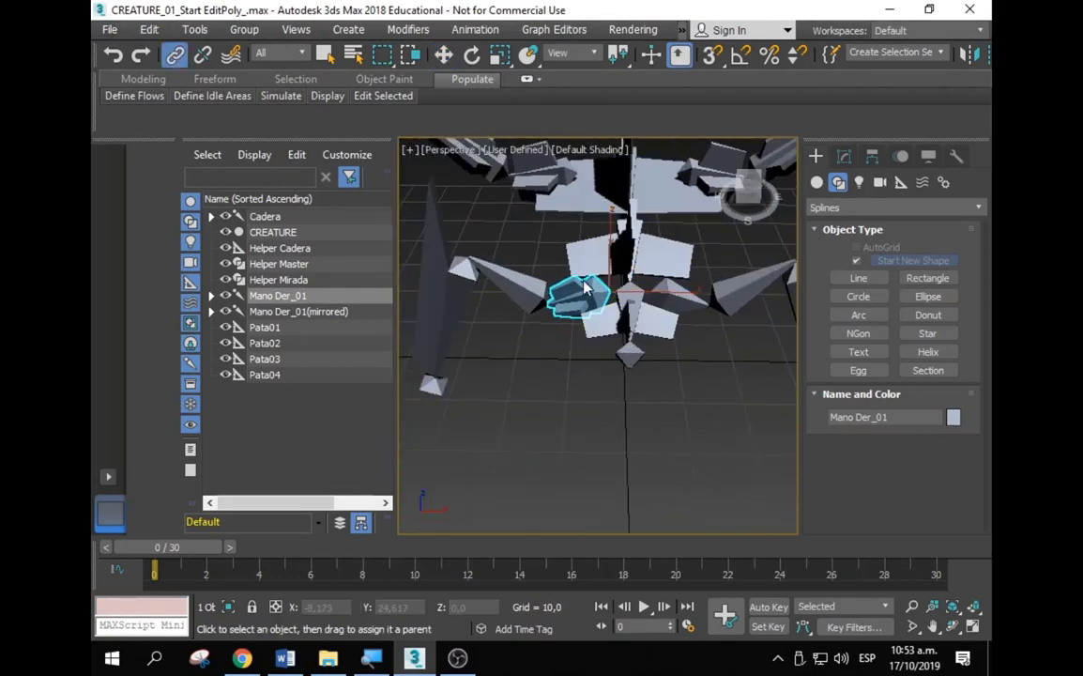
drag(551, 308, 587, 263)
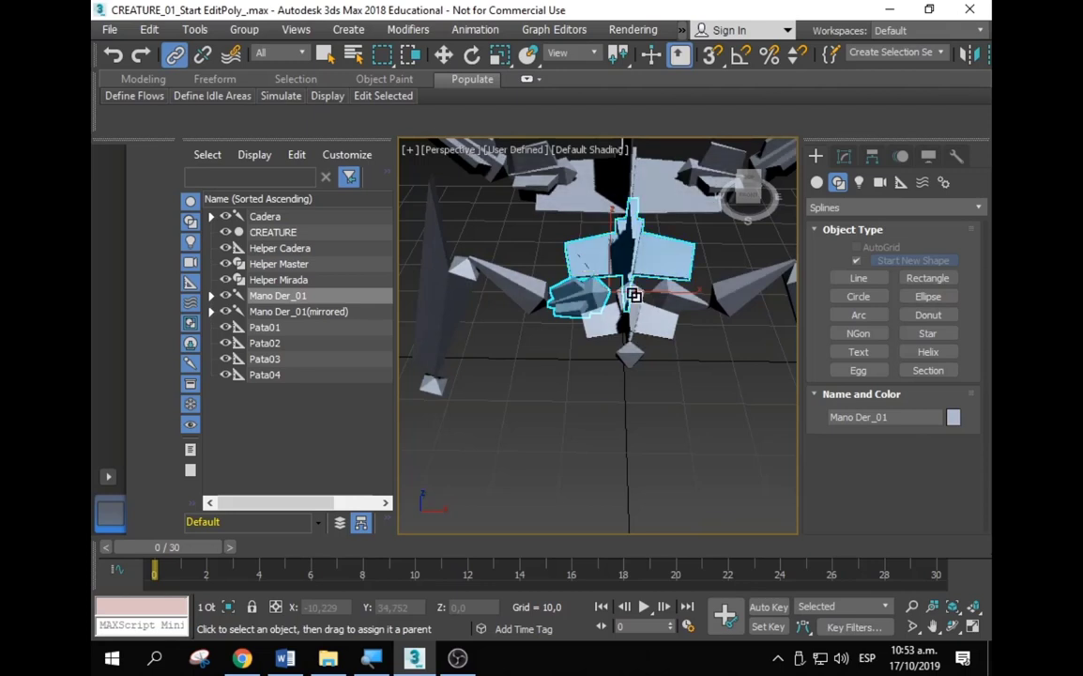
click(681, 298)
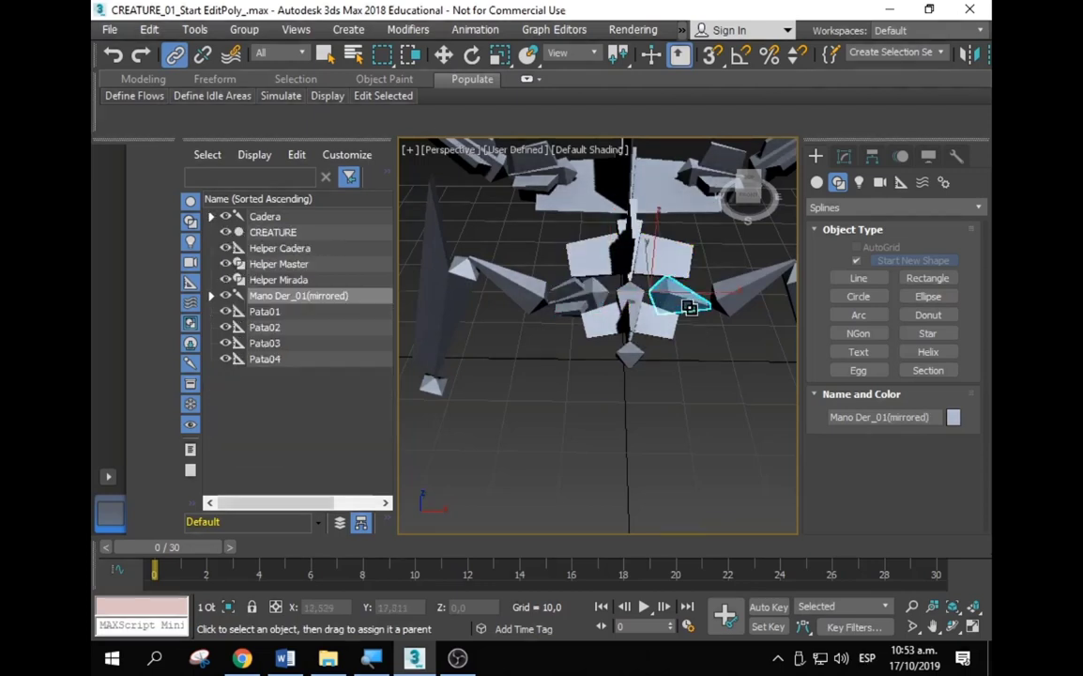
drag(689, 317, 678, 248)
Step: Return to Move mode, switch the viewport to Front, and open the Animation menu
right_click(678, 249)
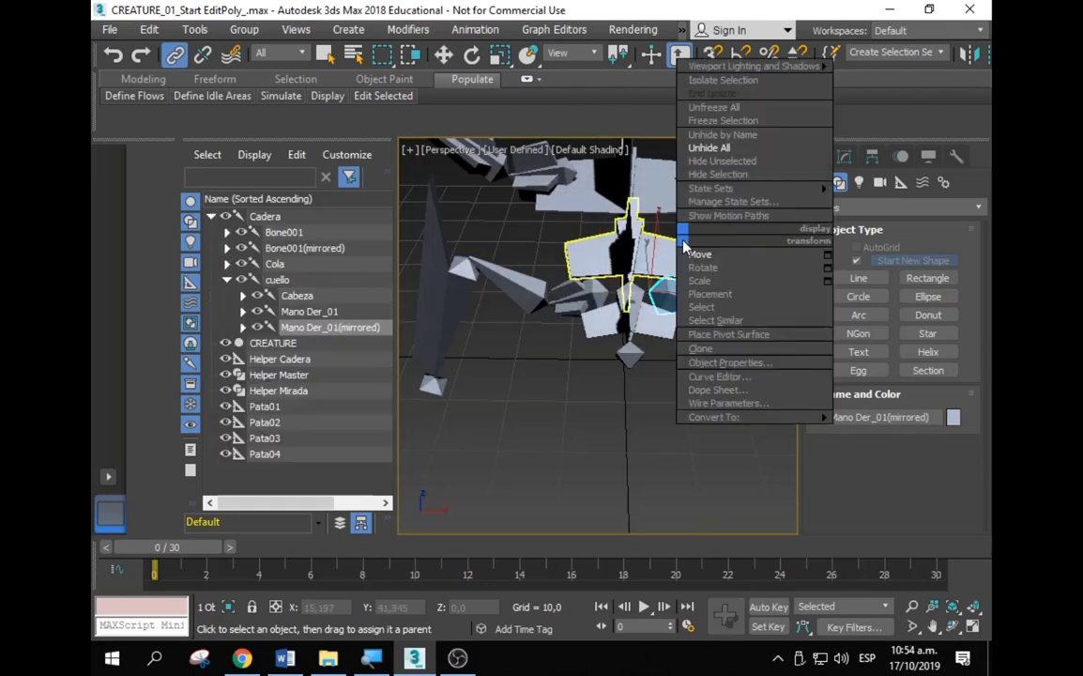
click(700, 254)
mouse_move(699, 254)
alt+middle_down()
mouse_move(650, 302)
mouse_move(664, 229)
mouse_move(614, 183)
mouse_move(655, 207)
mouse_move(645, 242)
alt+middle_up()
key(Page_Up)
key(f)
scroll(646, 242, down, 2)
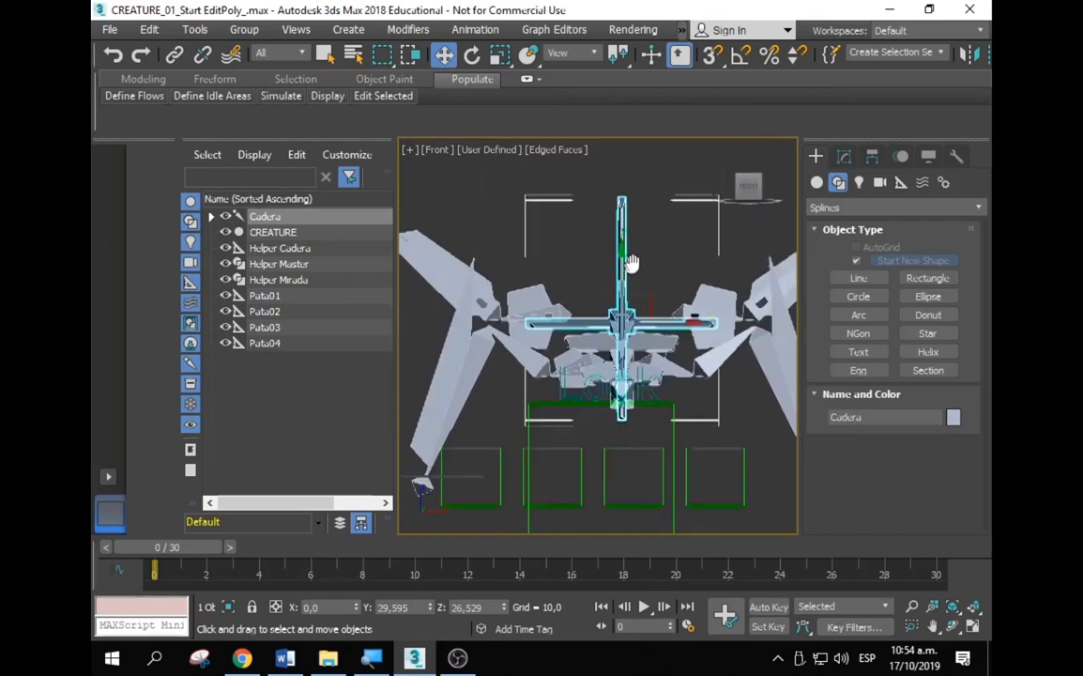
scroll(629, 261, down, 1)
click(474, 30)
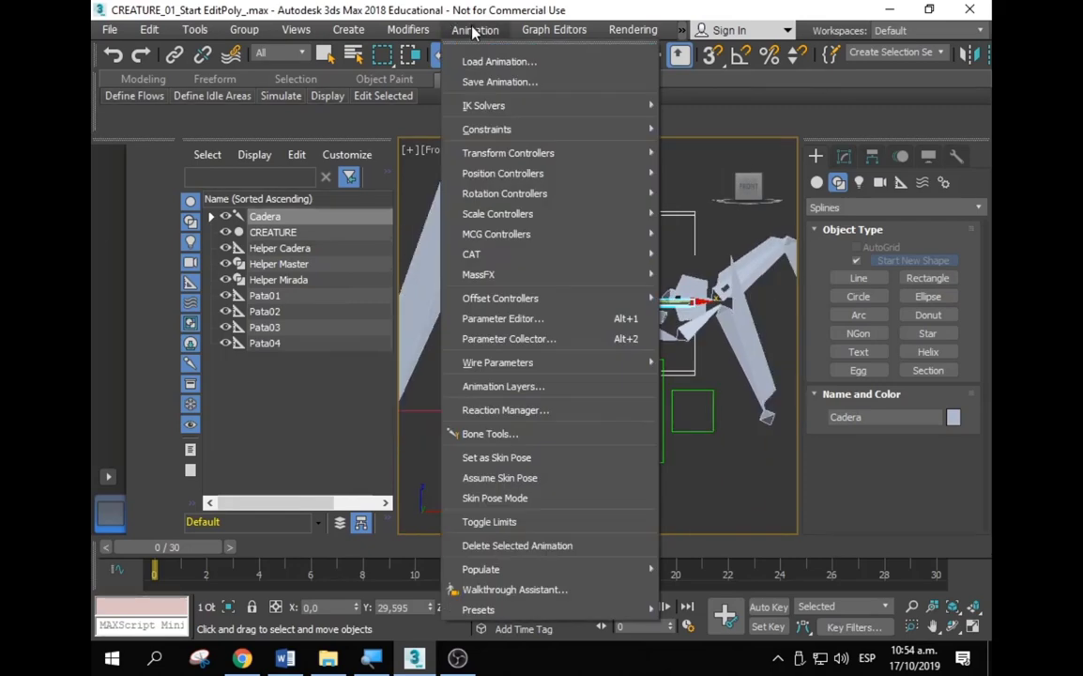
mouse_move(484, 105)
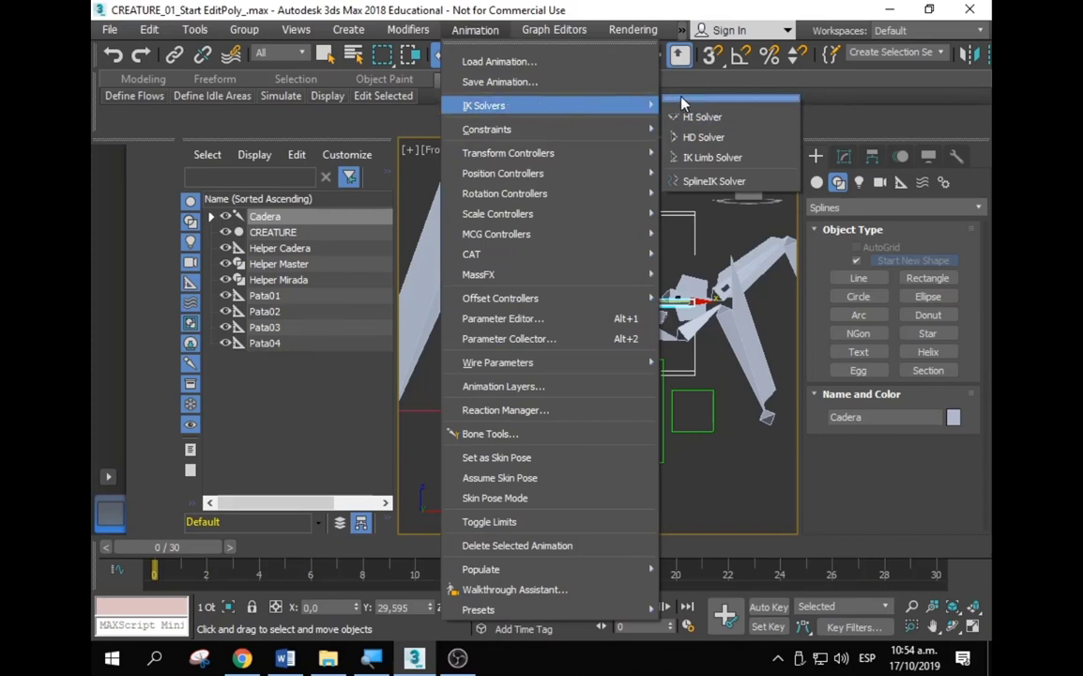
Step: Tear off the IK Solvers menu as a floating panel and move it aside
click(710, 99)
drag(694, 83, 275, 167)
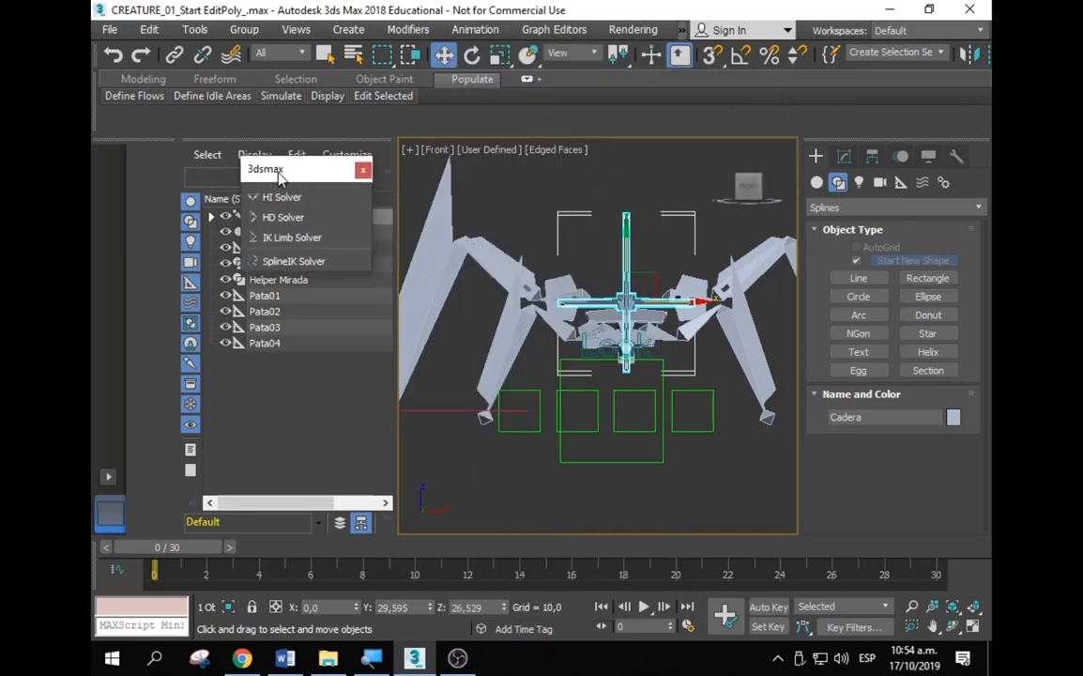
middle_drag(582, 395, 584, 374)
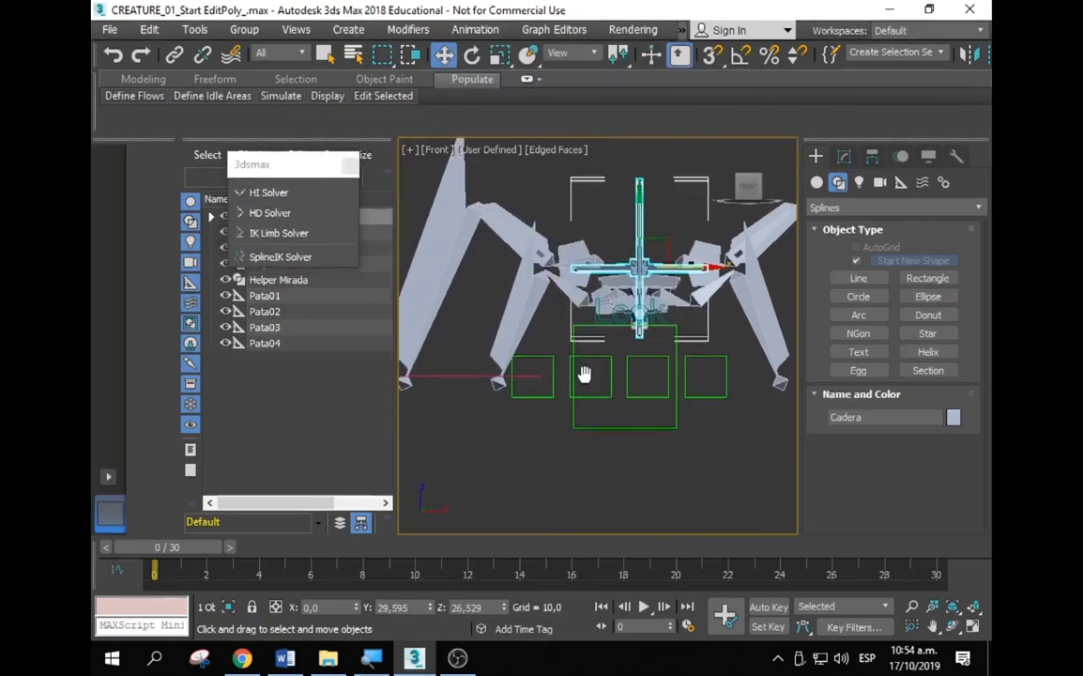
scroll(580, 349, up, 2)
scroll(580, 340, up, 3)
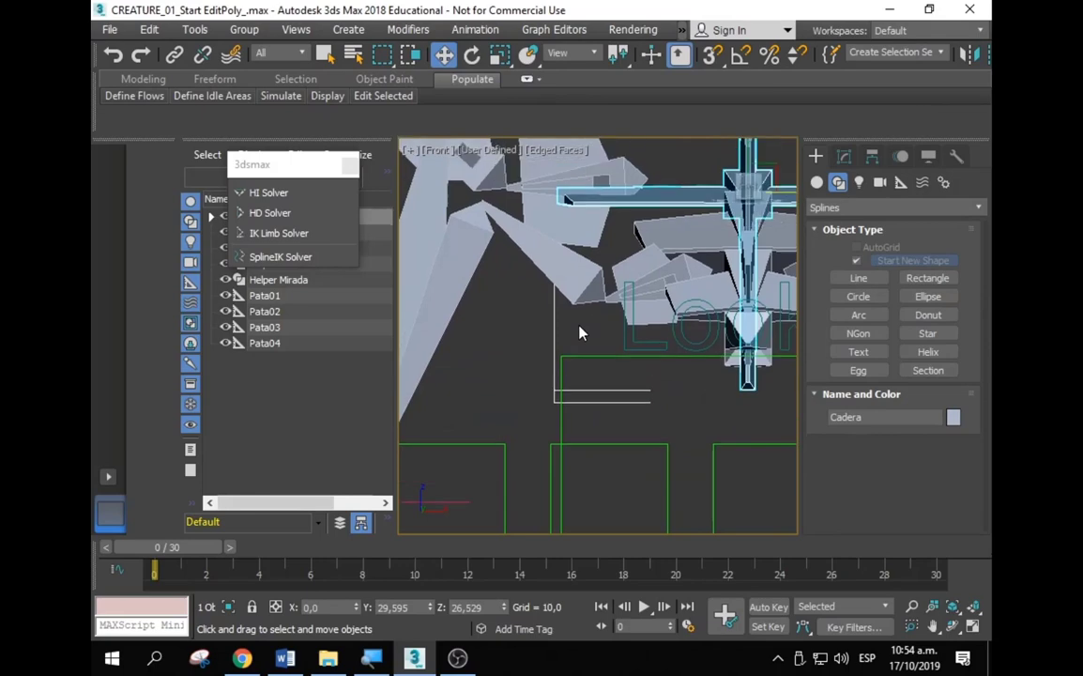
scroll(582, 328, down, 1)
Step: Select the whole Mano Der_01 arm hierarchy and isolate it with Alt+Q
click(459, 357)
click(459, 357)
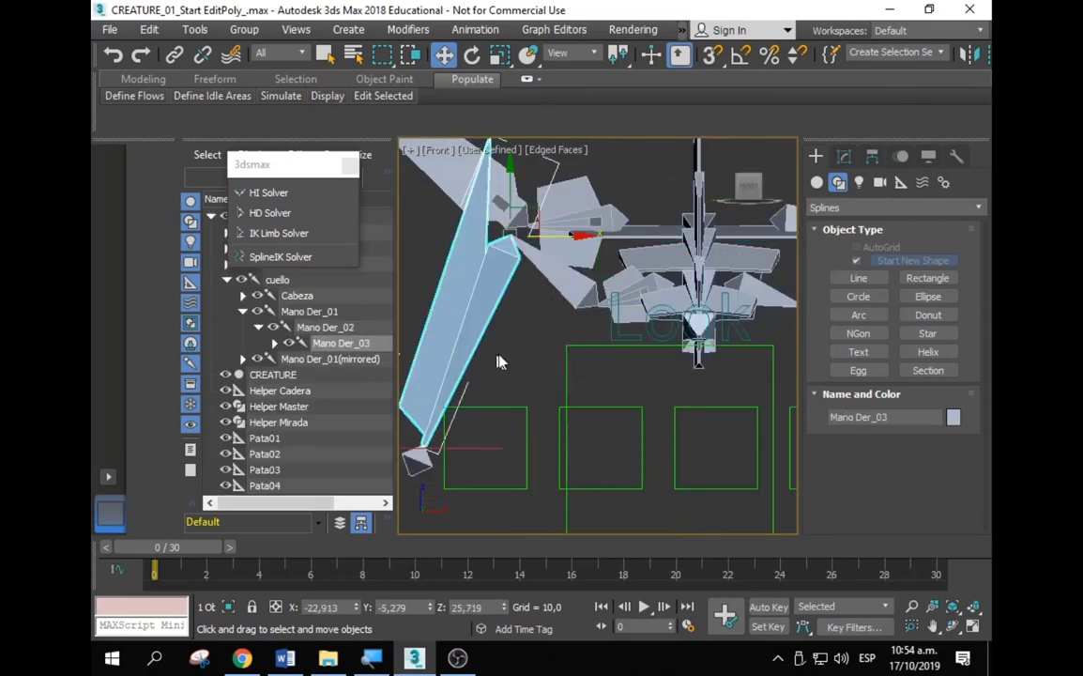
click(526, 360)
double_click(633, 296)
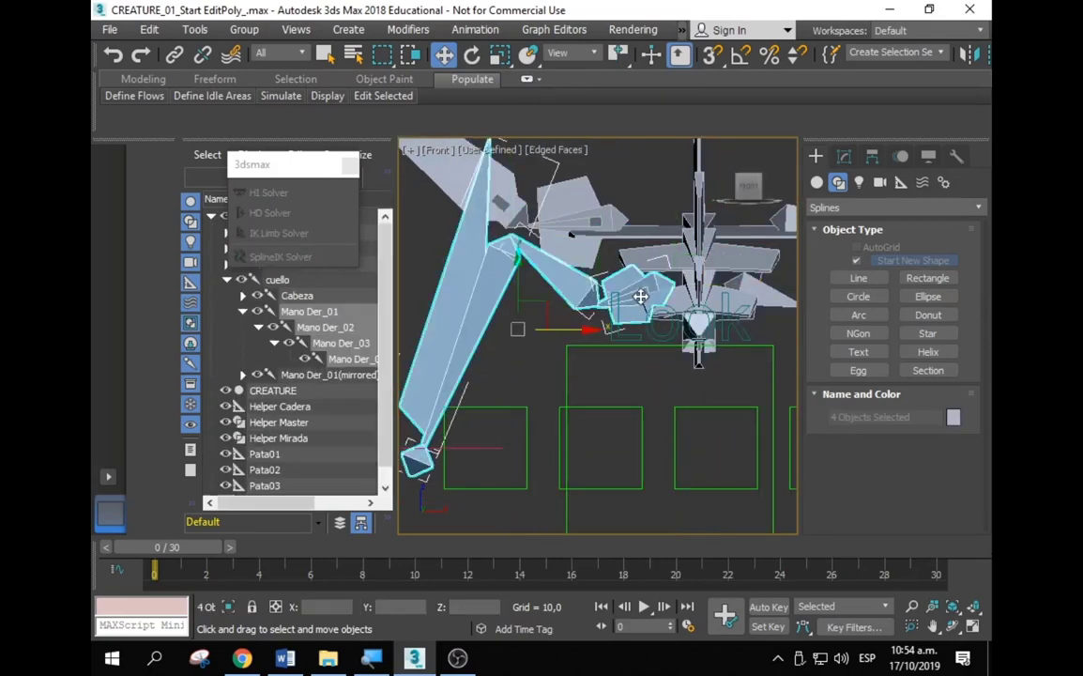
key(alt+q)
Step: Select the middle arm bone Mano Der_02 in the isolated view
click(751, 283)
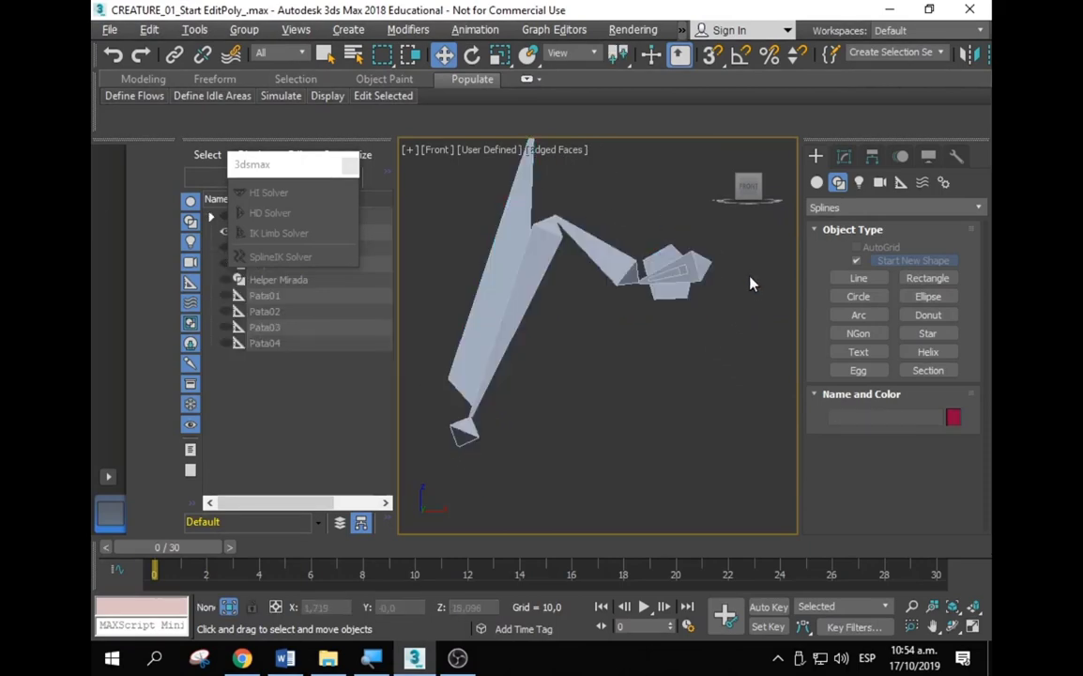
click(702, 277)
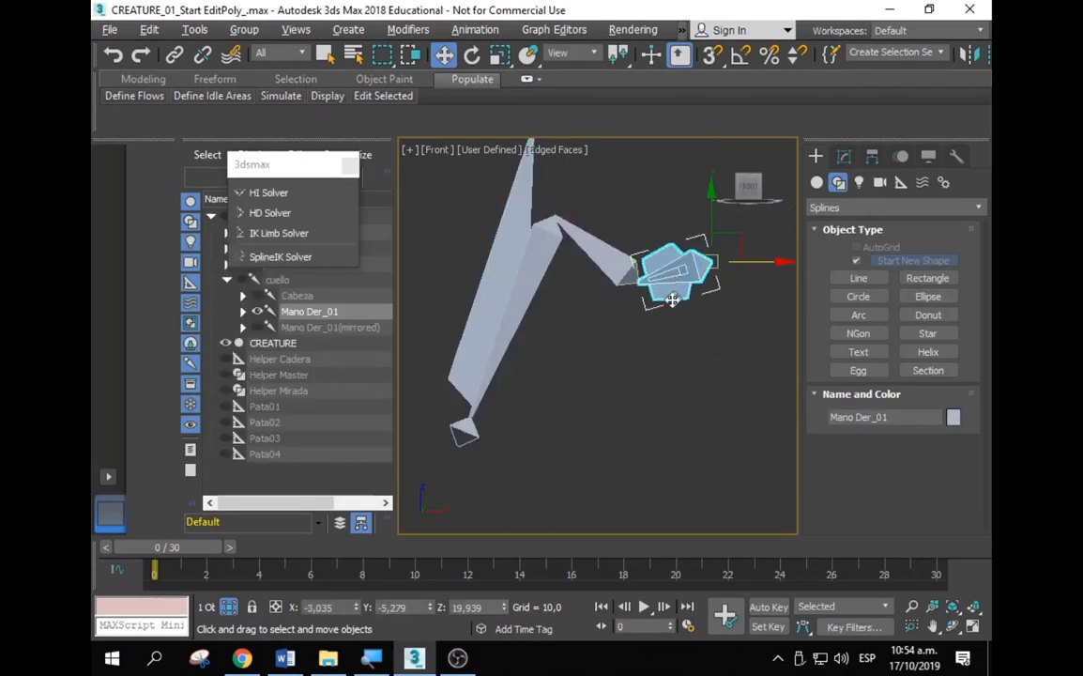
click(552, 479)
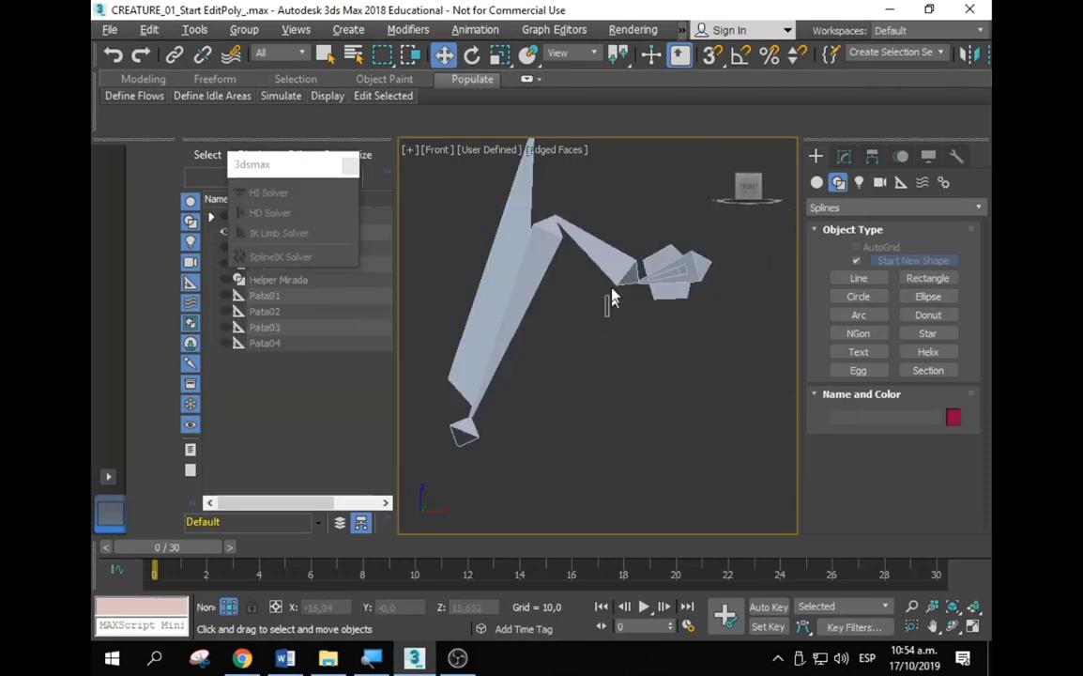
click(554, 216)
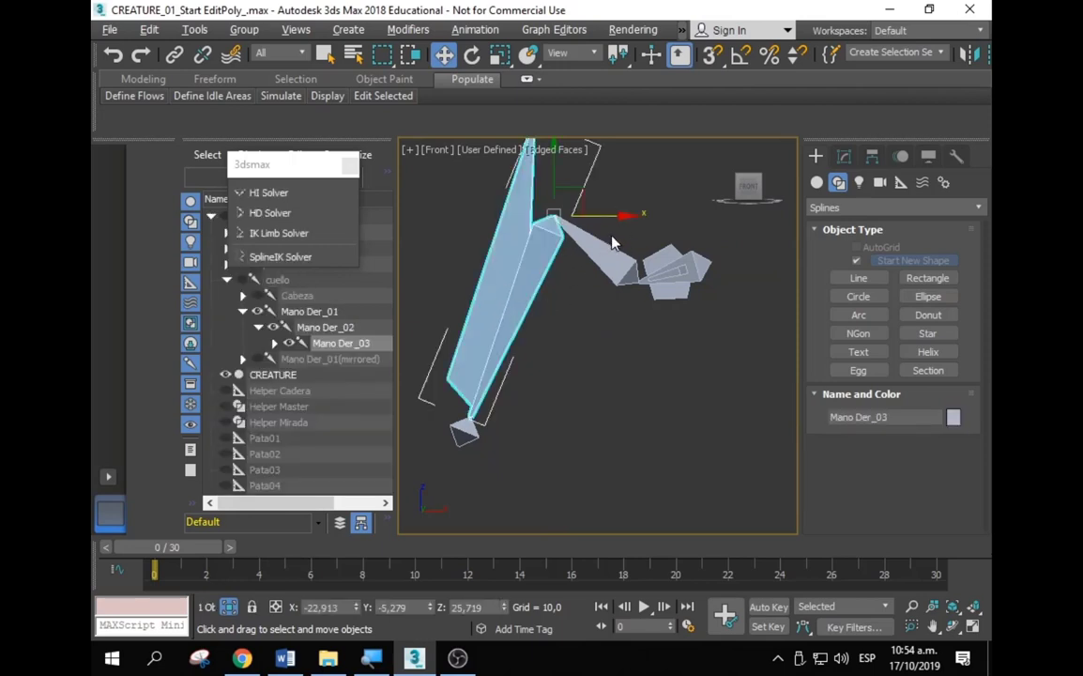
click(608, 240)
drag(608, 242, 537, 310)
click(569, 335)
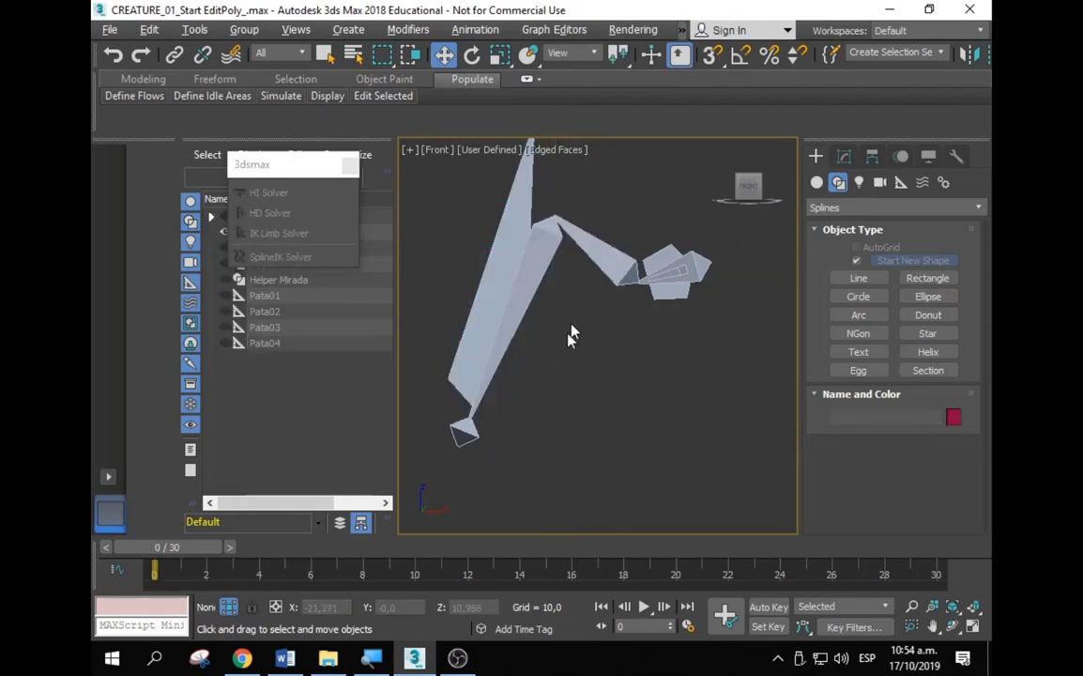
click(595, 248)
click(572, 345)
drag(590, 344, 588, 388)
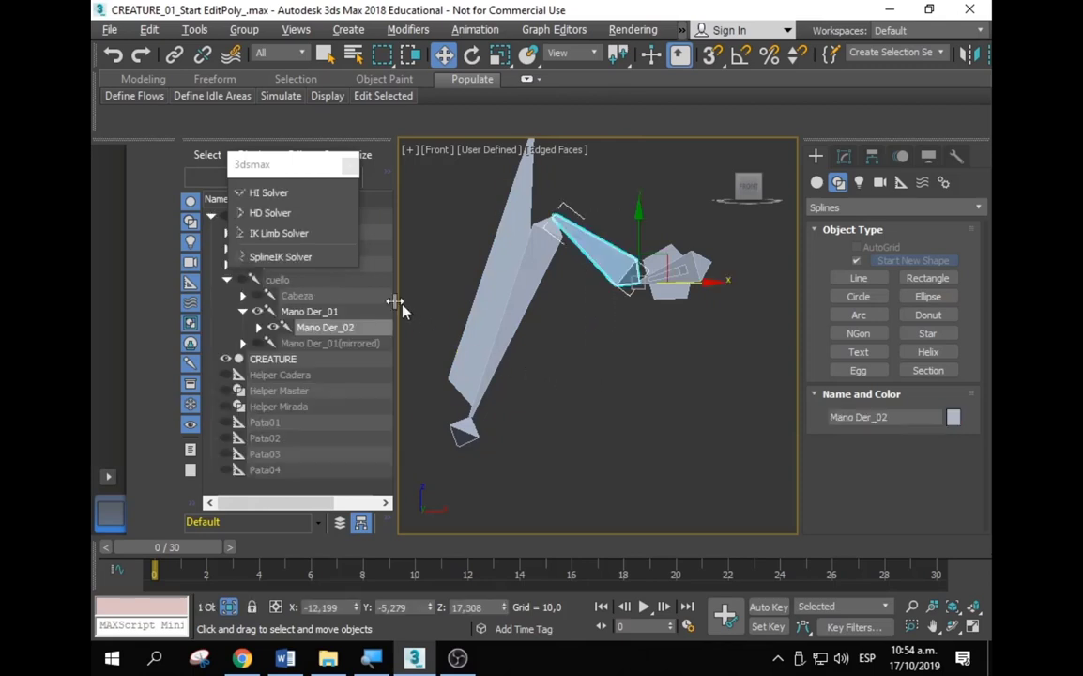
Step: Apply an HI Solver from Mano Der_02 to the end joint, creating IK Chain001
click(271, 196)
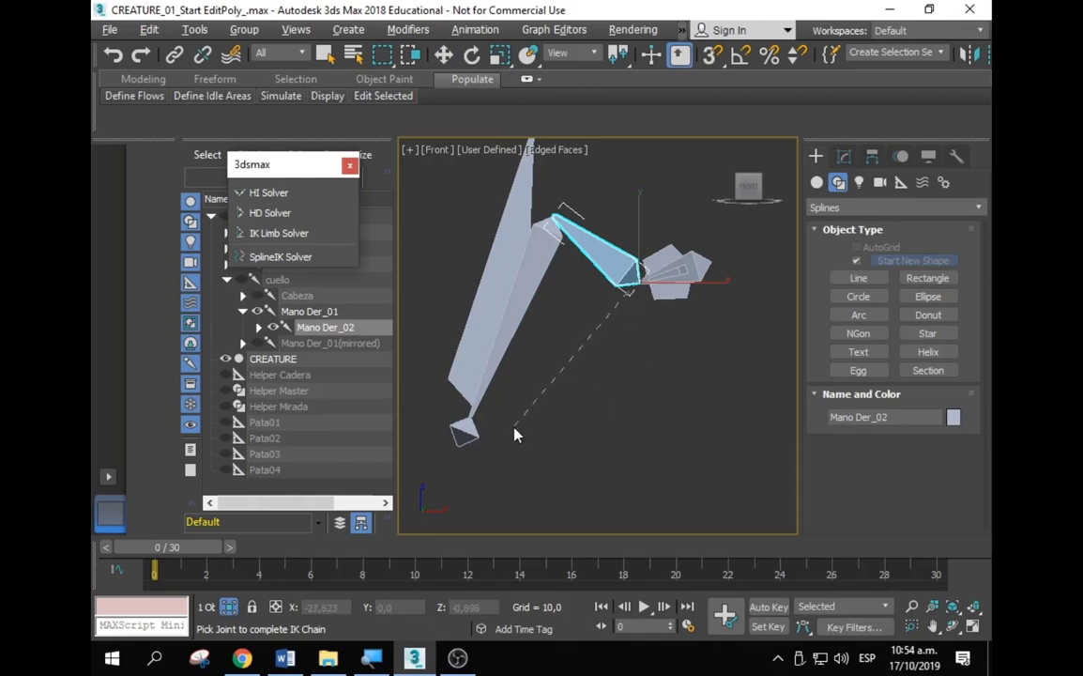
click(463, 431)
mouse_move(490, 413)
mouse_down()
mouse_move(507, 385)
mouse_move(423, 448)
mouse_move(496, 387)
mouse_move(484, 379)
mouse_move(446, 429)
mouse_move(486, 411)
mouse_up()
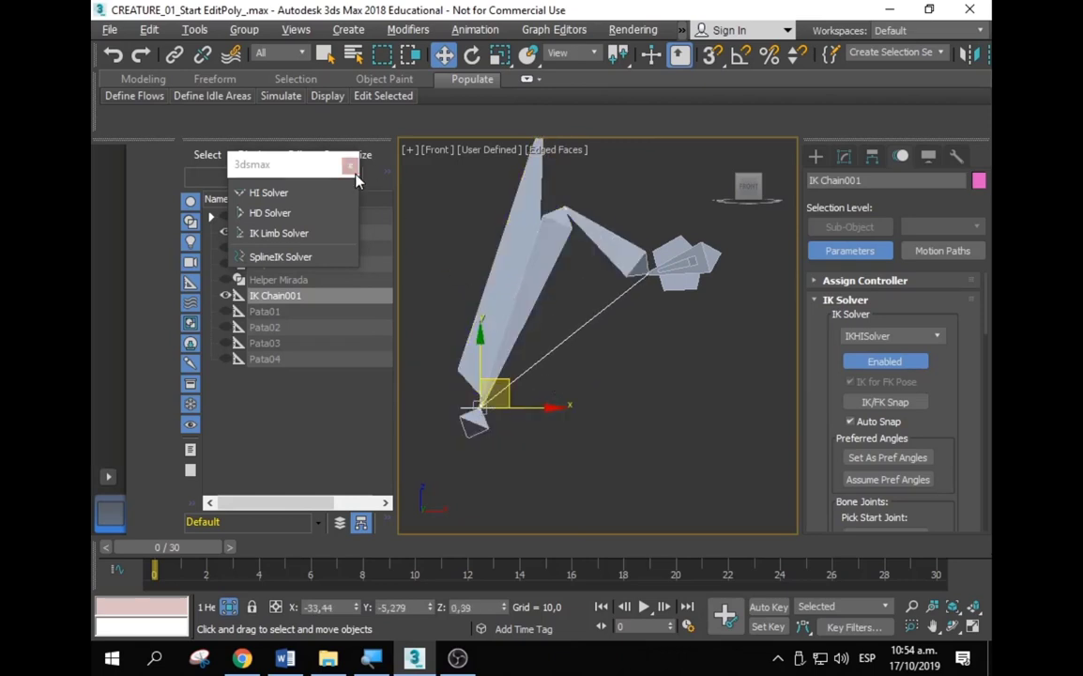
Step: Float the IK Solvers menu again and exit Isolate Selection to show the whole creature
click(469, 31)
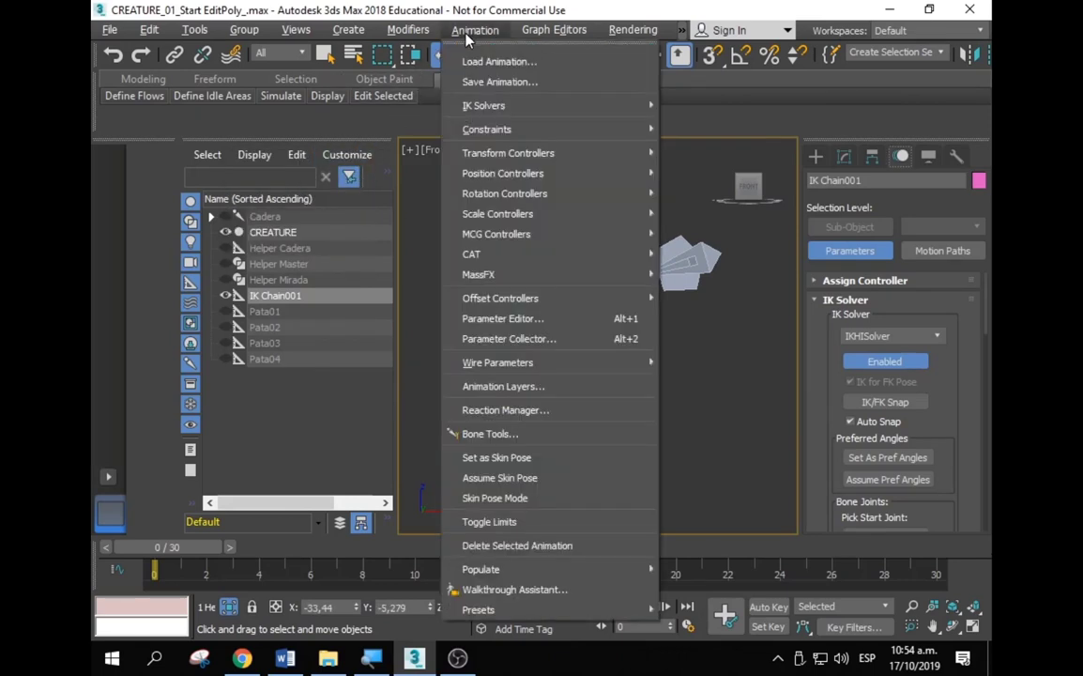
mouse_move(544, 105)
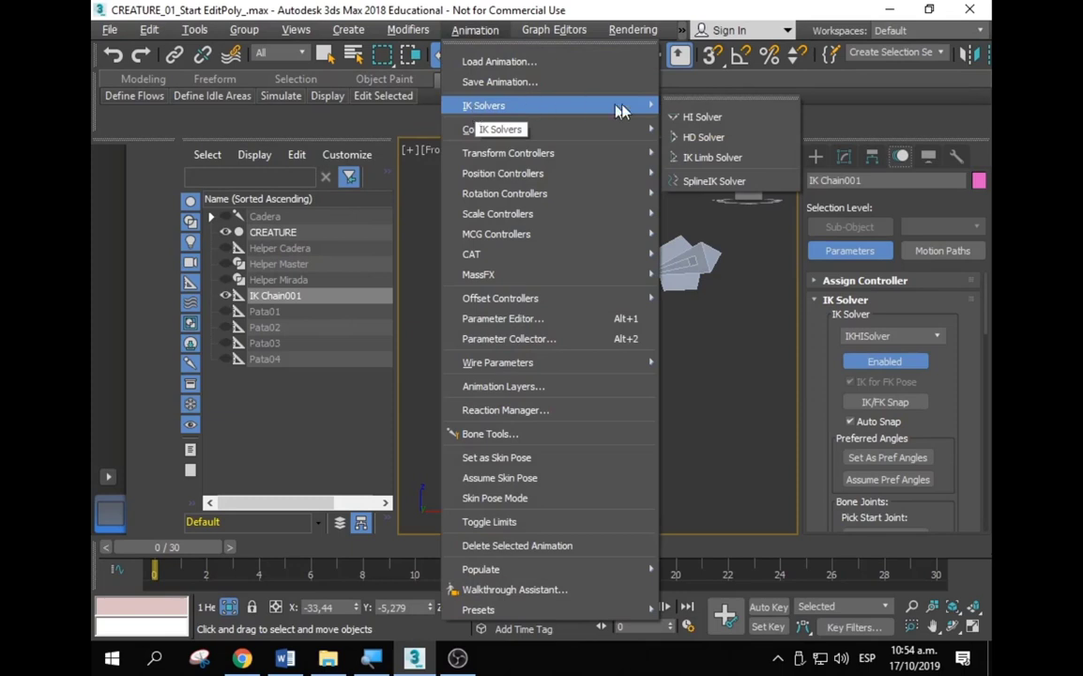
click(720, 98)
mouse_move(699, 83)
mouse_down()
mouse_move(303, 174)
mouse_move(364, 203)
mouse_up()
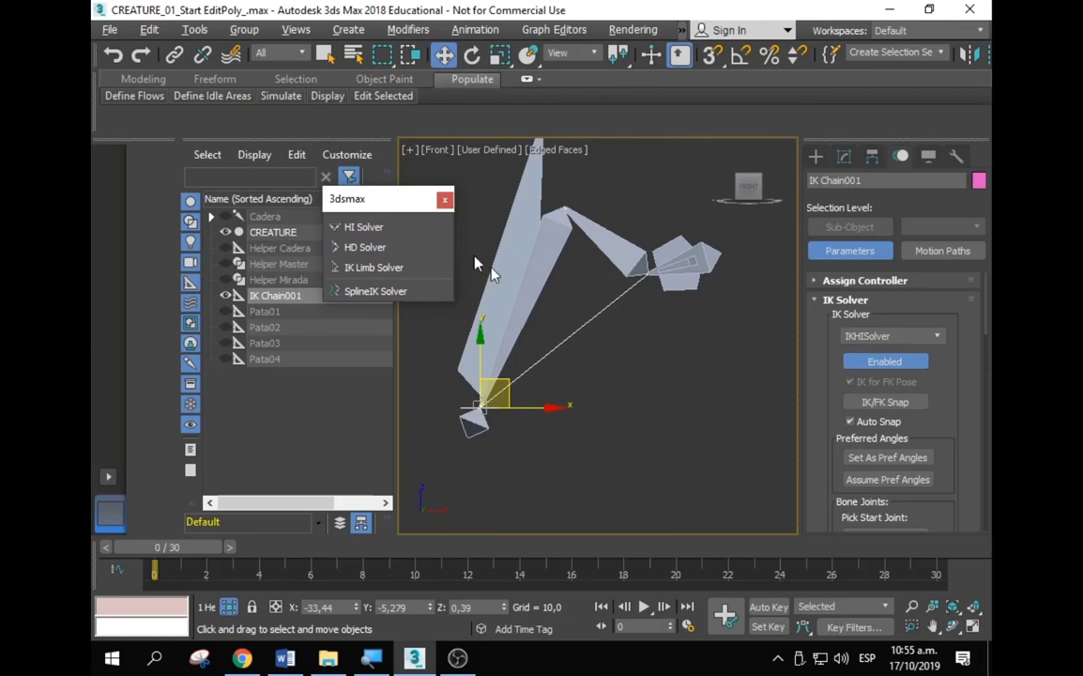
click(228, 607)
scroll(612, 453, up, 3)
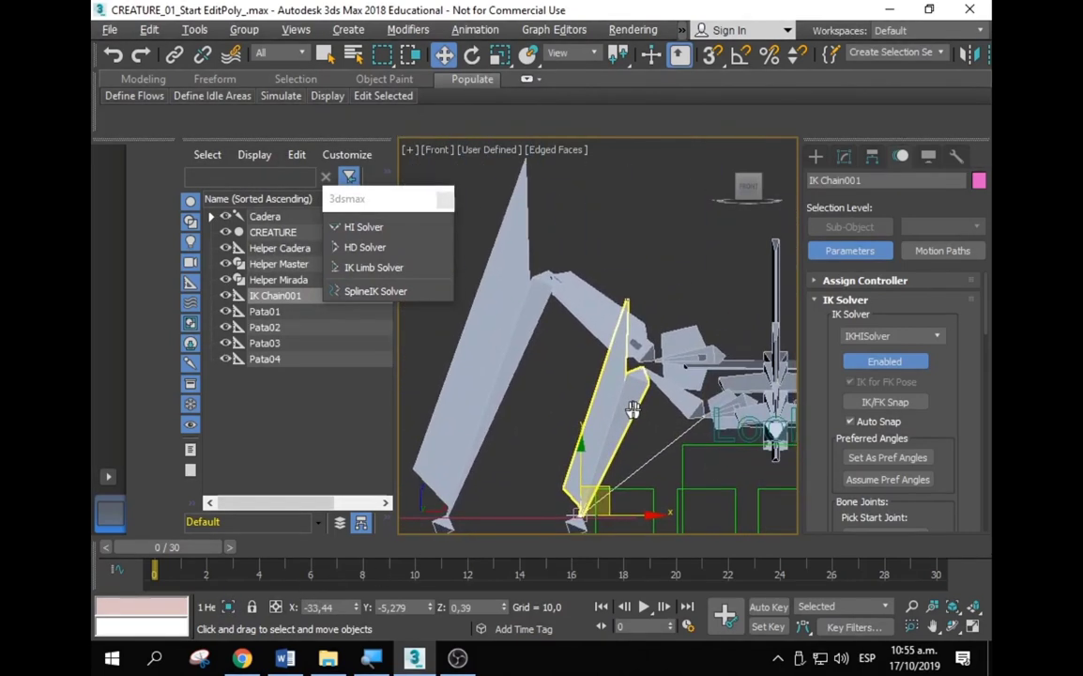
Step: Isolate the Bone001 leg and build HI Solver IK Chain002 from Bone002 to its end joint
click(597, 280)
middle_drag(596, 281, 607, 253)
double_click(722, 314)
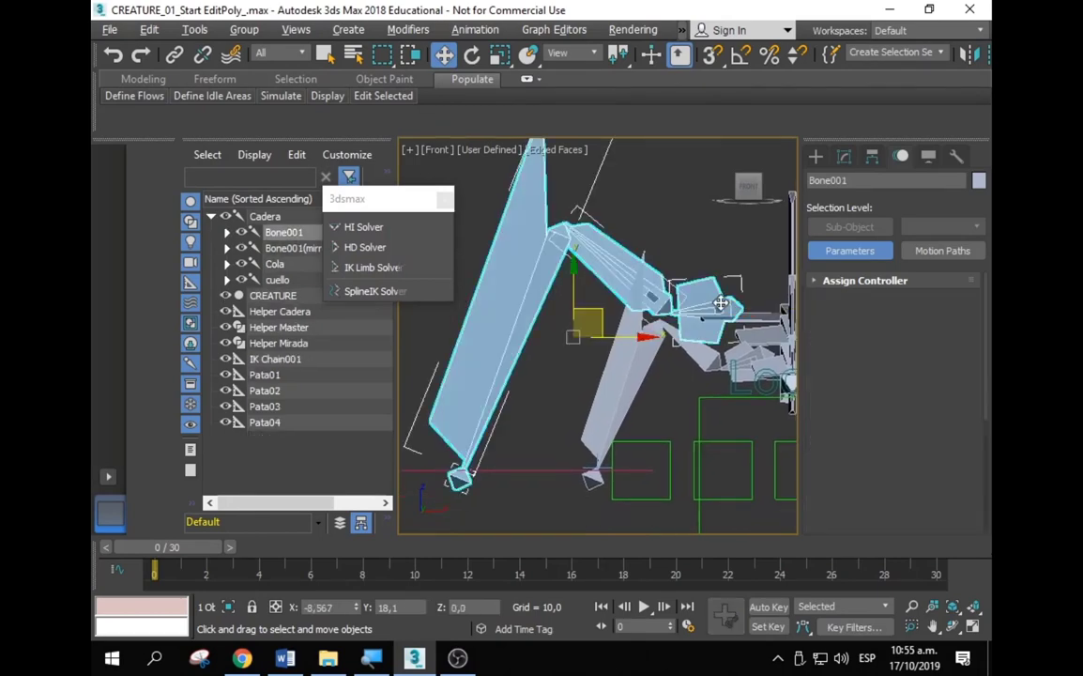
key(alt+q)
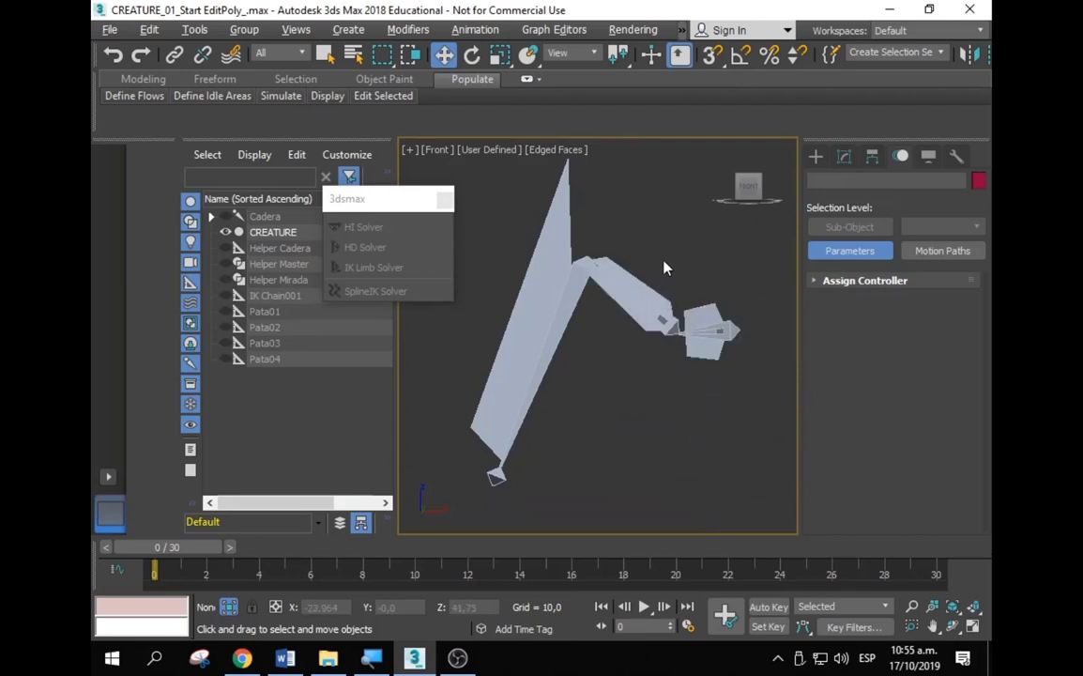
click(648, 303)
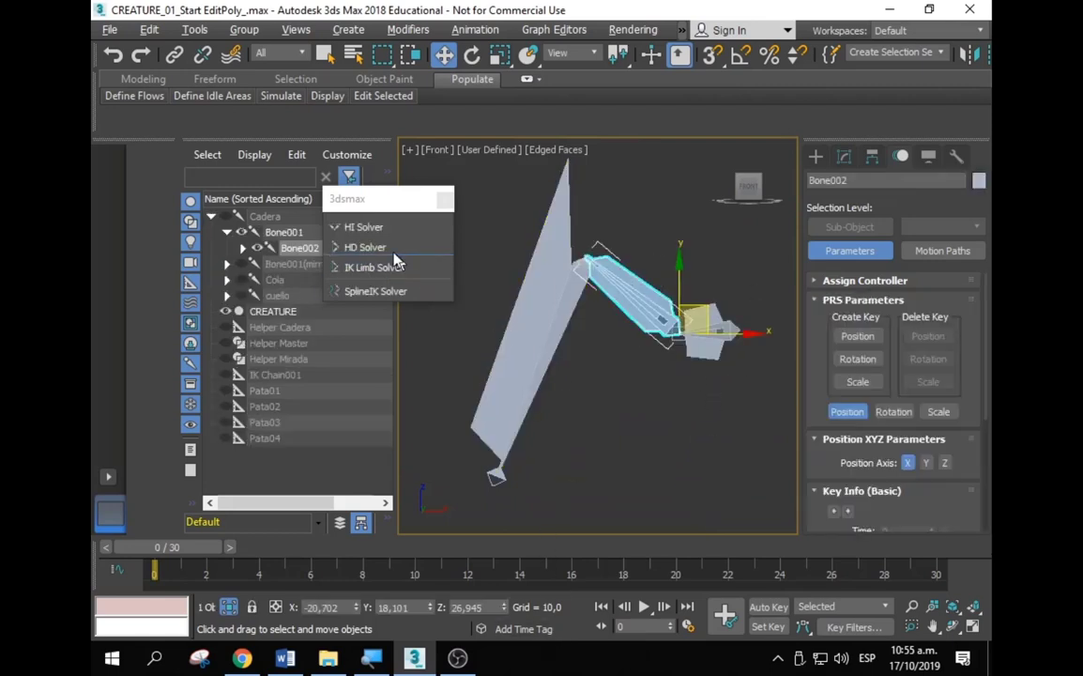
click(373, 229)
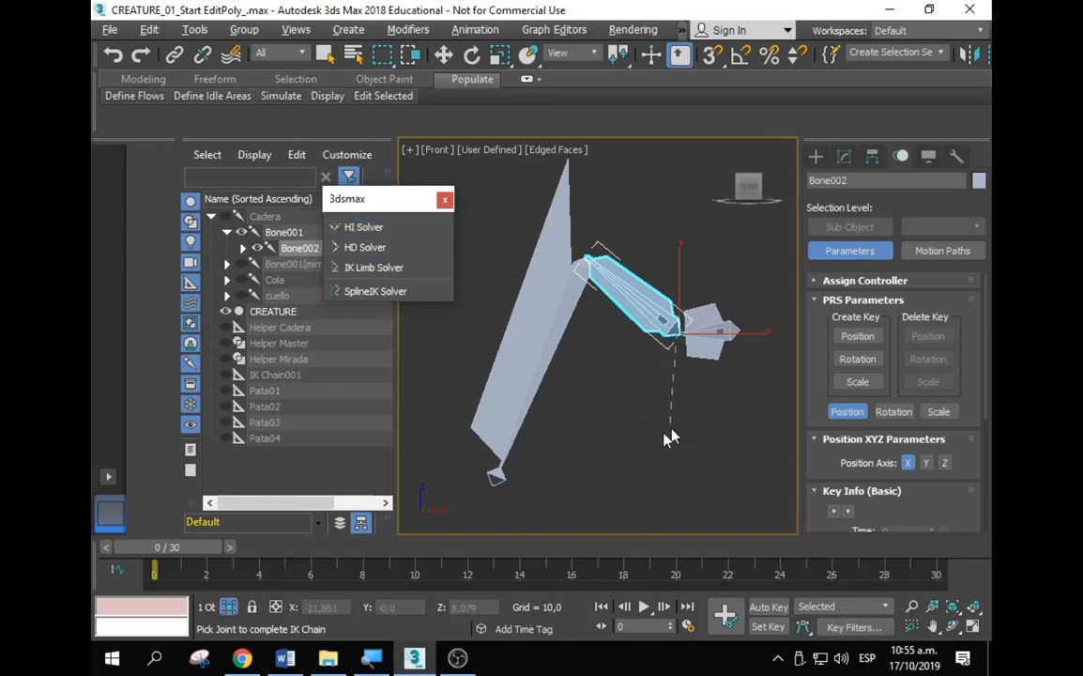
click(496, 475)
mouse_move(496, 474)
mouse_down()
mouse_move(360, 500)
mouse_move(458, 370)
mouse_up()
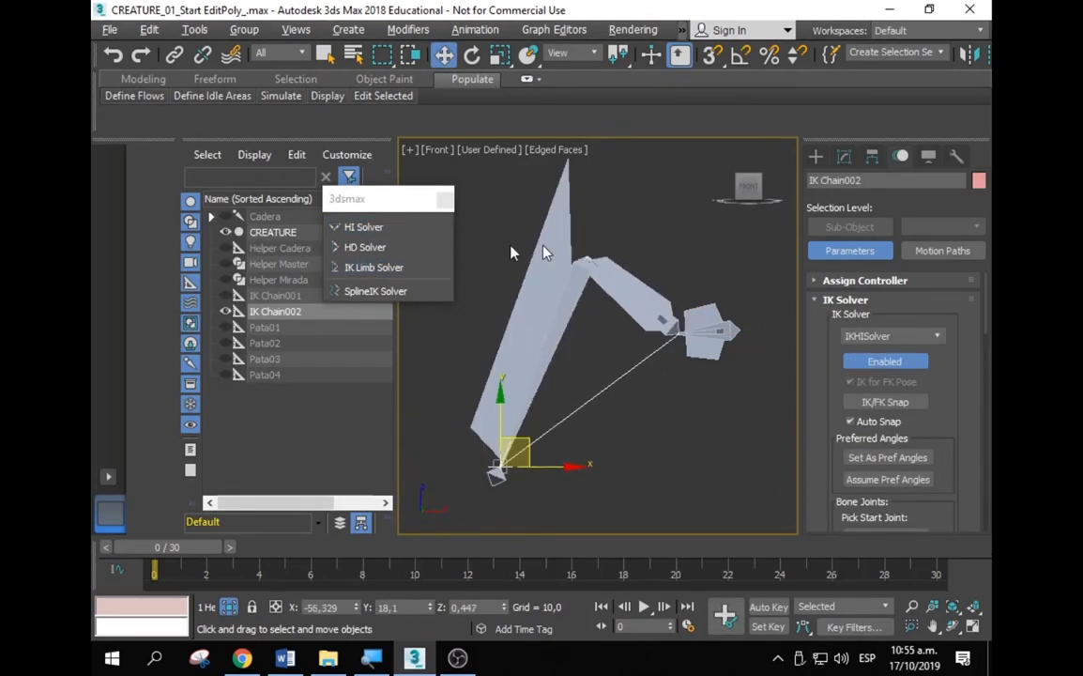
click(228, 607)
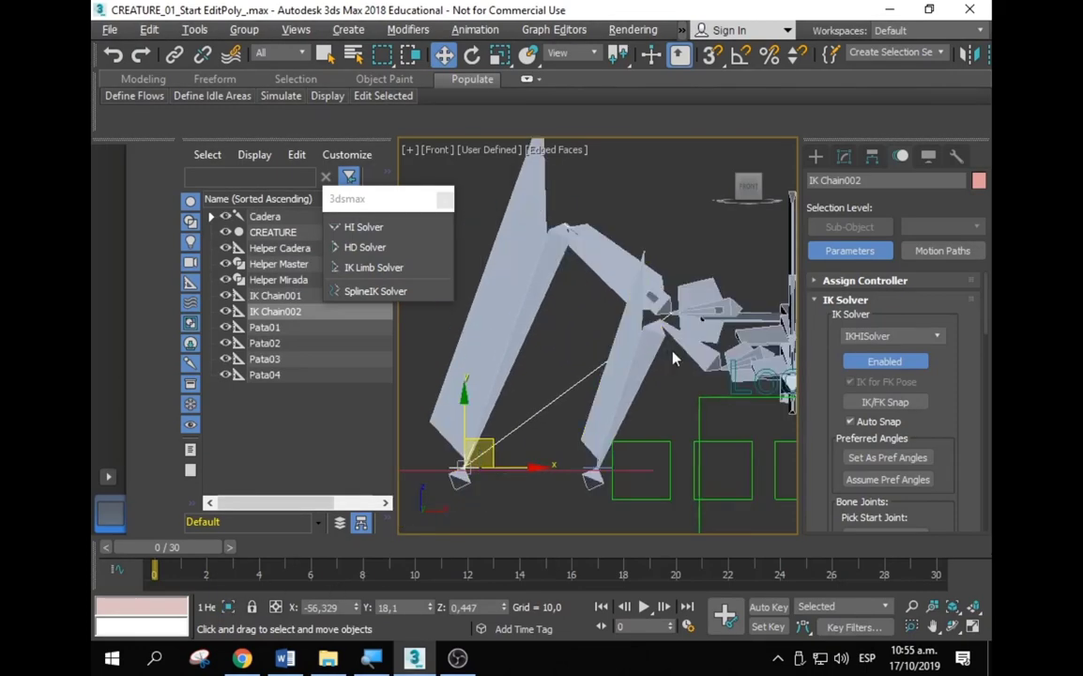
Step: Isolate the mirrored leg and create HI Solver IK Chain003 down to its end joint
double_click(652, 370)
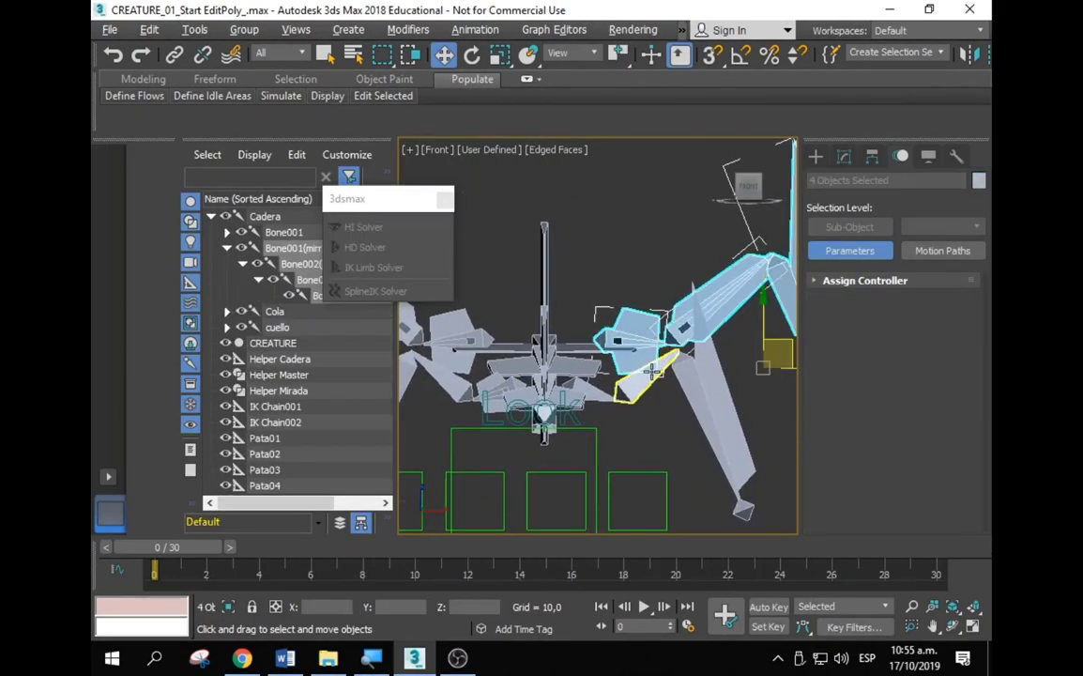
key(alt+q)
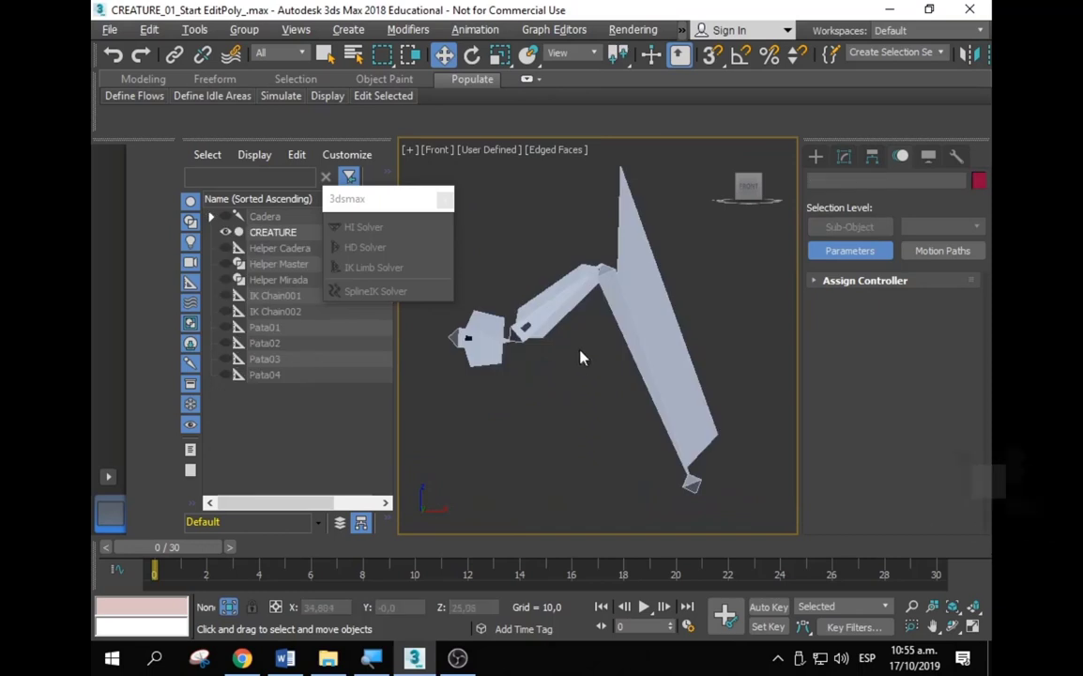
click(559, 298)
click(385, 234)
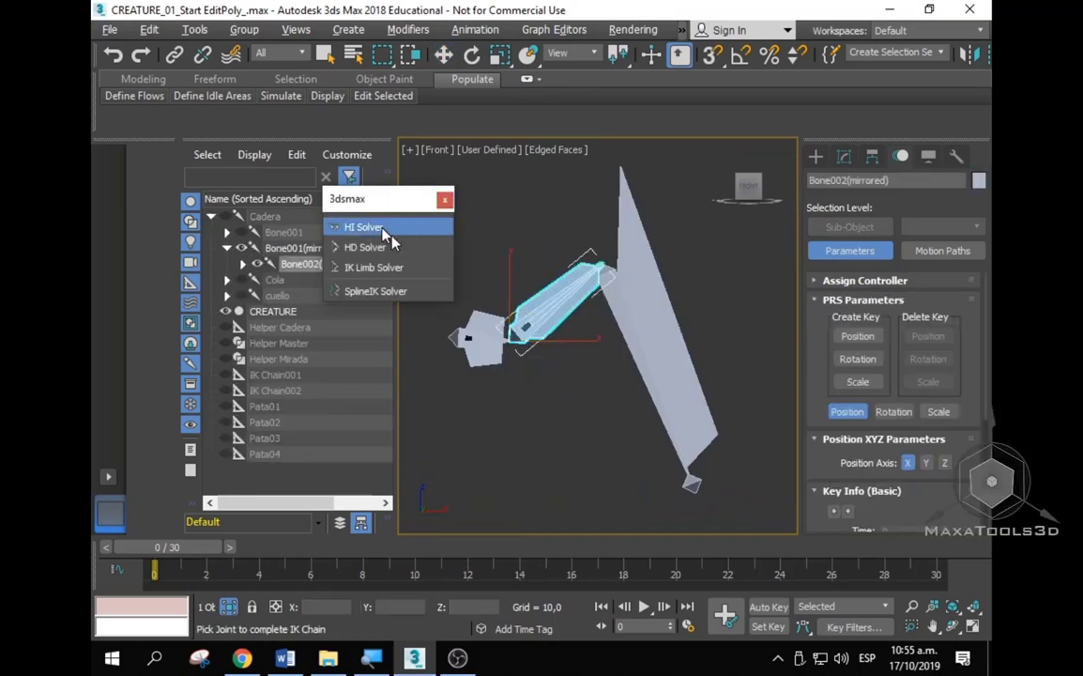
click(692, 484)
middle_drag(531, 437, 551, 415)
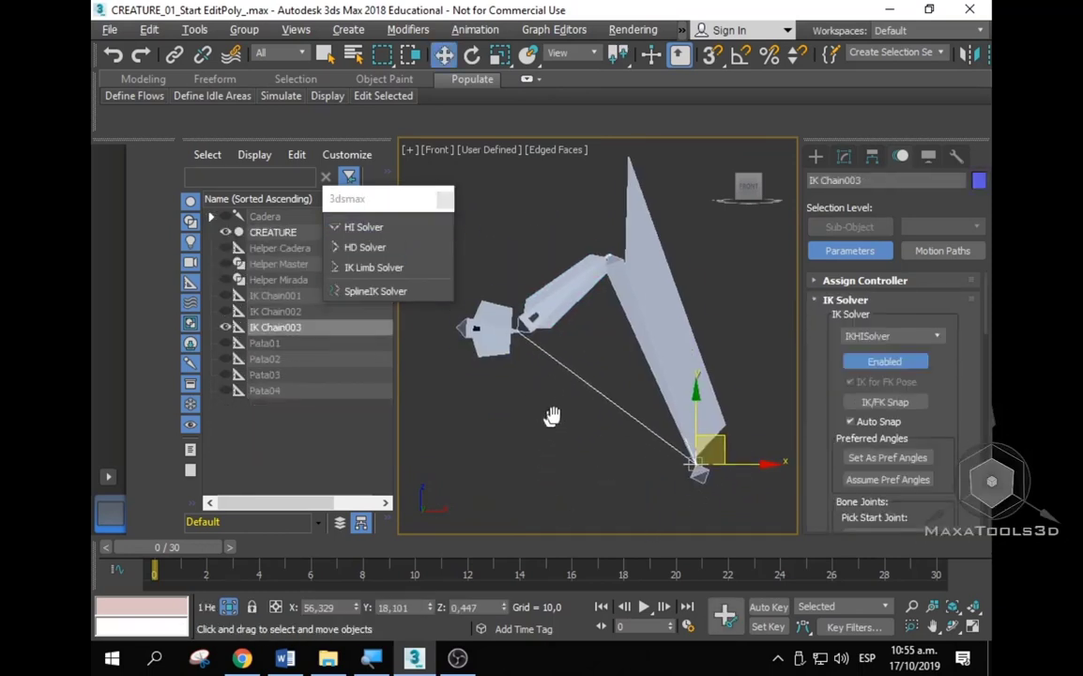
middle_drag(373, 488, 542, 370)
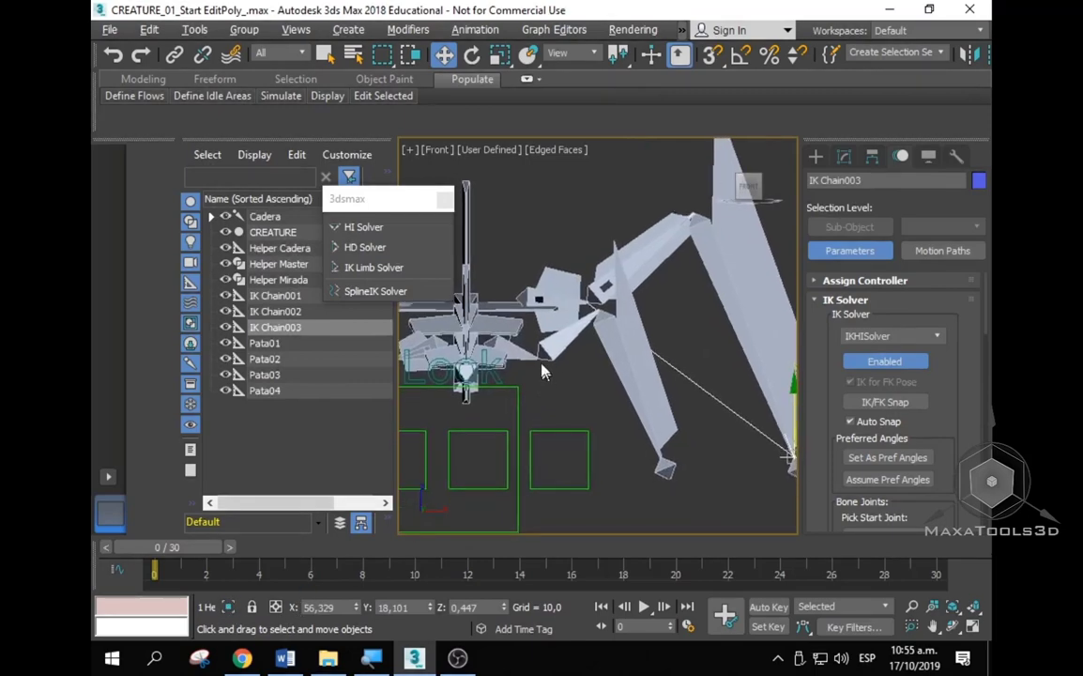
Step: Isolate the mirrored arm and create HI Solver IK Chain004 from Mano Der_02(mirrored)
double_click(522, 358)
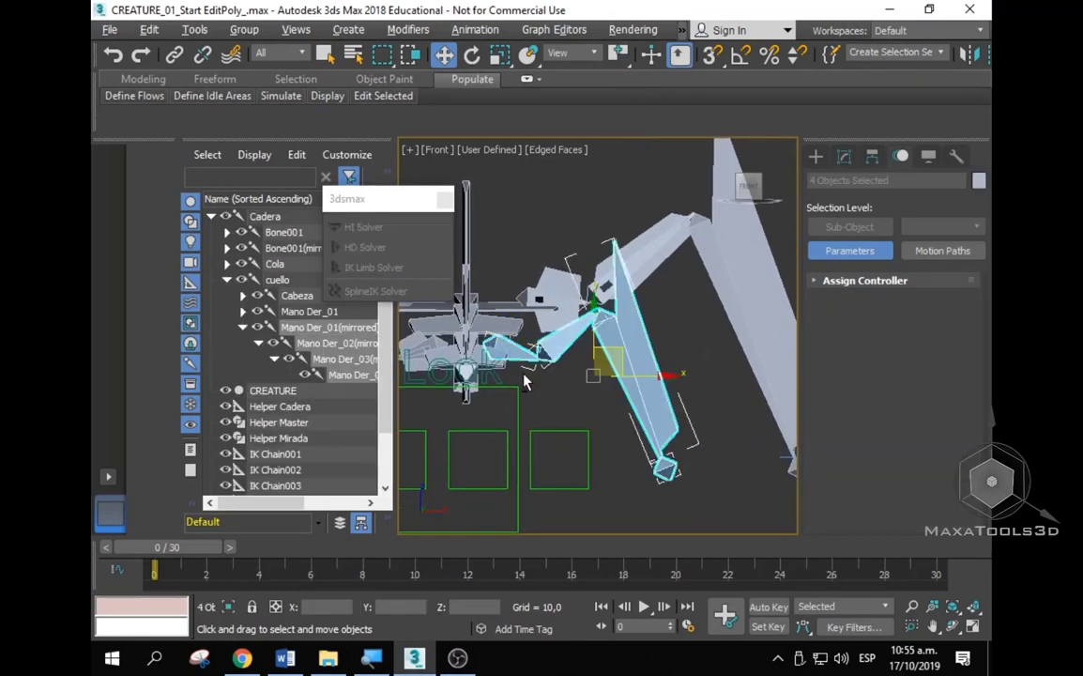
key(alt+q)
click(561, 368)
click(526, 322)
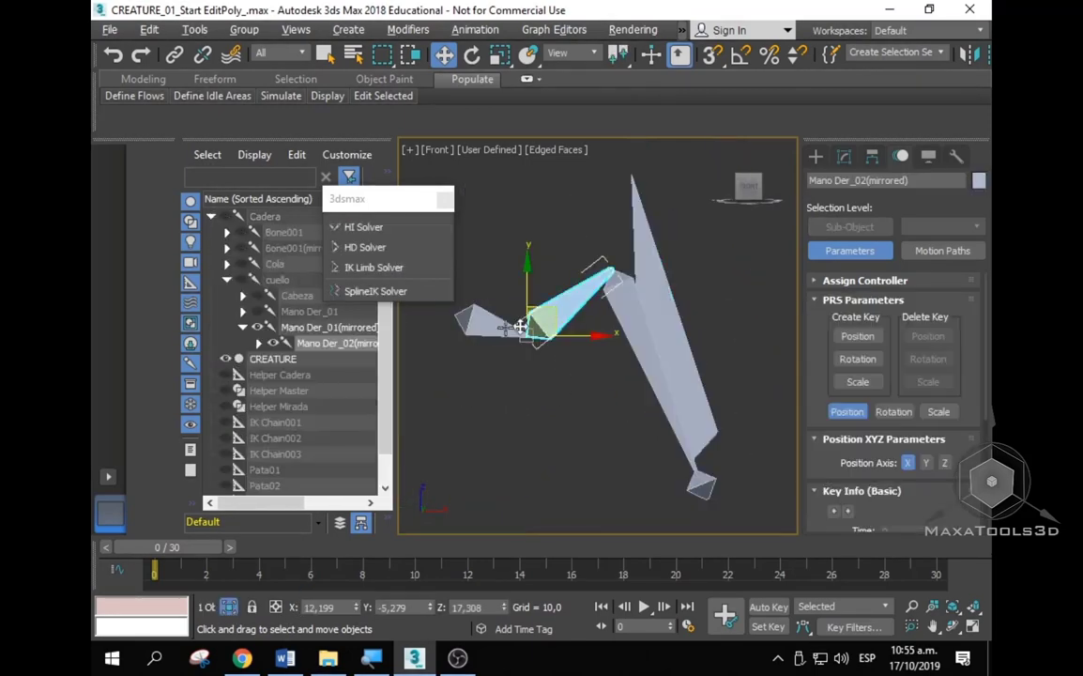
click(362, 228)
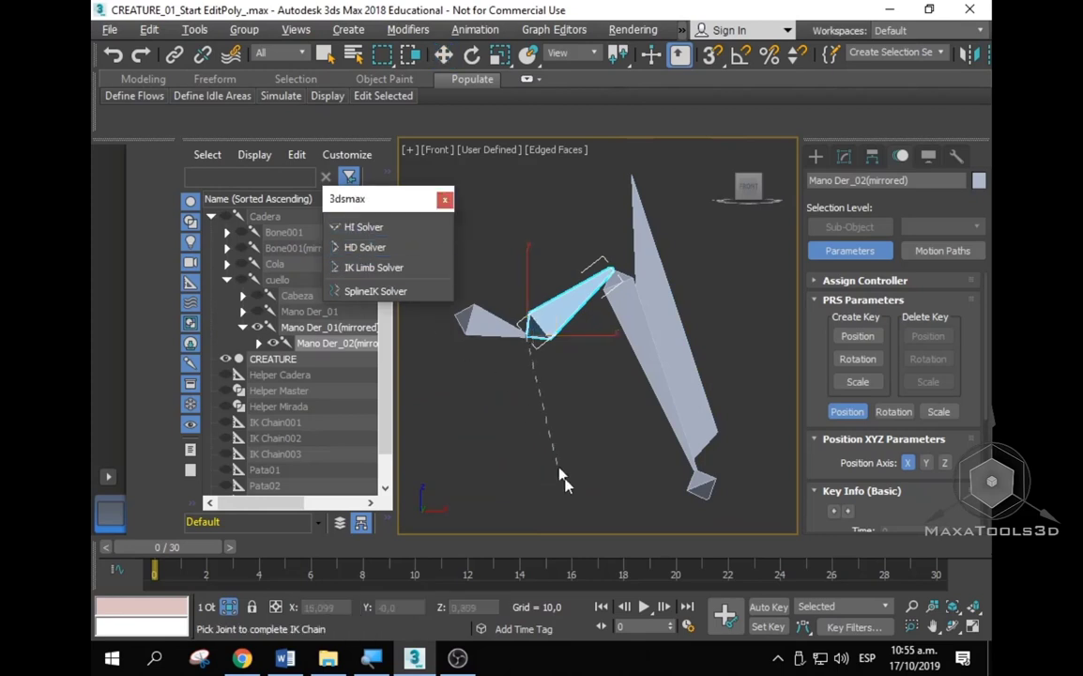
click(700, 483)
mouse_move(679, 465)
mouse_down()
mouse_move(578, 426)
mouse_move(589, 414)
mouse_up()
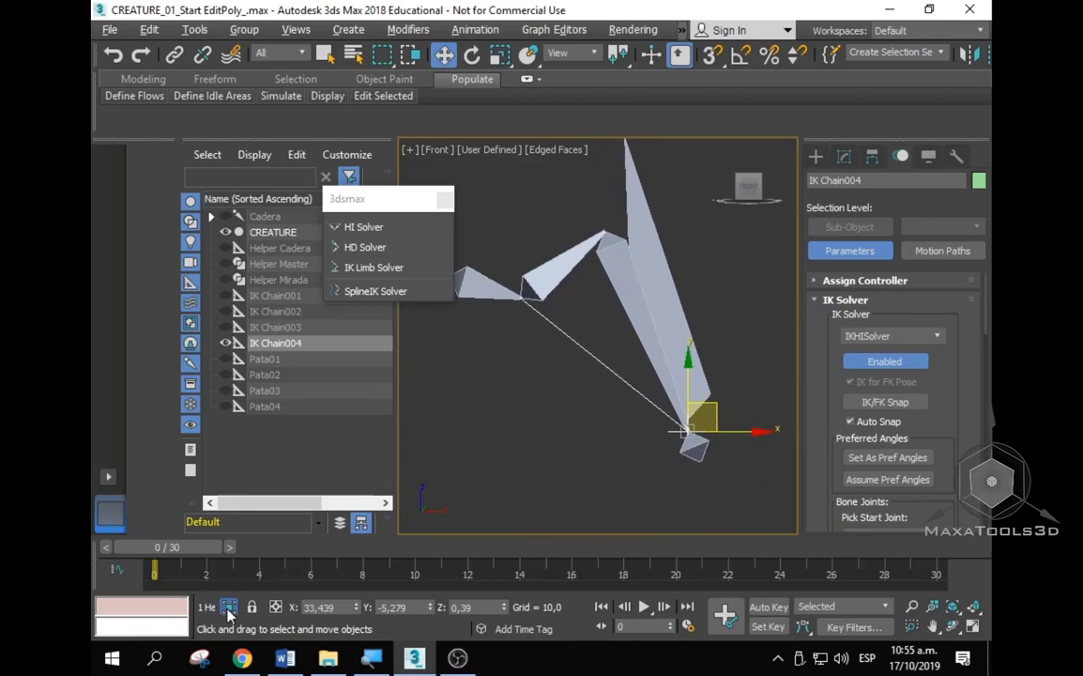
scroll(526, 375, down, 3)
alt+middle_drag(525, 375, 577, 424)
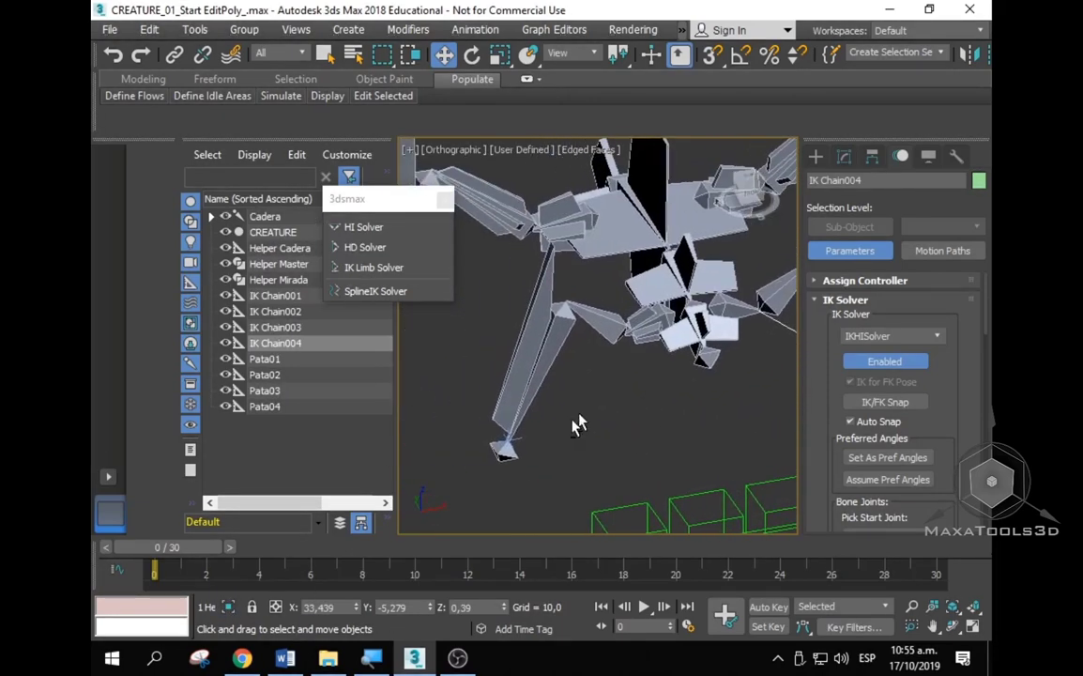
Step: Rename IK Chain001 to IK Chain Mano dere and IK Chain002 to IK Chain Pata dere
scroll(526, 427, up, 4)
click(502, 418)
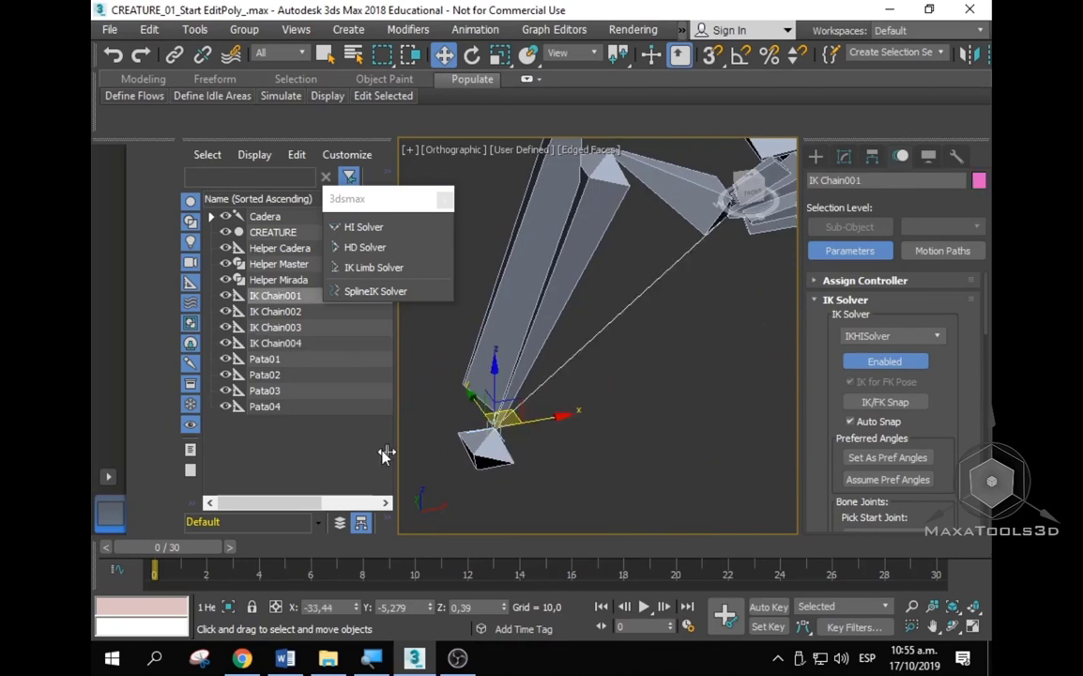
click(443, 199)
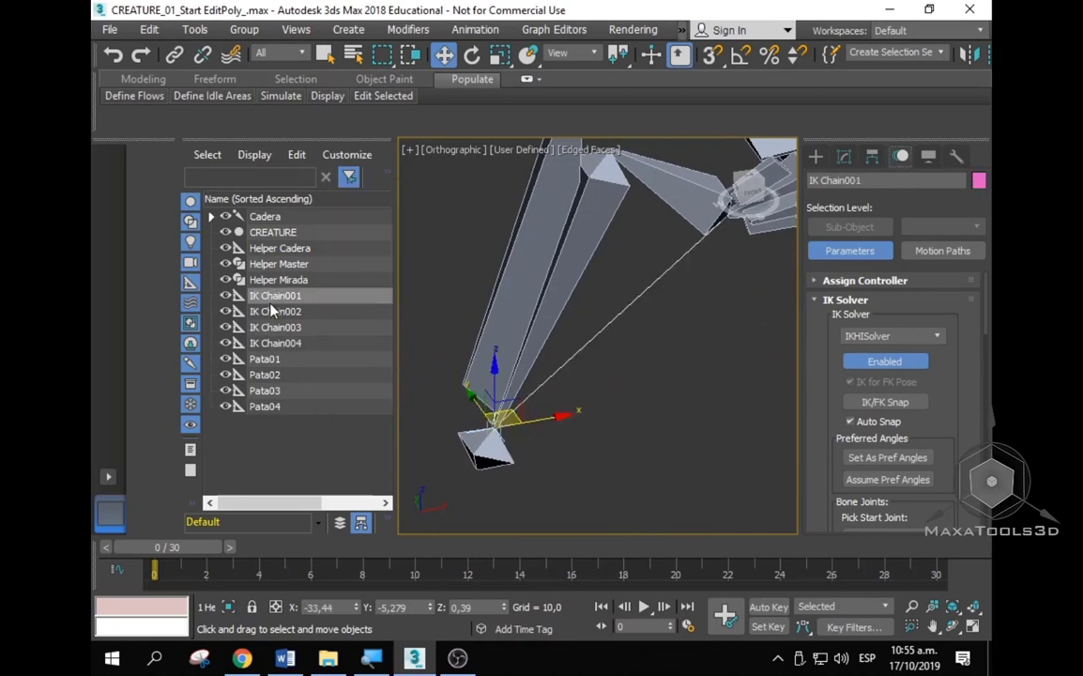
click(299, 296)
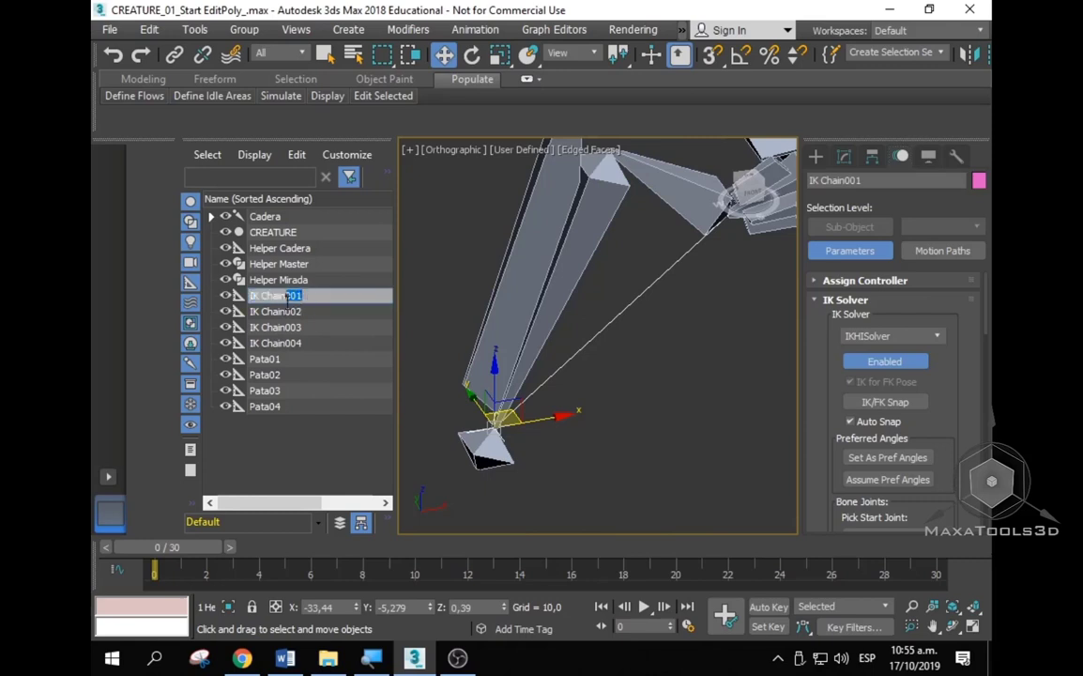
text(Ma)
text(no dere)
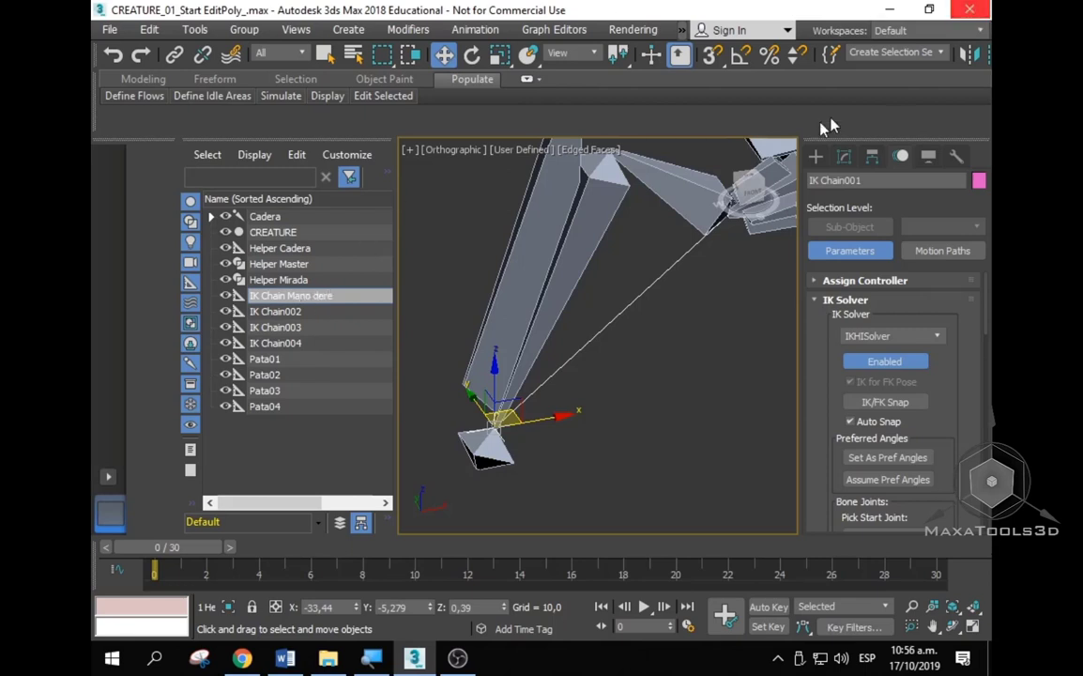
click(275, 310)
scroll(615, 377, down, 3)
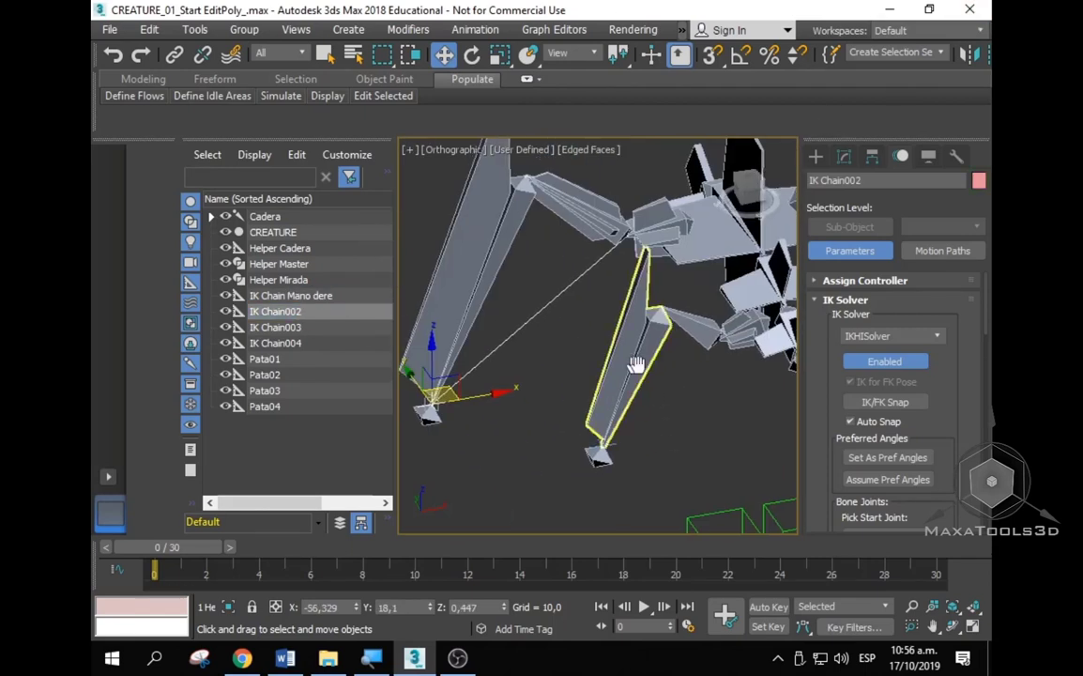
click(297, 314)
text(Pata dere)
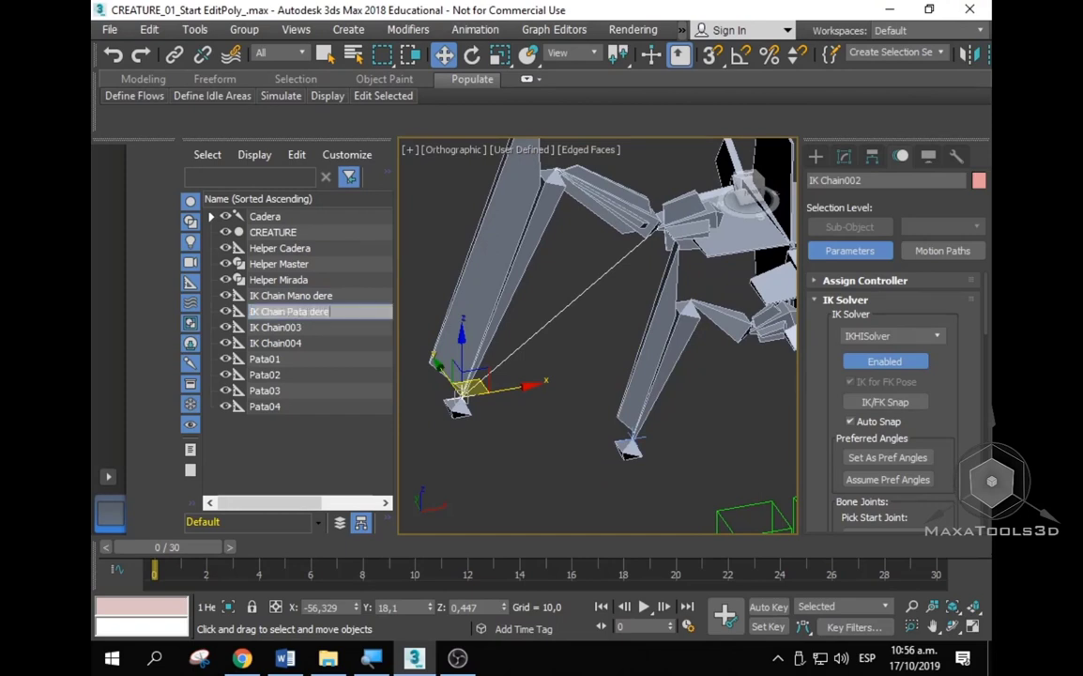
Step: Rename IK Chain003 to IK Chain Pata Izq and IK Chain004 to IK Chain Mano izq
click(275, 326)
scroll(566, 362, down, 3)
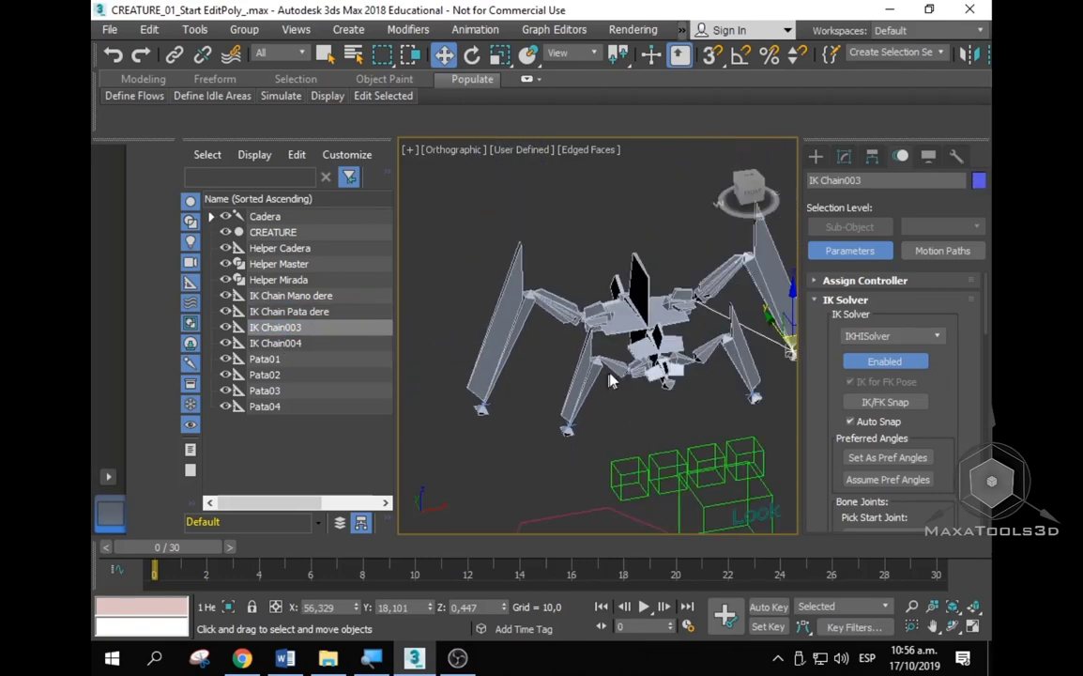
middle_drag(626, 359, 502, 365)
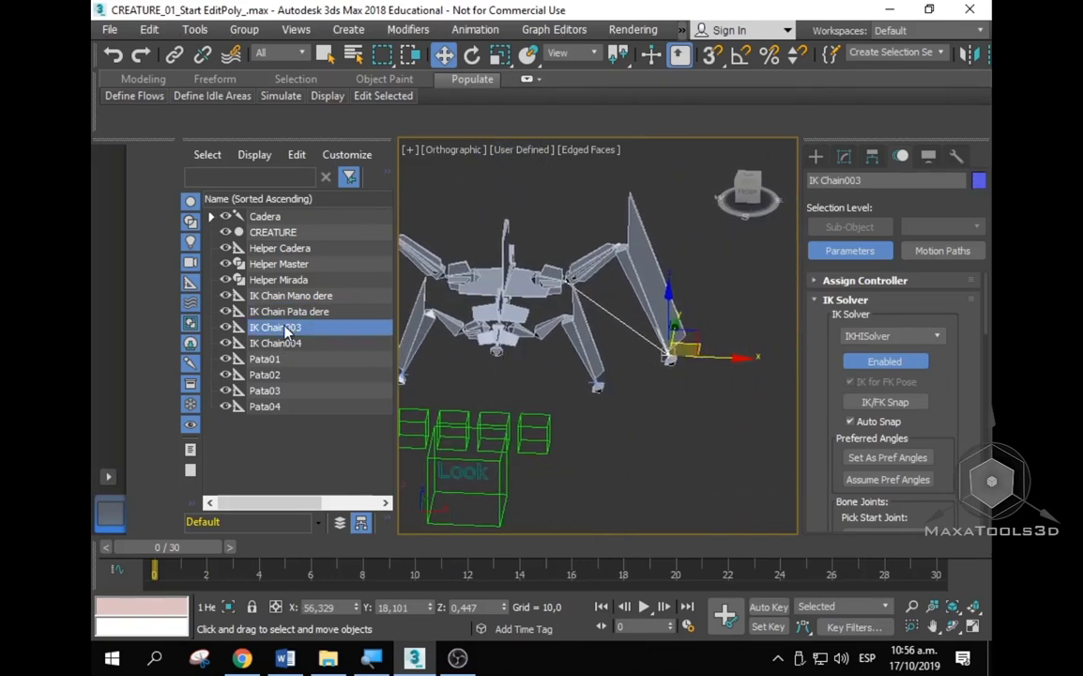
click(287, 328)
text(Pata Izq)
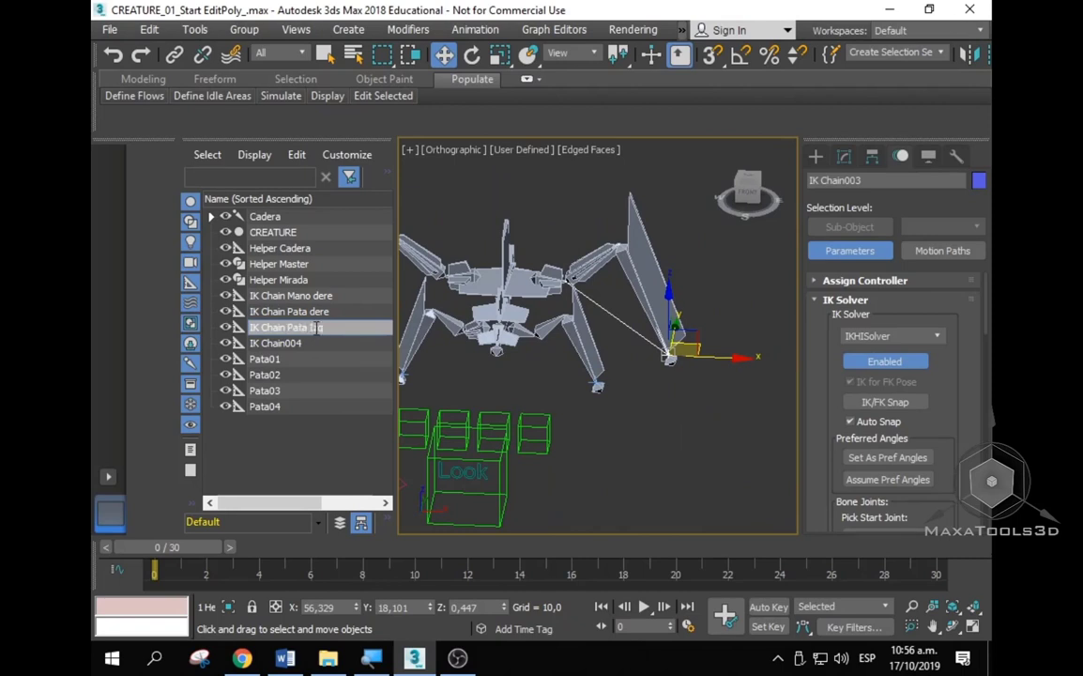
click(291, 344)
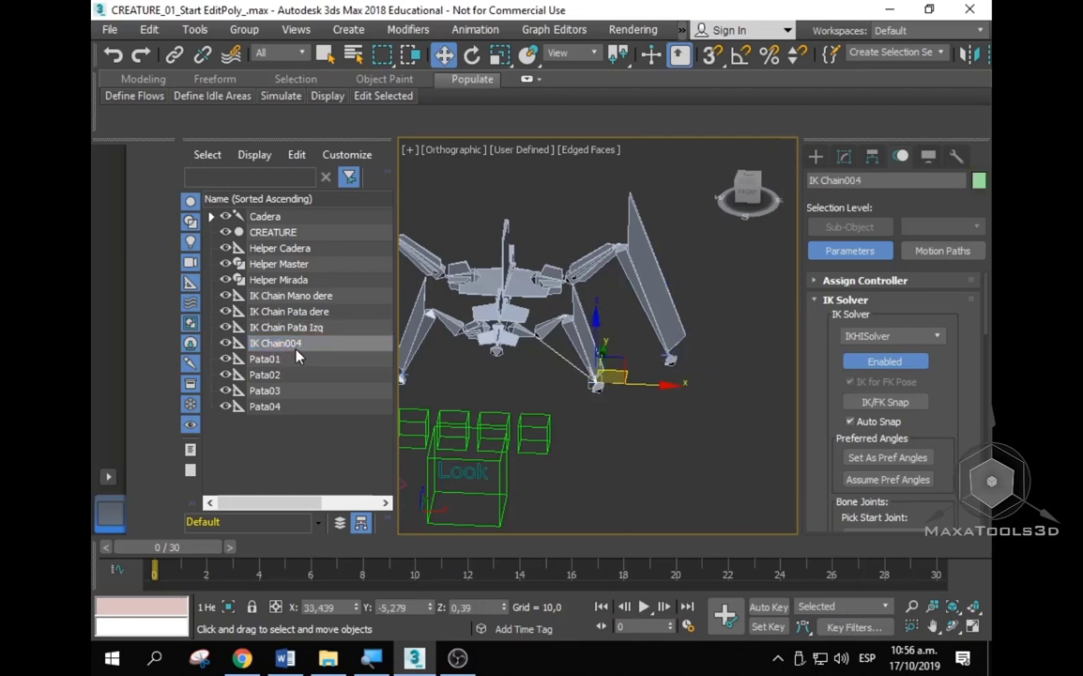
click(298, 344)
text(Mano Izq)
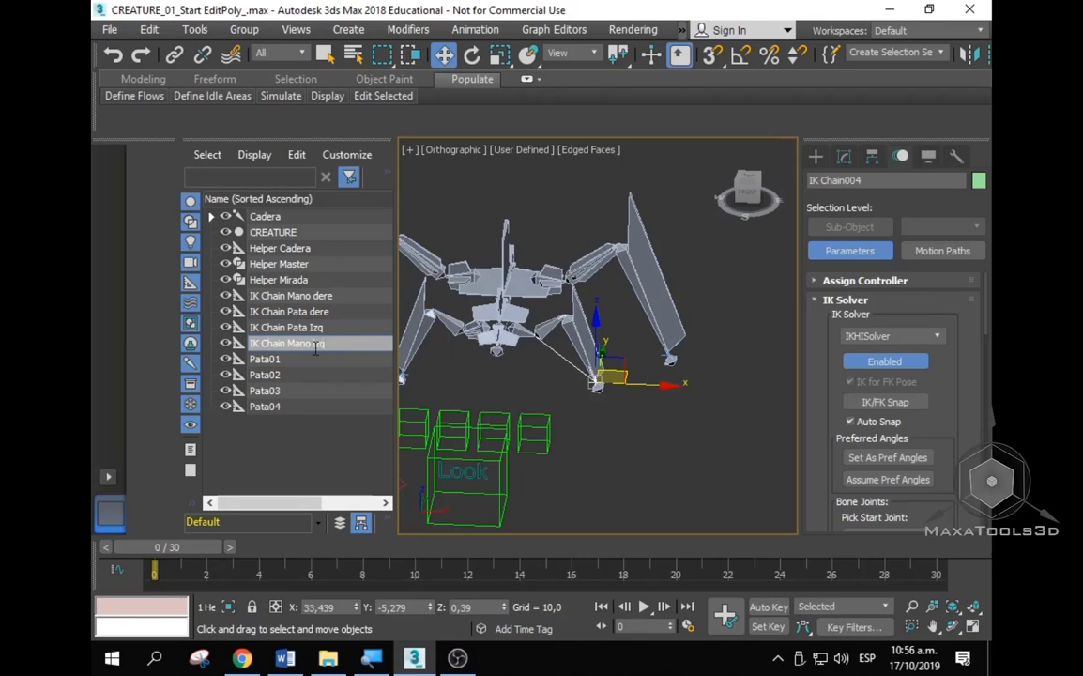
key(Return)
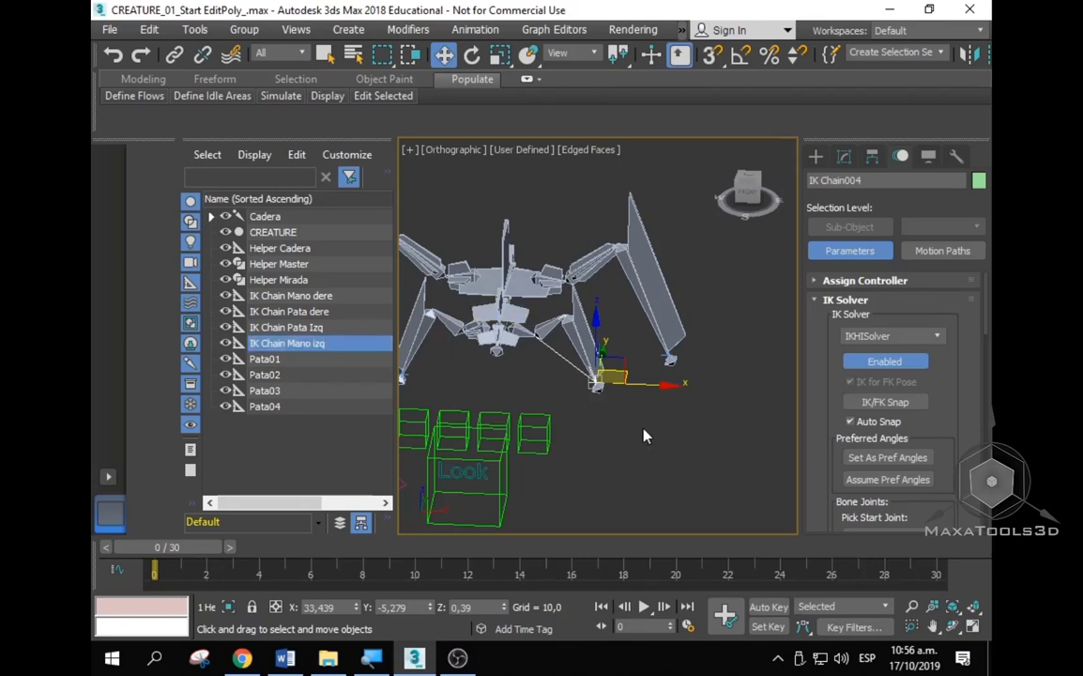
click(639, 439)
Step: Drag the IK Chain Mano izq goal to check that the left limb follows
scroll(647, 394, up, 2)
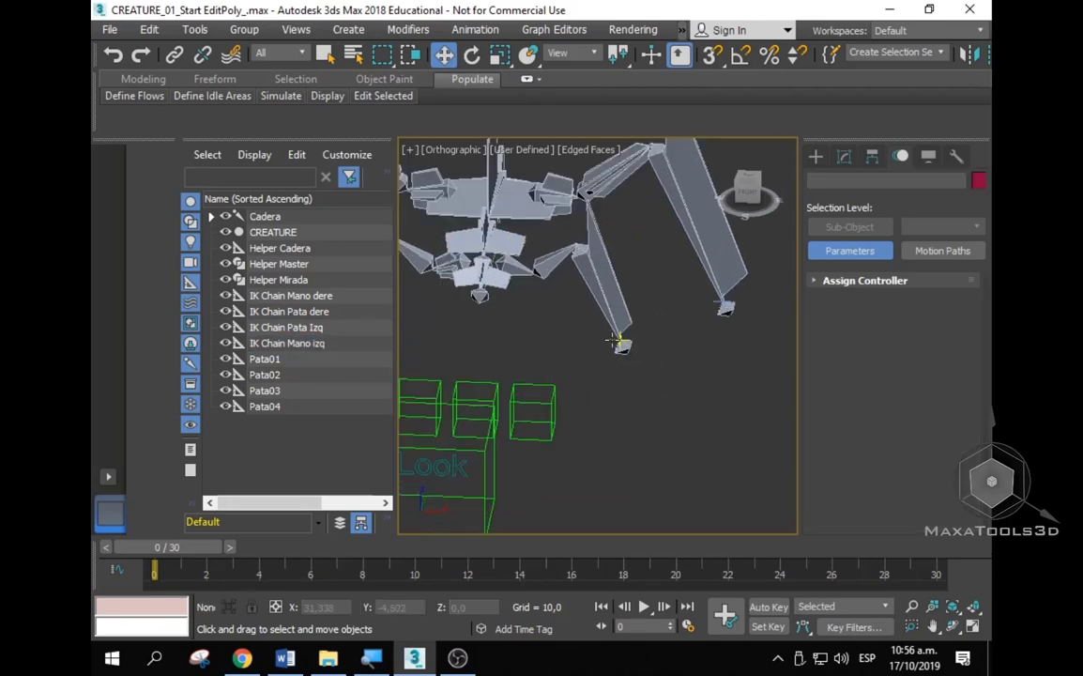
scroll(648, 342, up, 1)
scroll(695, 319, up, 2)
scroll(716, 317, up, 2)
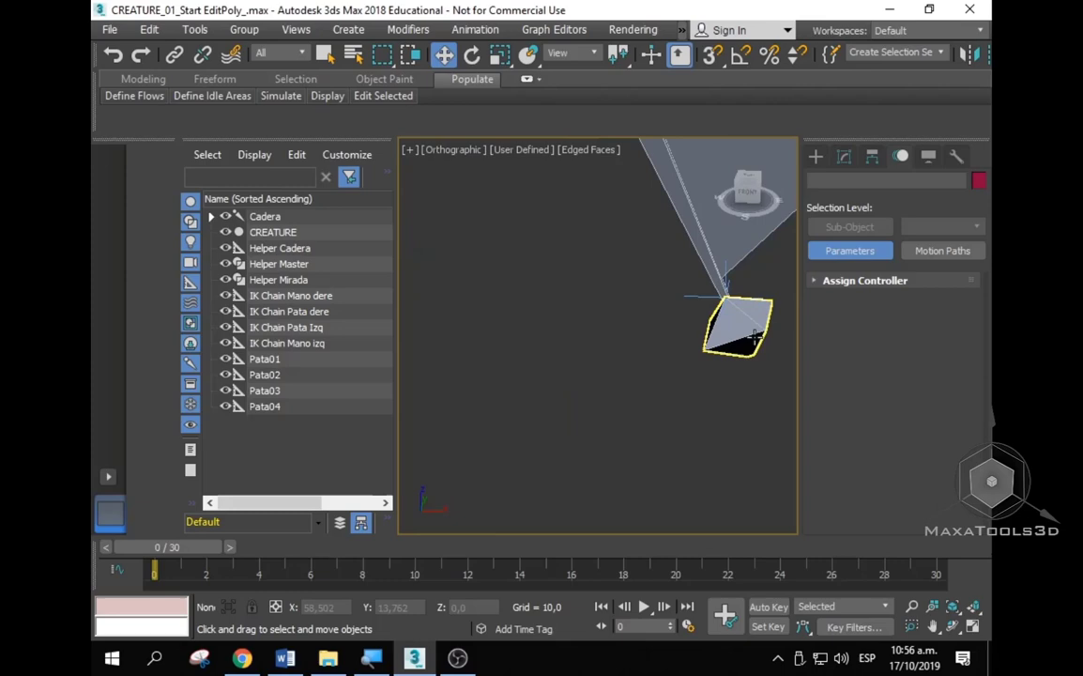
click(718, 287)
scroll(687, 379, down, 3)
alt+middle_drag(687, 379, 579, 371)
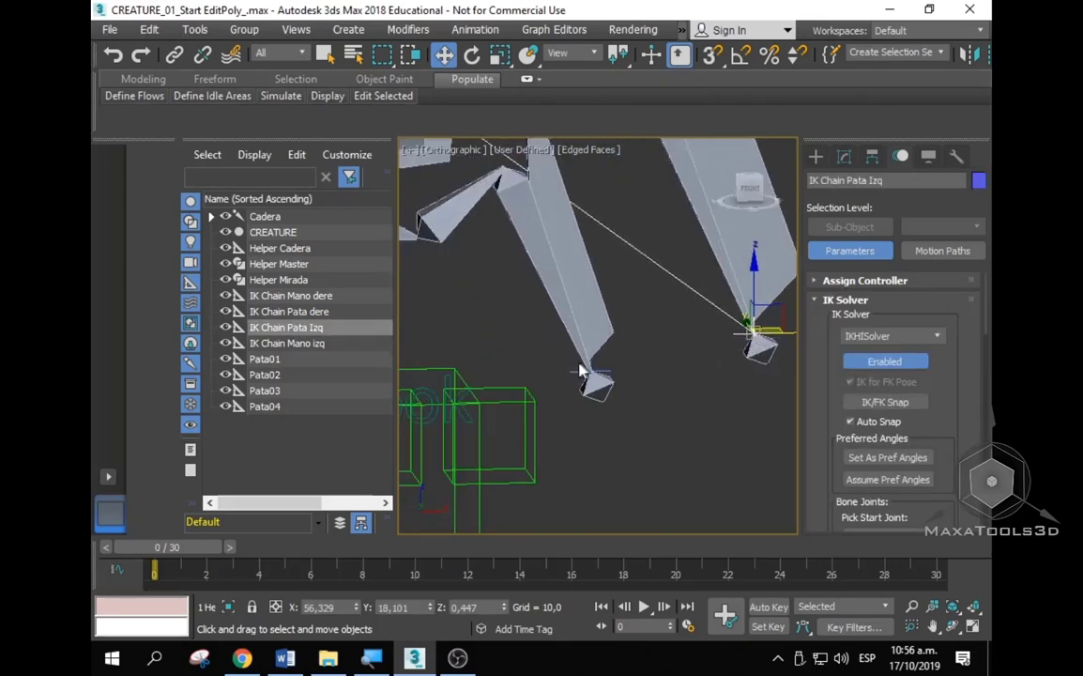
scroll(579, 371, up, 3)
click(615, 389)
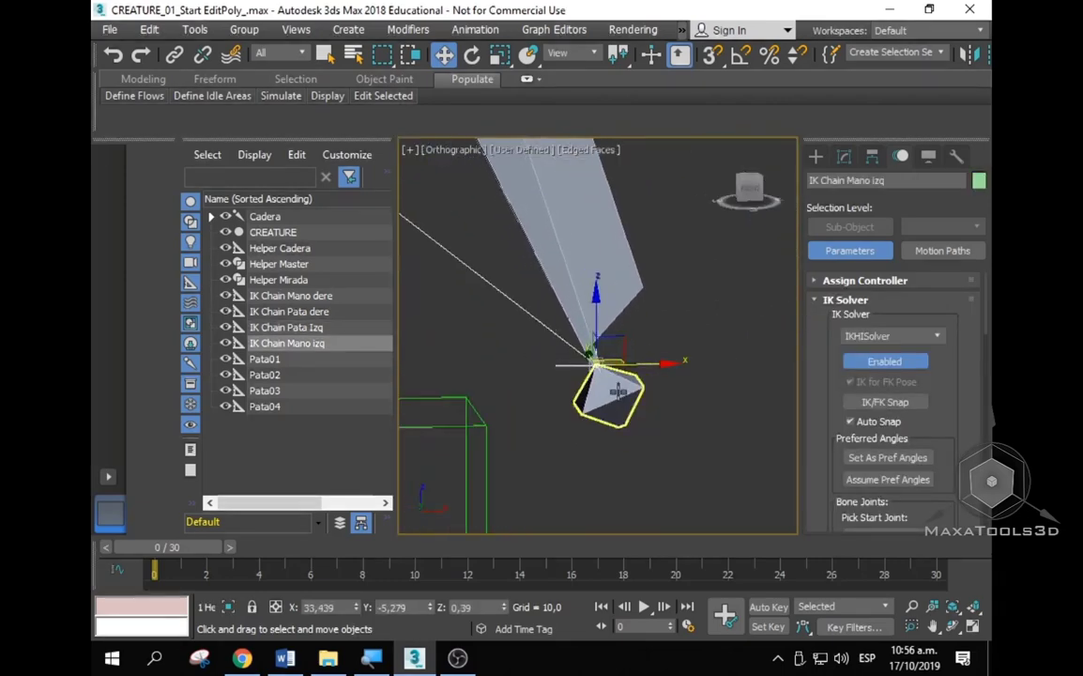
scroll(618, 390, down, 3)
drag(619, 366, 650, 347)
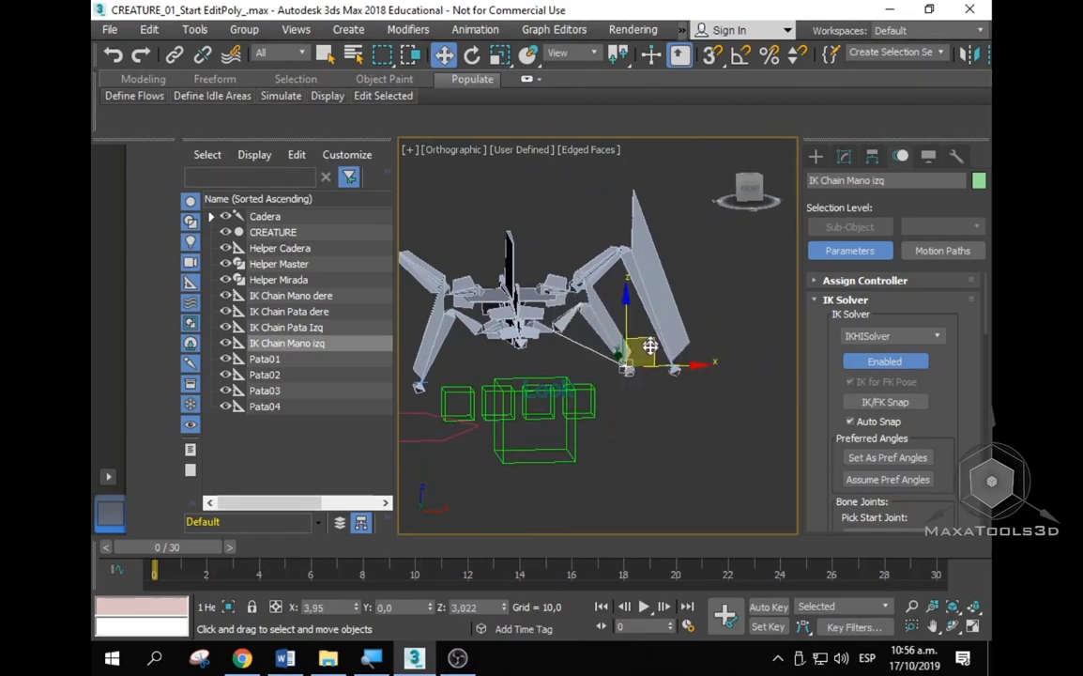
click(686, 474)
Step: Orbit and zoom around the creature to inspect the re-posed limb
alt+middle_drag(562, 318, 591, 286)
scroll(670, 310, up, 2)
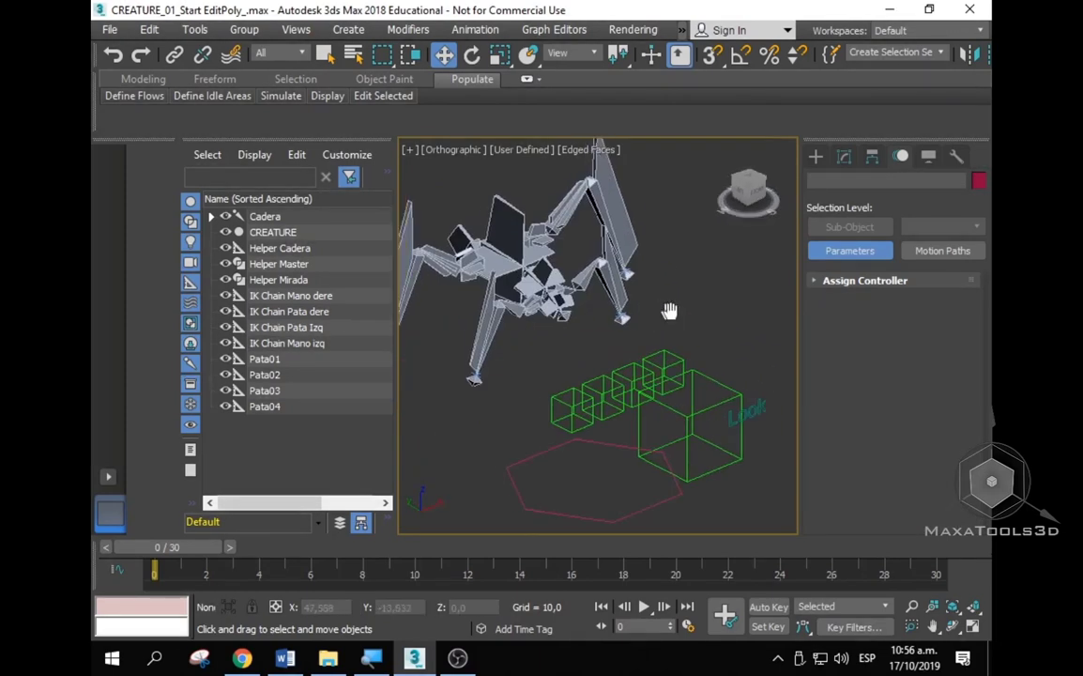
scroll(669, 310, down, 2)
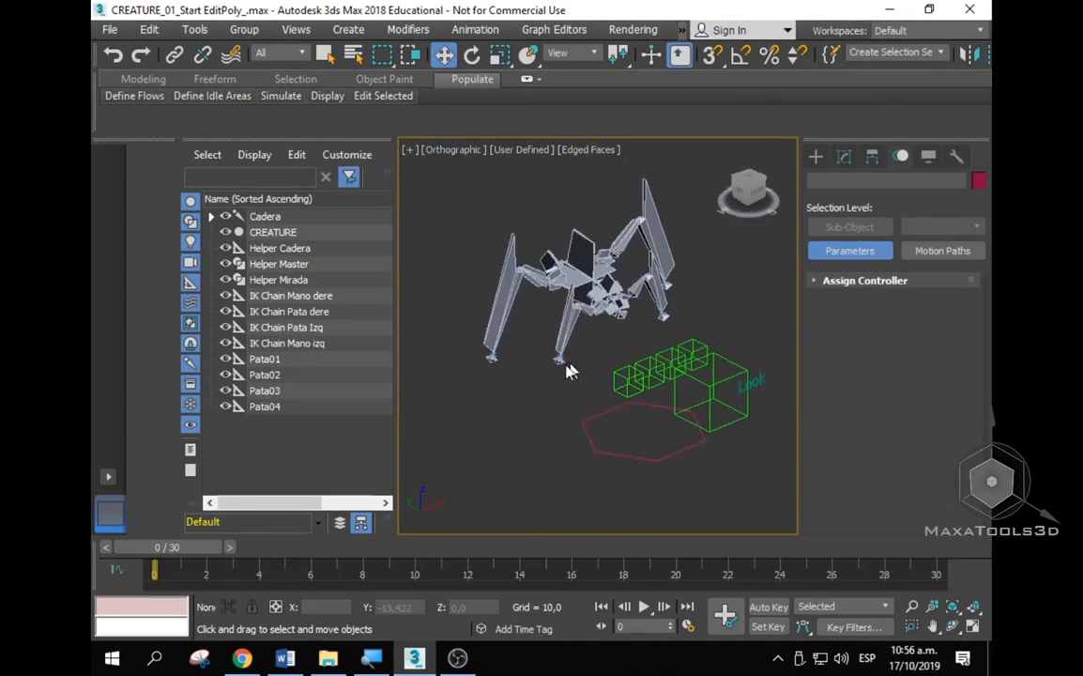
key(super)
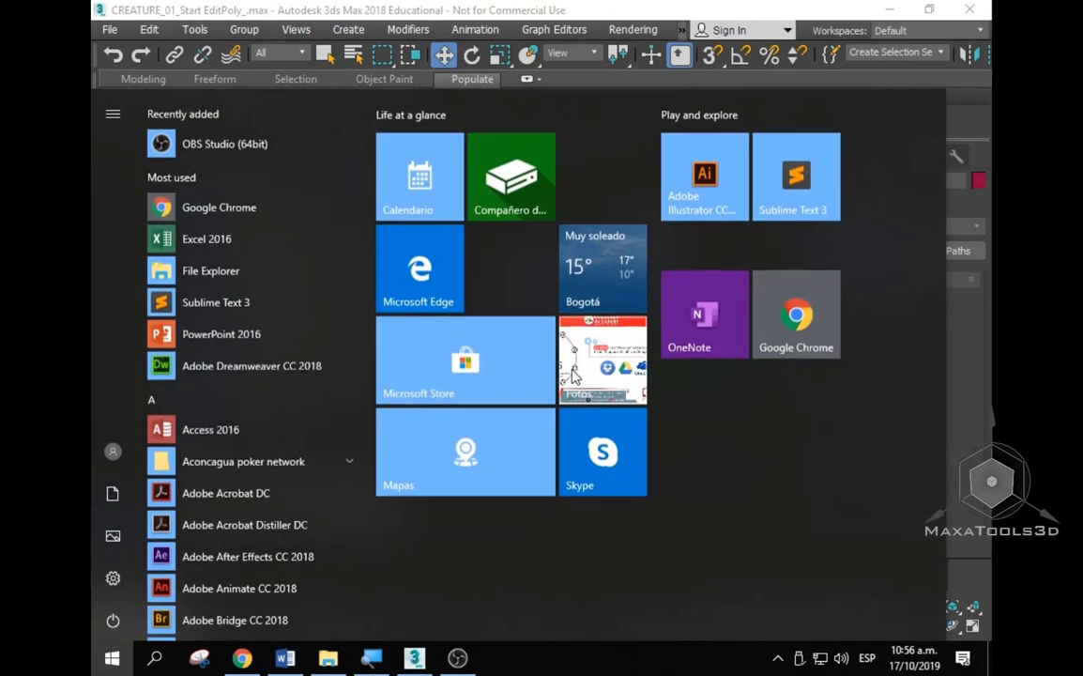
key(super)
scroll(598, 401, up, 2)
scroll(600, 402, up, 2)
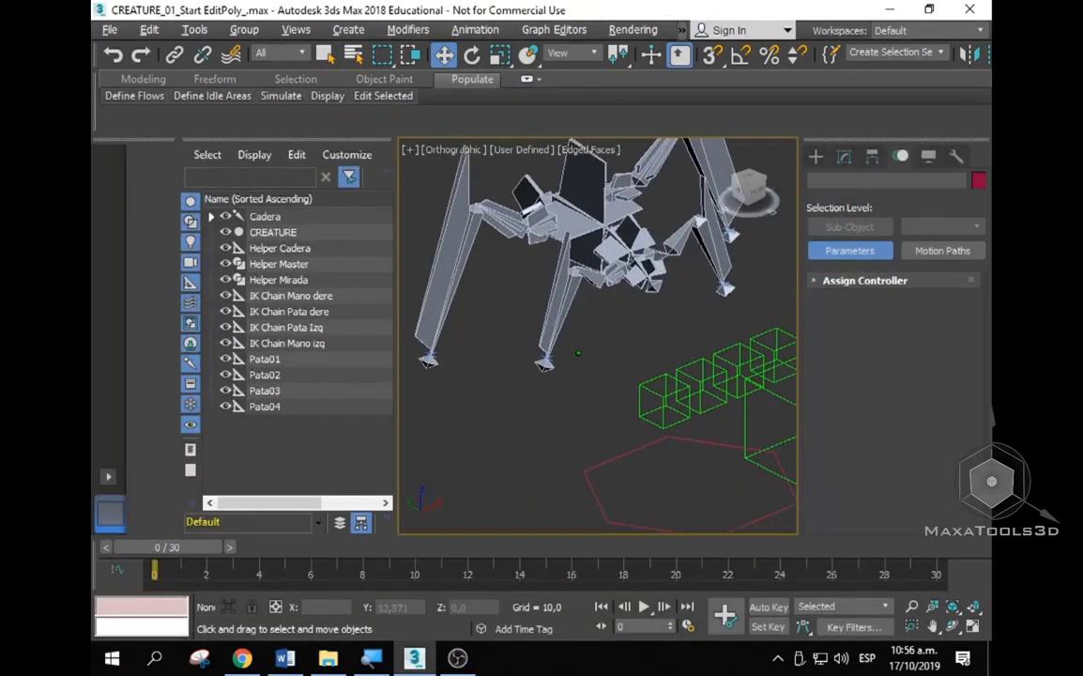
scroll(610, 406, up, 1)
Step: Move the Pata04 helper box up and right, then start editing its Scene Explorer name
click(630, 414)
drag(630, 414, 650, 381)
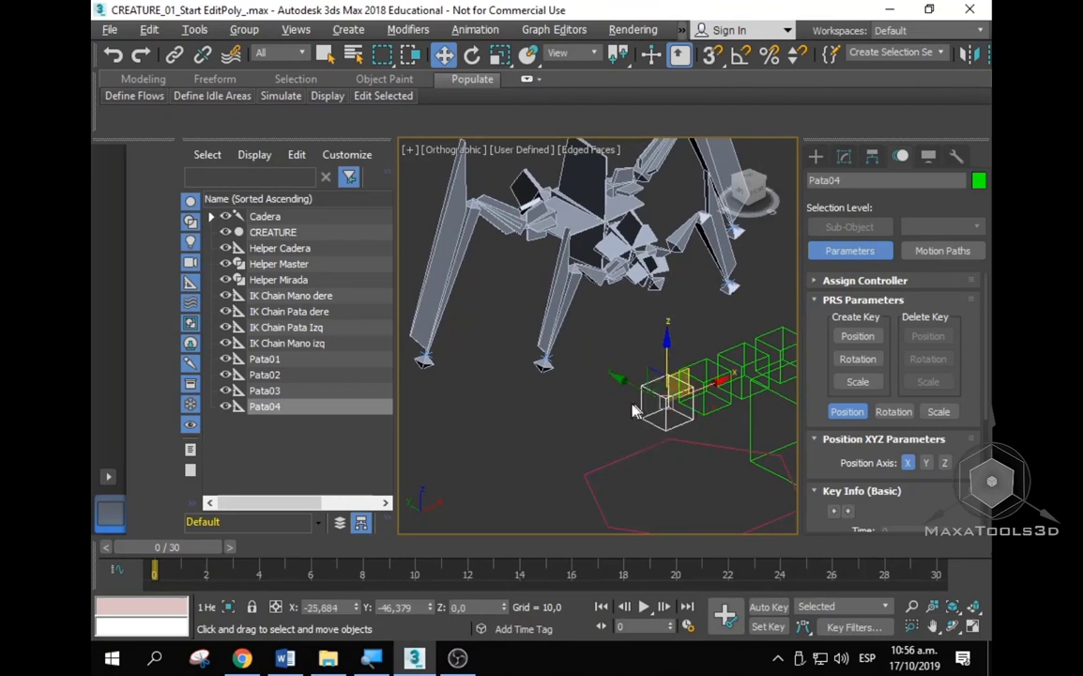
middle_drag(571, 412, 566, 410)
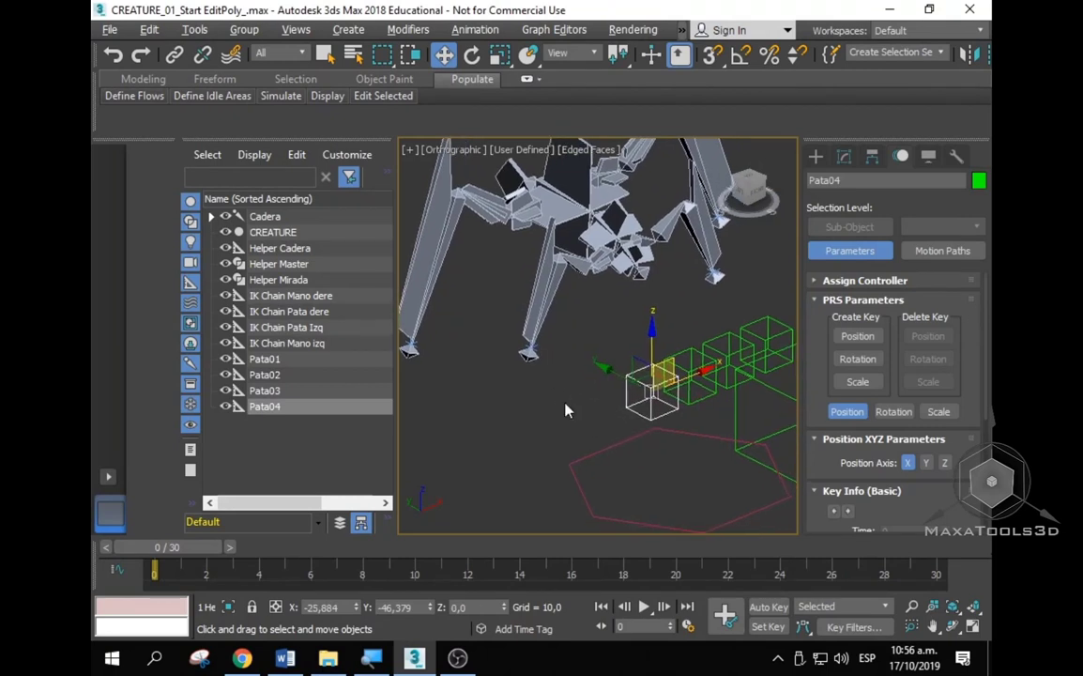
double_click(268, 410)
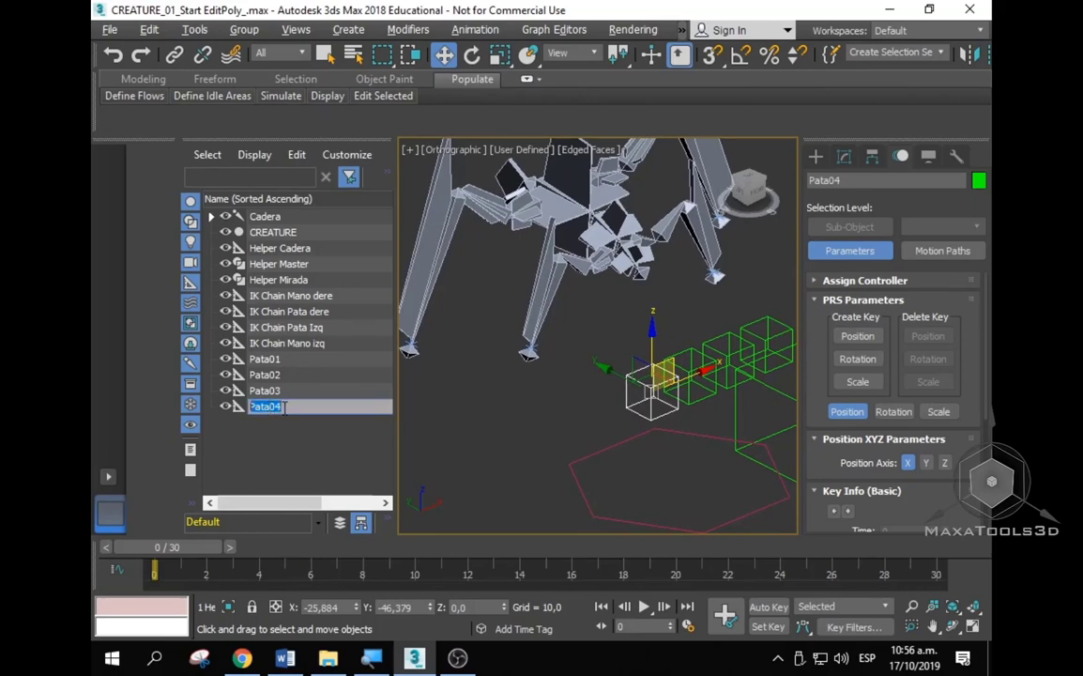
click(290, 407)
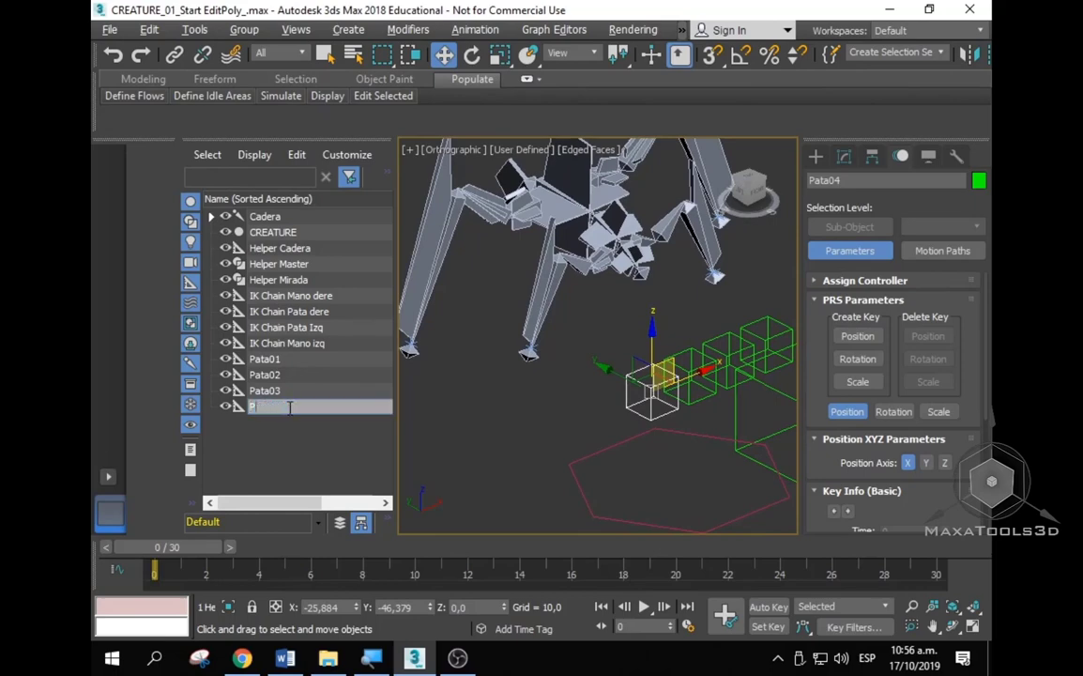
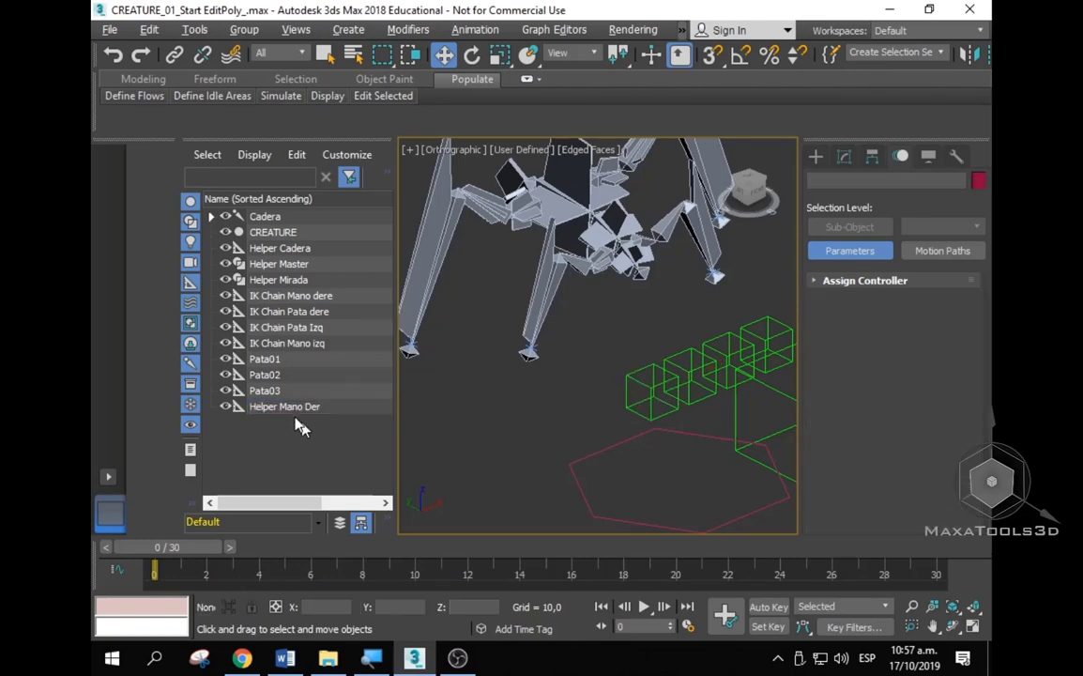
Step: Confirm the name Helper Mano Der and zoom in on the creature's foot
key(Return)
alt+middle_drag(535, 366, 567, 351)
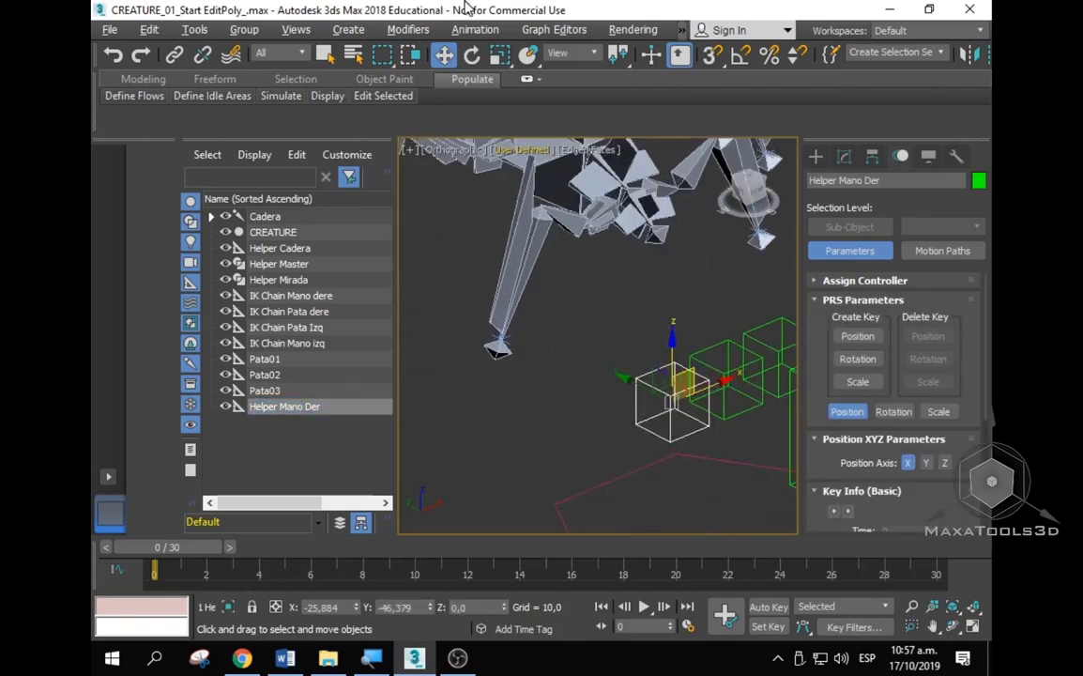
scroll(544, 338, up, 5)
scroll(561, 330, down, 3)
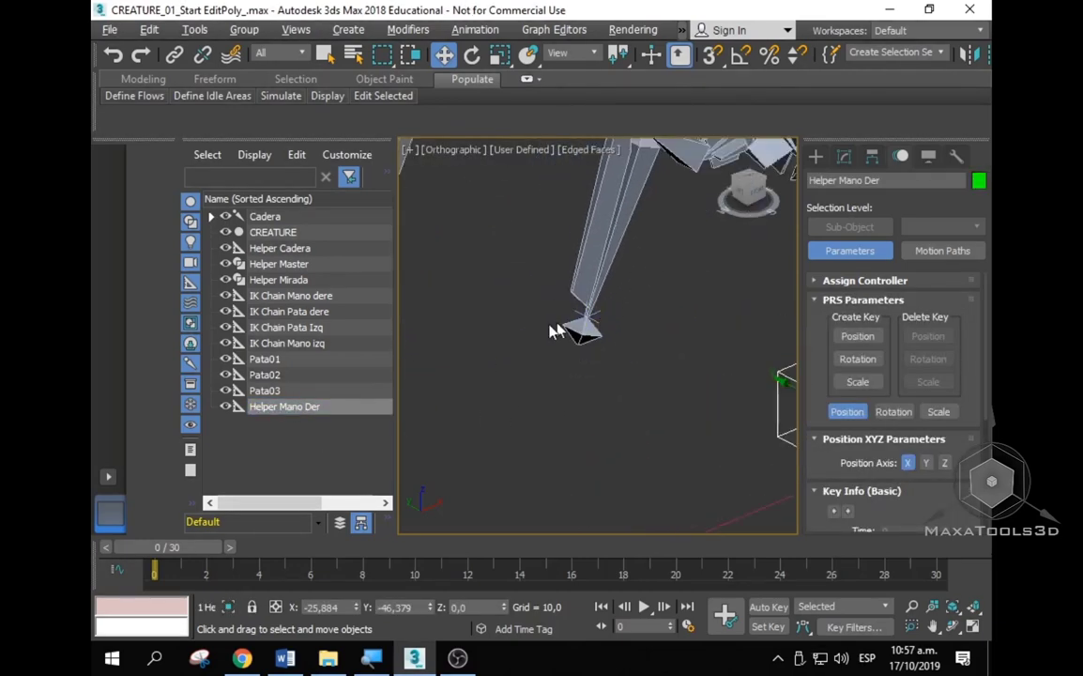
scroll(535, 298, down, 4)
Step: Align Helper Mano Der to the hand IK chain, centring on X, Y and Z
drag(910, 60, 765, 68)
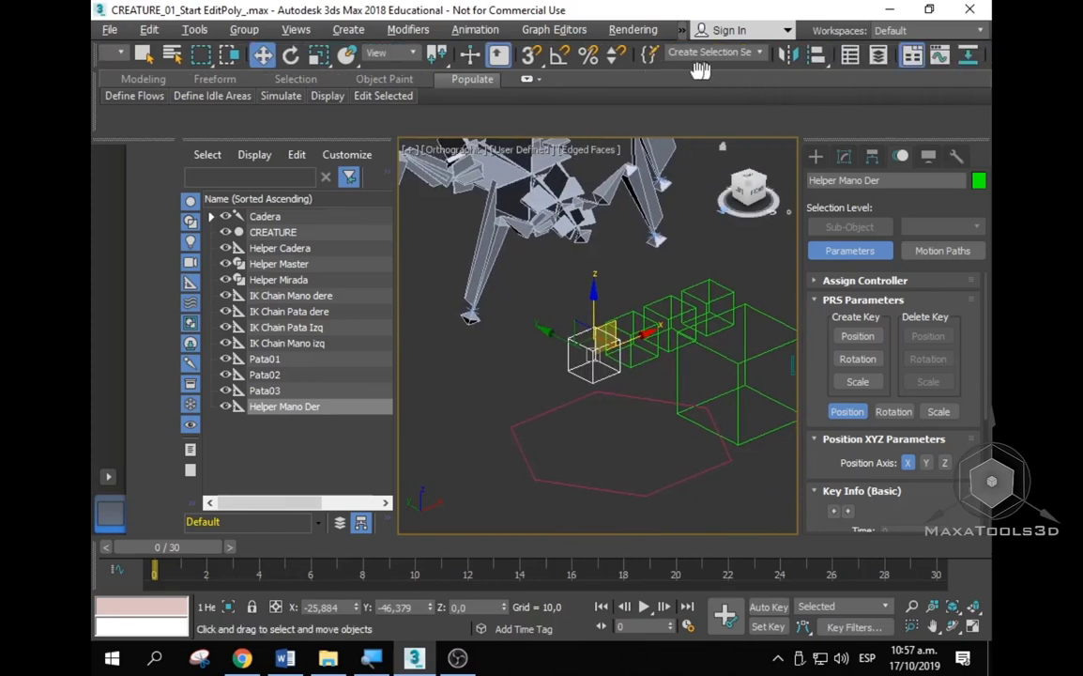
click(753, 56)
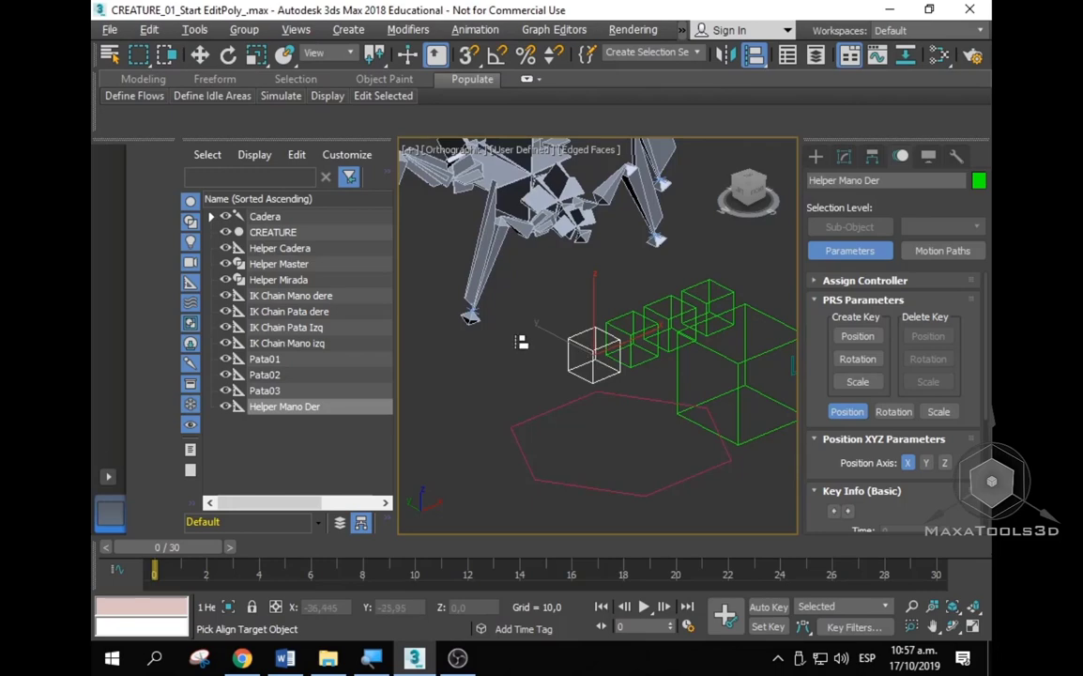
scroll(495, 311, up, 2)
scroll(494, 311, up, 2)
scroll(471, 296, up, 1)
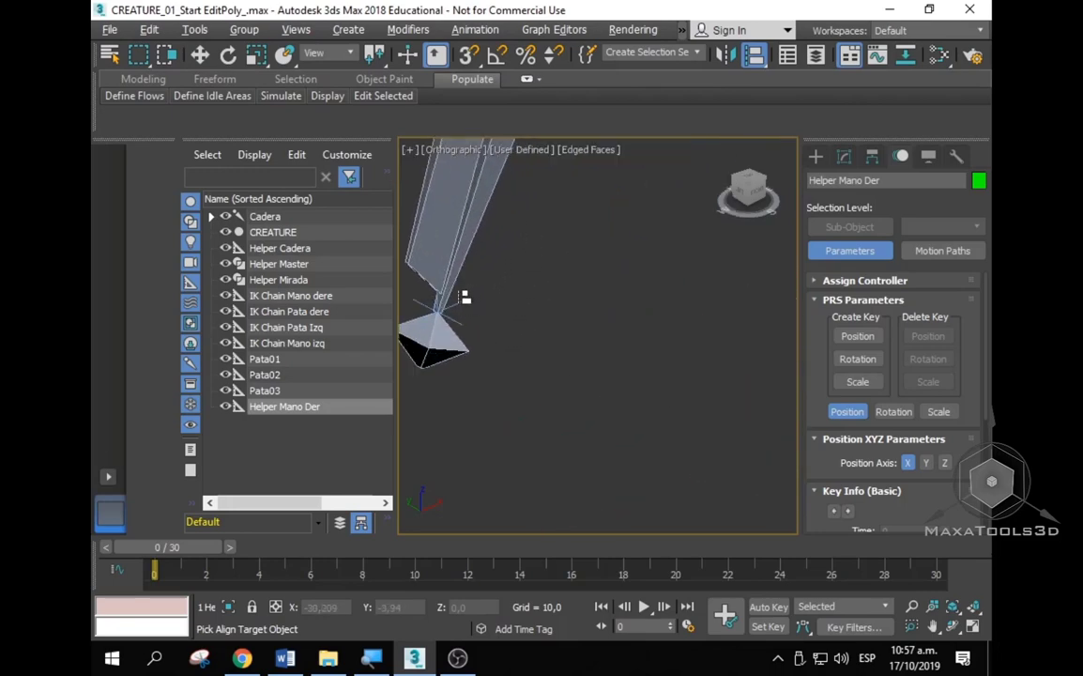
click(436, 300)
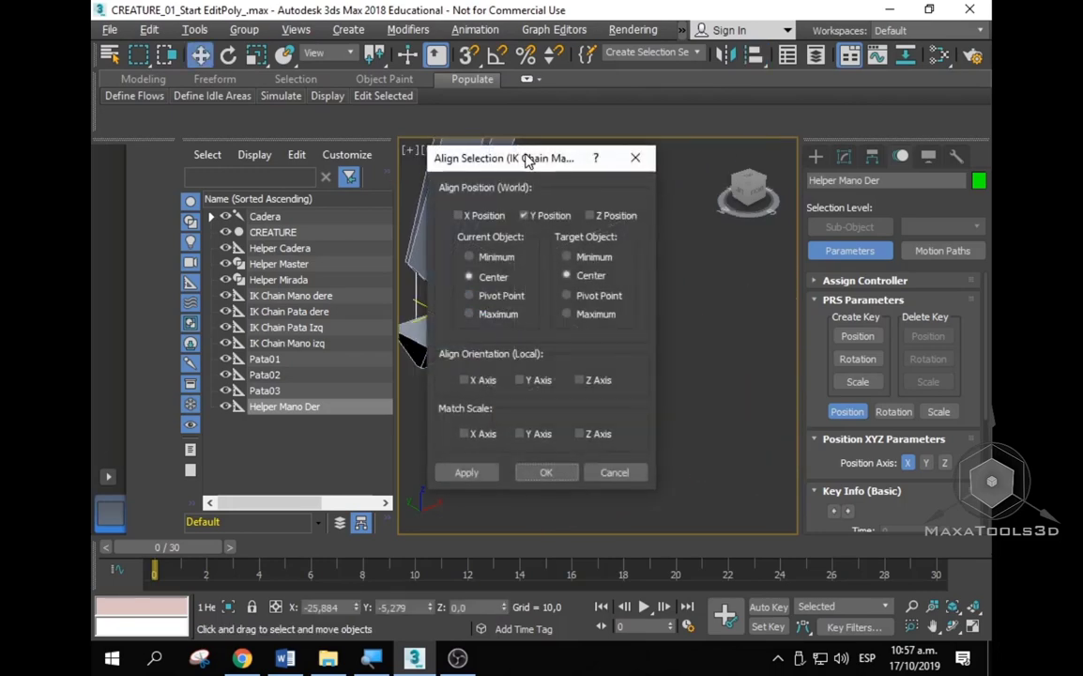
drag(528, 162, 715, 137)
click(657, 192)
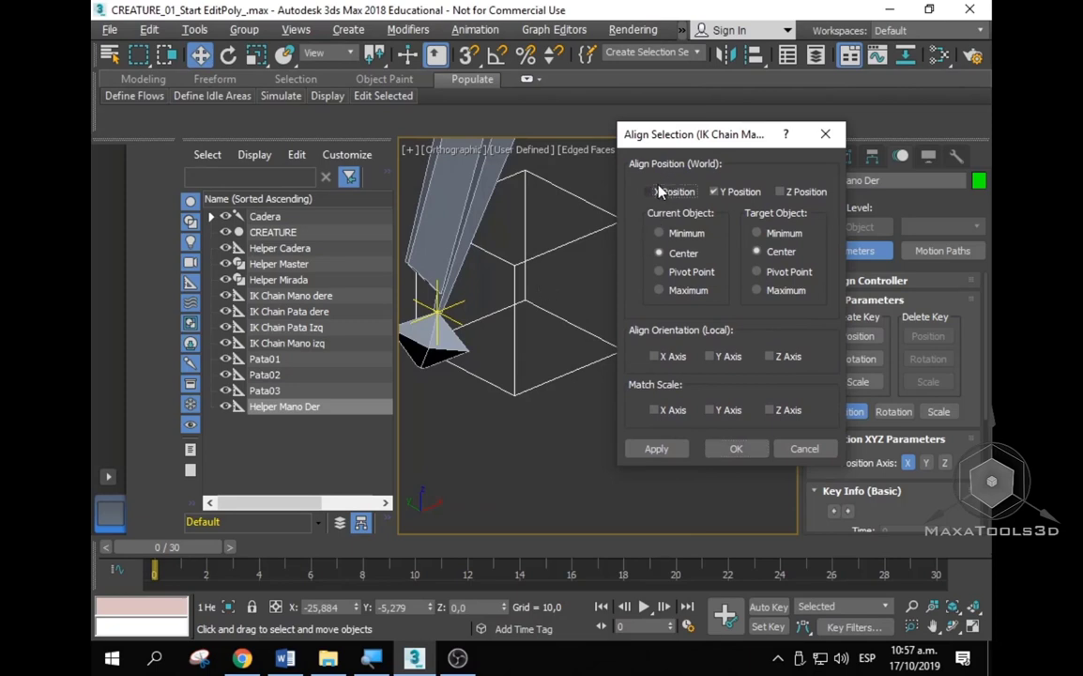
click(783, 191)
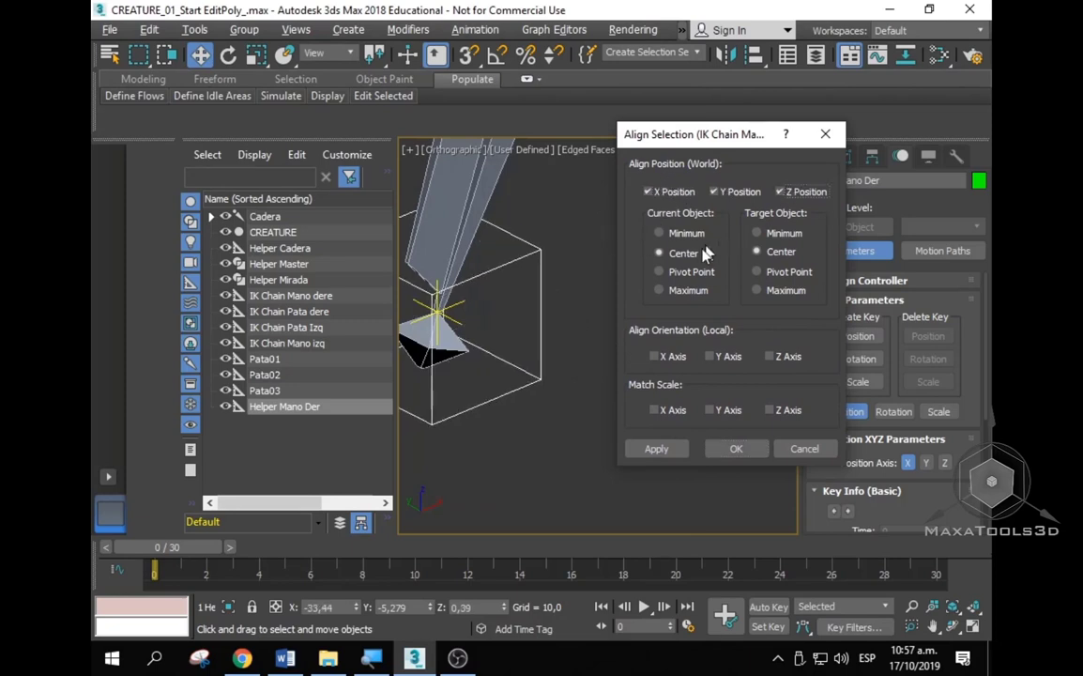
click(736, 448)
Step: Reselect the aligned helper, orbit to check its placement, then clear the selection
click(541, 281)
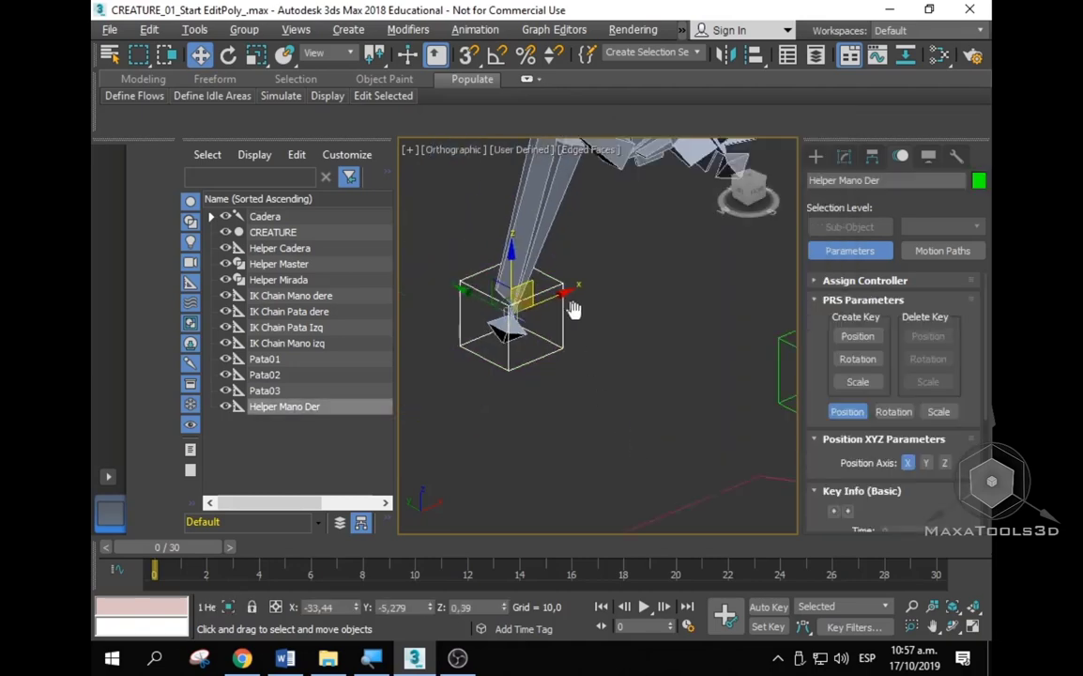
mouse_move(540, 281)
alt+middle_down()
mouse_move(700, 324)
mouse_move(546, 307)
mouse_move(537, 333)
mouse_move(583, 424)
mouse_move(593, 482)
mouse_move(578, 380)
alt+middle_up()
click(593, 481)
scroll(615, 432, up, 2)
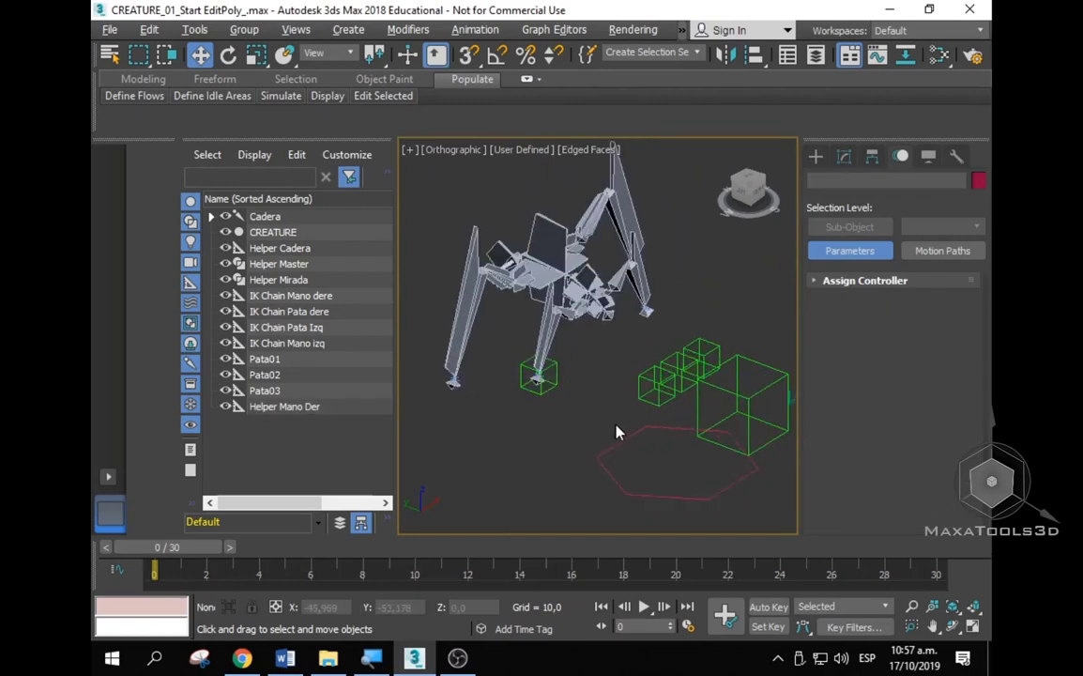
Step: Rename the Pata03 box to Helper Pata Dere
click(659, 394)
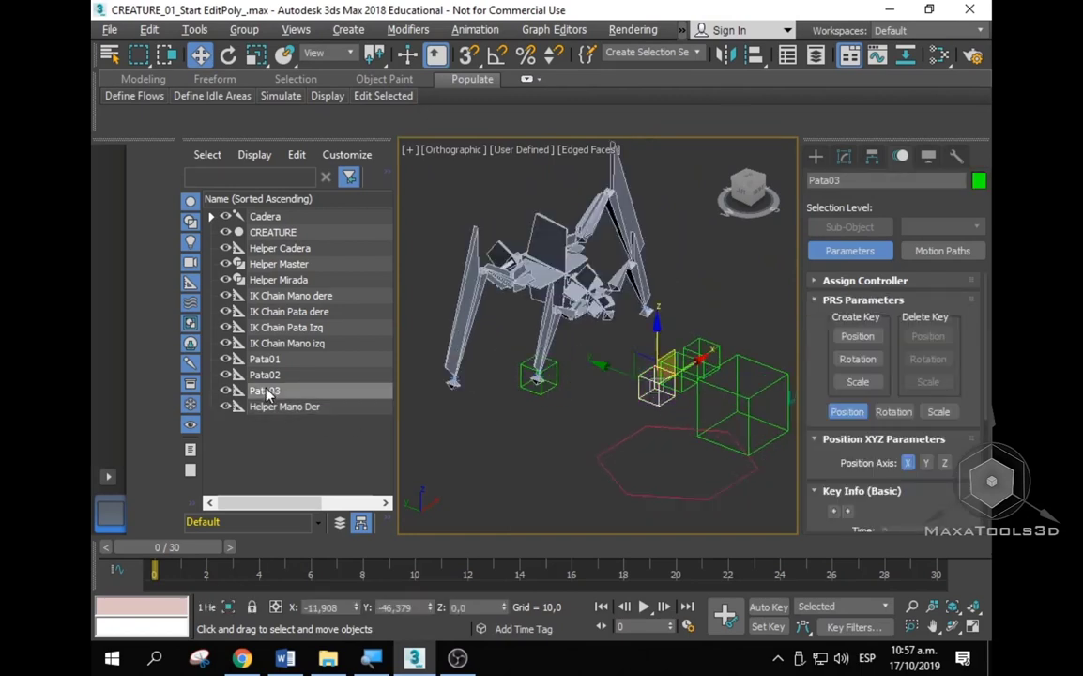
double_click(267, 393)
text(Helper)
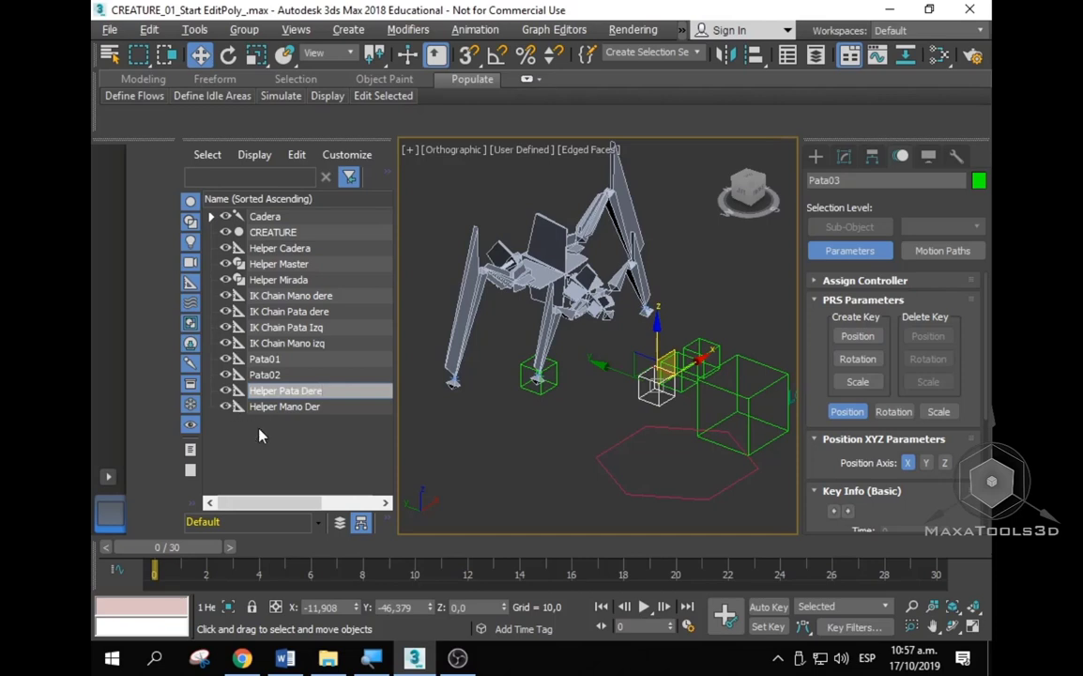
key(Return)
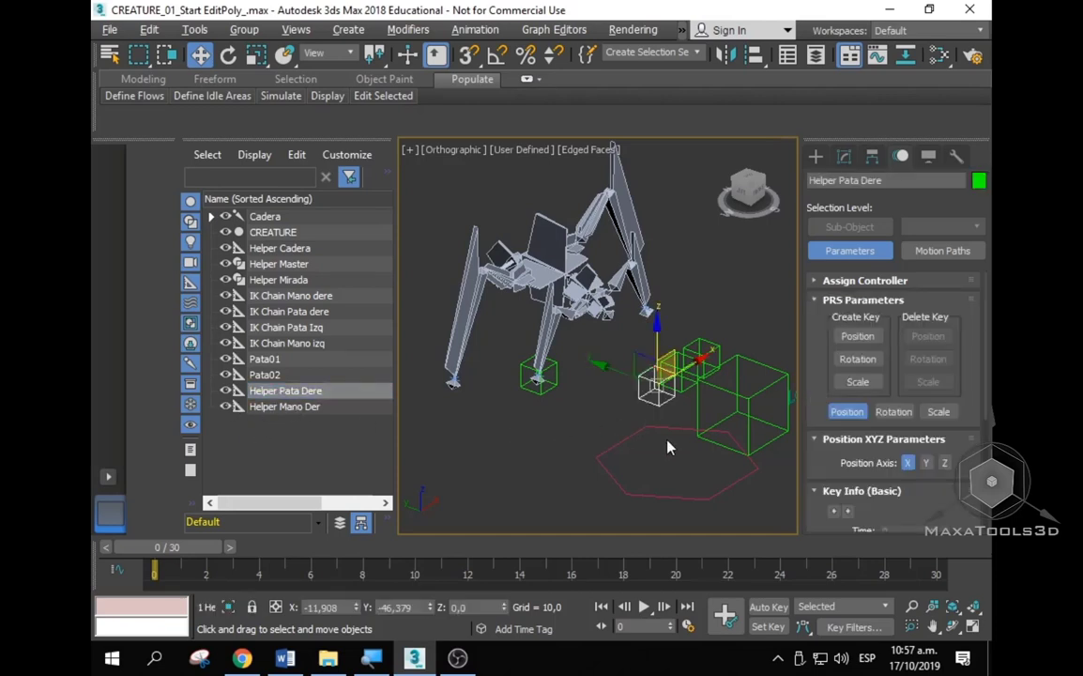
Step: Align Helper Pata Dere centre-to-centre on the foot's IK Chain Pata
click(754, 55)
scroll(442, 403, up, 4)
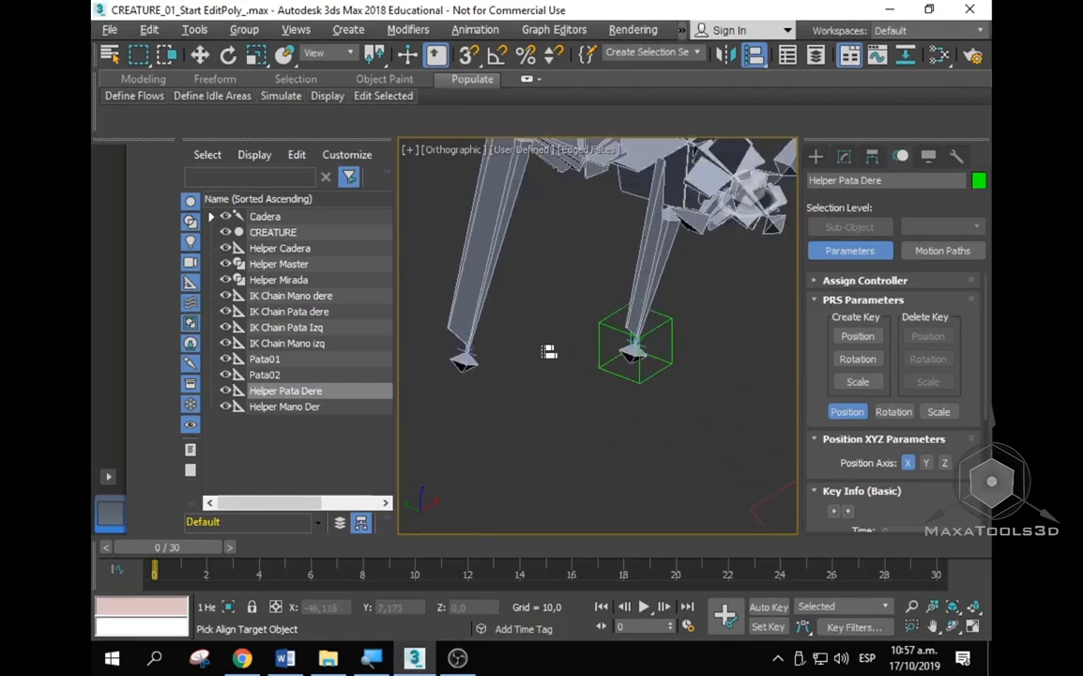
scroll(549, 351, up, 2)
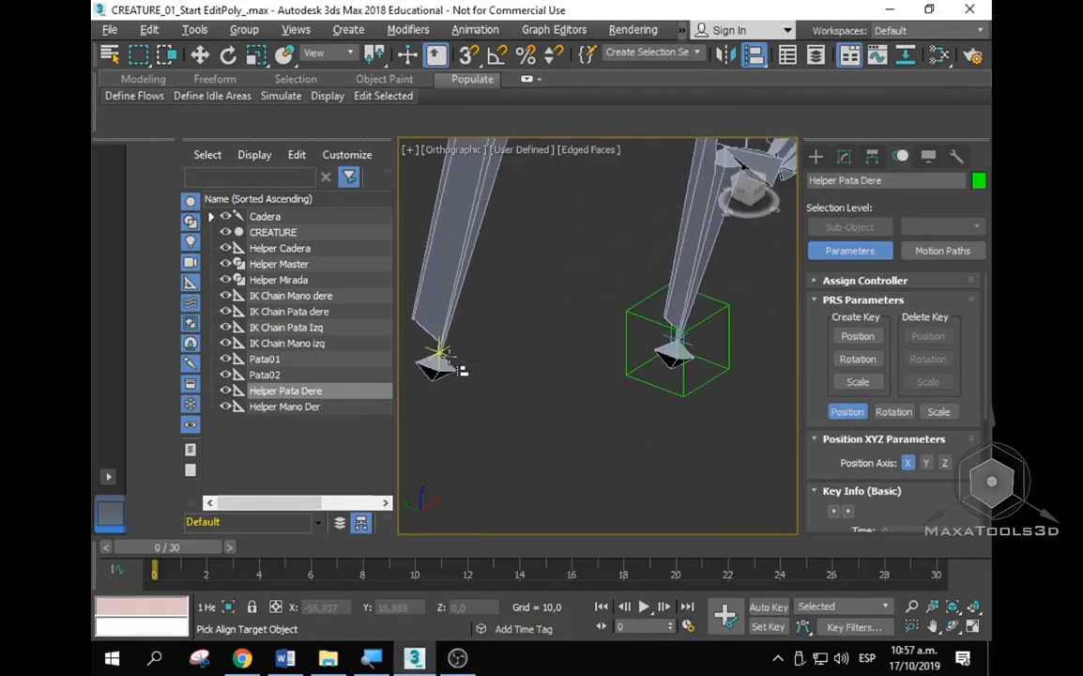
click(439, 355)
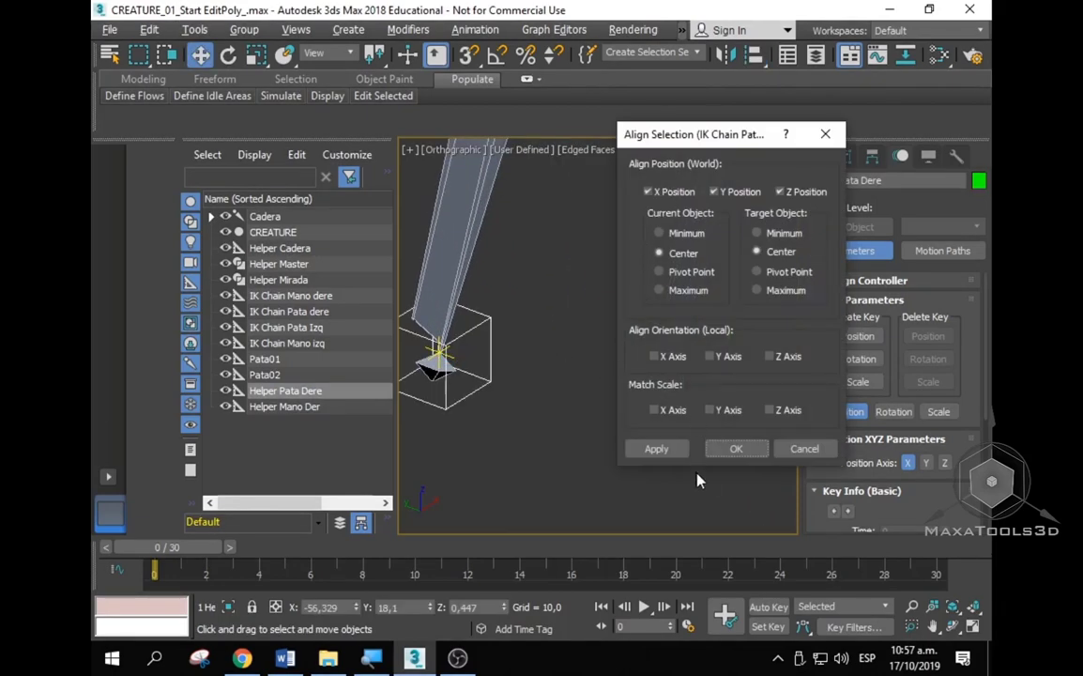
click(736, 449)
scroll(522, 407, down, 2)
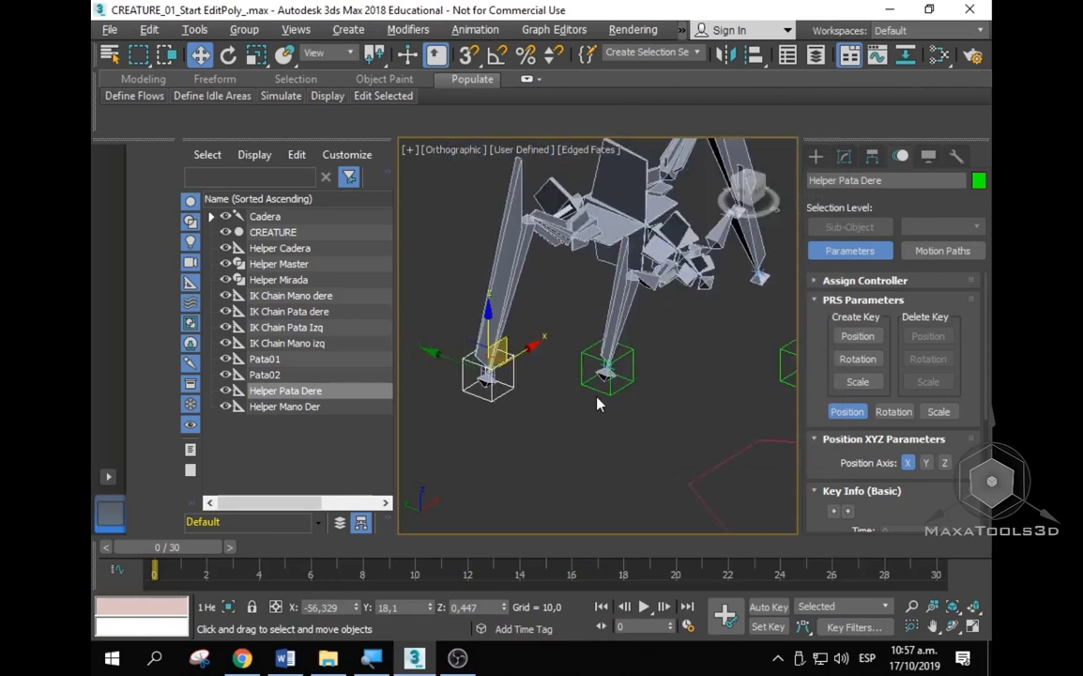
scroll(530, 394, down, 2)
scroll(587, 406, down, 2)
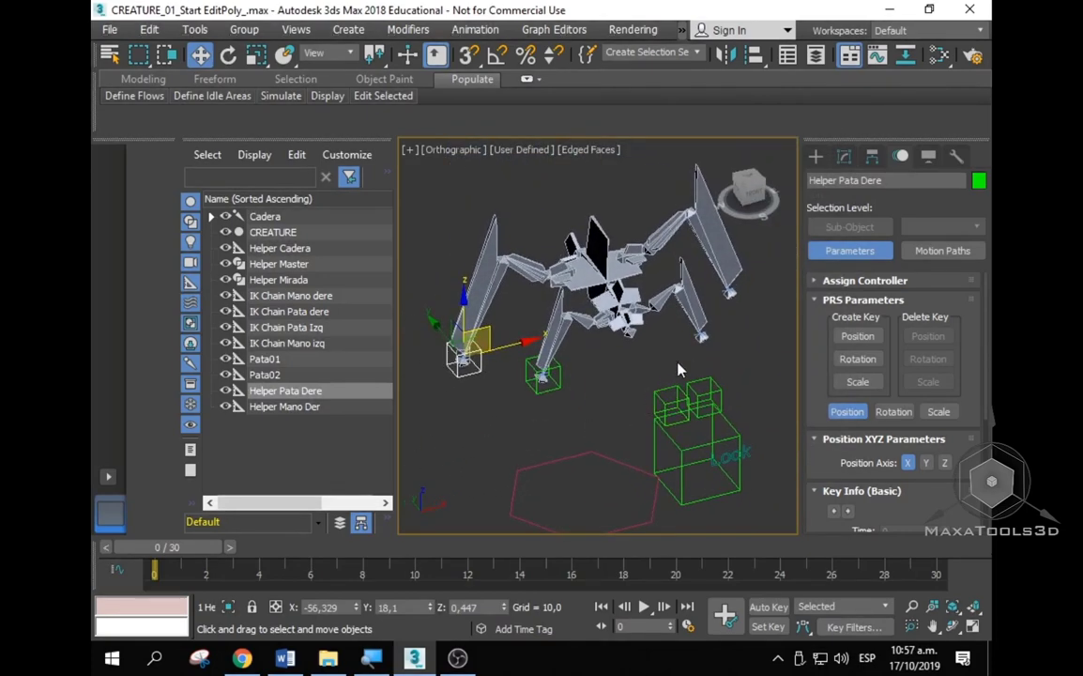
Step: Rename Pata02 to Helper Mano Izq by pasting and editing the copied helper name
click(281, 374)
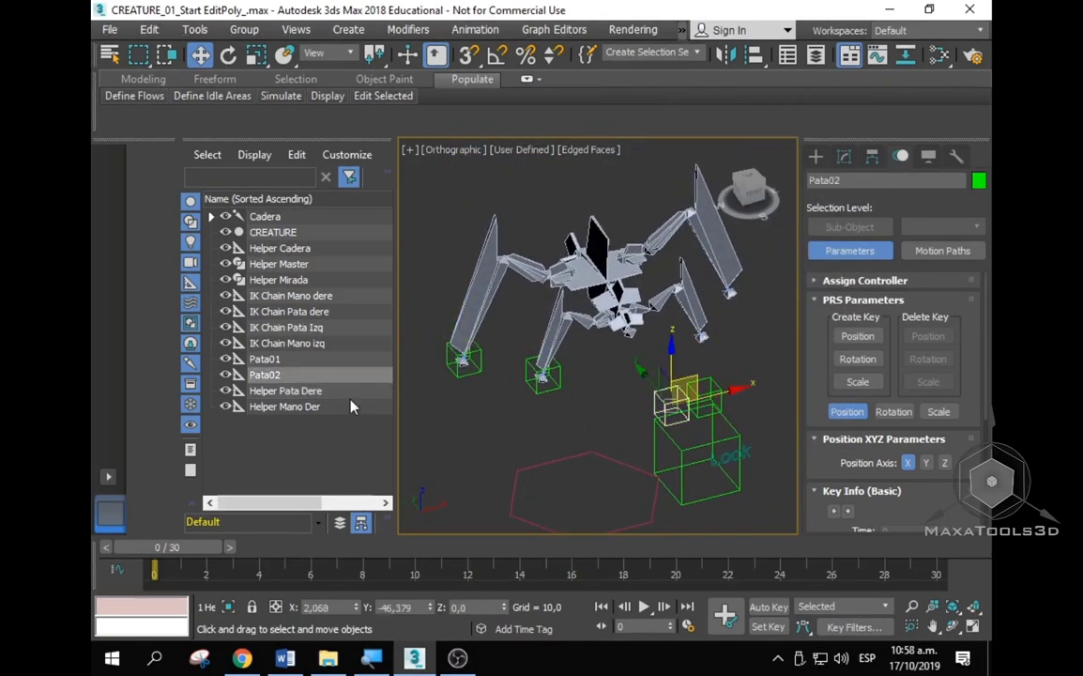
click(290, 394)
click(291, 410)
click(292, 410)
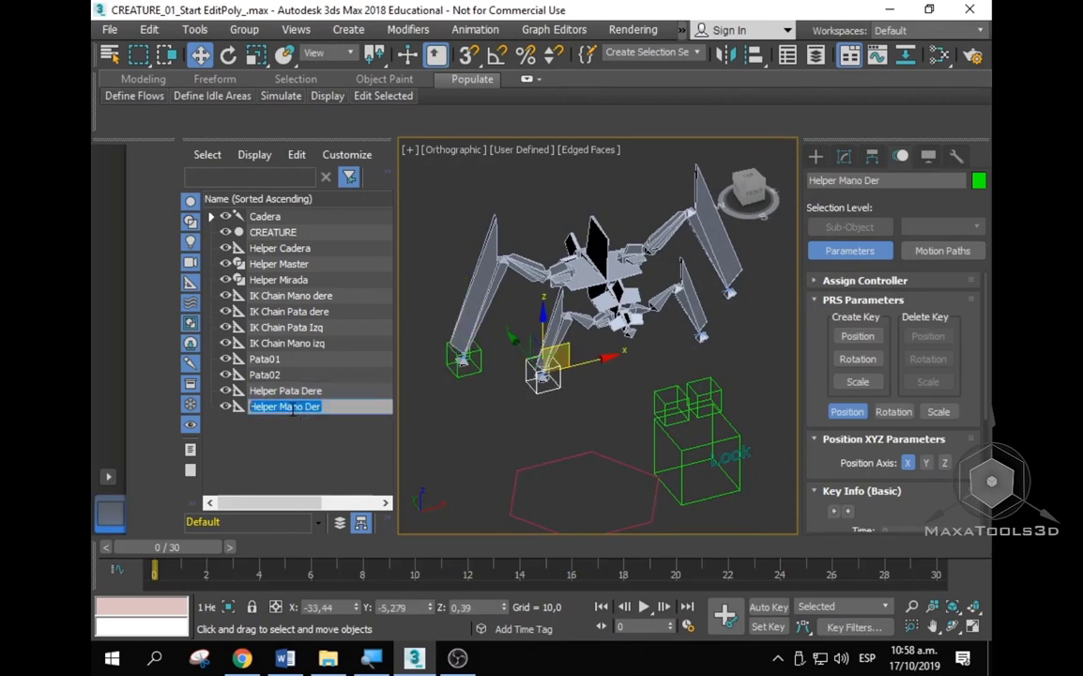
click(266, 375)
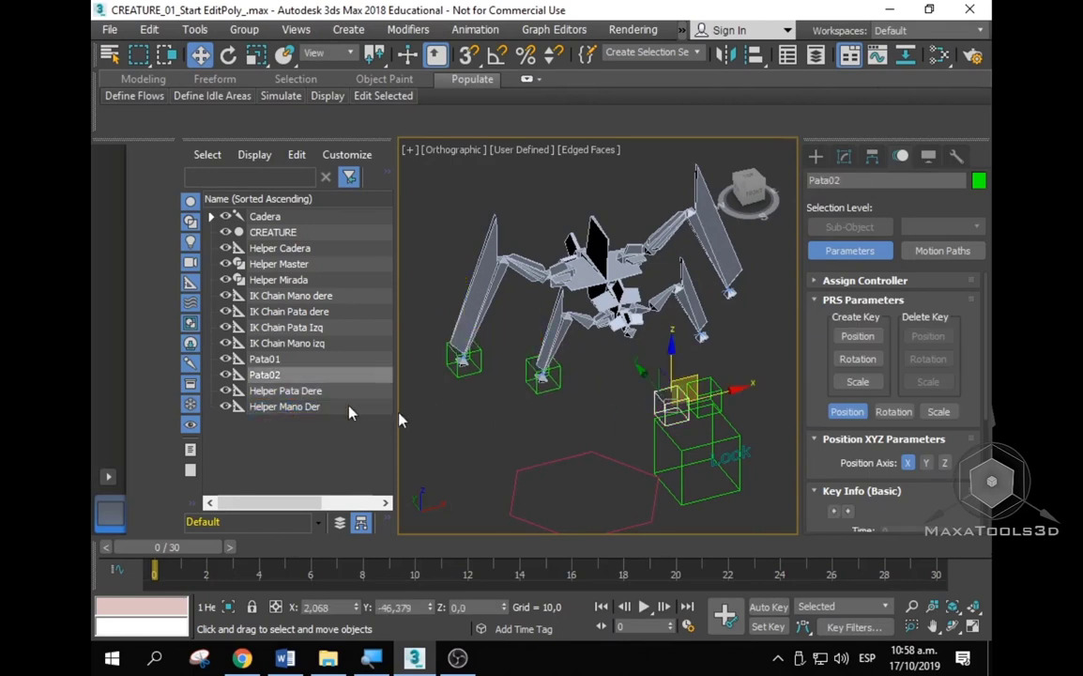
click(265, 375)
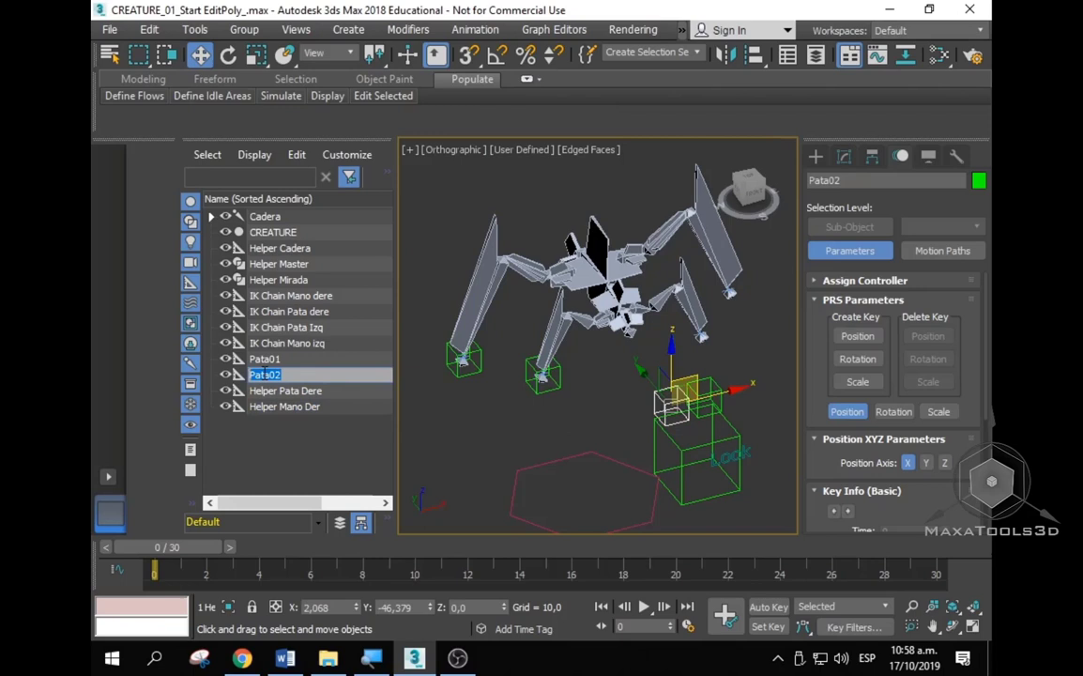
text(Helper Mano Der)
text(q)
key(Return)
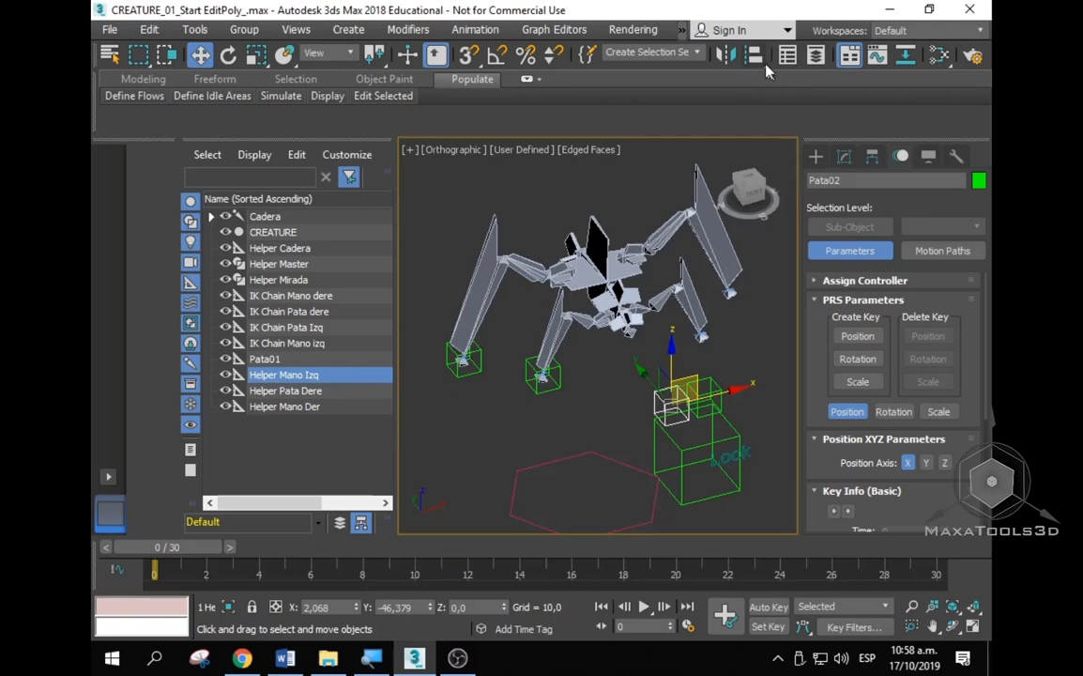
Step: Align Helper Mano Izq centre-to-centre on IK Chain Mano izq
click(754, 55)
scroll(695, 338, up, 3)
scroll(696, 338, up, 3)
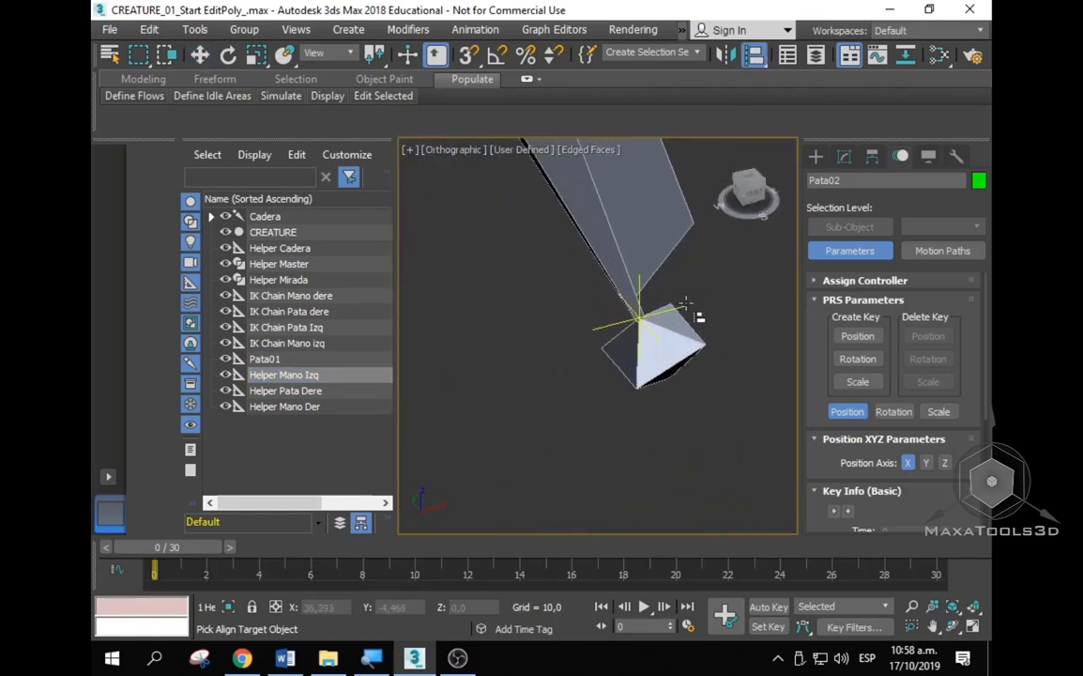
click(688, 338)
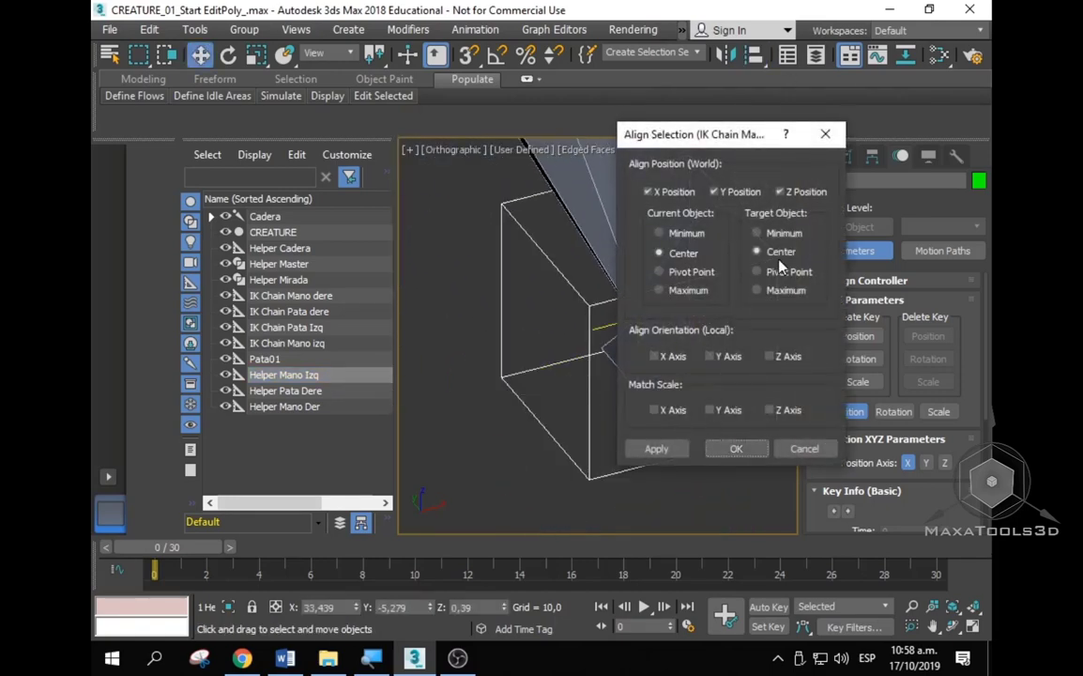
click(738, 447)
scroll(627, 392, down, 5)
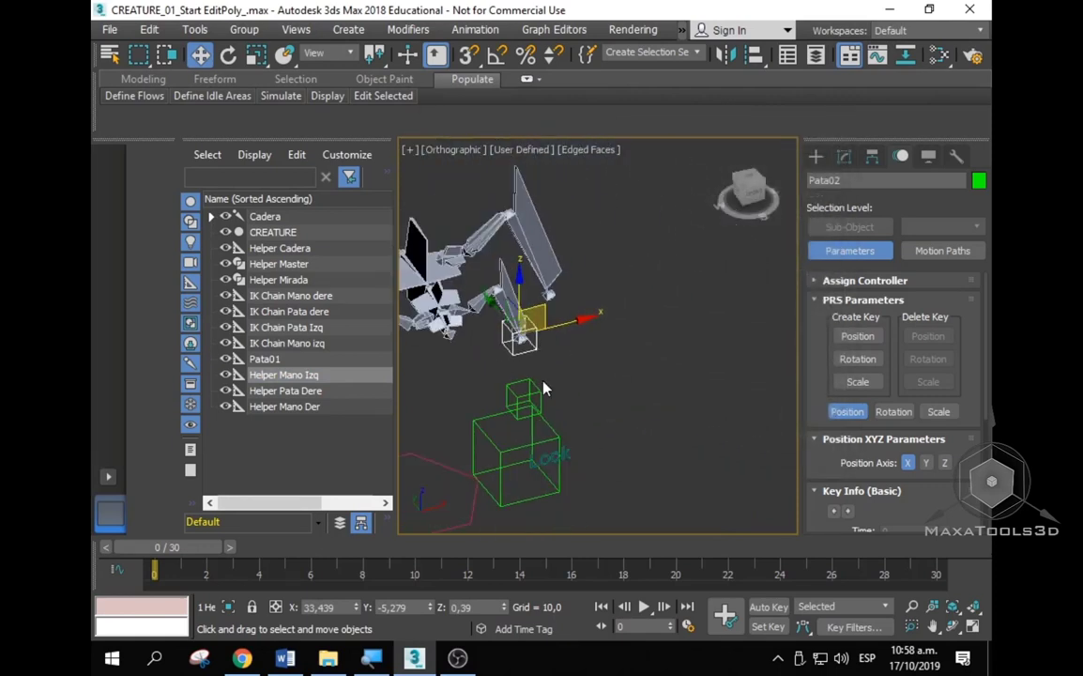
Step: Rename the Pata01 box to Helper Pata Izq
click(541, 388)
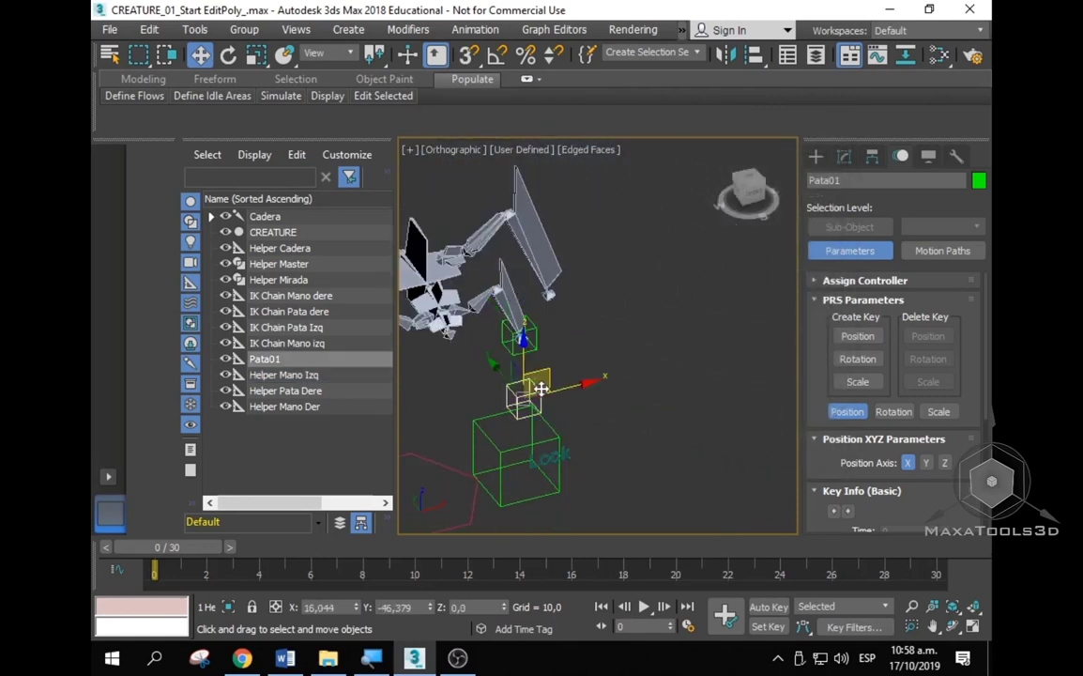
double_click(267, 360)
text(Helper Mano Der)
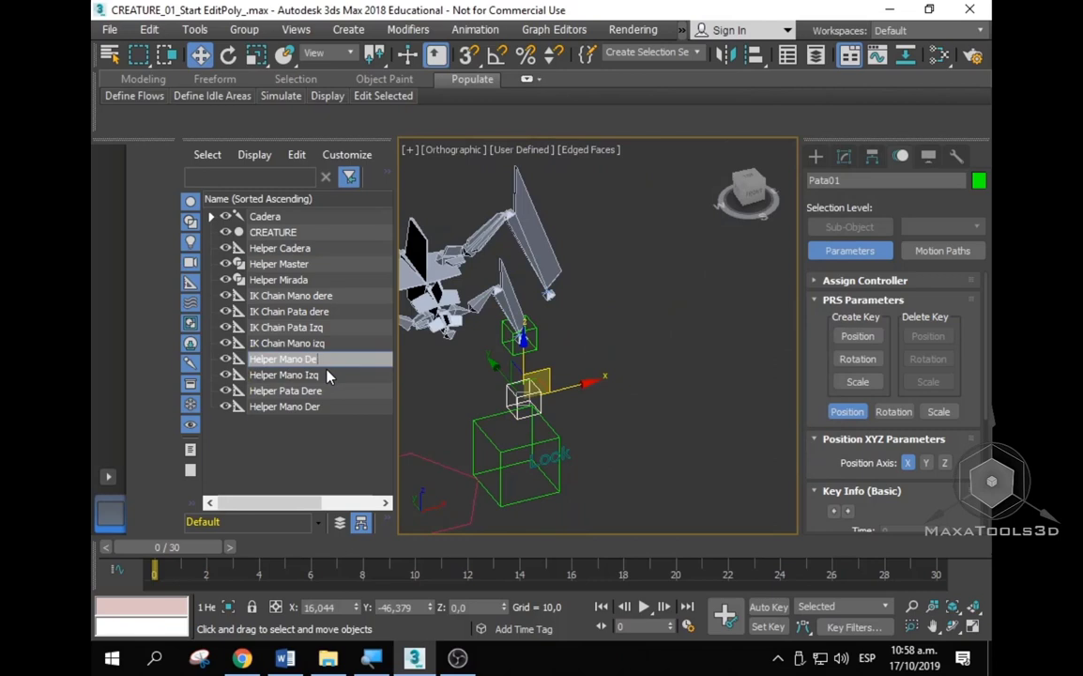
key(BackSpace)
key(BackSpace)
key(BackSpace)
key(BackSpace)
text(P)
text(ata)
key(Return)
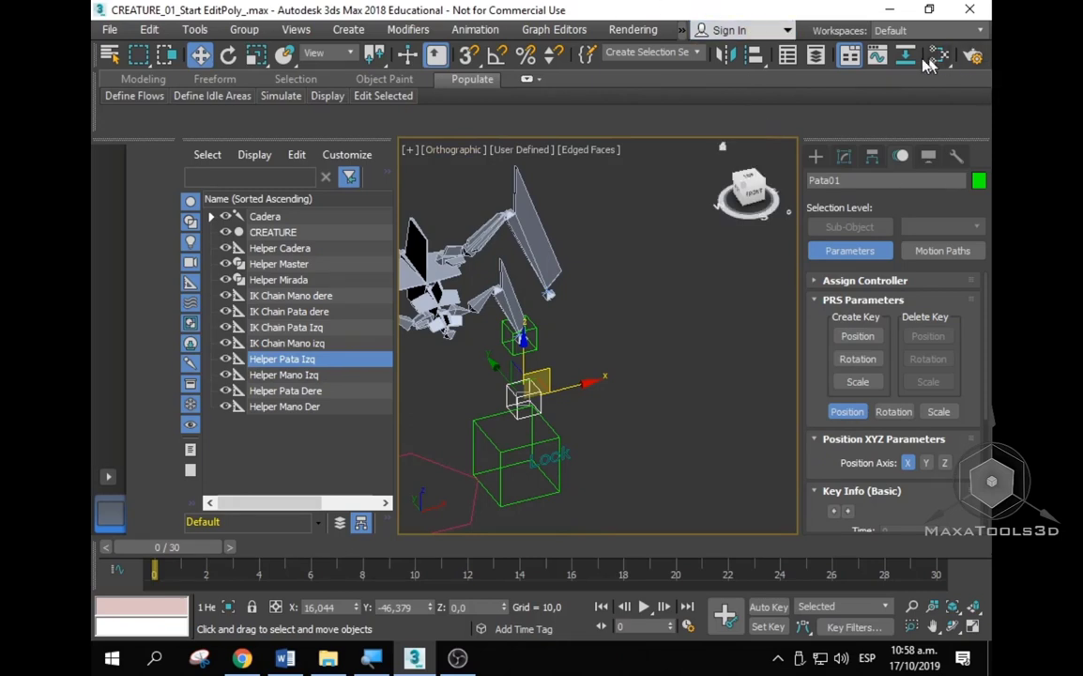
Step: Align Helper Pata Izq centre-to-centre on the left leg's IK chain foot
click(754, 55)
scroll(563, 282, up, 3)
scroll(551, 252, up, 3)
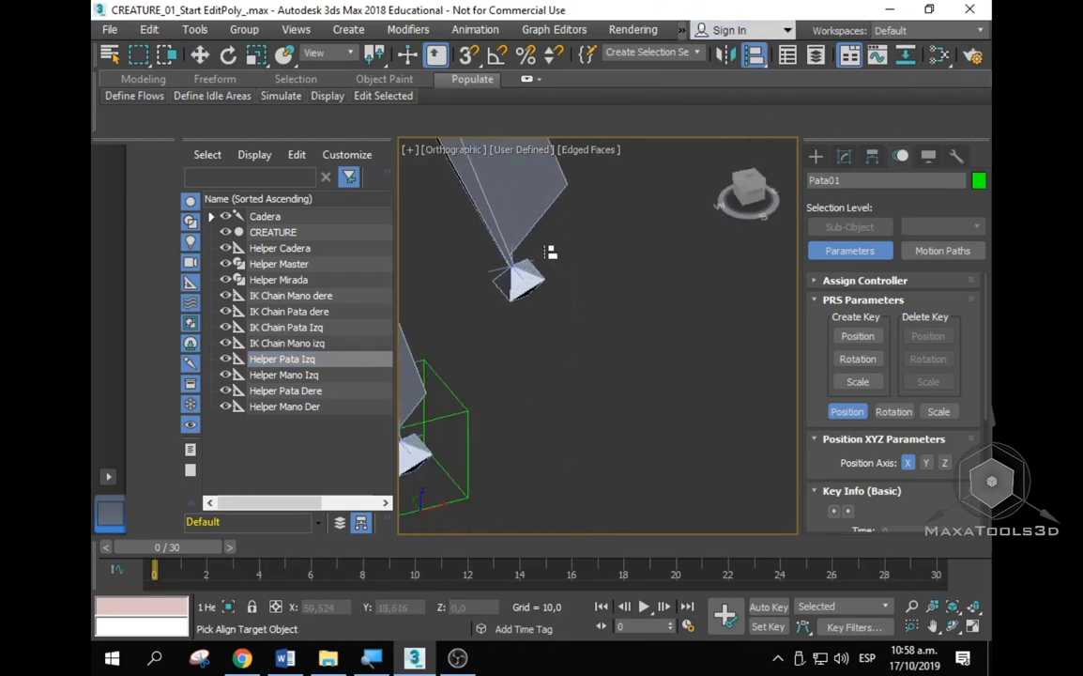
click(524, 267)
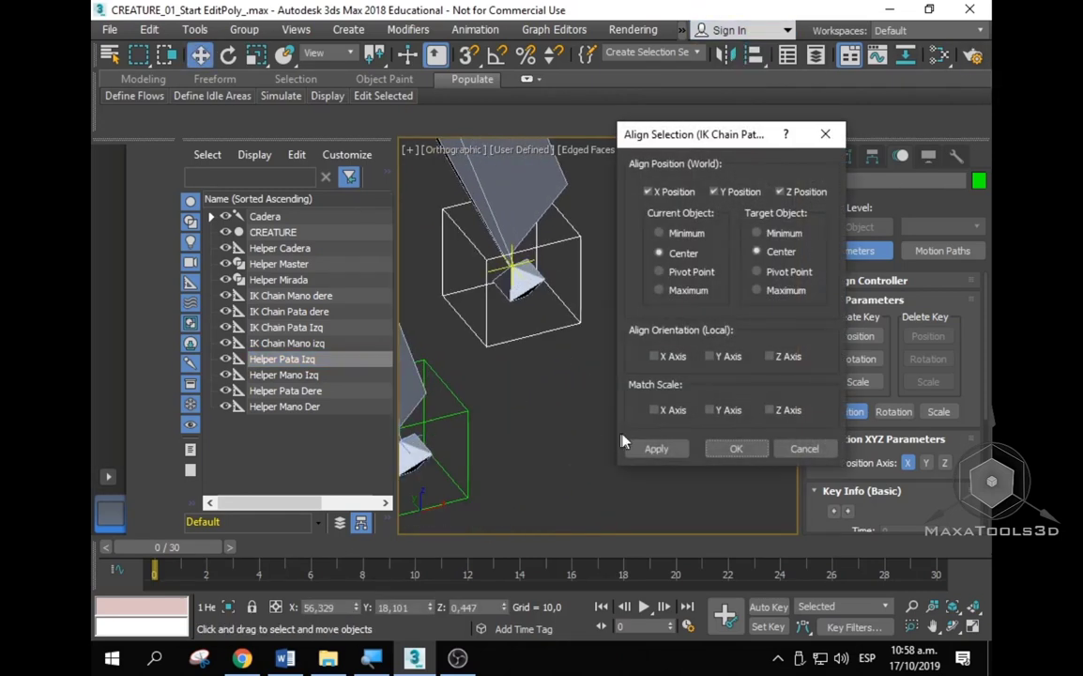
click(736, 448)
scroll(619, 358, down, 3)
Step: Return to the Perspective view, orbit around the creature and select Helper Cadera
key(p)
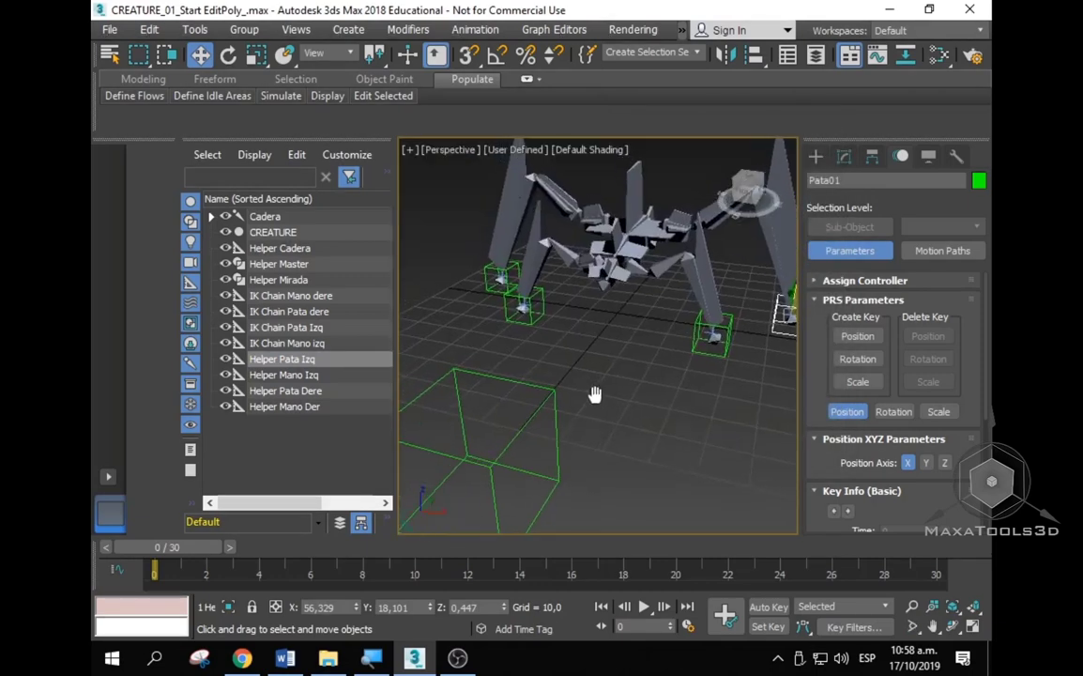
scroll(594, 395, down, 3)
alt+middle_drag(576, 356, 778, 444)
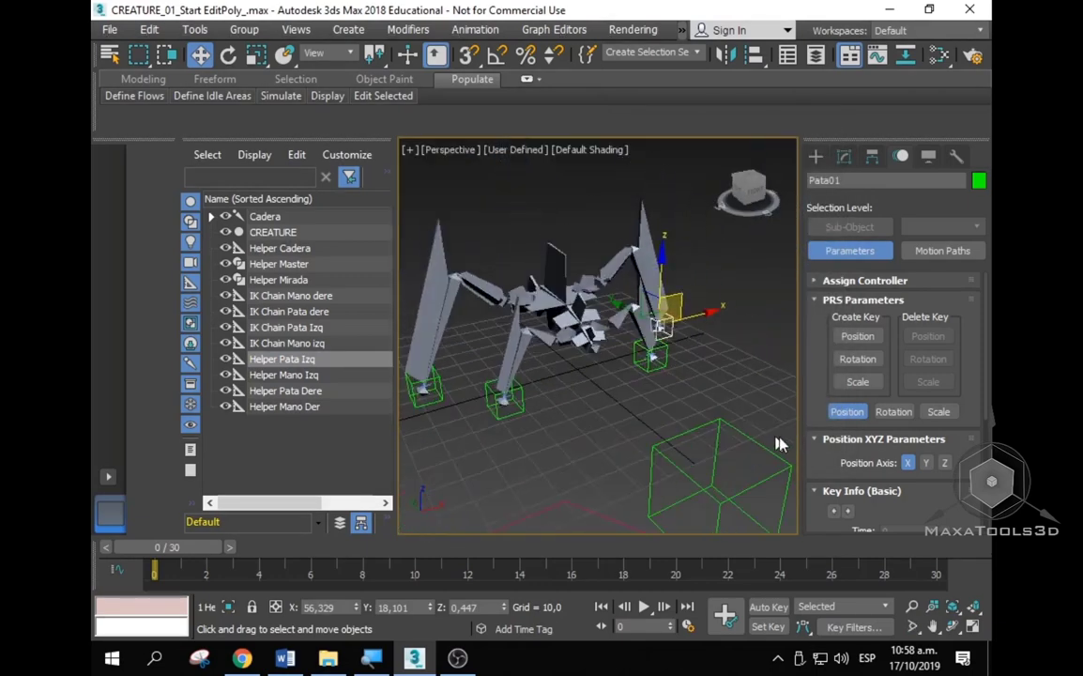
click(742, 424)
alt+middle_drag(689, 435, 657, 413)
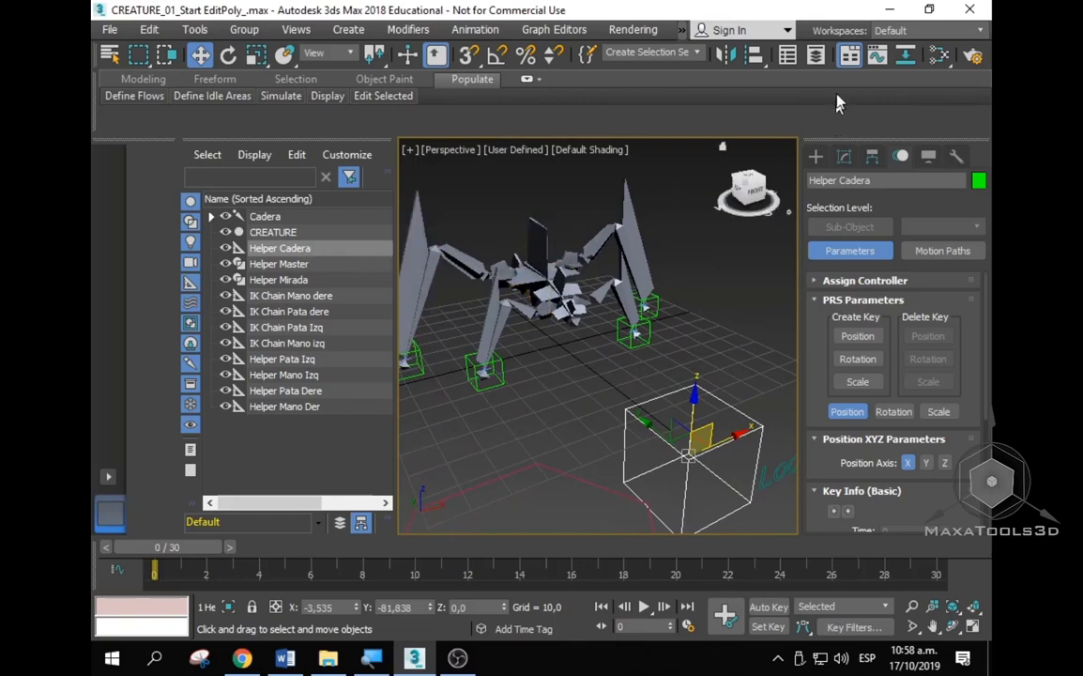
Step: Align Helper Cadera centre-to-centre on the Cadera hip bone
click(753, 54)
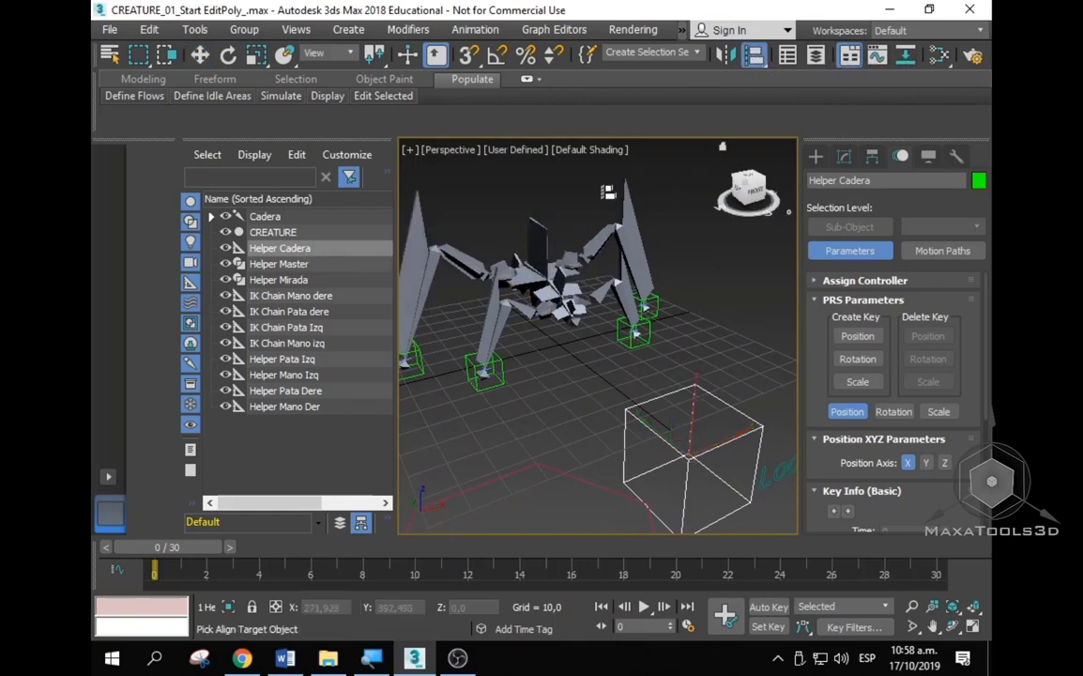
click(547, 239)
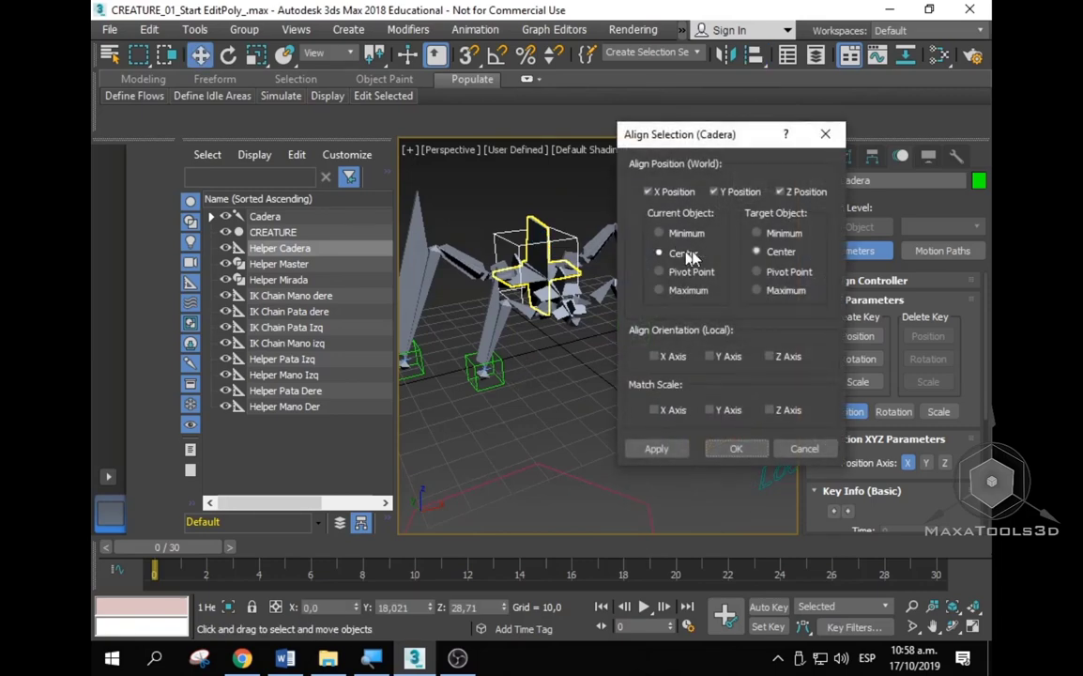
click(736, 448)
mouse_move(736, 449)
alt+middle_down()
mouse_move(624, 387)
mouse_move(402, 375)
mouse_move(524, 375)
mouse_move(675, 403)
mouse_move(622, 423)
alt+middle_up()
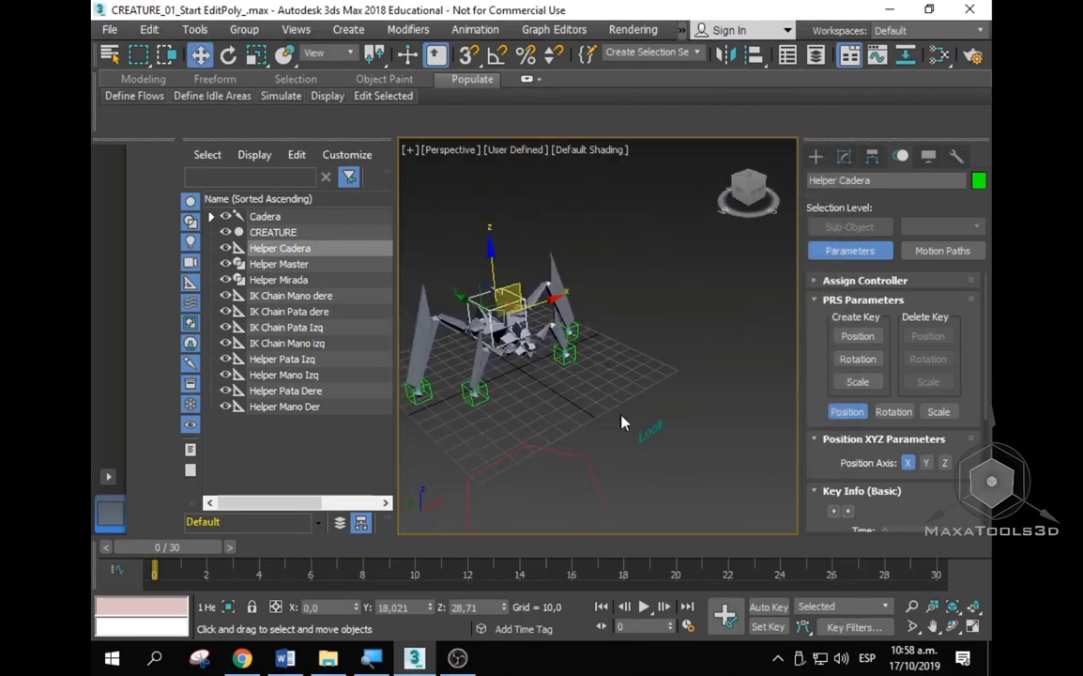
Step: Move the Look helper in front of the creature and set its X position to 3
drag(648, 430, 497, 365)
double_click(319, 607)
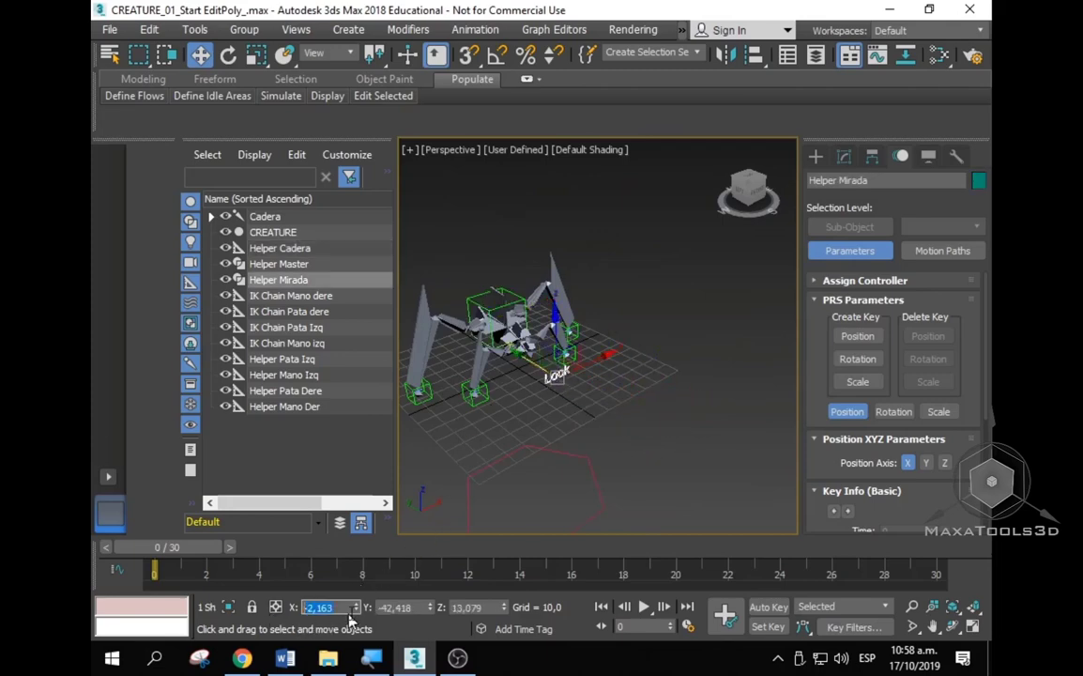
text(3)
key(Return)
mouse_move(574, 380)
alt+middle_down()
mouse_move(528, 370)
mouse_move(618, 375)
mouse_move(586, 425)
mouse_move(660, 371)
mouse_move(622, 362)
alt+middle_up()
Step: Zero Helper Master's X and Y position and enlarge its NGon radius to about 82
click(586, 424)
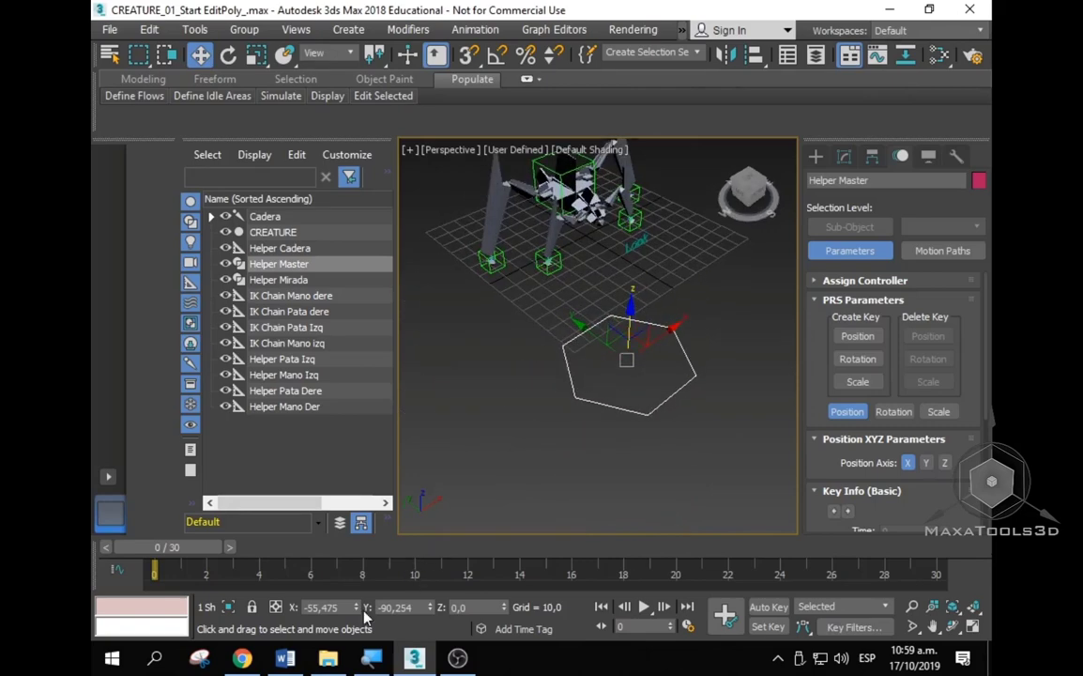
right_click(357, 610)
right_click(430, 610)
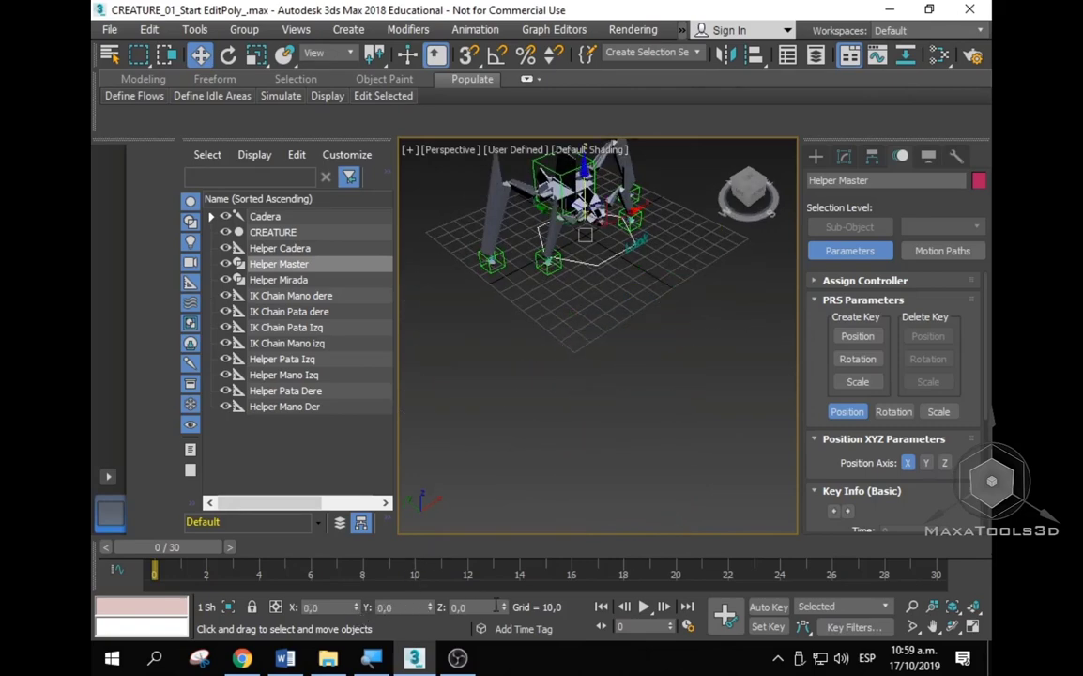
middle_drag(597, 226, 591, 364)
click(843, 156)
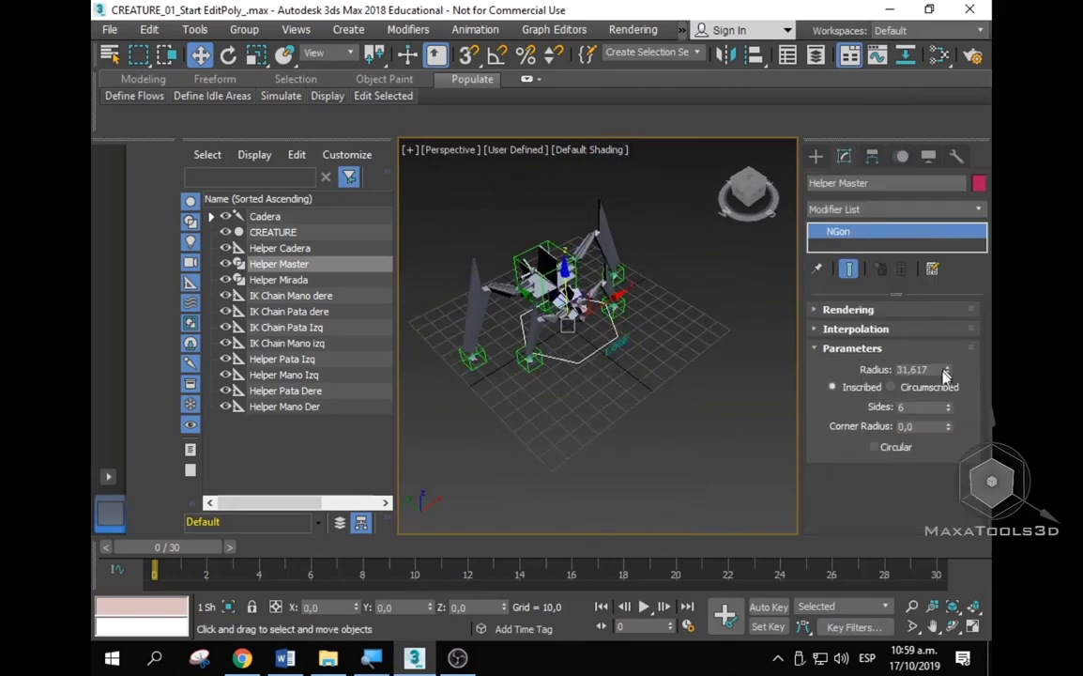
drag(948, 372, 676, 178)
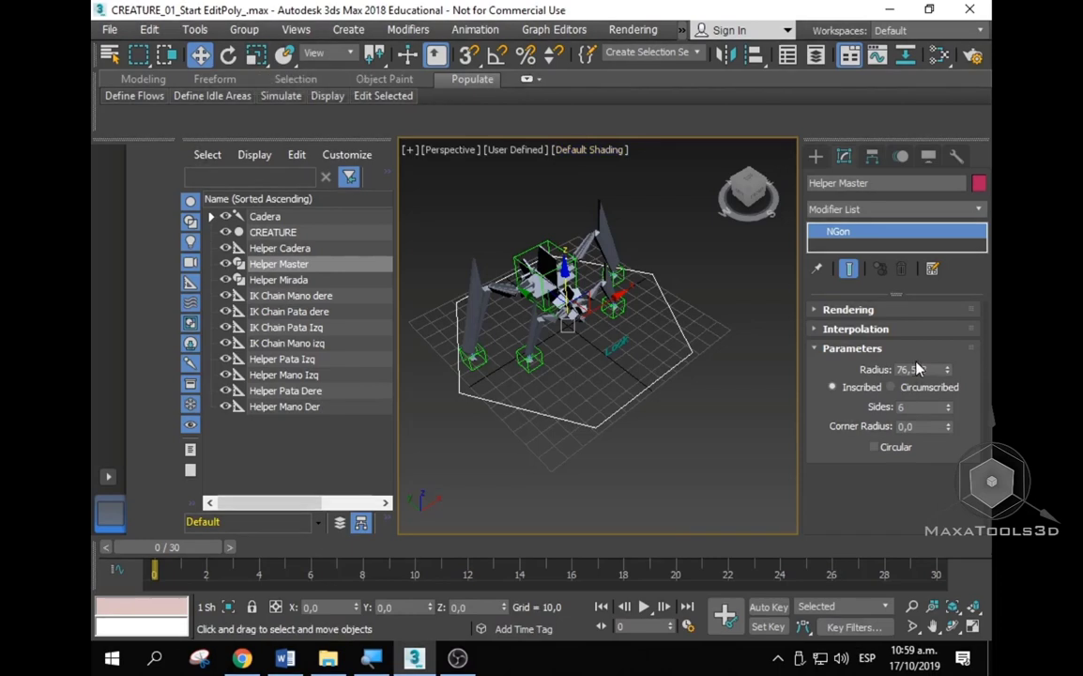
drag(947, 369, 925, 369)
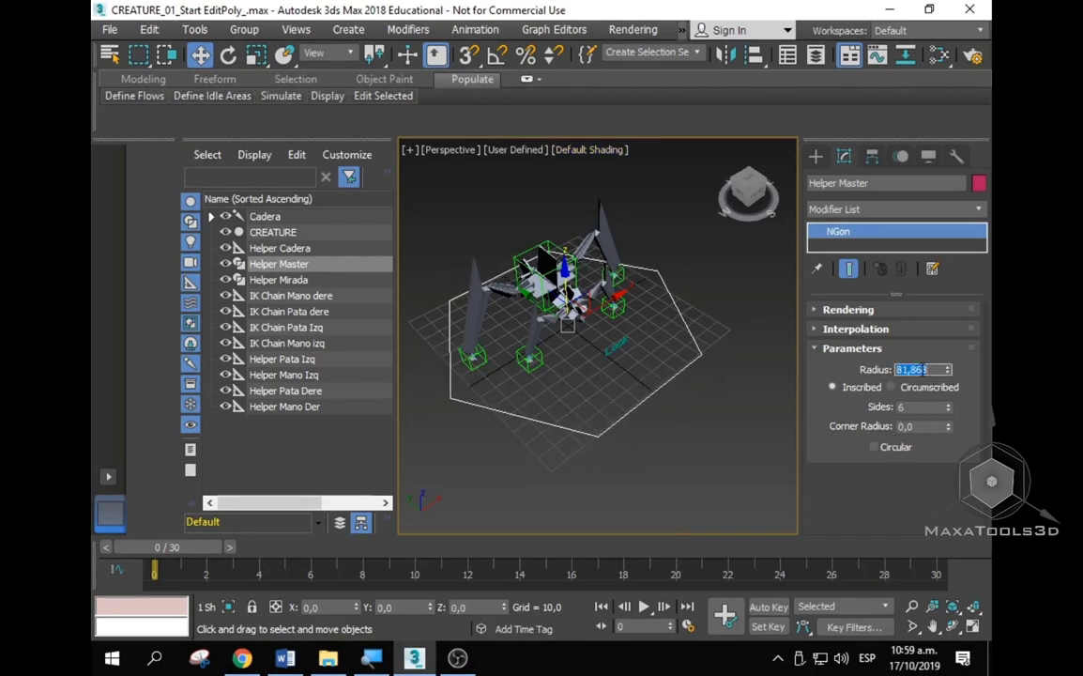
Step: Select Helper Mano Der and test-move it to see the arm follow
click(602, 394)
alt+middle_drag(602, 394, 660, 390)
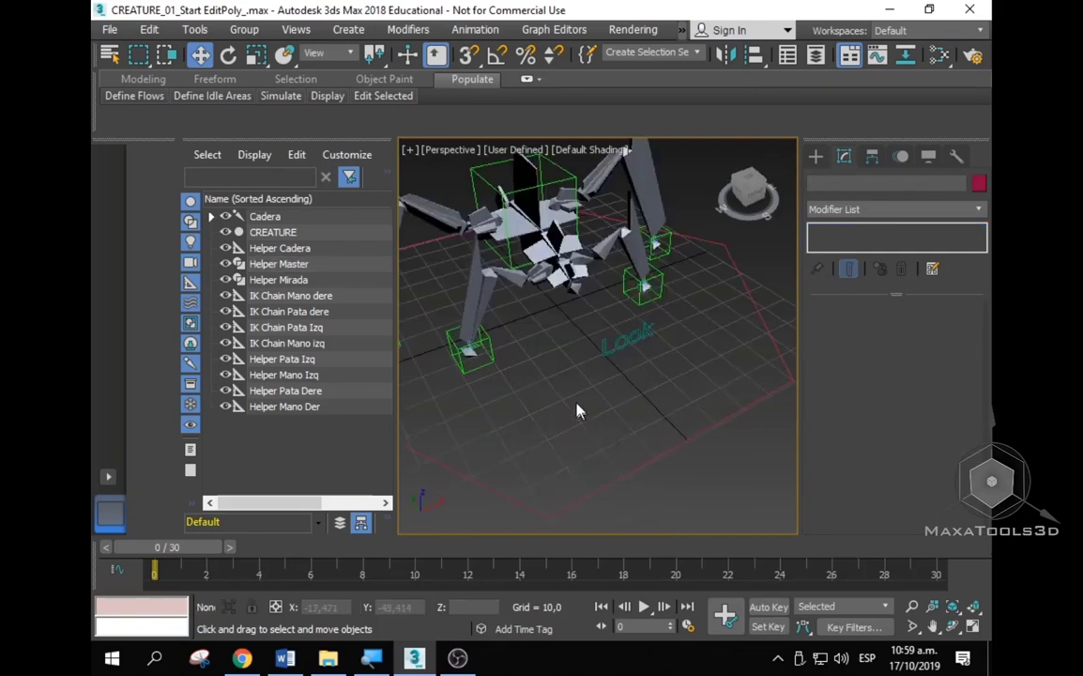
alt+middle_drag(660, 389, 576, 397)
scroll(526, 347, up, 3)
scroll(498, 319, up, 2)
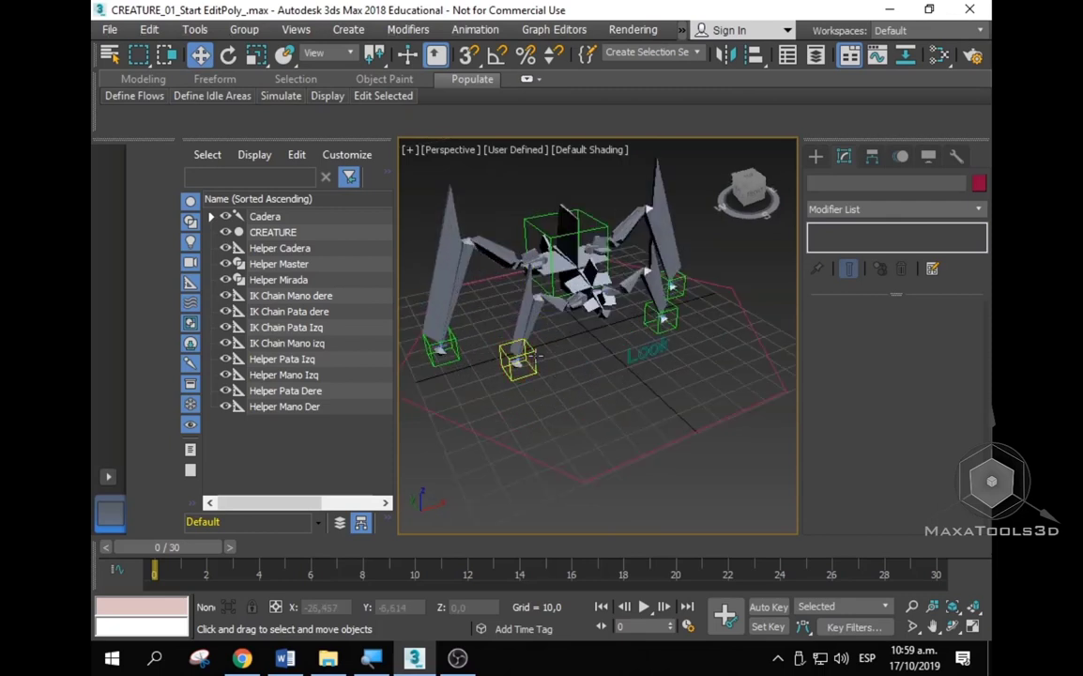
click(541, 343)
drag(542, 342, 544, 357)
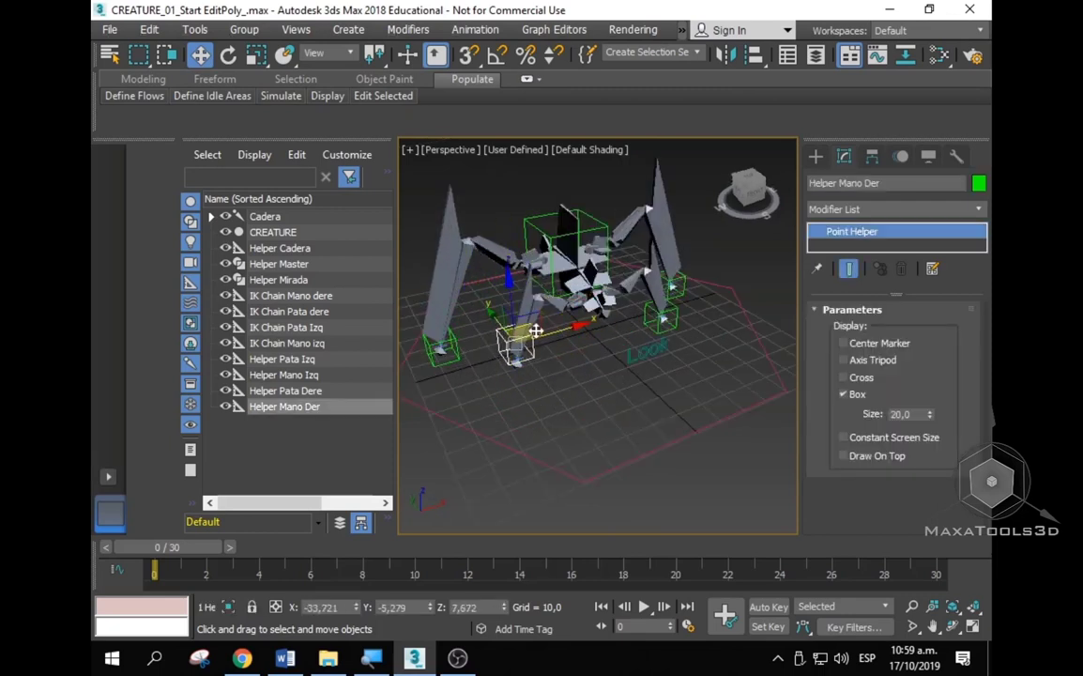
Step: Test-move Helper Cadera and undo it, then test-move Helper Master and select the Look helper
drag(551, 230, 514, 188)
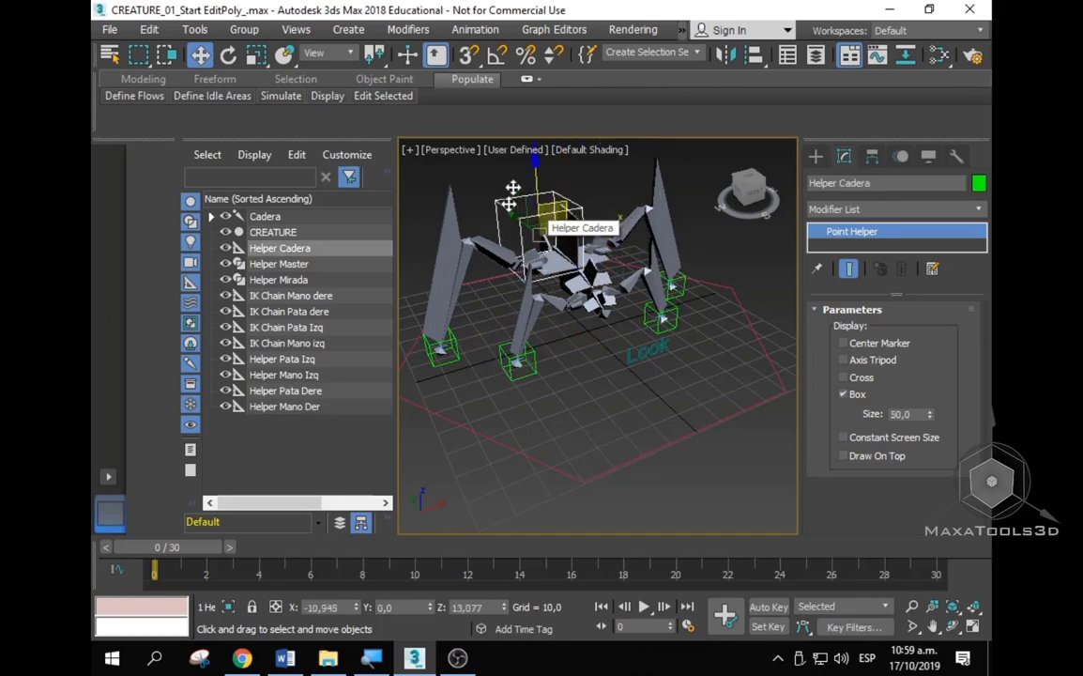
key(ctrl+z)
mouse_move(663, 277)
mouse_down()
mouse_move(757, 336)
mouse_move(671, 387)
mouse_up()
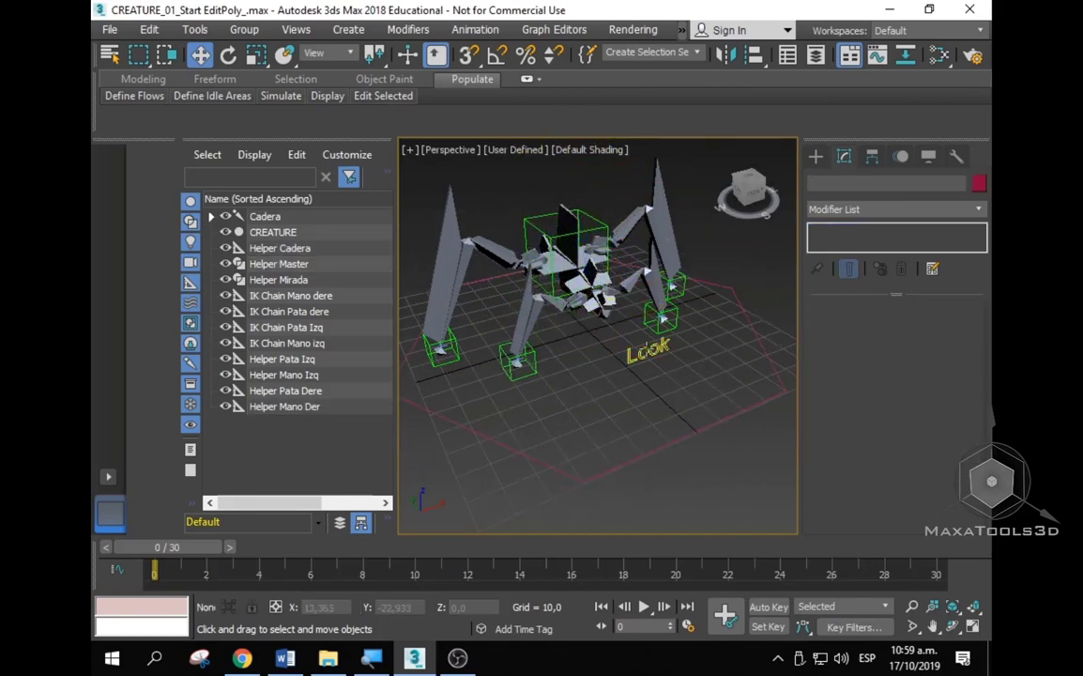
click(620, 306)
Step: Zoom in on the front foot and select IK Chain Mano dere
mouse_move(624, 357)
alt+middle_down()
mouse_move(598, 406)
mouse_move(606, 390)
alt+middle_up()
scroll(556, 402, up, 5)
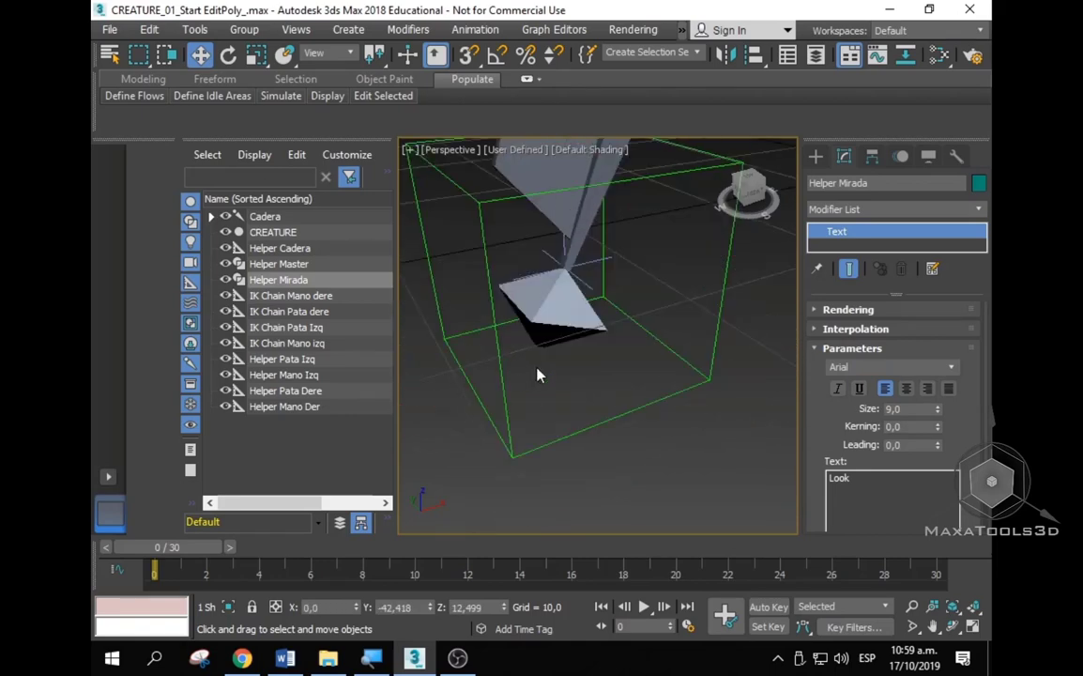
scroll(537, 375, down, 2)
scroll(563, 363, up, 2)
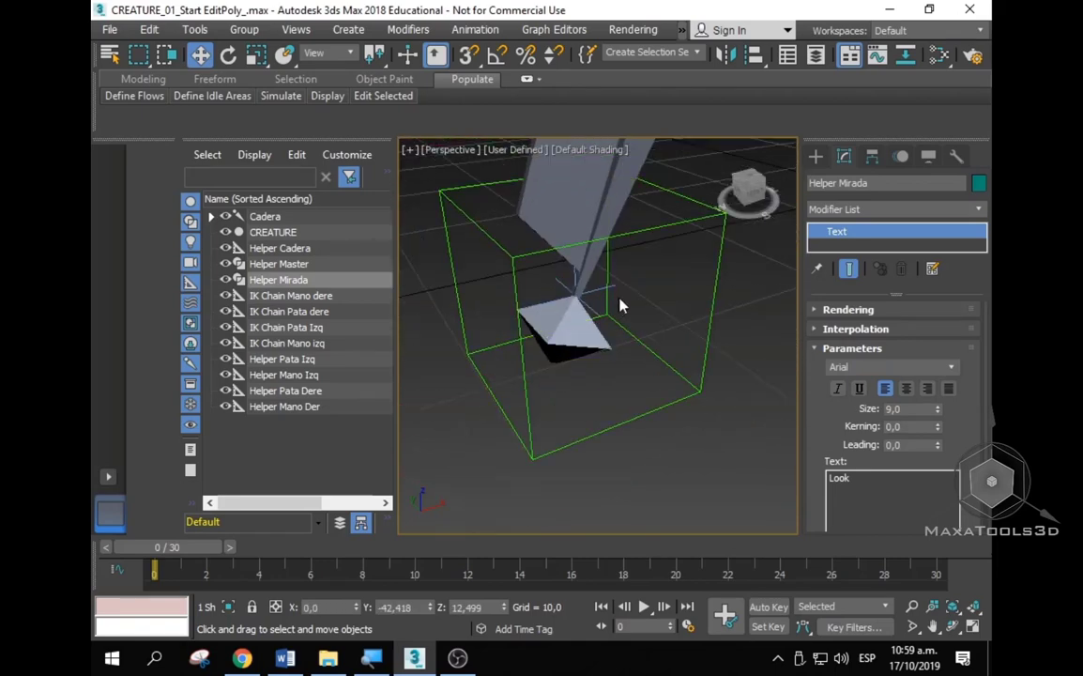
click(608, 292)
mouse_move(641, 309)
alt+middle_down()
mouse_move(776, 275)
mouse_move(512, 276)
mouse_move(601, 283)
alt+middle_up()
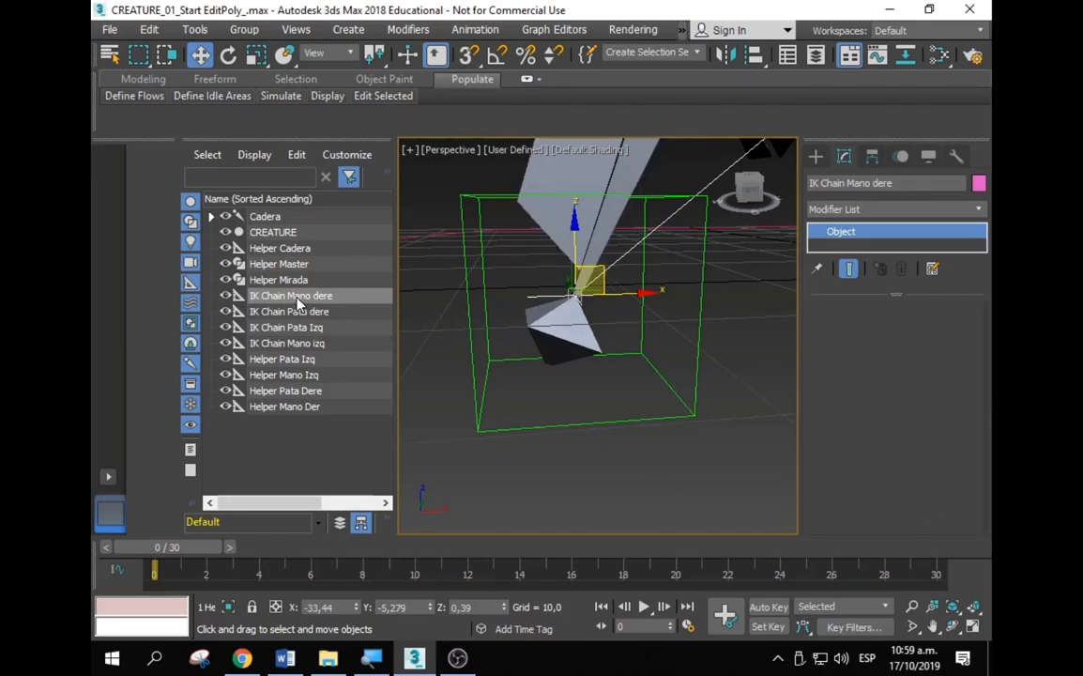
Step: Link IK Chain Mano dere under Helper Mano Der and test-move the helper
drag(298, 300, 286, 408)
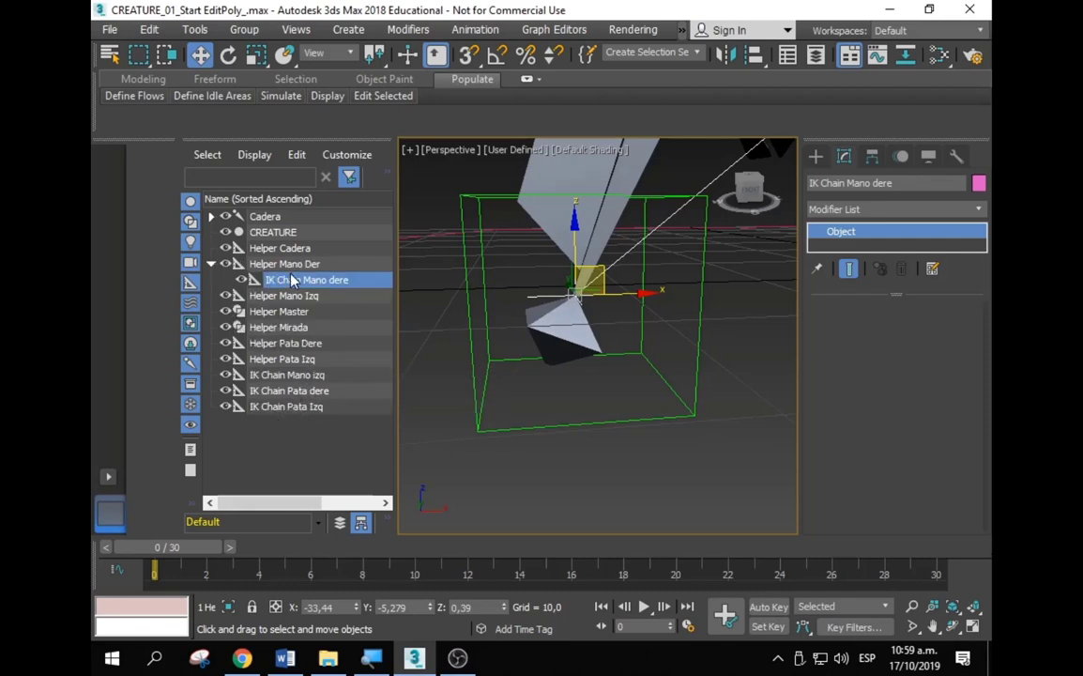
click(705, 218)
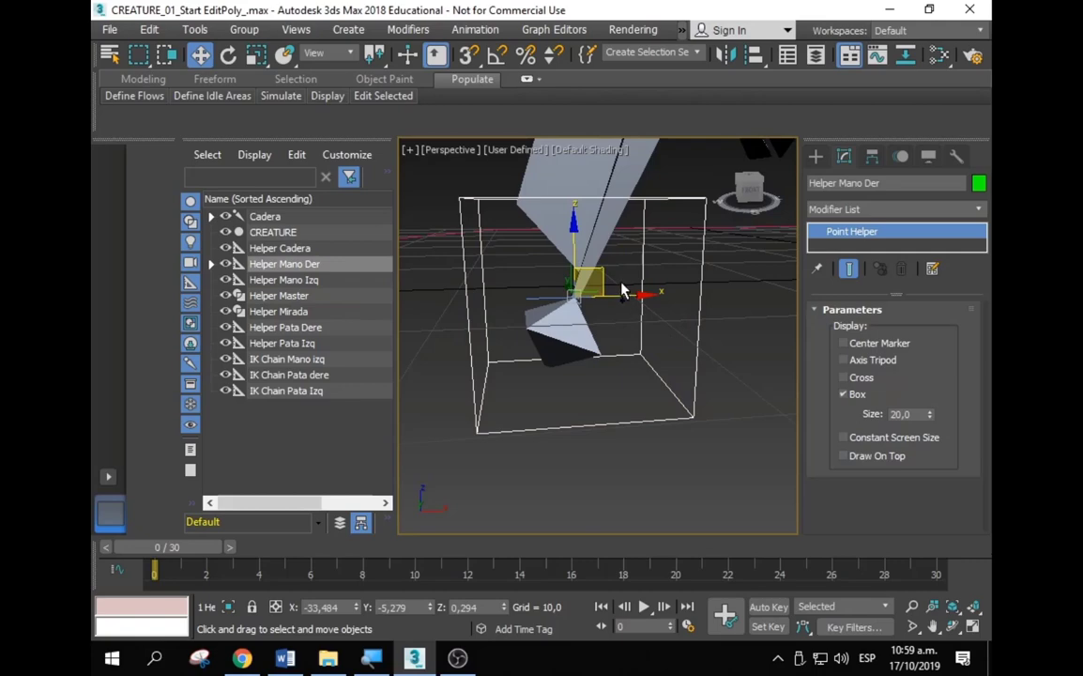
mouse_move(621, 291)
mouse_down()
mouse_move(701, 330)
mouse_move(523, 401)
mouse_up()
Step: Link IK Chain Pata dere under Helper Pata Dere, then return to Move mode
alt+middle_drag(603, 405, 469, 310)
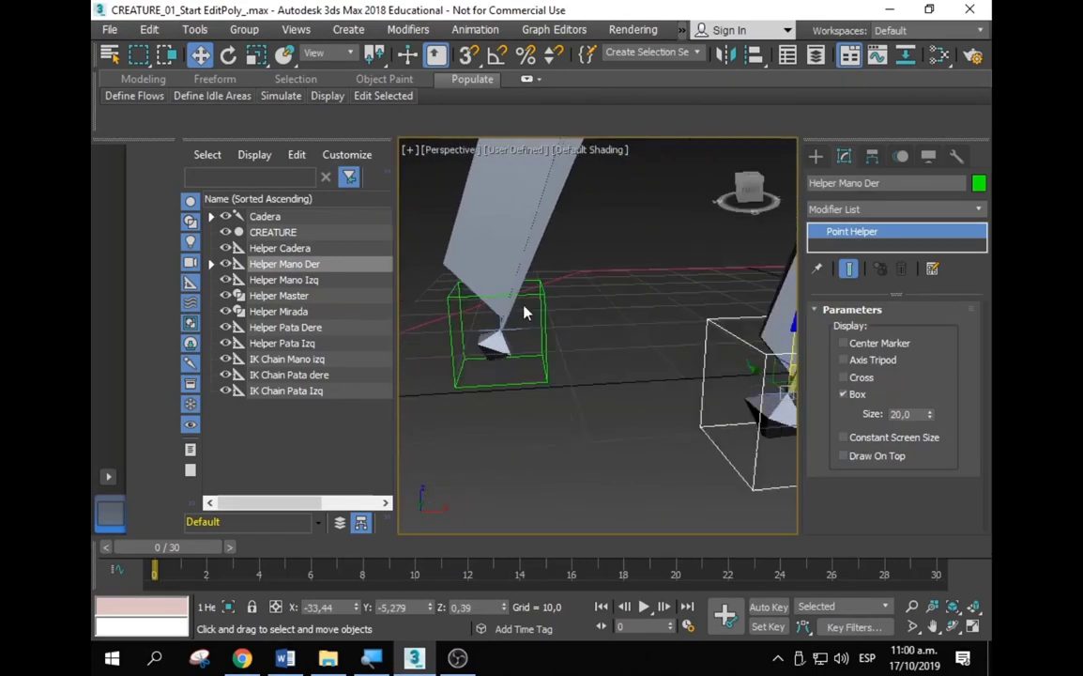
click(518, 340)
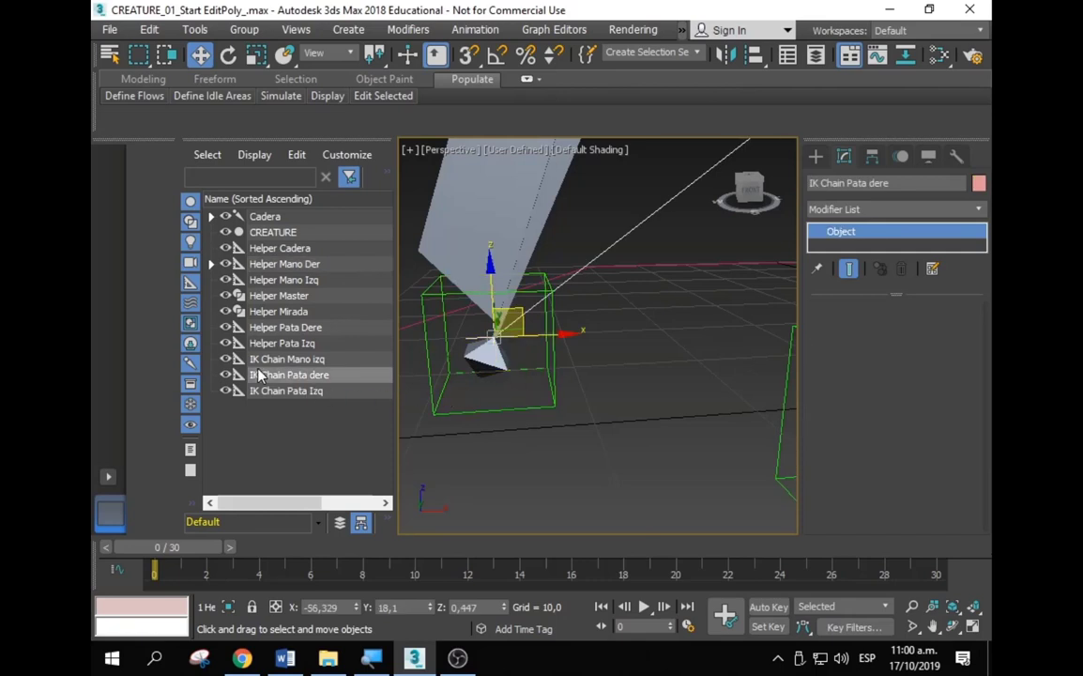
drag(317, 58, 504, 58)
click(174, 54)
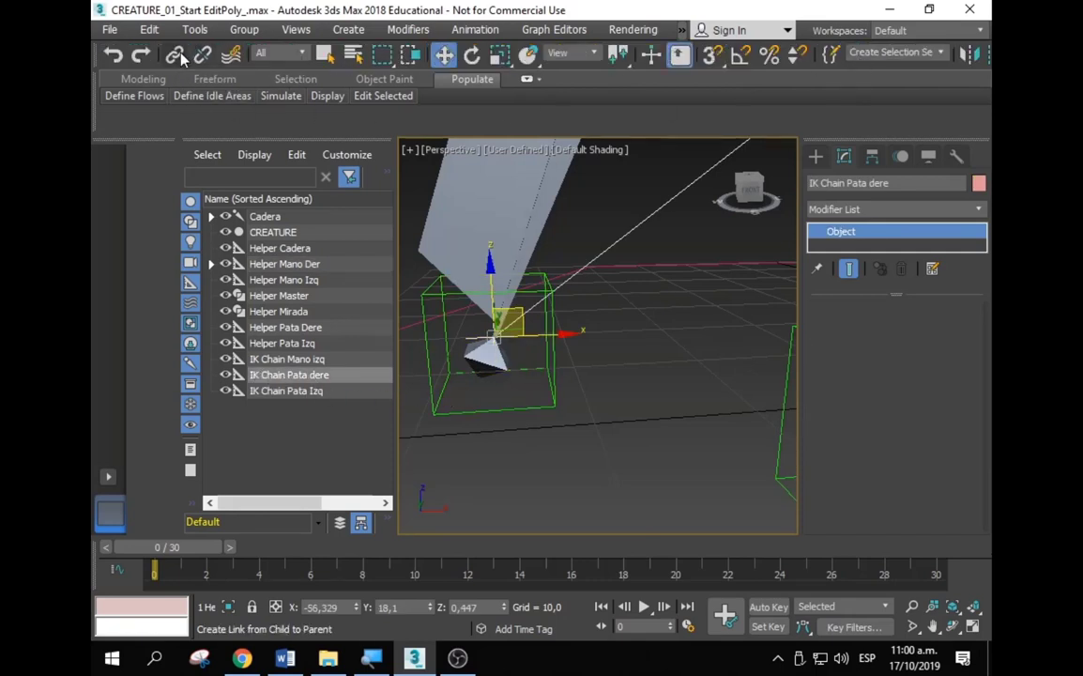
drag(519, 342, 557, 348)
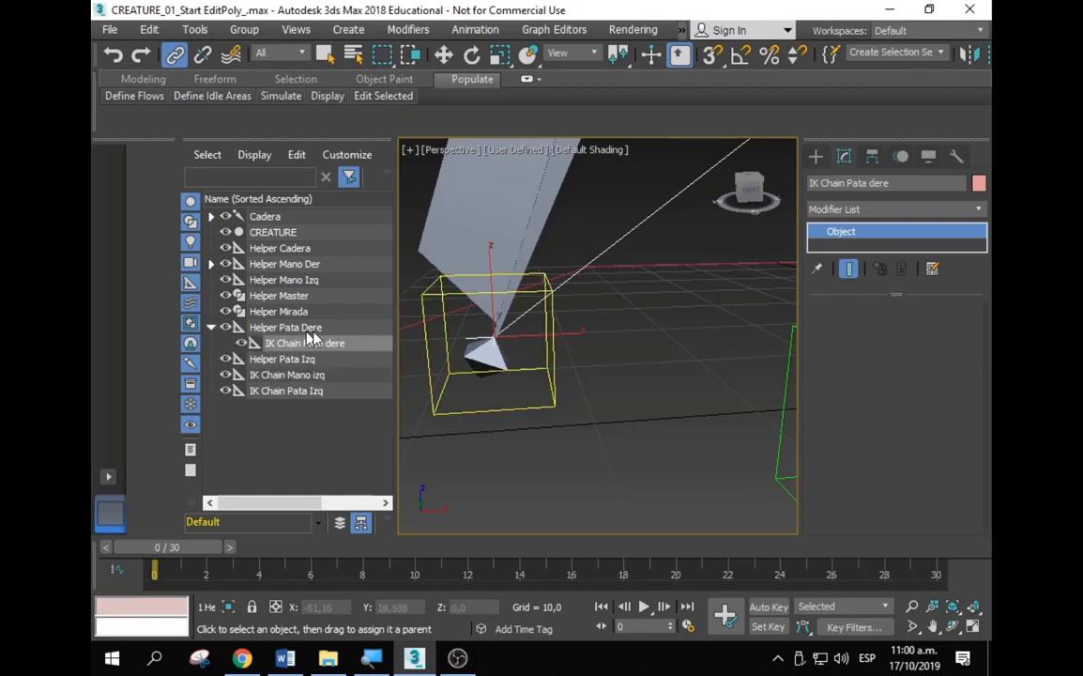
click(211, 327)
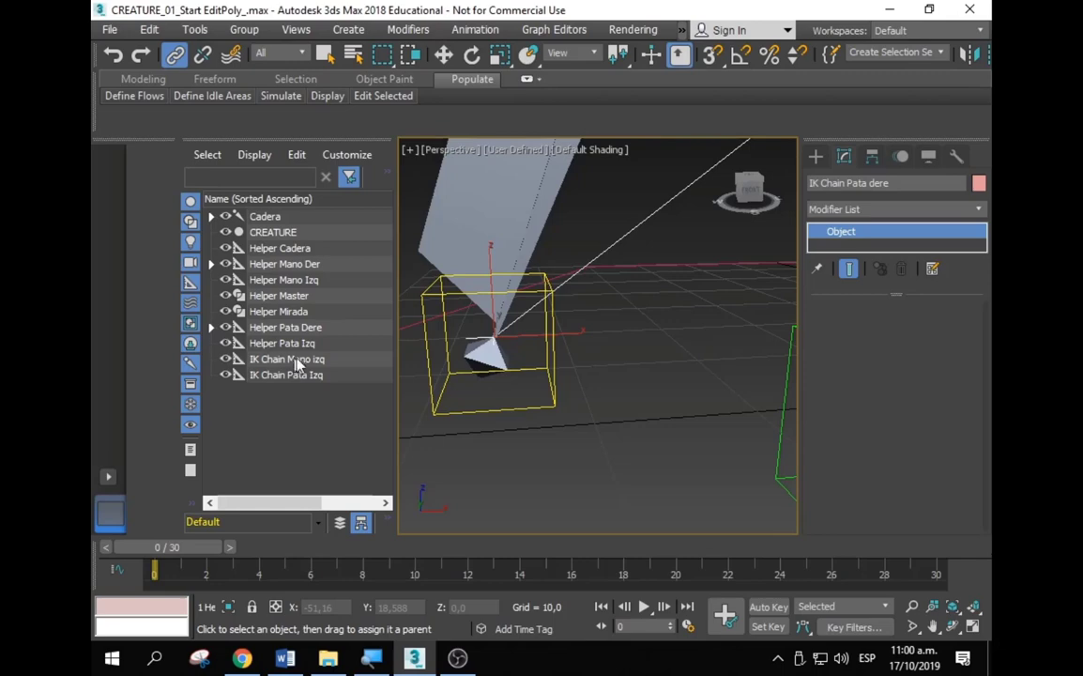
scroll(488, 385, down, 5)
right_click(726, 379)
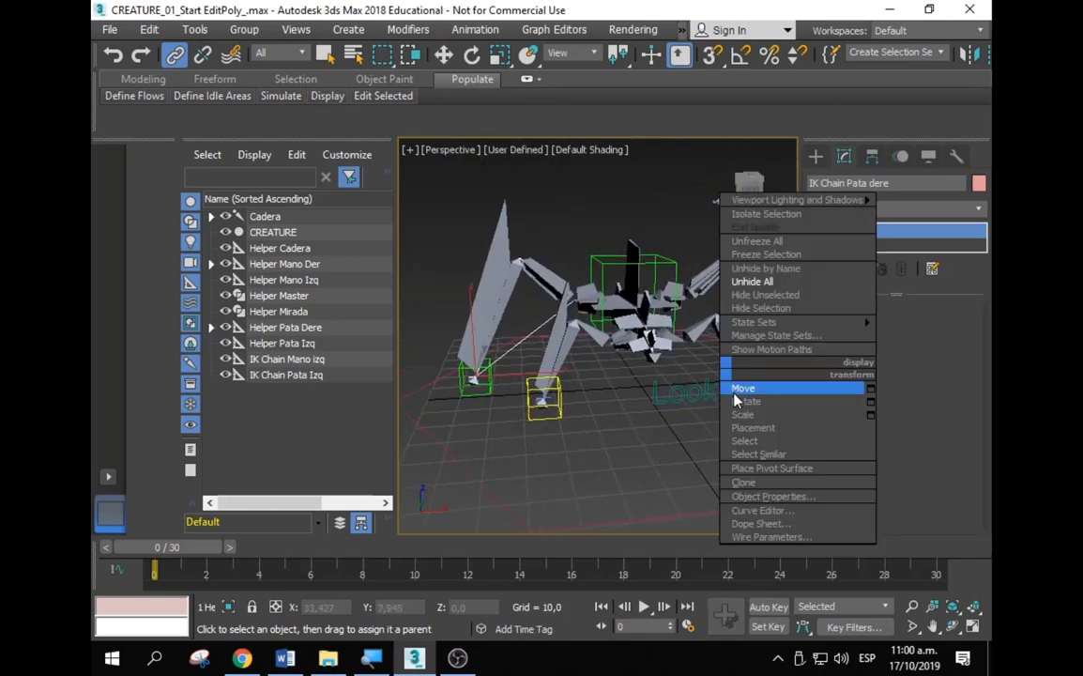
click(727, 387)
Step: Link IK Chain Pata Izq under Helper Pata Izq
scroll(608, 398, up, 5)
scroll(665, 379, down, 3)
scroll(679, 389, up, 3)
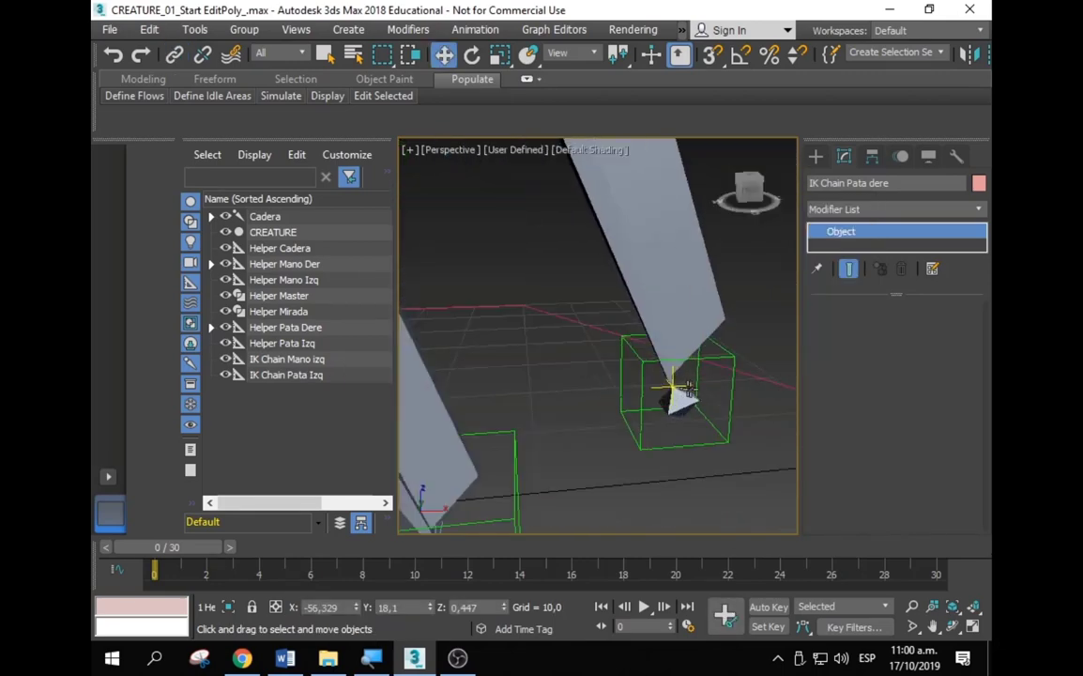
scroll(684, 390, up, 2)
click(286, 374)
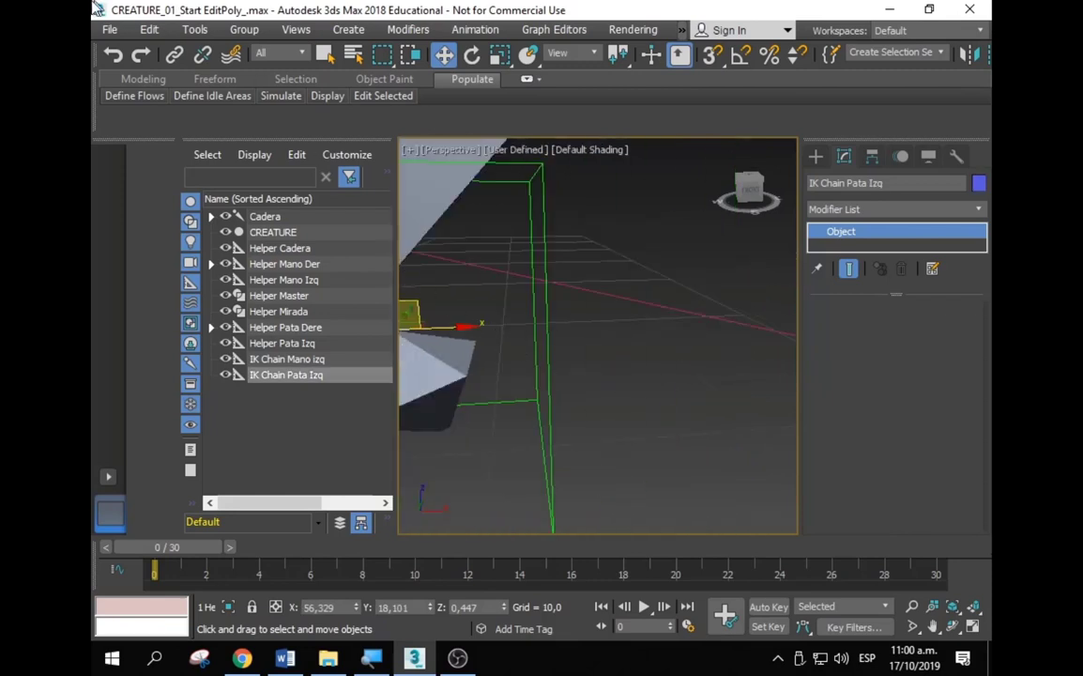
click(175, 55)
scroll(538, 368, up, 2)
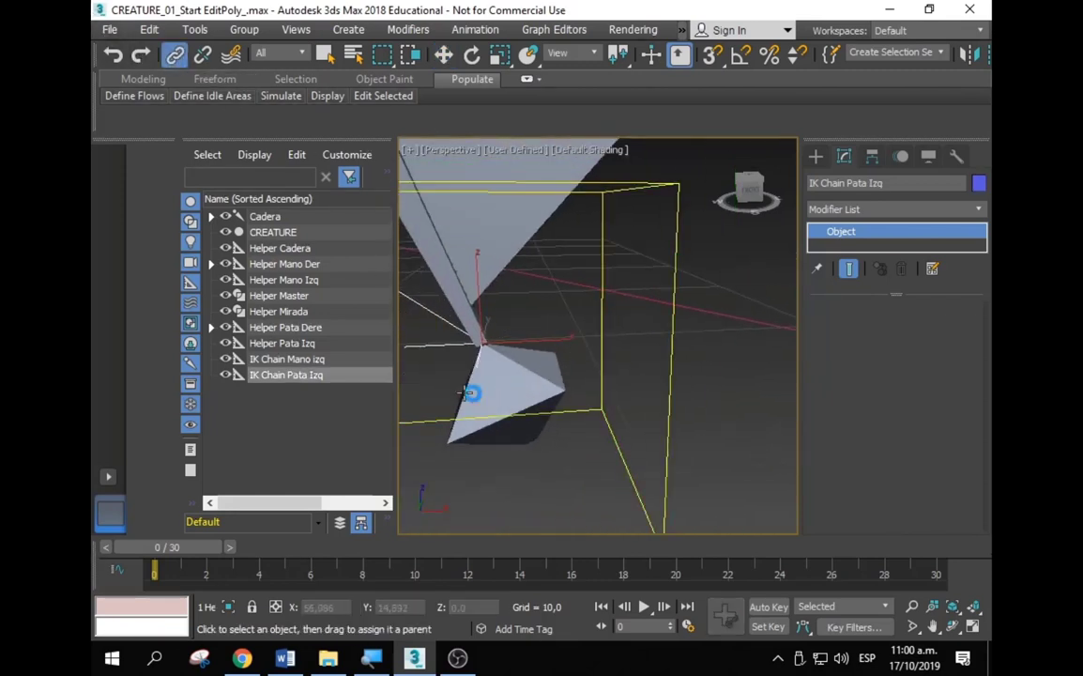
drag(591, 314, 473, 391)
Step: Link IK Chain Mano izq under Helper Mano Izq and leave link mode
scroll(653, 326, down, 3)
scroll(597, 411, down, 2)
scroll(500, 420, up, 2)
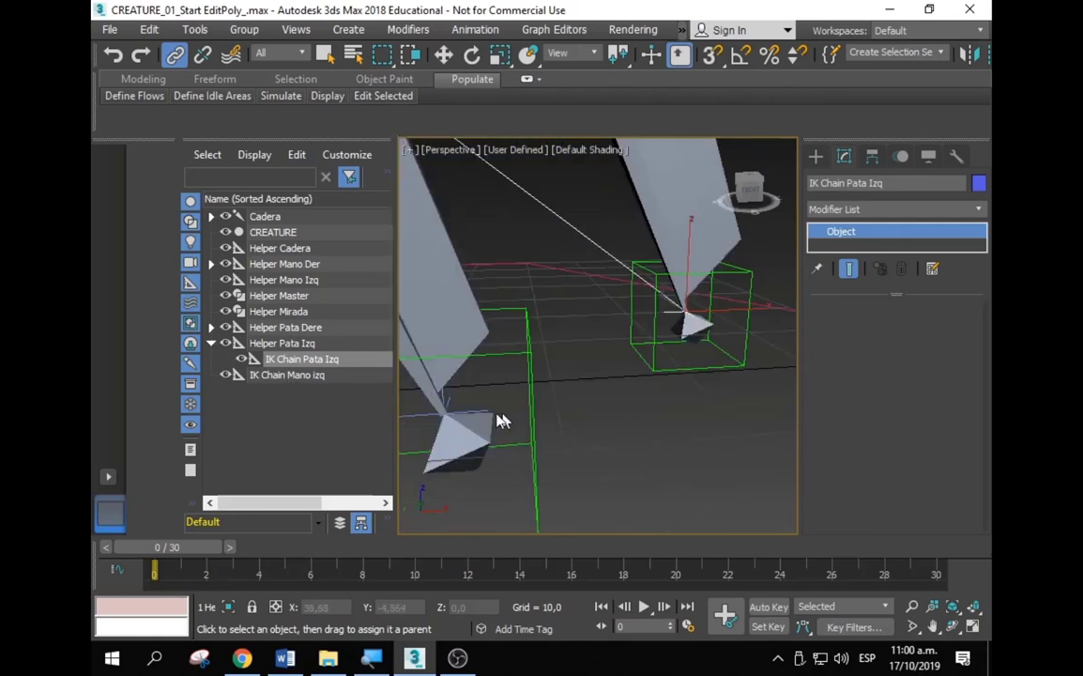
click(454, 411)
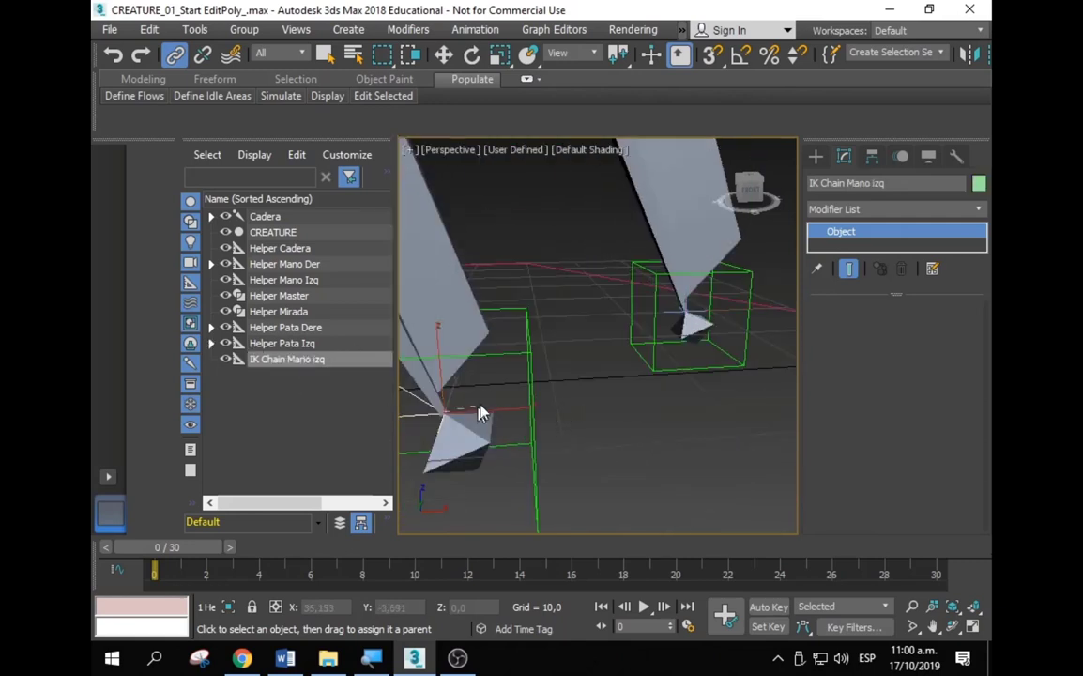
drag(478, 413, 540, 352)
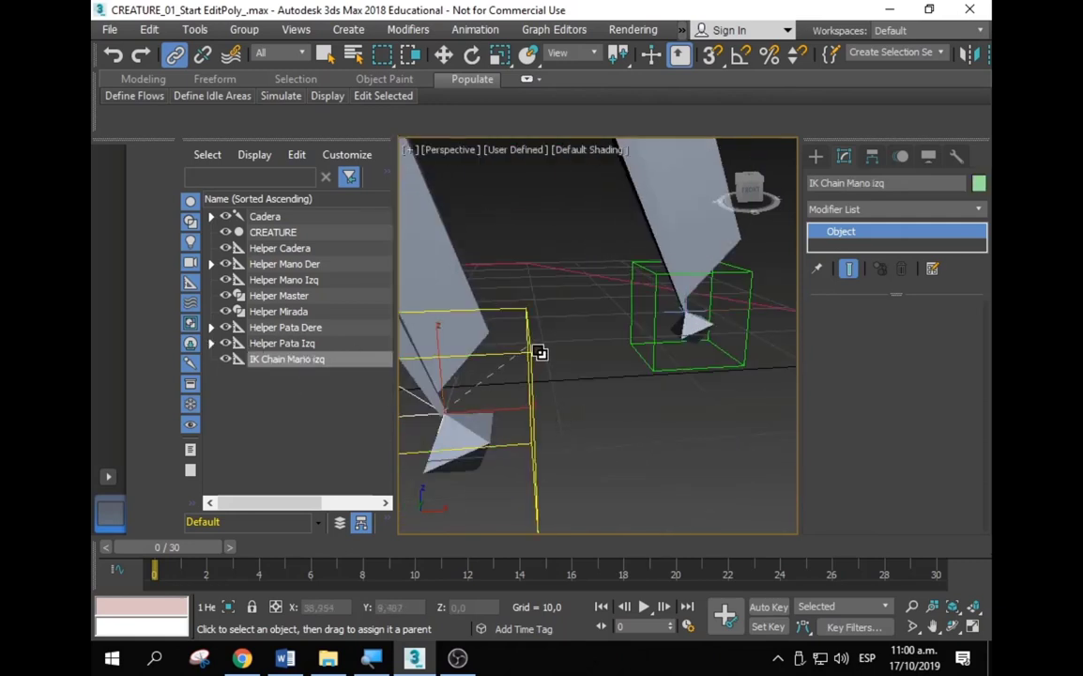
click(599, 392)
right_click(575, 368)
Step: Expand Helper Mano Der and Mano Izq, and confirm the left leg's IK chain sits under its helper
click(600, 347)
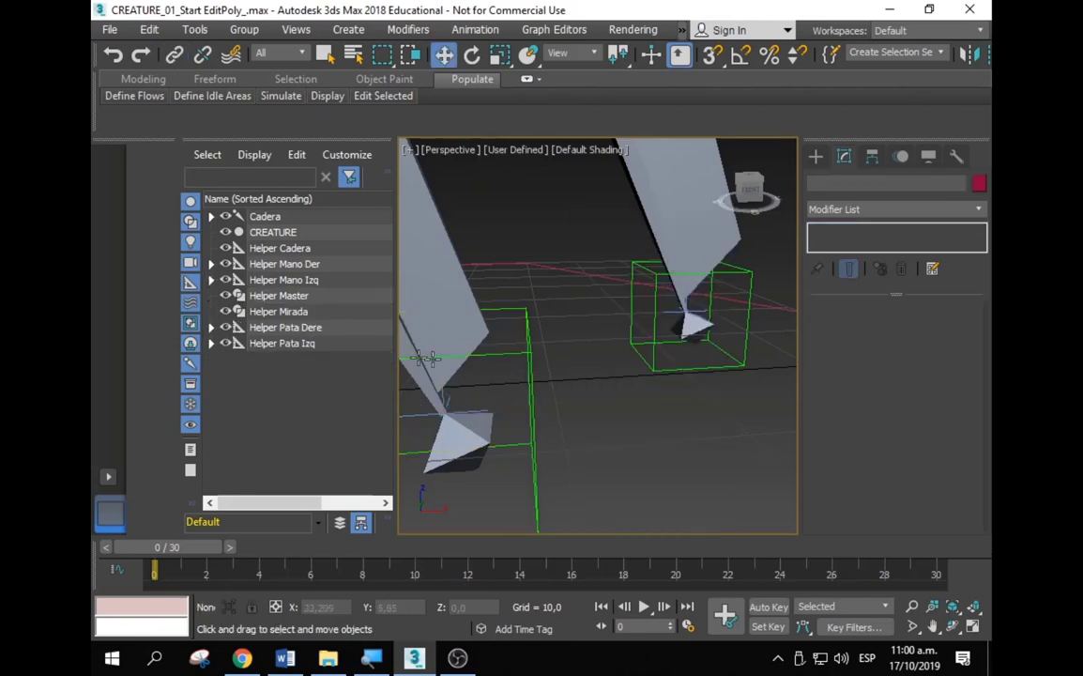
click(210, 263)
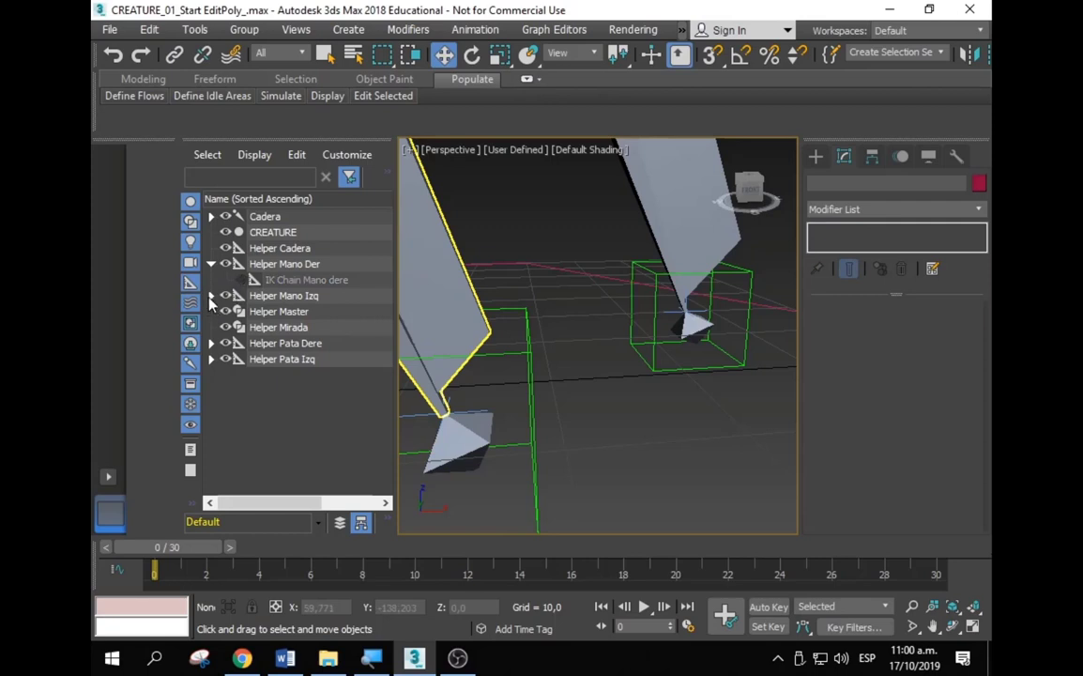
click(211, 296)
alt+middle_drag(488, 410, 654, 373)
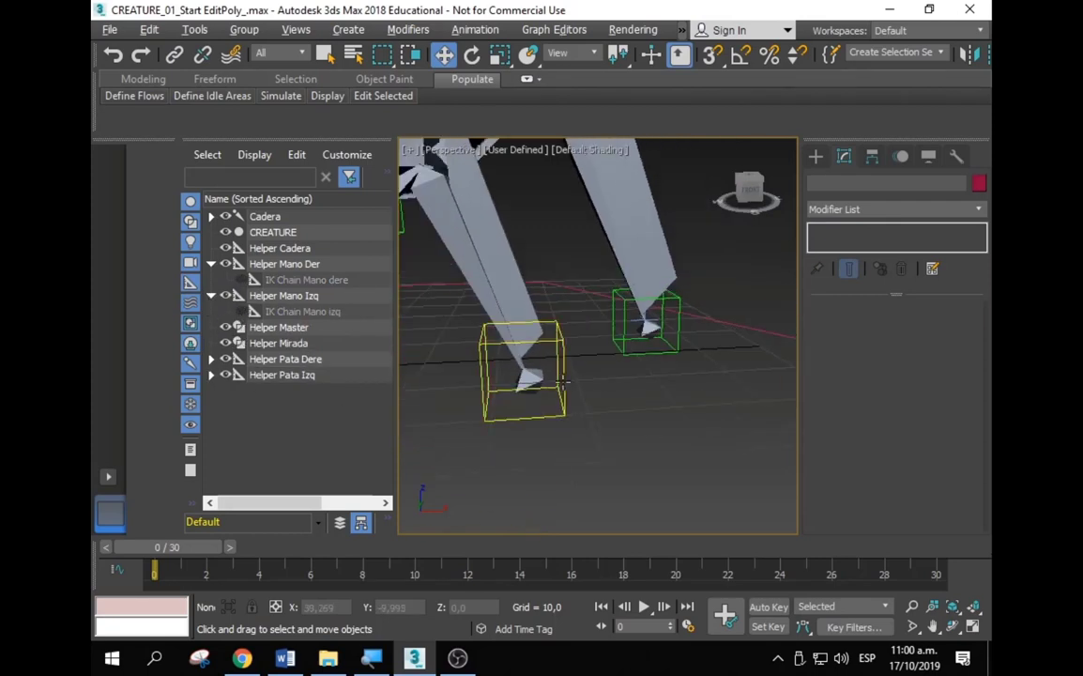
click(654, 331)
mouse_move(654, 330)
alt+middle_down()
mouse_move(606, 378)
mouse_move(512, 225)
alt+middle_up()
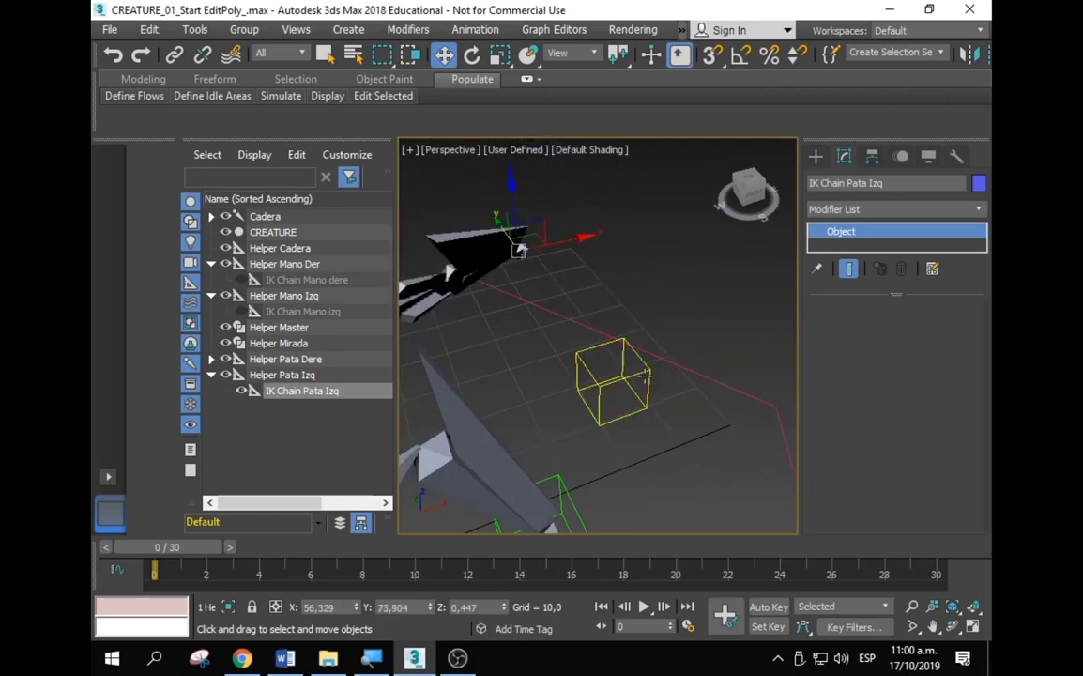
click(609, 375)
mouse_move(646, 431)
alt+middle_down()
mouse_move(420, 405)
mouse_move(575, 410)
mouse_move(477, 408)
alt+middle_up()
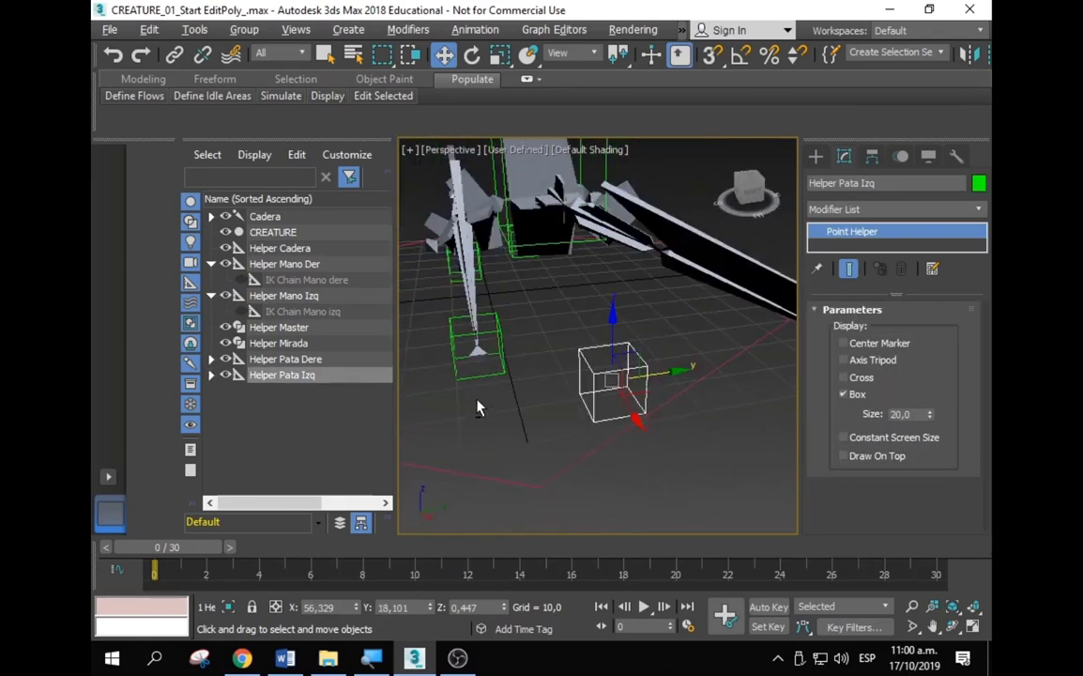
key(Page_Down)
mouse_move(542, 418)
alt+middle_down()
mouse_move(525, 413)
mouse_move(685, 398)
mouse_move(612, 377)
alt+middle_up()
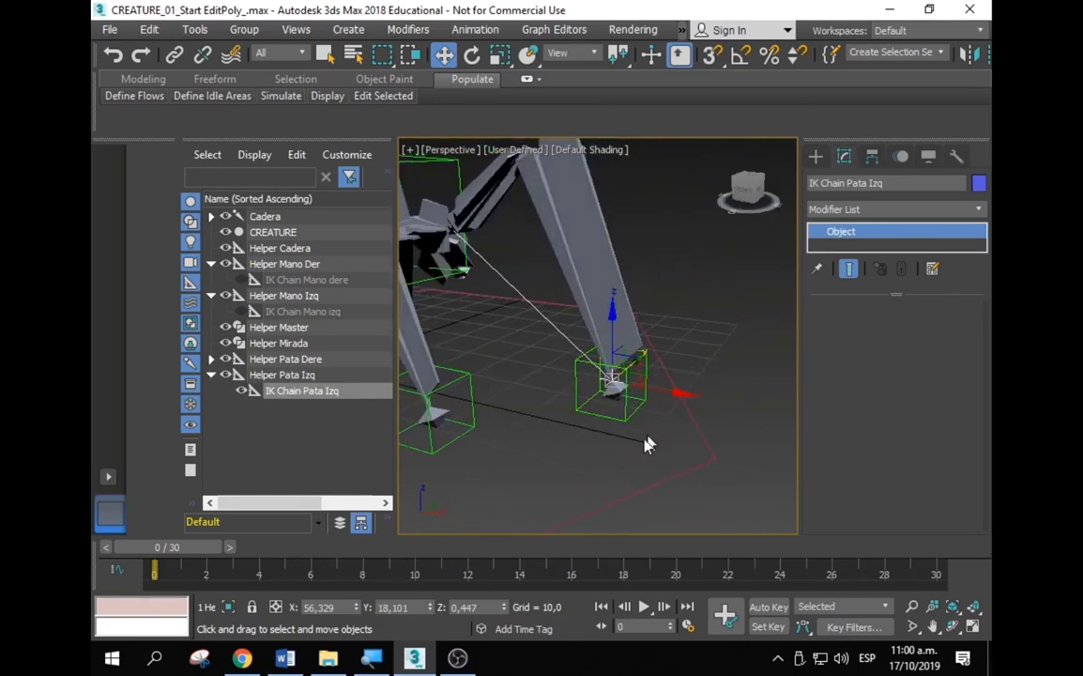
click(612, 416)
scroll(611, 379, up, 2)
scroll(611, 379, up, 4)
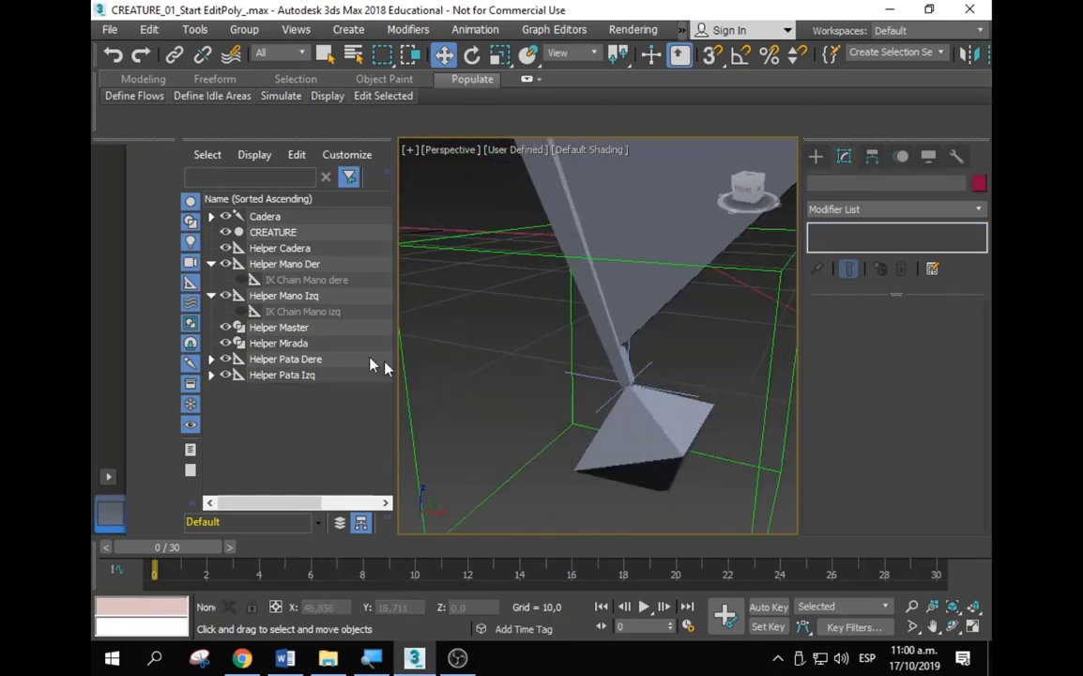
Step: Expand Helper Pata Dere and Pata Izq to check their IK chains, then collapse all four branches
click(210, 359)
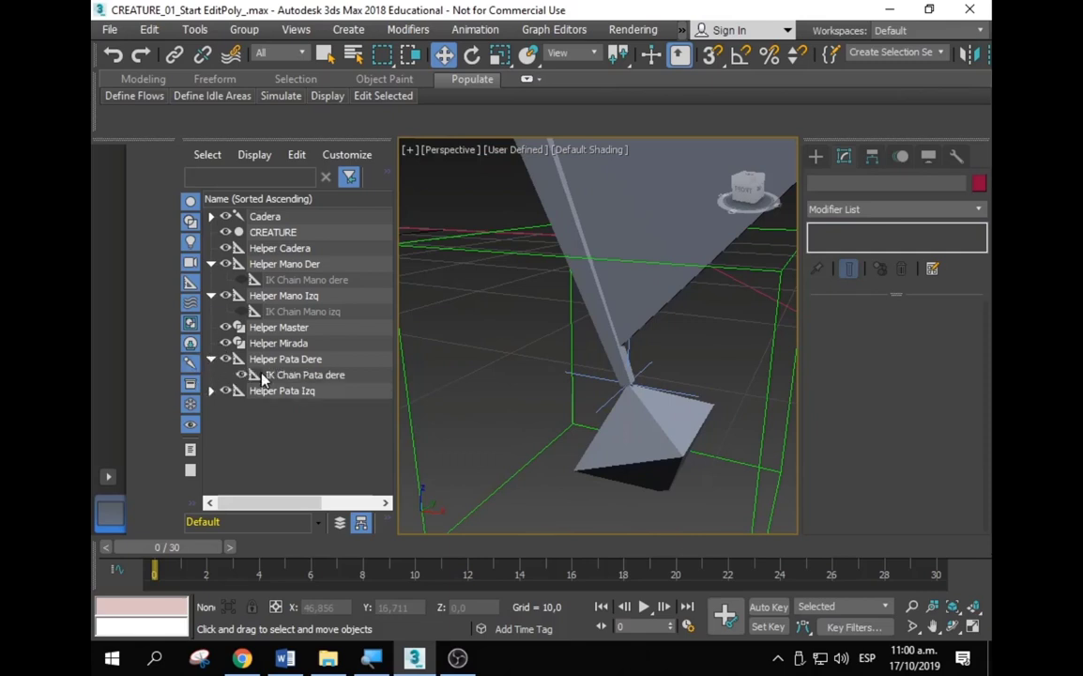
click(210, 391)
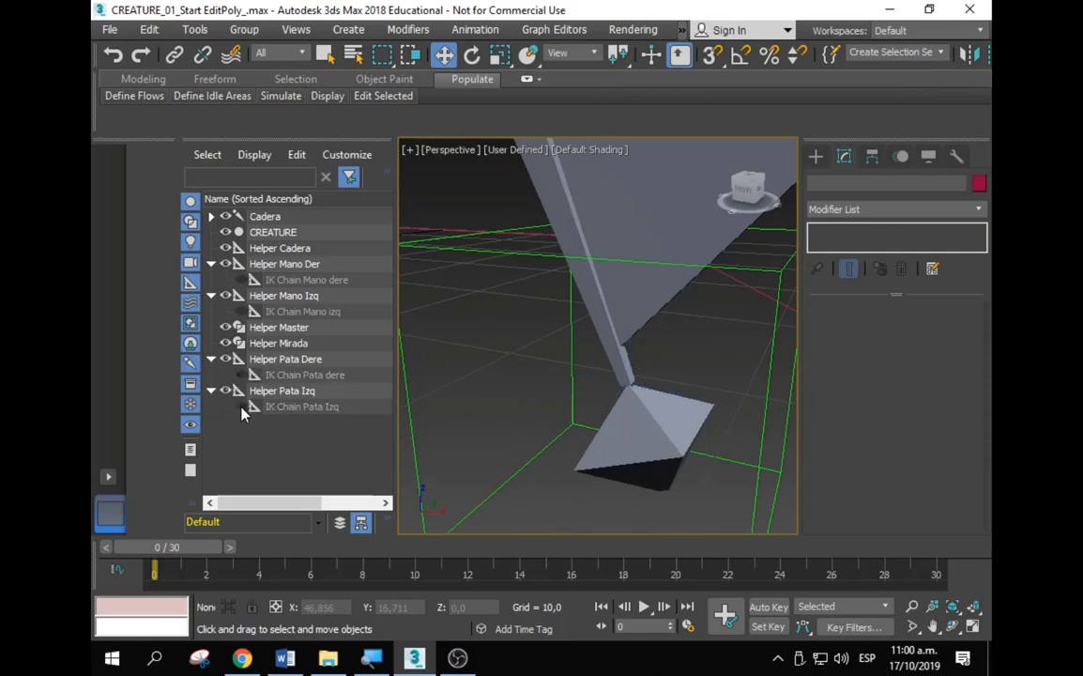
scroll(462, 350, down, 5)
scroll(462, 350, down, 1)
alt+middle_drag(674, 406, 451, 397)
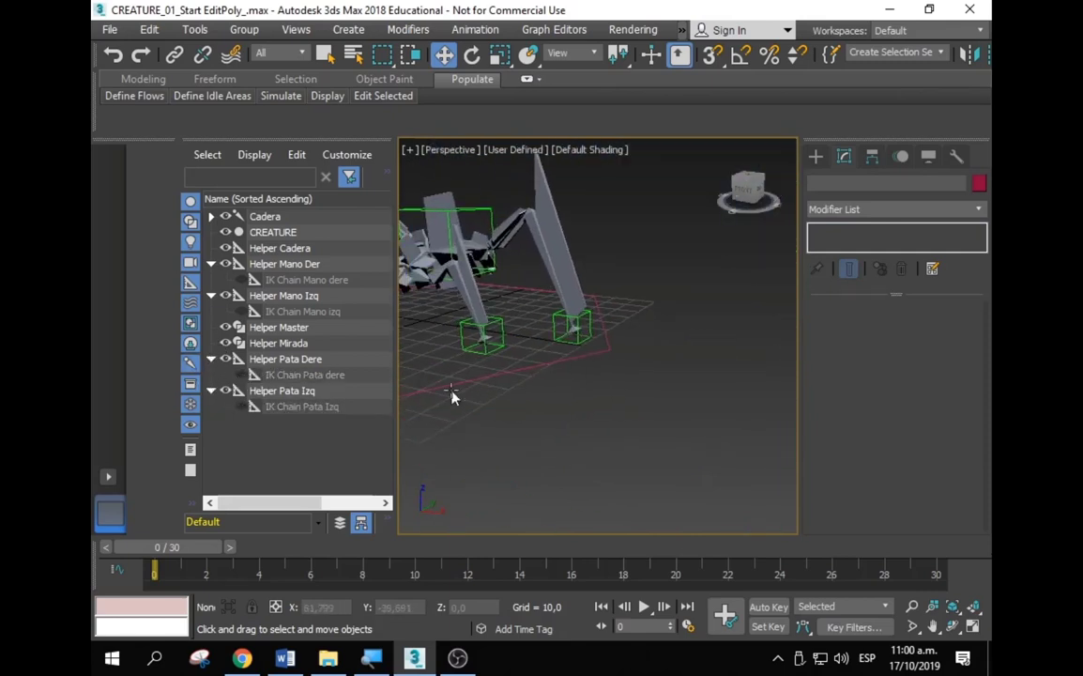
click(214, 385)
click(212, 361)
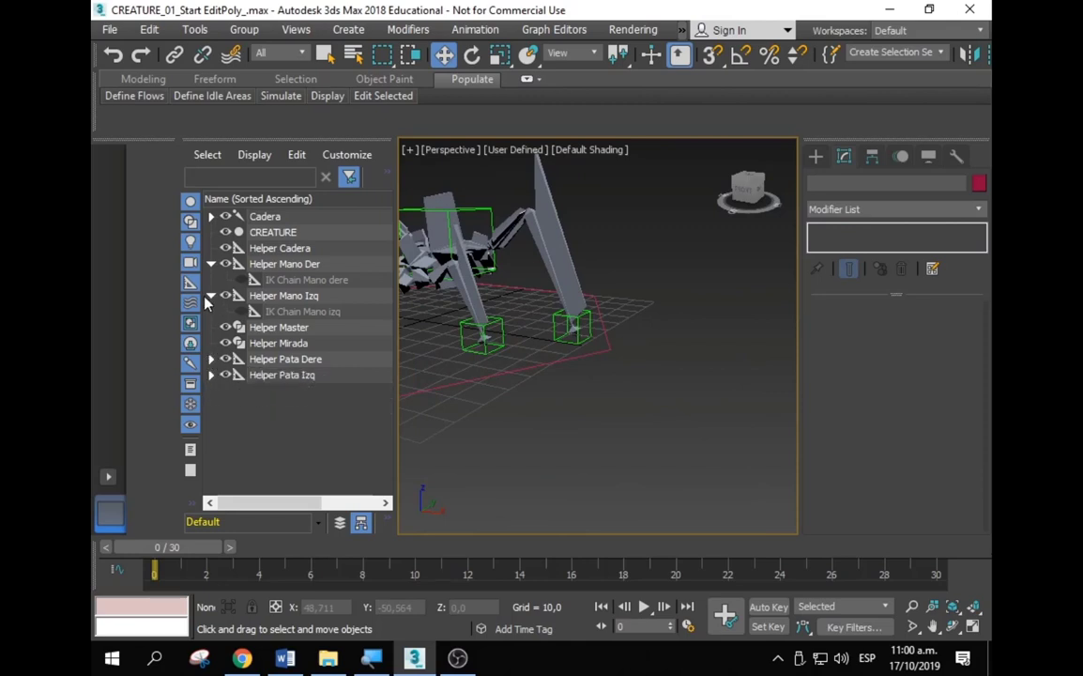
click(212, 295)
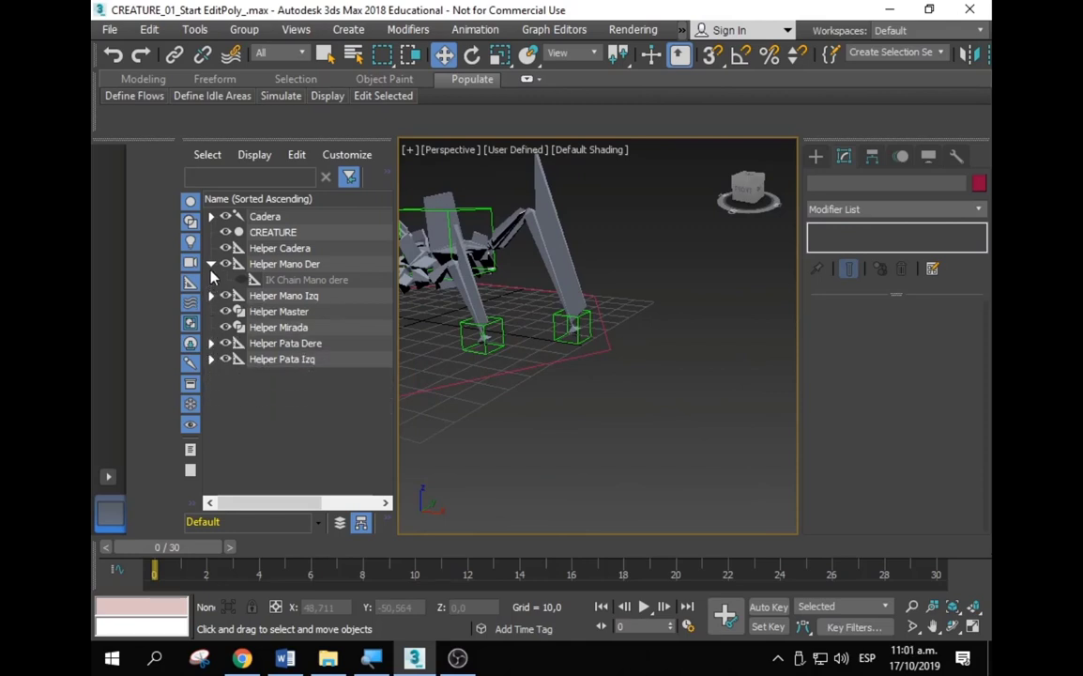
click(213, 264)
Step: Move Helper Mano Izq and Helper Mano Der to confirm the arms follow
mouse_move(560, 355)
alt+middle_down()
mouse_move(636, 375)
mouse_move(660, 321)
alt+middle_up()
click(582, 361)
drag(660, 321, 582, 361)
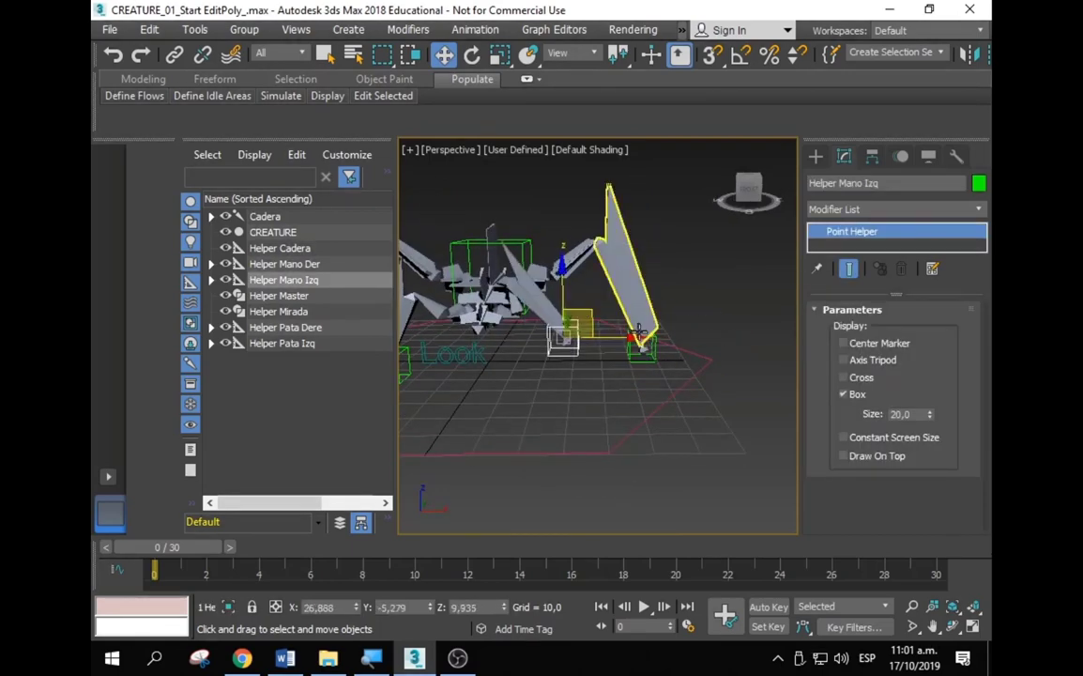
click(642, 340)
alt+middle_drag(431, 347, 498, 334)
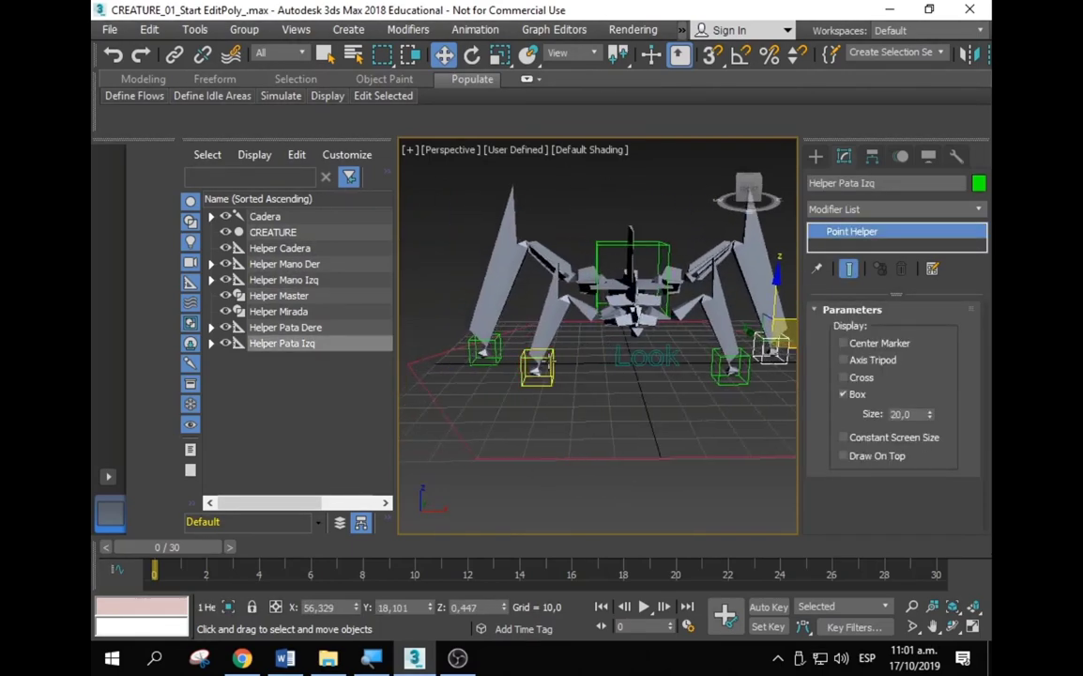
mouse_move(497, 333)
mouse_down()
mouse_move(480, 349)
mouse_move(452, 341)
mouse_move(449, 297)
mouse_up()
click(450, 300)
mouse_move(648, 407)
middle_down()
mouse_move(609, 427)
mouse_move(577, 401)
middle_up()
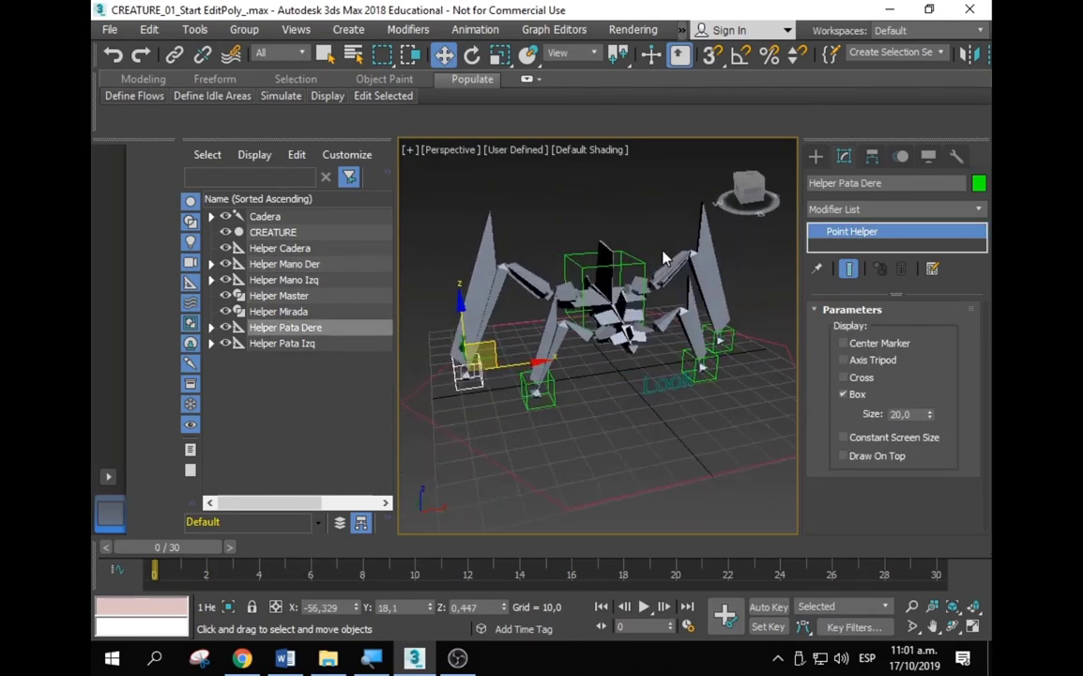
click(629, 277)
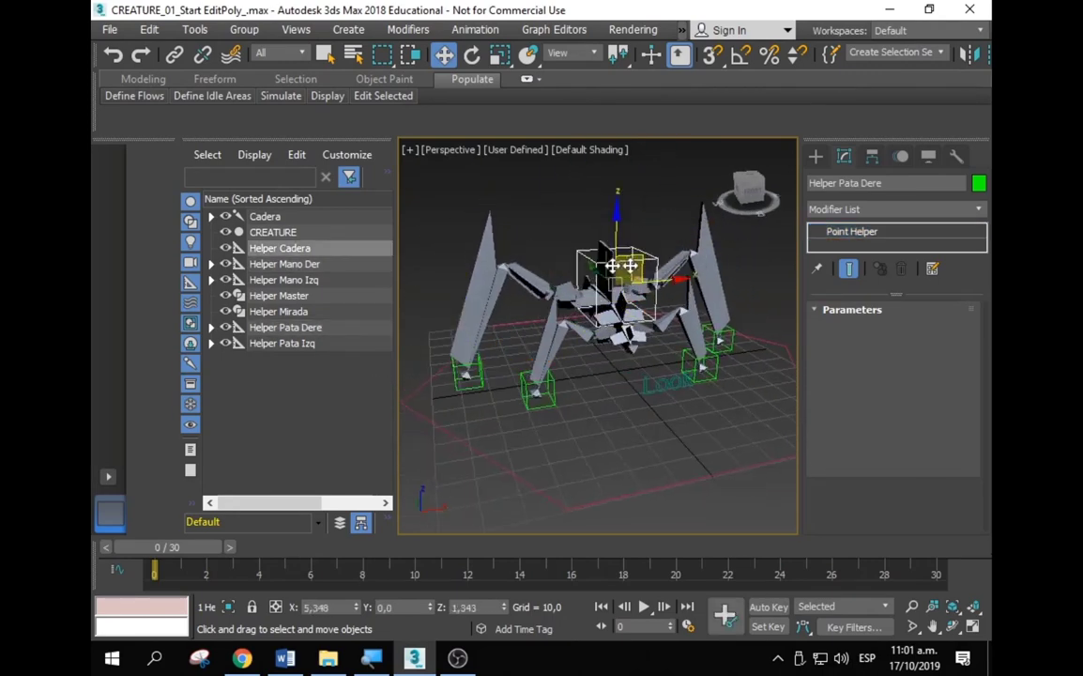
scroll(636, 232, up, 3)
Step: Link the Cadera hip bone under Helper Cadera with Select and Link
click(596, 300)
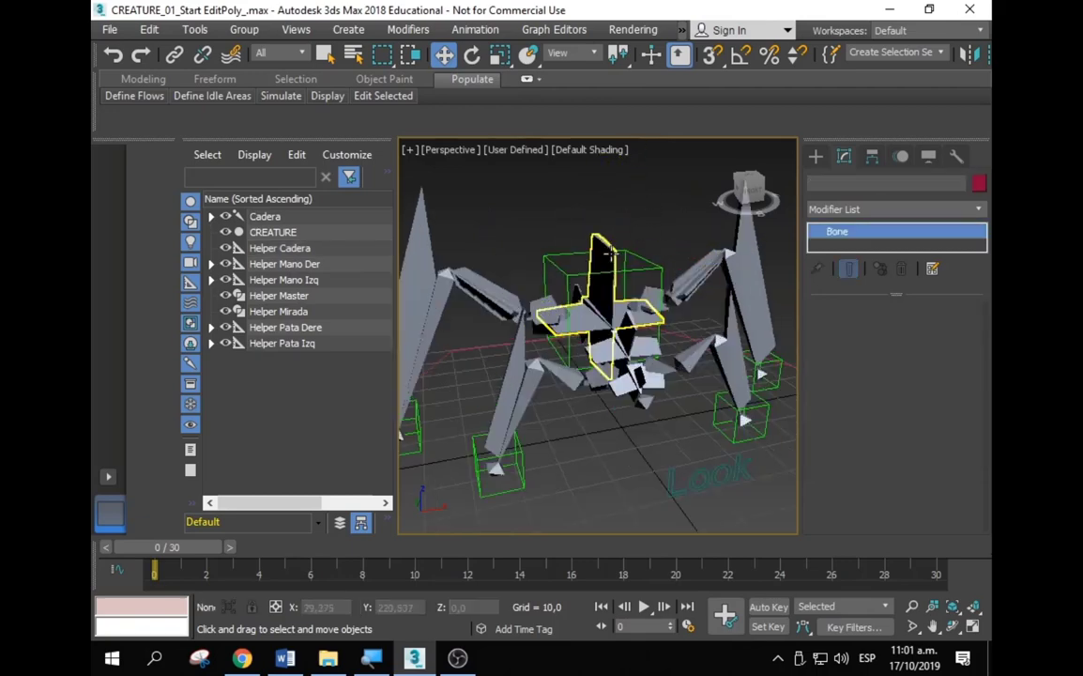
click(175, 54)
scroll(705, 252, up, 5)
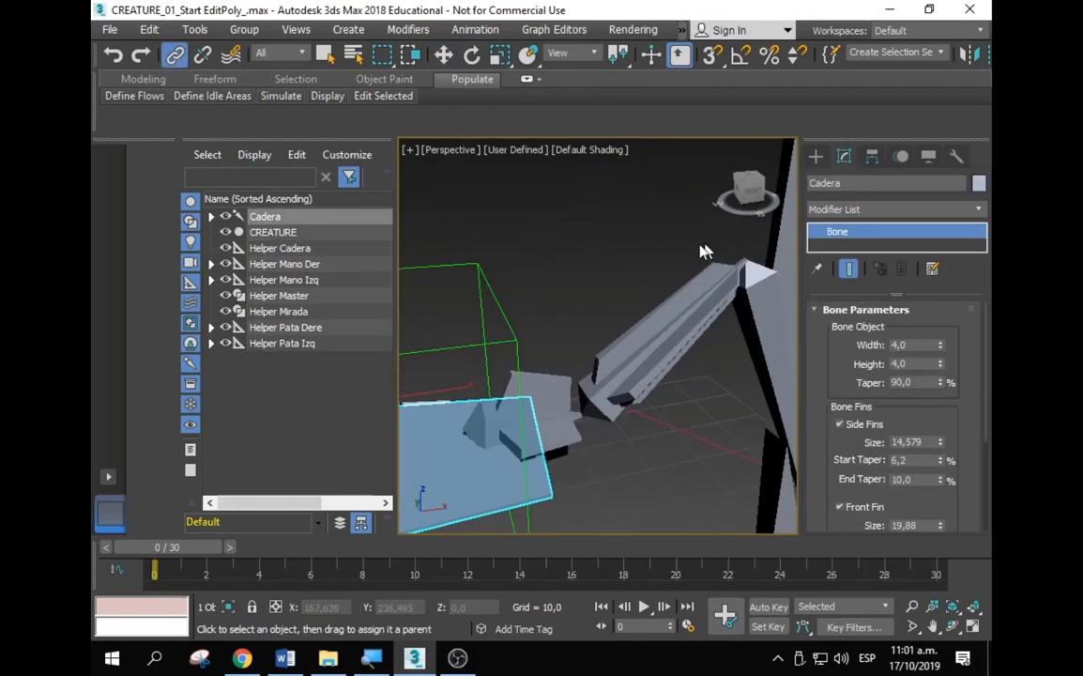
mouse_move(421, 270)
middle_down()
mouse_move(596, 230)
mouse_move(507, 252)
middle_up()
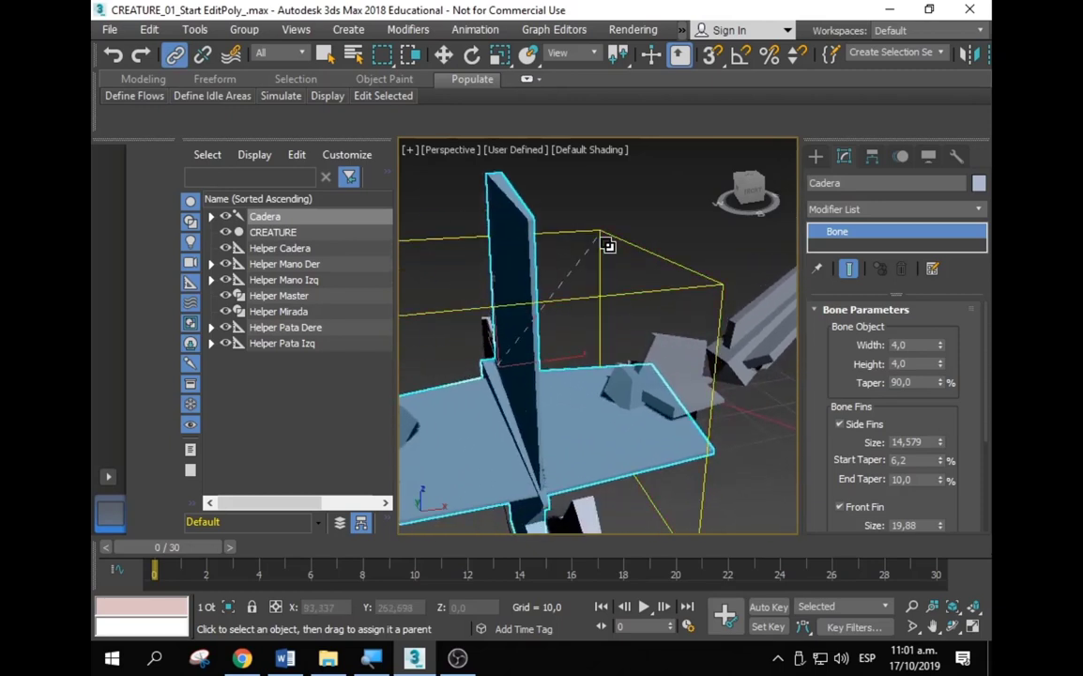
drag(591, 251, 609, 244)
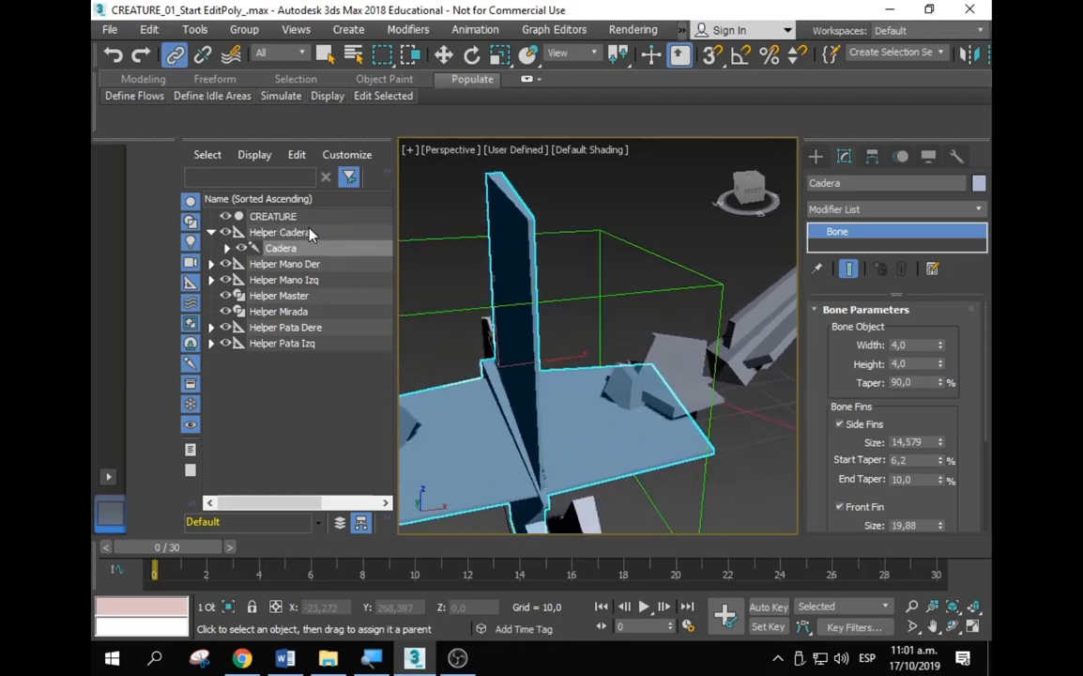
right_click(706, 247)
click(715, 253)
Step: Zoom extents and lift Helper Cadera to confirm the spider's body rises with it
click(648, 217)
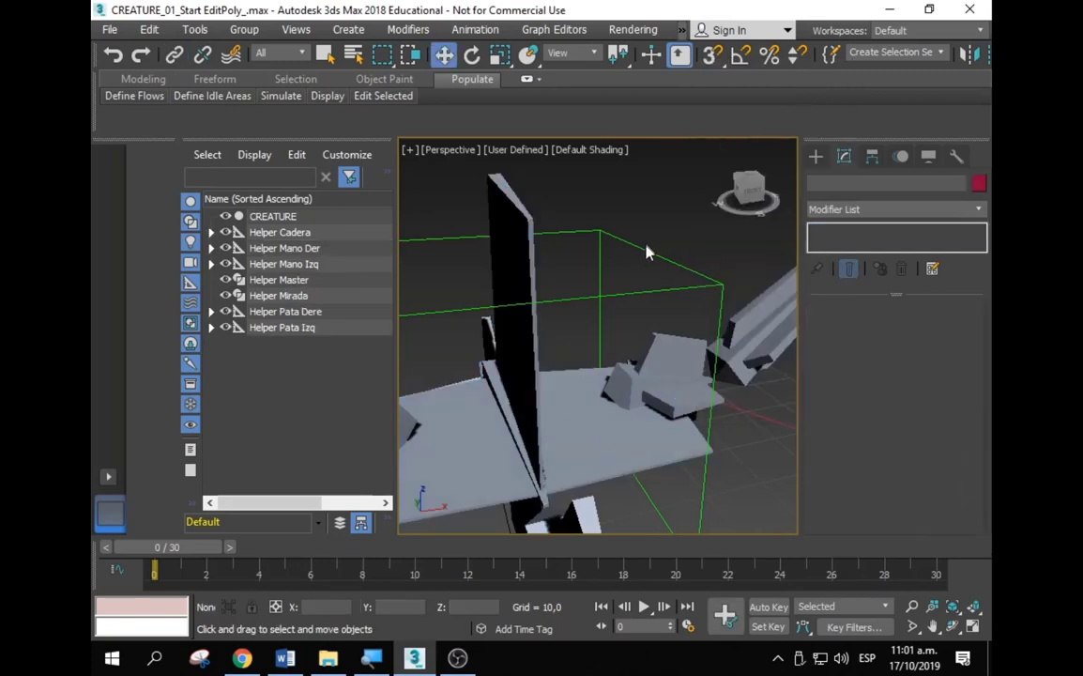
click(633, 270)
key(z)
alt+middle_drag(582, 297, 614, 297)
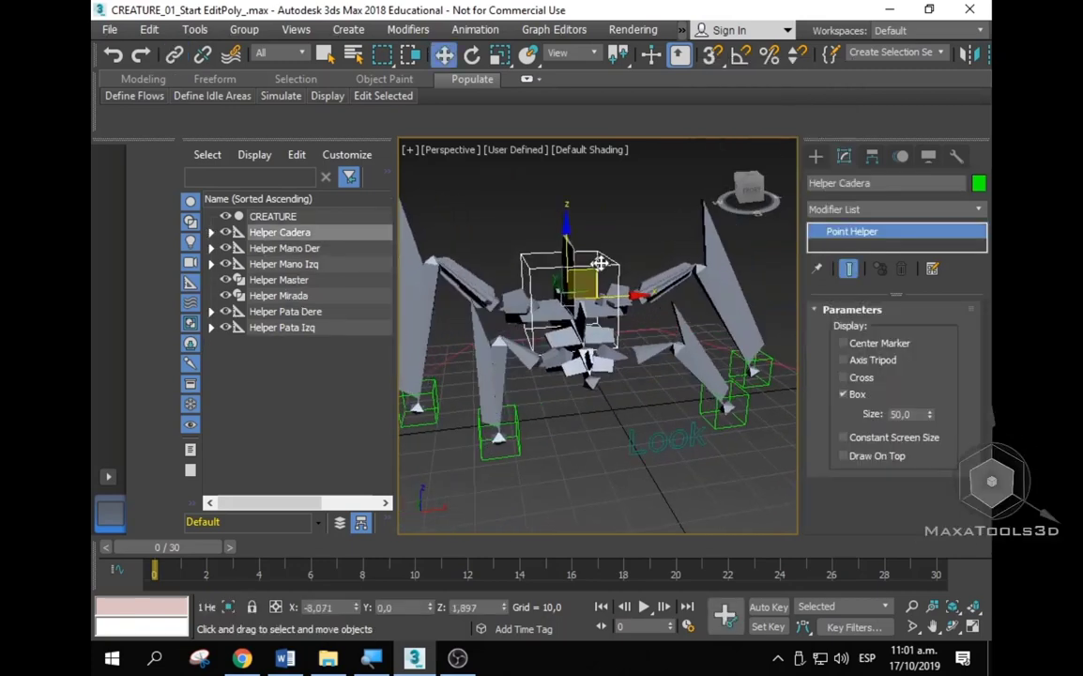
drag(614, 297, 596, 337)
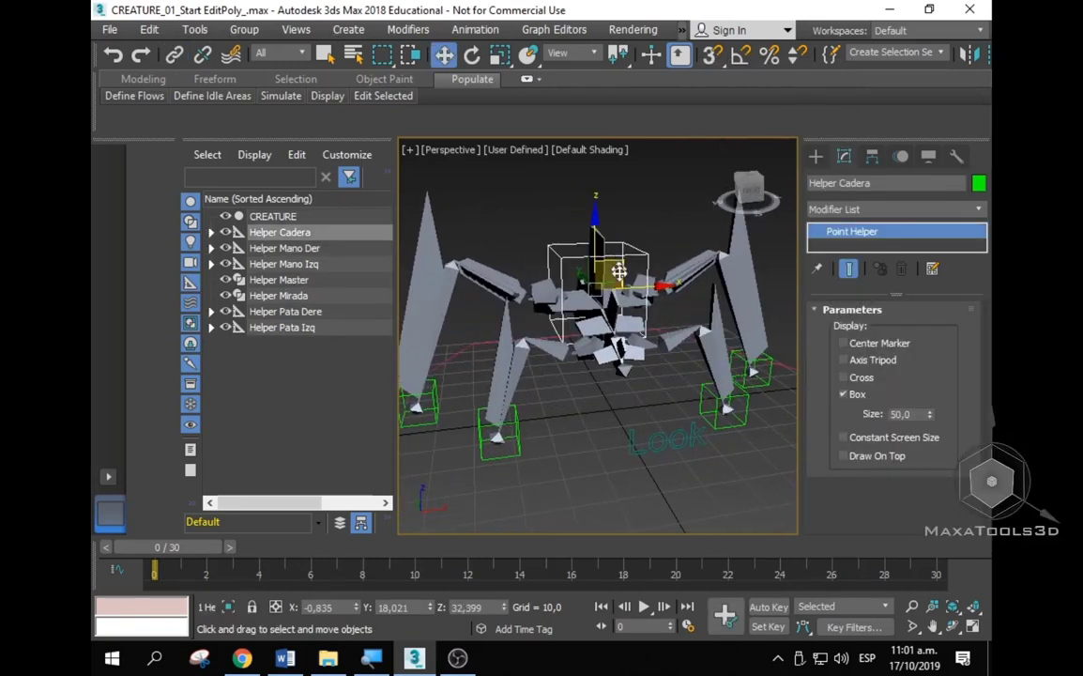
mouse_move(596, 338)
alt+middle_down()
mouse_move(596, 310)
mouse_move(546, 373)
mouse_move(305, 352)
alt+middle_up()
scroll(579, 247, up, 3)
click(579, 247)
Step: Add a LookAt Constraint to the Cabeza bone targeting Helper Mirada
alt+middle_drag(454, 373, 572, 376)
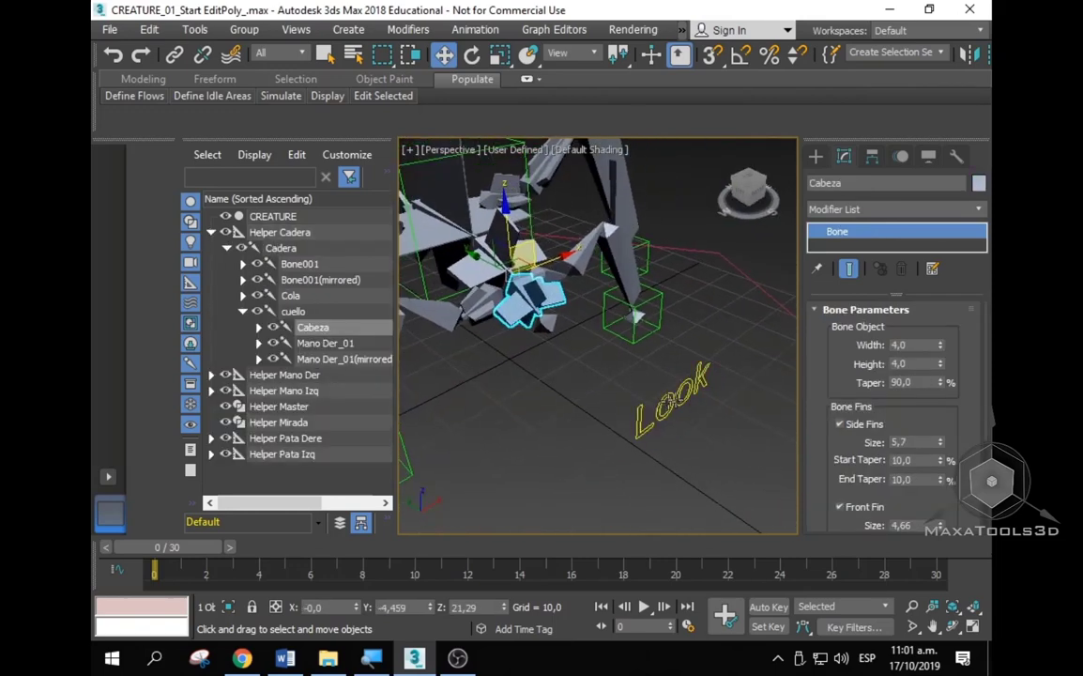
alt+middle_drag(663, 394, 449, 97)
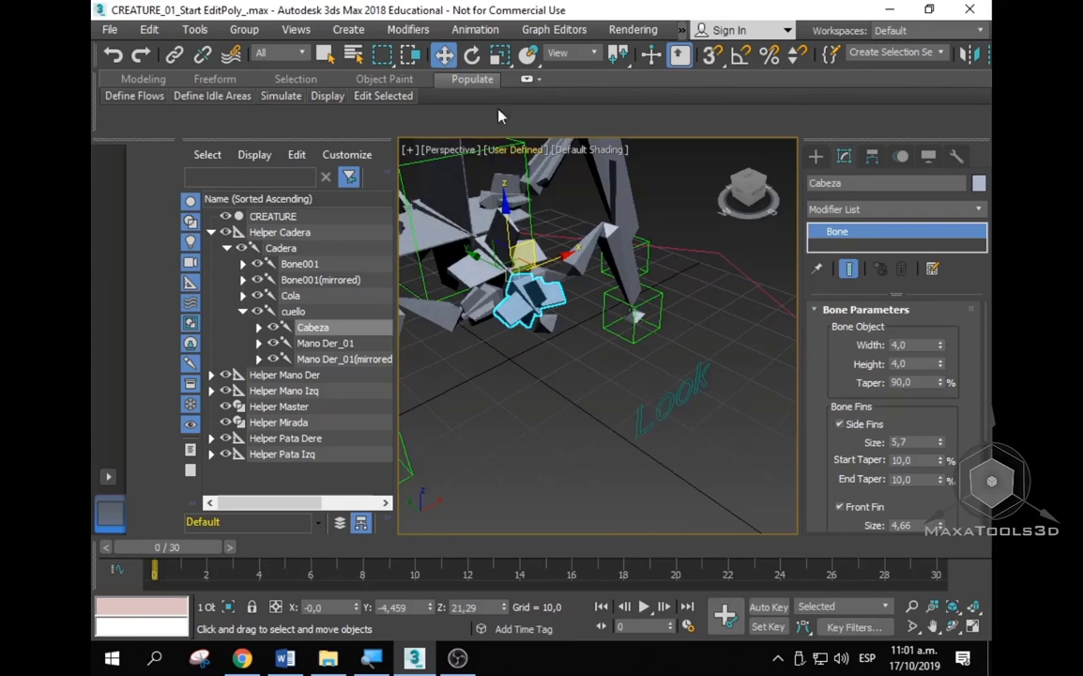
click(475, 30)
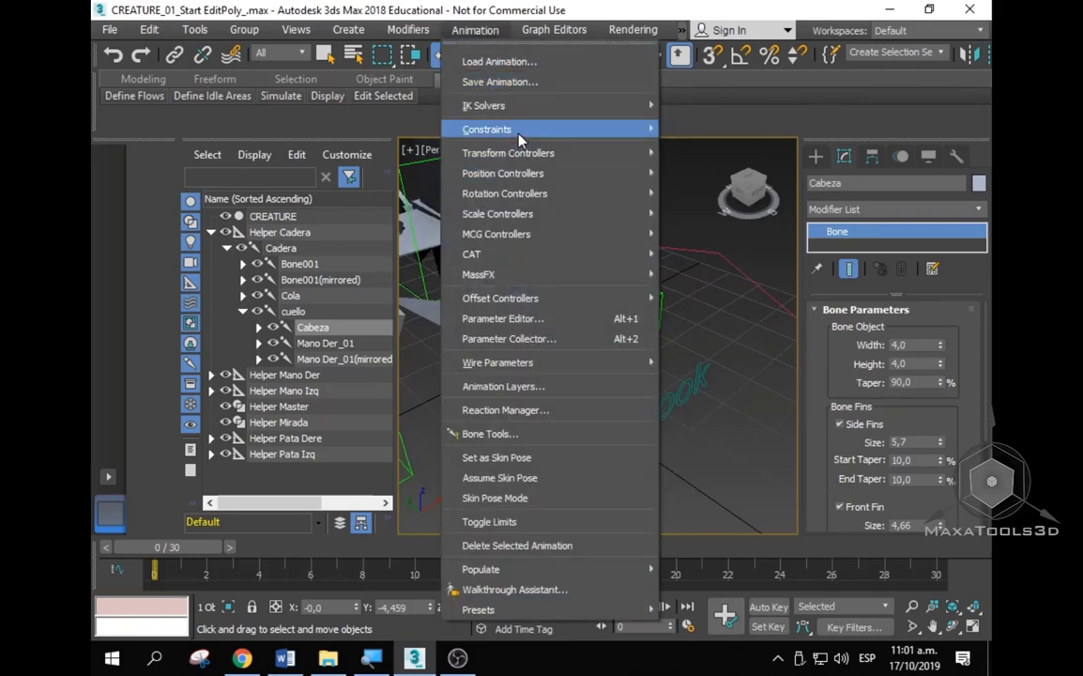
mouse_move(487, 130)
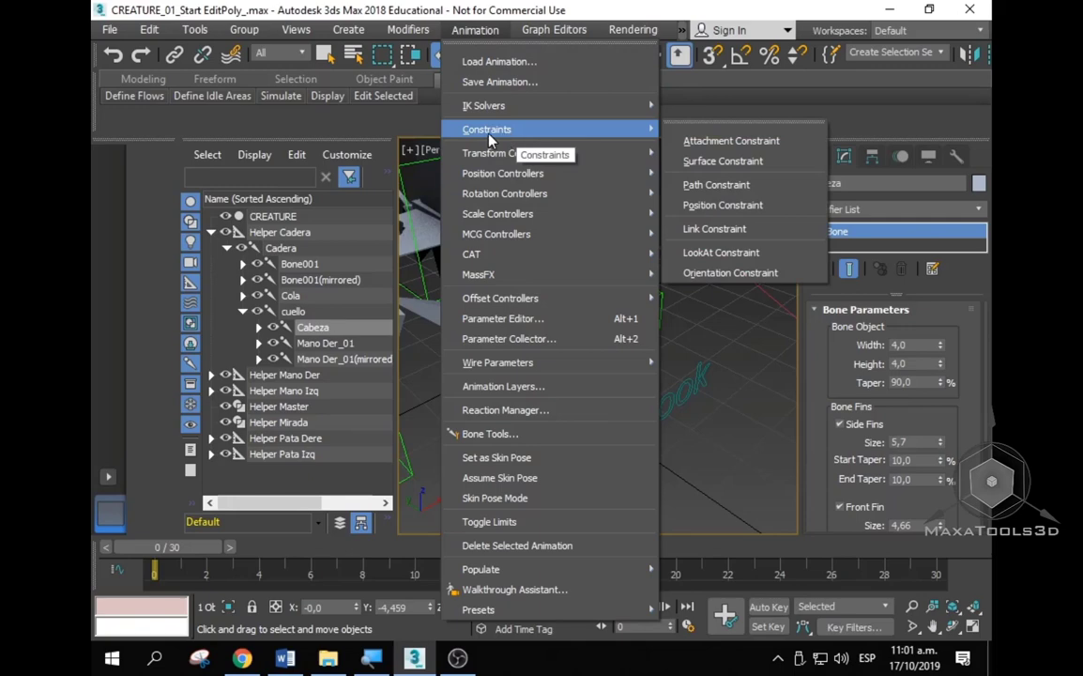
click(711, 254)
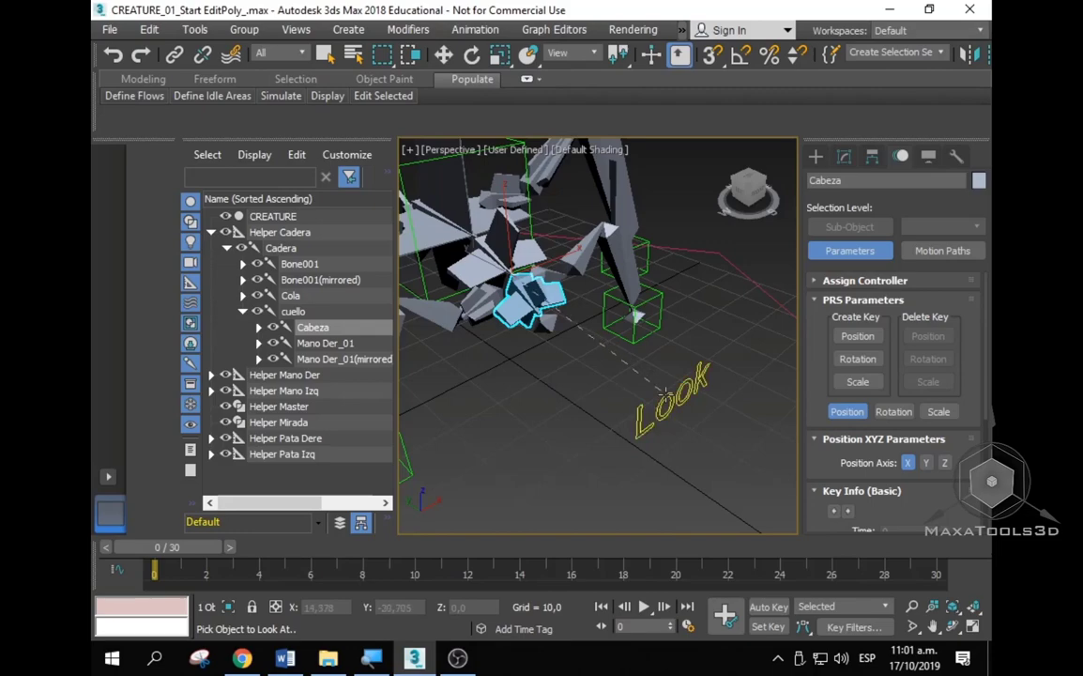
click(664, 391)
Step: Enable Keep Initial Offset so the head keeps its original orientation
scroll(549, 303, up, 3)
scroll(549, 302, up, 3)
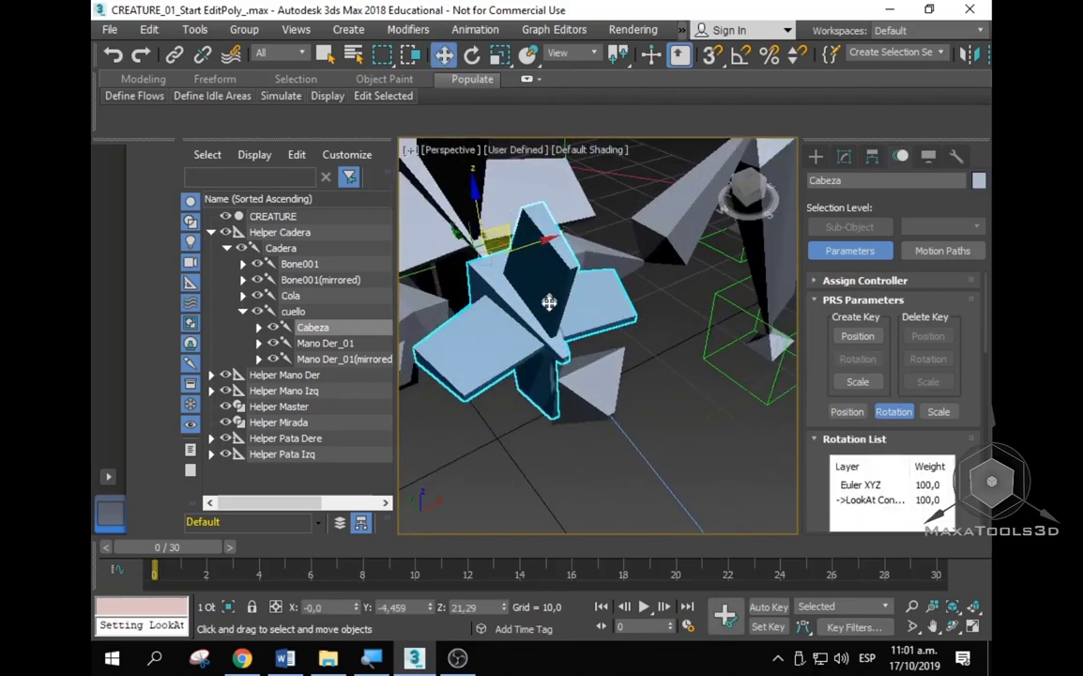
mouse_move(549, 302)
alt+middle_down()
mouse_move(476, 273)
mouse_move(574, 263)
mouse_move(581, 343)
alt+middle_up()
scroll(578, 266, down, 3)
alt+middle_drag(573, 288, 582, 319)
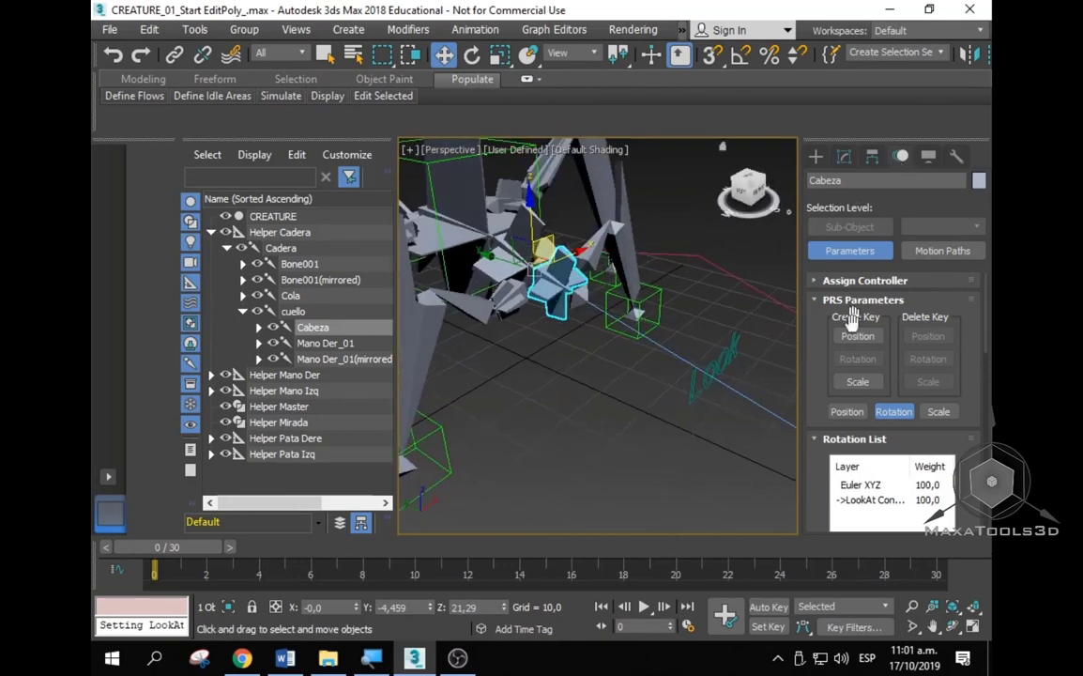
scroll(854, 385, down, 5)
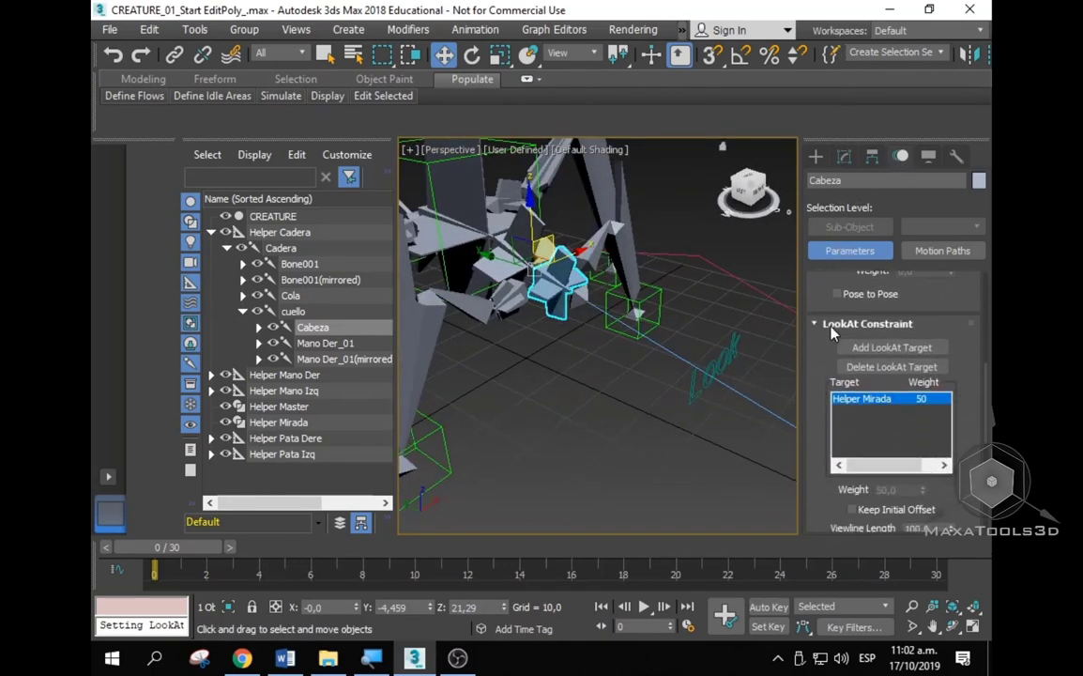
scroll(815, 386, down, 4)
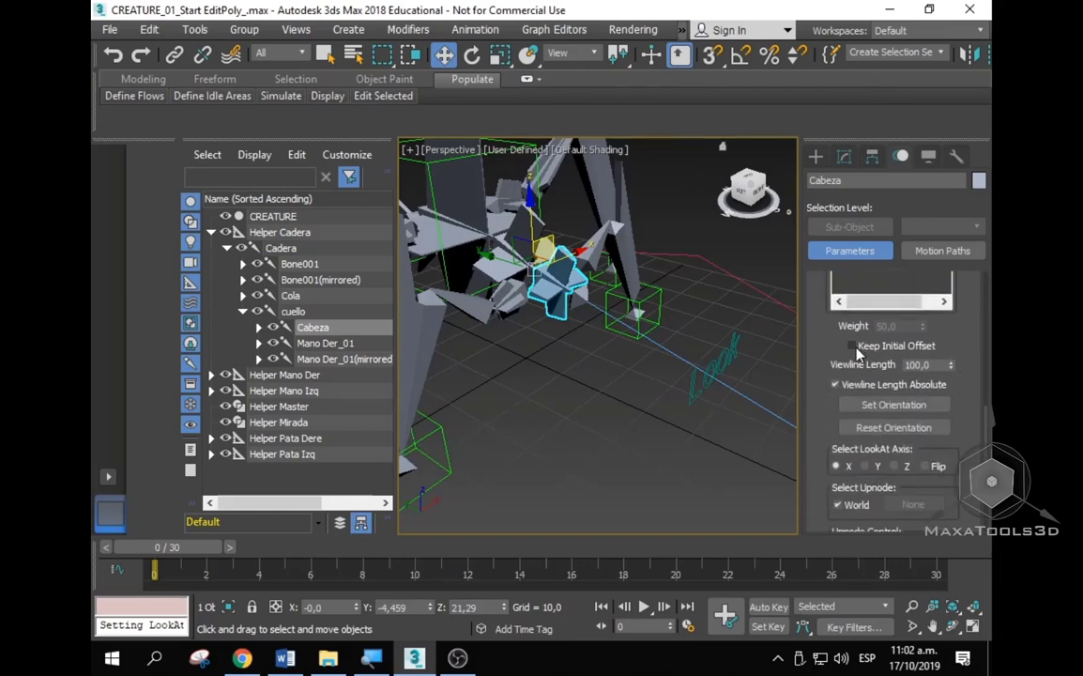
click(852, 346)
mouse_move(600, 367)
alt+middle_down()
mouse_move(495, 363)
mouse_move(615, 360)
alt+middle_up()
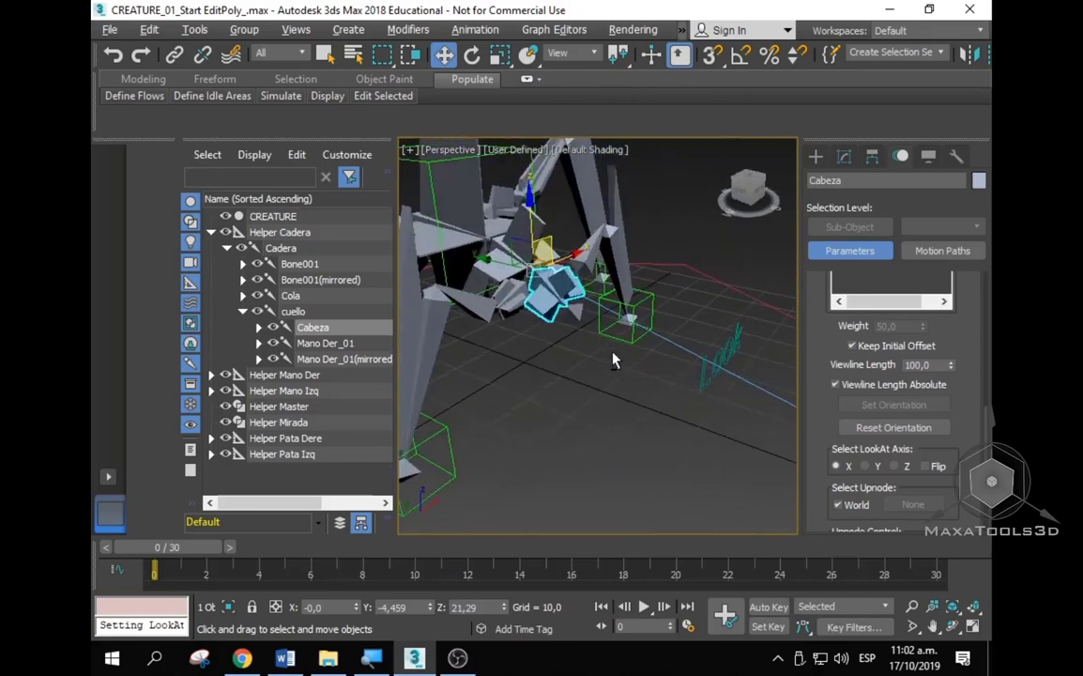
scroll(549, 298, up, 5)
scroll(578, 285, down, 5)
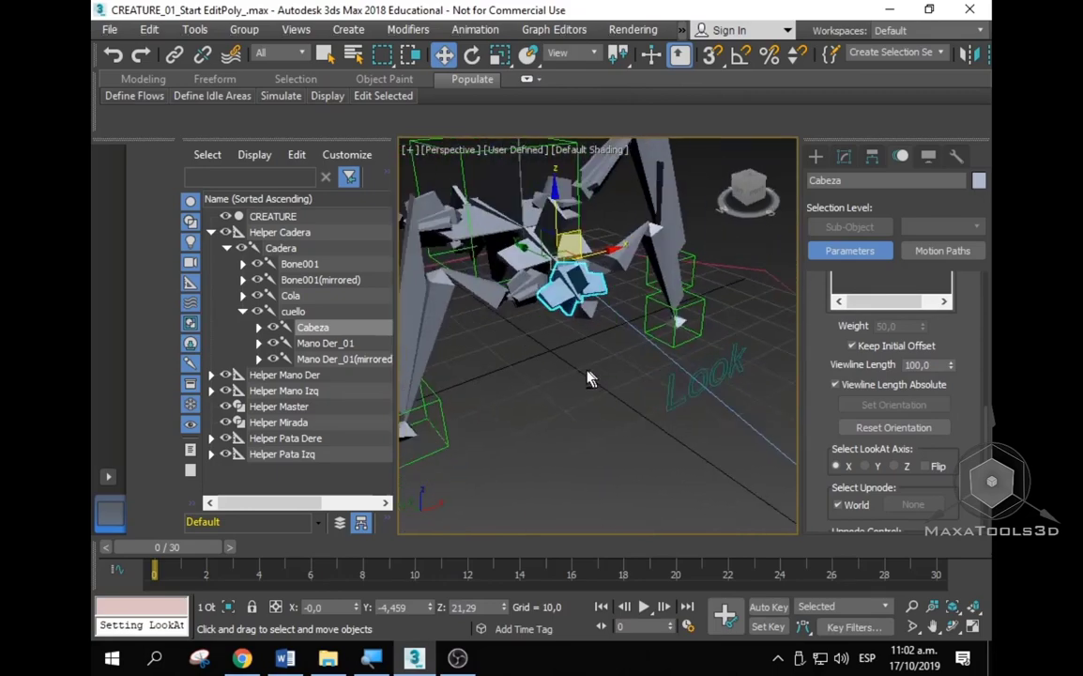
click(690, 408)
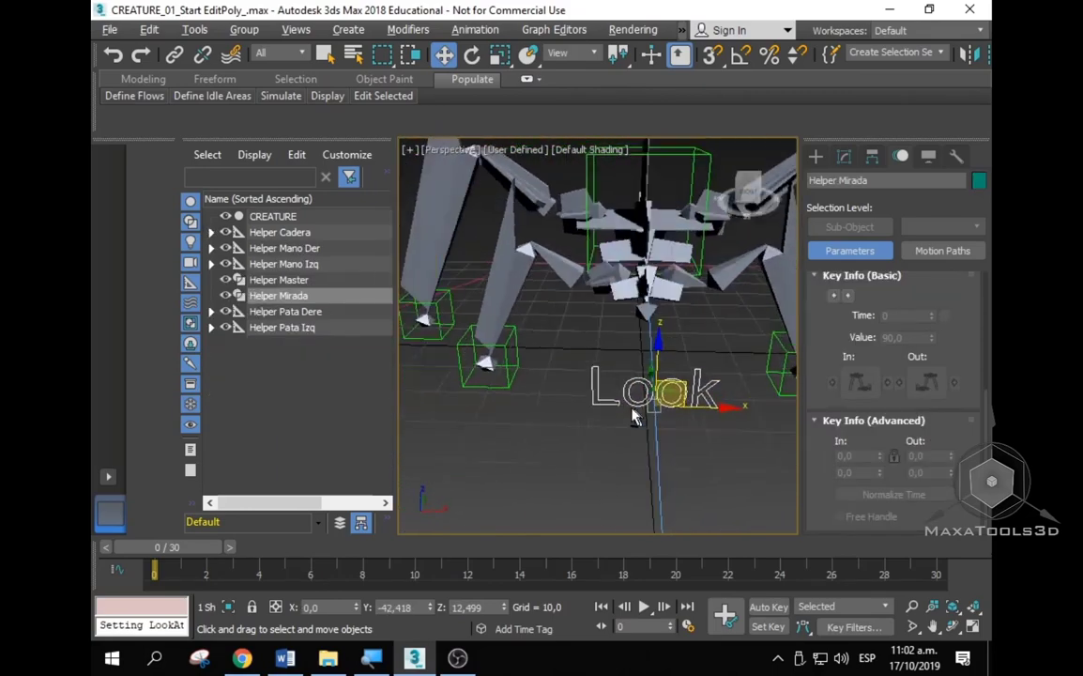
Step: Test-move the Look helper and Helper Master to see what follows them
mouse_move(690, 409)
alt+middle_down()
mouse_move(546, 386)
mouse_move(682, 389)
alt+middle_up()
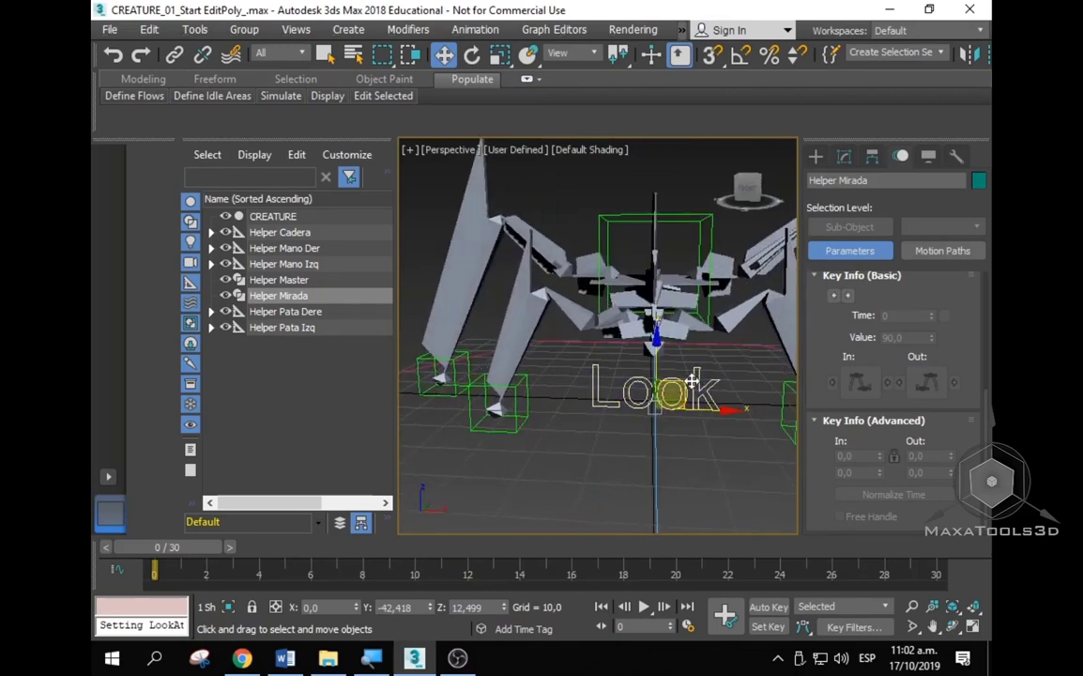
mouse_move(692, 380)
mouse_down()
mouse_move(593, 309)
mouse_move(769, 357)
mouse_move(551, 287)
mouse_move(706, 392)
mouse_move(723, 282)
mouse_move(657, 387)
mouse_up()
scroll(657, 387, down, 3)
mouse_move(657, 386)
alt+middle_down()
mouse_move(553, 427)
mouse_move(583, 421)
mouse_move(574, 431)
alt+middle_up()
click(582, 421)
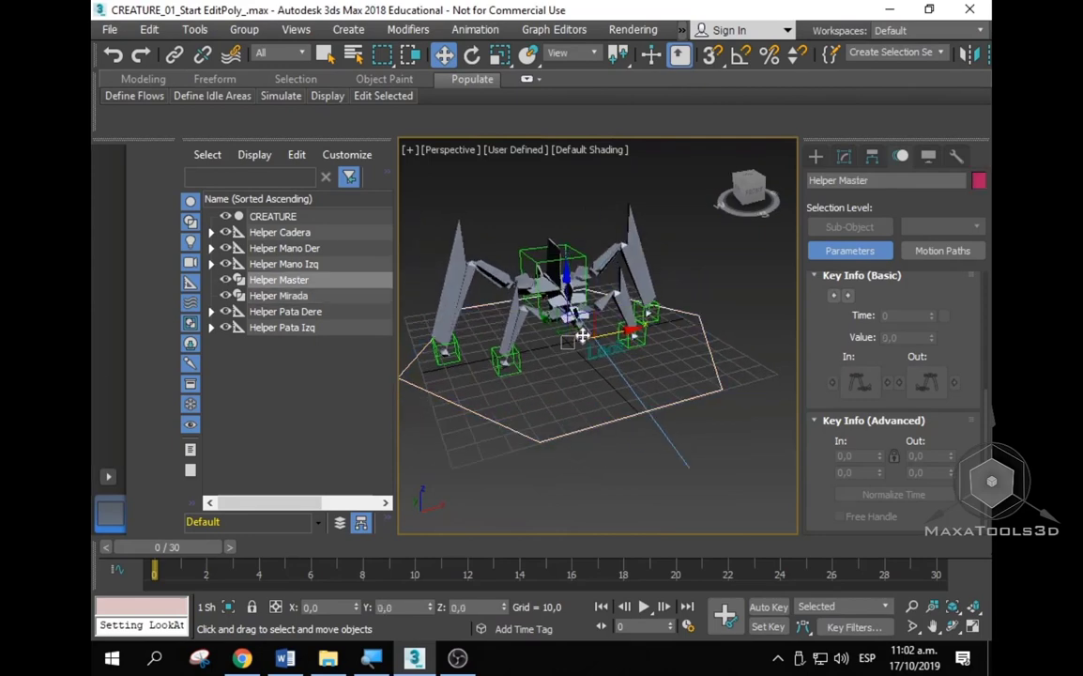
mouse_move(583, 335)
mouse_down()
mouse_move(553, 416)
mouse_move(626, 437)
mouse_move(567, 375)
mouse_move(622, 324)
mouse_up()
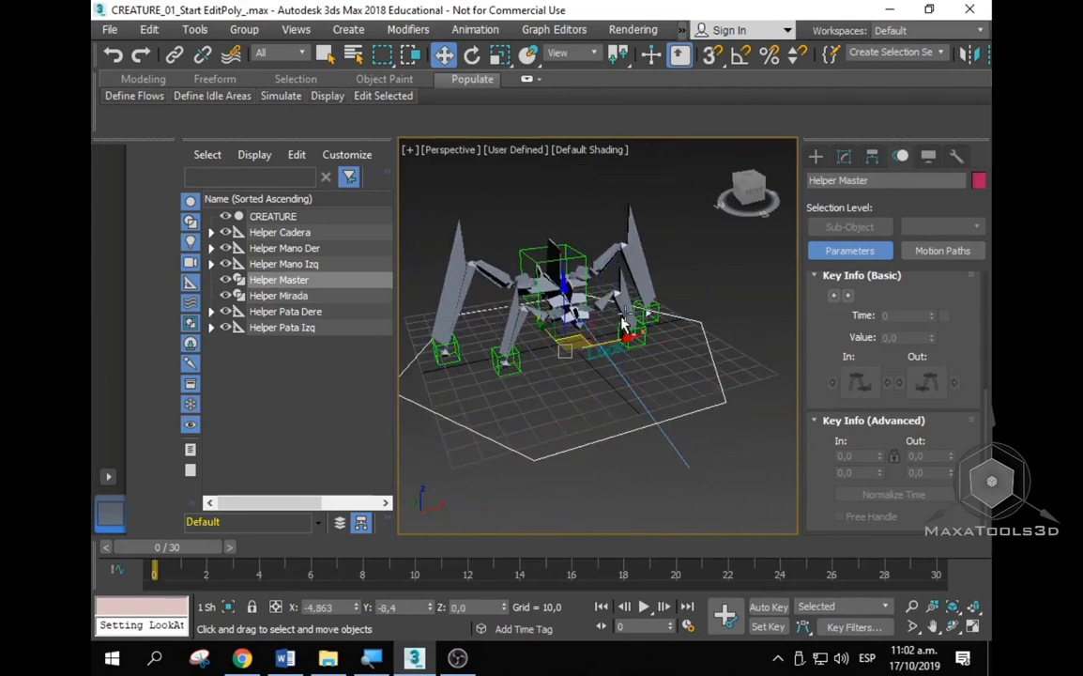
click(701, 253)
mouse_move(701, 254)
alt+middle_down()
mouse_move(502, 337)
mouse_move(588, 214)
alt+middle_up()
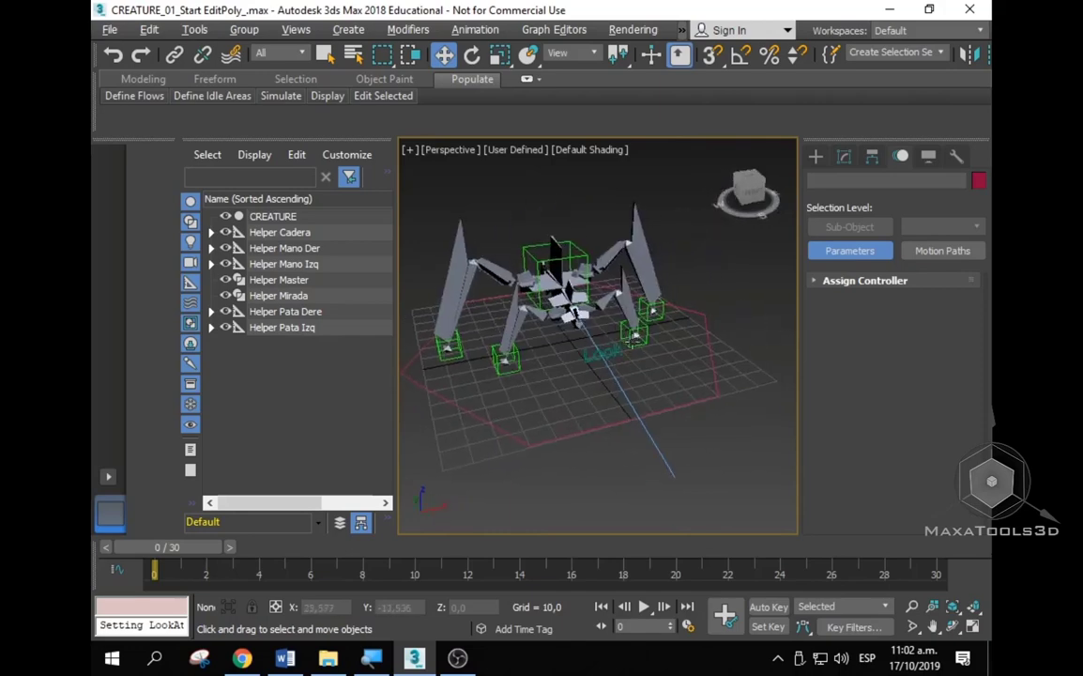
Step: Select Helper Cadera, Mano Der/Izq, Pata Dere/Izq and Mirada and link them to Helper Master
click(575, 250)
ctrl+click(521, 364)
ctrl+click(629, 387)
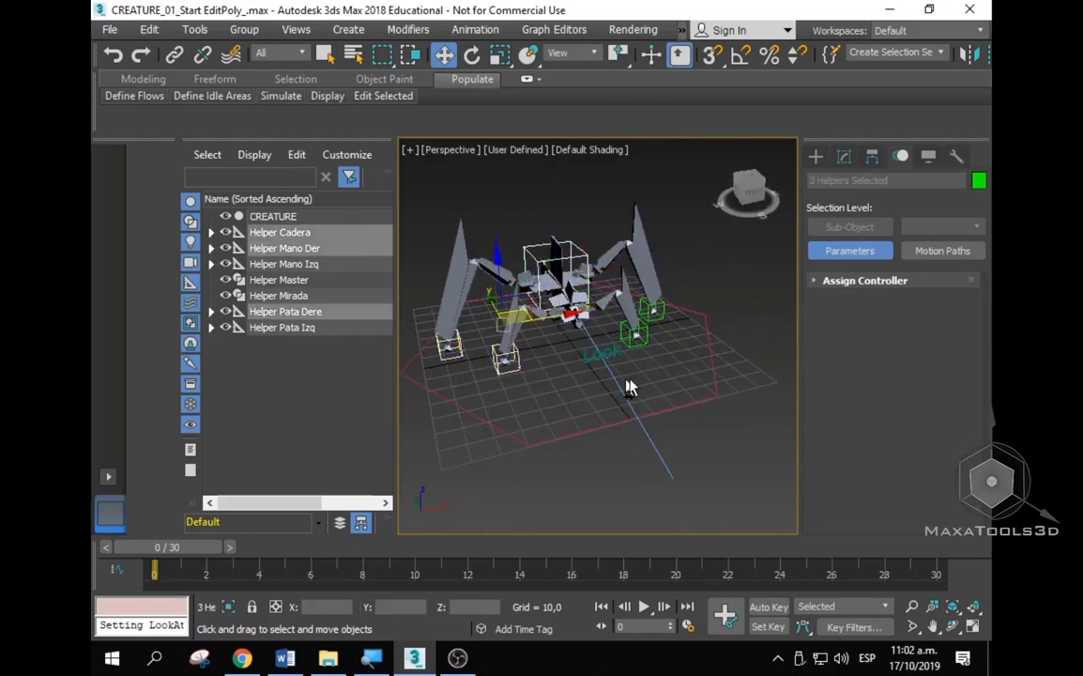
ctrl+click(644, 331)
ctrl+click(657, 313)
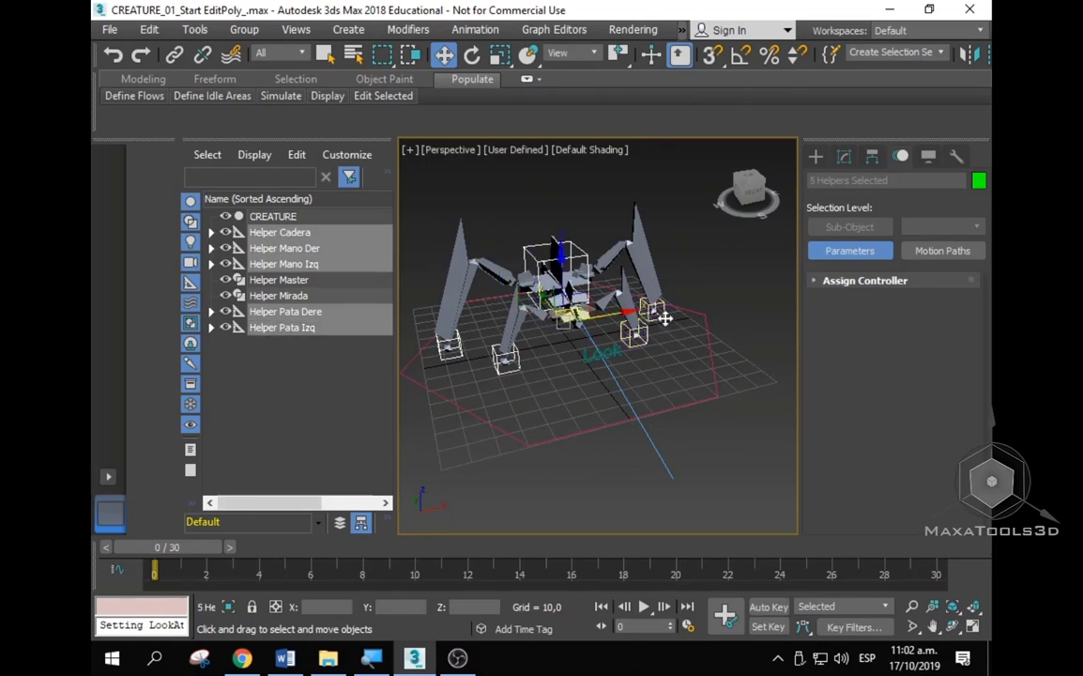
ctrl+click(615, 352)
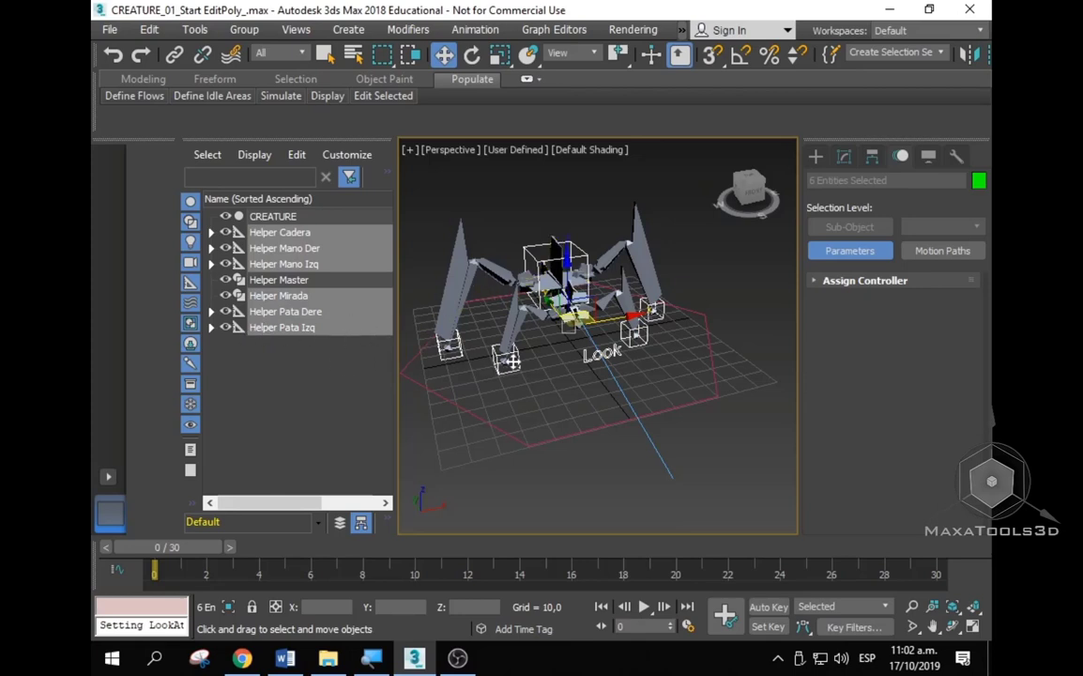
click(174, 54)
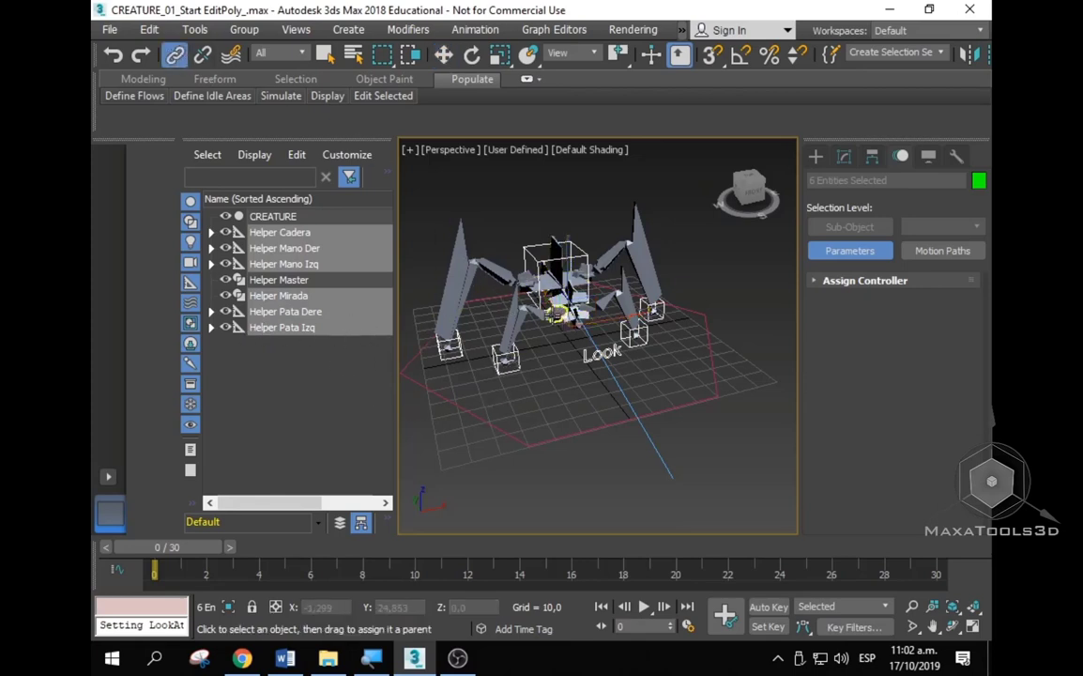
drag(540, 318, 537, 449)
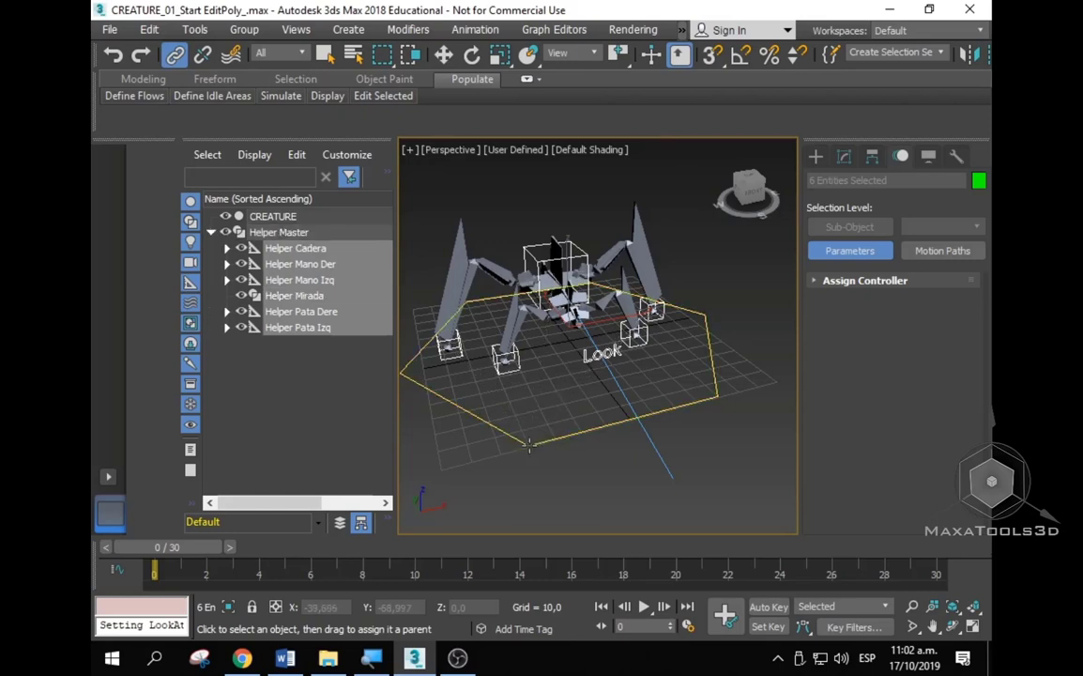
right_click(546, 399)
click(568, 410)
drag(560, 492, 549, 441)
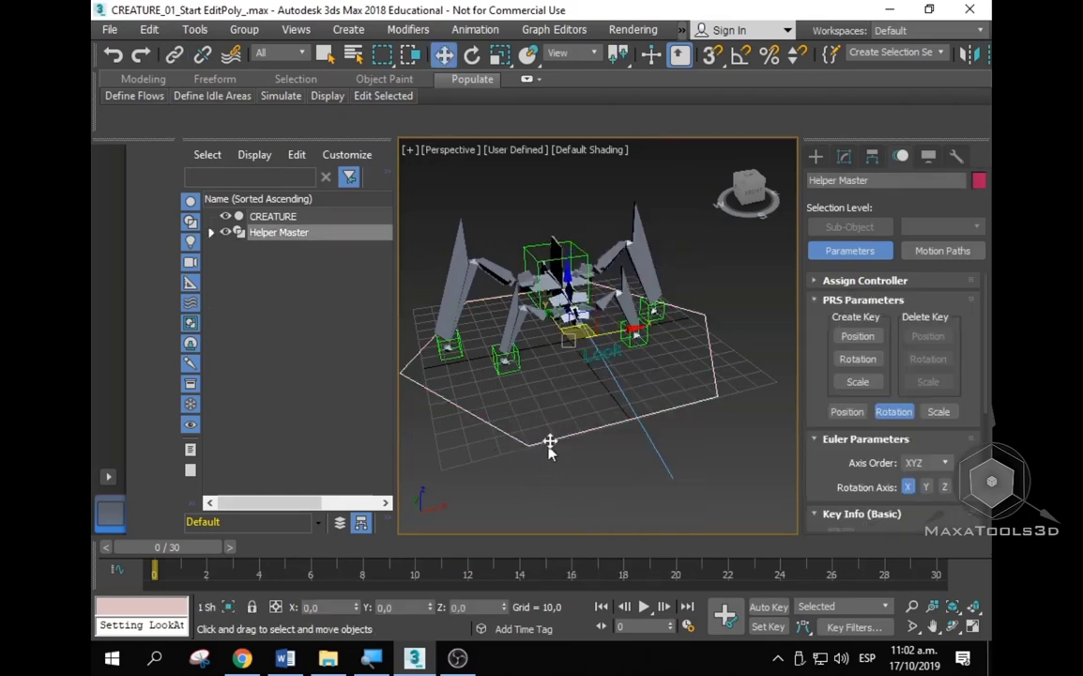
mouse_move(549, 442)
alt+middle_down()
mouse_move(511, 428)
mouse_move(663, 407)
mouse_move(621, 334)
mouse_move(567, 377)
mouse_move(546, 375)
mouse_move(689, 367)
mouse_move(503, 355)
mouse_move(628, 366)
alt+middle_up()
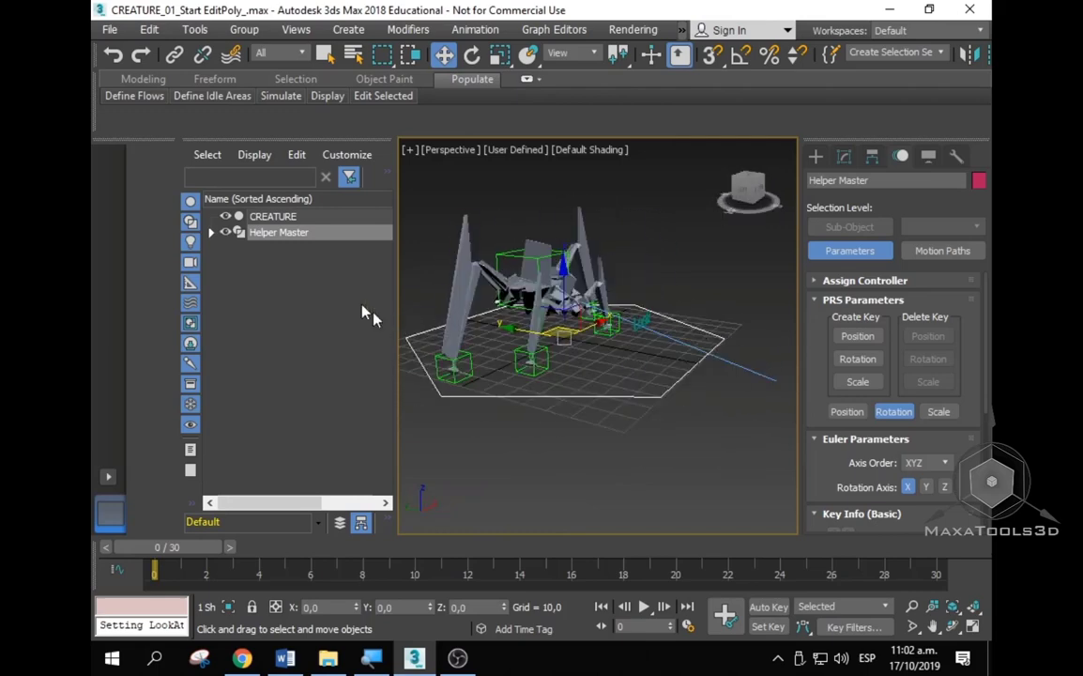
click(273, 218)
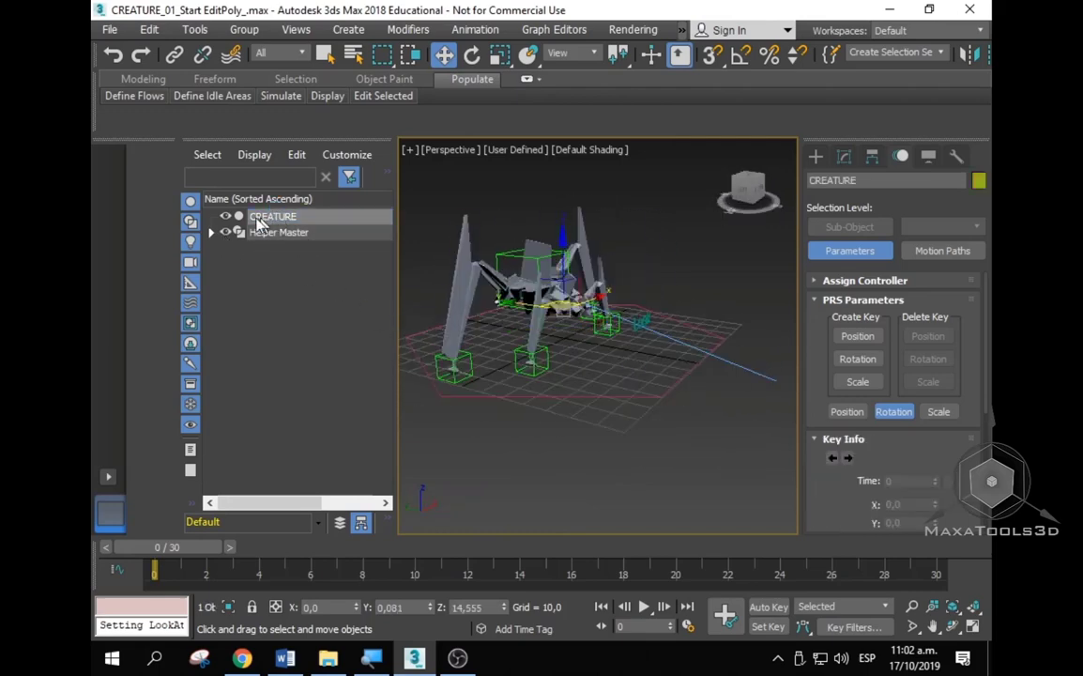
click(271, 236)
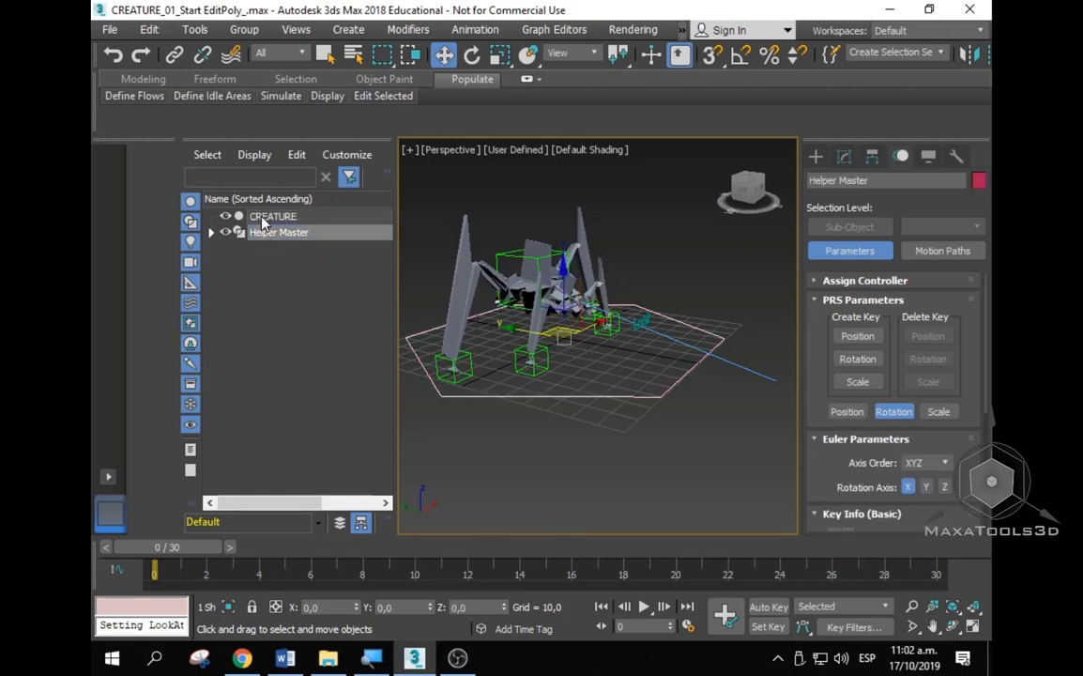
click(275, 219)
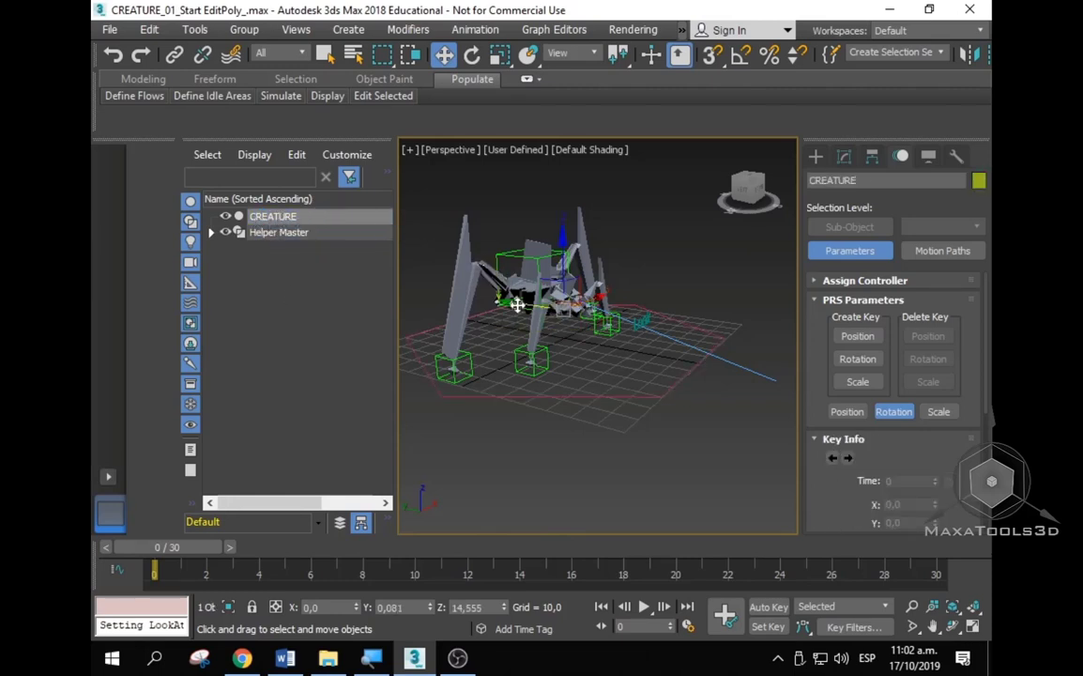
alt+middle_drag(648, 362, 754, 203)
click(928, 156)
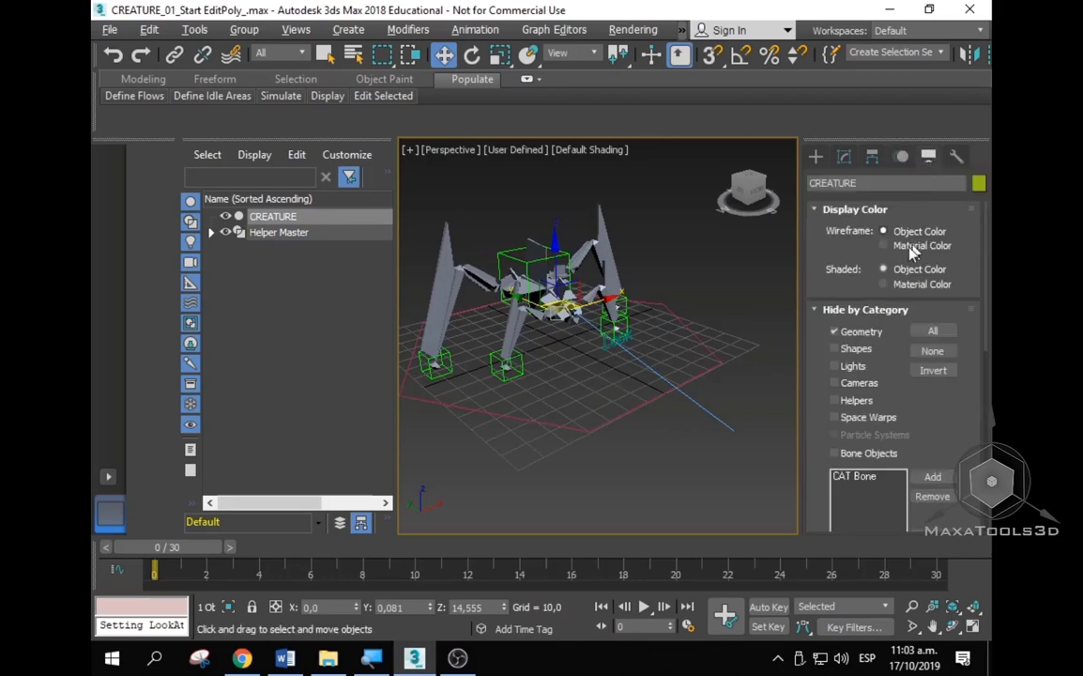
click(855, 335)
mouse_move(653, 320)
alt+middle_down()
mouse_move(645, 458)
mouse_move(512, 220)
alt+middle_up()
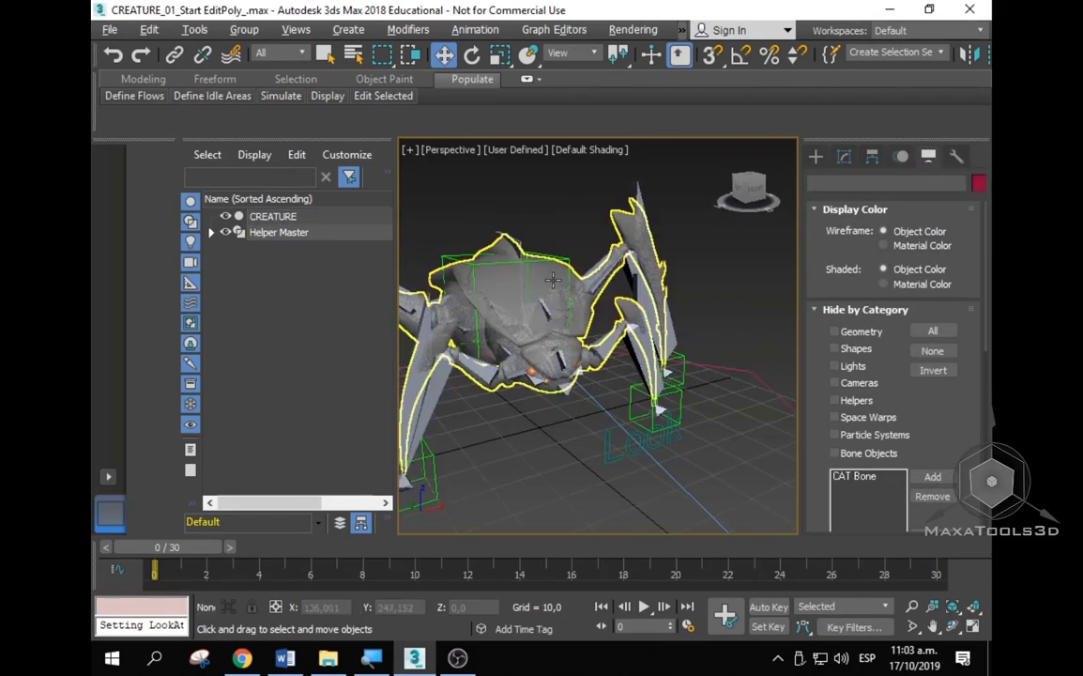
mouse_move(623, 324)
alt+middle_down()
mouse_move(711, 321)
mouse_move(580, 291)
mouse_move(638, 322)
alt+middle_up()
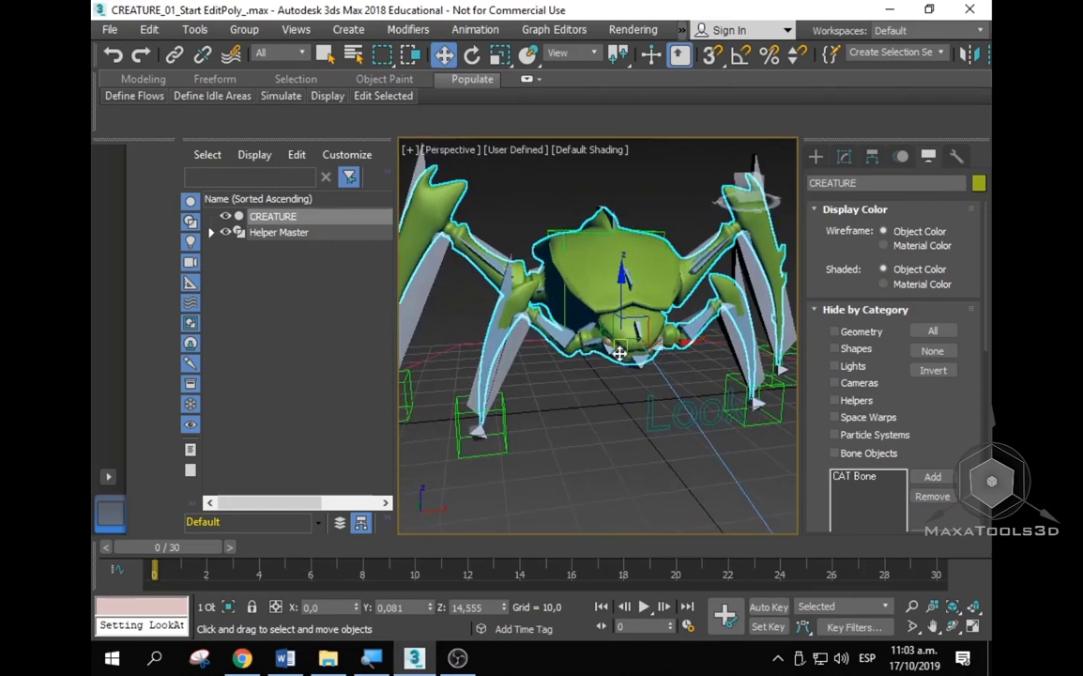
alt+middle_drag(633, 326, 622, 280)
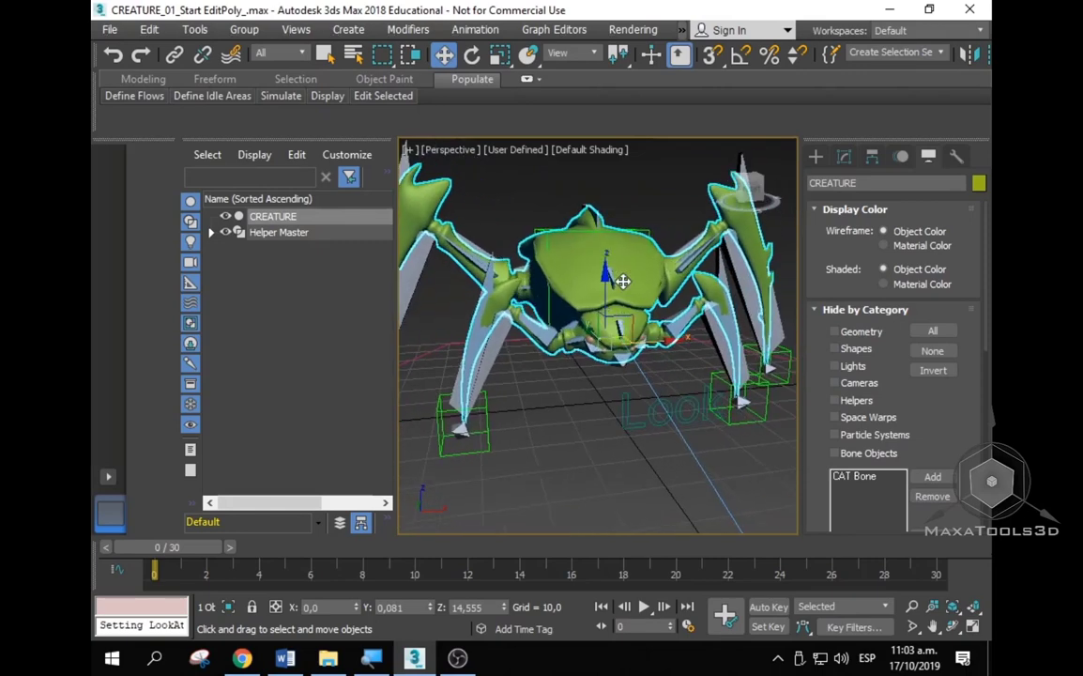
alt+middle_drag(586, 331, 539, 315)
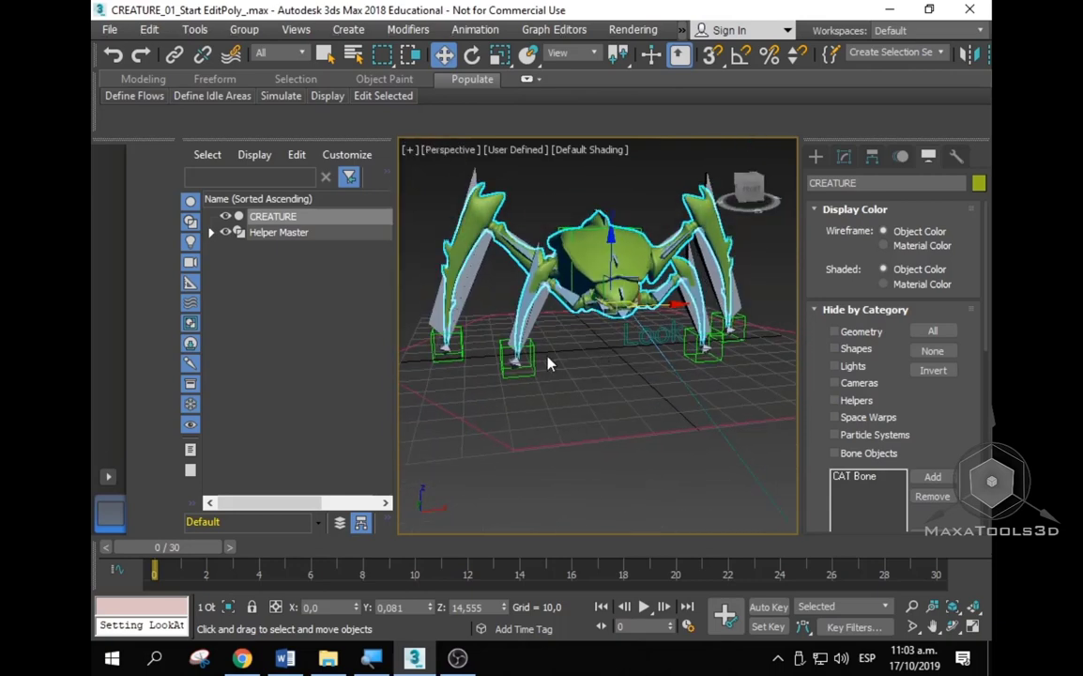
Step: Test-move Helper Mano Der and Helper Mano Izq, then undo the moves
click(518, 354)
drag(567, 353, 477, 297)
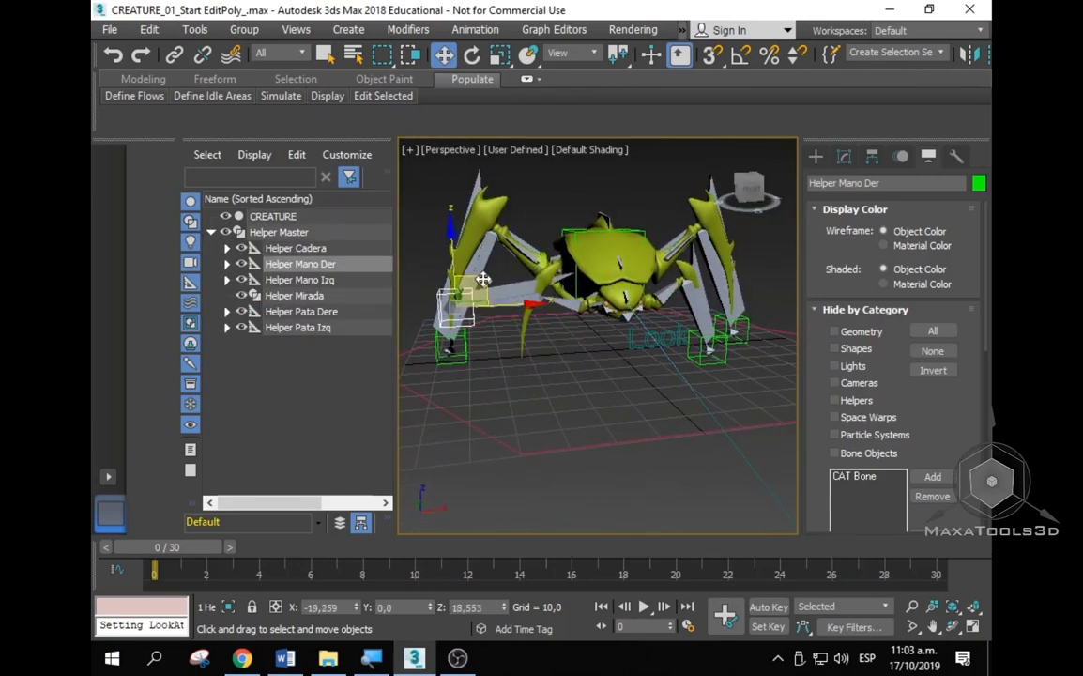
drag(704, 349, 751, 282)
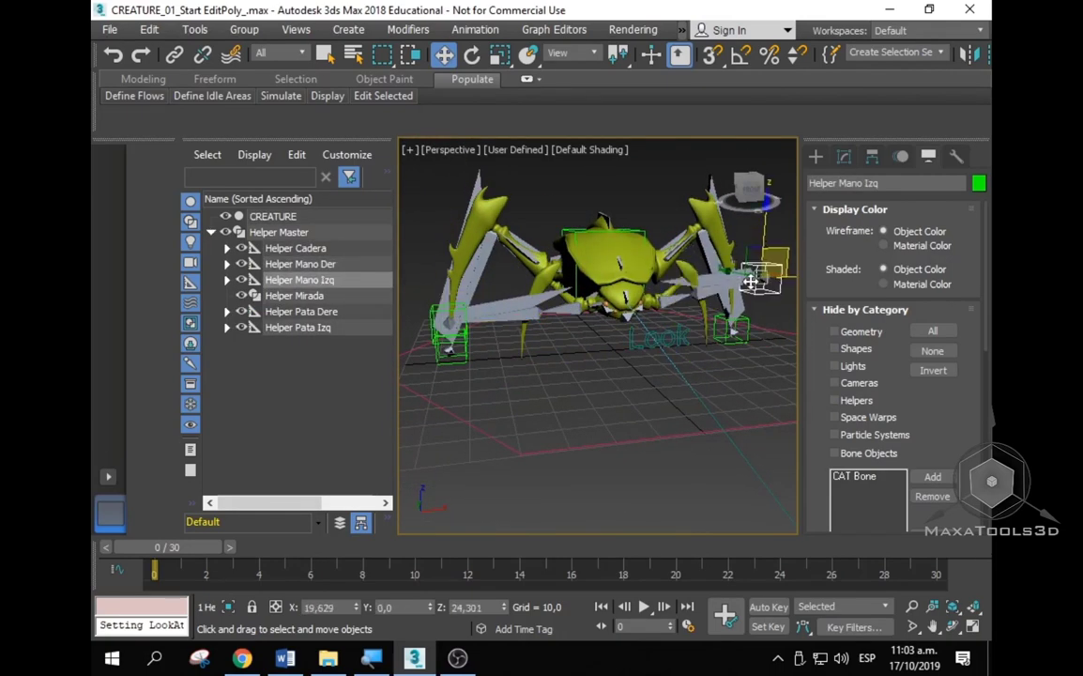
key(ctrl+z)
key(ctrl+z)
key(ctrl+z)
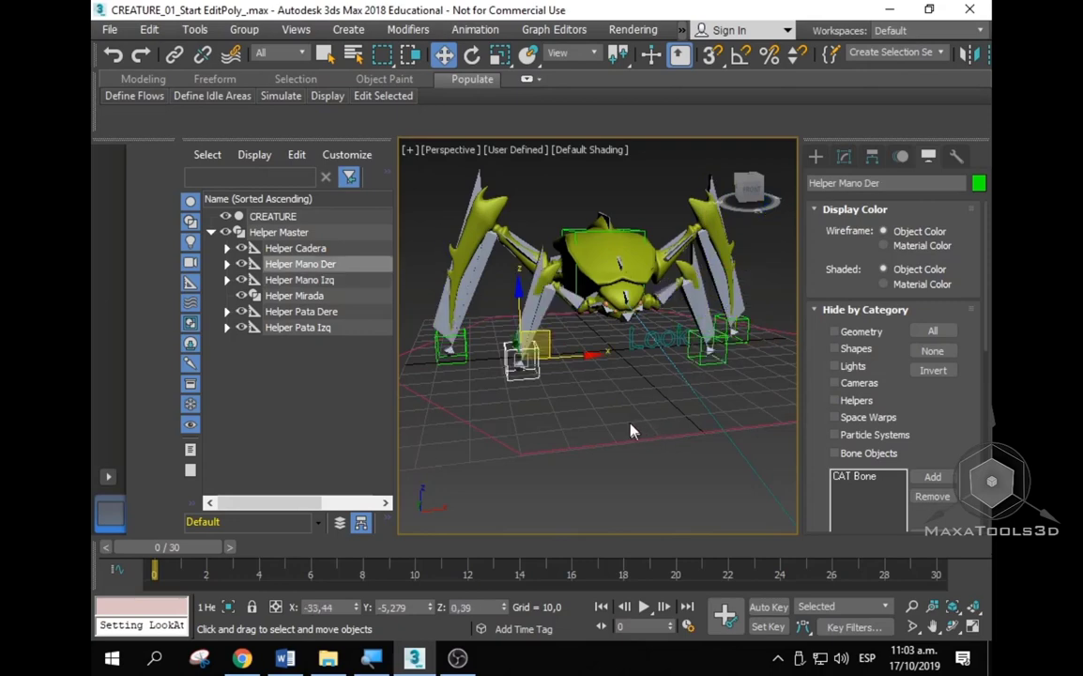
Step: Select all seven rig helpers, including Helper Cadera, the leg helpers and the Look helper
mouse_move(548, 392)
alt+middle_down()
mouse_move(563, 404)
mouse_move(508, 419)
mouse_move(567, 405)
mouse_move(624, 186)
mouse_move(507, 350)
mouse_move(648, 355)
mouse_move(559, 323)
mouse_move(571, 306)
alt+middle_up()
ctrl+click(474, 353)
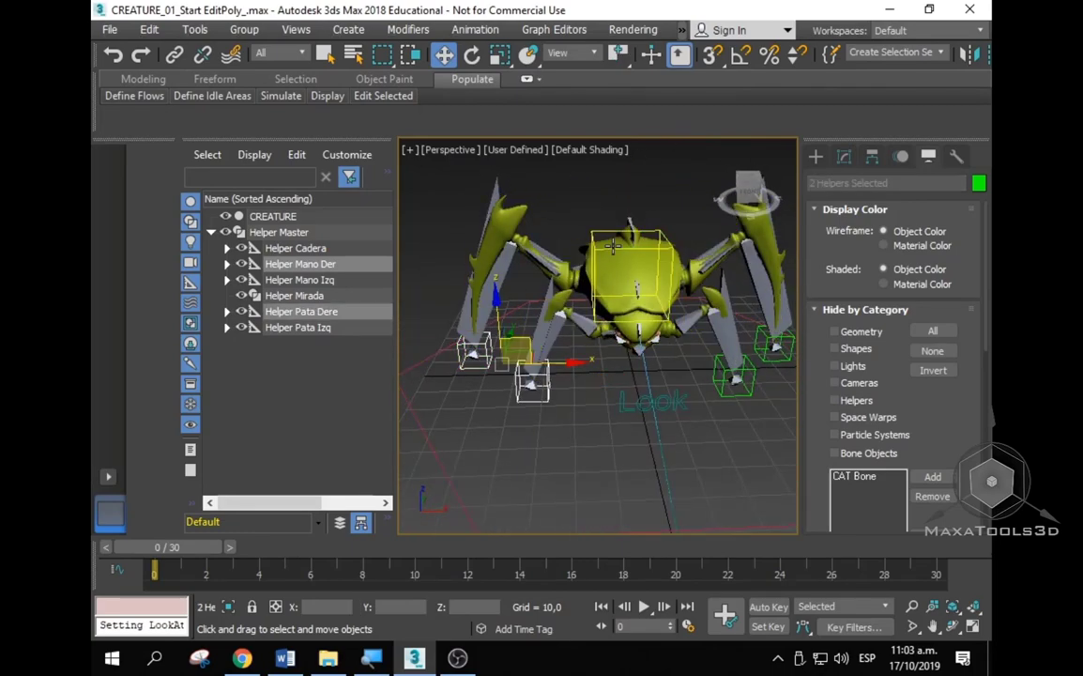
ctrl+click(670, 282)
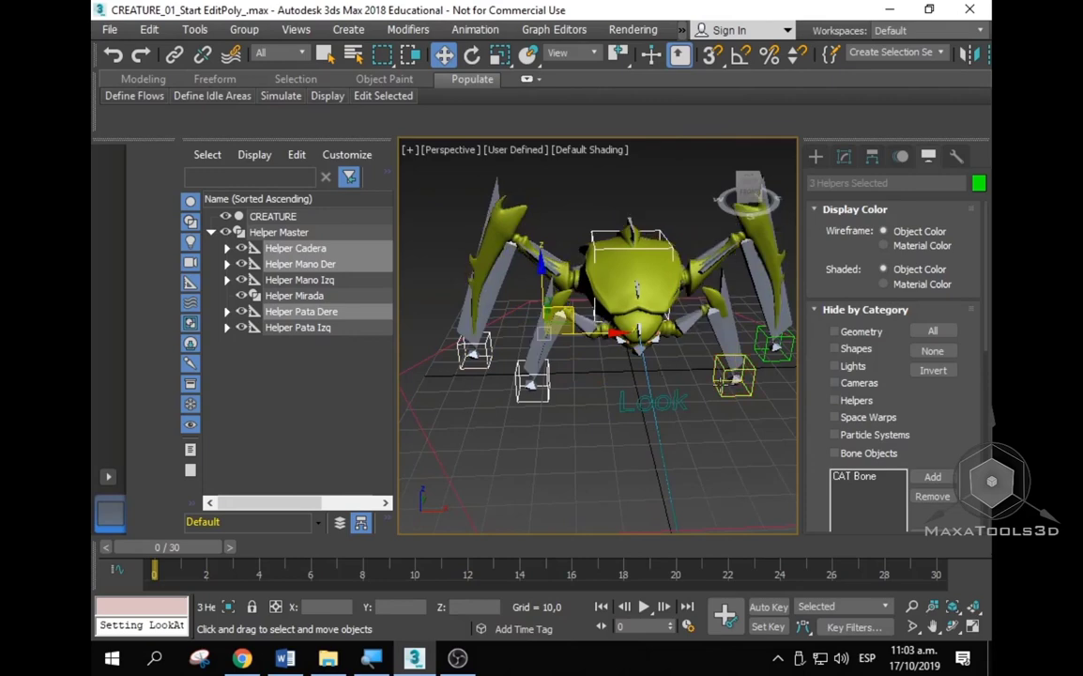
ctrl+click(647, 345)
ctrl+click(683, 319)
ctrl+click(739, 331)
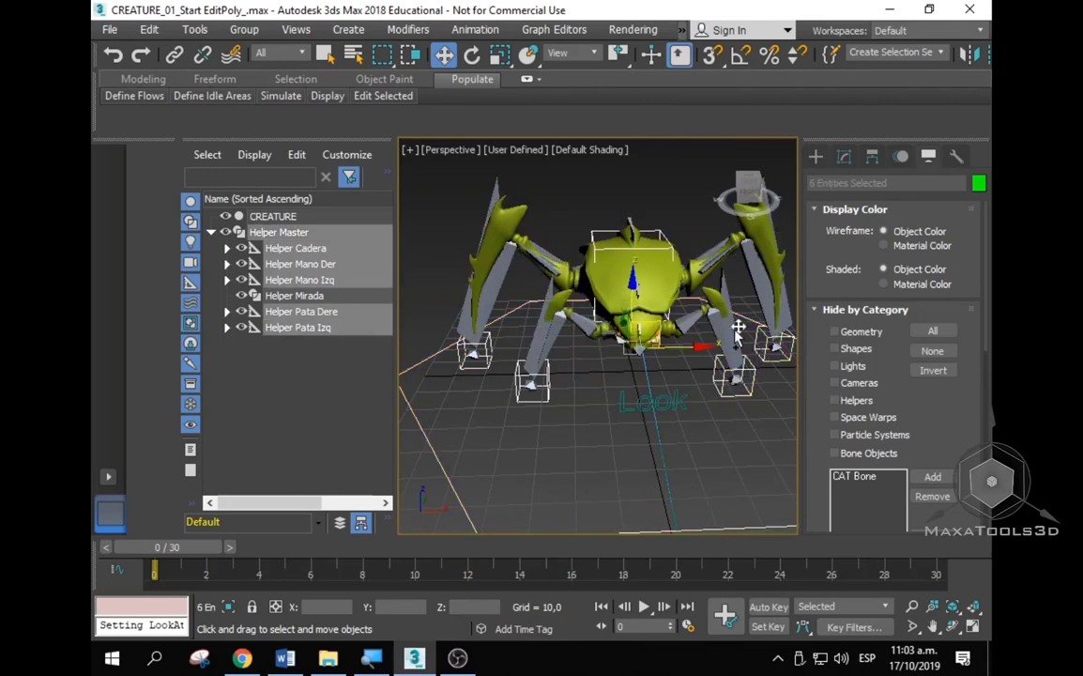
ctrl+click(652, 402)
mouse_move(718, 430)
alt+middle_down()
mouse_move(634, 382)
mouse_move(590, 323)
alt+middle_up()
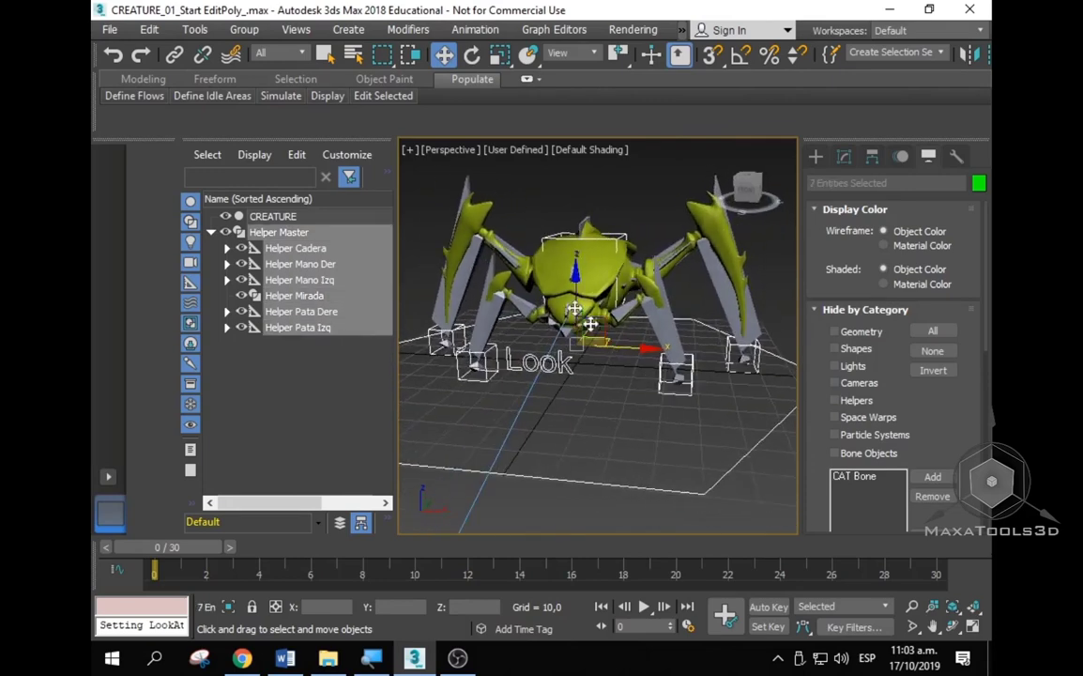
click(475, 29)
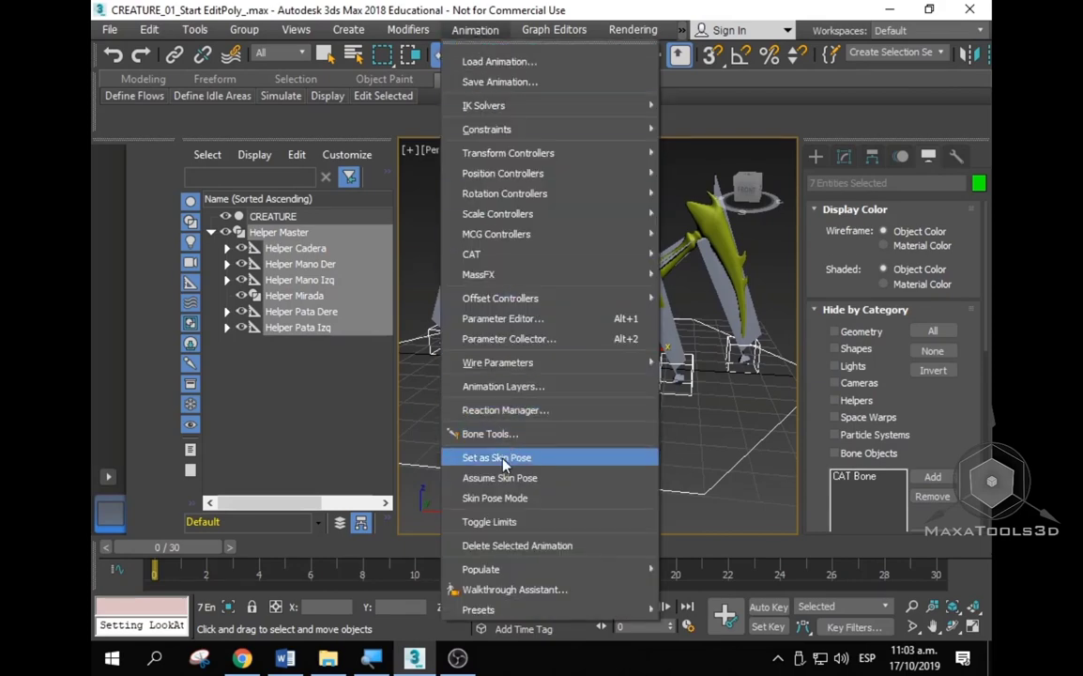
Step: Store the current pose as the skin pose, then test-pose the hand, leg and Look helpers
click(533, 460)
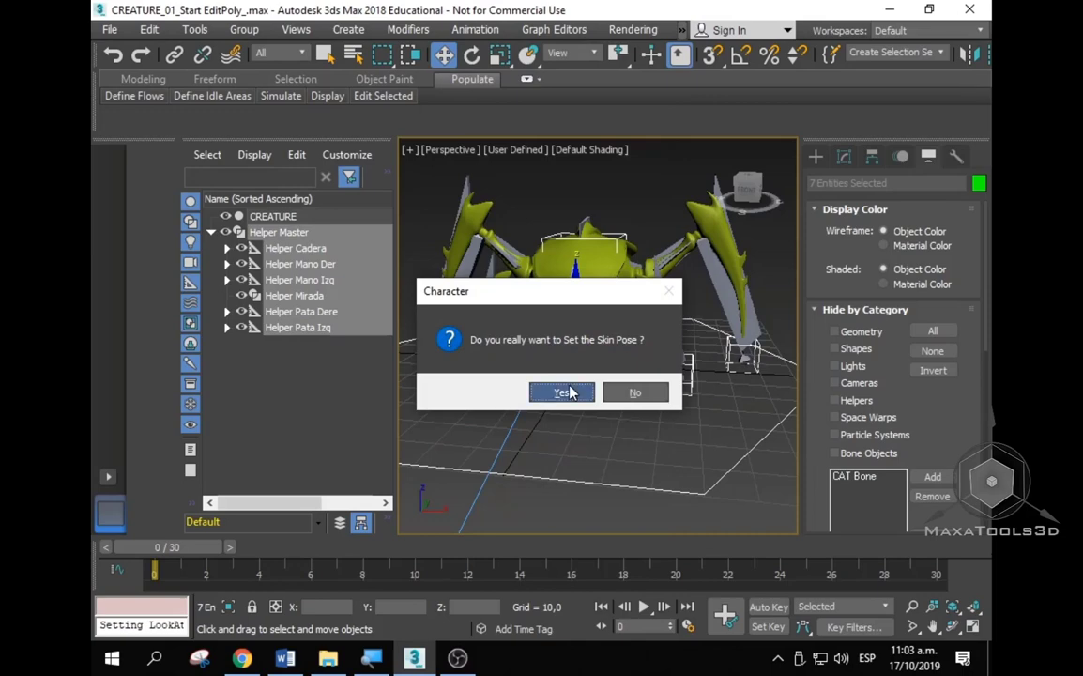
click(561, 392)
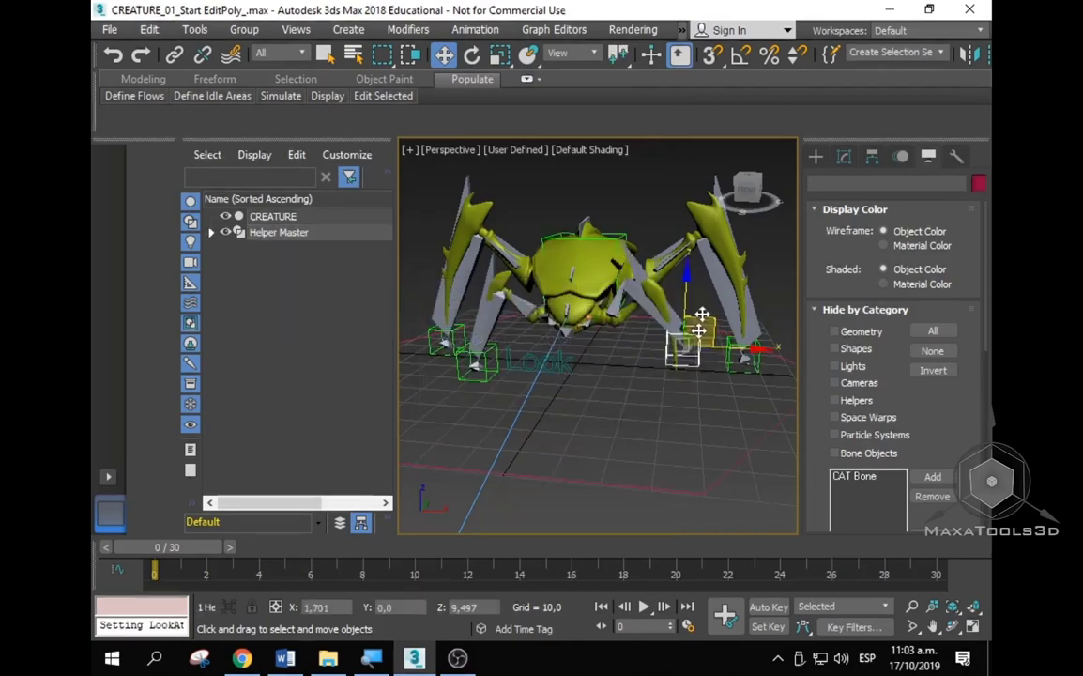
drag(675, 374, 715, 197)
drag(496, 357, 452, 221)
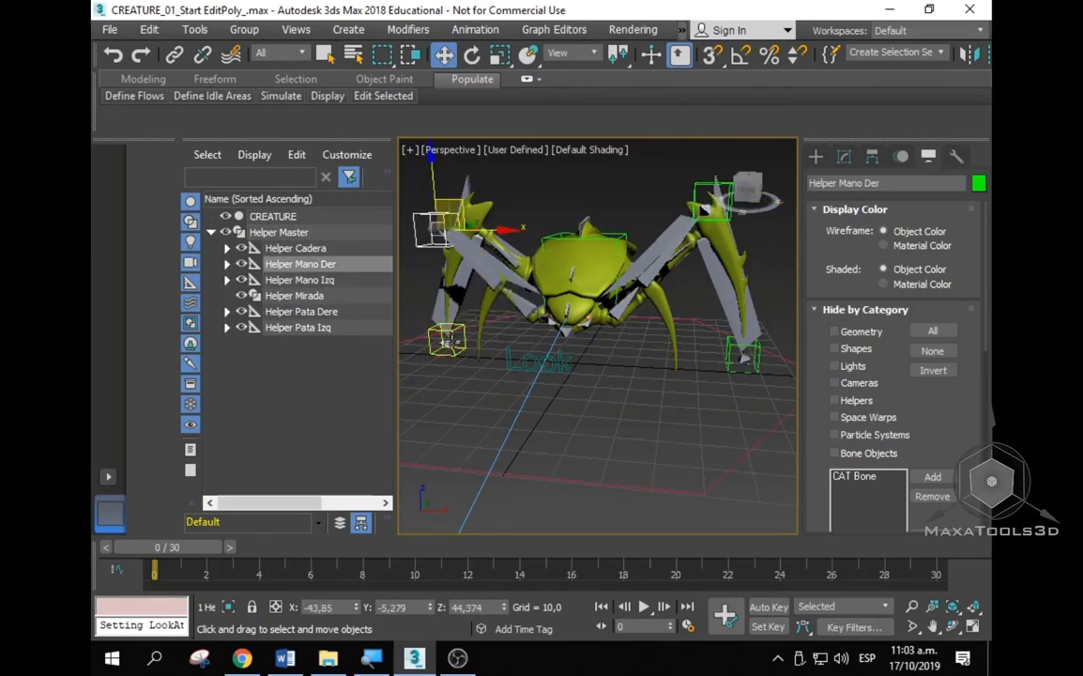
drag(446, 340, 484, 424)
drag(738, 353, 616, 449)
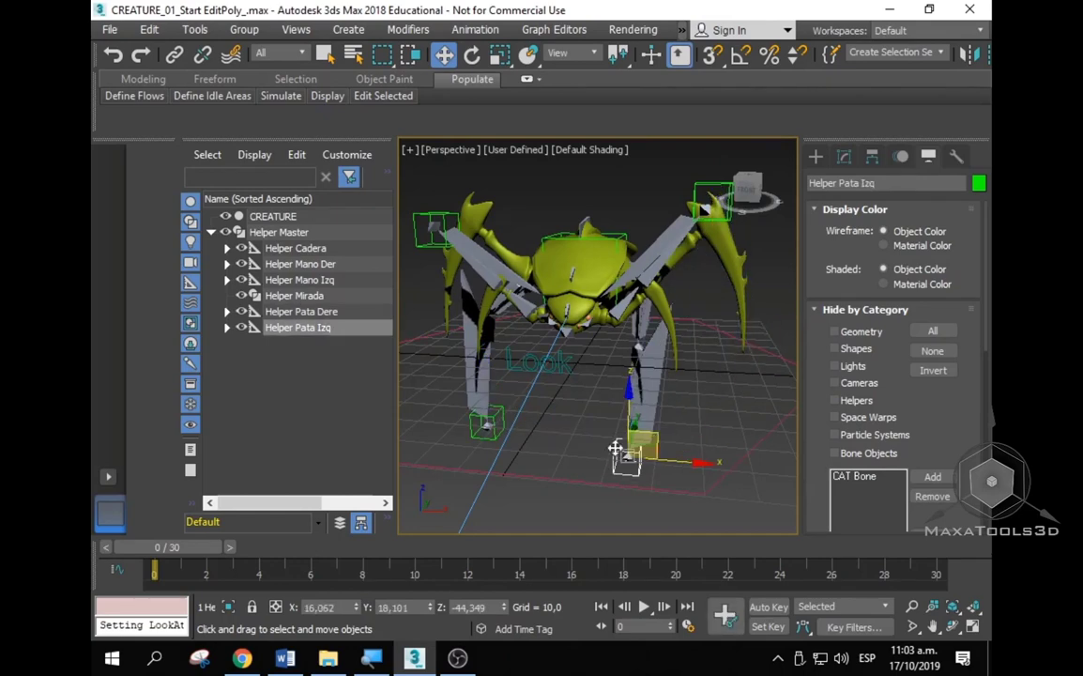
drag(539, 361, 553, 262)
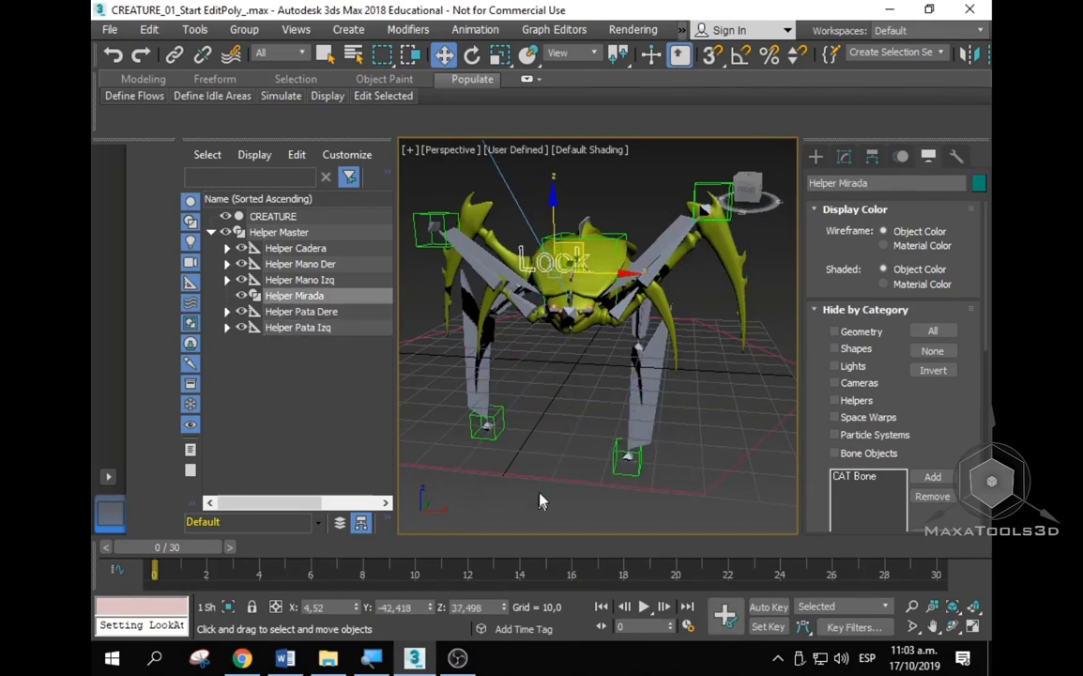
Step: Select all seven helpers and apply Assume Skin Pose to restore the resting stance
click(537, 454)
mouse_move(611, 362)
alt+middle_down()
mouse_move(576, 410)
mouse_move(643, 430)
mouse_move(532, 396)
mouse_move(582, 403)
mouse_move(472, 446)
alt+middle_up()
scroll(576, 410, down, 5)
scroll(580, 411, up, 5)
ctrl+click(611, 416)
ctrl+click(477, 401)
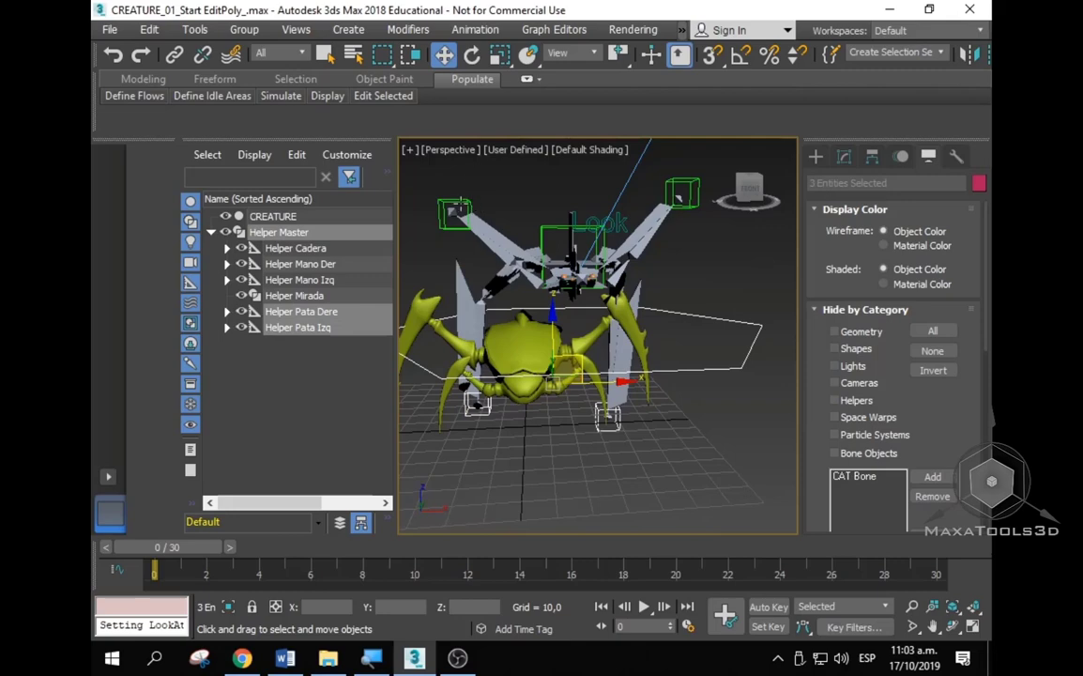
ctrl+click(455, 214)
ctrl+click(573, 246)
ctrl+click(606, 222)
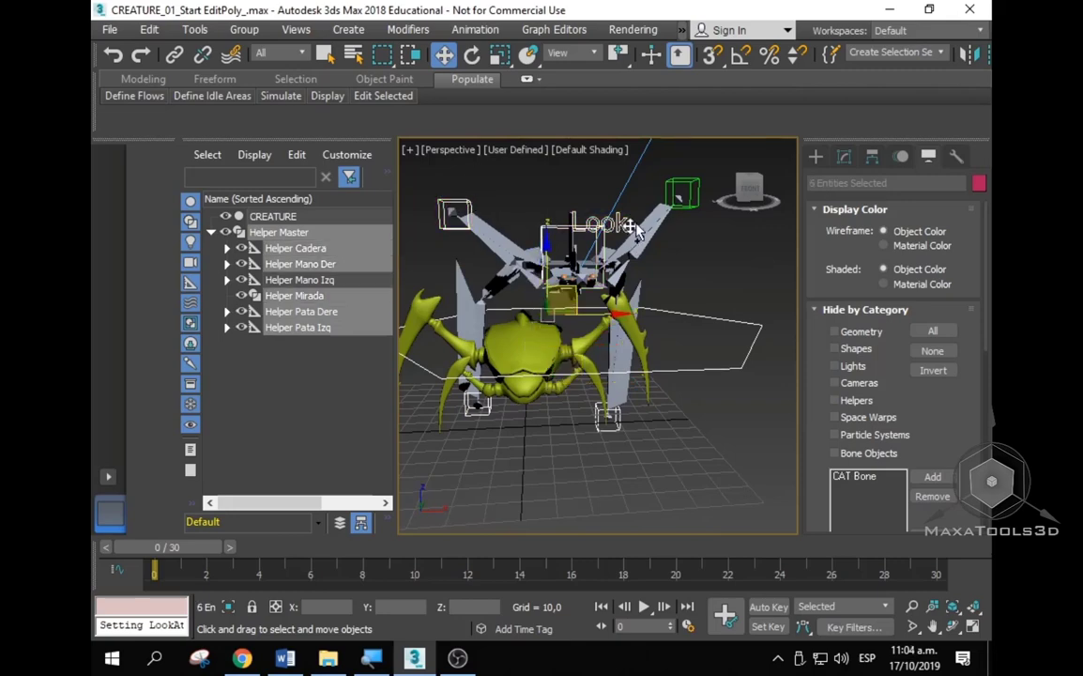
ctrl+click(545, 263)
alt+middle_drag(545, 262, 551, 334)
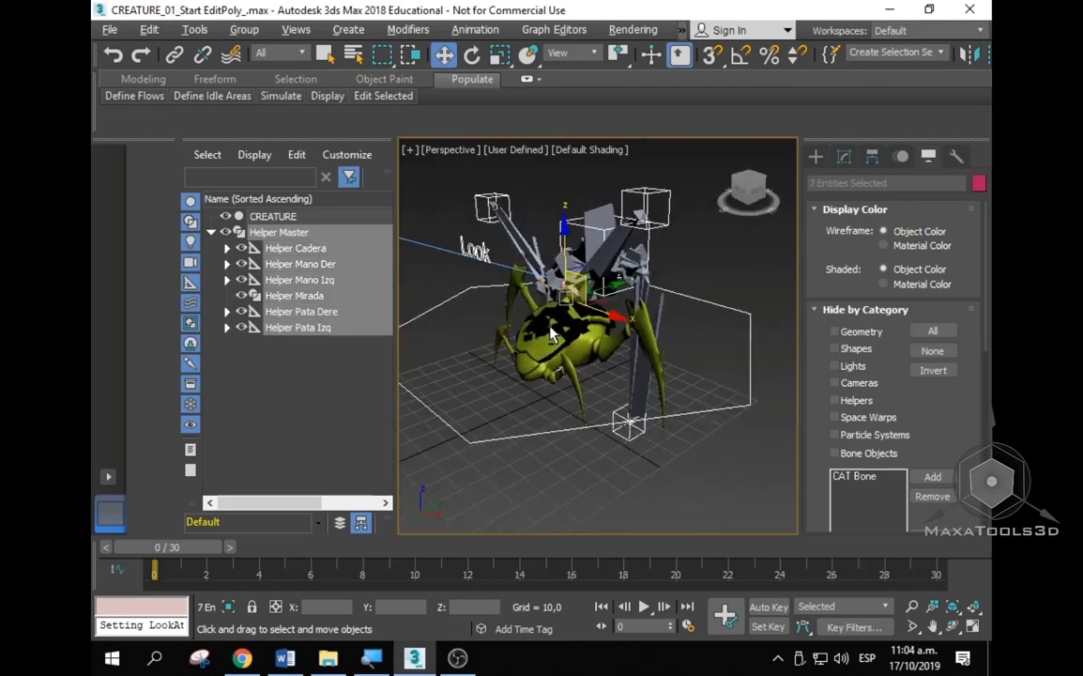
click(475, 29)
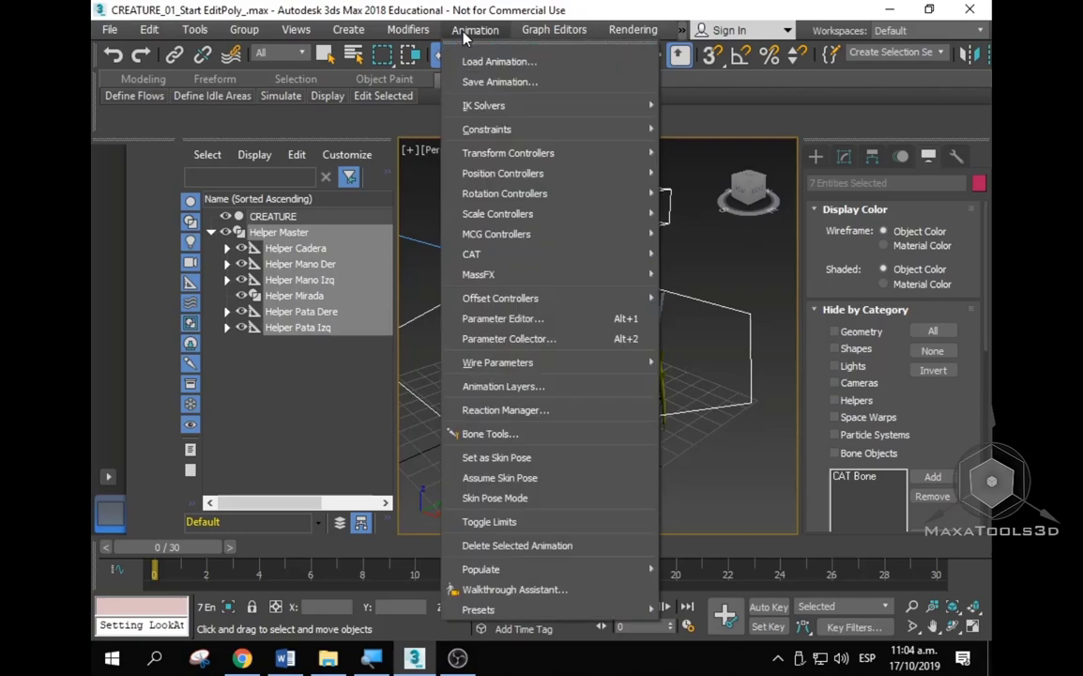
click(492, 478)
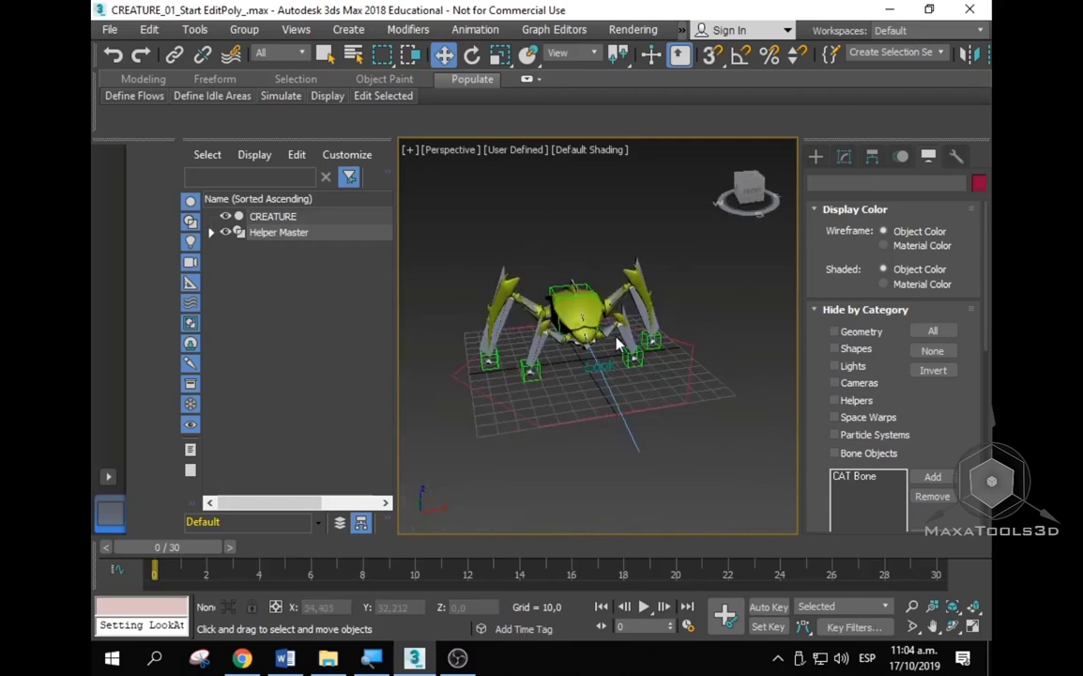
Step: Save As CREATURE_Repaso Rigg.max in the F: drive's 321 E.Digital\Clase_37 folder
click(110, 32)
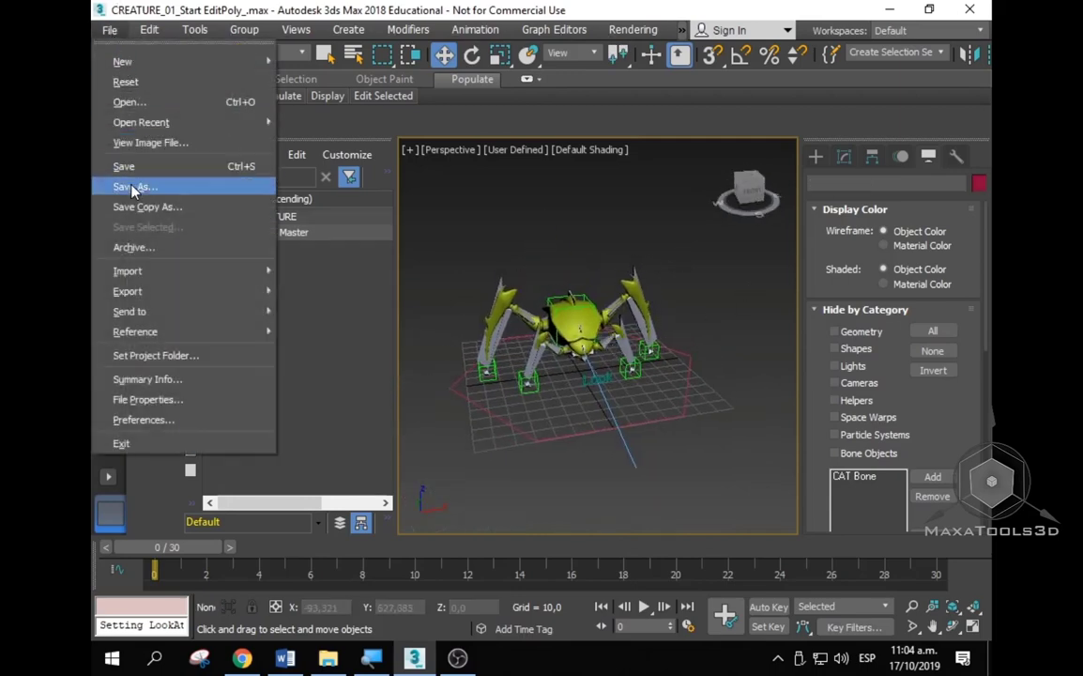
click(136, 184)
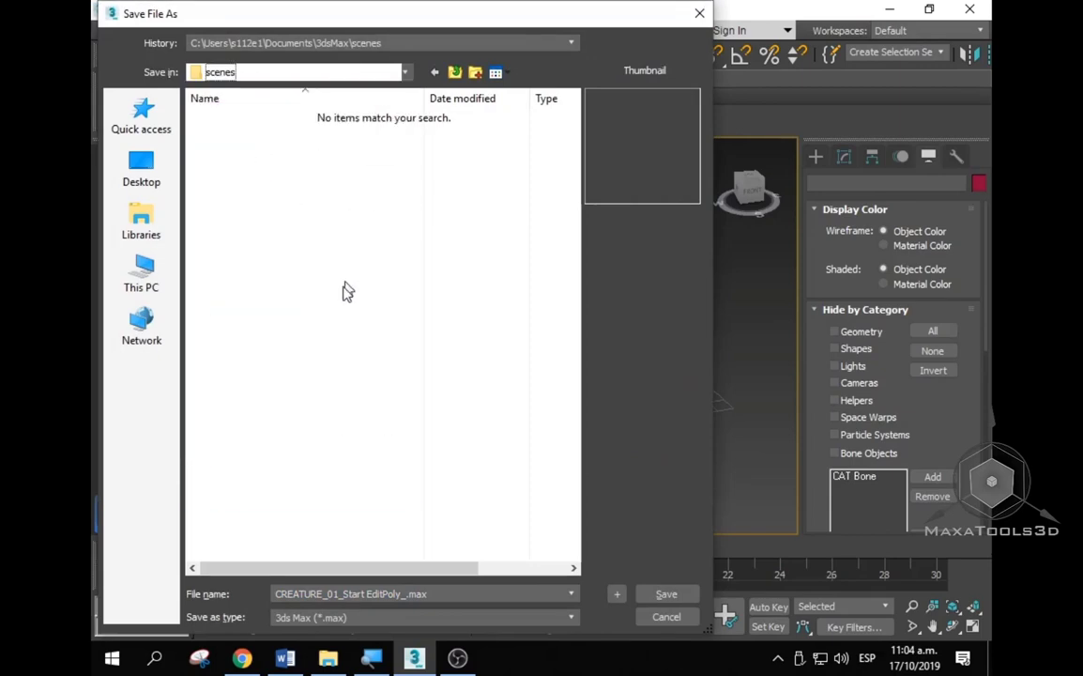
click(251, 77)
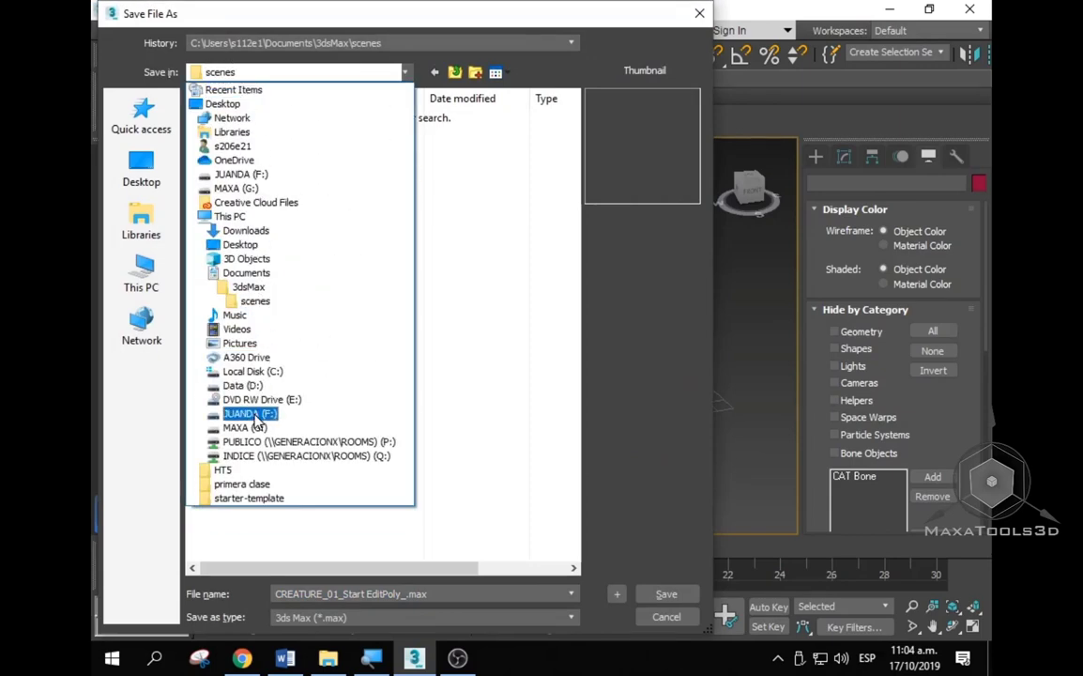
click(239, 374)
double_click(214, 119)
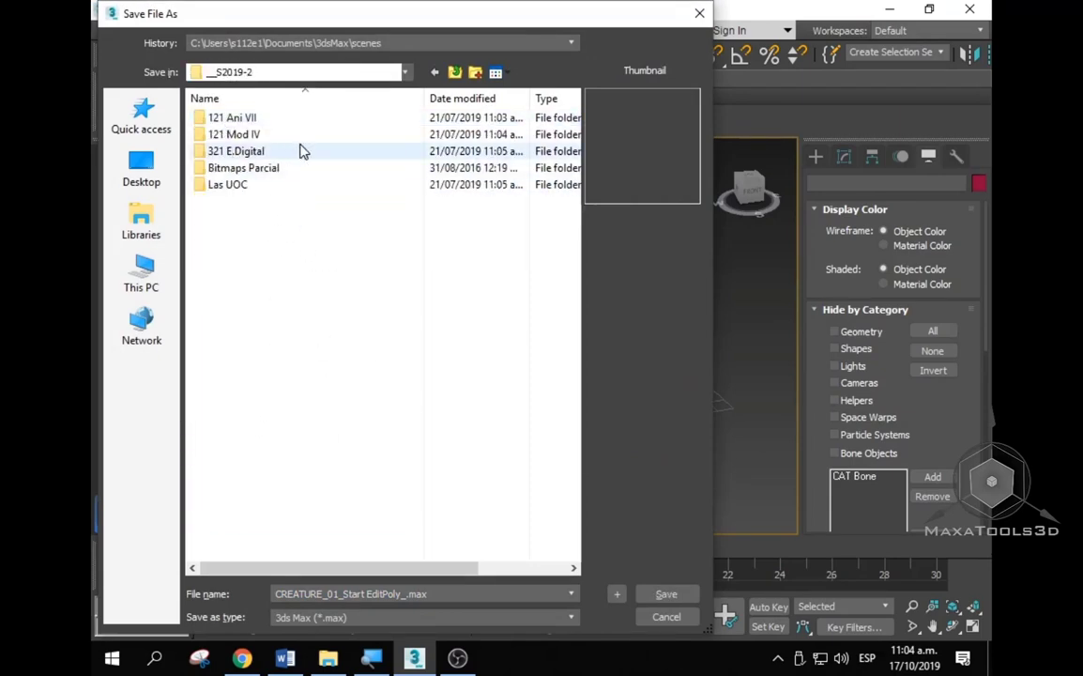
double_click(251, 152)
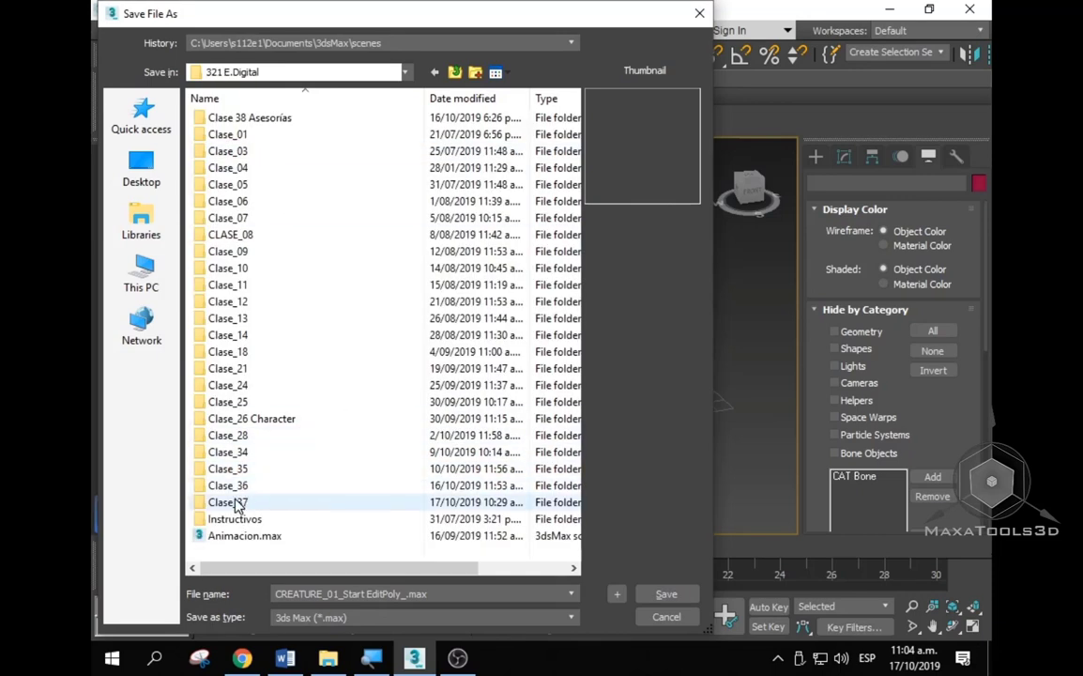
click(236, 504)
double_click(237, 504)
click(347, 594)
text(CREATURE_Repaso Rigg)
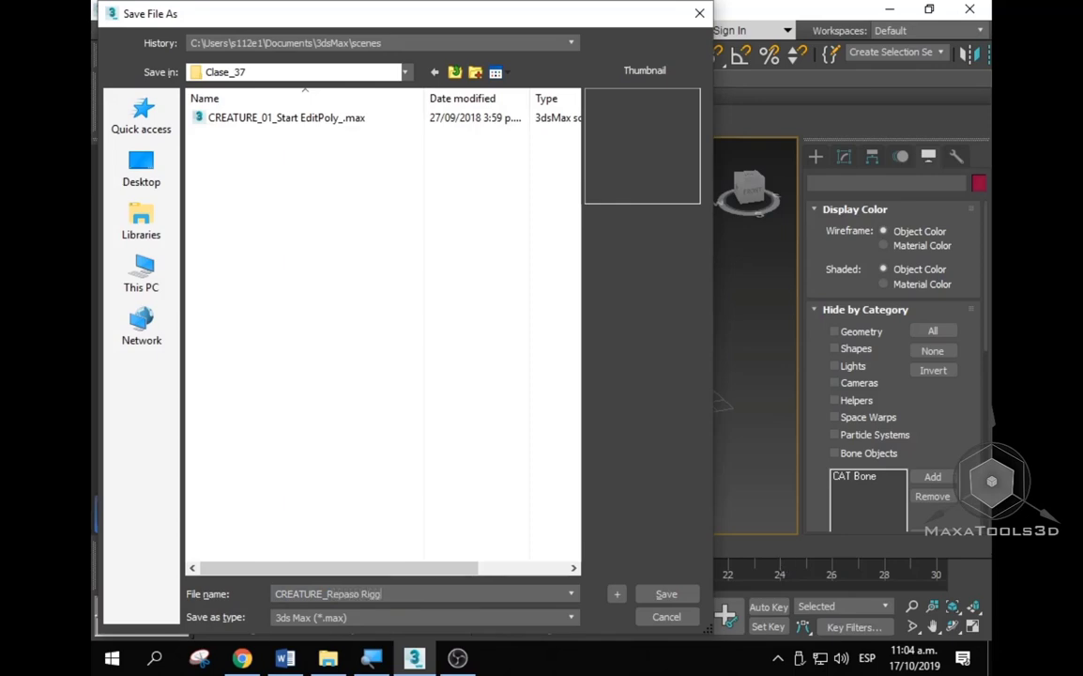
key(Return)
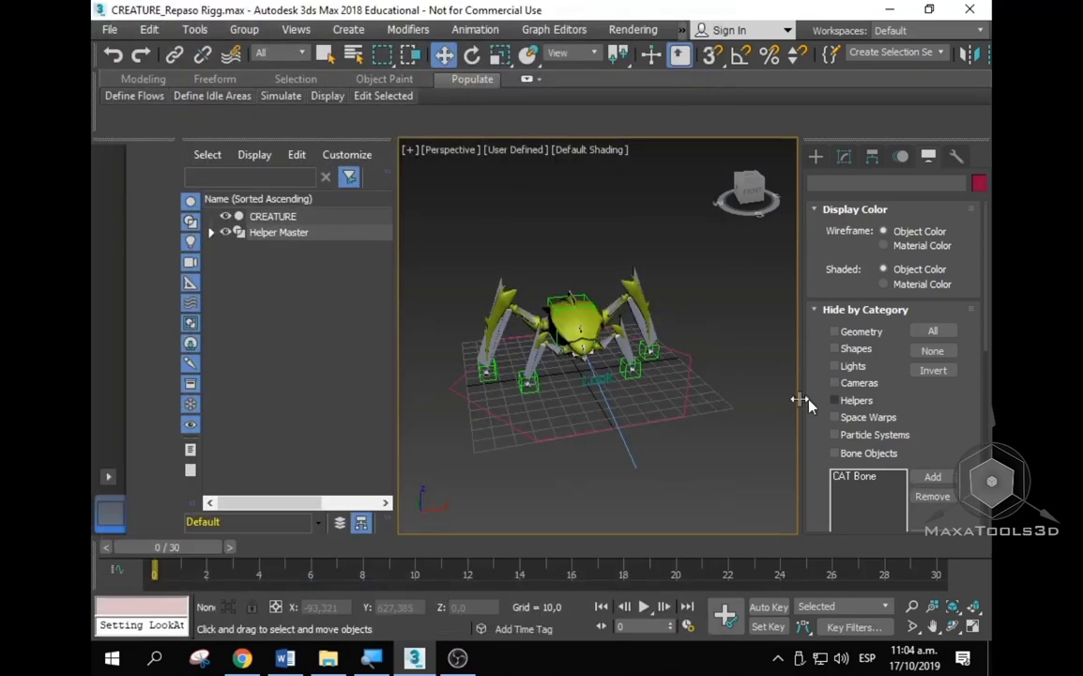
Step: Select the CREATURE mesh and turn on the Edged Faces display with F4
scroll(751, 416, up, 2)
alt+middle_drag(725, 415, 528, 333)
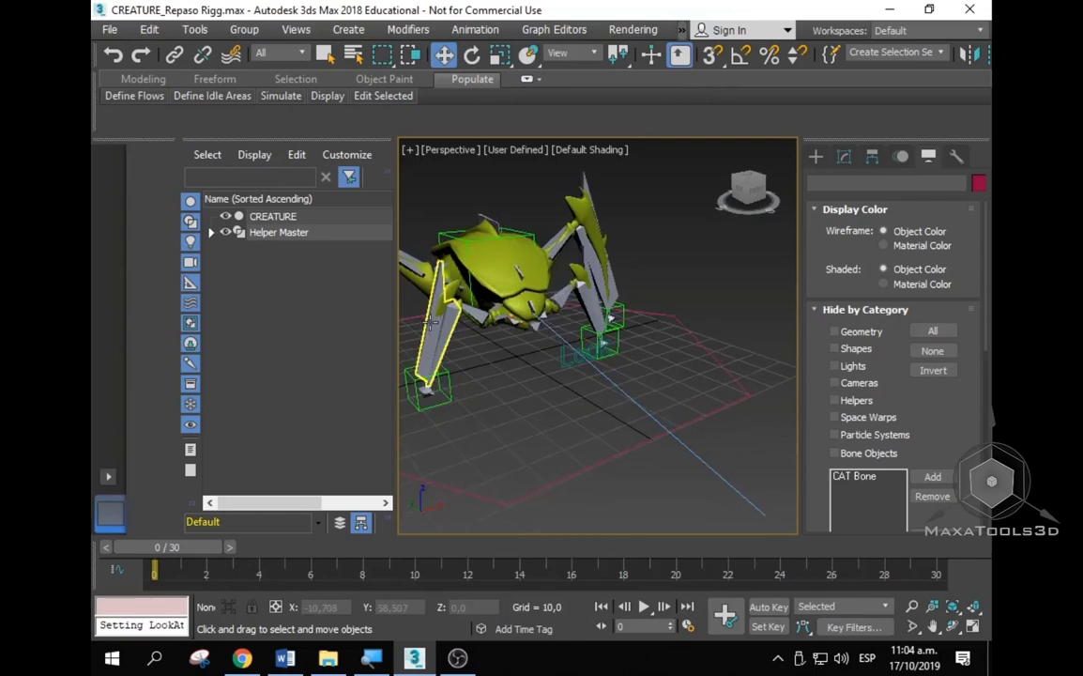
scroll(584, 287, up, 3)
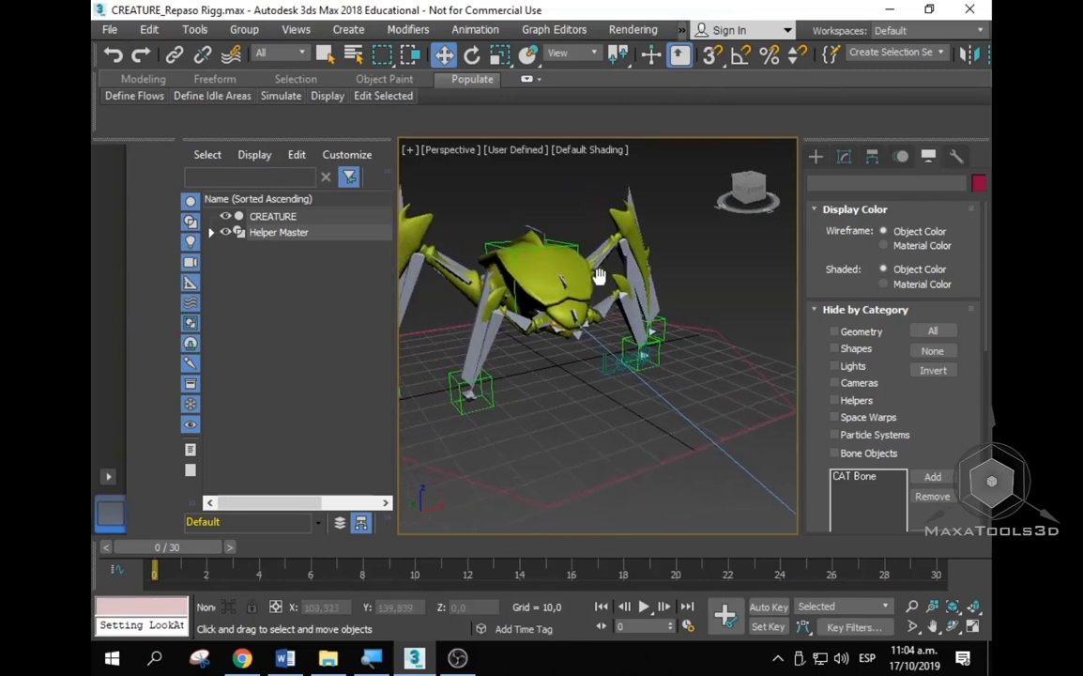
scroll(583, 286, up, 2)
click(585, 280)
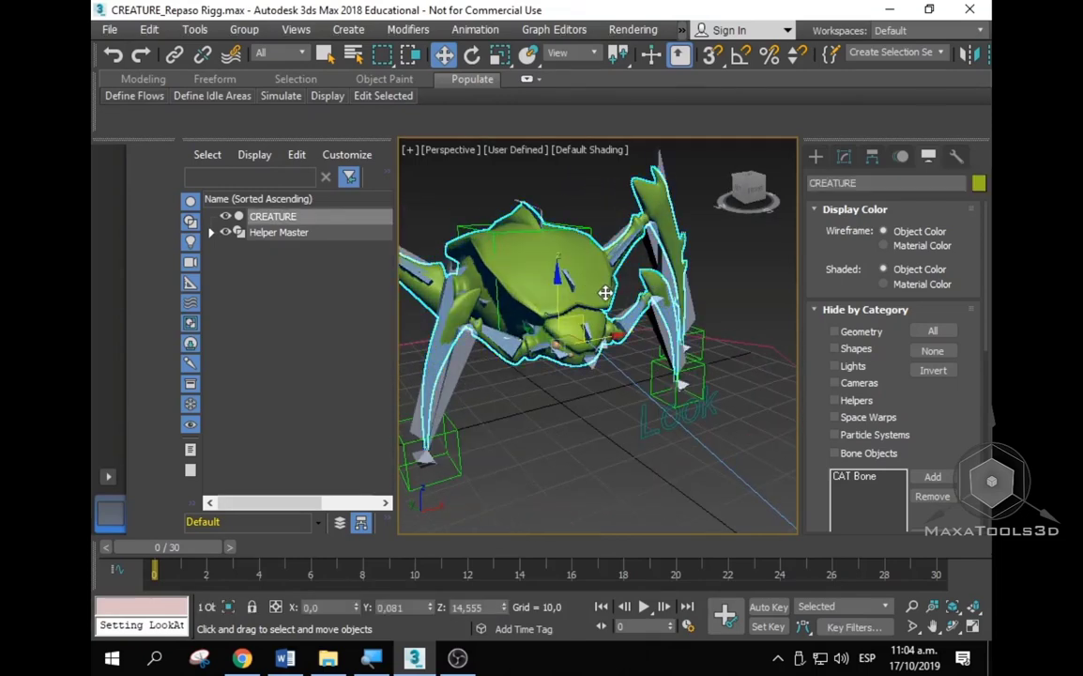
scroll(545, 300, up, 2)
alt+middle_drag(492, 306, 515, 301)
key(F4)
Step: Test-lift the mesh, undo it, and show its Editable Poly modifier stack
scroll(544, 319, down, 3)
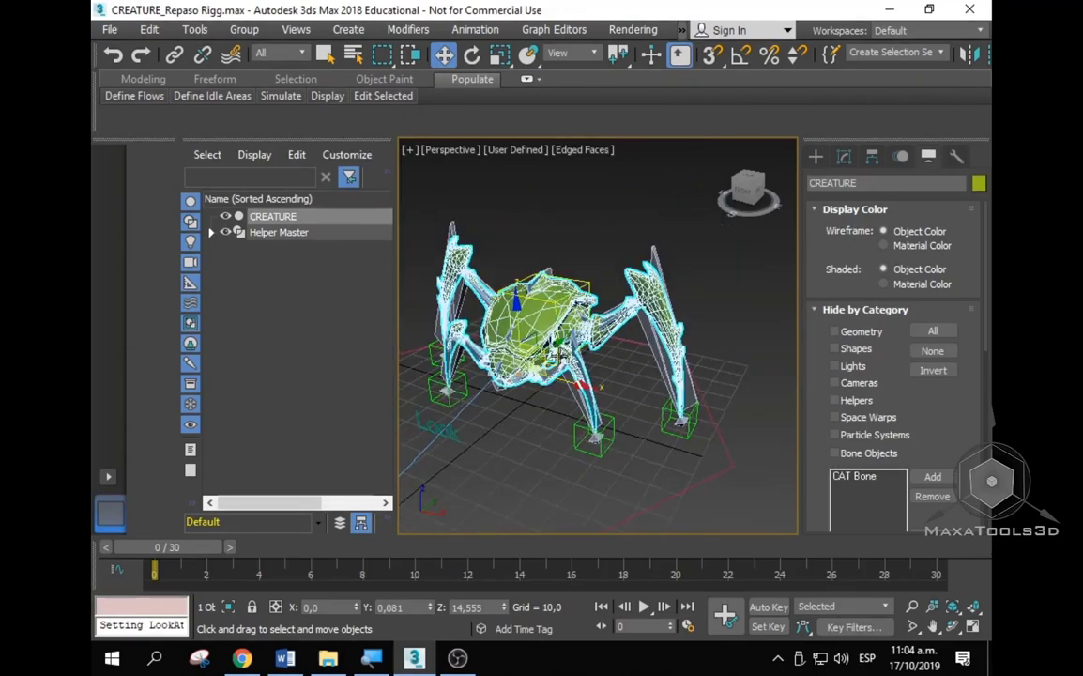
drag(581, 342, 608, 202)
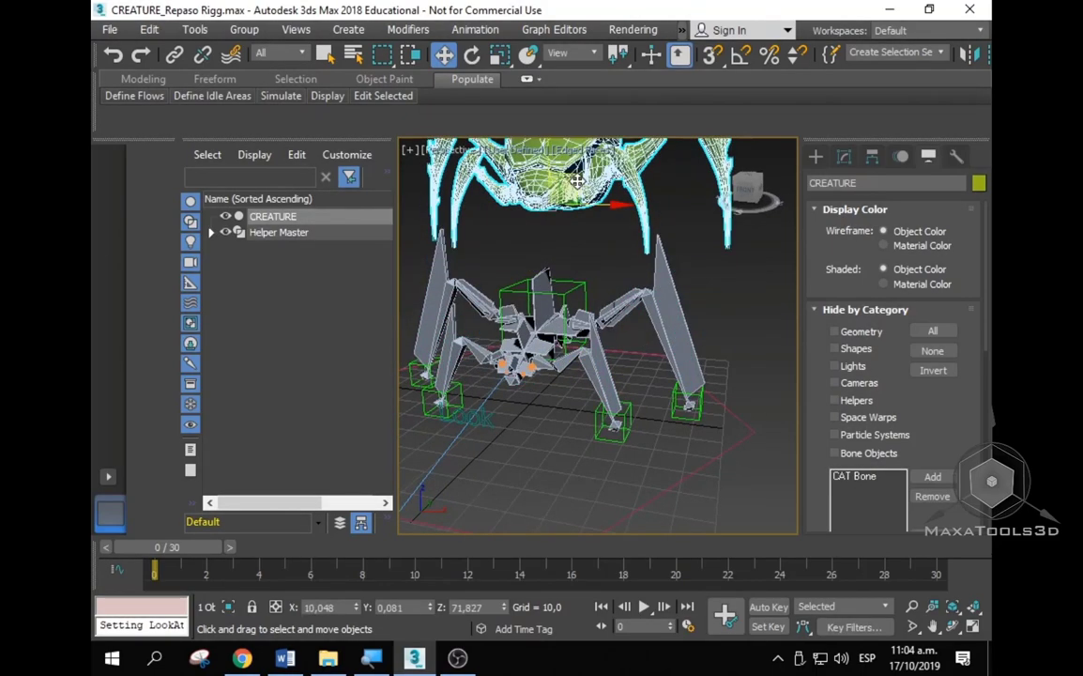
key(ctrl+z)
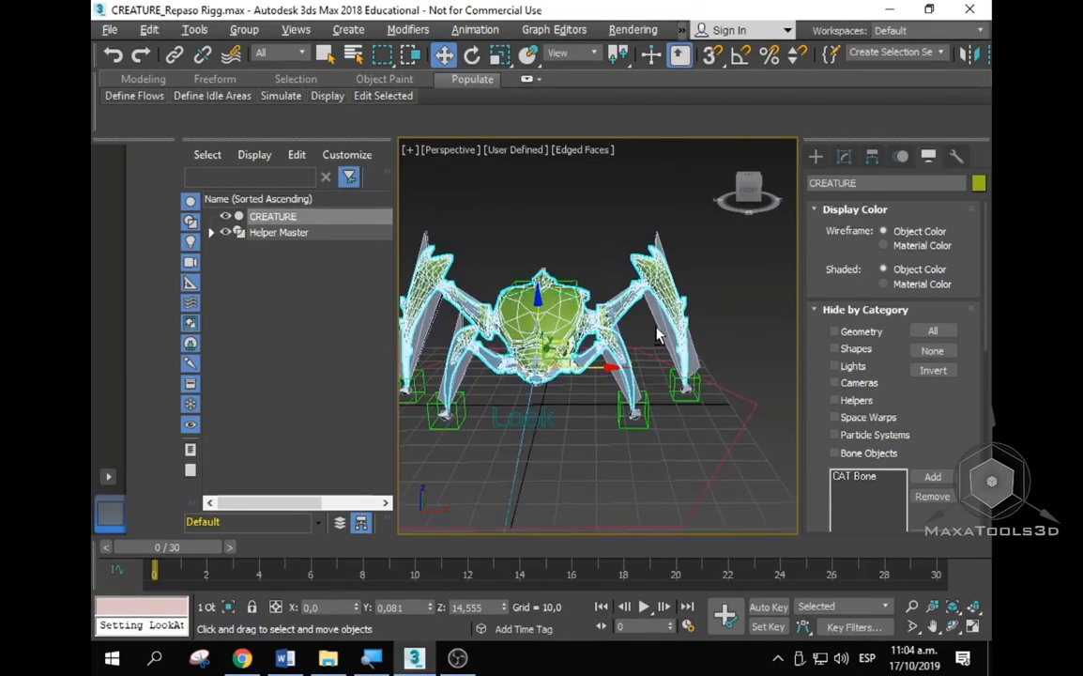
alt+middle_drag(554, 307, 671, 336)
click(843, 158)
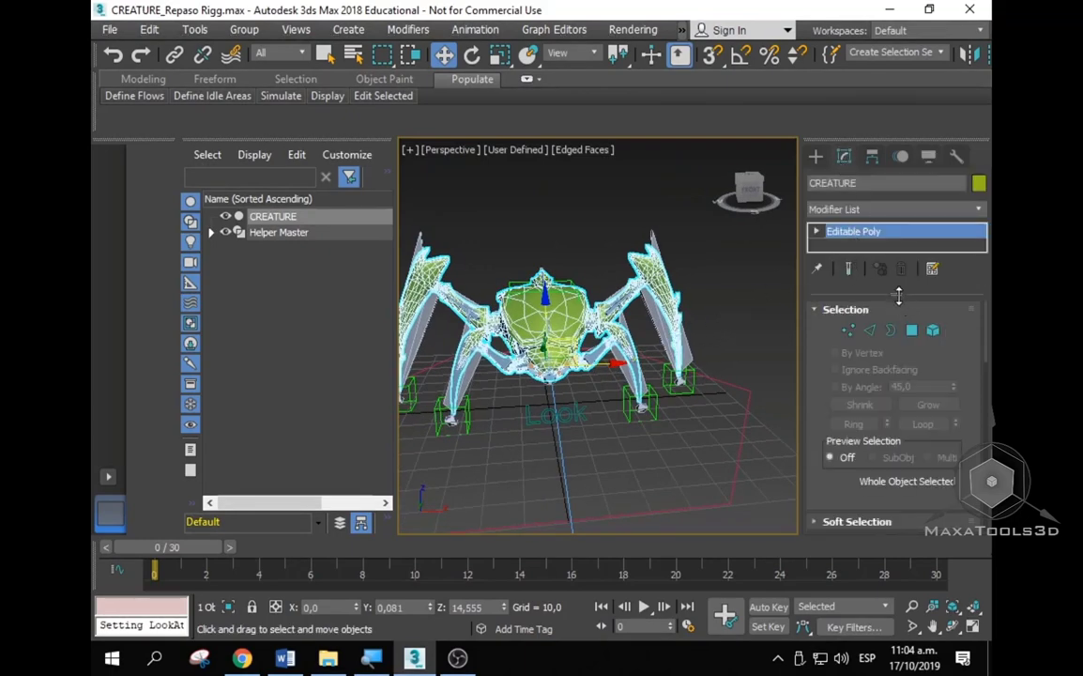
Step: Pick Skin from the Modifier List, jumping there with S, to stack it above Editable Poly
mouse_move(898, 296)
mouse_down()
mouse_move(882, 387)
mouse_move(898, 432)
mouse_up()
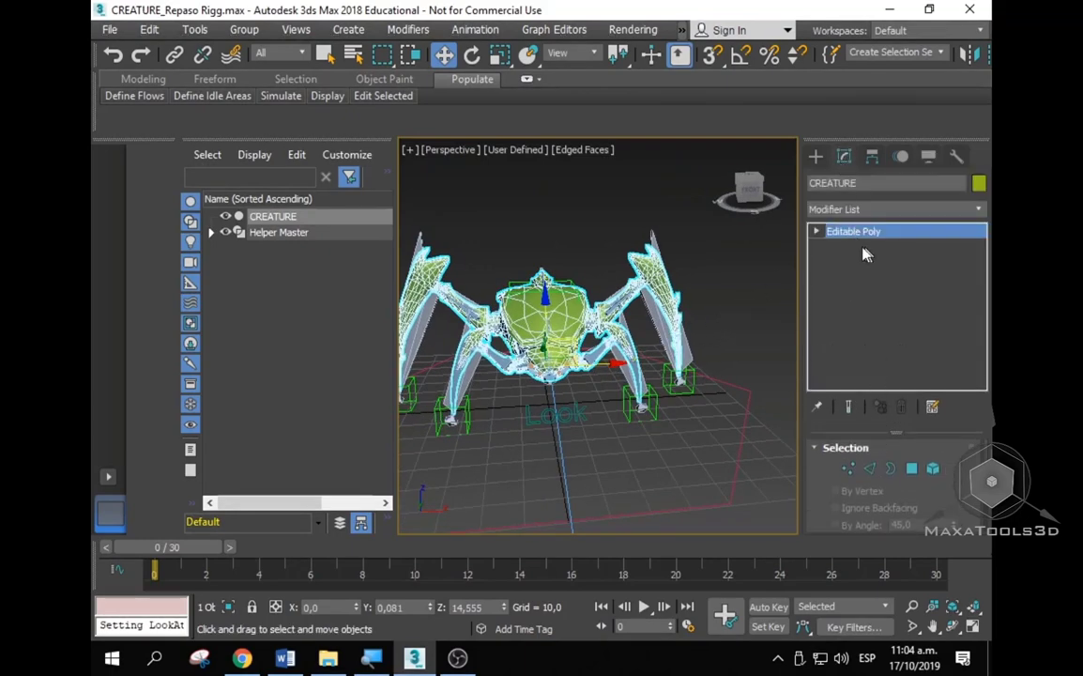
click(898, 209)
key(s)
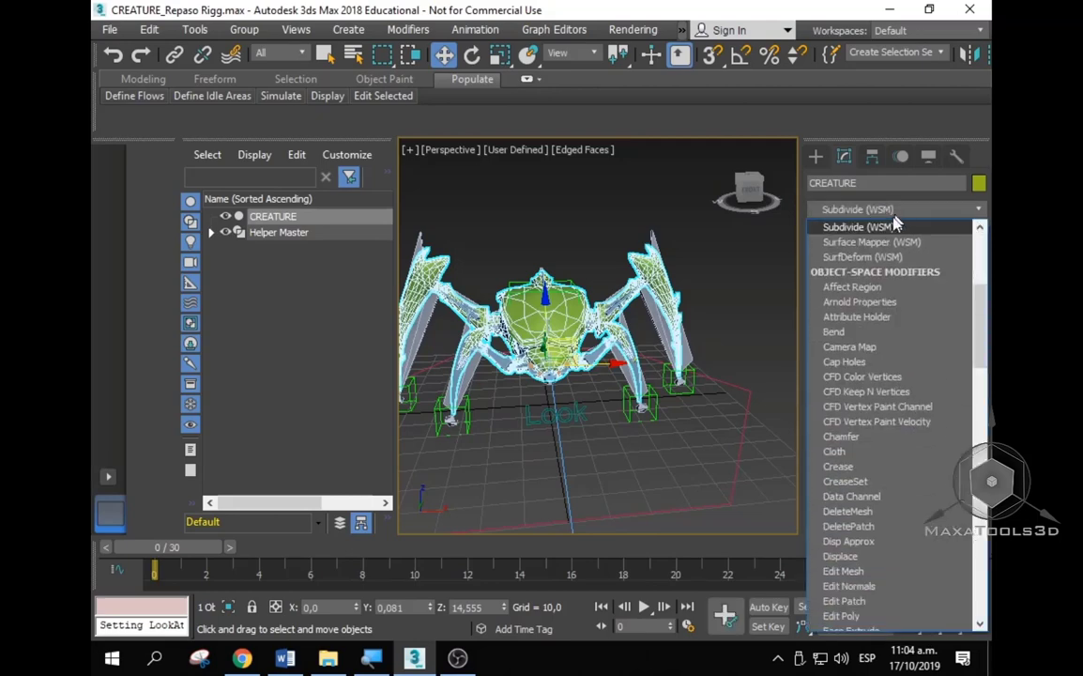
key(s)
key(s)
key(s)
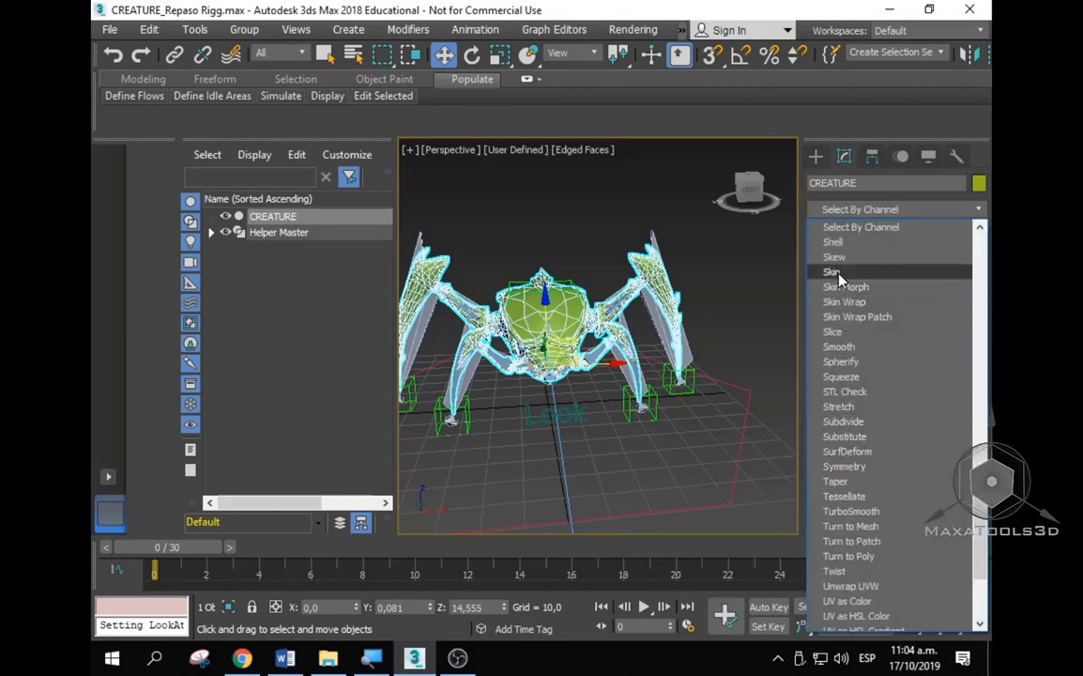
click(845, 273)
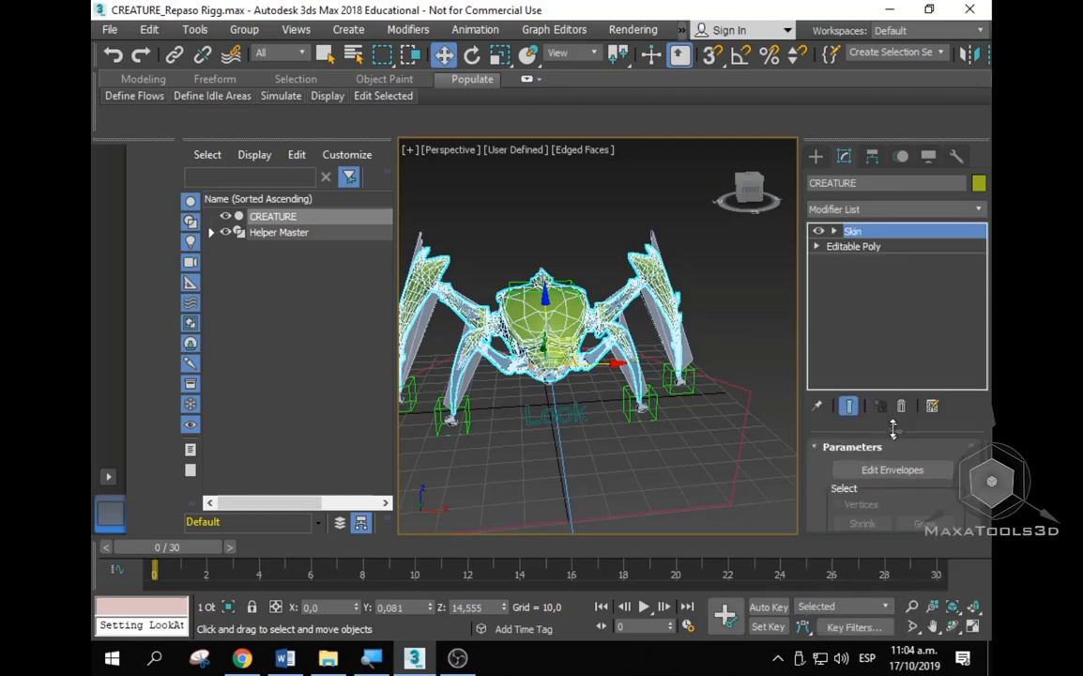
drag(892, 428, 878, 324)
drag(834, 406, 852, 257)
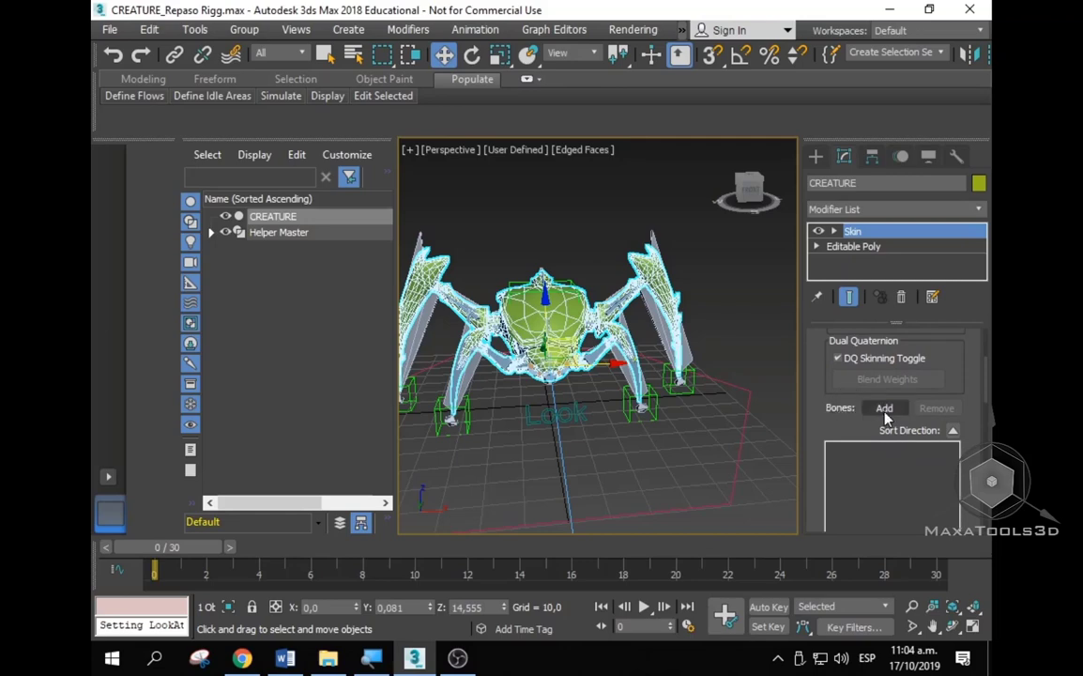
Step: Open the Select Bones list and expand the whole bone hierarchy with Display > Expand All
click(884, 413)
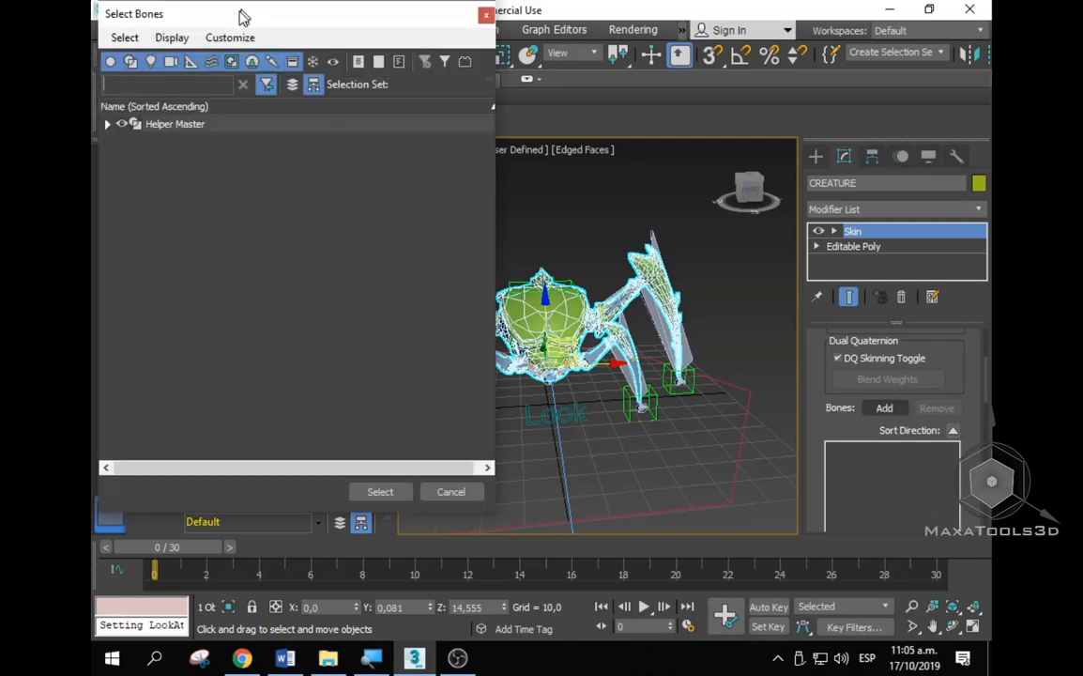
drag(235, 18, 539, 75)
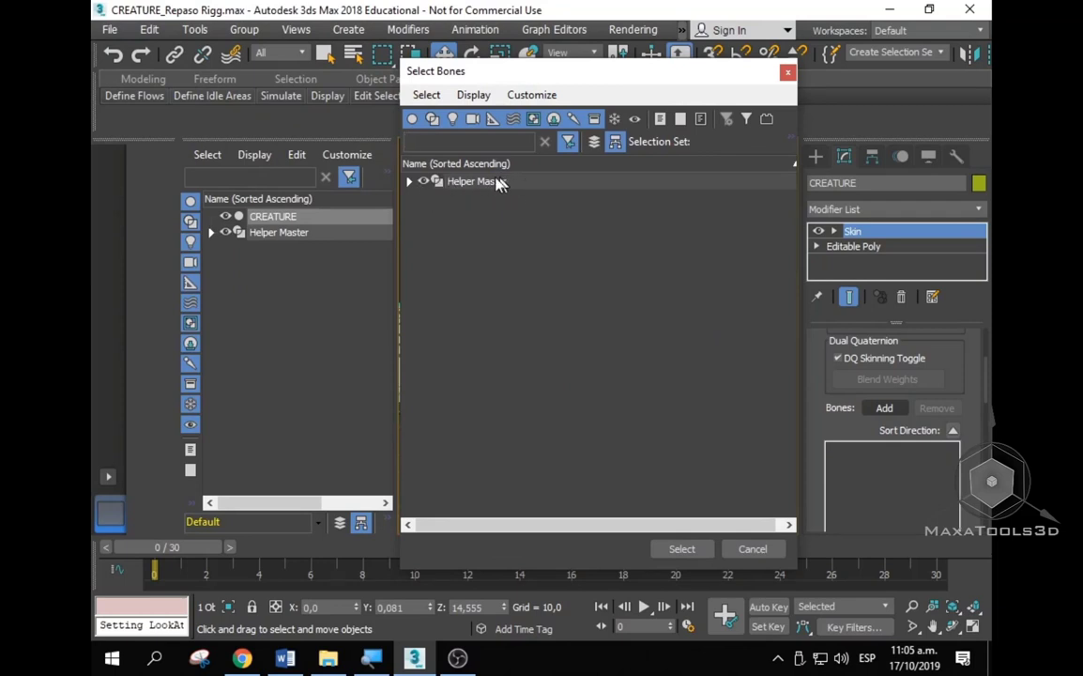
click(472, 95)
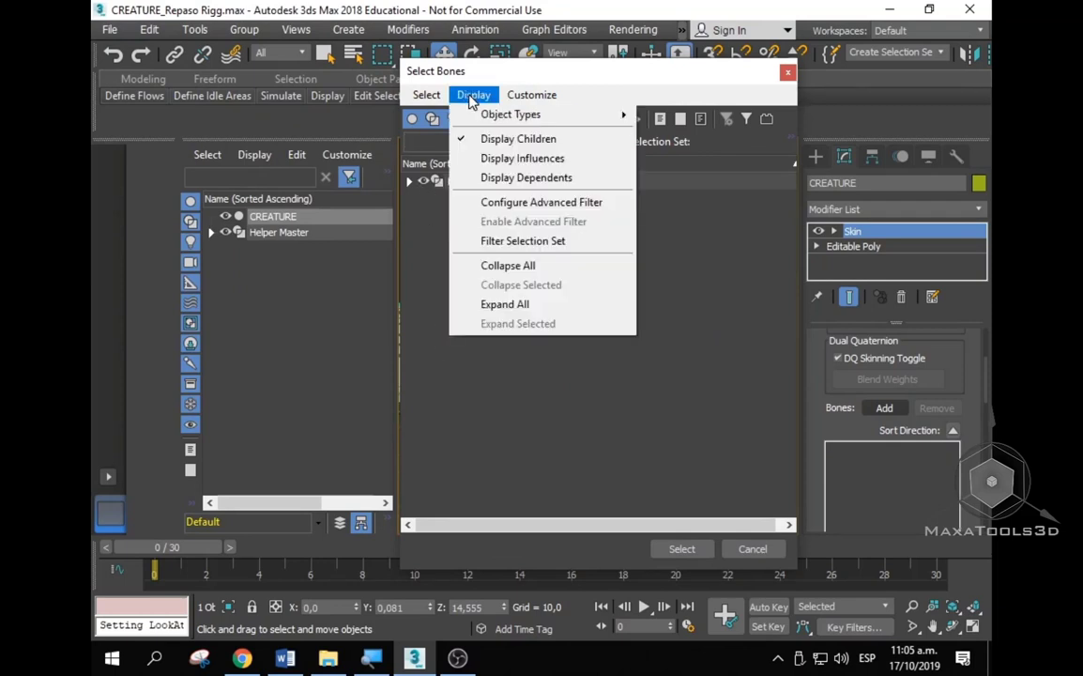
click(489, 307)
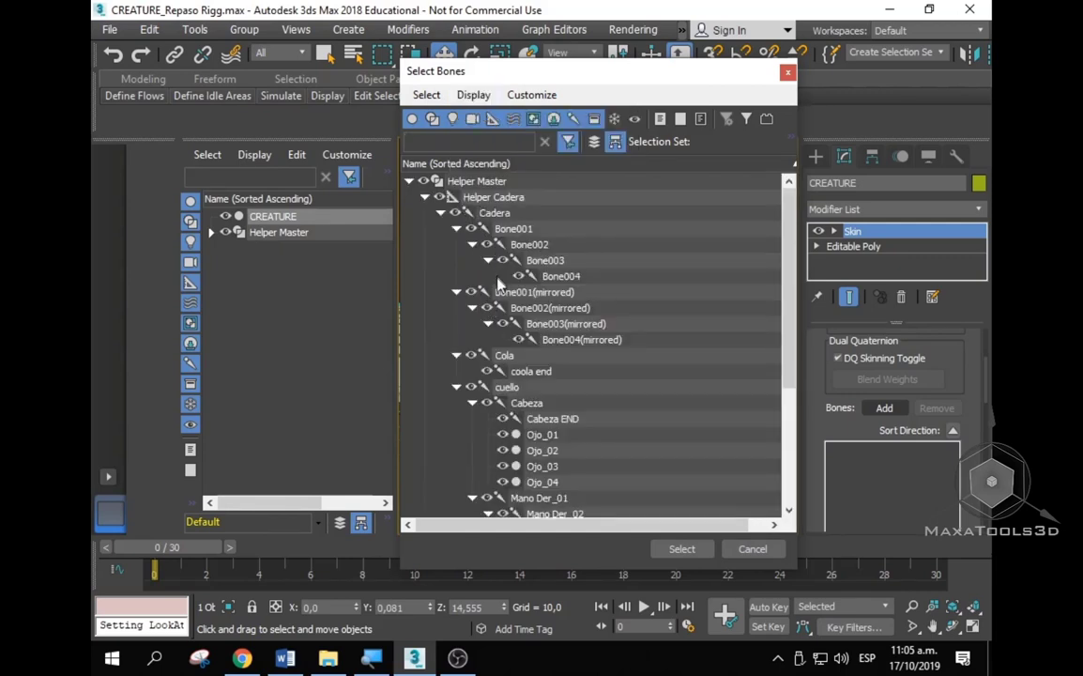
scroll(498, 281, down, 4)
scroll(495, 305, up, 1)
scroll(495, 309, up, 3)
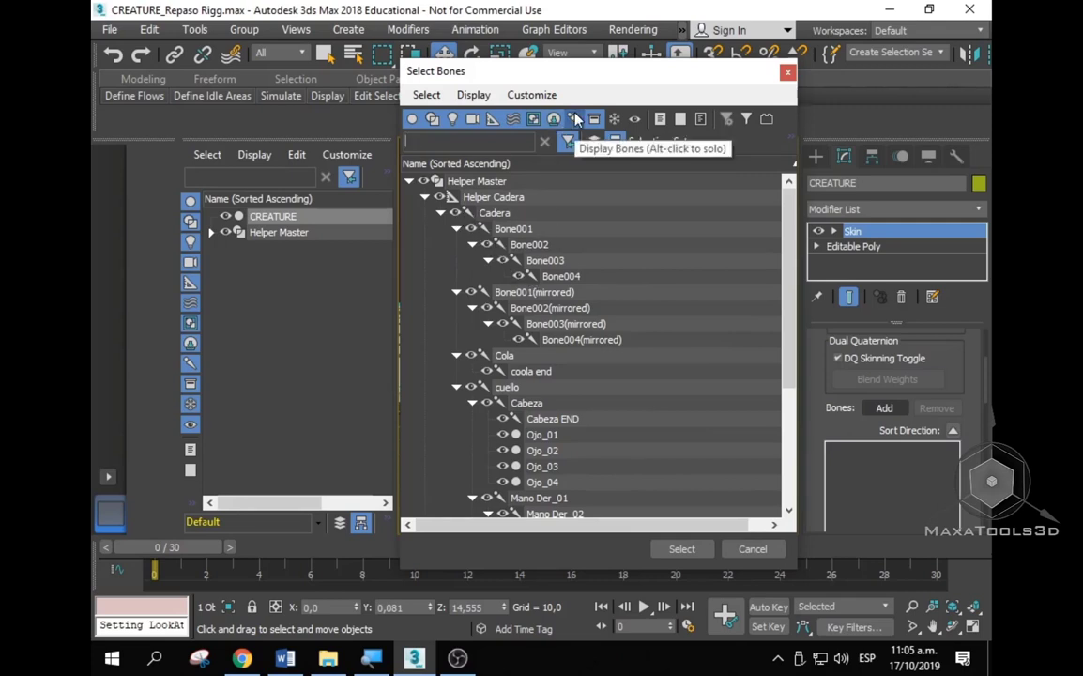
Step: Select bones Cadera through Mano Der_04(mirrored) and add them to the Skin
click(493, 214)
scroll(464, 219, down, 3)
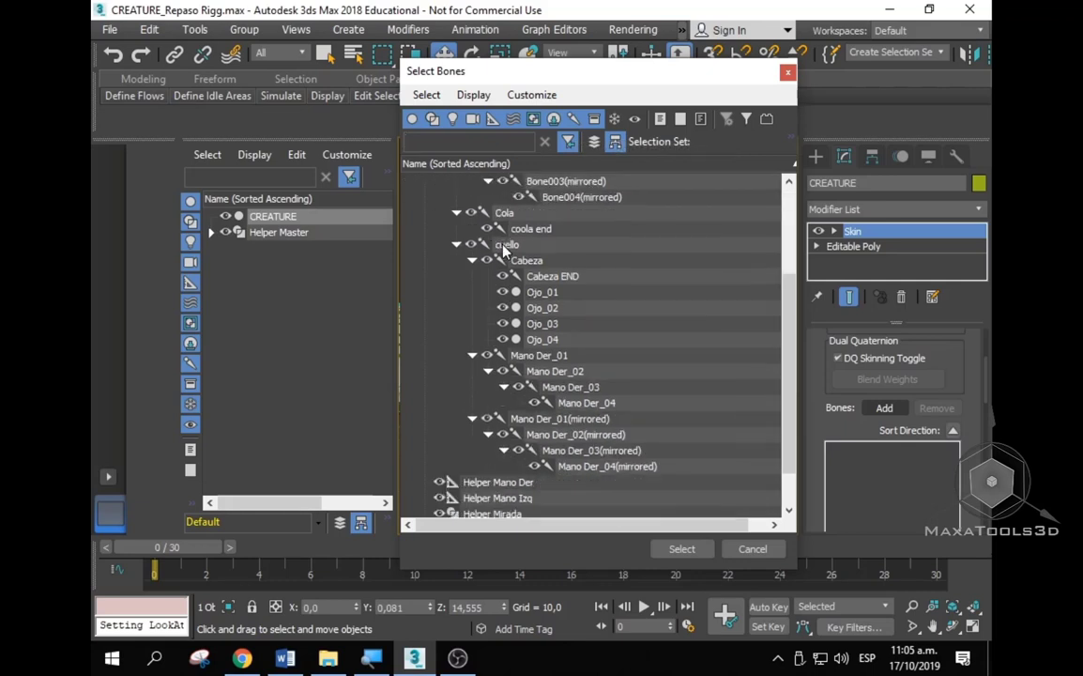
scroll(507, 328, down, 2)
shift+click(572, 423)
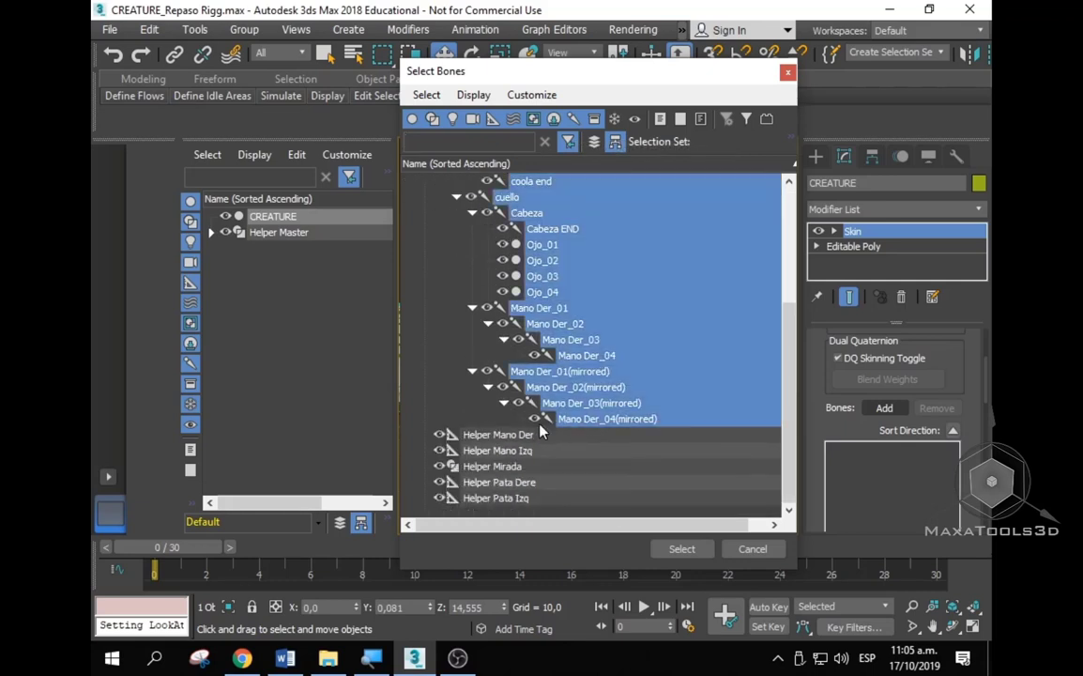
scroll(503, 284, up, 3)
scroll(552, 274, up, 2)
scroll(517, 228, down, 3)
click(673, 550)
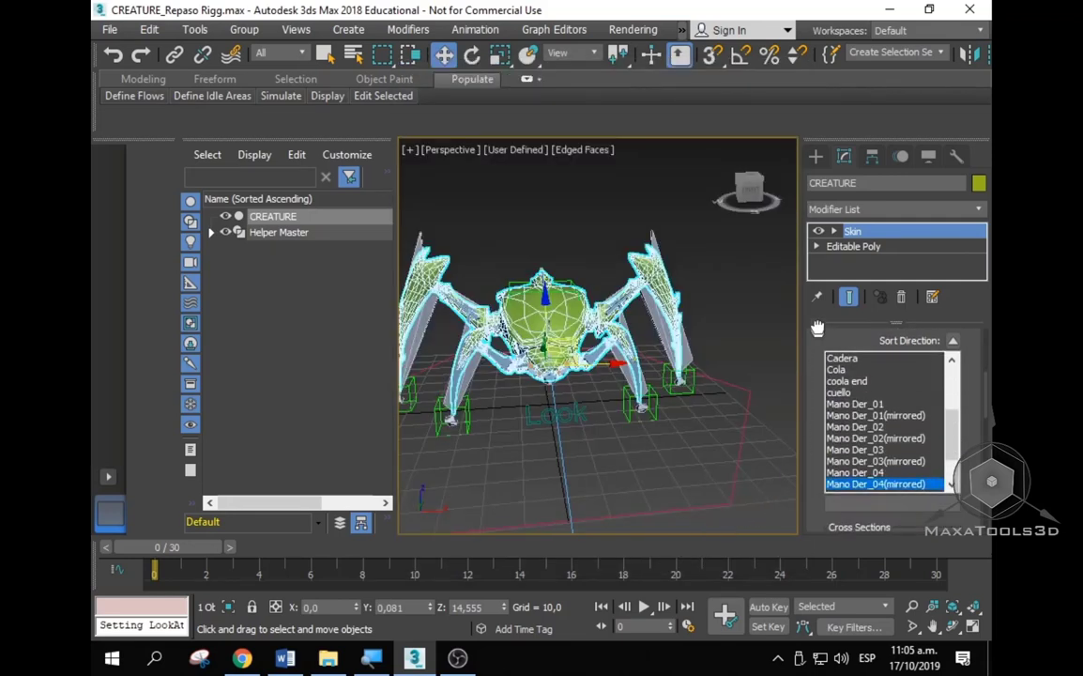
Step: Select Mano Der_04(mirrored) in the bone list and turn on Hide Bone Objects
drag(812, 422, 805, 297)
drag(960, 437, 918, 427)
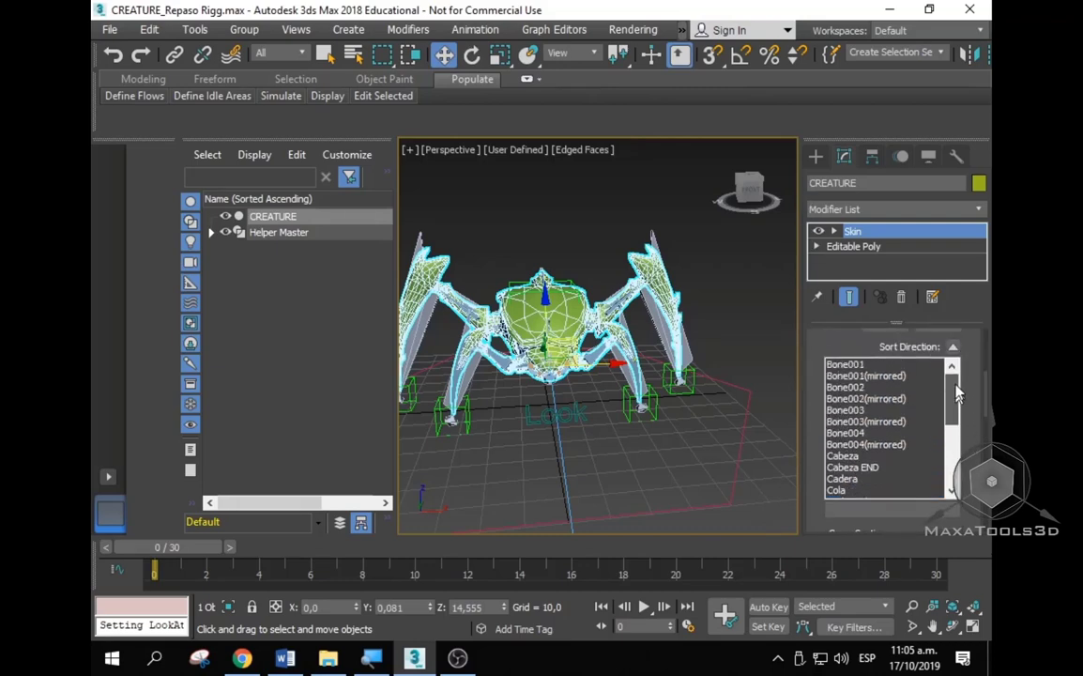
scroll(918, 427, down, 2)
click(878, 445)
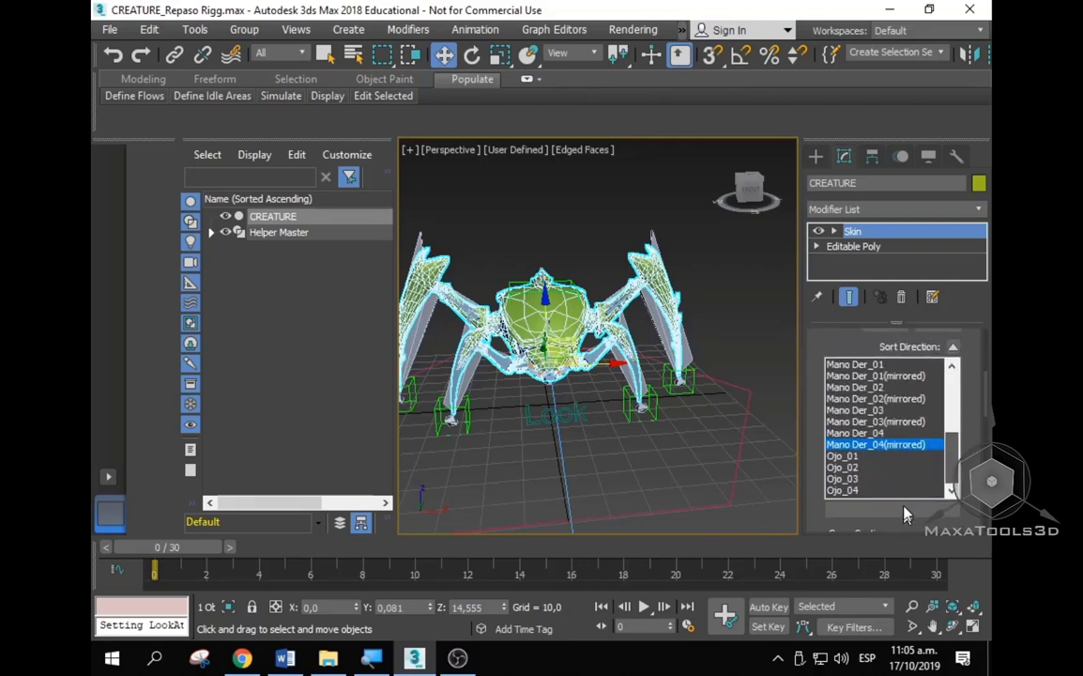
click(928, 158)
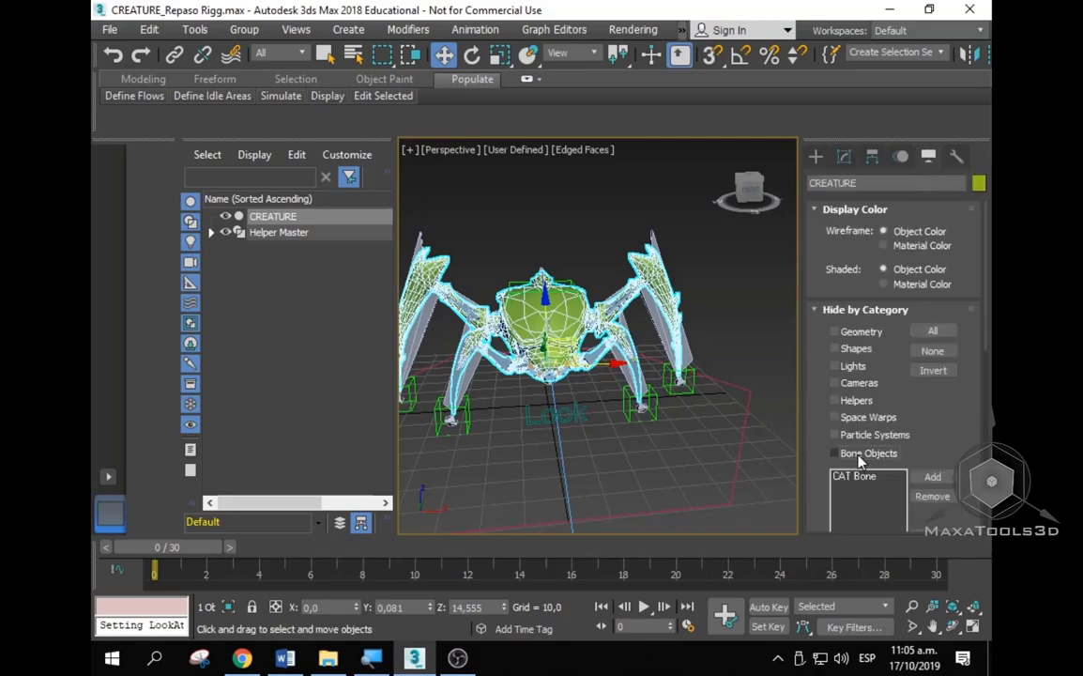
click(834, 453)
Step: Switch to smooth shading and move Helper Mano Der to test the leg deformation
key(F4)
scroll(563, 399, up, 5)
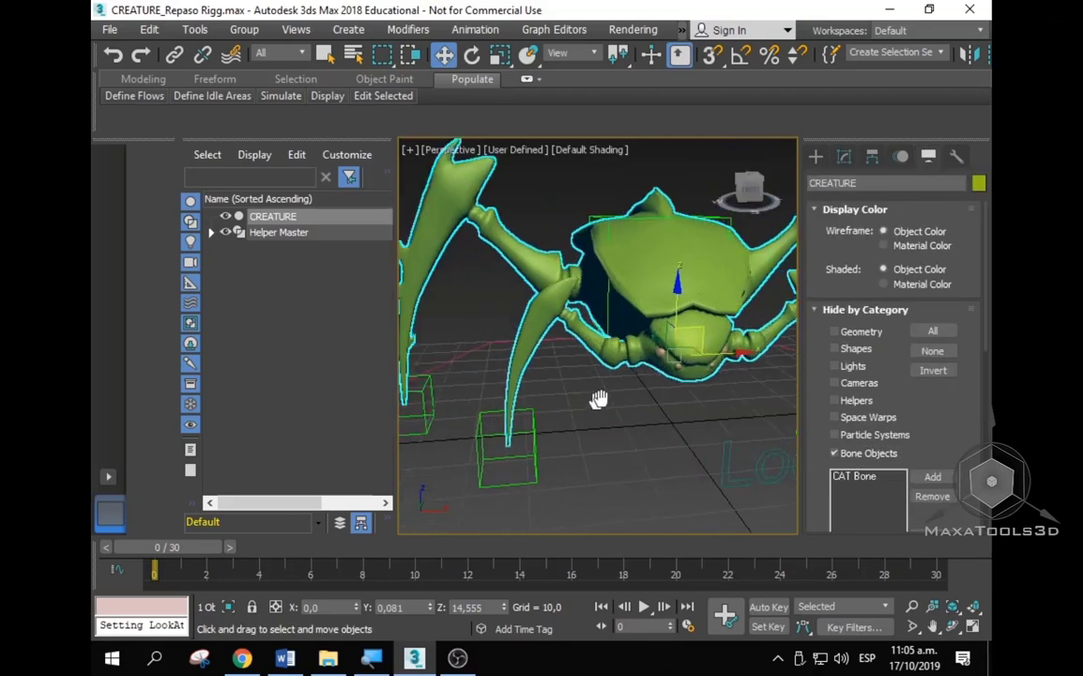
alt+middle_drag(597, 399, 563, 376)
click(582, 405)
mouse_move(598, 395)
mouse_down()
mouse_move(512, 423)
mouse_move(620, 394)
mouse_move(532, 375)
mouse_move(612, 427)
mouse_move(542, 338)
mouse_move(566, 442)
mouse_move(585, 368)
mouse_move(604, 458)
mouse_move(554, 387)
mouse_move(588, 441)
mouse_move(554, 399)
mouse_up()
mouse_move(553, 399)
middle_down()
mouse_move(577, 384)
mouse_move(580, 406)
mouse_move(610, 375)
middle_up()
Step: Reselect CREATURE and enter Envelope editing on its Skin modifier
click(647, 272)
click(844, 166)
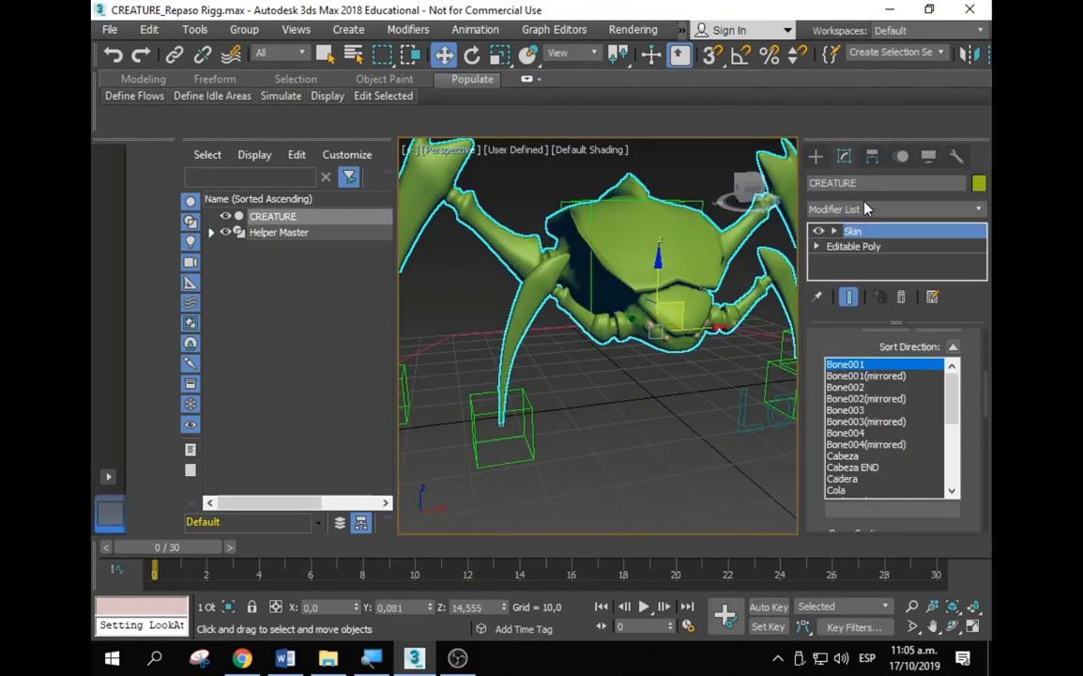
click(834, 231)
click(872, 246)
Step: Move the Mano Der_02 arm envelope's end points up-right and toward the joint
scroll(532, 362, up, 2)
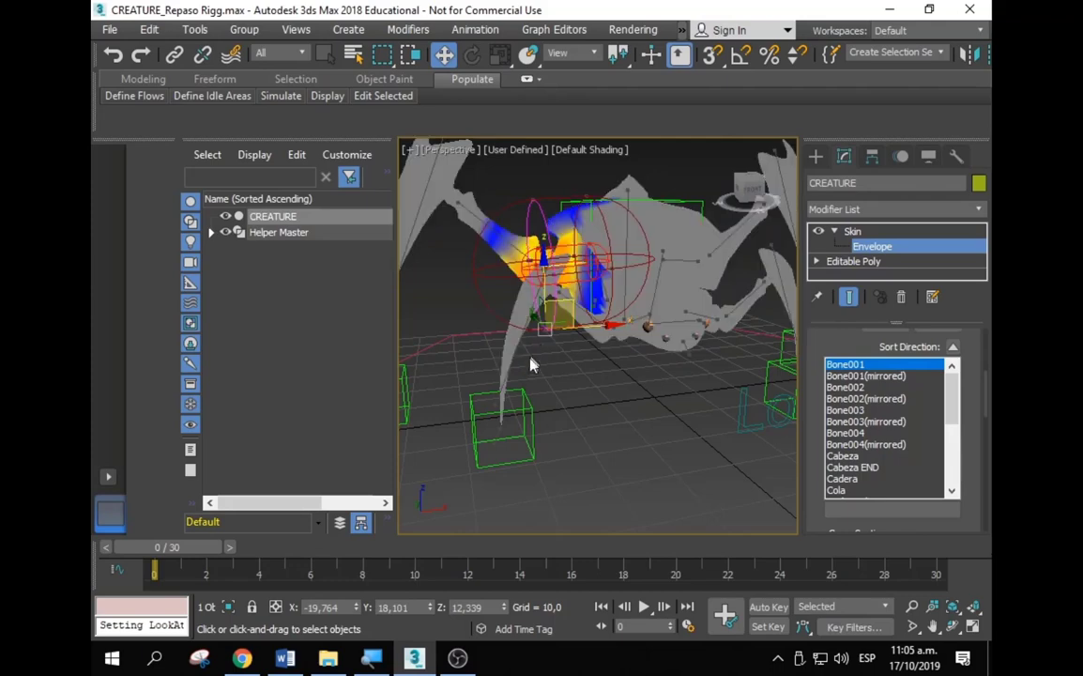
click(513, 358)
scroll(548, 304, up, 3)
alt+middle_drag(547, 302, 556, 336)
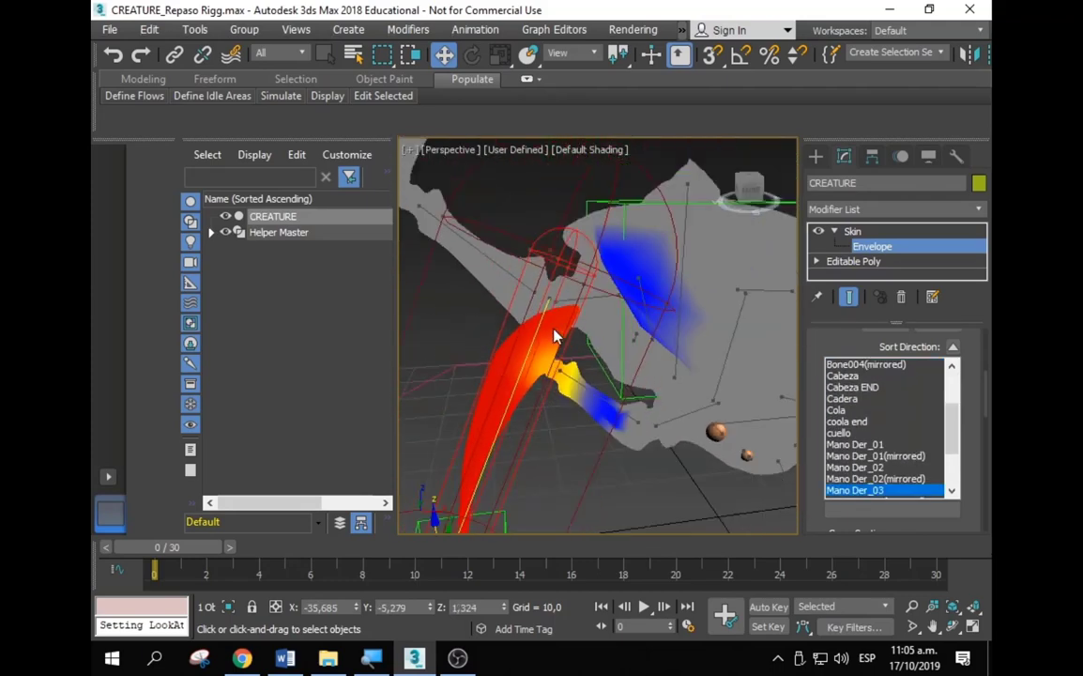
click(658, 303)
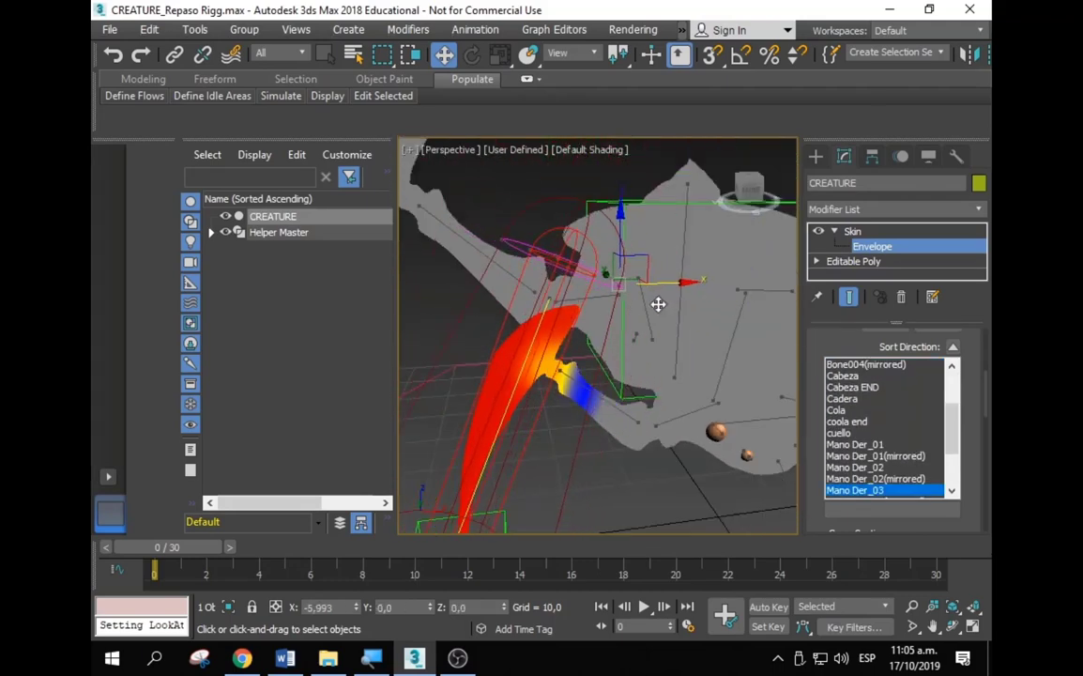
alt+middle_drag(623, 407, 626, 353)
click(604, 337)
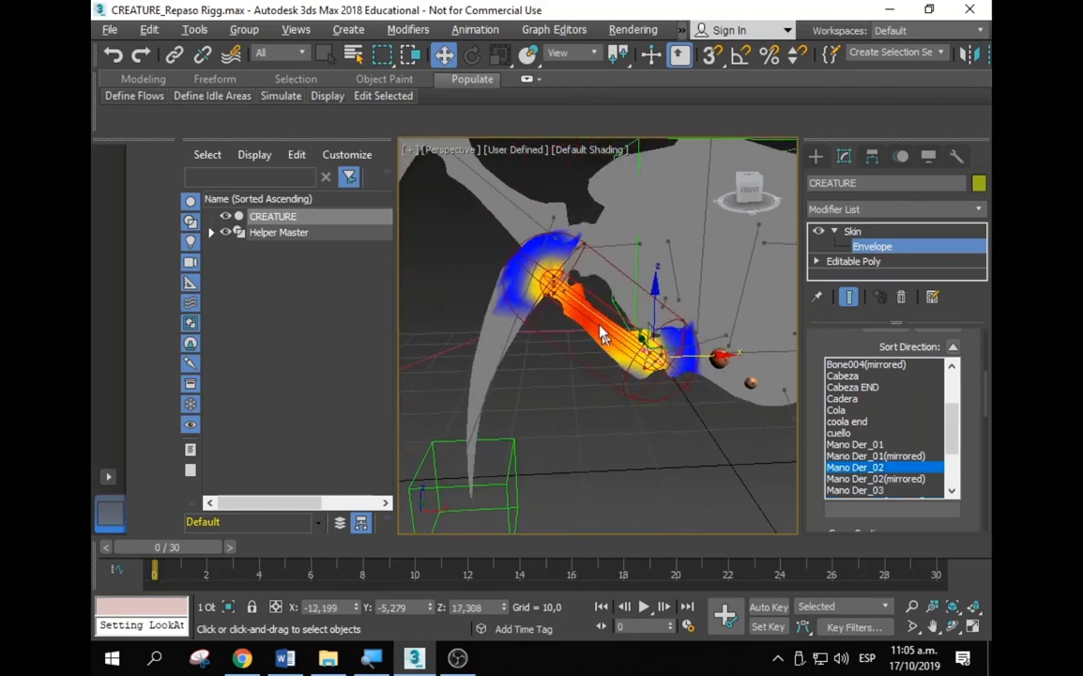
click(583, 254)
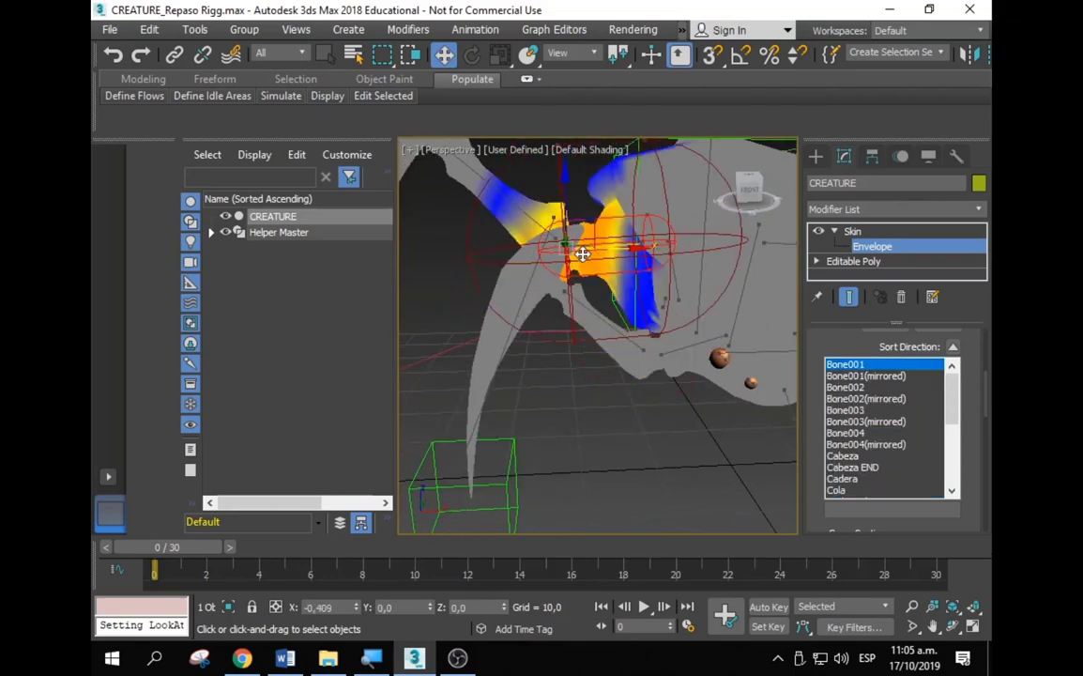
click(599, 312)
alt+middle_drag(600, 307, 583, 259)
drag(583, 259, 604, 227)
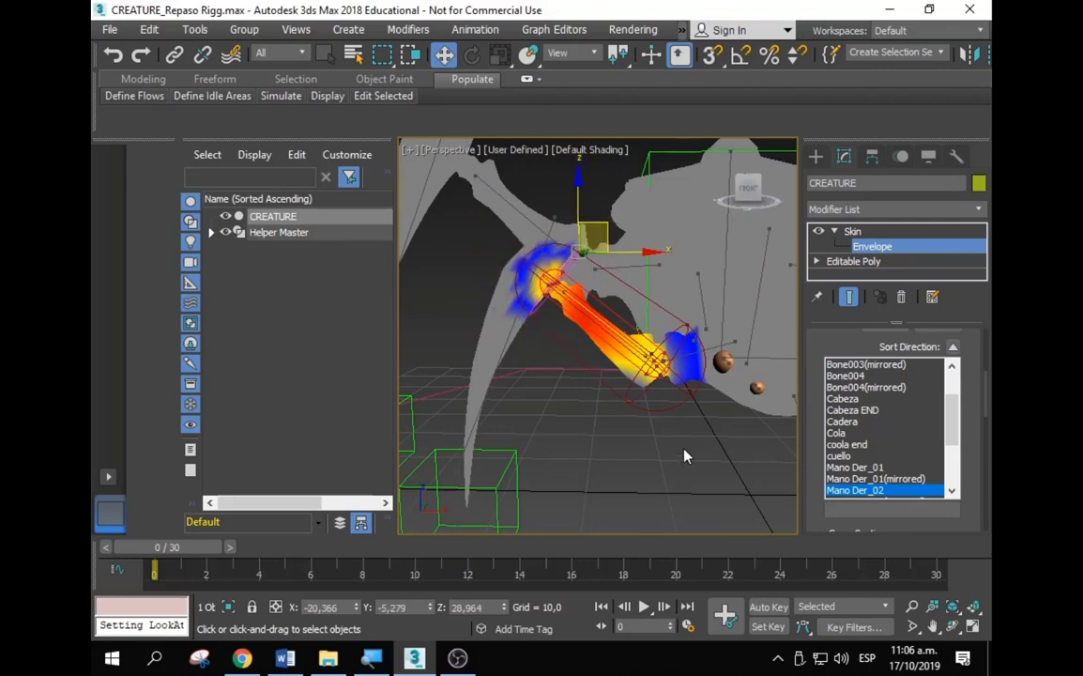
click(681, 337)
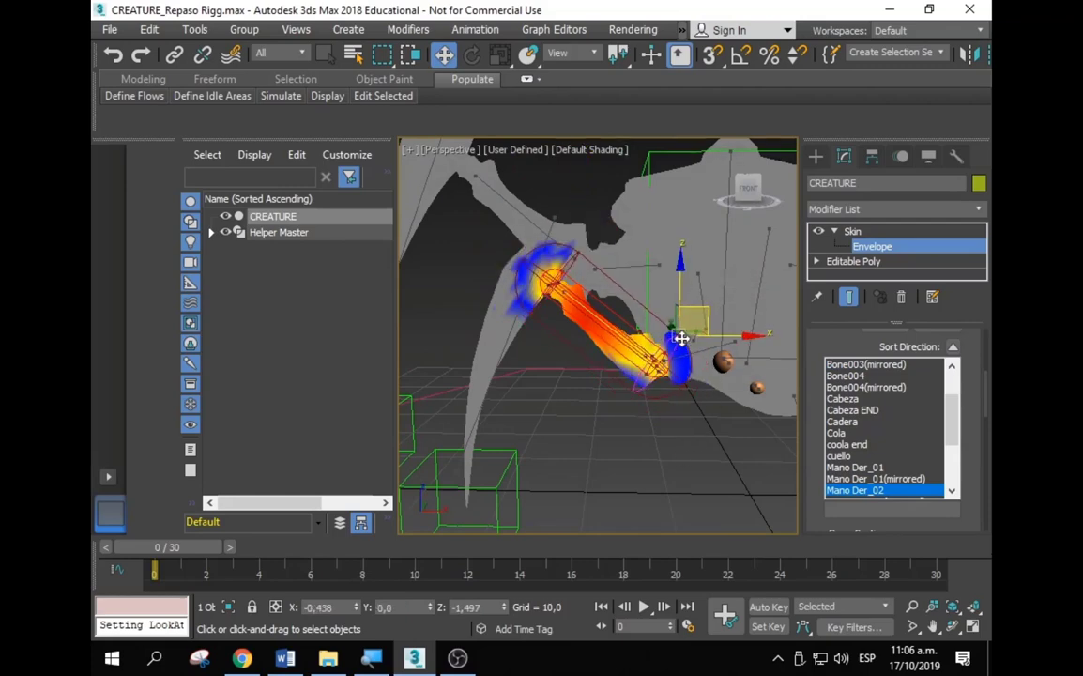
scroll(663, 369, up, 3)
drag(632, 355, 614, 413)
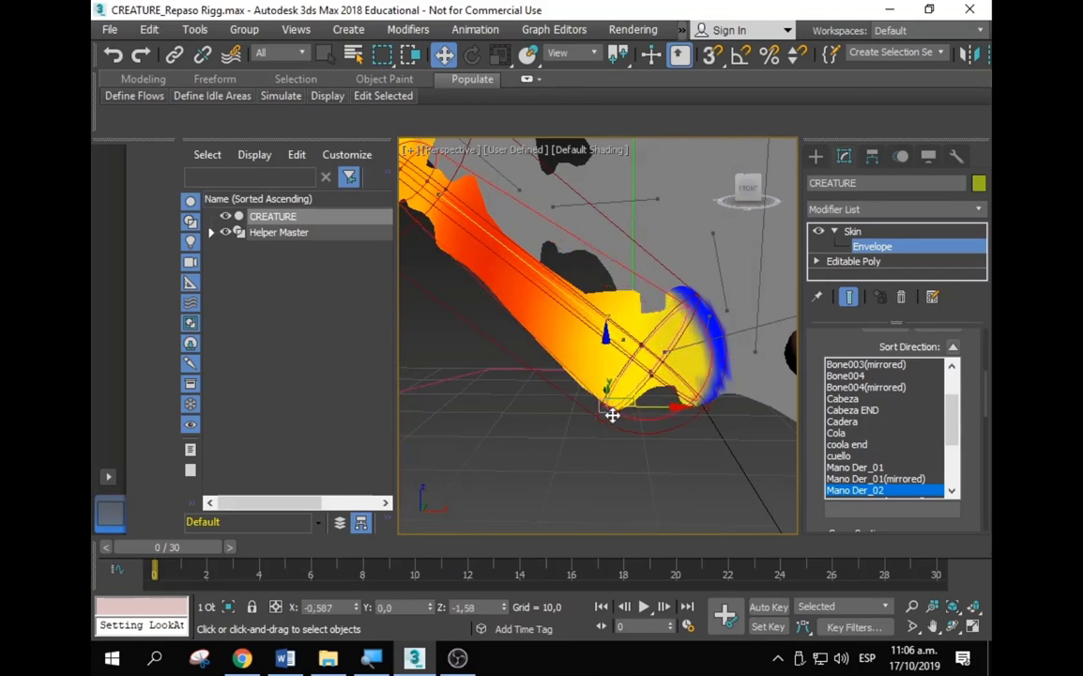
Step: Lower the top end point of Bone001's envelope toward the body
mouse_move(612, 414)
alt+middle_down()
mouse_move(636, 459)
mouse_move(622, 392)
alt+middle_up()
click(609, 294)
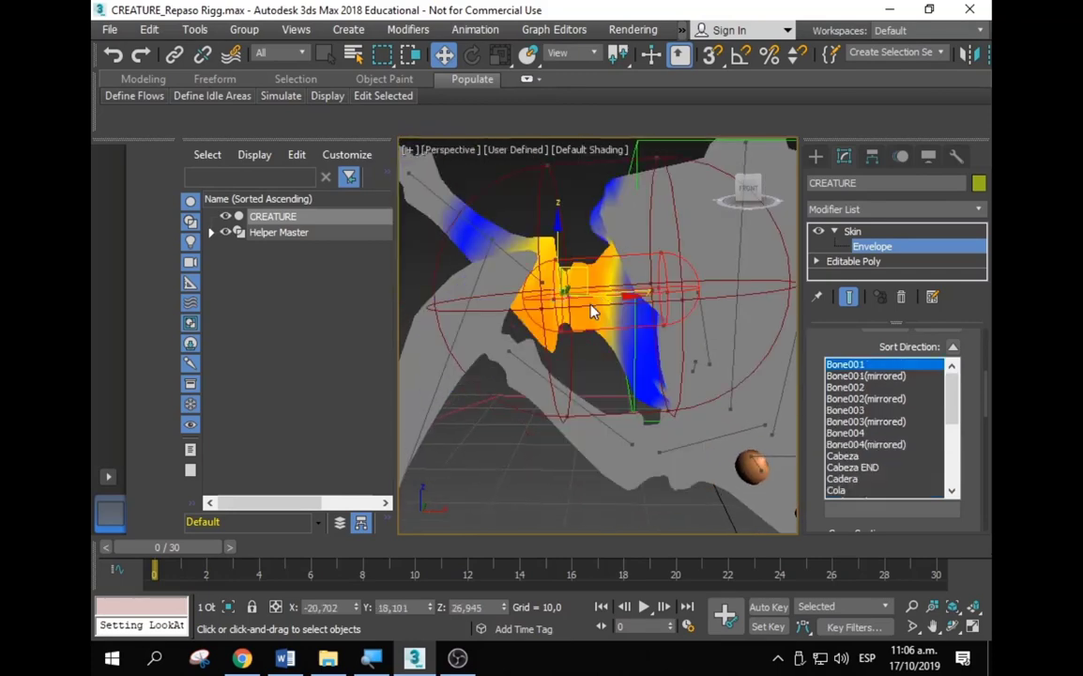
click(551, 162)
drag(551, 161, 560, 221)
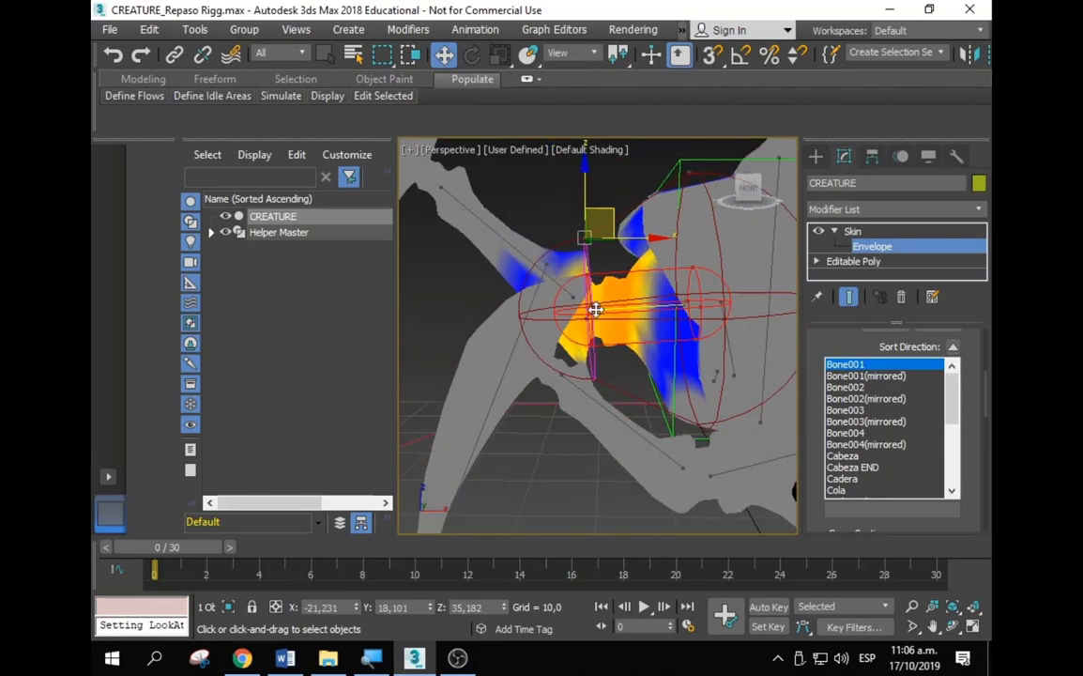
drag(597, 310, 642, 308)
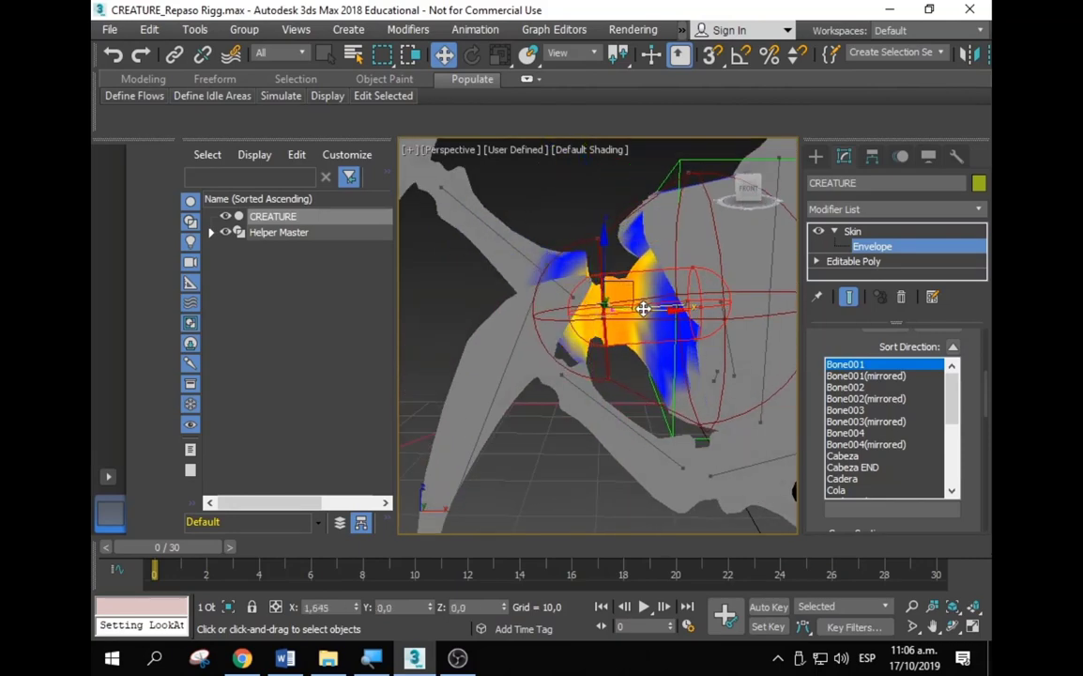
Step: Move Bone002's upper envelope end point onto the bone's upper end
alt+middle_drag(643, 309, 497, 241)
click(536, 267)
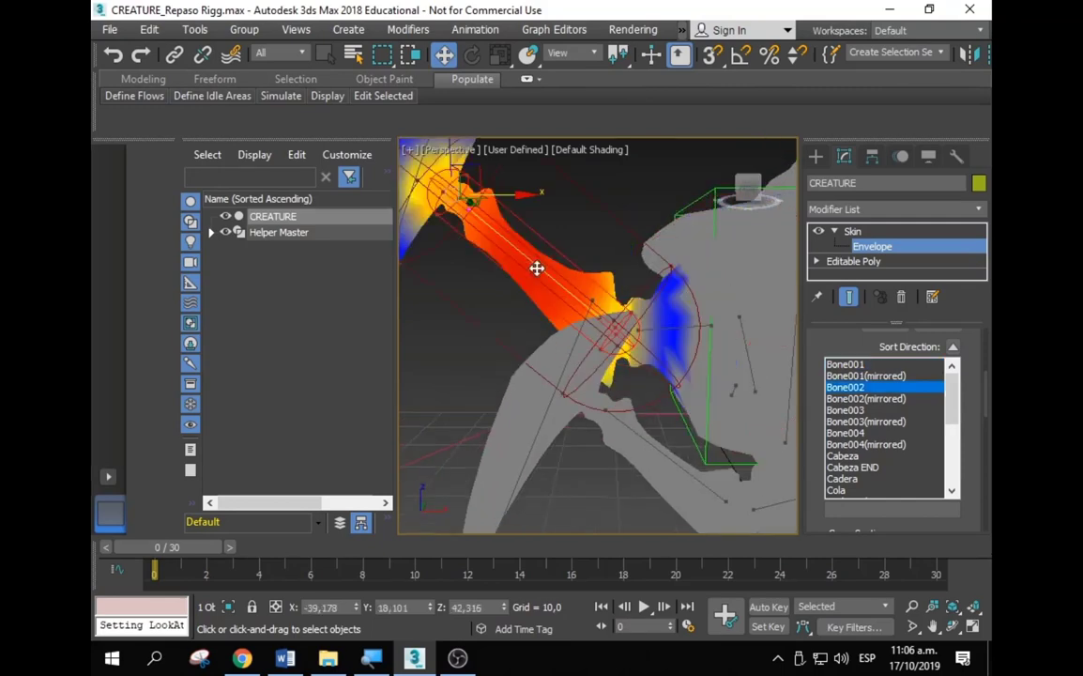
mouse_move(571, 320)
alt+middle_down()
mouse_move(646, 370)
mouse_move(646, 316)
mouse_move(652, 326)
mouse_move(532, 223)
mouse_move(513, 244)
alt+middle_up()
click(533, 201)
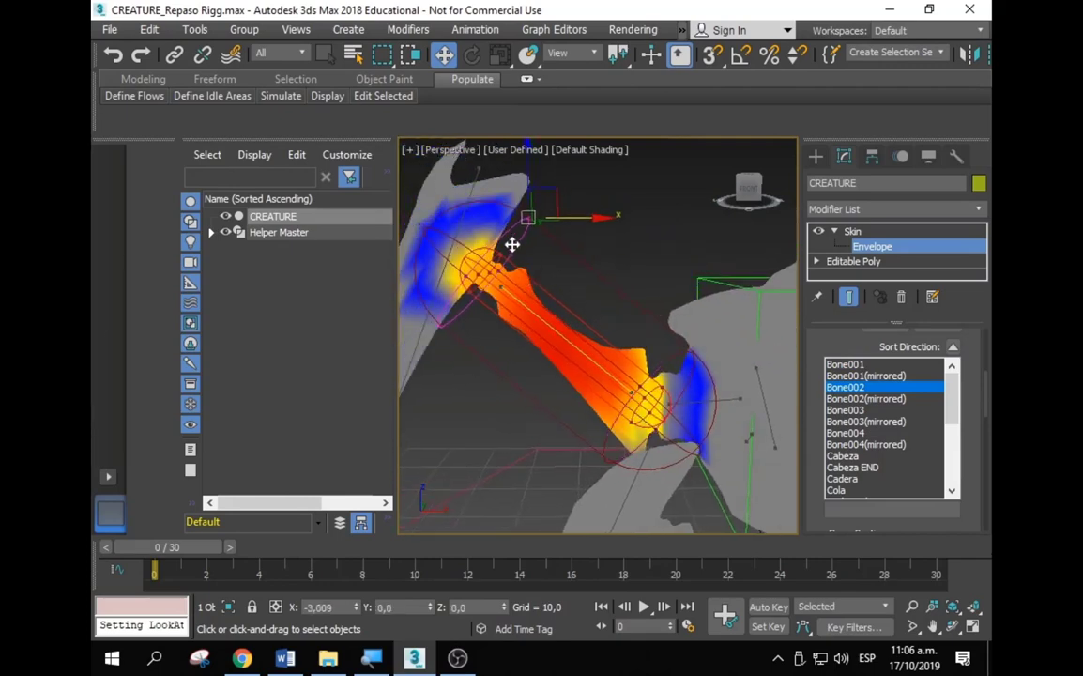
drag(509, 247, 522, 259)
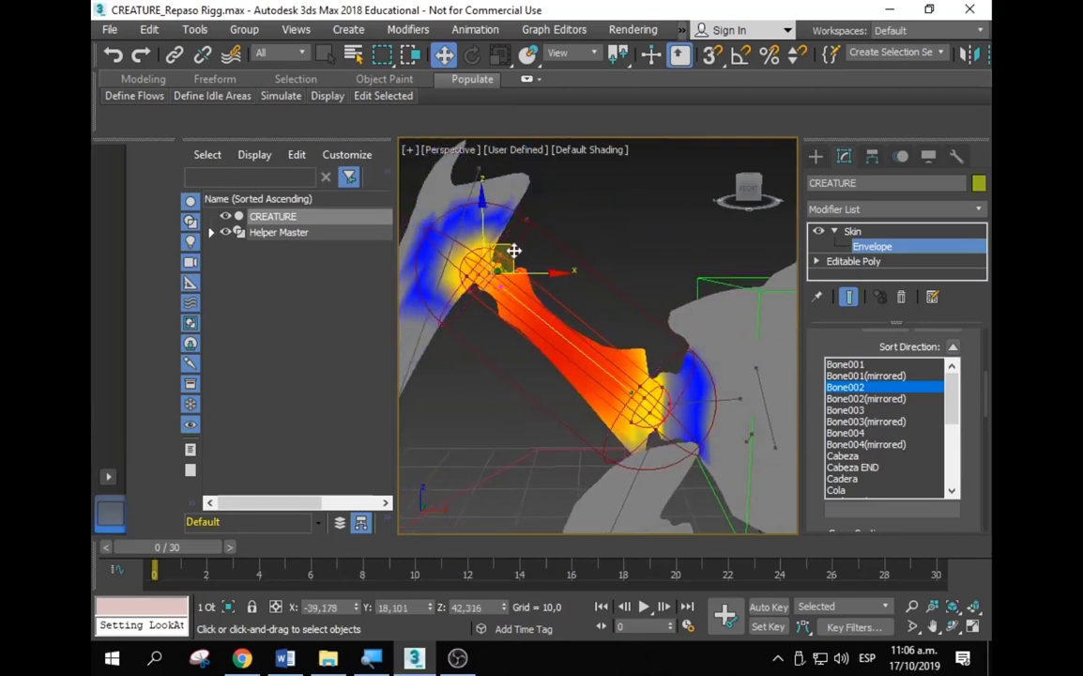
mouse_move(521, 259)
alt+middle_down()
mouse_move(524, 312)
mouse_move(471, 362)
mouse_move(512, 350)
mouse_move(526, 314)
mouse_move(653, 377)
mouse_move(647, 409)
alt+middle_up()
click(512, 351)
click(605, 364)
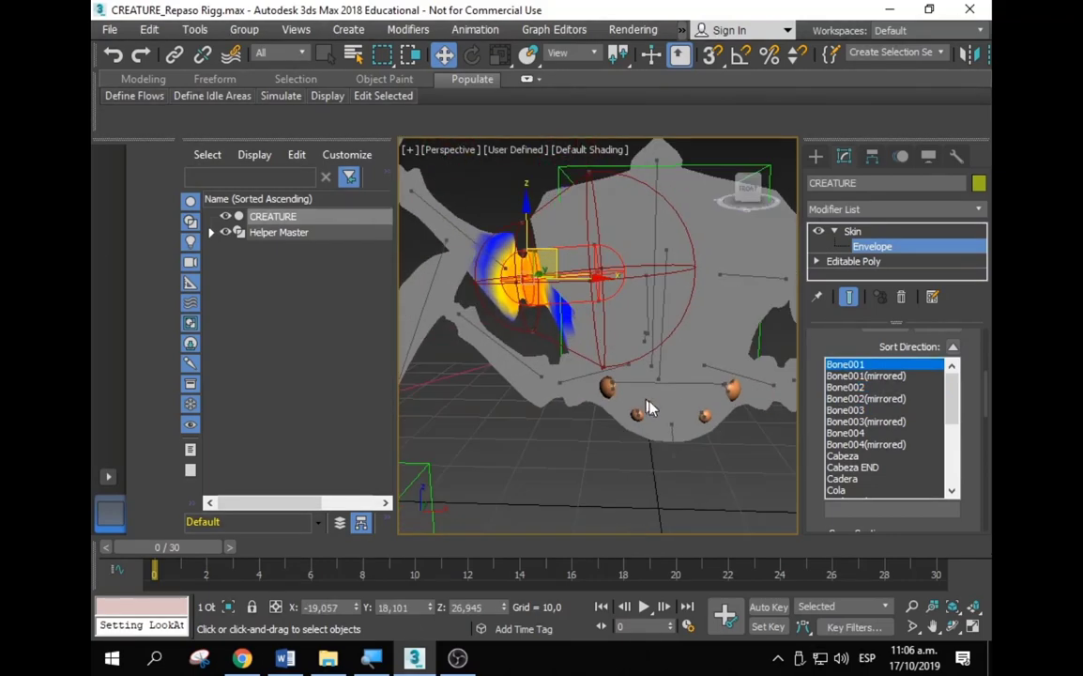
Step: Move the Cabeza envelope up over the head and pull its end point down
click(669, 433)
mouse_move(694, 467)
alt+middle_down()
mouse_move(636, 354)
mouse_move(657, 371)
mouse_move(534, 322)
mouse_move(634, 311)
mouse_move(706, 321)
mouse_move(623, 279)
alt+middle_up()
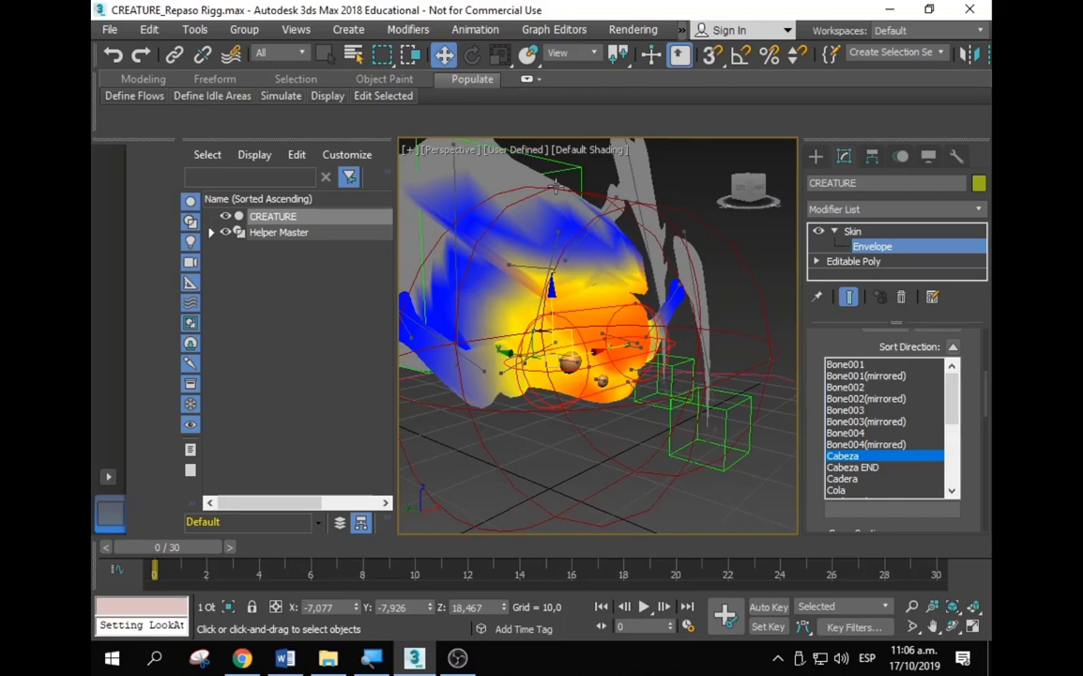
mouse_move(555, 187)
mouse_down()
mouse_move(542, 266)
mouse_move(568, 268)
mouse_up()
click(642, 260)
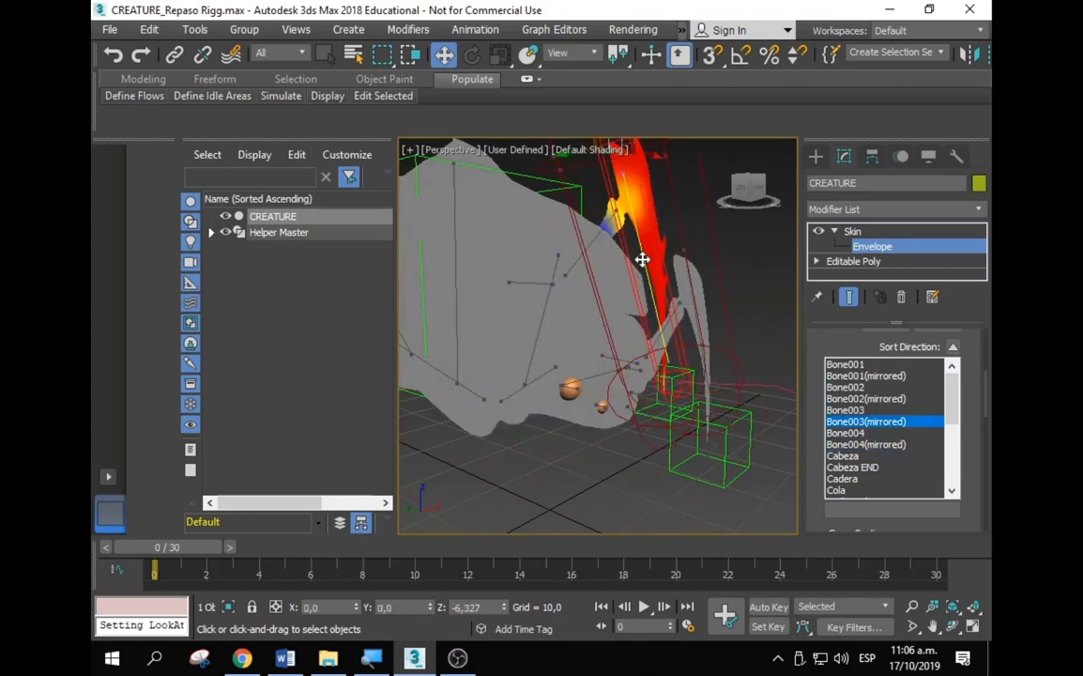
click(672, 280)
alt+middle_drag(684, 297, 603, 355)
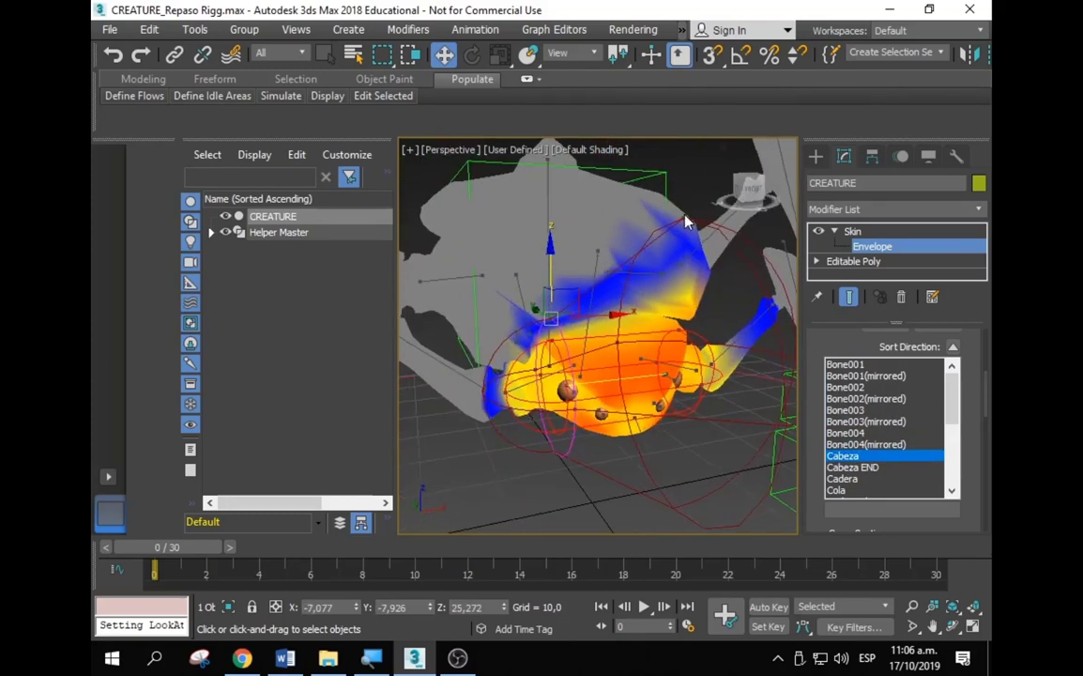
drag(686, 221, 679, 294)
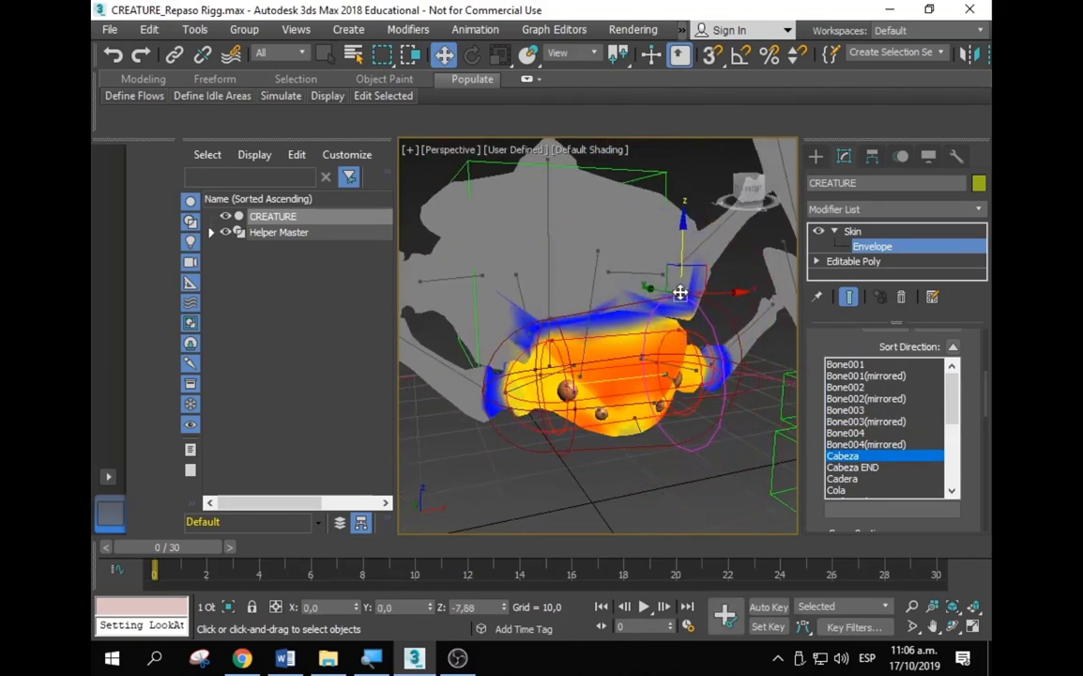
Step: Shift the cuello neck envelope point to the left to fit the neck
mouse_move(568, 296)
alt+middle_down()
mouse_move(597, 329)
mouse_move(597, 307)
mouse_move(568, 370)
mouse_move(554, 353)
mouse_move(595, 272)
alt+middle_up()
click(588, 295)
scroll(562, 330, down, 2)
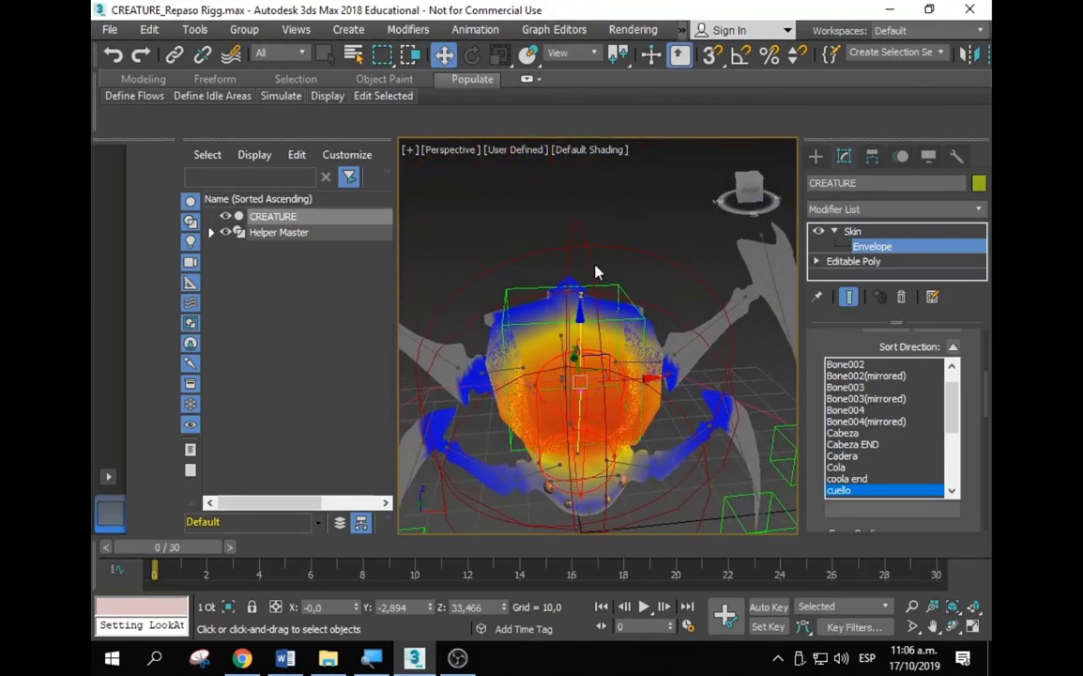
mouse_move(681, 294)
alt+middle_down()
mouse_move(692, 251)
mouse_move(501, 328)
mouse_move(497, 350)
mouse_move(479, 363)
mouse_move(563, 370)
mouse_move(528, 383)
alt+middle_up()
alt+middle_drag(618, 448, 441, 432)
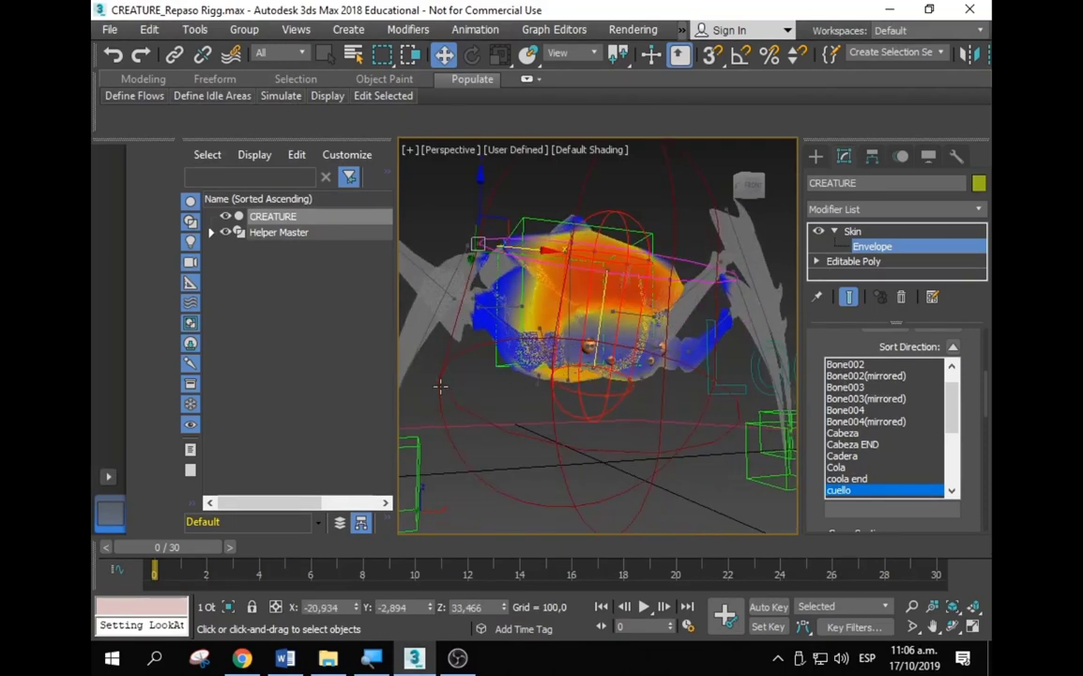
alt+middle_drag(440, 385, 486, 386)
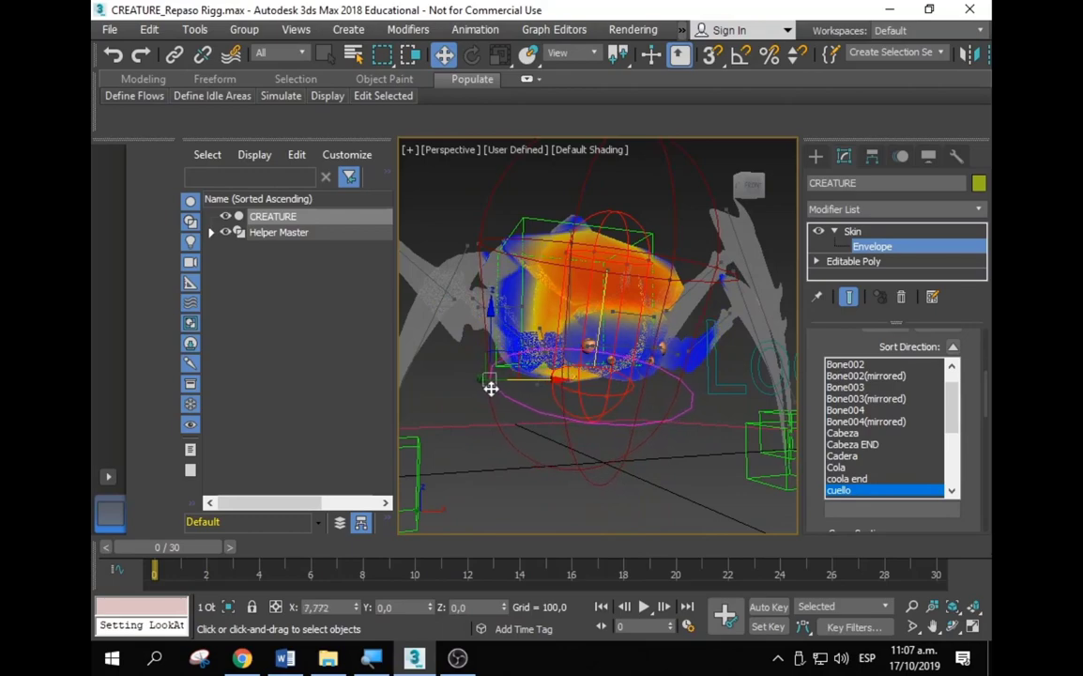
drag(490, 388, 477, 396)
mouse_move(479, 394)
alt+middle_down()
mouse_move(534, 420)
mouse_move(515, 377)
mouse_move(592, 422)
mouse_move(551, 387)
mouse_move(595, 402)
mouse_move(563, 395)
mouse_move(551, 375)
mouse_move(521, 375)
alt+middle_up()
click(564, 365)
scroll(554, 366, down, 3)
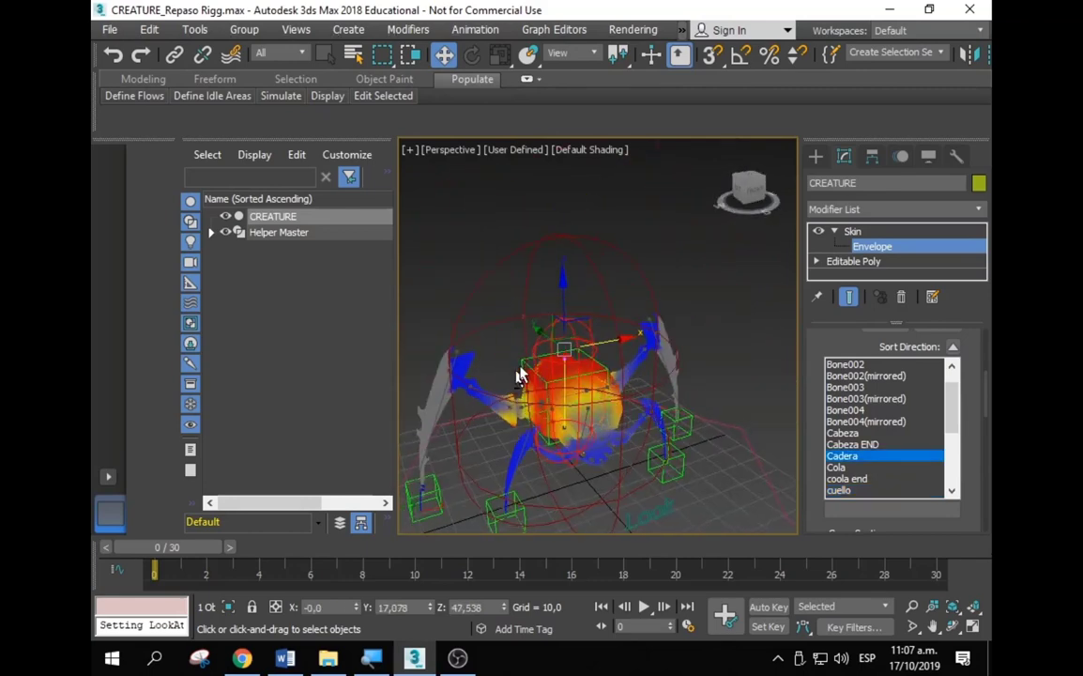
Step: Resize two cross-section rings of the Cadera envelope, one near the left leg
click(657, 333)
mouse_move(703, 326)
mouse_down()
mouse_move(672, 327)
mouse_move(664, 345)
mouse_up()
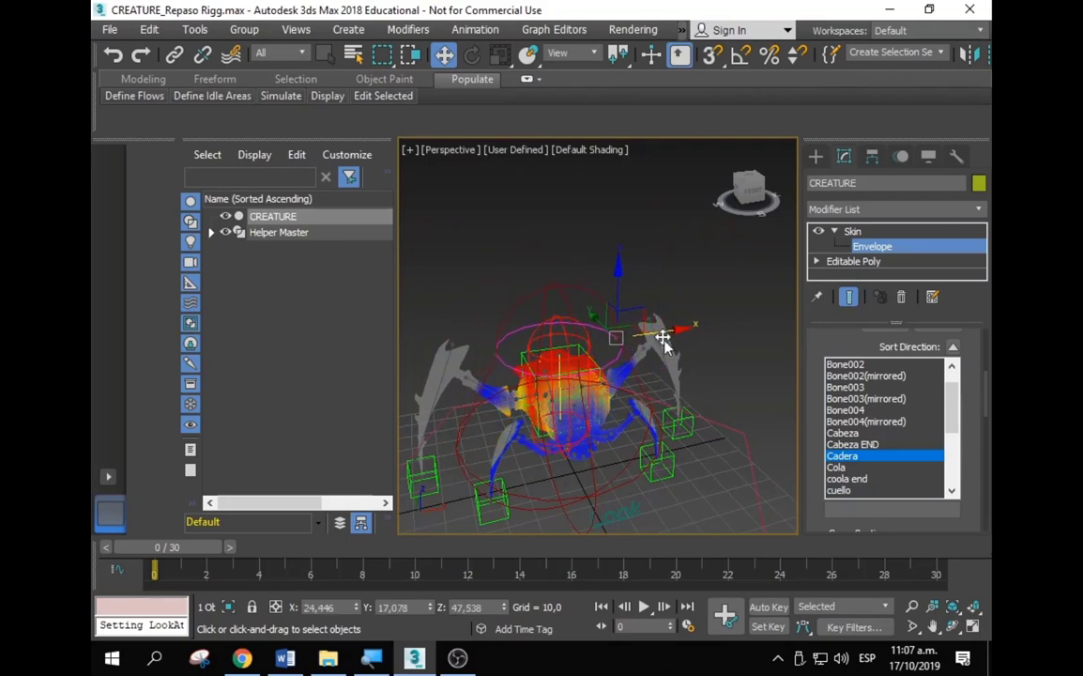
click(457, 451)
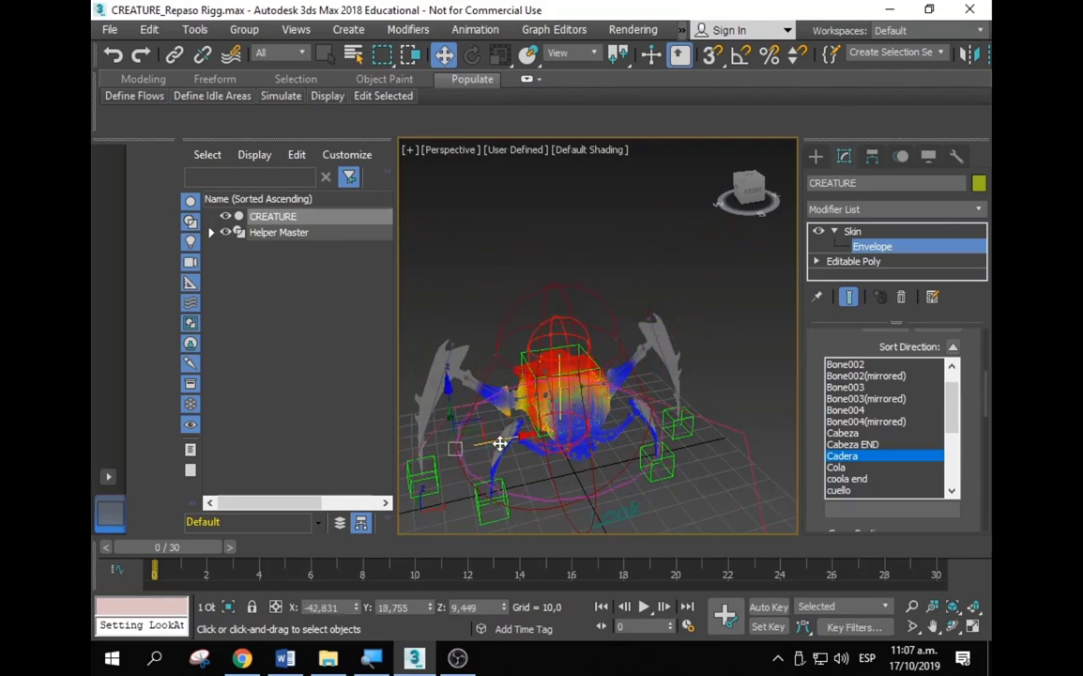
drag(500, 443, 547, 437)
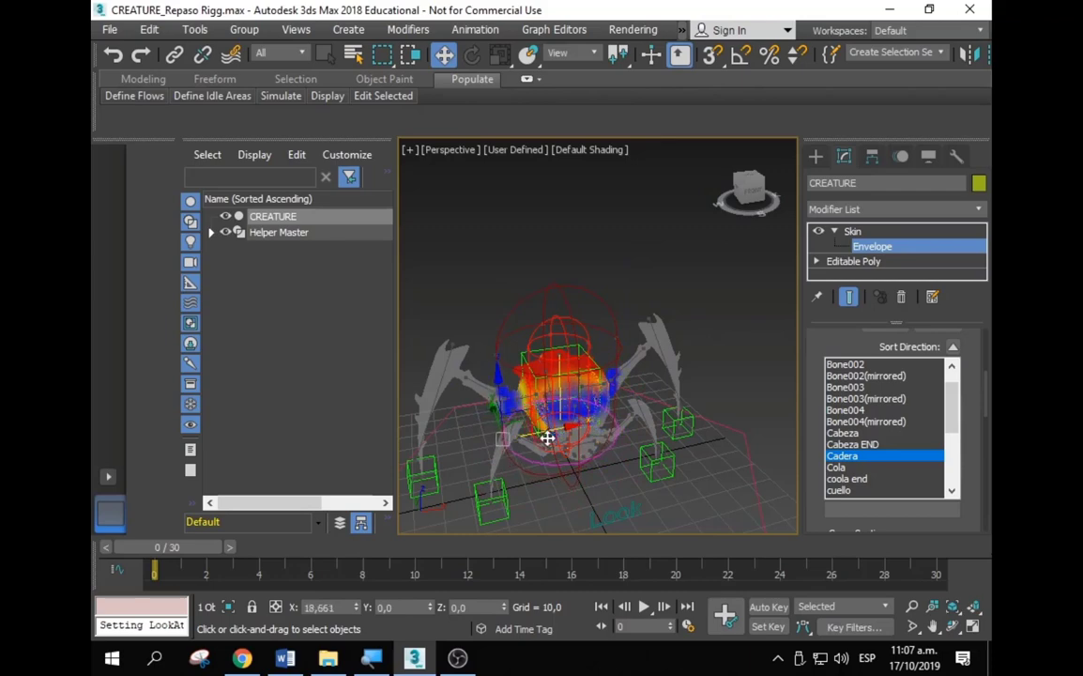
Step: Pull the Cola tail envelope's end point down-left in toward the body
mouse_move(547, 437)
alt+middle_down()
mouse_move(563, 423)
mouse_move(512, 411)
mouse_move(575, 376)
mouse_move(629, 368)
alt+middle_up()
scroll(512, 411, up, 5)
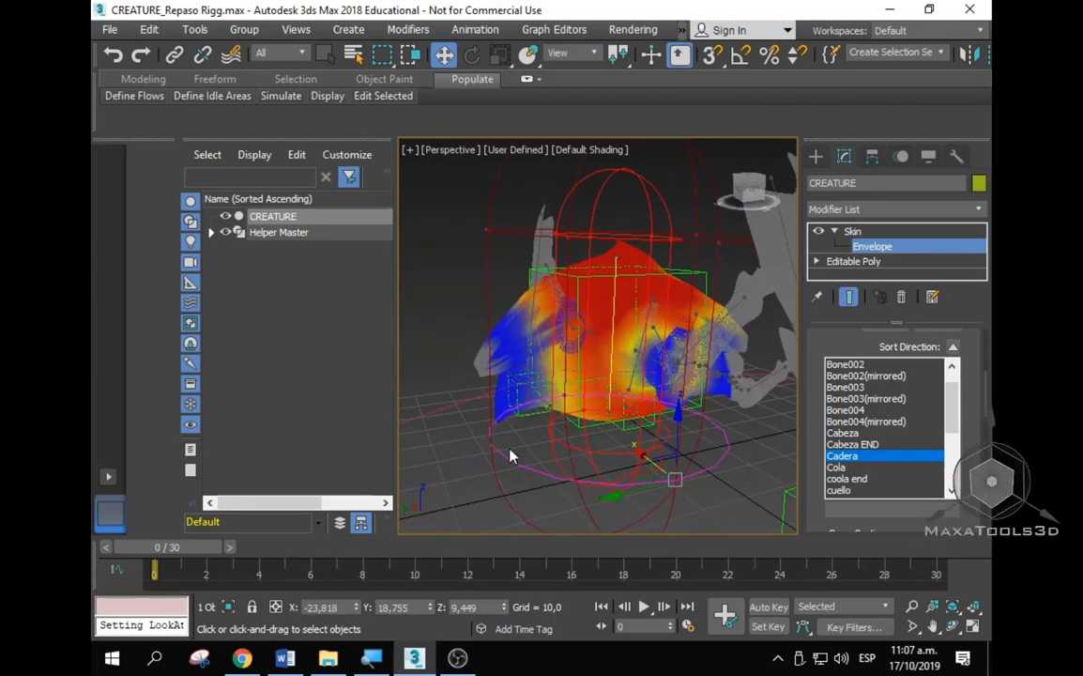
mouse_move(531, 392)
alt+middle_down()
mouse_move(527, 381)
mouse_move(567, 349)
alt+middle_up()
click(532, 374)
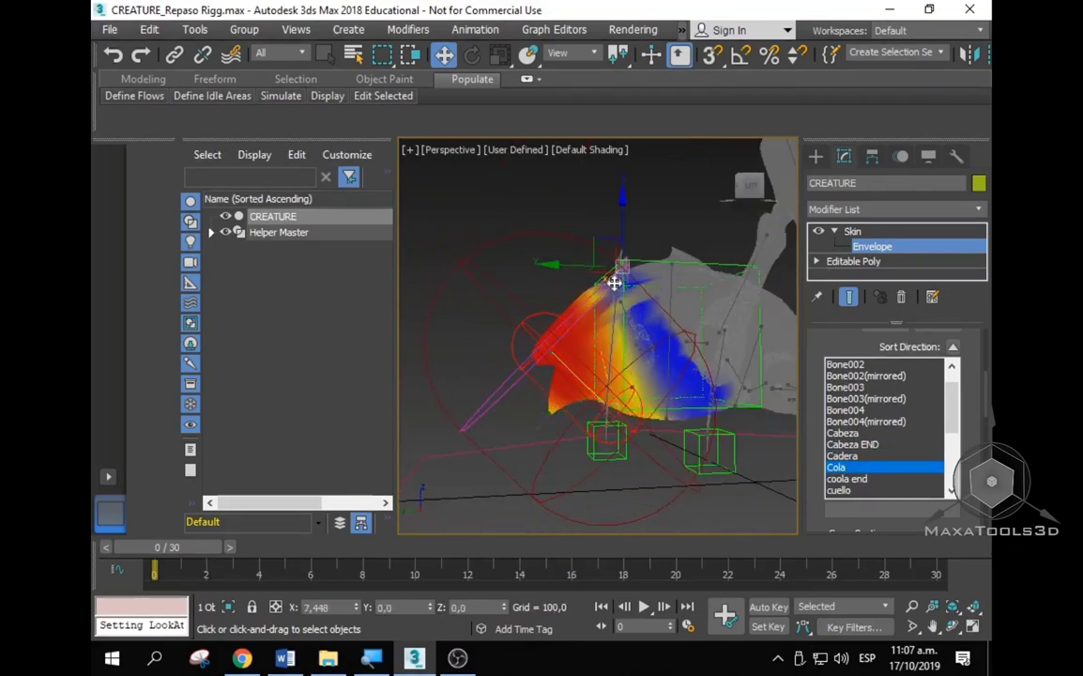
mouse_move(599, 245)
mouse_down()
mouse_move(576, 267)
mouse_move(661, 360)
mouse_up()
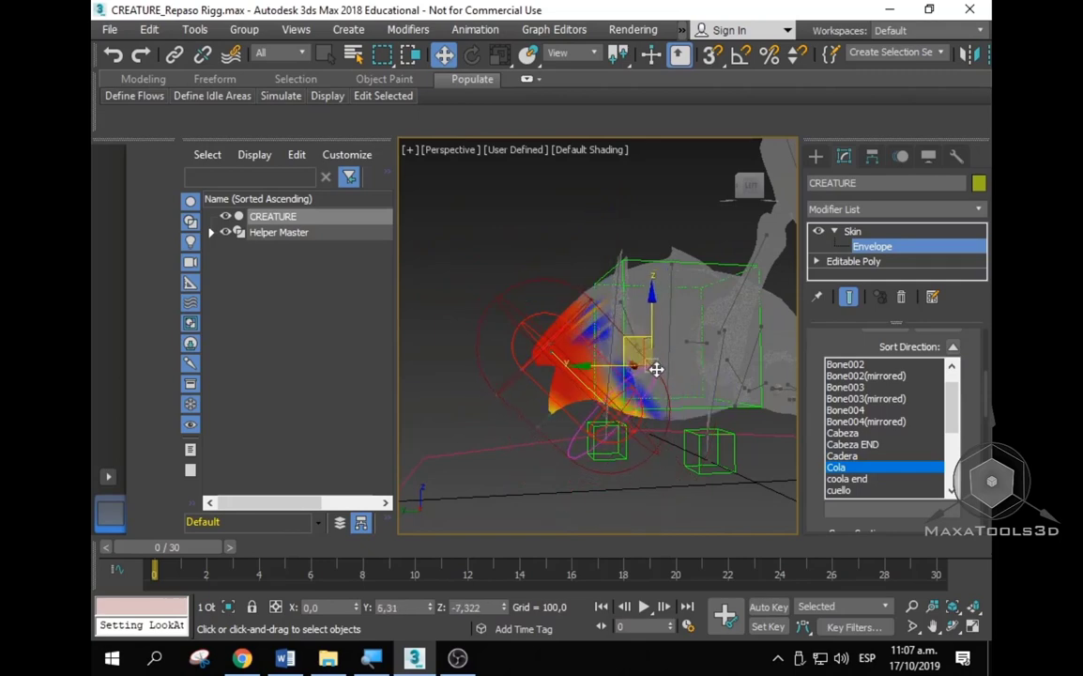
mouse_move(652, 370)
alt+middle_down()
mouse_move(617, 403)
mouse_move(500, 405)
mouse_move(762, 410)
mouse_move(640, 373)
alt+middle_up()
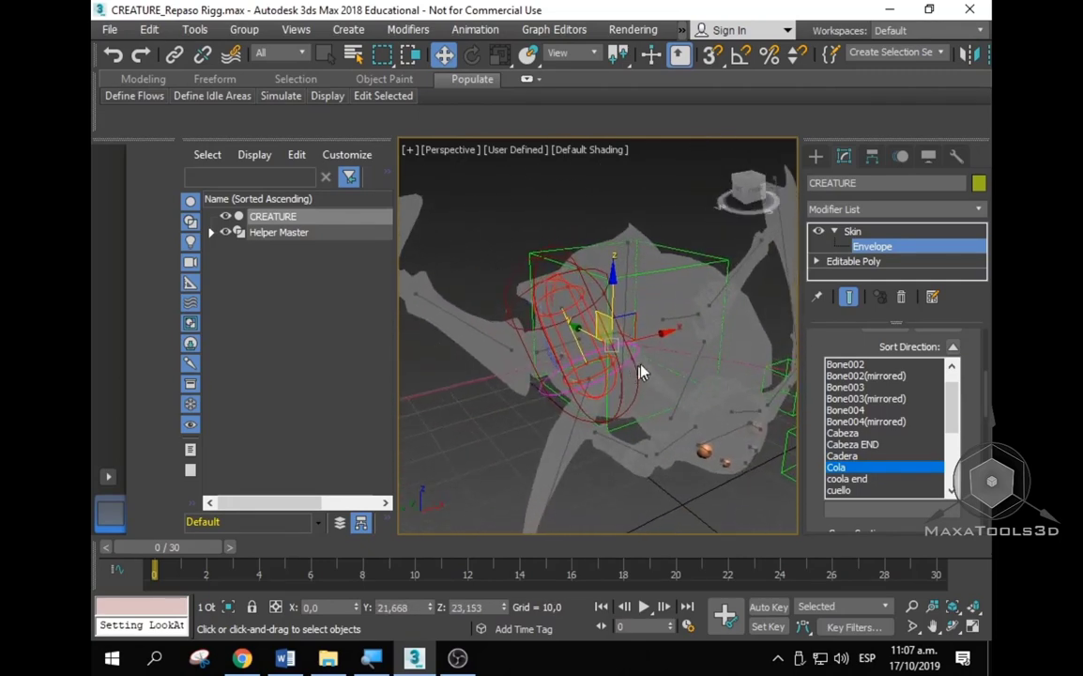
Step: Select the Mano Der_03 envelope and frame it in the view
click(566, 456)
scroll(590, 331, up, 5)
alt+middle_drag(590, 331, 548, 333)
scroll(563, 324, down, 5)
scroll(559, 329, up, 5)
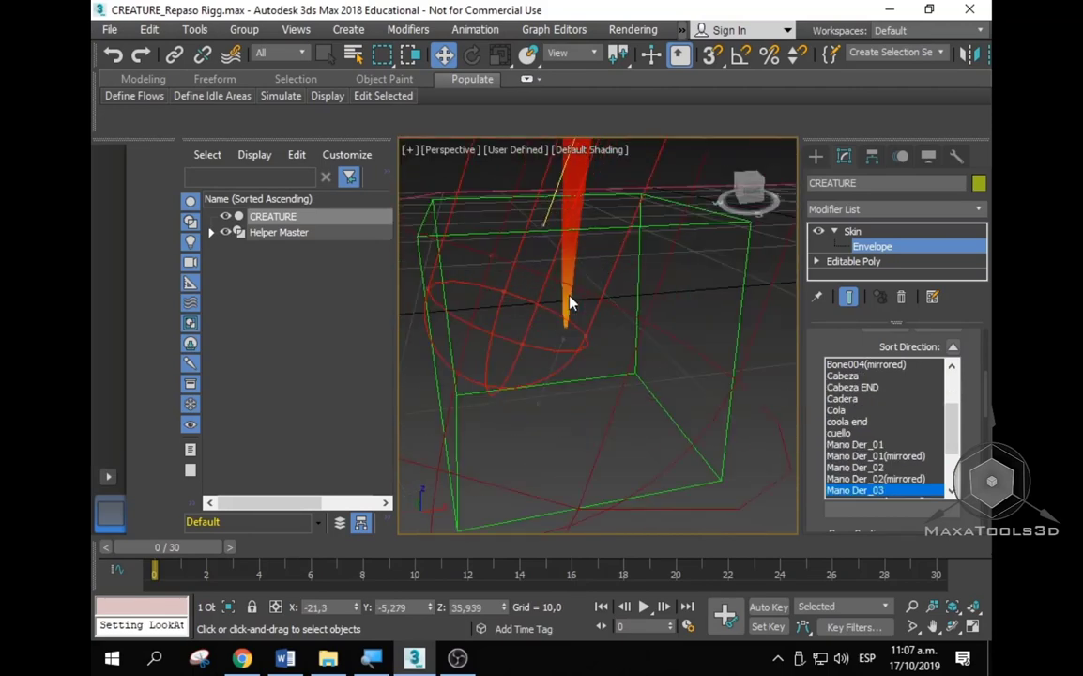
scroll(815, 420, down, 5)
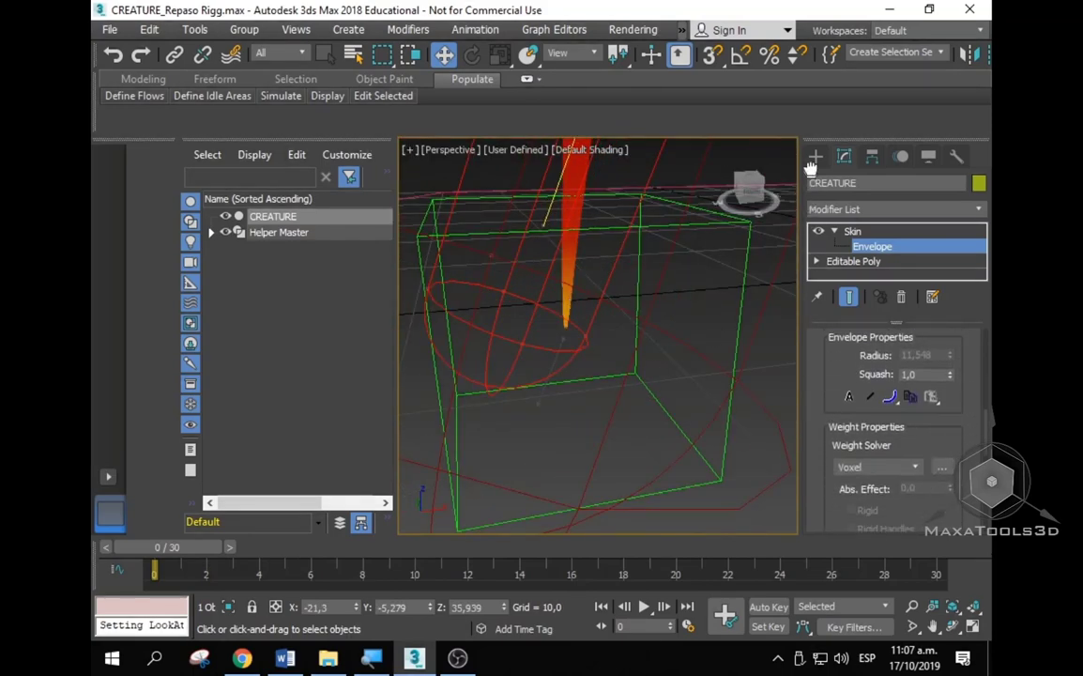
scroll(826, 394, down, 3)
scroll(843, 367, down, 3)
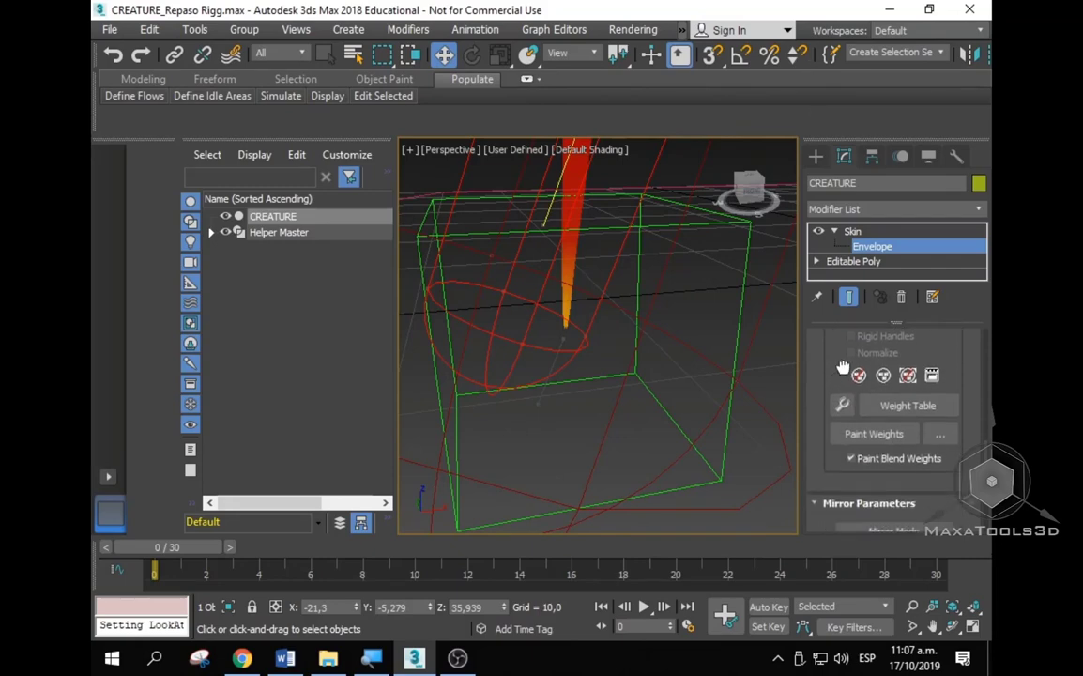
Step: Paint the leg's skin weights, adjusting the brush radius and strength
click(880, 436)
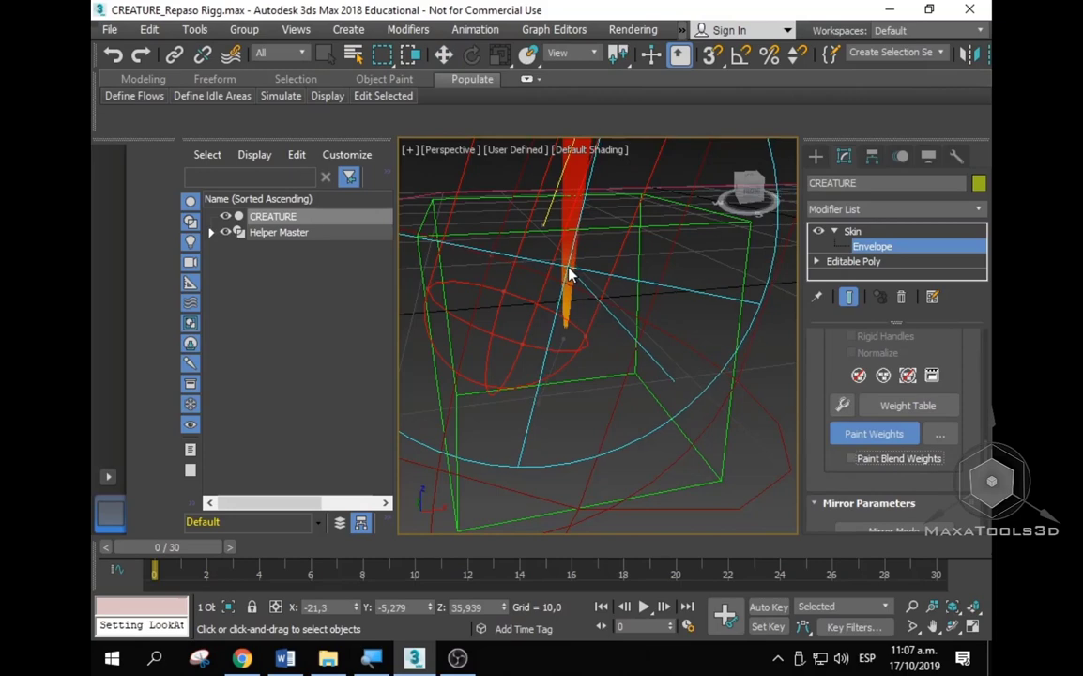
ctrl+shift+drag(569, 272, 565, 360)
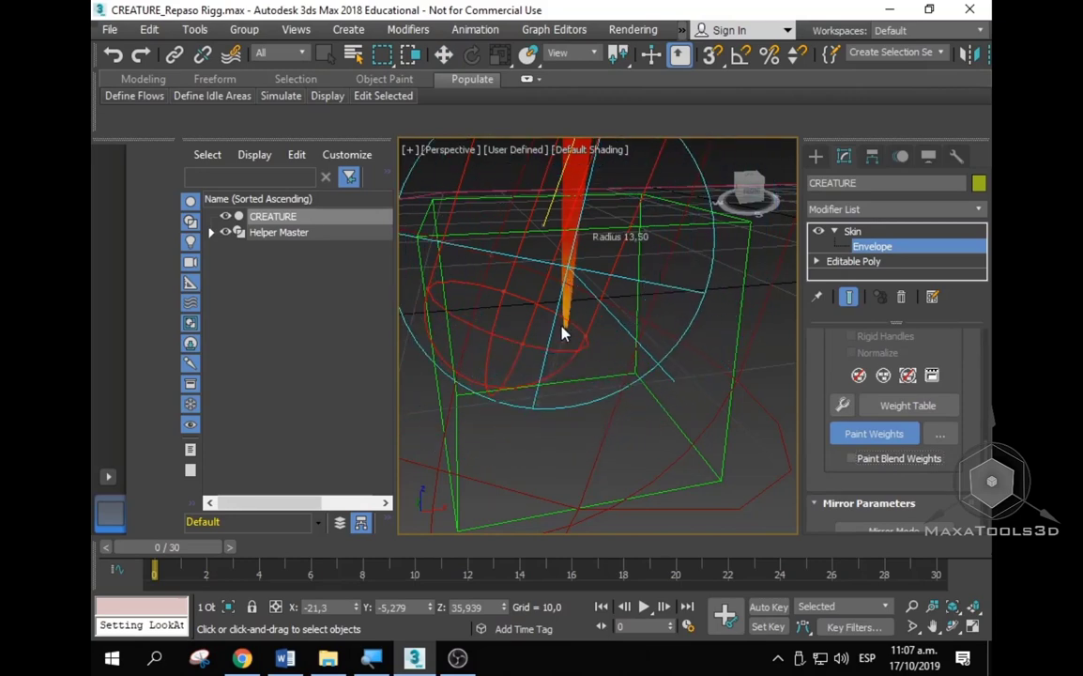
mouse_move(565, 360)
ctrl+shift+mouse_down()
mouse_move(556, 340)
mouse_move(558, 363)
ctrl+shift+mouse_up()
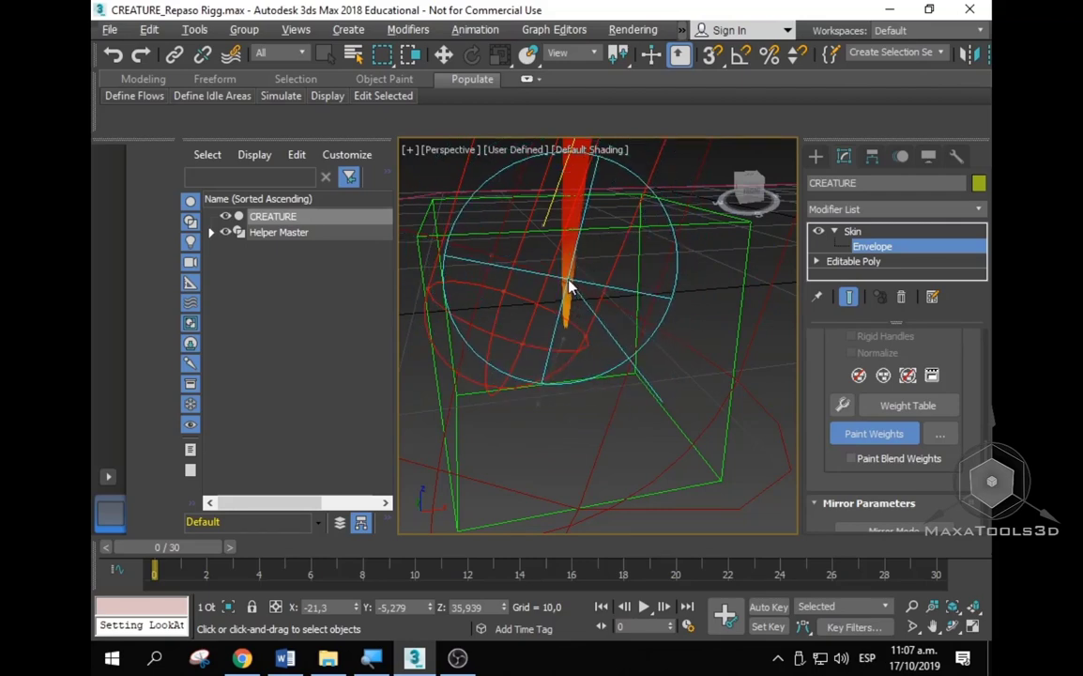
alt+shift+drag(568, 286, 570, 273)
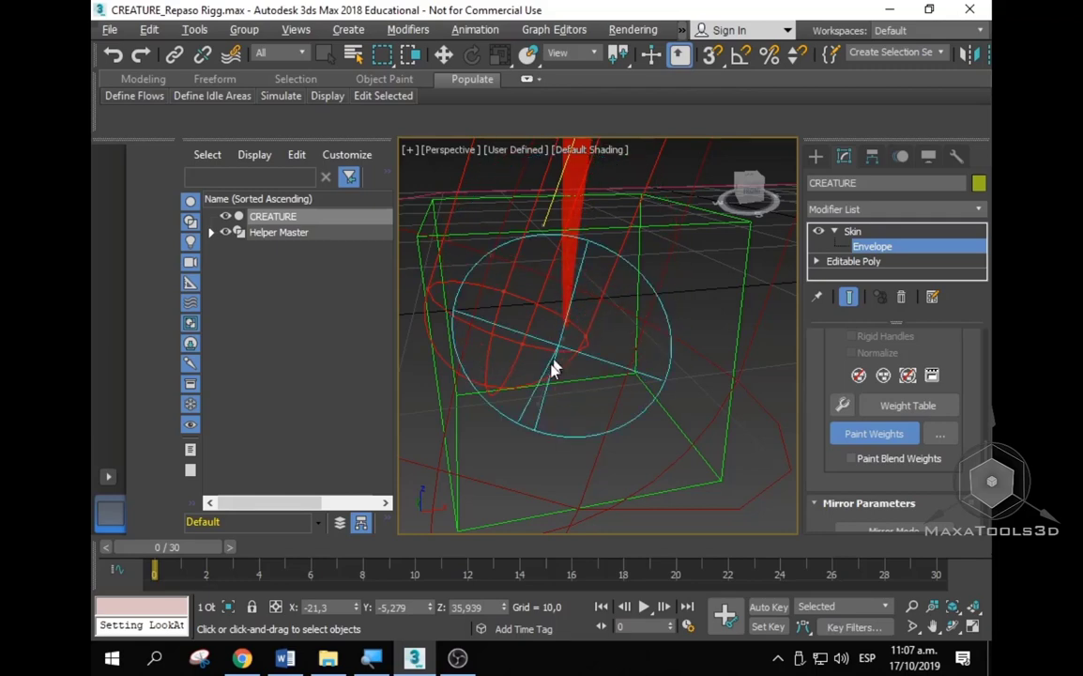
scroll(552, 368, down, 5)
scroll(568, 323, up, 6)
scroll(563, 322, down, 2)
alt+middle_drag(563, 322, 519, 322)
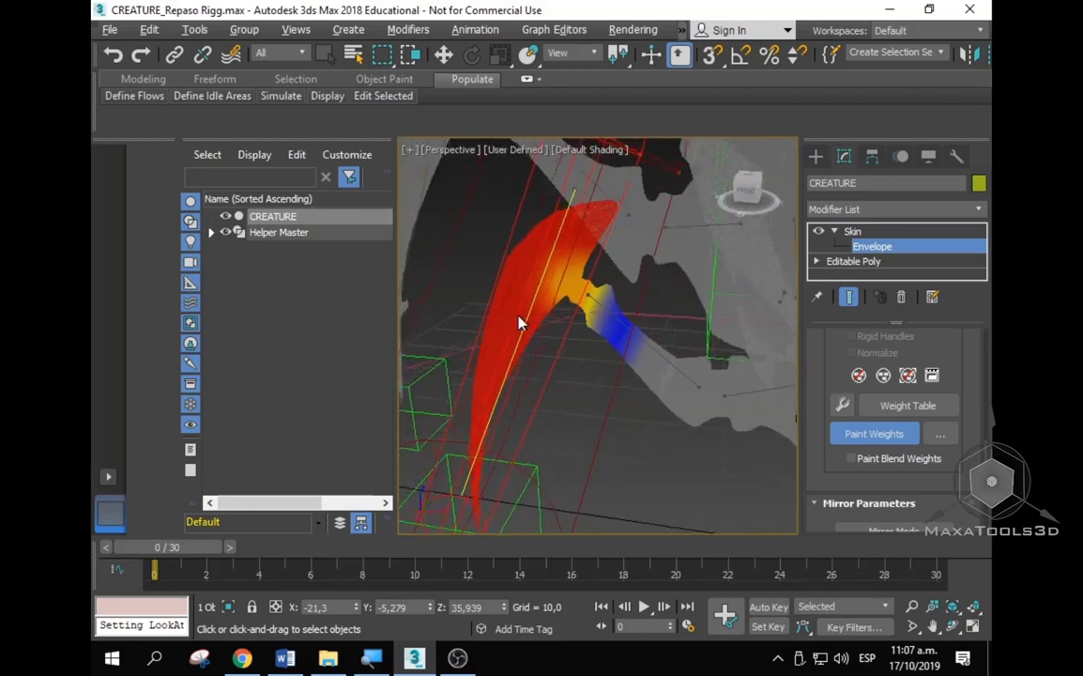
scroll(519, 322, down, 5)
Step: Reselect the creature, switch to Front view and save the CREATURE rig file
click(851, 231)
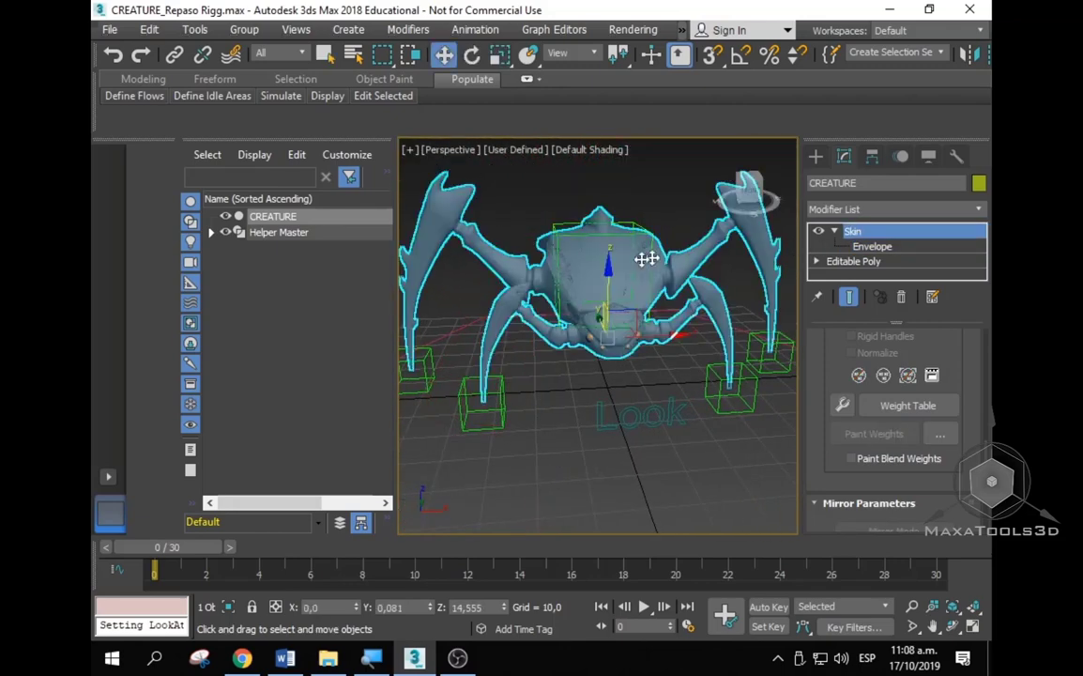
click(674, 282)
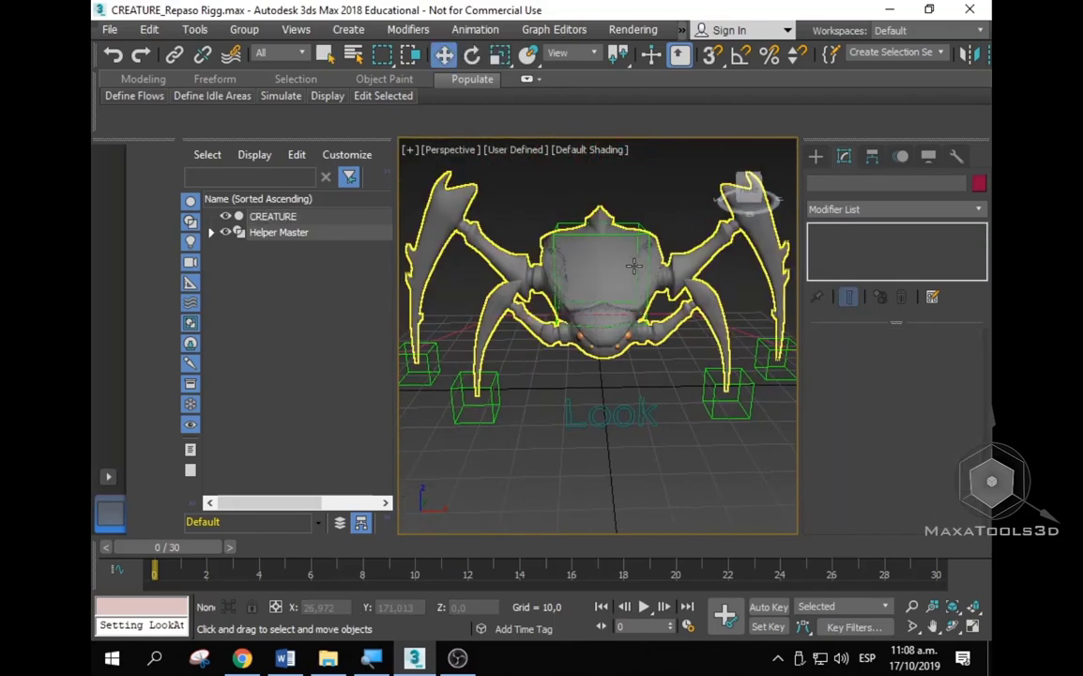
alt+middle_drag(674, 300, 663, 317)
key(f)
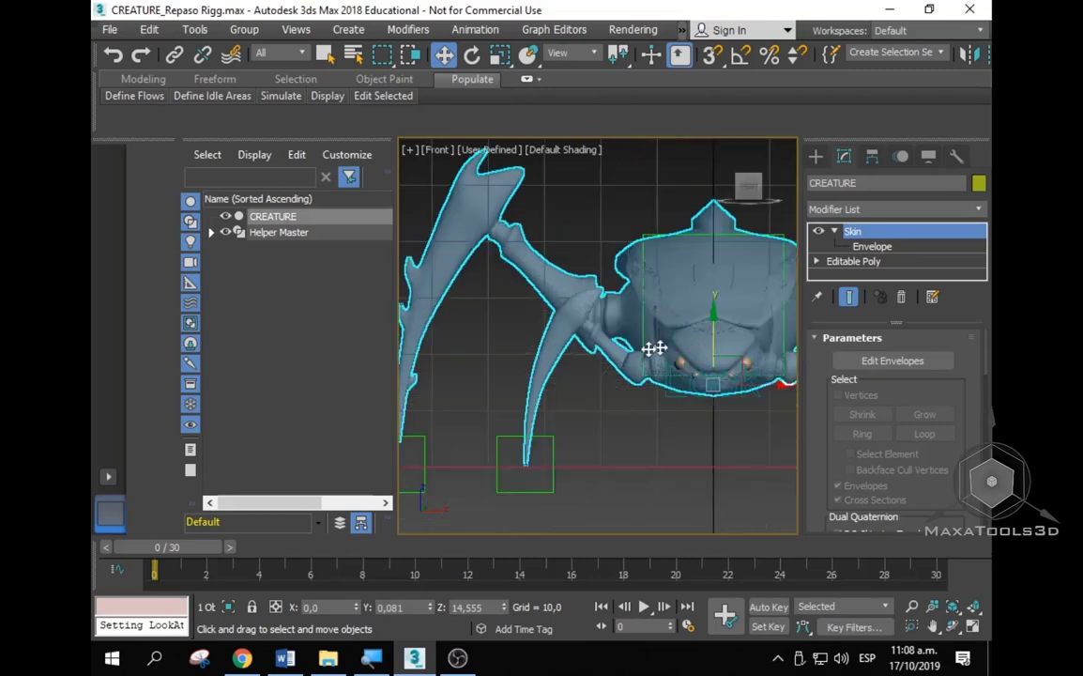
click(873, 246)
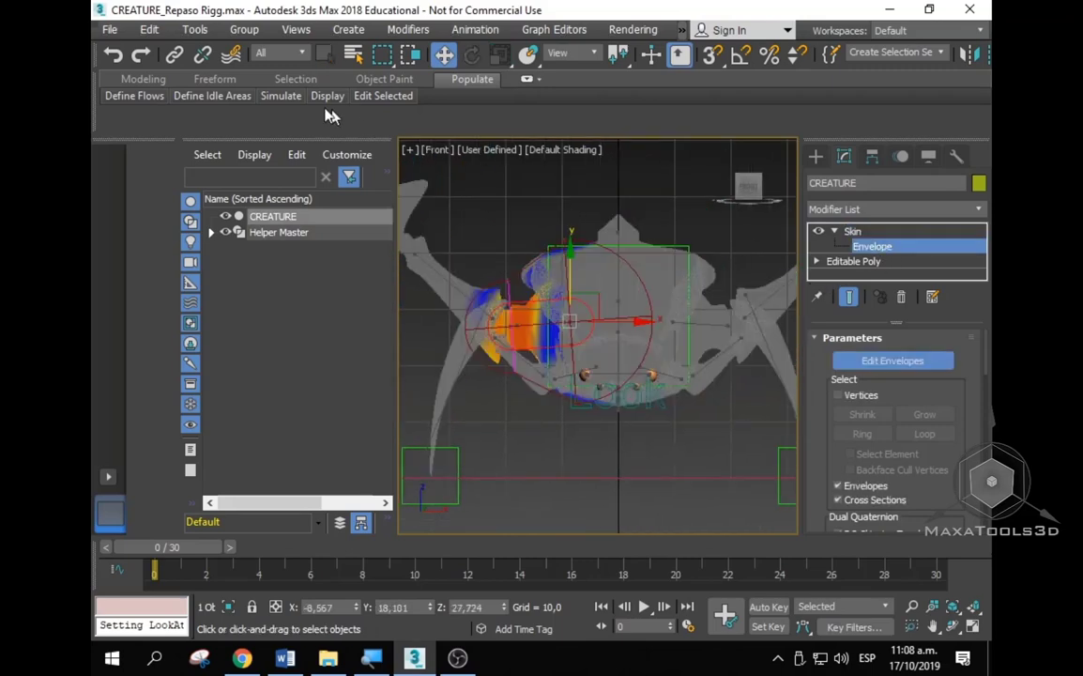
click(110, 29)
click(125, 153)
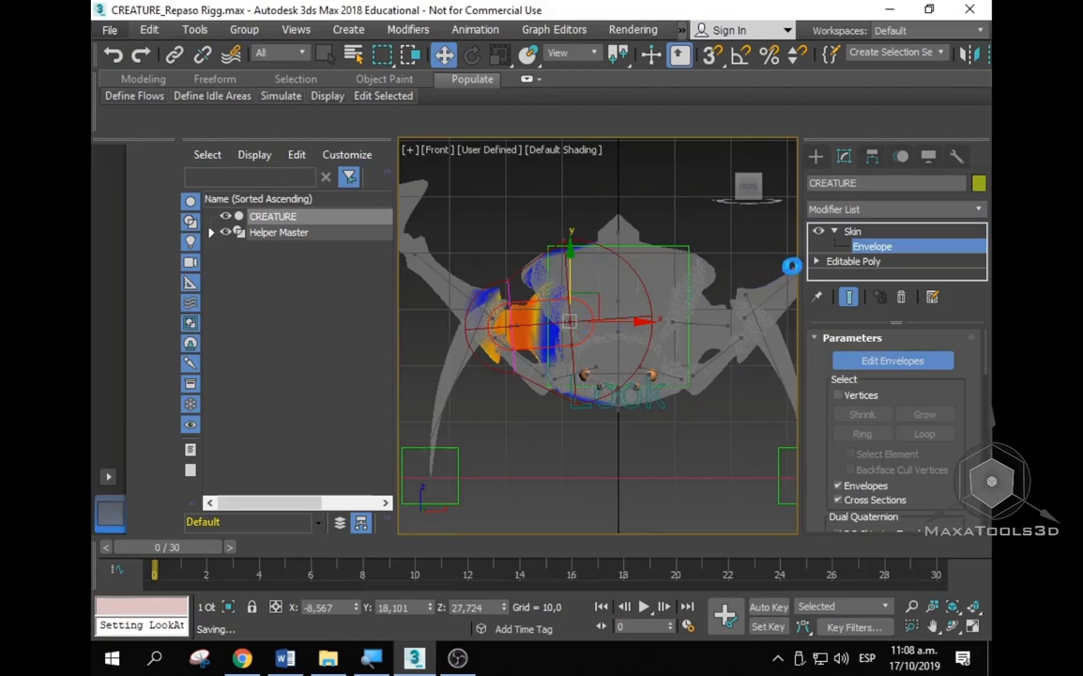
Step: Re-enter Skin's Envelope mode and scroll the panel down to Mirror Parameters
click(853, 232)
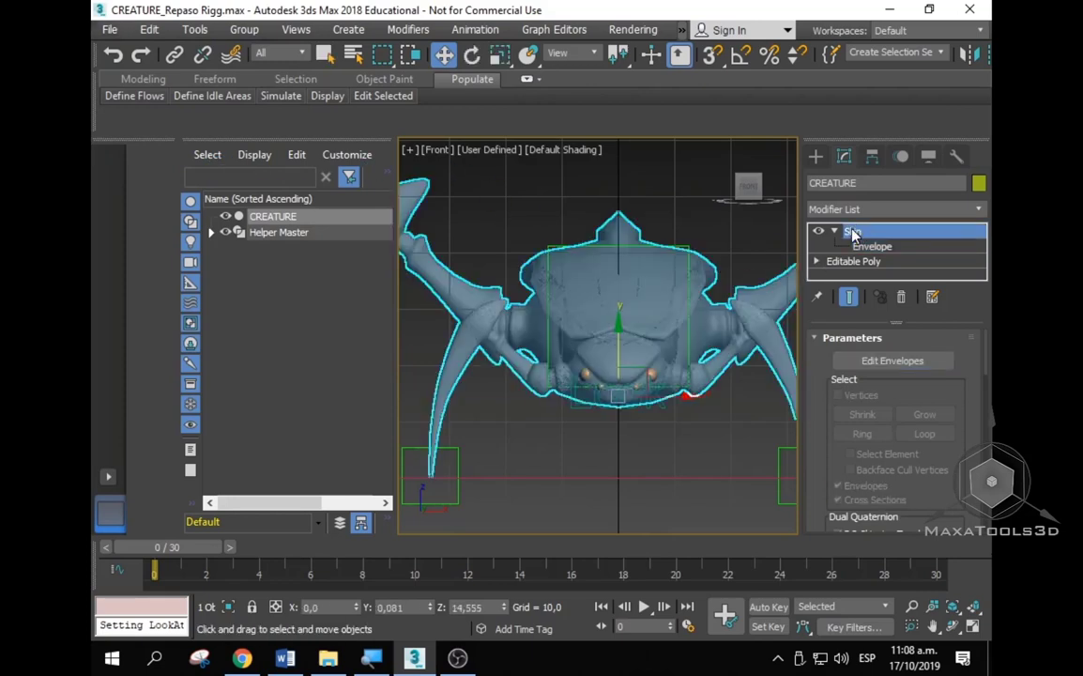
middle_drag(740, 294, 713, 280)
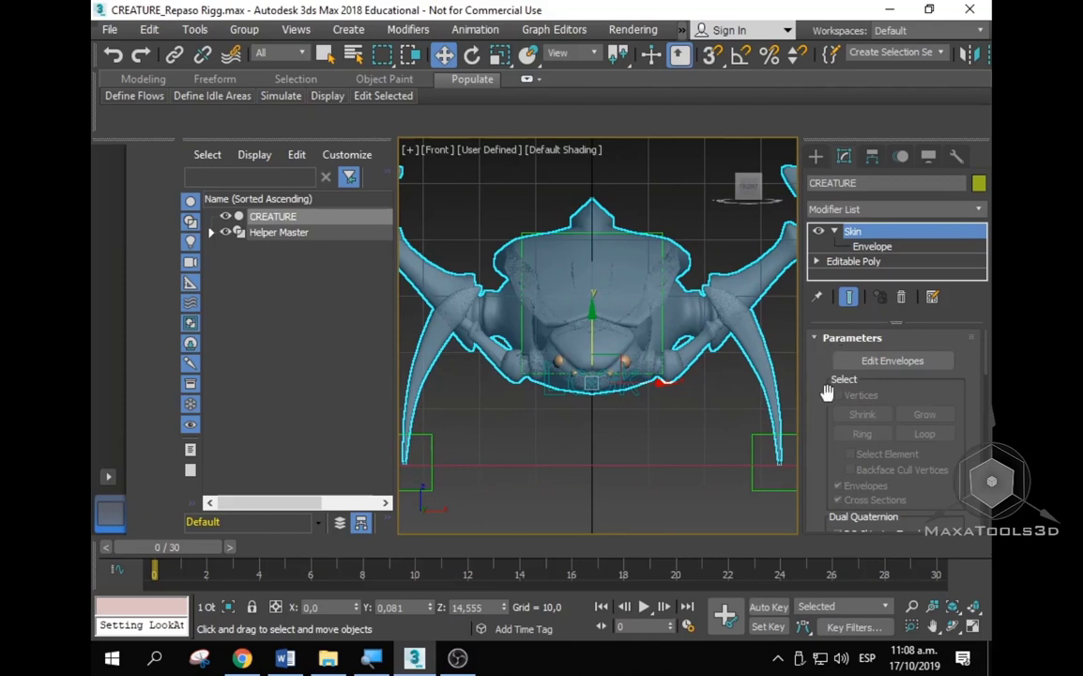
scroll(825, 392, down, 5)
scroll(863, 371, down, 2)
scroll(830, 465, down, 3)
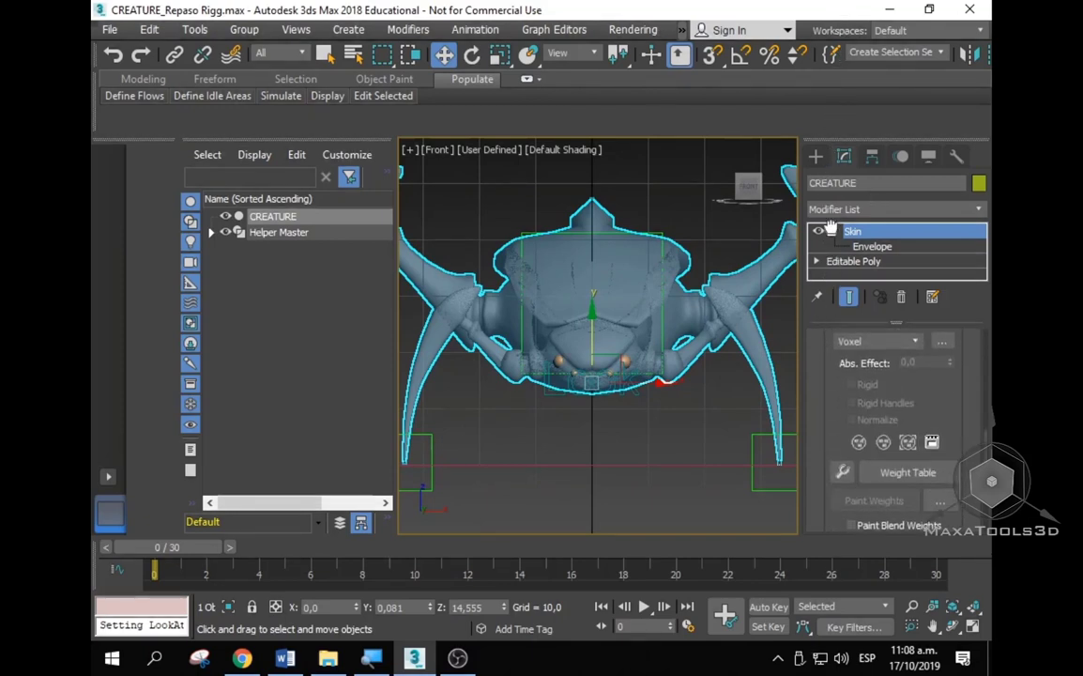
scroll(825, 281, down, 3)
scroll(840, 280, down, 2)
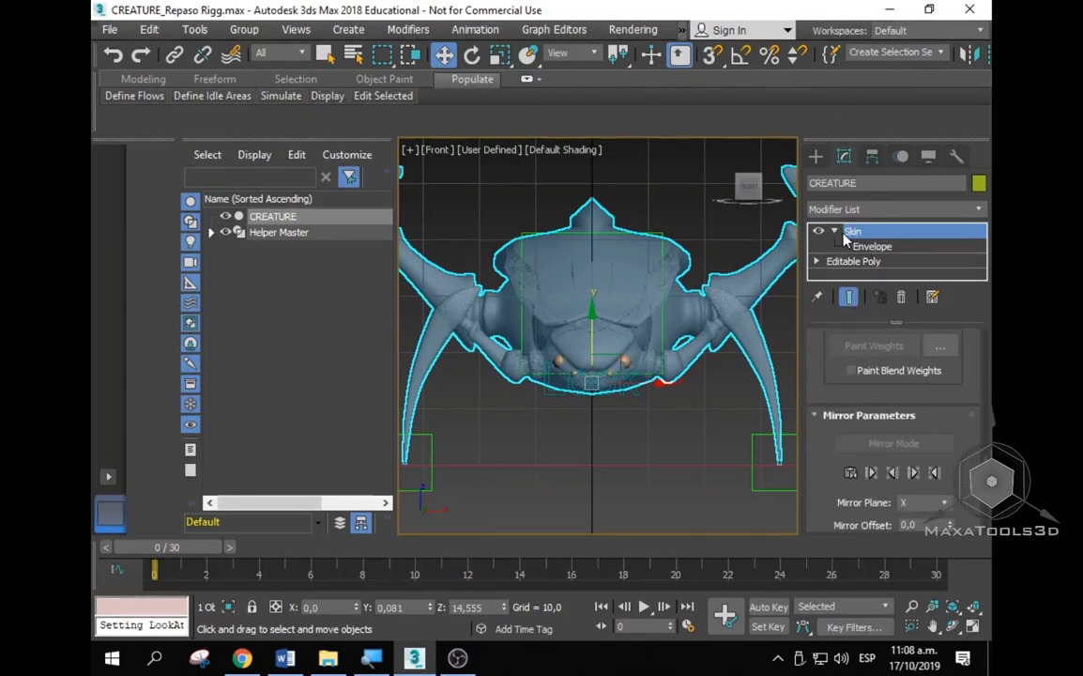
click(833, 231)
click(834, 232)
click(858, 246)
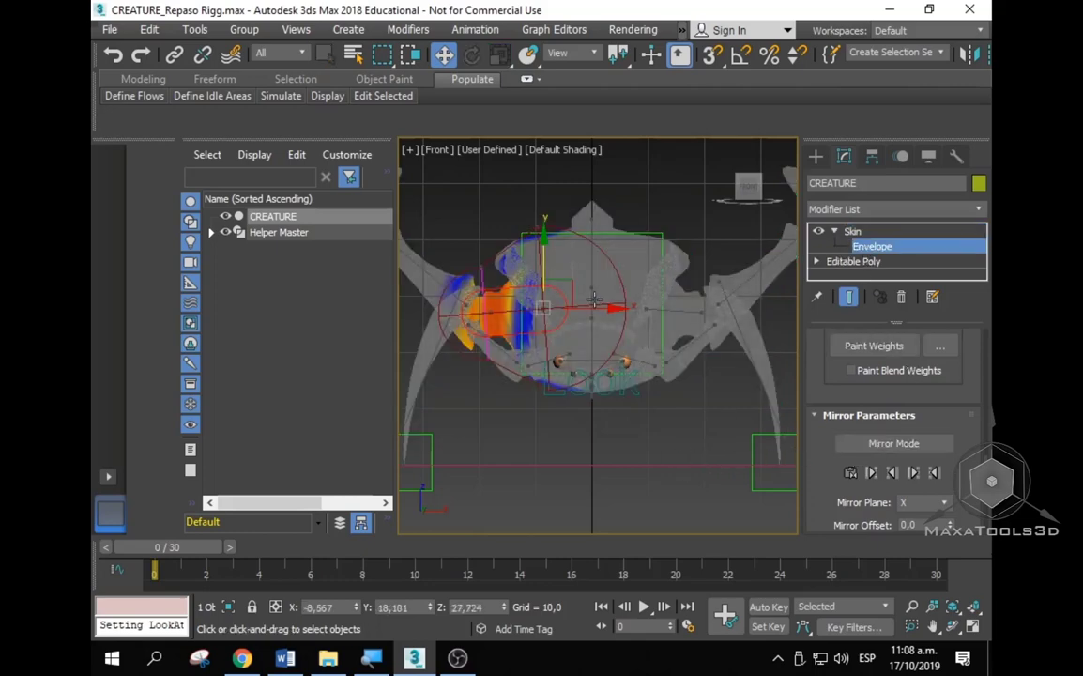
Step: Select the head envelope, enable Mirror Mode with mirror plane Y, and return to Front view
click(593, 299)
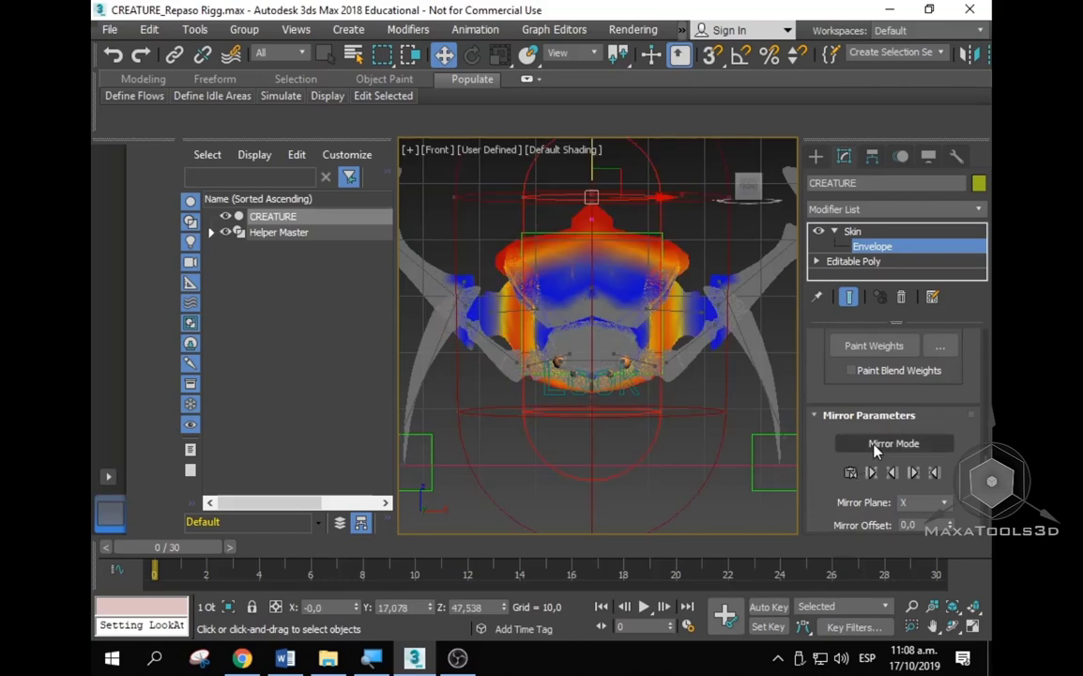
click(872, 445)
alt+middle_drag(600, 353, 507, 285)
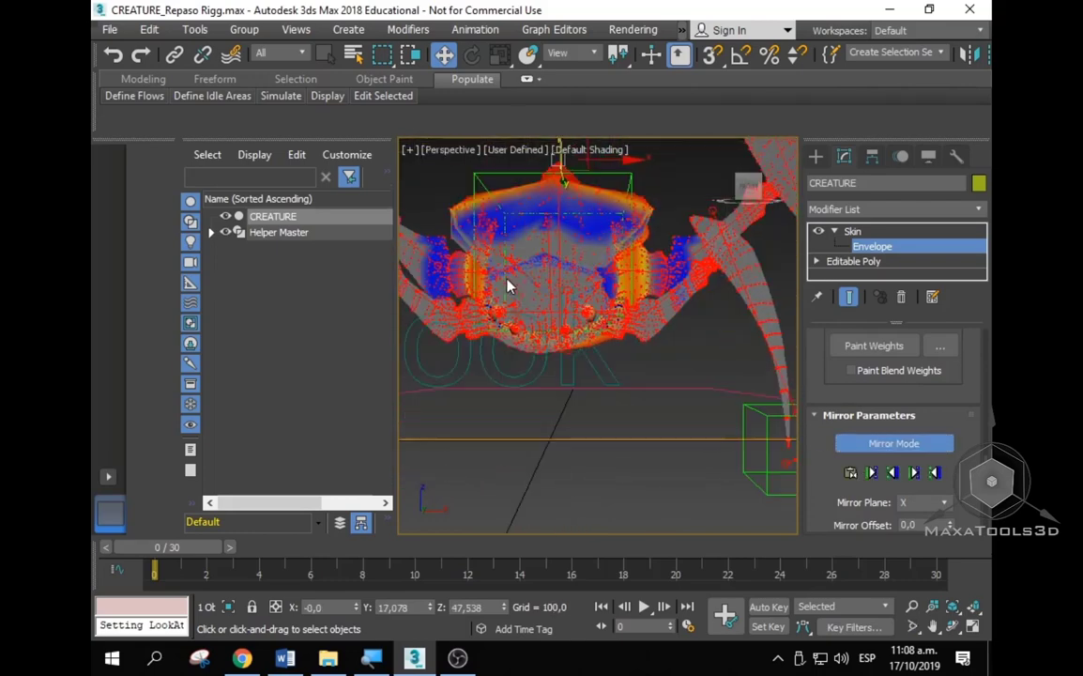
scroll(507, 284, down, 5)
alt+middle_drag(553, 338, 625, 403)
mouse_move(528, 306)
alt+middle_down()
mouse_move(638, 394)
mouse_move(743, 416)
mouse_move(704, 406)
mouse_move(684, 415)
alt+middle_up()
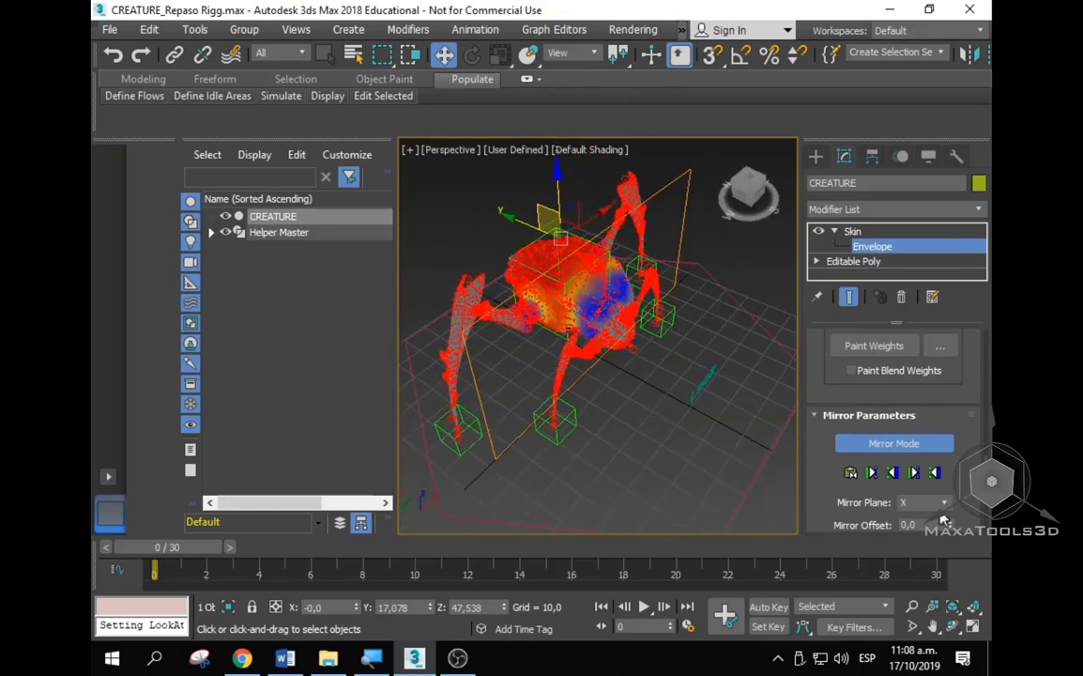
click(946, 504)
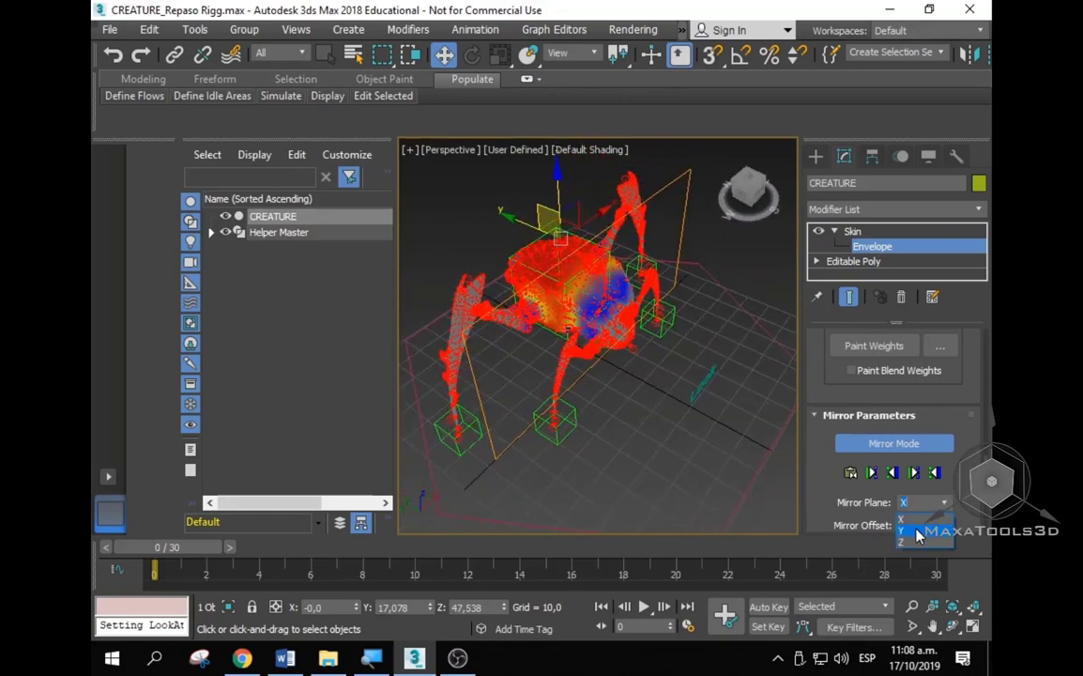
click(919, 532)
mouse_move(573, 337)
alt+middle_down()
mouse_move(603, 364)
mouse_move(582, 347)
mouse_move(550, 355)
alt+middle_up()
key(f)
scroll(496, 266, up, 3)
scroll(605, 221, up, 2)
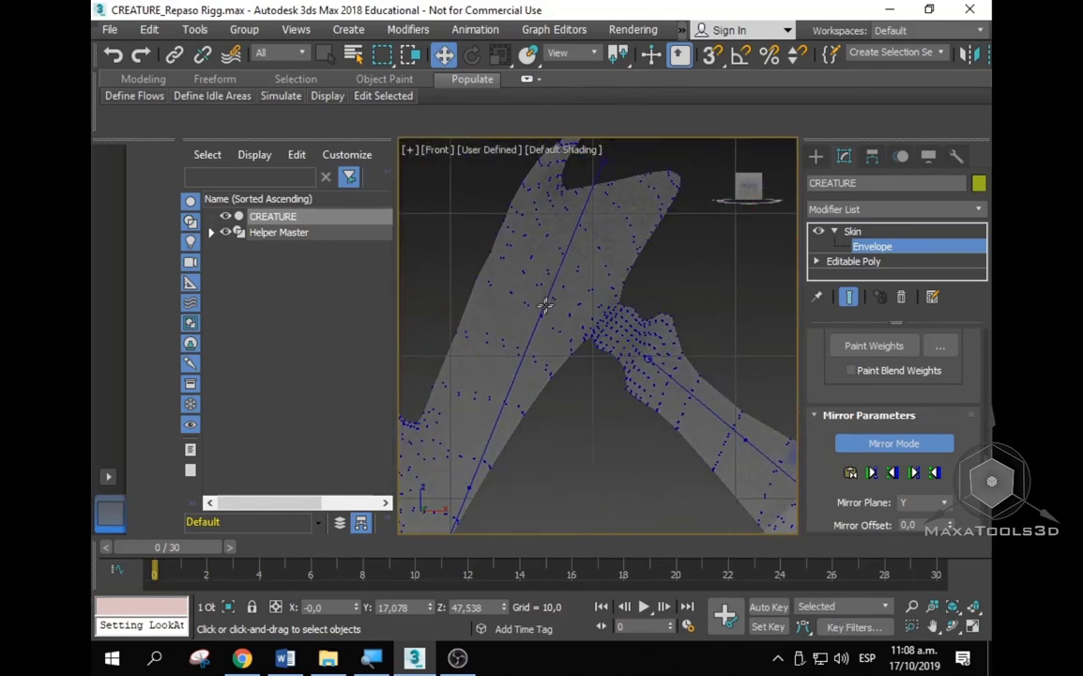
Step: Frame the creature's coloured body, legs and foot boxes head-on in the front view
scroll(493, 439, down, 3)
middle_drag(532, 430, 549, 274)
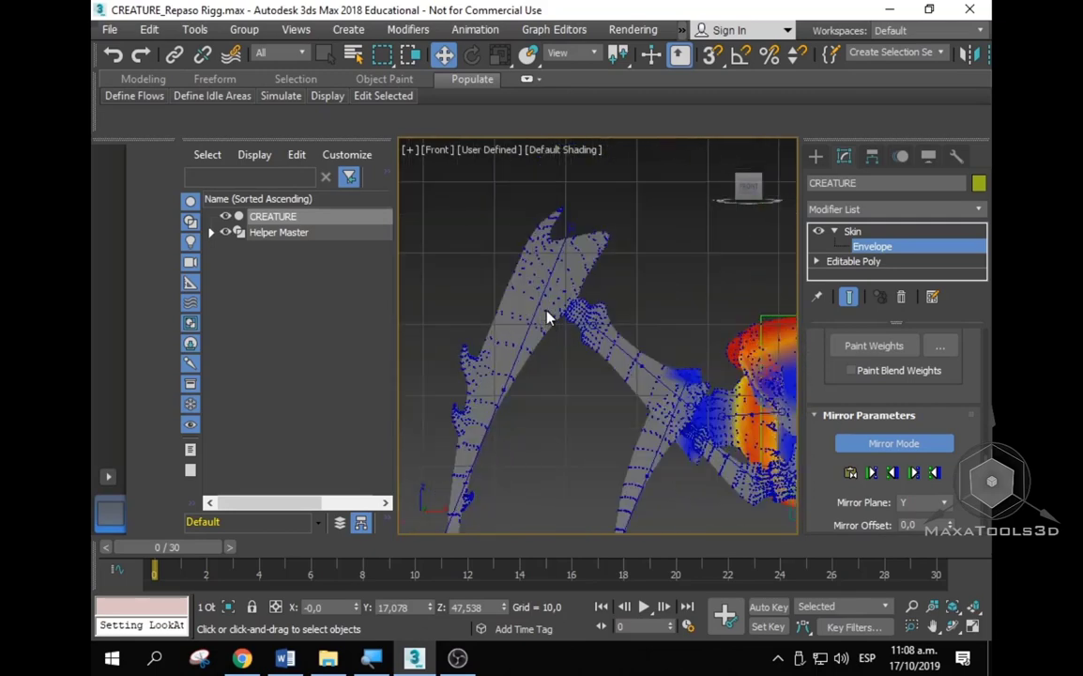
scroll(549, 274, up, 2)
scroll(561, 278, down, 1)
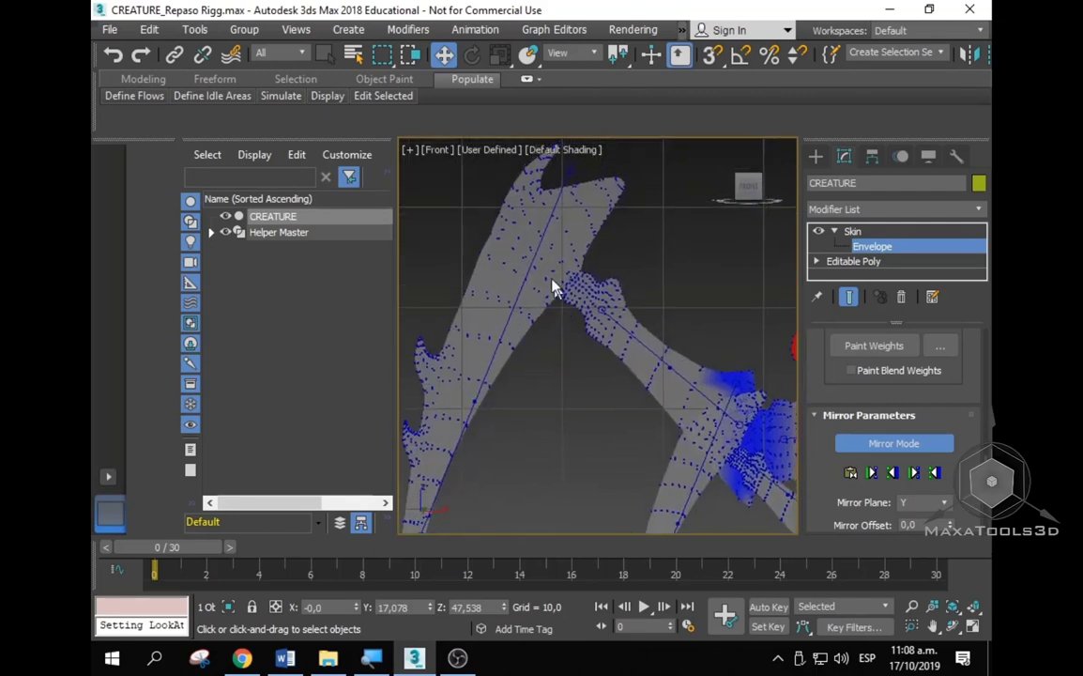
scroll(619, 355, up, 2)
mouse_move(575, 290)
middle_down()
mouse_move(523, 373)
mouse_move(544, 338)
middle_up()
scroll(500, 321, down, 2)
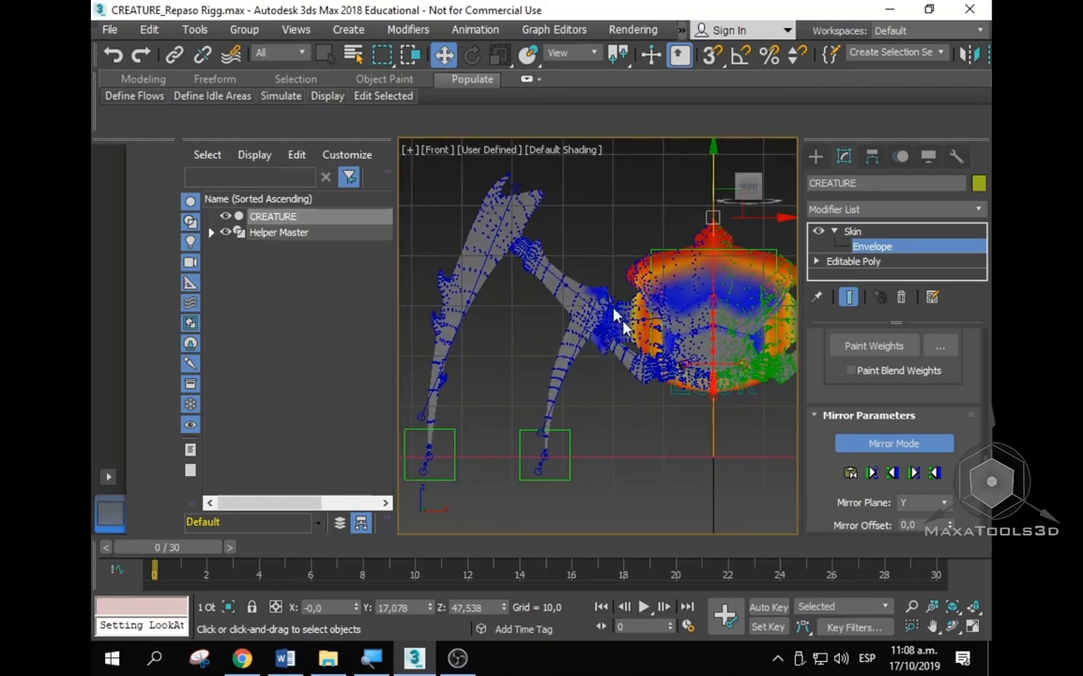
middle_drag(615, 315, 488, 336)
scroll(699, 316, up, 3)
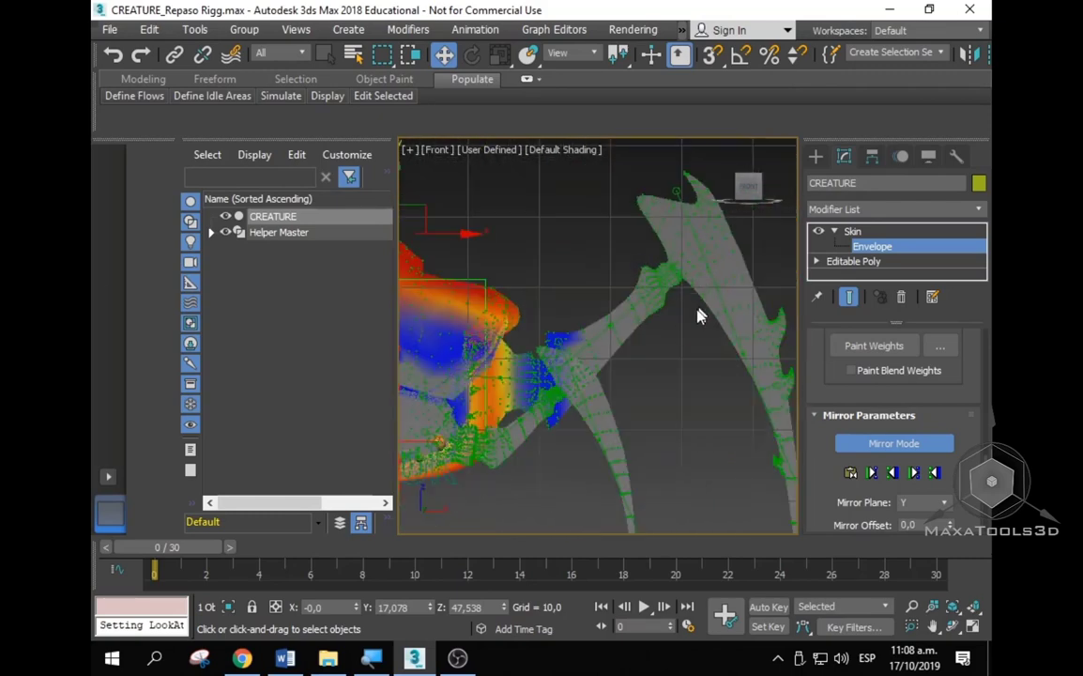
middle_drag(690, 329, 634, 300)
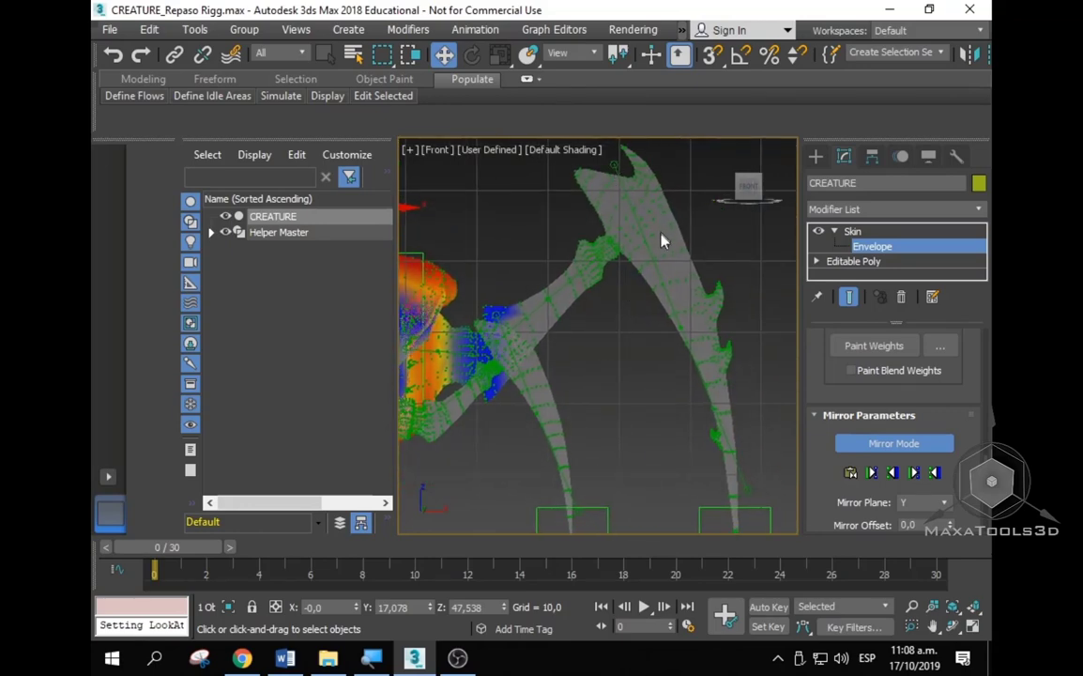
mouse_move(620, 220)
middle_down()
mouse_move(706, 282)
mouse_move(684, 319)
mouse_move(476, 316)
middle_up()
scroll(537, 312, up, 2)
scroll(514, 336, up, 2)
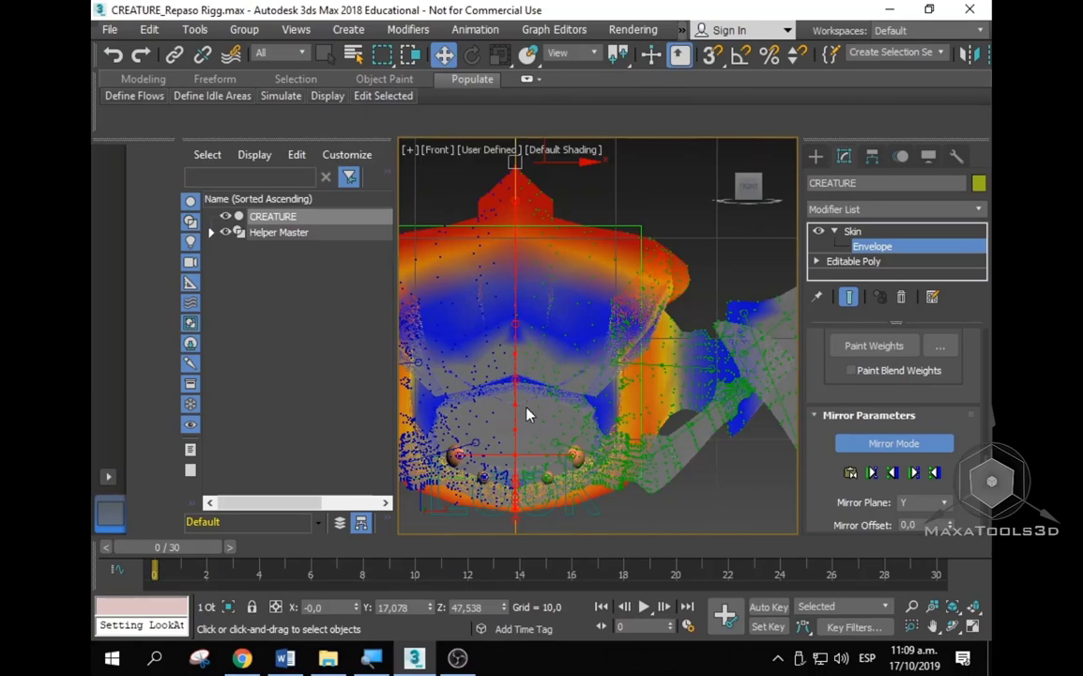
mouse_move(527, 414)
alt+middle_down()
mouse_move(571, 415)
mouse_move(660, 453)
mouse_move(676, 471)
mouse_move(641, 459)
alt+middle_up()
key(f)
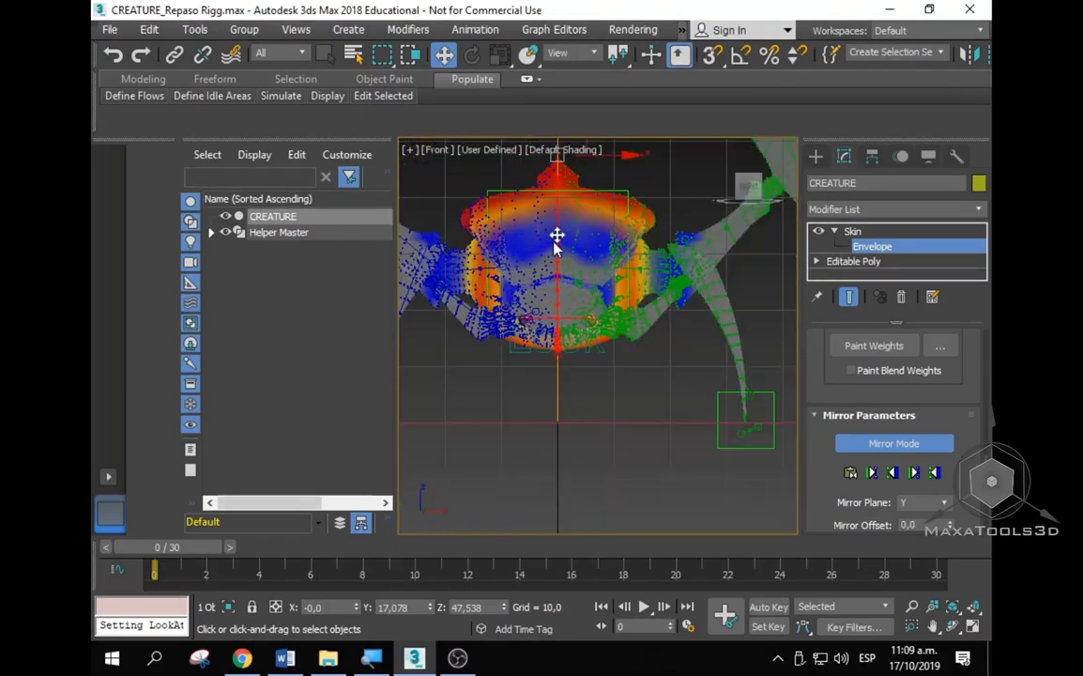
mouse_move(569, 366)
middle_down()
mouse_move(602, 401)
mouse_move(650, 406)
middle_up()
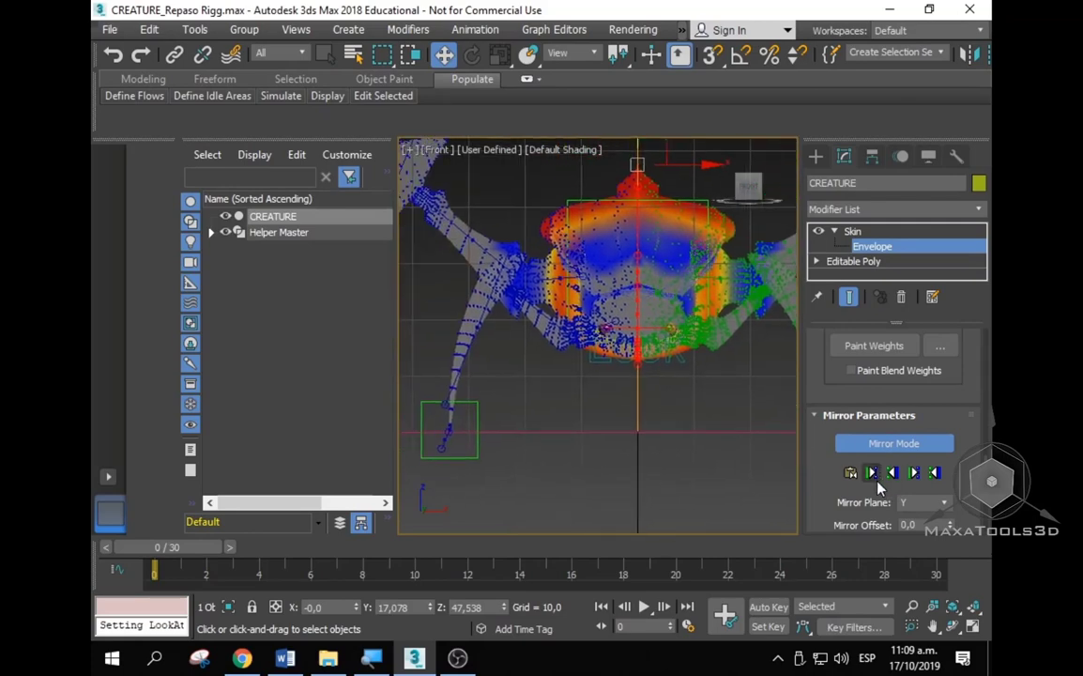
Step: Paste the green-side bone weights to the blue side, then blue to green, across the Y plane
click(872, 473)
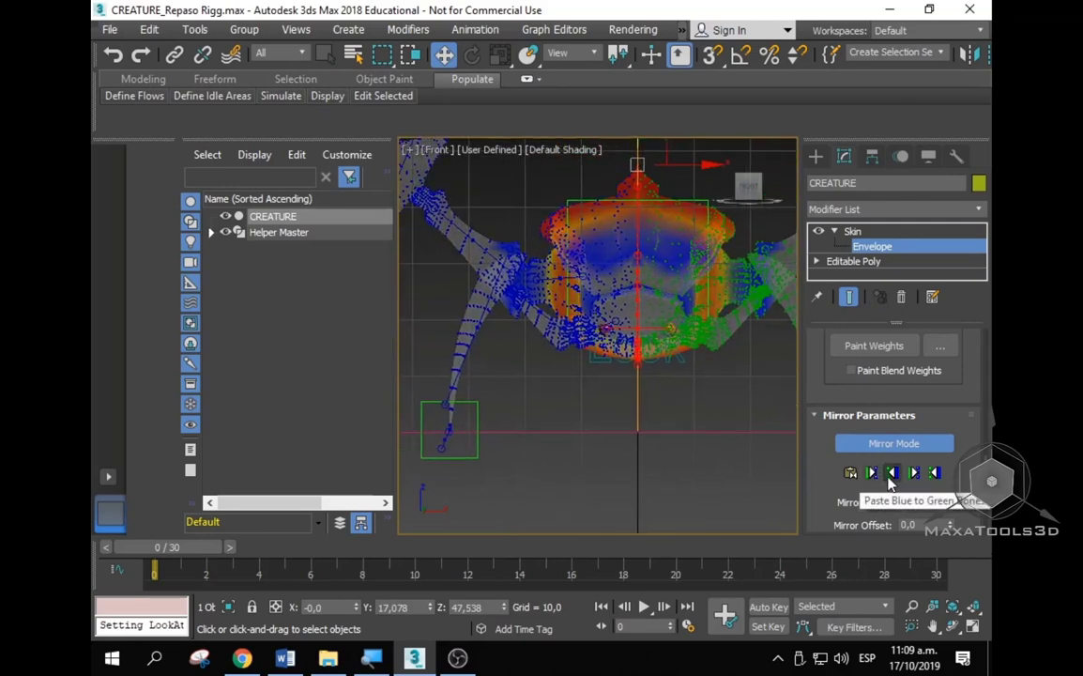
click(891, 473)
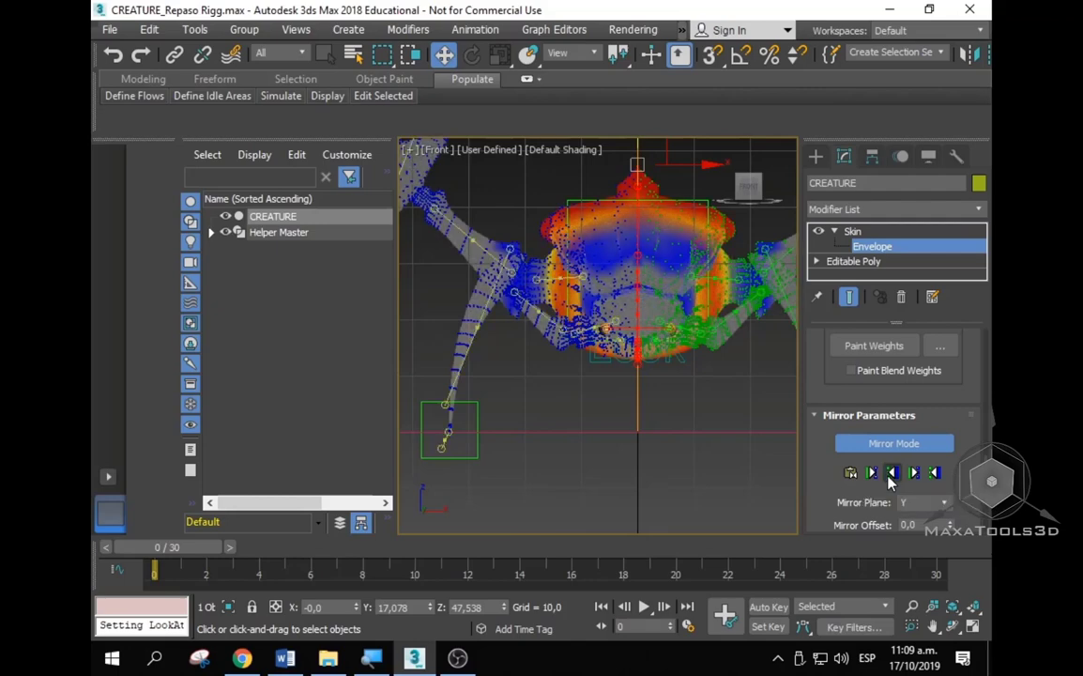
click(895, 474)
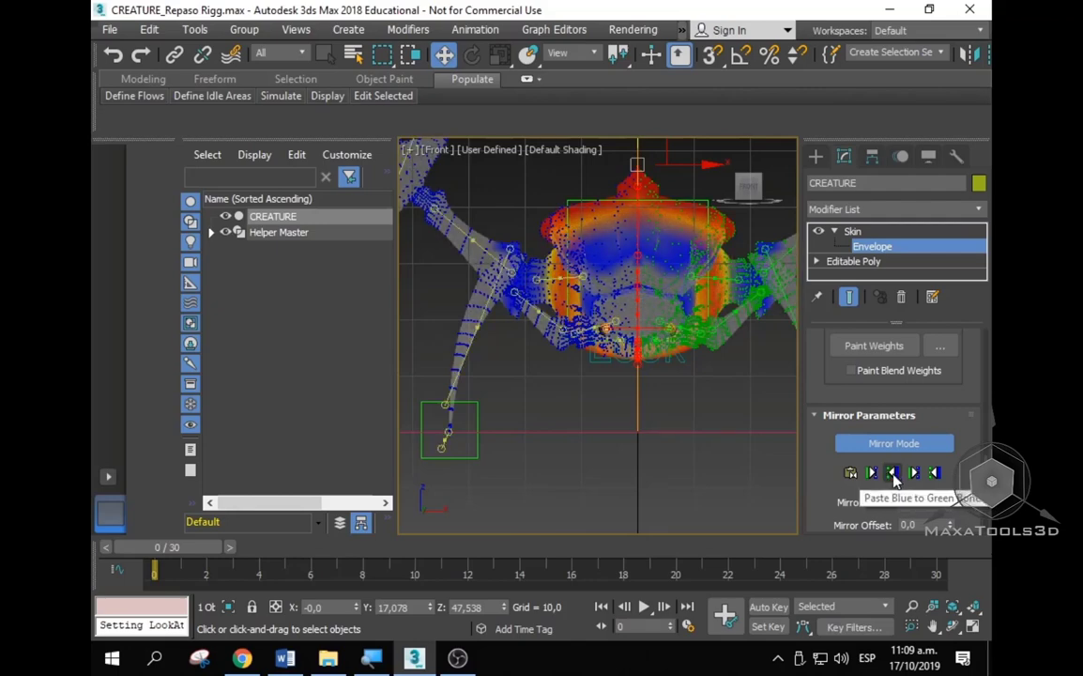
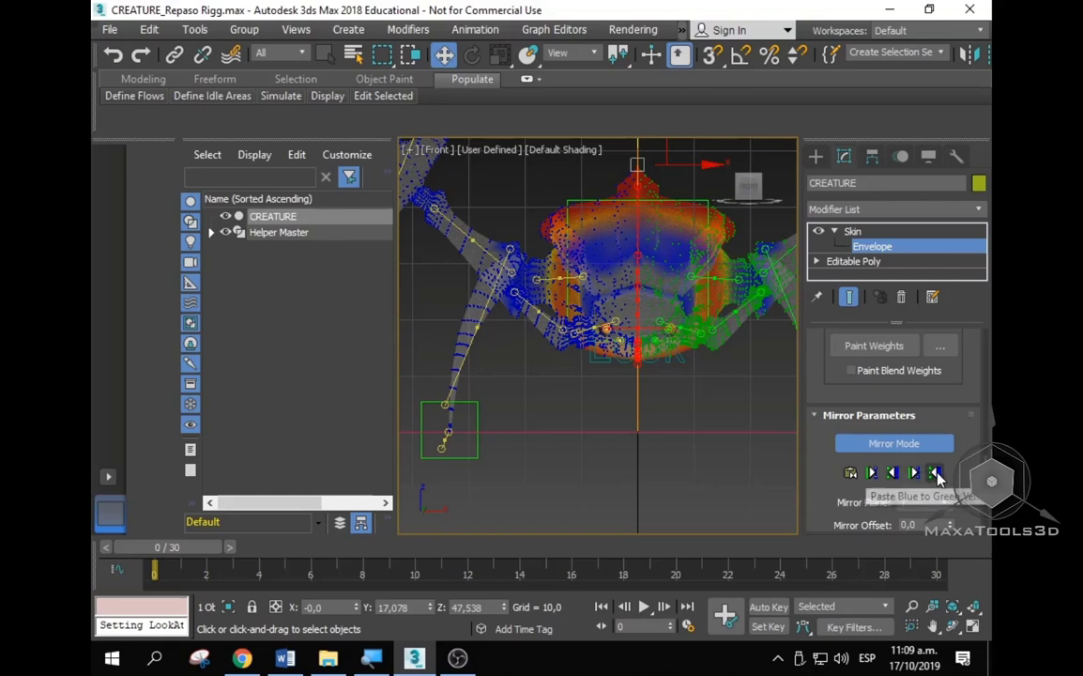
Step: Paste the blue-side skin weights onto the green verts and leave Envelope editing
click(936, 474)
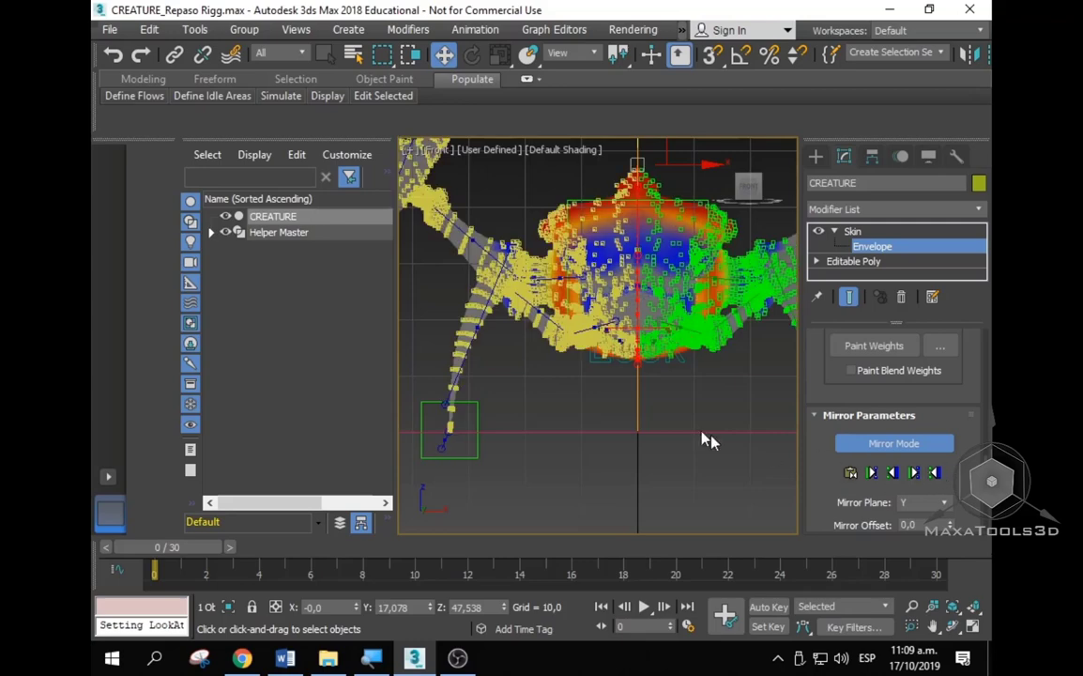
middle_drag(709, 442, 671, 427)
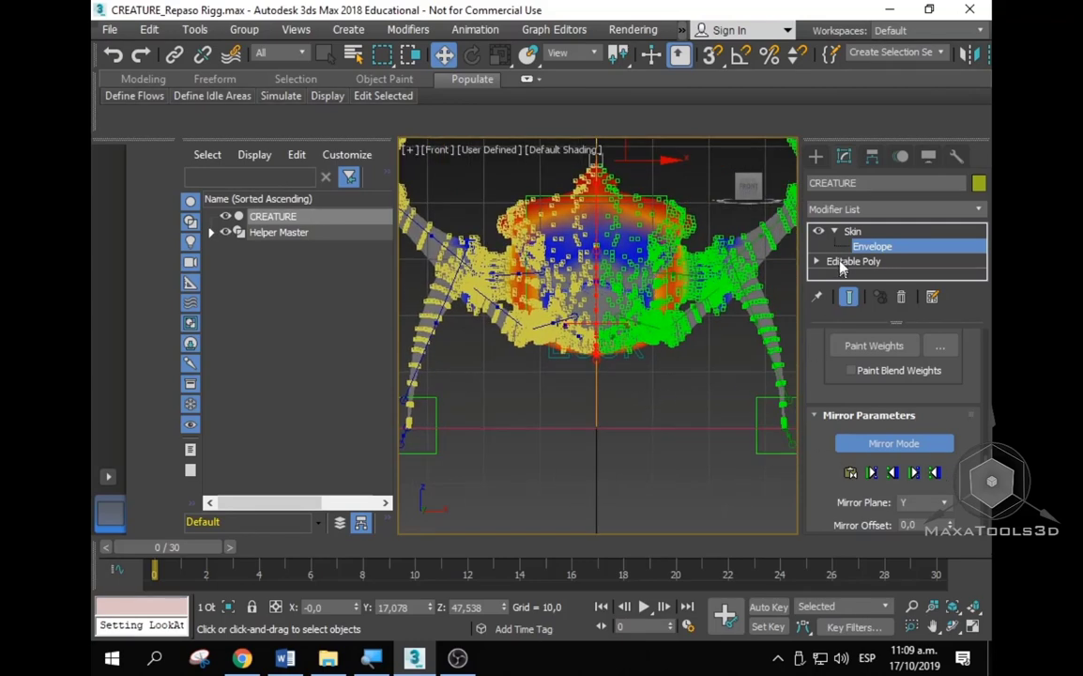
click(851, 232)
key(p)
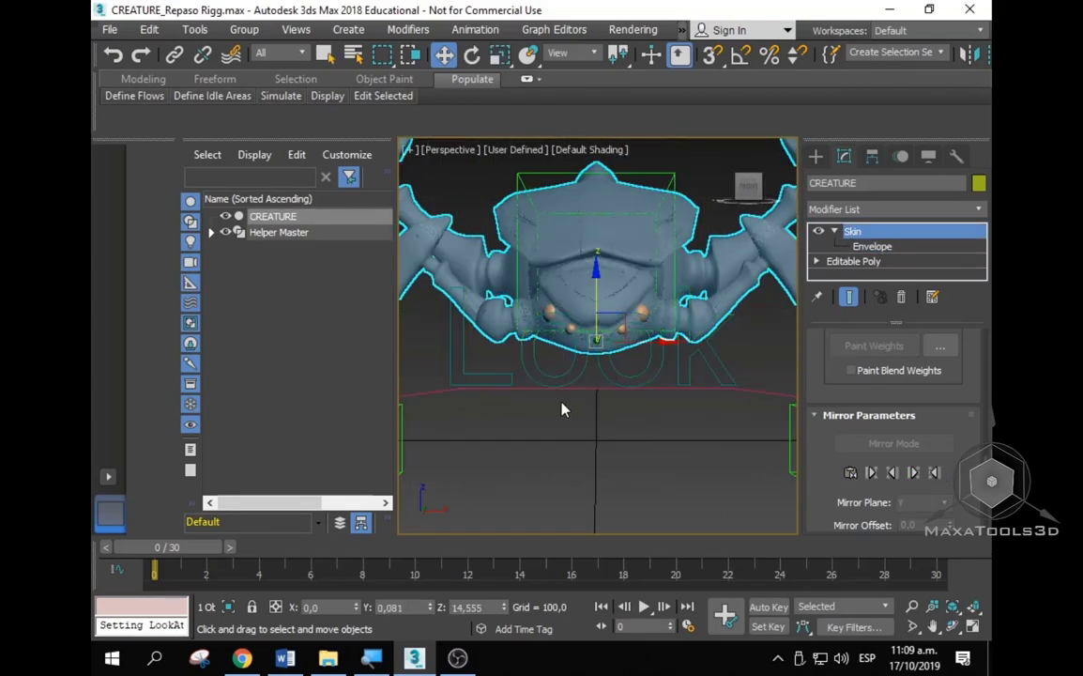
key(z)
Step: Check Helper Mano Izq and Helper Pata Izq, then test-move Helper Mirada and cancel
click(651, 416)
scroll(652, 415, up, 5)
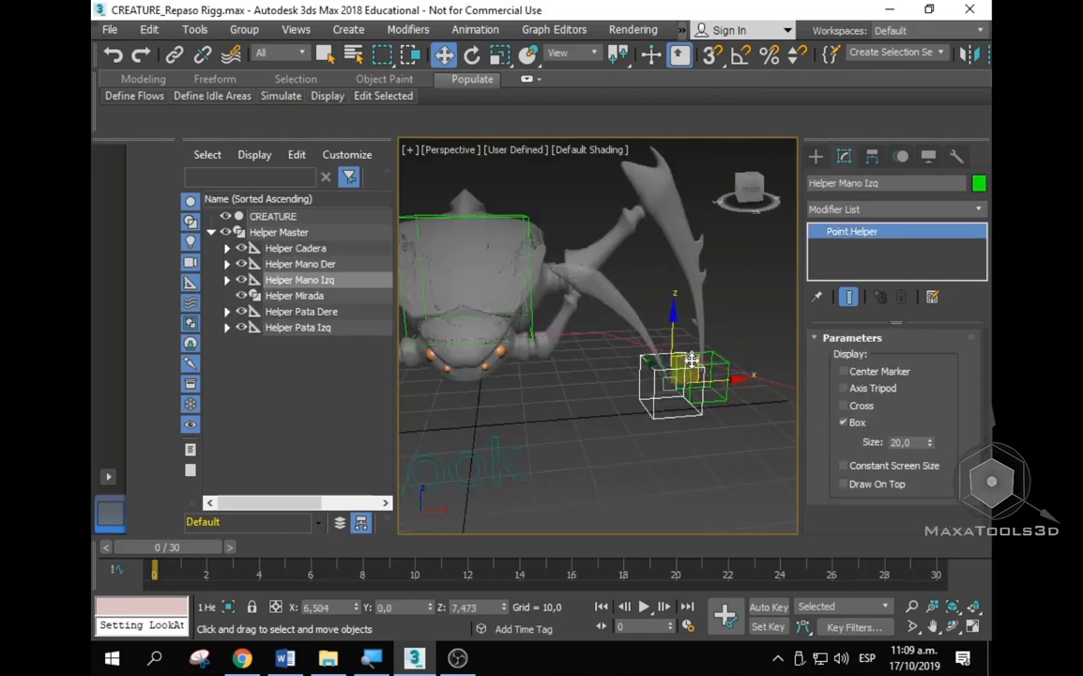
click(726, 359)
mouse_move(716, 393)
alt+middle_down()
mouse_move(580, 375)
mouse_move(598, 369)
alt+middle_up()
scroll(580, 375, down, 3)
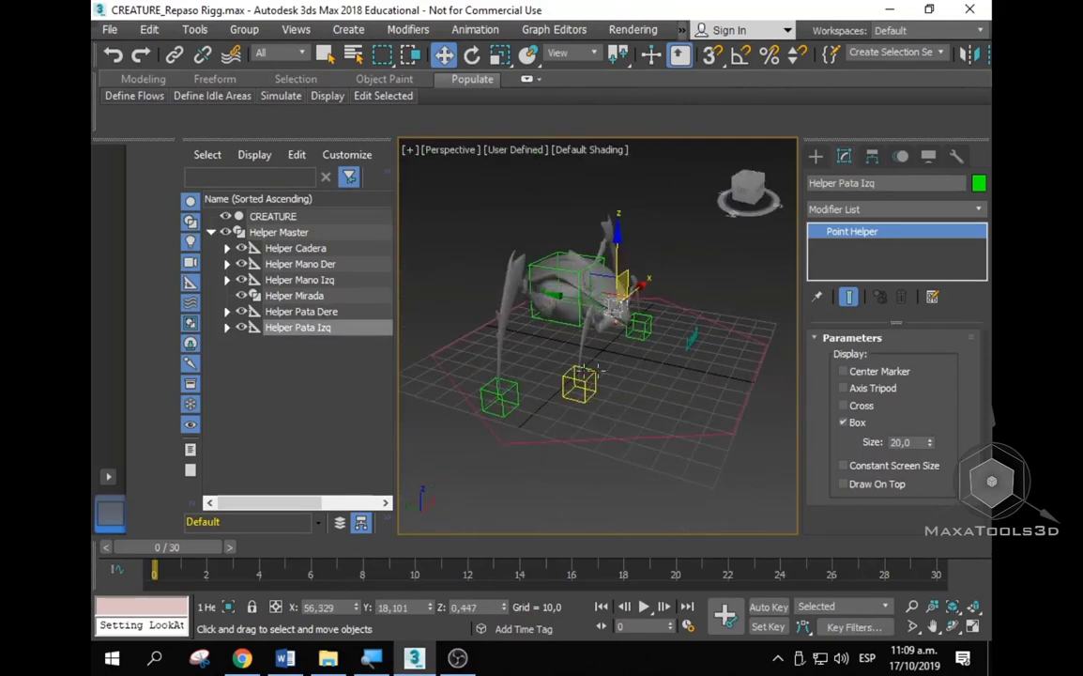
click(691, 338)
alt+middle_drag(691, 338, 688, 328)
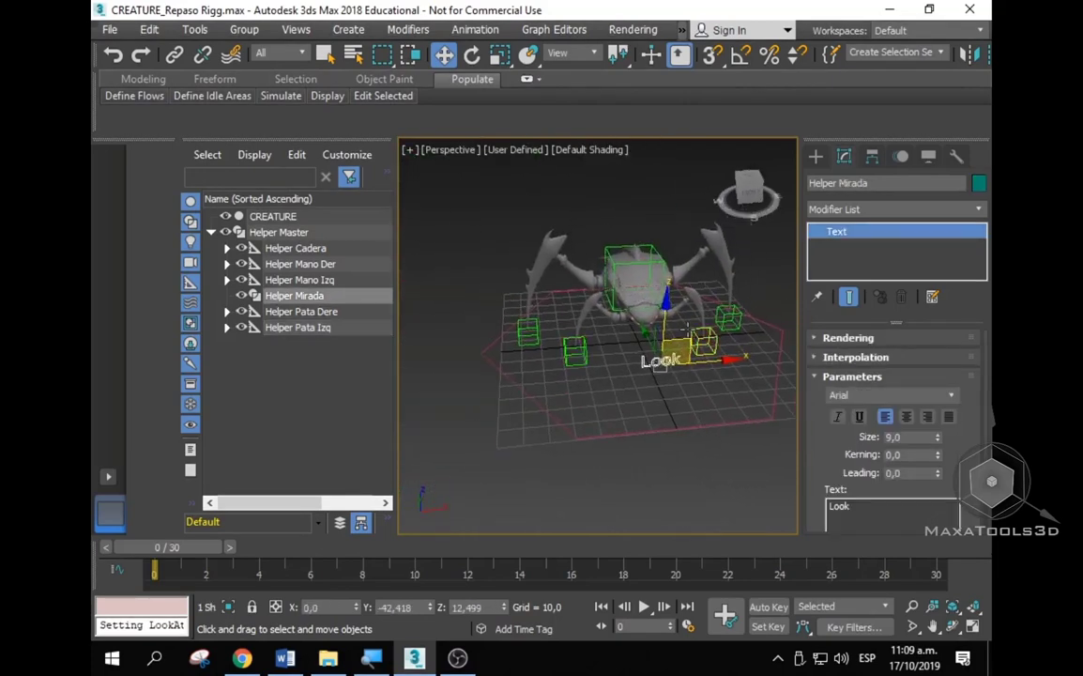
drag(682, 340, 677, 321)
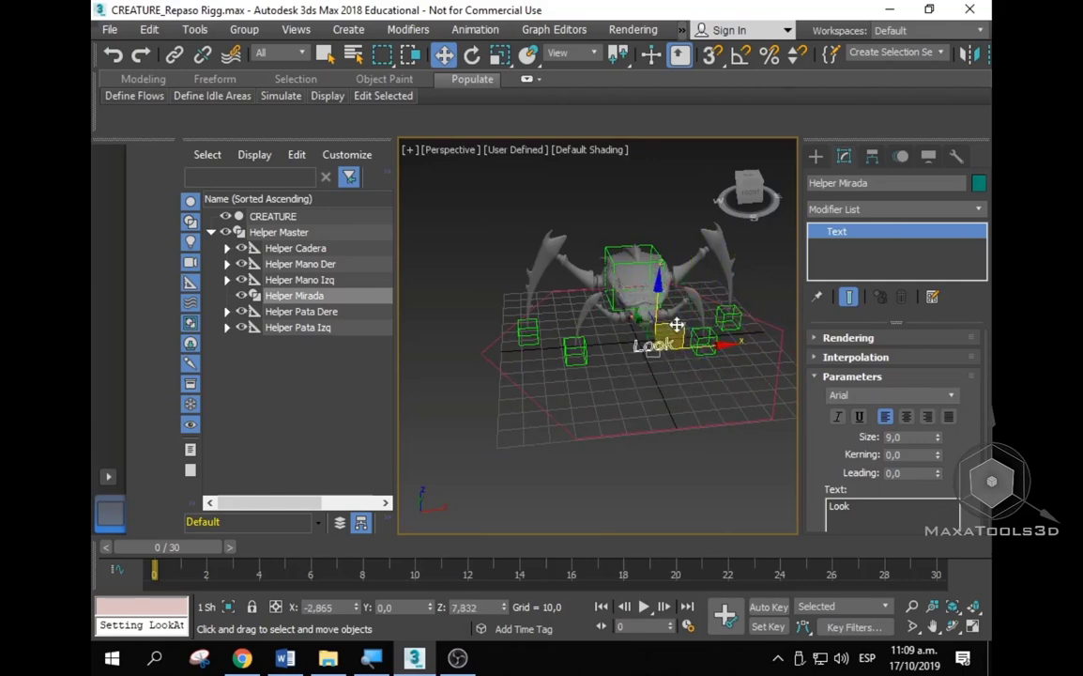
right_click(677, 321)
Step: Select the CREATURE mesh and orbit around it to inspect the skinning
mouse_move(579, 348)
alt+middle_down()
mouse_move(672, 362)
mouse_move(595, 324)
alt+middle_up()
click(595, 324)
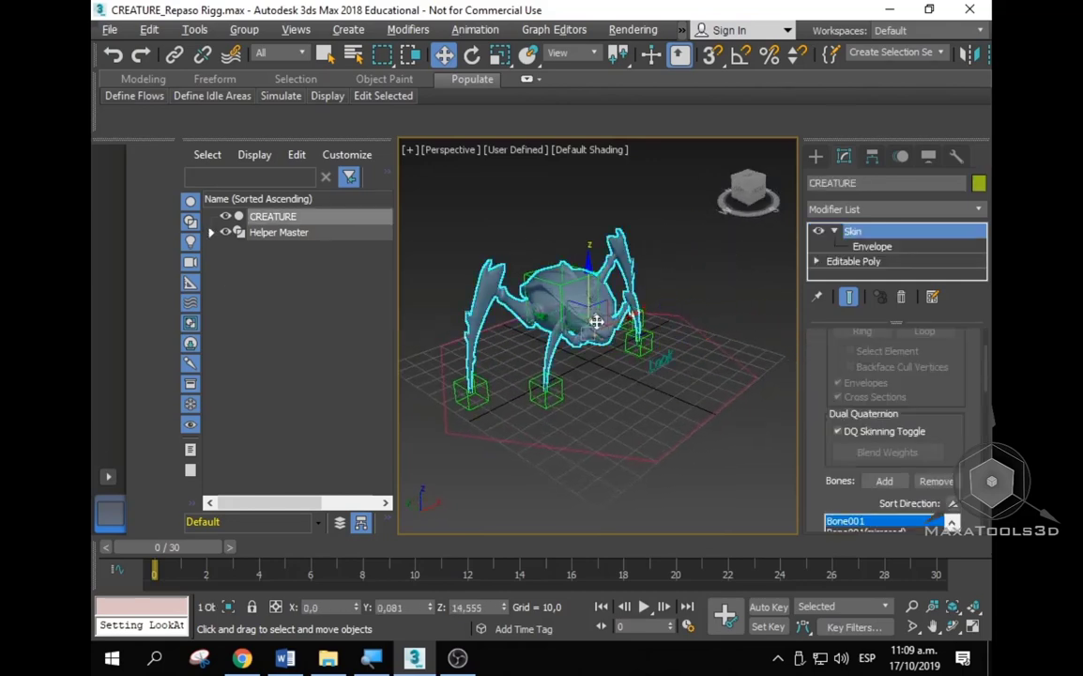
mouse_move(605, 366)
alt+middle_down()
mouse_move(572, 381)
mouse_move(588, 406)
mouse_move(600, 341)
mouse_move(586, 374)
alt+middle_up()
scroll(586, 374, up, 3)
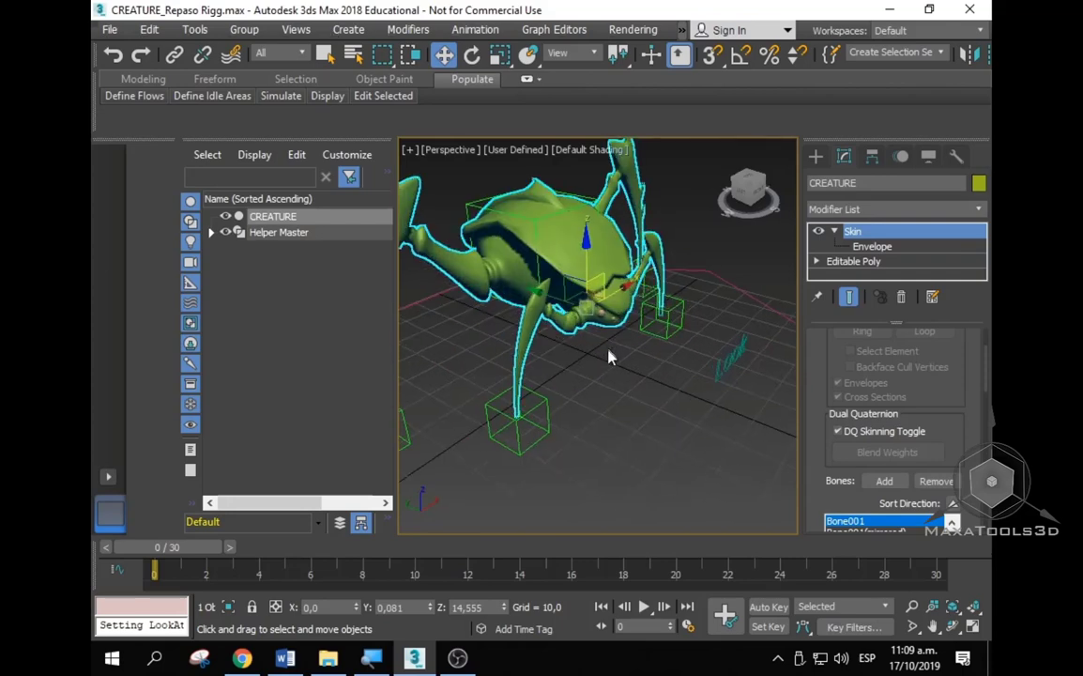
scroll(581, 397, down, 3)
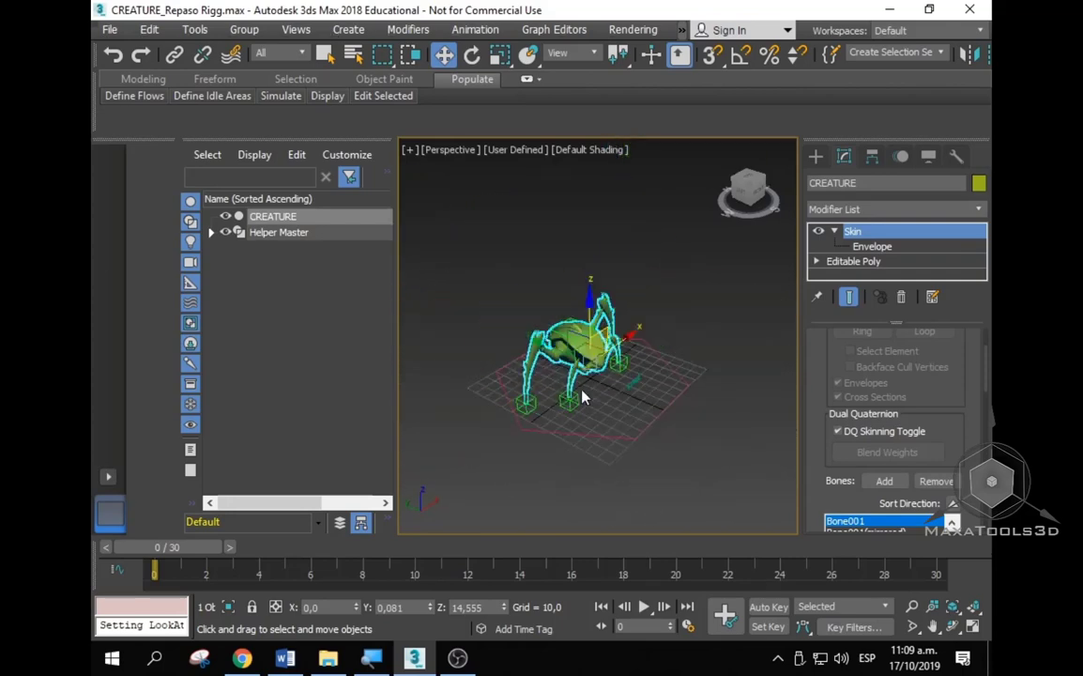
right_click(581, 368)
click(584, 419)
alt+middle_drag(584, 419, 537, 404)
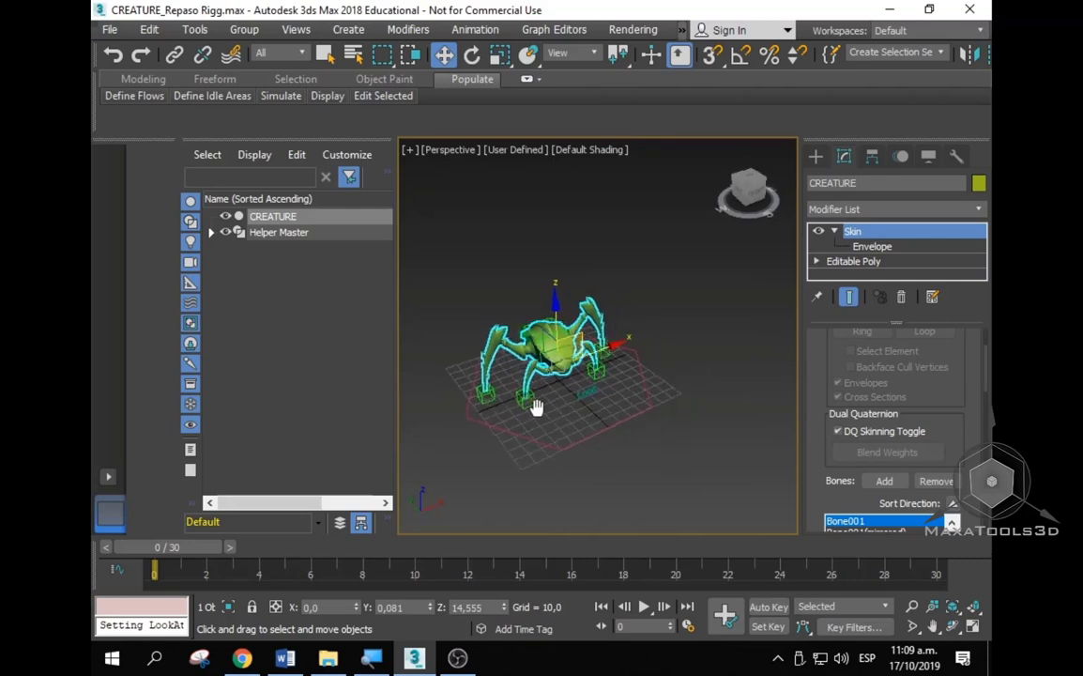
Step: In Top view, centre the creature and select Helper Pata Dere
key(t)
scroll(563, 388, down, 3)
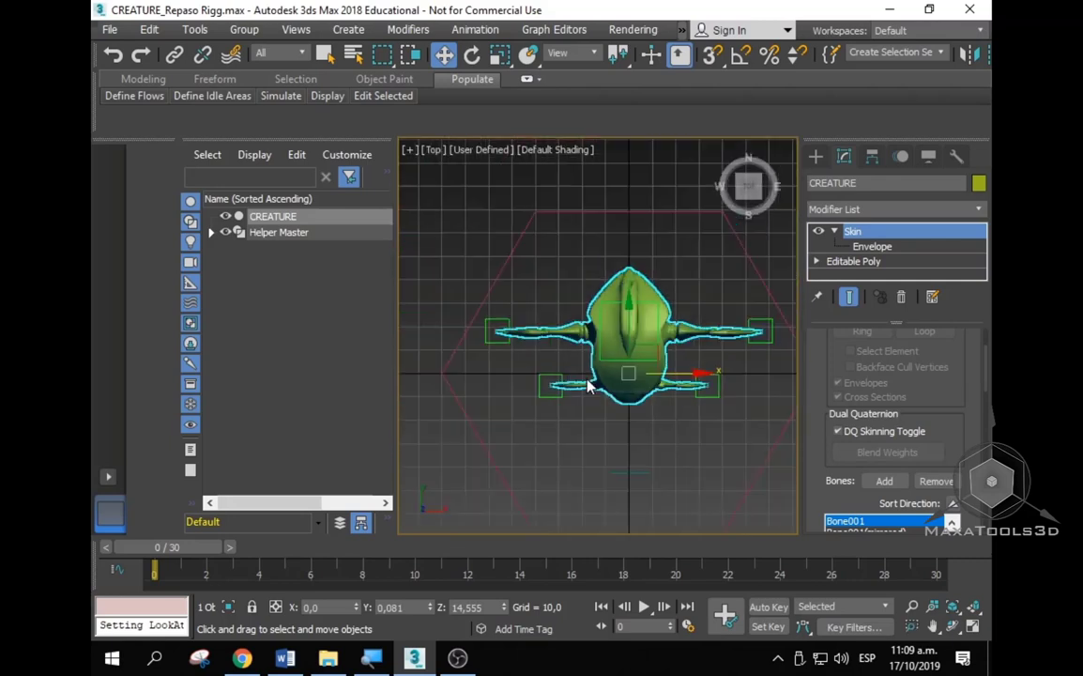
middle_drag(584, 379, 546, 381)
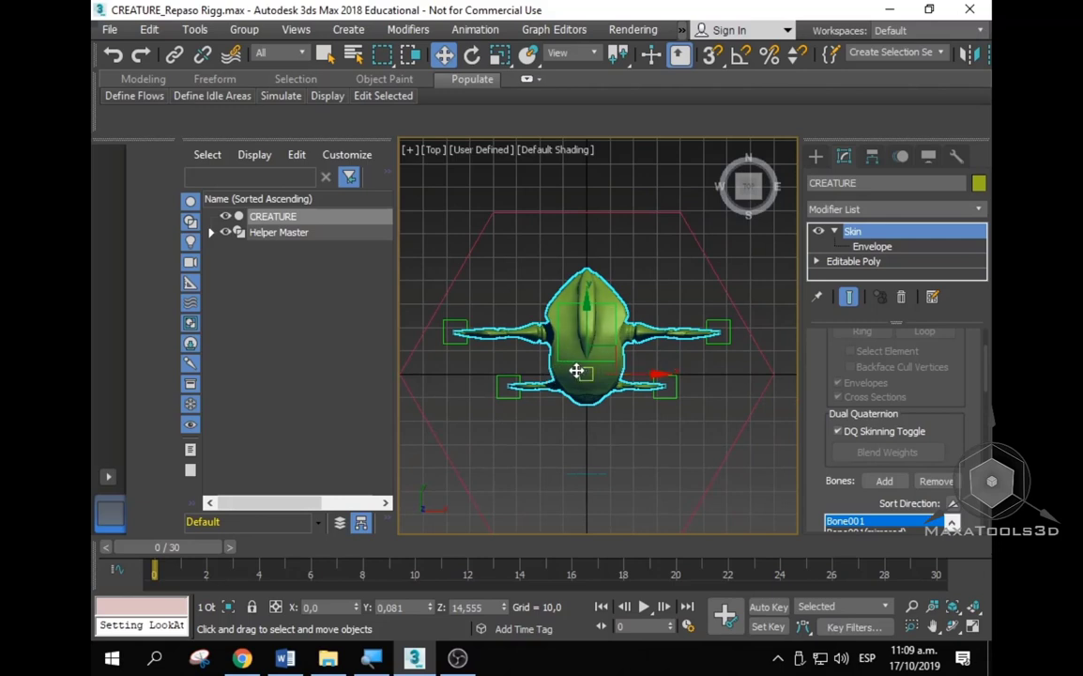
click(464, 324)
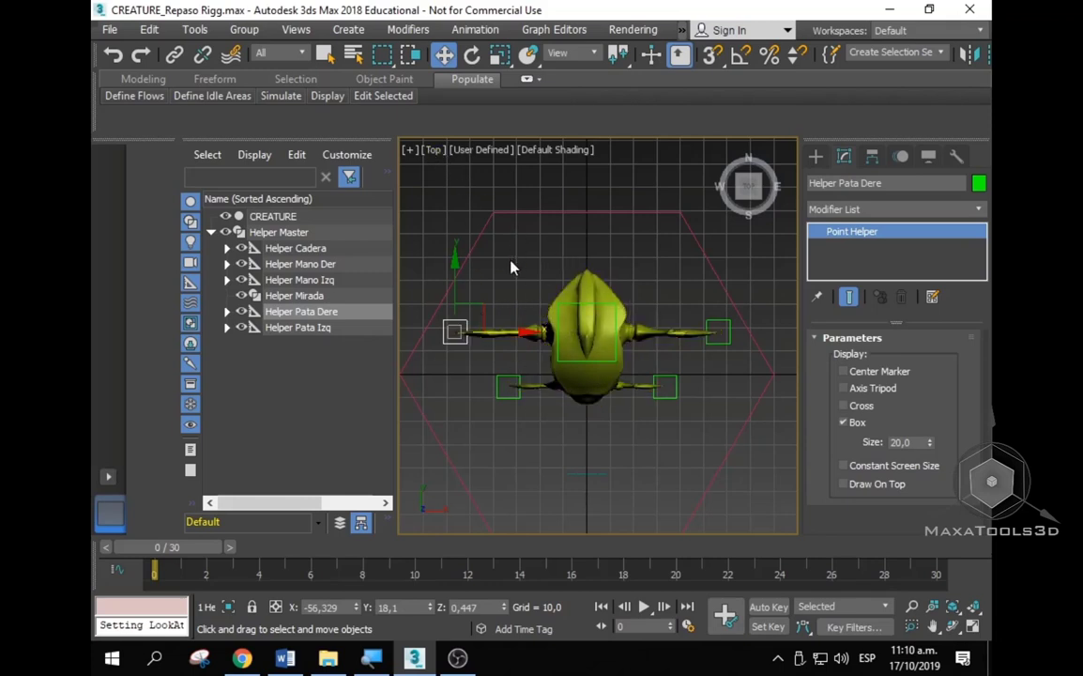
Step: Move Helper Pata Dere up and Helper Mano Der down along Y
middle_drag(510, 267, 514, 264)
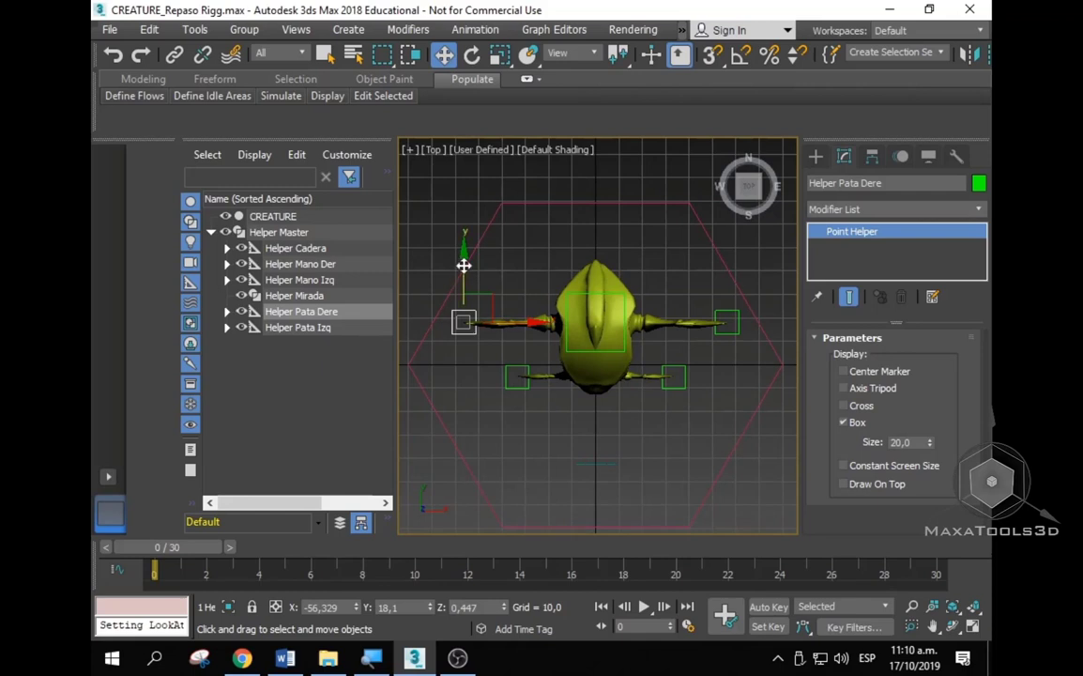
drag(464, 265, 478, 192)
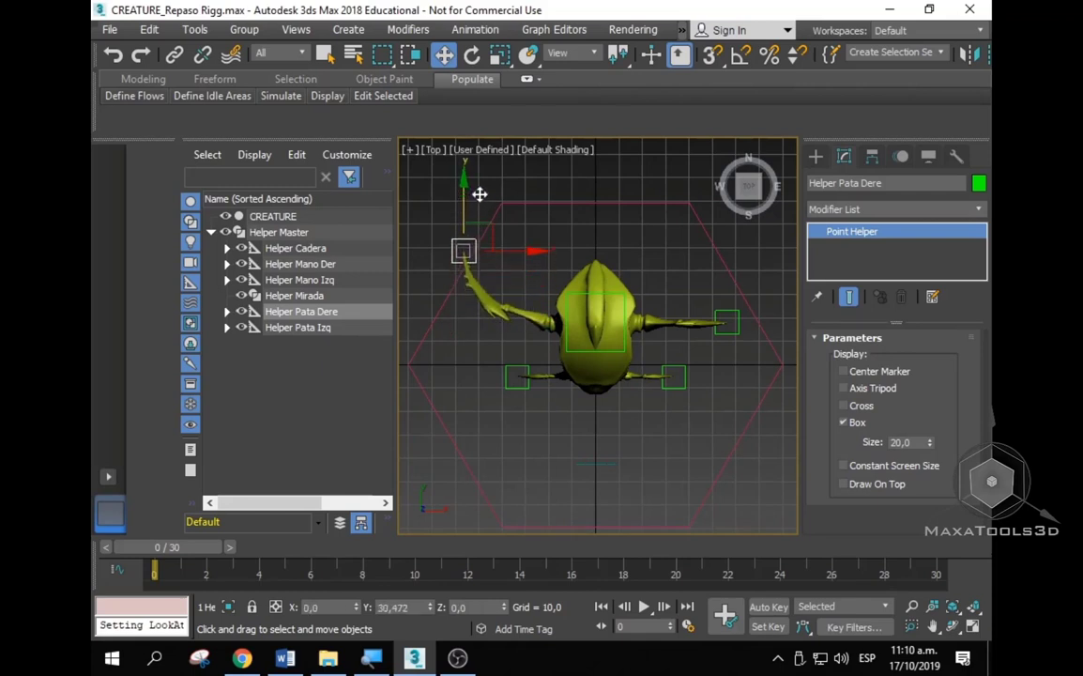
click(507, 370)
drag(515, 329, 509, 390)
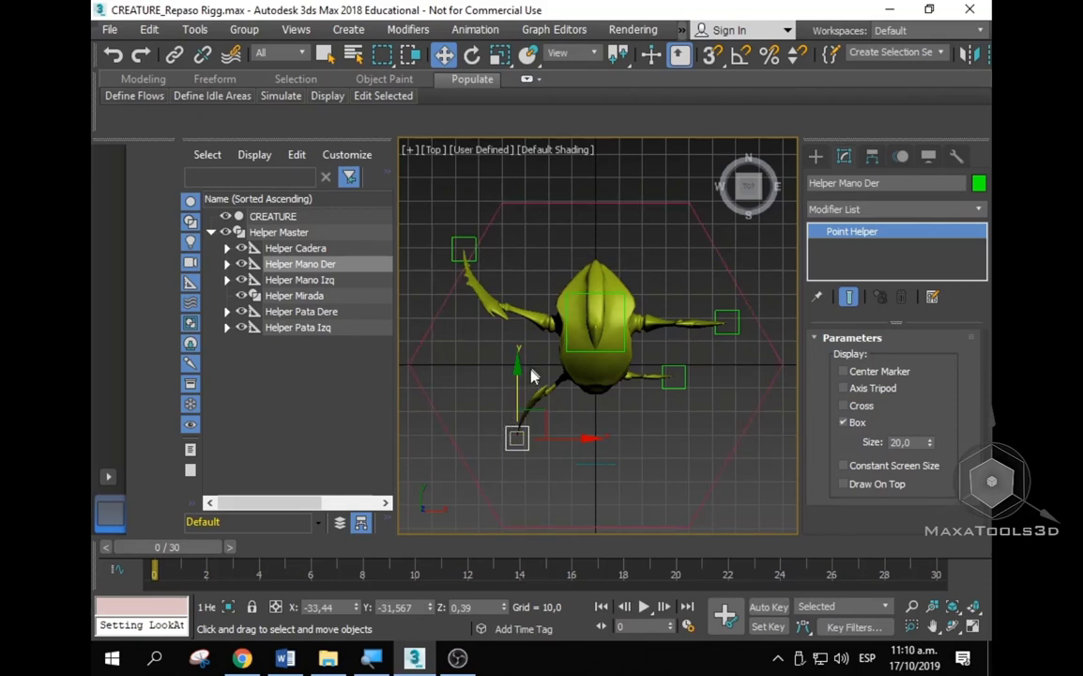
Step: Move Helper Mano Izq up and Helper Pata Izq down along Y
middle_drag(518, 360, 511, 361)
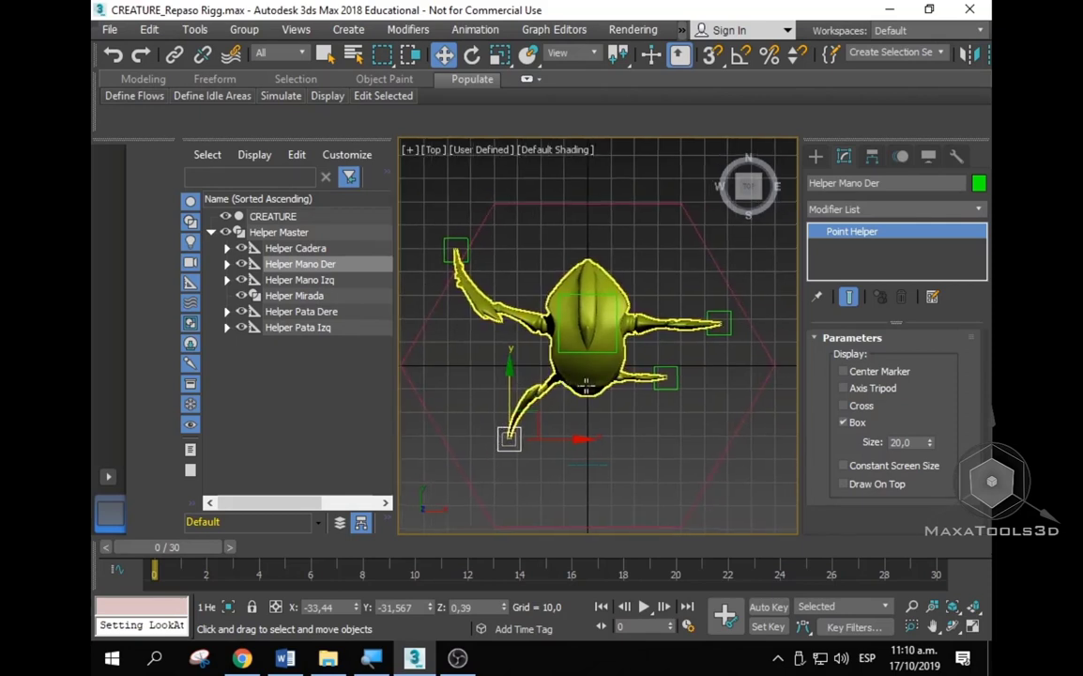
click(672, 374)
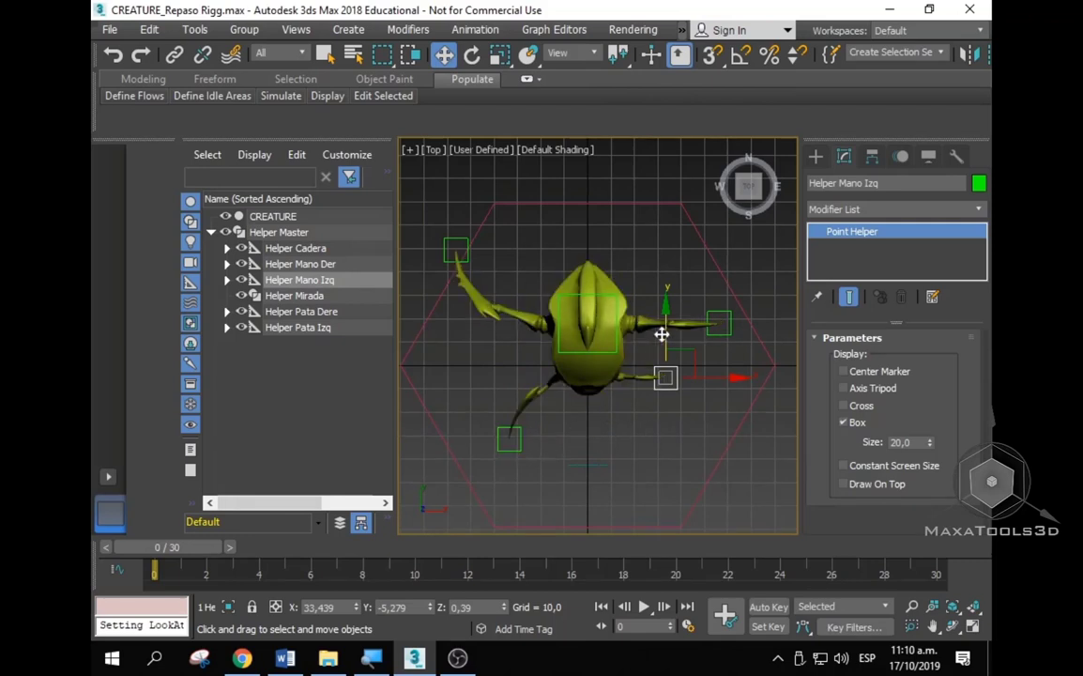
drag(661, 334, 663, 292)
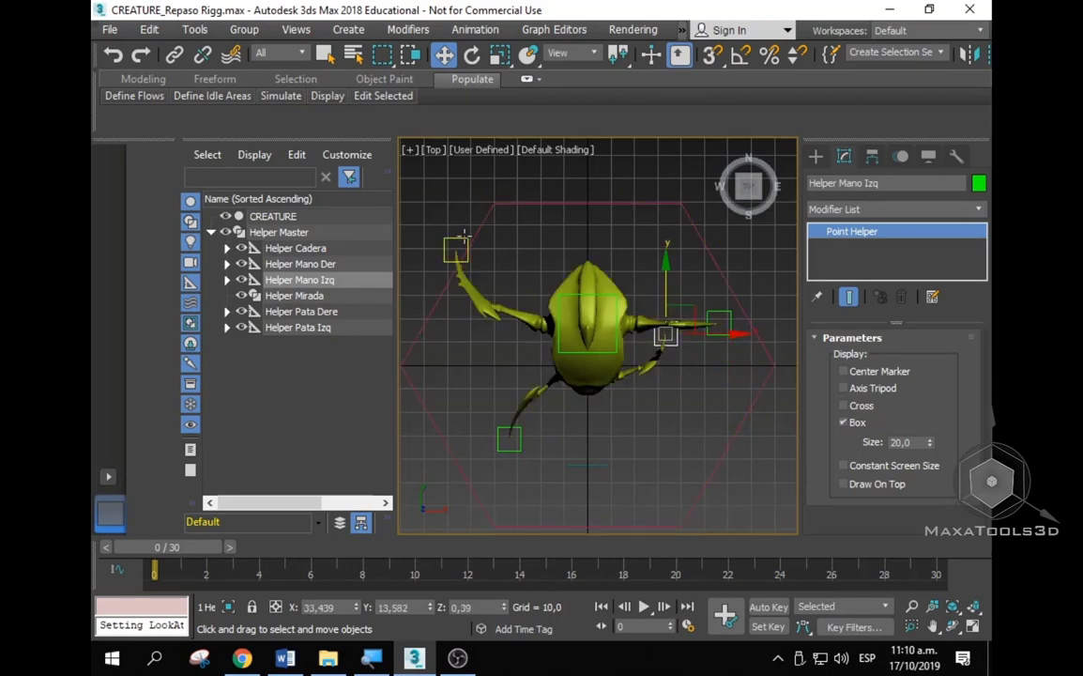
click(720, 322)
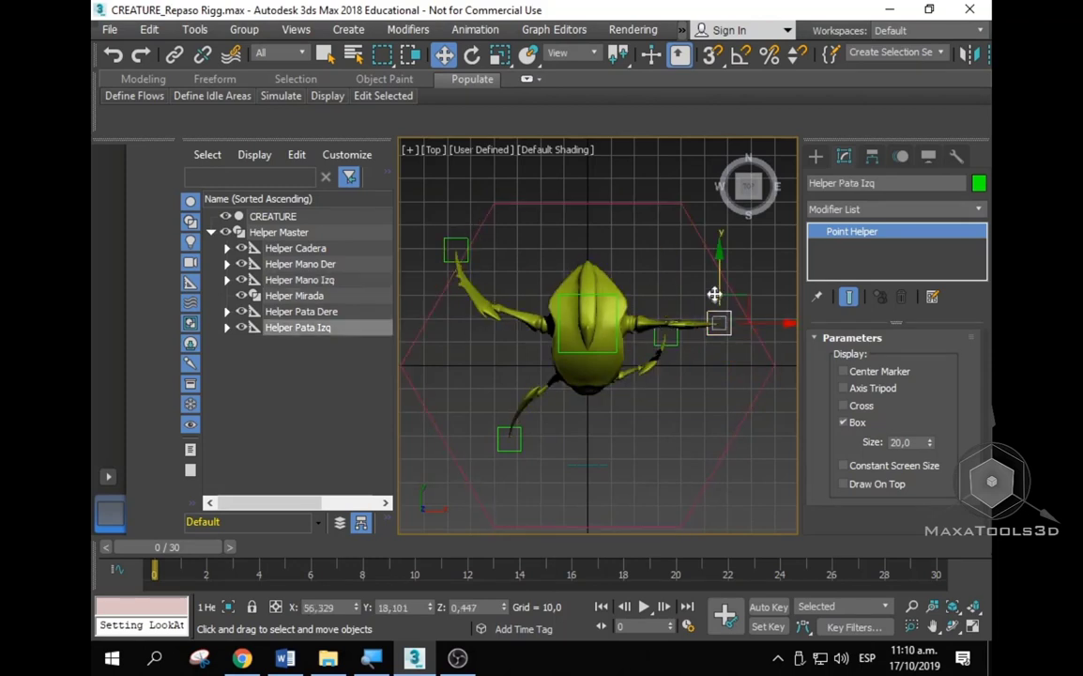
drag(719, 322, 709, 363)
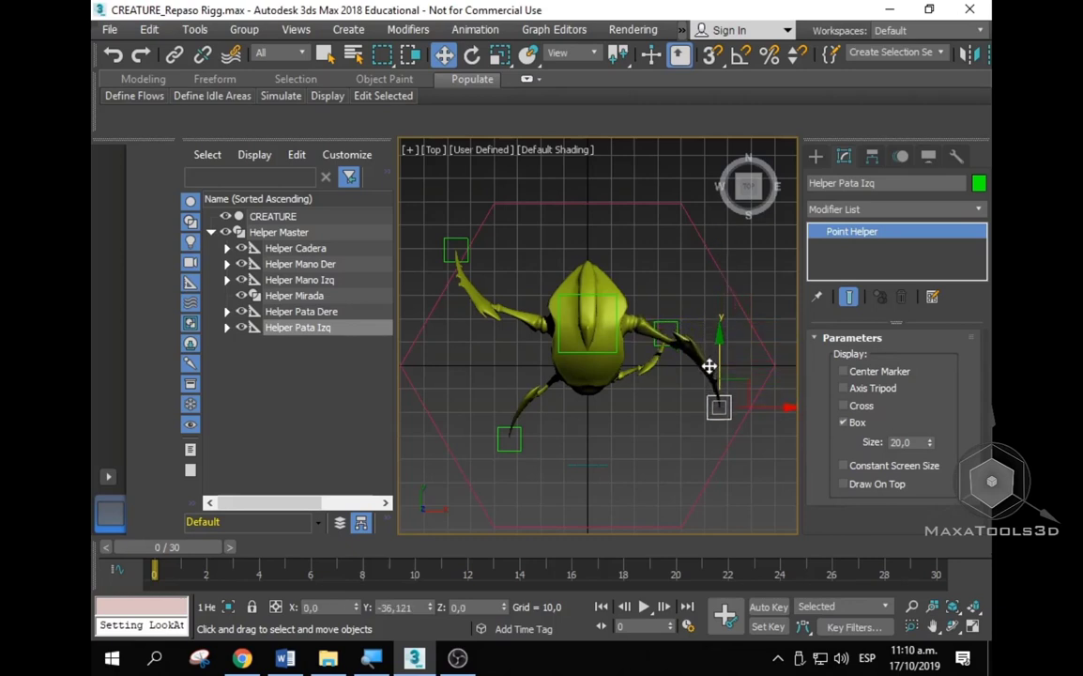
Step: Draw a diagonal guide line between the upper-left and lower-right leg helpers
click(815, 156)
click(838, 184)
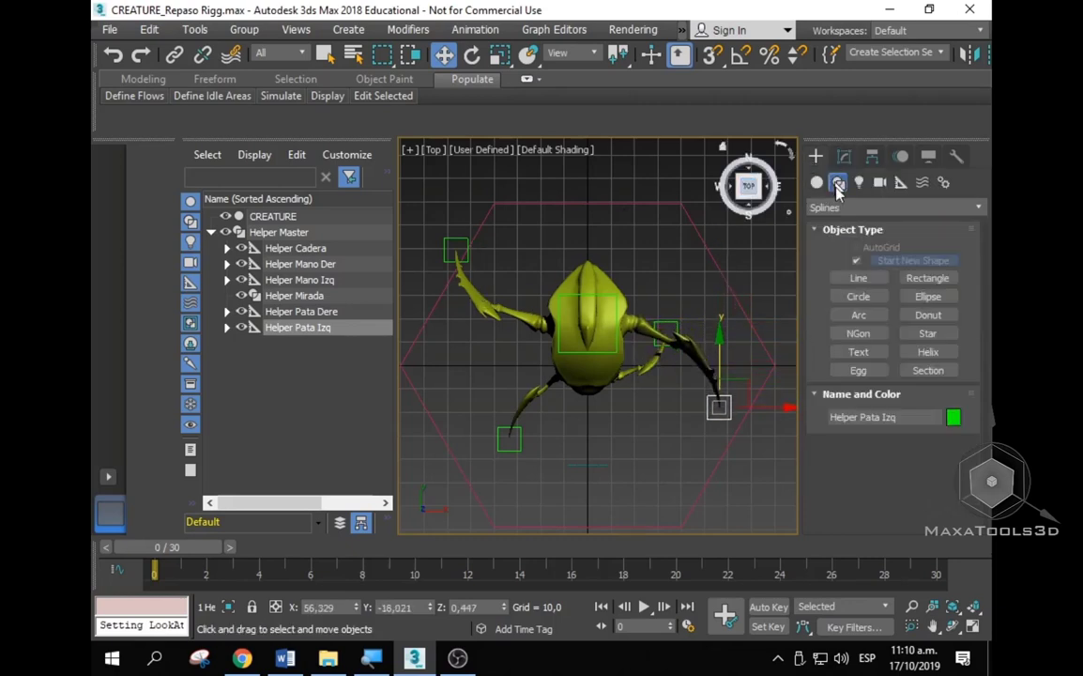
click(844, 282)
click(447, 243)
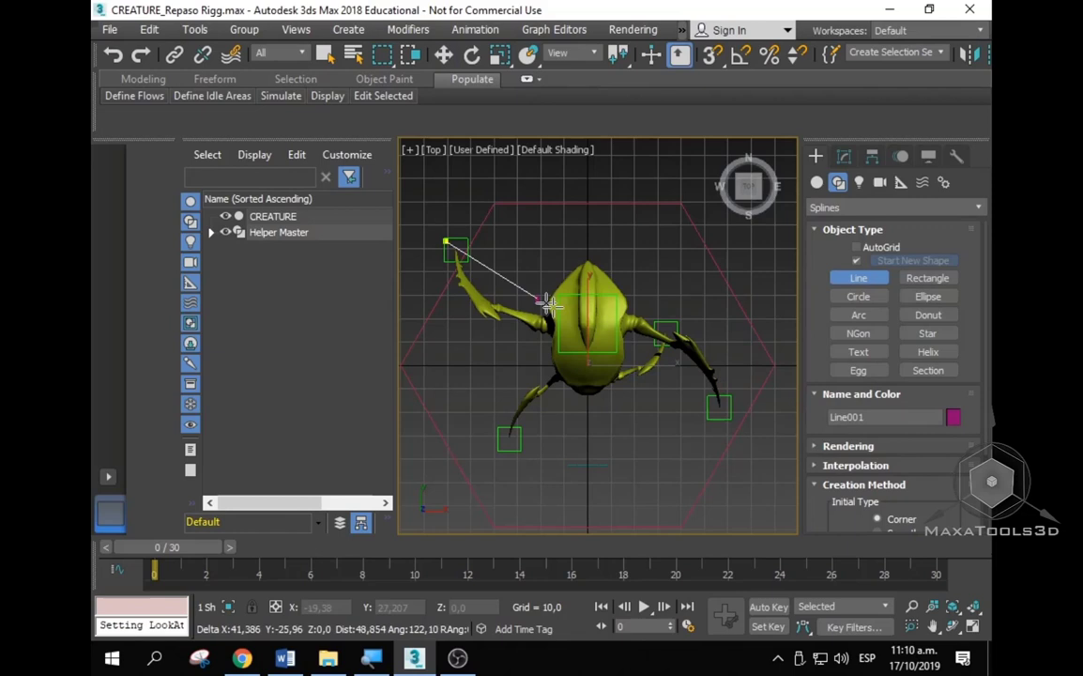
click(718, 403)
right_click(718, 403)
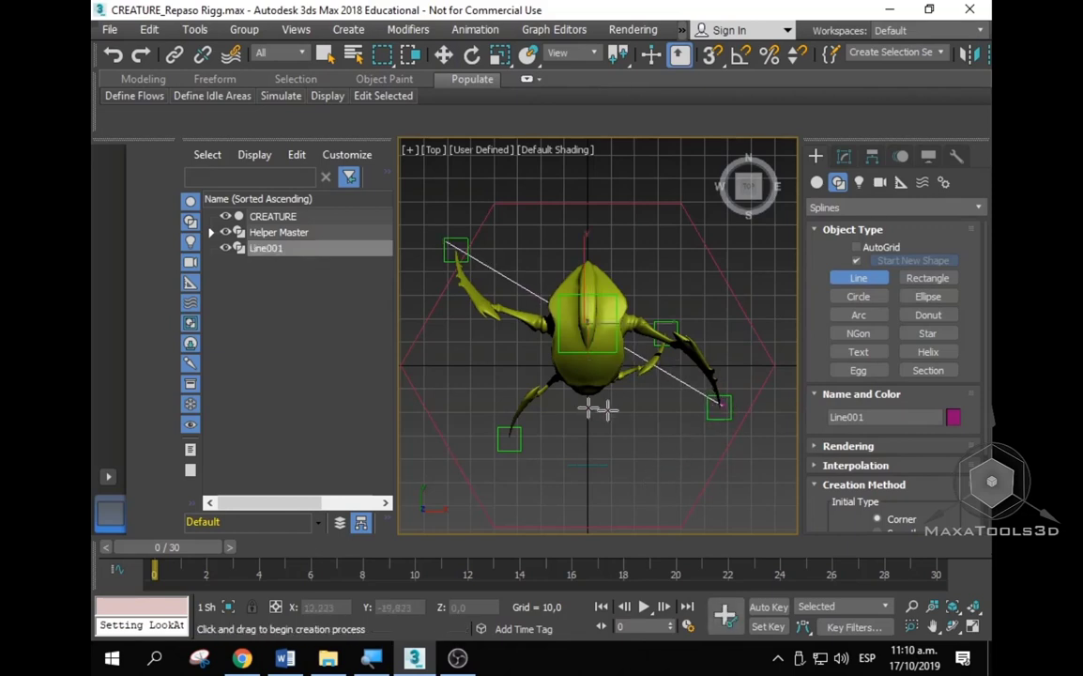
click(506, 440)
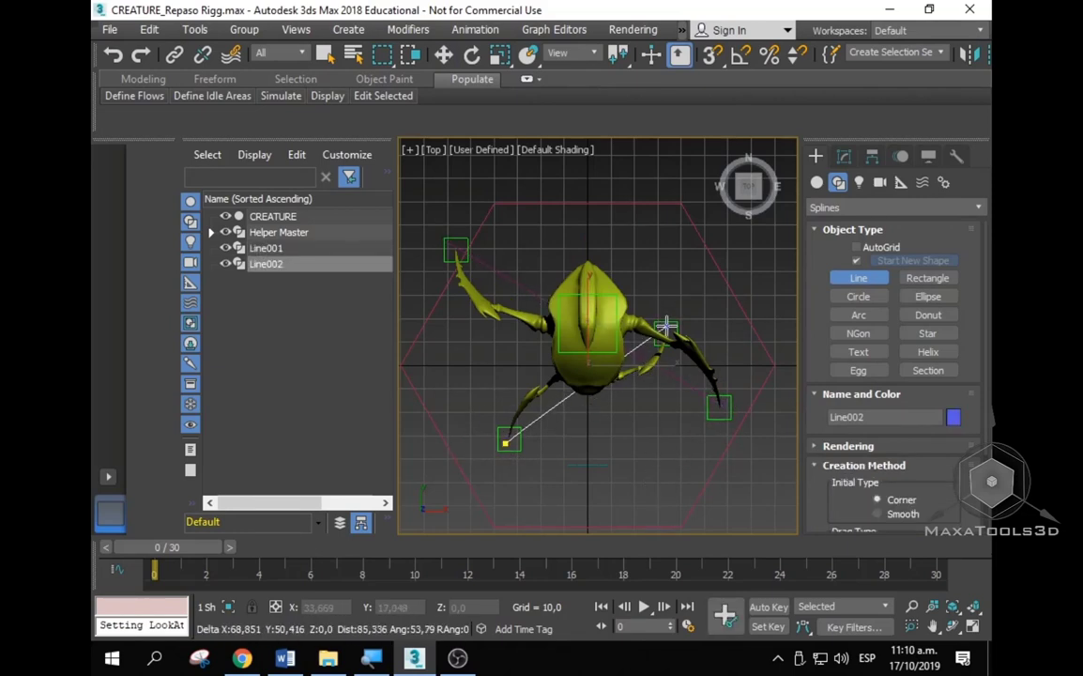
right_click(657, 417)
right_click(643, 454)
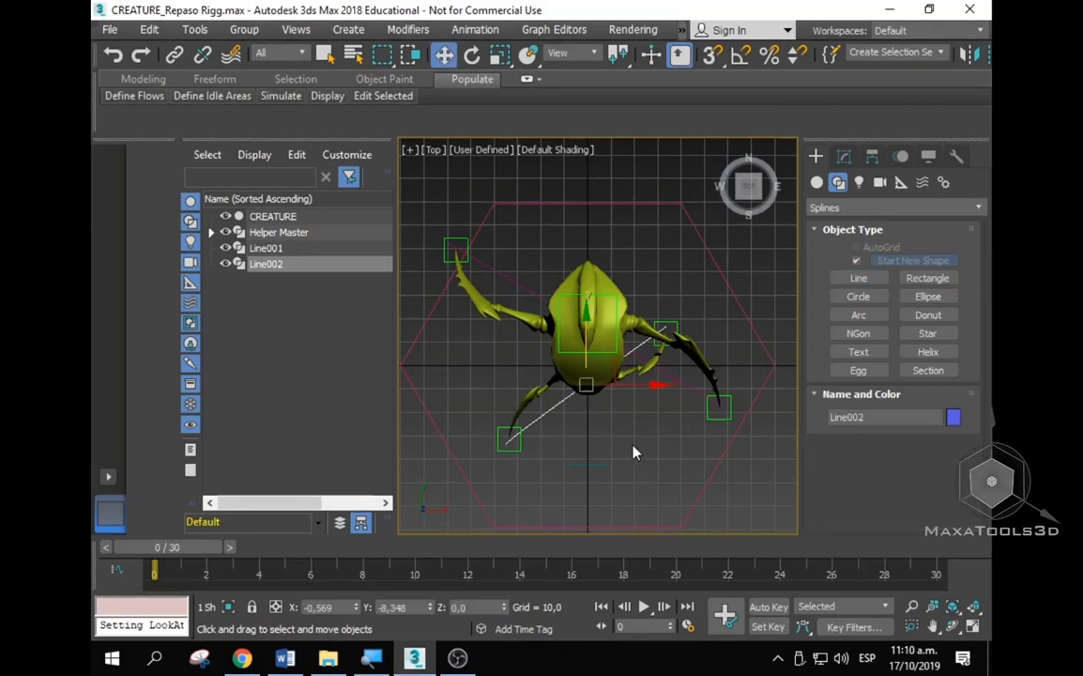
Step: Delete the Line001 guide line and show the Standard Primitives
click(691, 400)
key(Delete)
click(588, 355)
middle_drag(587, 362, 593, 343)
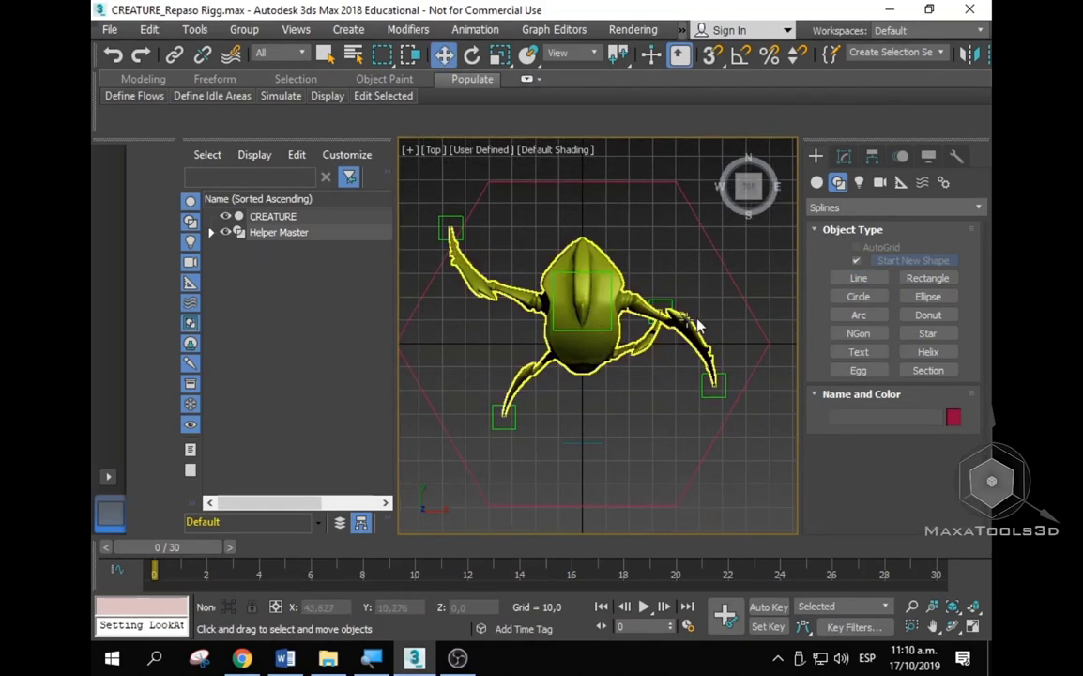
click(816, 182)
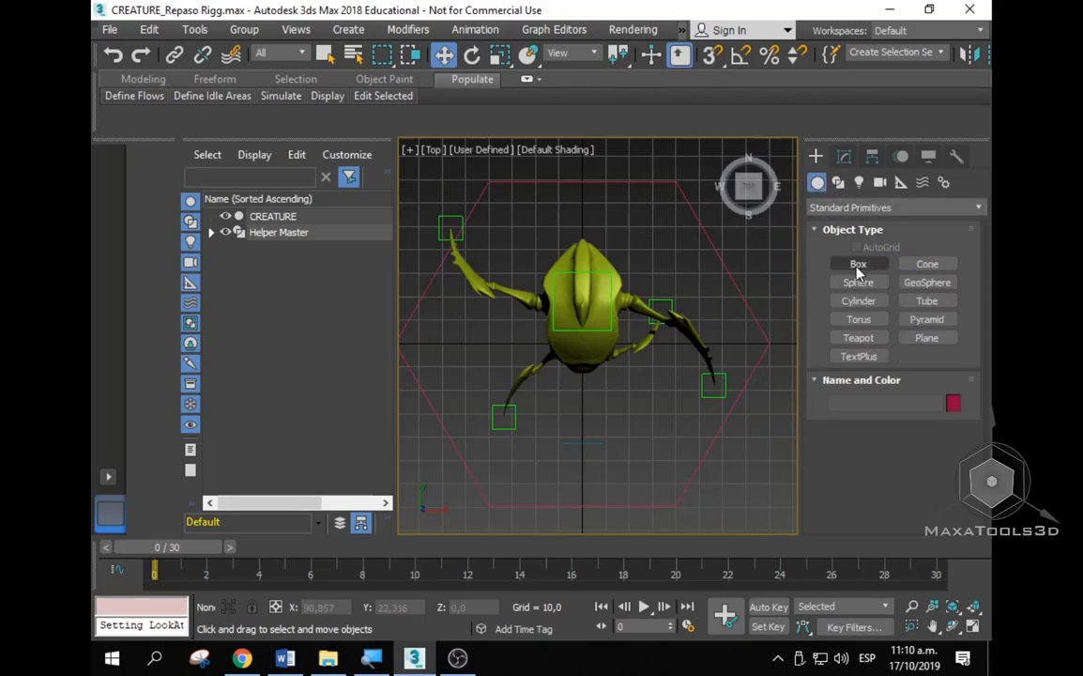
Step: Draw a long, thin box on the ground and slide it under the creature
click(858, 264)
key(l)
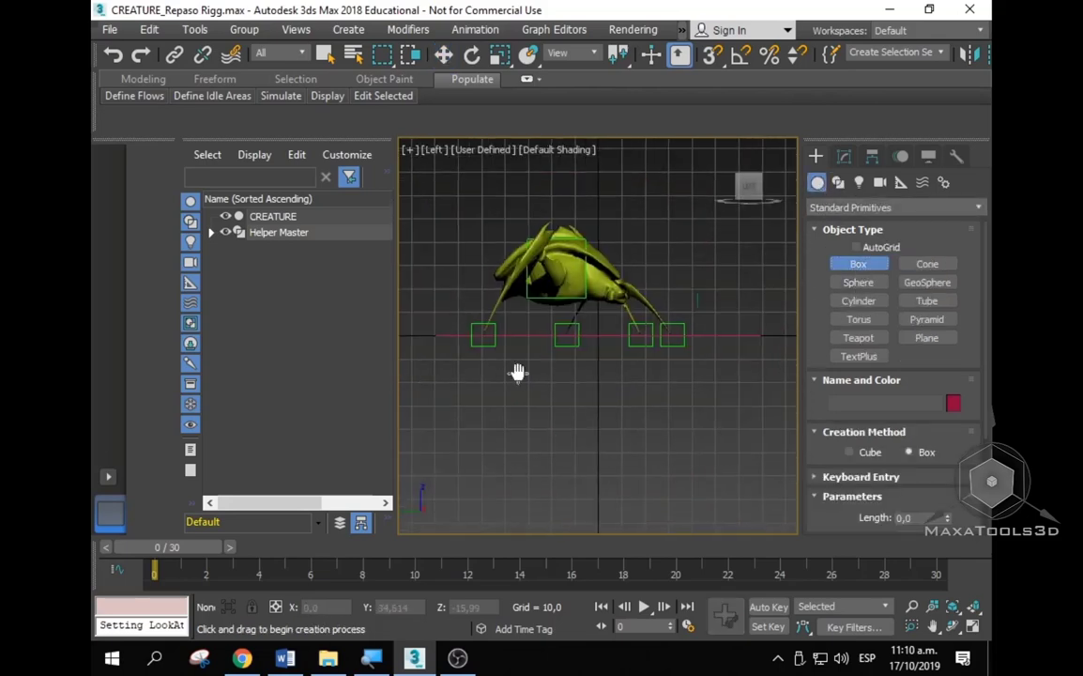
alt+middle_drag(522, 367, 521, 441)
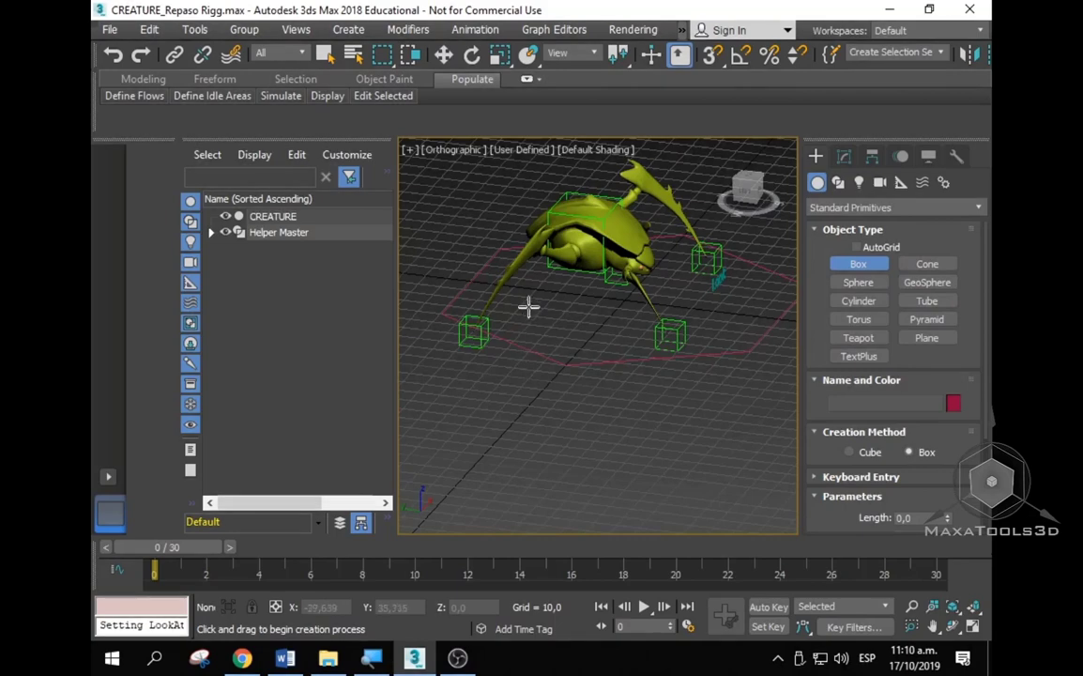
drag(529, 306, 612, 318)
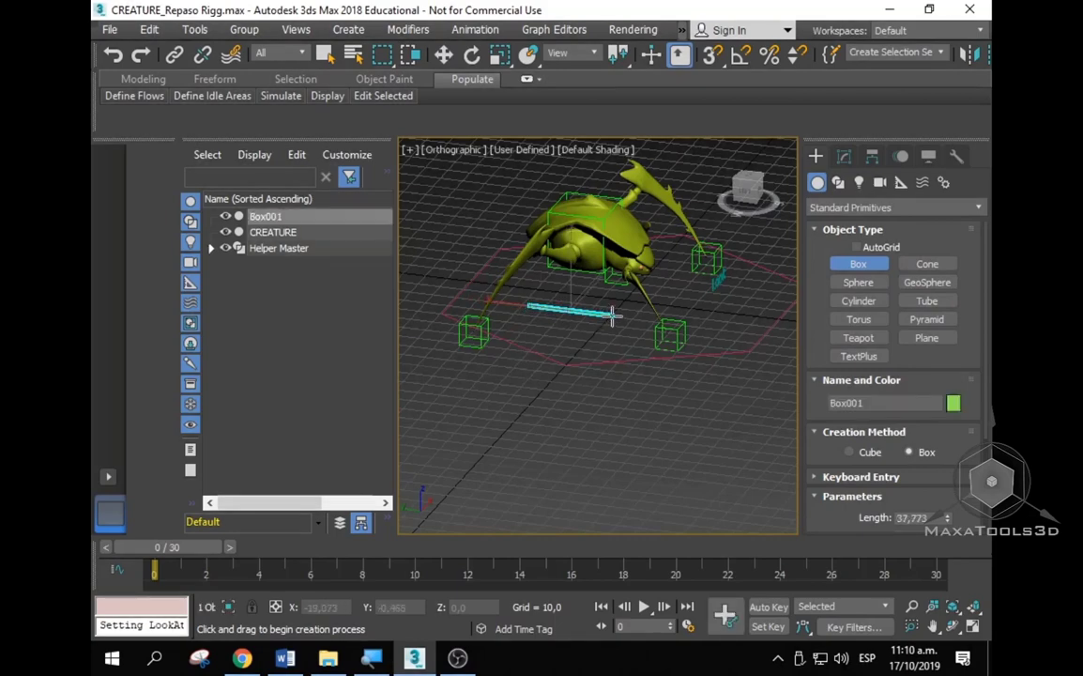
key(w)
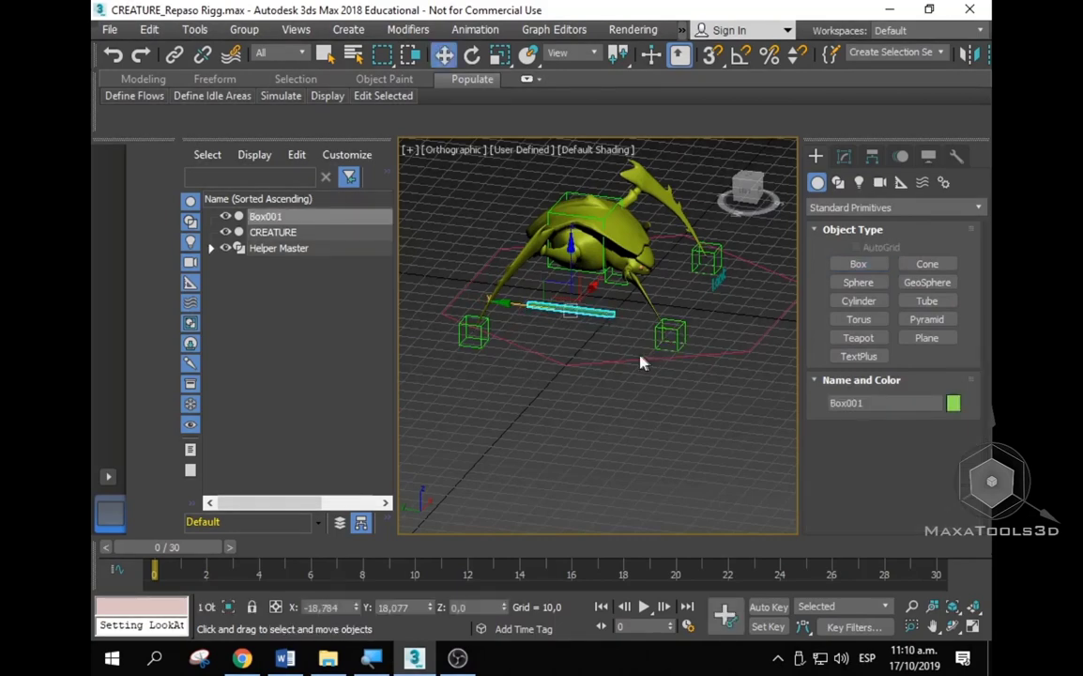
scroll(641, 363, up, 5)
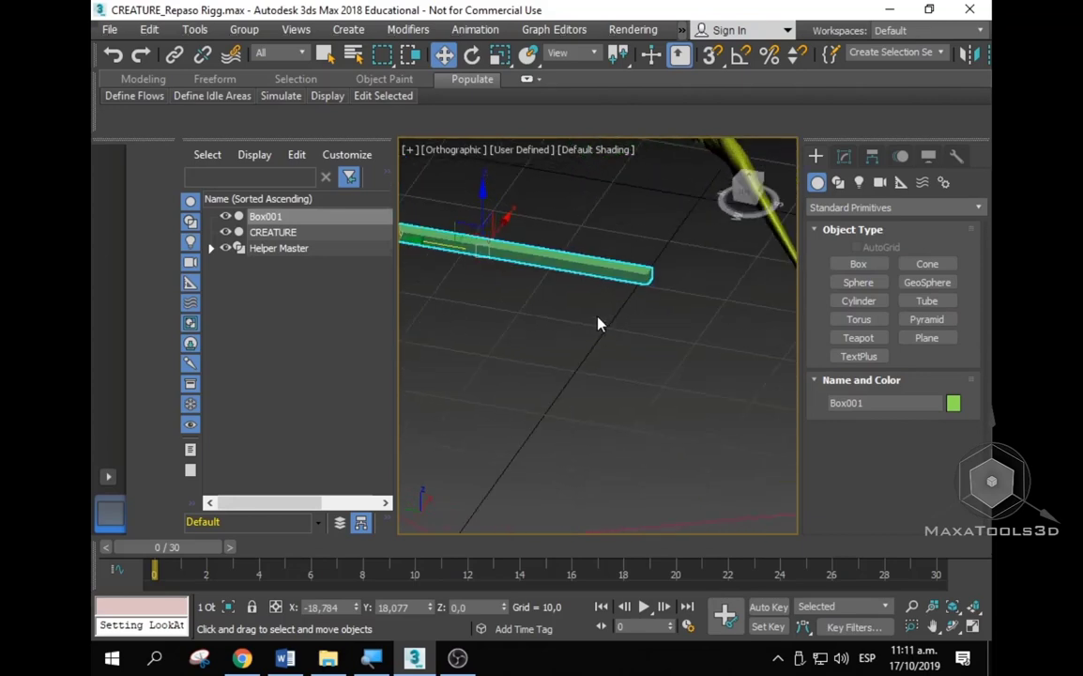
key(l)
mouse_move(597, 350)
middle_down()
mouse_move(563, 368)
mouse_move(542, 432)
middle_up()
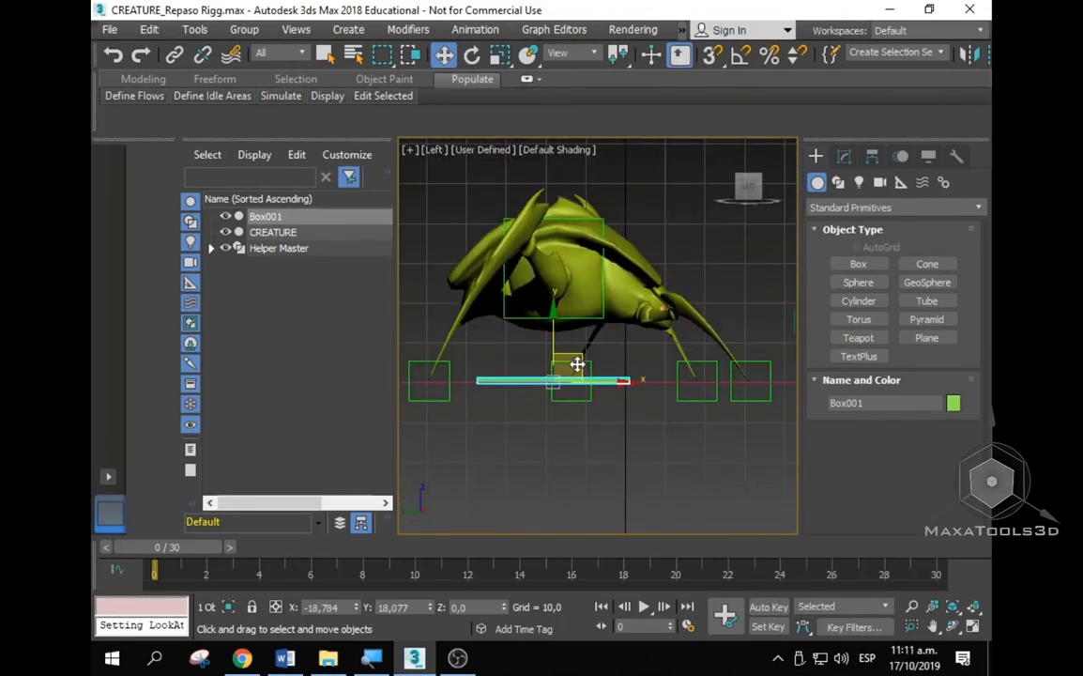
drag(577, 364, 590, 358)
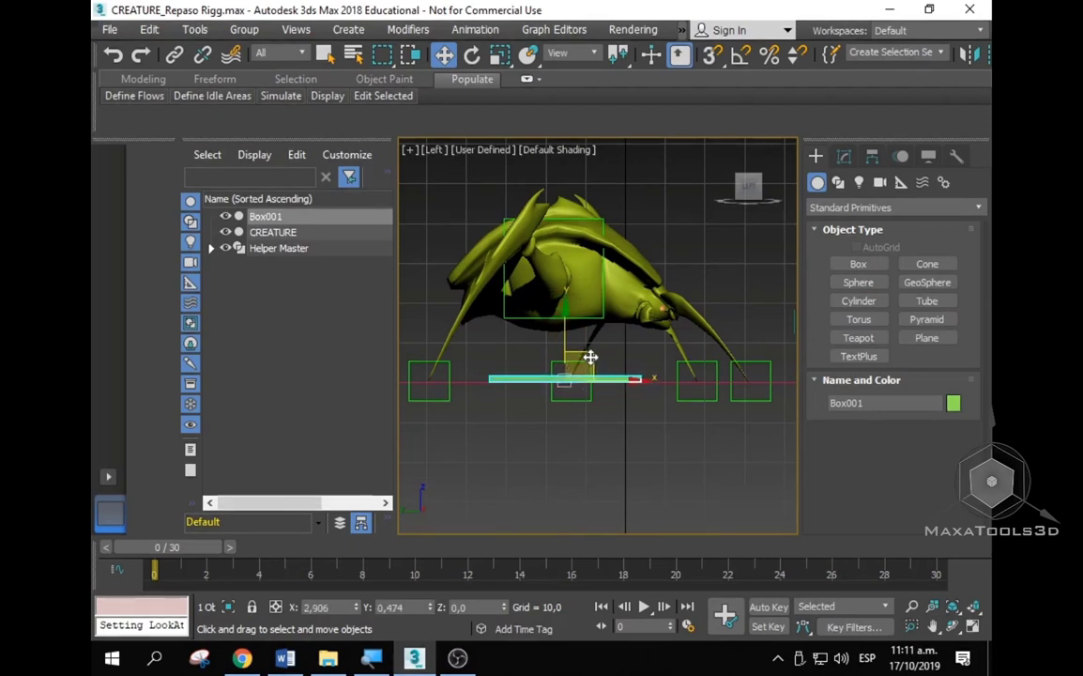
Step: Set Box001's Length to 50 and centre it beneath the creature
click(844, 156)
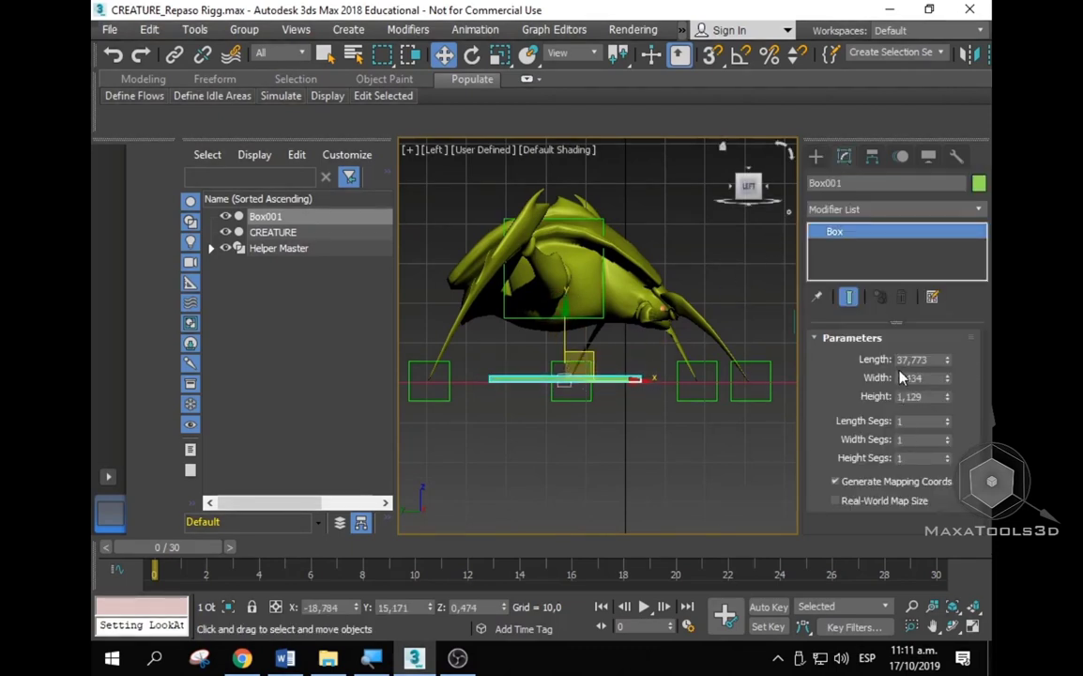
drag(945, 363, 945, 308)
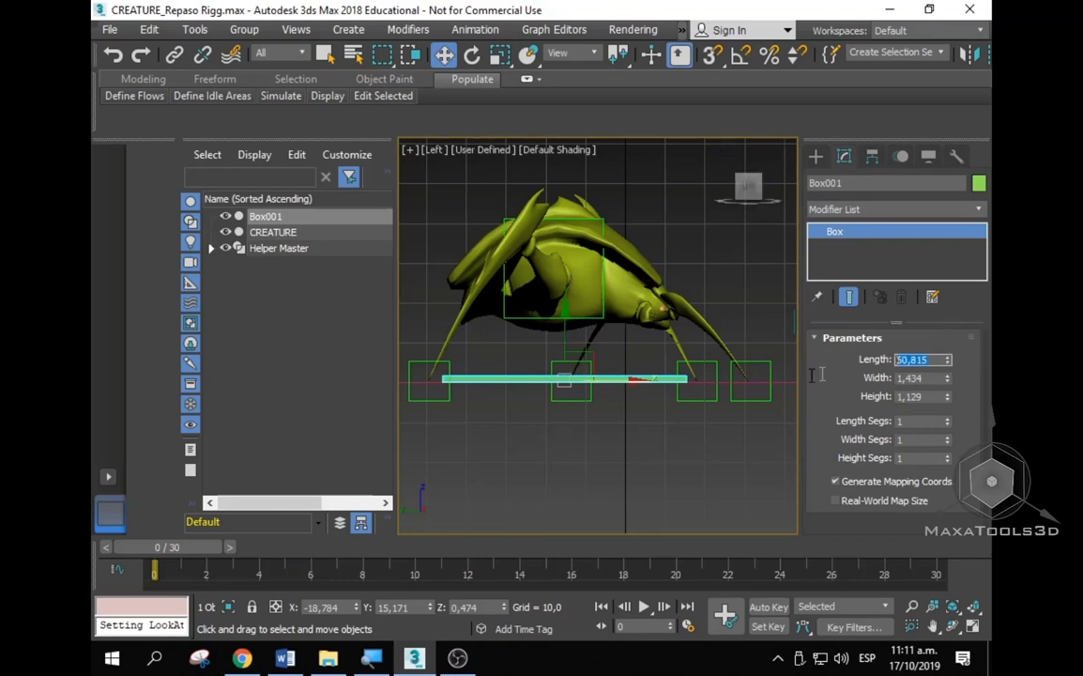
click(611, 379)
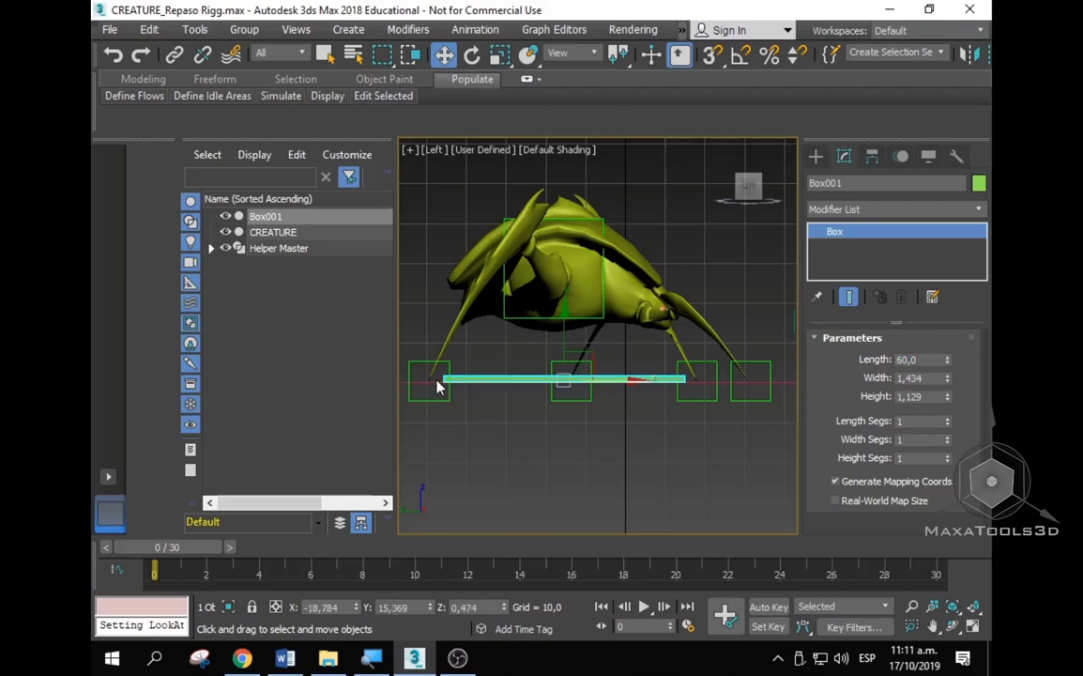
scroll(439, 385, up, 3)
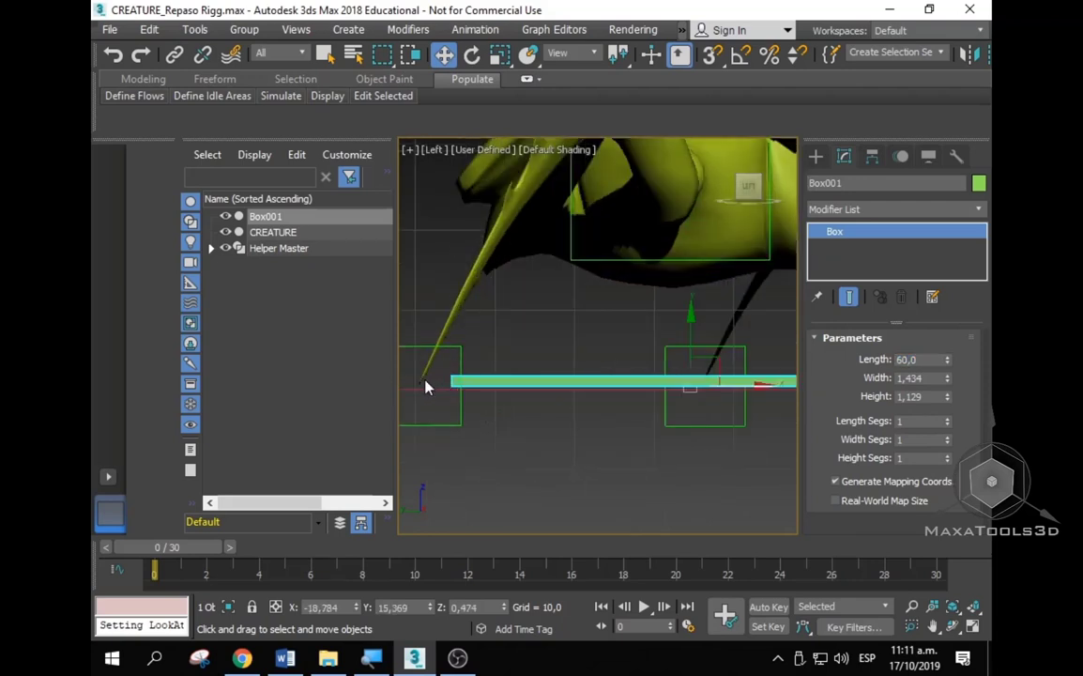
scroll(695, 414, down, 2)
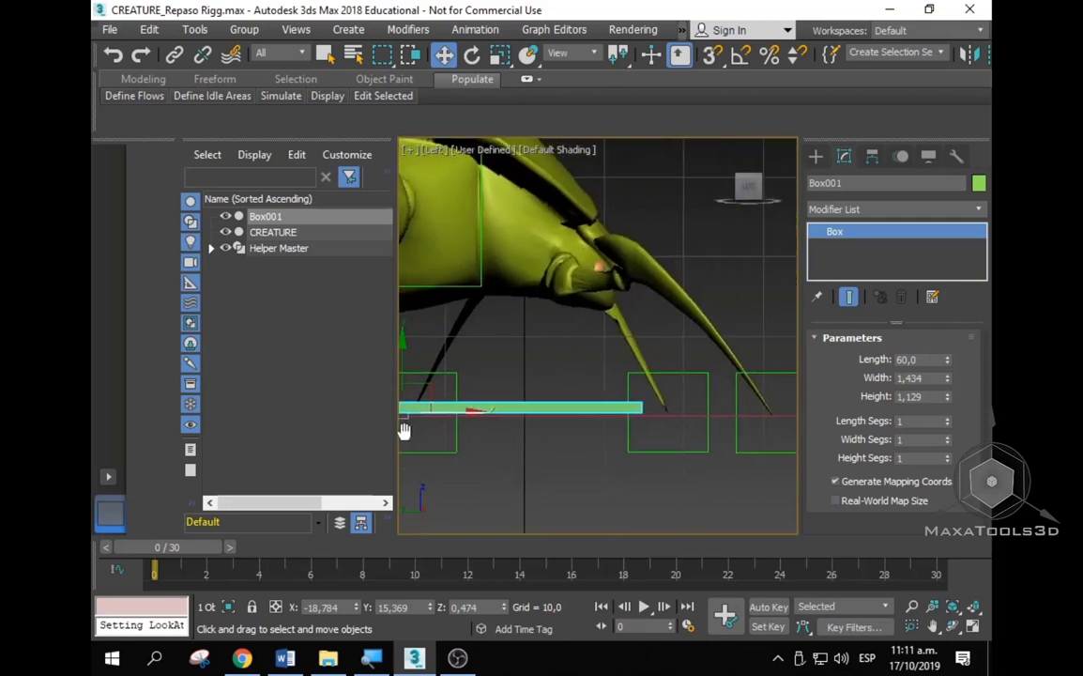
scroll(654, 411, down, 2)
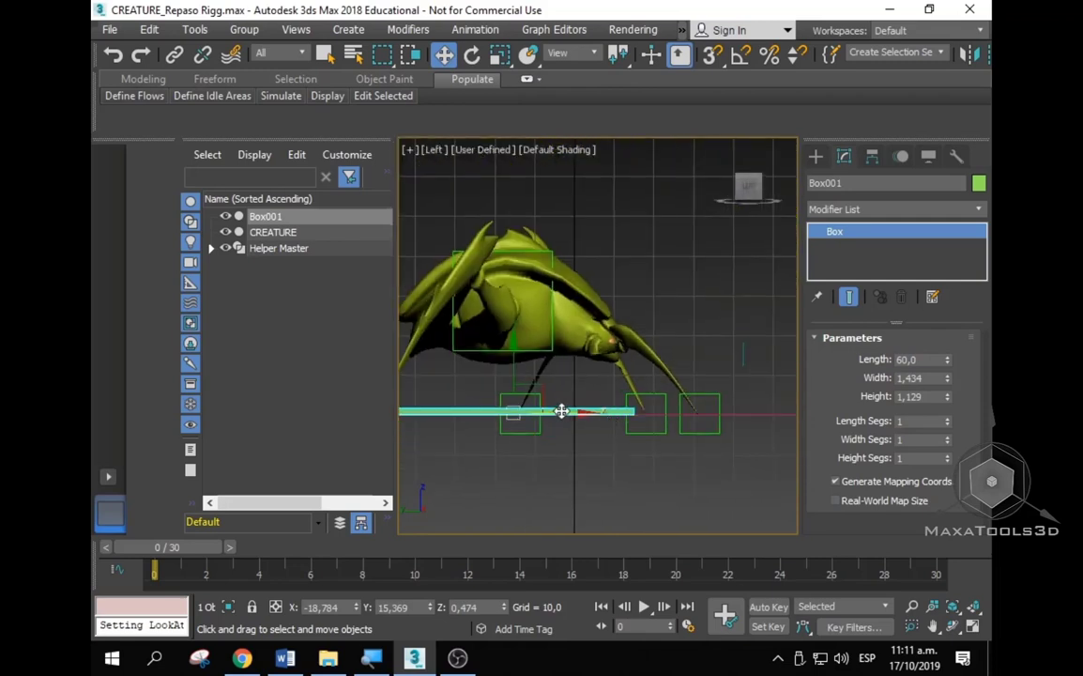
mouse_move(561, 411)
mouse_down()
mouse_move(654, 421)
mouse_move(584, 425)
mouse_up()
Step: Orbit the Perspective view to inspect the bar under the creature
middle_drag(585, 422, 665, 439)
key(p)
scroll(657, 437, down, 3)
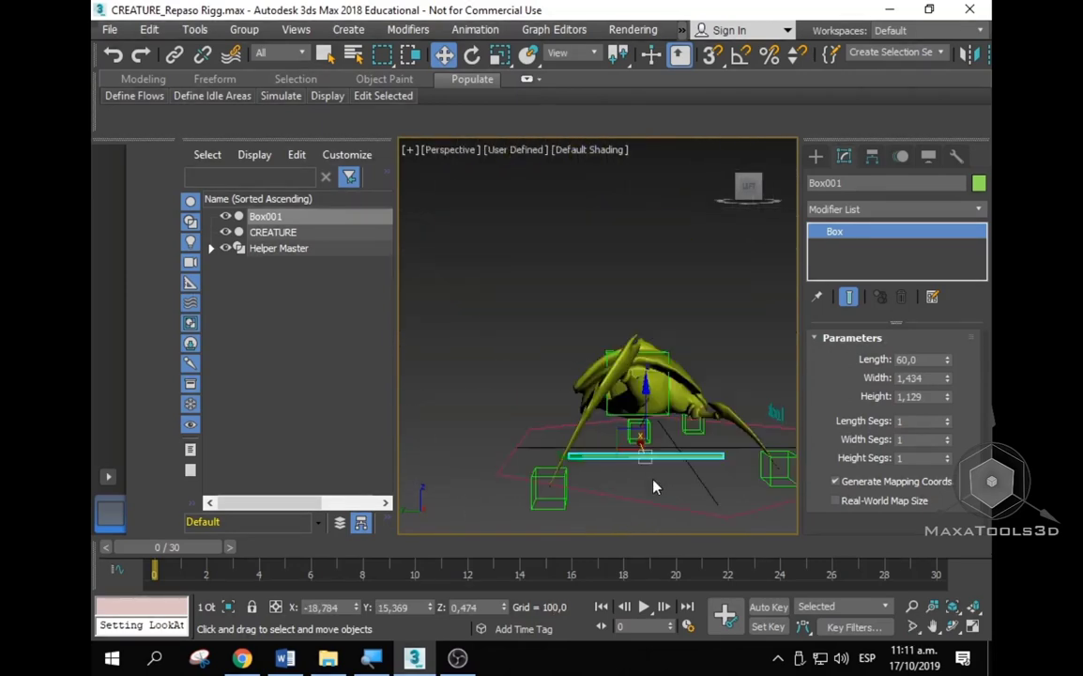
mouse_move(655, 486)
alt+middle_down()
mouse_move(496, 528)
mouse_move(545, 455)
mouse_move(634, 495)
mouse_move(510, 449)
mouse_move(642, 444)
alt+middle_up()
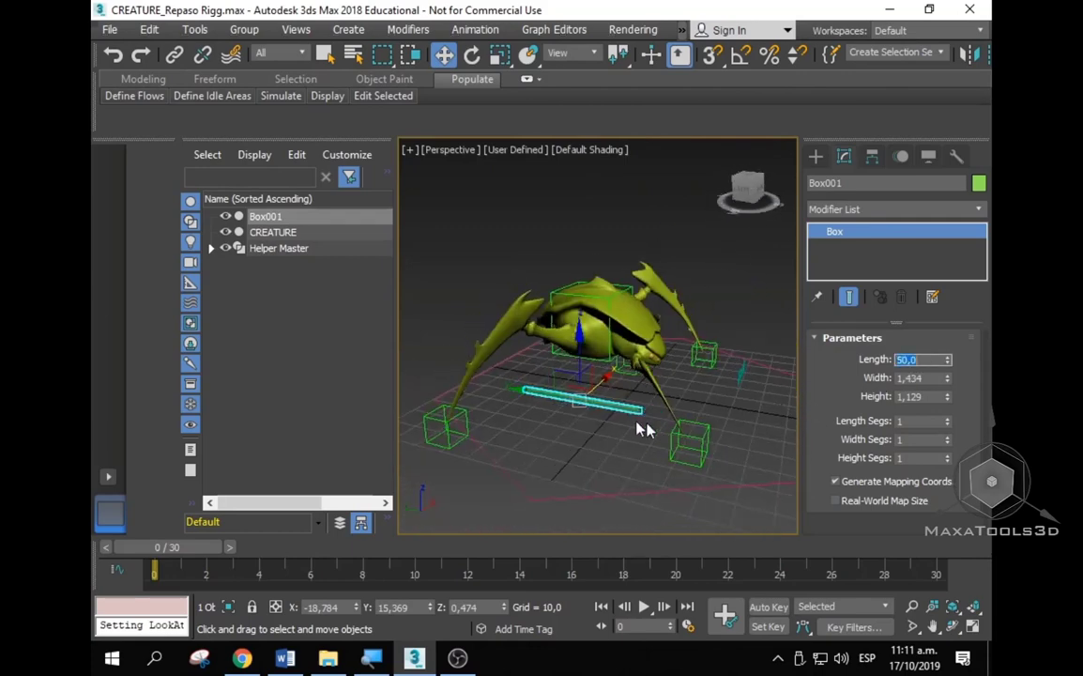
scroll(644, 429, up, 3)
mouse_move(604, 413)
alt+middle_down()
mouse_move(653, 390)
mouse_move(554, 448)
alt+middle_up()
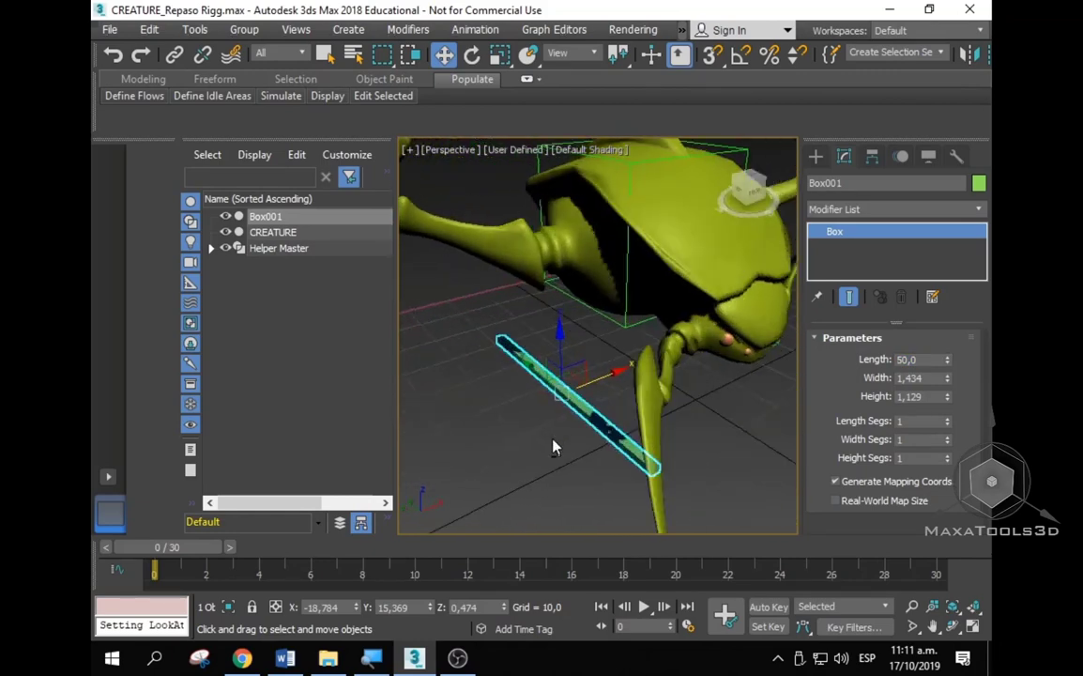
scroll(554, 448, down, 5)
Step: Give Helper Pata Izq and Helper Pata Dere a pink object colour
click(725, 391)
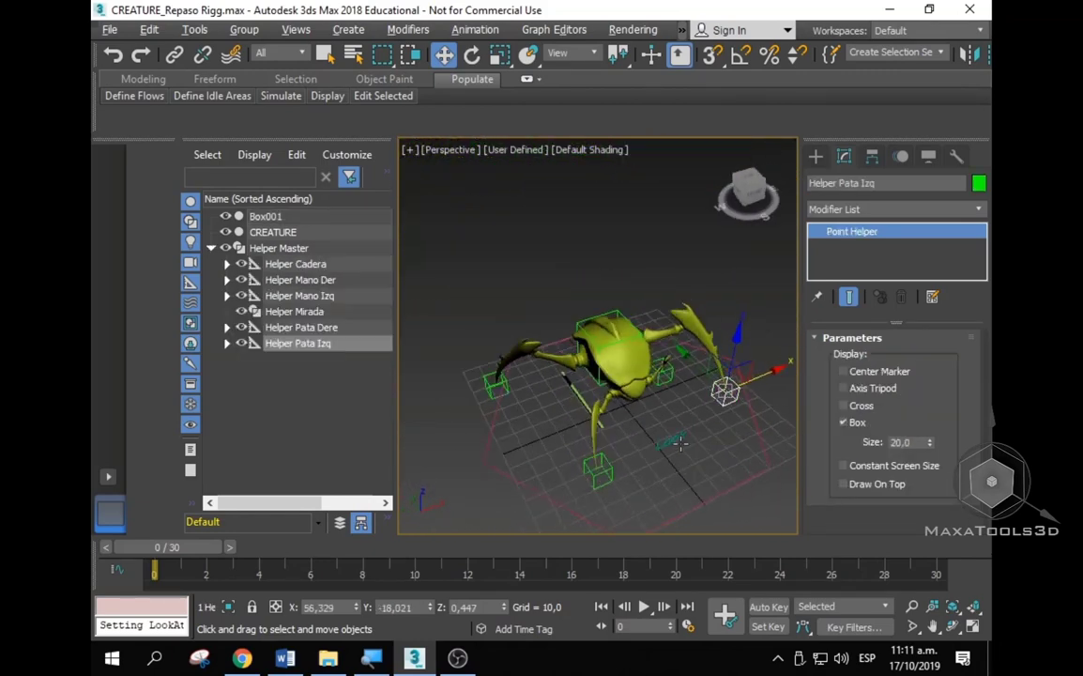
alt+middle_drag(726, 392, 551, 402)
ctrl+click(505, 349)
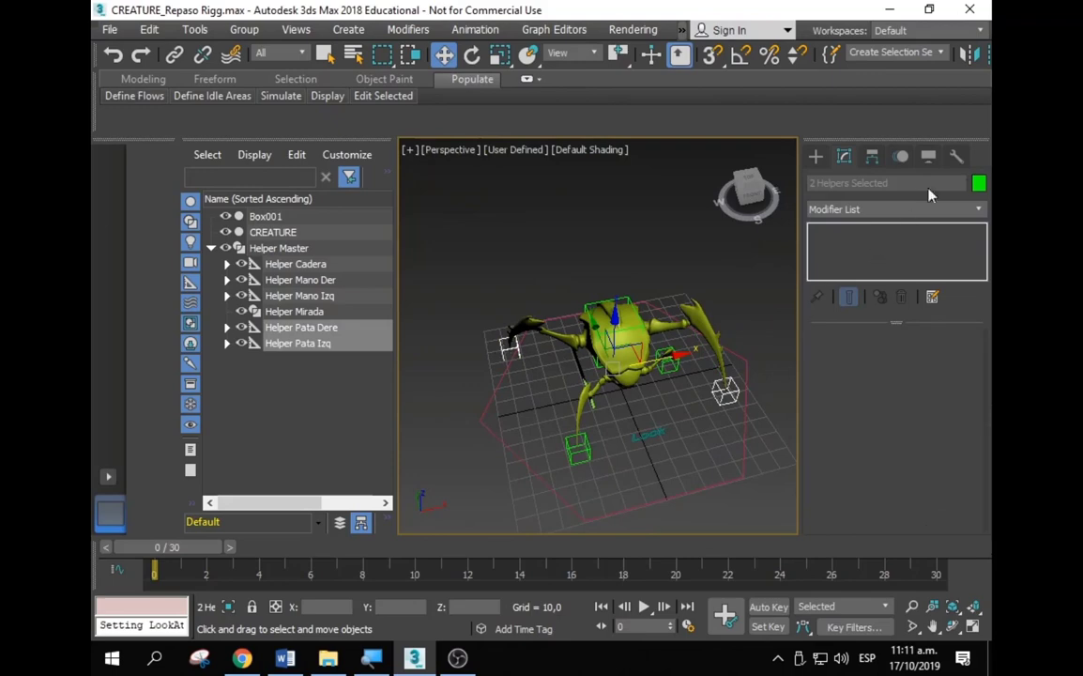
click(979, 183)
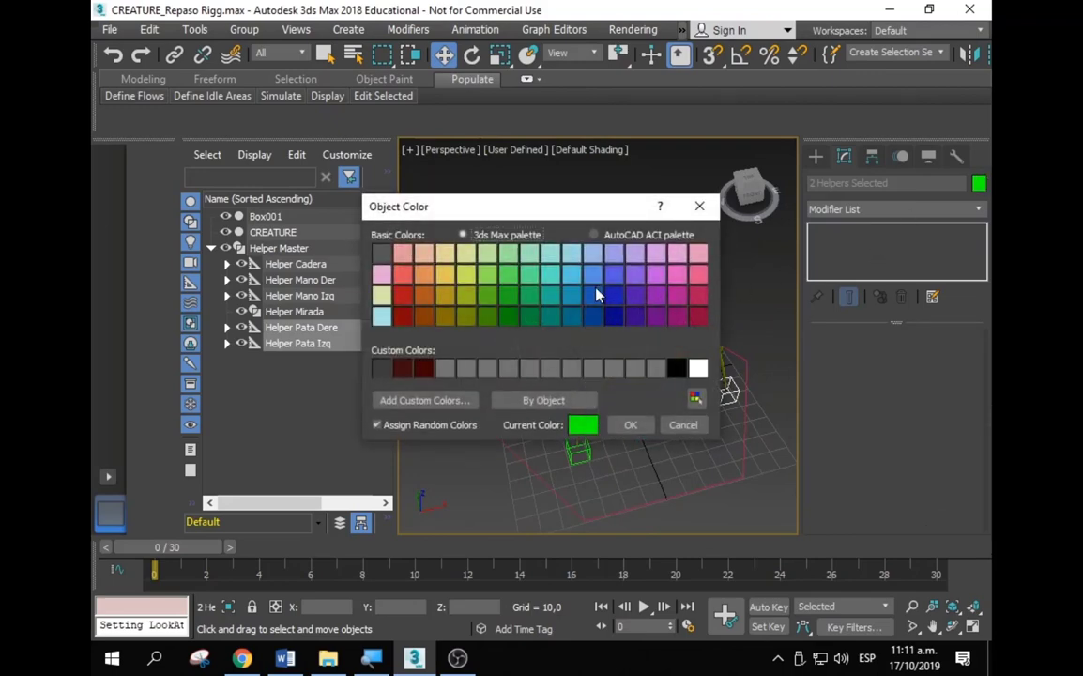
click(677, 273)
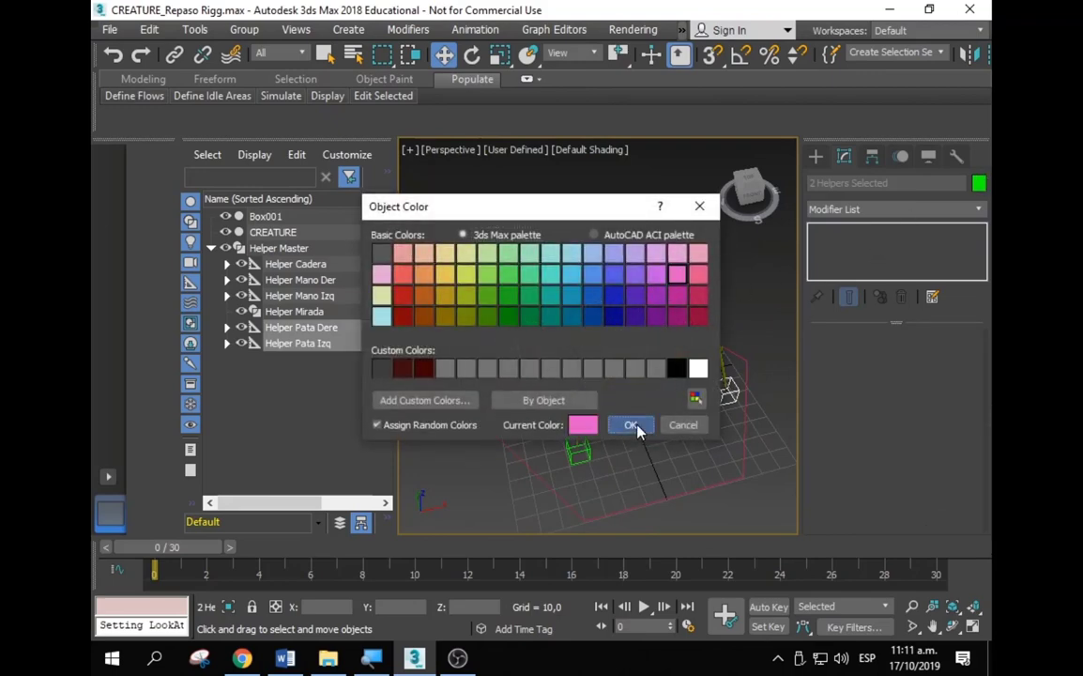
click(631, 425)
Step: In Left view, slide Helper Pata Dere right and Helper Pata Izq left toward the bar ends
key(l)
click(729, 476)
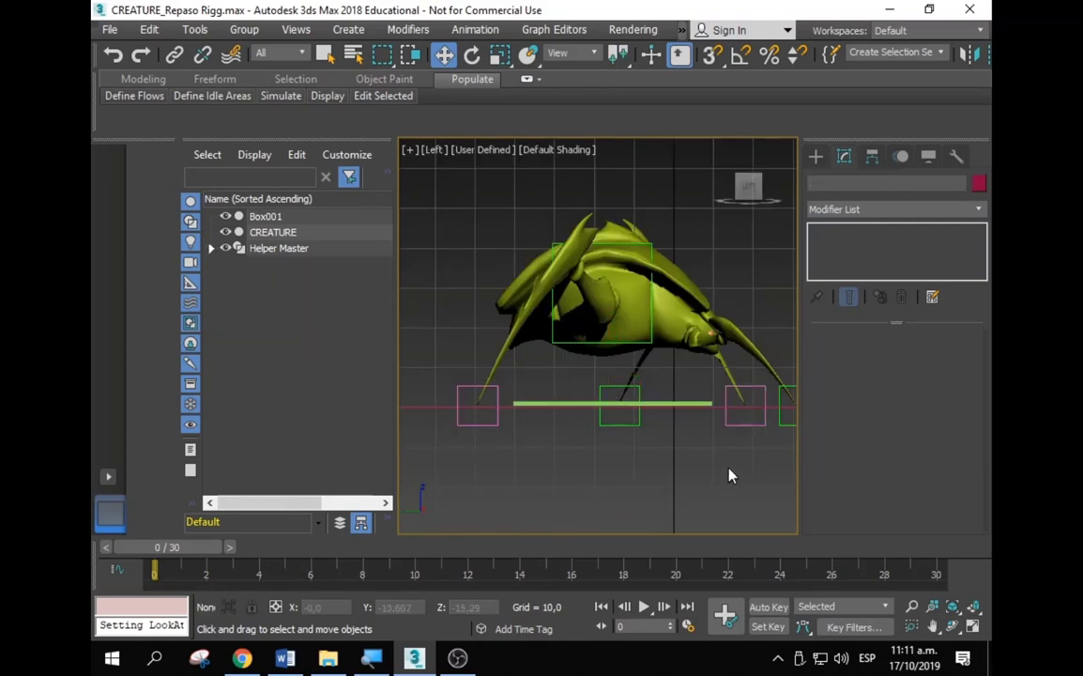
click(739, 406)
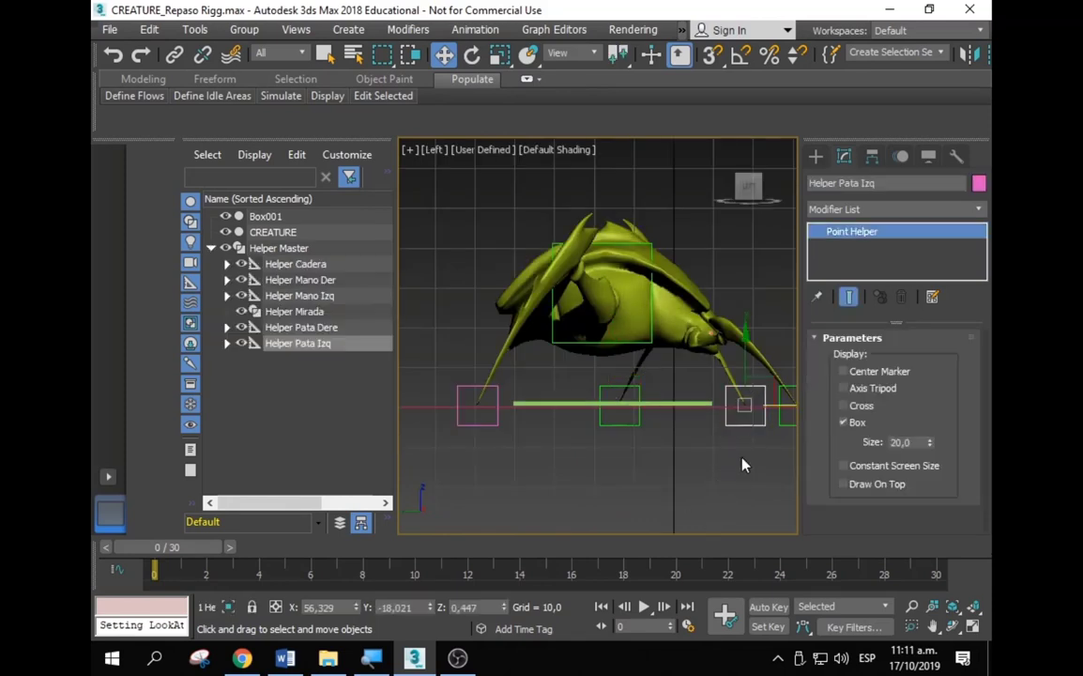
click(736, 478)
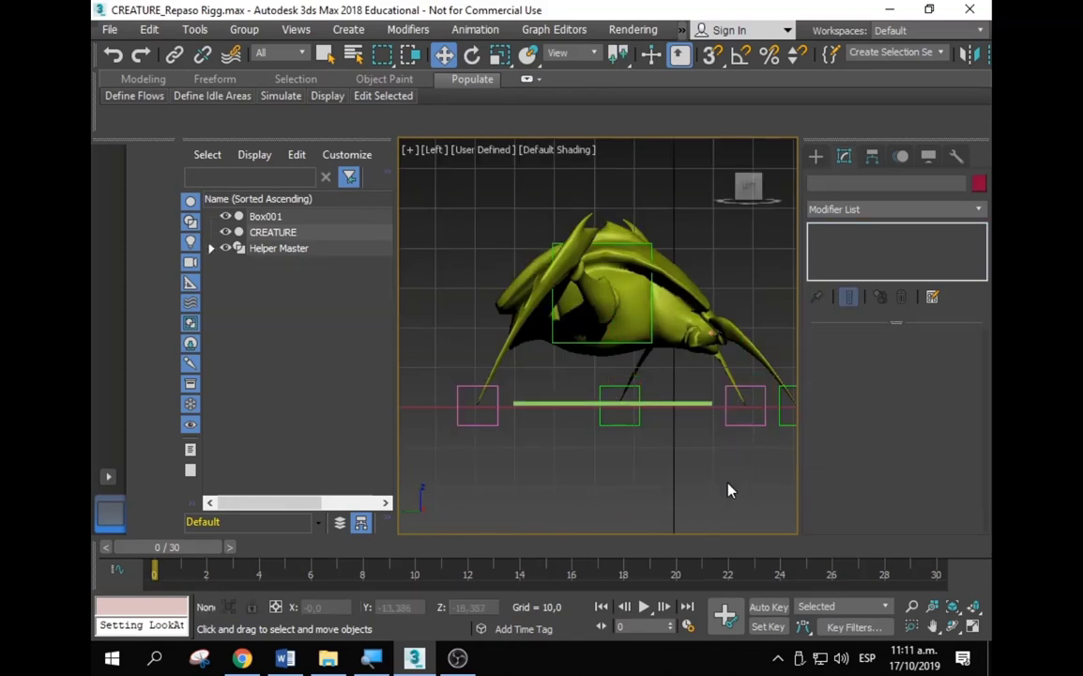
click(460, 390)
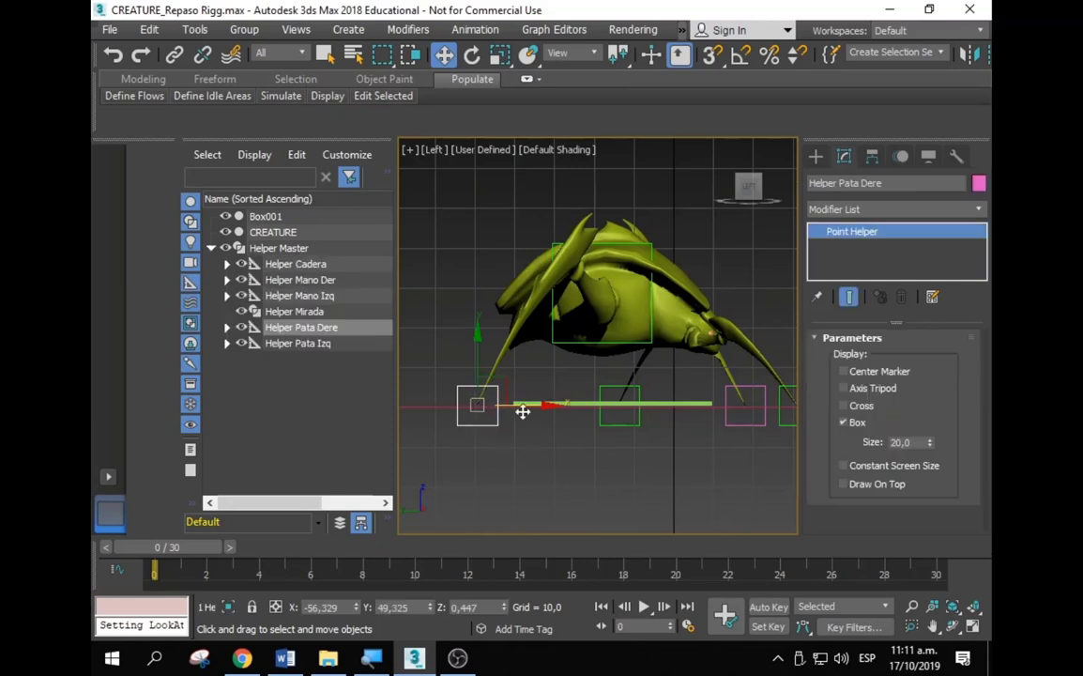
drag(523, 411, 558, 411)
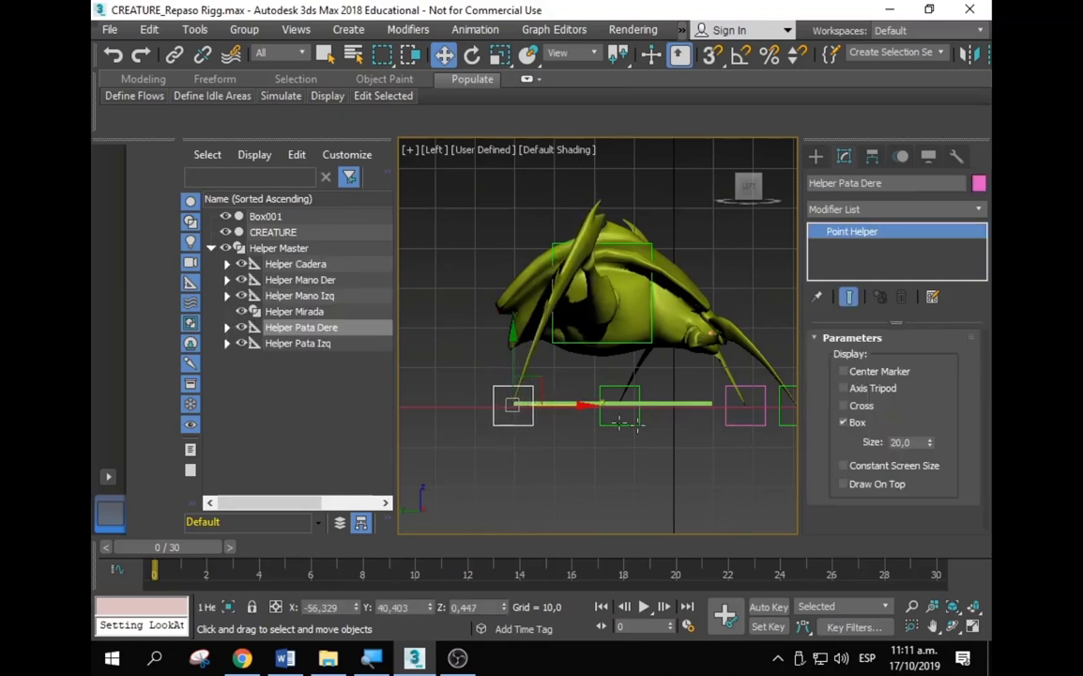
click(752, 398)
drag(773, 407, 745, 409)
Step: Slide the Box001 bar right so it sits under the creature
scroll(732, 408, up, 2)
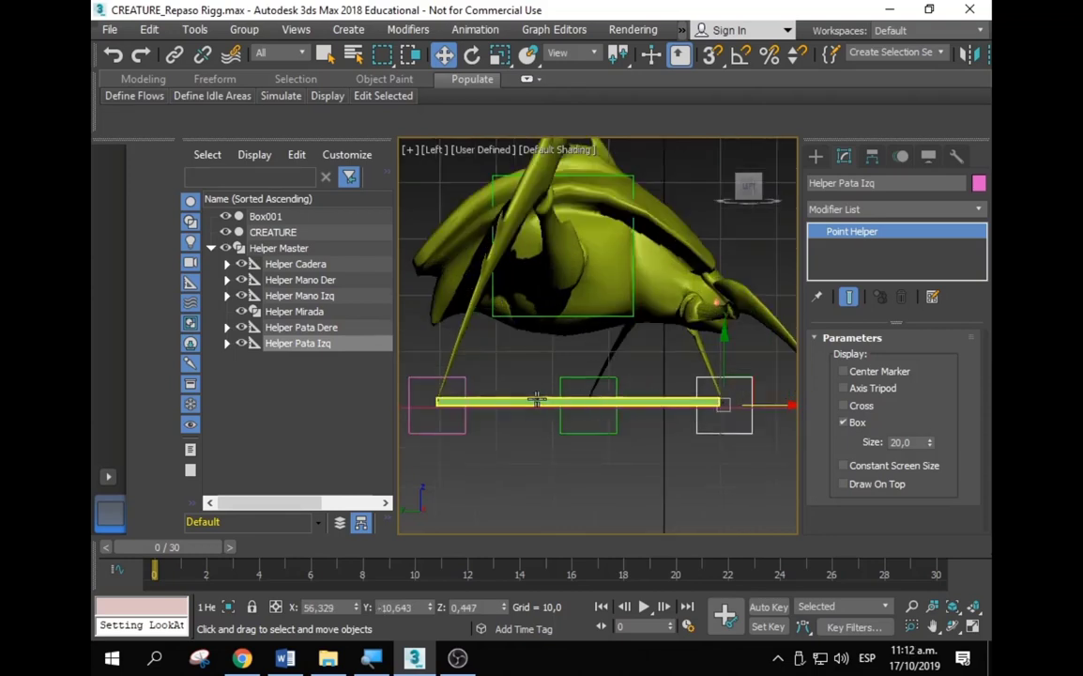
click(666, 402)
click(631, 403)
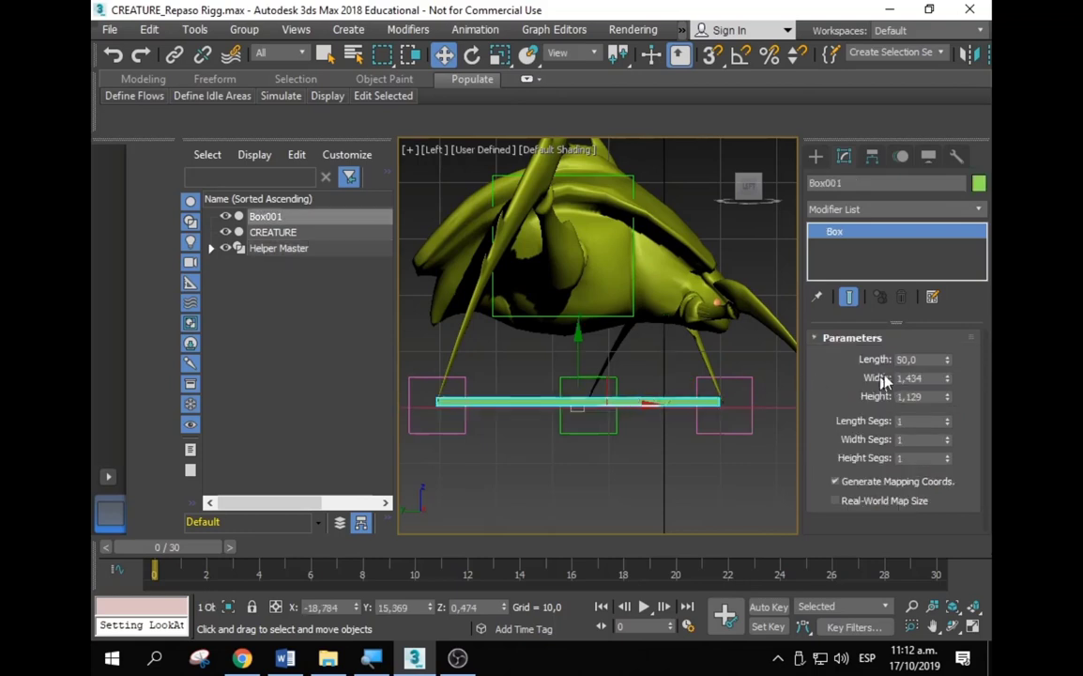
middle_drag(602, 447, 550, 402)
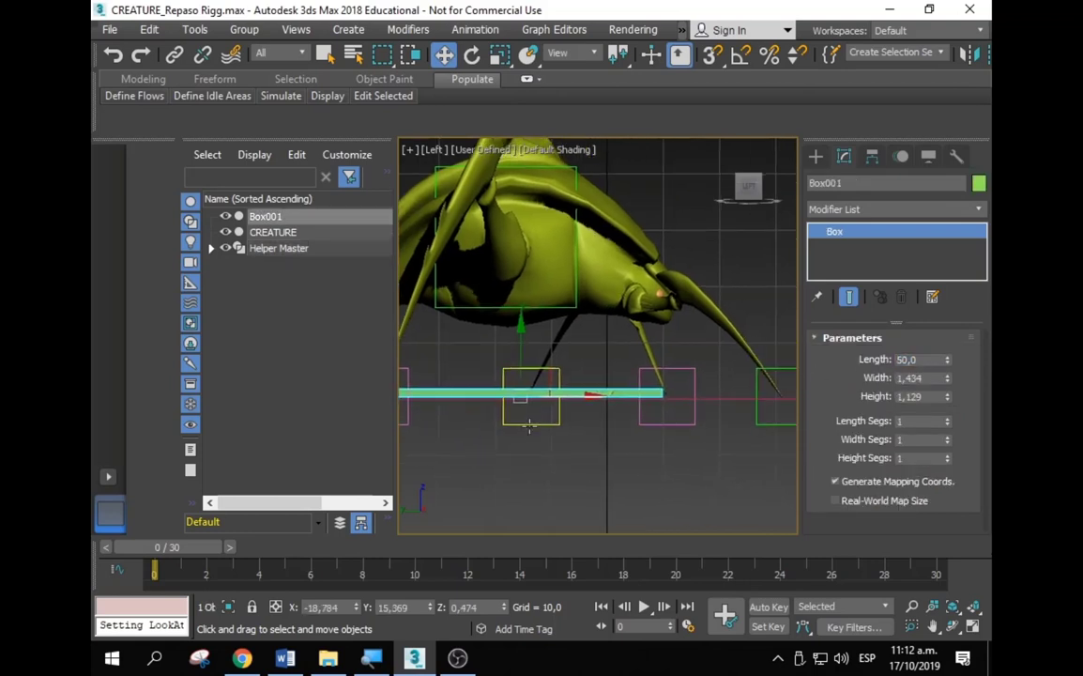
scroll(549, 403, down, 2)
drag(547, 404, 645, 406)
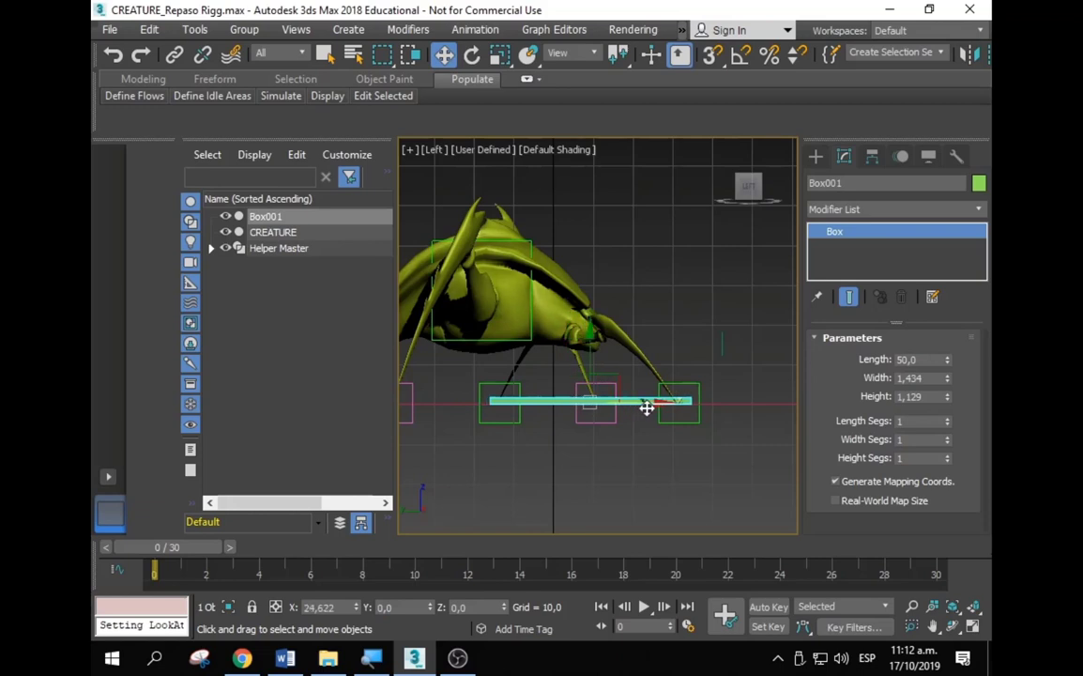
Step: Align Helper Mano Der with the bar's end, nudging Box001 slightly left
click(696, 392)
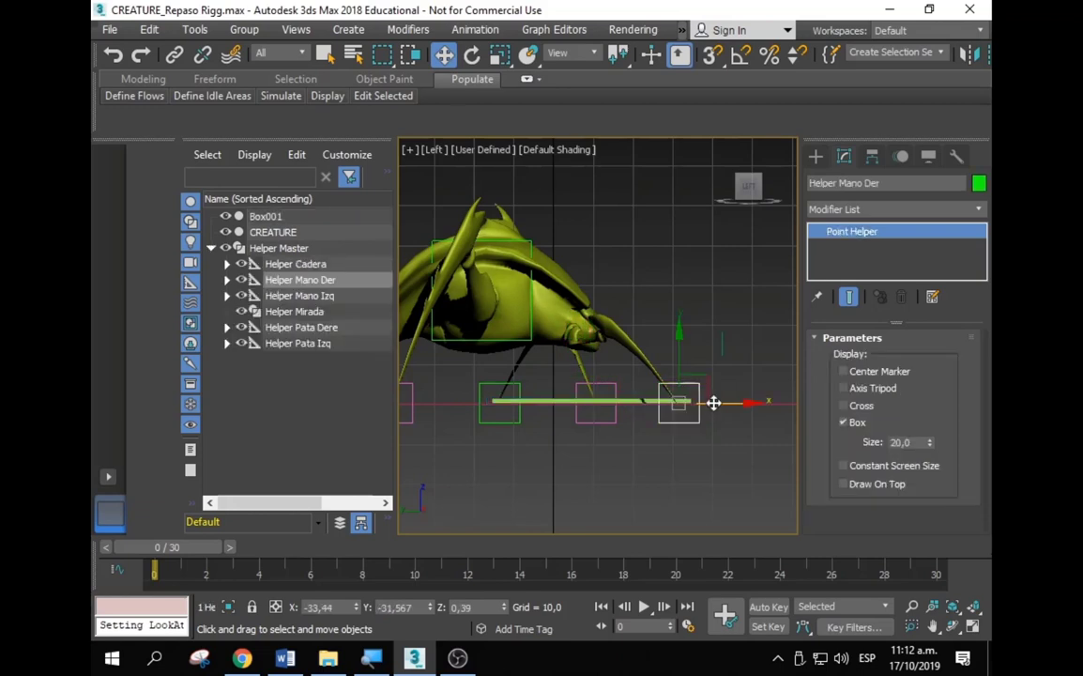
drag(713, 403, 723, 403)
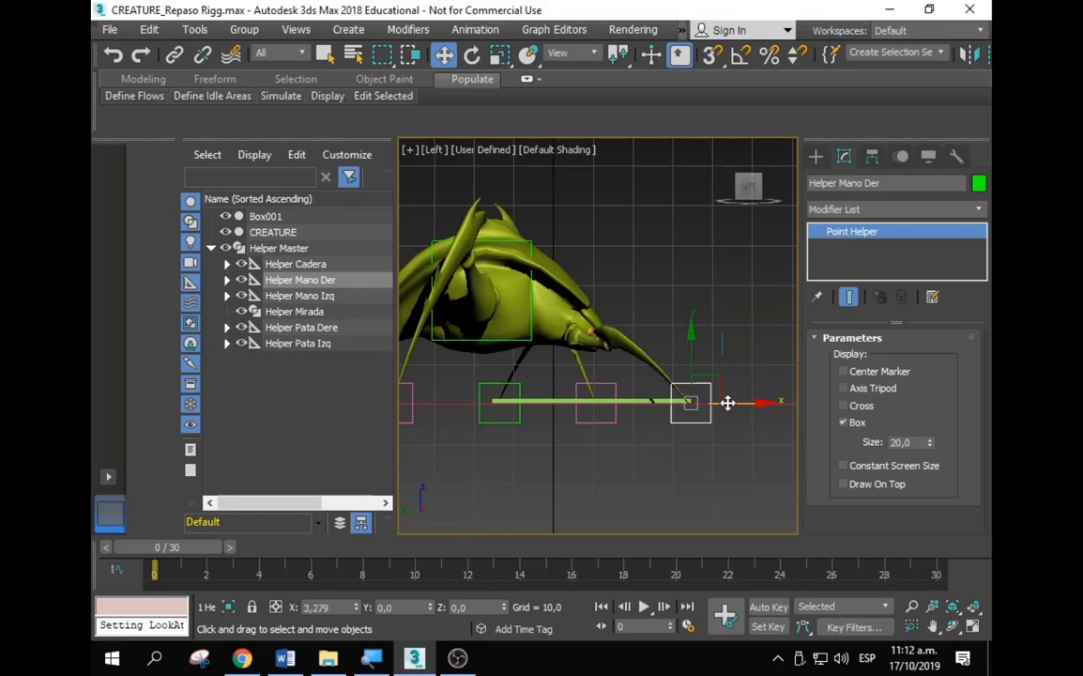
click(554, 402)
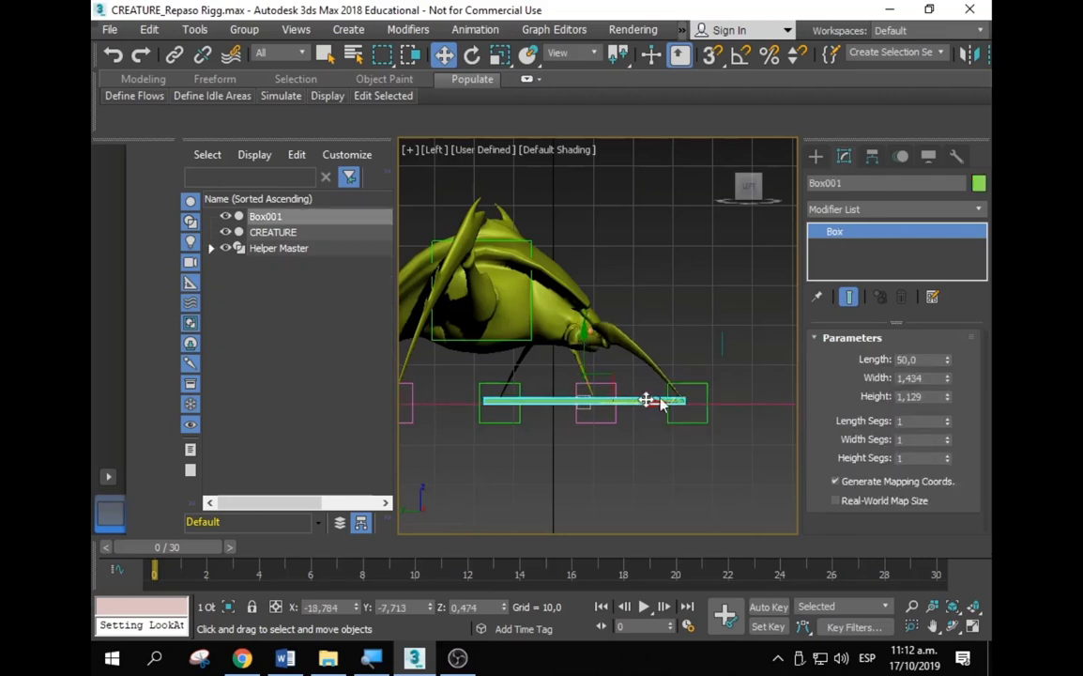
click(706, 387)
drag(725, 400, 720, 404)
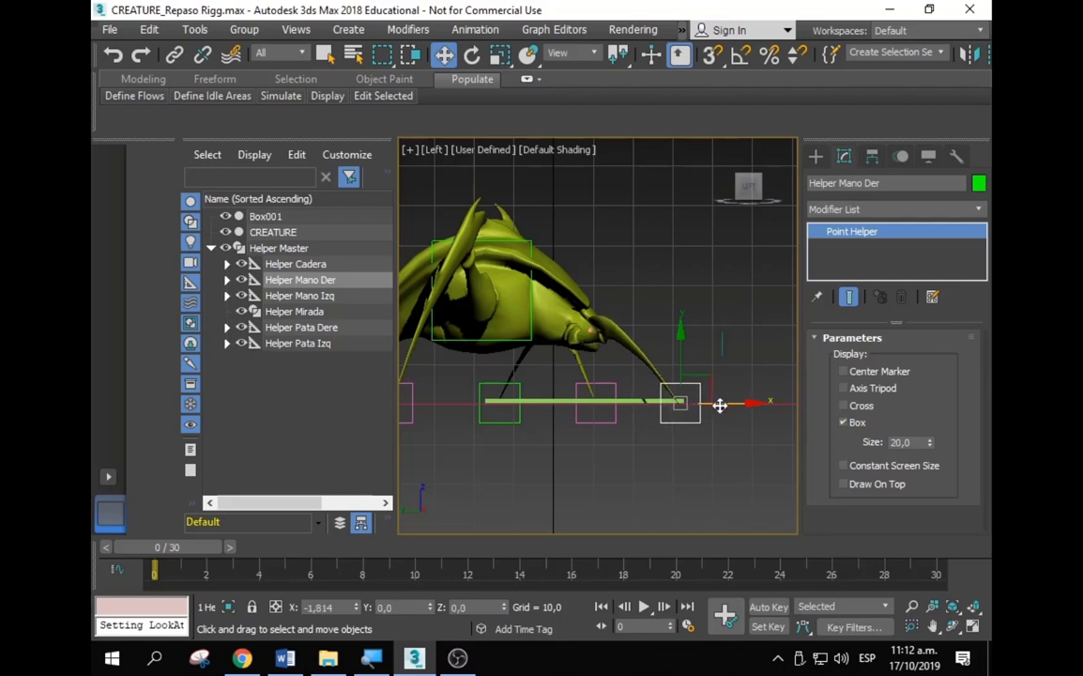
click(646, 402)
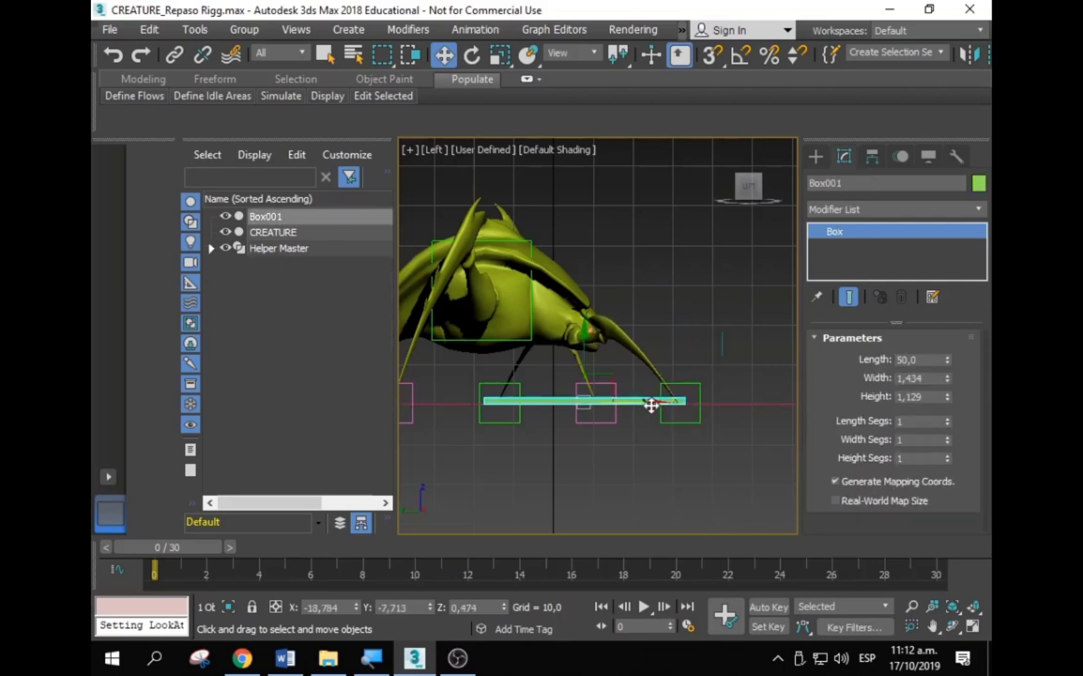
drag(651, 404, 643, 403)
Step: Move Helper Mano Izq to the bar's other end and view the rig in Perspective
scroll(526, 398, up, 2)
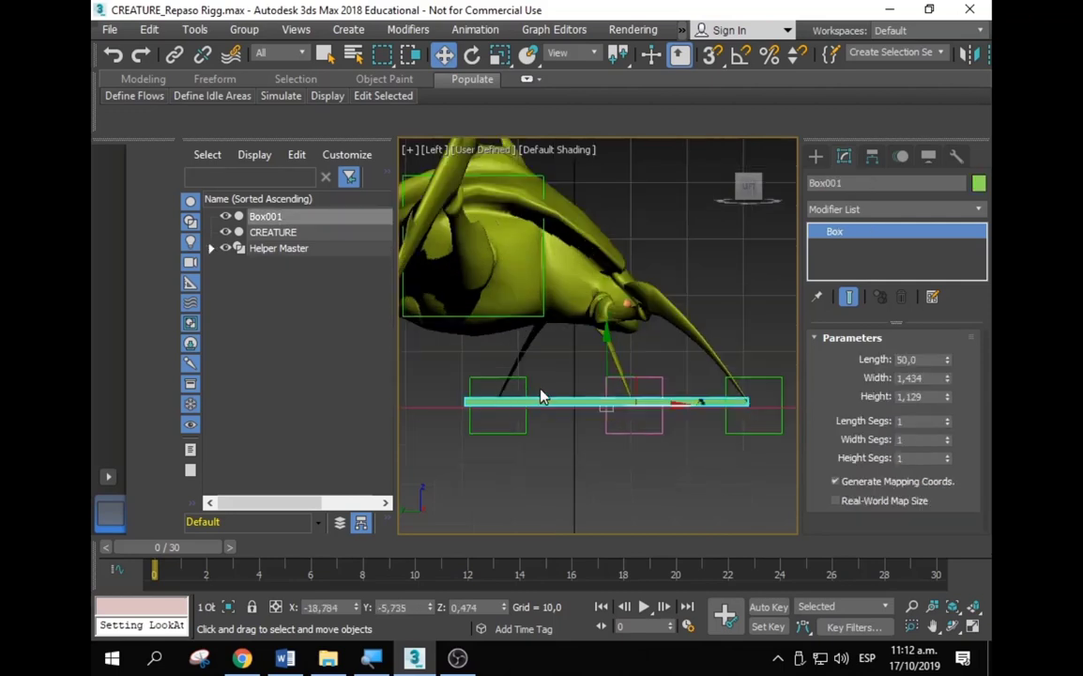
click(526, 388)
drag(542, 406, 509, 404)
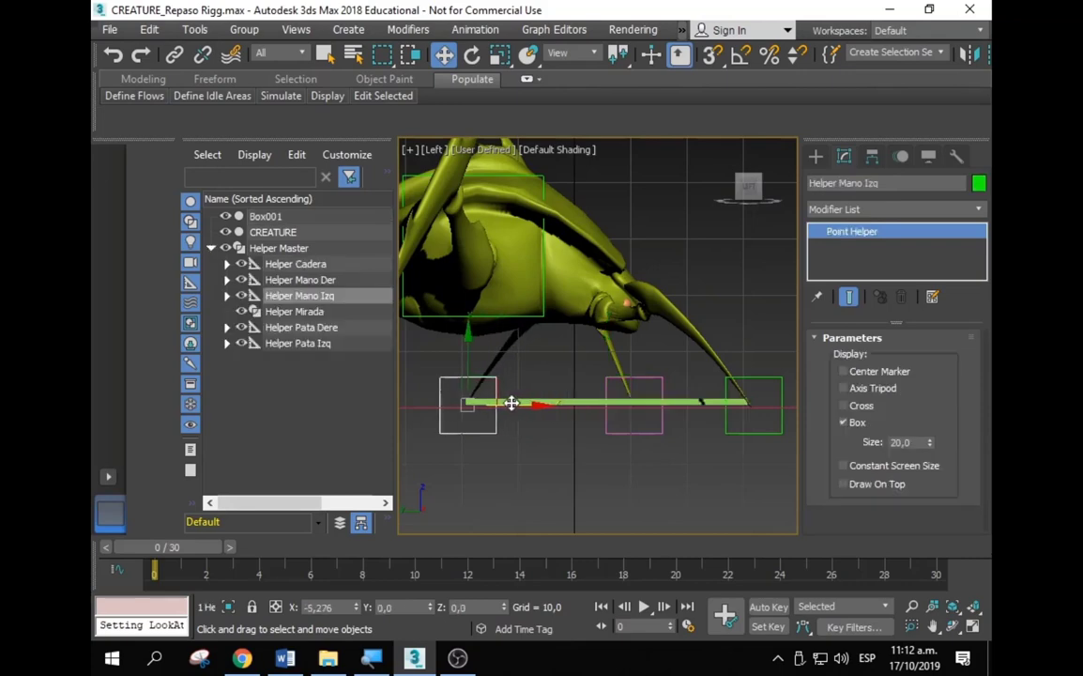
key(p)
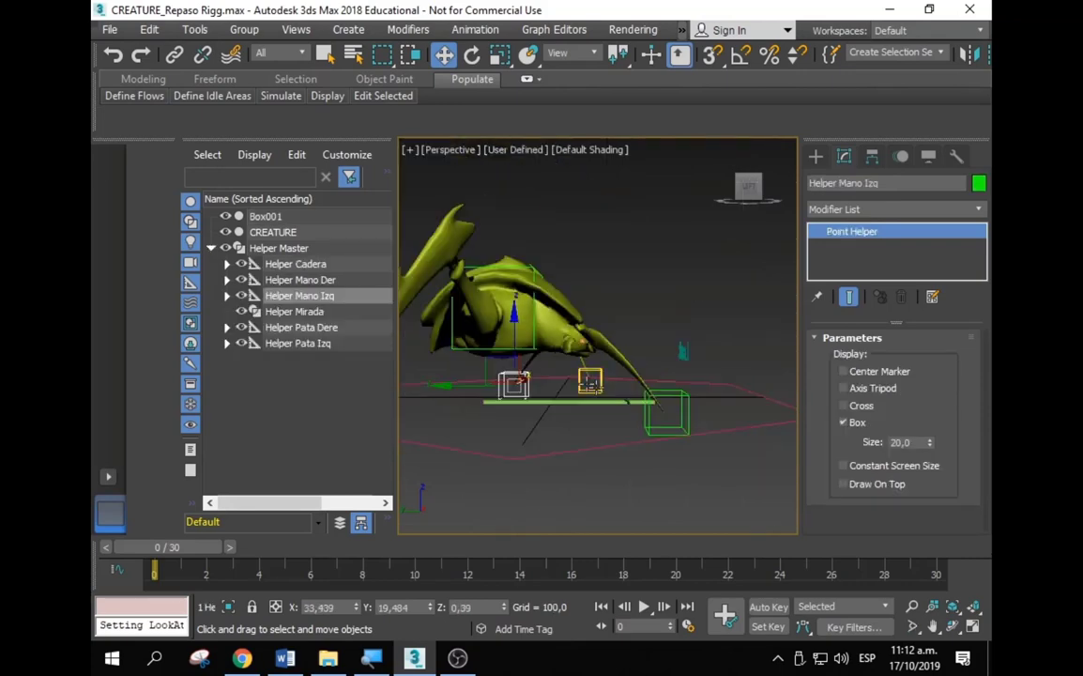
mouse_move(430, 447)
alt+middle_down()
mouse_move(550, 459)
mouse_move(547, 514)
mouse_move(523, 428)
alt+middle_up()
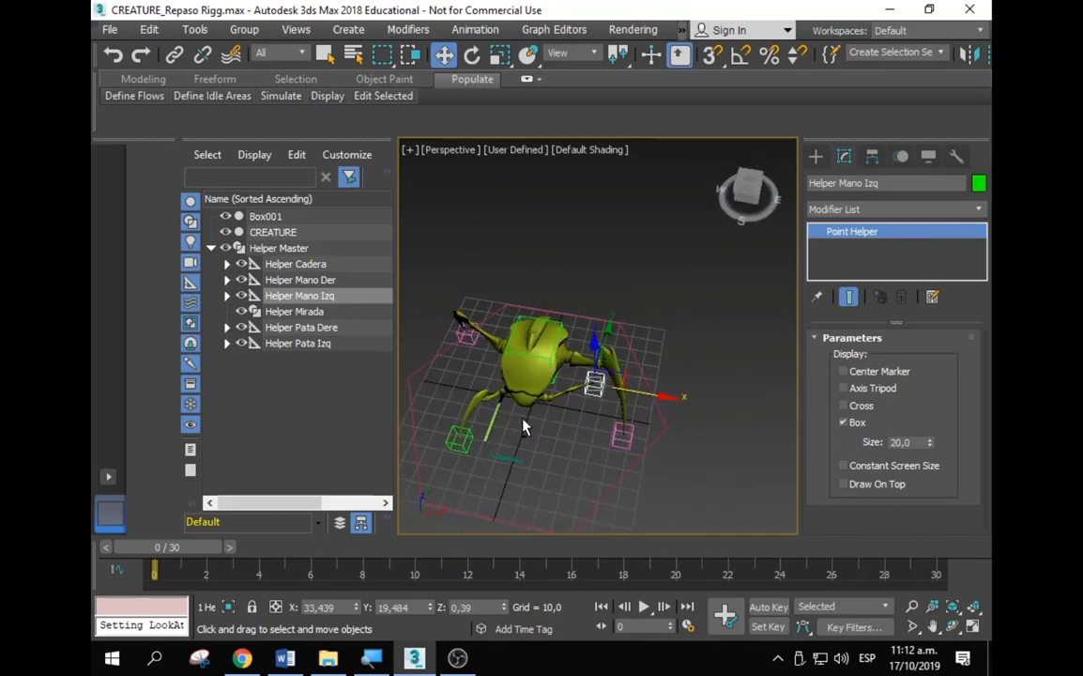
Step: Test-move the whole rig along Y via Helper Master, then undo it
click(617, 320)
alt+middle_drag(586, 330, 564, 382)
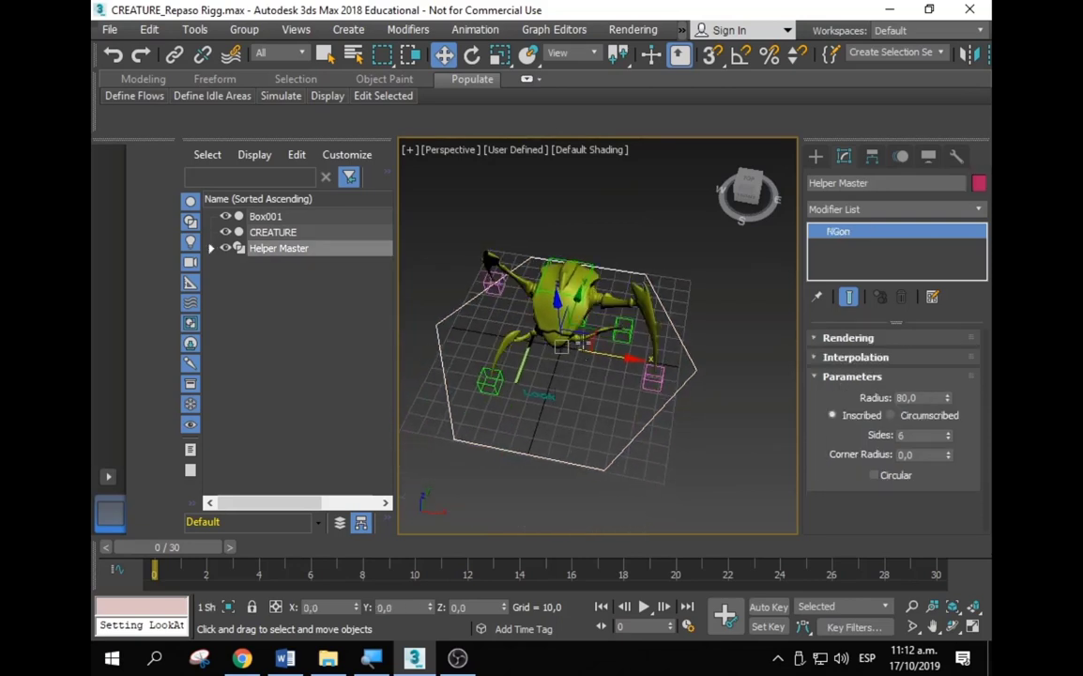
drag(578, 344, 509, 460)
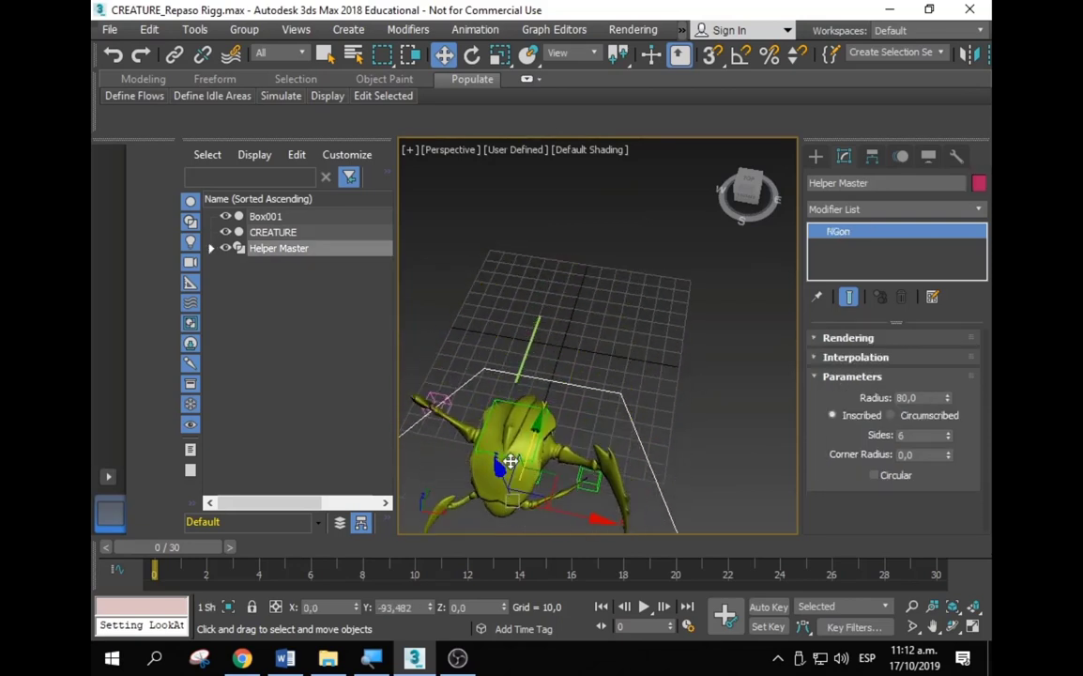
key(ctrl+z)
Step: Orbit in close to the creature and select the Box001 bar
mouse_move(585, 379)
alt+middle_down()
mouse_move(657, 354)
mouse_move(659, 373)
mouse_move(406, 358)
mouse_move(394, 345)
mouse_move(505, 338)
mouse_move(615, 351)
alt+middle_up()
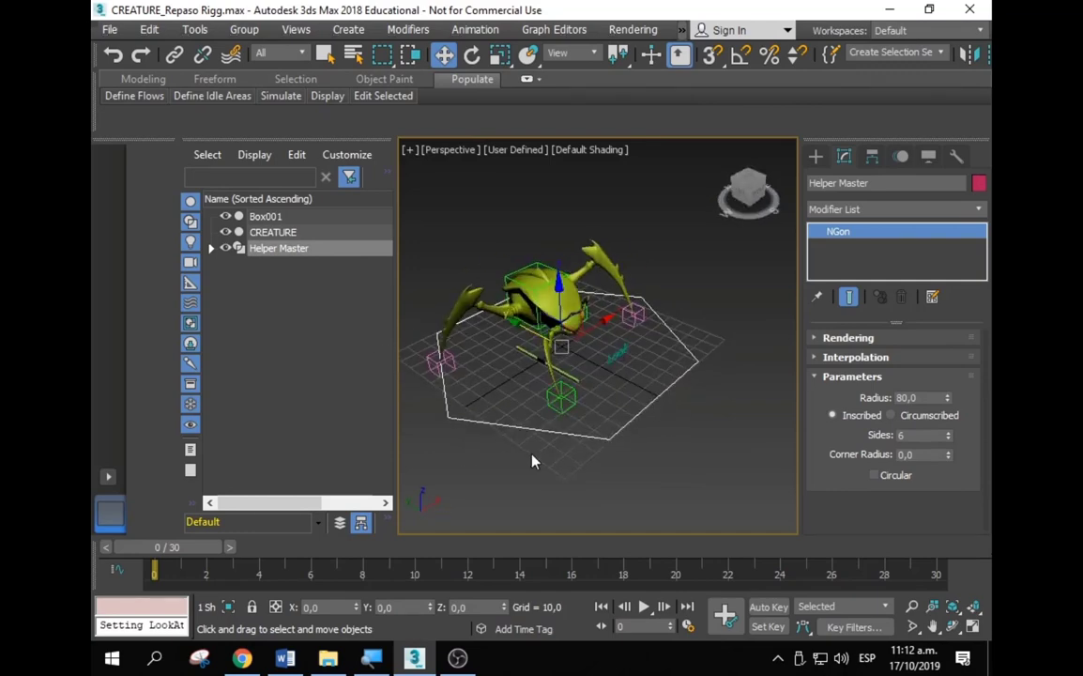
scroll(601, 324, up, 5)
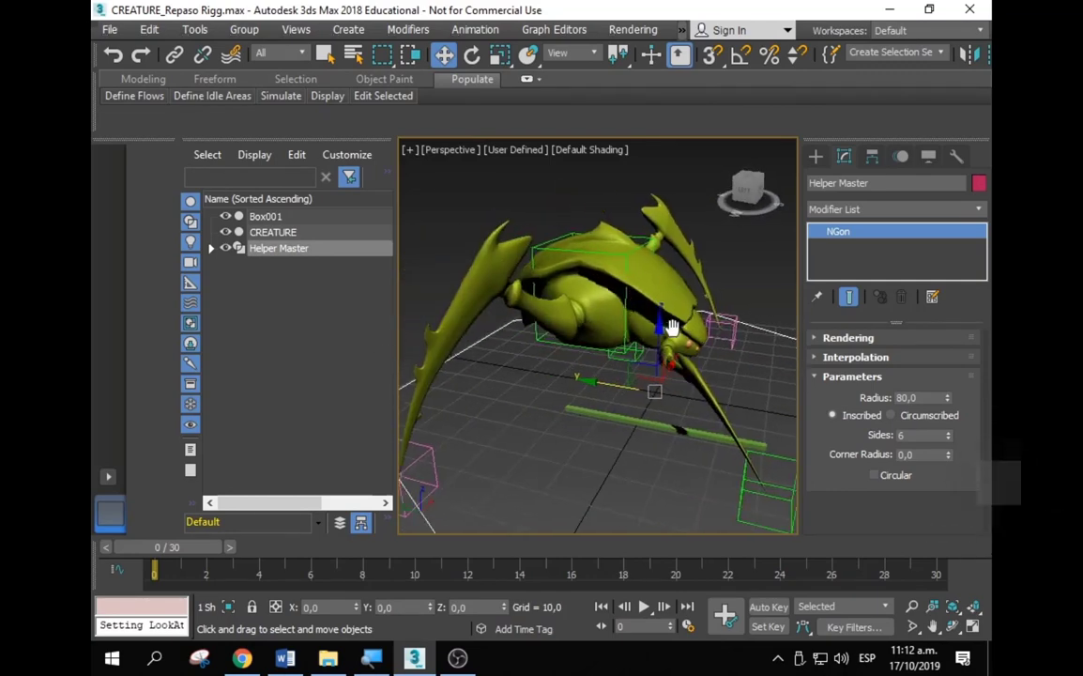
mouse_move(610, 319)
middle_down()
mouse_move(629, 310)
mouse_move(526, 307)
mouse_move(710, 338)
mouse_move(575, 314)
mouse_move(687, 366)
middle_up()
alt+middle_drag(604, 346, 647, 449)
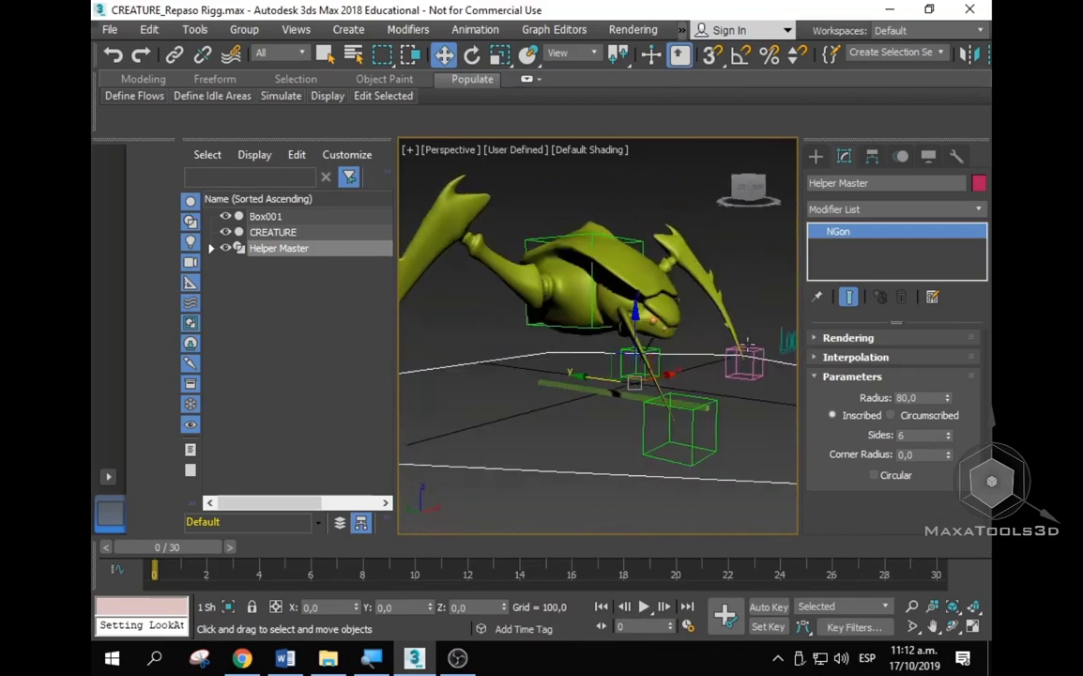
click(601, 413)
text(Medi)
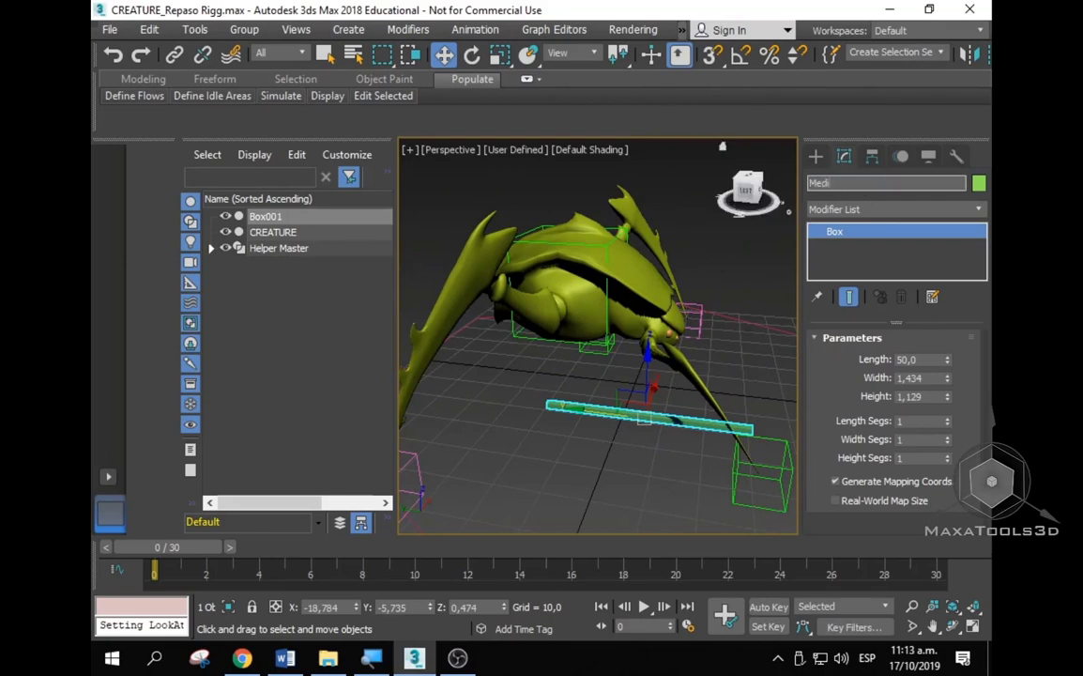
Step: Finish naming the bar Medir, then stop the accidental playback at frame 0
text(r+)
click(643, 607)
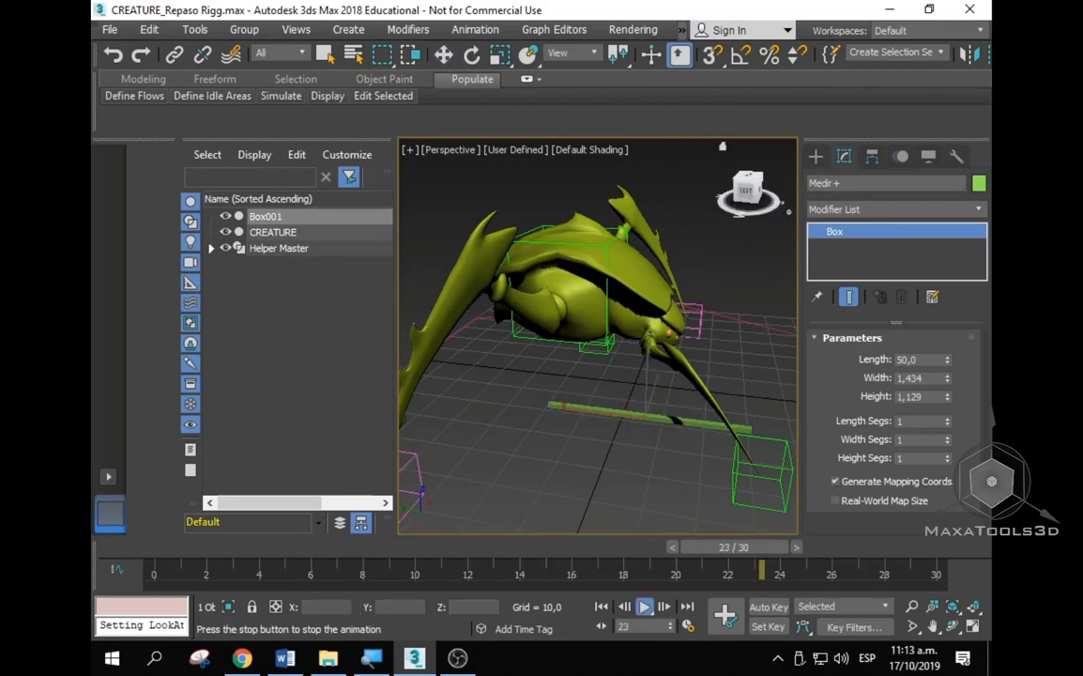
click(140, 545)
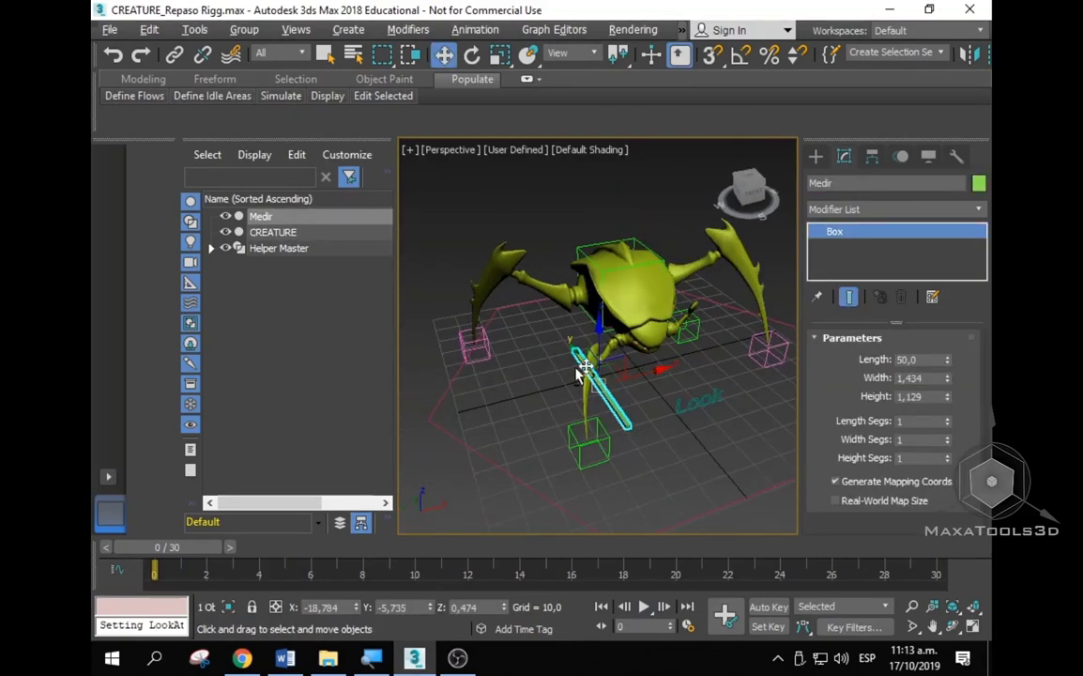
Step: Toggle Auto Key, switch to Top view and move the time slider to frame 15
click(757, 609)
key(t)
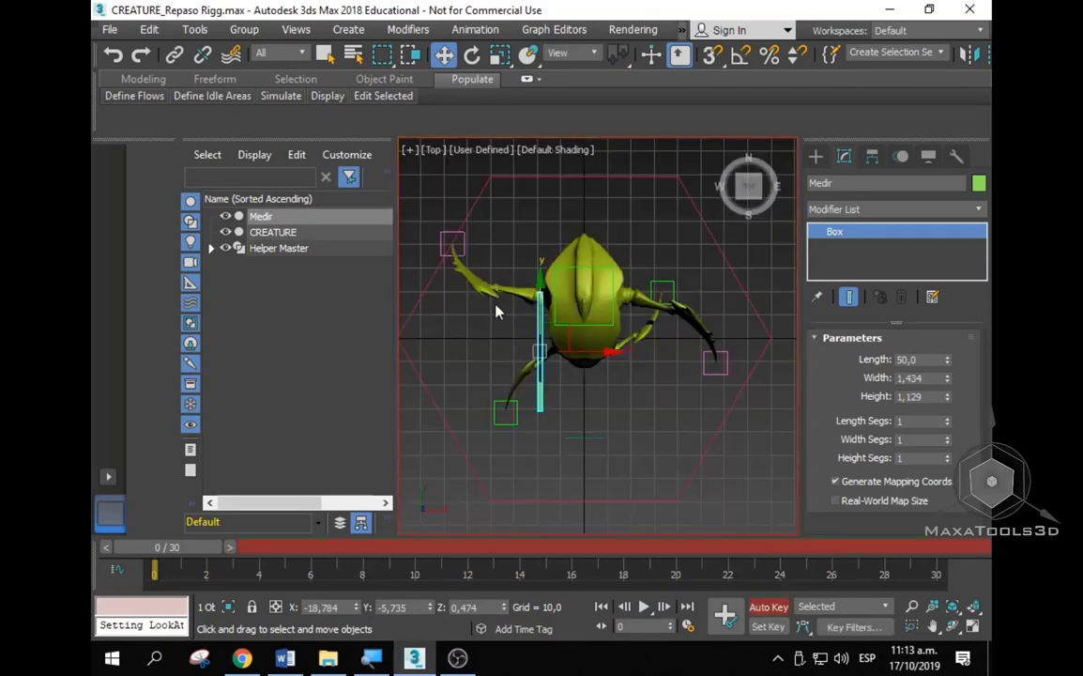
middle_drag(495, 277, 549, 249)
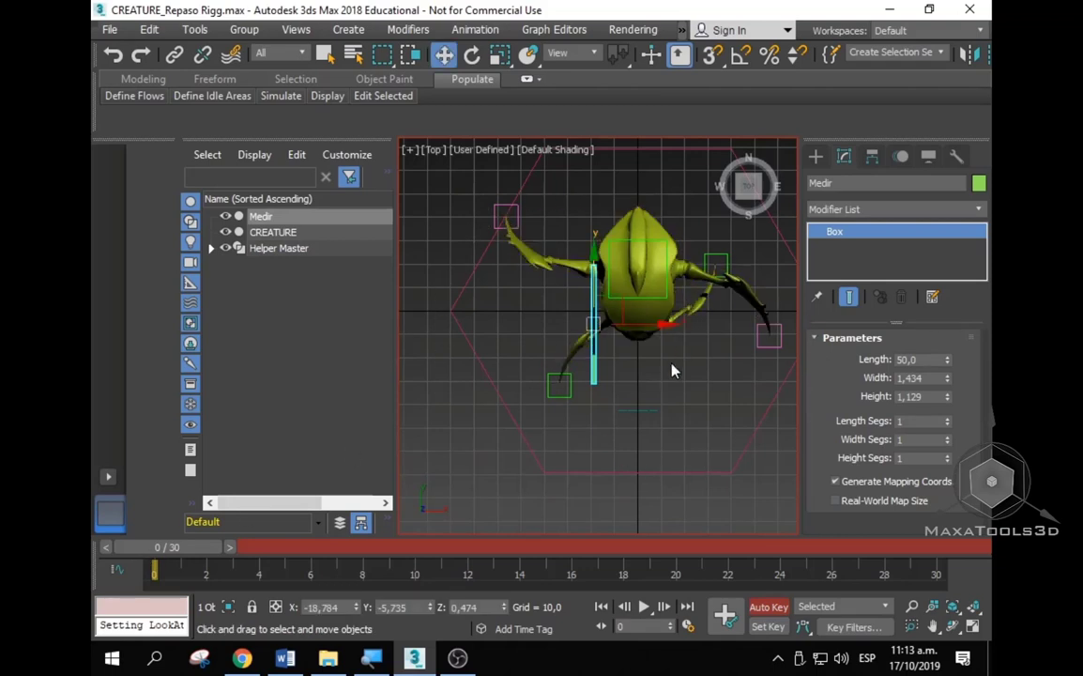
middle_drag(541, 445, 530, 445)
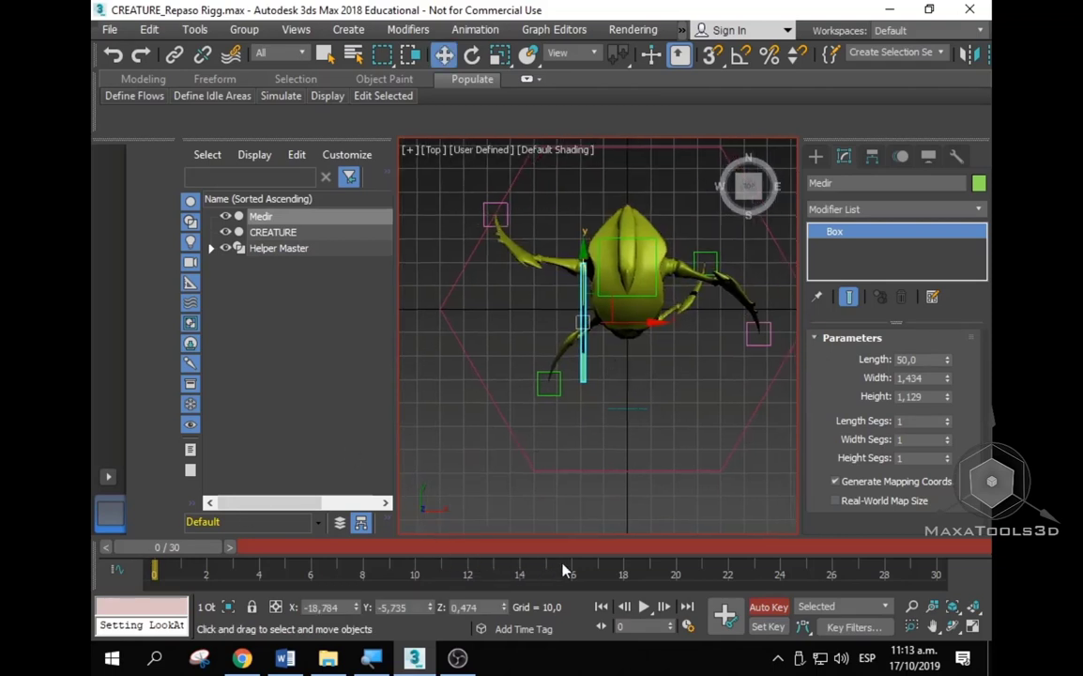
click(533, 548)
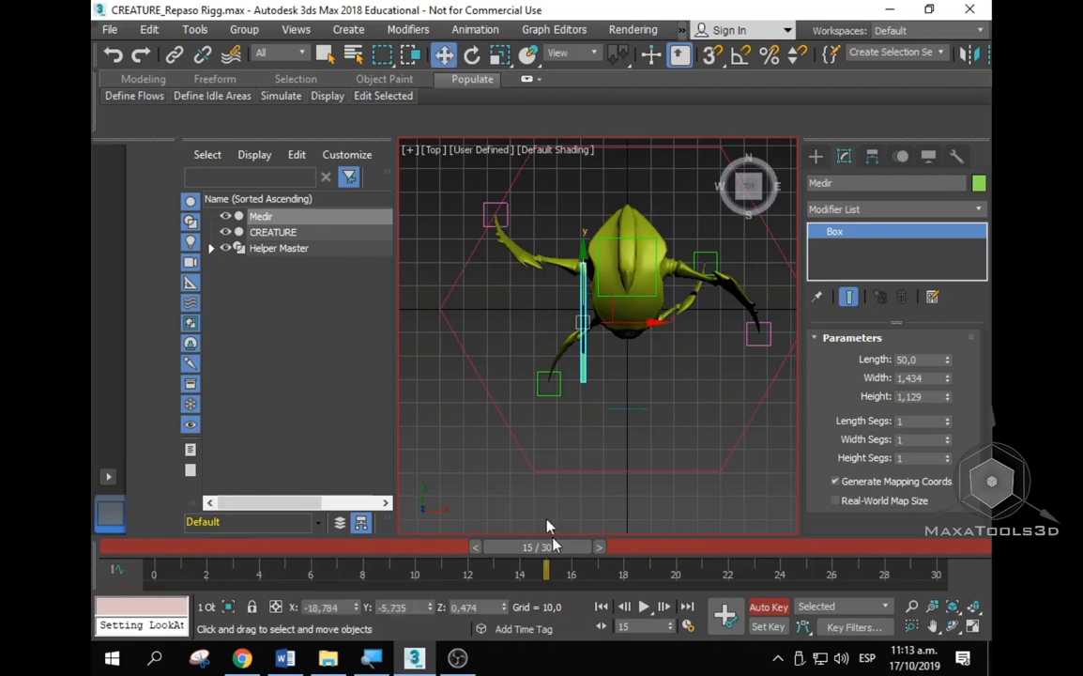
Step: Select Helper Pata Dere, Mano Der and Mano Izq, then Medir in Left view
click(495, 215)
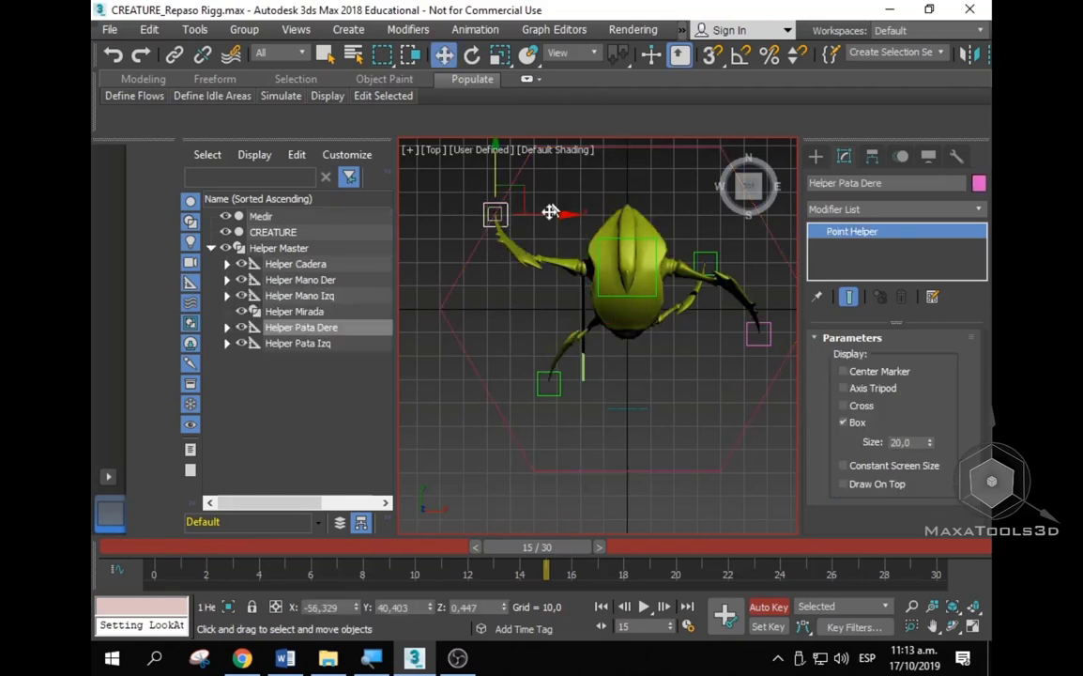
click(554, 385)
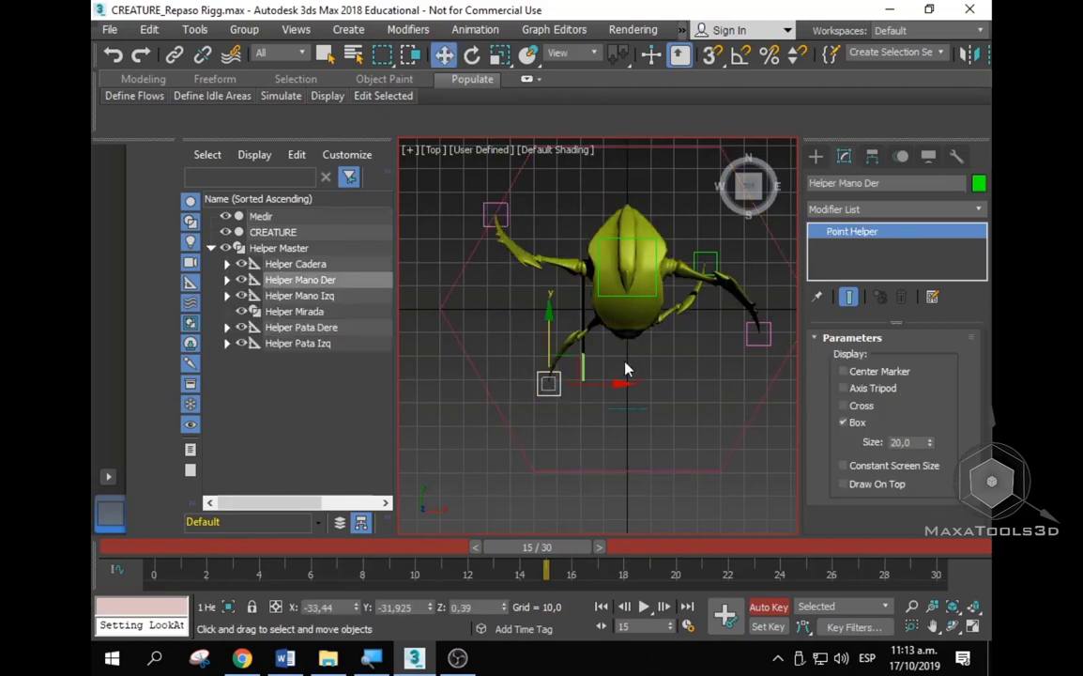
click(716, 253)
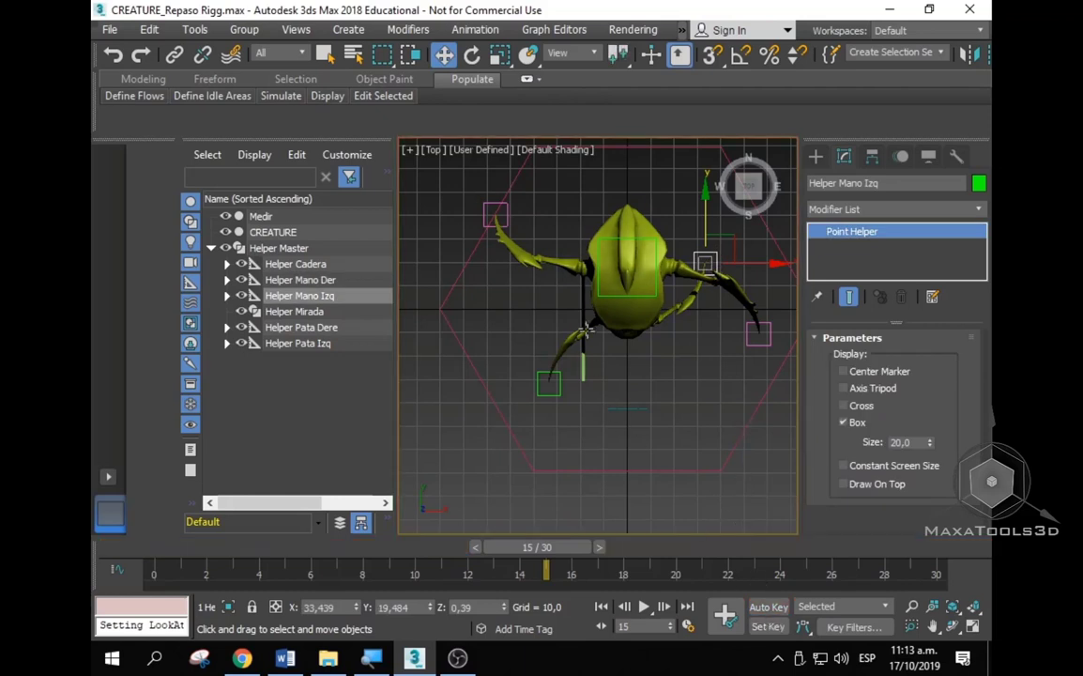
key(l)
scroll(578, 302, up, 2)
scroll(624, 355, up, 2)
click(646, 396)
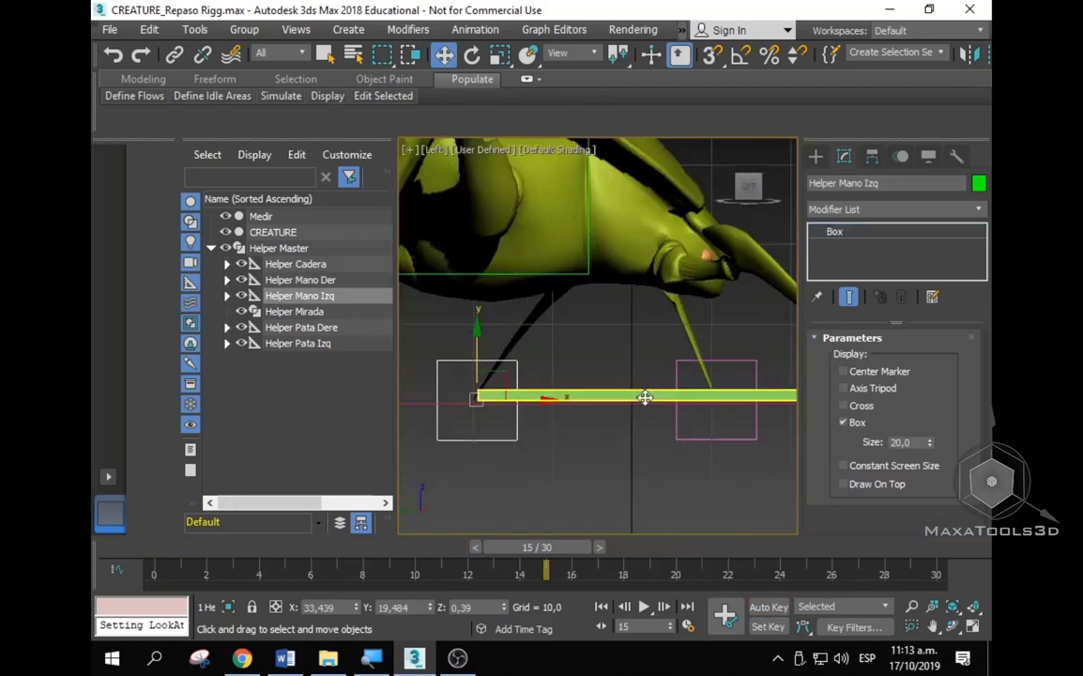
middle_drag(597, 403, 541, 410)
scroll(542, 410, down, 2)
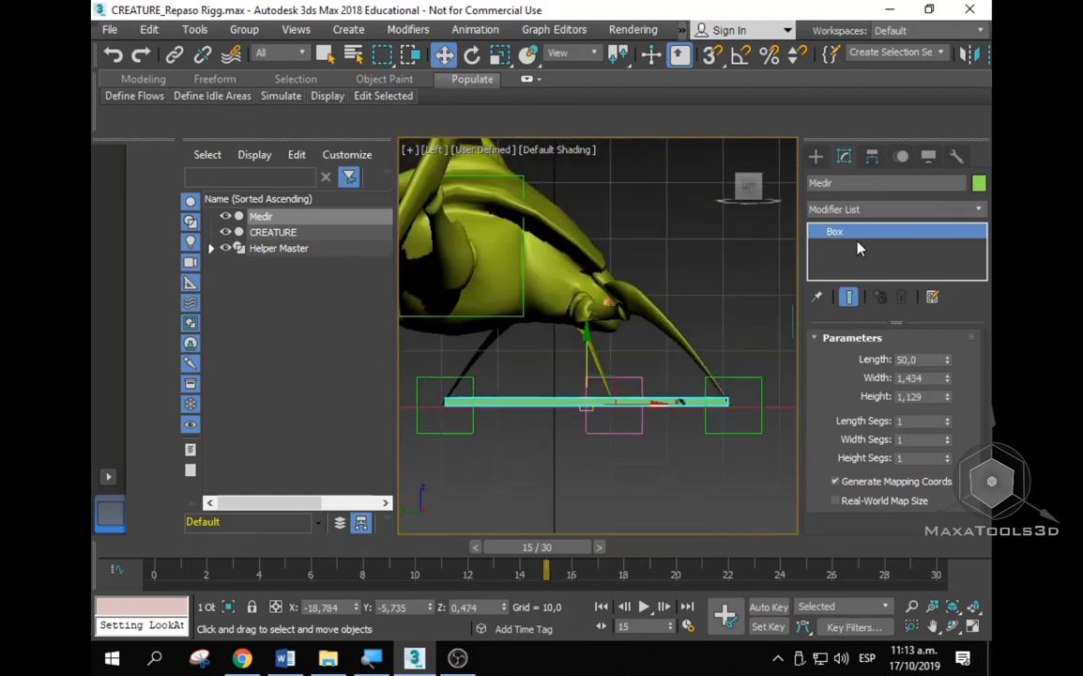
Step: Nudge the measuring bar slightly down and confirm its name as Medir Manos
middle_drag(657, 376, 728, 348)
scroll(728, 348, down, 2)
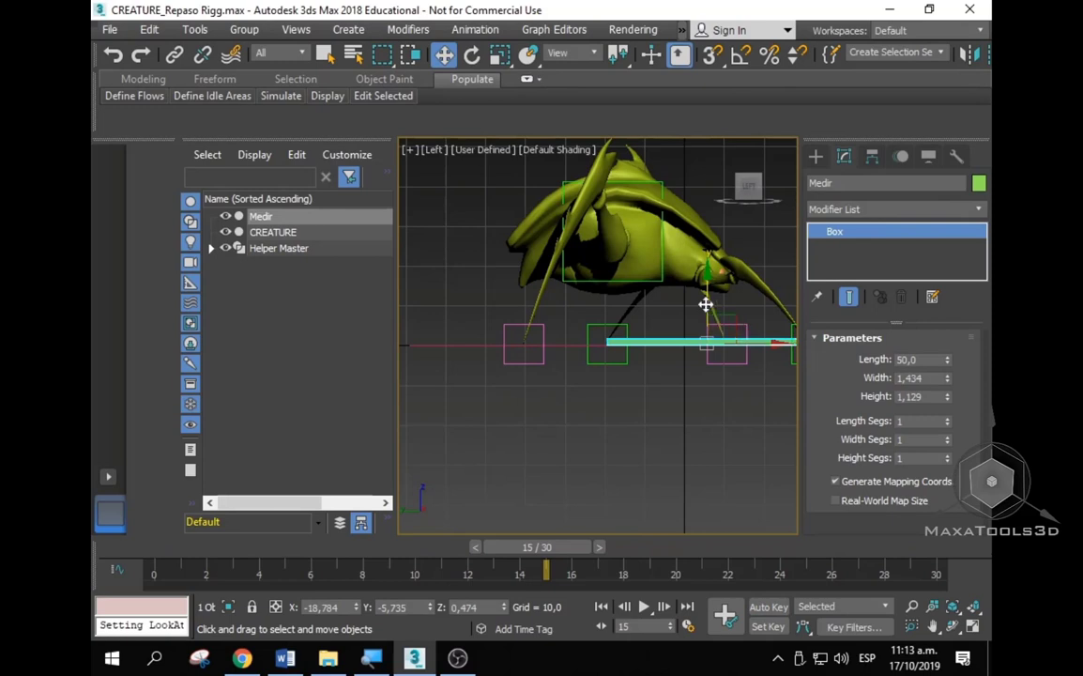
mouse_move(706, 304)
mouse_down()
mouse_move(706, 319)
mouse_move(706, 305)
mouse_up()
text(Manos)
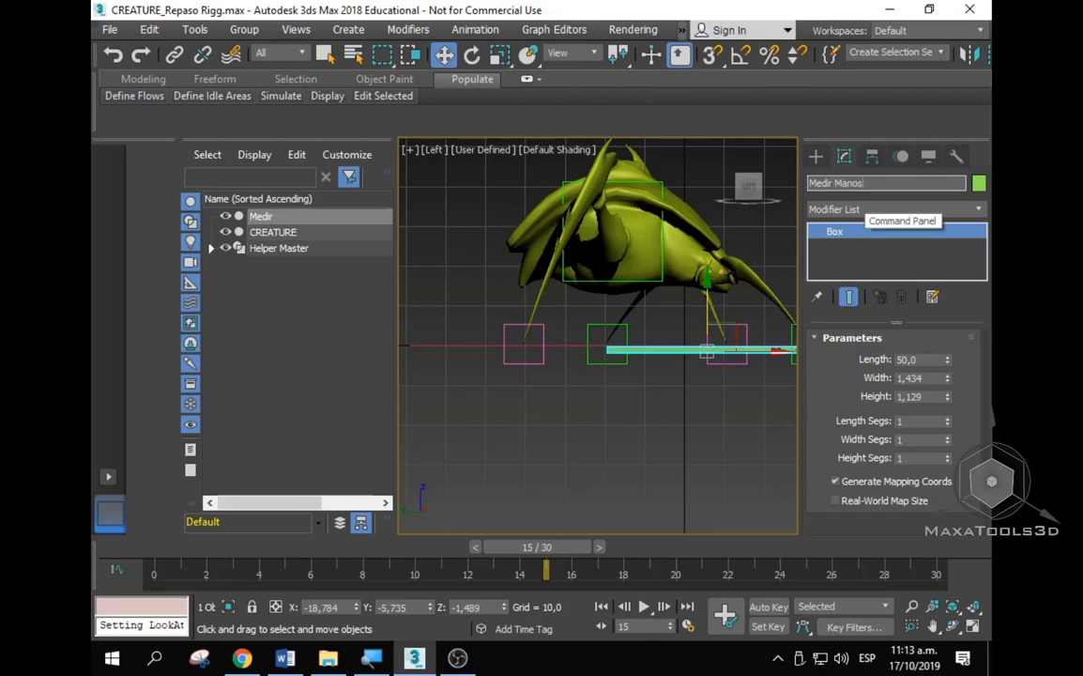
key(Return)
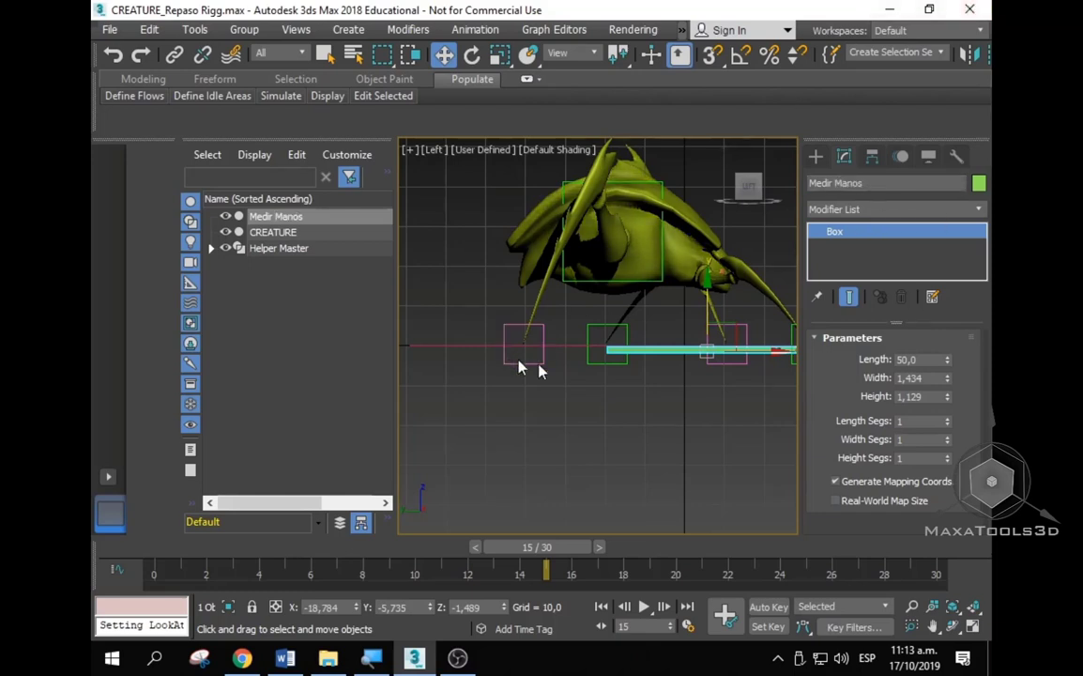
Step: Copy the Medir Manos bar, colour the copy pink and name it Medir patas
mouse_move(737, 326)
shift+mouse_down()
mouse_move(668, 356)
mouse_move(656, 326)
mouse_move(616, 315)
shift+mouse_up()
click(548, 402)
click(980, 183)
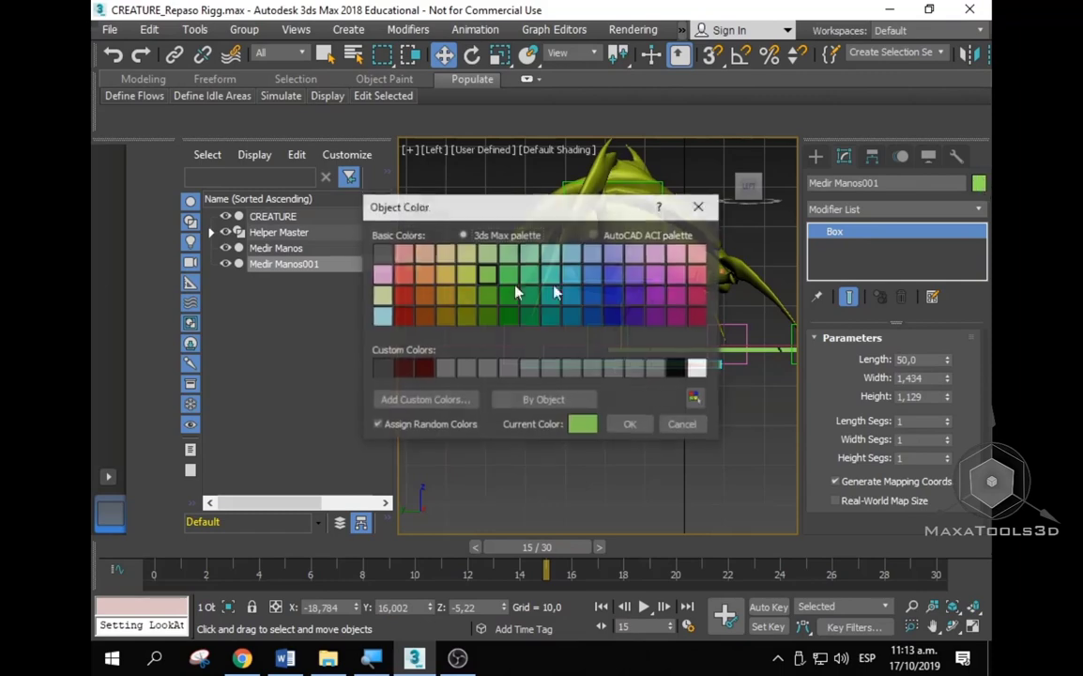
click(641, 424)
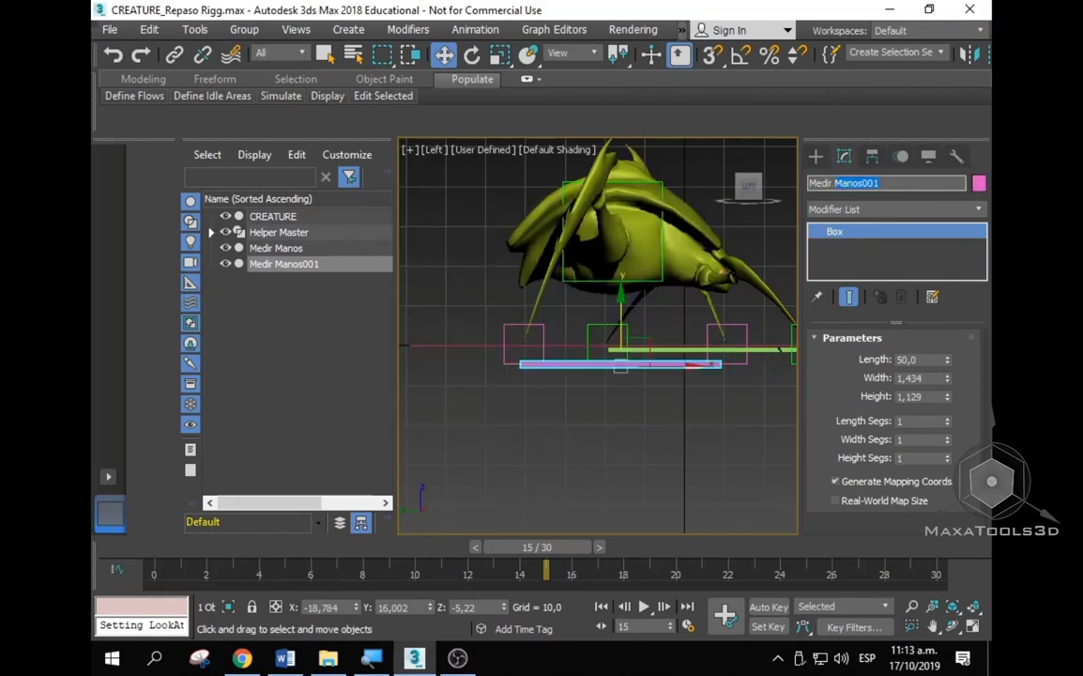
text(pata)
key(Return)
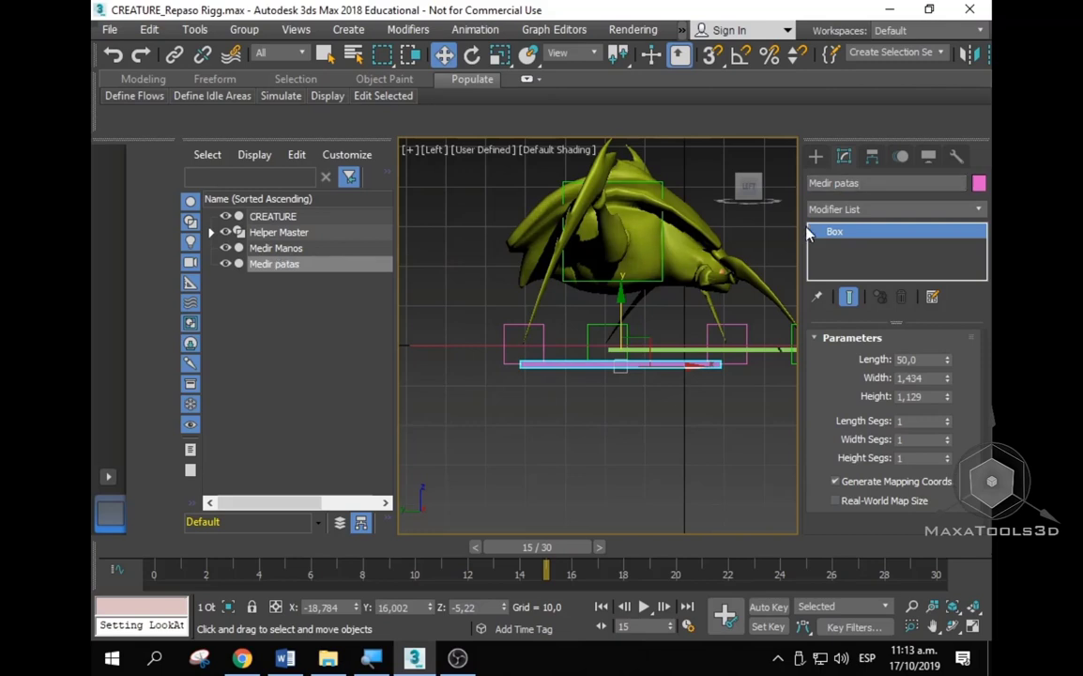
click(647, 436)
middle_drag(795, 441, 762, 449)
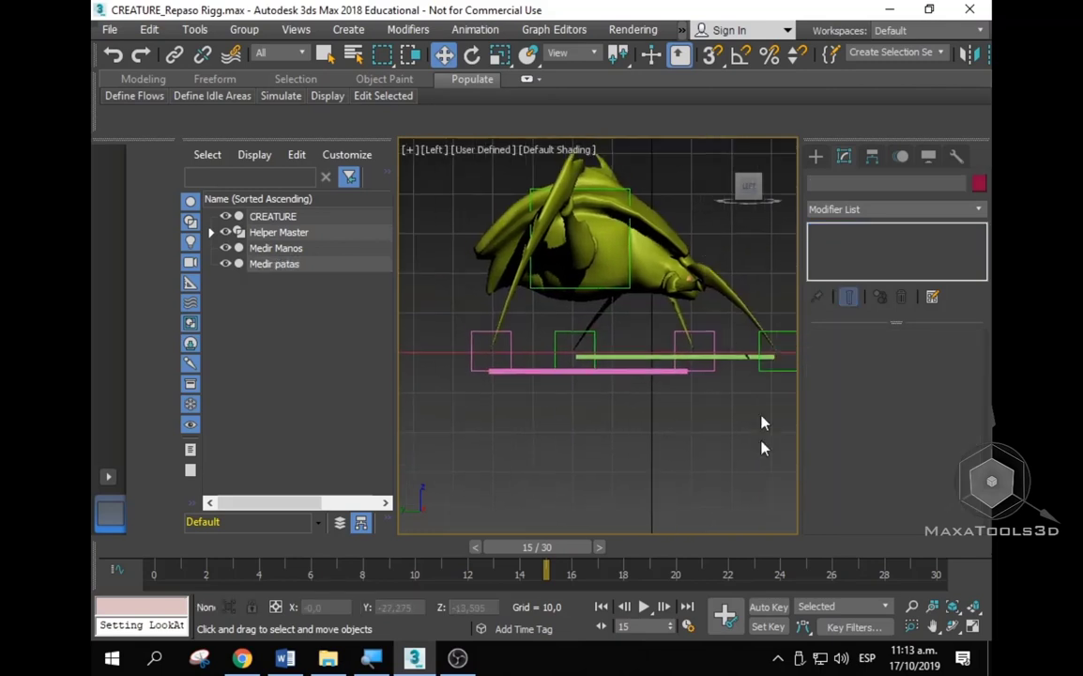
Step: With Auto Key on at frame 15, move Helper Pata Izq back and Helper Pata Dere forward along X
click(770, 607)
scroll(715, 352, up, 3)
scroll(713, 319, up, 1)
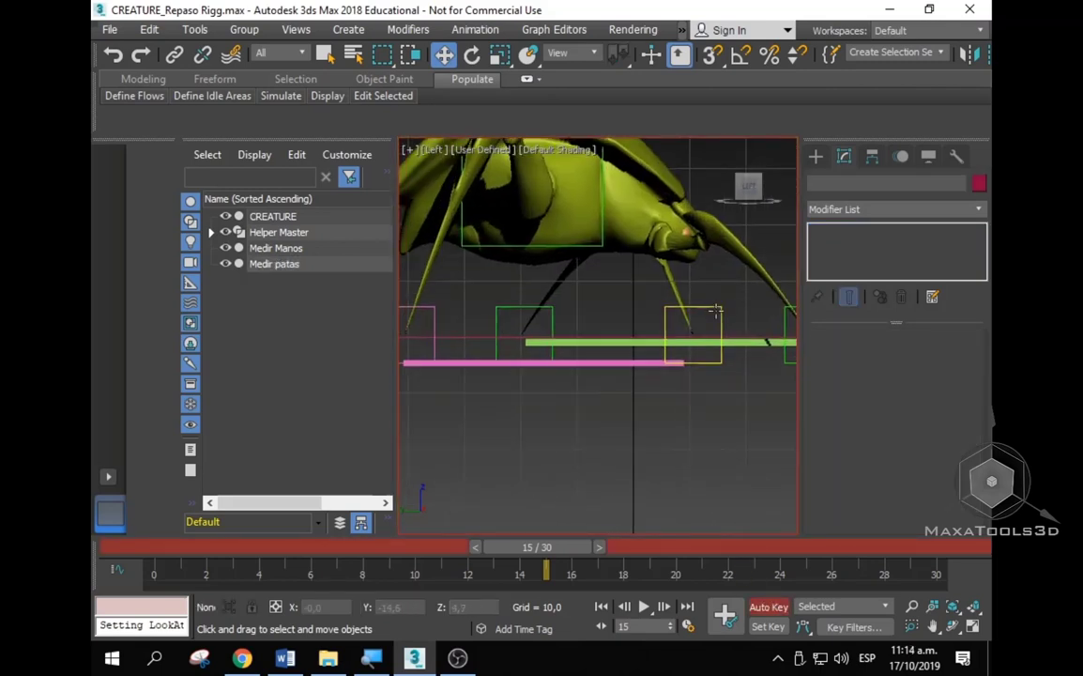
click(715, 309)
middle_drag(720, 343, 743, 349)
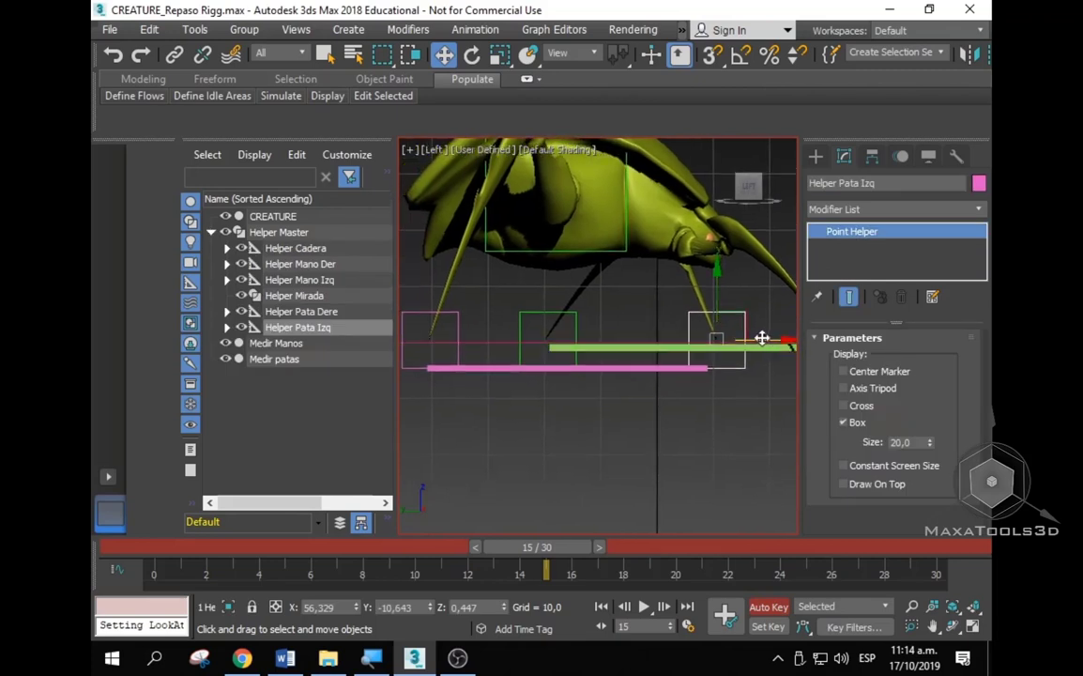
scroll(617, 391, down, 2)
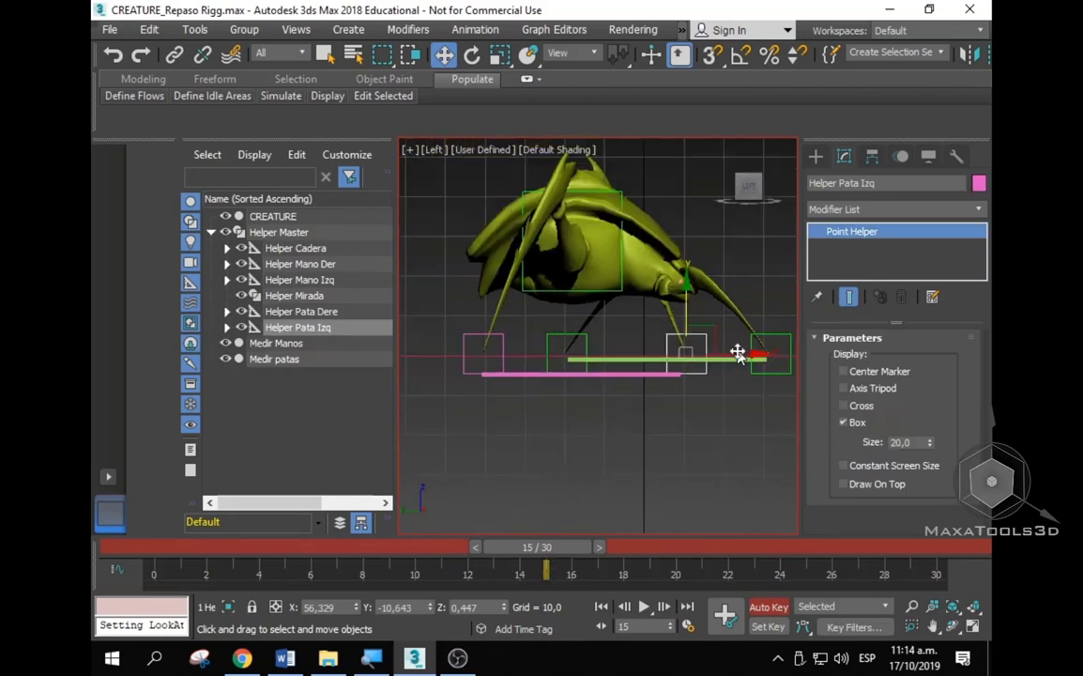
drag(738, 355, 535, 366)
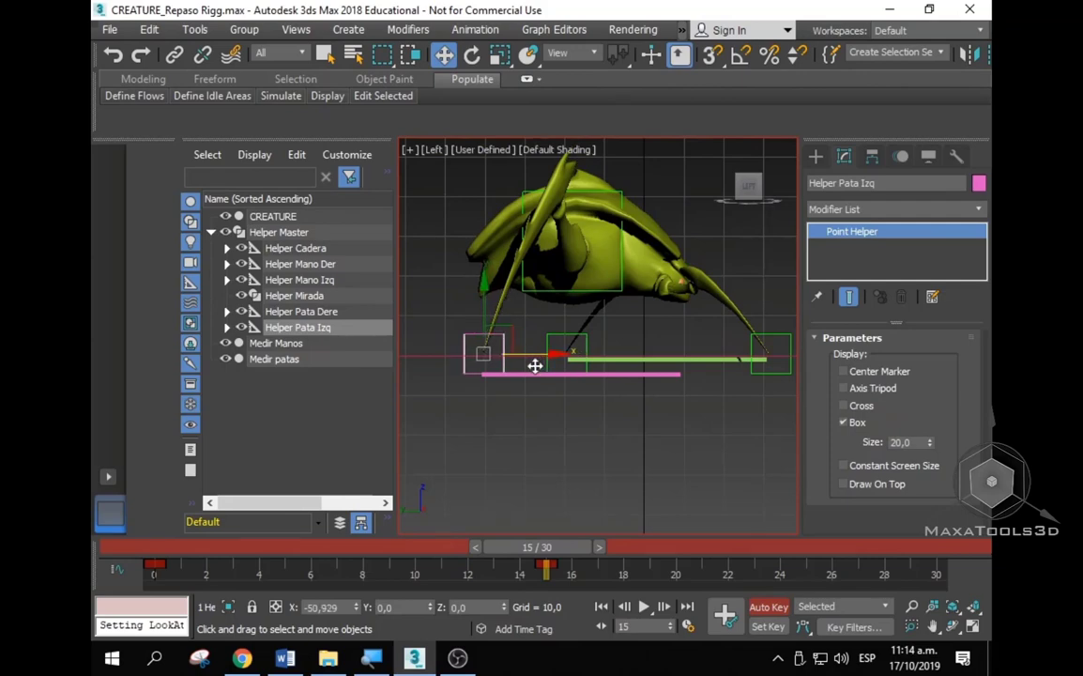
scroll(440, 342, up, 3)
scroll(441, 343, up, 2)
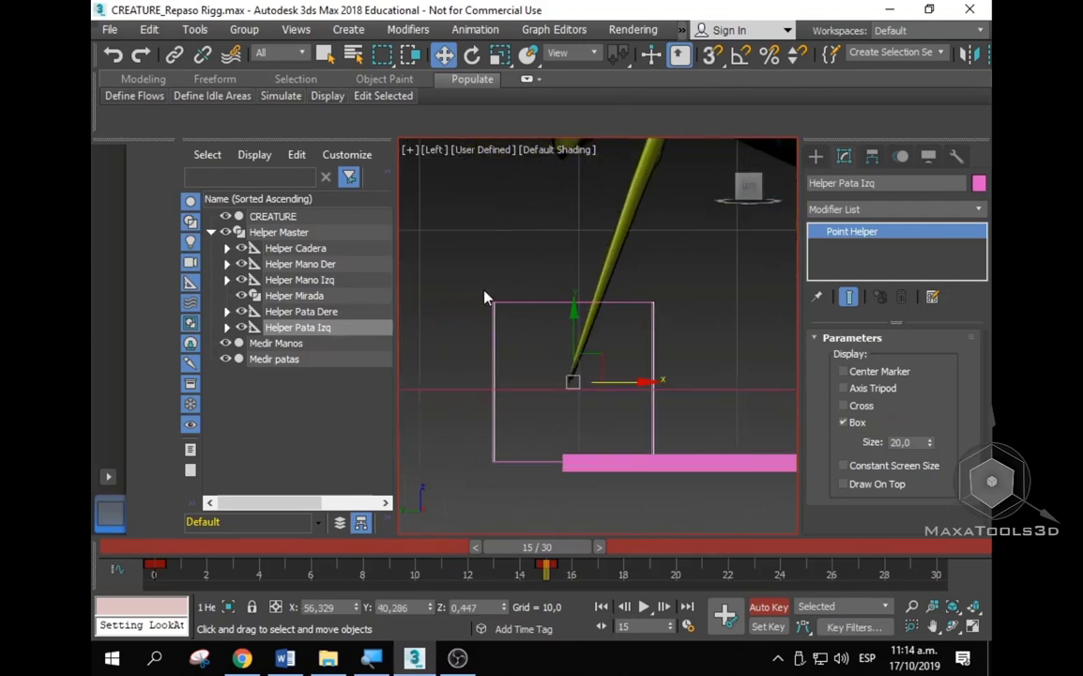
scroll(497, 305, up, 3)
click(504, 315)
scroll(572, 379, down, 4)
scroll(532, 401, down, 3)
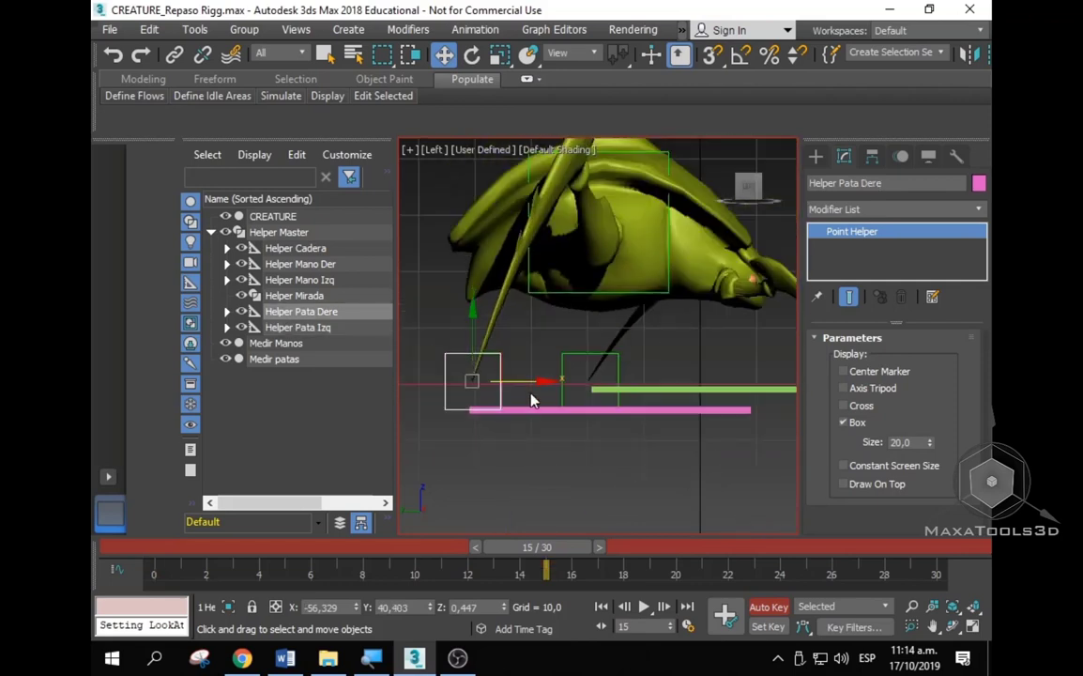
drag(522, 383, 799, 375)
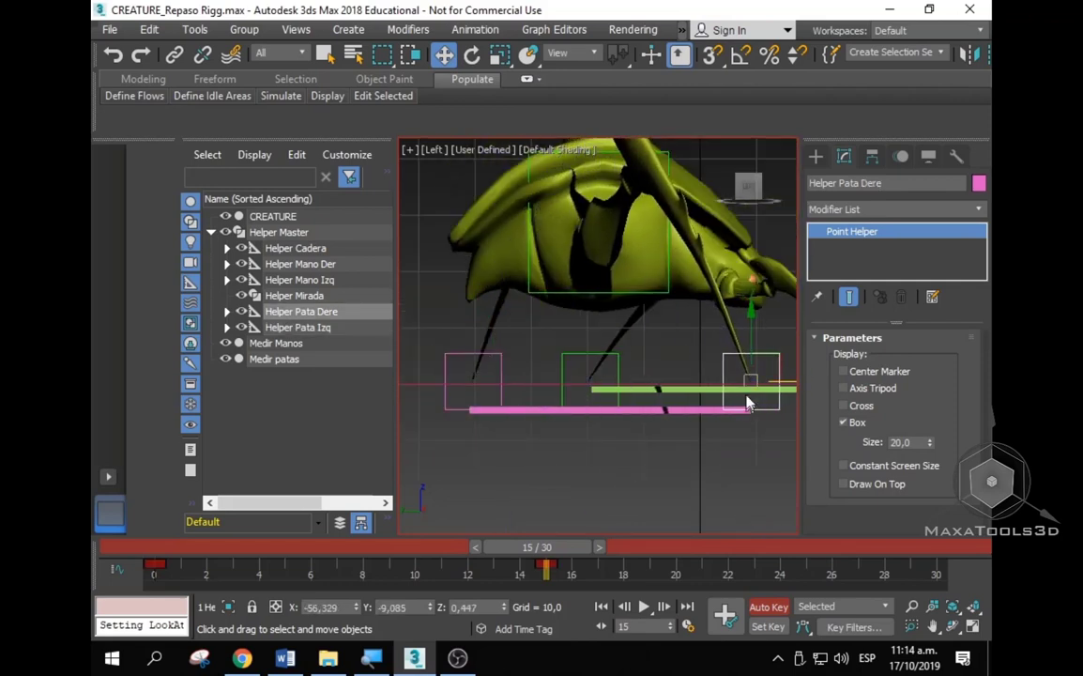
Step: Move Helper Mano Izq forward and Helper Mano Der back along X
mouse_move(741, 440)
middle_down()
mouse_move(554, 453)
mouse_move(568, 416)
middle_up()
click(490, 363)
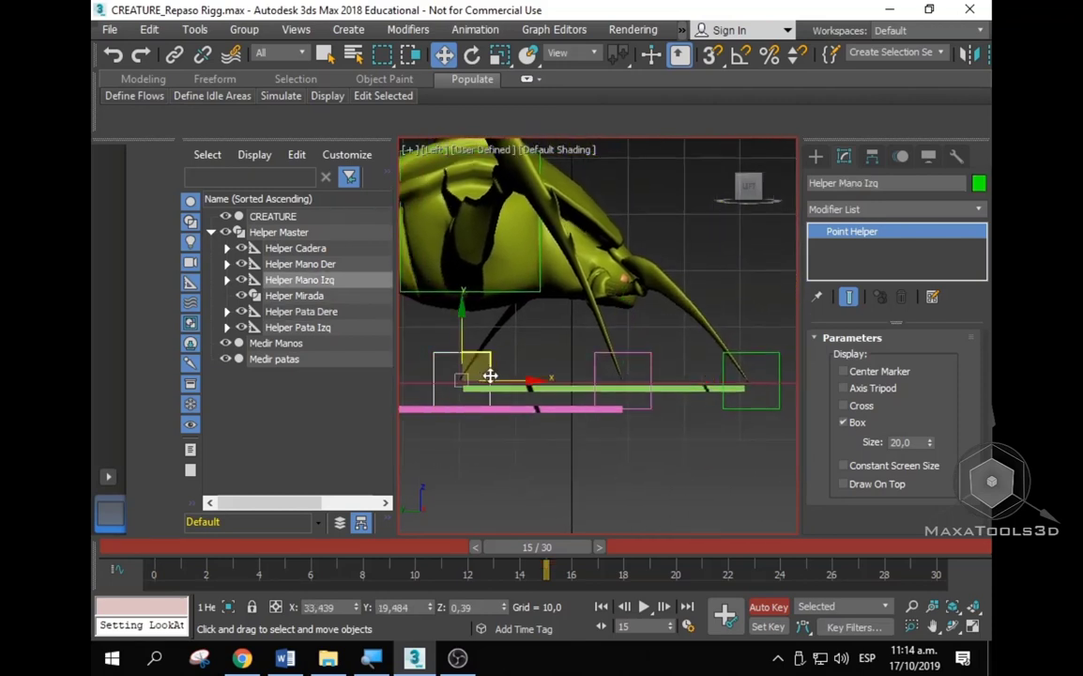
drag(496, 379, 784, 372)
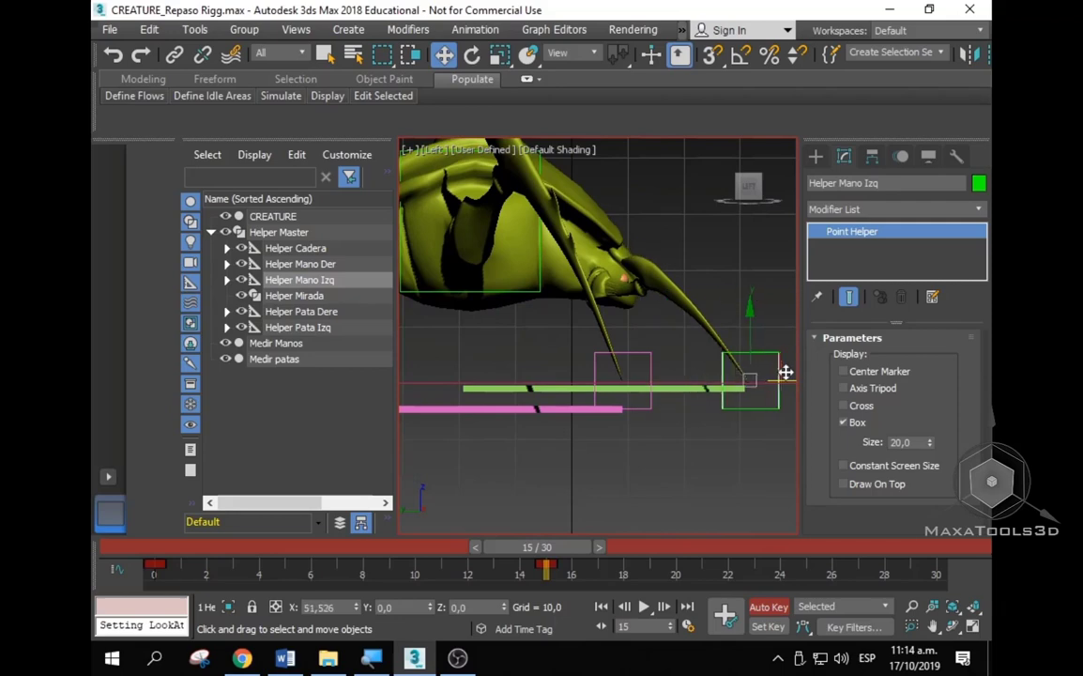
scroll(781, 372, up, 3)
scroll(779, 370, up, 3)
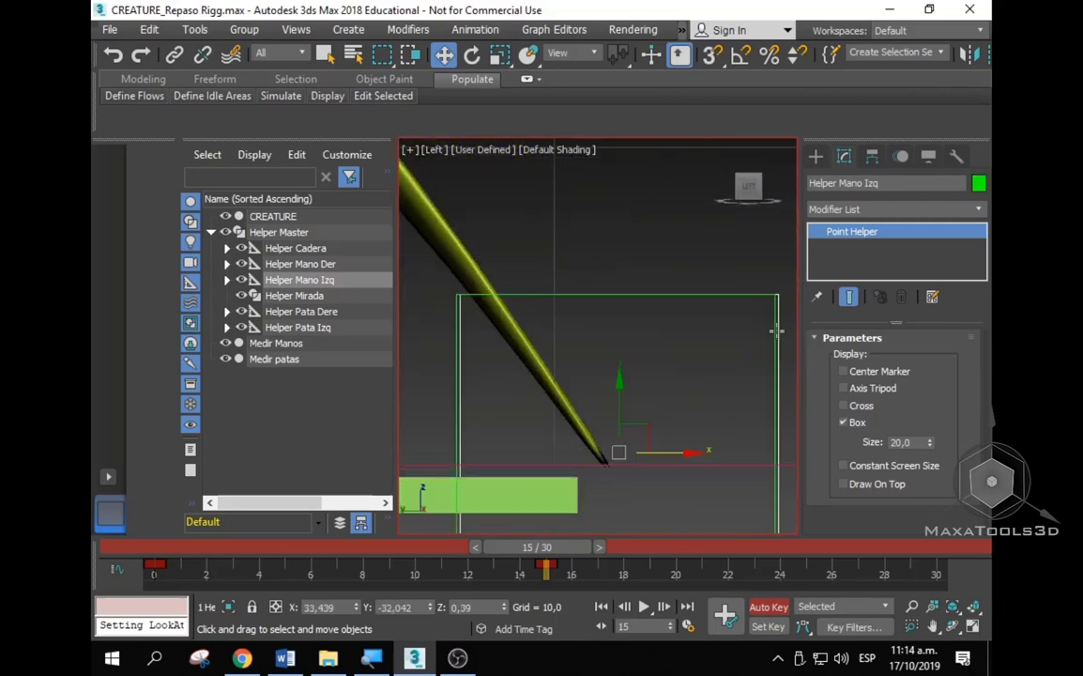
click(776, 361)
scroll(718, 405, down, 3)
scroll(755, 395, down, 2)
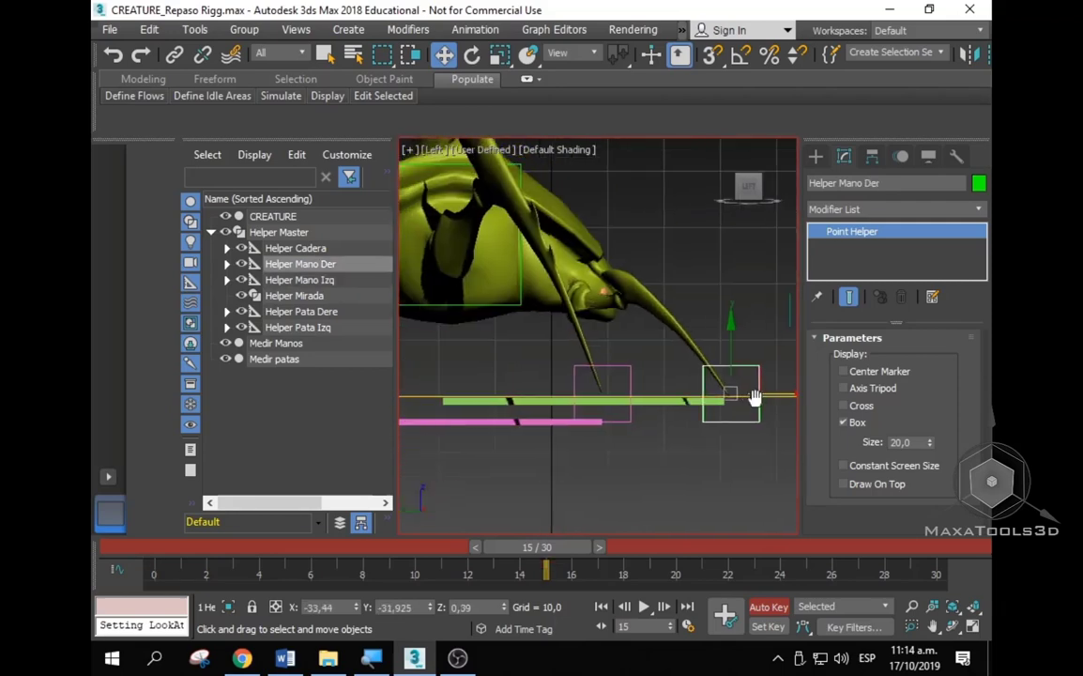
drag(584, 410, 504, 418)
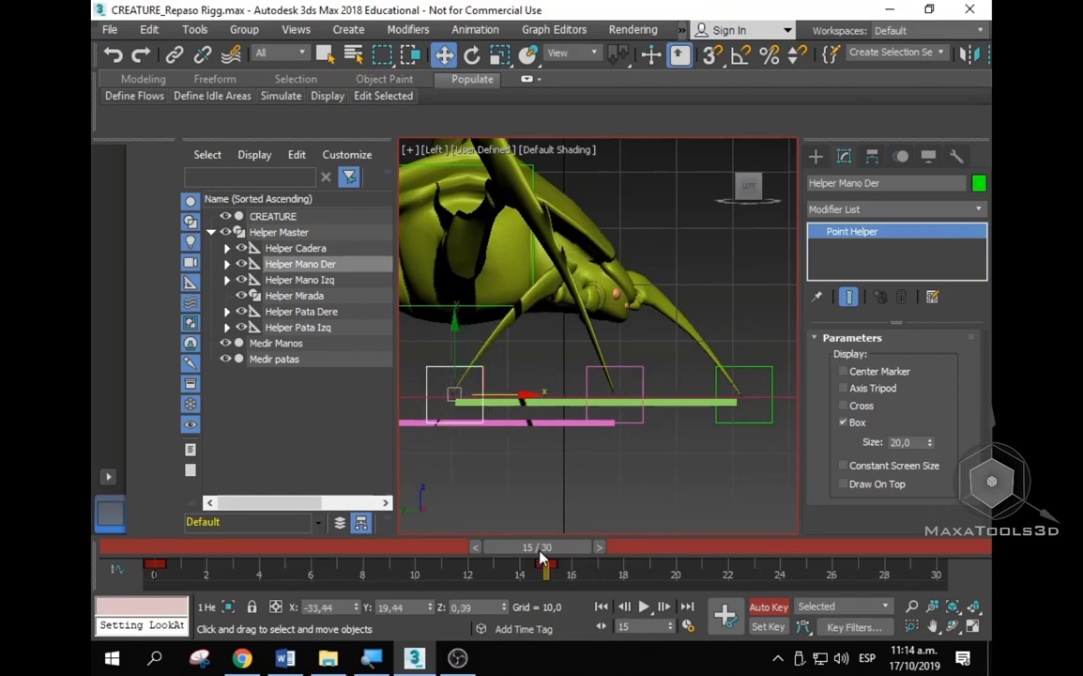
Step: Scrub the timeline and orbit the Perspective view to preview the opposite stride
mouse_move(542, 559)
mouse_down()
mouse_move(155, 563)
mouse_move(558, 539)
mouse_move(278, 547)
mouse_move(563, 539)
mouse_up()
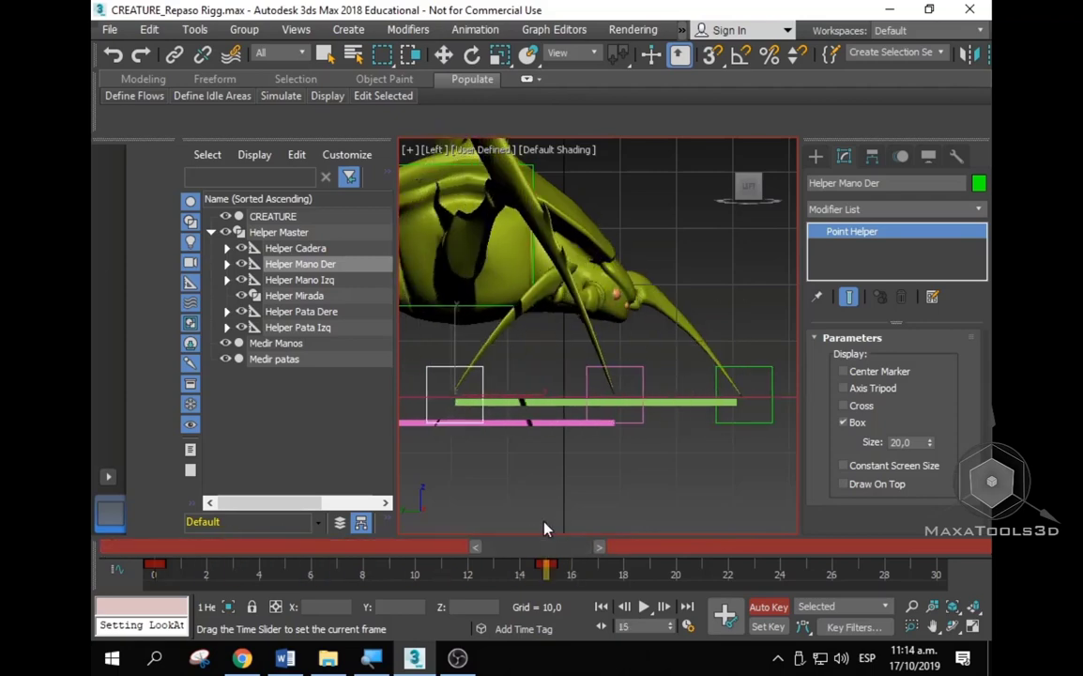
scroll(558, 376, down, 2)
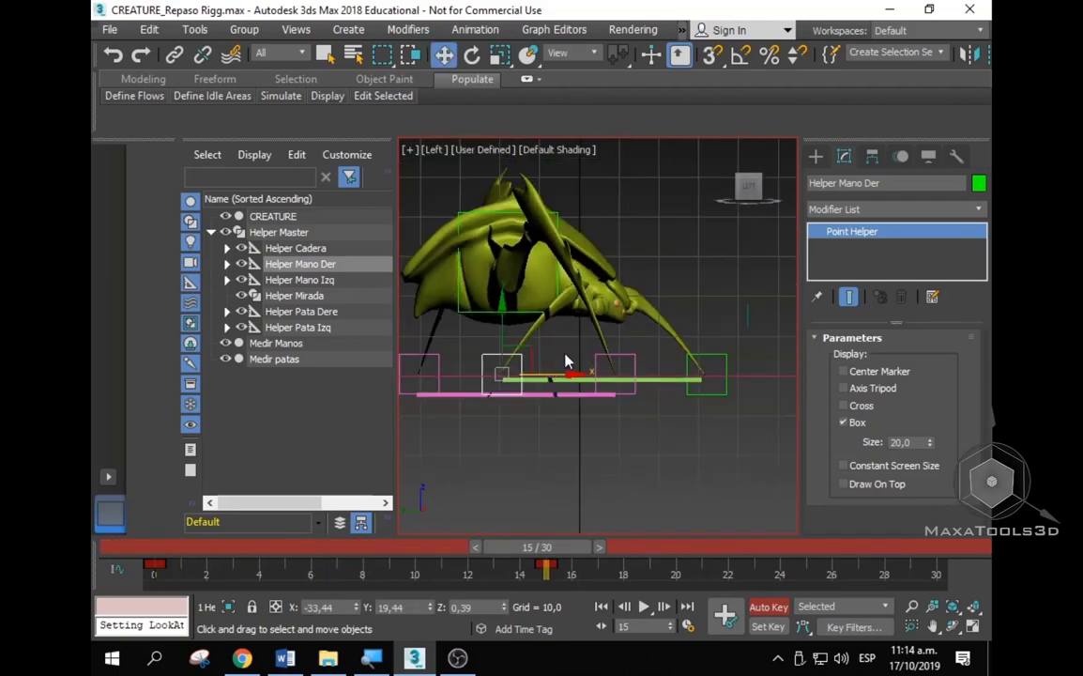
key(p)
mouse_move(566, 361)
alt+middle_down()
mouse_move(475, 445)
mouse_move(588, 434)
alt+middle_up()
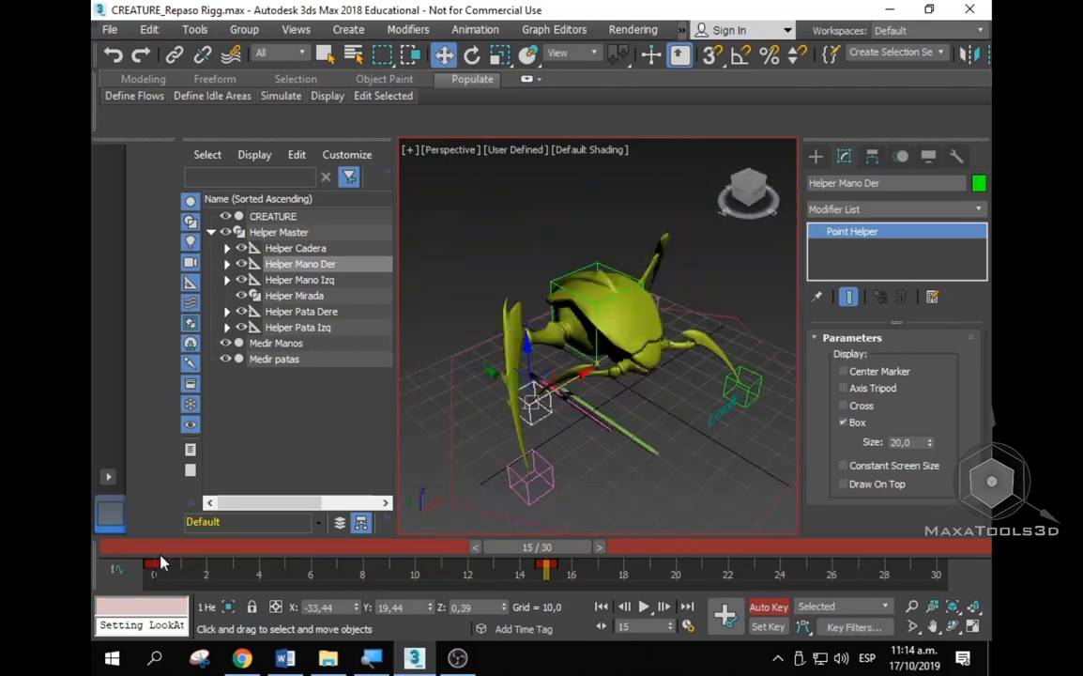
Step: Go to frame 30 with Select and Move active
drag(160, 561, 554, 561)
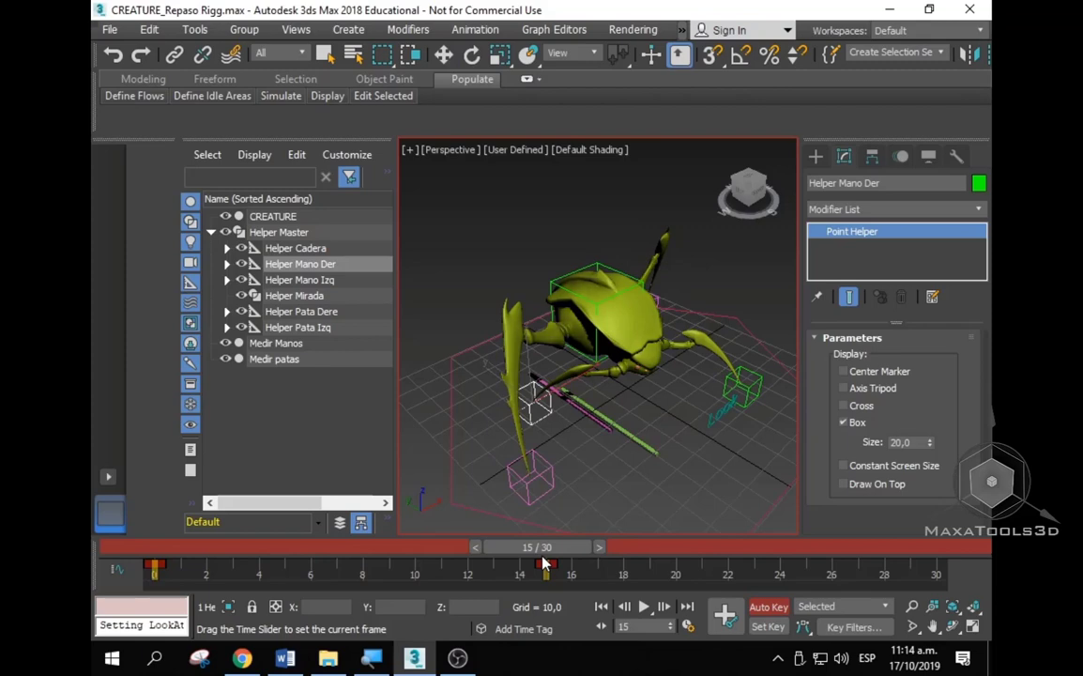
drag(545, 563, 908, 565)
key(w)
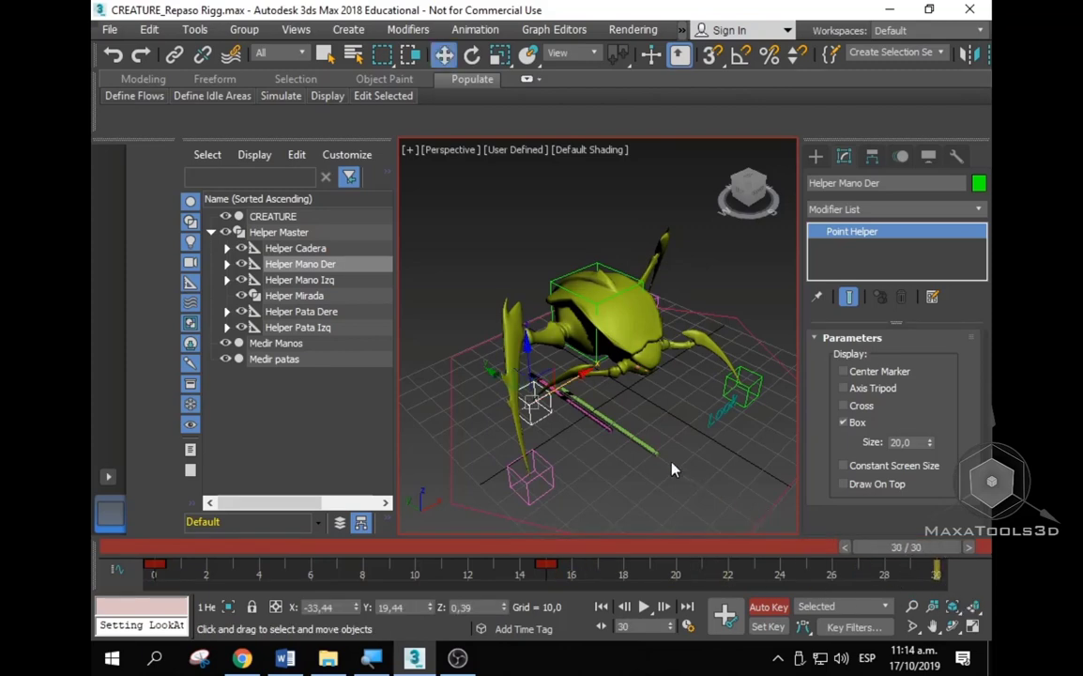
mouse_move(672, 469)
alt+middle_down()
mouse_move(633, 405)
mouse_move(398, 500)
alt+middle_up()
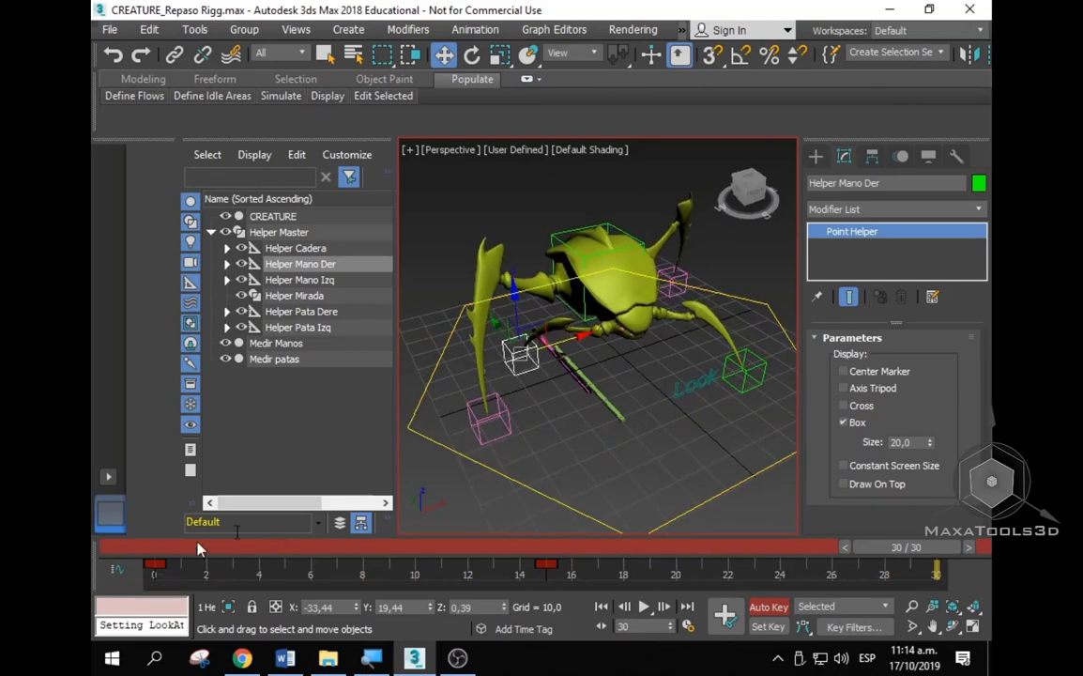
Step: Select the four leg helpers and copy their frame 0 key to frame 30
ctrl+click(501, 401)
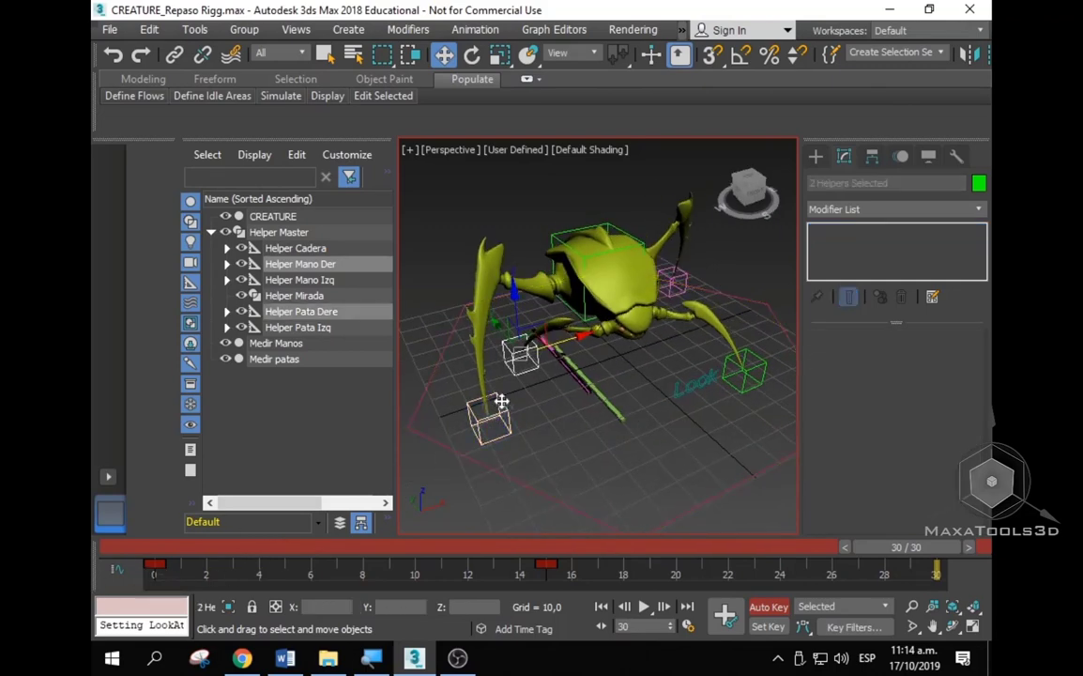
ctrl+click(753, 368)
ctrl+click(672, 281)
alt+middle_drag(573, 417, 615, 471)
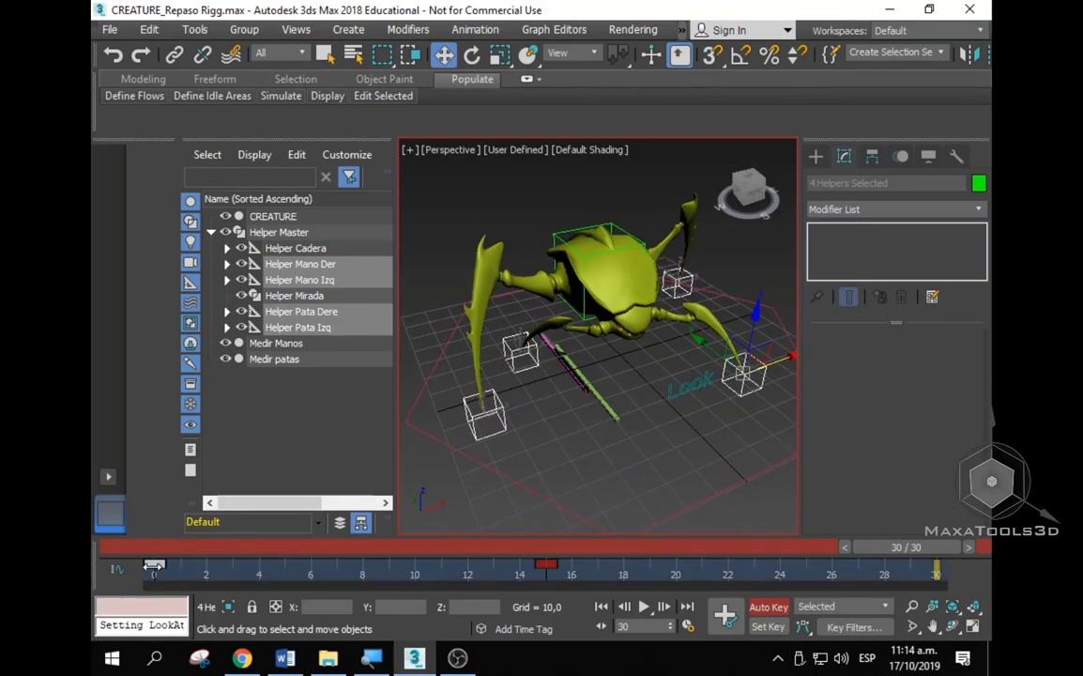
shift+drag(156, 573, 648, 583)
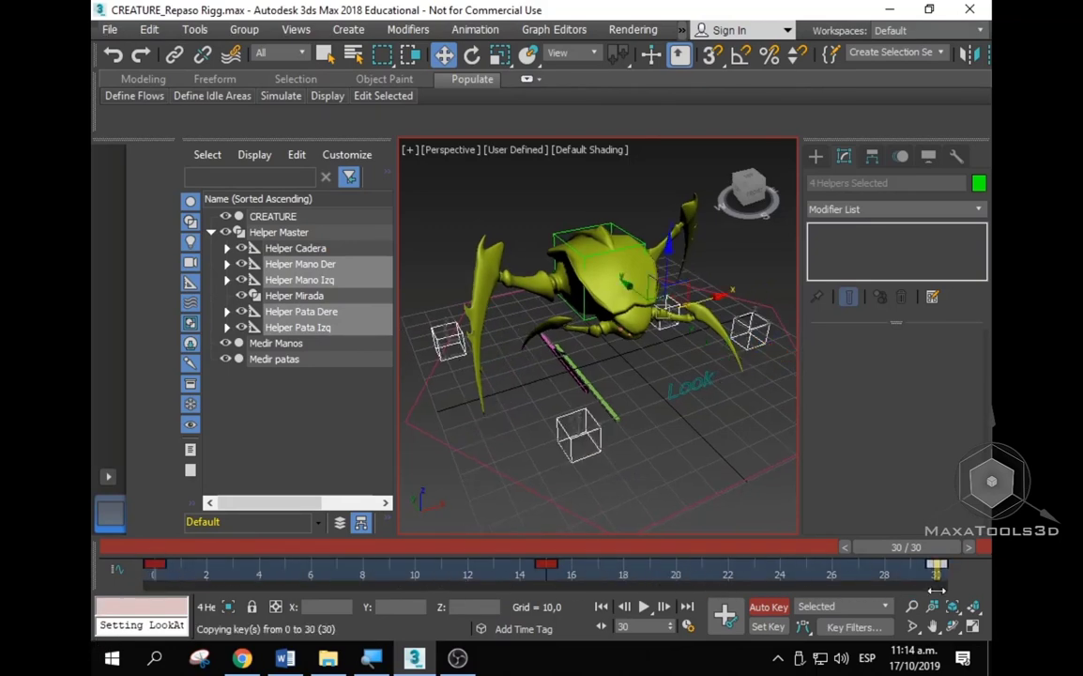
shift+drag(937, 589, 941, 593)
click(645, 607)
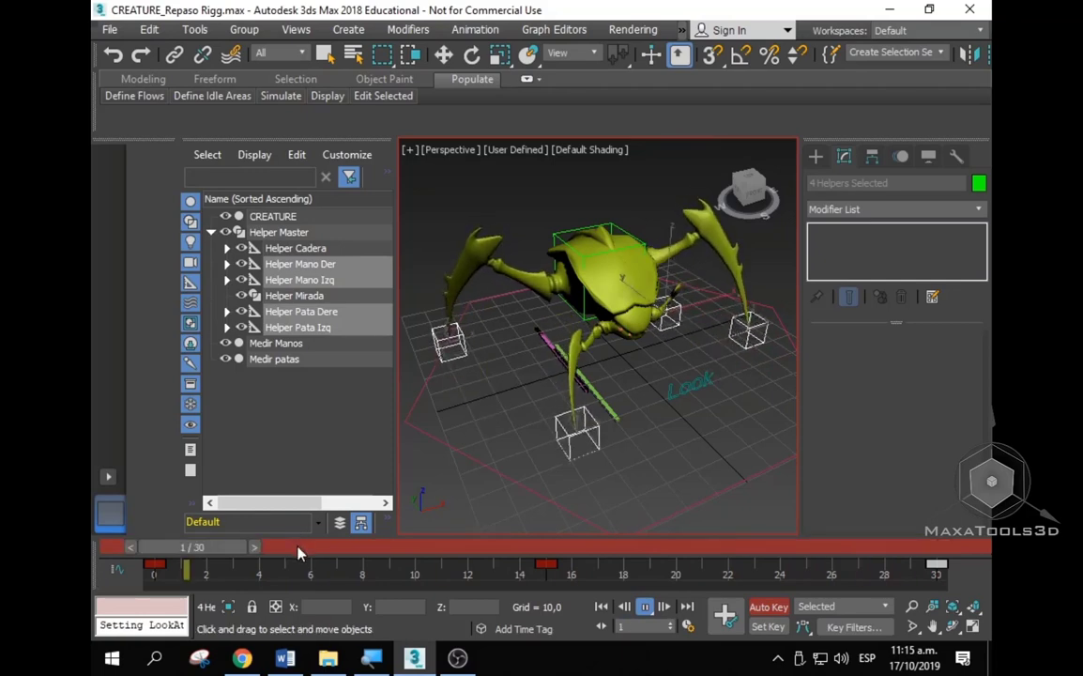
drag(298, 546, 389, 546)
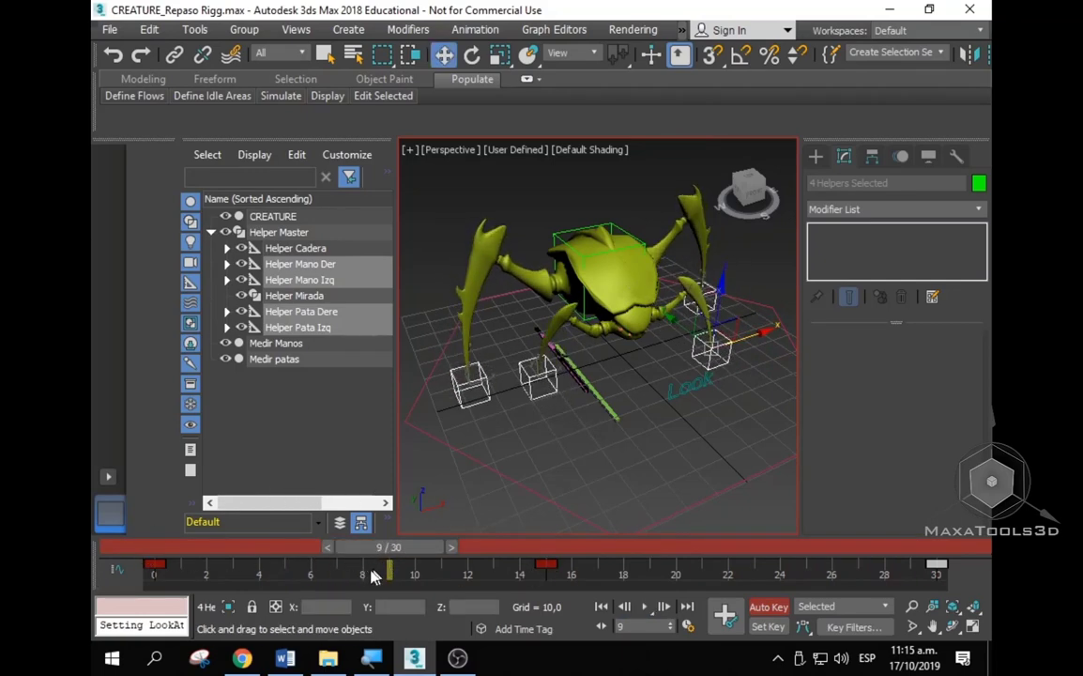
drag(399, 552, 366, 568)
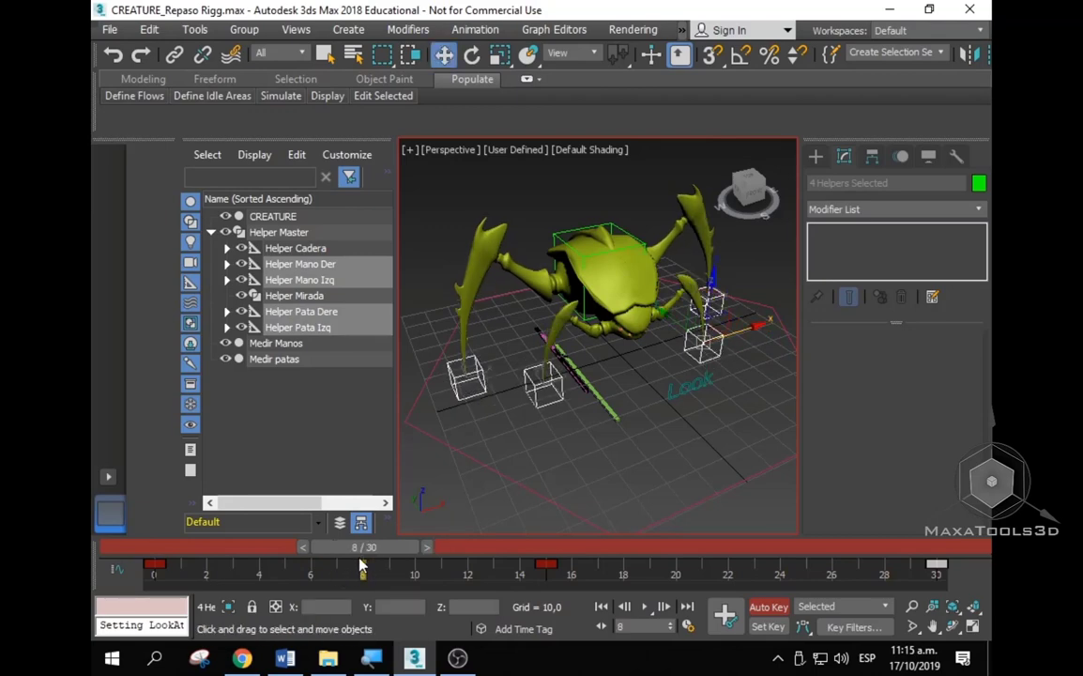
mouse_move(443, 515)
alt+middle_down()
mouse_move(585, 435)
mouse_move(641, 435)
alt+middle_up()
Step: Move the time slider to frame 8 with Select and Move active
click(554, 497)
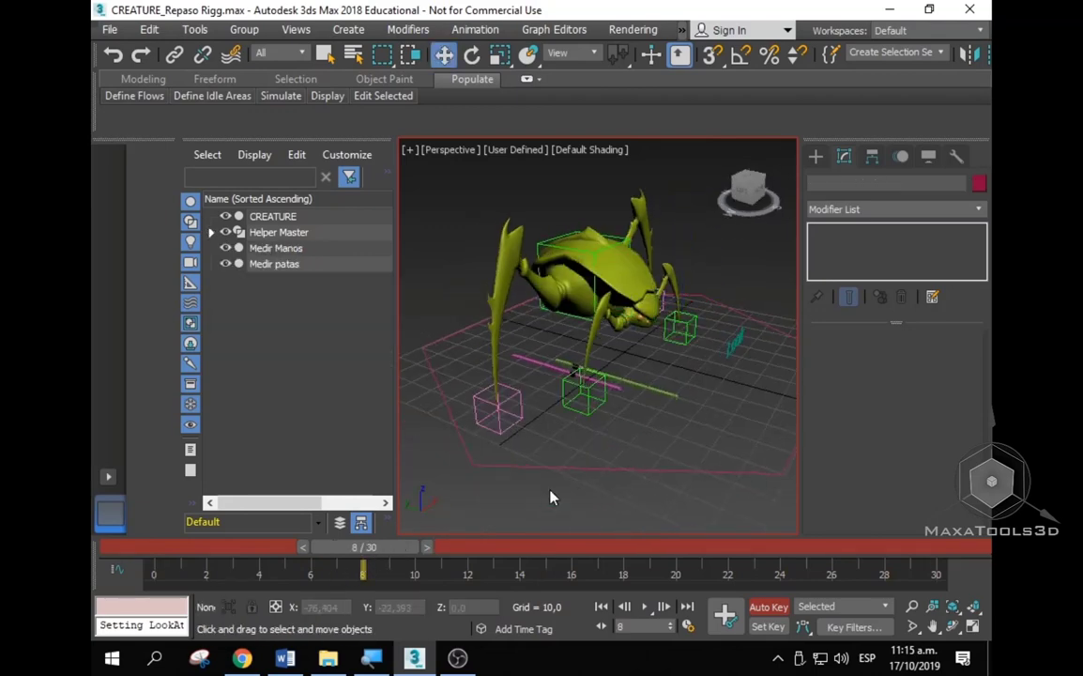
alt+middle_drag(552, 485, 488, 465)
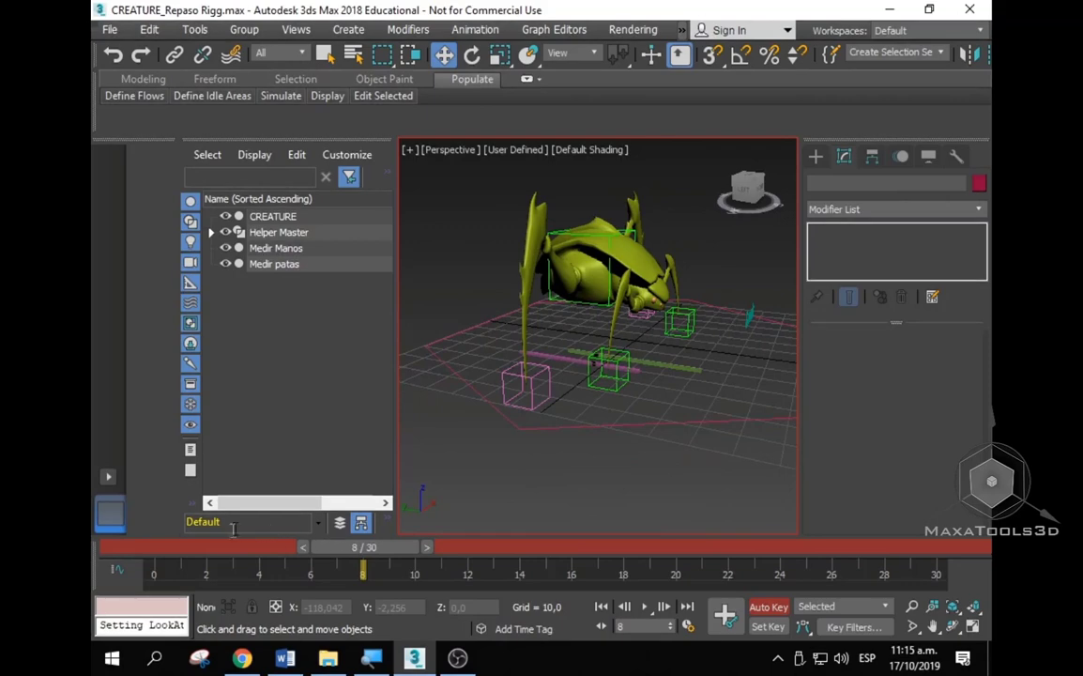
drag(158, 551, 259, 557)
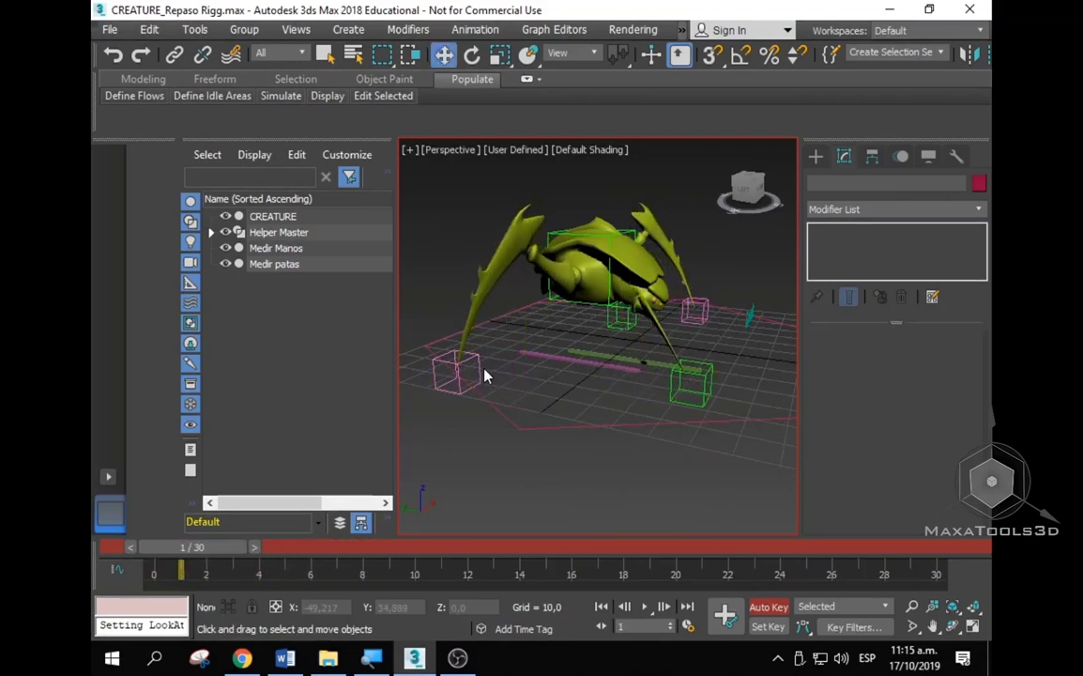
click(460, 372)
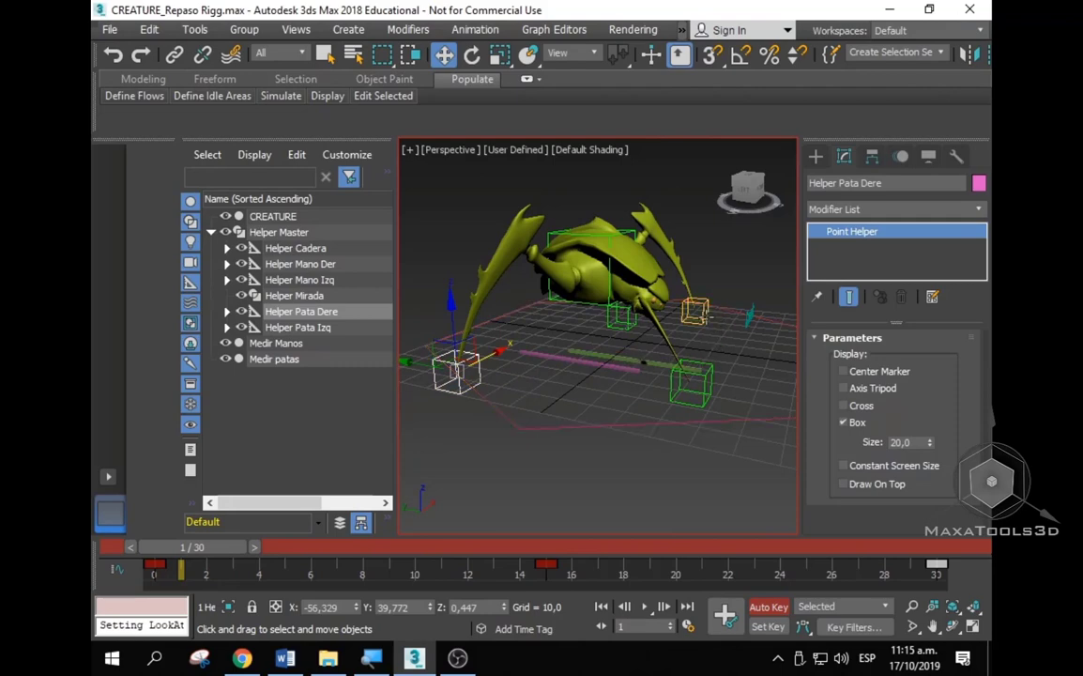
ctrl+click(698, 313)
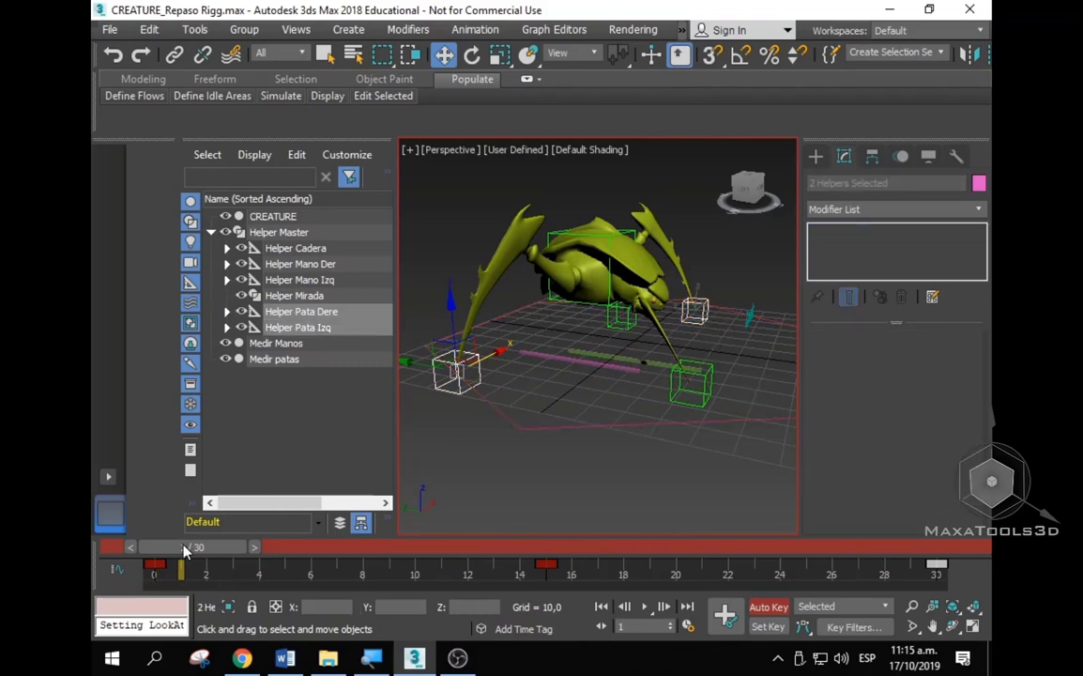
drag(193, 547, 363, 556)
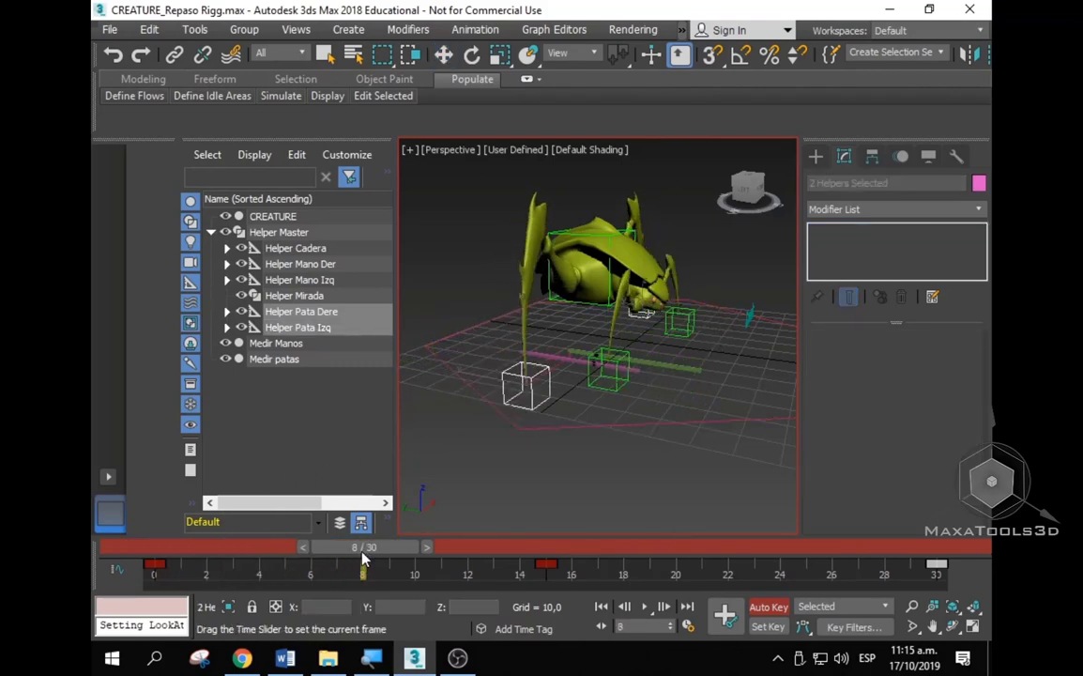
key(w)
mouse_move(529, 524)
alt+middle_down()
mouse_move(546, 381)
mouse_move(462, 368)
mouse_move(507, 382)
alt+middle_up()
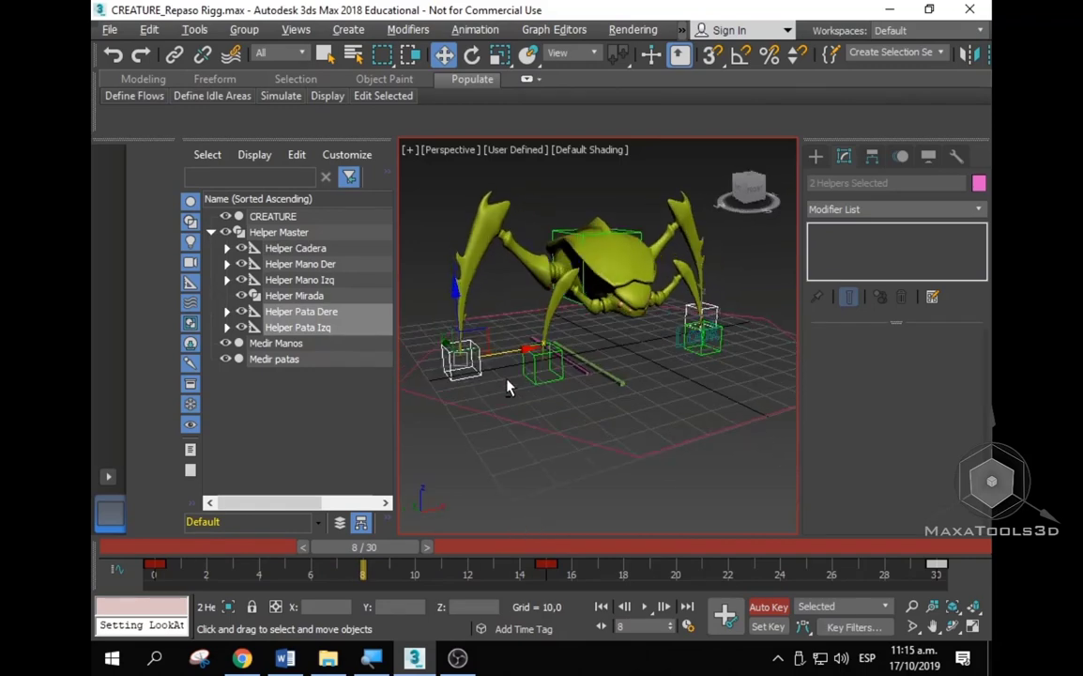
alt+middle_drag(460, 314, 523, 352)
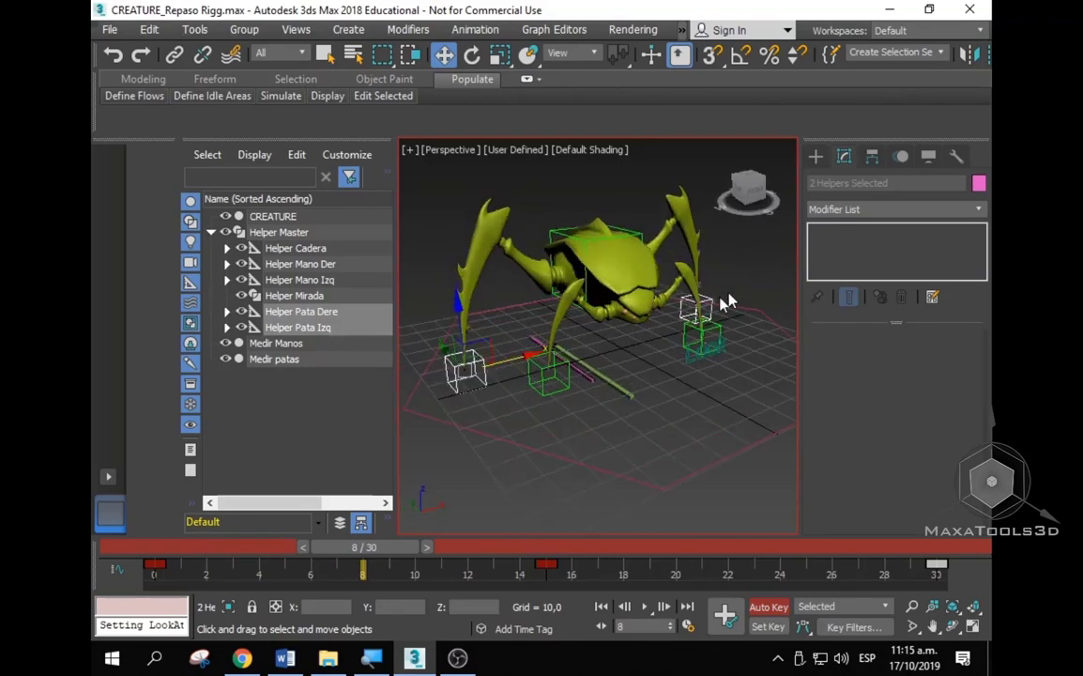
Step: Raise Helper Pata Dere along Z at frame 8 so that leg lifts
click(725, 328)
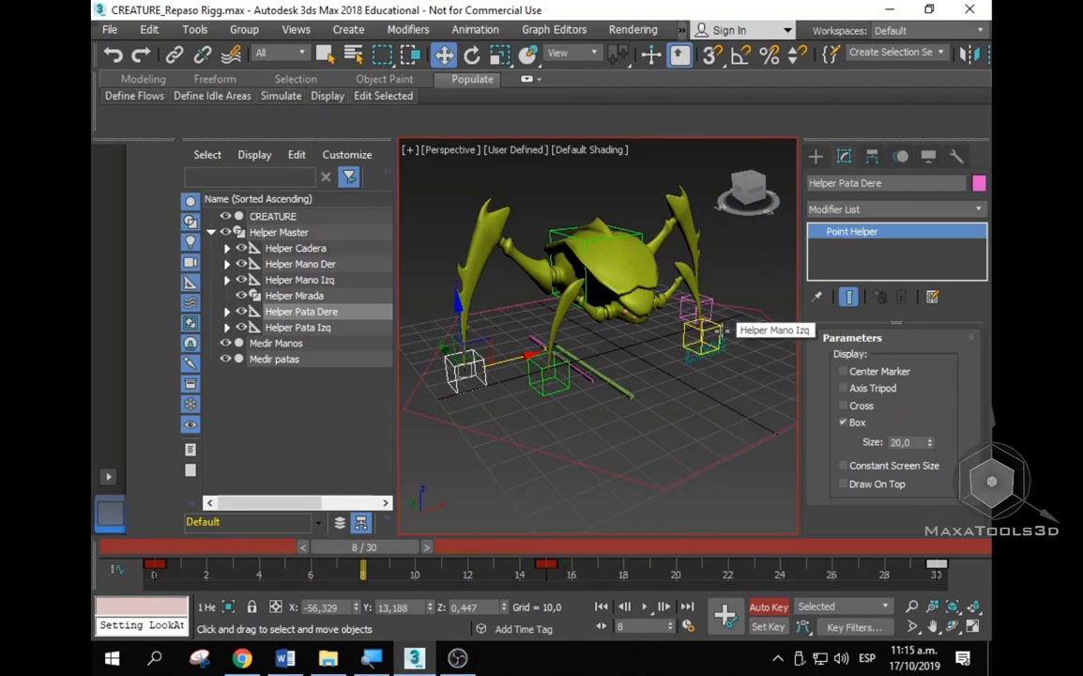
ctrl+click(721, 324)
alt+middle_drag(721, 323, 615, 368)
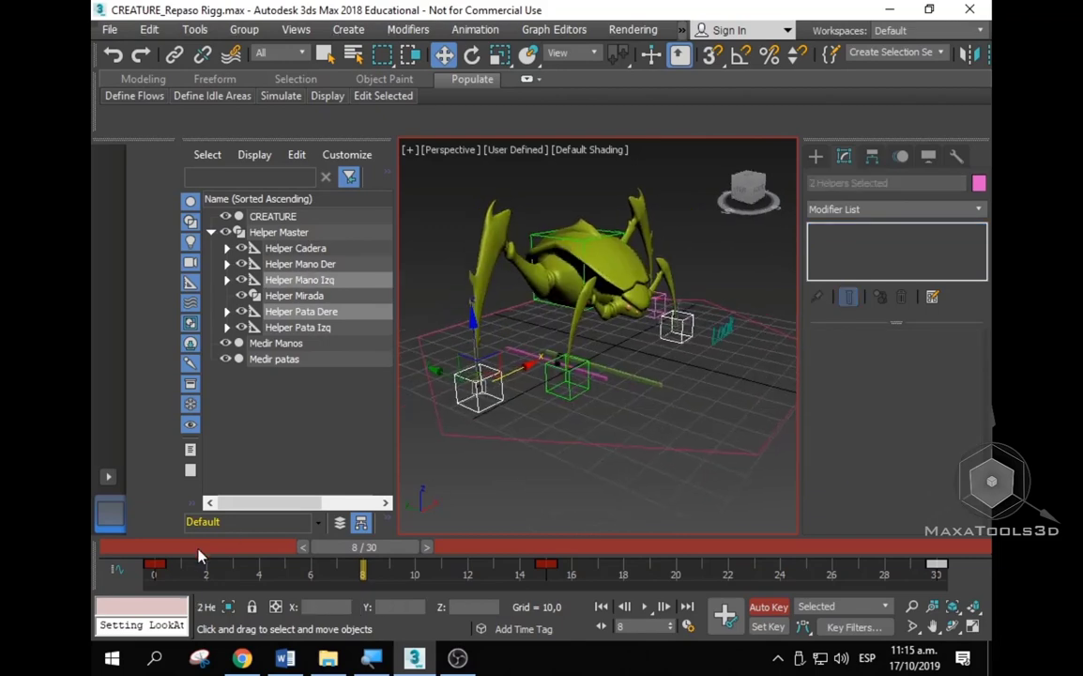
mouse_move(198, 554)
mouse_down()
mouse_move(399, 546)
mouse_move(332, 545)
mouse_move(373, 542)
mouse_up()
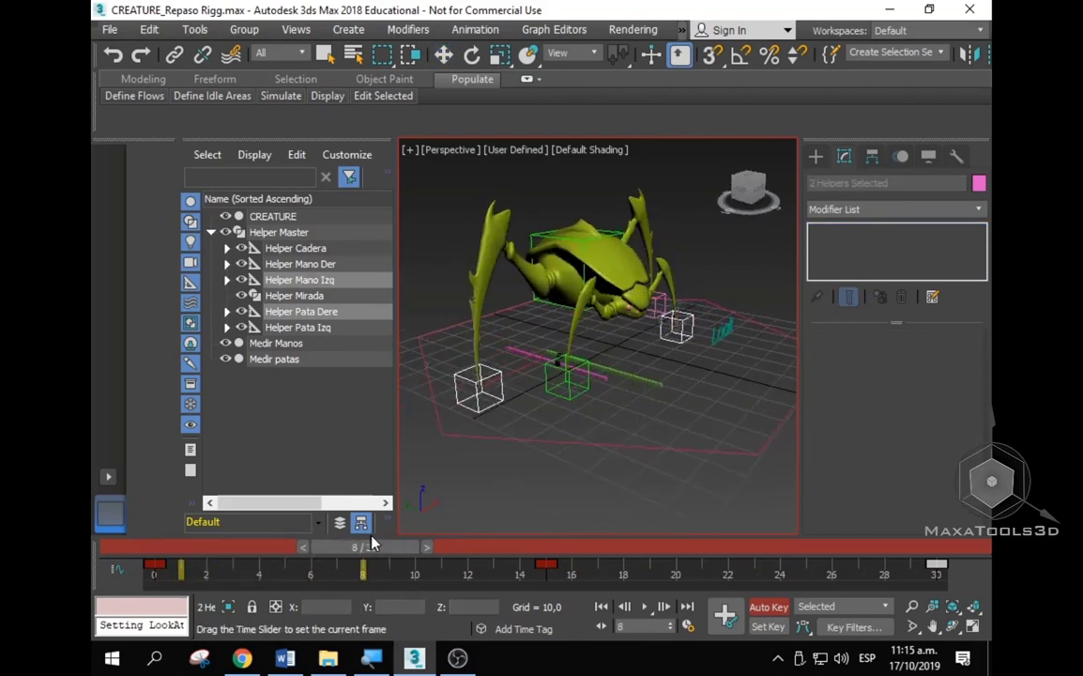
key(w)
mouse_move(477, 330)
mouse_down()
mouse_move(464, 298)
mouse_move(506, 404)
mouse_up()
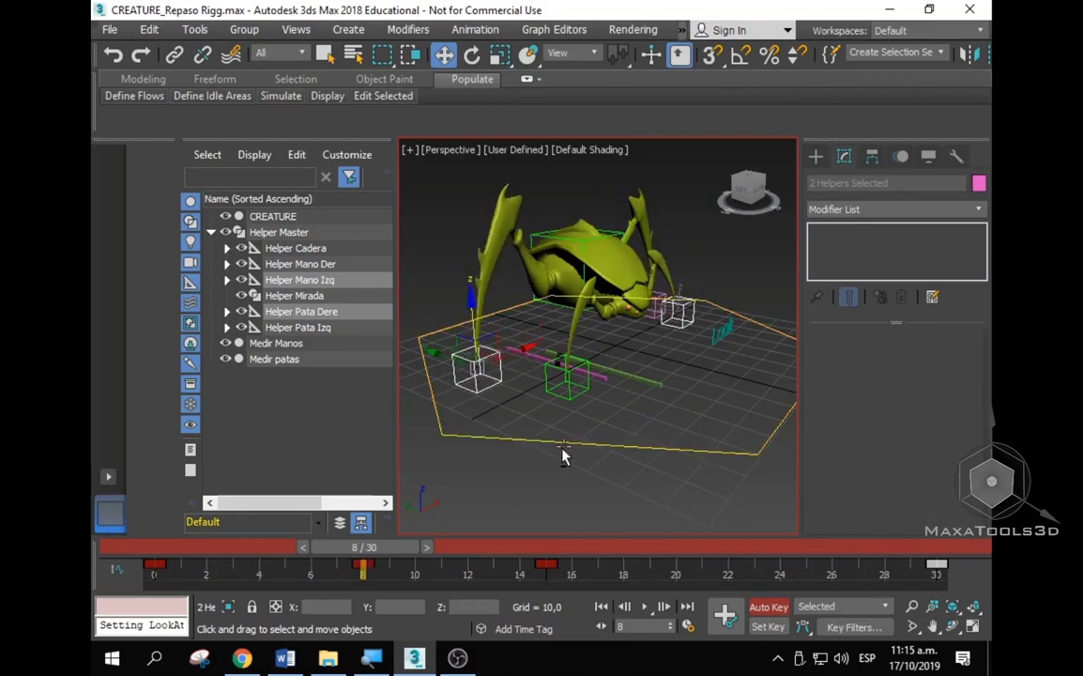
key(shift+z)
click(467, 358)
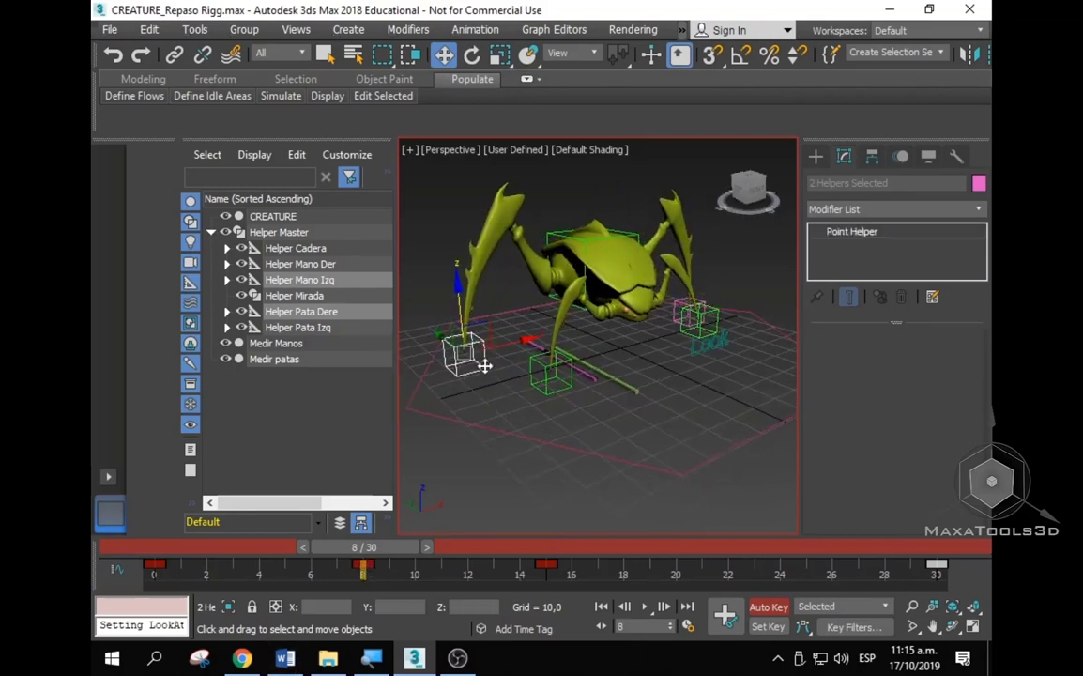
drag(445, 340, 458, 290)
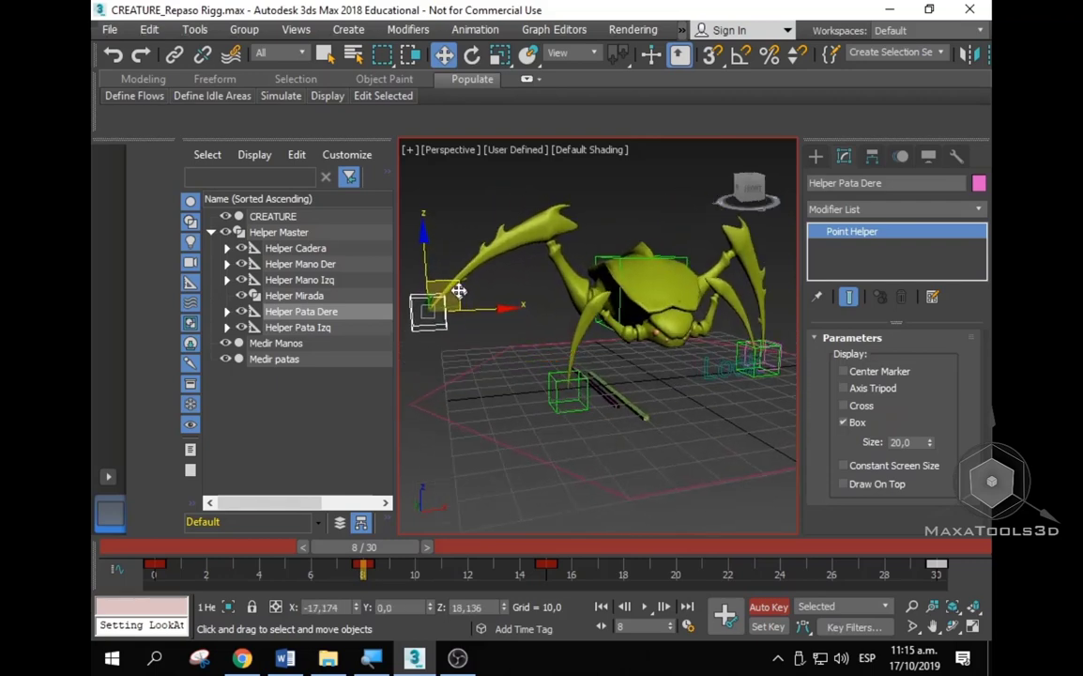
Step: Move Helper Mano Izq up and to the right, then scrub to check the lift
alt+middle_drag(617, 362, 672, 362)
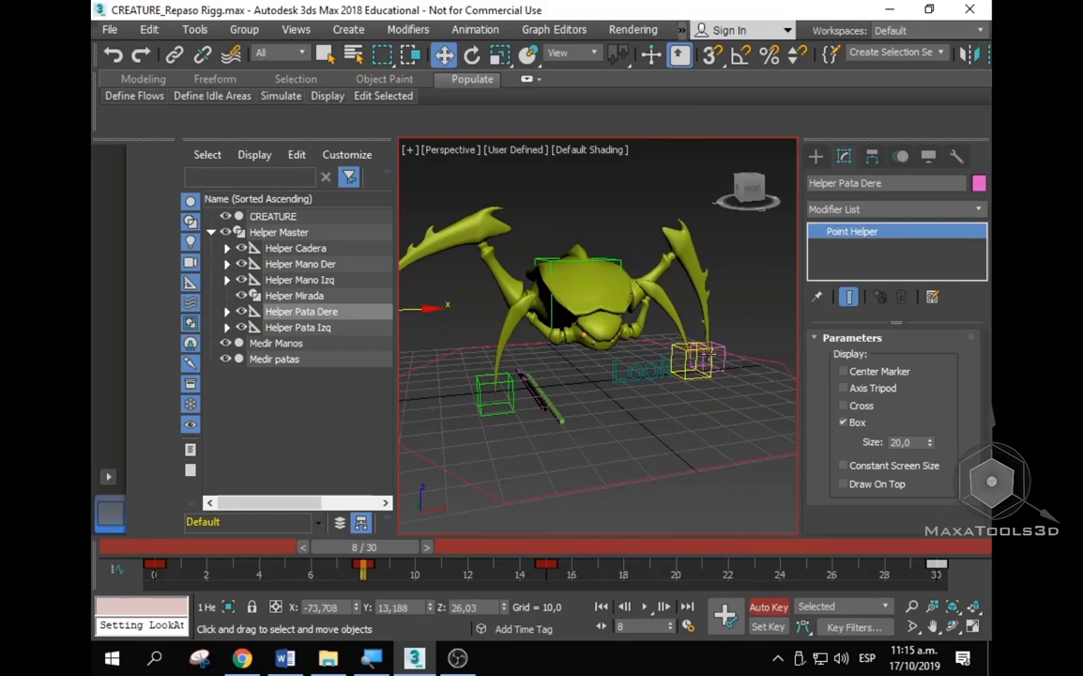
click(298, 280)
alt+middle_drag(573, 310, 650, 304)
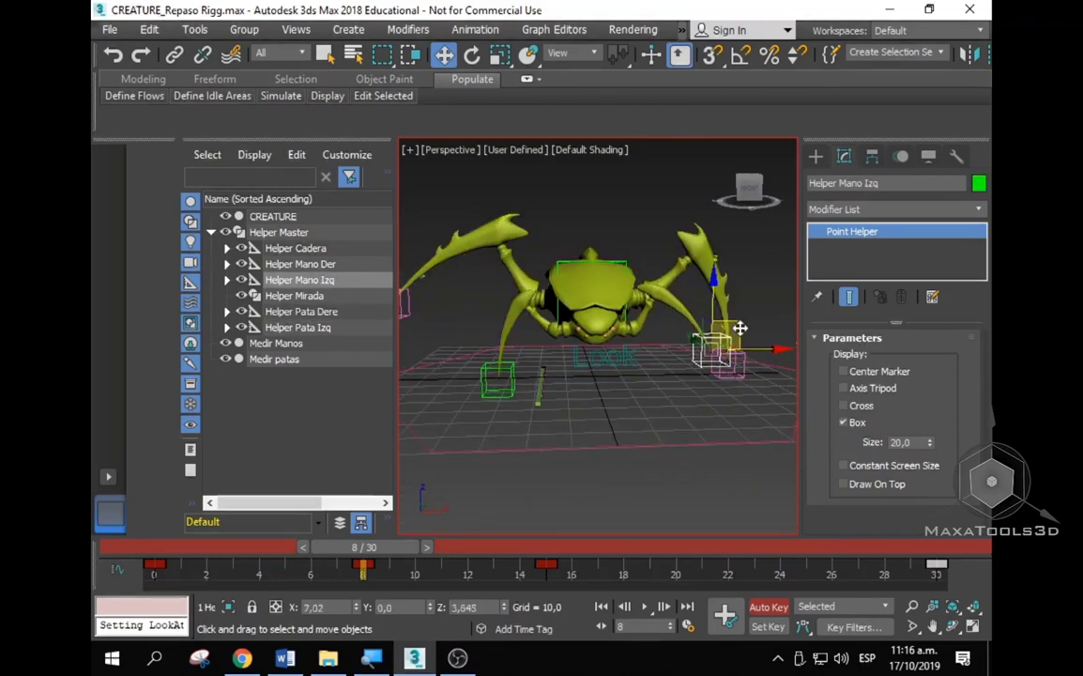
drag(739, 327, 753, 307)
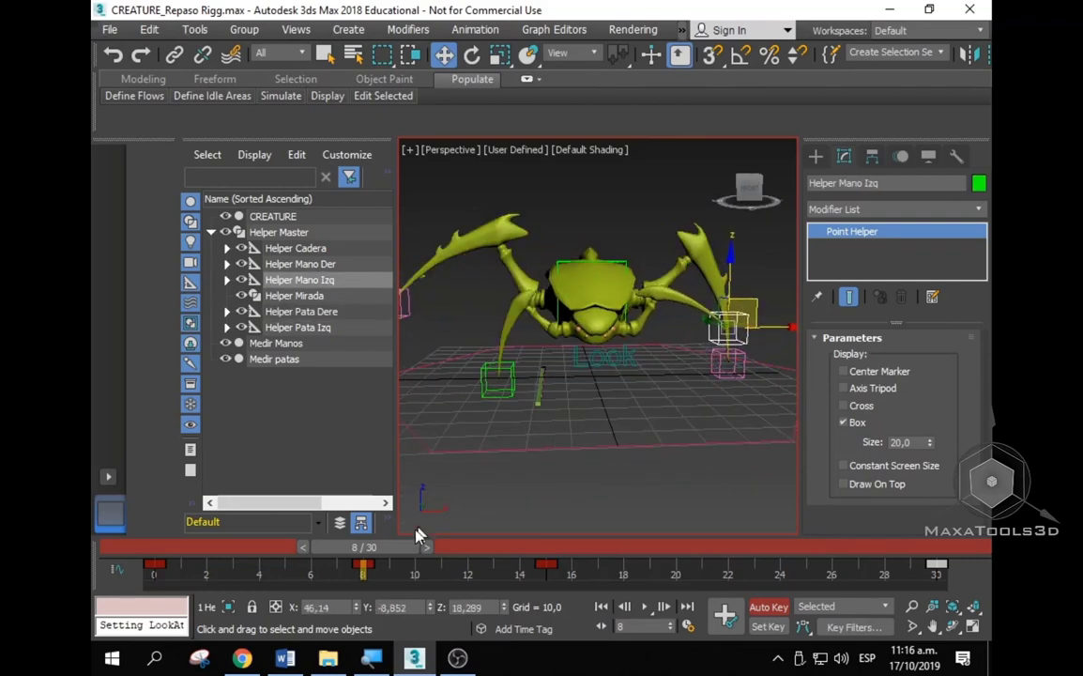
mouse_move(395, 551)
mouse_down()
mouse_move(374, 538)
mouse_move(404, 528)
mouse_move(565, 561)
mouse_up()
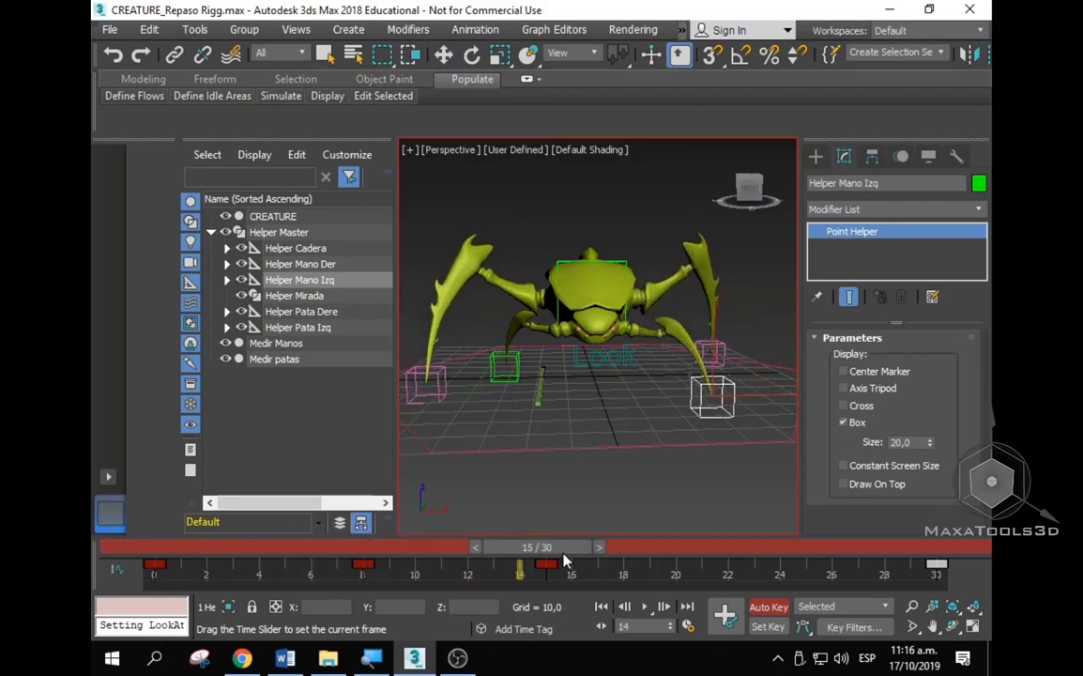
Step: Select Helper Mano Der and Helper Pata Izq for the next step
key(w)
mouse_move(555, 471)
alt+middle_down()
mouse_move(634, 448)
mouse_move(563, 441)
mouse_move(683, 549)
alt+middle_up()
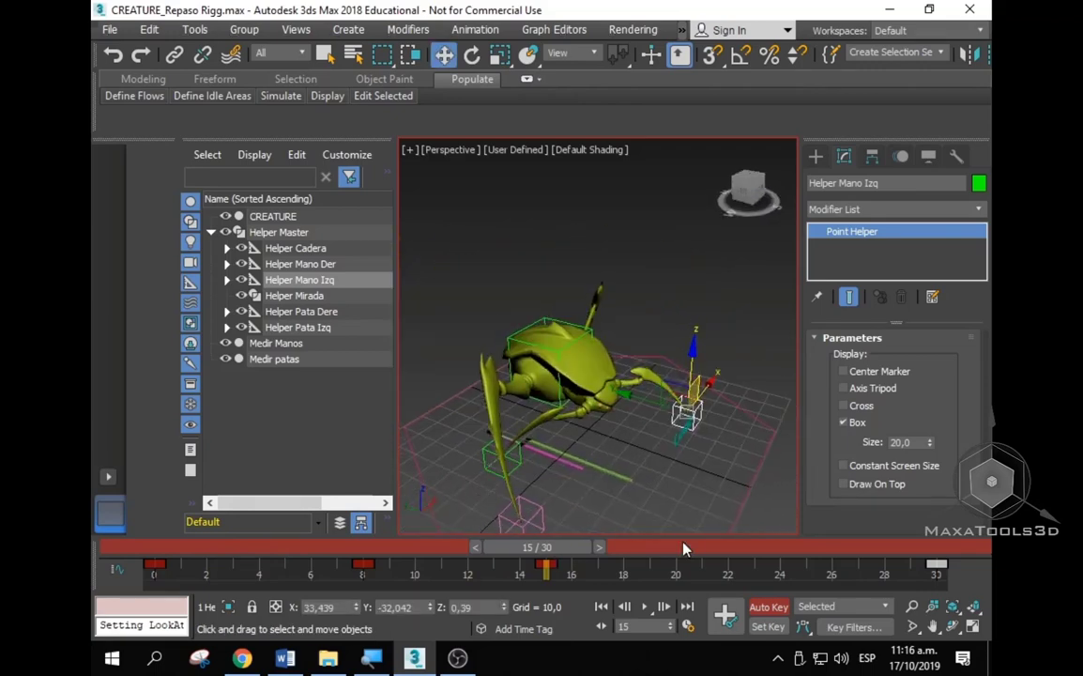
key(period)
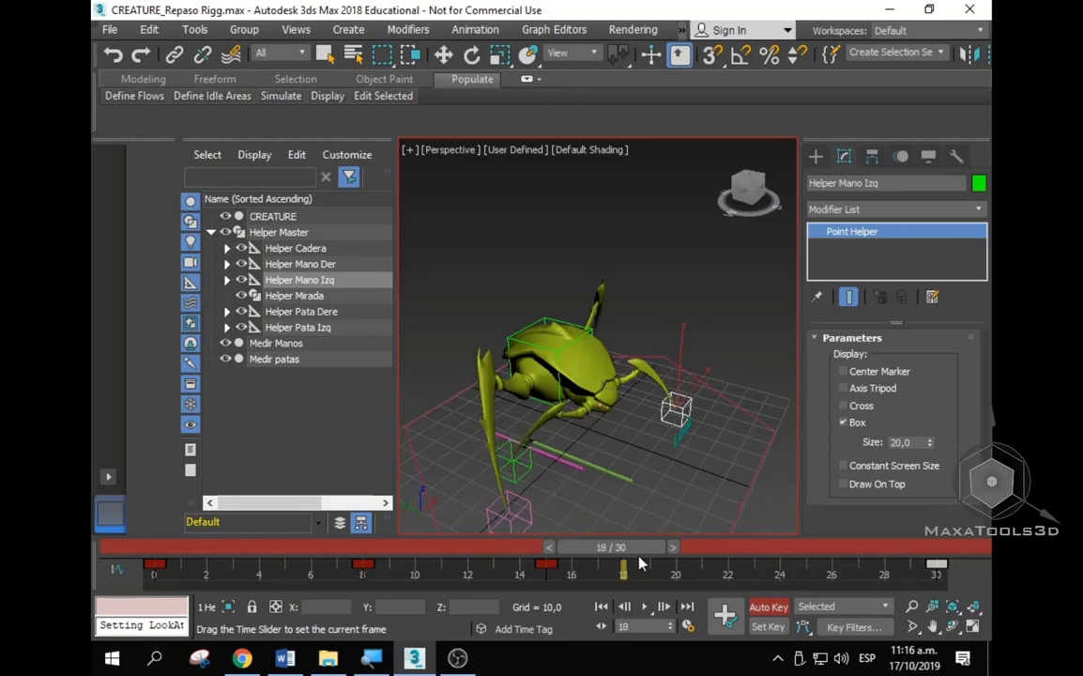
key(w)
click(539, 459)
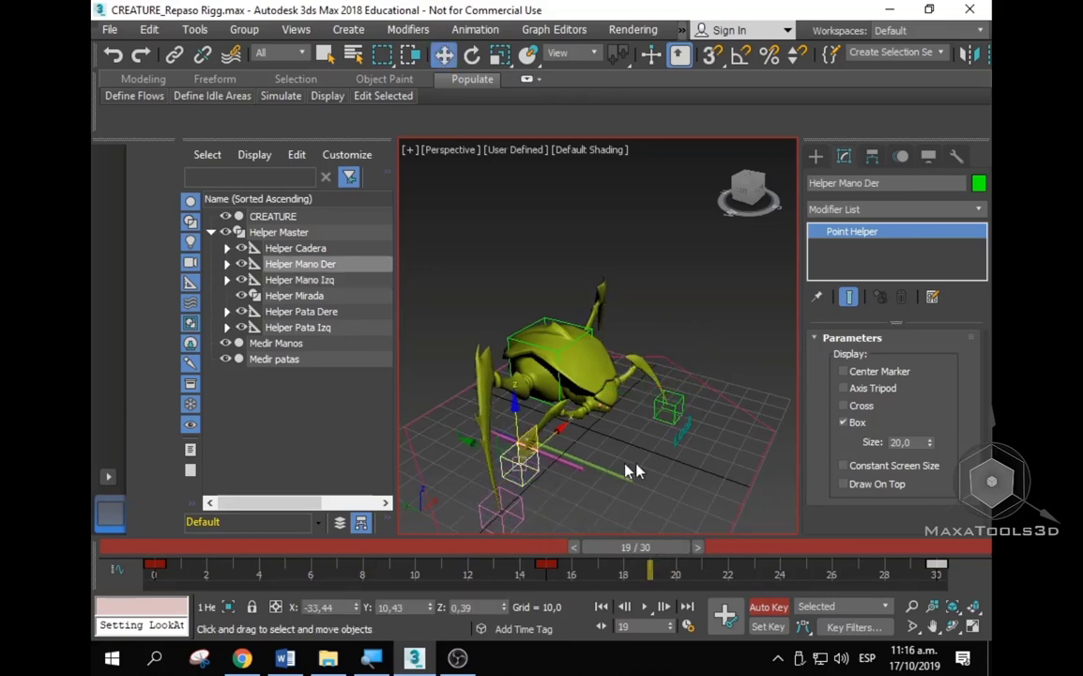
alt+middle_drag(563, 416, 669, 428)
ctrl+click(701, 391)
alt+middle_drag(701, 391, 625, 533)
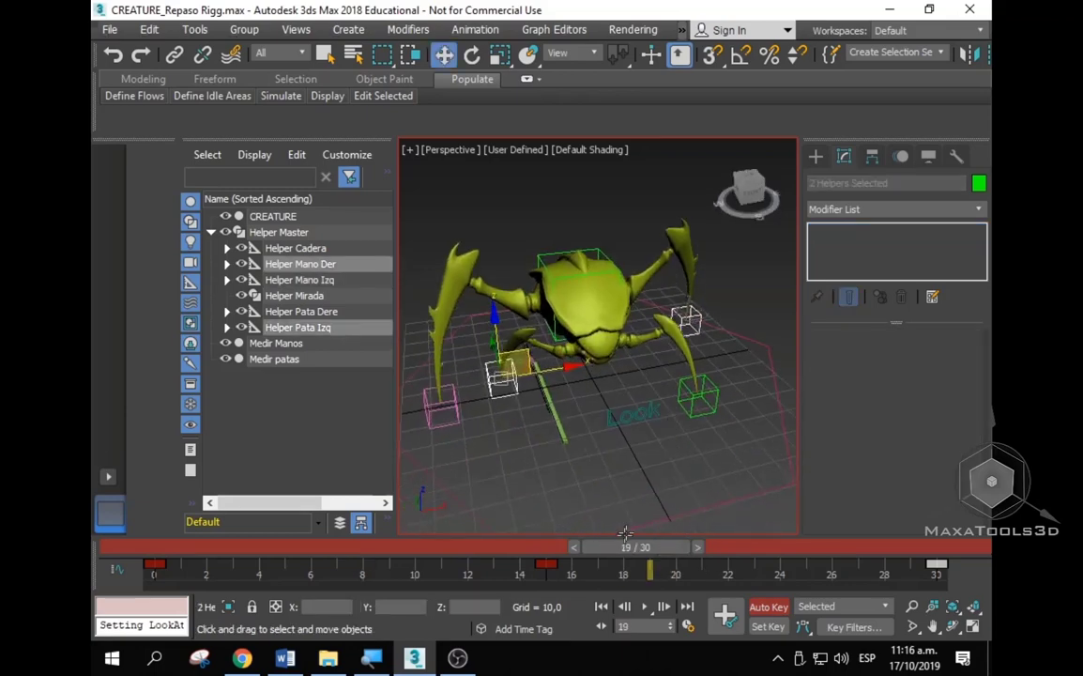
mouse_move(645, 554)
mouse_down()
mouse_move(515, 549)
mouse_move(749, 549)
mouse_move(567, 569)
mouse_up()
Step: At frame 22, undo a stray raise and shift Helper Pata Izq to the right
key(w)
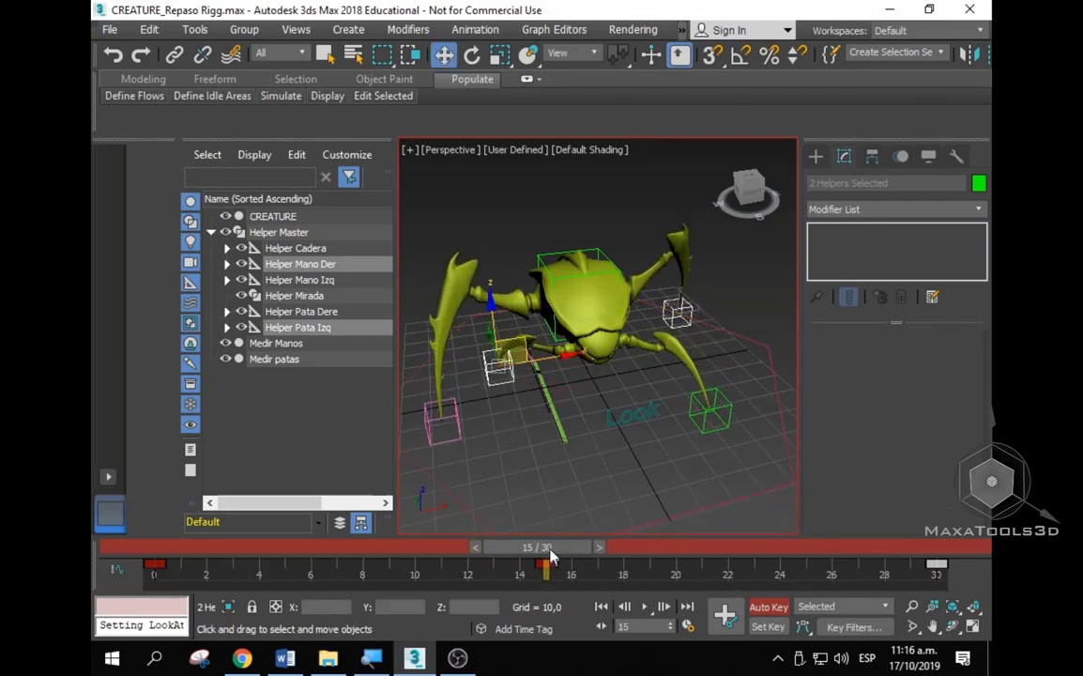
drag(552, 557, 720, 549)
mouse_move(677, 526)
alt+middle_down()
mouse_move(560, 358)
mouse_move(485, 319)
alt+middle_up()
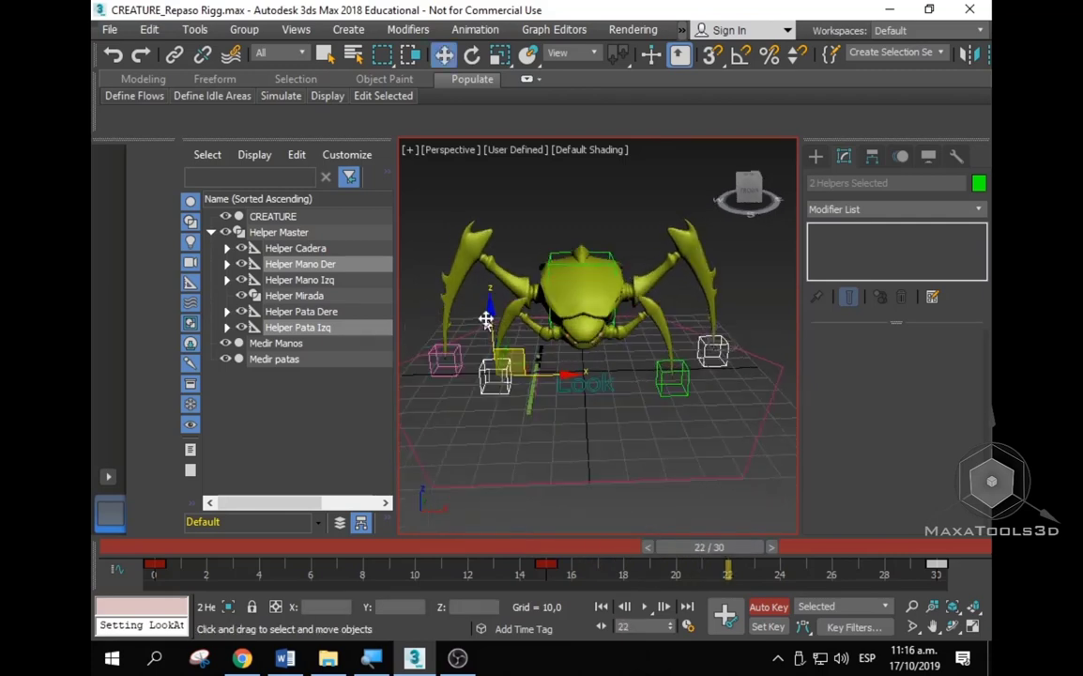
drag(485, 319, 483, 286)
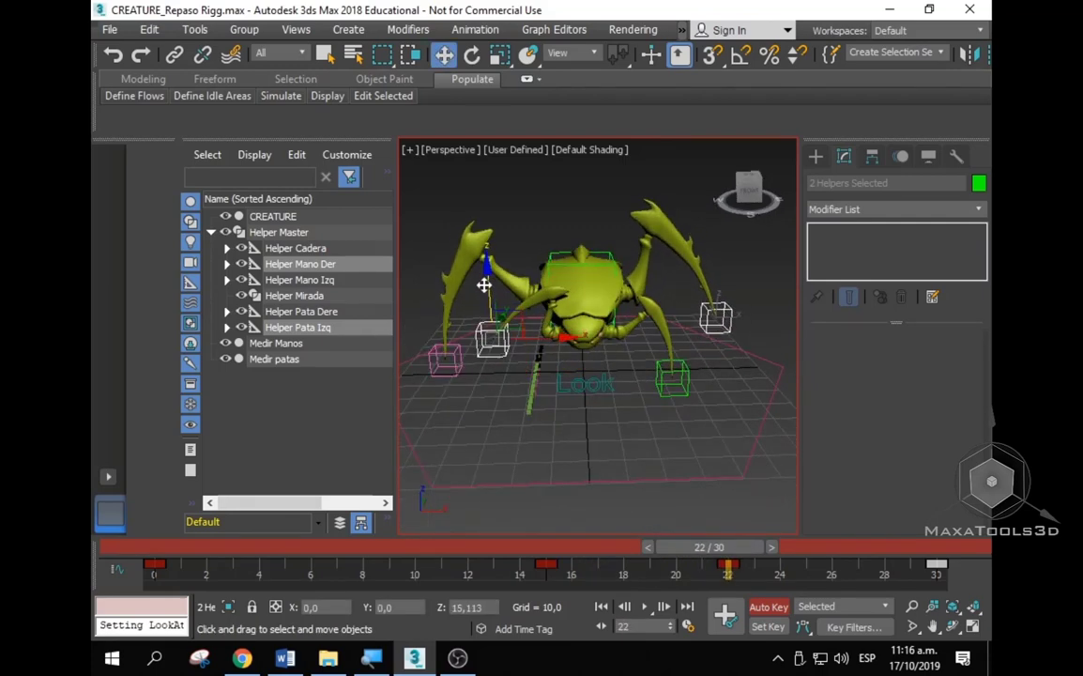
key(ctrl+z)
key(ctrl+z)
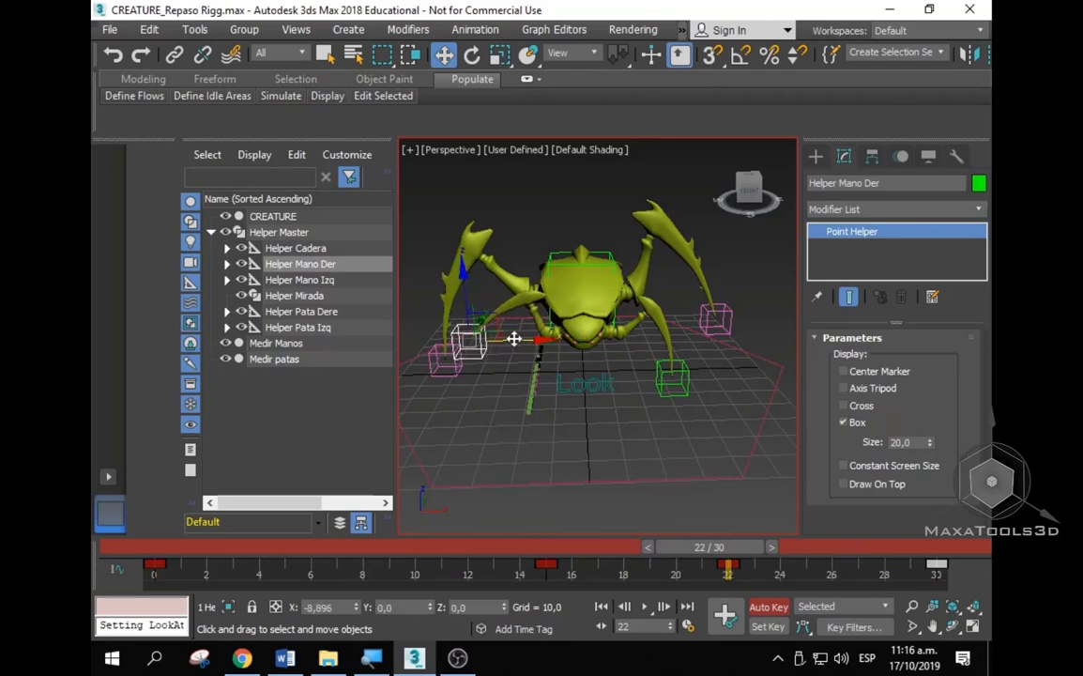
key(ctrl+z)
drag(736, 330, 771, 321)
Step: Play the walk from frame 0, turn Auto Key off, then stop and rewind to frame 0
key(Home)
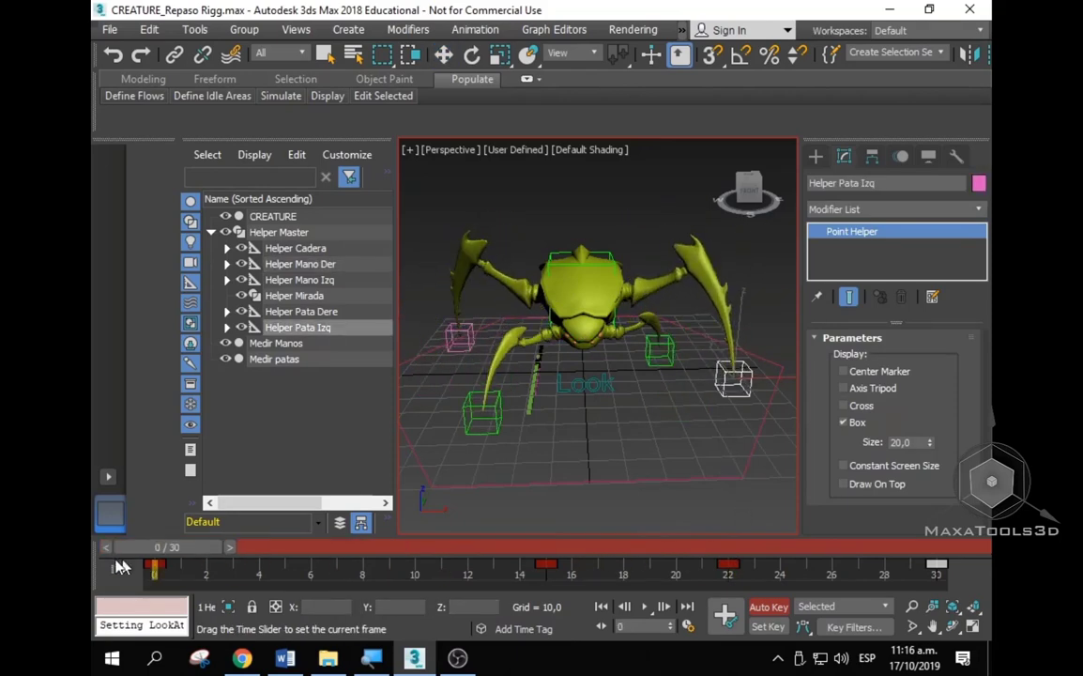
click(643, 611)
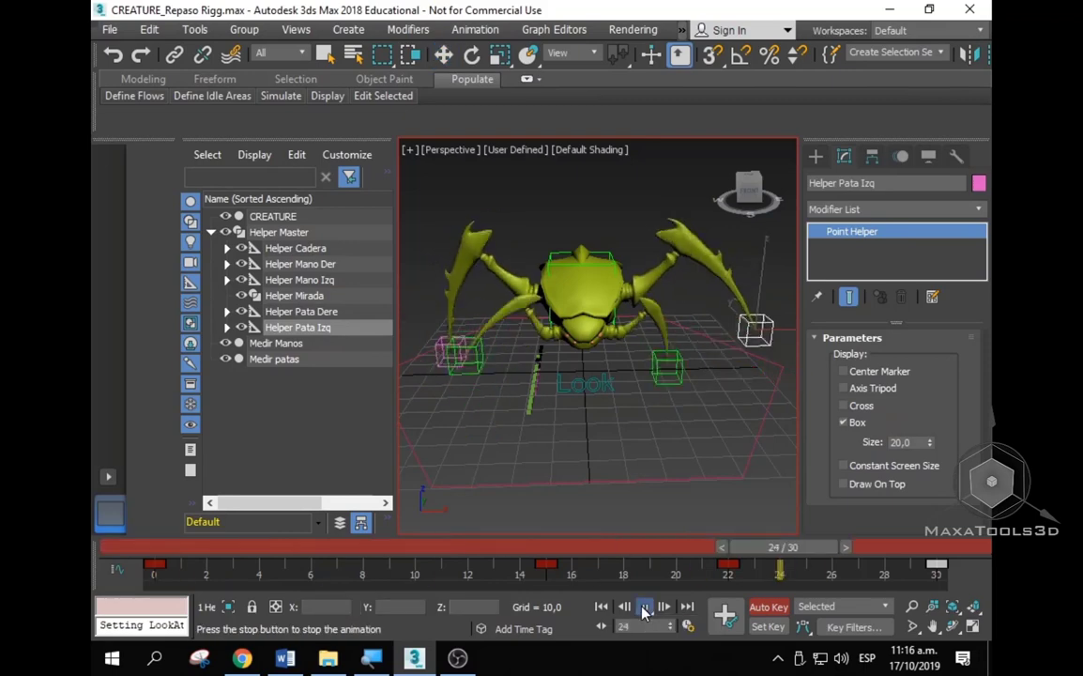
mouse_move(667, 502)
alt+middle_down()
mouse_move(750, 386)
mouse_move(660, 412)
alt+middle_up()
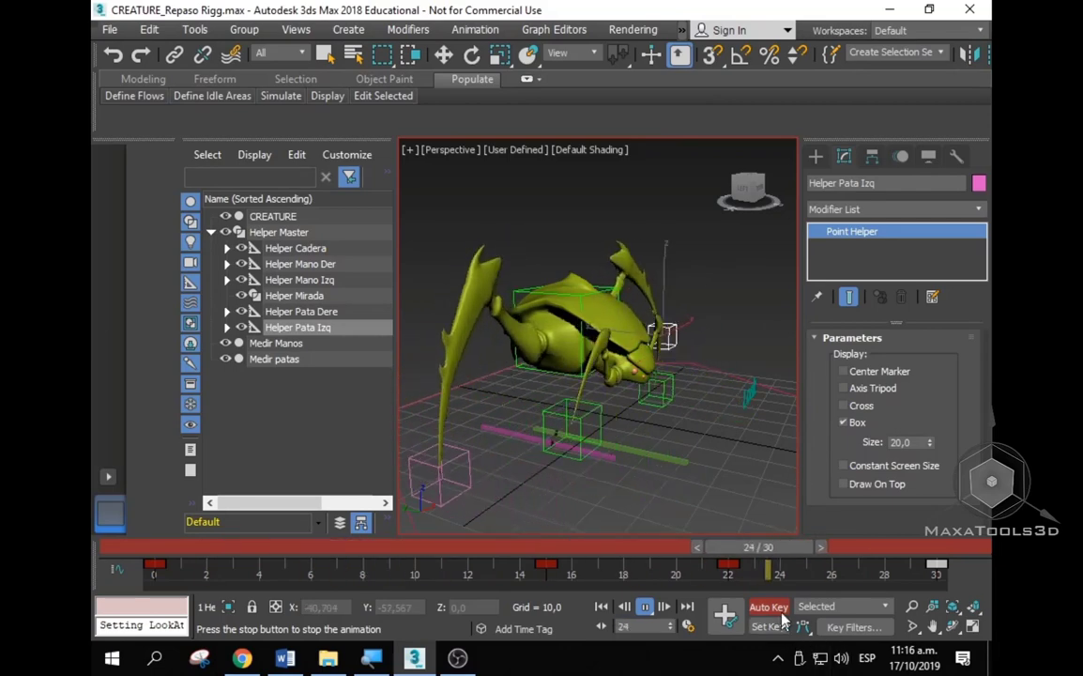
key(n)
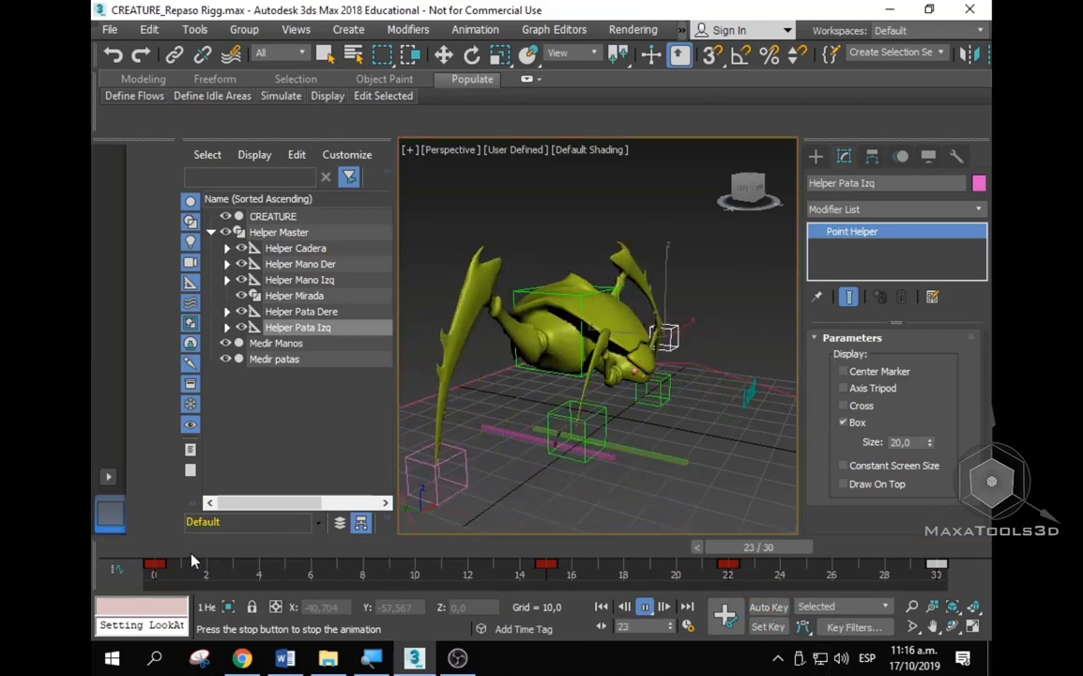
drag(235, 546, 155, 547)
key(w)
scroll(649, 313, down, 4)
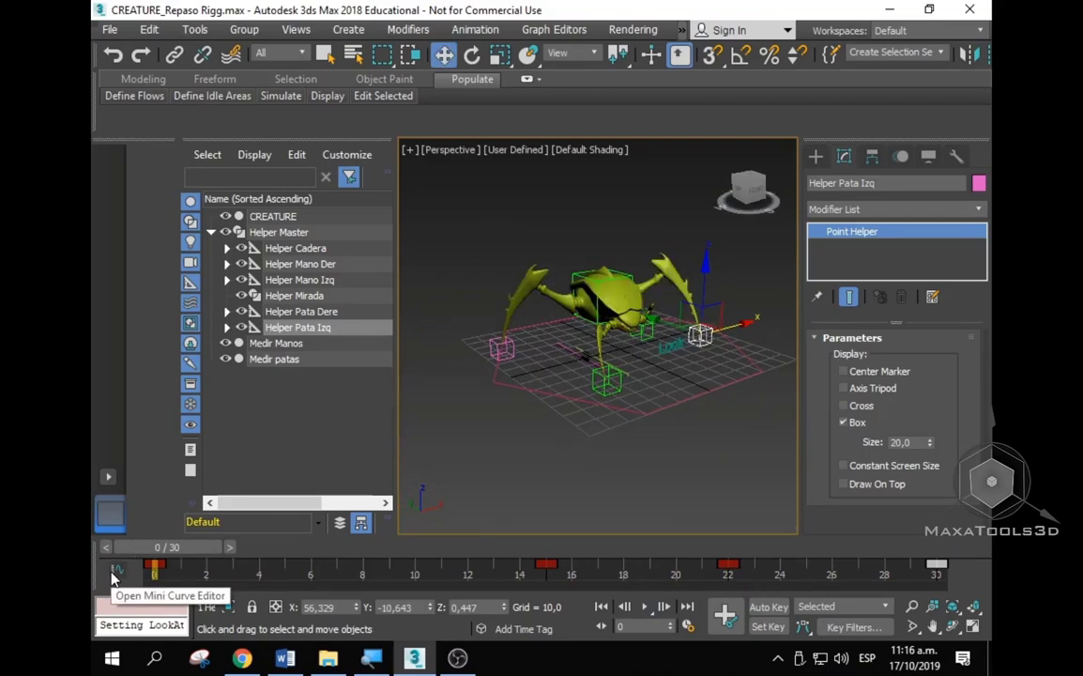
scroll(644, 312, up, 3)
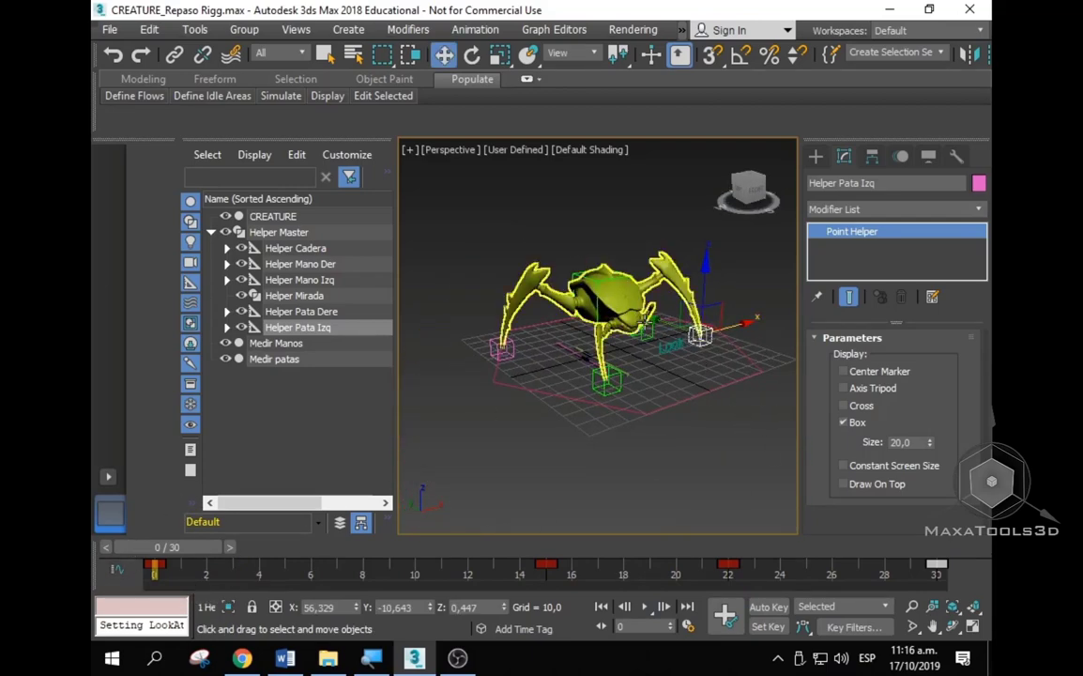
Step: Select Helper Cadera and orbit the Perspective view around the creature
click(619, 282)
scroll(620, 281, up, 3)
alt+middle_drag(620, 282, 609, 270)
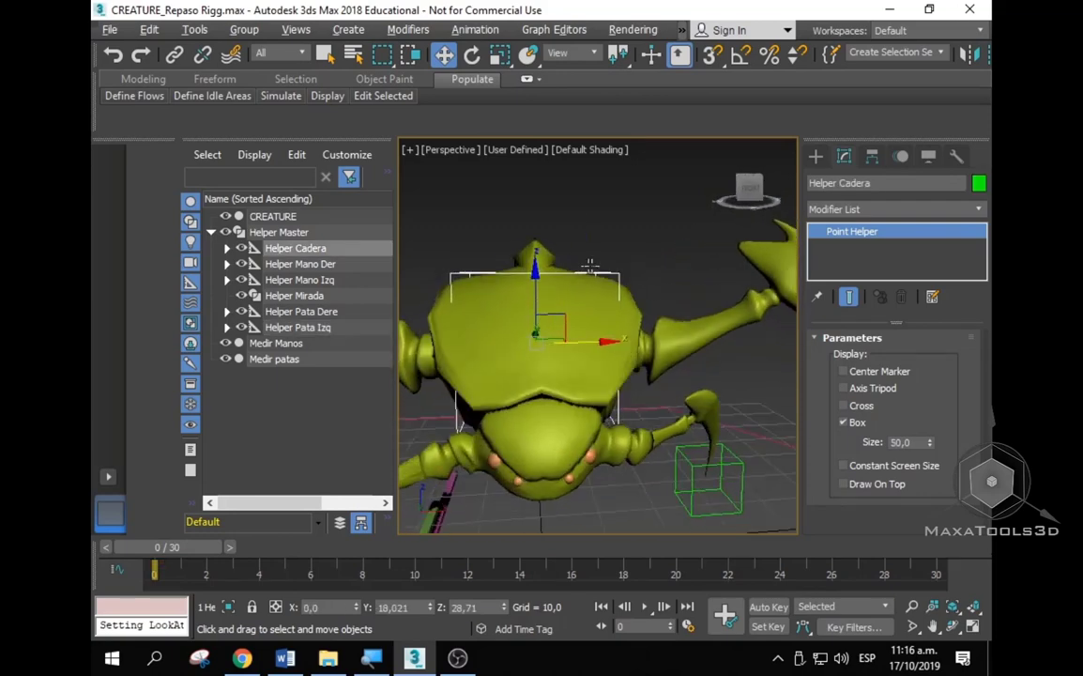
scroll(609, 270, down, 3)
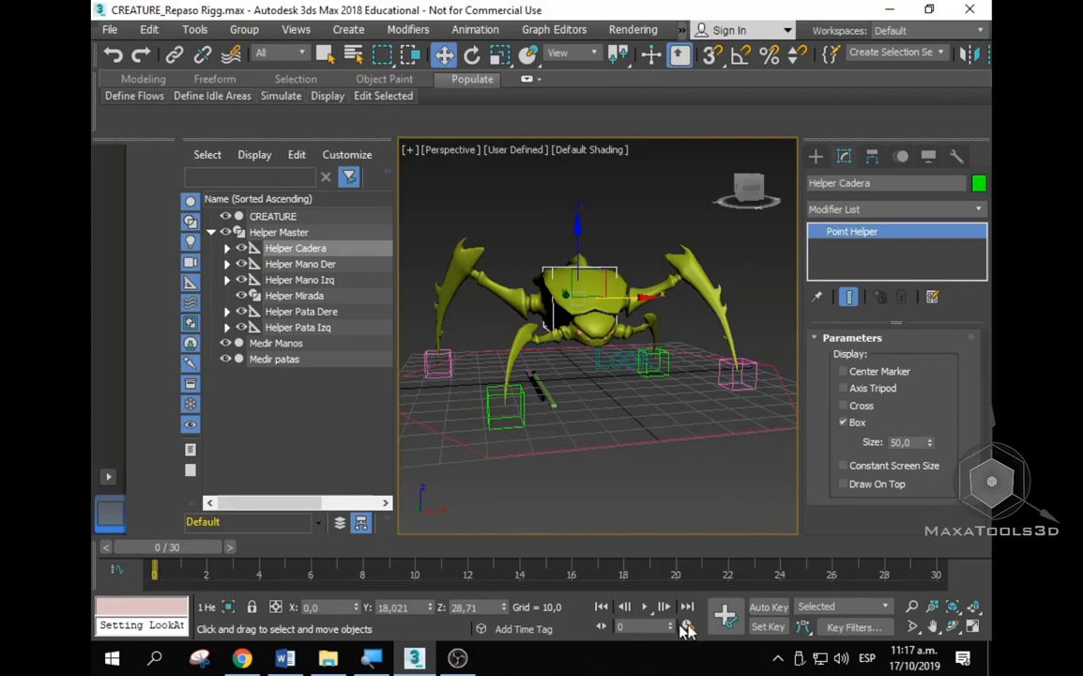
mouse_move(600, 282)
alt+middle_down()
mouse_move(563, 291)
mouse_move(591, 314)
mouse_move(671, 441)
alt+middle_up()
scroll(595, 278, up, 3)
scroll(521, 315, down, 3)
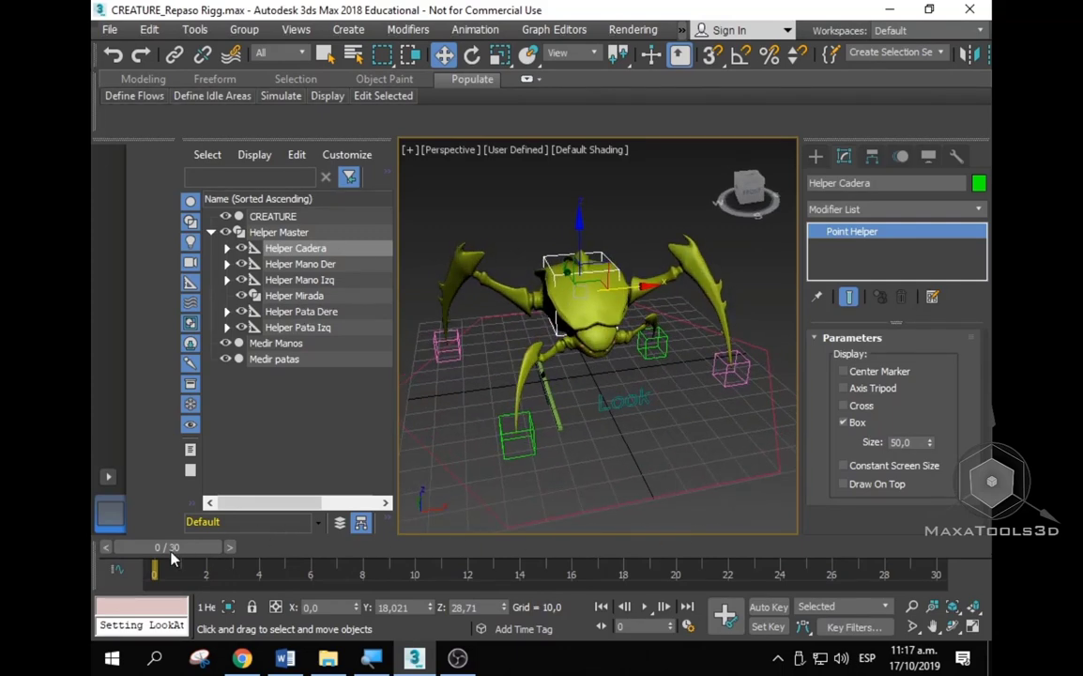
Step: Scrub the walk through frames 30, 0, 15 and 8 while orbiting to check leg poses
drag(167, 547, 905, 546)
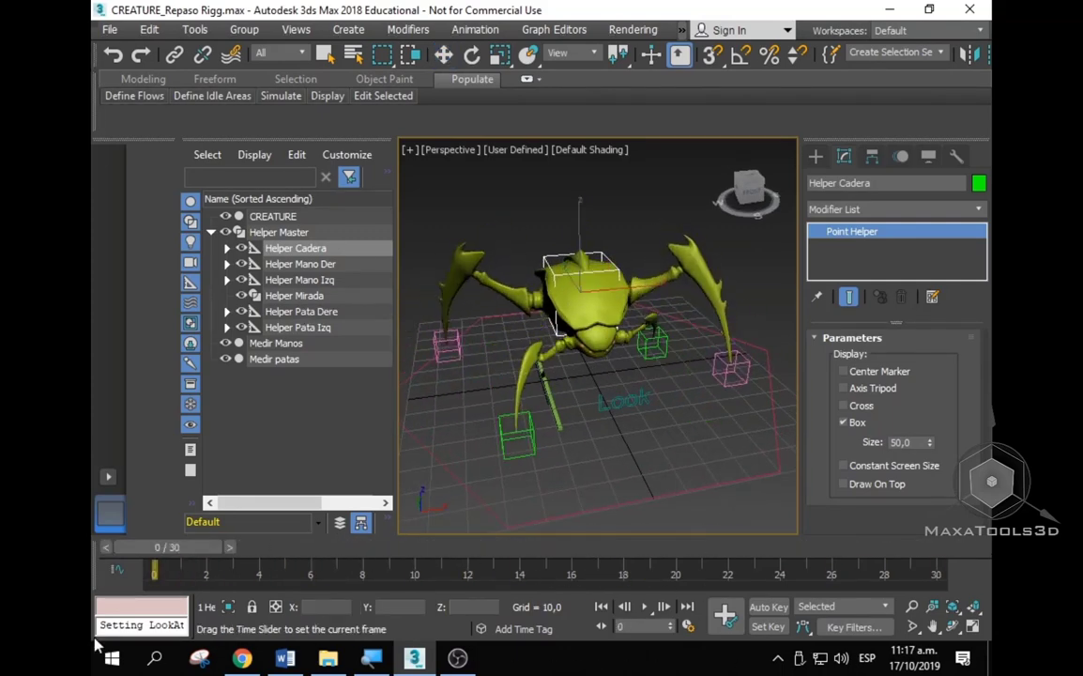
key(comma)
key(comma)
key(comma)
mouse_move(807, 546)
mouse_down()
mouse_move(164, 546)
mouse_move(362, 560)
mouse_move(184, 552)
mouse_up()
key(w)
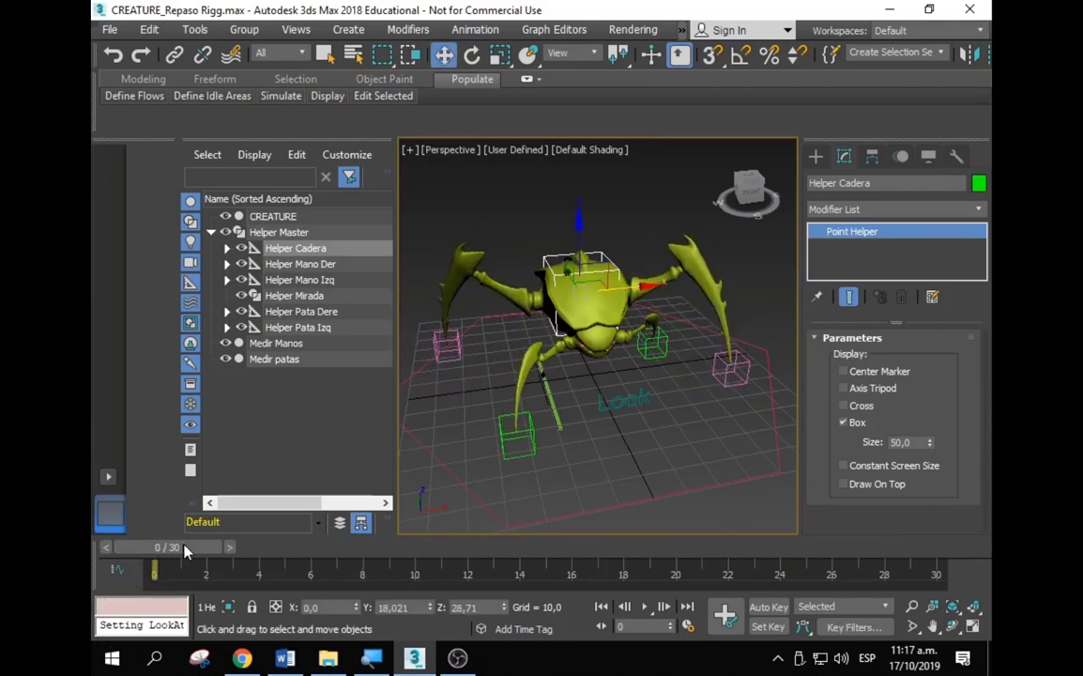
alt+middle_drag(549, 324, 569, 344)
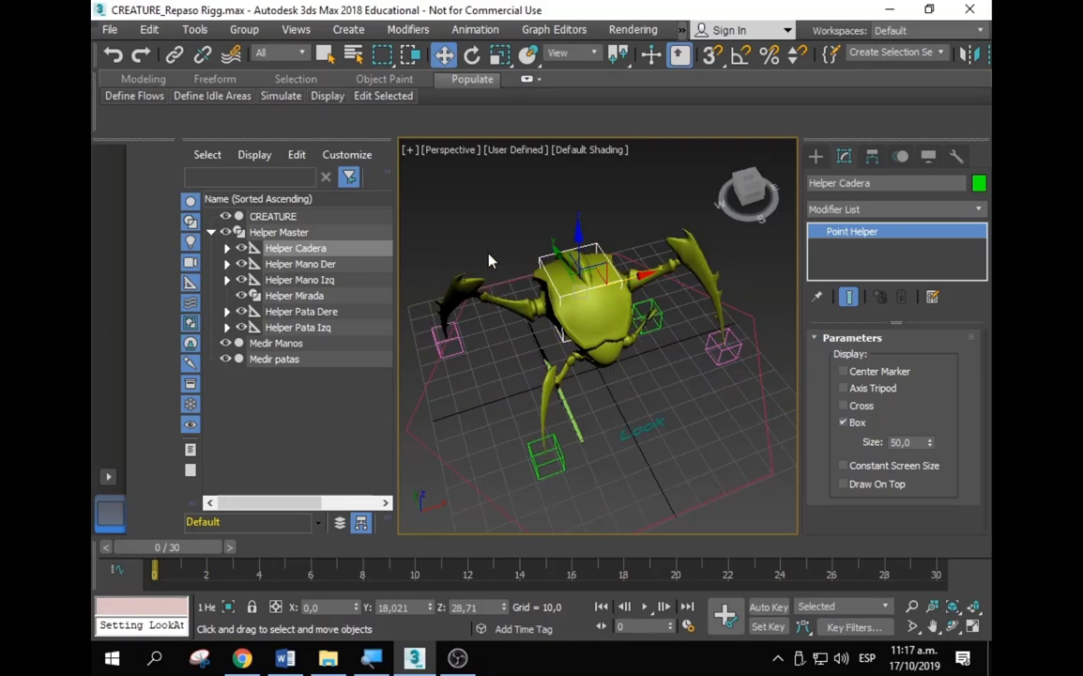
alt+middle_drag(488, 261, 405, 534)
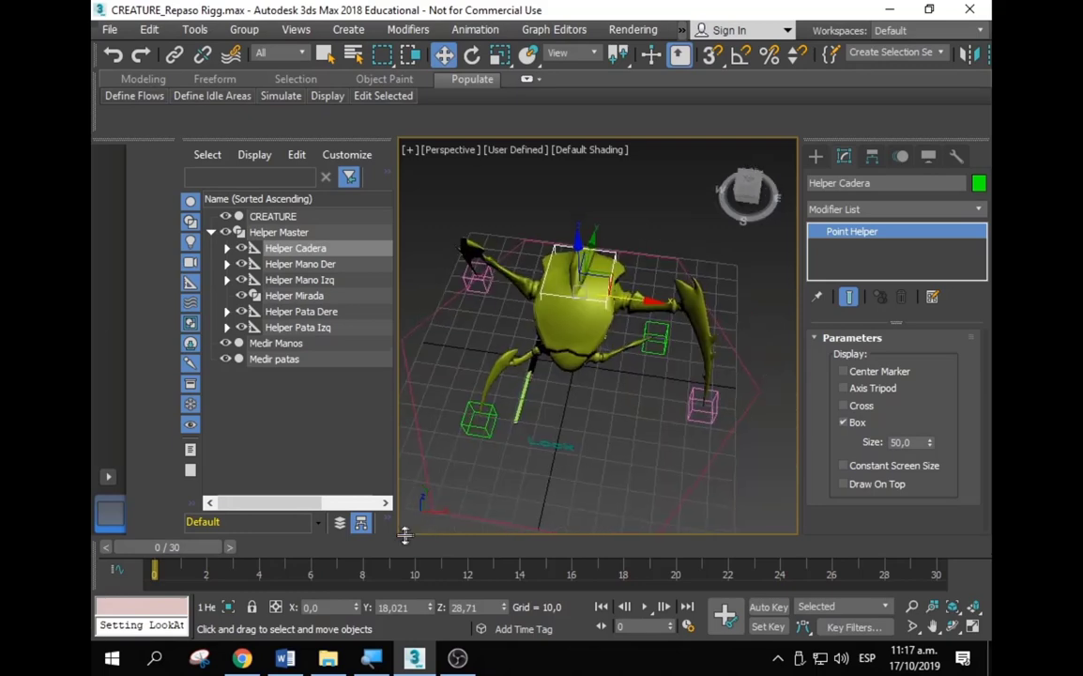
drag(461, 557, 537, 552)
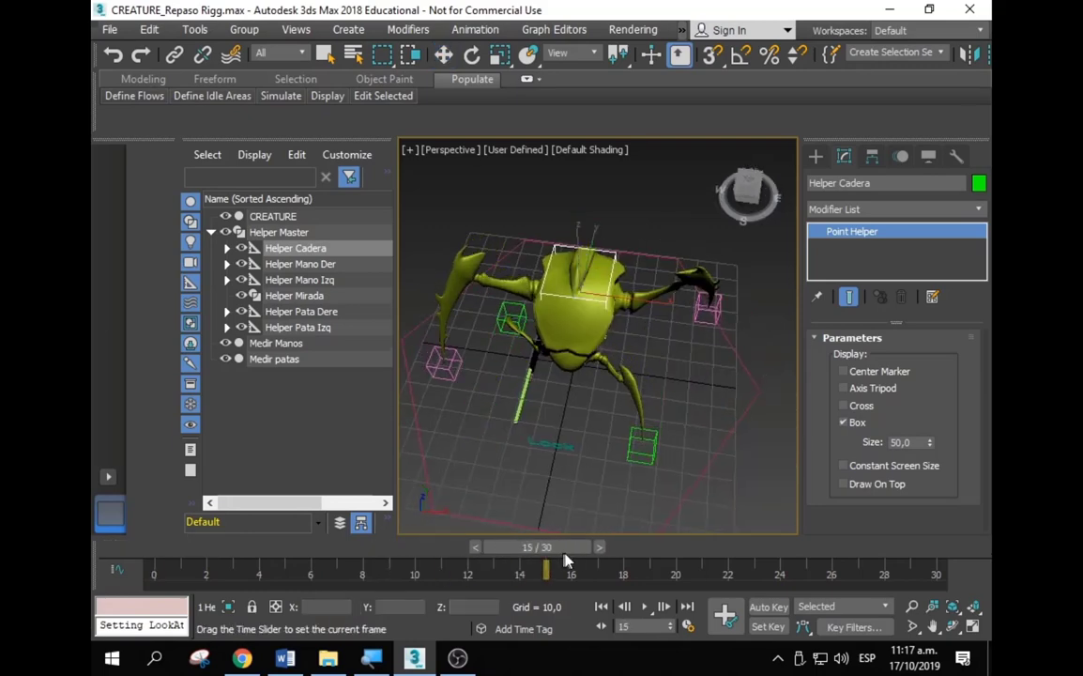
alt+middle_drag(595, 345, 515, 548)
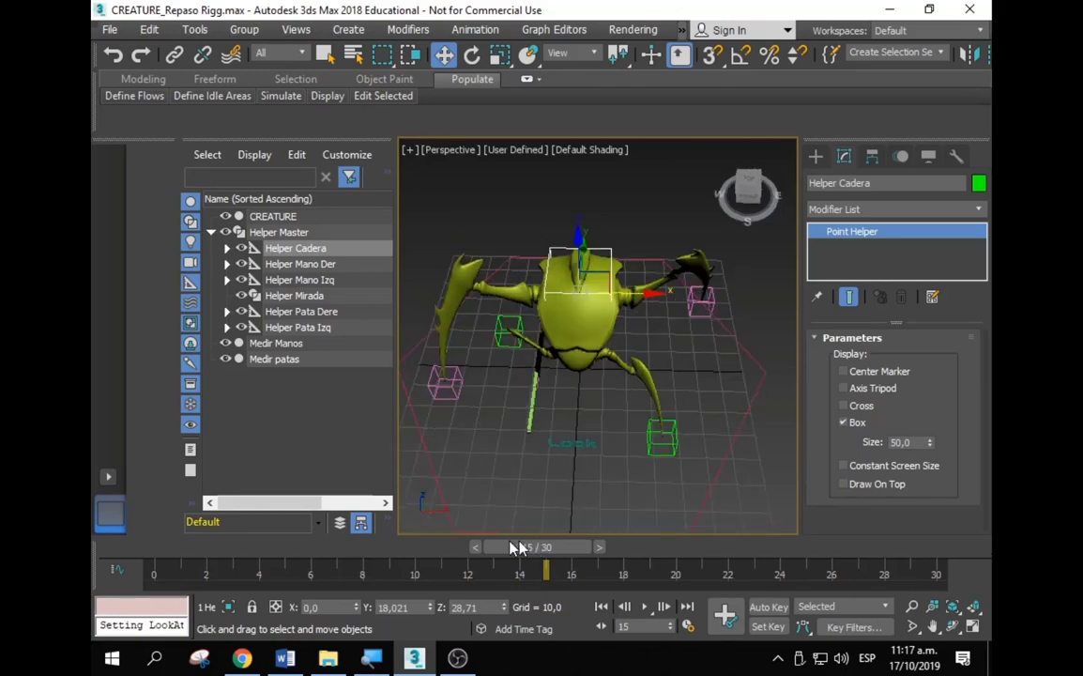
drag(532, 555, 362, 553)
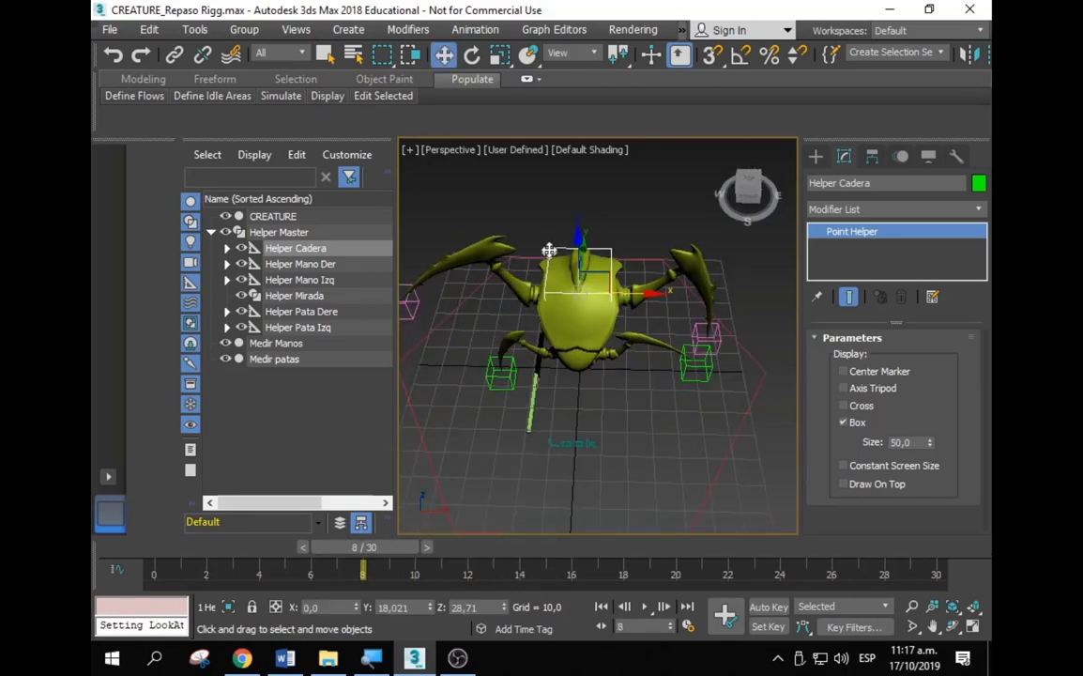
mouse_move(559, 342)
alt+middle_down()
mouse_move(567, 317)
mouse_move(281, 637)
alt+middle_up()
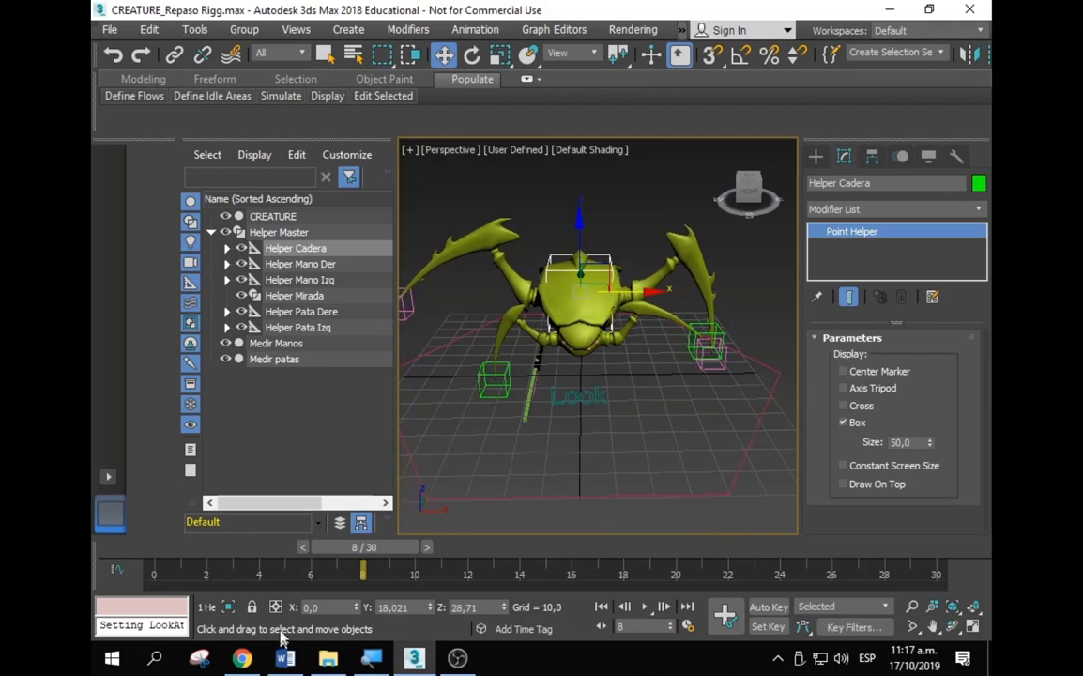
Step: Verify Key Filters record Position and Rotation, then enable Auto Key at frame 0
right_click(728, 615)
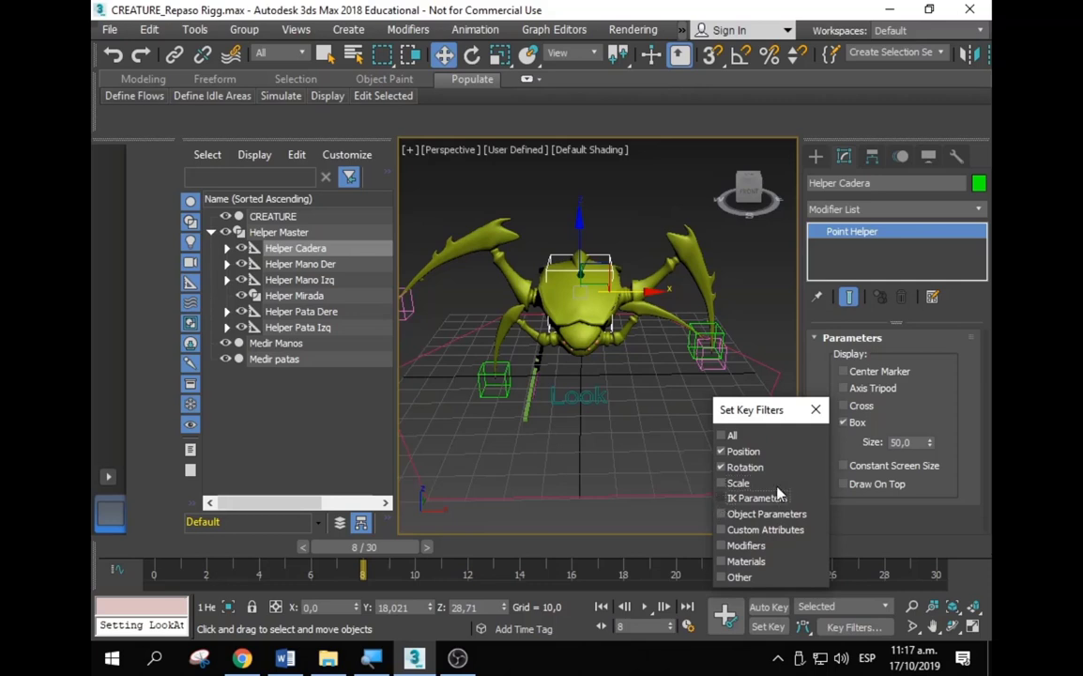
click(816, 411)
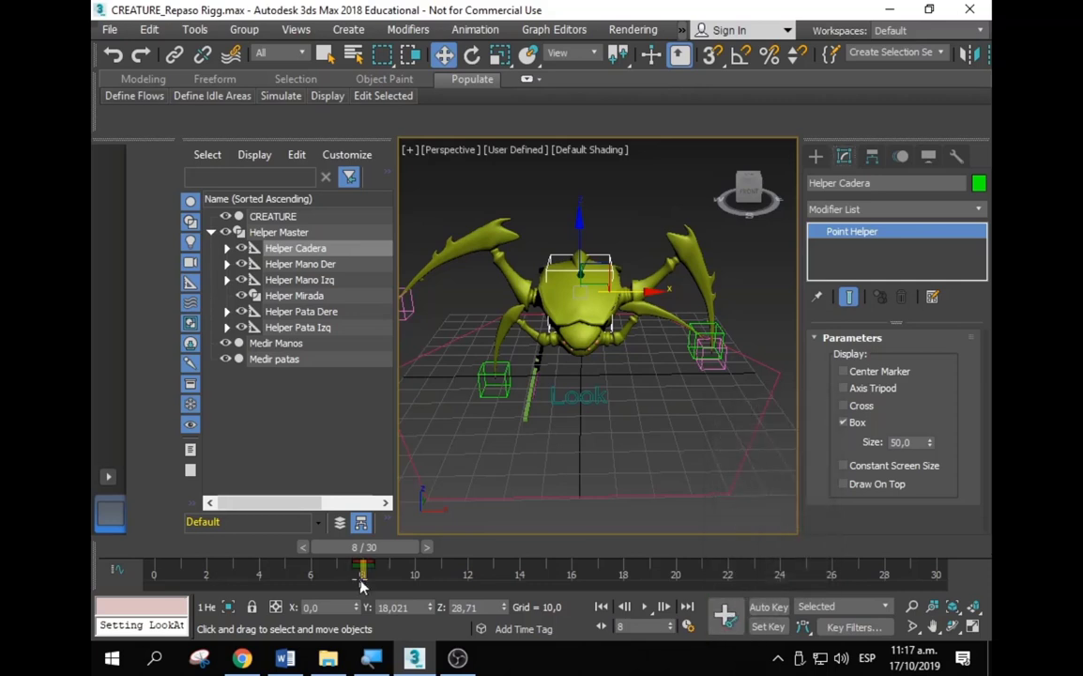
drag(373, 548, 708, 574)
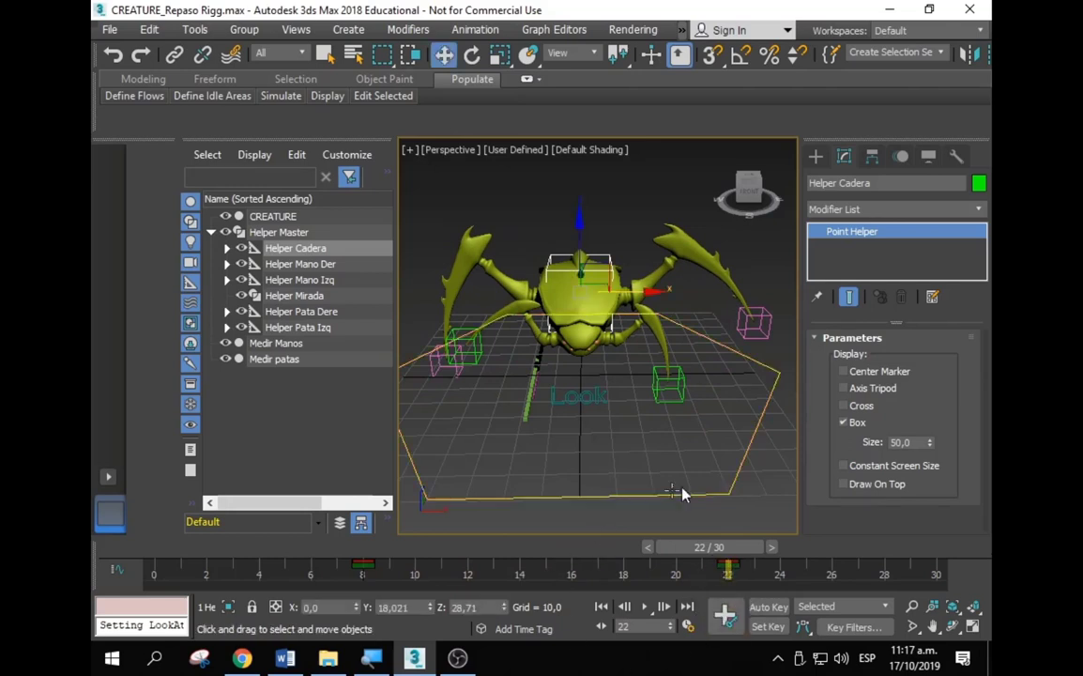
click(768, 606)
drag(708, 546, 167, 546)
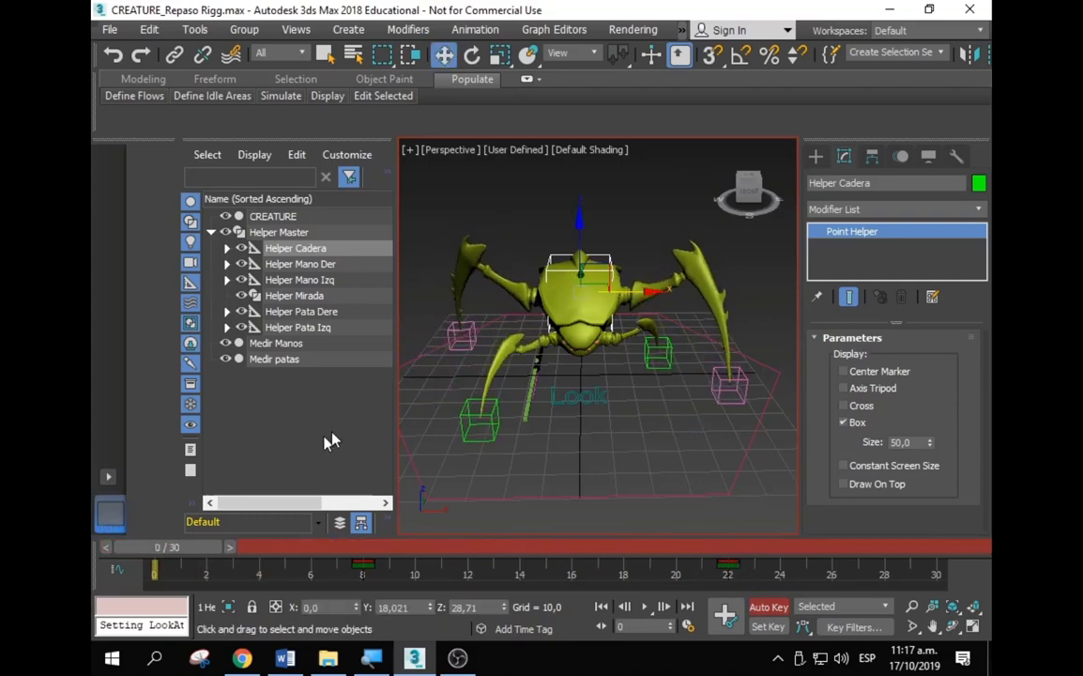
Step: Switch to Select and Rotate with the Local reference coordinate system for Helper Cadera
alt+middle_drag(442, 441, 532, 459)
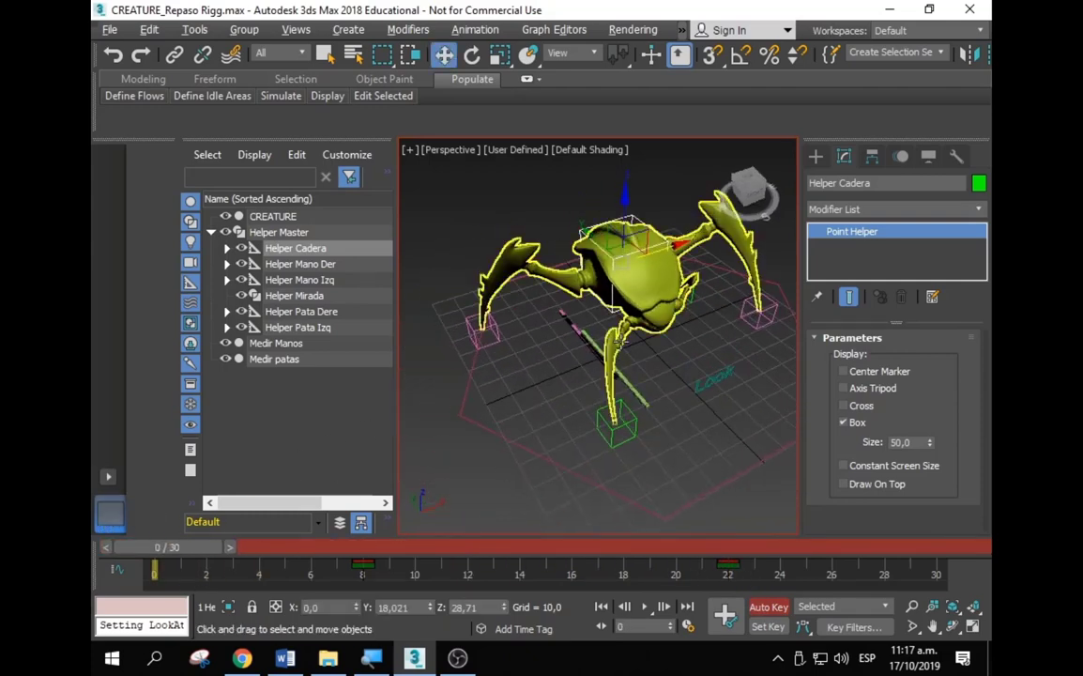
alt+middle_drag(610, 310, 563, 282)
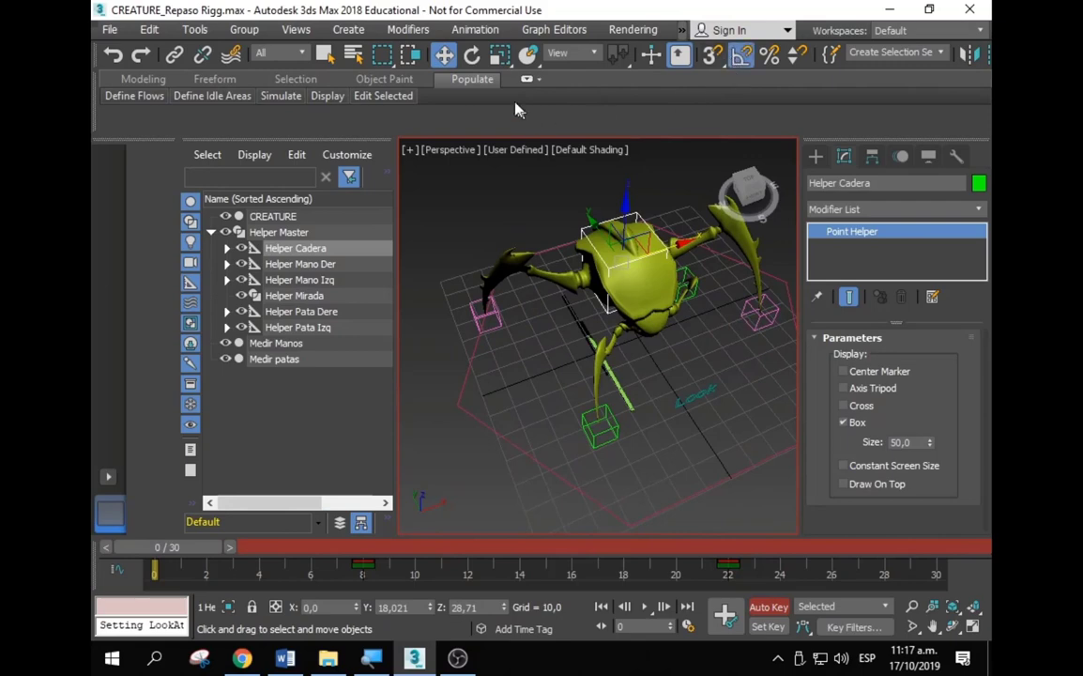
click(474, 56)
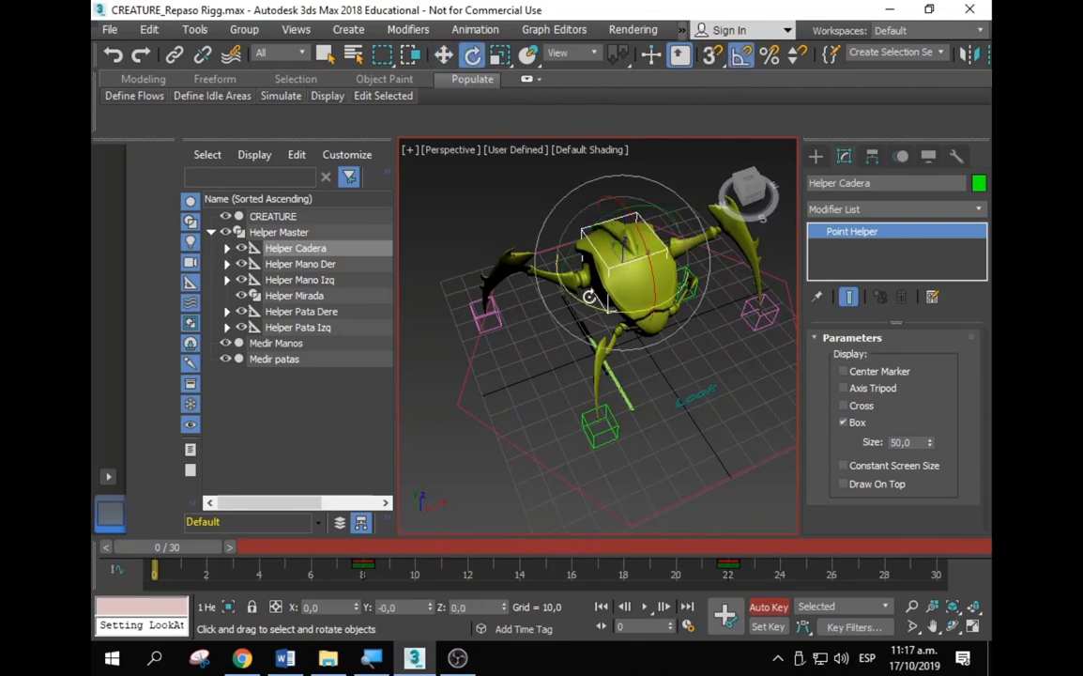
click(574, 61)
click(554, 113)
Step: At frame 0, rotate Helper Cadera -10° on Z and Y to tilt the body
mouse_move(600, 310)
alt+middle_down()
mouse_move(615, 355)
mouse_move(575, 355)
alt+middle_up()
drag(582, 318, 569, 317)
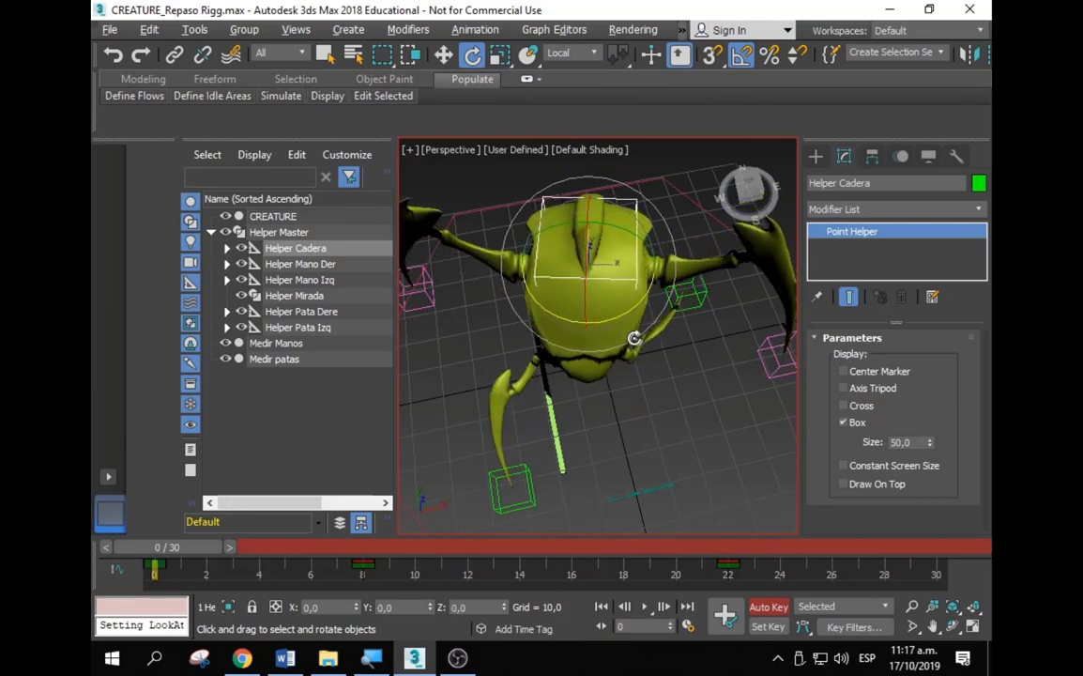
alt+middle_drag(568, 317, 637, 280)
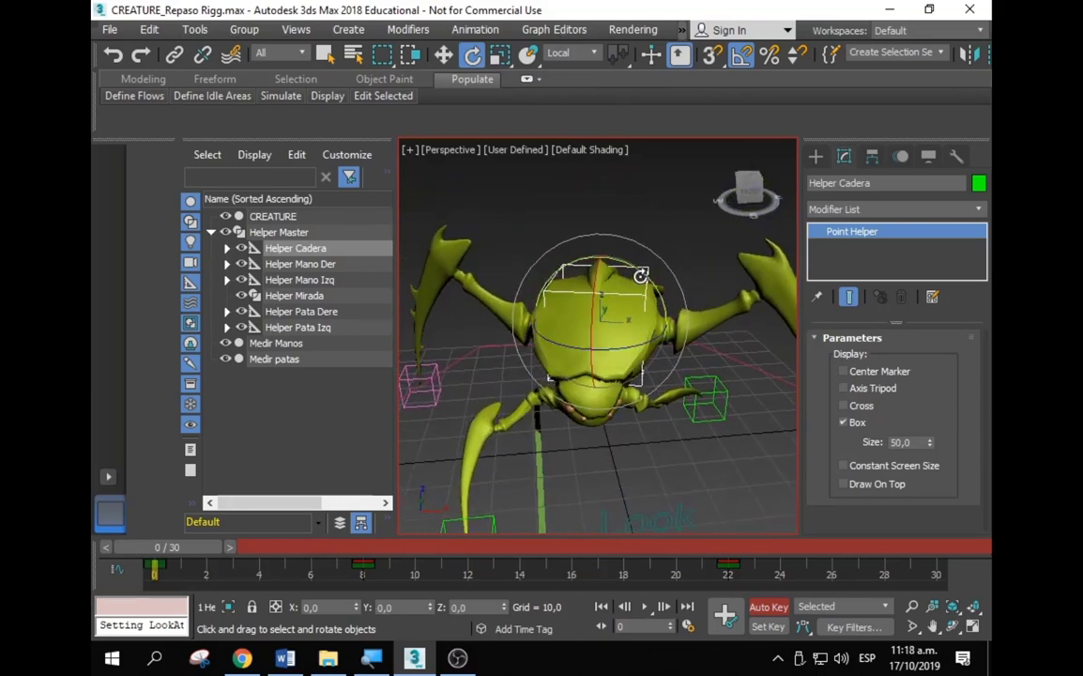
drag(641, 275, 635, 271)
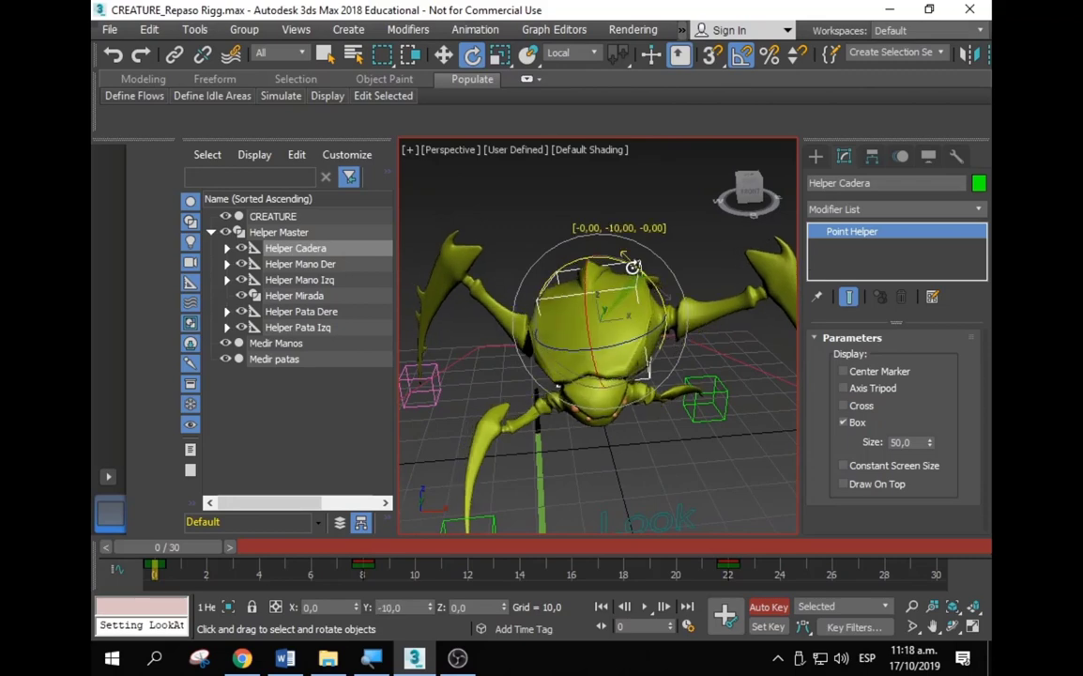
right_click(634, 266)
mouse_move(622, 199)
alt+middle_down()
mouse_move(621, 258)
mouse_move(643, 237)
mouse_move(534, 247)
mouse_move(582, 249)
mouse_move(613, 267)
alt+middle_up()
drag(616, 256, 621, 257)
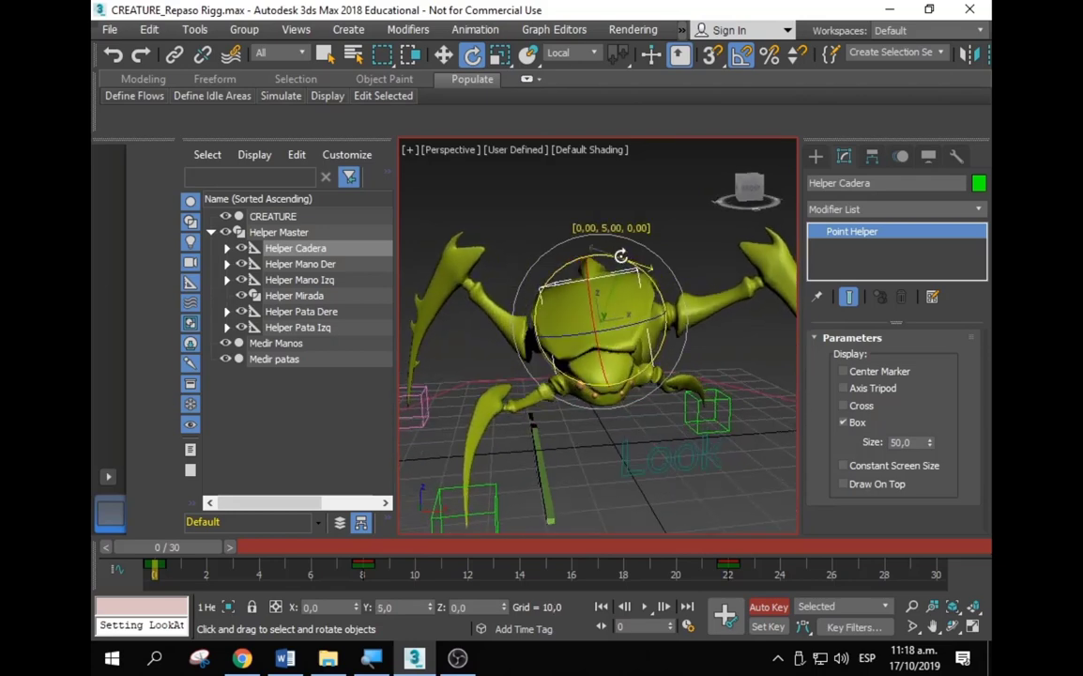
drag(626, 310, 624, 343)
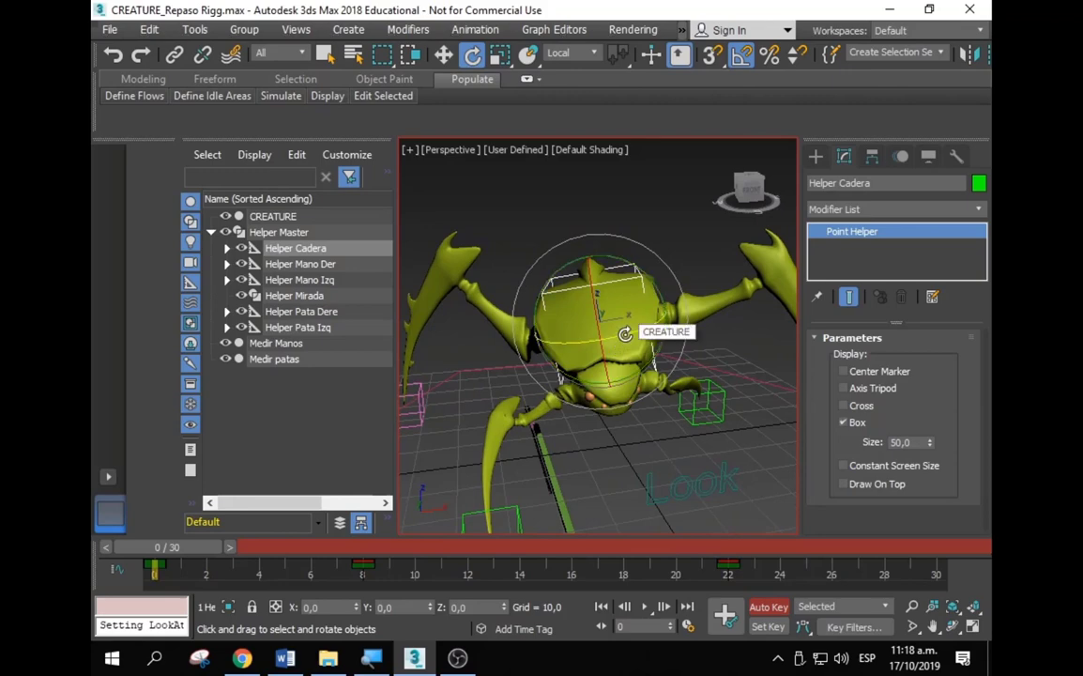
mouse_move(622, 326)
alt+middle_down()
mouse_move(616, 358)
mouse_move(546, 310)
mouse_move(575, 322)
mouse_move(602, 455)
mouse_move(636, 476)
mouse_move(592, 507)
alt+middle_up()
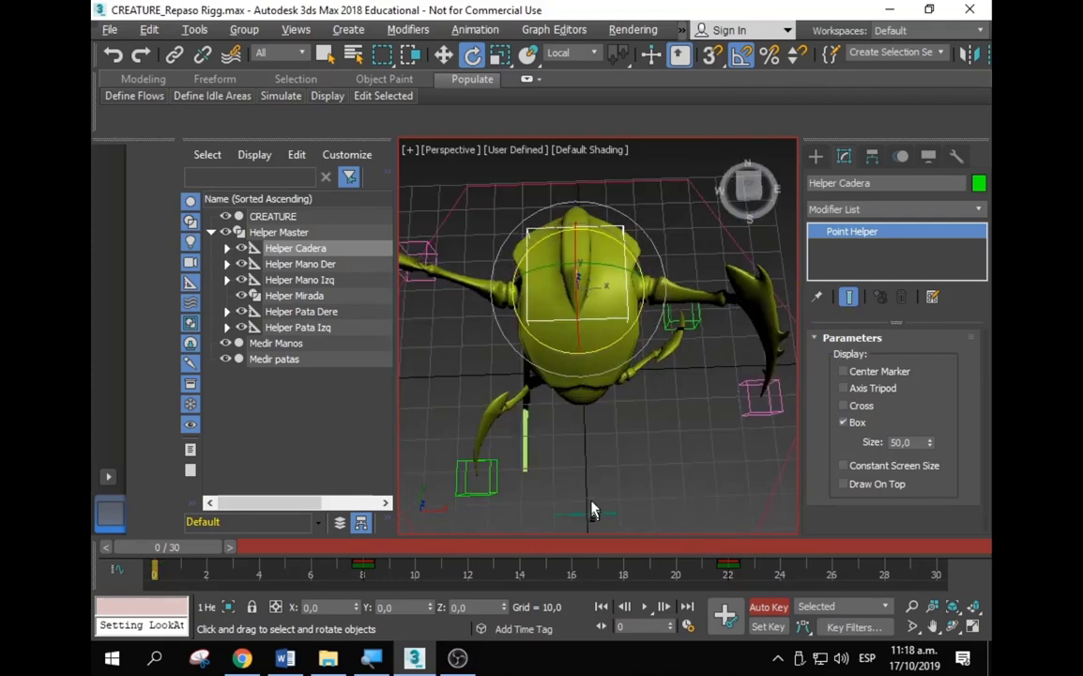
drag(629, 333, 616, 336)
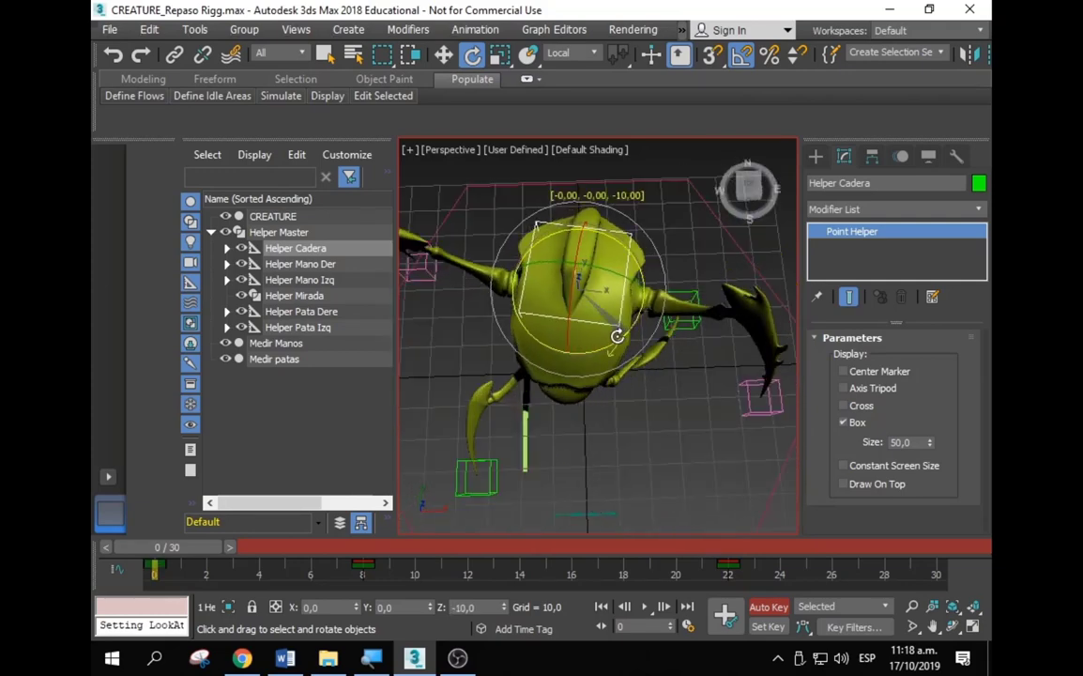
drag(610, 273, 605, 269)
key(ctrl+z)
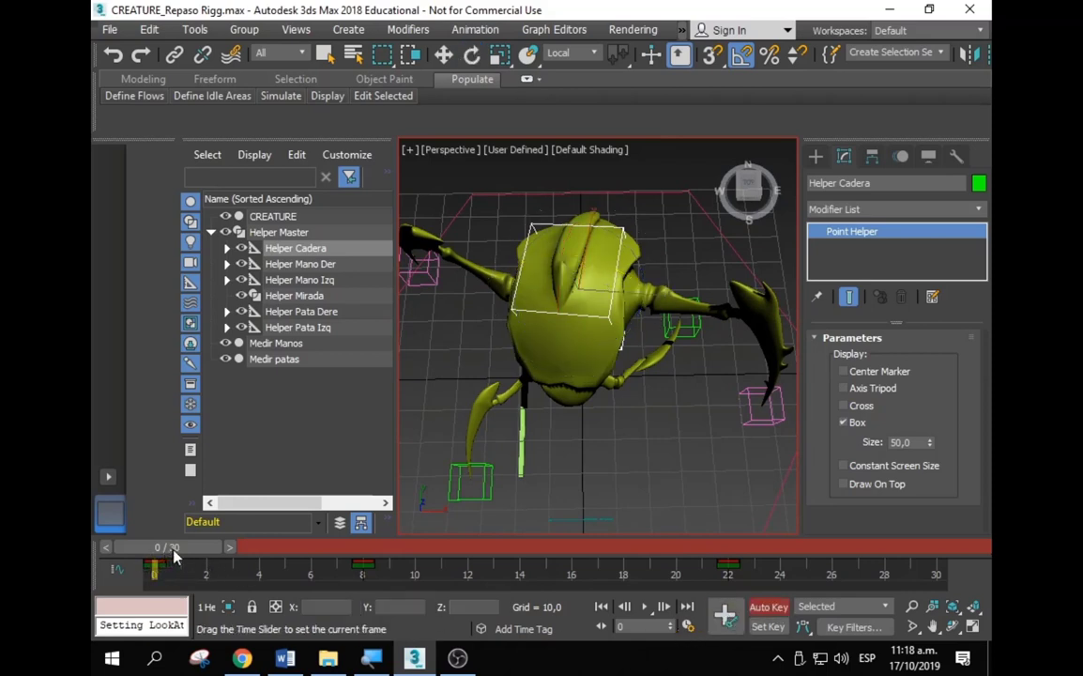
Step: At frame 15, rotate Helper Cadera +10° on Z and Y so the body sways back
drag(158, 566, 545, 560)
key(e)
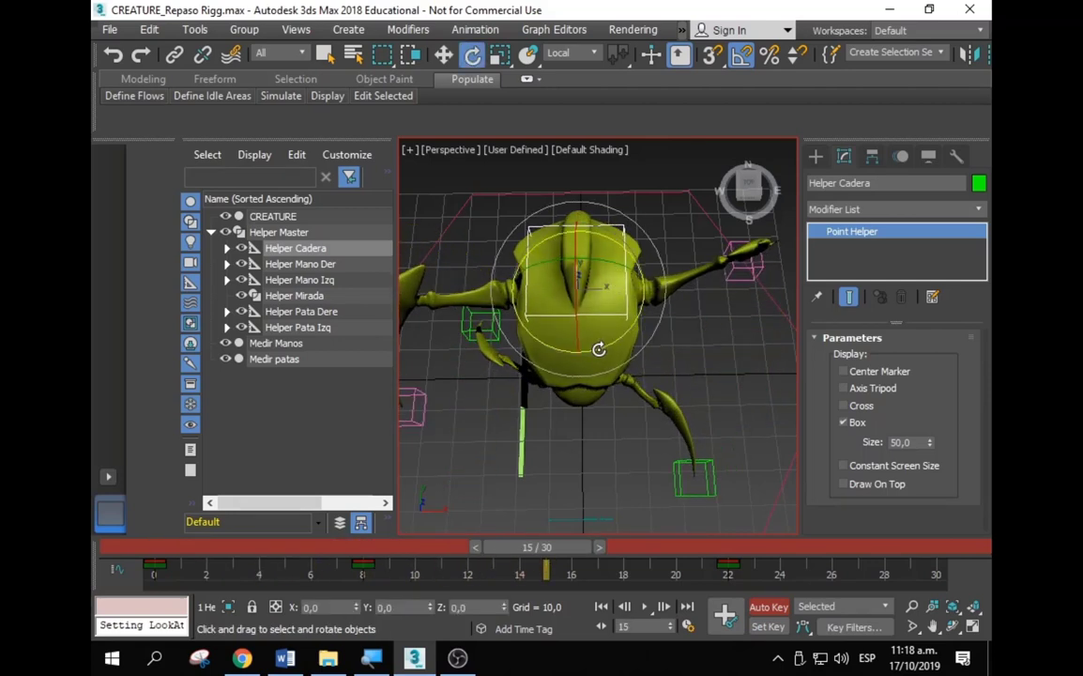
drag(599, 349, 608, 346)
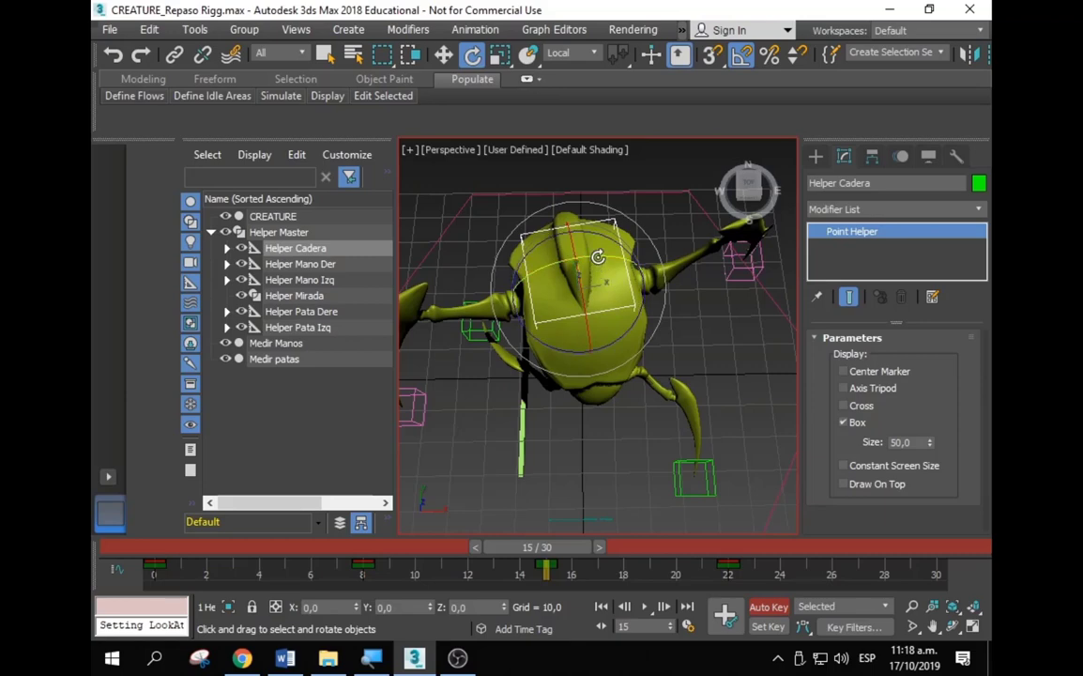
drag(597, 256, 609, 255)
mouse_move(609, 254)
alt+middle_down()
mouse_move(581, 362)
mouse_move(672, 528)
alt+middle_up()
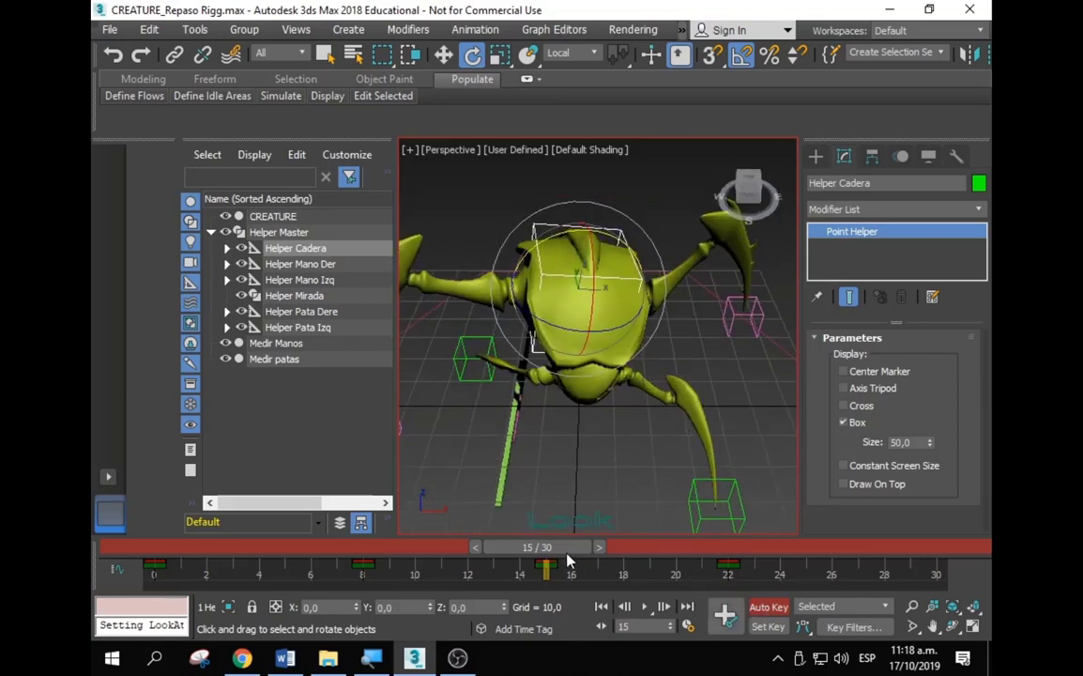
mouse_move(567, 547)
mouse_down()
mouse_move(467, 544)
mouse_move(951, 569)
mouse_move(109, 586)
mouse_move(347, 553)
mouse_move(150, 564)
mouse_move(142, 580)
mouse_up()
key(e)
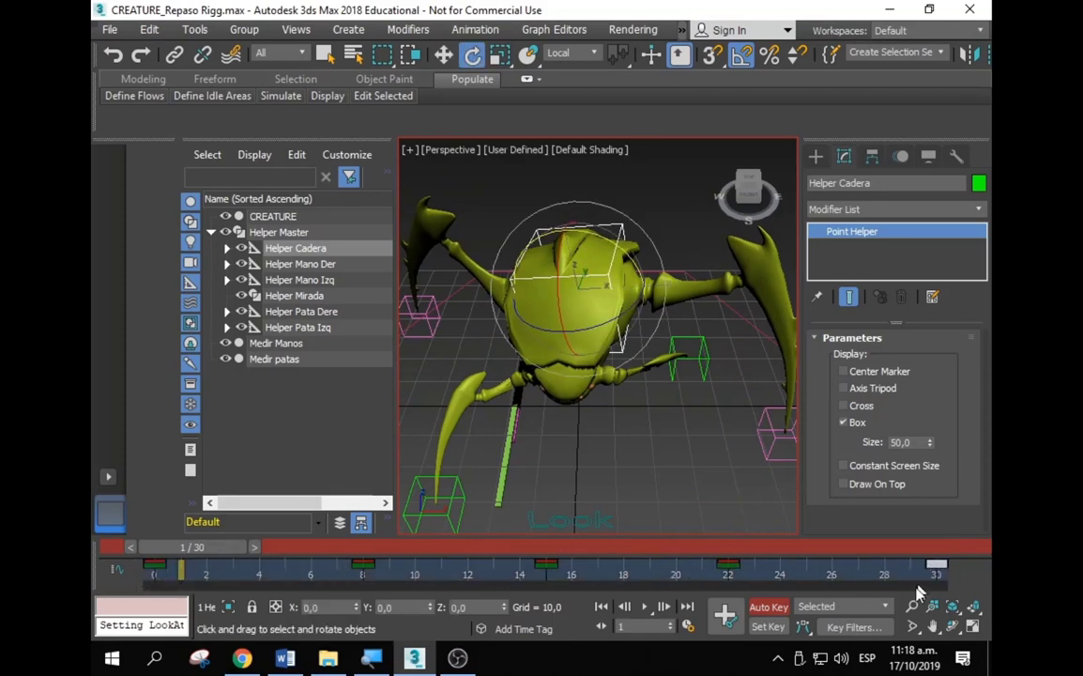
Step: Play the walk animation, then stop it and return to frame 0
click(642, 606)
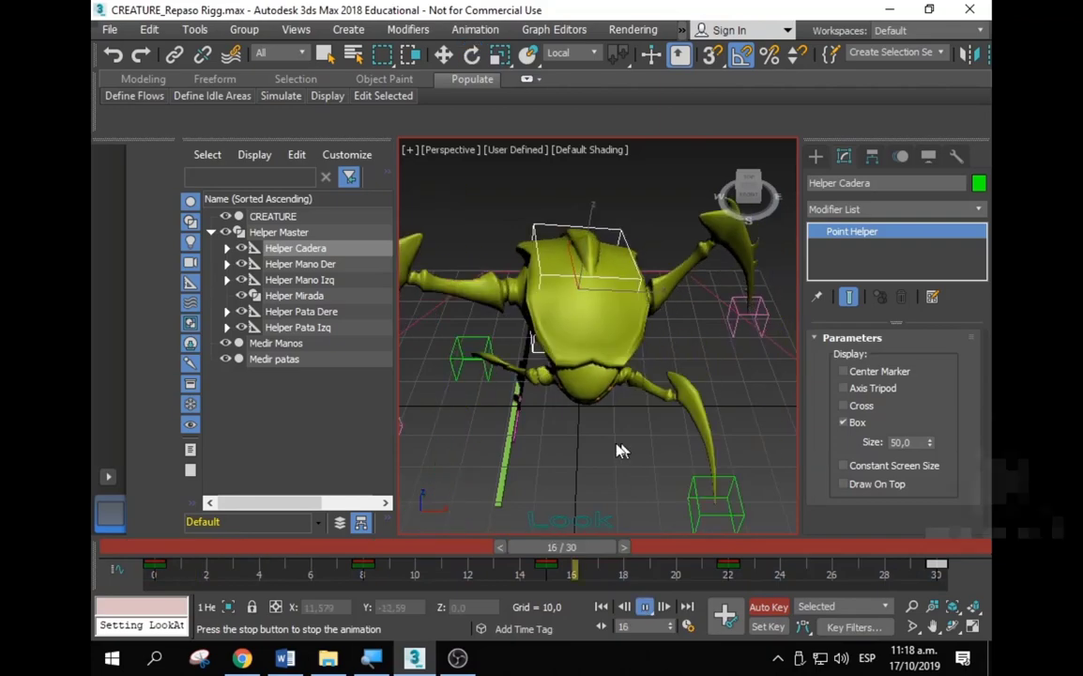
mouse_move(618, 449)
alt+middle_down()
mouse_move(616, 391)
mouse_move(632, 402)
alt+middle_up()
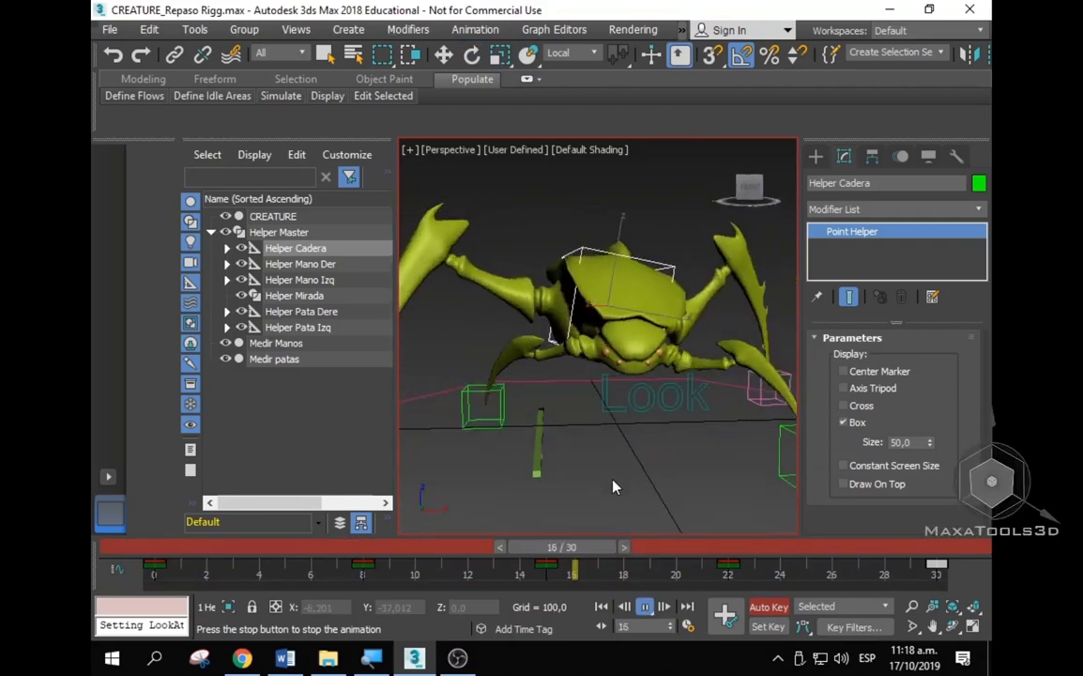
click(768, 607)
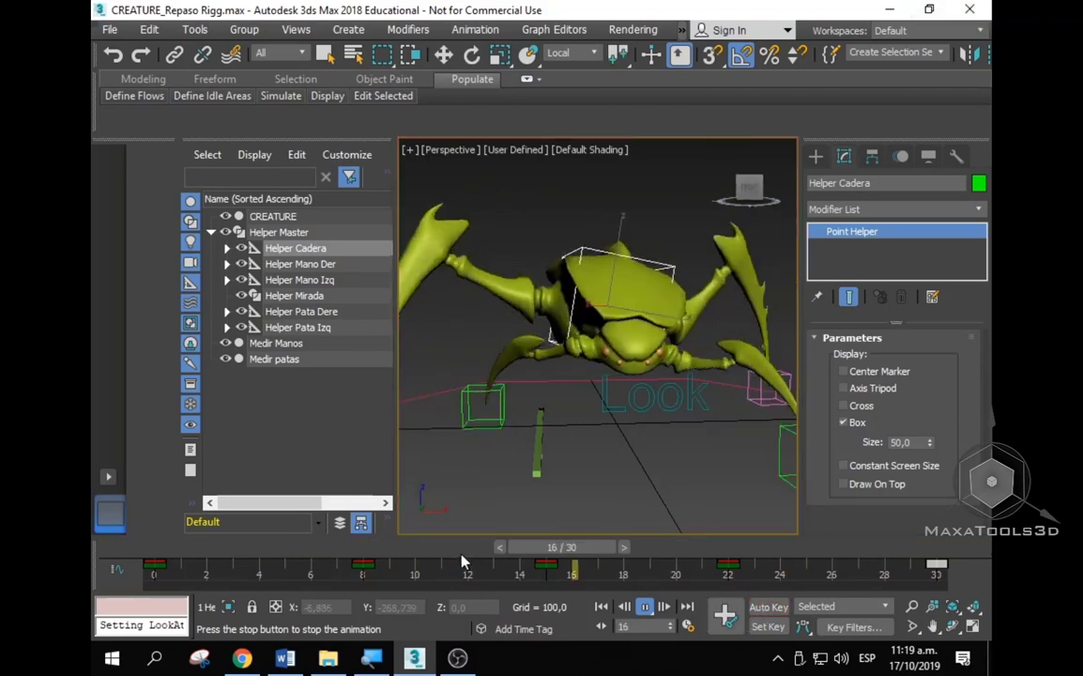
drag(461, 554, 230, 554)
Step: Turn Auto Key back on and switch to Select and Move from the quad menu
key(e)
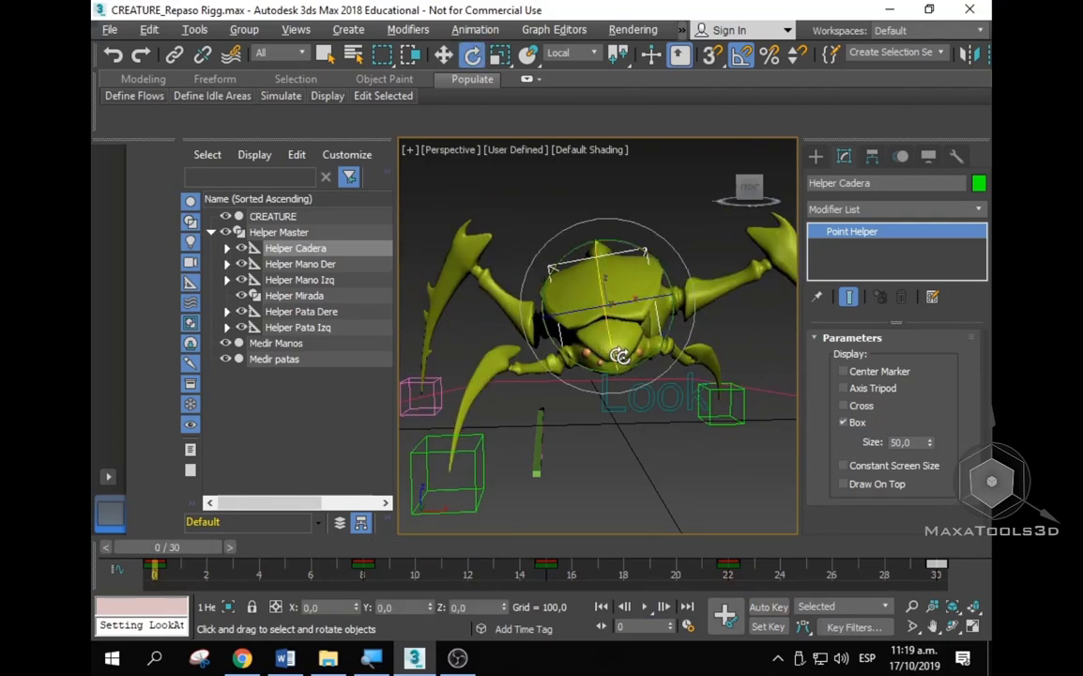
alt+middle_drag(619, 356, 756, 617)
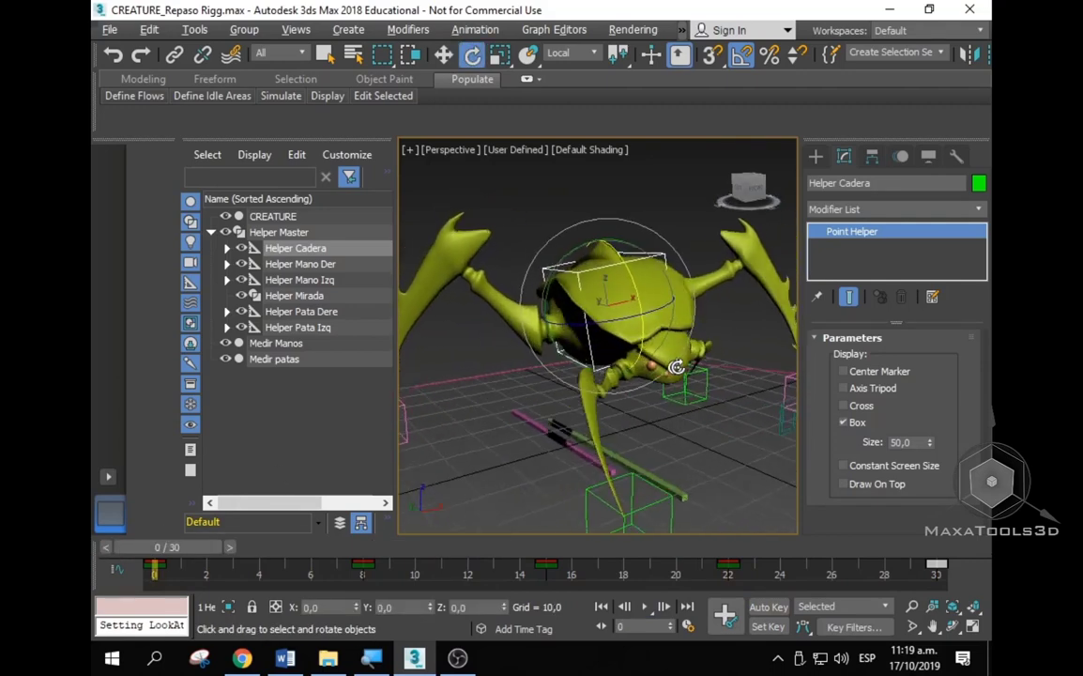
click(768, 606)
right_click(647, 243)
click(672, 252)
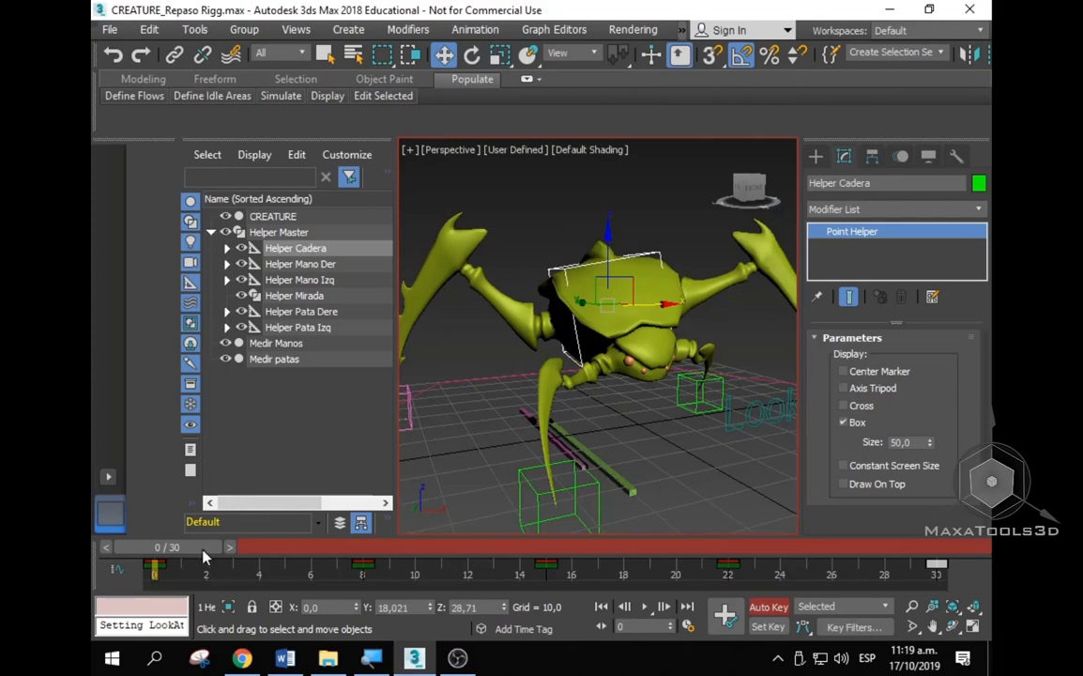
Step: At frame 8, move Helper Cadera down in Z so the body dips
mouse_move(203, 552)
mouse_down()
mouse_move(362, 564)
mouse_move(173, 566)
mouse_move(393, 584)
mouse_up()
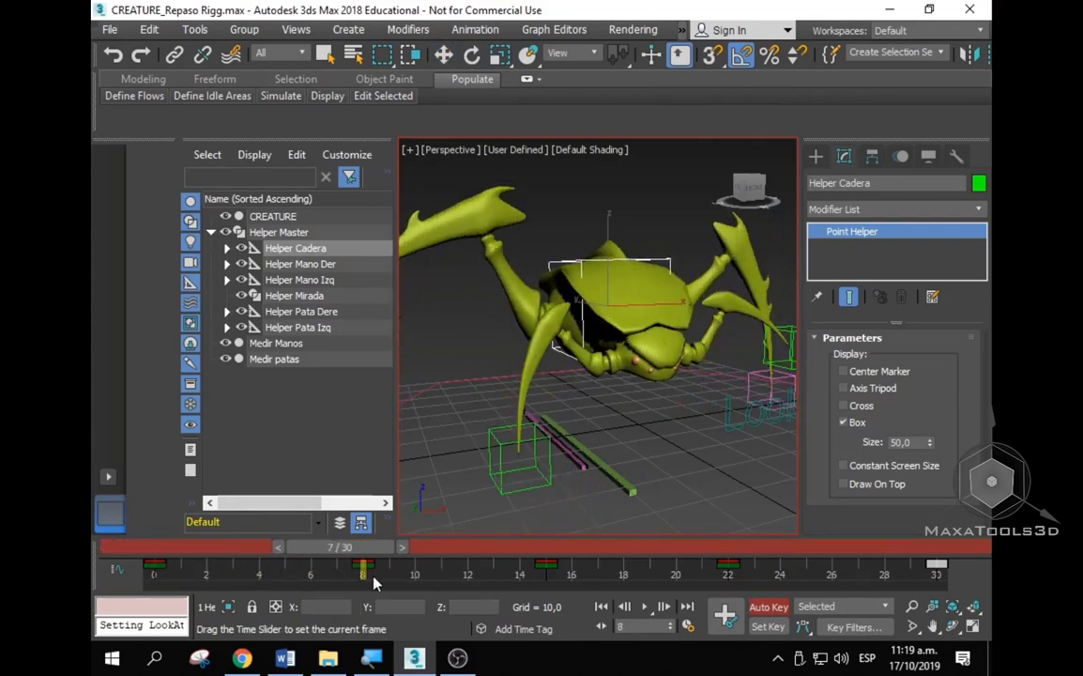
key(w)
alt+middle_drag(628, 398, 580, 402)
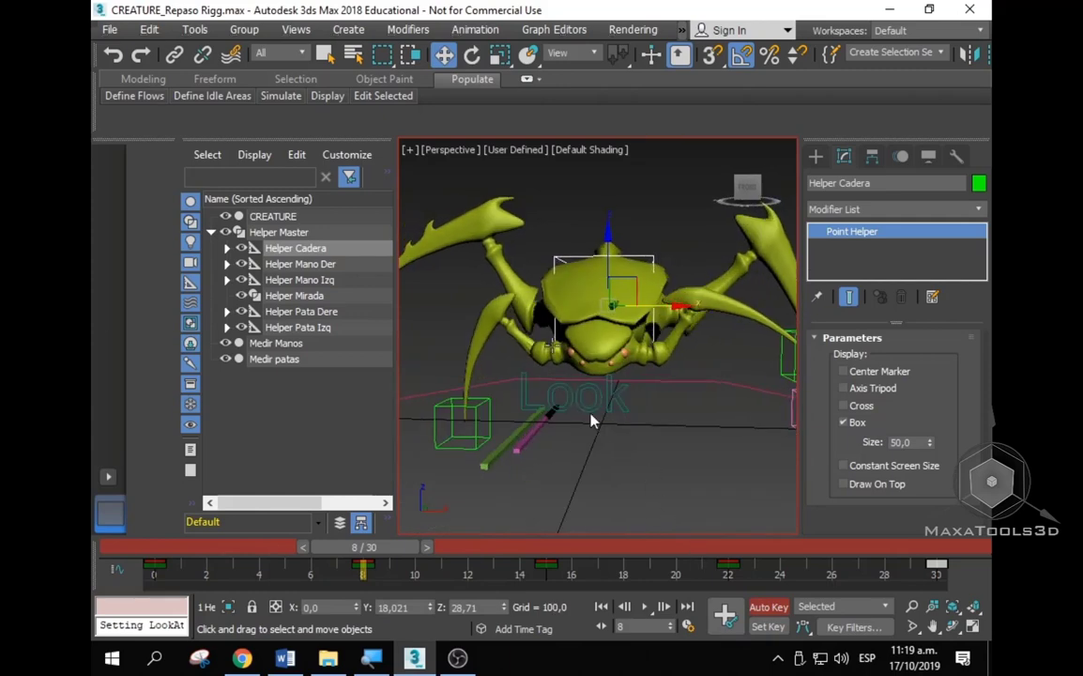
drag(606, 245, 593, 281)
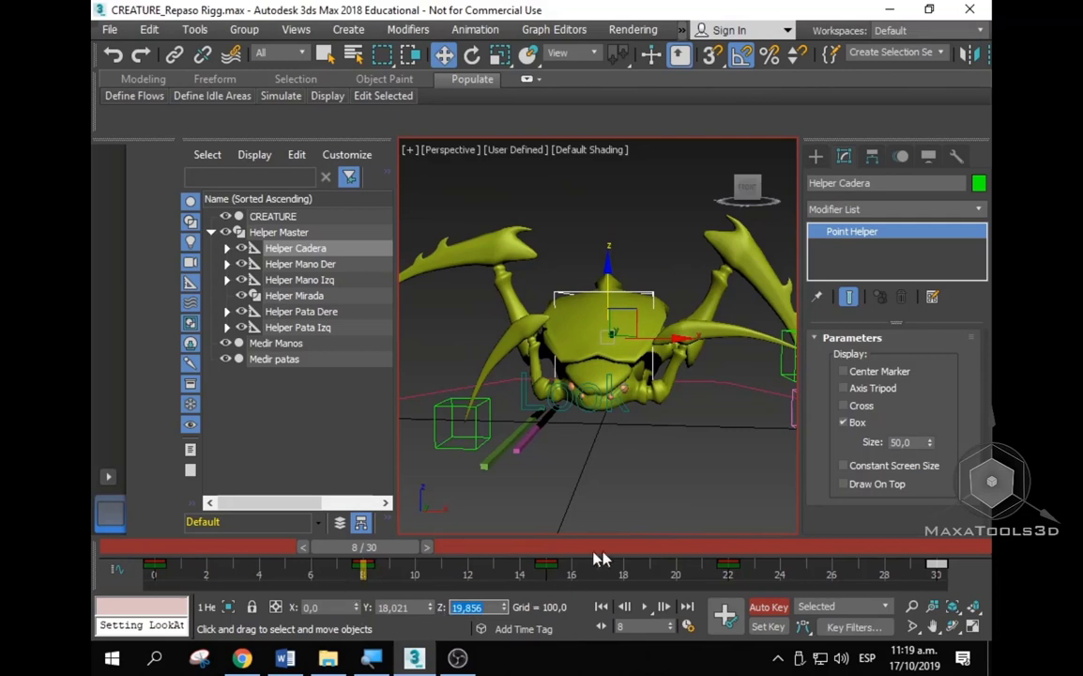
Step: Key Helper Cadera at Z 19.856 on frame 22, then play from frame 0
click(742, 550)
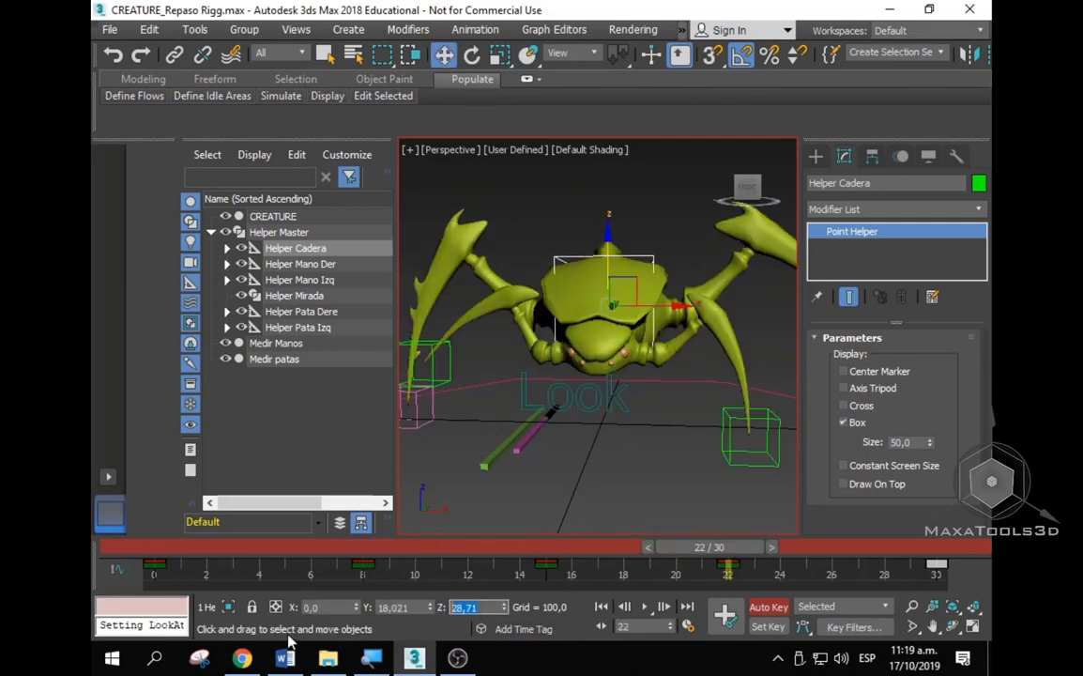
key(ctrl+z)
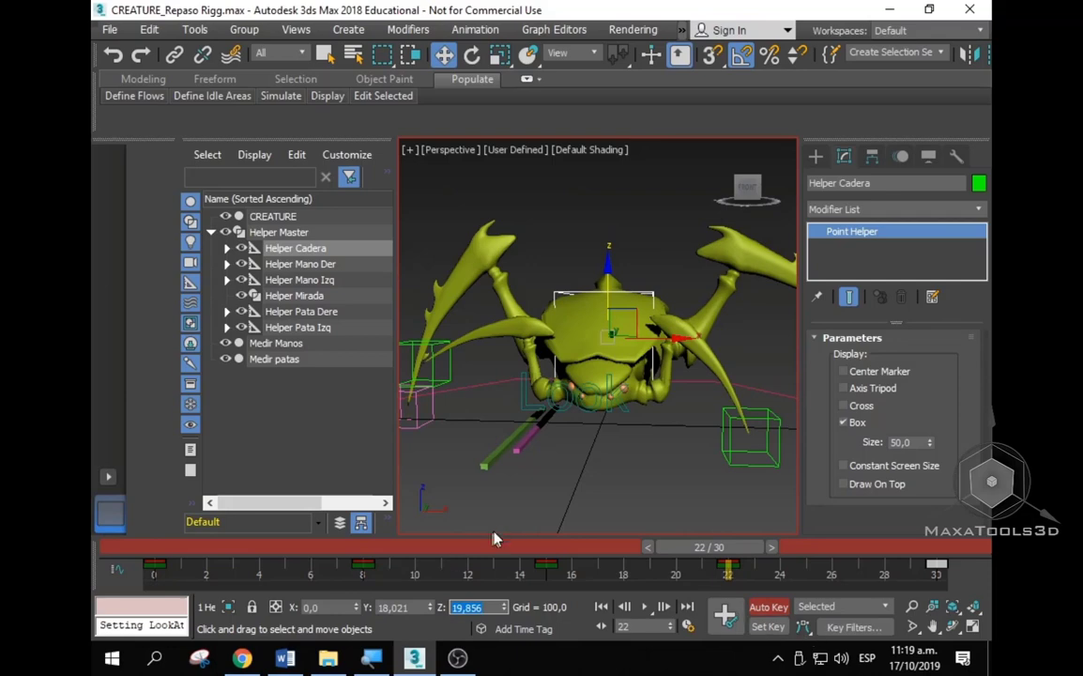
click(94, 567)
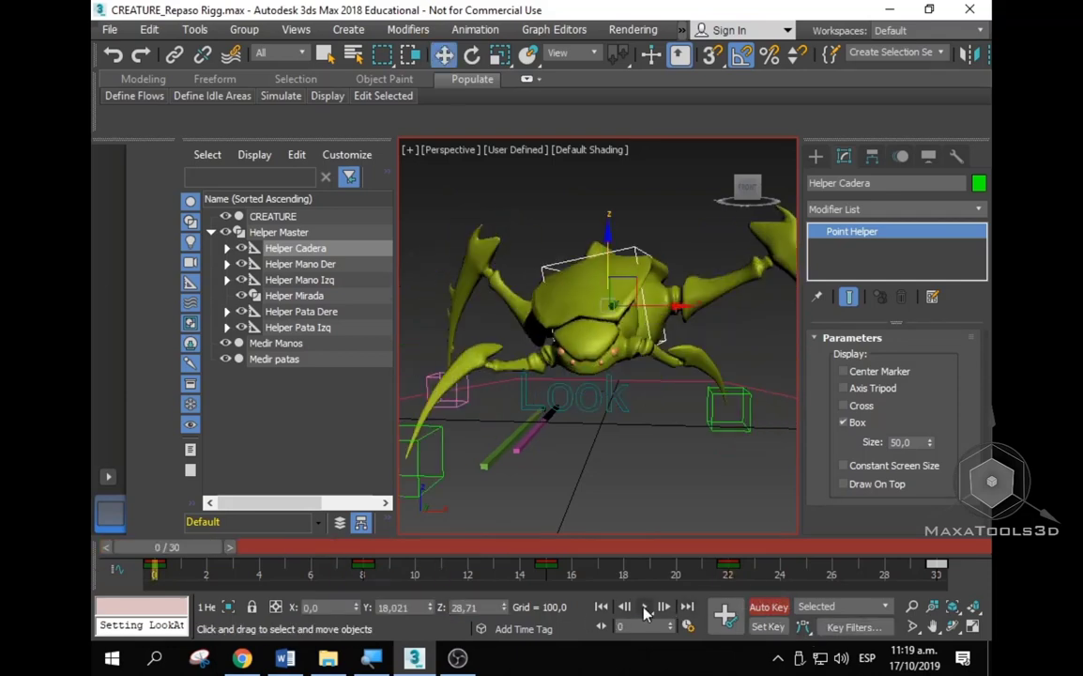
click(644, 608)
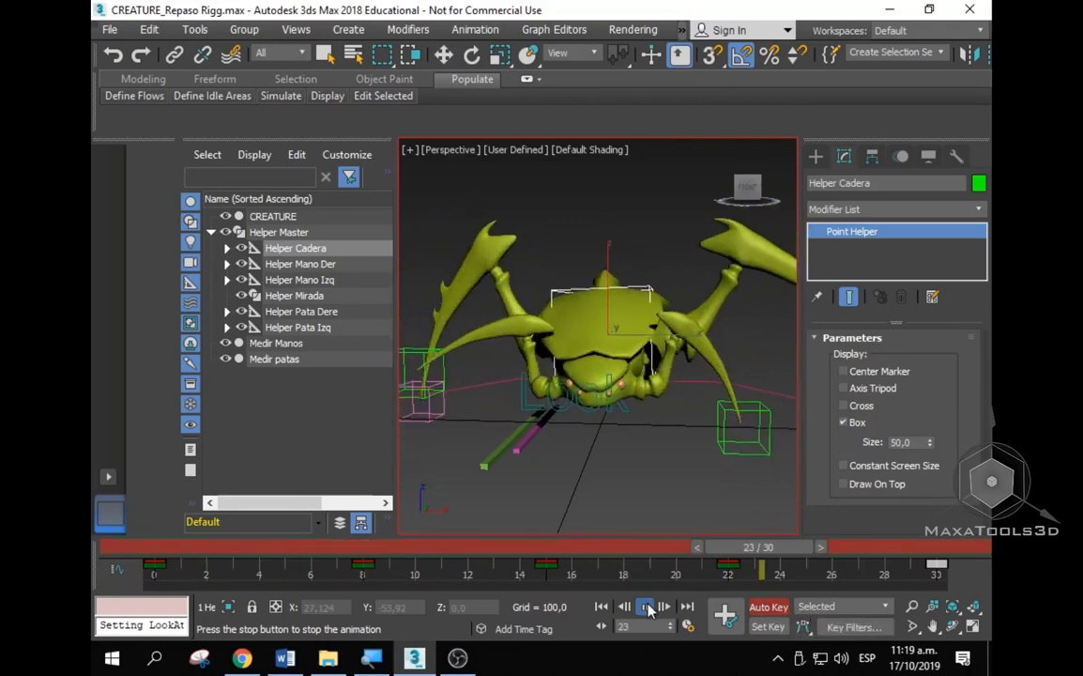
alt+middle_drag(641, 443, 674, 436)
Step: Select the Helper Master hexagon at the base of the rig
scroll(672, 436, down, 3)
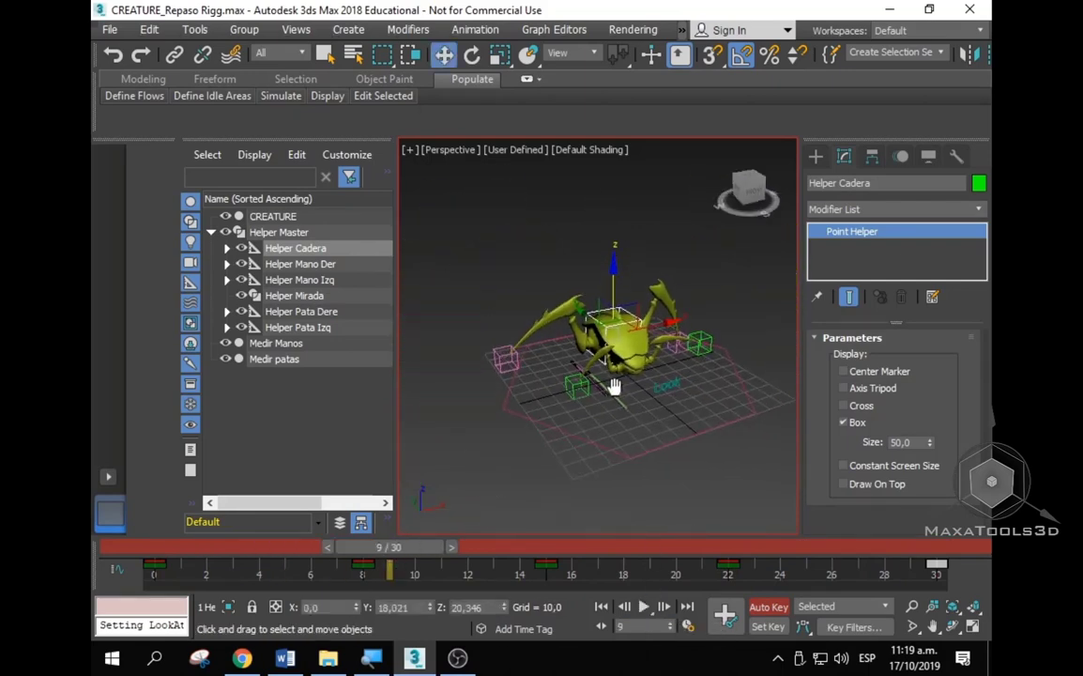
click(601, 440)
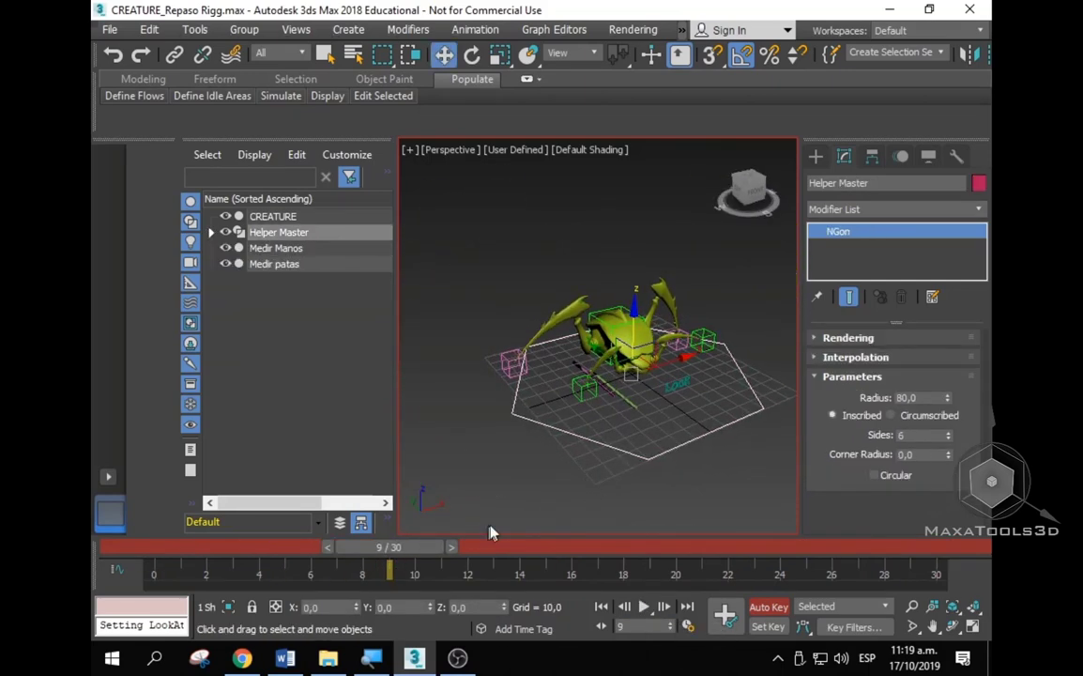
scroll(563, 441, up, 5)
scroll(638, 416, up, 5)
click(608, 421)
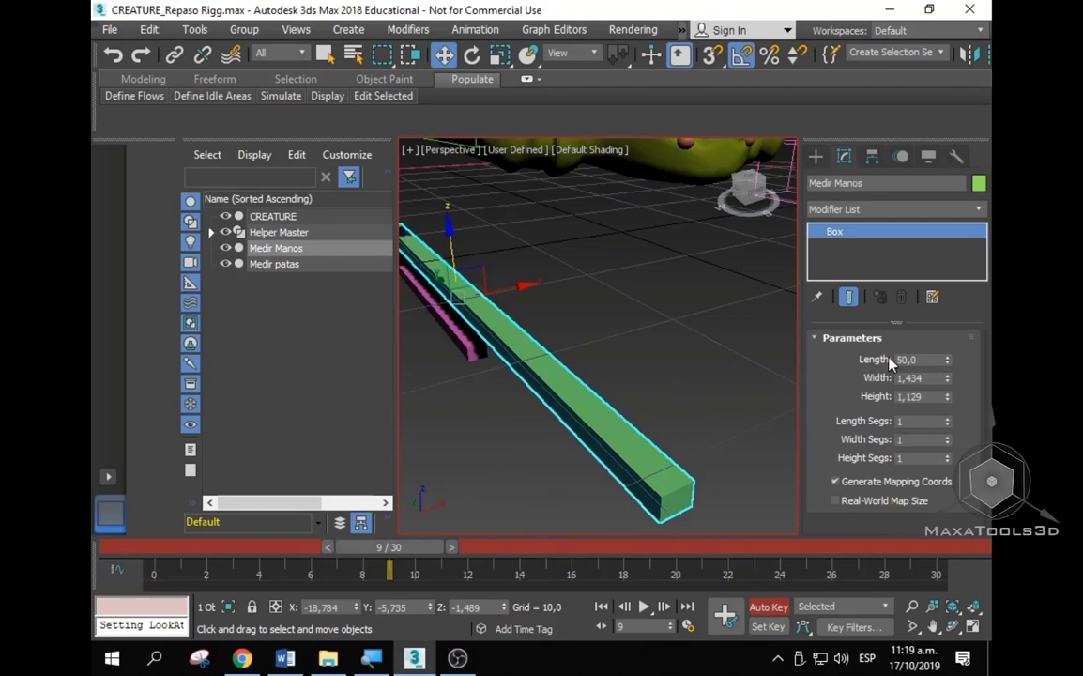
scroll(657, 403, down, 3)
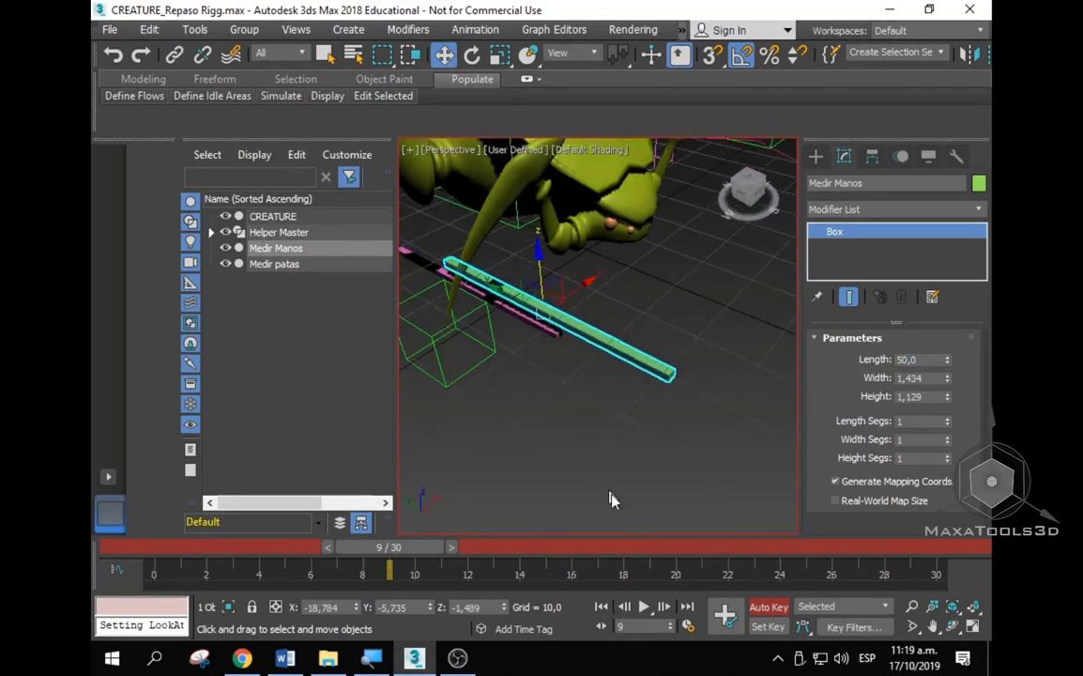
scroll(561, 416, down, 5)
mouse_move(170, 558)
mouse_down()
mouse_move(906, 547)
mouse_move(150, 547)
mouse_up()
key(w)
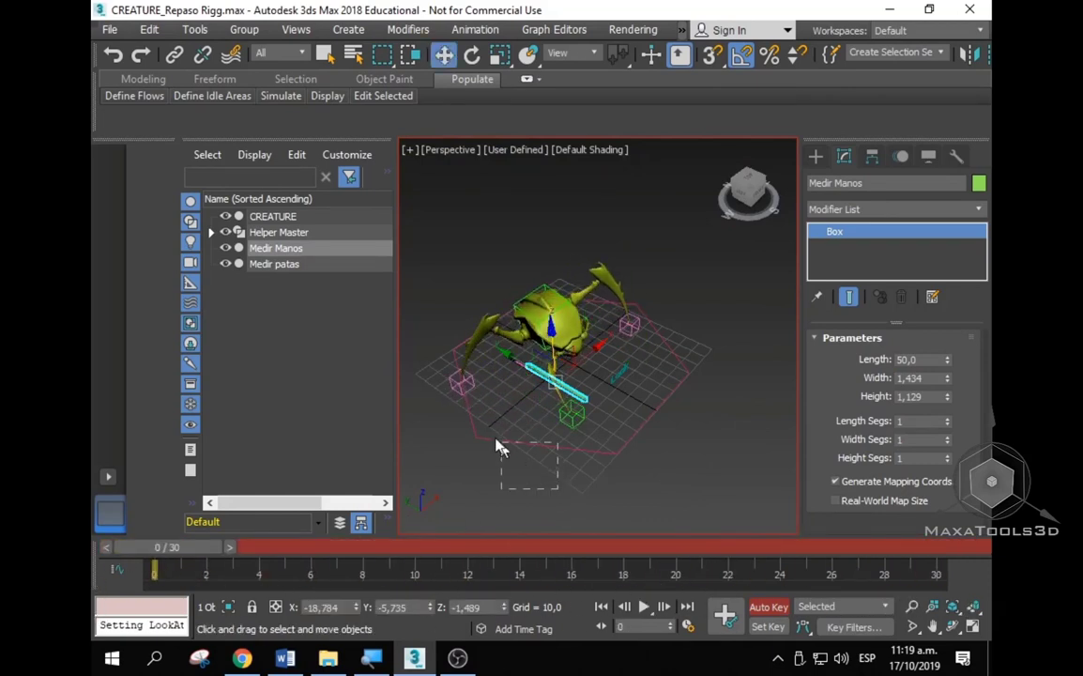
drag(500, 446, 508, 441)
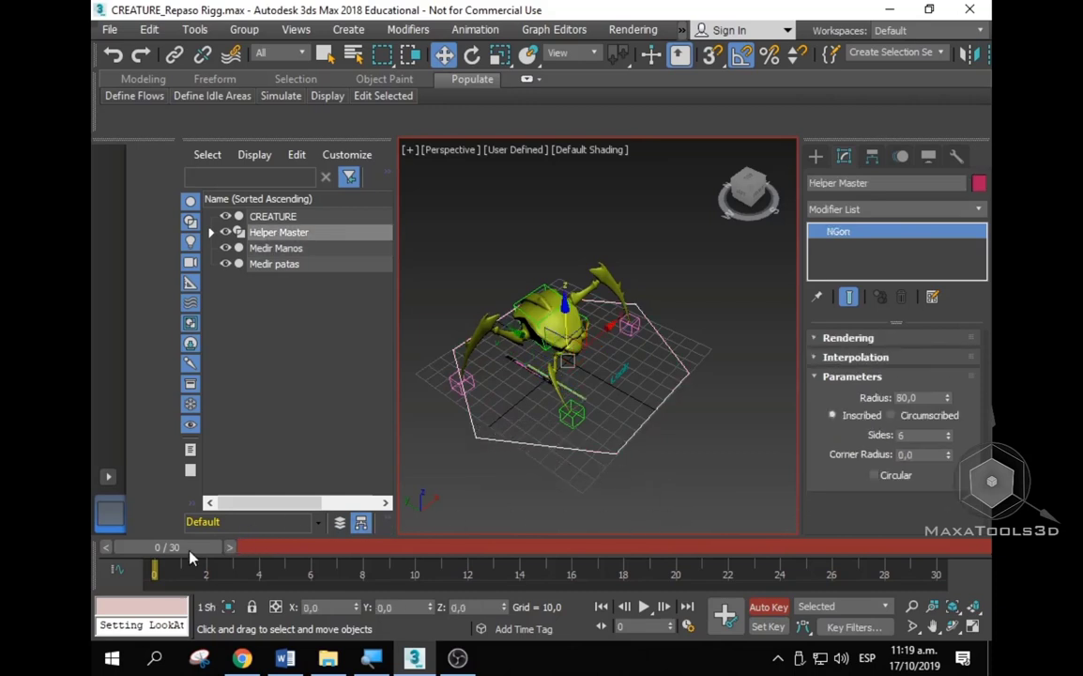
Step: At frame 30, move Helper Master along Y to -100
drag(188, 550, 939, 547)
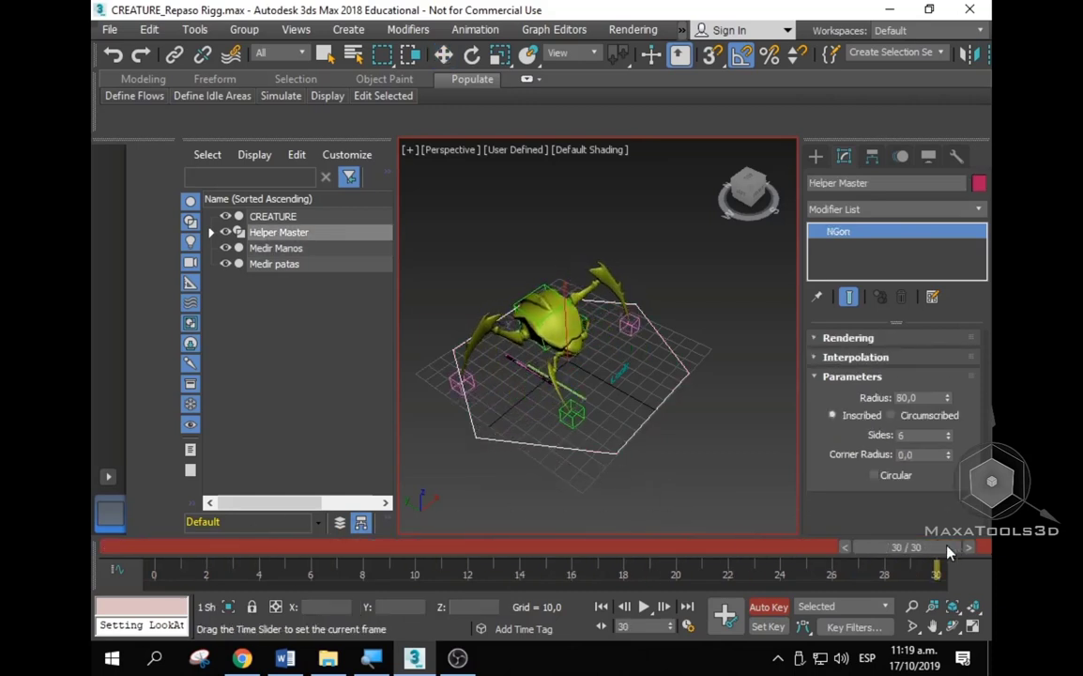
right_click(687, 368)
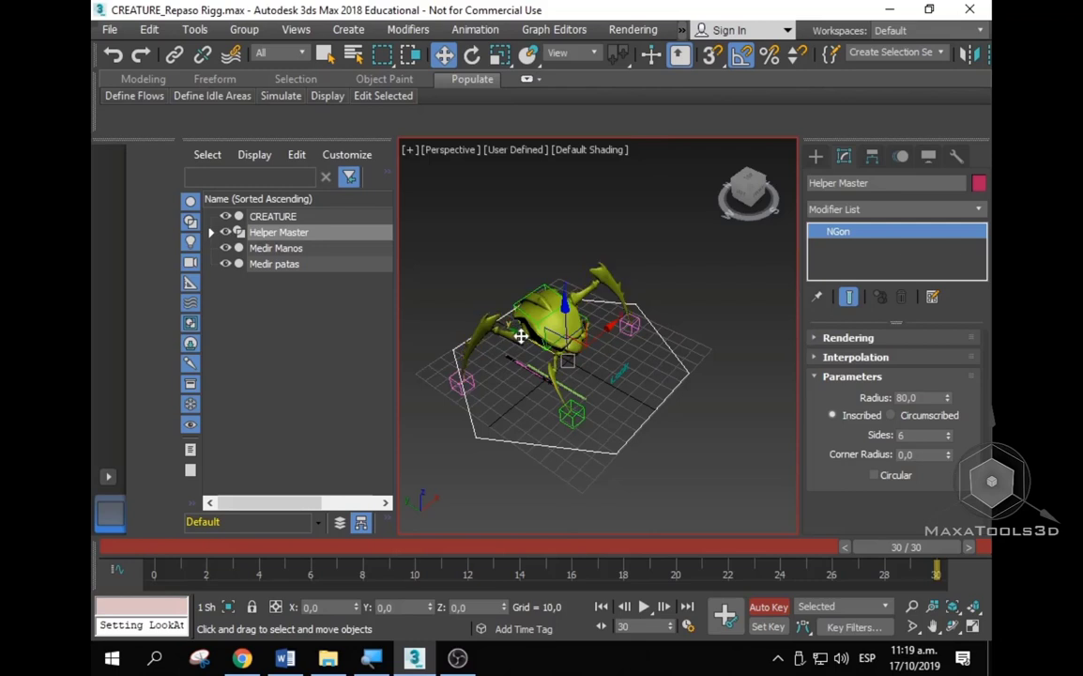
drag(522, 335, 663, 406)
text(-100)
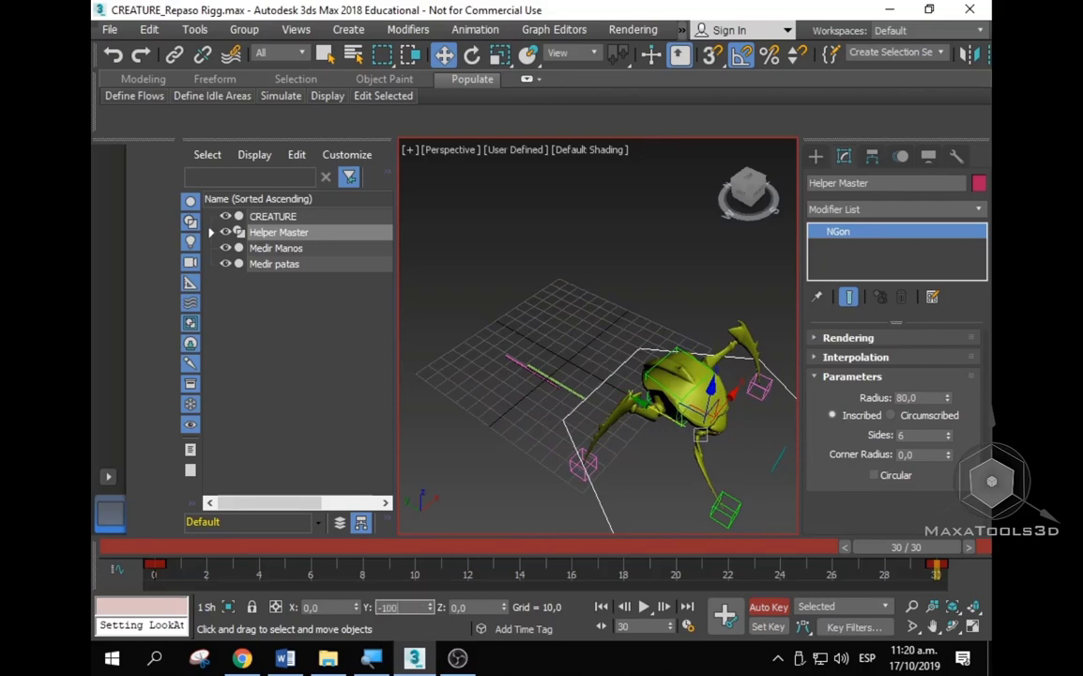
middle_drag(714, 526, 713, 469)
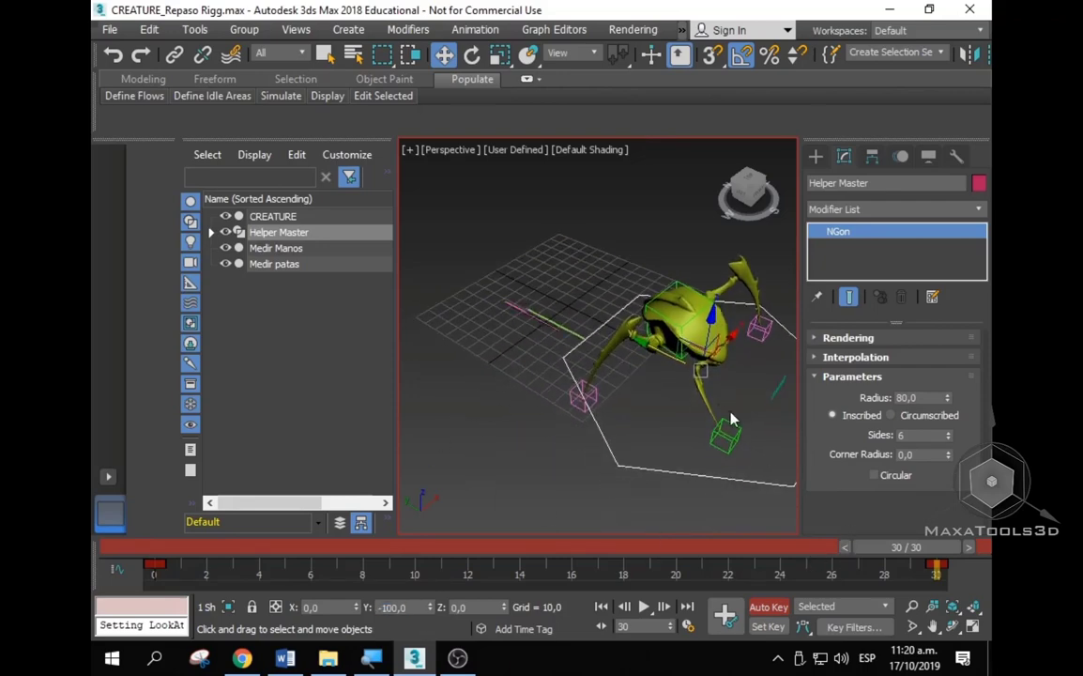
alt+middle_drag(732, 420, 622, 371)
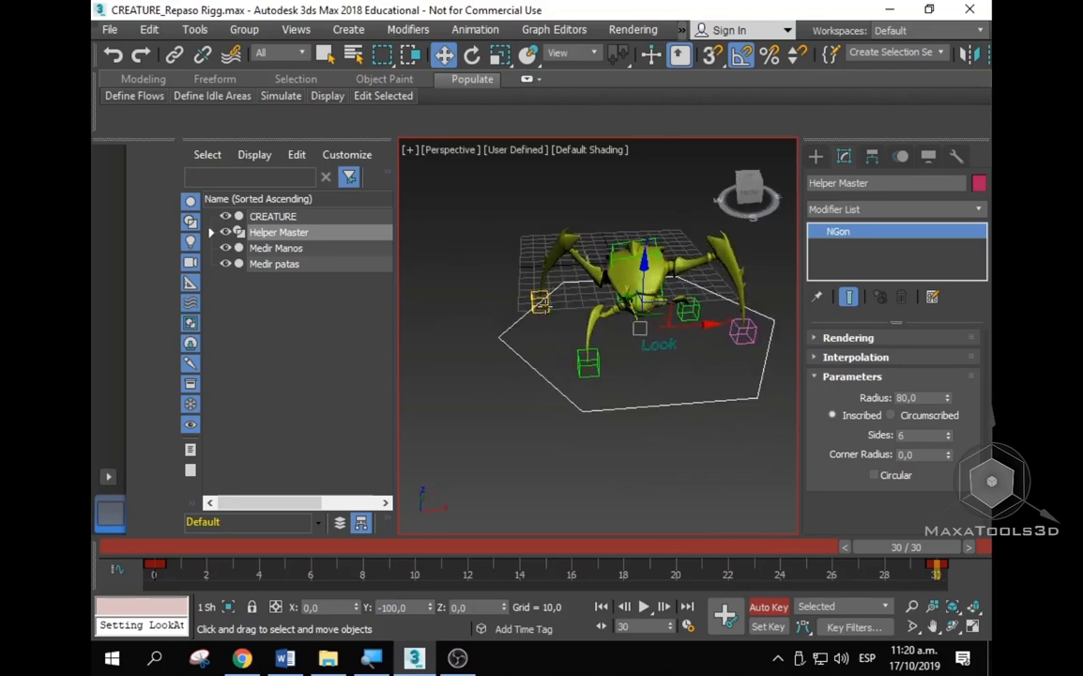
Step: Add Helper Pata Dere, Mano Der, Pata Izq, Mano Izq and Cadera to the selection
ctrl+click(541, 302)
ctrl+click(597, 367)
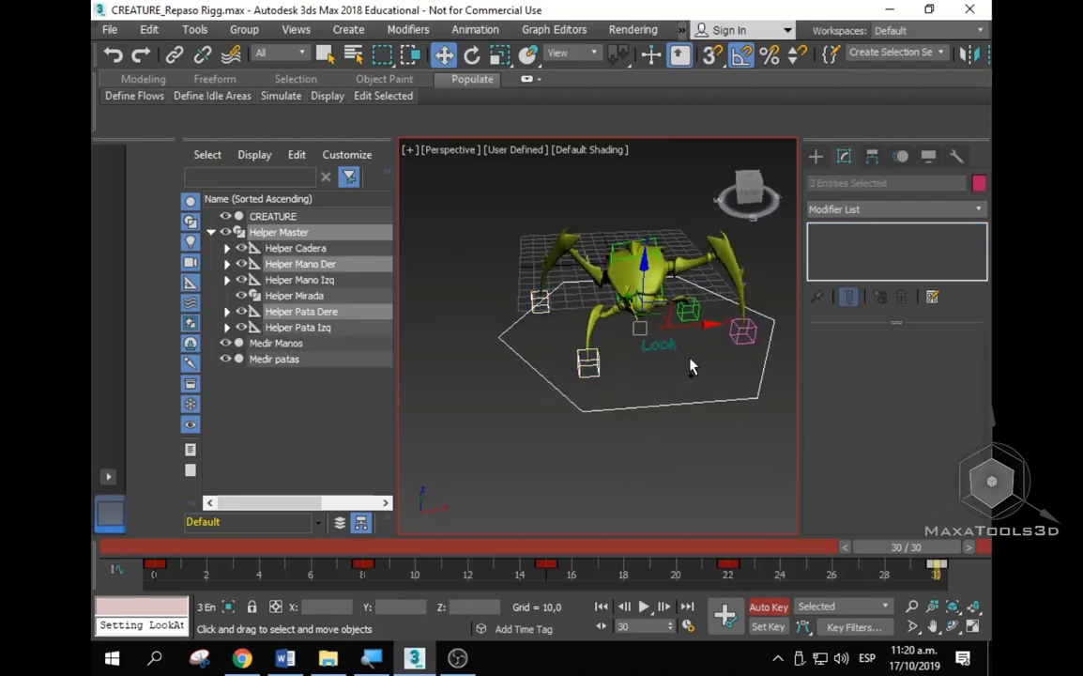
ctrl+click(739, 336)
ctrl+click(689, 307)
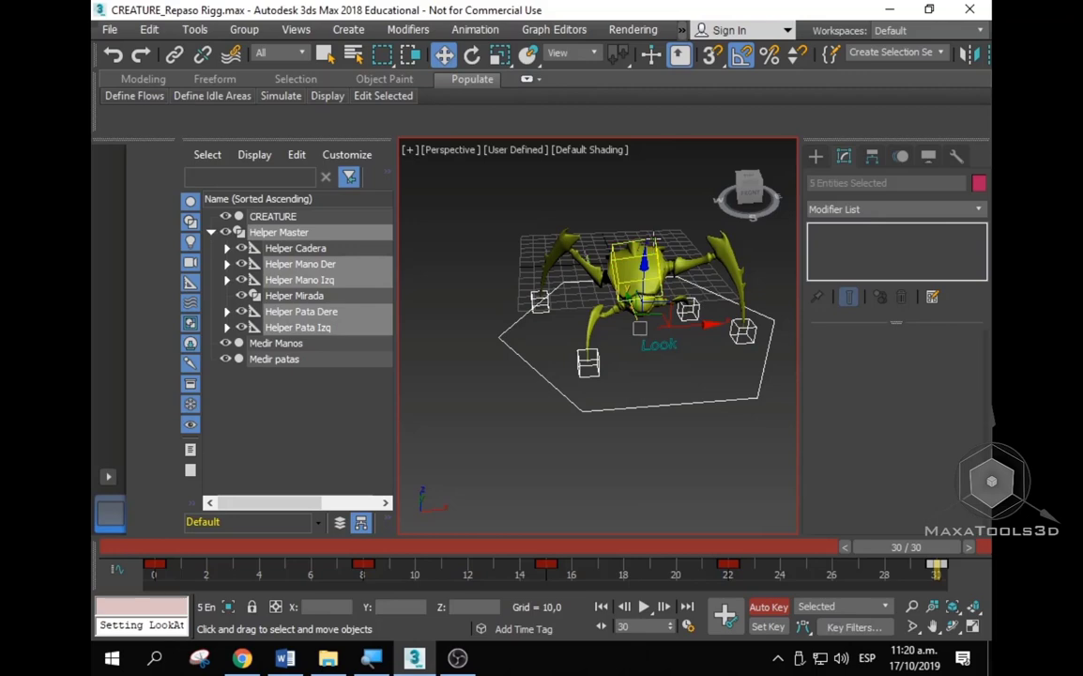
ctrl+click(654, 241)
Step: Open the Mini Curve Editor, enlarge it and fit all helper curves into view
click(117, 569)
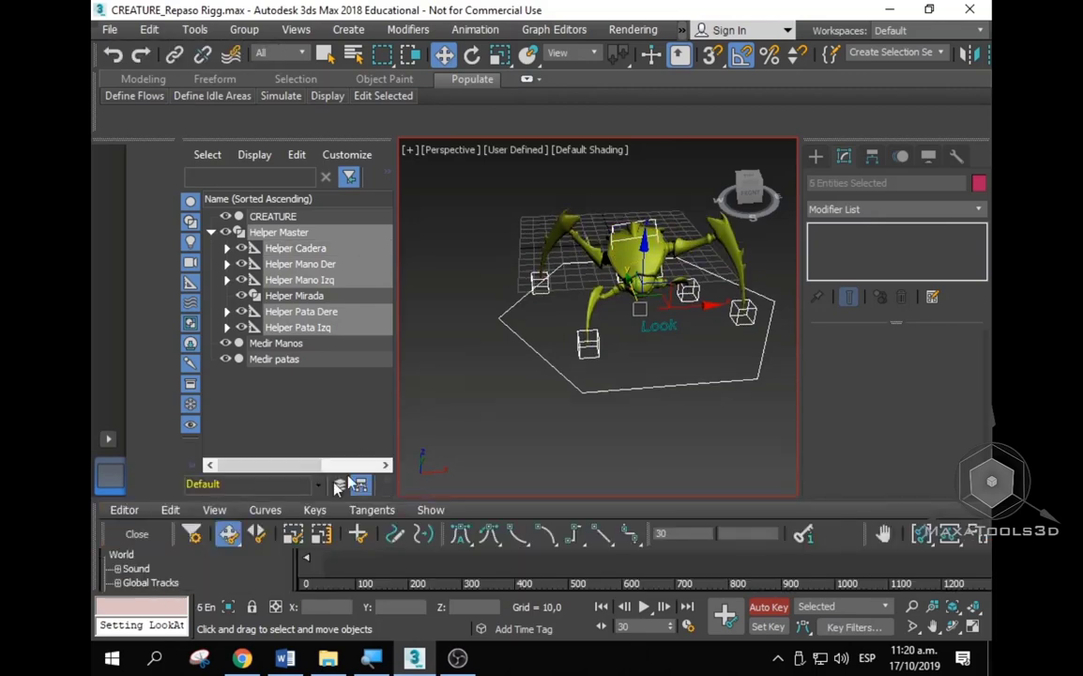
mouse_move(432, 496)
mouse_down()
mouse_move(421, 370)
mouse_move(460, 243)
mouse_up()
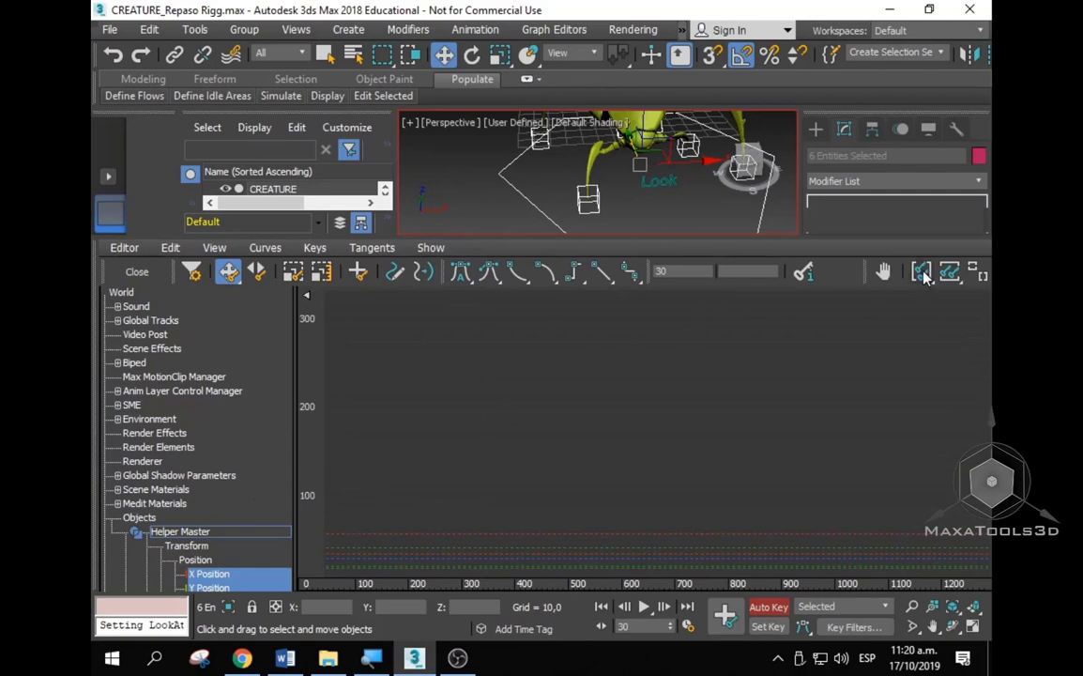
click(976, 274)
scroll(560, 491, down, 3)
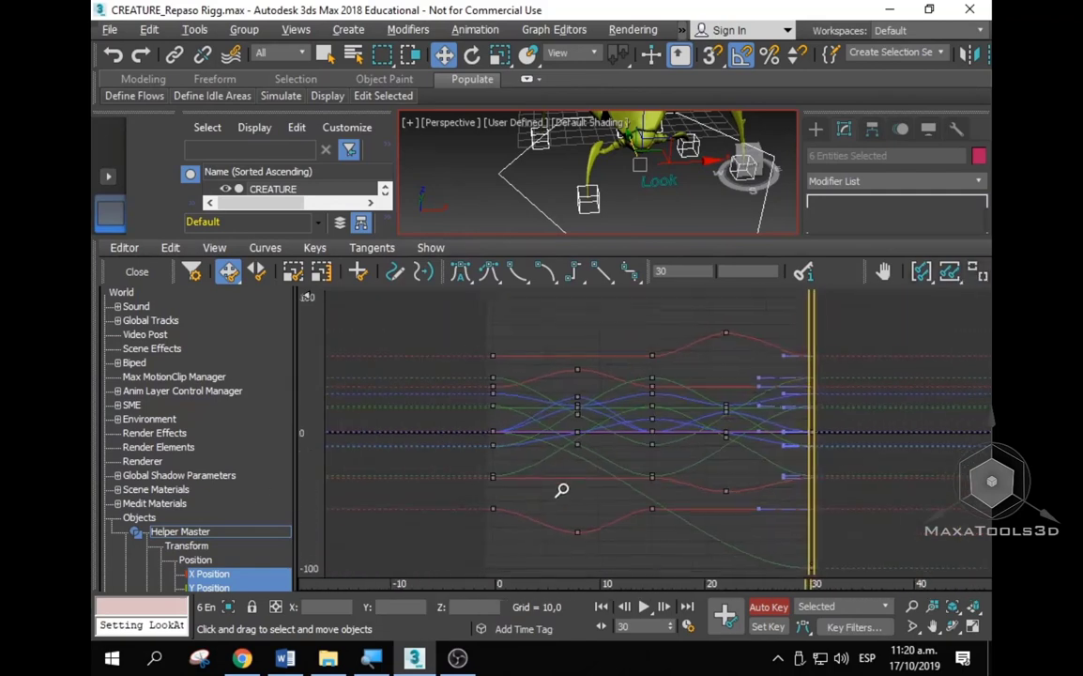
scroll(503, 572, down, 2)
scroll(503, 572, down, 1)
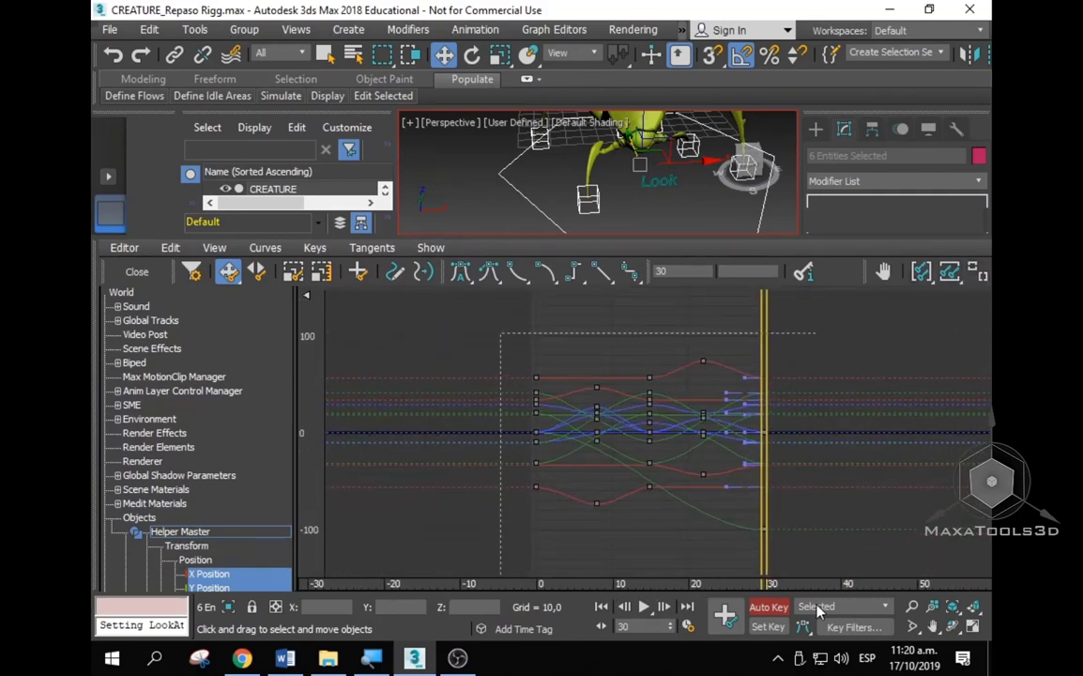
Step: Make all keys linear, then open Edit > Controller > Out of Range Types
drag(818, 610, 815, 607)
click(600, 272)
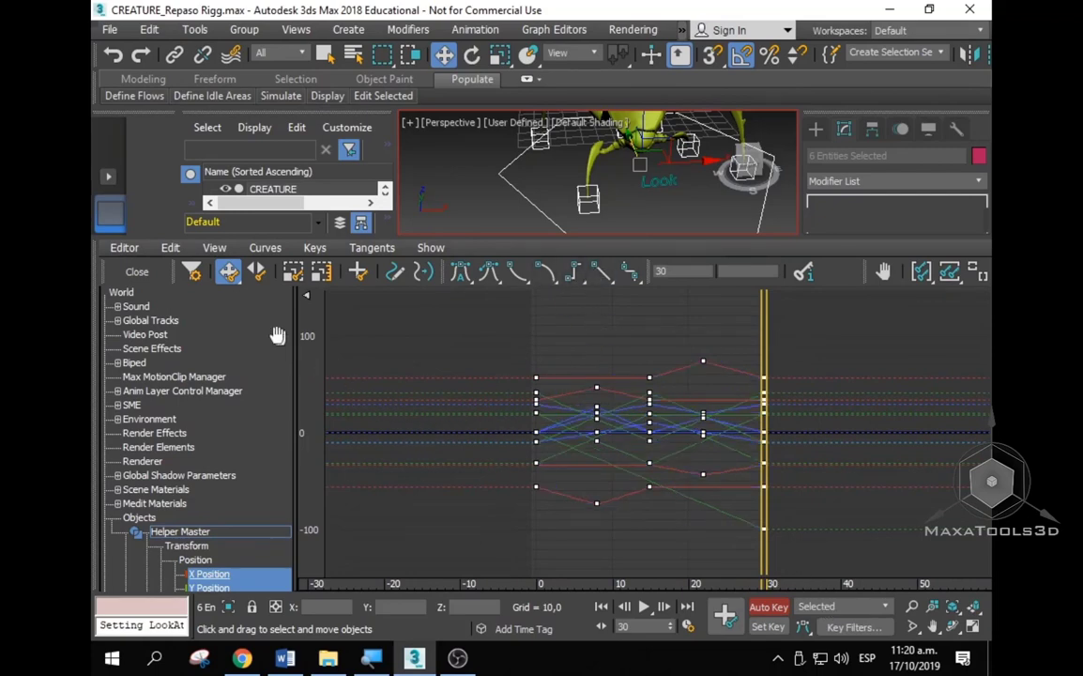
click(171, 249)
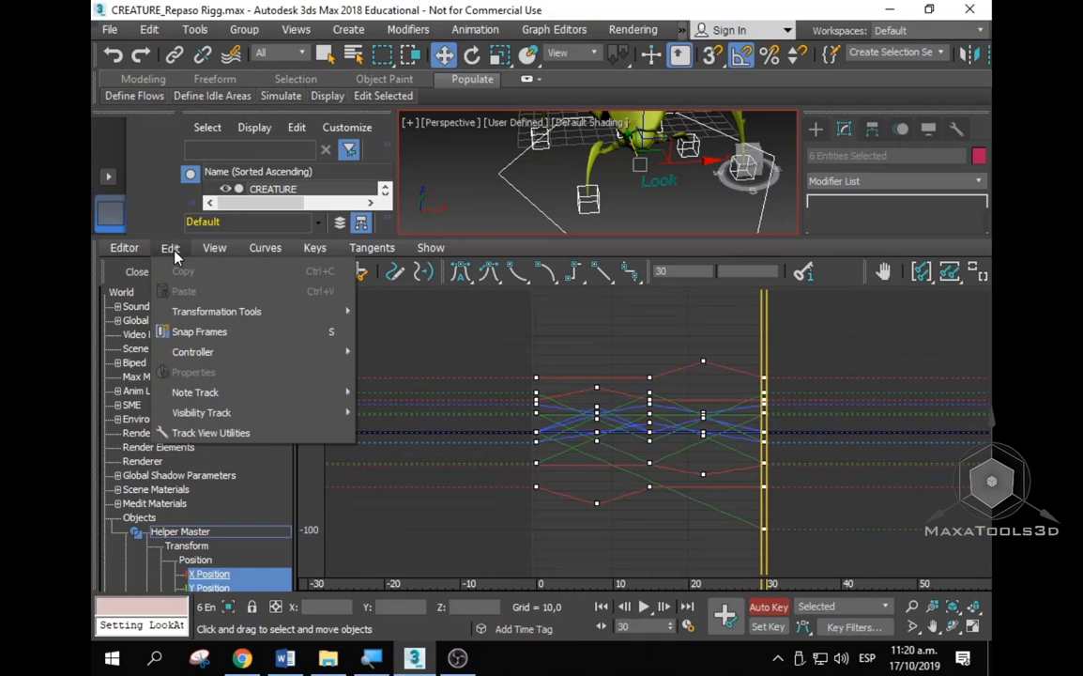
mouse_move(193, 352)
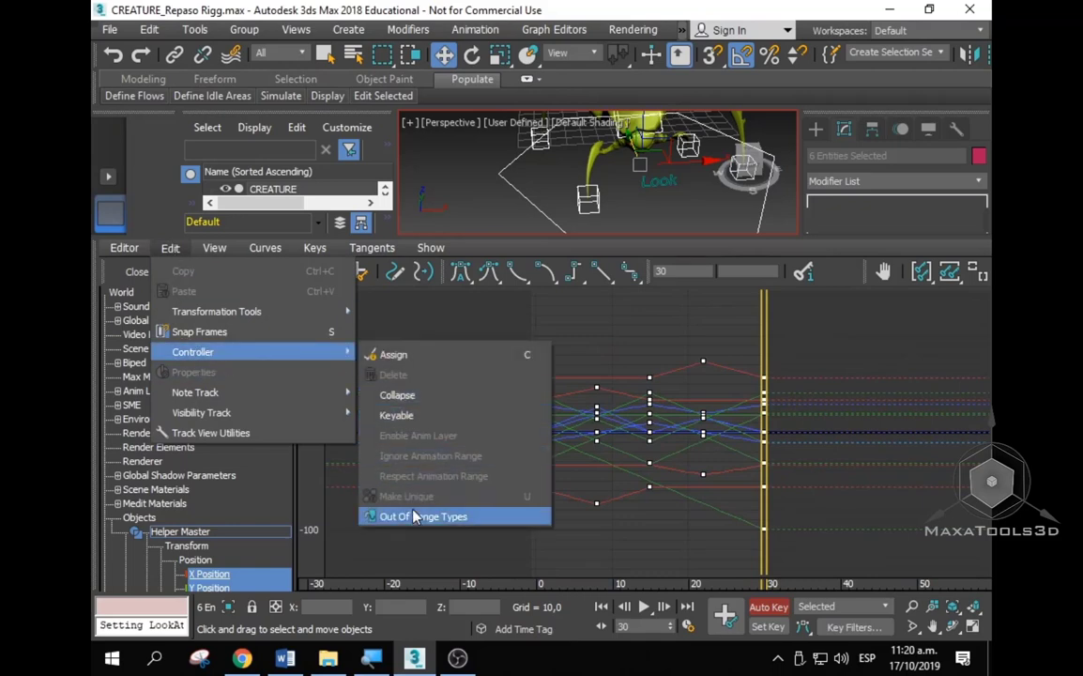
click(408, 519)
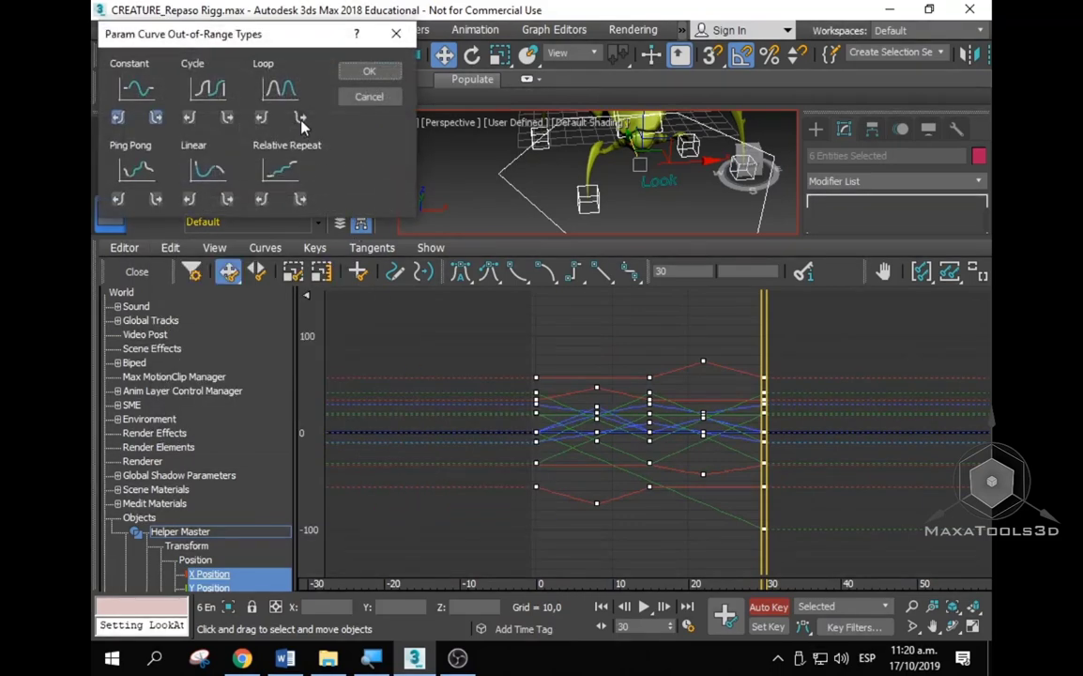
Step: Confirm the out-of-range types, close the Curve Editor and play the 30-frame walk
click(366, 73)
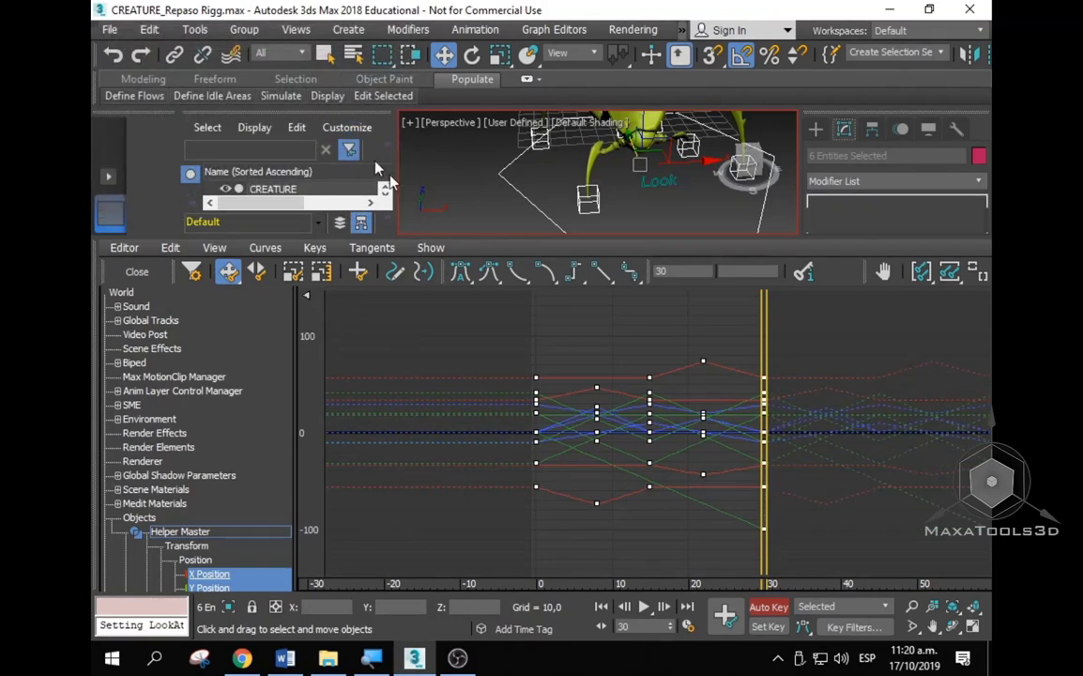
click(137, 272)
mouse_move(475, 238)
mouse_down()
mouse_move(427, 519)
mouse_move(449, 535)
mouse_move(155, 546)
mouse_up()
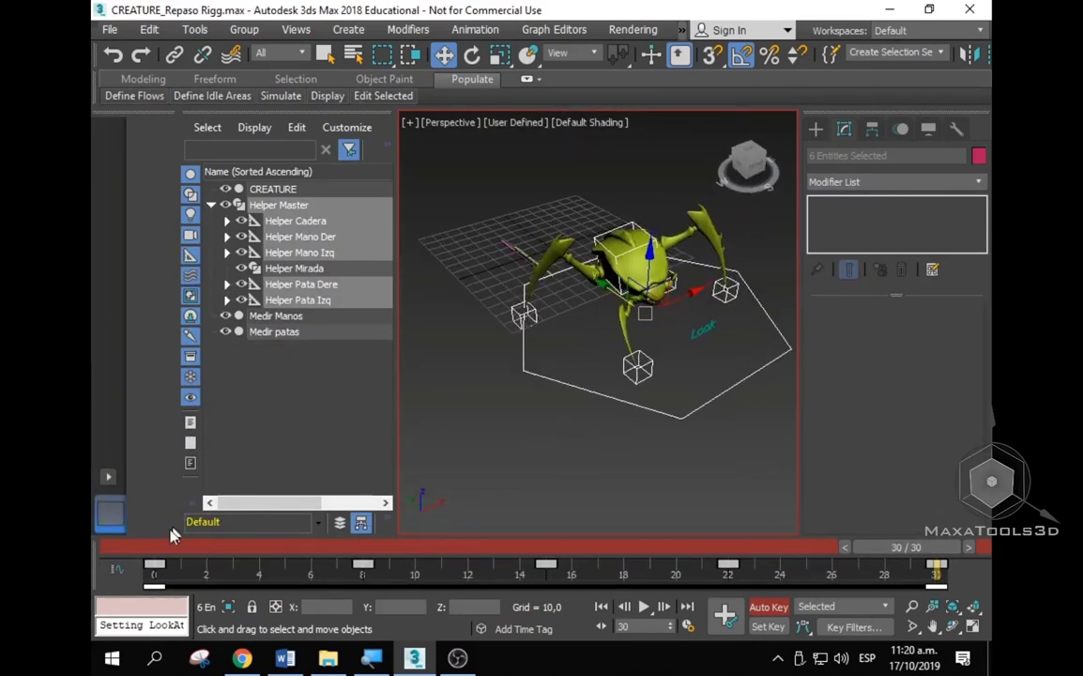
click(636, 607)
click(646, 607)
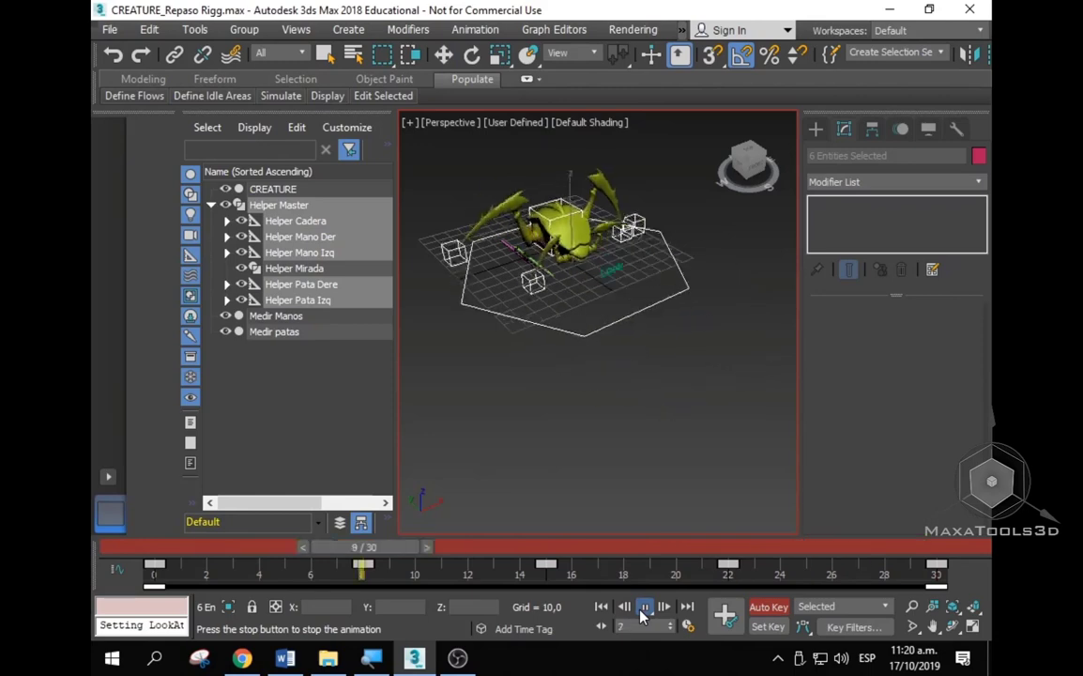
Step: Stop playback, turn off Auto Key, and bring up Time Configuration
right_click(653, 447)
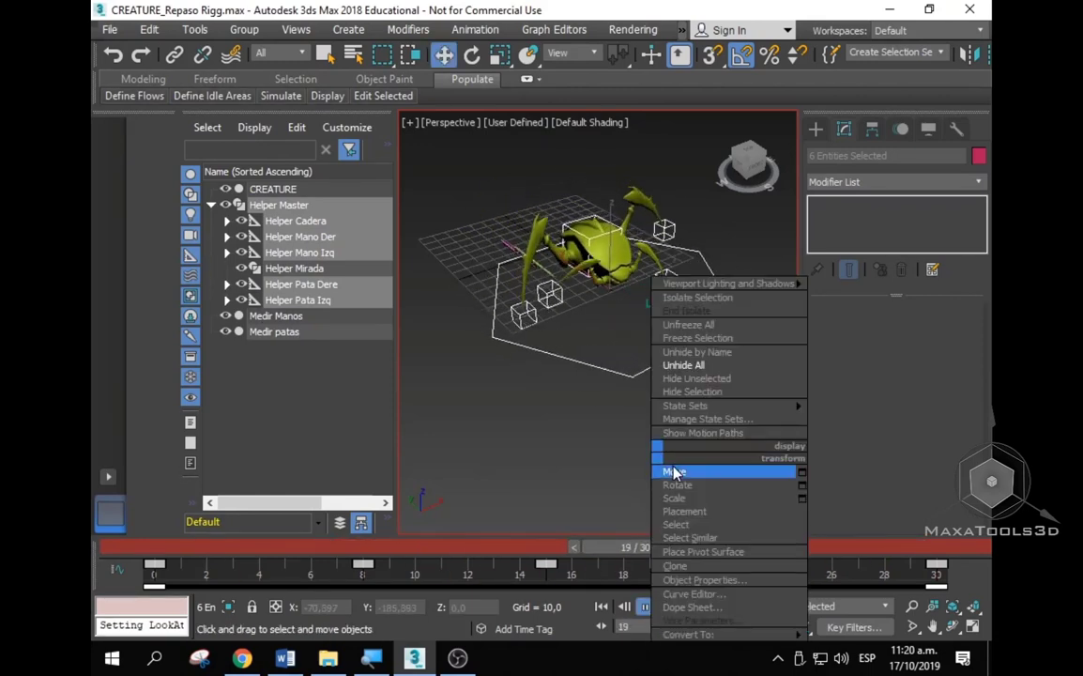
click(680, 474)
click(765, 608)
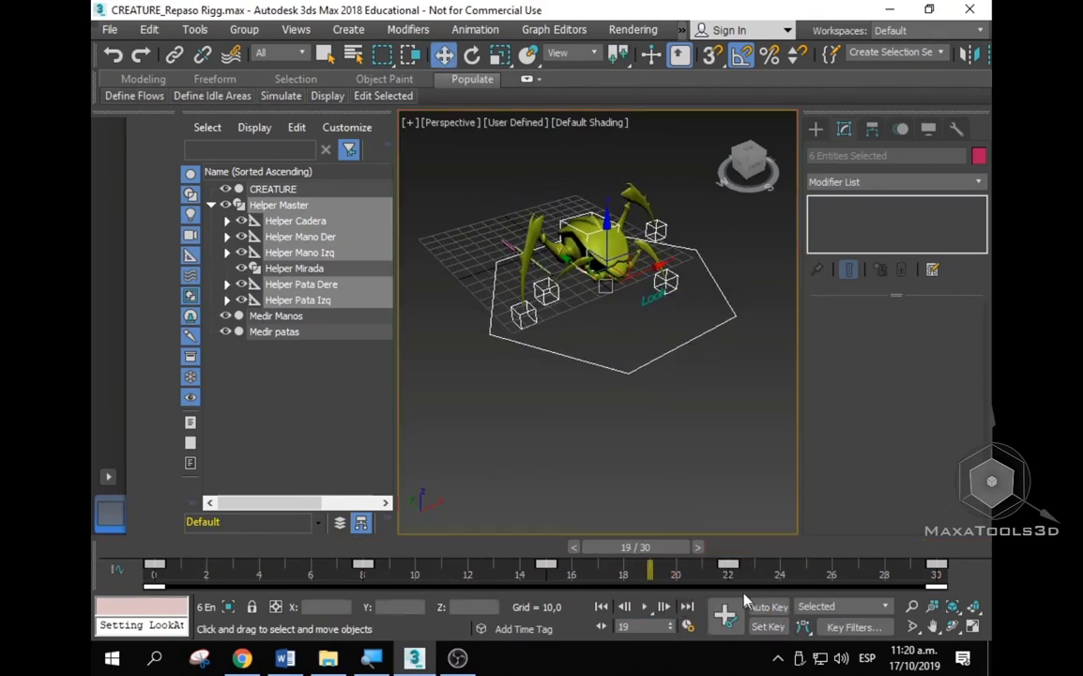
click(648, 607)
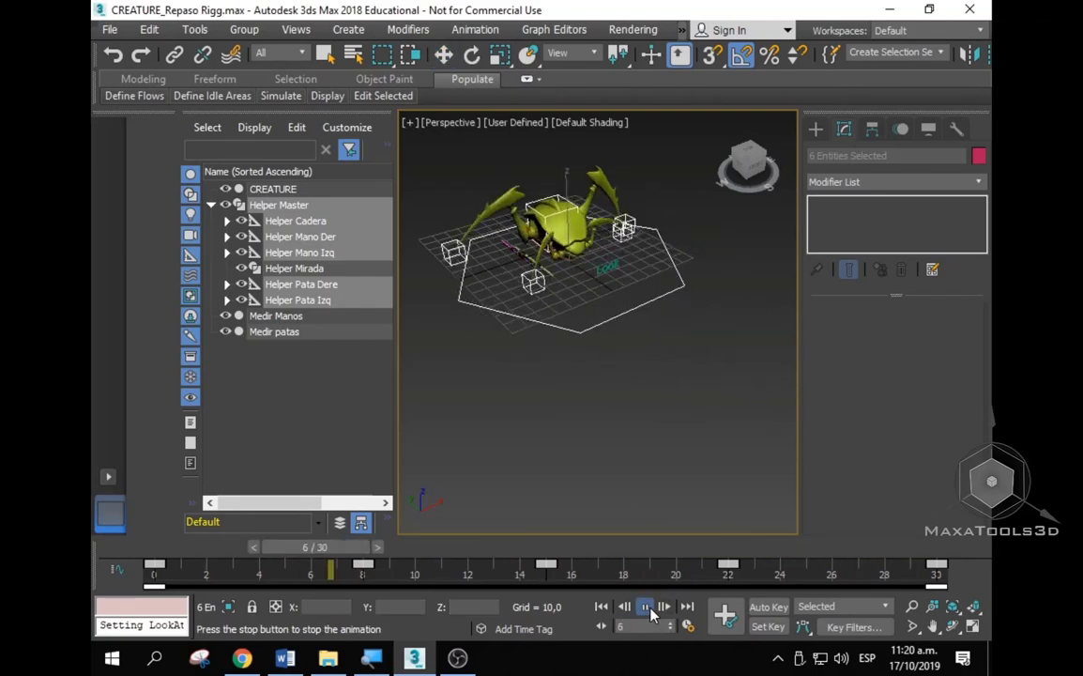
click(647, 607)
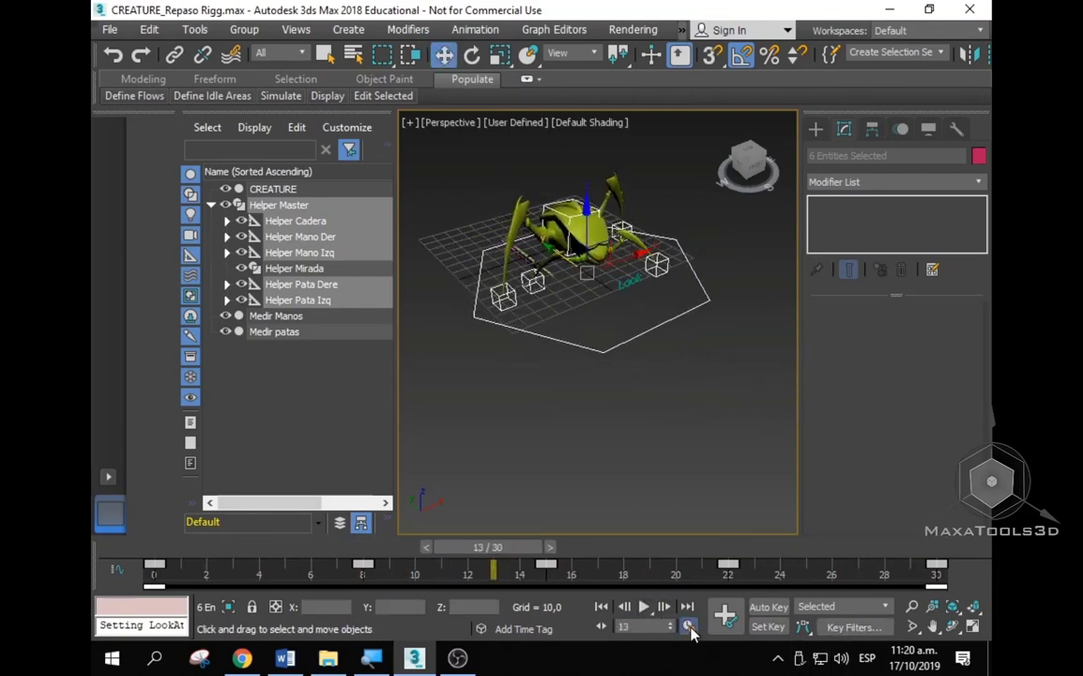
click(689, 627)
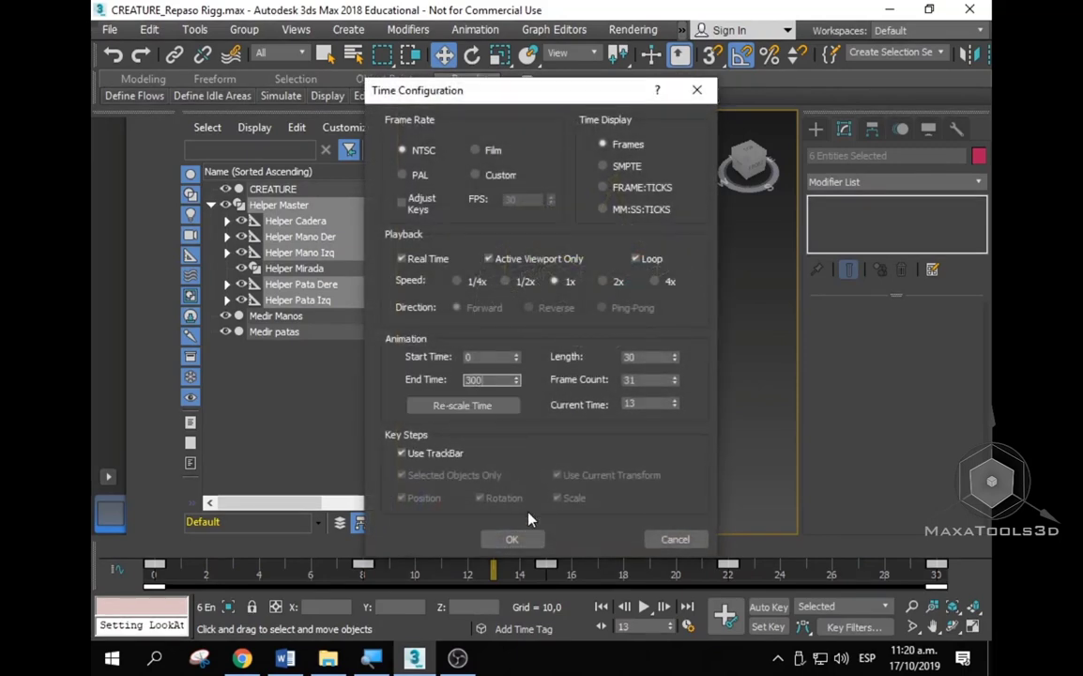
Step: Apply the 300-frame End Time, play the full walk, stop, and rewind to frame 0
click(513, 539)
drag(182, 552, 146, 550)
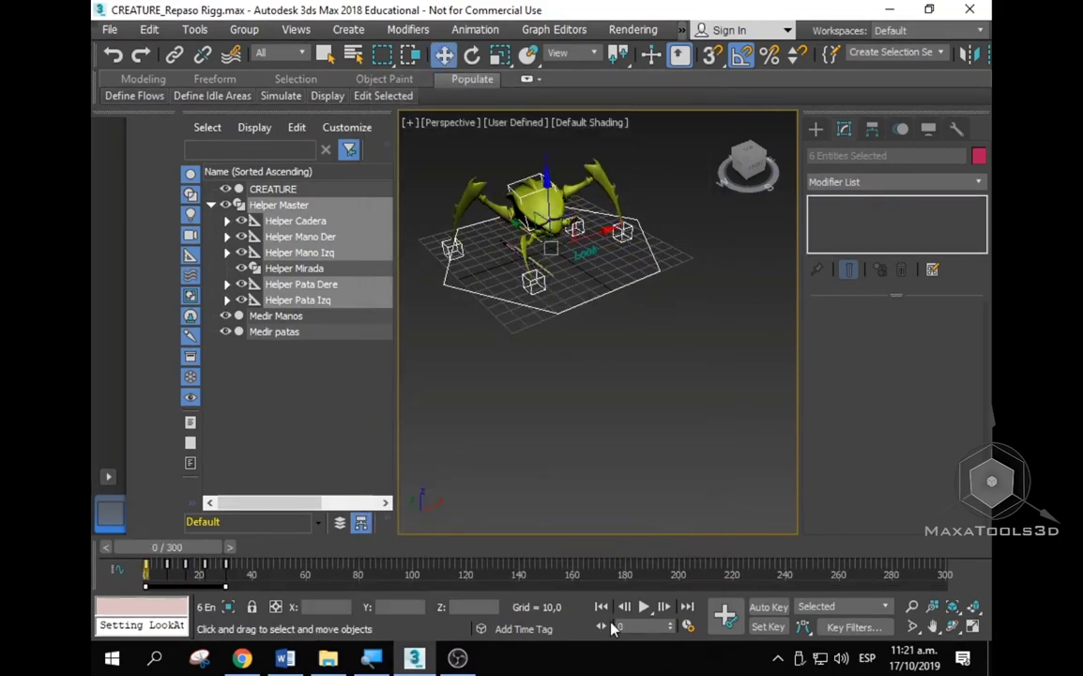
click(652, 610)
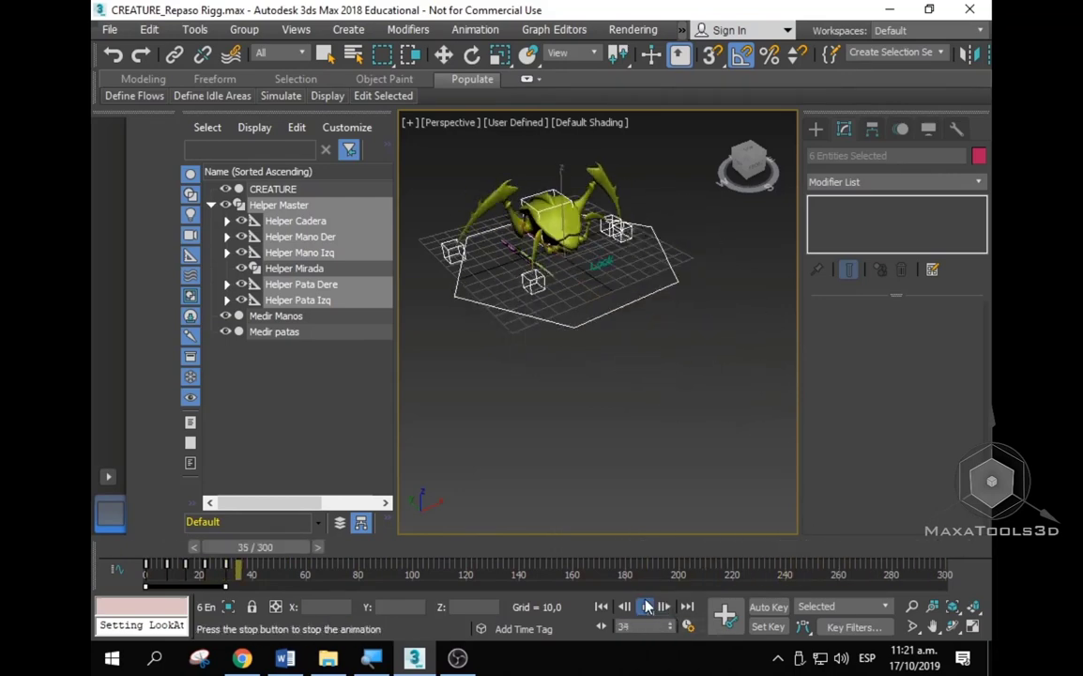
click(645, 607)
click(147, 558)
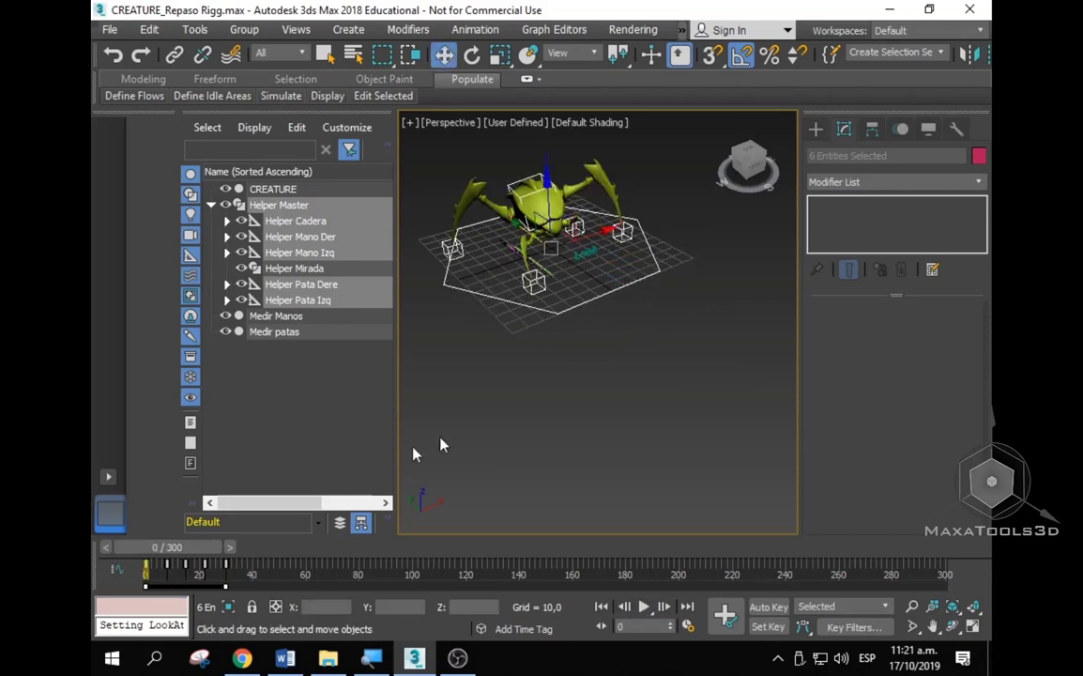
Step: Select Helper Master and show its position curve in the enlarged Curve Editor
click(574, 308)
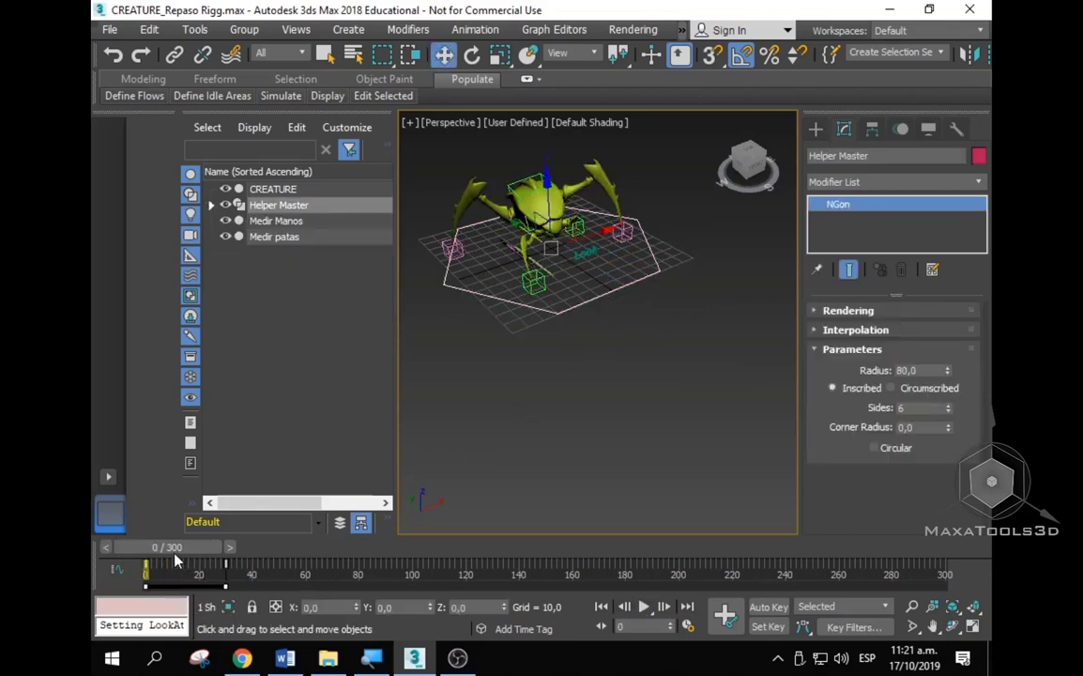
mouse_move(174, 560)
mouse_down()
mouse_move(235, 555)
mouse_move(151, 563)
mouse_up()
click(122, 571)
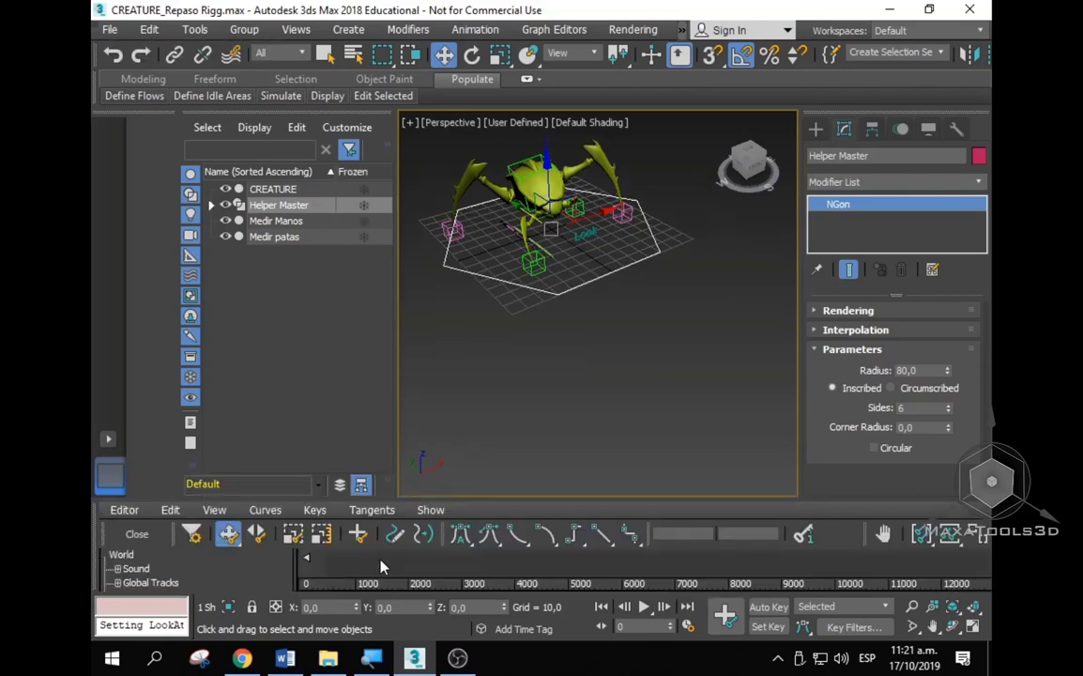
drag(445, 498, 498, 237)
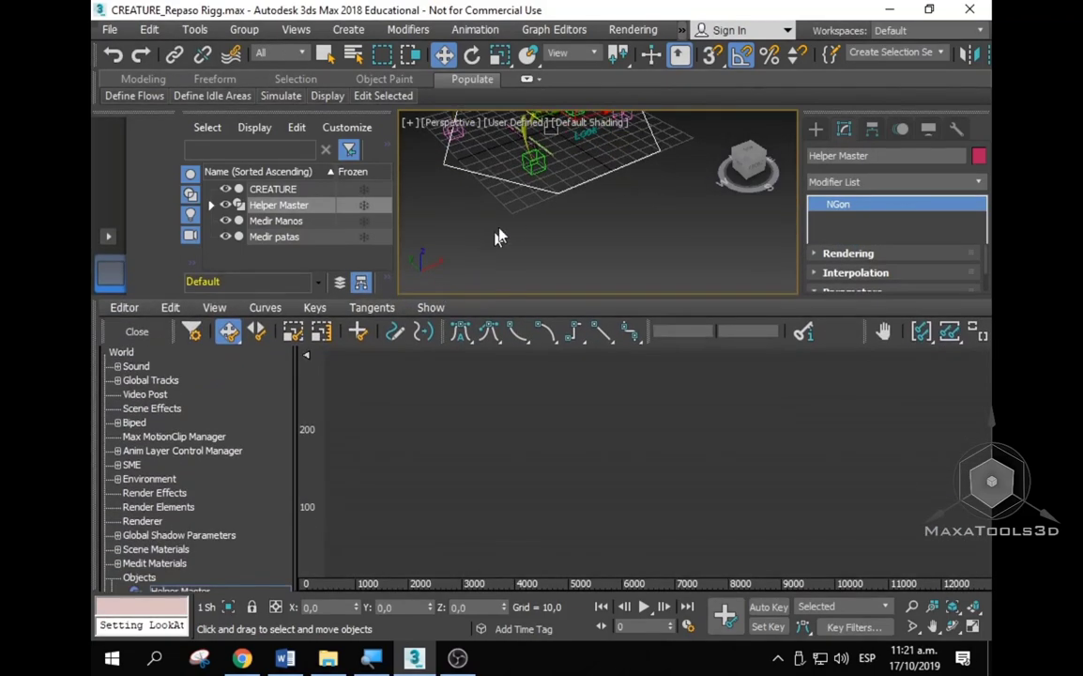
click(980, 331)
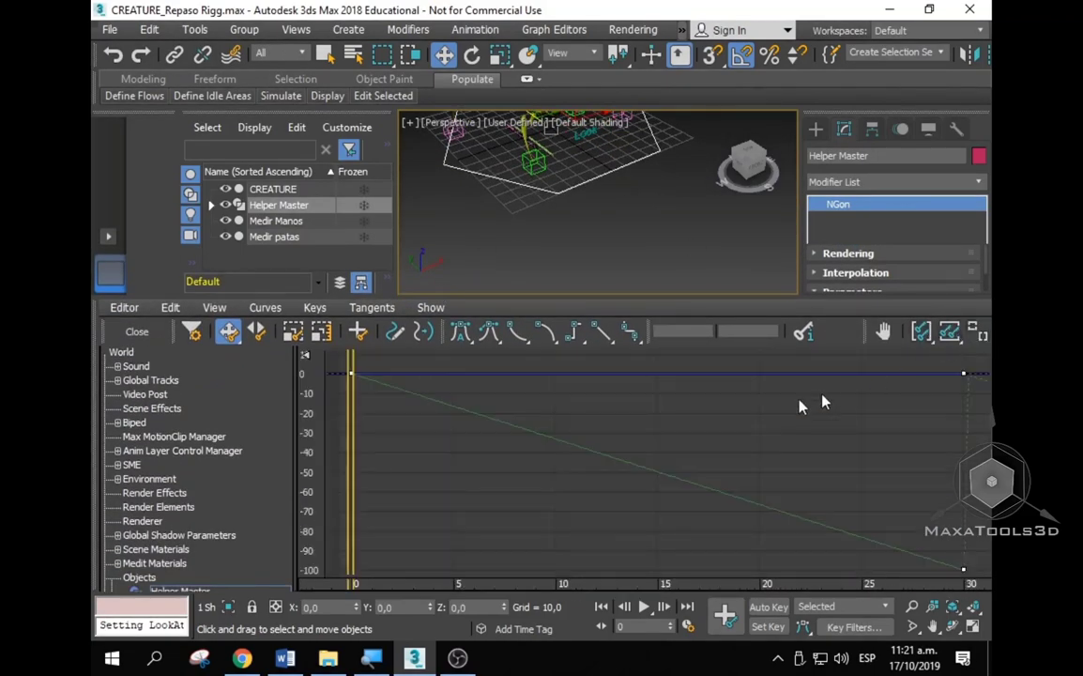
mouse_move(604, 441)
middle_down()
mouse_move(721, 492)
mouse_move(486, 575)
middle_up()
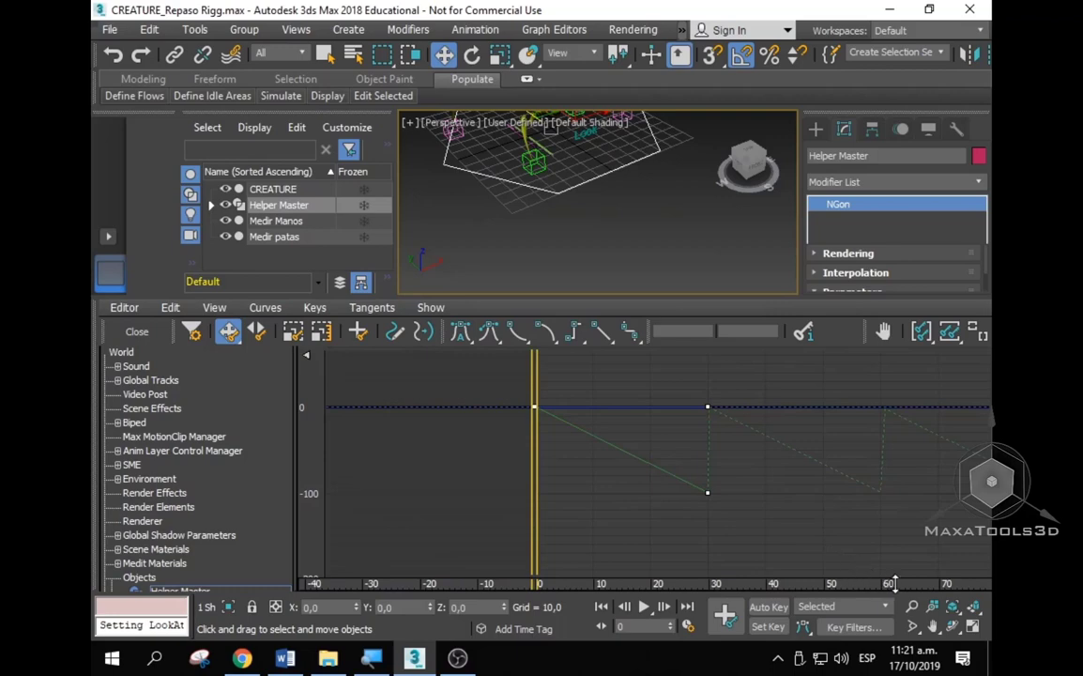
Step: Set Helper Master's out-of-range type to Relative Repeat and close the Curve Editor
click(170, 308)
mouse_move(193, 411)
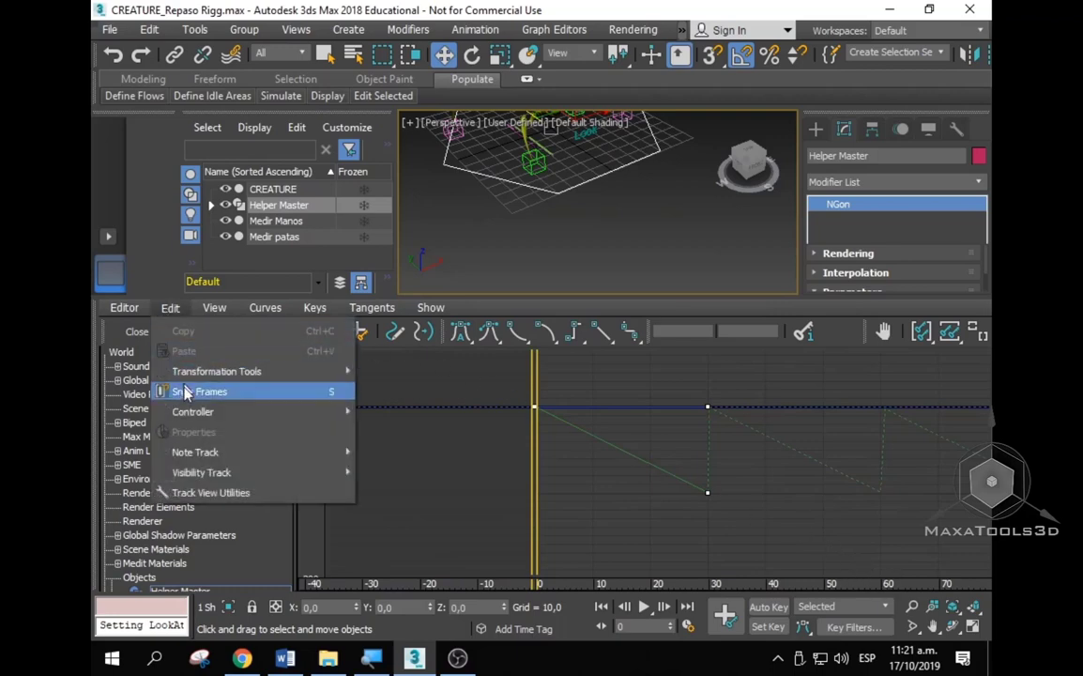
click(430, 577)
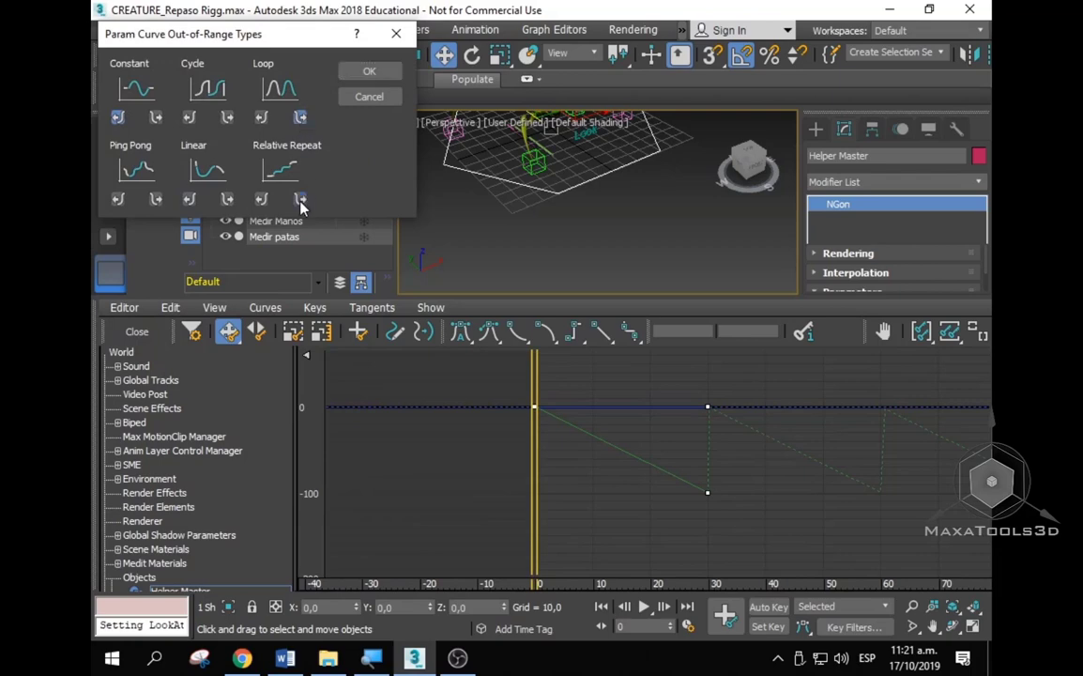
click(366, 72)
middle_drag(673, 511, 504, 375)
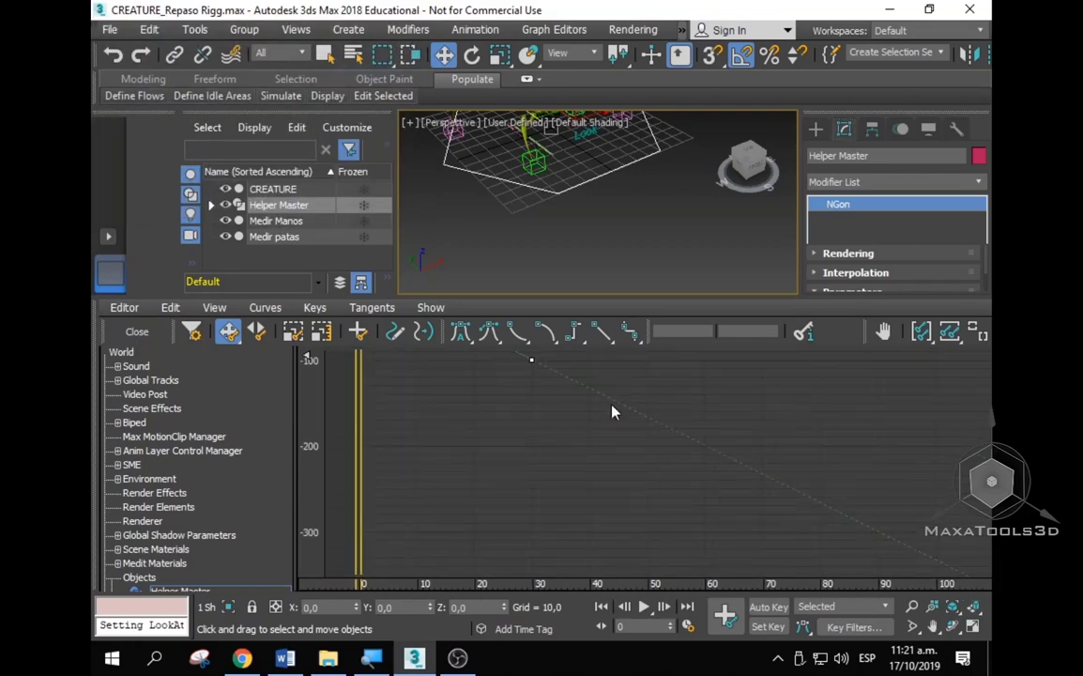
click(110, 272)
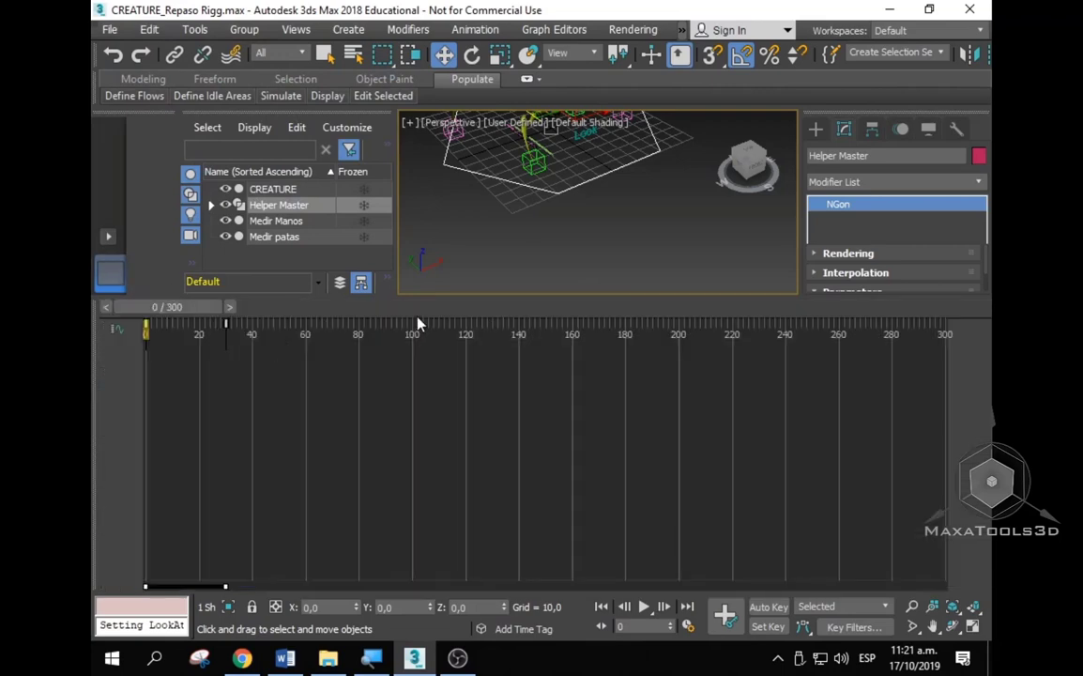
Step: Play the full 300-frame walk, then stop and rewind to frame 0
drag(424, 295, 387, 591)
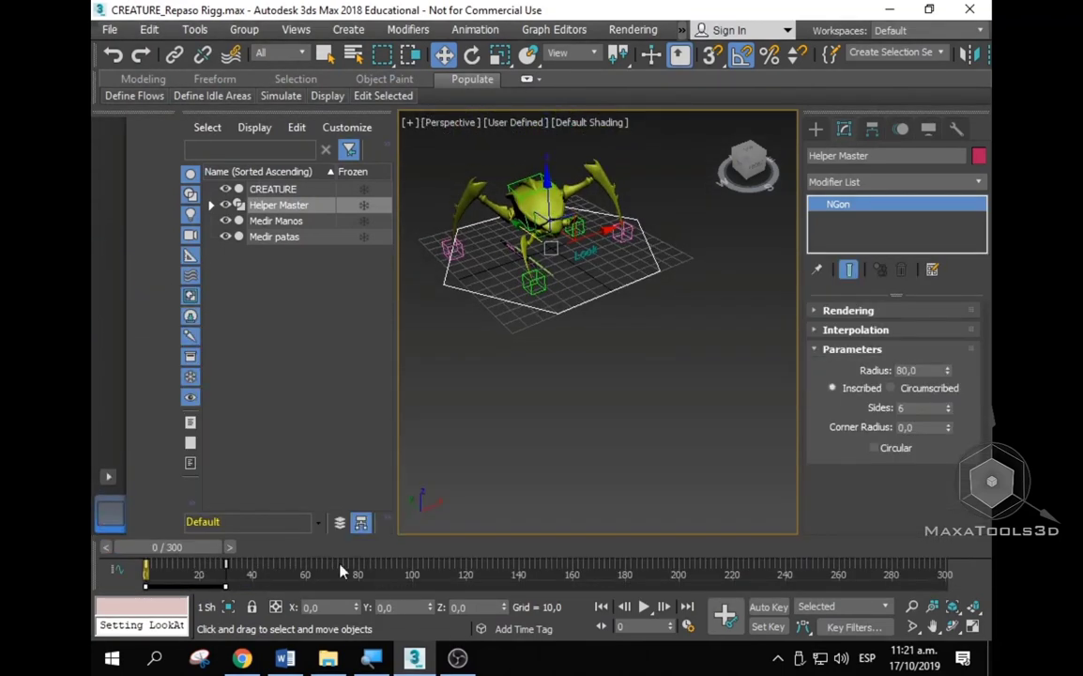
scroll(601, 476, down, 5)
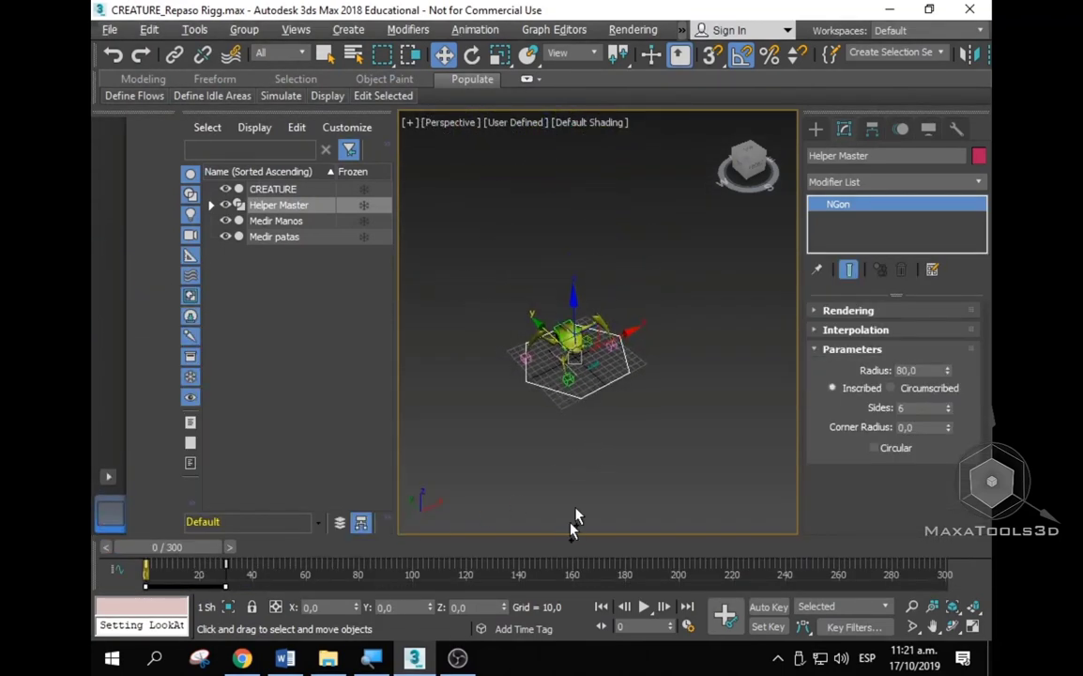
click(642, 608)
scroll(564, 381, up, 3)
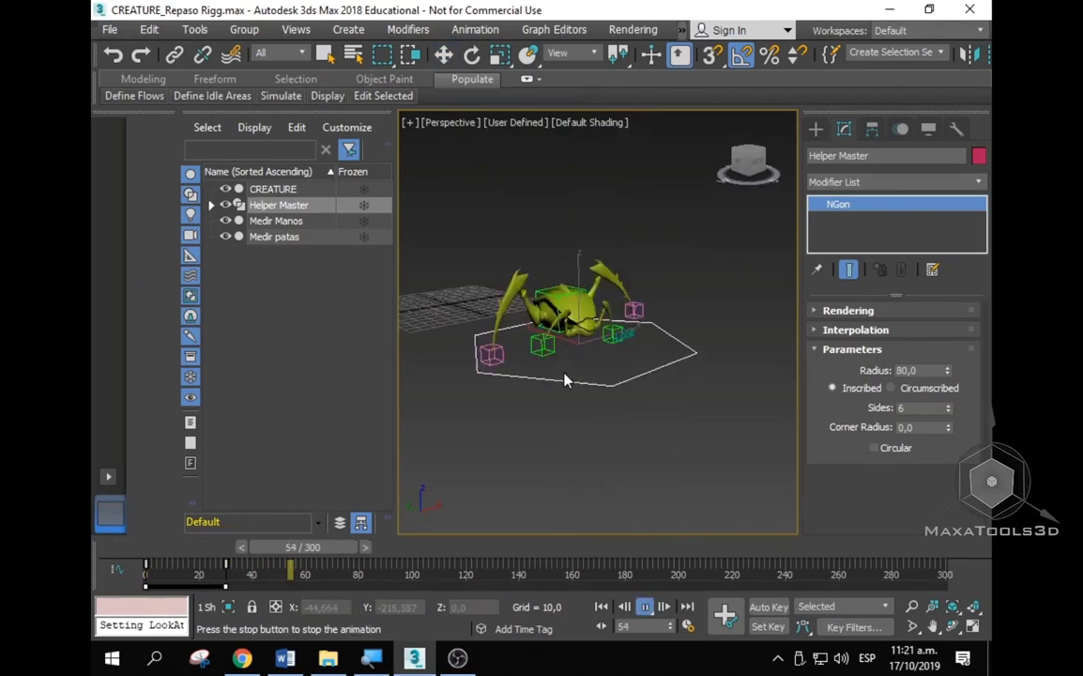
scroll(564, 380, up, 3)
scroll(561, 388, down, 5)
scroll(546, 422, up, 2)
scroll(597, 415, up, 1)
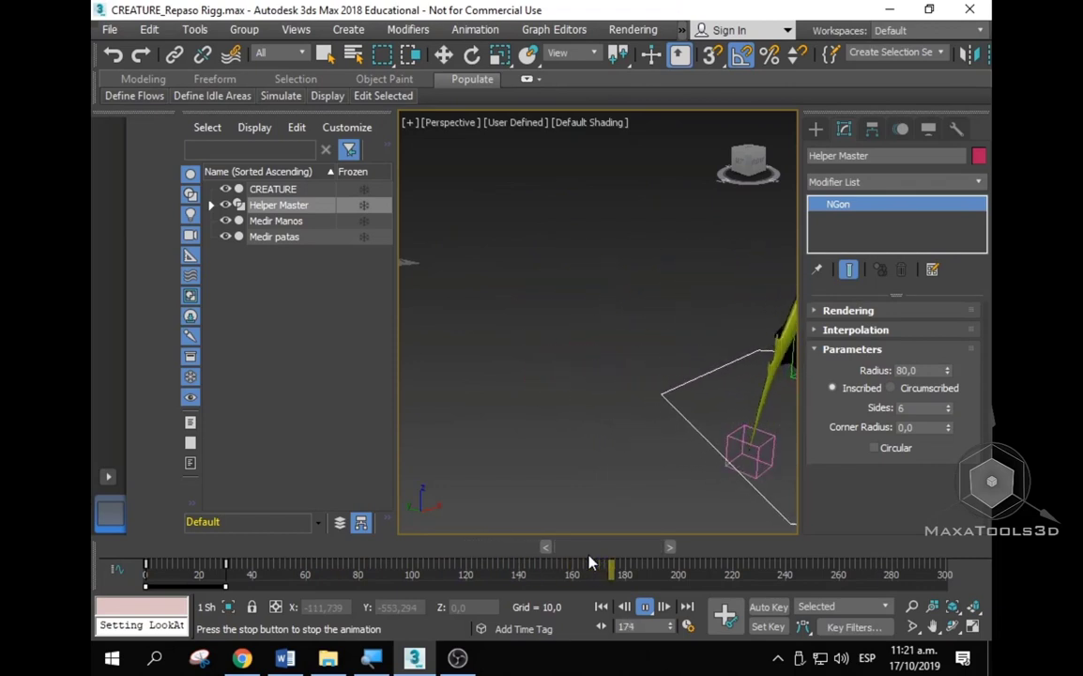
drag(635, 547, 104, 546)
key(w)
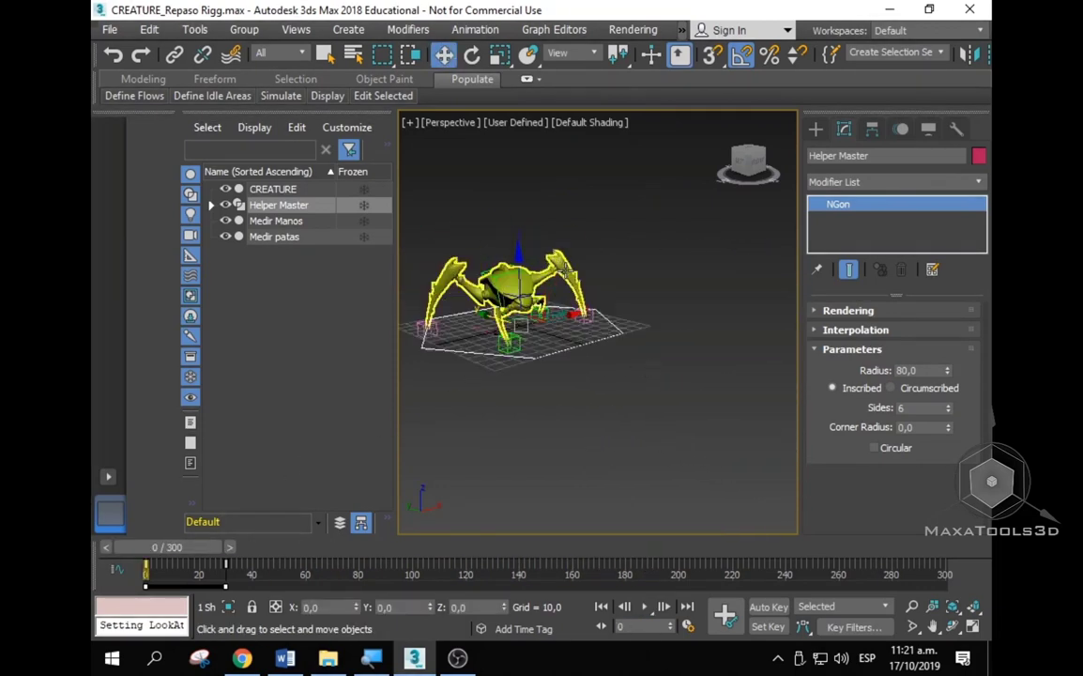
middle_drag(564, 269, 628, 270)
Step: Create a targeted physical camera, PhysCamera001, in Top view aimed at the creature and look through it
click(816, 129)
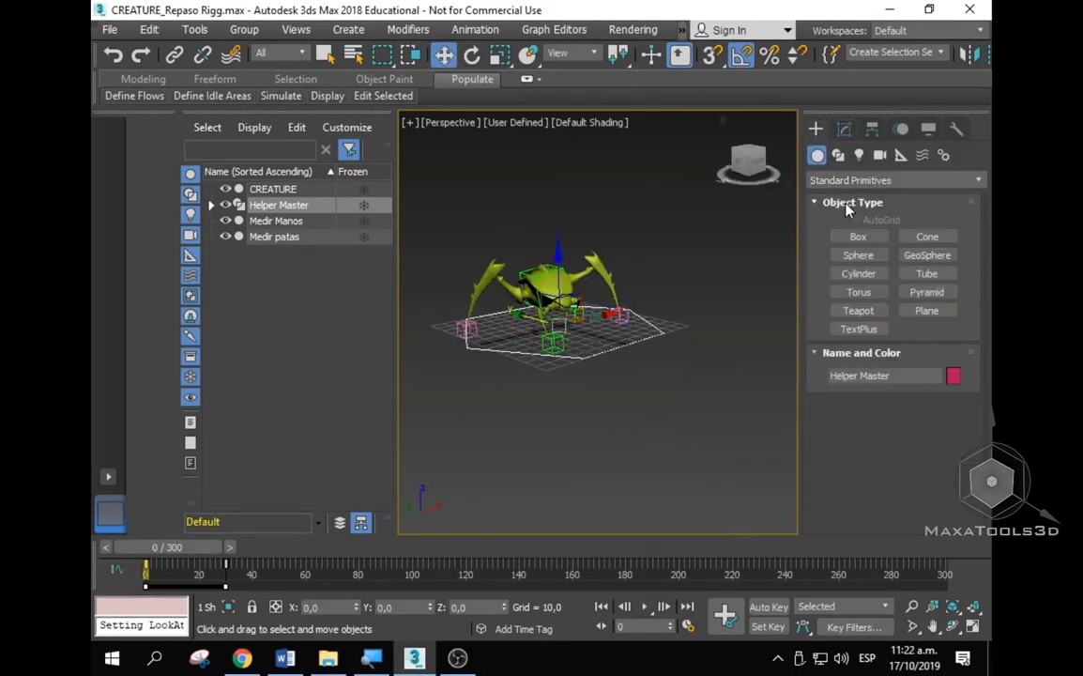
click(880, 155)
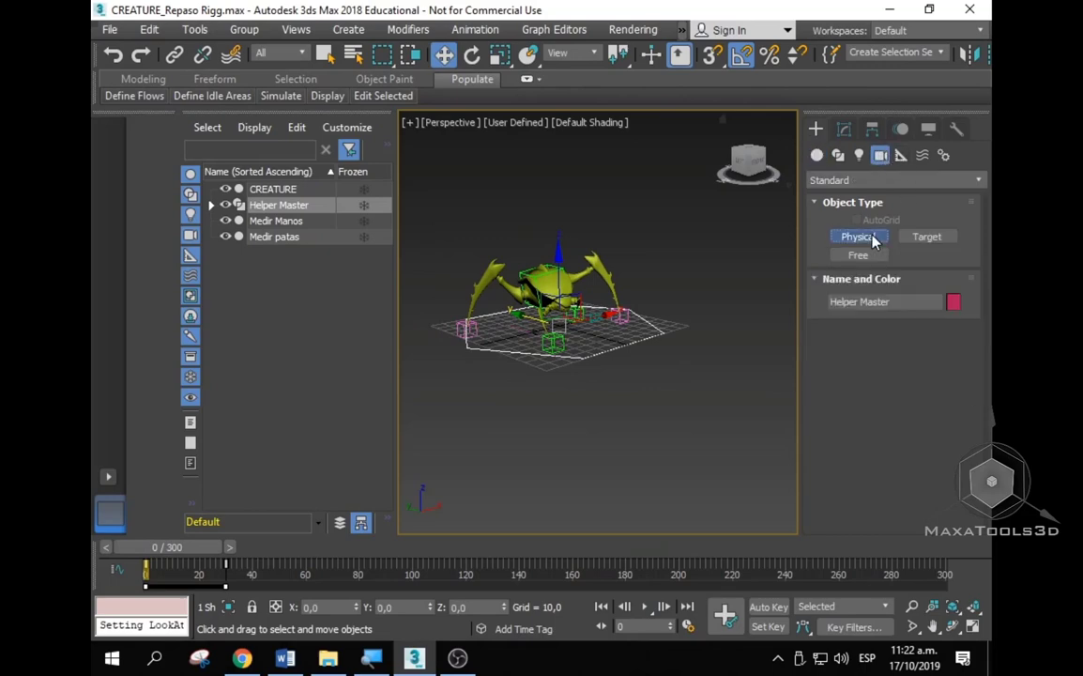
click(873, 241)
key(t)
scroll(532, 357, down, 4)
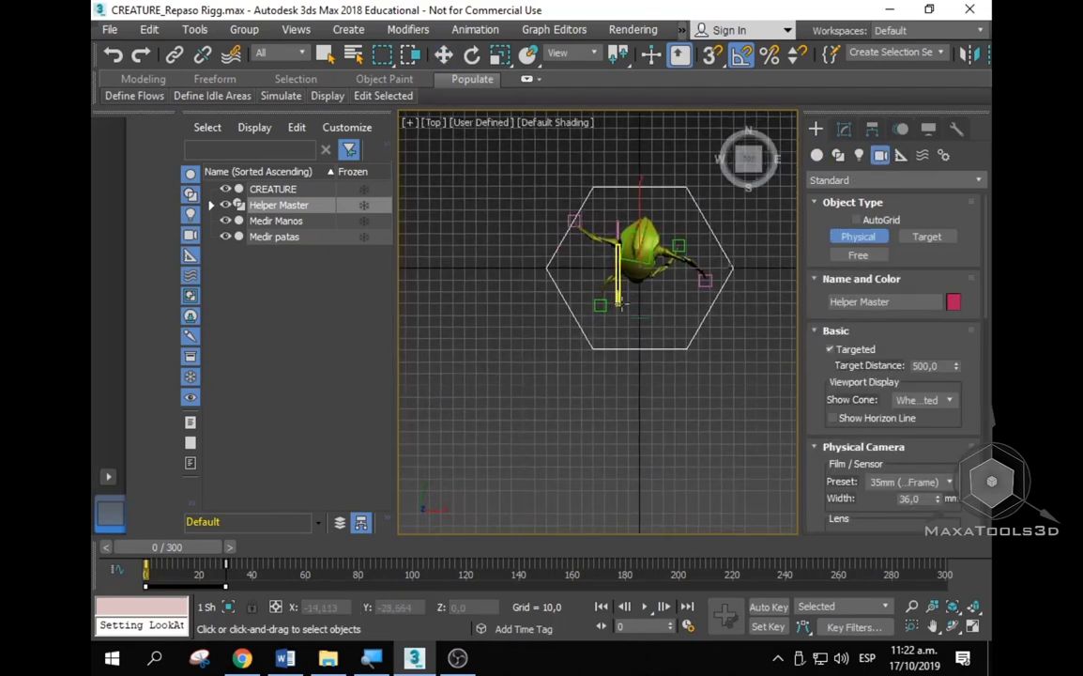
scroll(512, 415, down, 1)
drag(512, 415, 607, 302)
key(c)
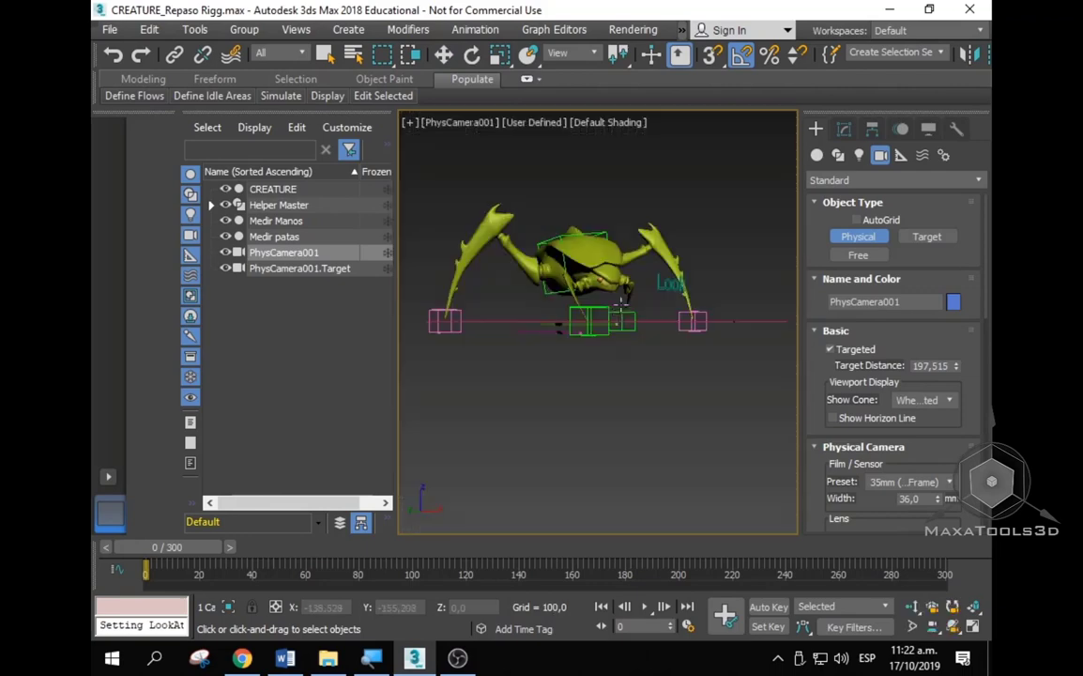
Step: Orbit and dolly PhysCamera001 to frame the creature from an elevated three-quarter angle
alt+middle_drag(604, 375, 555, 465)
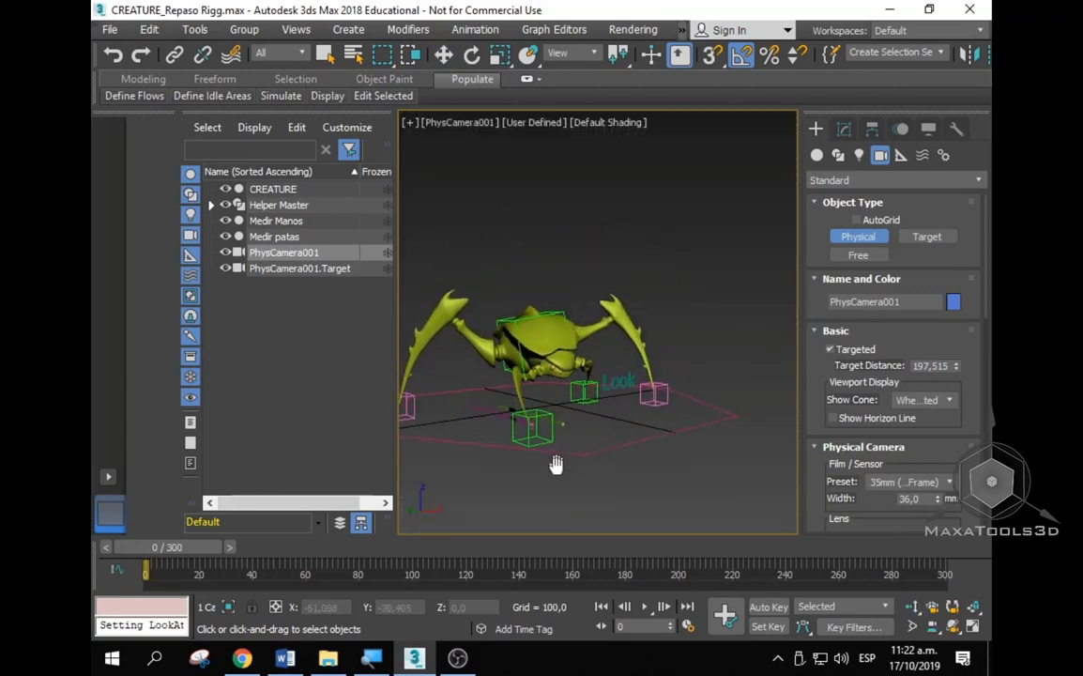
click(913, 608)
mouse_move(624, 273)
mouse_down()
mouse_move(571, 363)
mouse_move(573, 319)
mouse_up()
scroll(908, 63, down, 3)
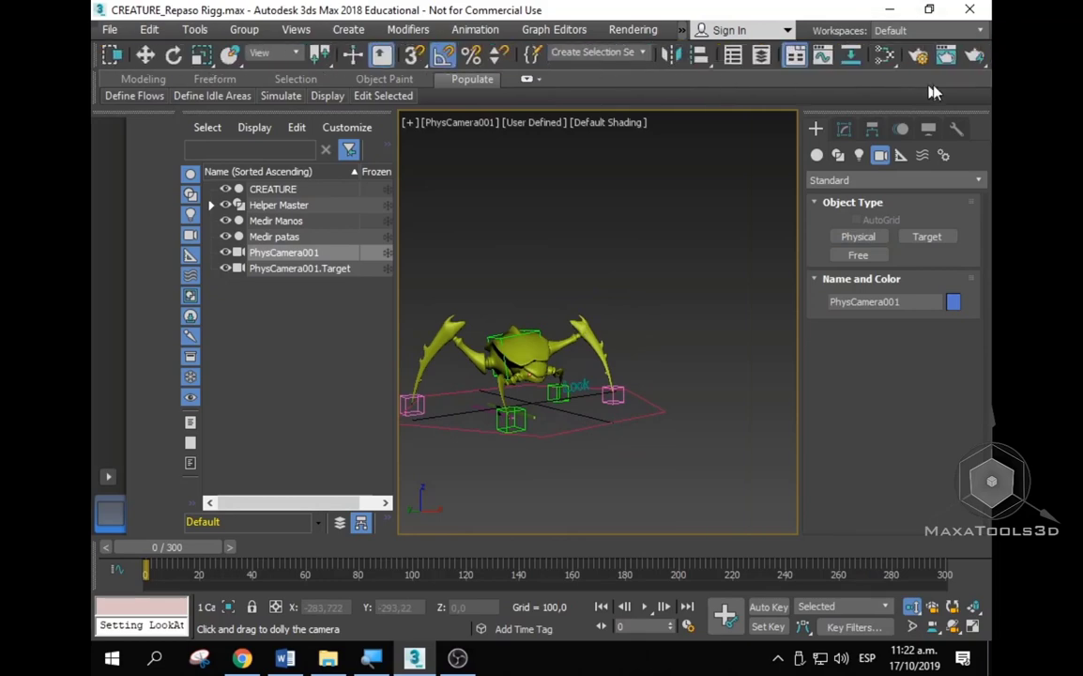
Step: Set the render output size to HDTV (video) 1920x1080 in Render Setup
key(F10)
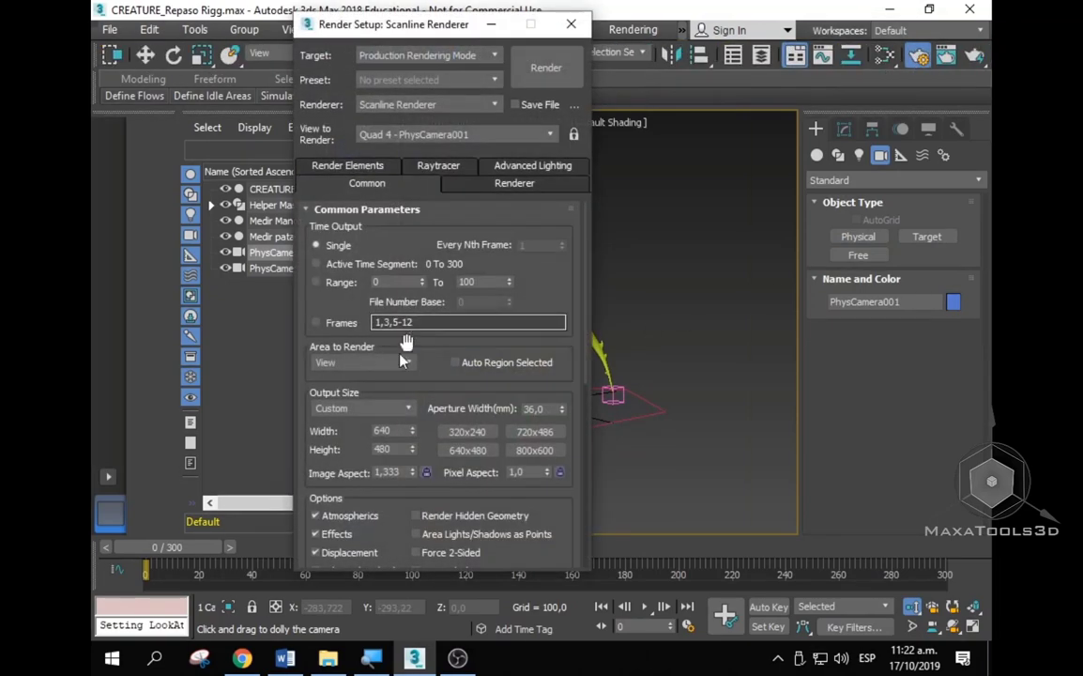
click(361, 408)
click(361, 408)
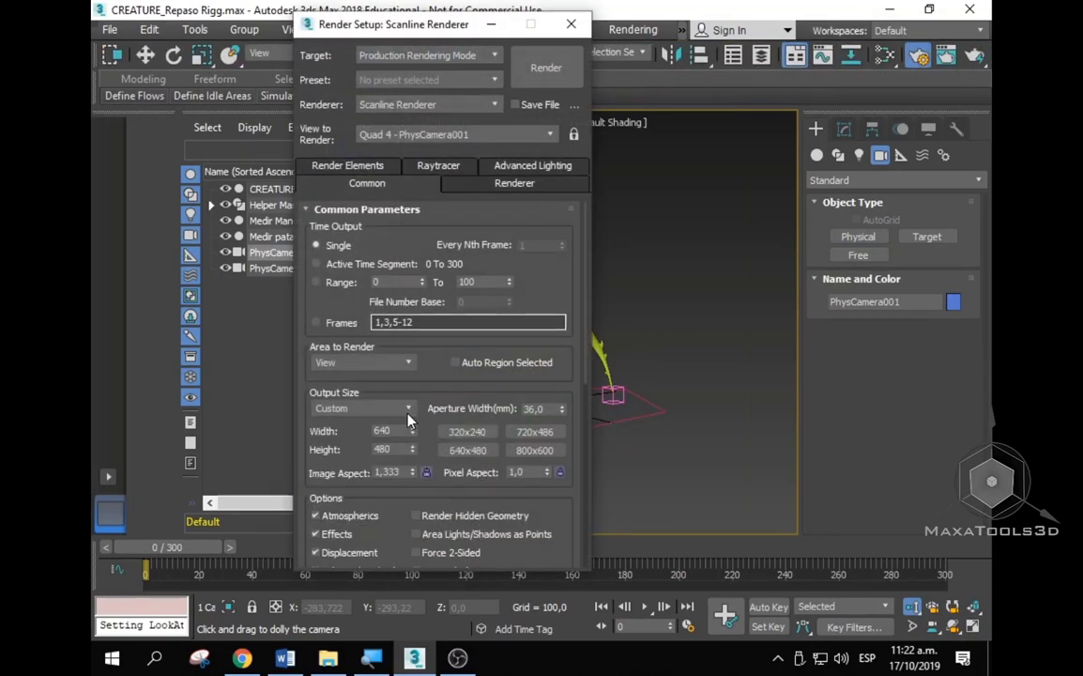
click(361, 408)
click(355, 631)
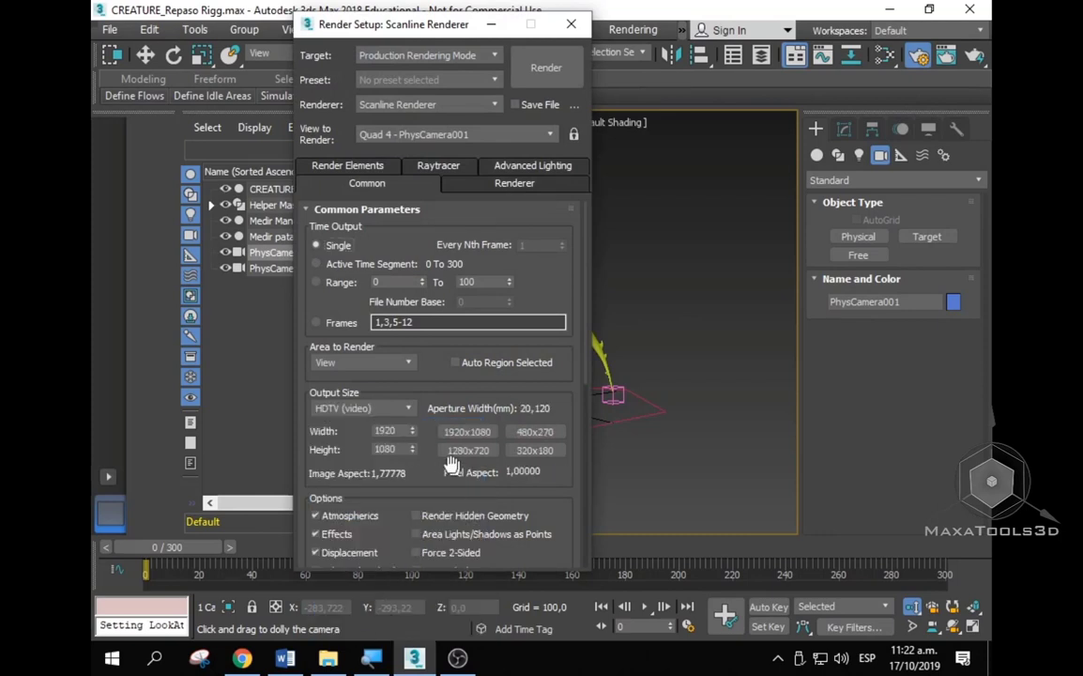
click(468, 450)
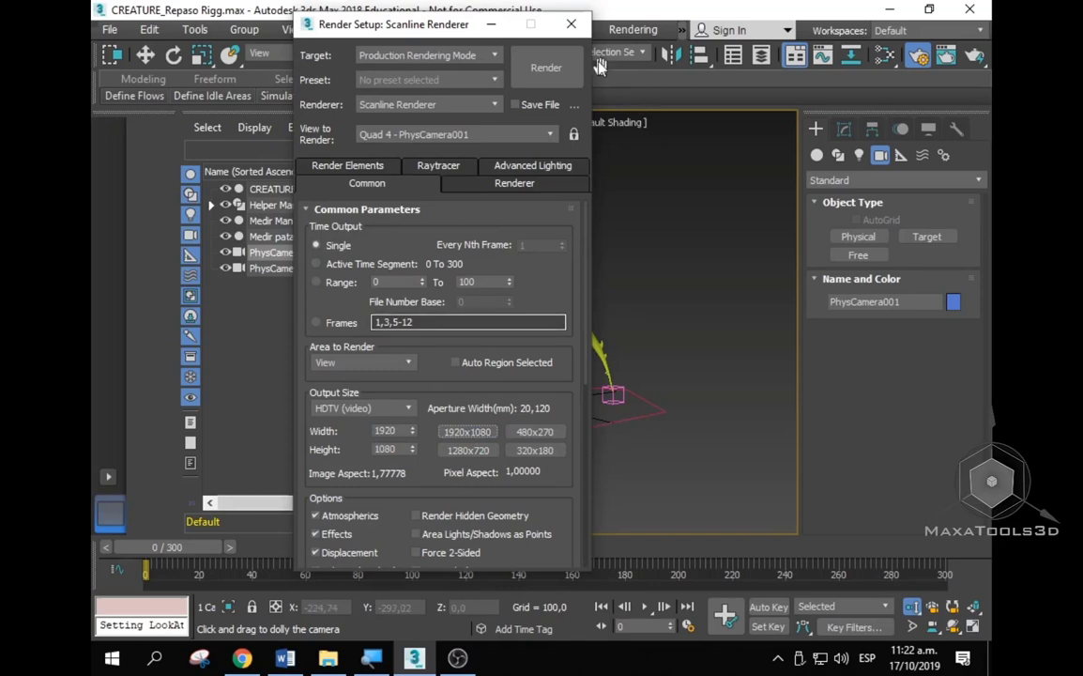
click(570, 23)
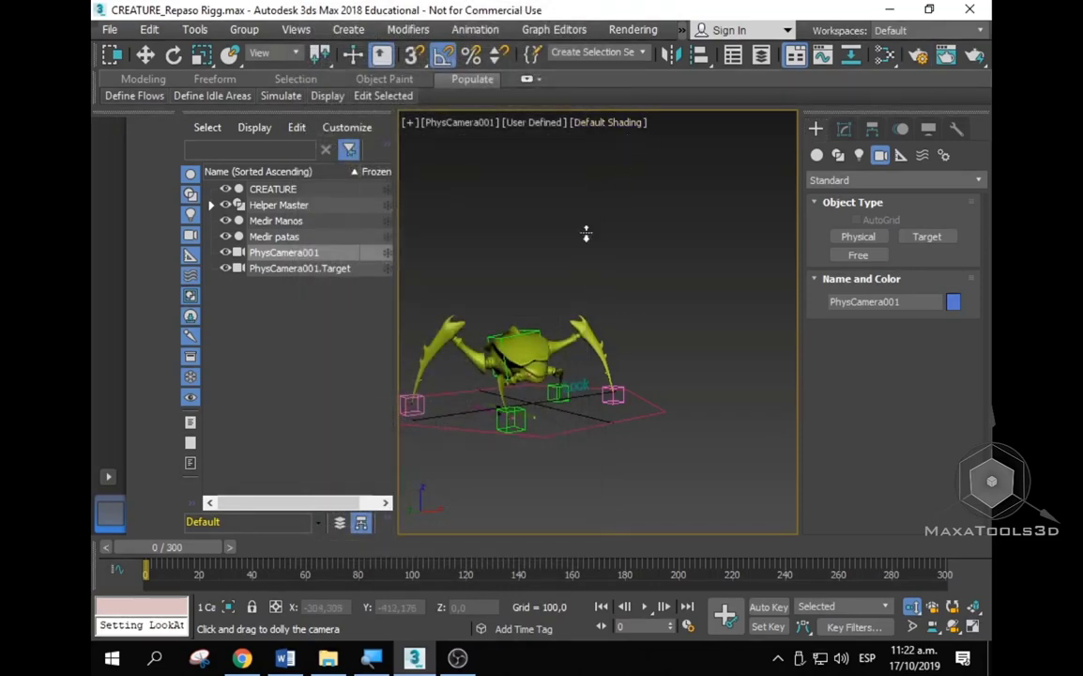
Step: Show the safe frame in the camera view, reframe the creature lower-right and scrub the first frames
key(shift+f)
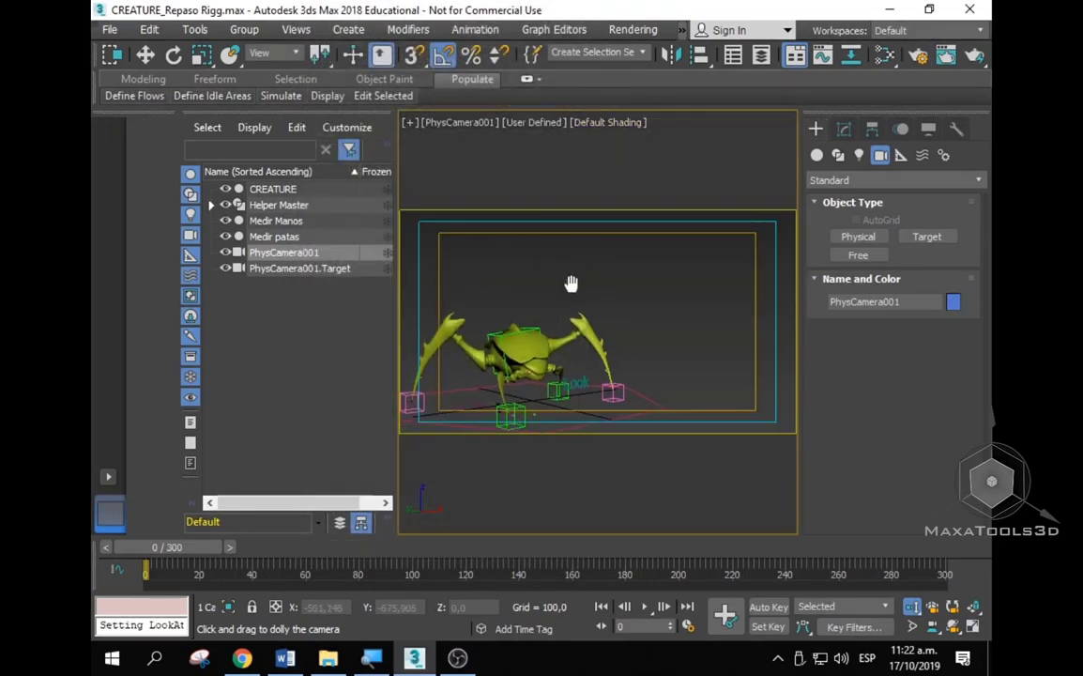
middle_drag(571, 285, 577, 283)
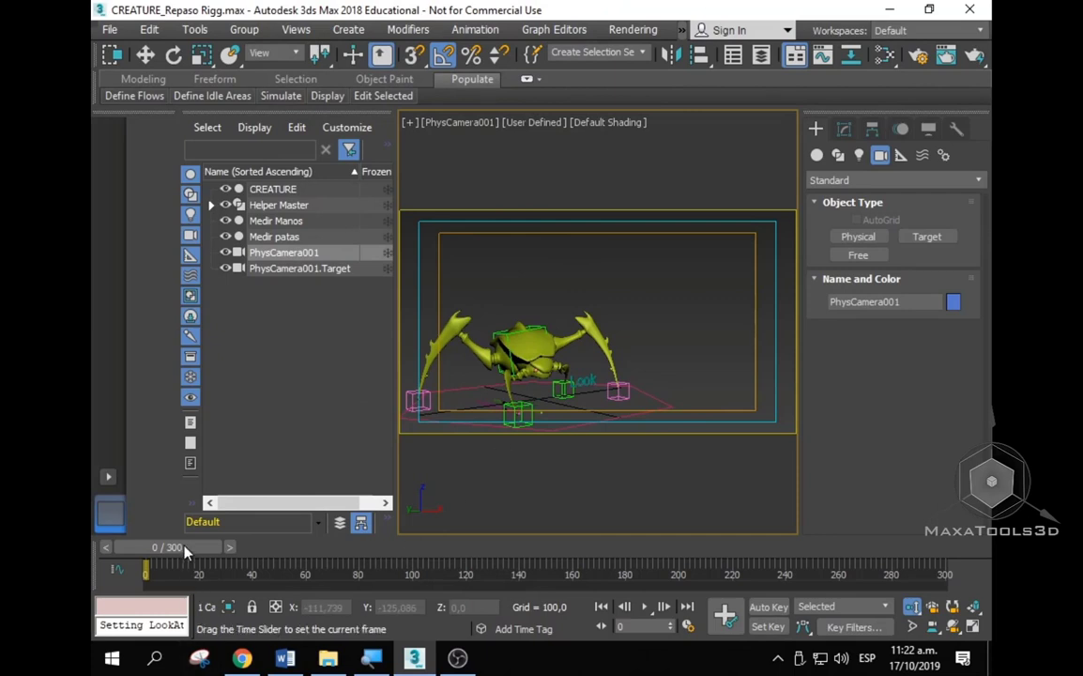
mouse_move(185, 550)
mouse_down()
mouse_move(285, 577)
mouse_move(416, 582)
mouse_move(146, 560)
mouse_up()
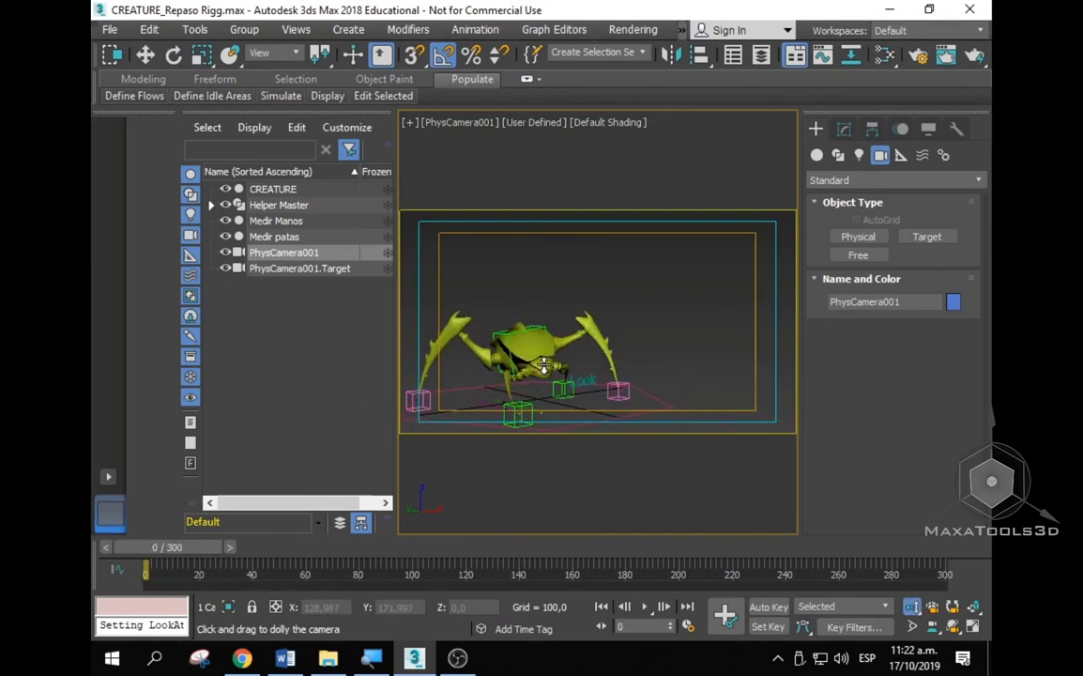
Step: In the perspective view, zoom in, select the camera target and orbit around the creature
key(p)
scroll(602, 465, up, 3)
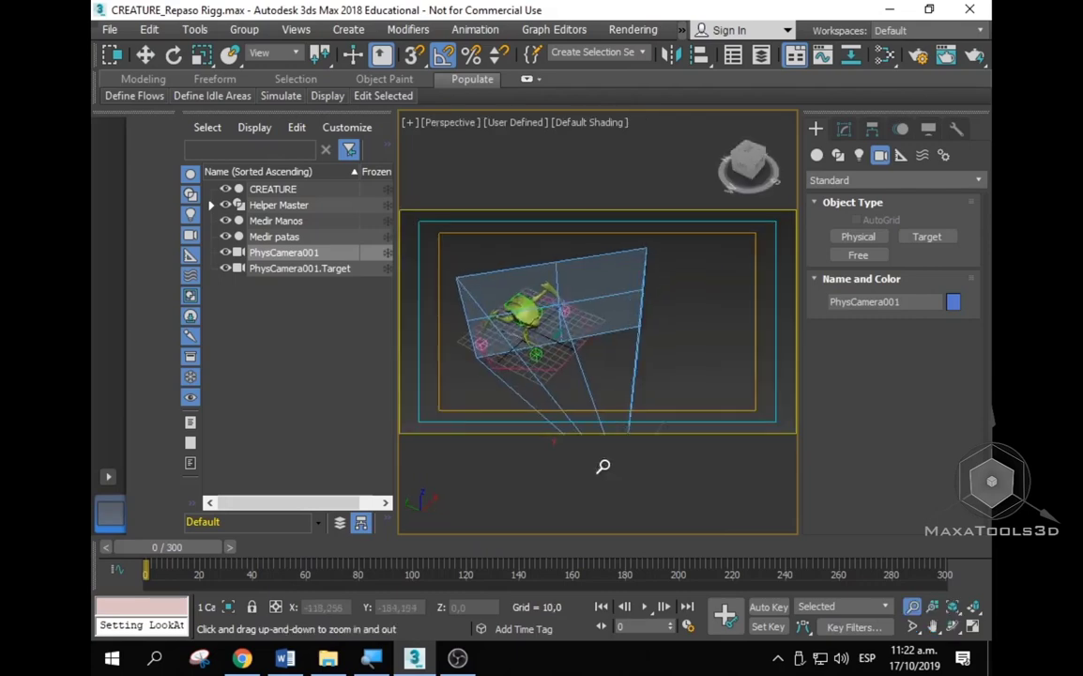
scroll(659, 281, up, 2)
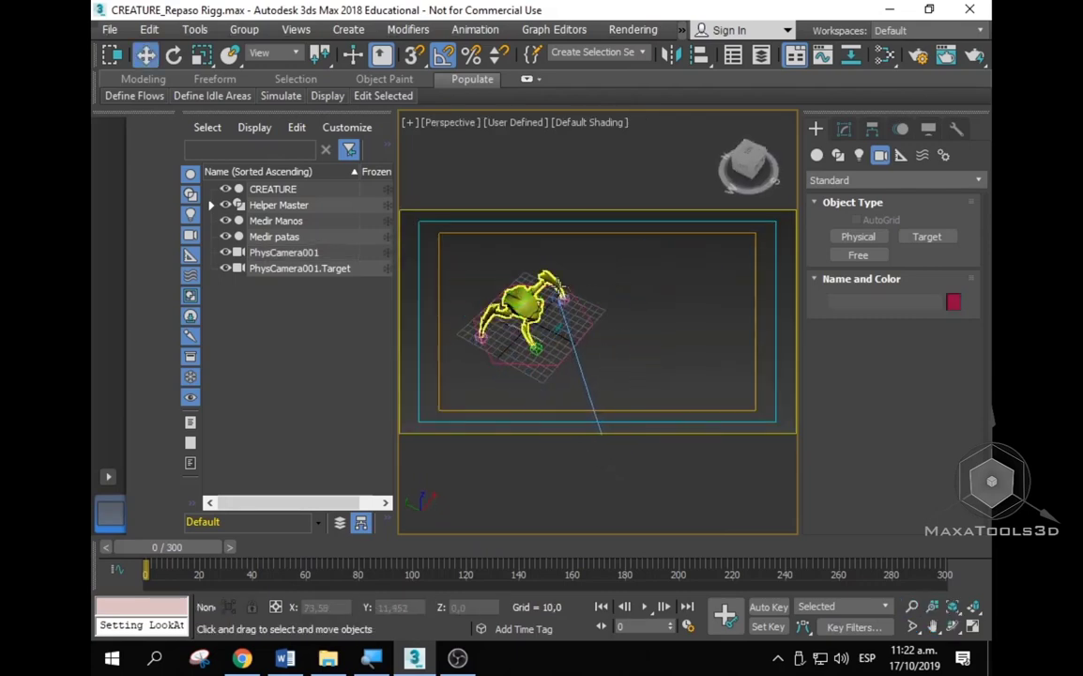
scroll(568, 309, up, 2)
click(556, 317)
alt+middle_drag(555, 318, 448, 310)
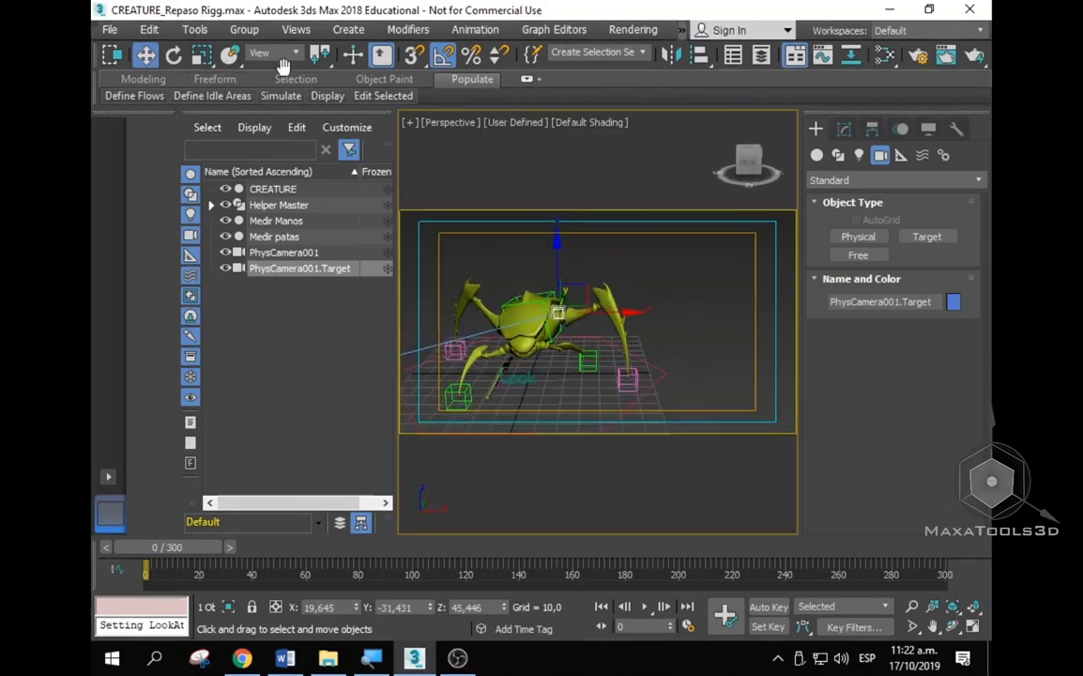
drag(284, 66, 834, 60)
click(177, 54)
mouse_move(672, 406)
alt+middle_down()
mouse_move(549, 343)
mouse_move(583, 411)
mouse_move(522, 370)
alt+middle_up()
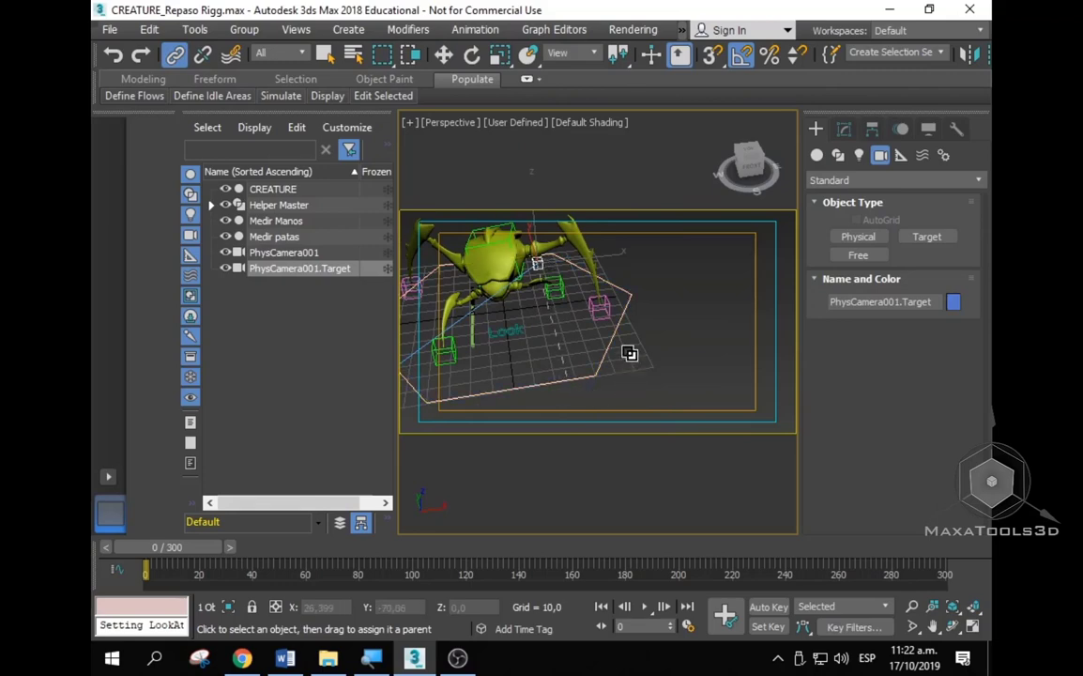
Step: Link the camera target to Helper Master and play the camera view to check it follows, then rewind to frame 0
drag(629, 353, 657, 329)
scroll(629, 286, down, 3)
key(c)
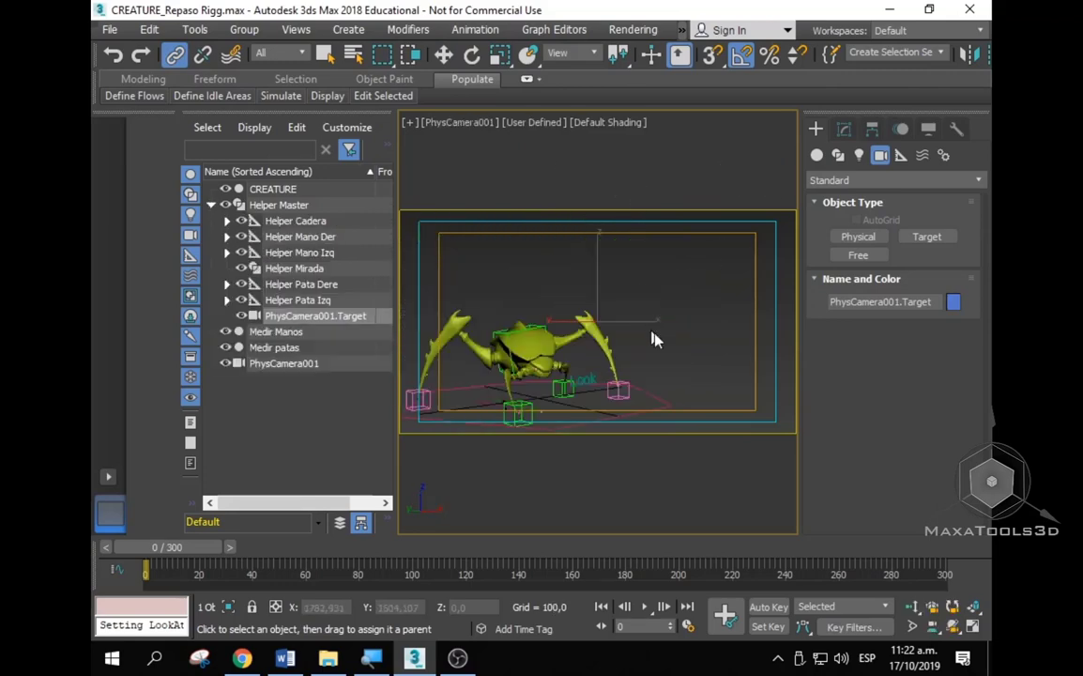
click(644, 608)
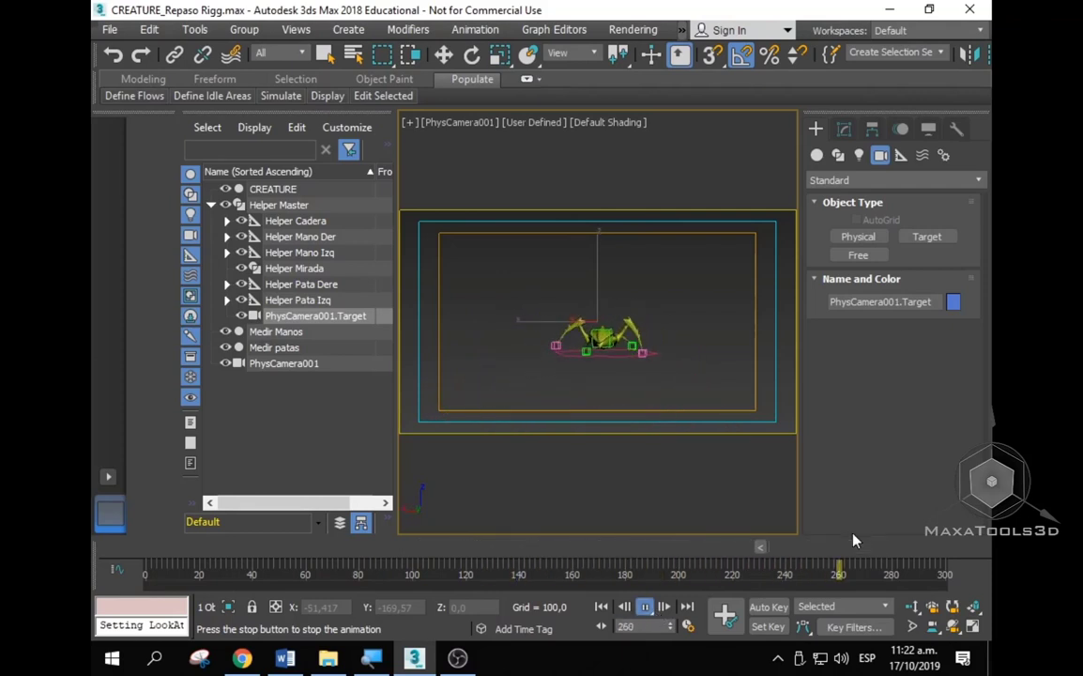
drag(849, 547, 94, 556)
Step: Lower the camera target along the vertical axis in the perspective view
key(l)
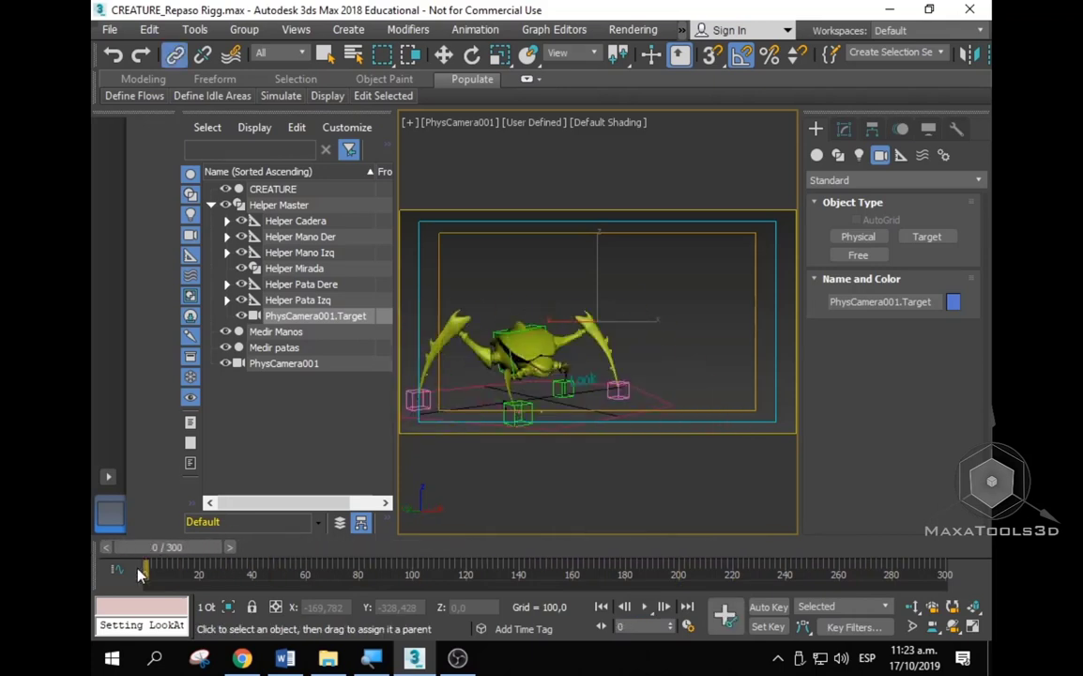
right_click(579, 377)
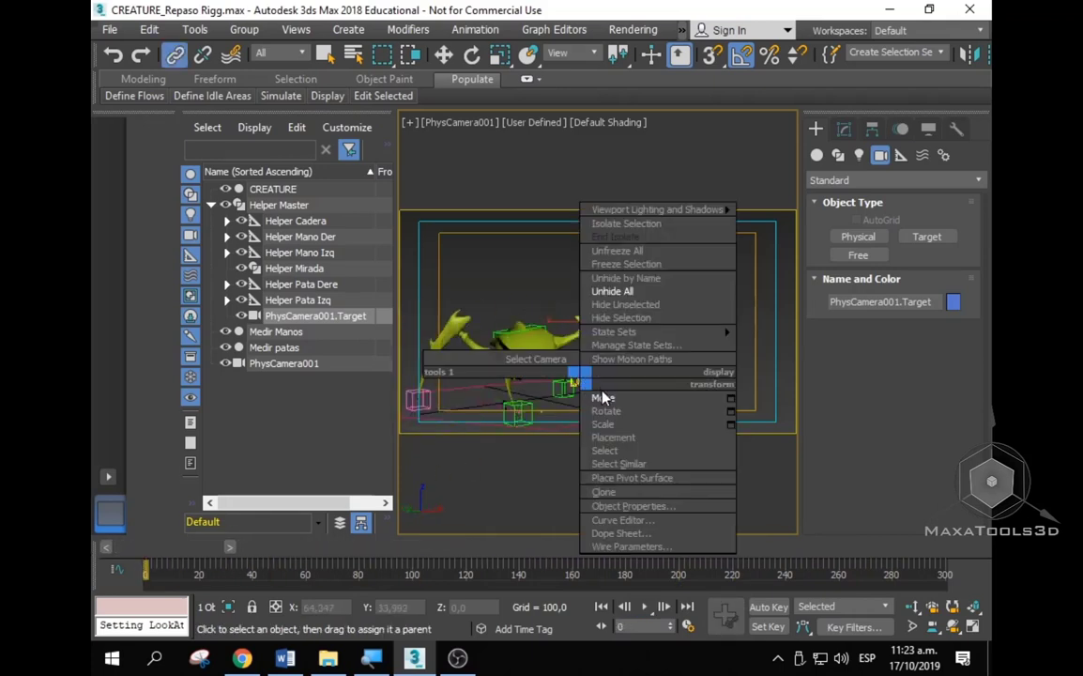
click(601, 398)
key(p)
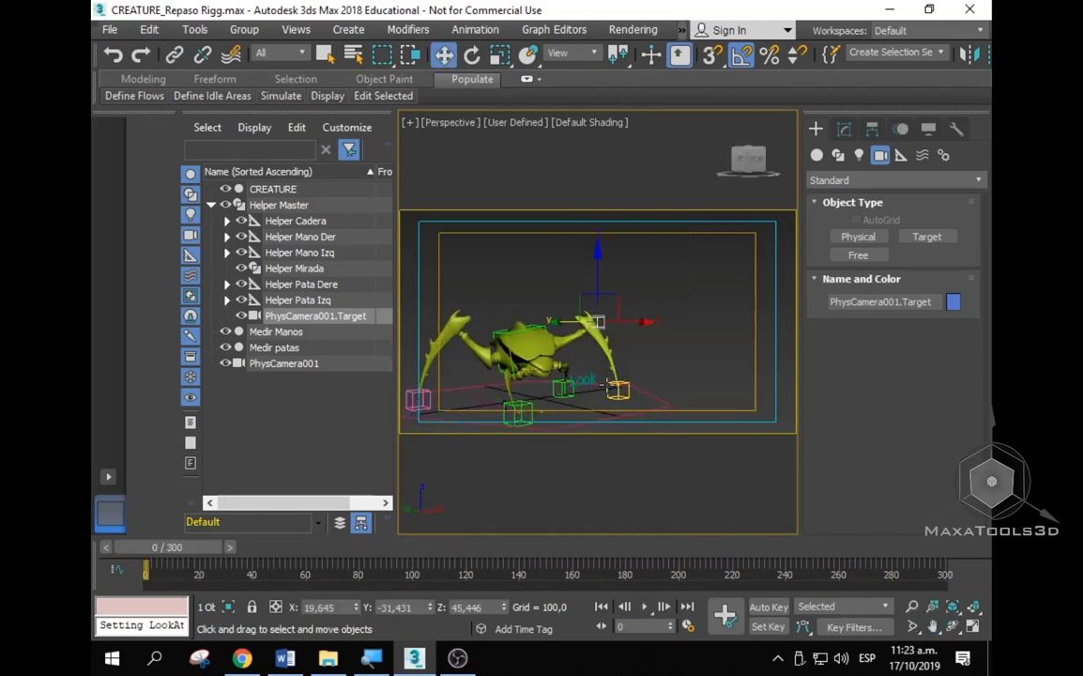
scroll(601, 380, down, 4)
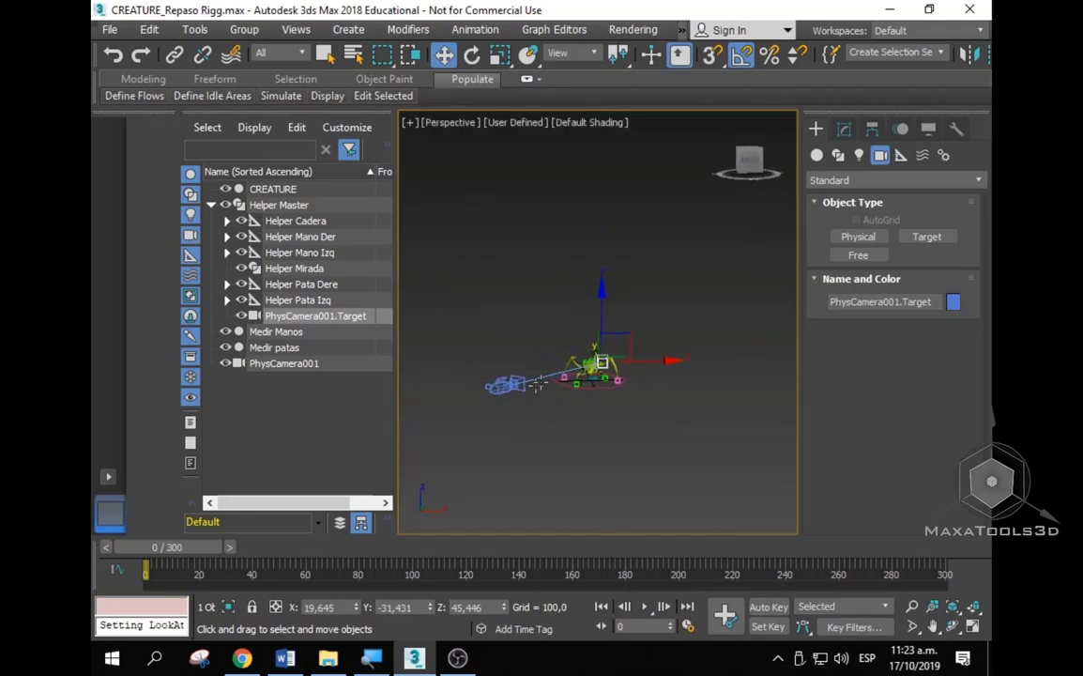
scroll(582, 366, up, 5)
alt+middle_drag(600, 310, 686, 310)
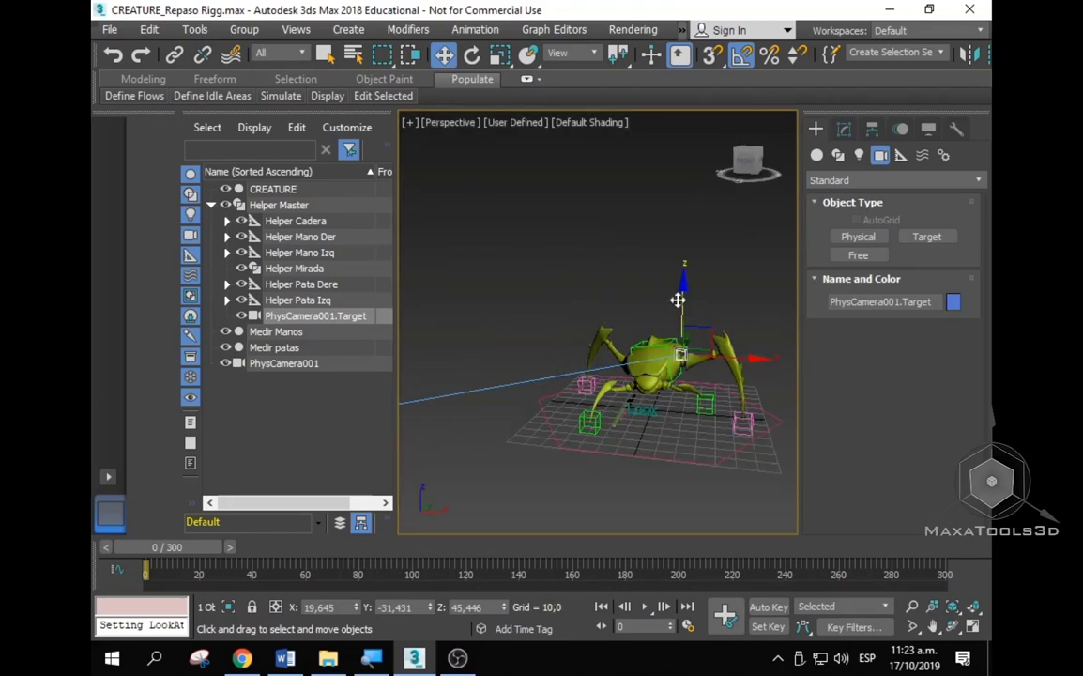
drag(677, 300, 661, 366)
Step: Play the walk in the camera view with the safe frame on, then stop it and clear the selection
key(c)
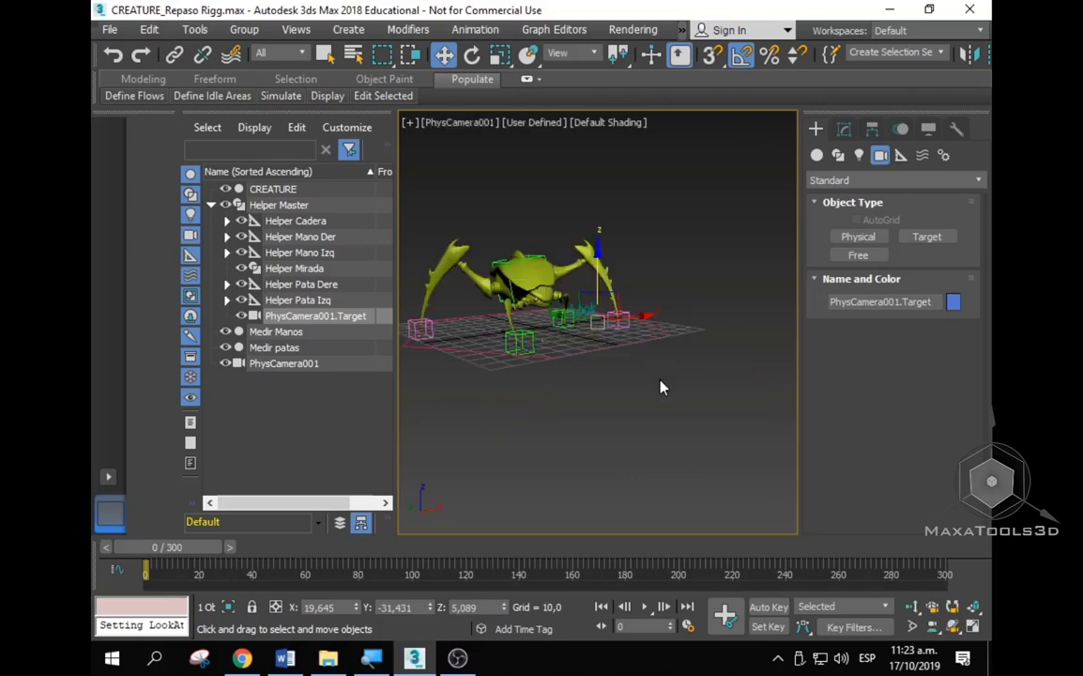
key(shift+f)
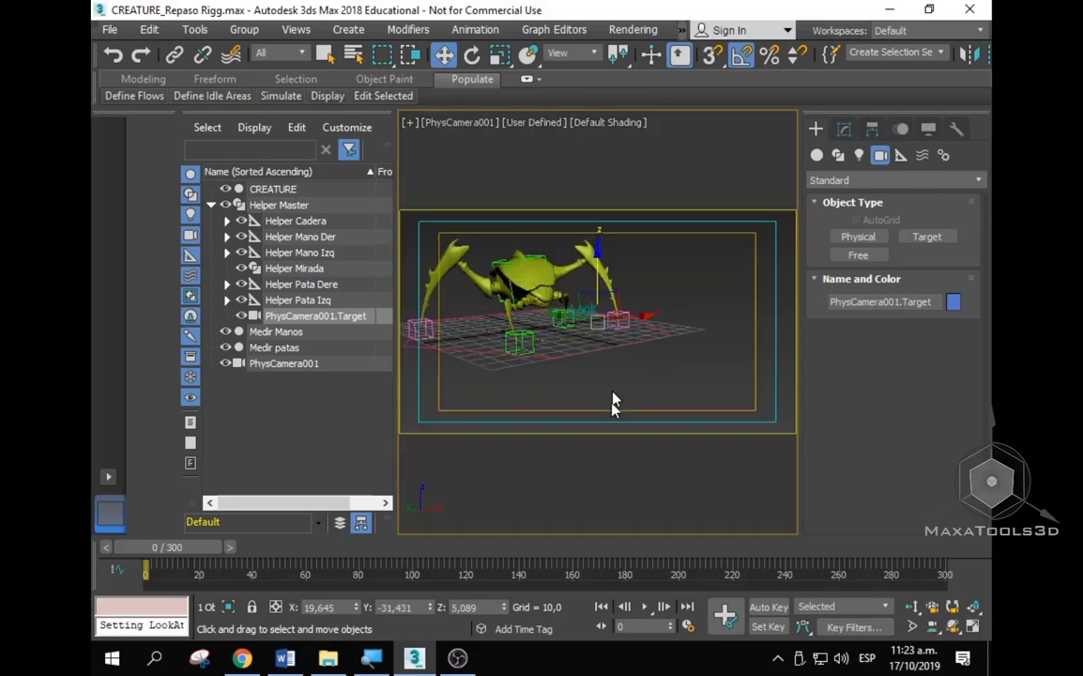
click(645, 607)
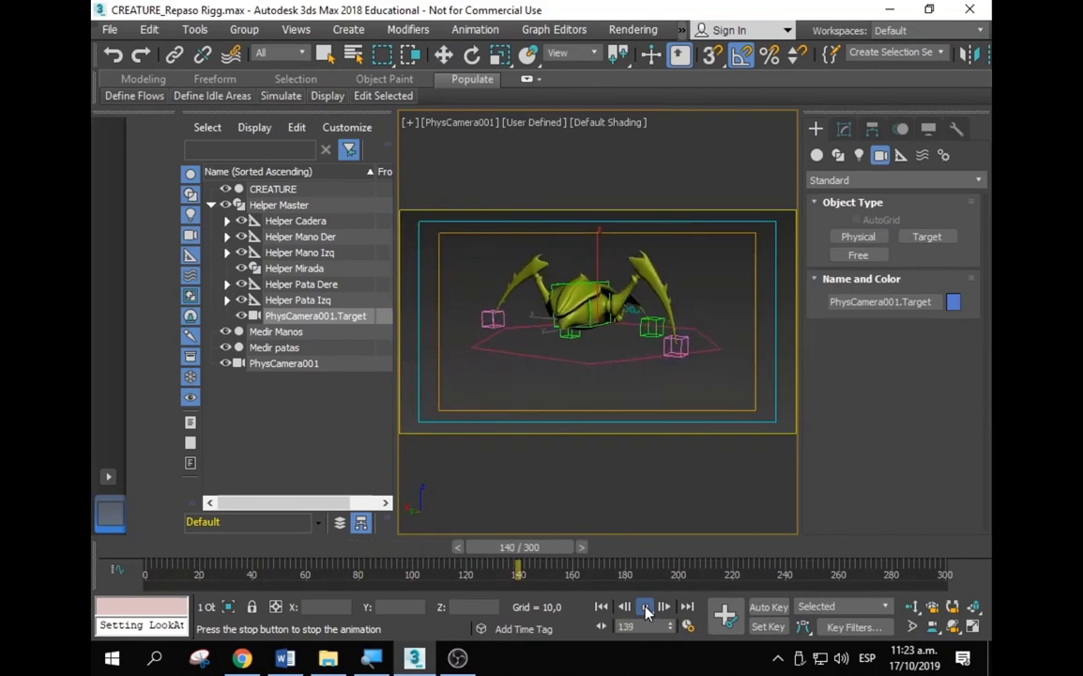
click(645, 607)
click(629, 504)
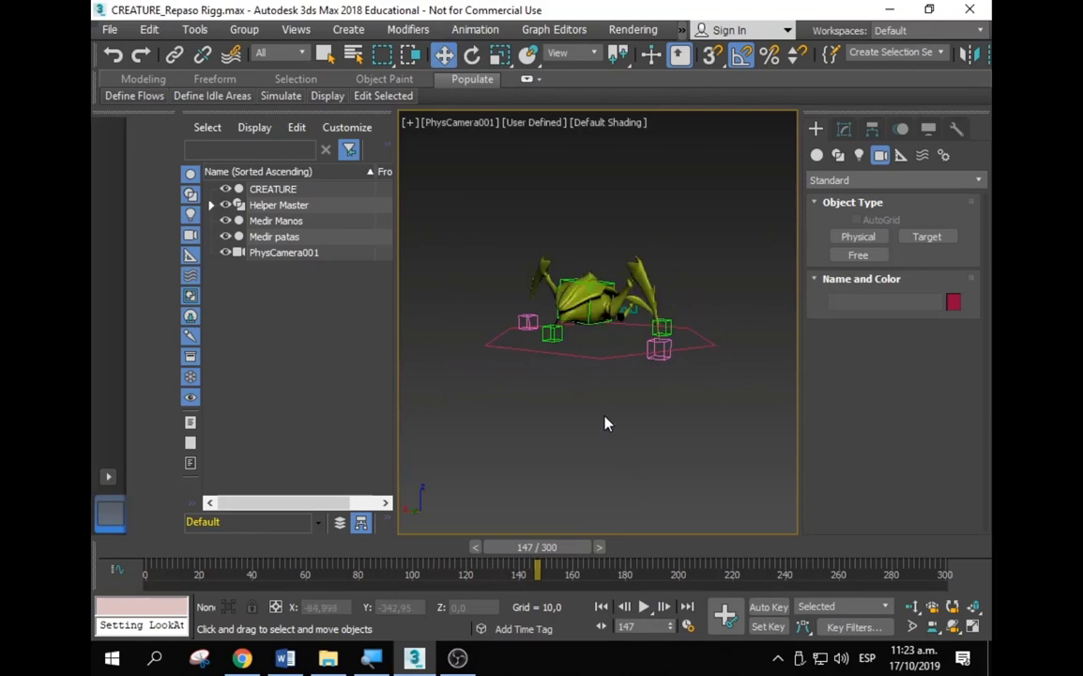
Step: Create a ground plane, Plane001, under the creature in the perspective view
click(817, 155)
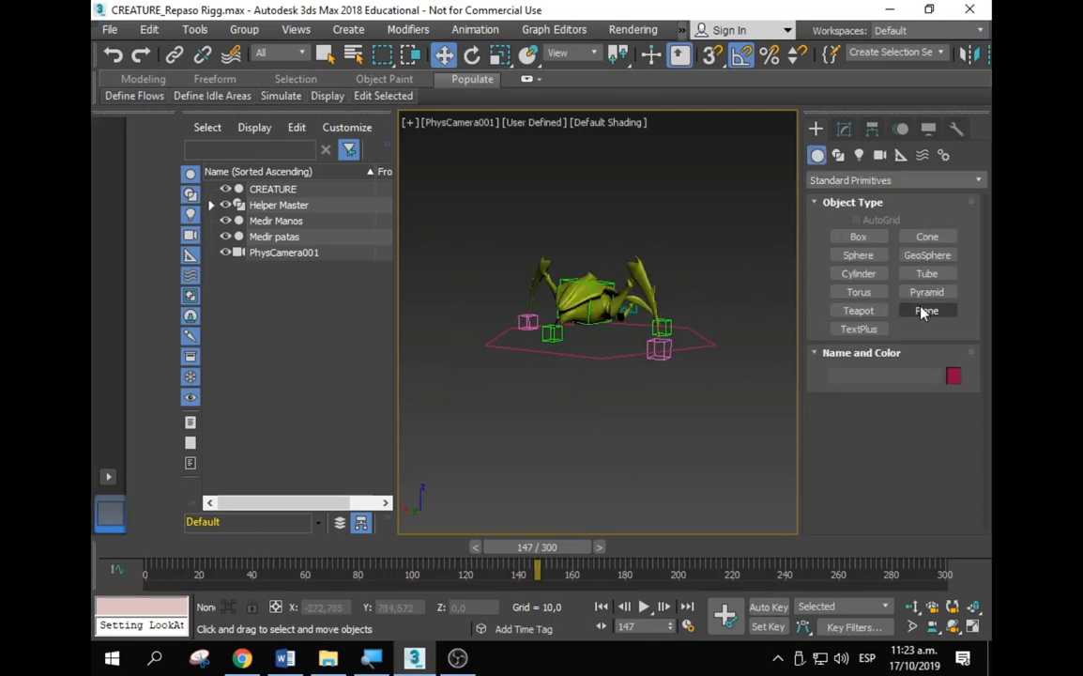
click(926, 311)
mouse_move(678, 373)
middle_down()
mouse_move(601, 425)
mouse_move(629, 379)
middle_up()
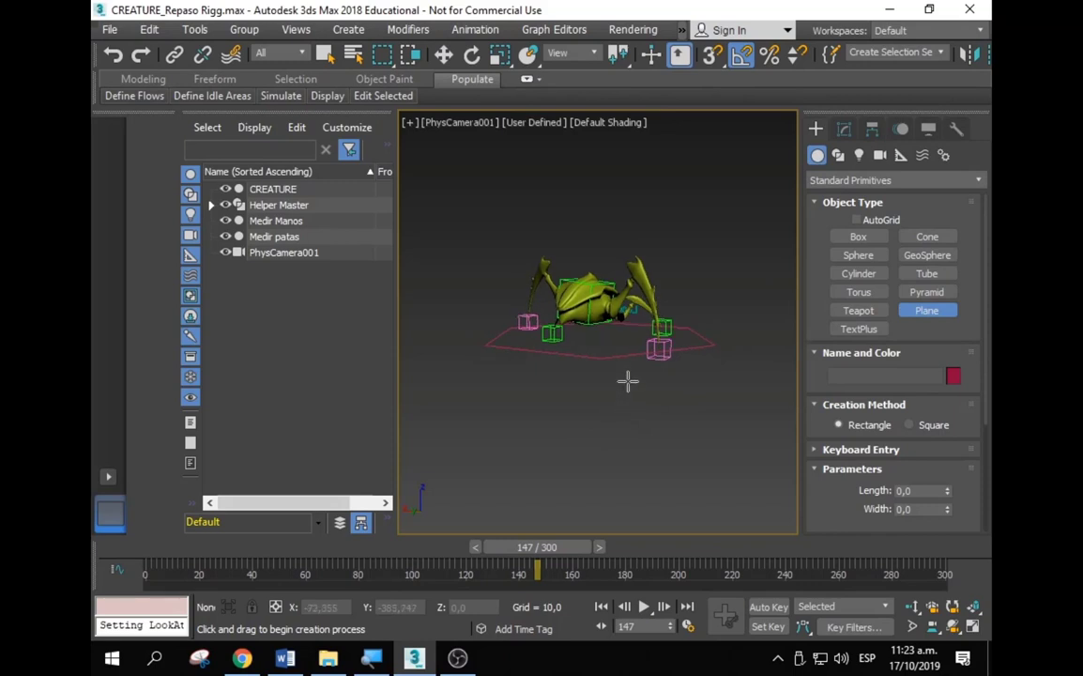
key(p)
scroll(629, 367, down, 5)
mouse_move(575, 425)
middle_down()
mouse_move(459, 459)
mouse_move(532, 451)
middle_up()
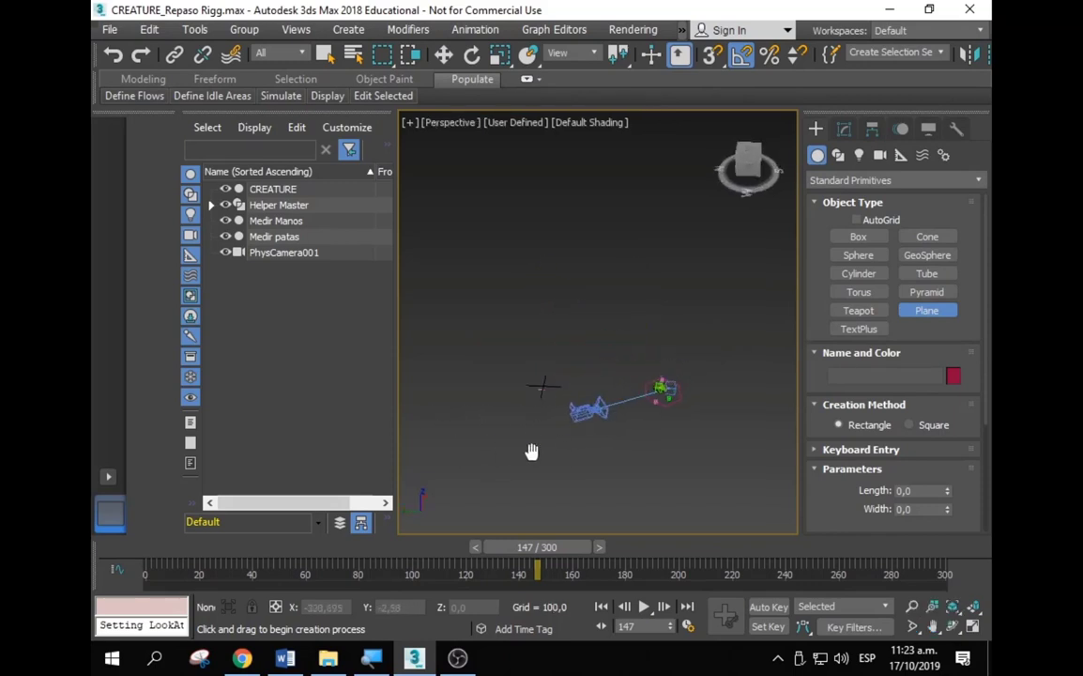
drag(511, 328, 716, 457)
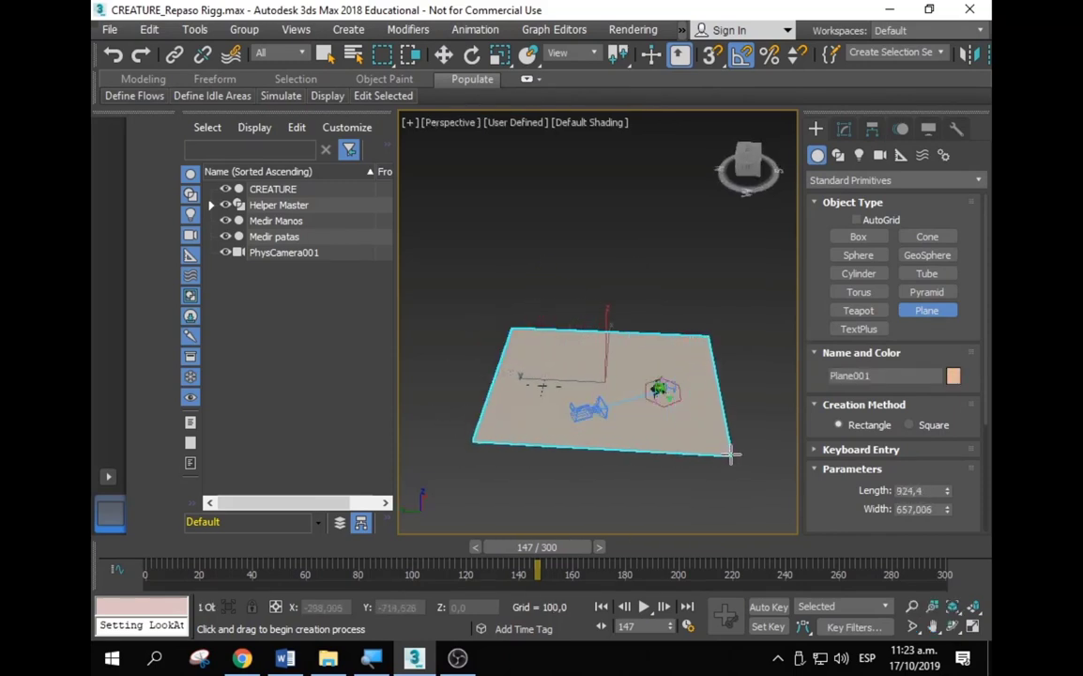
right_click(723, 427)
Step: Preview the walk over the new ground plane in the camera view, stopping at frame 73
scroll(563, 375, up, 5)
scroll(586, 299, up, 3)
scroll(586, 298, up, 5)
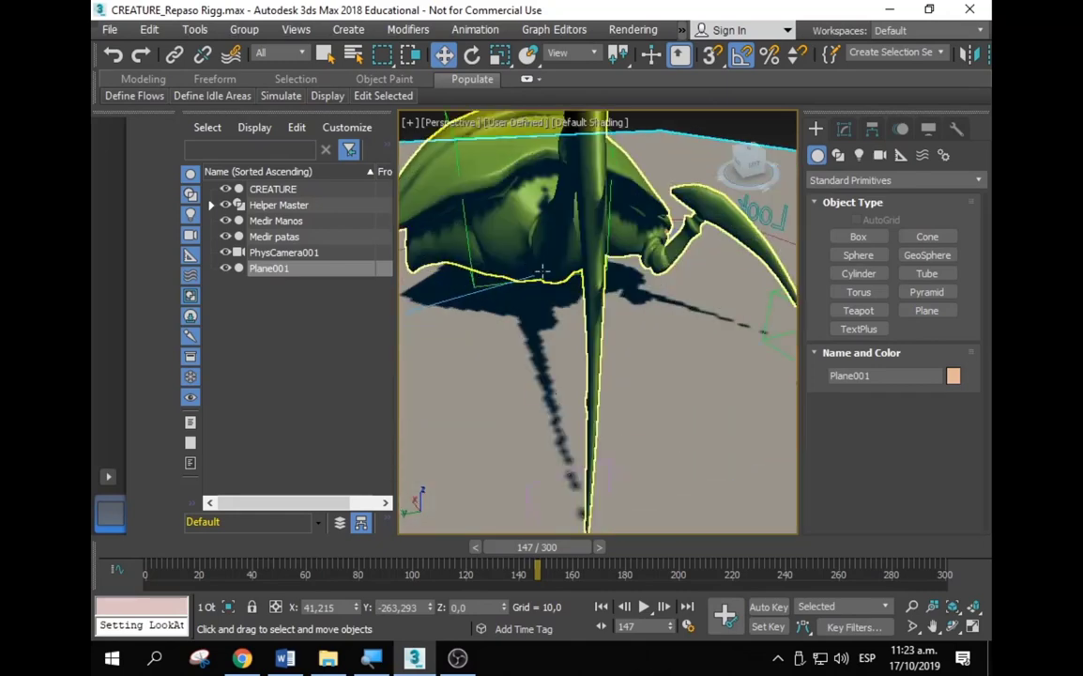
scroll(575, 350, down, 5)
scroll(576, 350, up, 1)
key(c)
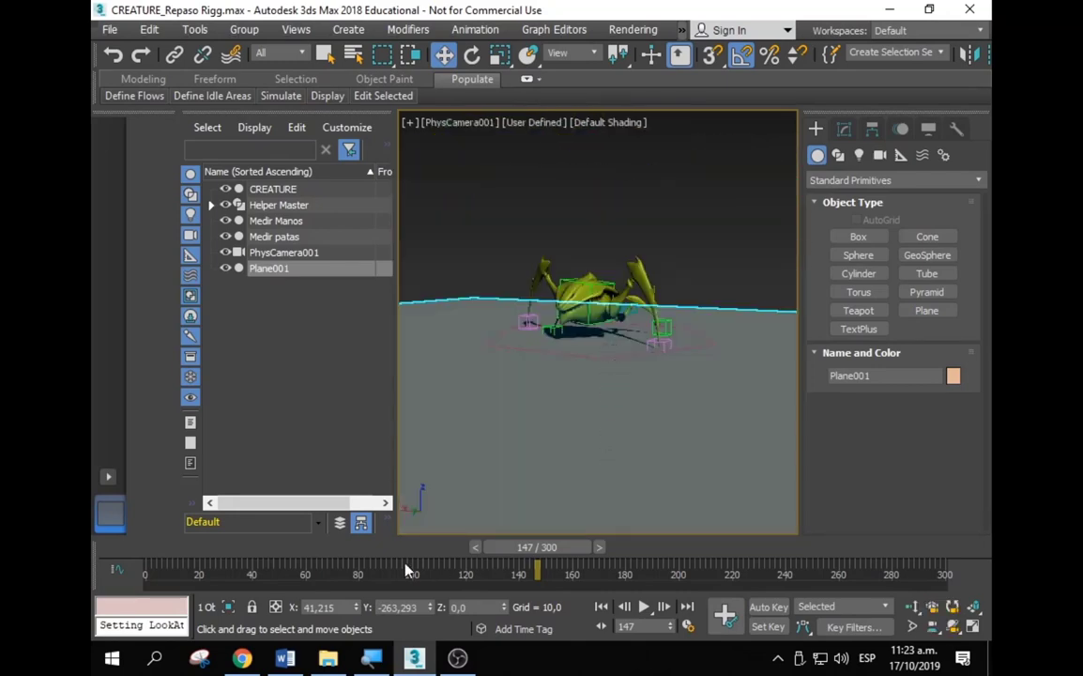
mouse_move(498, 561)
mouse_down()
mouse_move(209, 544)
mouse_move(633, 546)
mouse_move(150, 546)
mouse_up()
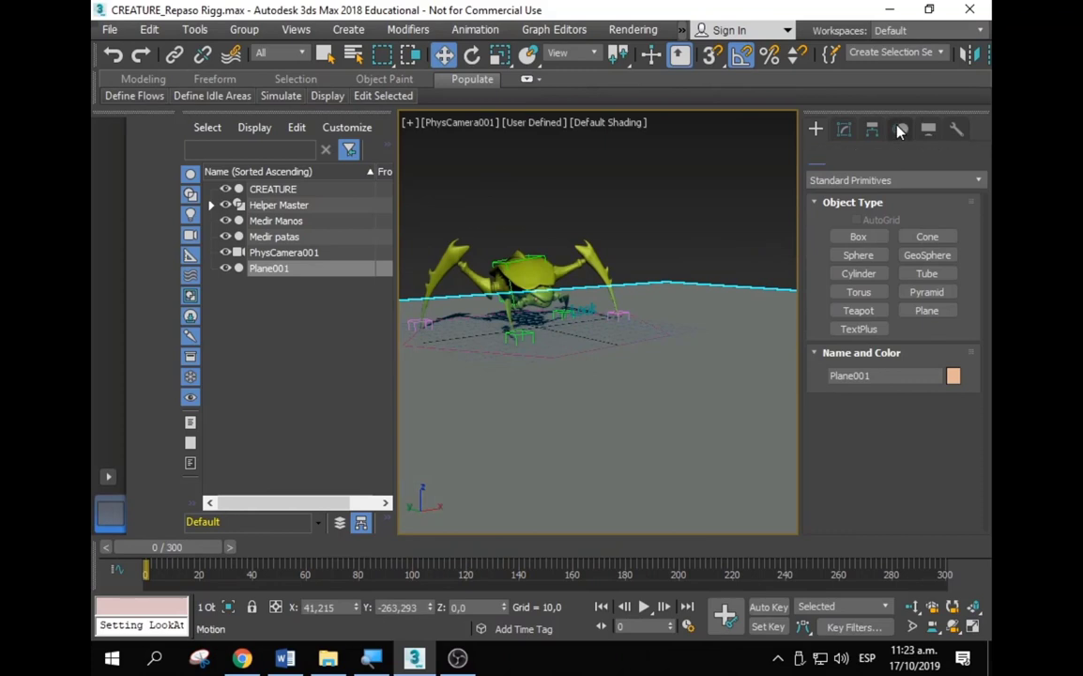
click(927, 130)
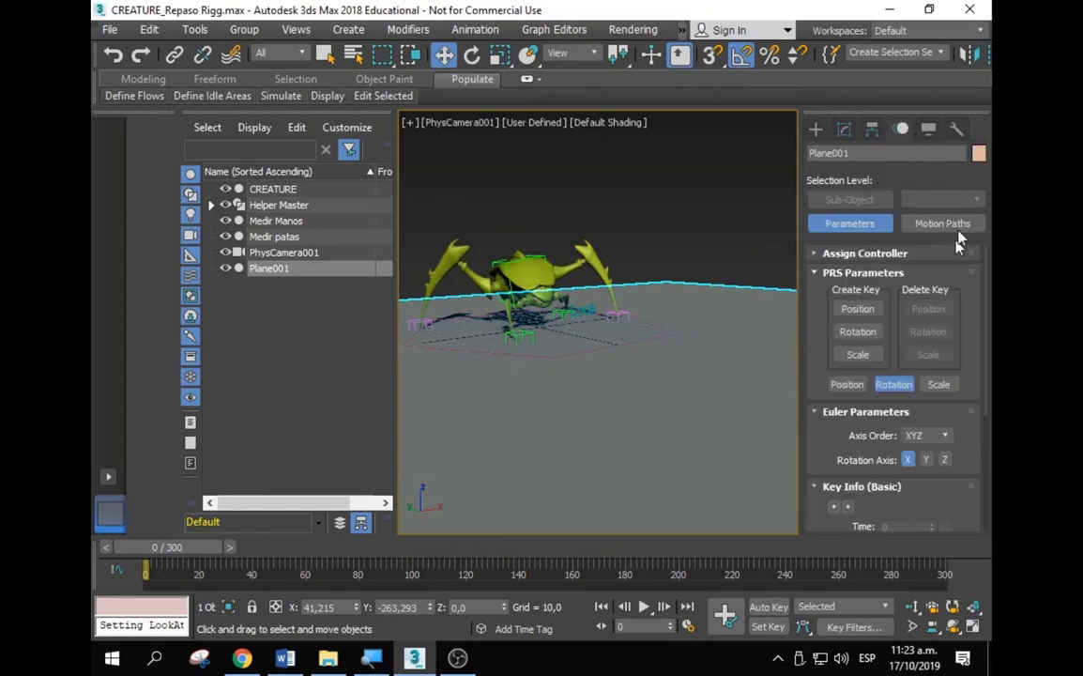
click(644, 607)
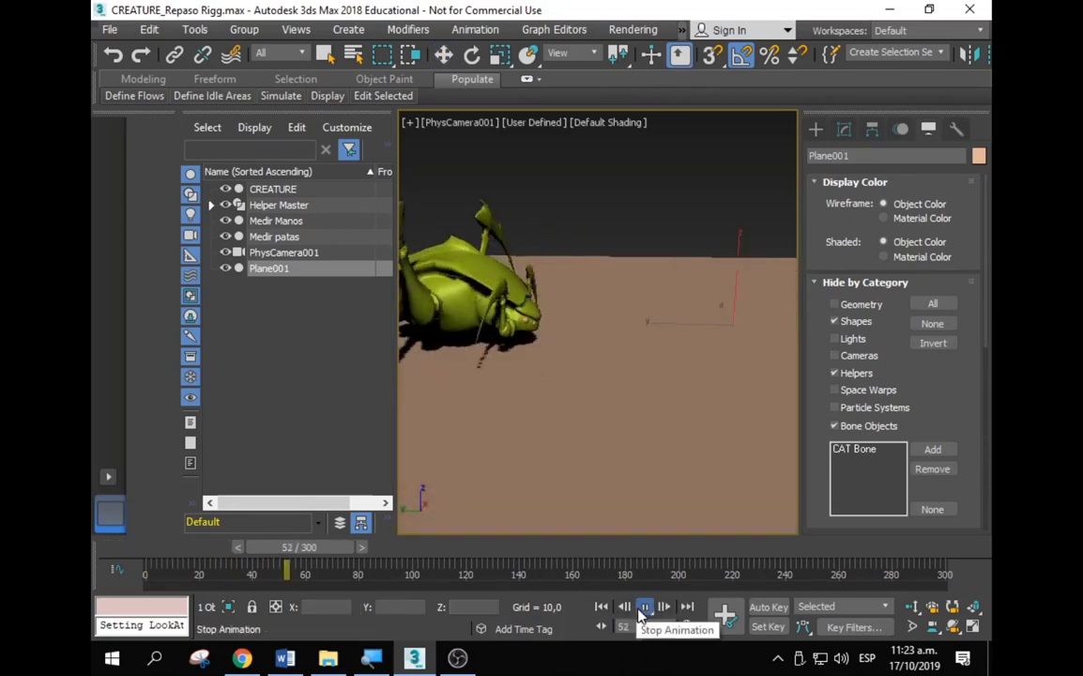
click(644, 607)
Step: Set PhysCamera001's focal length to 29 mm and raise the camera to frame the creature from above
key(w)
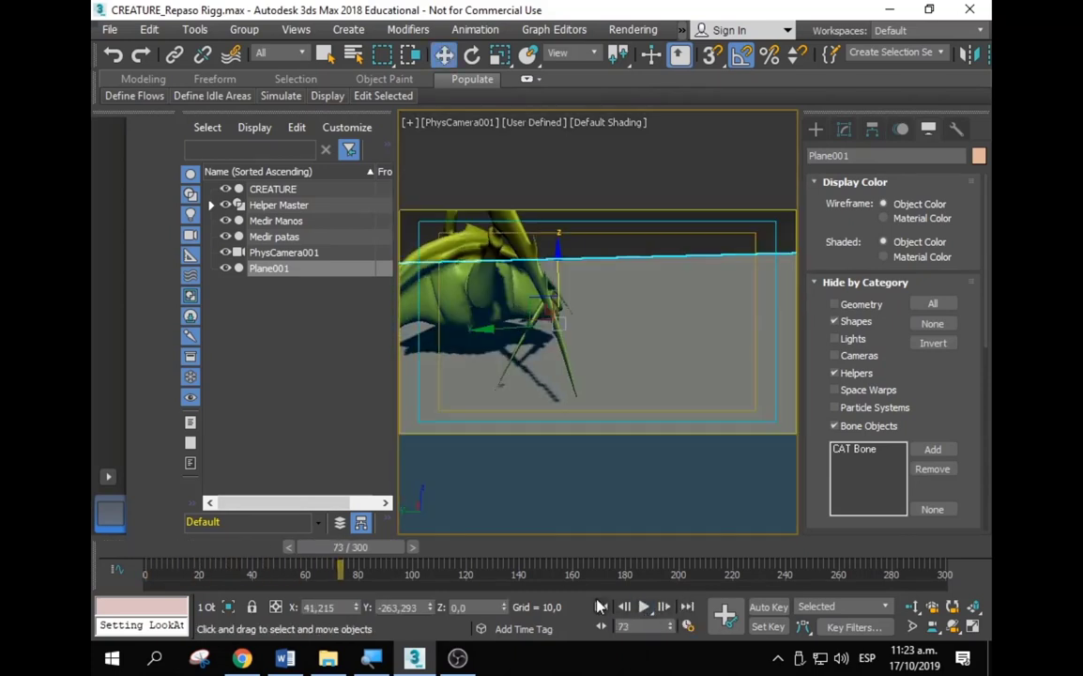
click(464, 126)
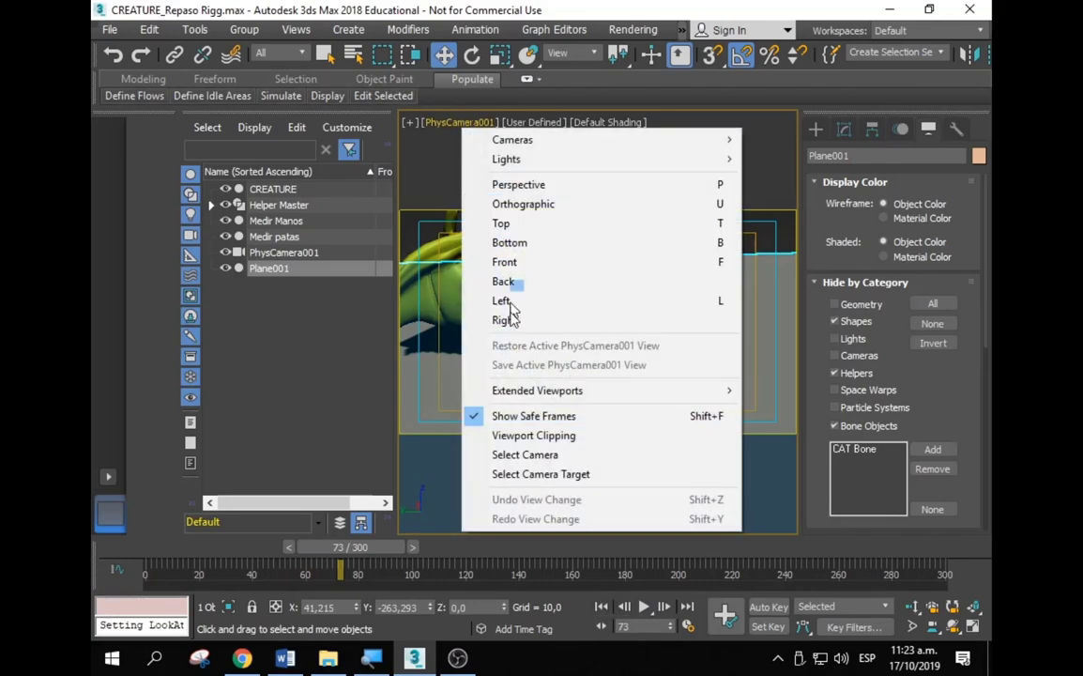
click(524, 452)
click(844, 130)
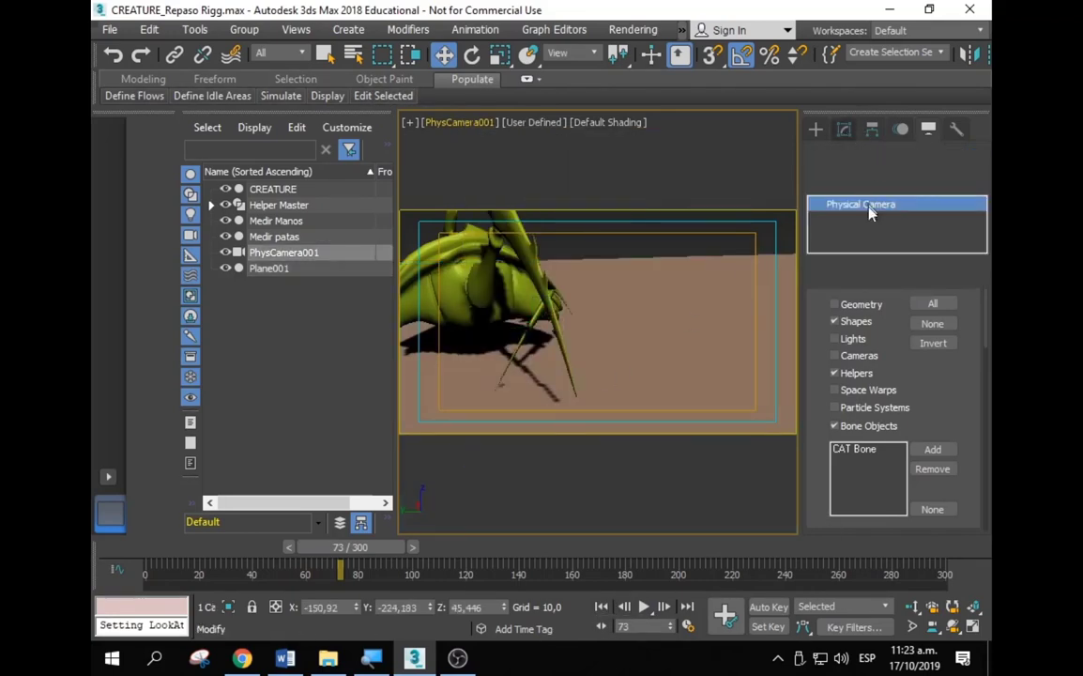
scroll(901, 424, down, 3)
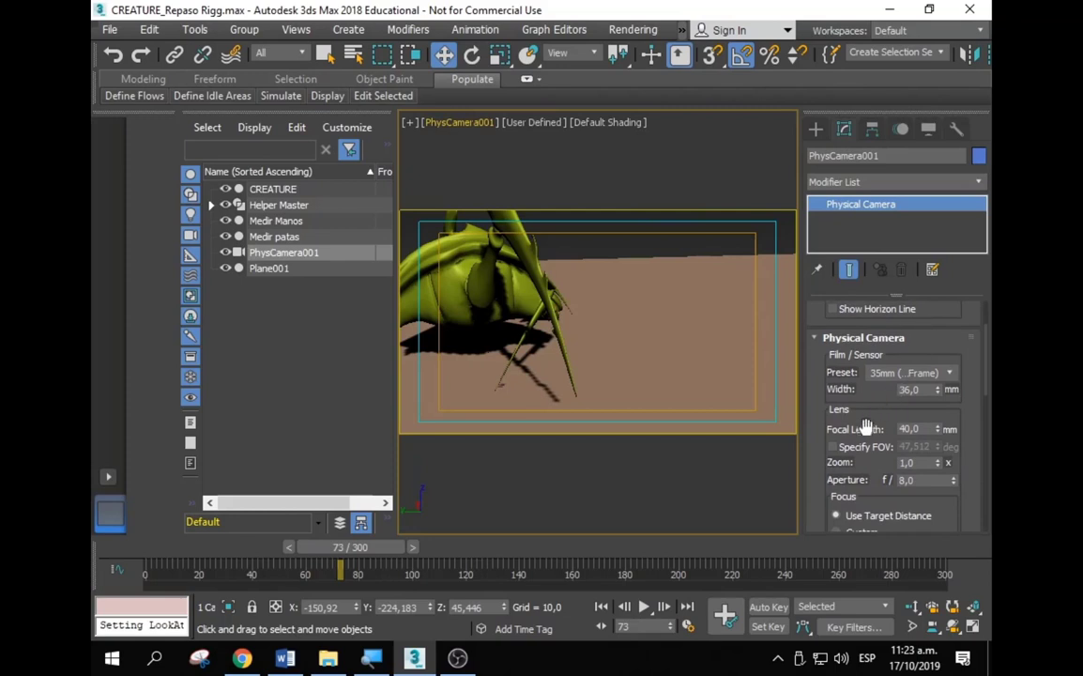
text(29)
key(Return)
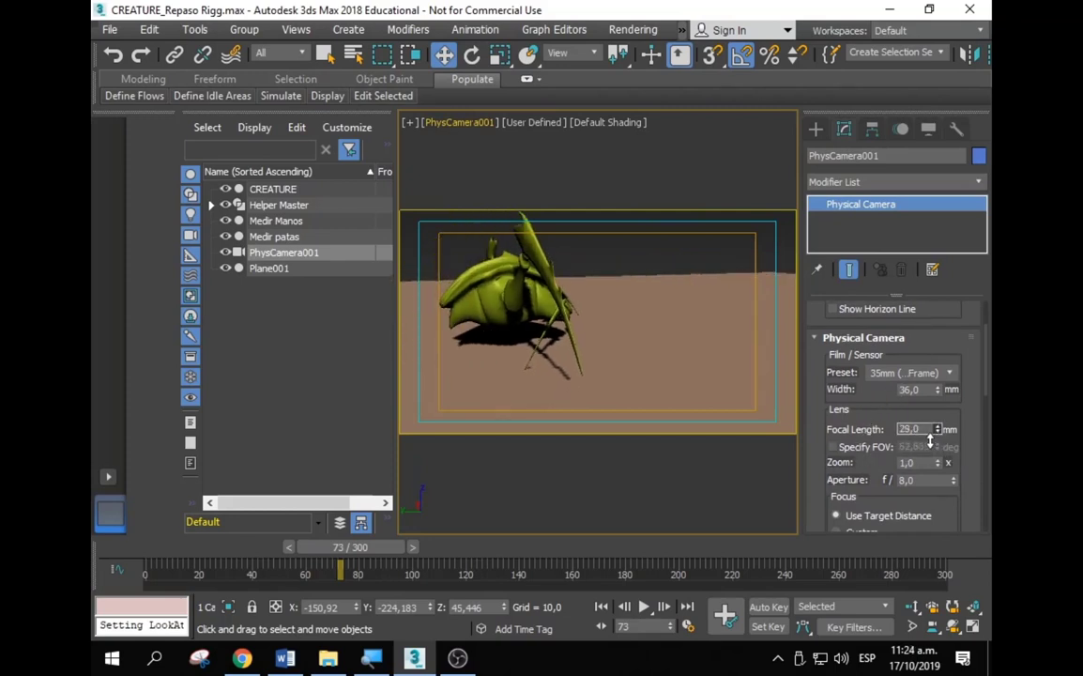
drag(646, 317, 641, 334)
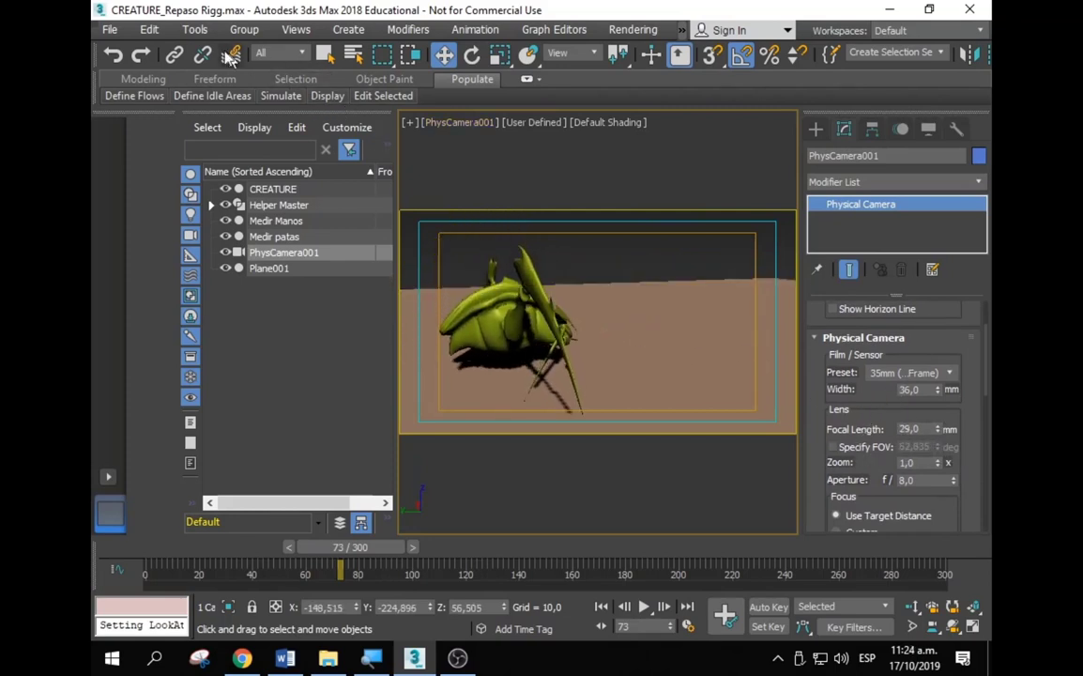
click(194, 29)
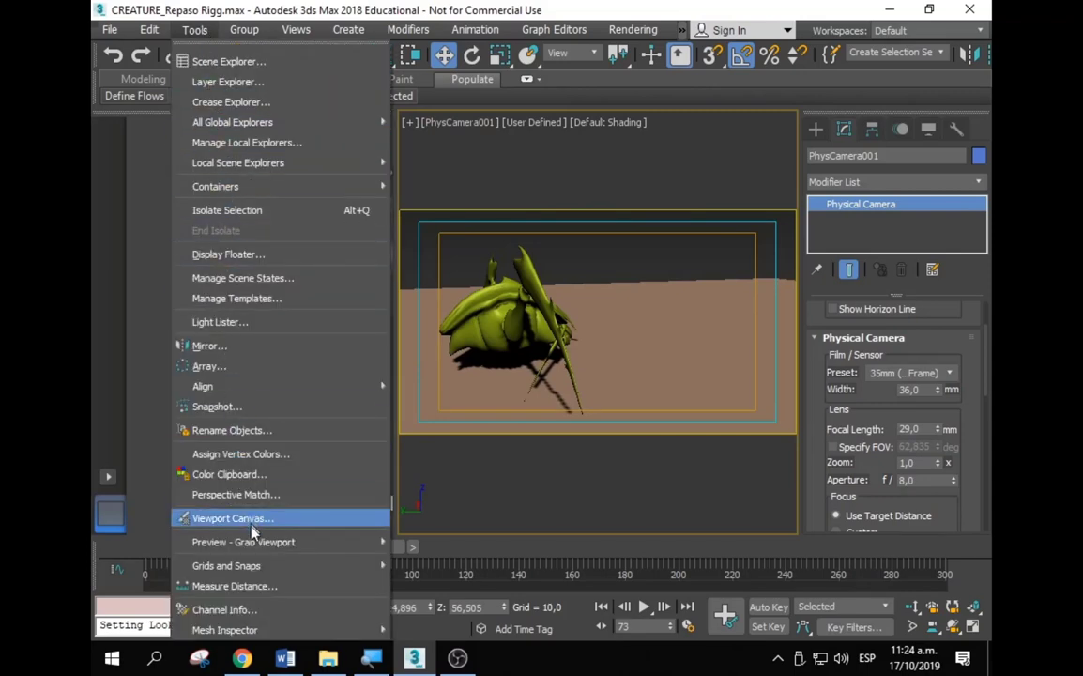
mouse_move(243, 541)
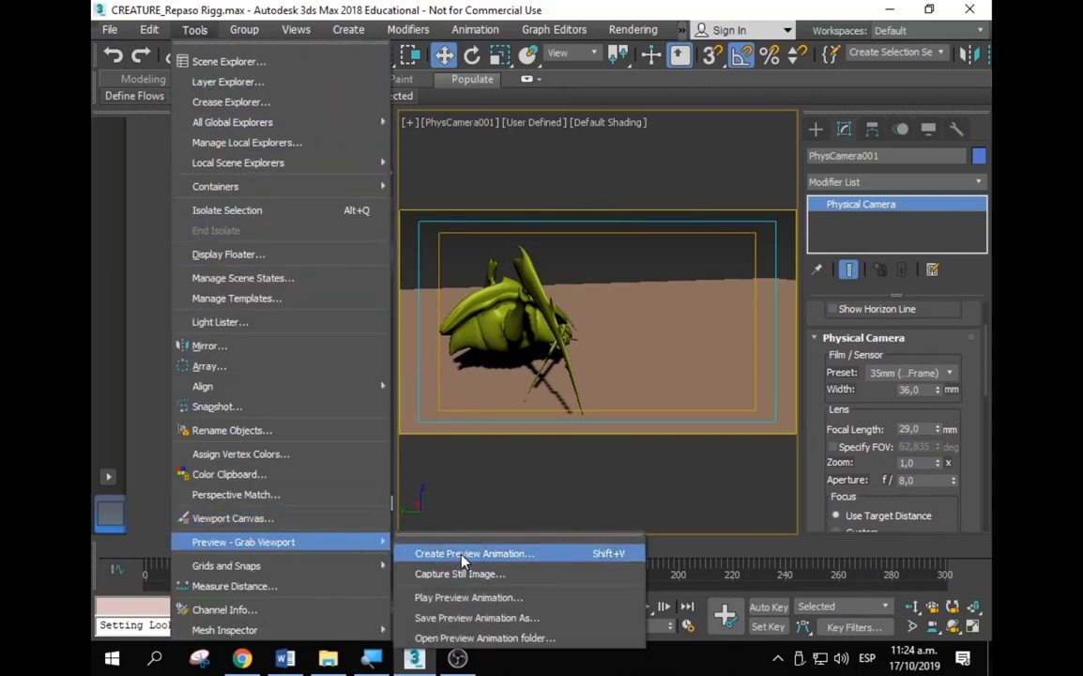
Step: Set up a Standard-quality preview saved as a custom file, repaso Rigg.avi, in Clase_37
click(475, 555)
click(511, 335)
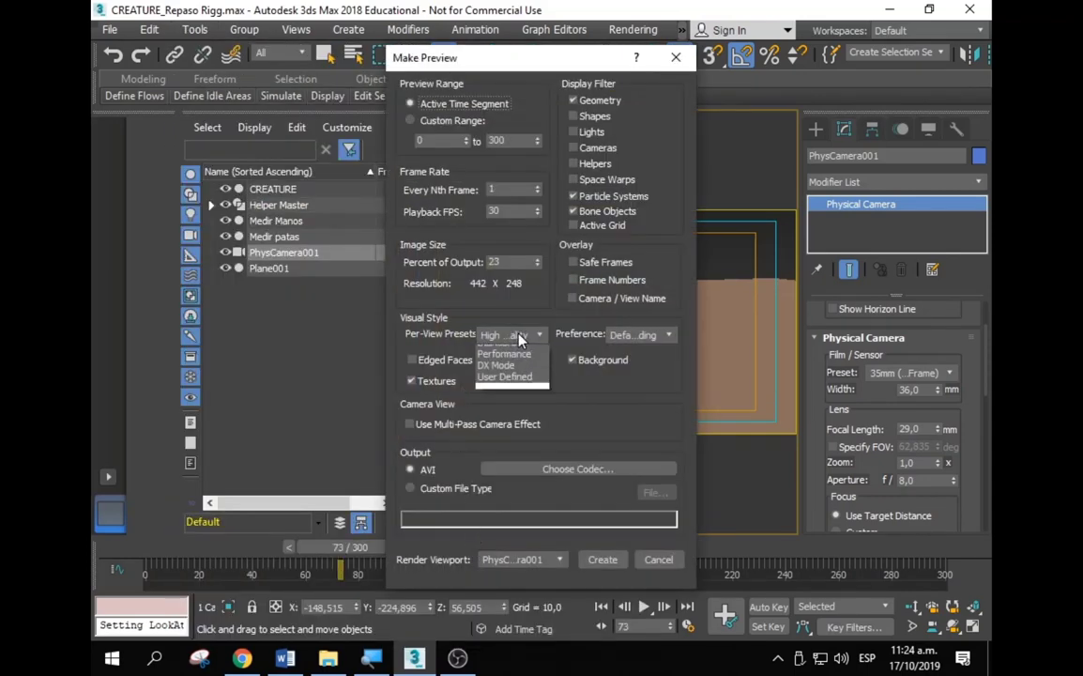
click(506, 362)
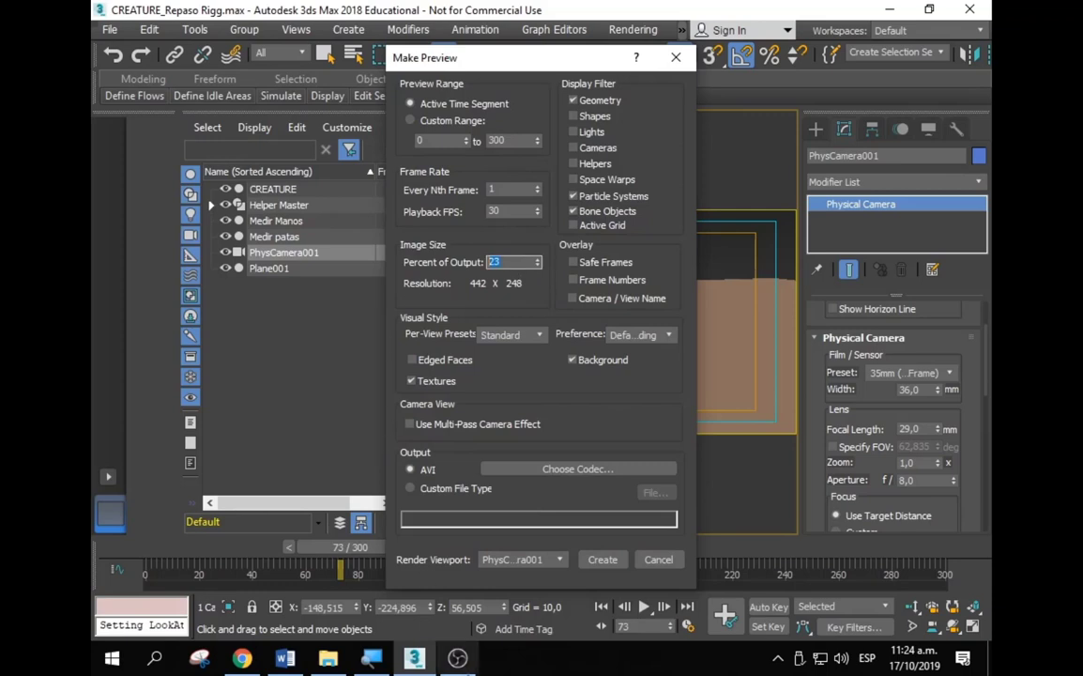
click(422, 488)
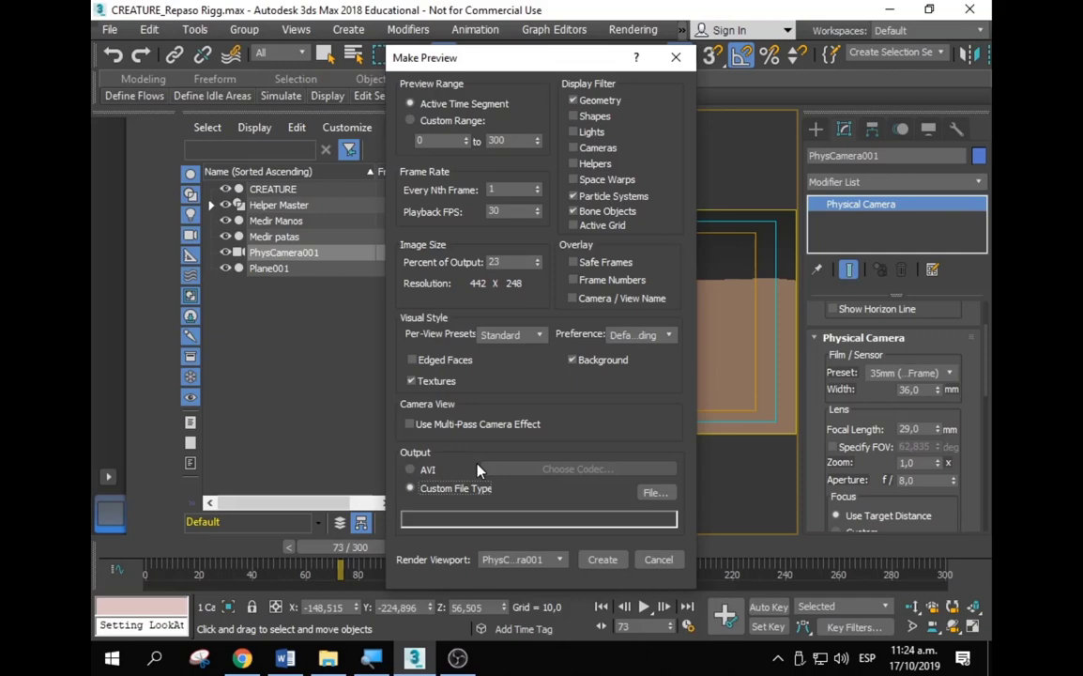
mouse_move(536, 60)
mouse_down()
mouse_move(387, 428)
mouse_move(355, 438)
mouse_move(336, 134)
mouse_up()
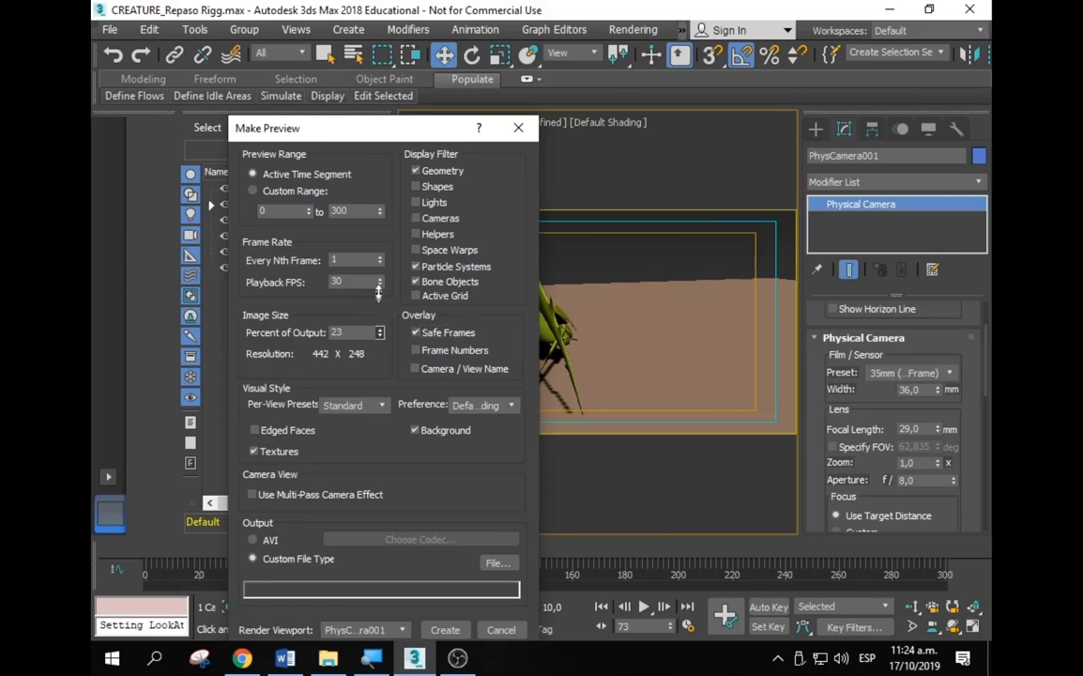
click(493, 559)
text(repaso Rigg)
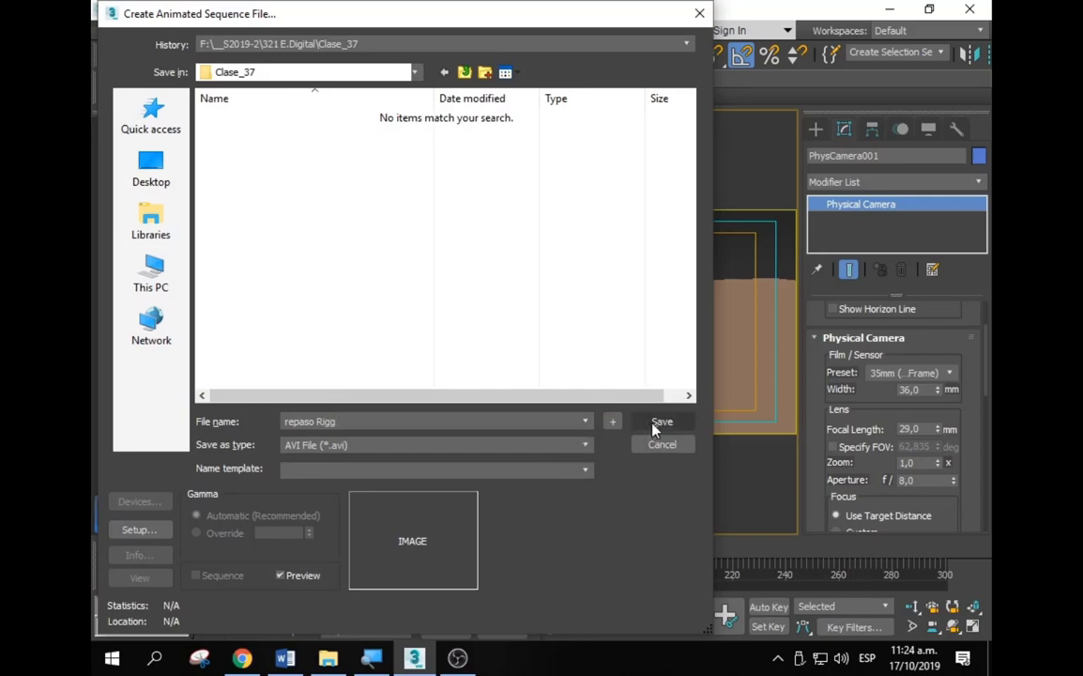
click(657, 423)
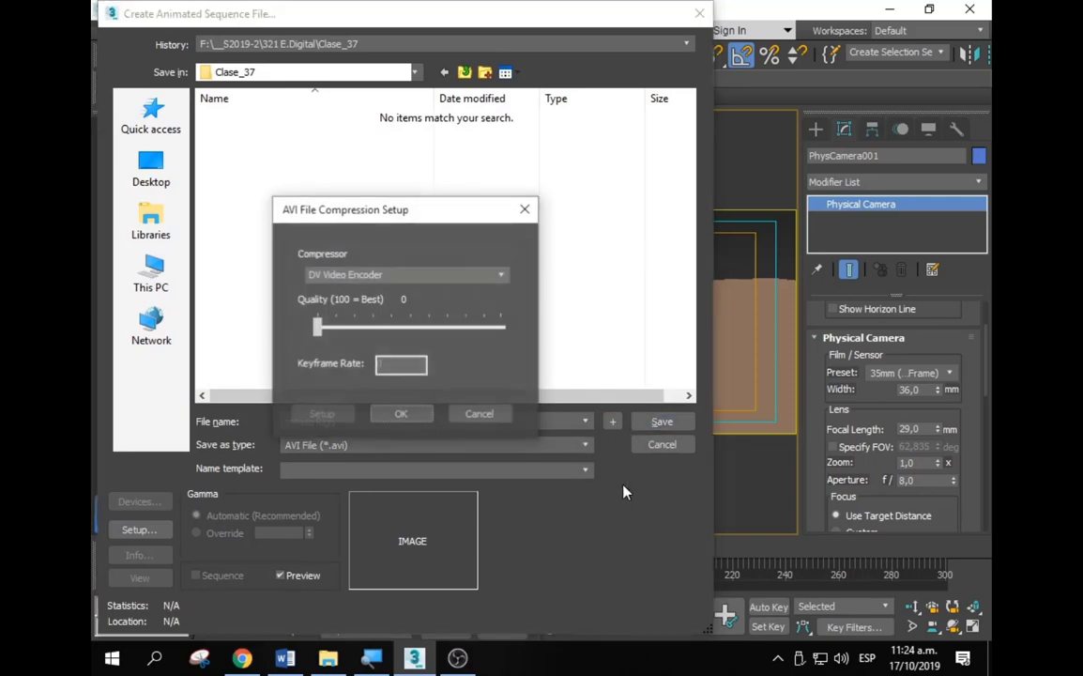
click(402, 414)
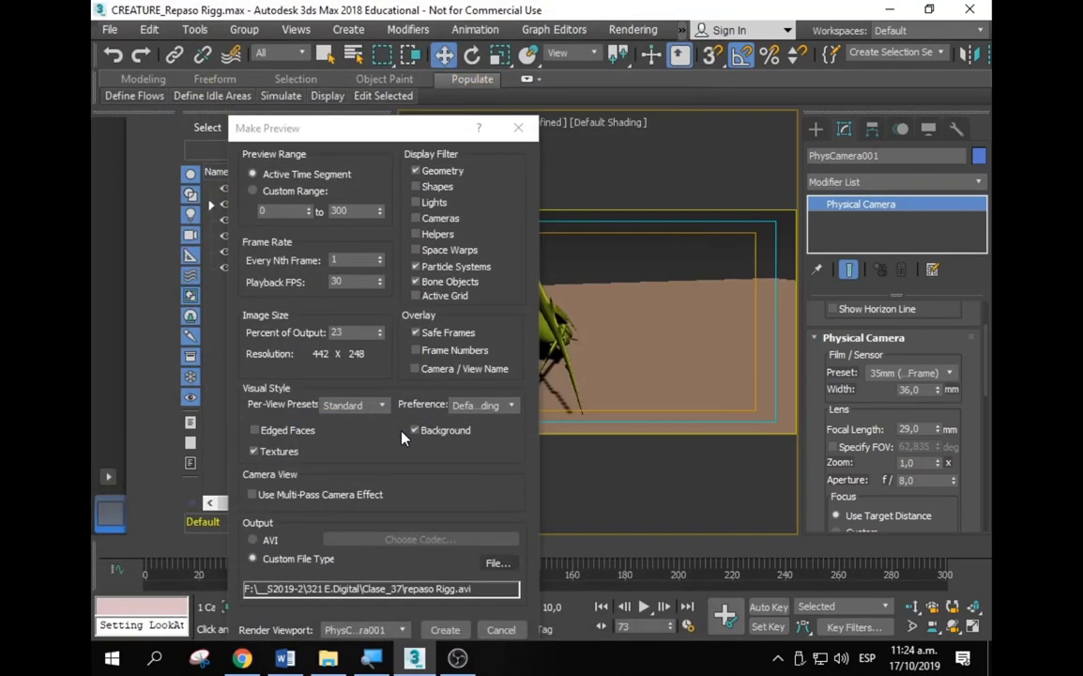
Step: Stop the first preview render, exclude Bone Objects, and render the preview again
click(445, 630)
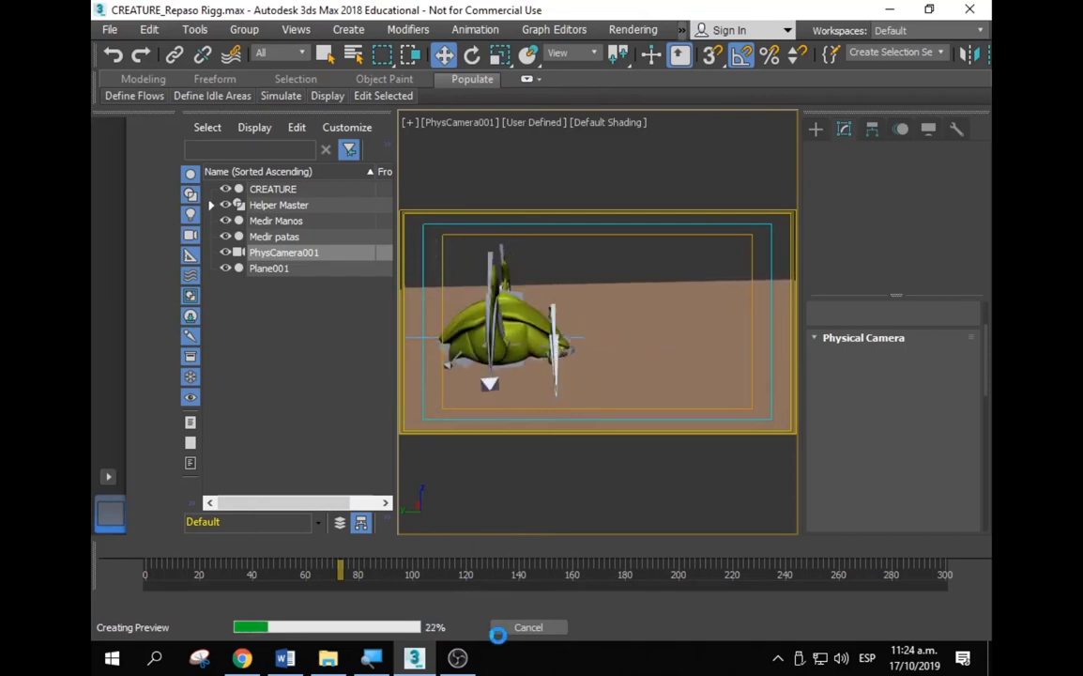
click(521, 629)
click(542, 353)
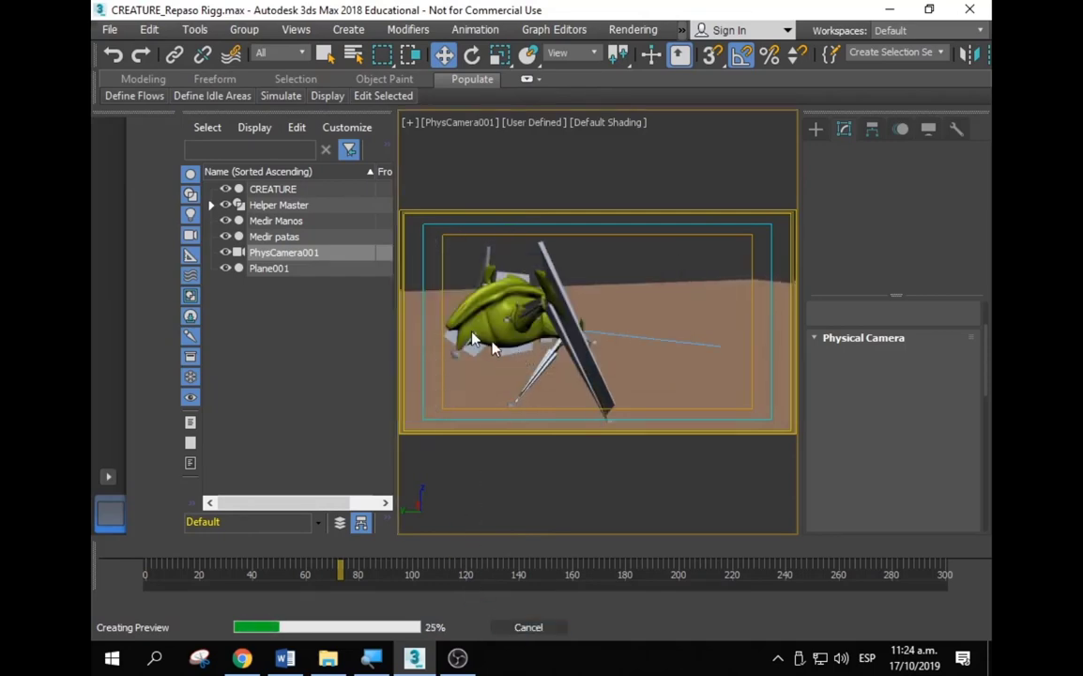
key(shift+v)
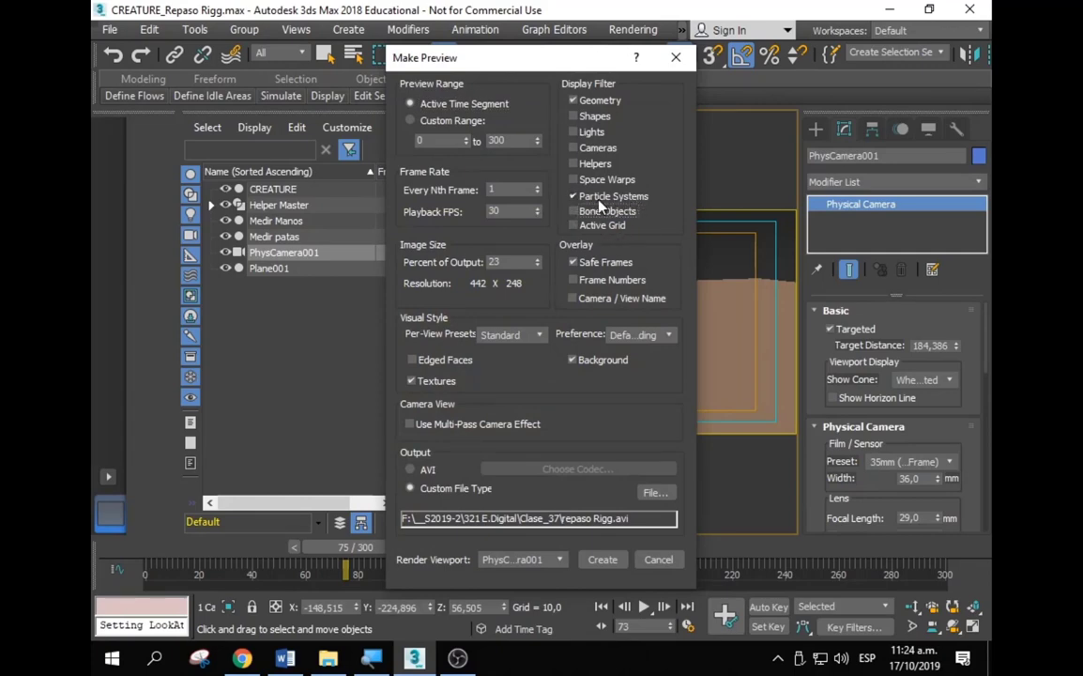
click(599, 199)
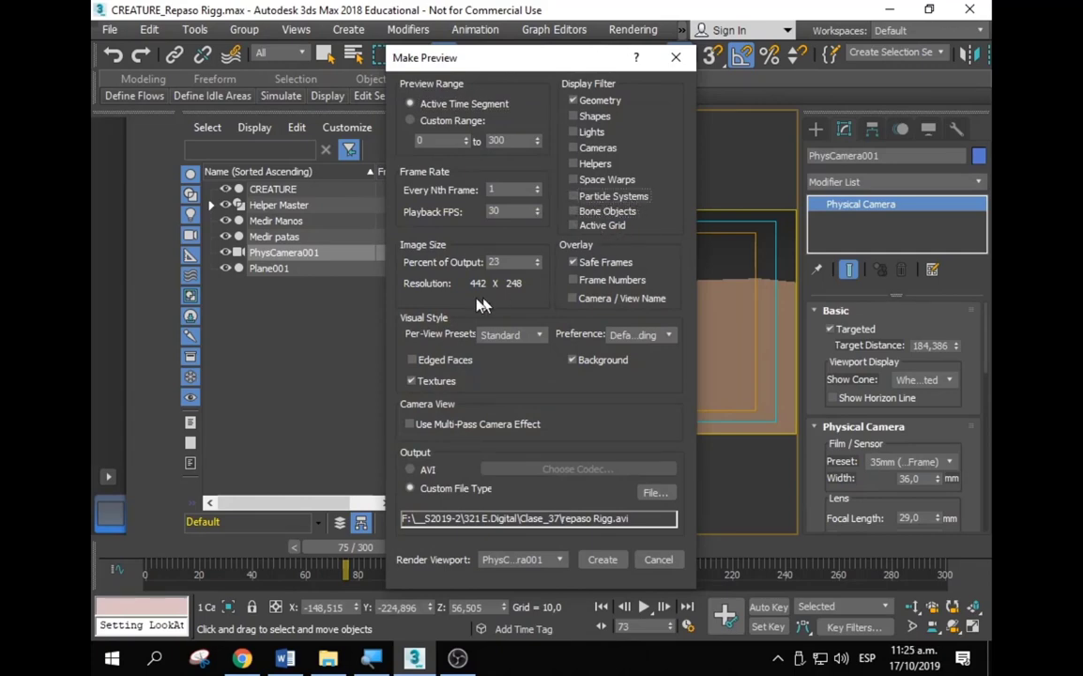
click(600, 560)
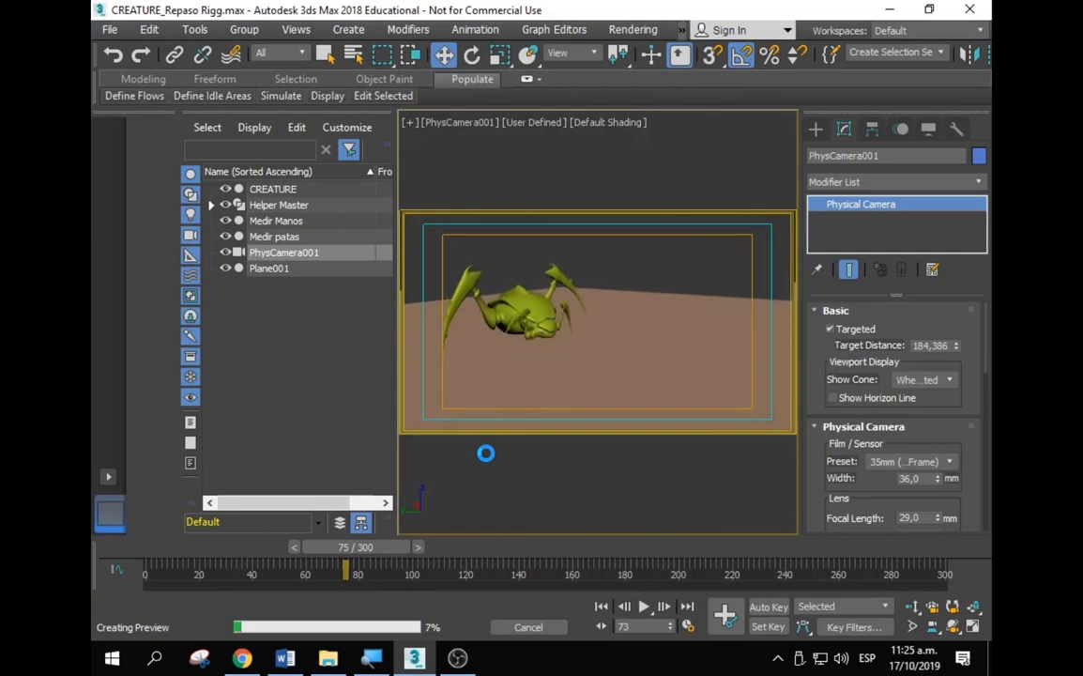
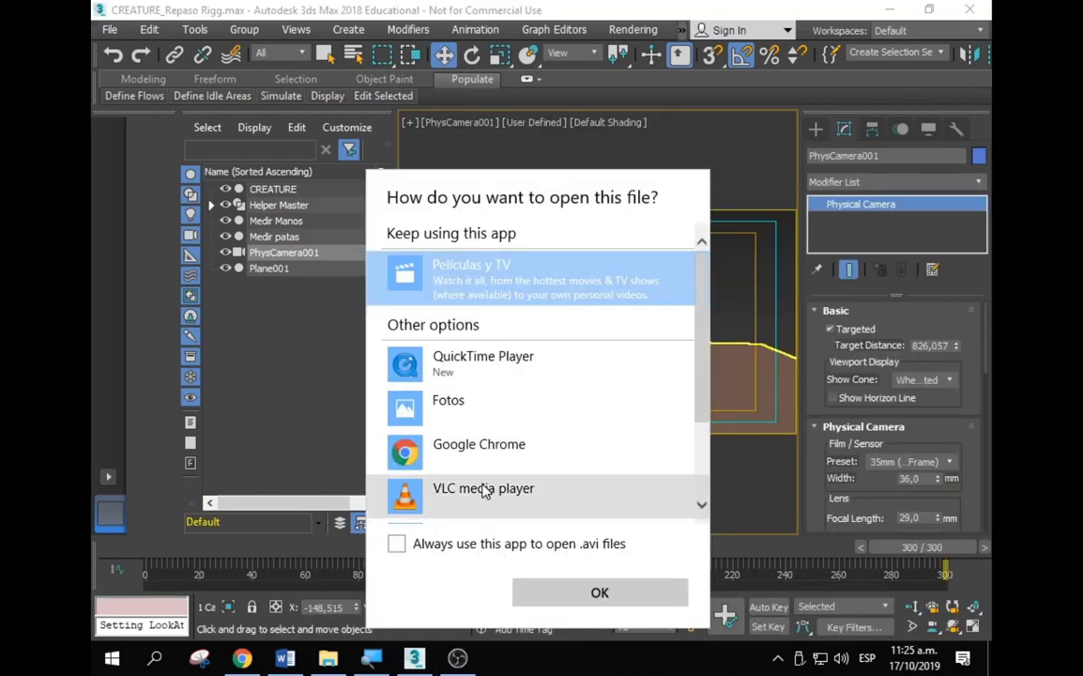
Step: Play 'repaso Rigg.avi' in VLC media player, making VLC the default app for .avi files
click(483, 490)
click(442, 546)
click(553, 591)
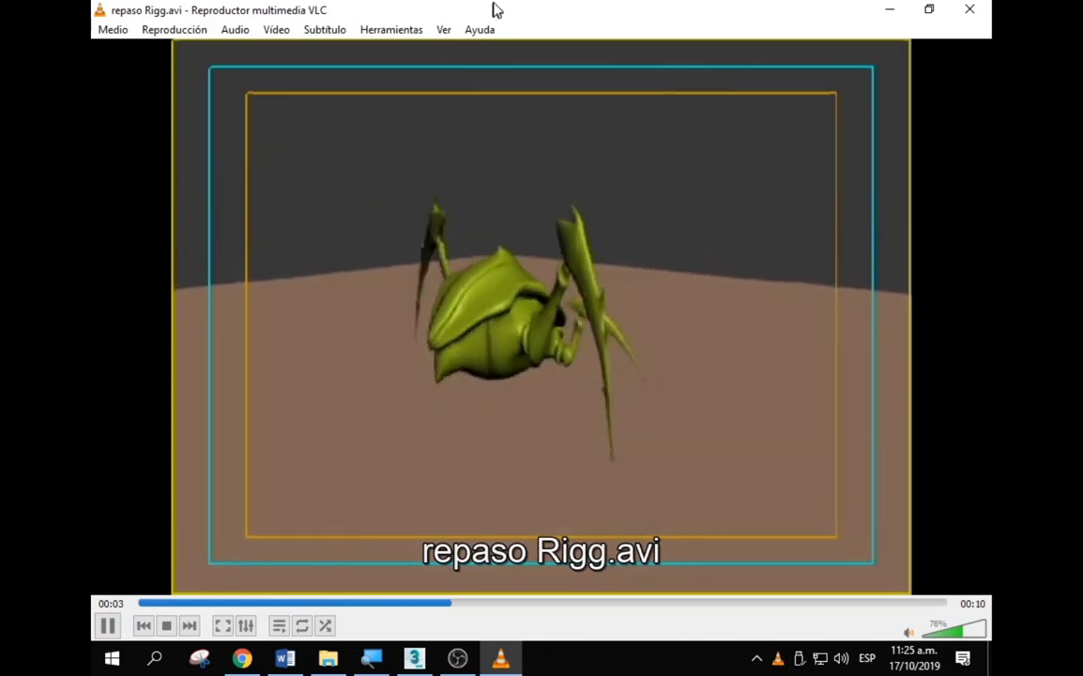
Step: Watch the green bug walk cycle in VLC, close VLC, and open Render Setup (F10) in 3ds Max
drag(493, 8, 503, 27)
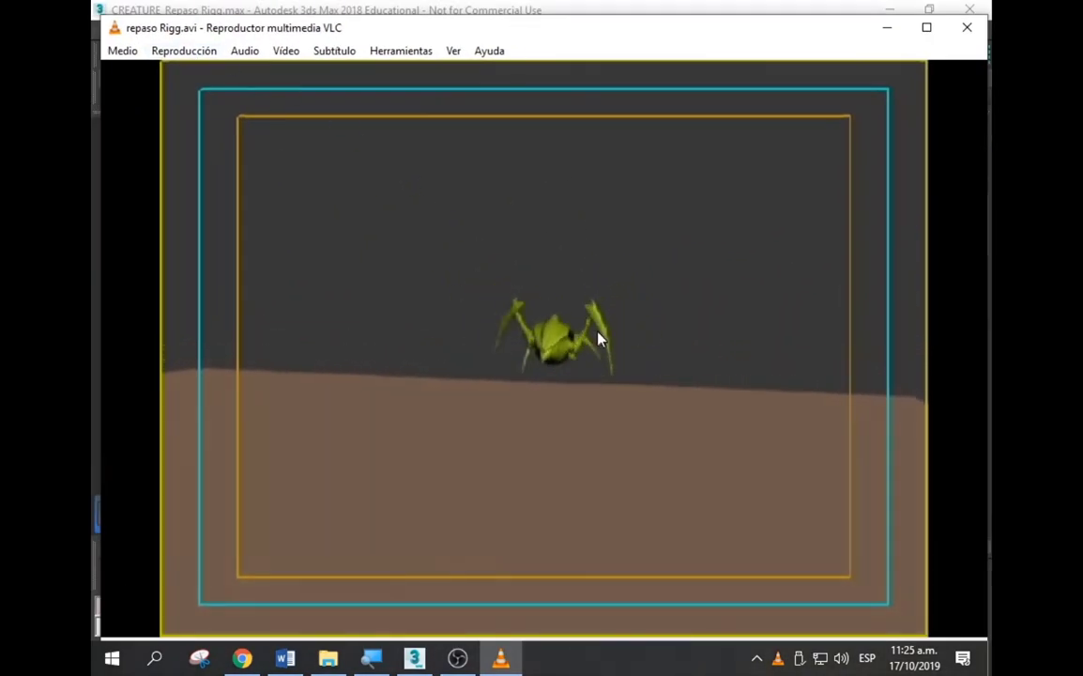
click(967, 28)
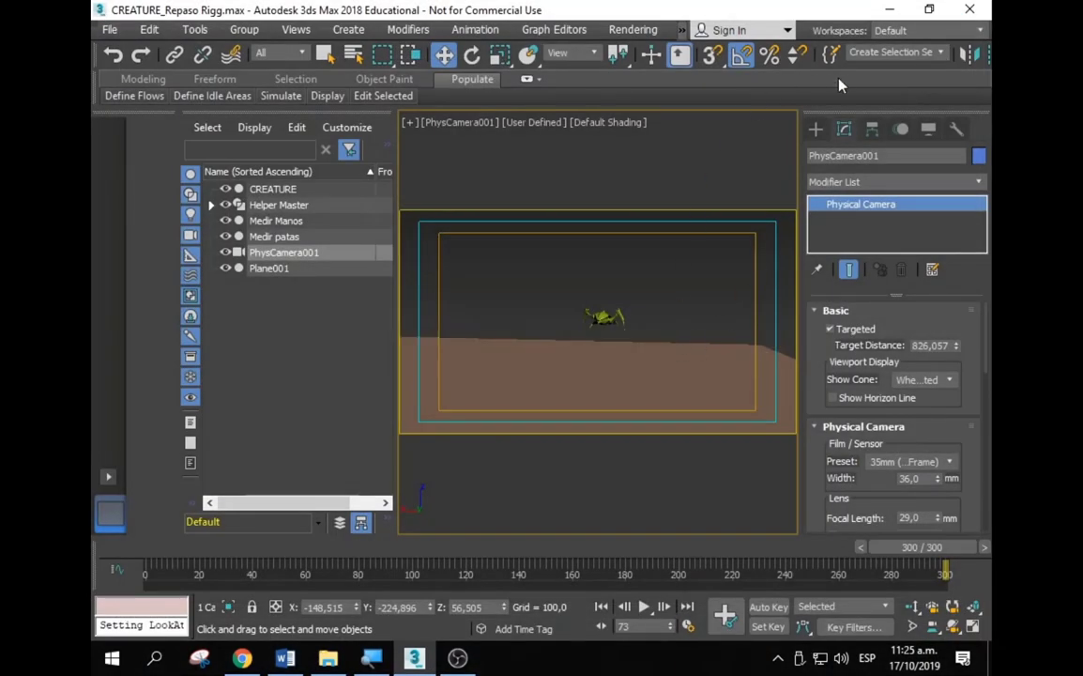
drag(864, 60, 618, 82)
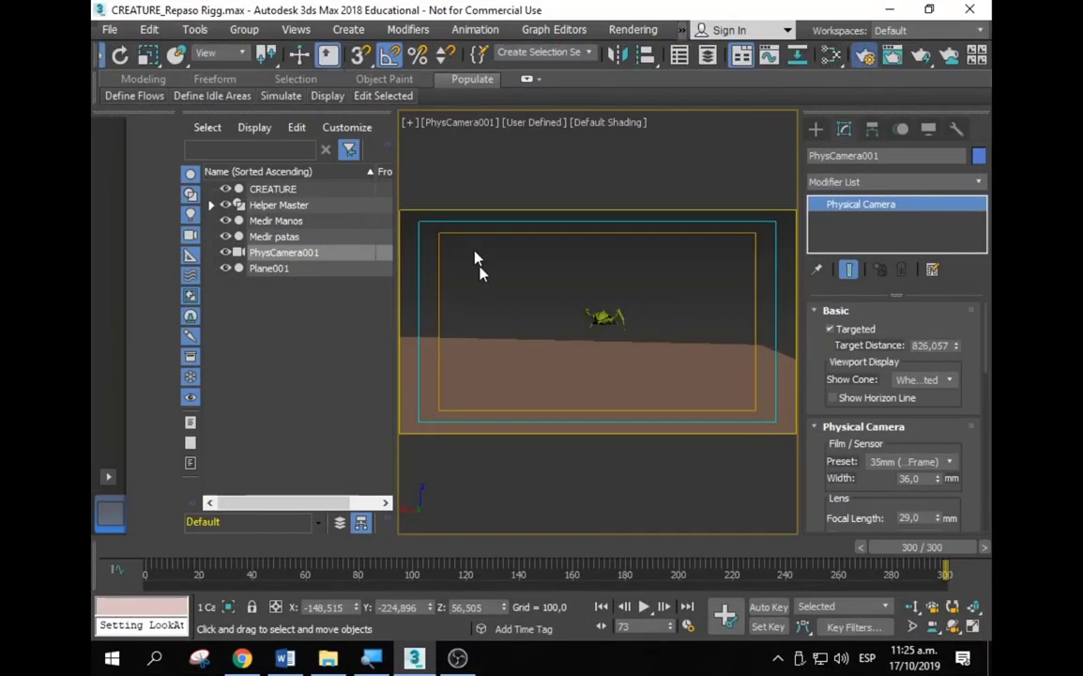
key(F10)
mouse_move(444, 500)
mouse_down()
mouse_move(406, 306)
mouse_move(438, 80)
mouse_up()
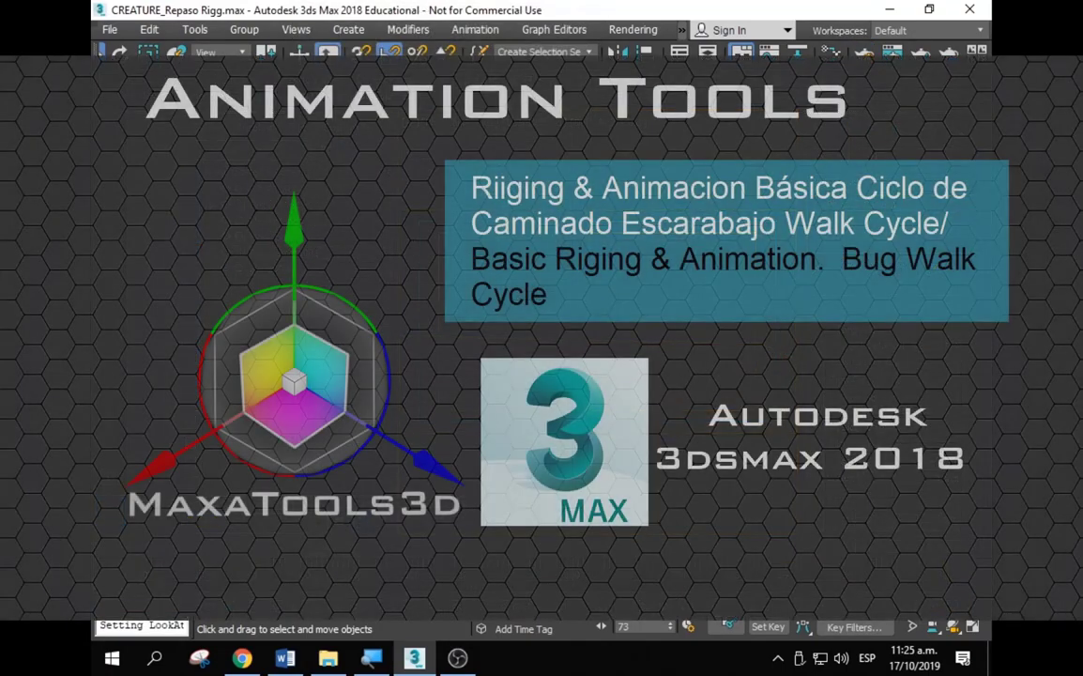